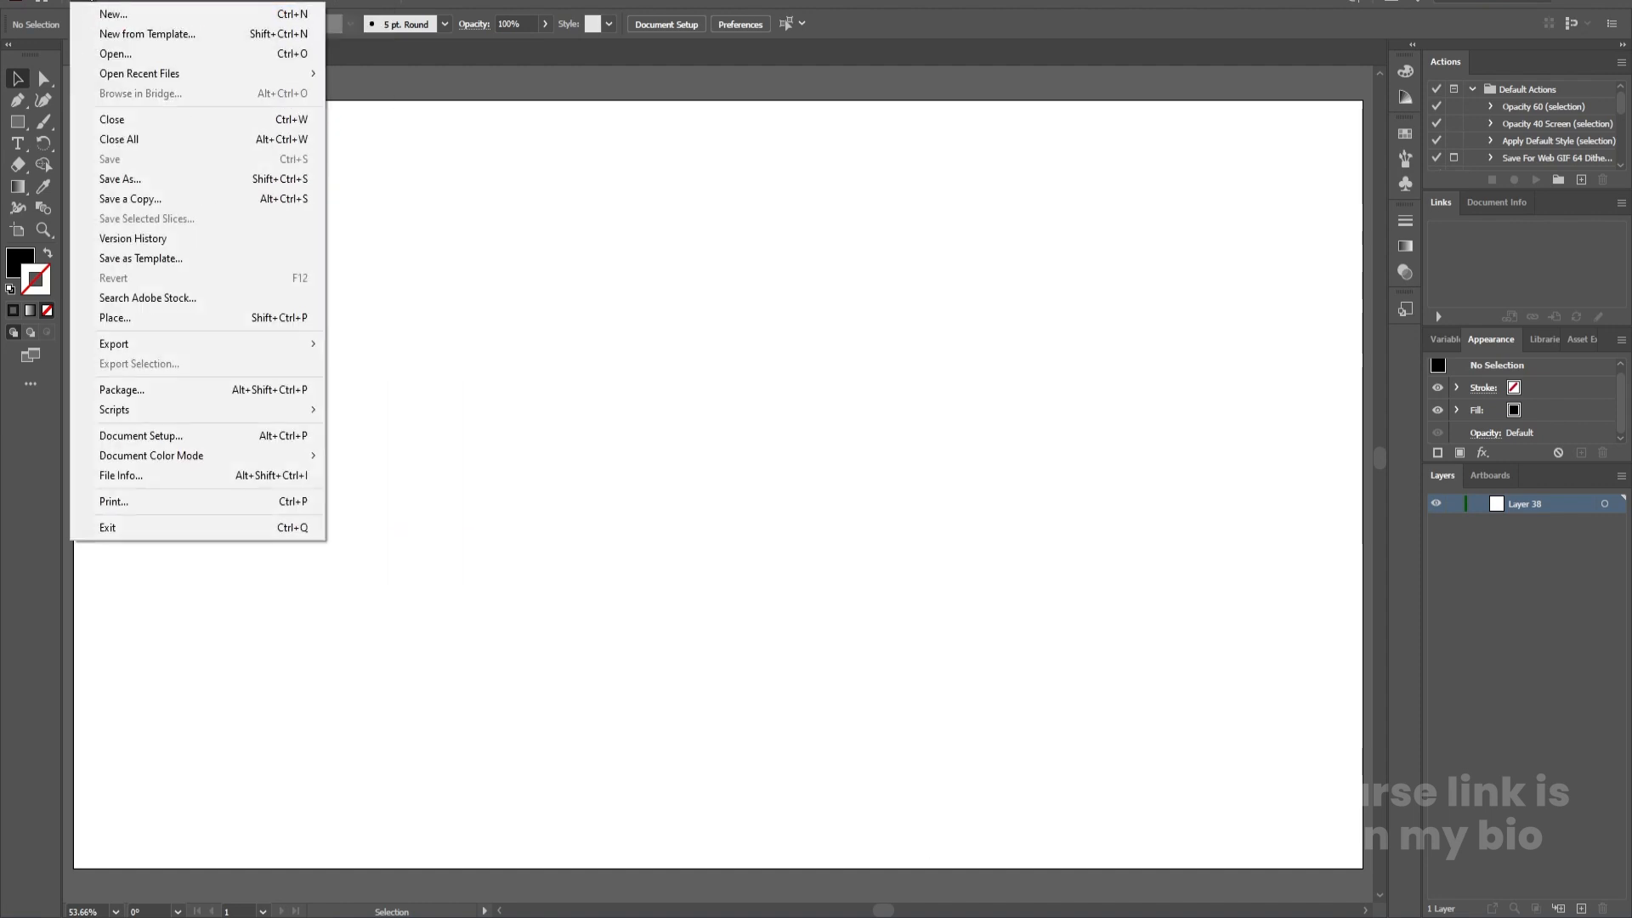
Step: Look over the new document settings, including size and color mode, and close them without creating a document
{"action": "left_click", "coordinate": [103, 13]}
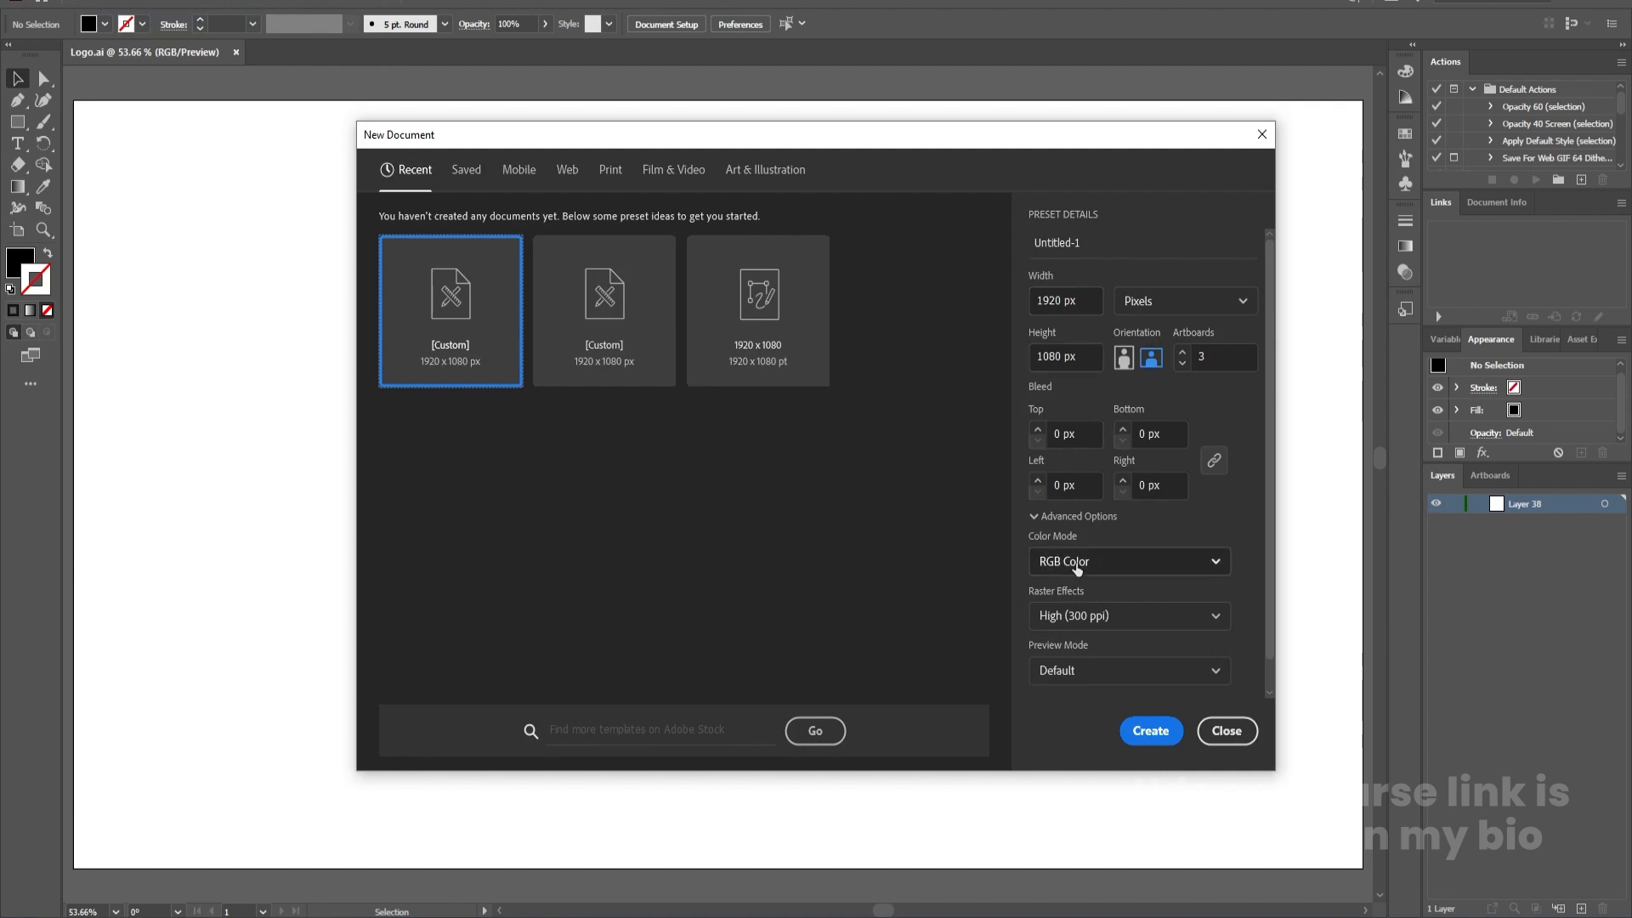
{"action": "left_click", "coordinate": [1208, 739]}
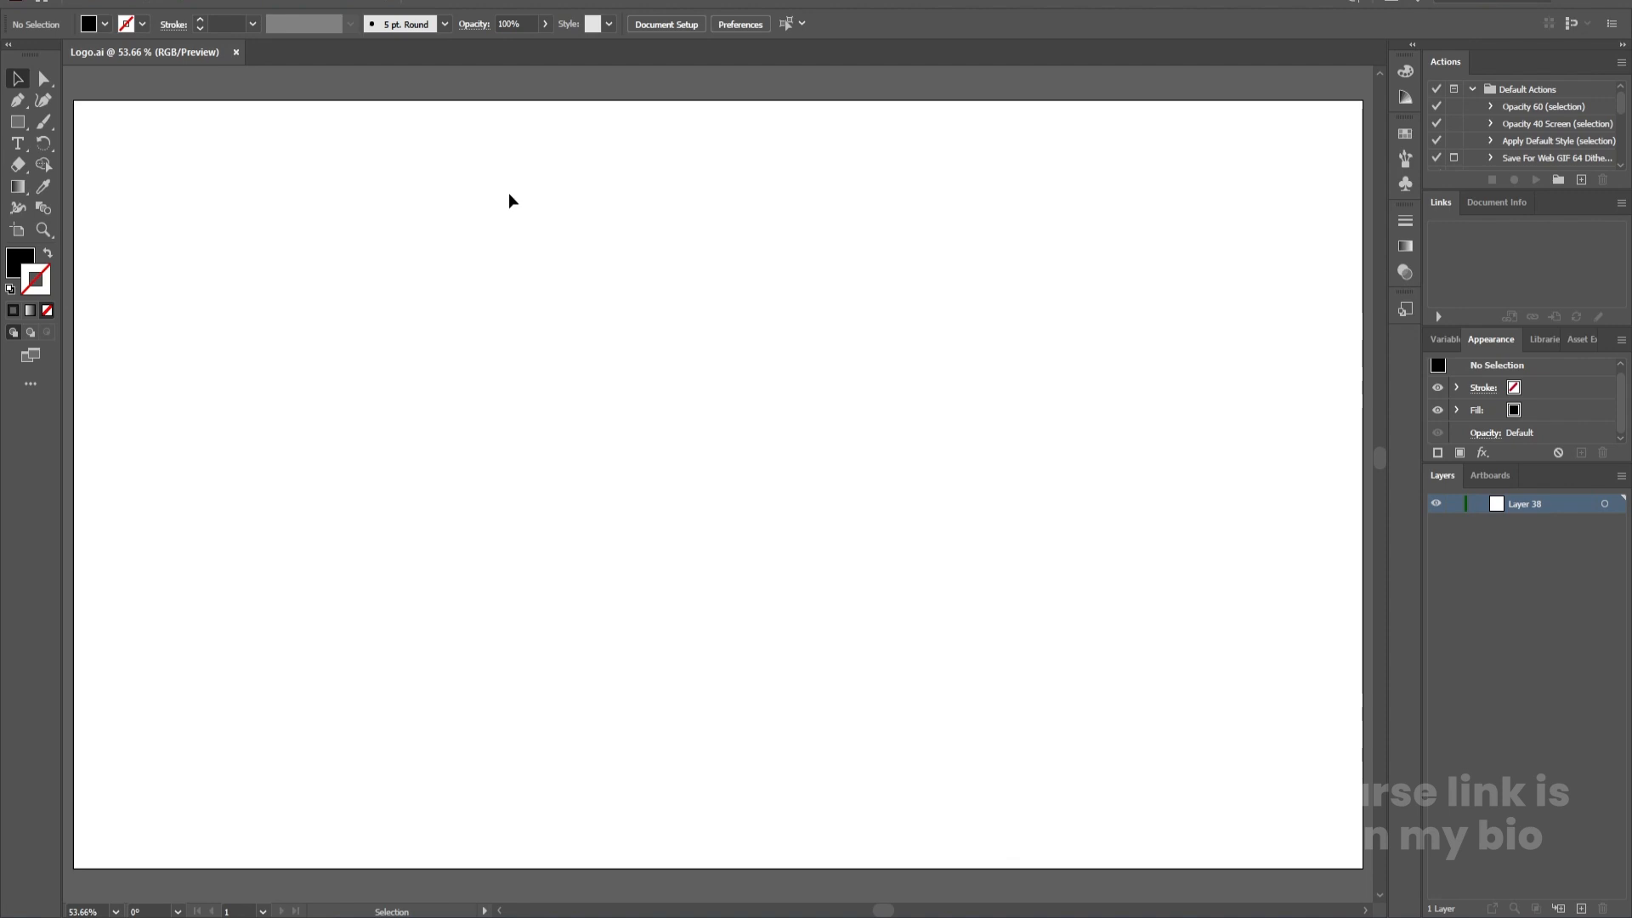
Step: Place Adidas-Logo.png from the feb\01 folder into Logo.ai and position the logo near the artboard's center
{"action": "left_click", "coordinate": [217, 160]}
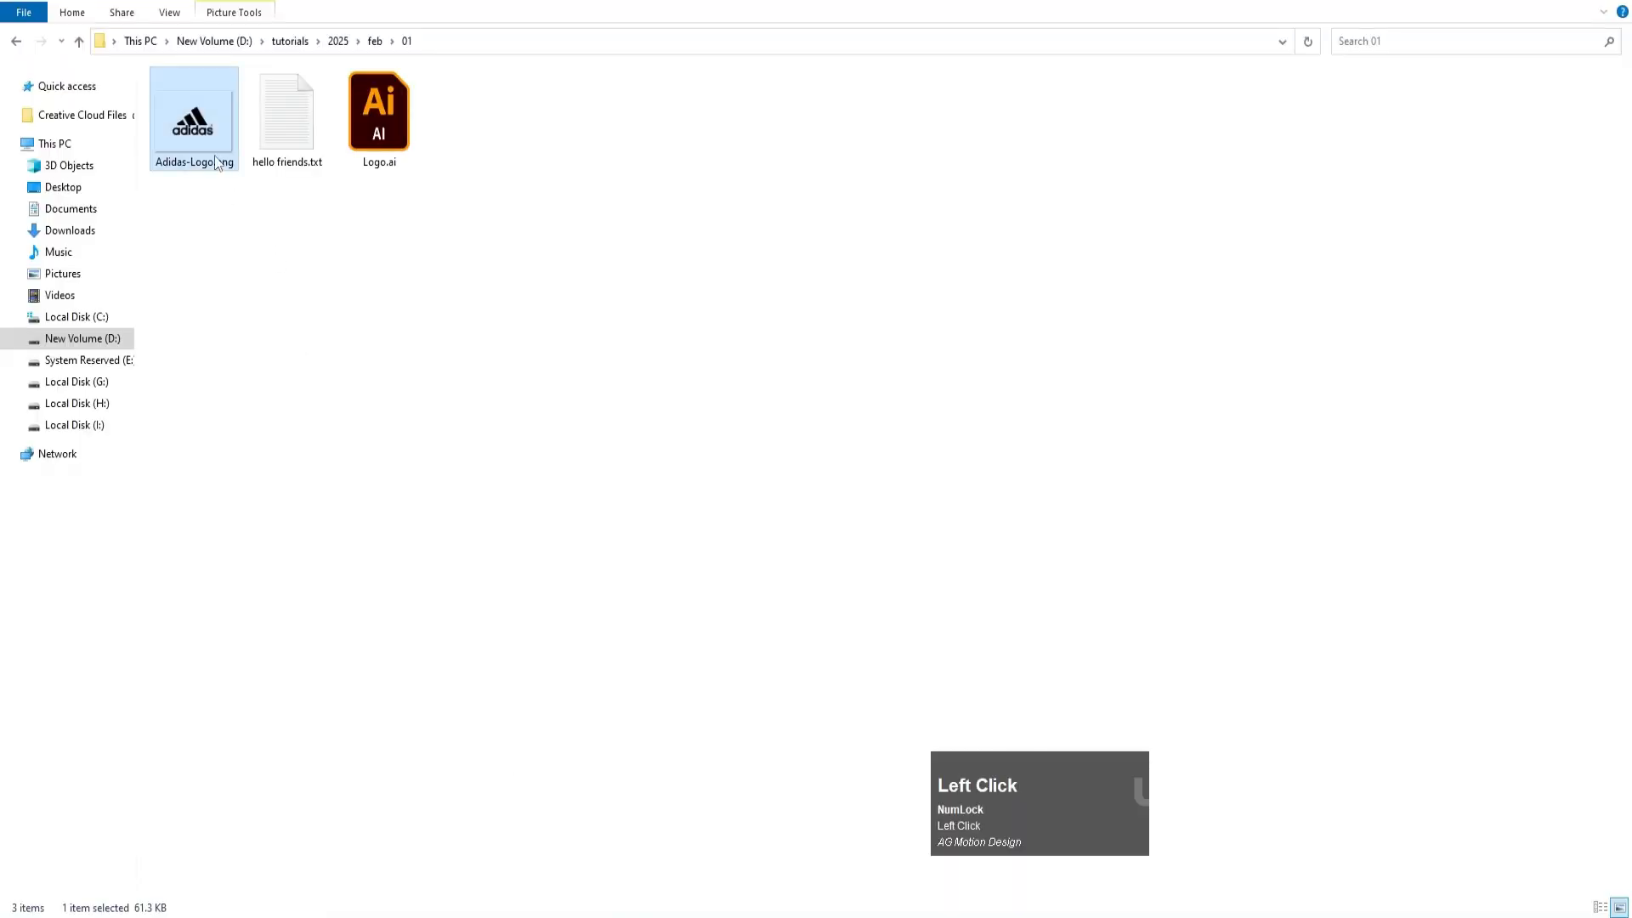
{"action": "left_click", "coordinate": [192, 134]}
{"action": "left_click_drag", "start_coordinate": [208, 134], "coordinate": [774, 463]}
{"action": "scroll", "coordinate": [773, 464], "scroll_direction": "down", "scroll_amount": 2, "text": "alt"}
{"action": "scroll", "coordinate": [780, 464], "scroll_direction": "down", "scroll_amount": 2, "text": "alt"}
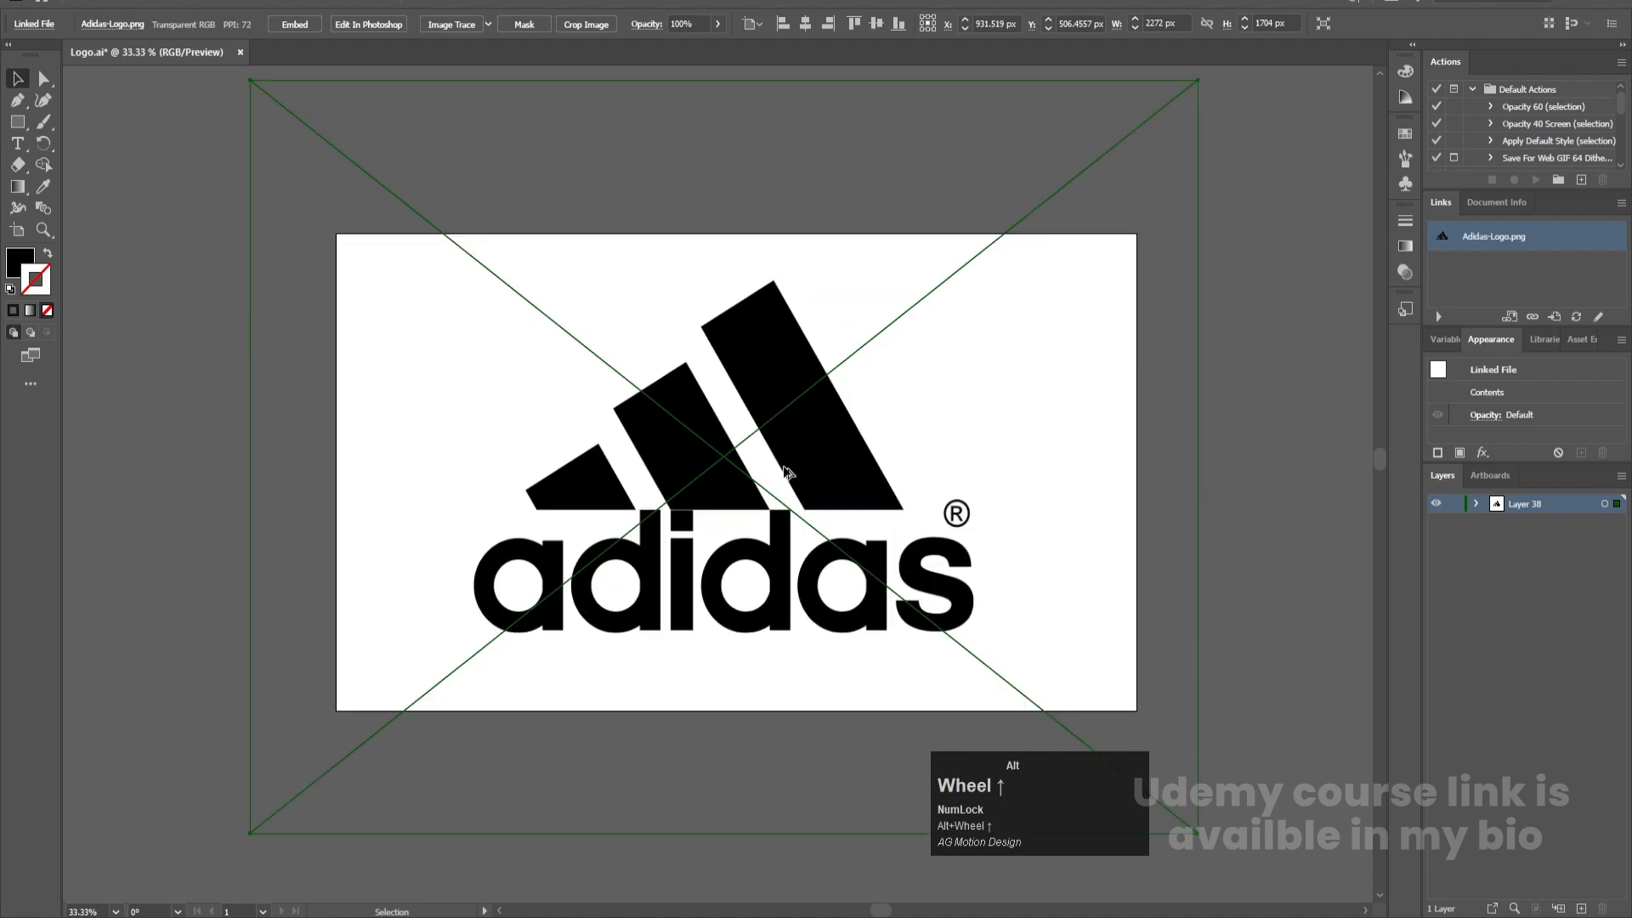
{"action": "scroll", "coordinate": [785, 473], "scroll_direction": "up", "scroll_amount": 3, "text": "alt"}
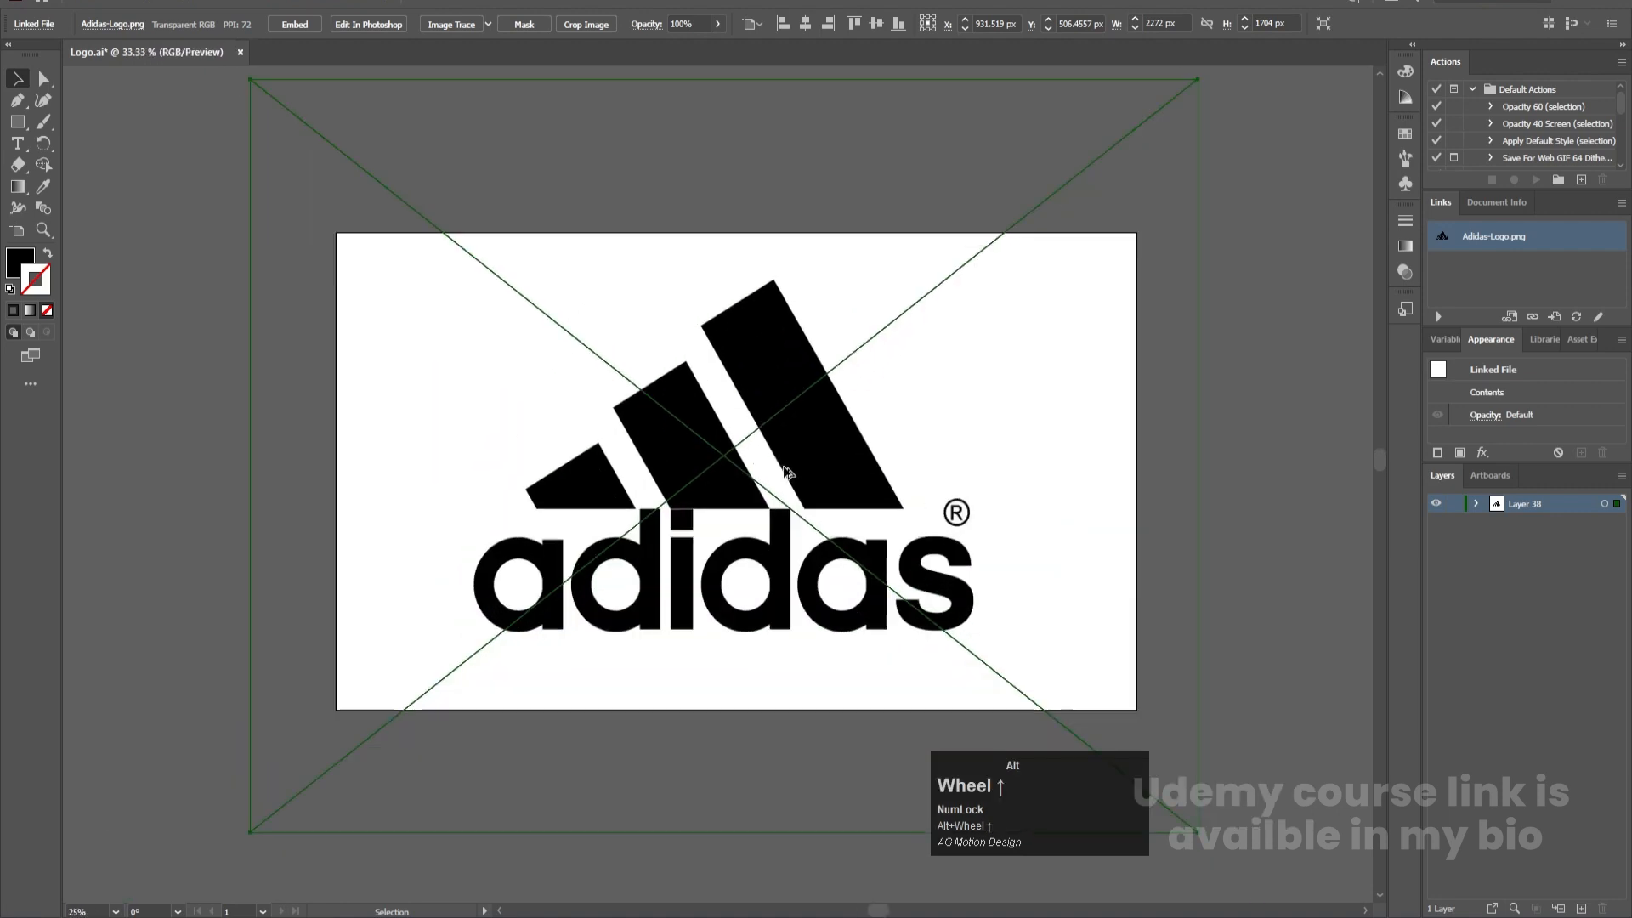
{"action": "scroll", "coordinate": [781, 473], "scroll_direction": "up", "scroll_amount": 2}
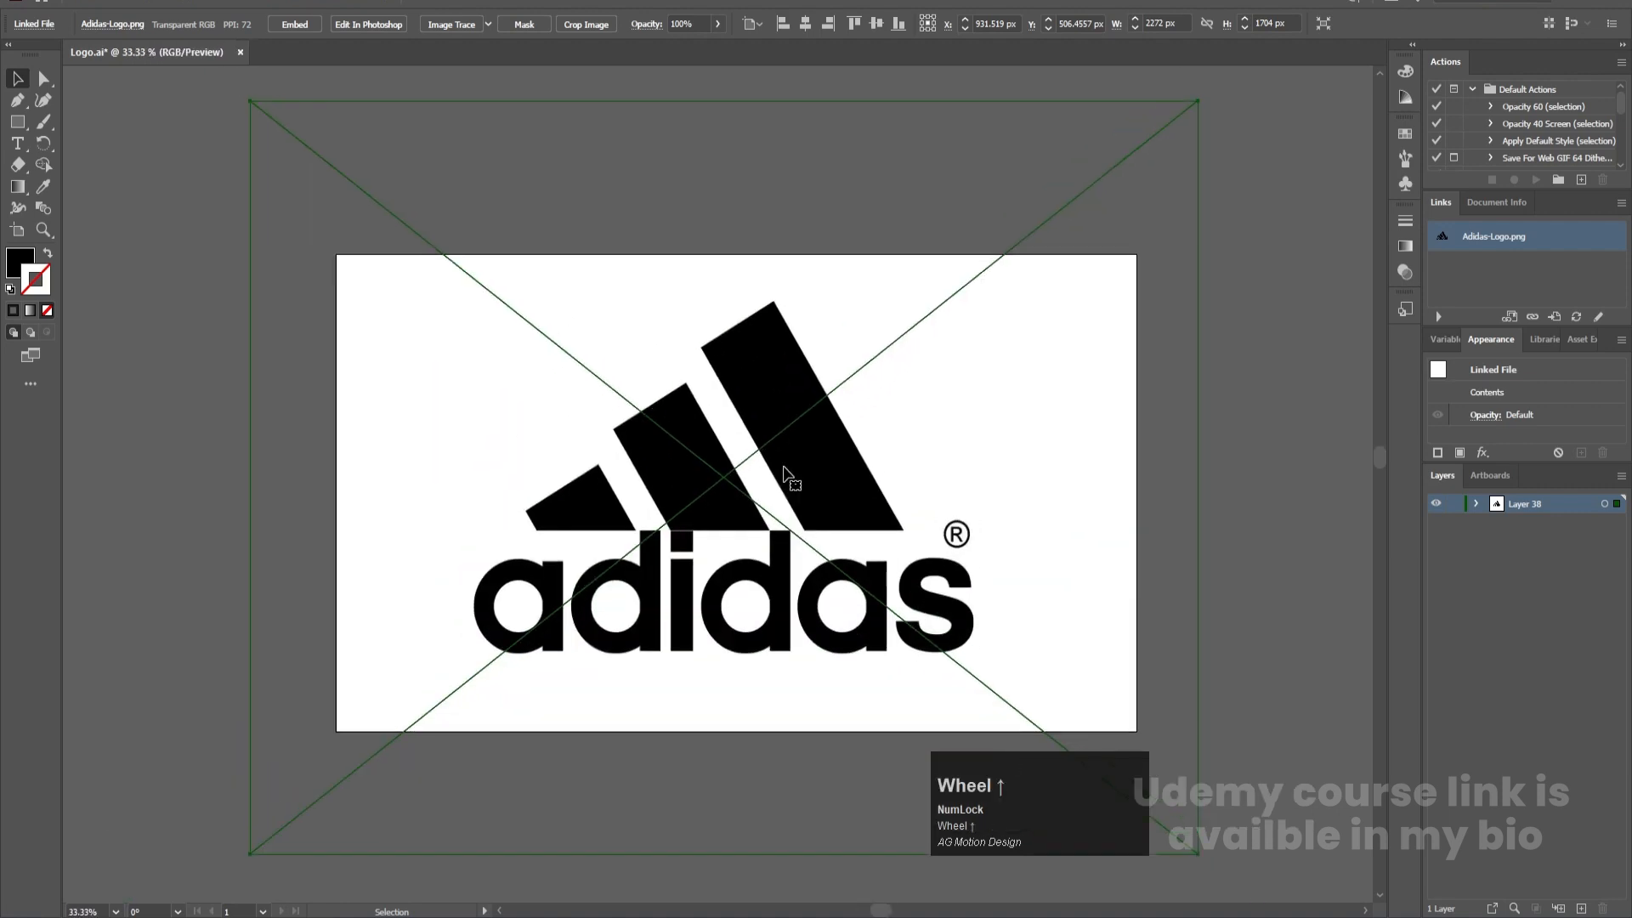
{"action": "left_click", "coordinate": [799, 510]}
{"action": "left_click_drag", "start_coordinate": [796, 505], "coordinate": [803, 507]}
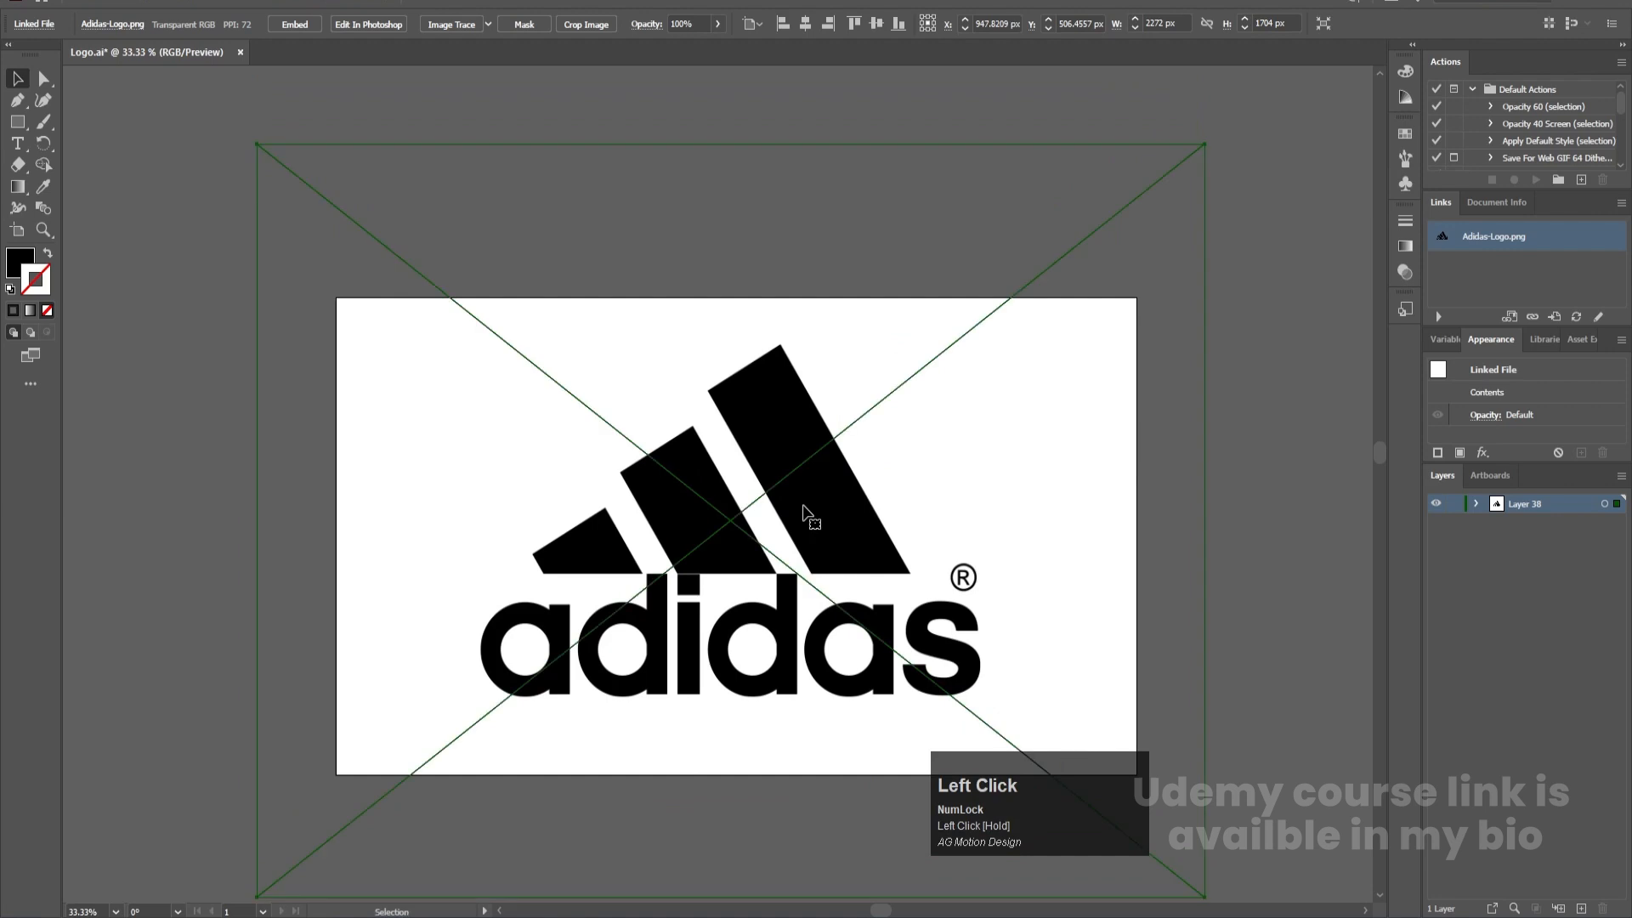
Step: Trace the placed logo with Image Trace's default preset, accept the large-image warning, and expand the result into vector paths
{"action": "left_click", "coordinate": [445, 24]}
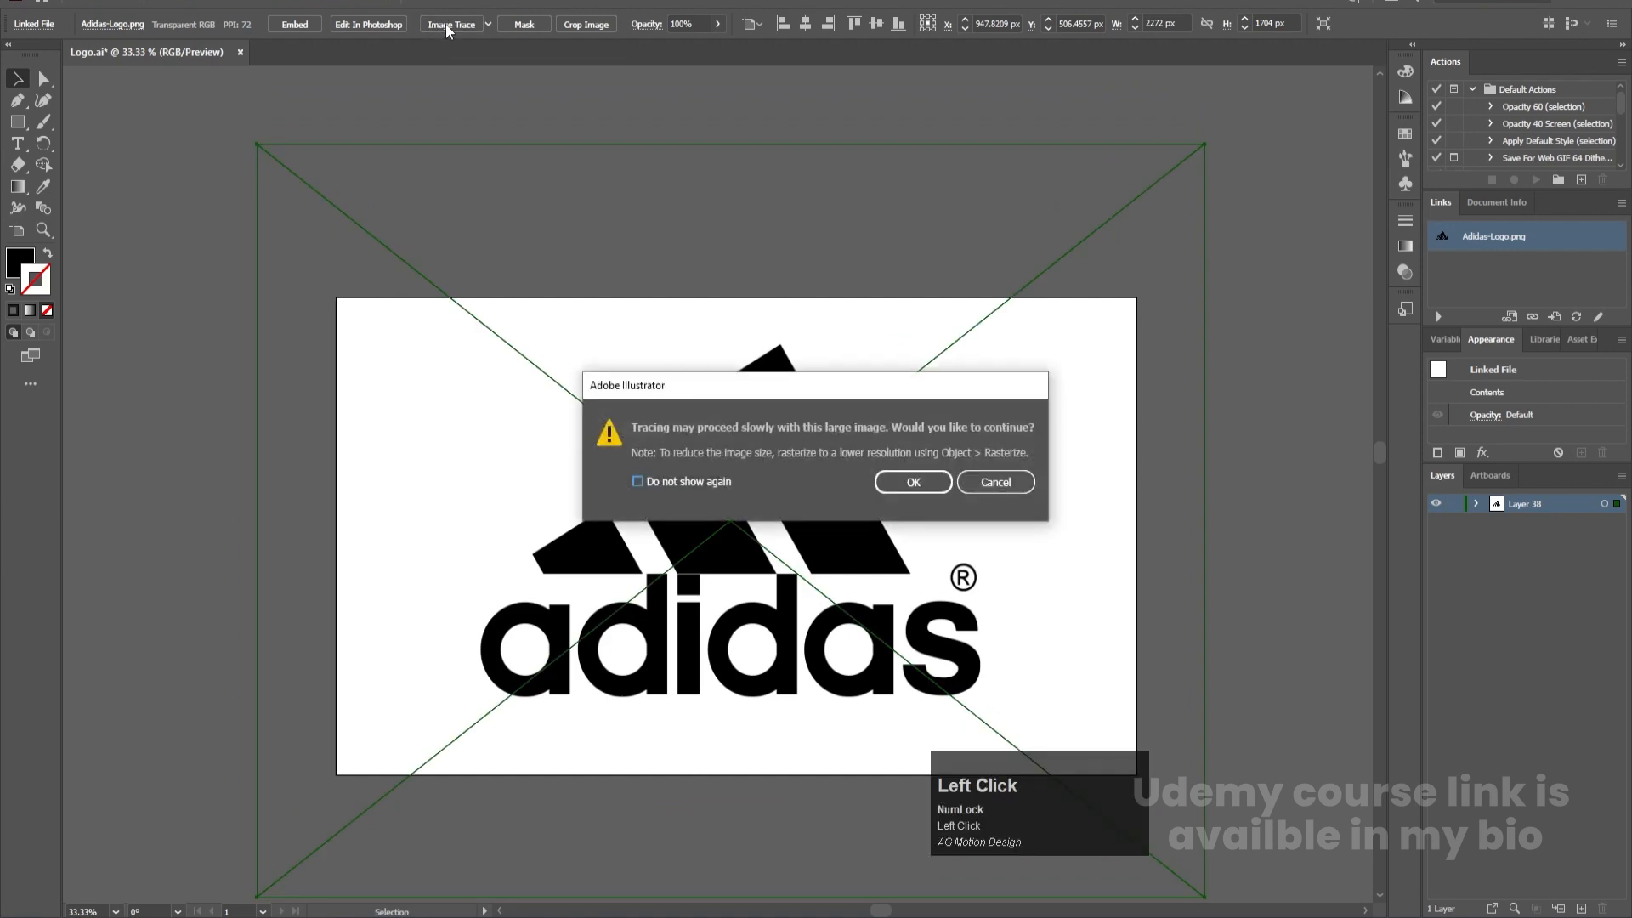
{"action": "left_click", "coordinate": [913, 483]}
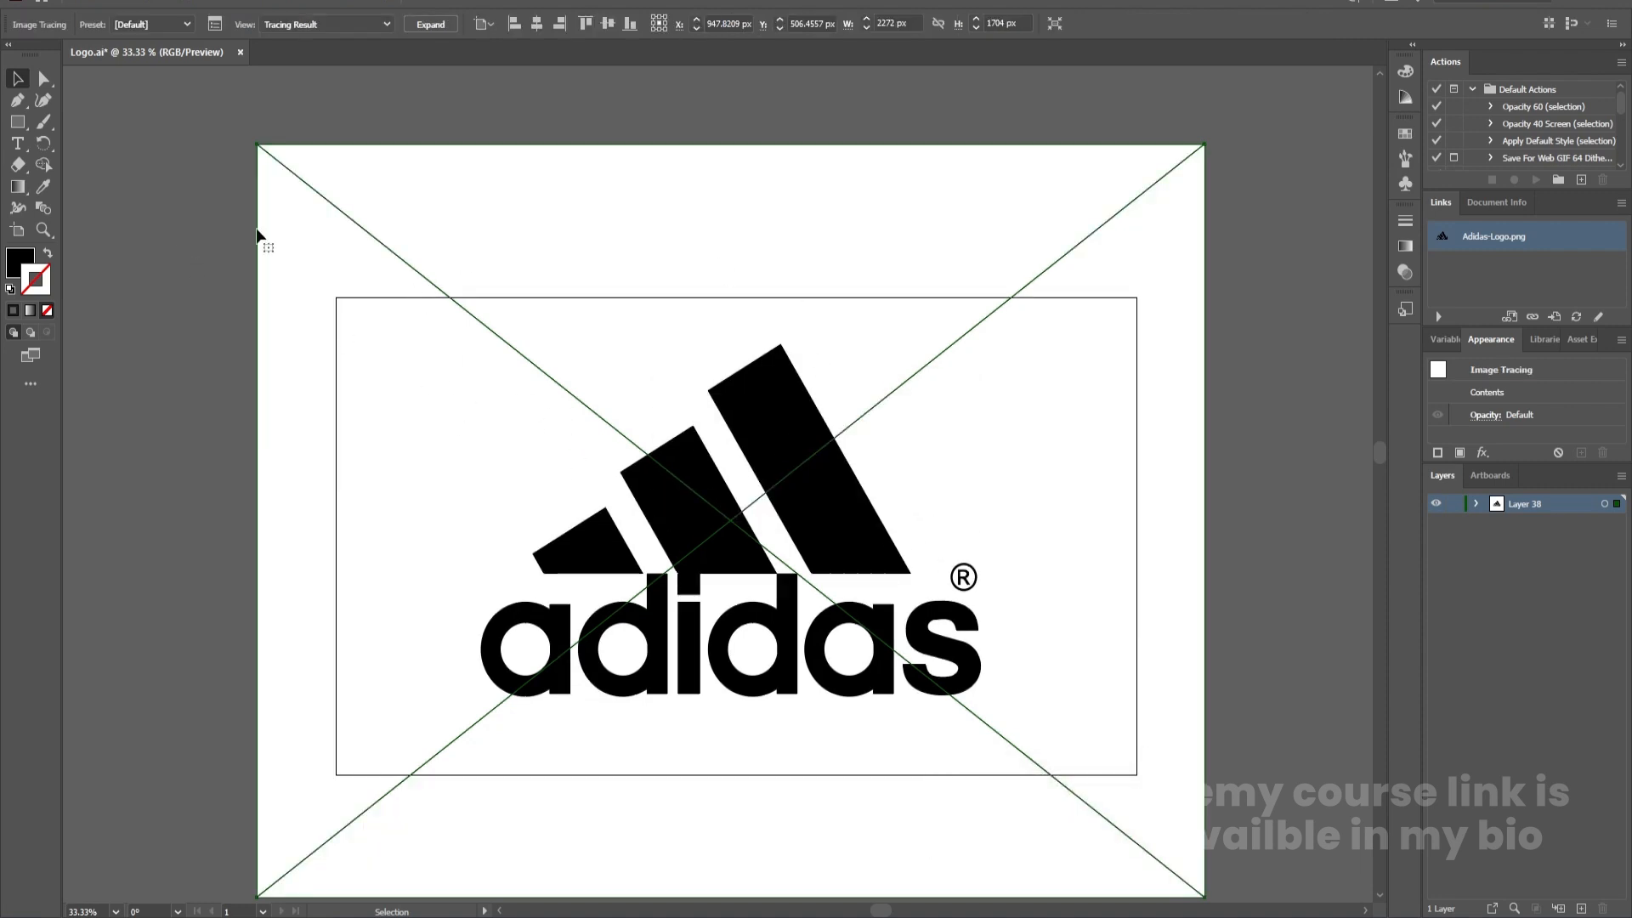
{"action": "left_click", "coordinate": [420, 27]}
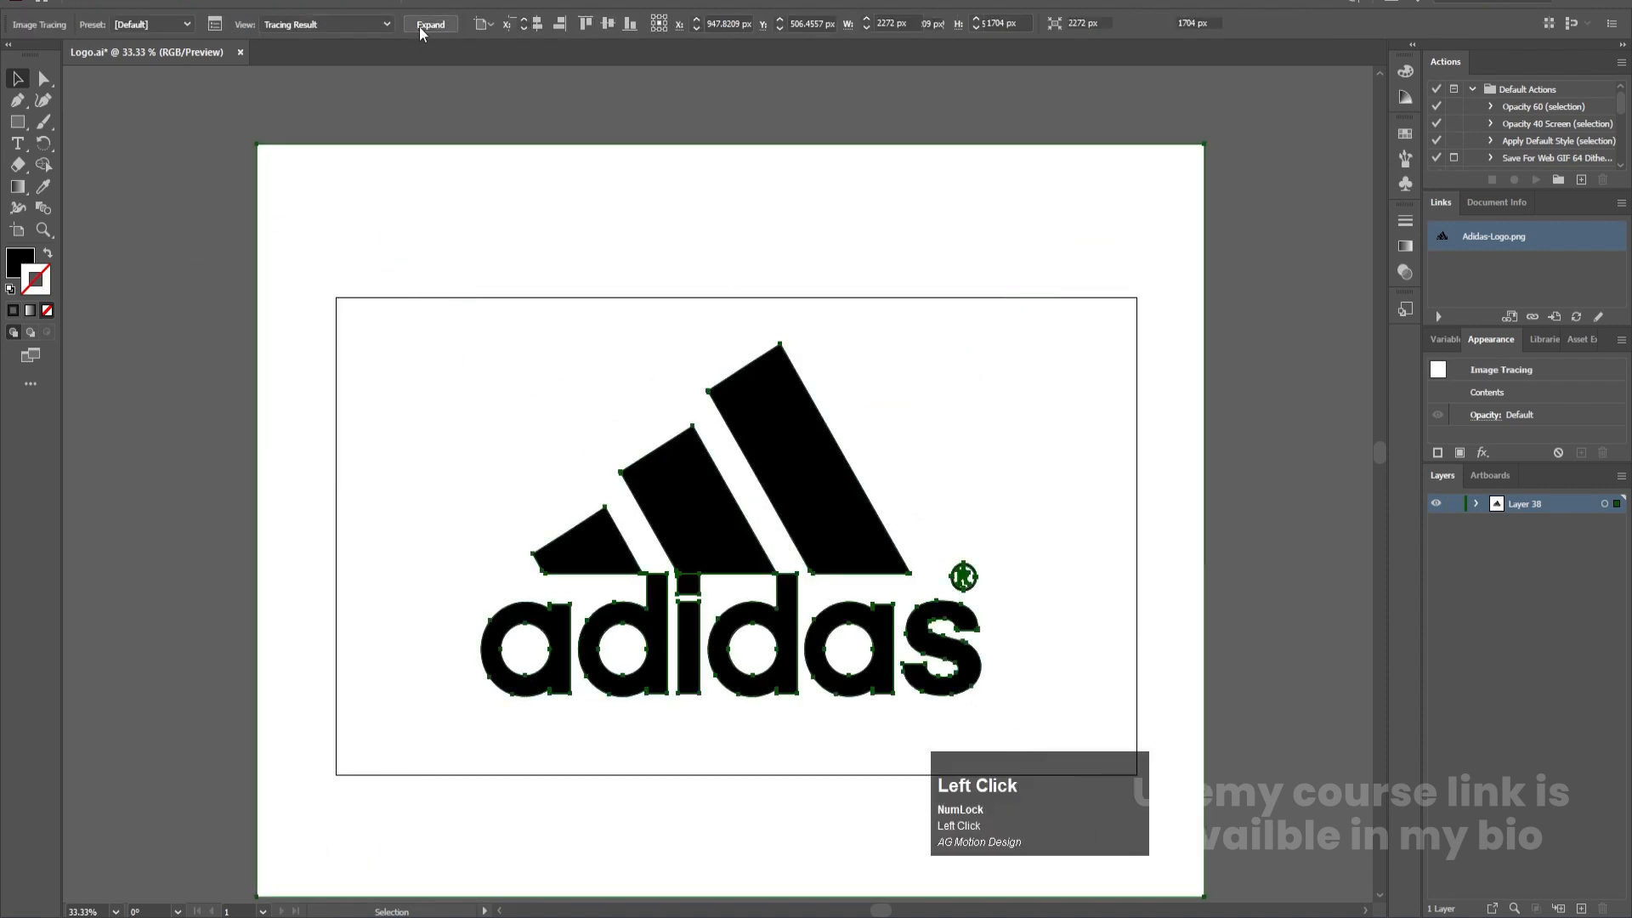
{"action": "left_click", "coordinate": [847, 352]}
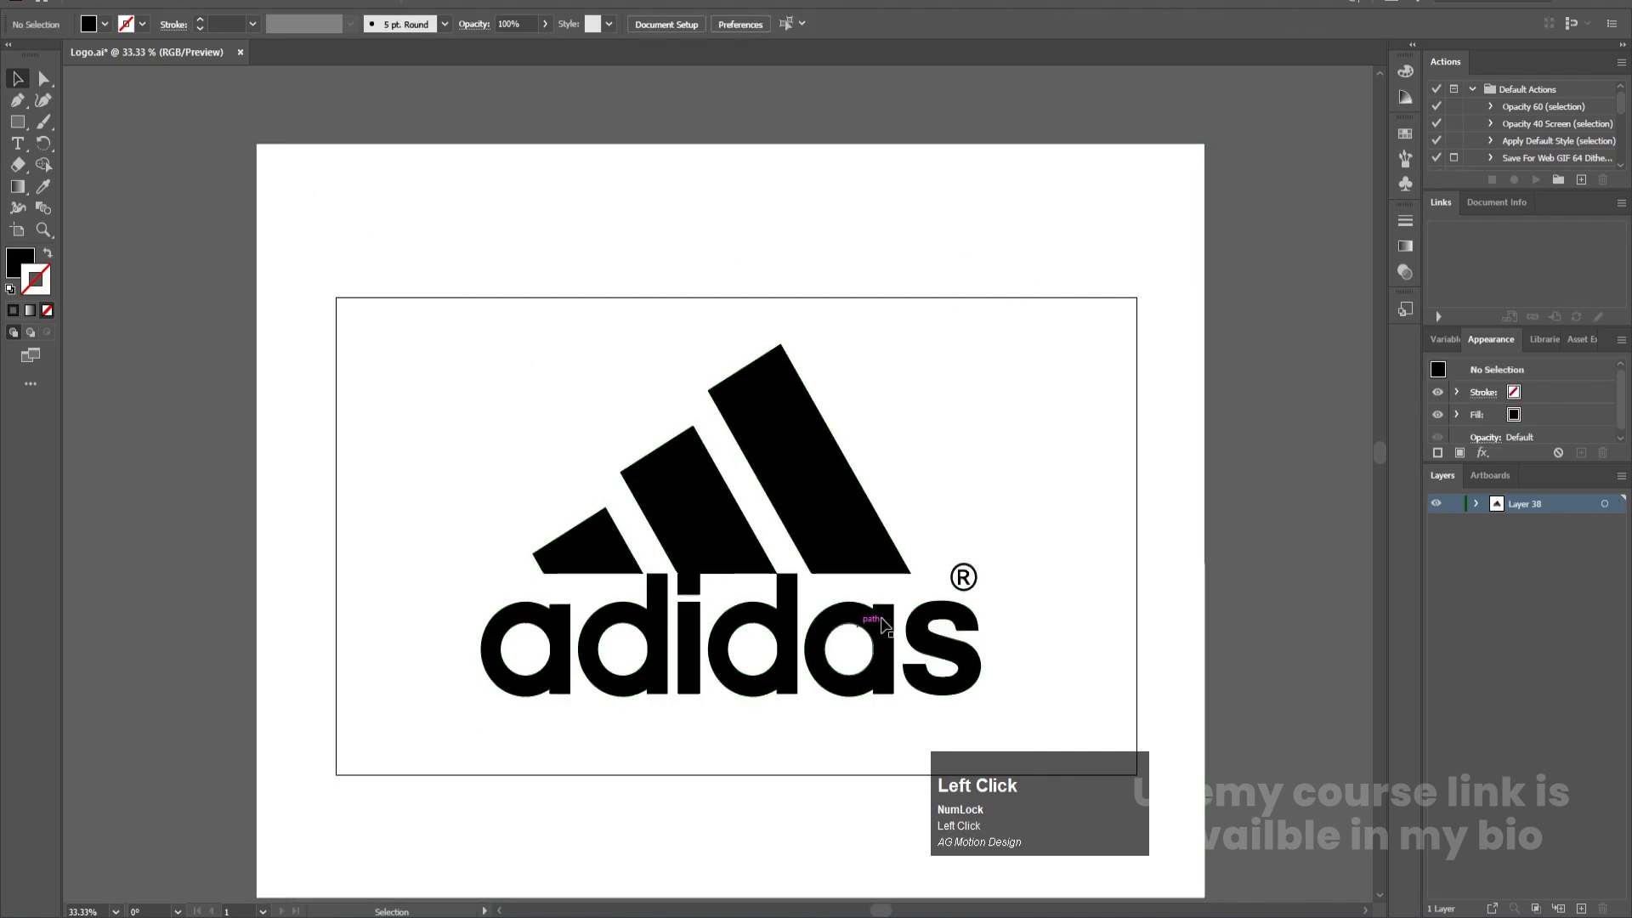
Step: Ungroup the expanded logo tracing into separate paths and deselect everything
{"action": "left_click", "coordinate": [966, 406]}
{"action": "right_click", "coordinate": [967, 406]}
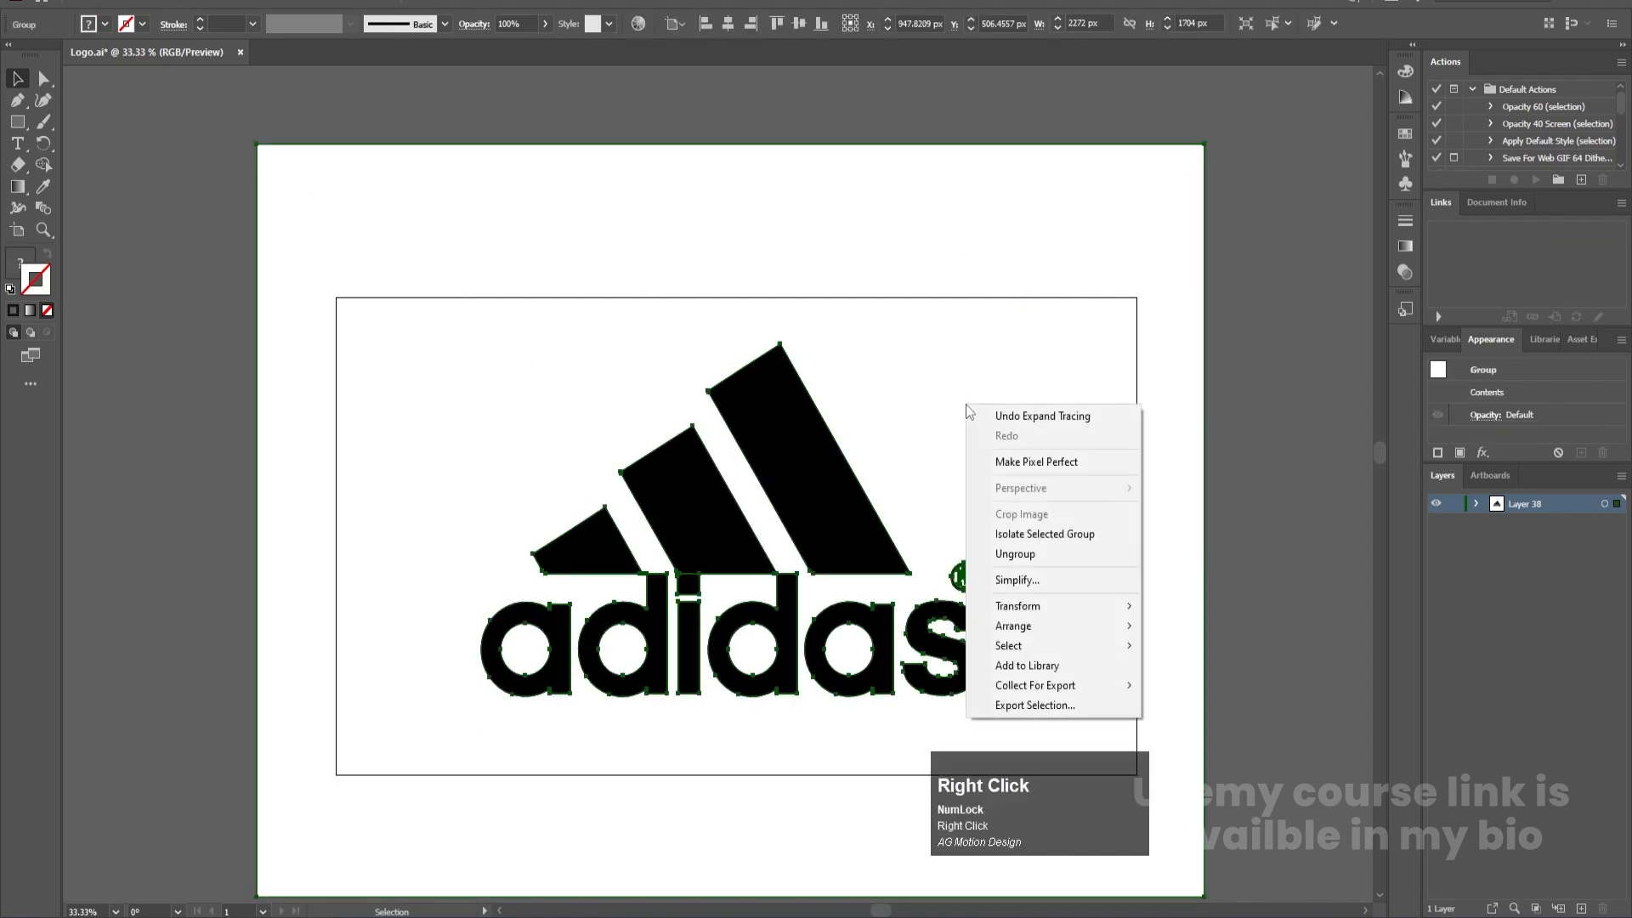
{"action": "left_click", "coordinate": [1021, 565]}
{"action": "left_click", "coordinate": [1302, 545]}
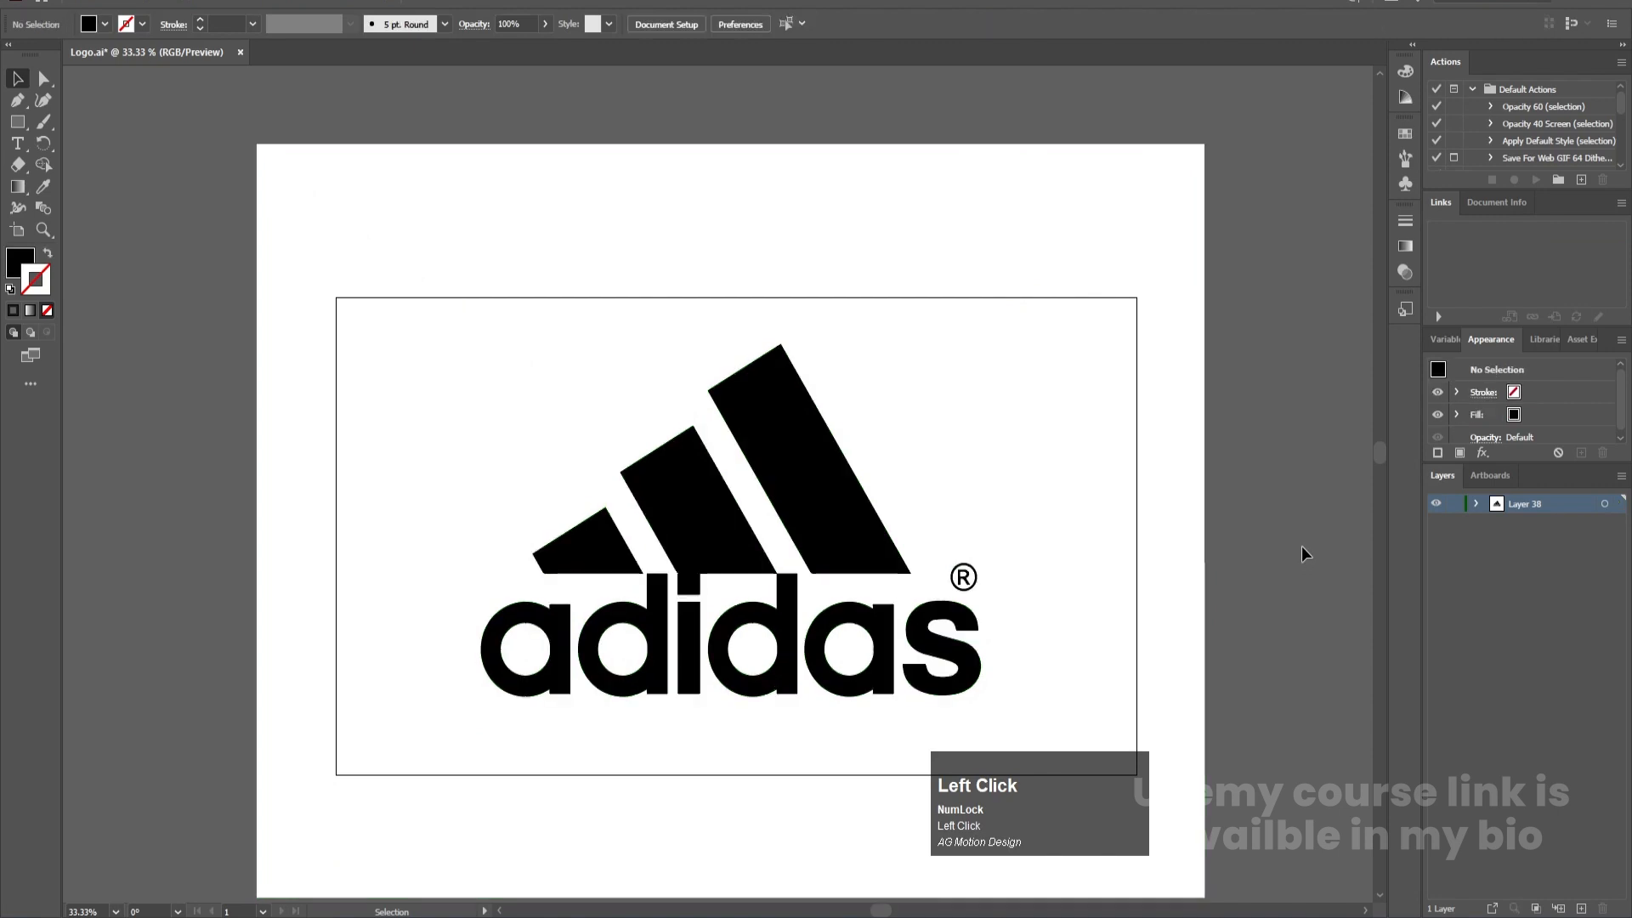
Step: Delete the white background shape behind the logo and the white fills inside the letters a, d, d and a
{"action": "left_click", "coordinate": [1037, 321]}
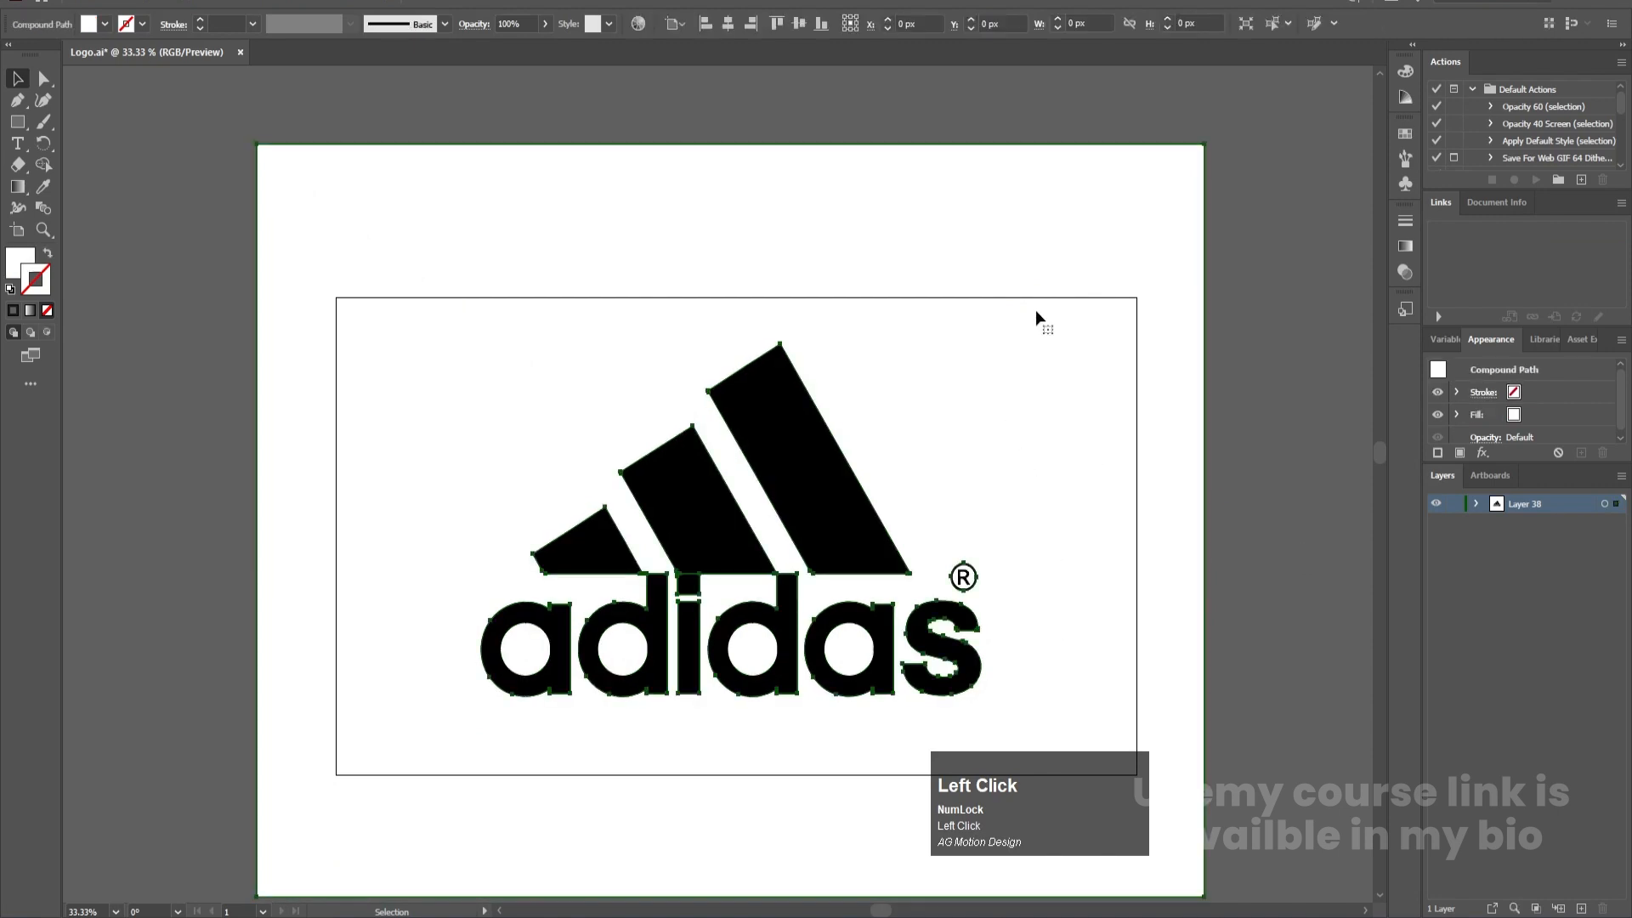
{"action": "key", "text": "Delete"}
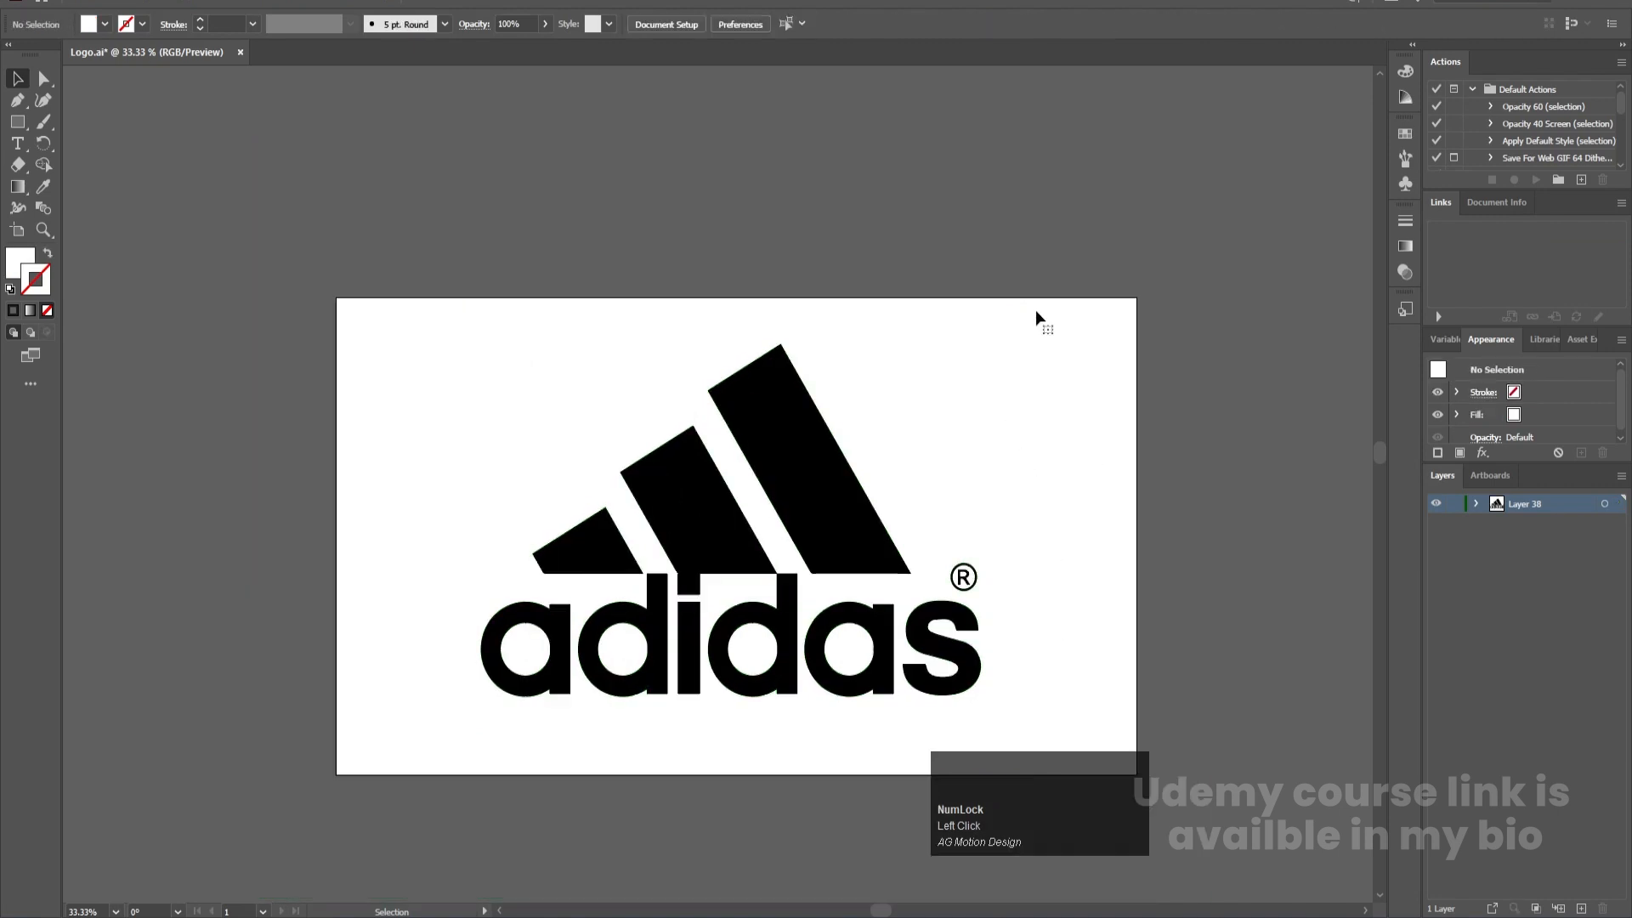
{"action": "left_click", "coordinate": [524, 649]}
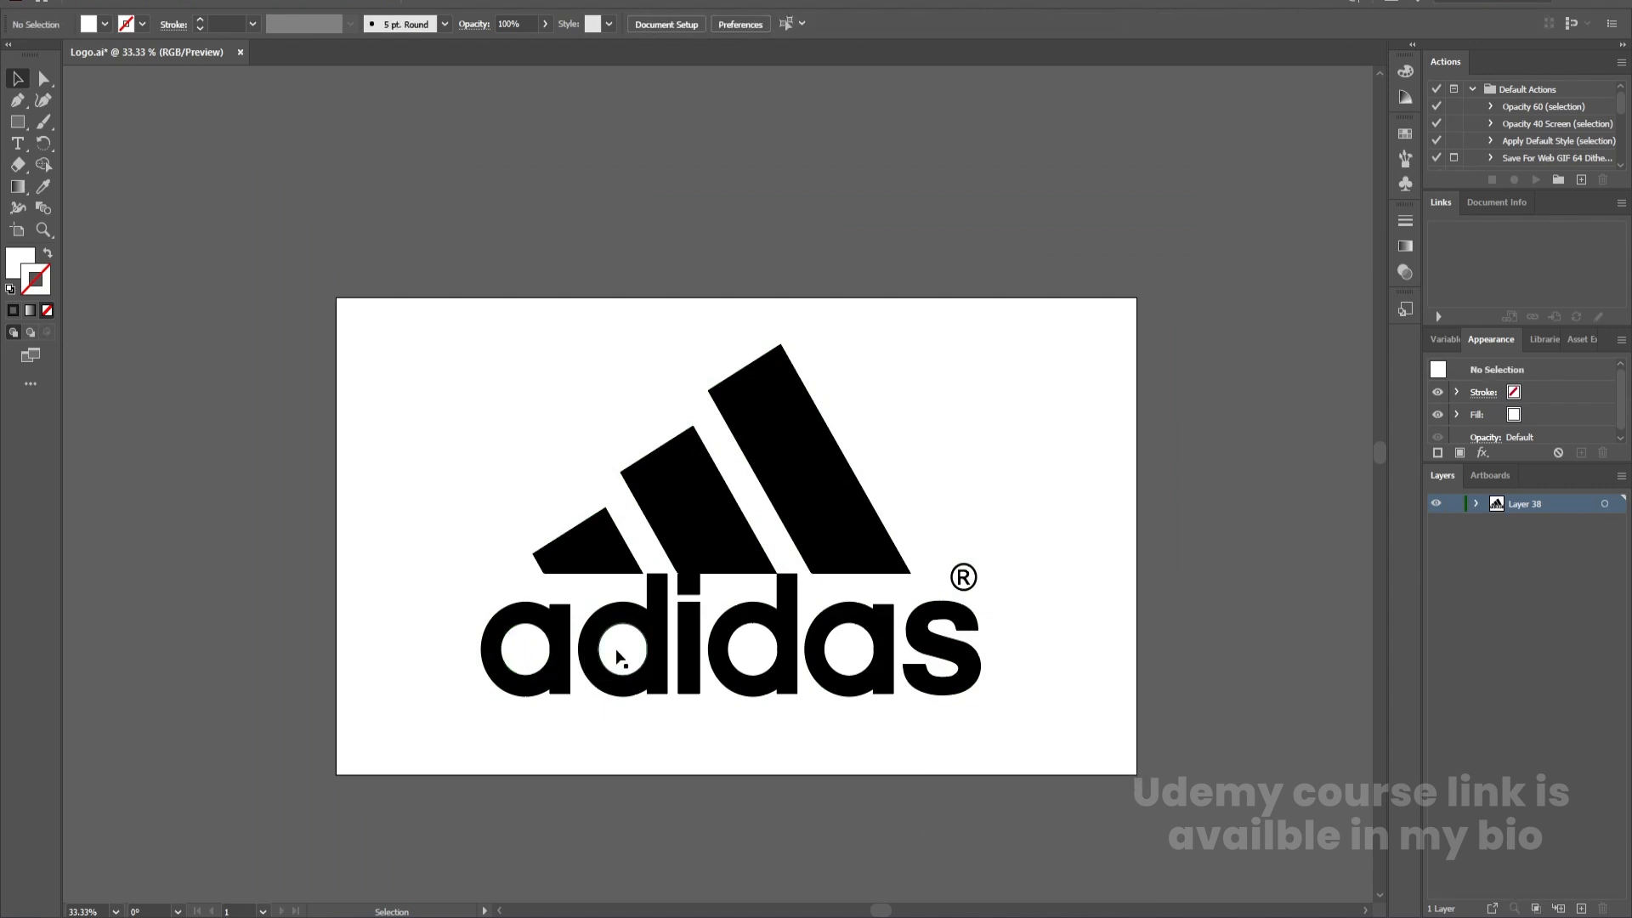
{"action": "left_click", "coordinate": [747, 650]}
{"action": "left_click", "coordinate": [849, 646]}
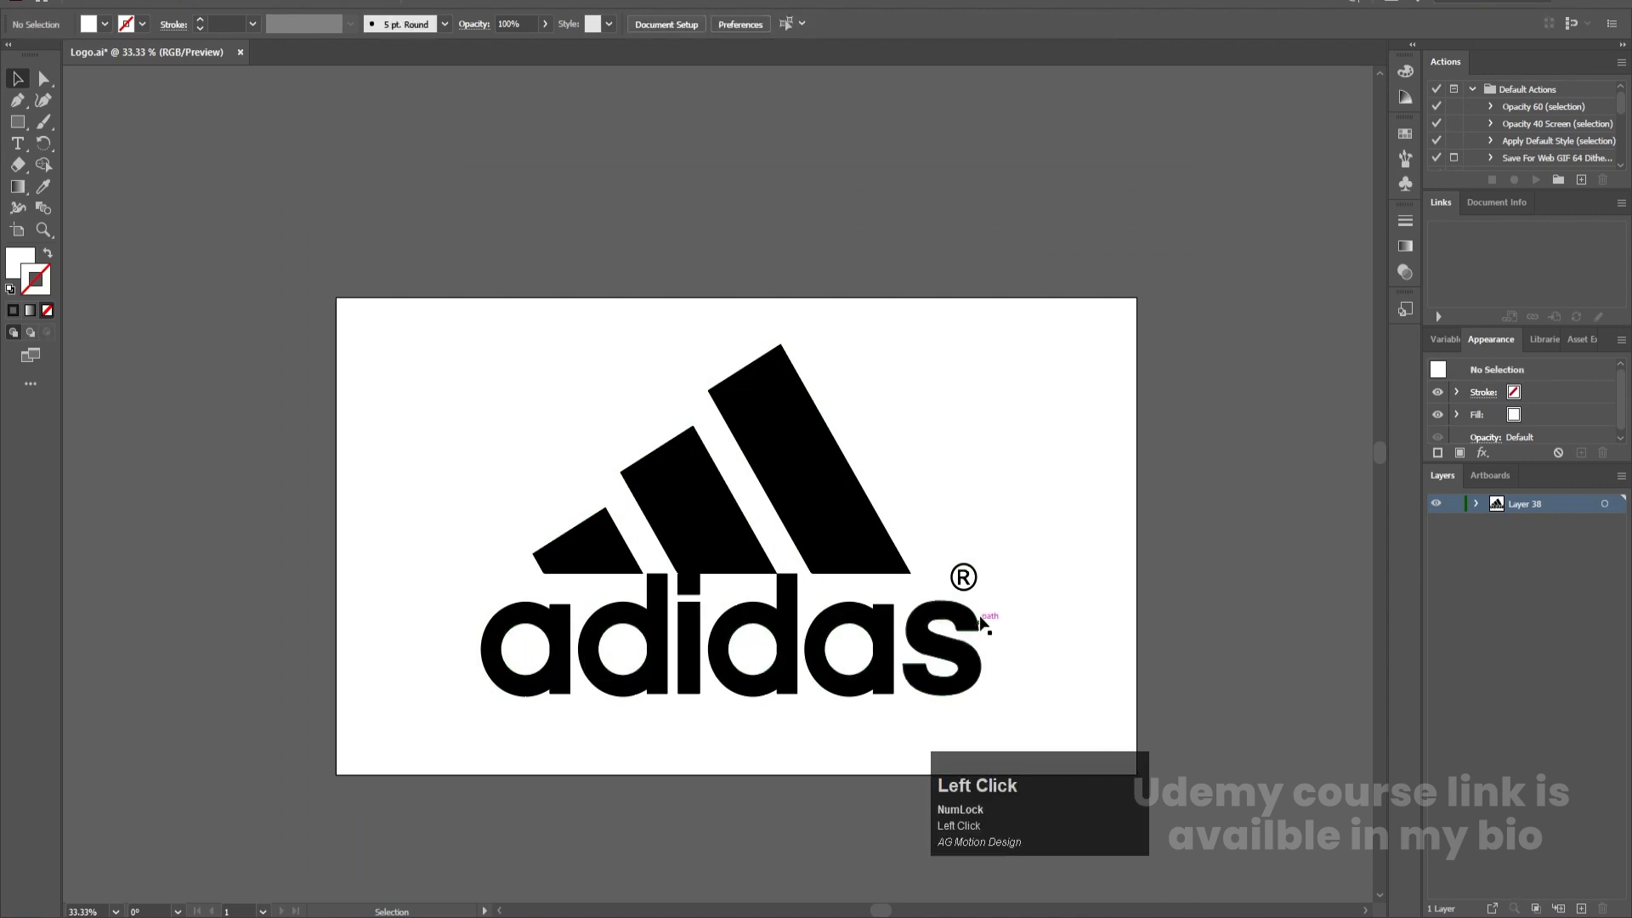
Step: Delete the white shapes inside the ® symbol
{"action": "scroll", "coordinate": [984, 612], "scroll_direction": "up", "scroll_amount": 1}
{"action": "scroll", "coordinate": [979, 696], "scroll_direction": "up", "scroll_amount": 3}
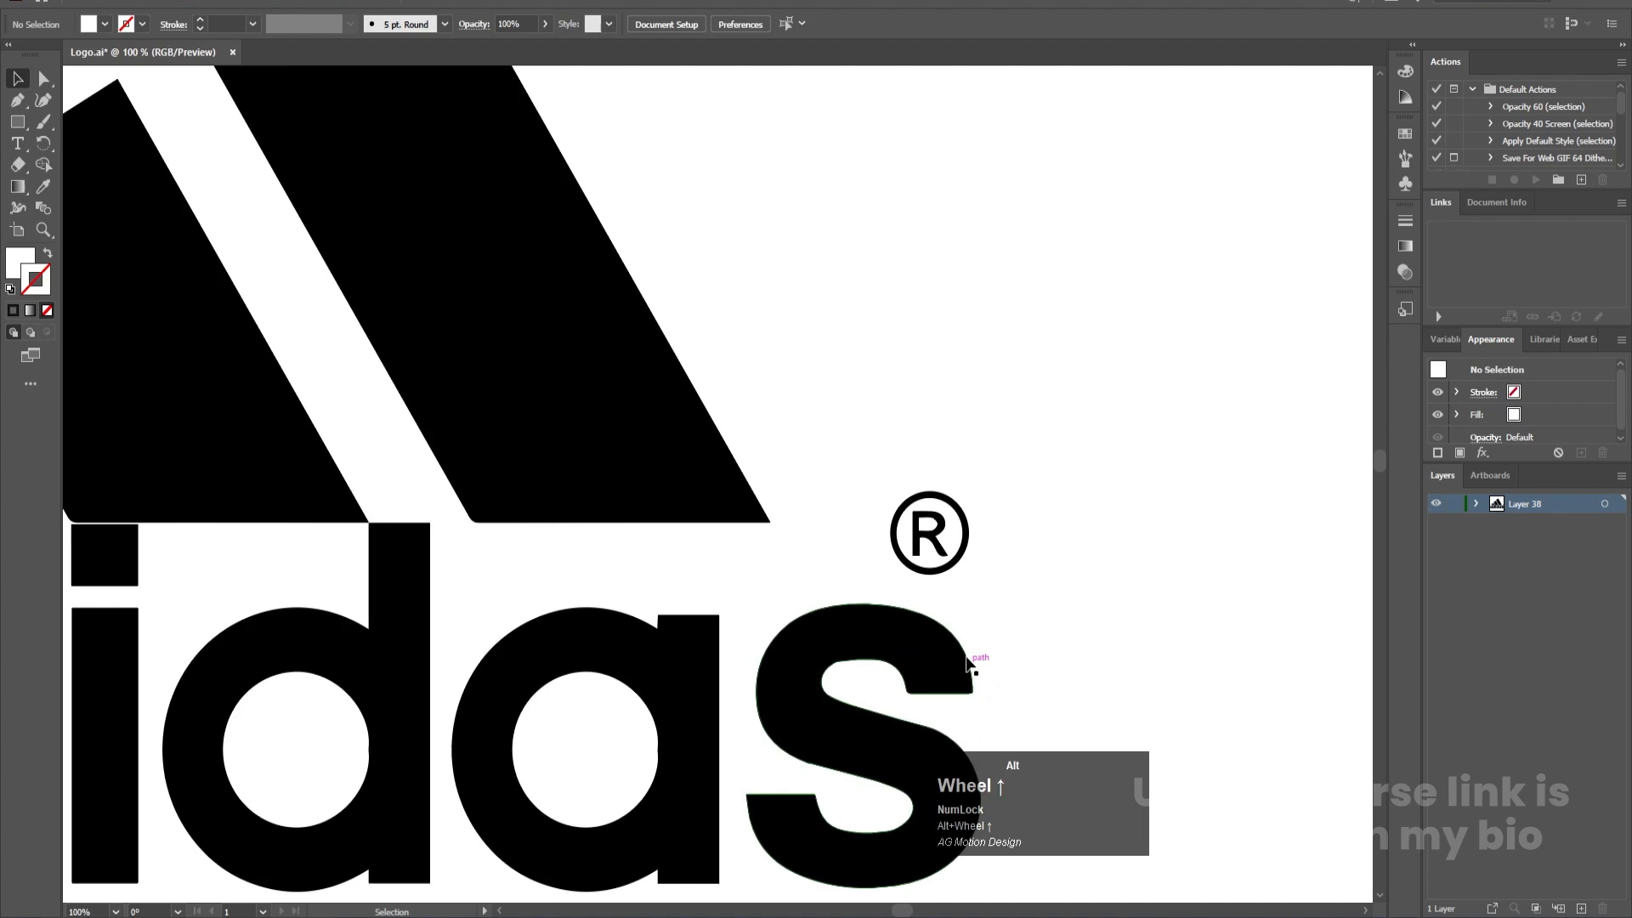
{"action": "left_click", "coordinate": [933, 527]}
{"action": "key", "text": "Delete"}
{"action": "left_click", "coordinate": [955, 534]}
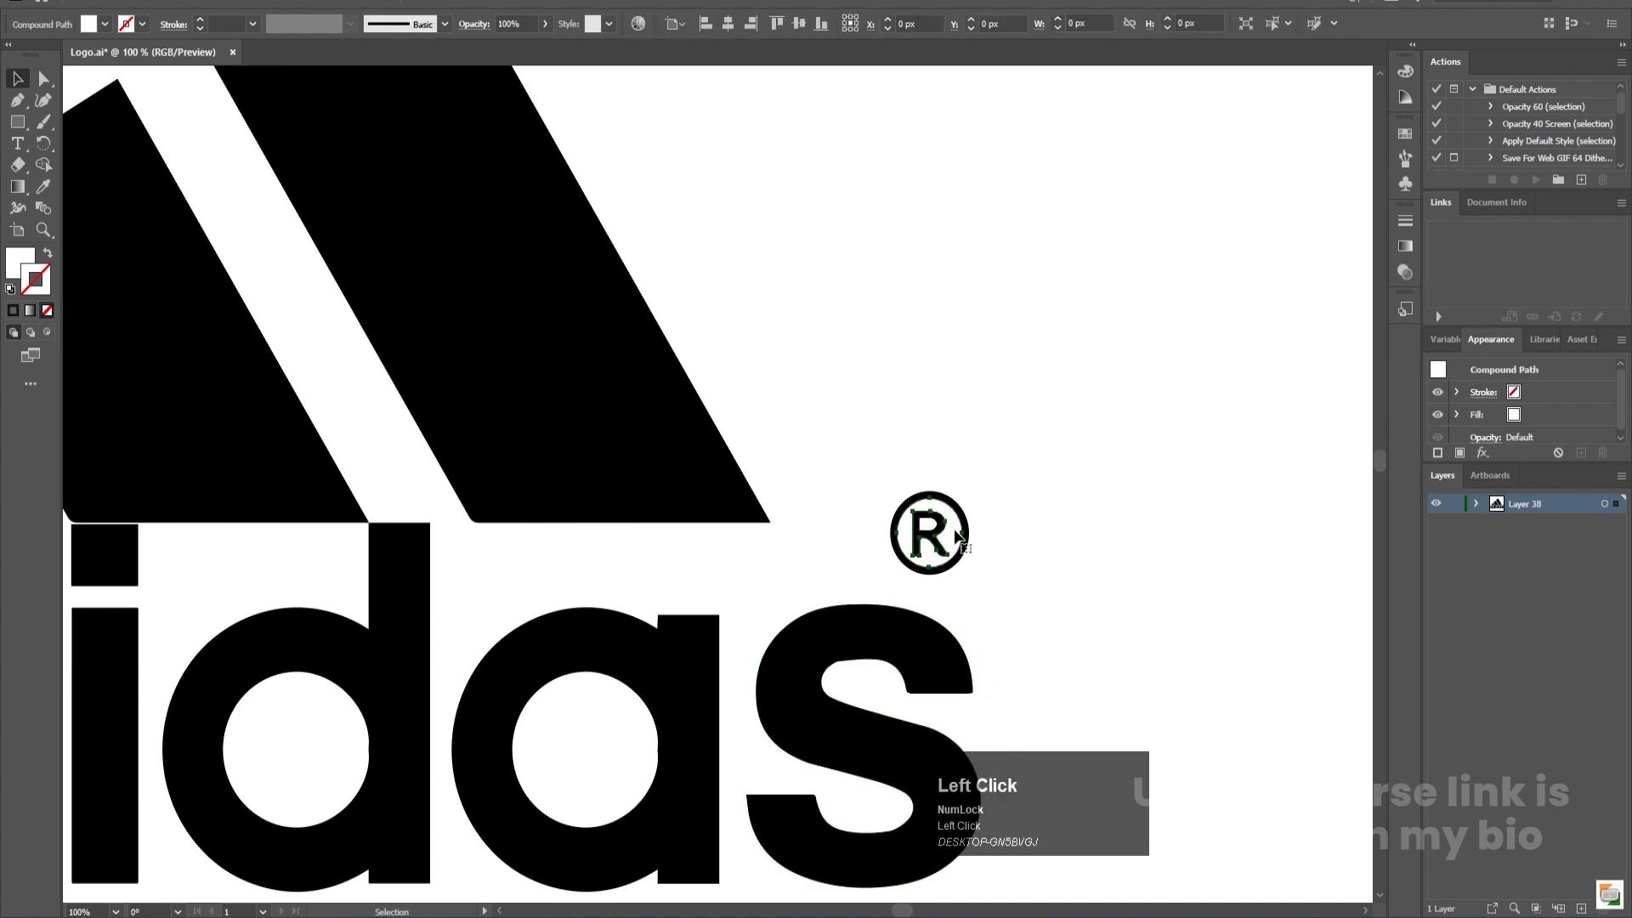
{"action": "key", "text": "Delete"}
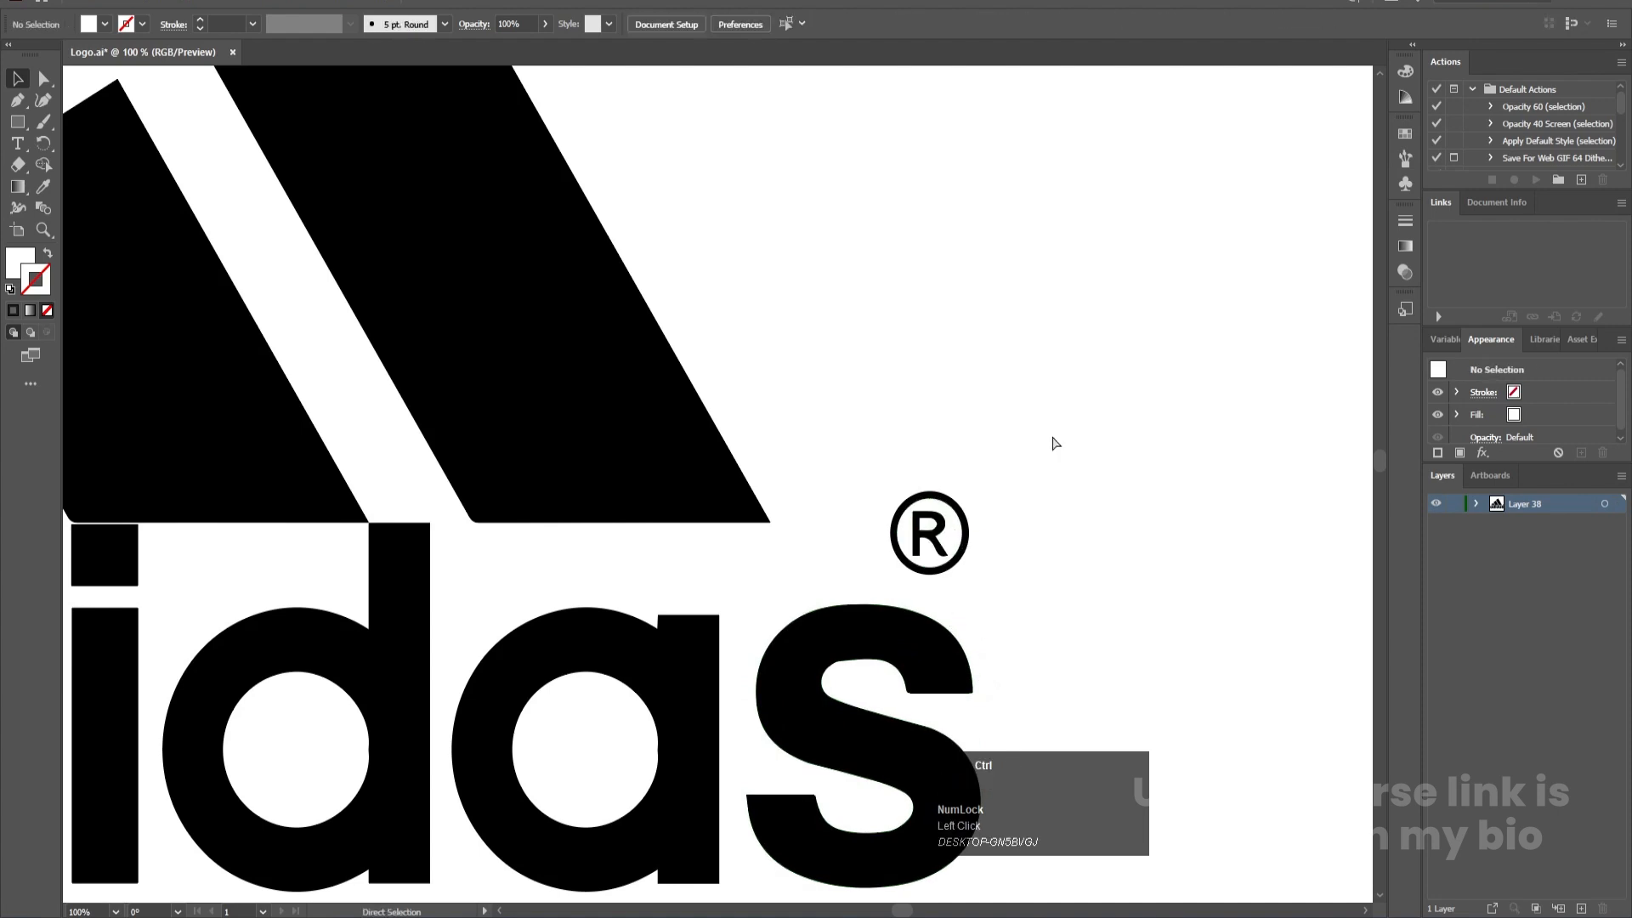
Step: Examine the separate paths contained in Layer 38 with the whole artboard in view
{"action": "key", "text": "ctrl+0"}
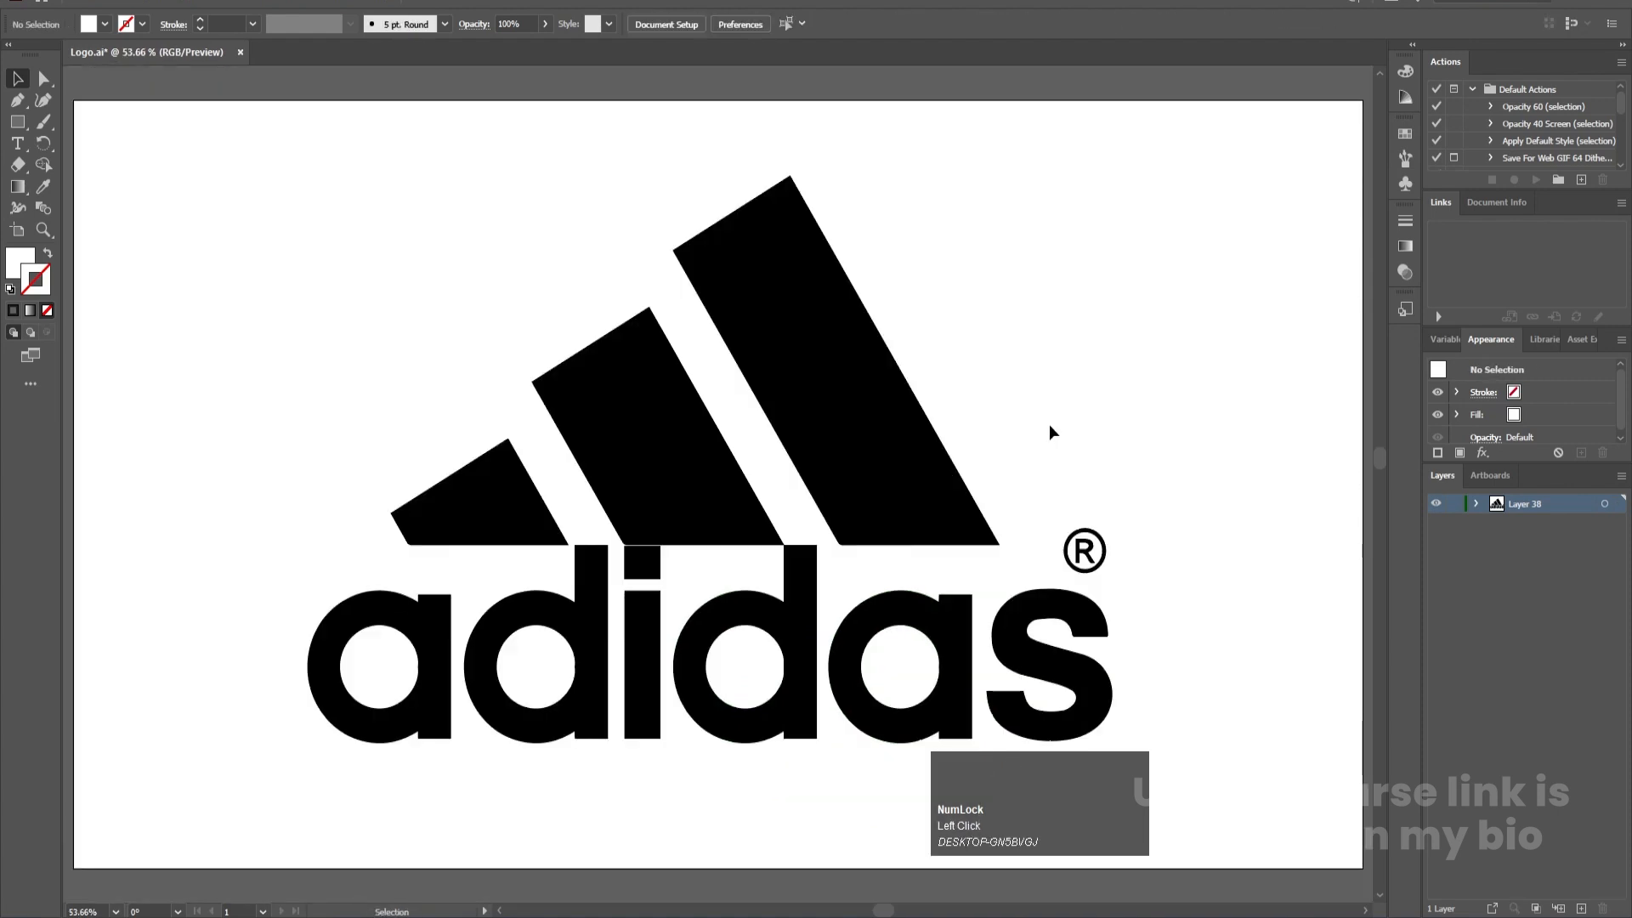
{"action": "left_click", "coordinate": [1477, 504]}
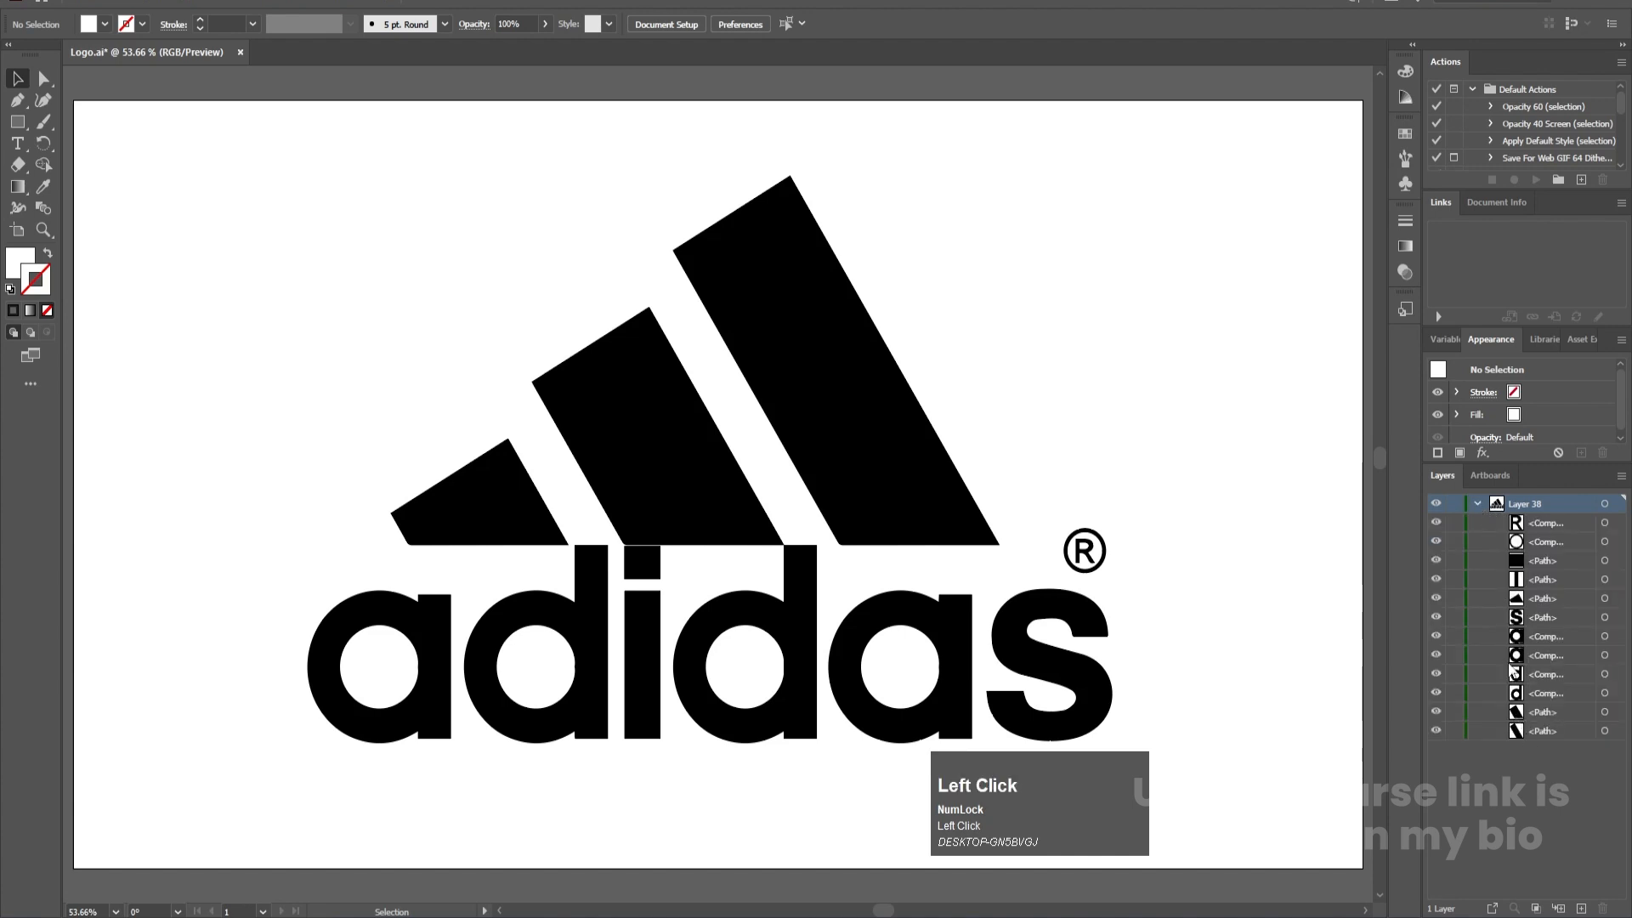
{"action": "left_click", "coordinate": [1477, 502]}
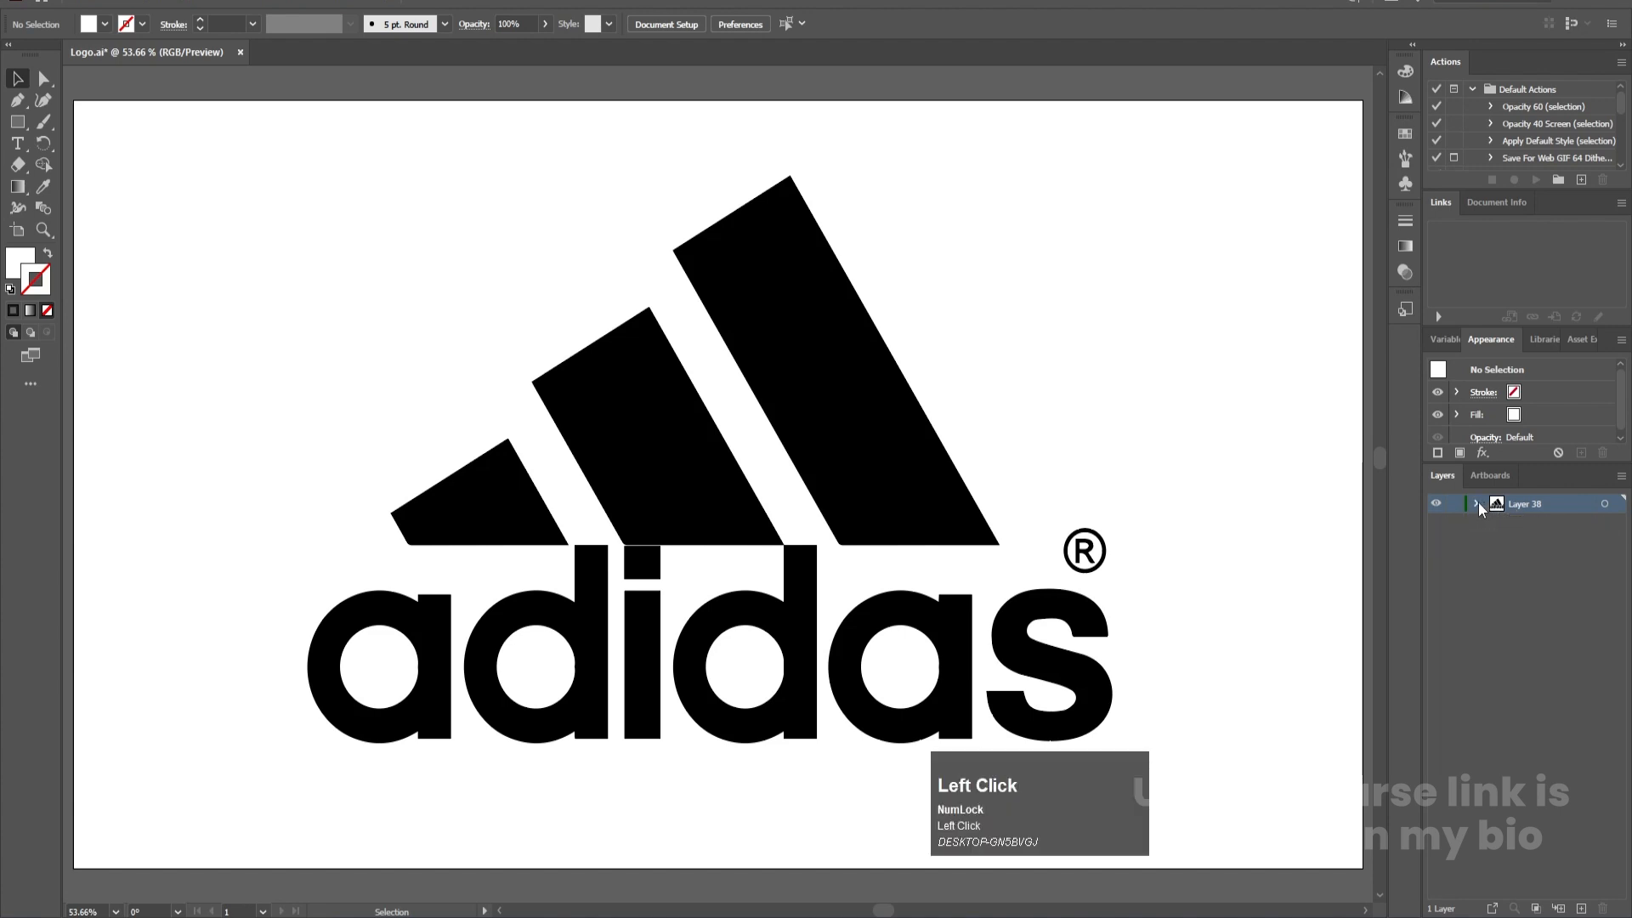
Step: Move the smallest logo stripe to its own new layer in its original position and name the layer 1
{"action": "left_click", "coordinate": [534, 489], "text": "ctrl"}
{"action": "key", "text": "ctrl+x"}
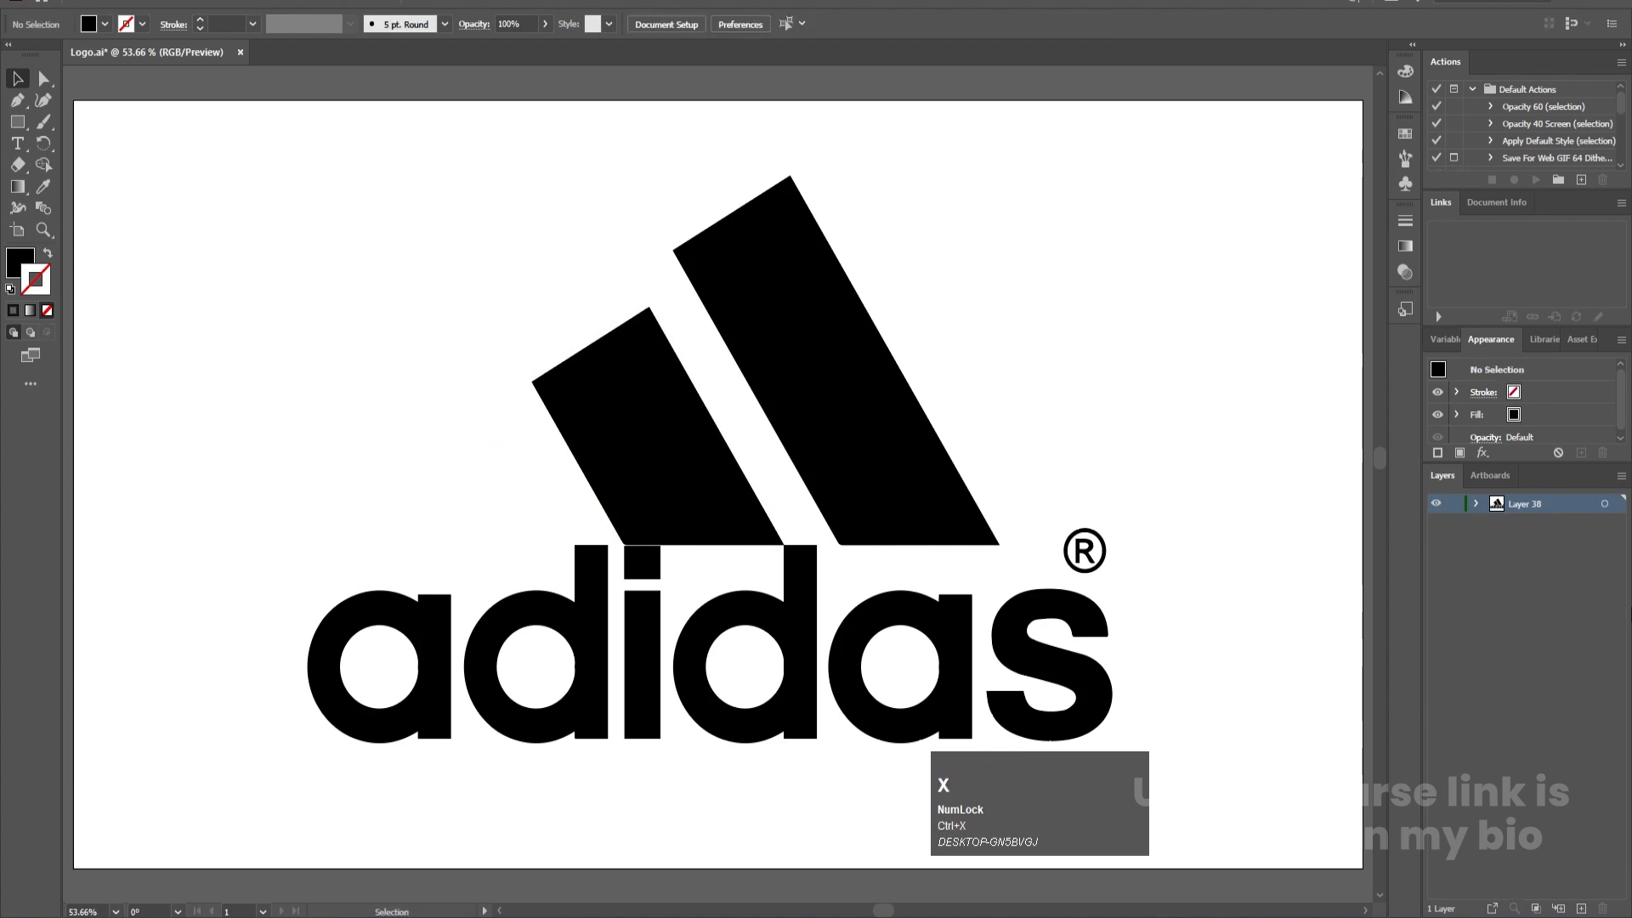
{"action": "left_click", "coordinate": [1579, 908]}
{"action": "key", "text": "ctrl+shift+v"}
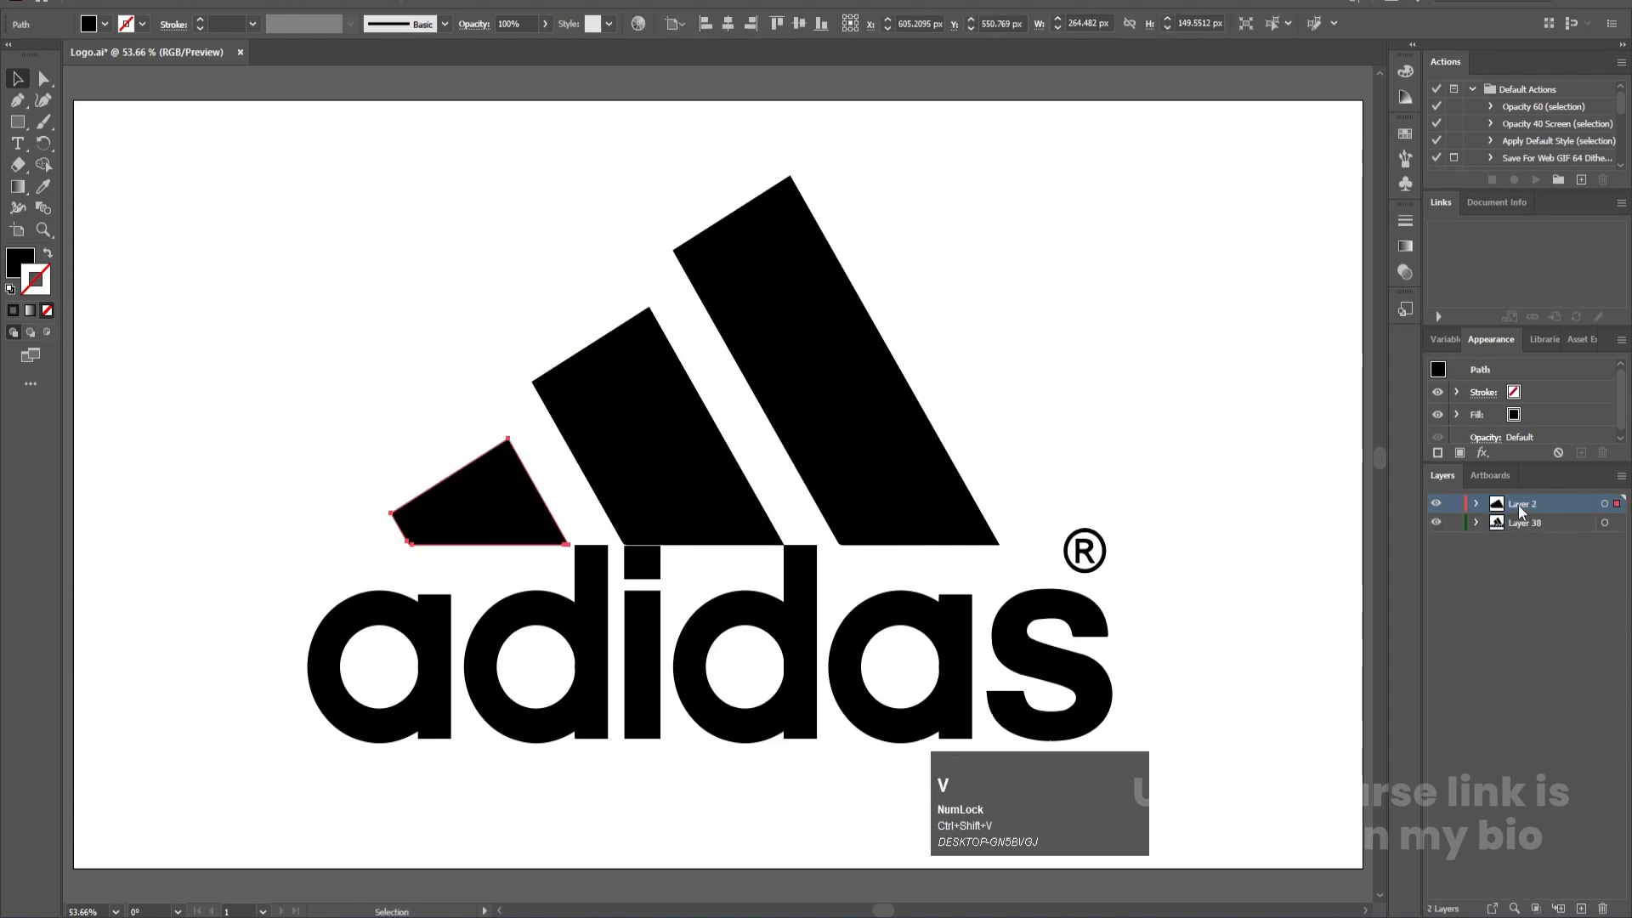
{"action": "double_click", "coordinate": [1526, 504]}
{"action": "type", "text": "1"}
{"action": "key", "text": "Return"}
Step: Move the middle logo stripe to its own new layer in its original position and name the layer 2
{"action": "left_click", "coordinate": [650, 519], "text": "ctrl"}
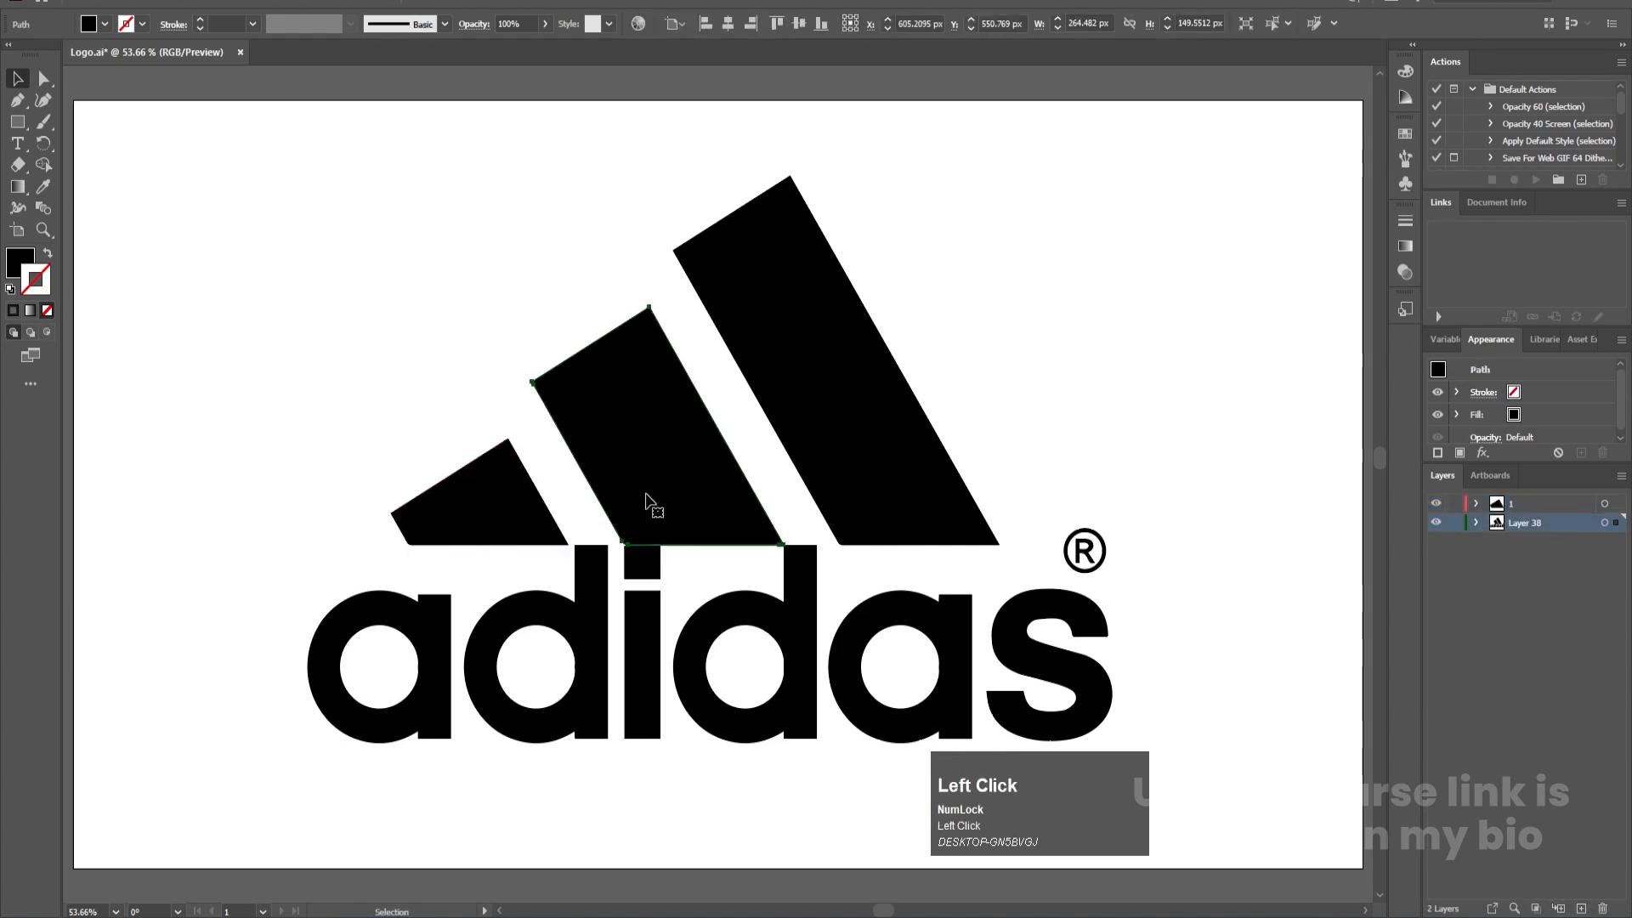
{"action": "key", "text": "ctrl+x"}
{"action": "left_click", "coordinate": [1580, 908]}
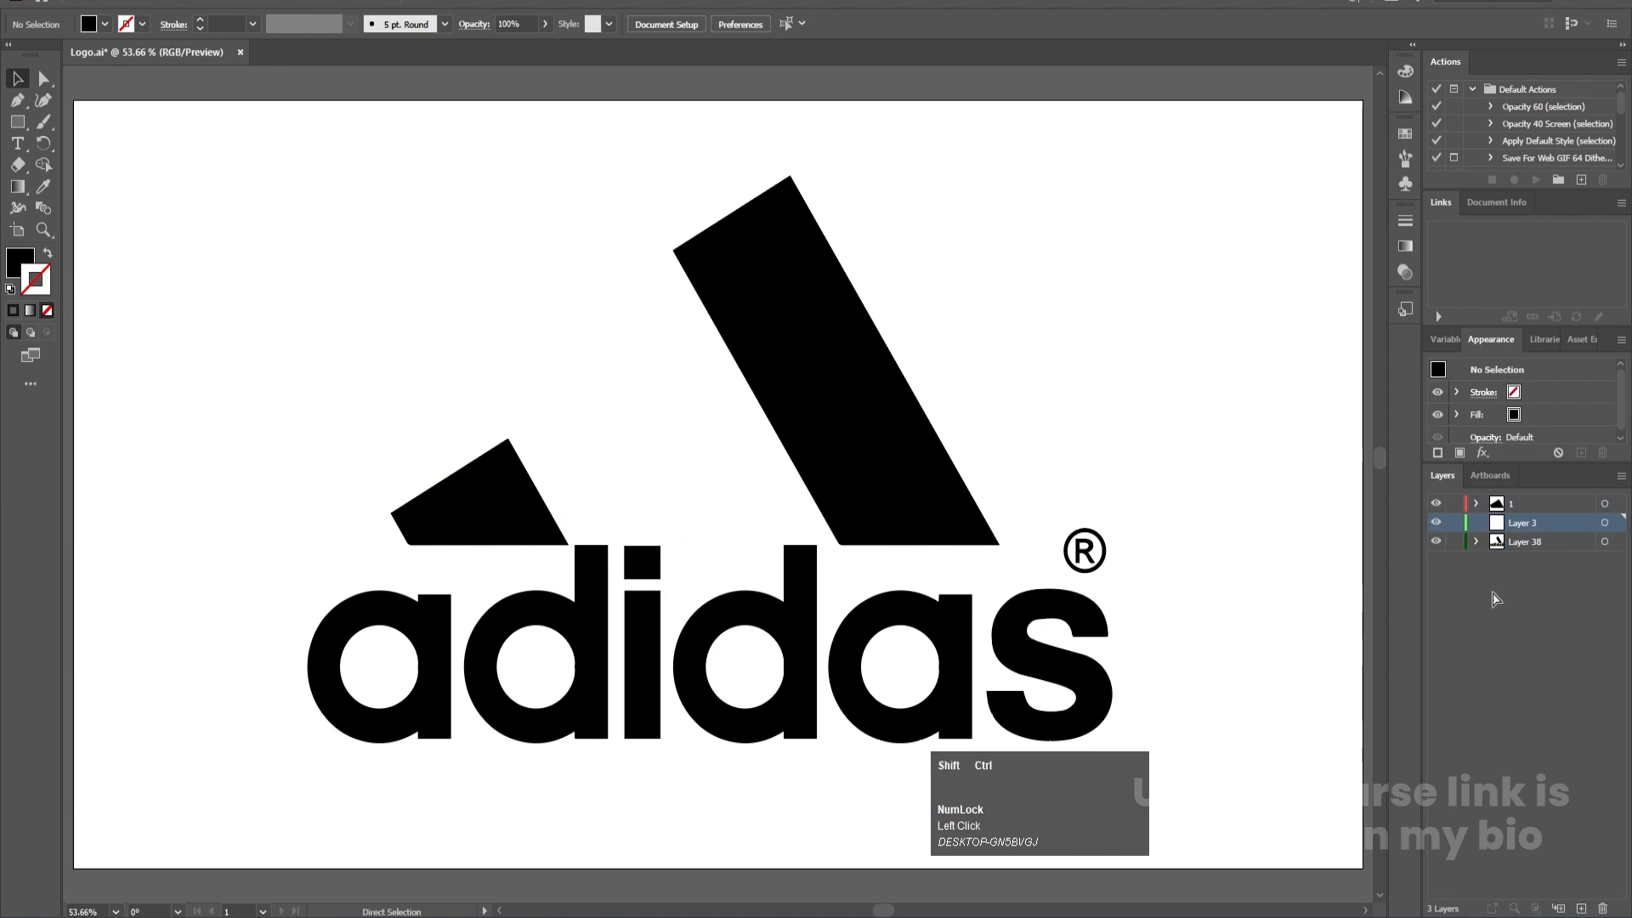
{"action": "key", "text": "ctrl+shift+v"}
{"action": "double_click", "coordinate": [1522, 523]}
{"action": "type", "text": "2"}
{"action": "key", "text": "Return"}
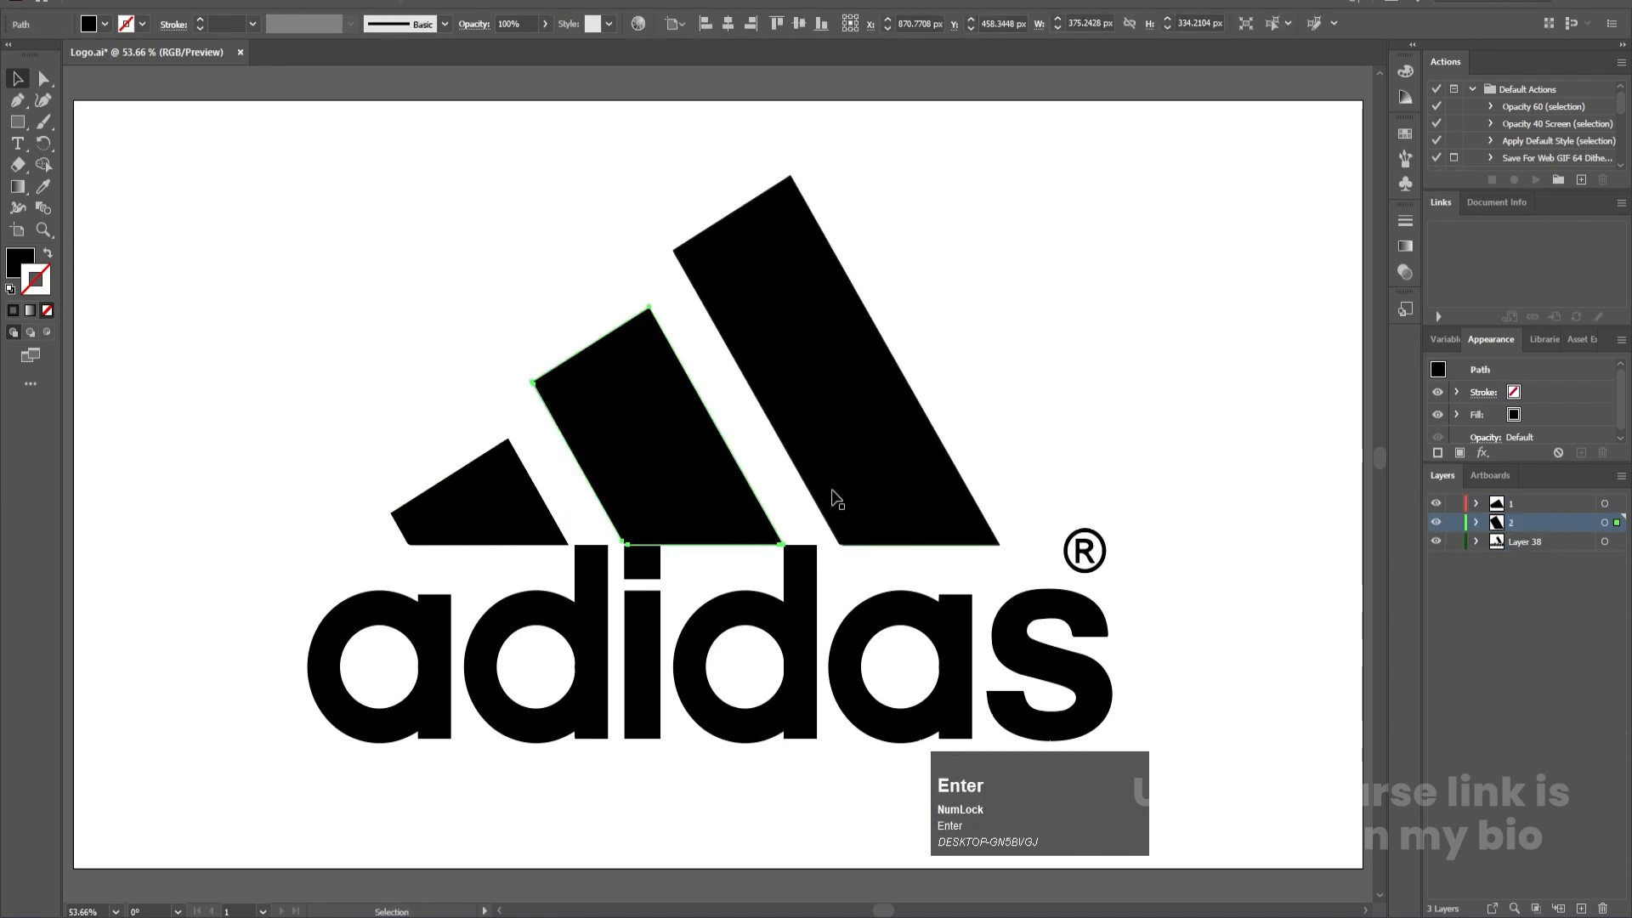
Step: Move the tallest logo stripe to its own new layer in place, name it 3, and check it by toggling its visibility
{"action": "left_click", "coordinate": [835, 478]}
{"action": "key", "text": "ctrl+x"}
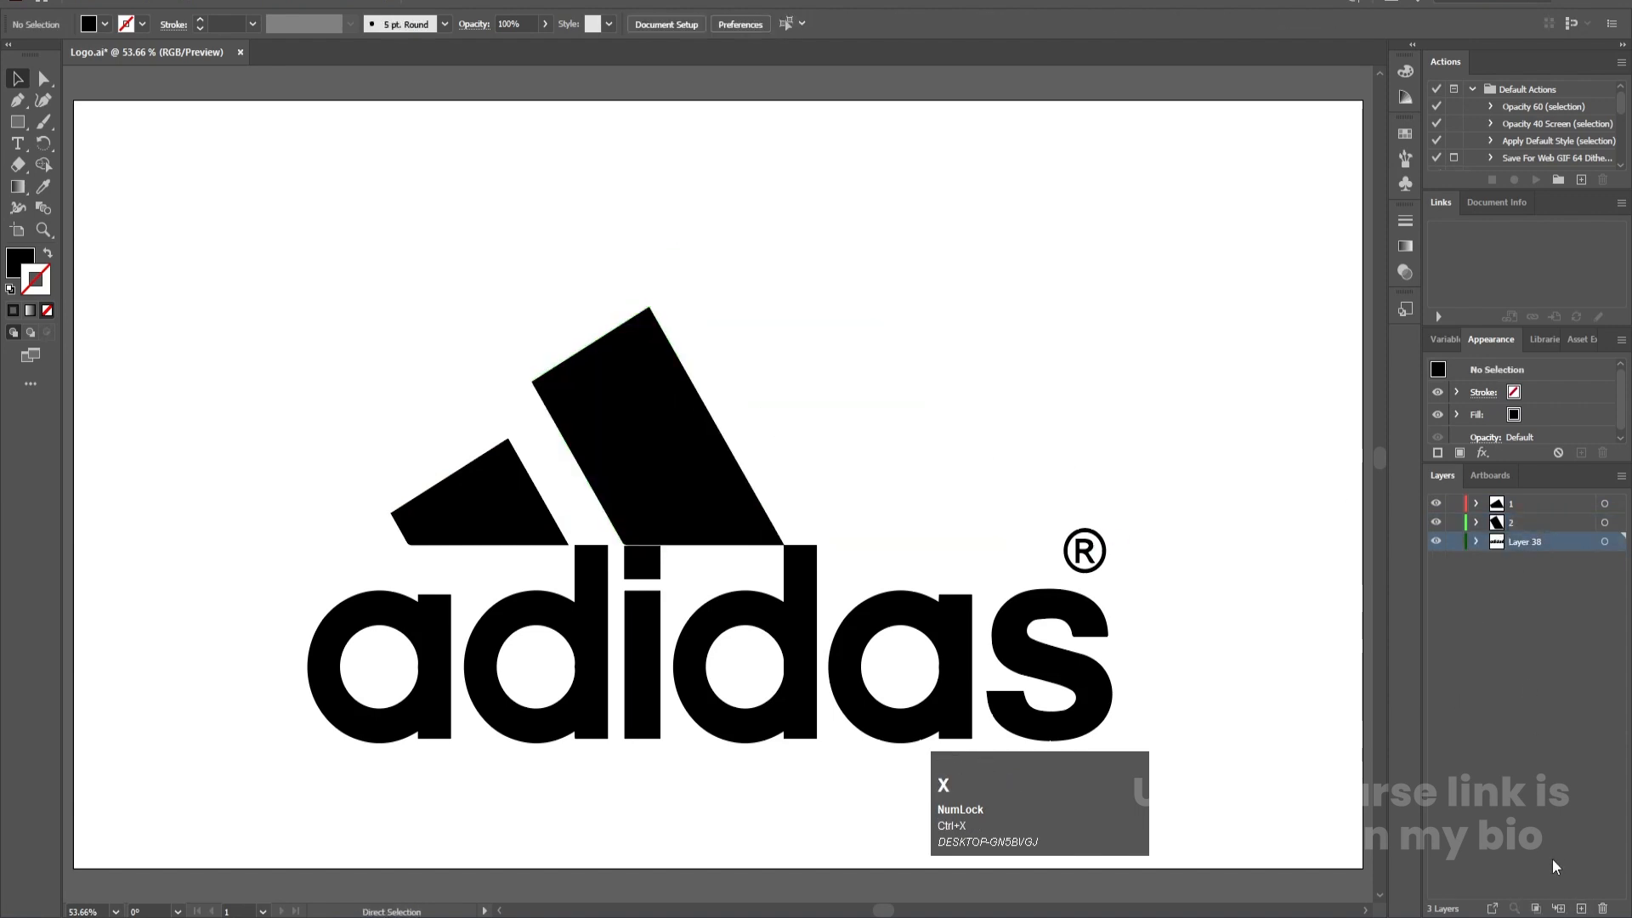
{"action": "left_click", "coordinate": [1579, 908]}
{"action": "key", "text": "ctrl+shift+v"}
{"action": "double_click", "coordinate": [1526, 541]}
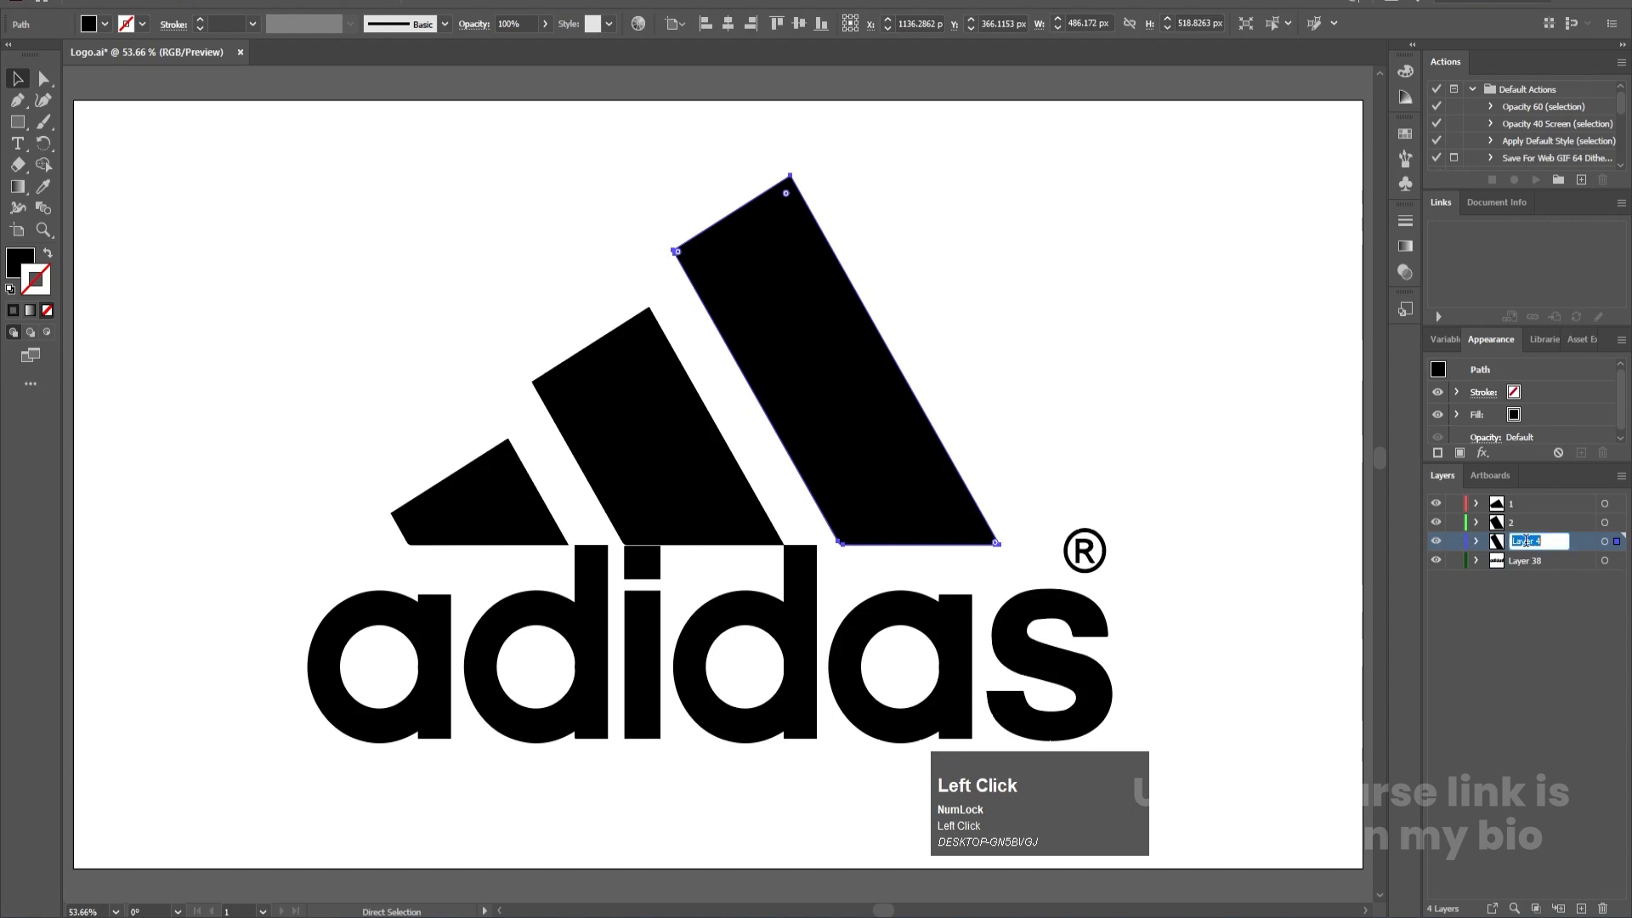
{"action": "type", "text": "3"}
{"action": "key", "text": "Return"}
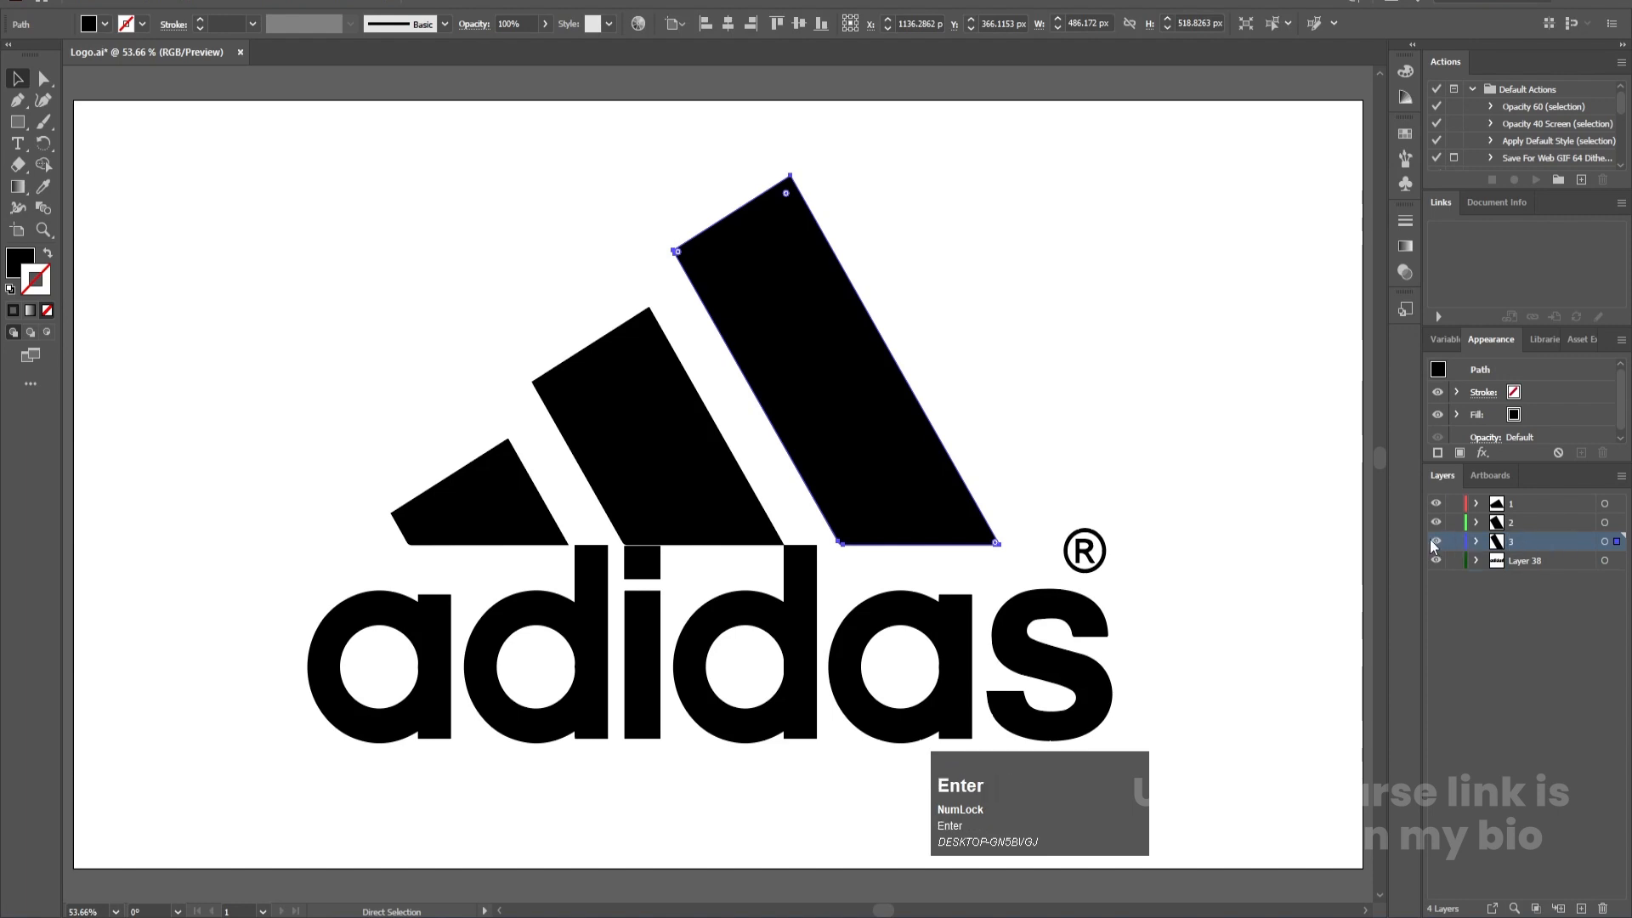
{"action": "left_click", "coordinate": [1436, 540]}
{"action": "left_click", "coordinate": [1436, 541]}
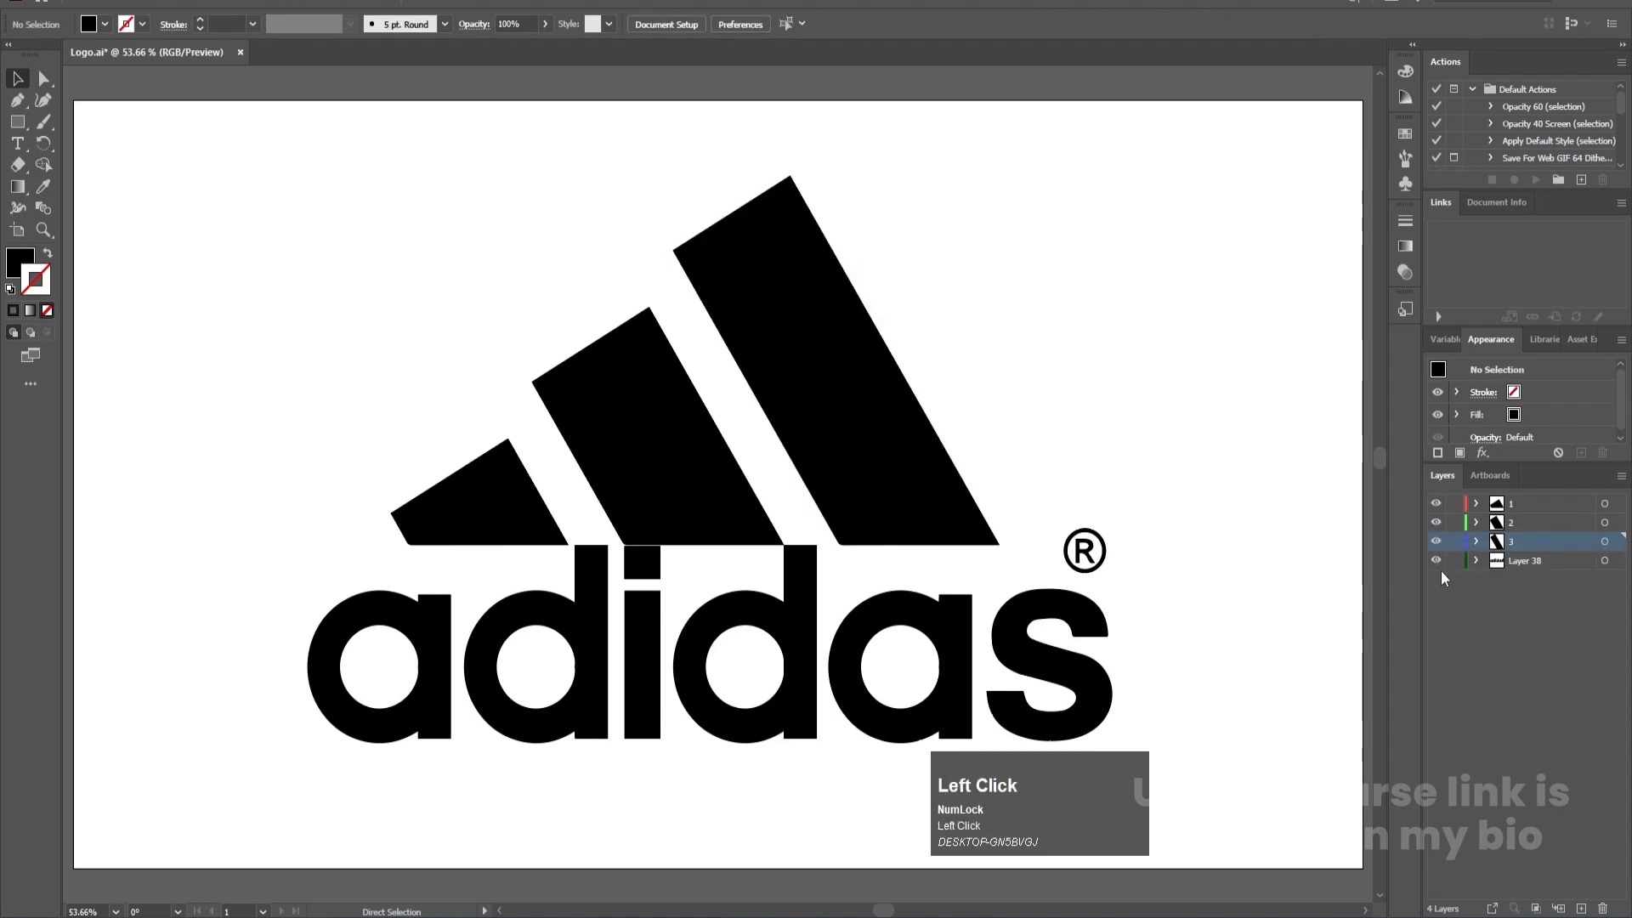
Step: Move the first letter a of the wordmark to its own new layer in place and name the layer a
{"action": "left_click", "coordinate": [414, 602]}
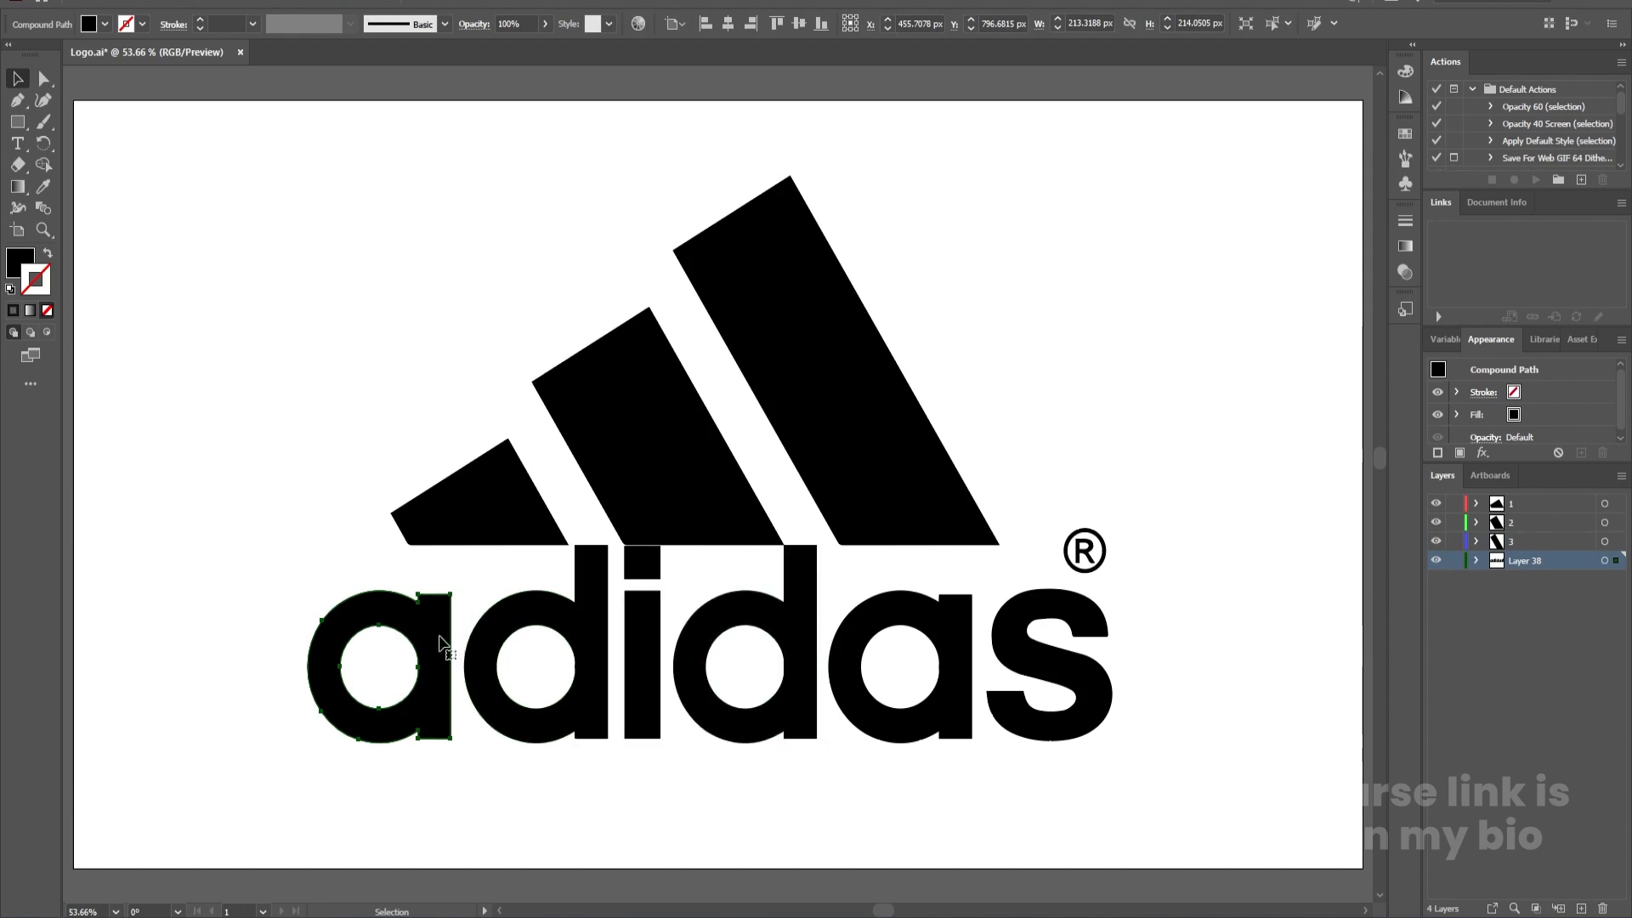
{"action": "key", "text": "ctrl+x"}
{"action": "left_click", "coordinate": [1581, 908]}
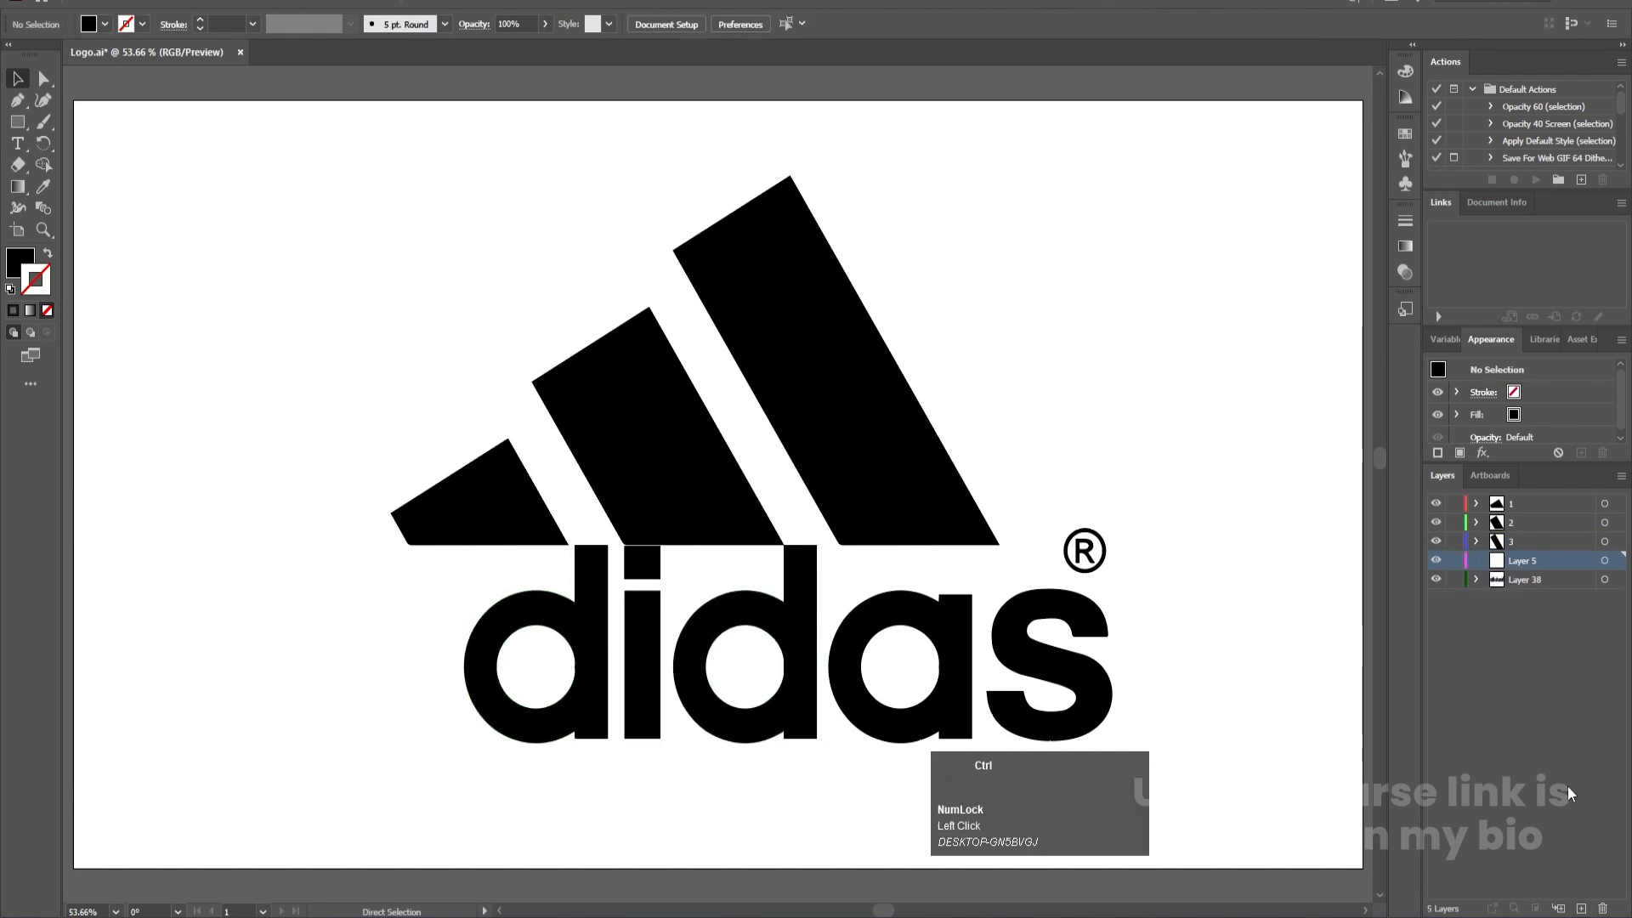
{"action": "key", "text": "ctrl+shift+v"}
{"action": "double_click", "coordinate": [1523, 568]}
{"action": "type", "text": "a"}
{"action": "key", "text": "Return"}
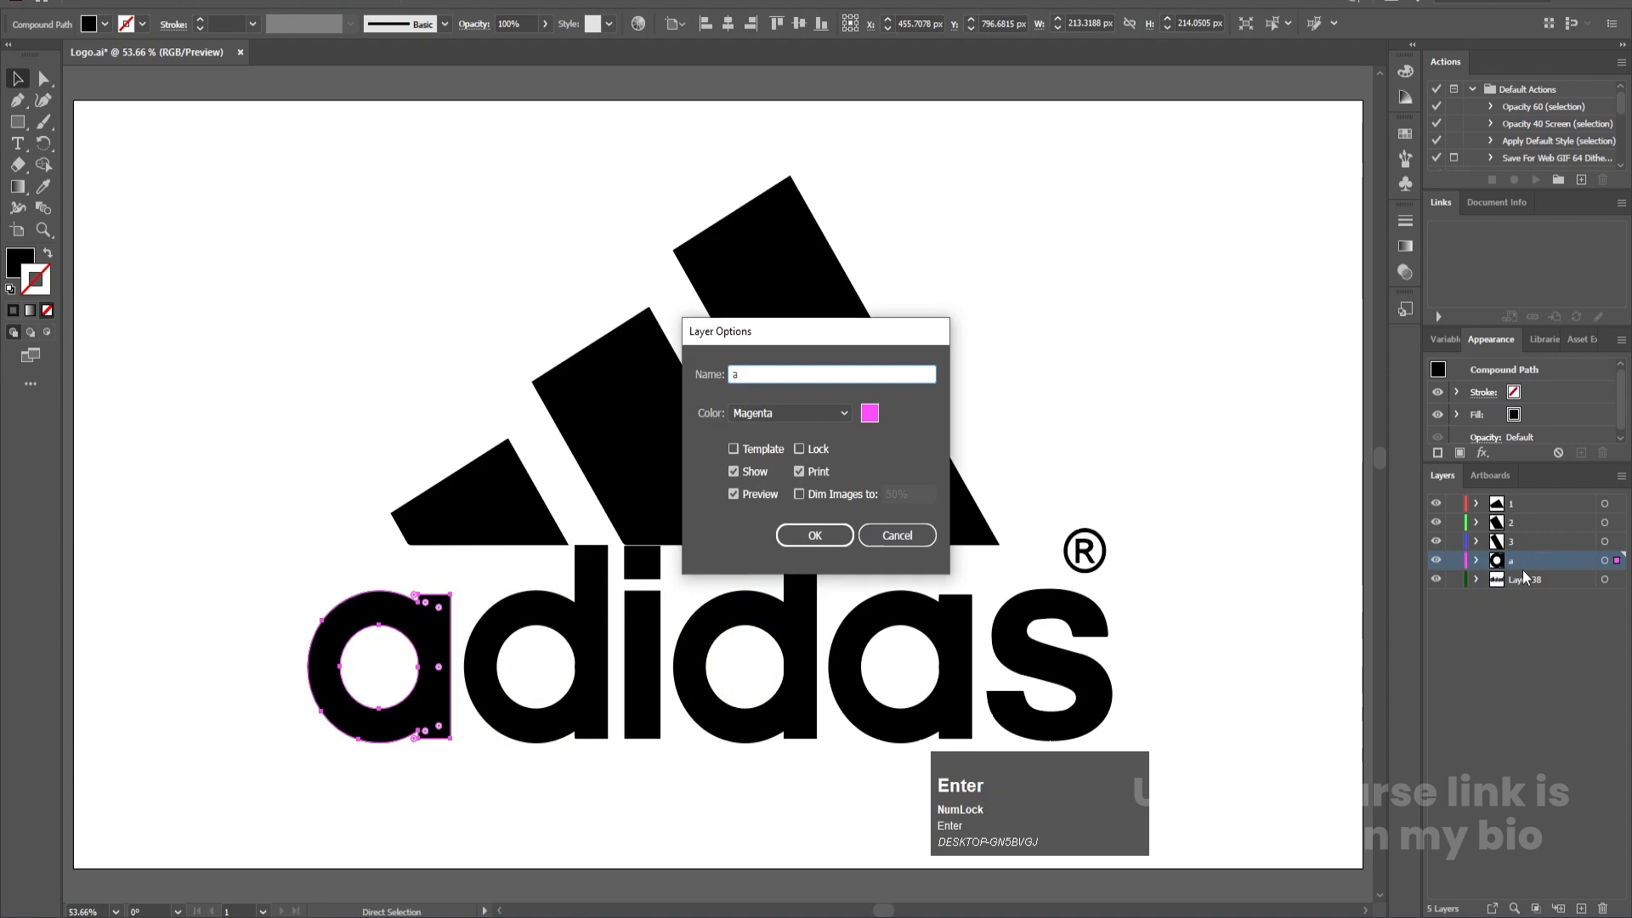
Step: Hide layers 1, 2, 3 and a, and move the first letter d to its own new layer in place, named d
{"action": "left_click_drag", "start_coordinate": [1435, 560], "coordinate": [1436, 504]}
{"action": "left_click", "coordinate": [599, 641]}
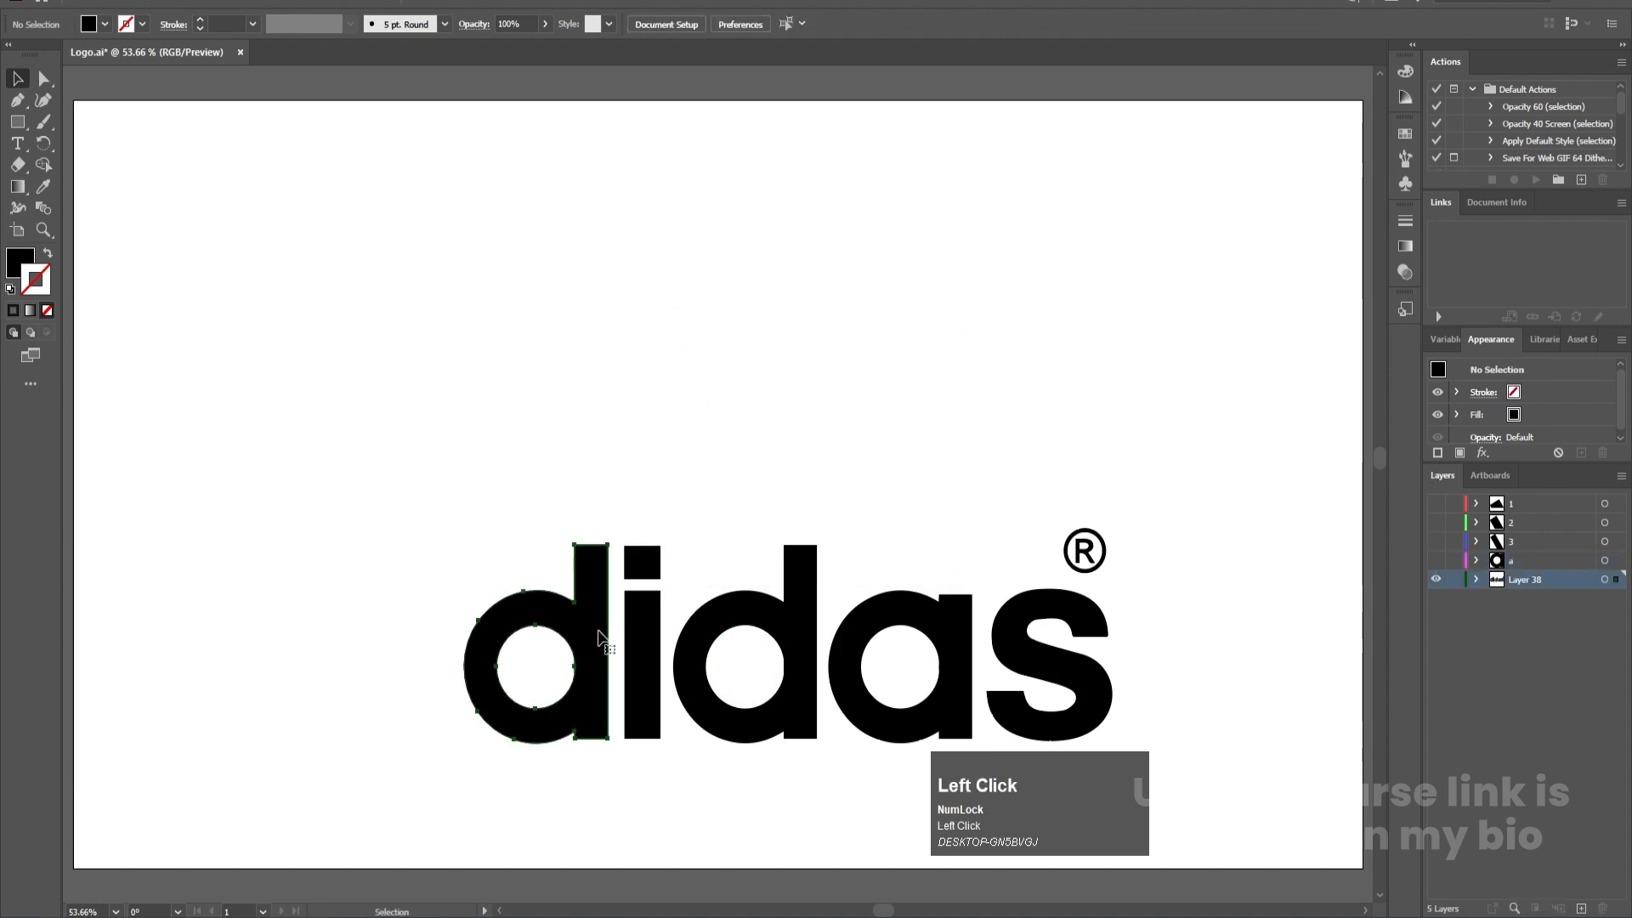
{"action": "key", "text": "ctrl+x"}
{"action": "left_click", "coordinate": [1581, 908]}
{"action": "key", "text": "ctrl+shift+v"}
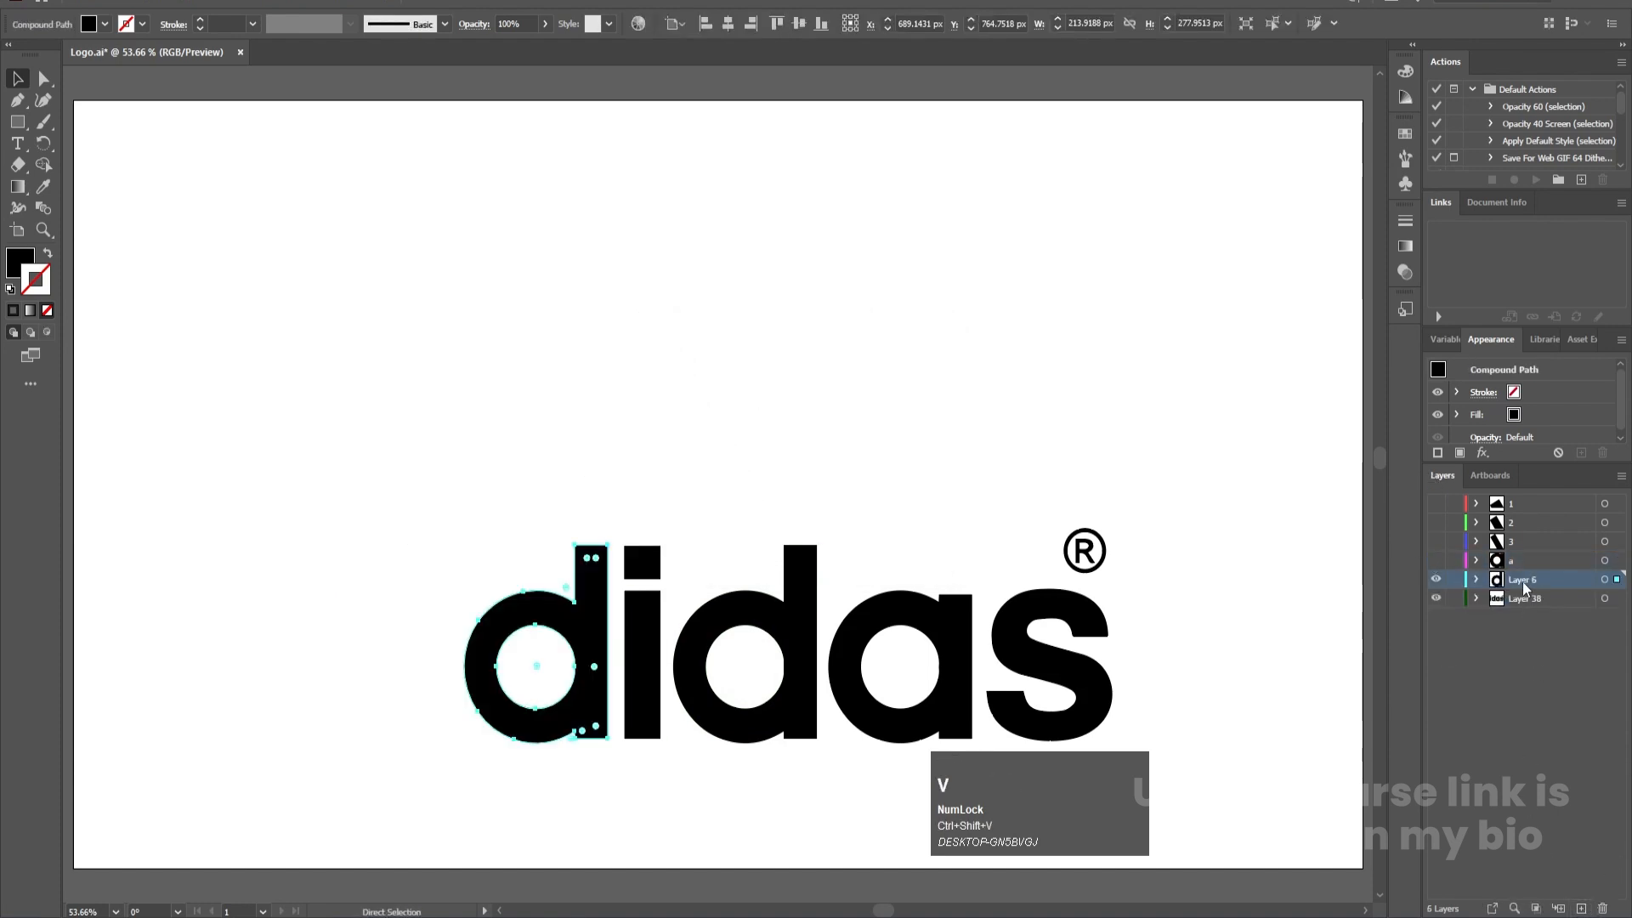
{"action": "double_click", "coordinate": [1526, 579]}
{"action": "type", "text": "d"}
{"action": "key", "text": "Return"}
Step: Move the letter i together with its dot from Layer 38 to its own new layer in place and name the layer i
{"action": "left_click", "coordinate": [1523, 598]}
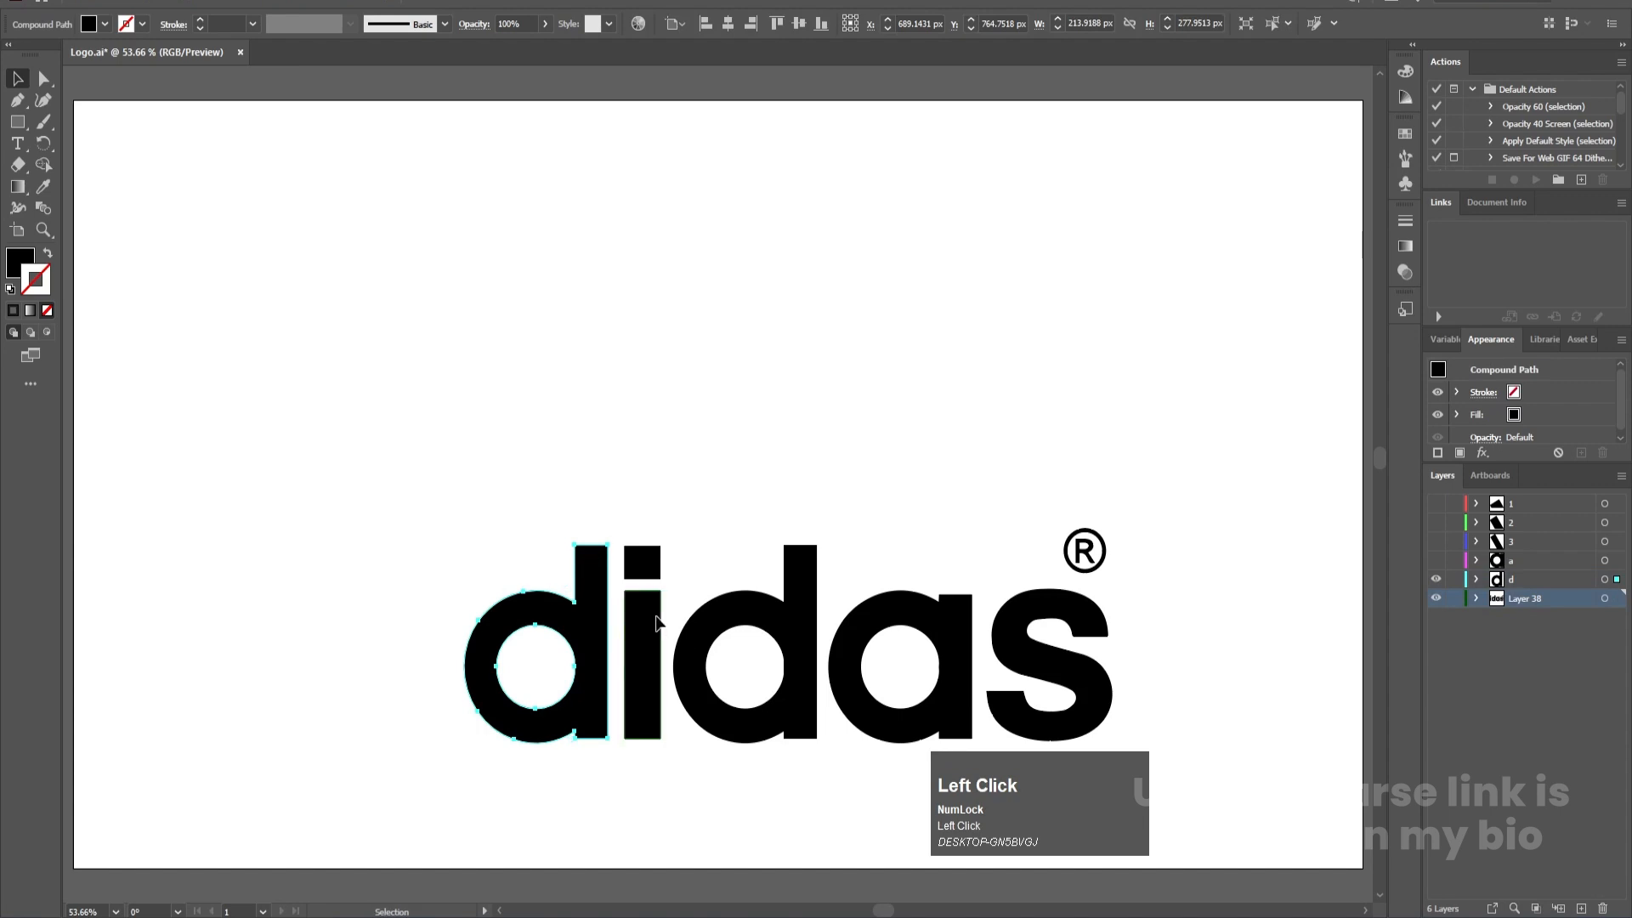
{"action": "left_click", "coordinate": [656, 625]}
{"action": "left_click", "coordinate": [641, 564], "text": "shift"}
{"action": "key", "text": "ctrl+x"}
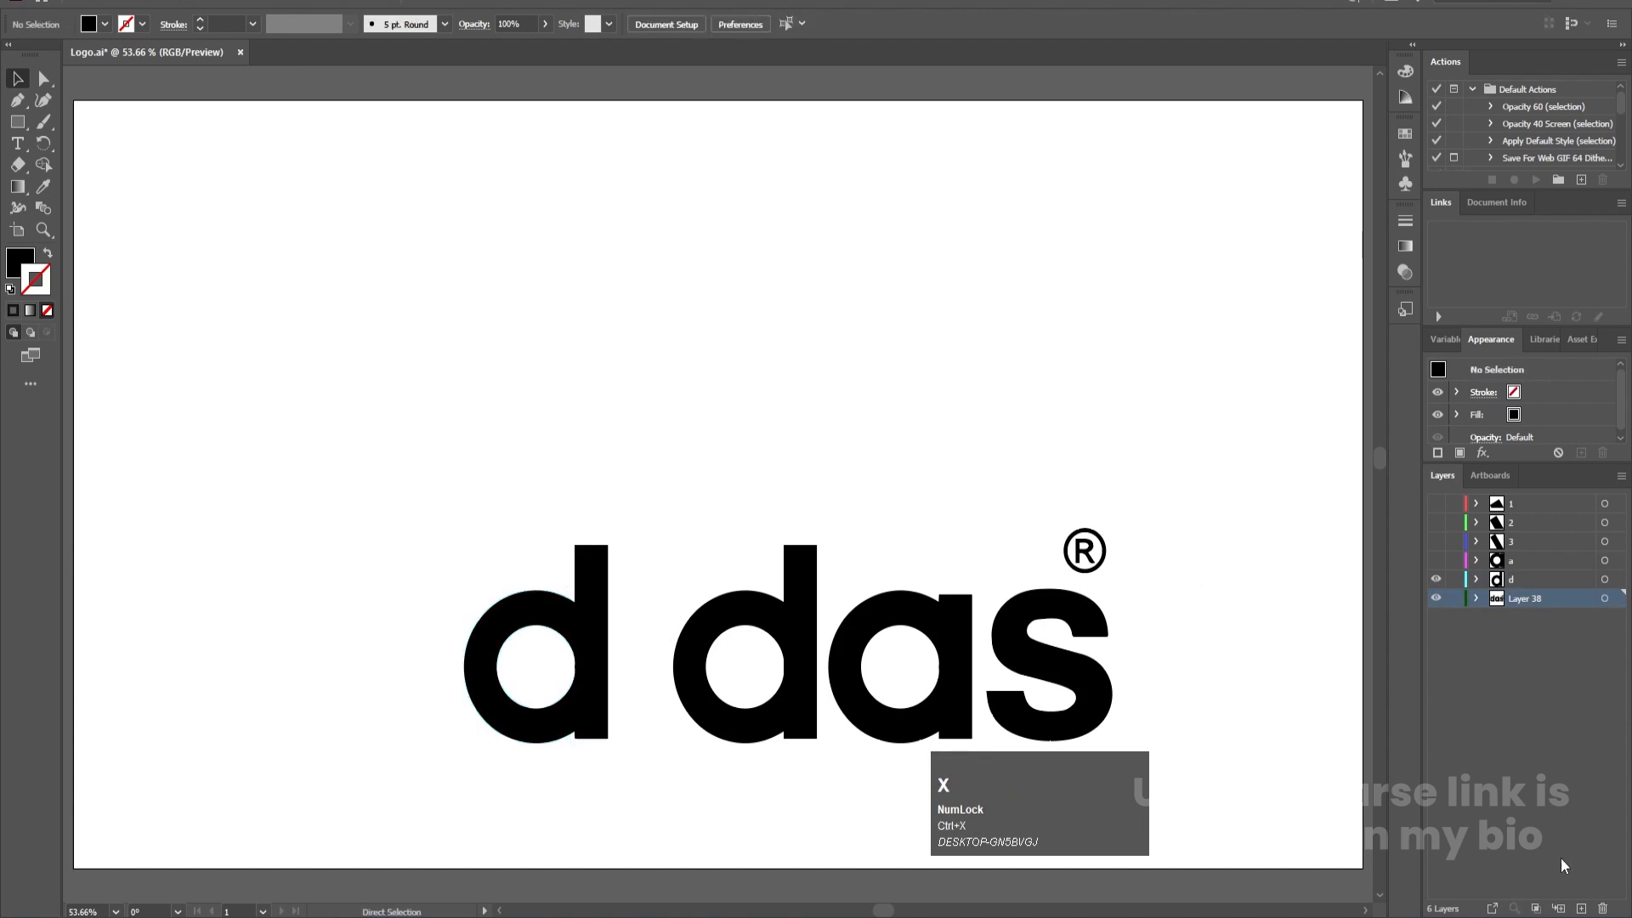
{"action": "left_click", "coordinate": [1581, 908]}
{"action": "key", "text": "ctrl+shift+v"}
{"action": "double_click", "coordinate": [1521, 598]}
{"action": "type", "text": "i"}
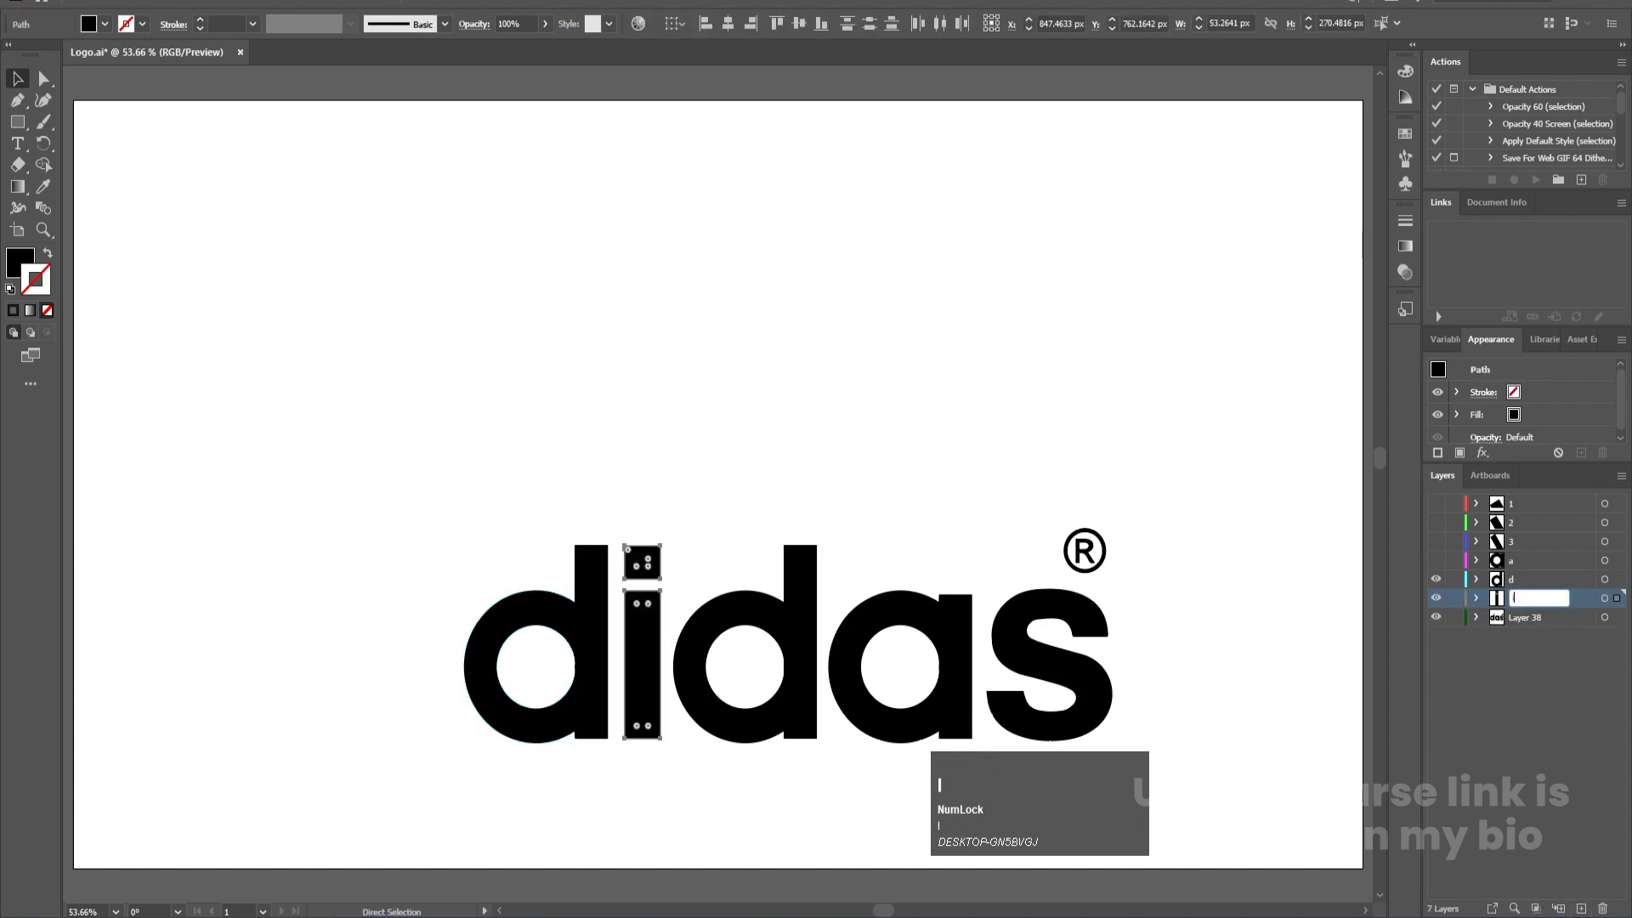
{"action": "key", "text": "Return"}
Step: Move the second letter d of the wordmark to its own new layer in its original position and name the layer d
{"action": "left_click", "coordinate": [794, 639]}
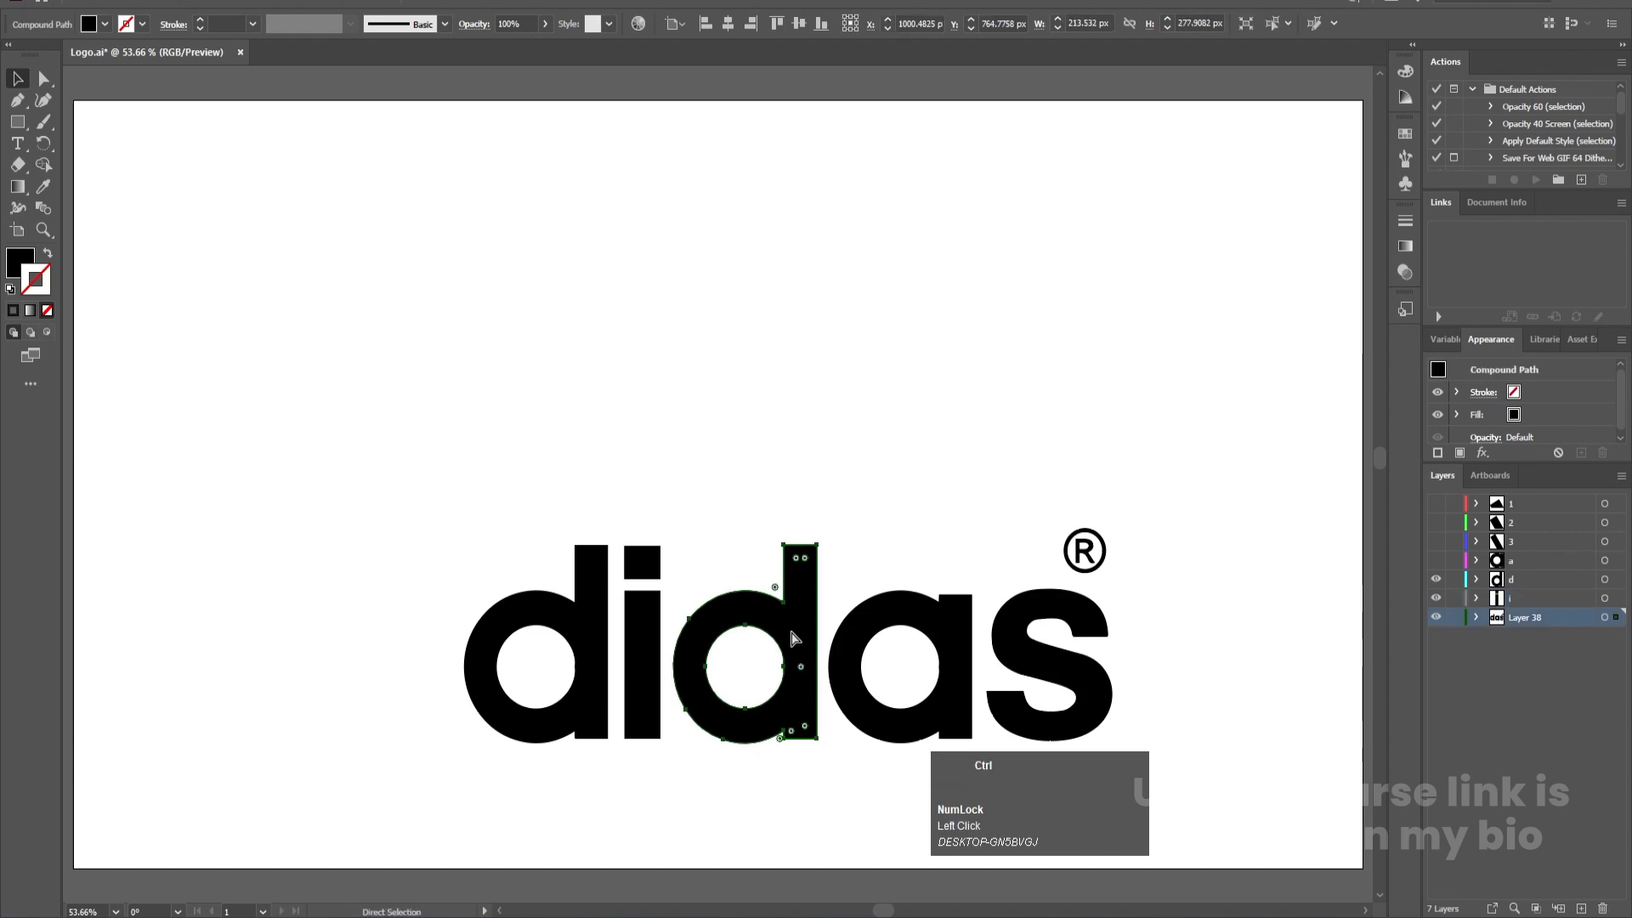
{"action": "key", "text": "ctrl+x"}
{"action": "left_click", "coordinate": [1581, 908]}
{"action": "key", "text": "ctrl+shift+v"}
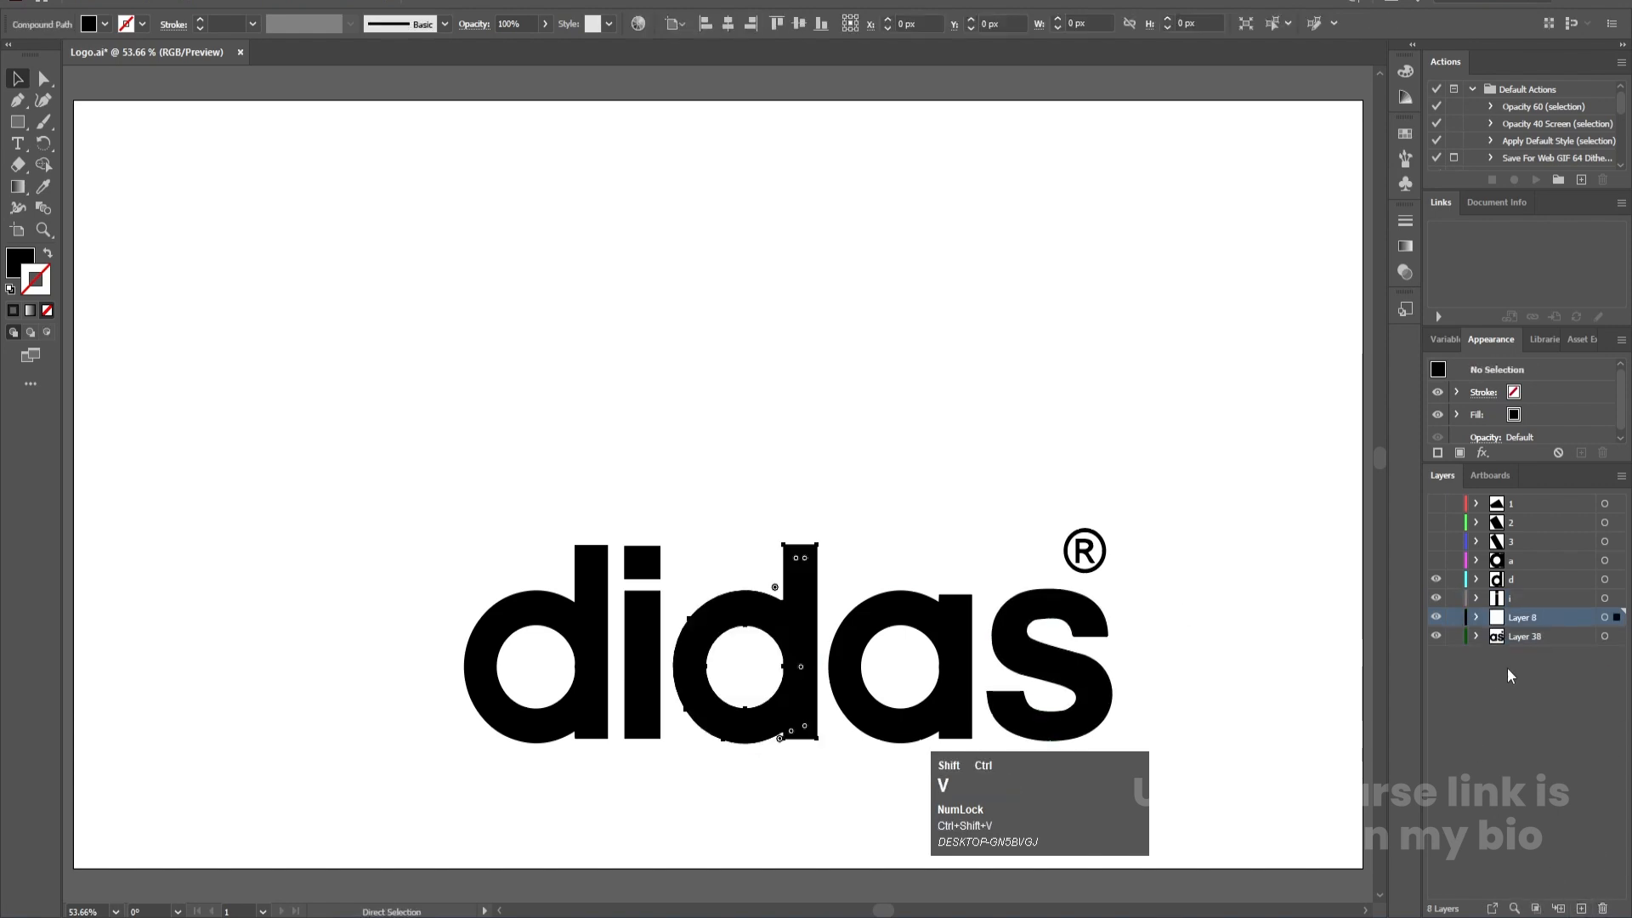
{"action": "double_click", "coordinate": [1515, 616]}
{"action": "type", "text": "d"}
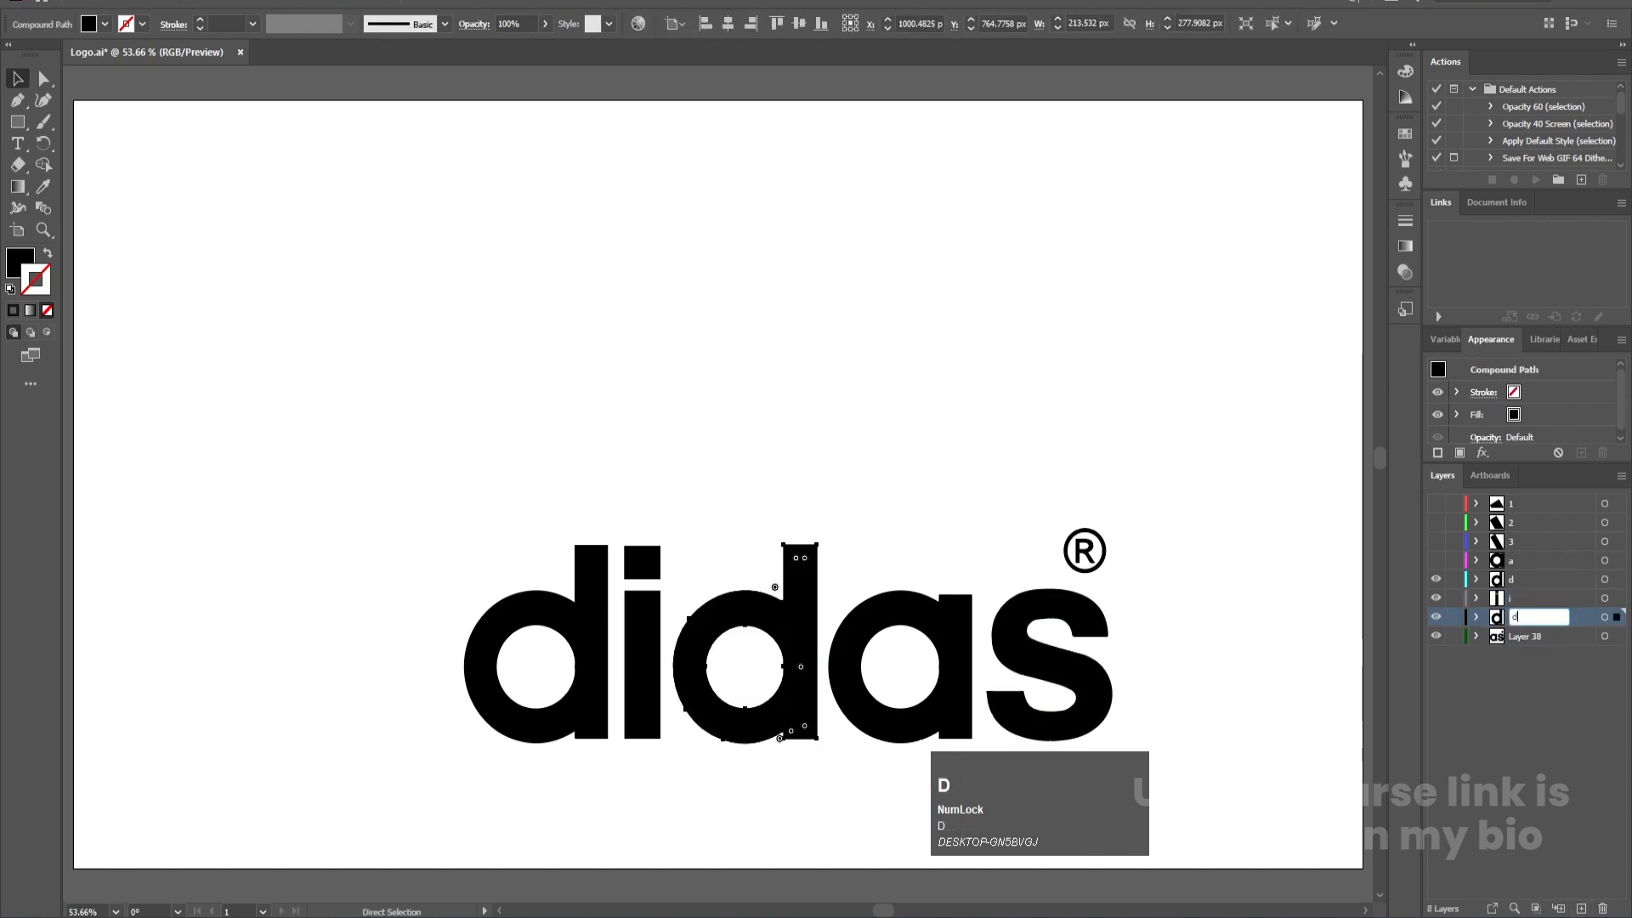
{"action": "key", "text": "Return"}
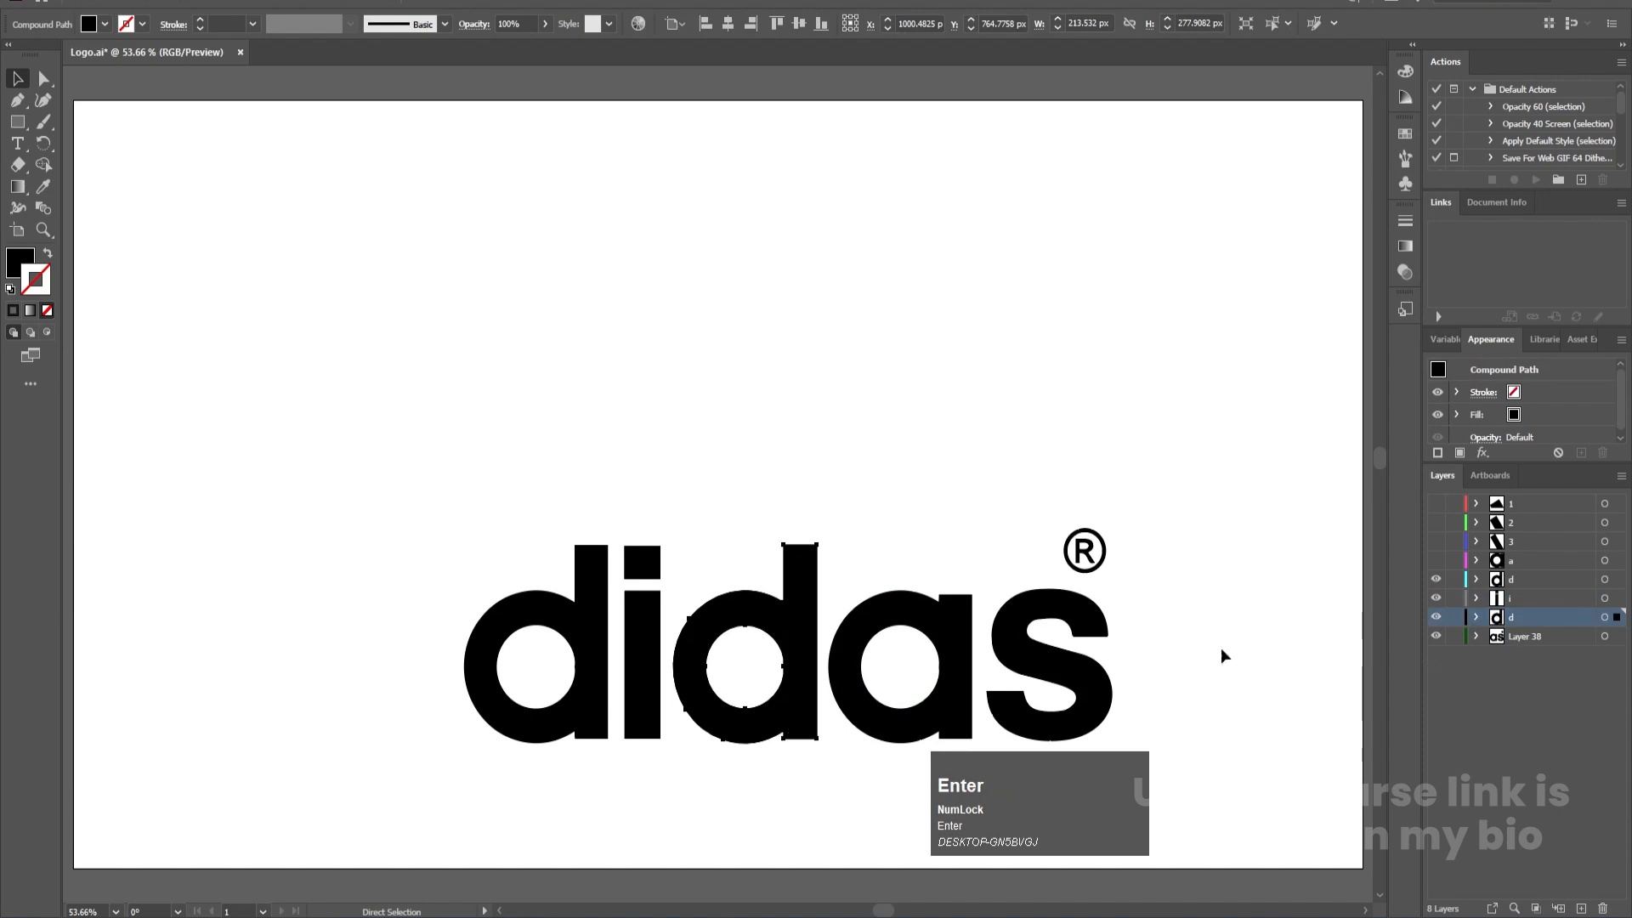
Step: Move the second letter a of the wordmark to its own new layer in place and name the layer a
{"action": "left_click", "coordinate": [957, 655]}
{"action": "key", "text": "ctrl+x"}
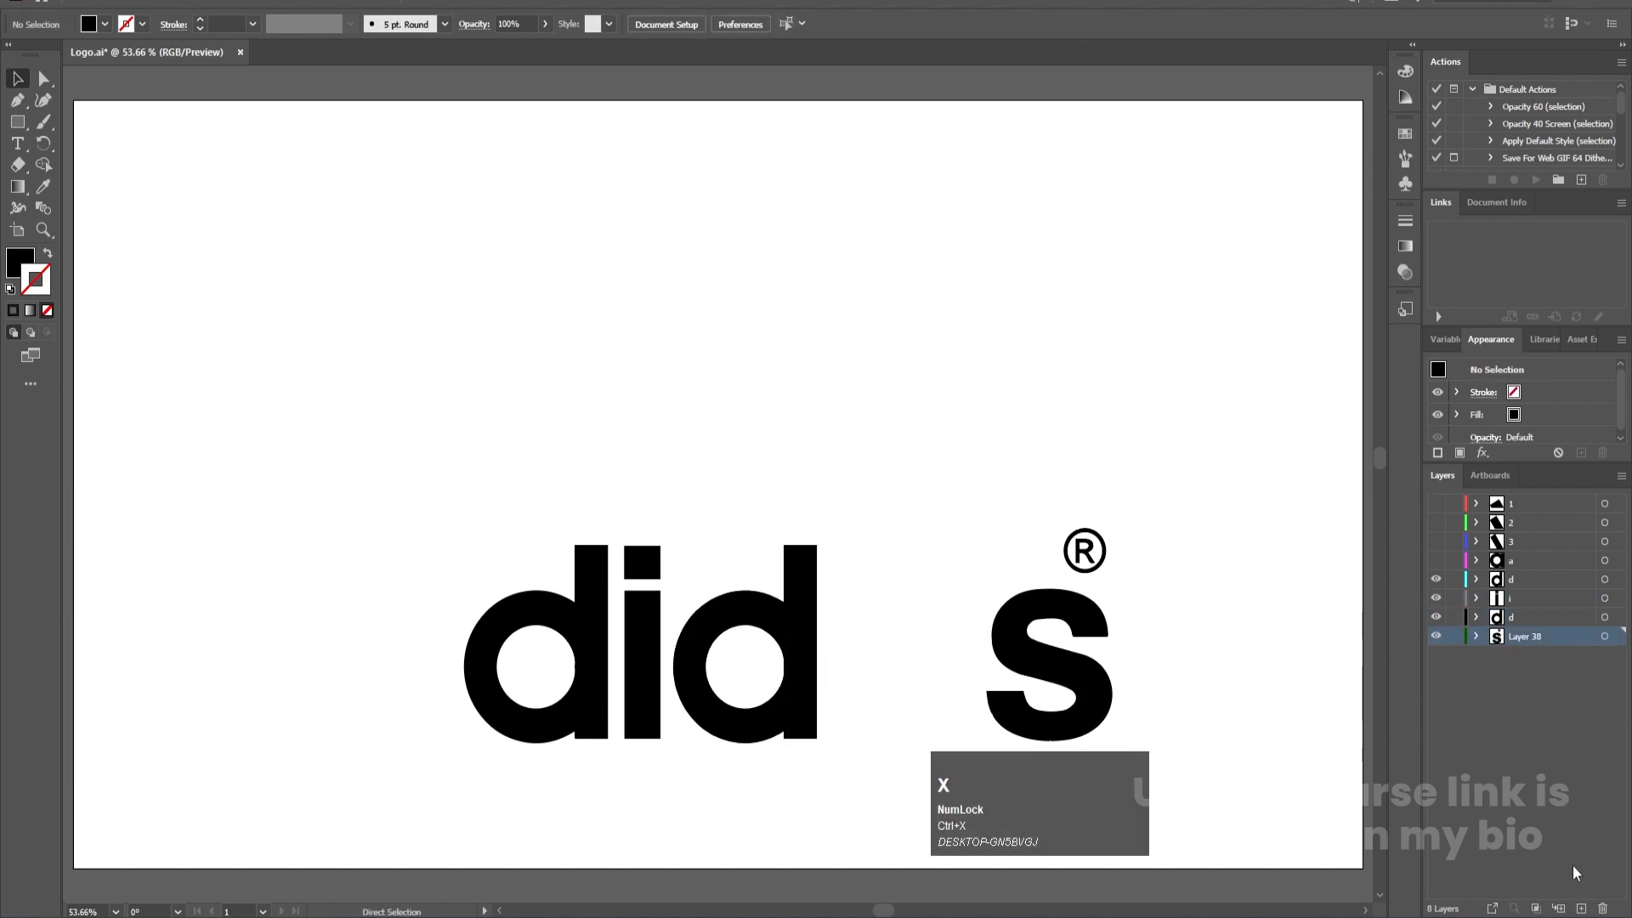
{"action": "left_click", "coordinate": [1577, 910]}
{"action": "key", "text": "ctrl+shift+v"}
{"action": "double_click", "coordinate": [1522, 636]}
{"action": "type", "text": "a"}
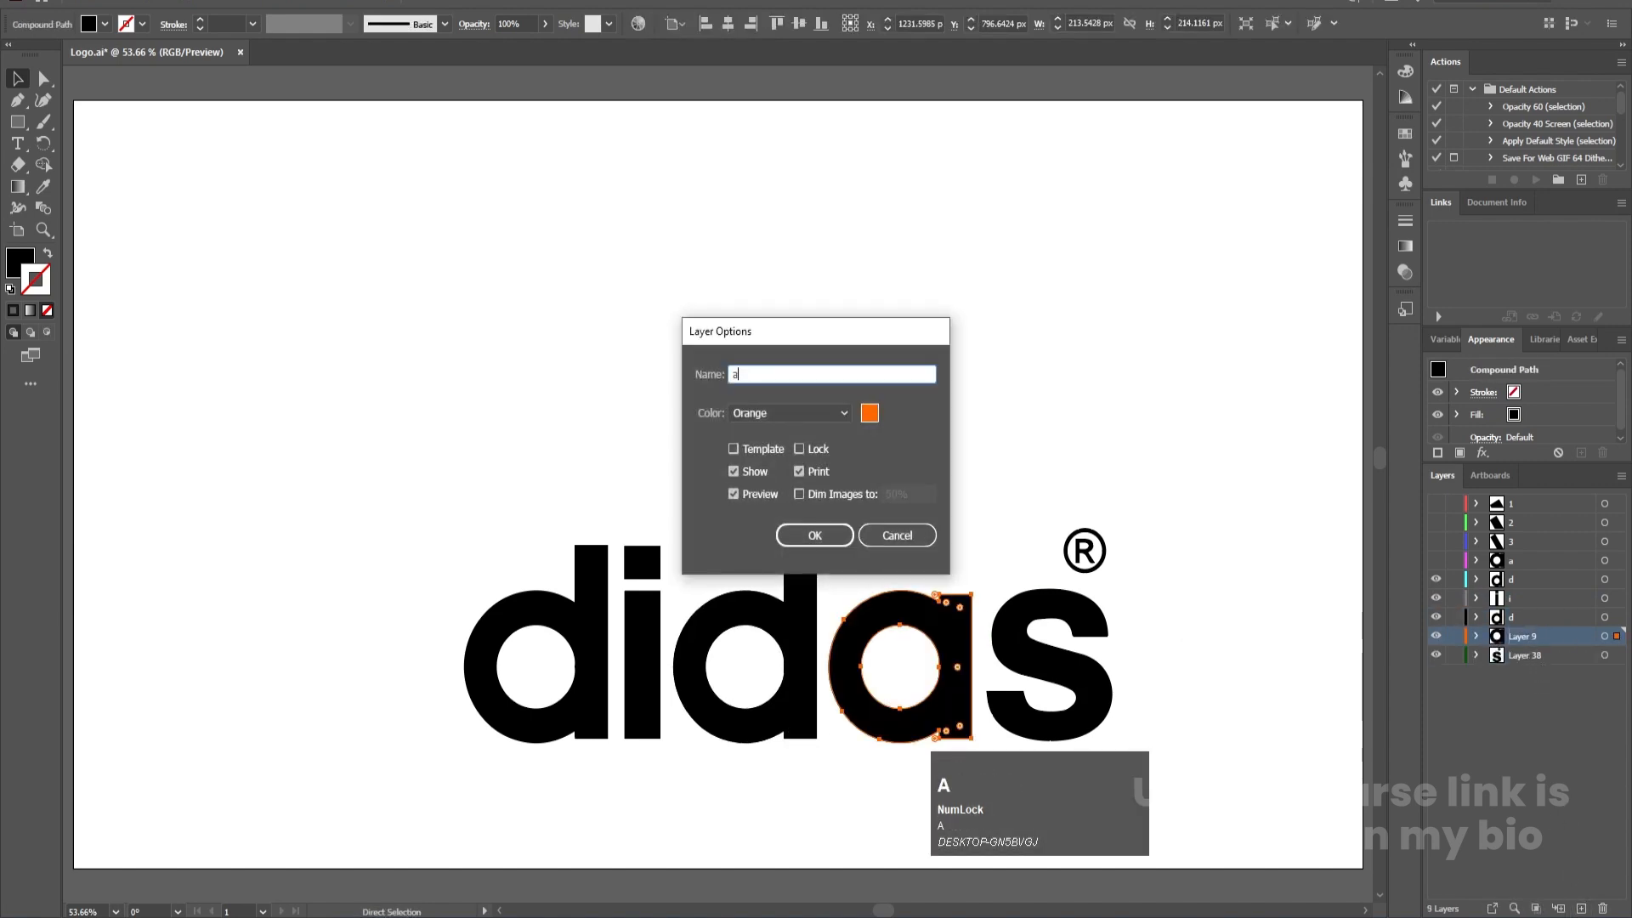
{"action": "key", "text": "Return"}
Step: Move the letter s to its own new layer in its original position and name the layer s
{"action": "left_click", "coordinate": [1103, 670]}
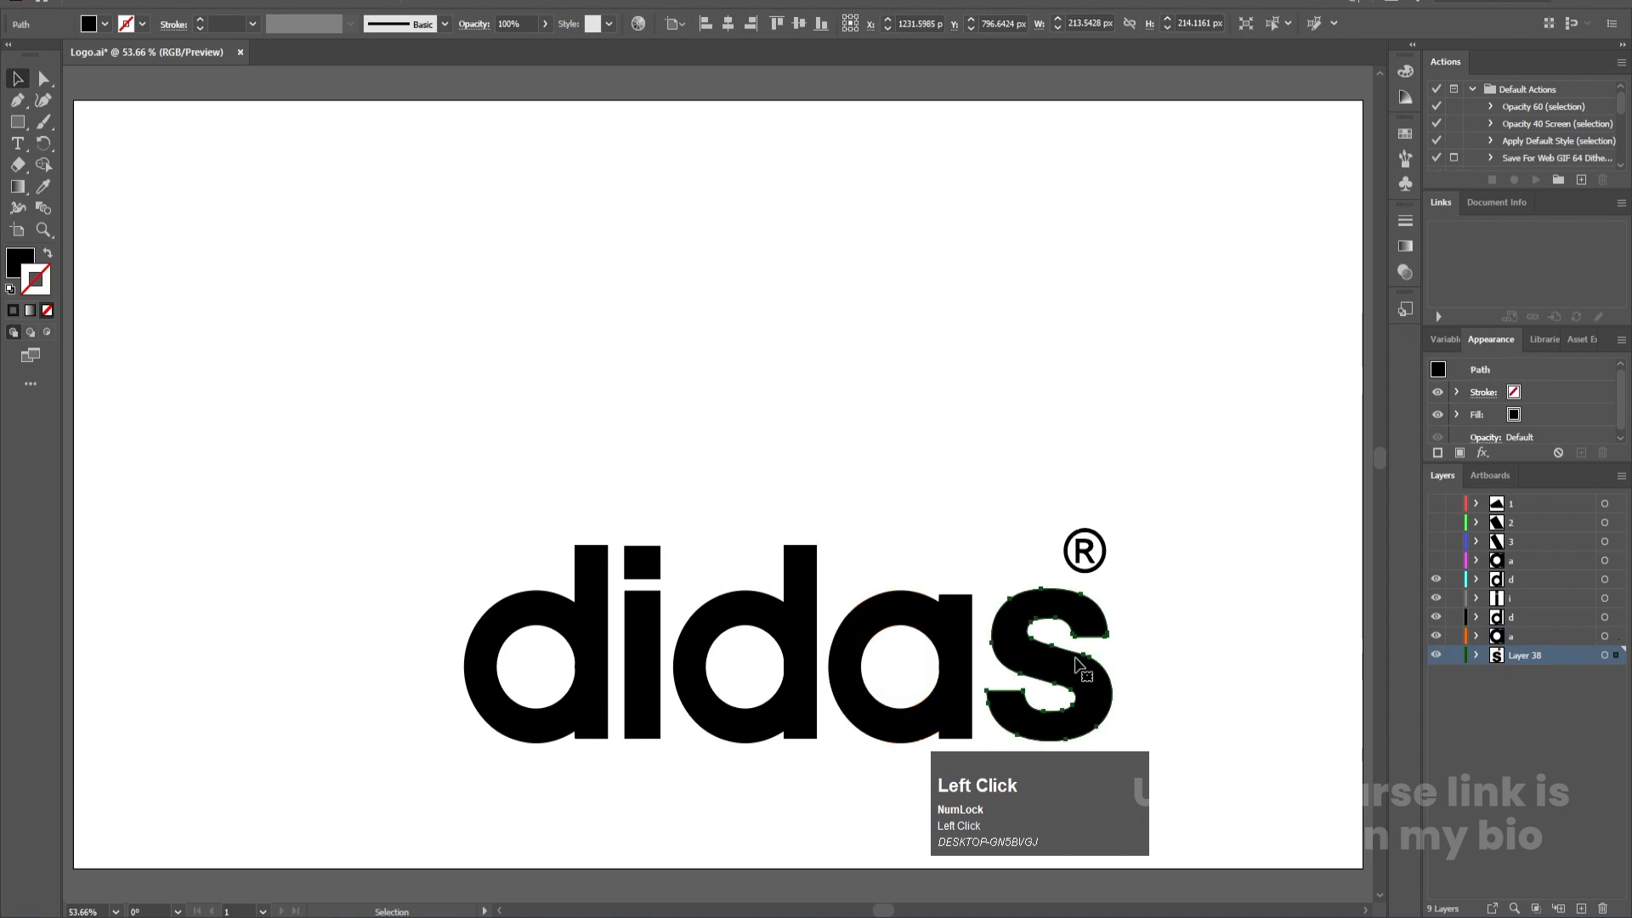
{"action": "key", "text": "ctrl+x"}
{"action": "left_click", "coordinate": [1581, 908]}
{"action": "key", "text": "ctrl+shift+v"}
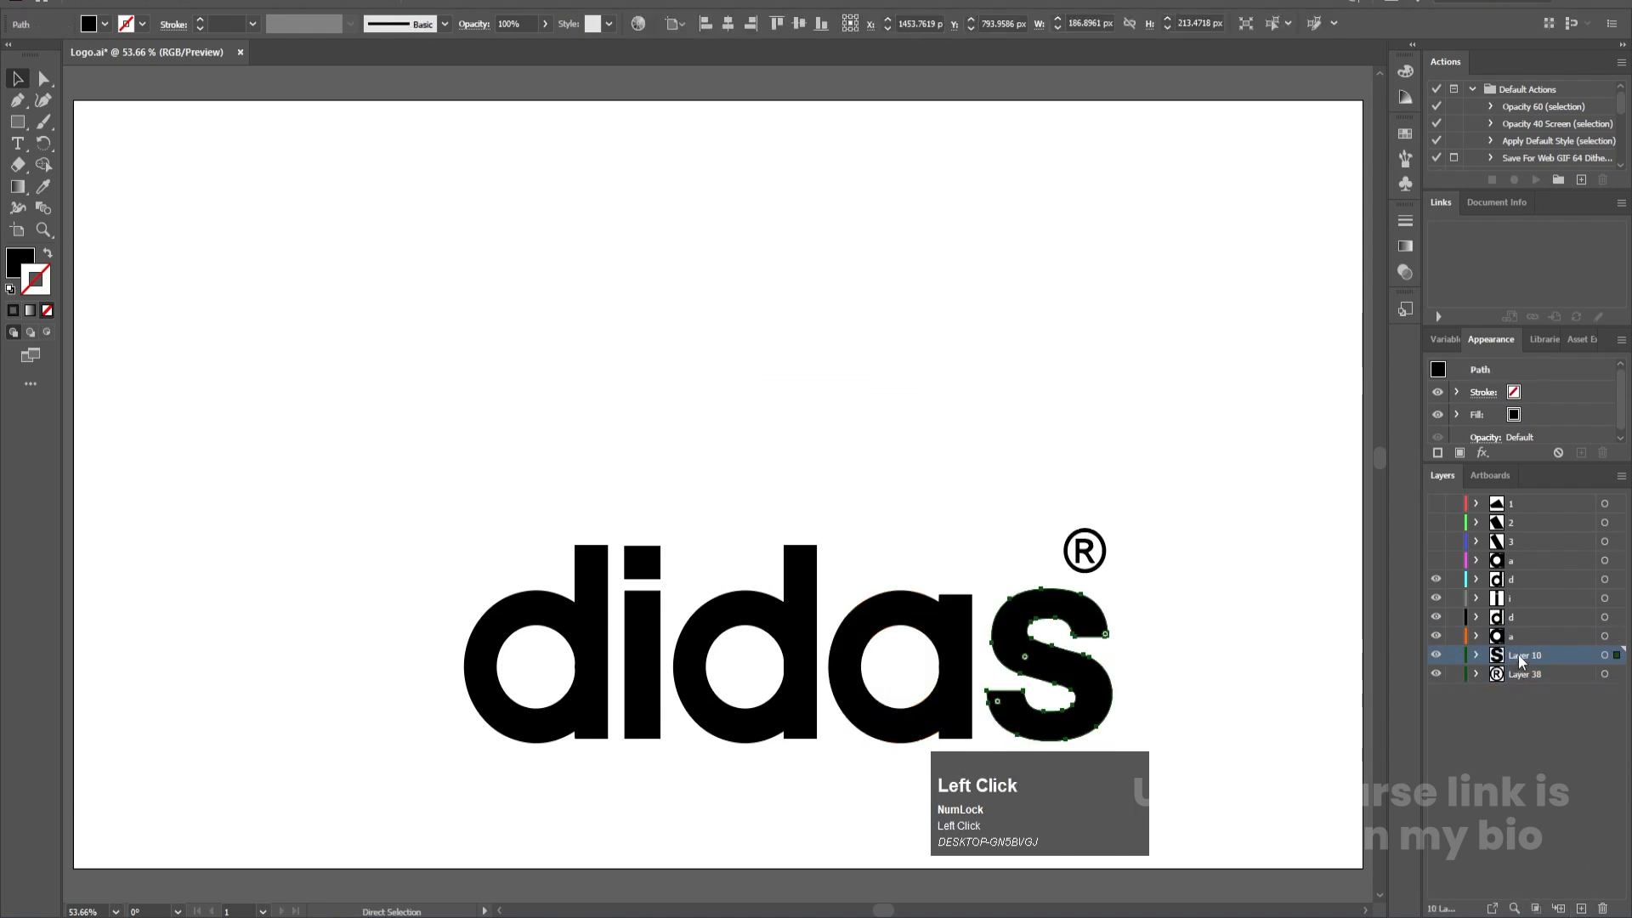
{"action": "double_click", "coordinate": [1523, 656]}
{"action": "type", "text": "s"}
{"action": "key", "text": "Return"}
Step: Rename the remaining layer with the registered trademark symbol as r, and make all hidden layers visible again
{"action": "double_click", "coordinate": [1512, 672]}
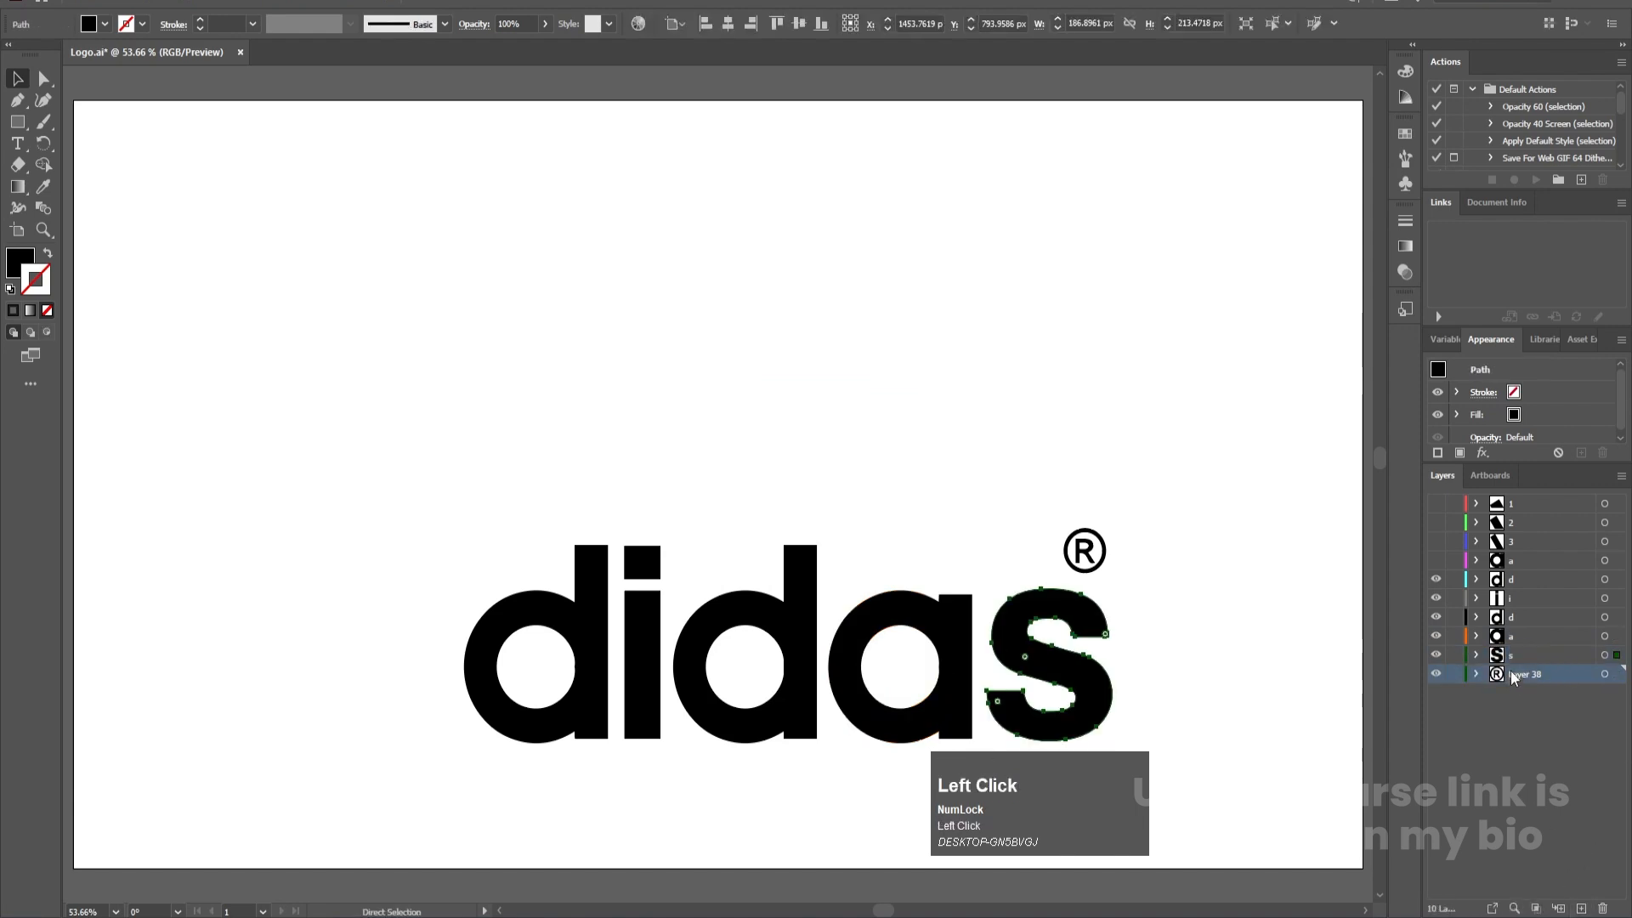
{"action": "type", "text": "r"}
{"action": "key", "text": "Return"}
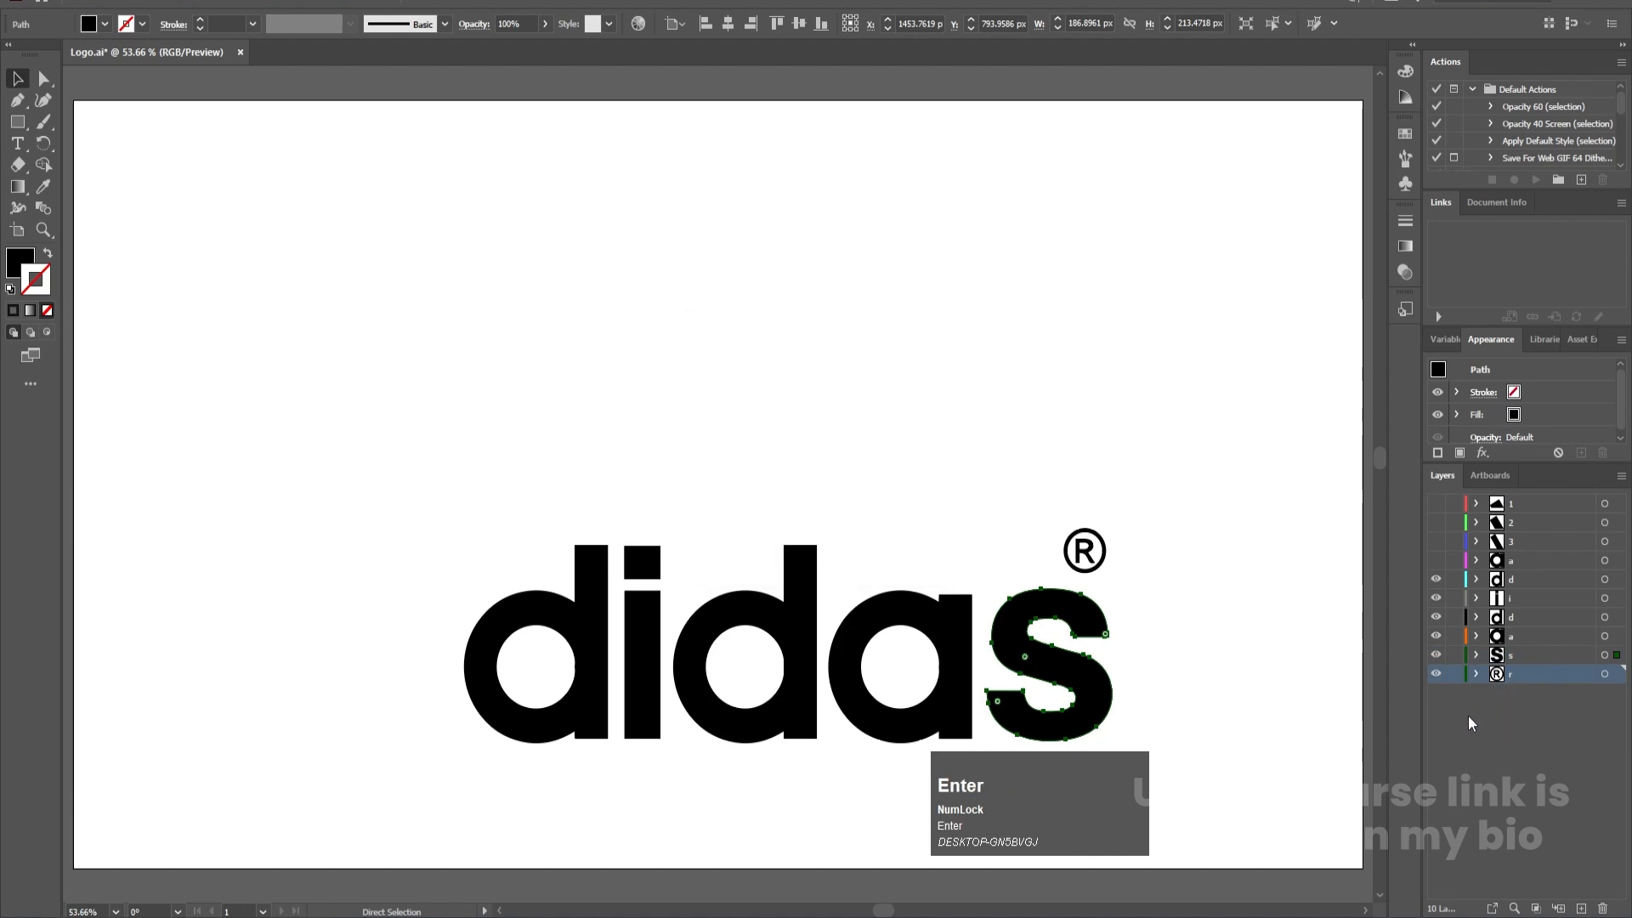
{"action": "key", "text": "v"}
{"action": "left_click", "coordinate": [1047, 380]}
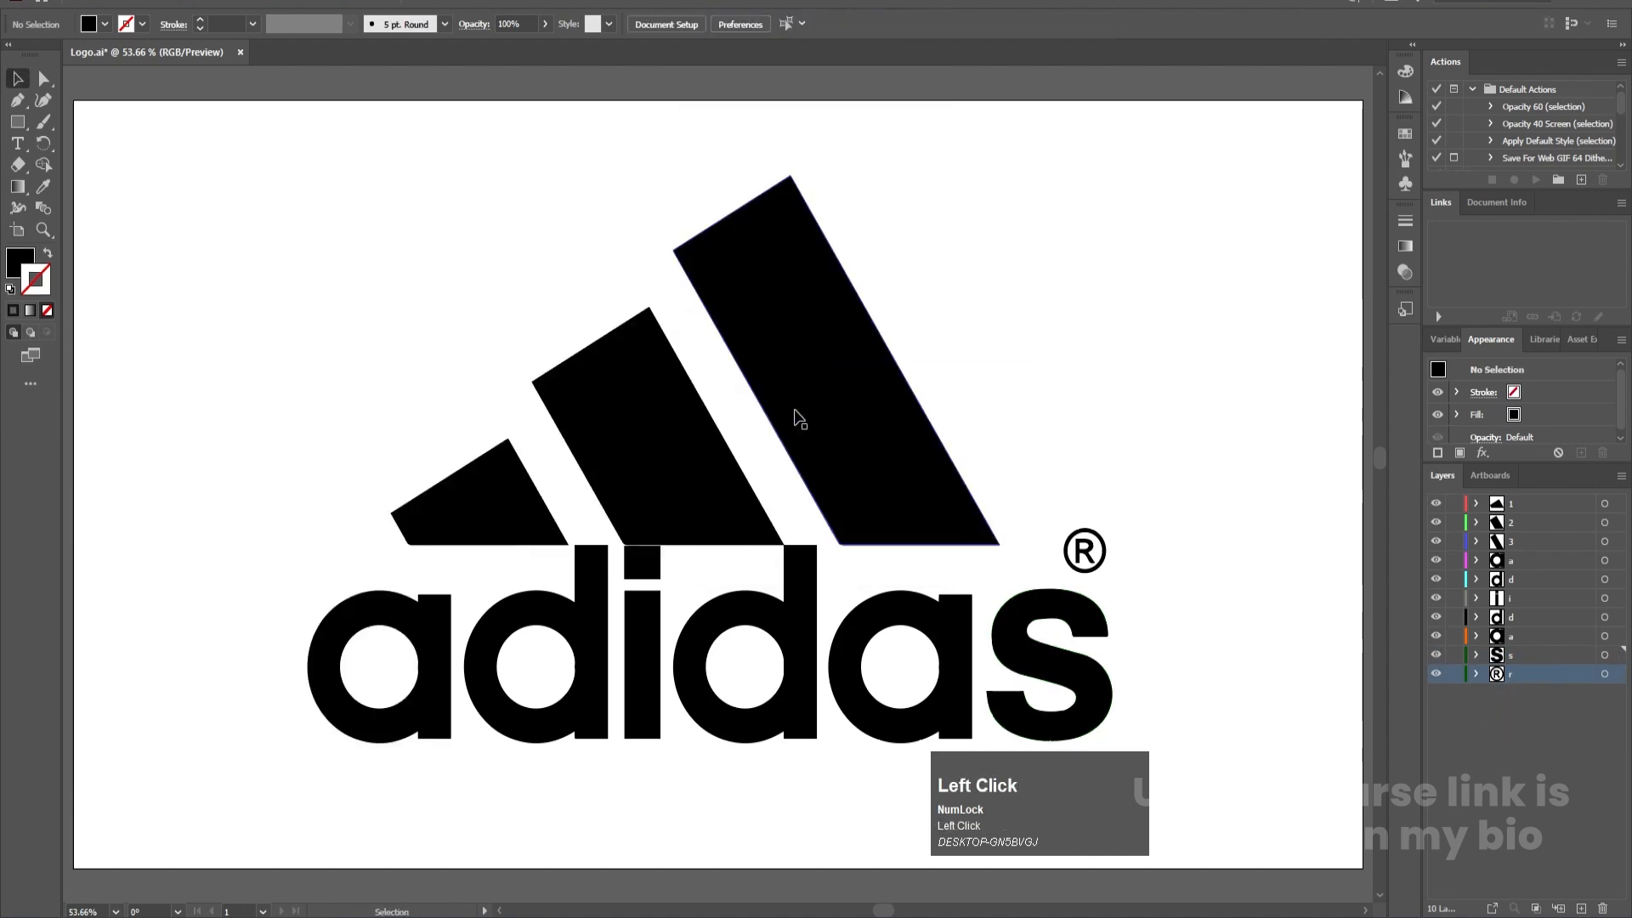
Step: Scale the whole logo down proportionally about its centre with Free Transform, leaving wider margins on the artboard
{"action": "key", "text": "ctrl+a"}
{"action": "key", "text": "e"}
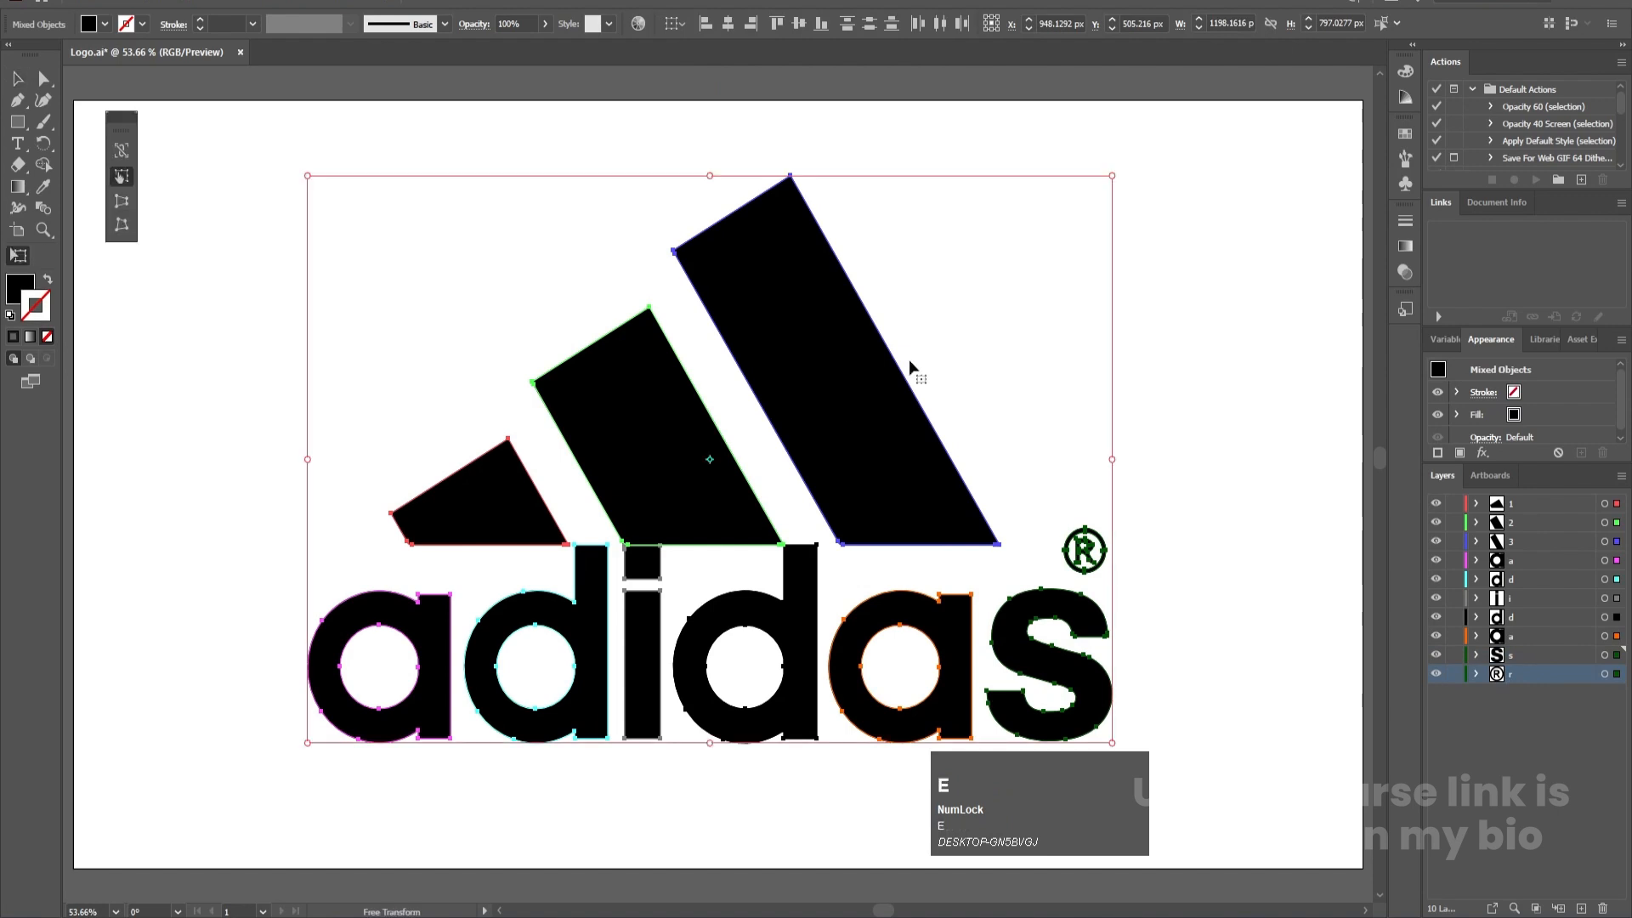
{"action": "left_click_drag", "start_coordinate": [1109, 176], "coordinate": [1005, 255]}
{"action": "left_click", "coordinate": [1107, 311]}
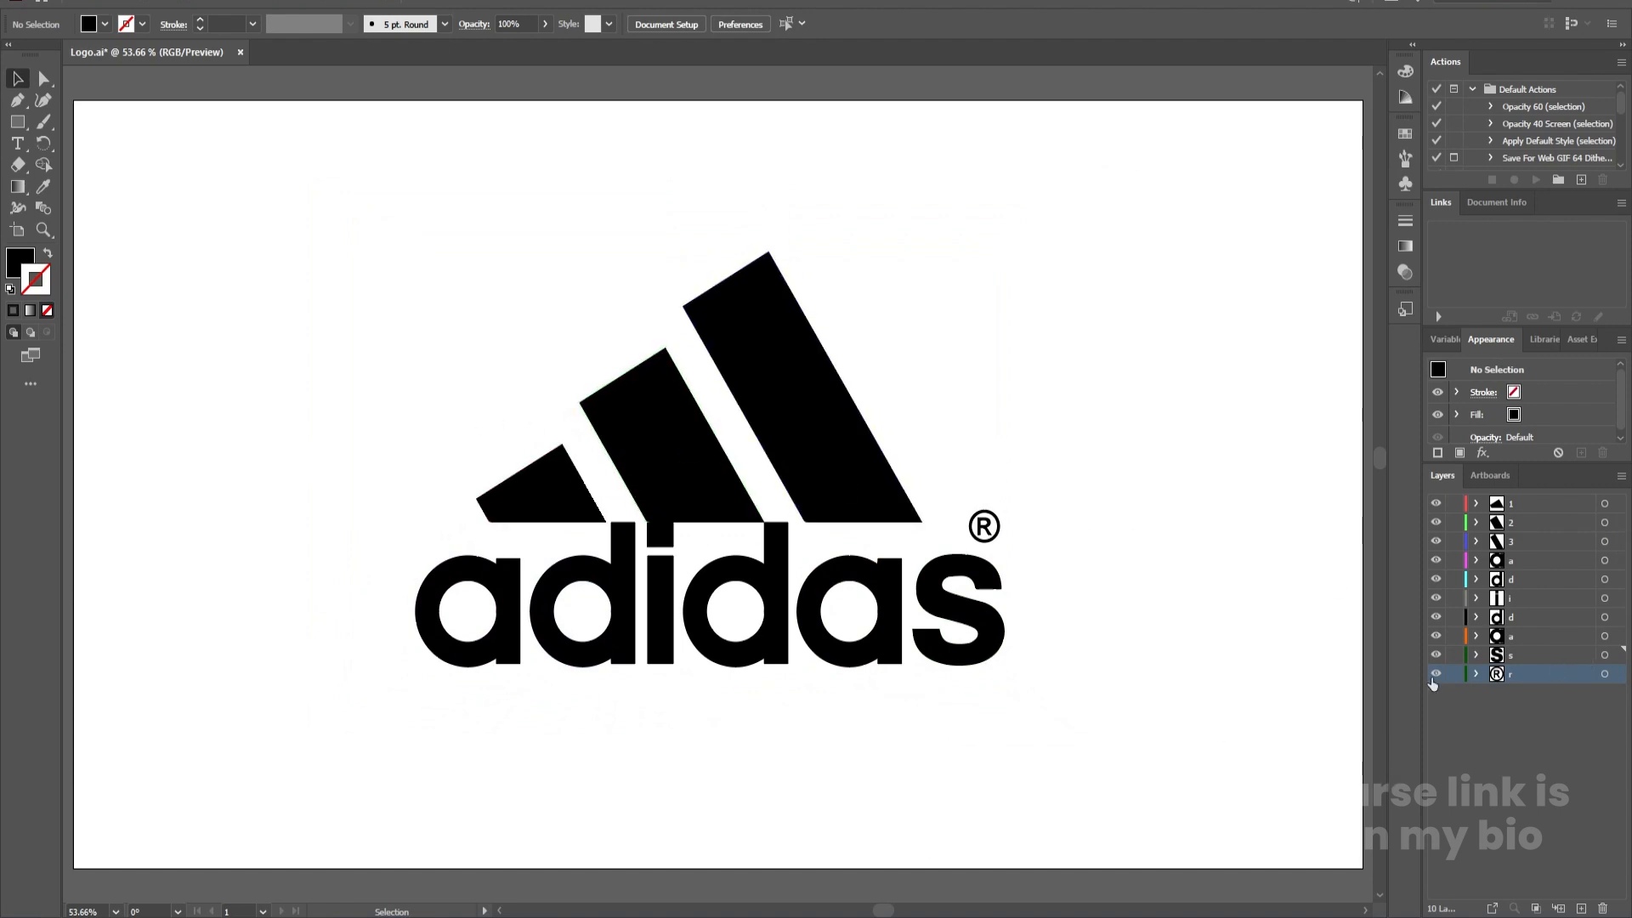
Step: Hide the three stripe layers 1, 2 and 3 so only the wordmark is shown
{"action": "left_click", "coordinate": [564, 469]}
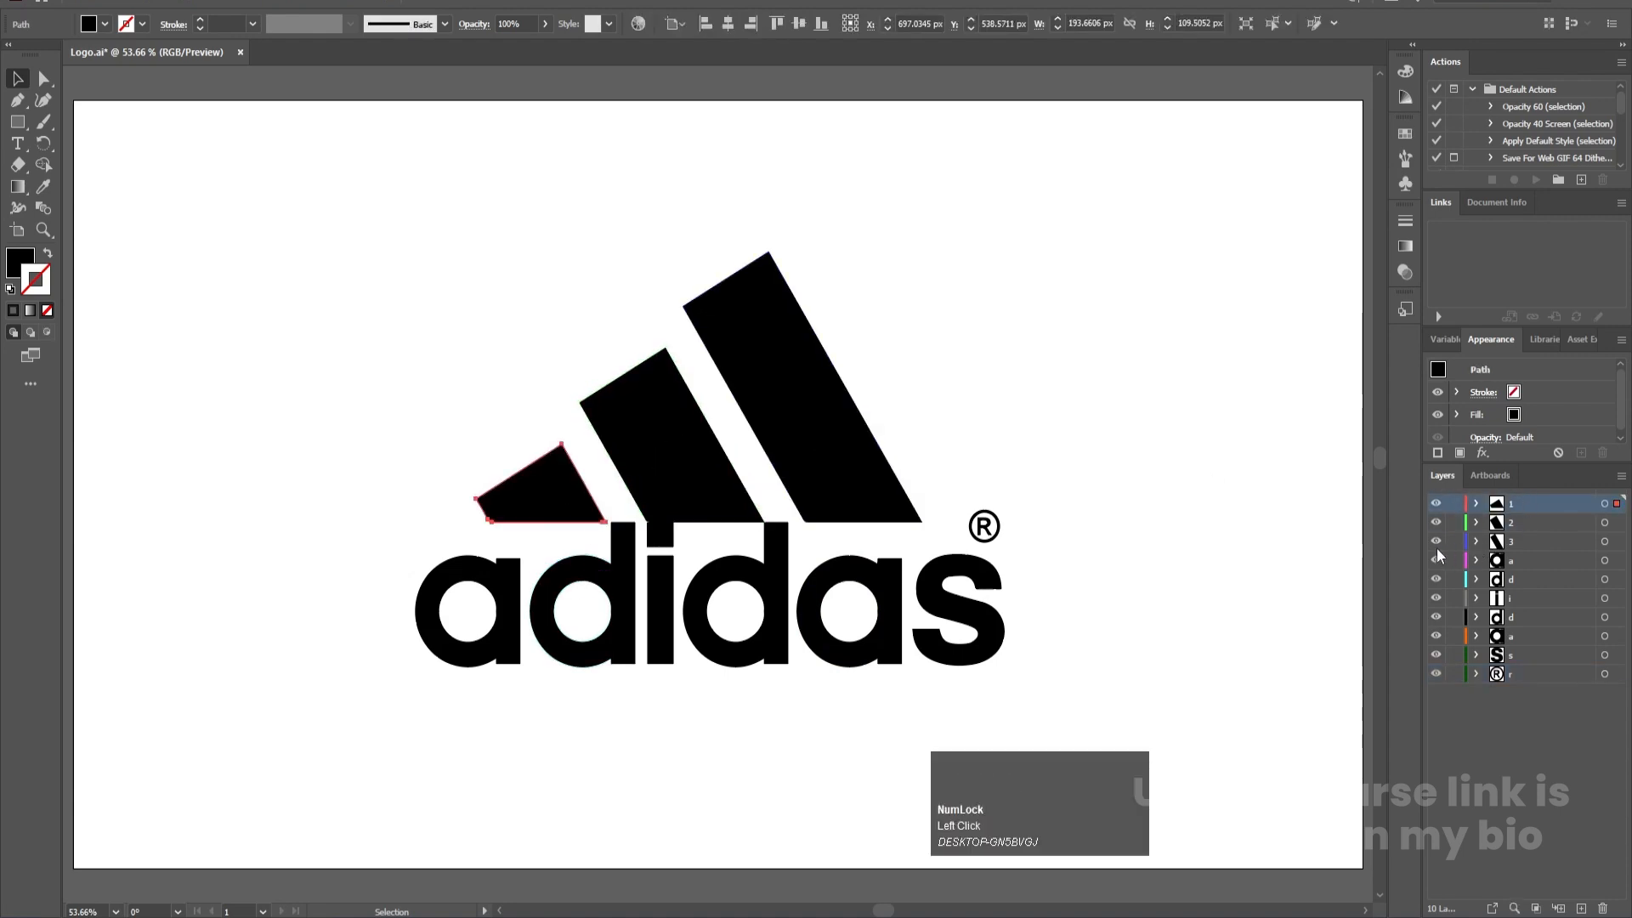
{"action": "left_click", "coordinate": [1437, 503]}
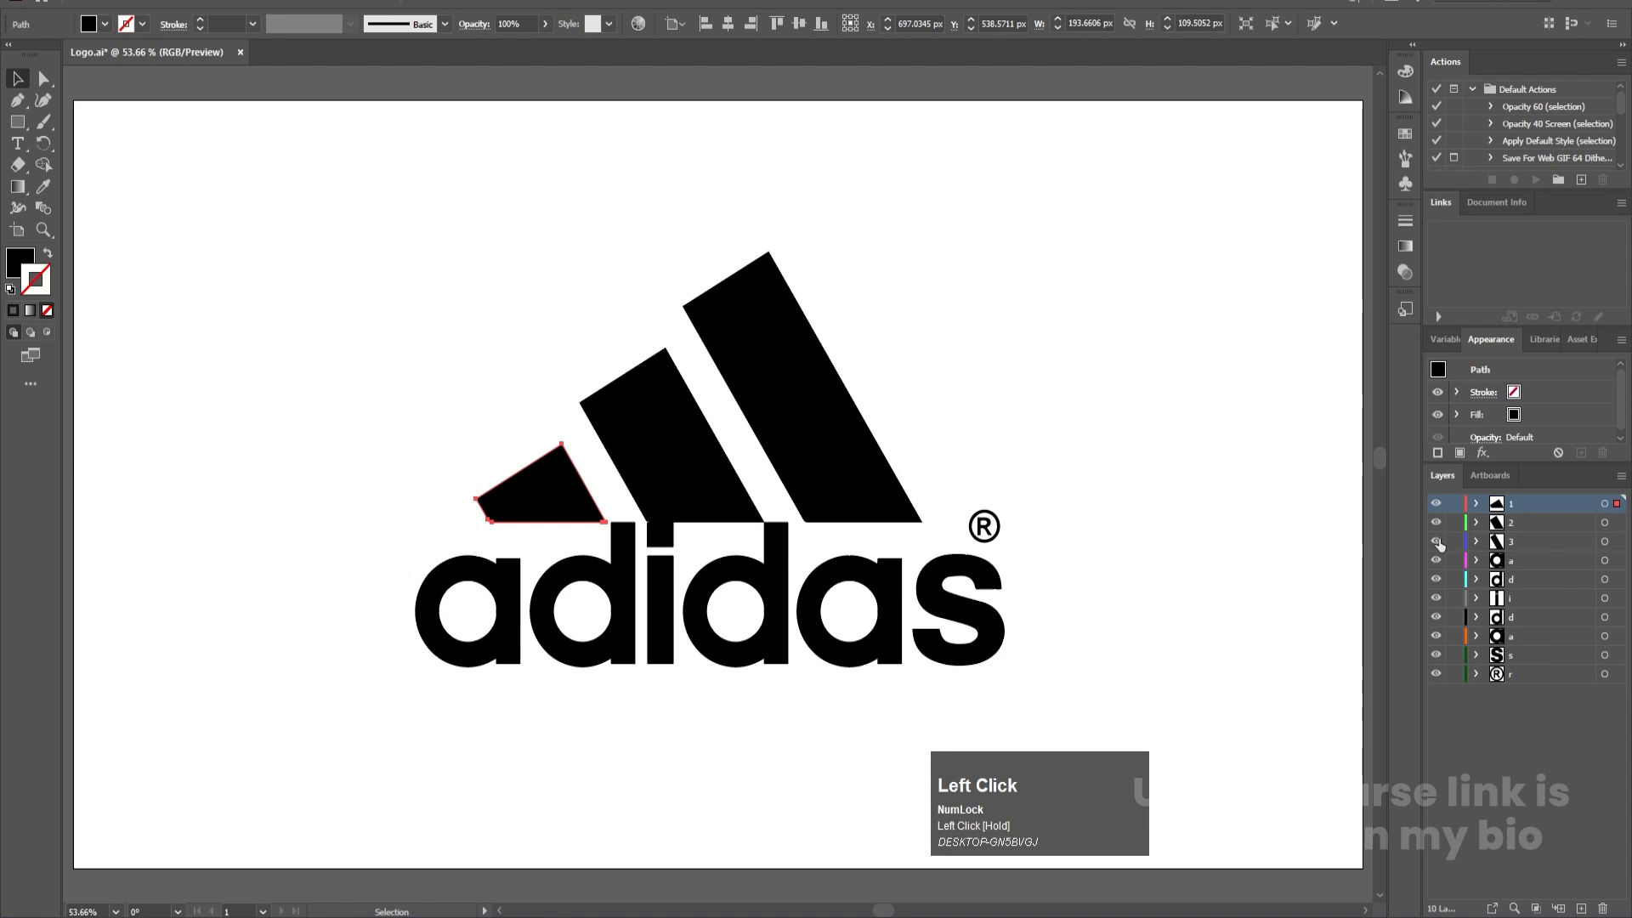
{"action": "left_click_drag", "start_coordinate": [1439, 544], "coordinate": [1439, 478]}
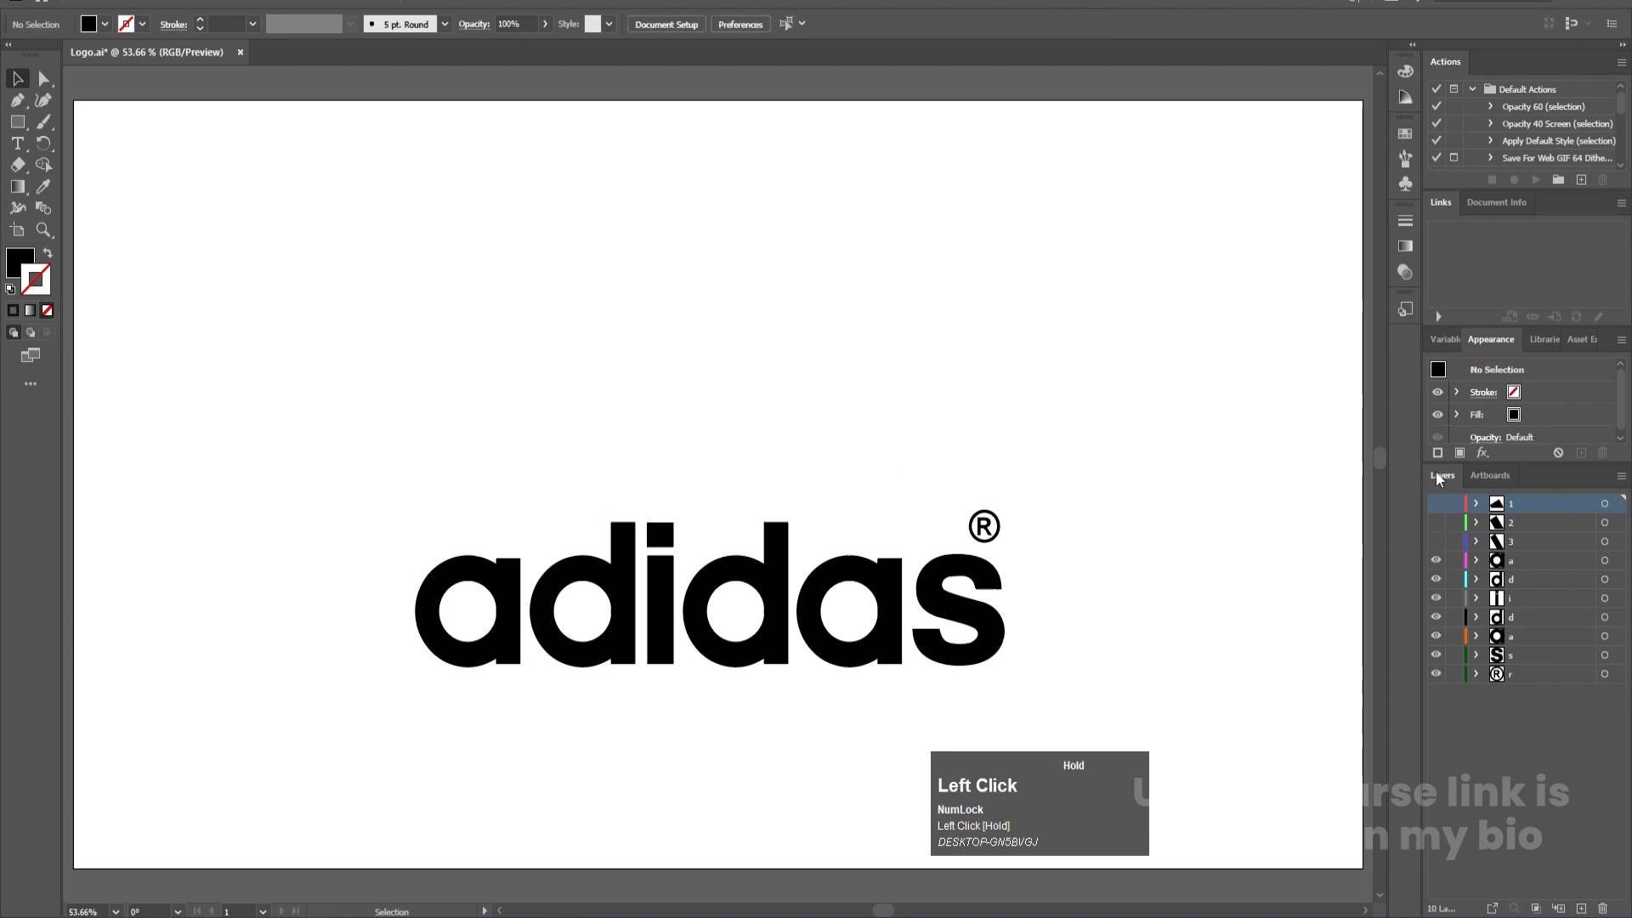
Step: Add a new layer above all the others and lock every layer below it
{"action": "left_click", "coordinate": [1581, 908]}
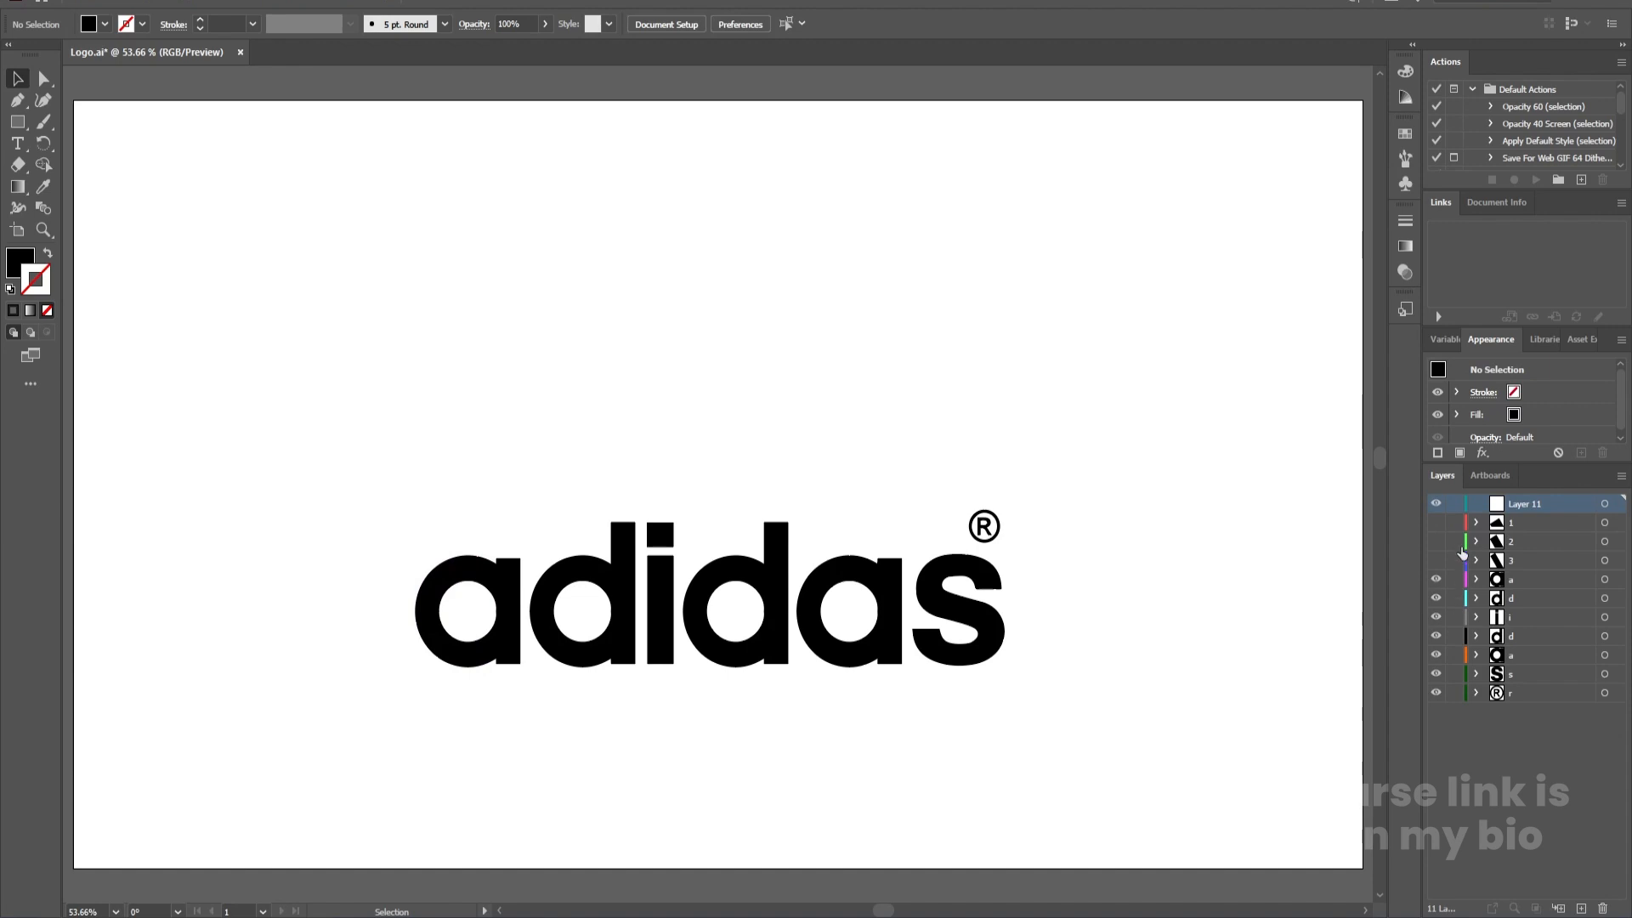
{"action": "left_click_drag", "start_coordinate": [1455, 523], "coordinate": [1448, 801]}
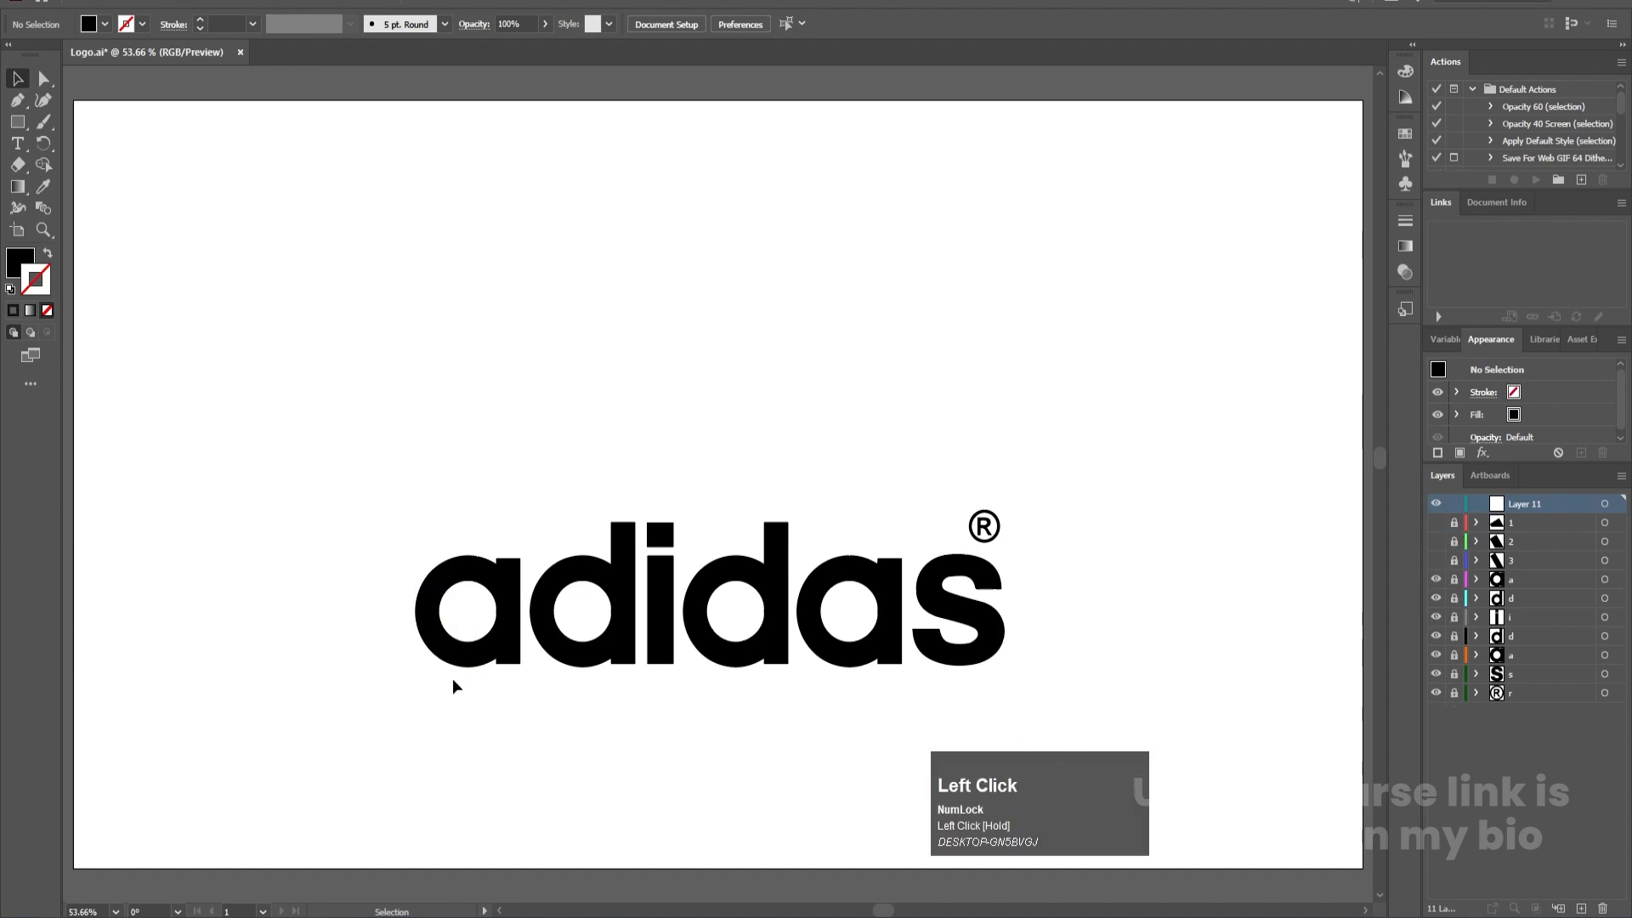
Step: Draw a straight vertical Pen path about 148 px long down the centre of the first letter a's stem, from top to bottom edge
{"action": "scroll", "coordinate": [493, 726], "scroll_direction": "up", "scroll_amount": 4}
{"action": "left_click_drag", "start_coordinate": [571, 425], "coordinate": [660, 488]}
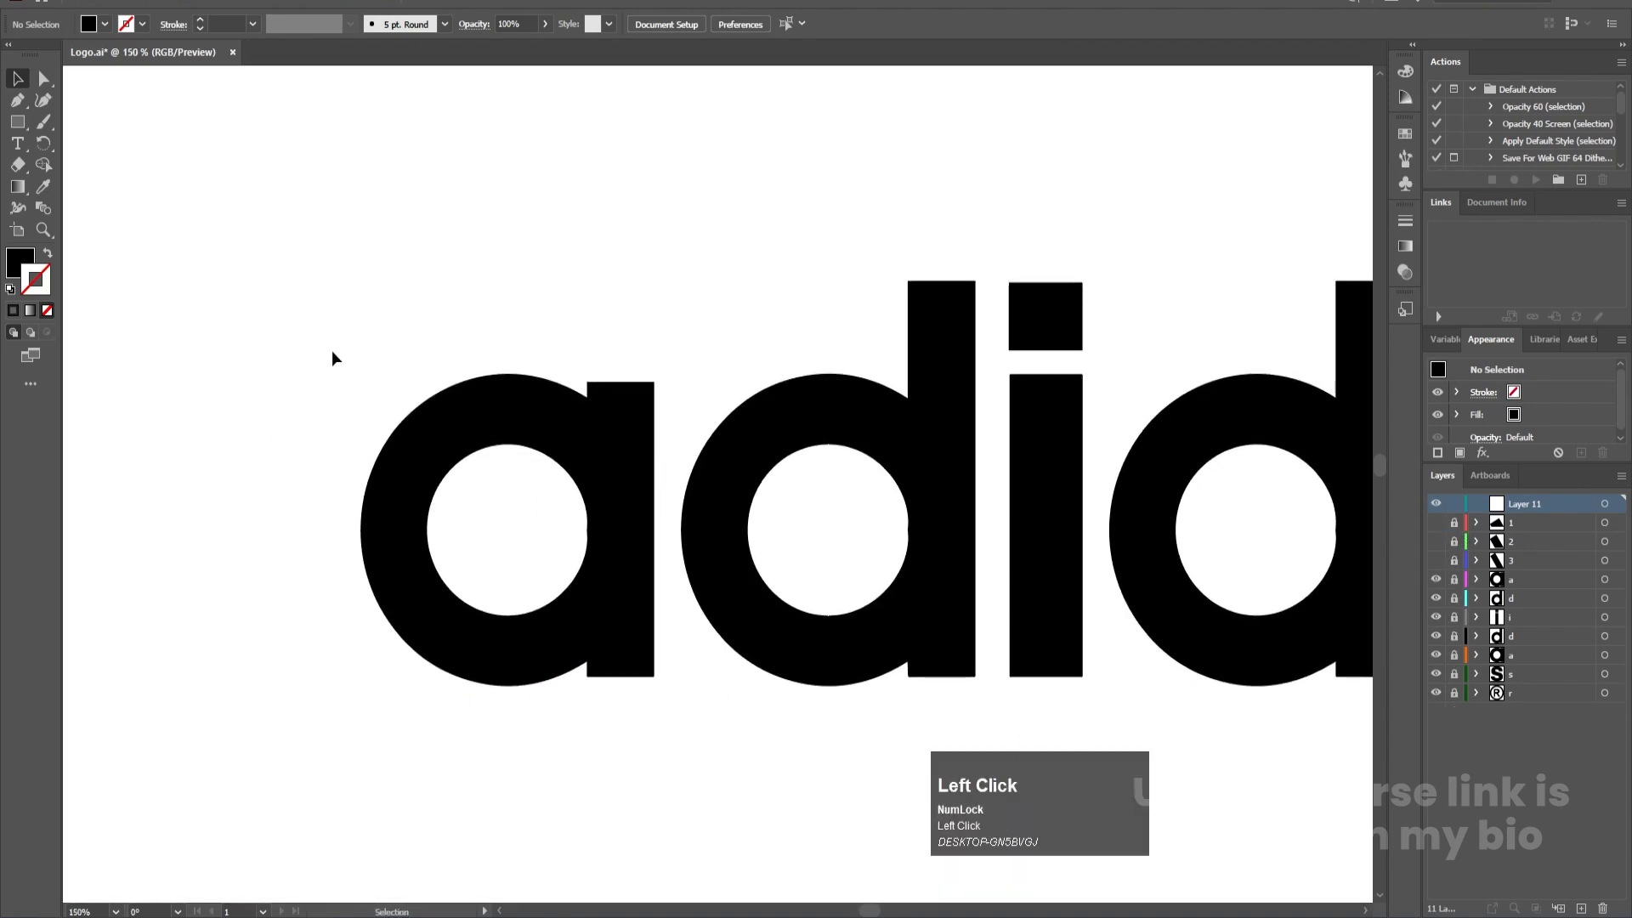
{"action": "key", "text": "g"}
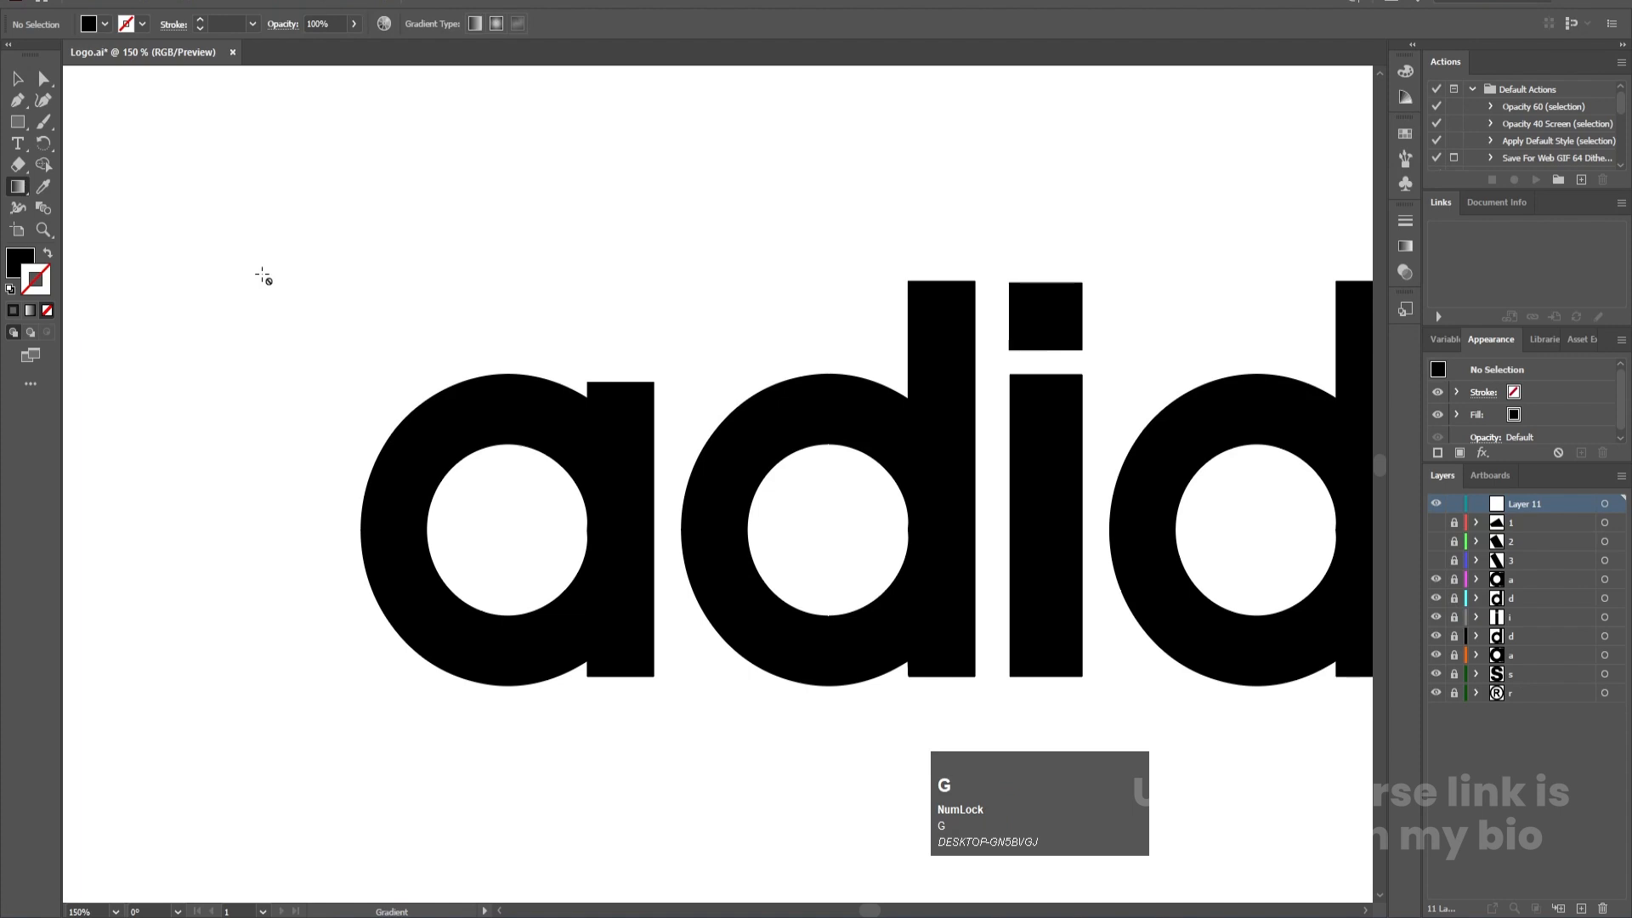
{"action": "key", "text": "p"}
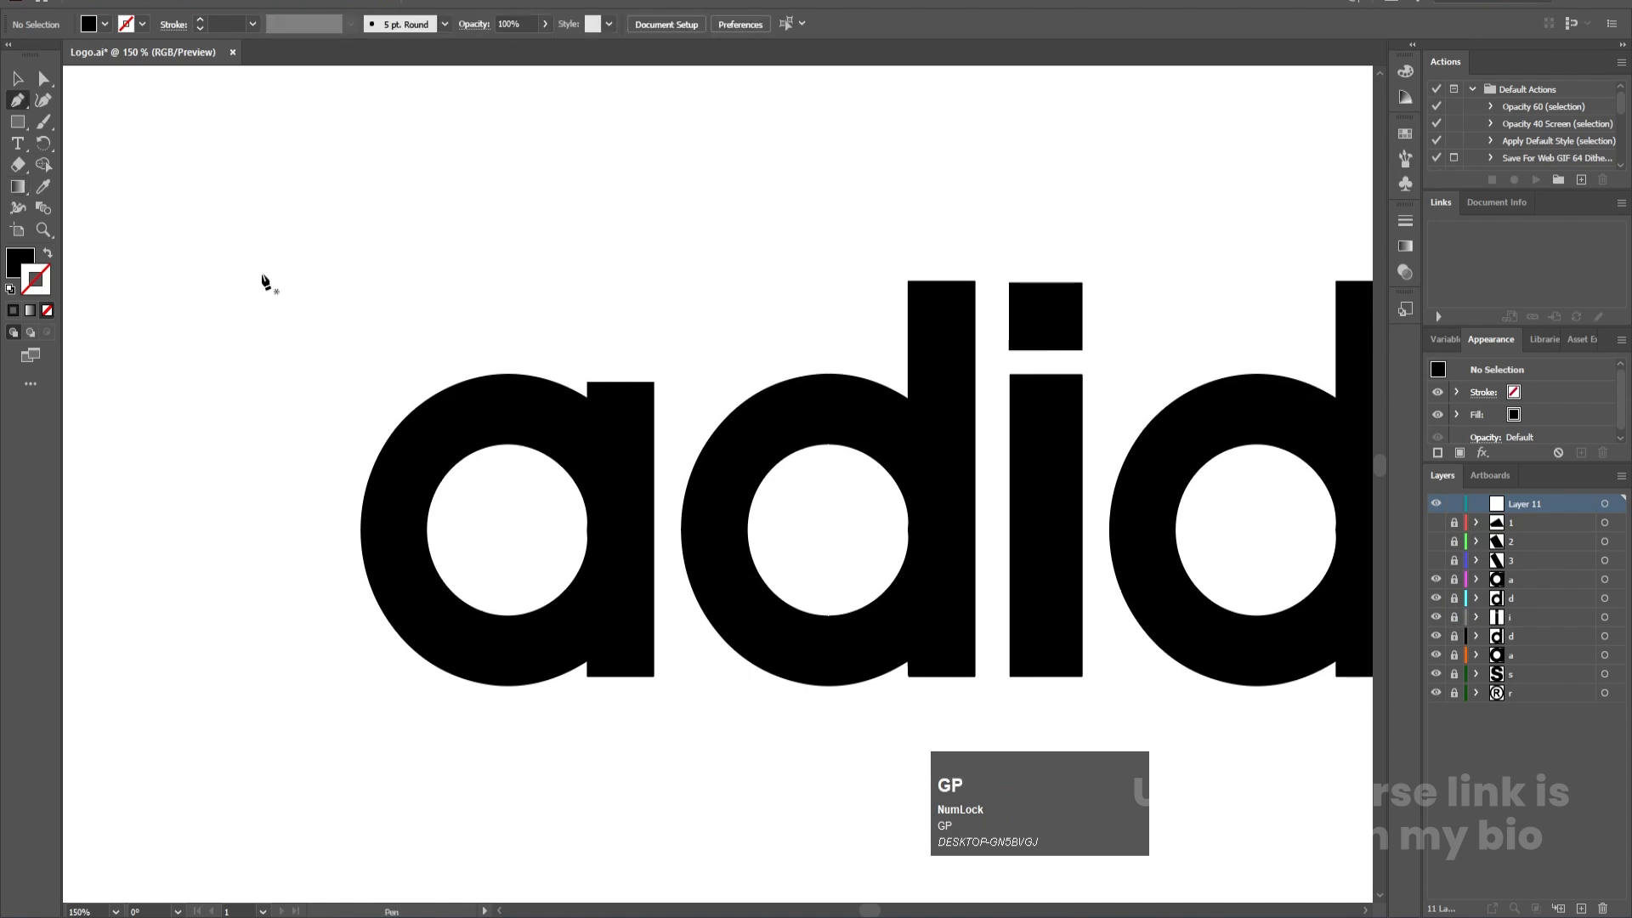
{"action": "left_click", "coordinate": [621, 382]}
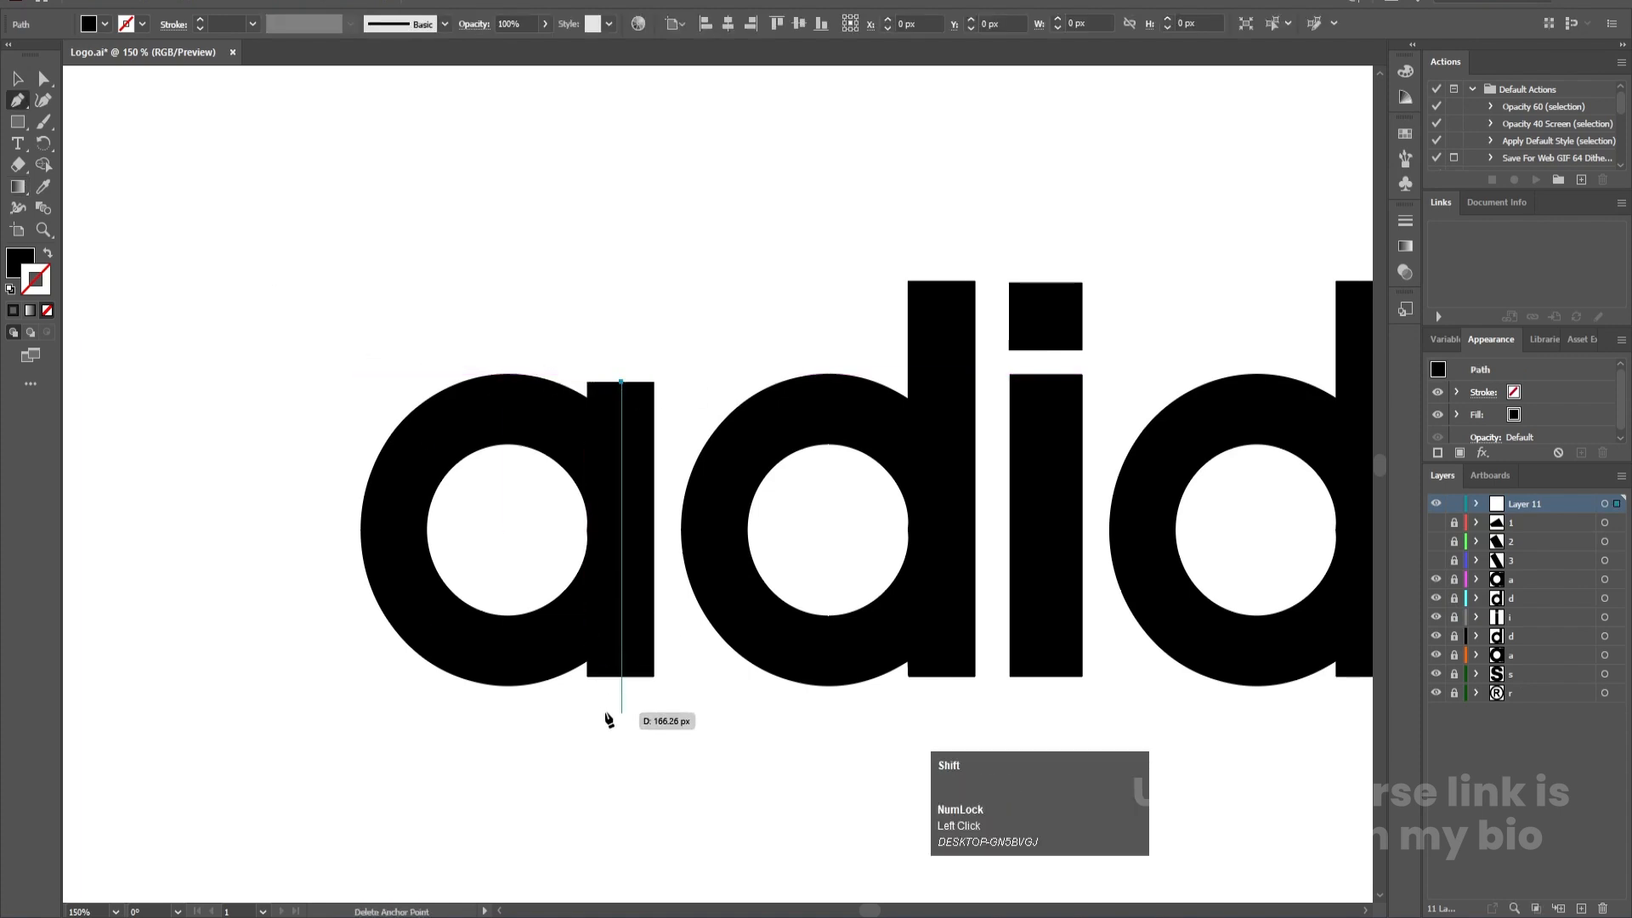
{"action": "left_click", "coordinate": [622, 677], "text": "shift"}
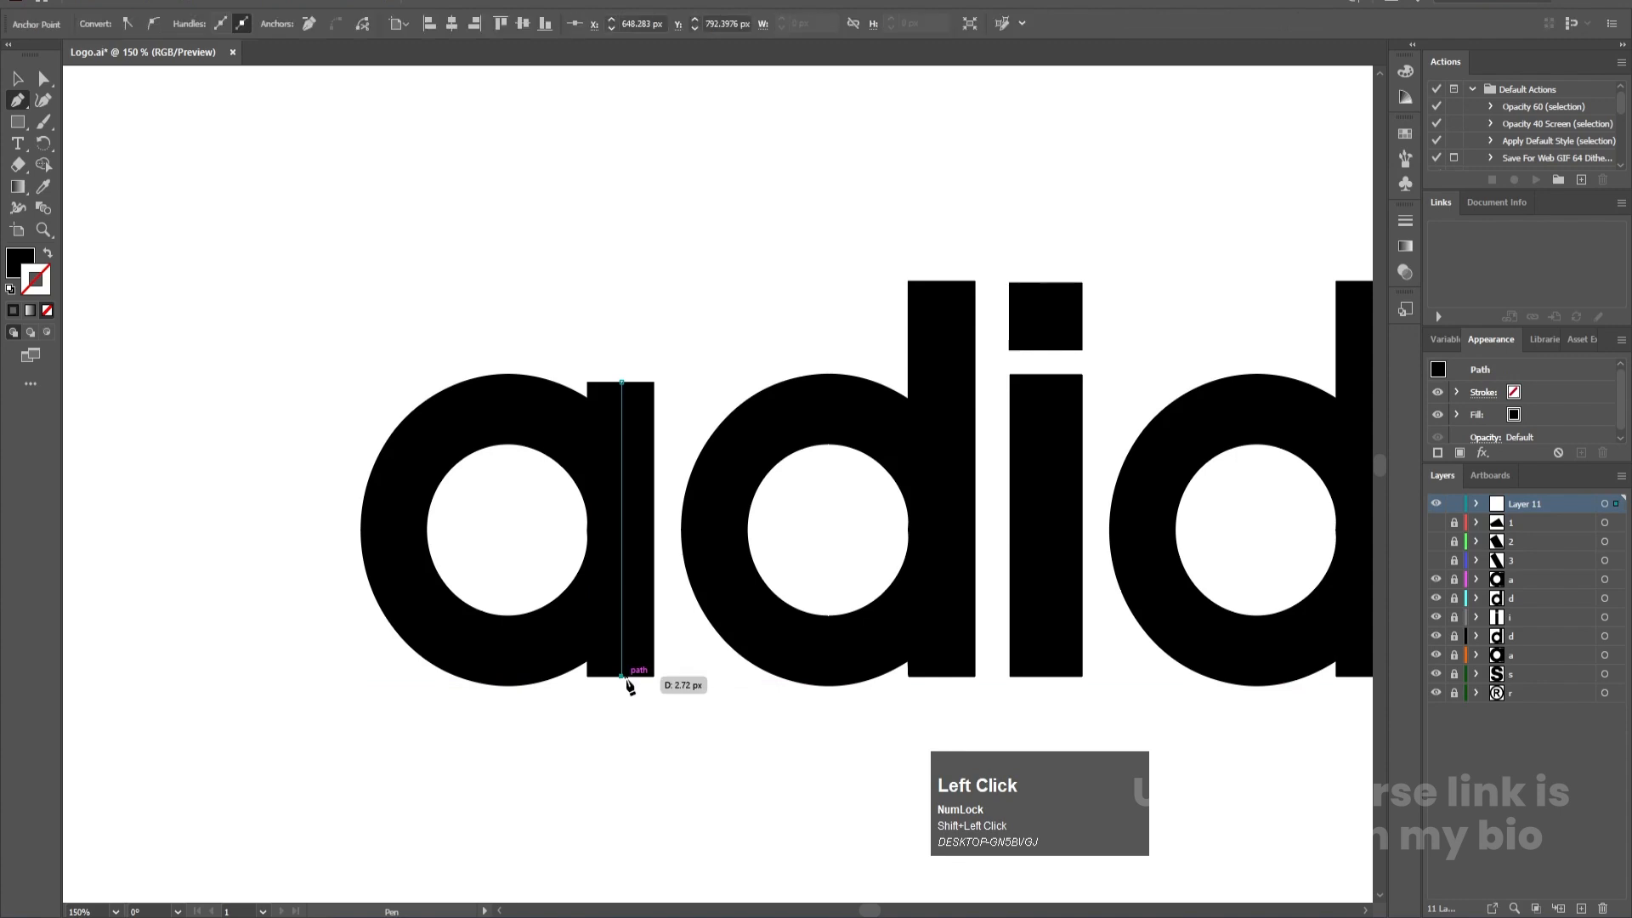
{"action": "key", "text": "v"}
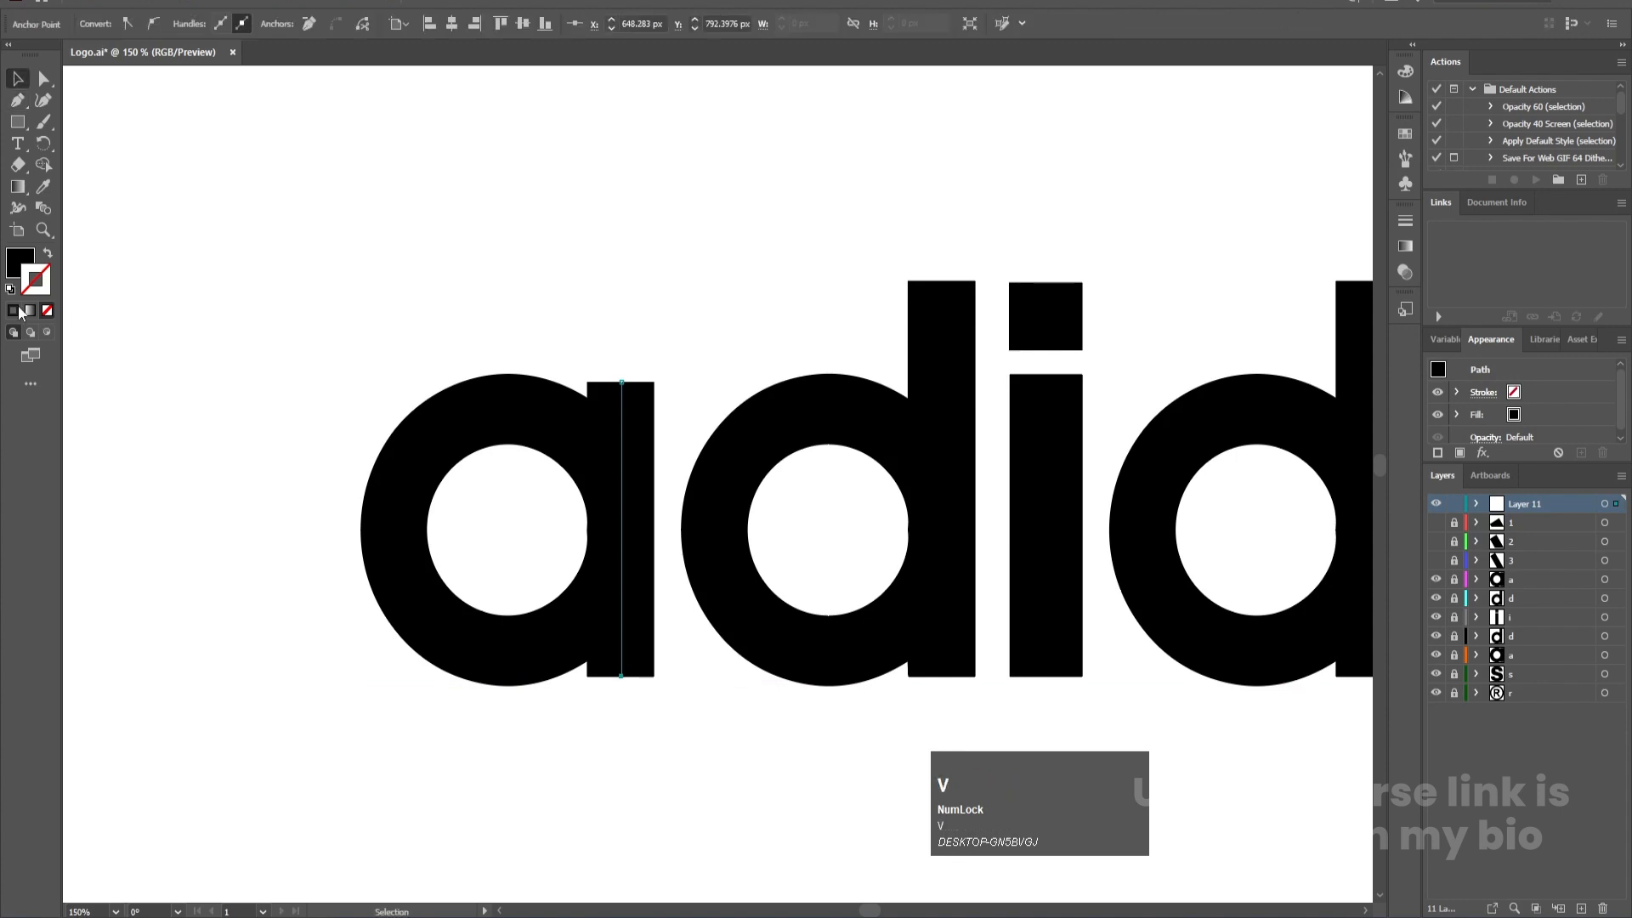
Step: Remove the stem path's fill and set its stroke colour to red FF0000
{"action": "left_click", "coordinate": [16, 273]}
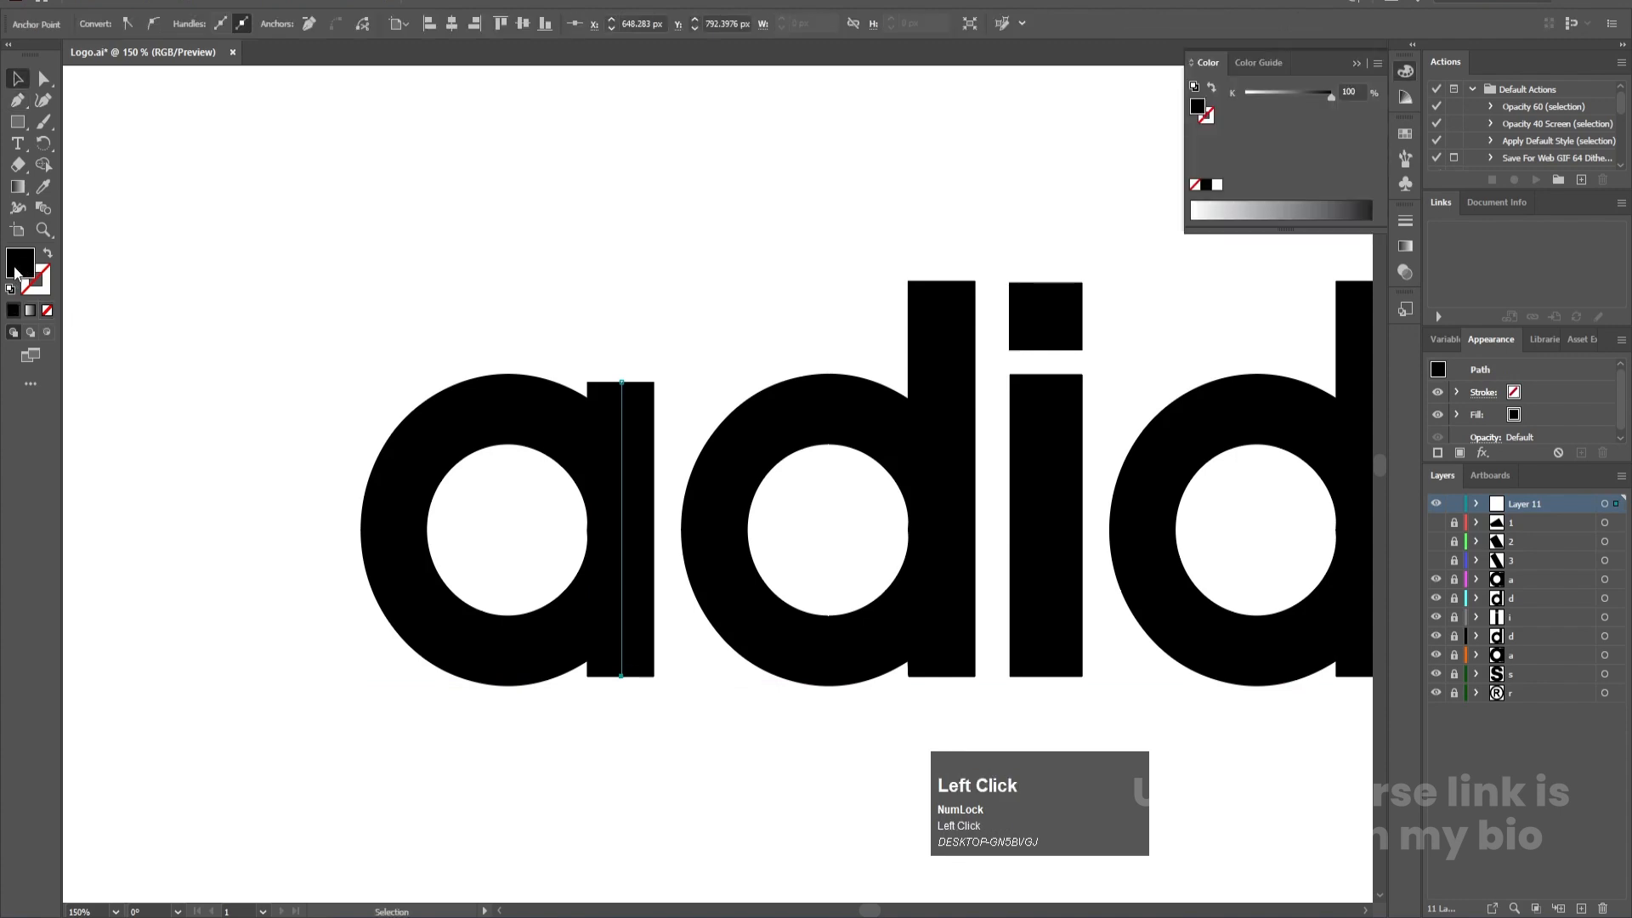
{"action": "left_click", "coordinate": [48, 312]}
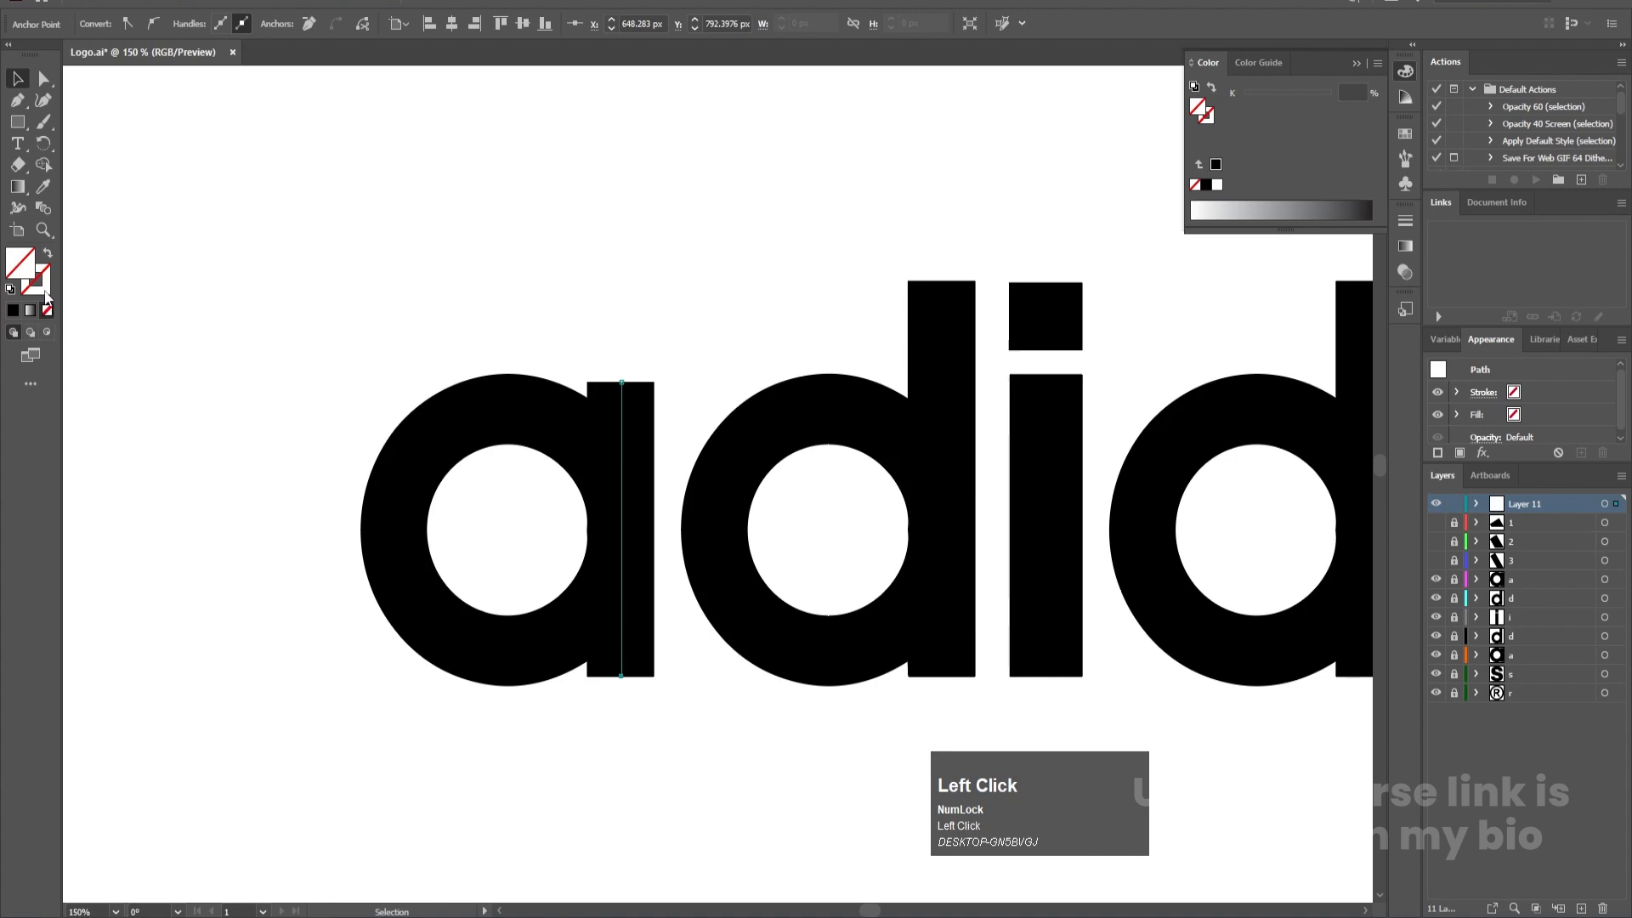
{"action": "double_click", "coordinate": [40, 286]}
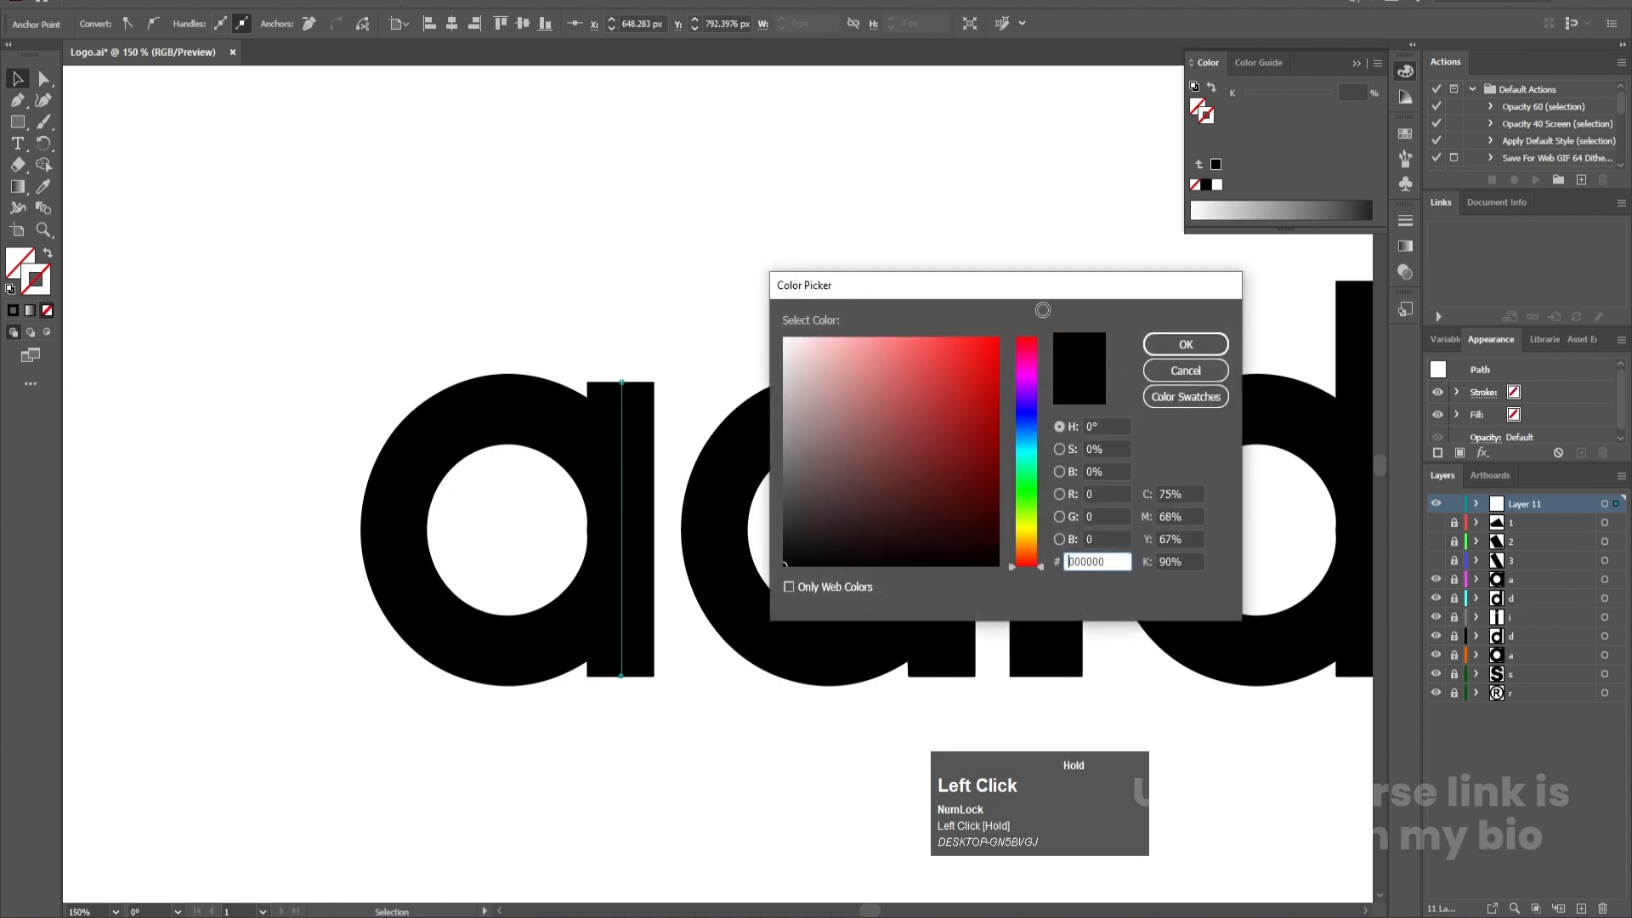
{"action": "left_click", "coordinate": [1000, 339]}
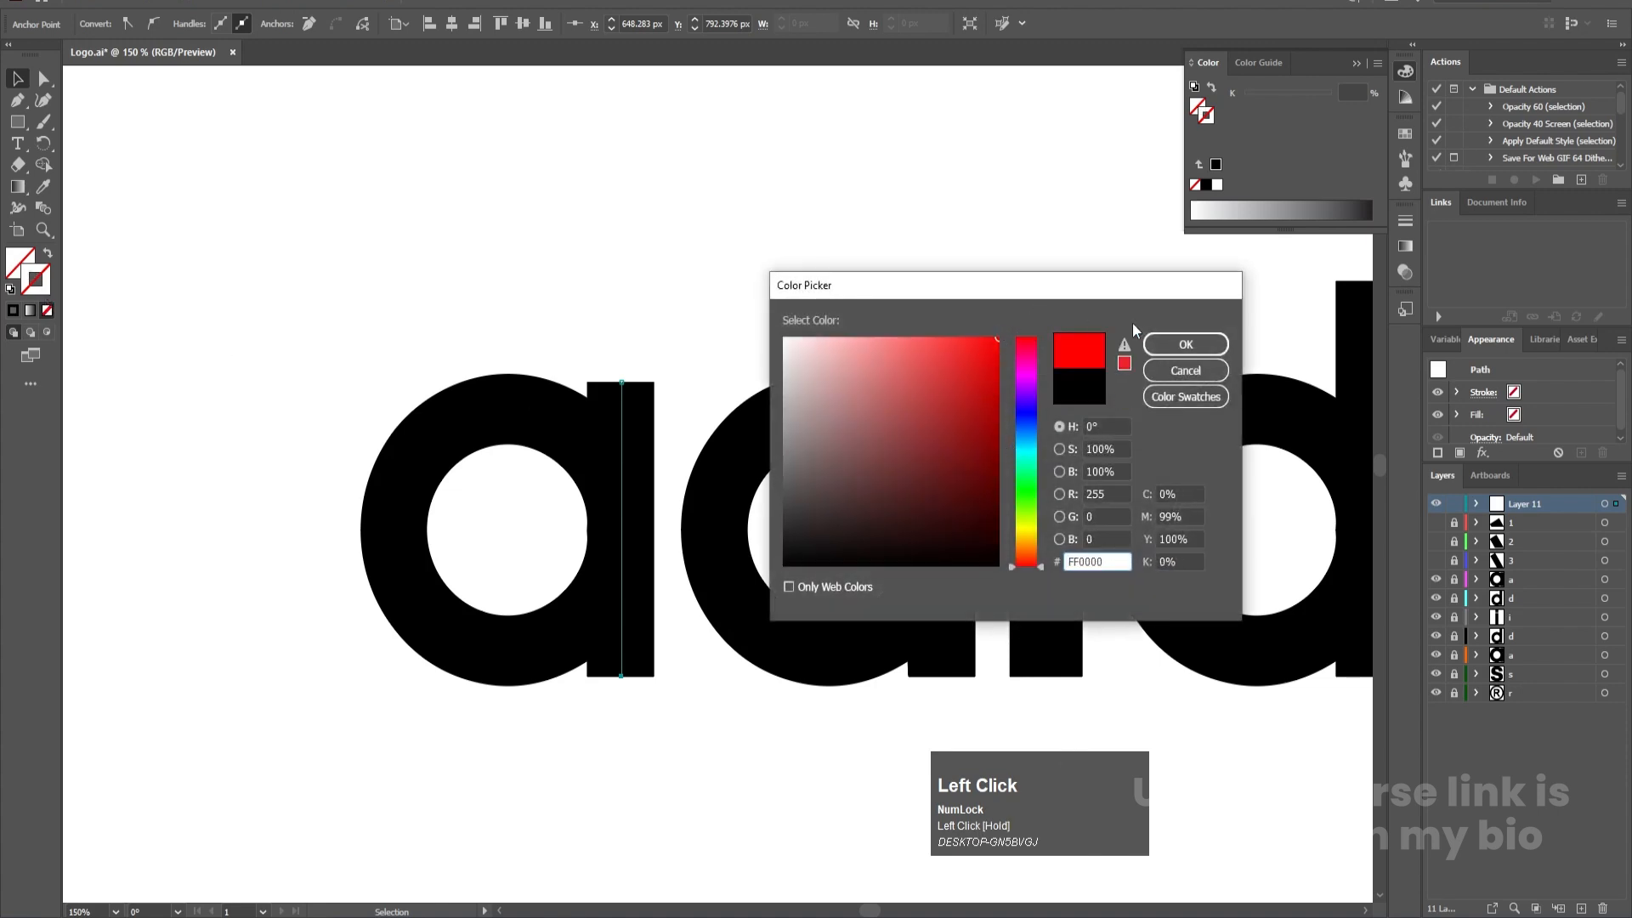
{"action": "left_click", "coordinate": [1189, 344]}
Step: Set the red stem path's stroke weight to 37 pt so it covers the letter's stem, and deselect it
{"action": "left_click_drag", "start_coordinate": [521, 255], "coordinate": [648, 728]}
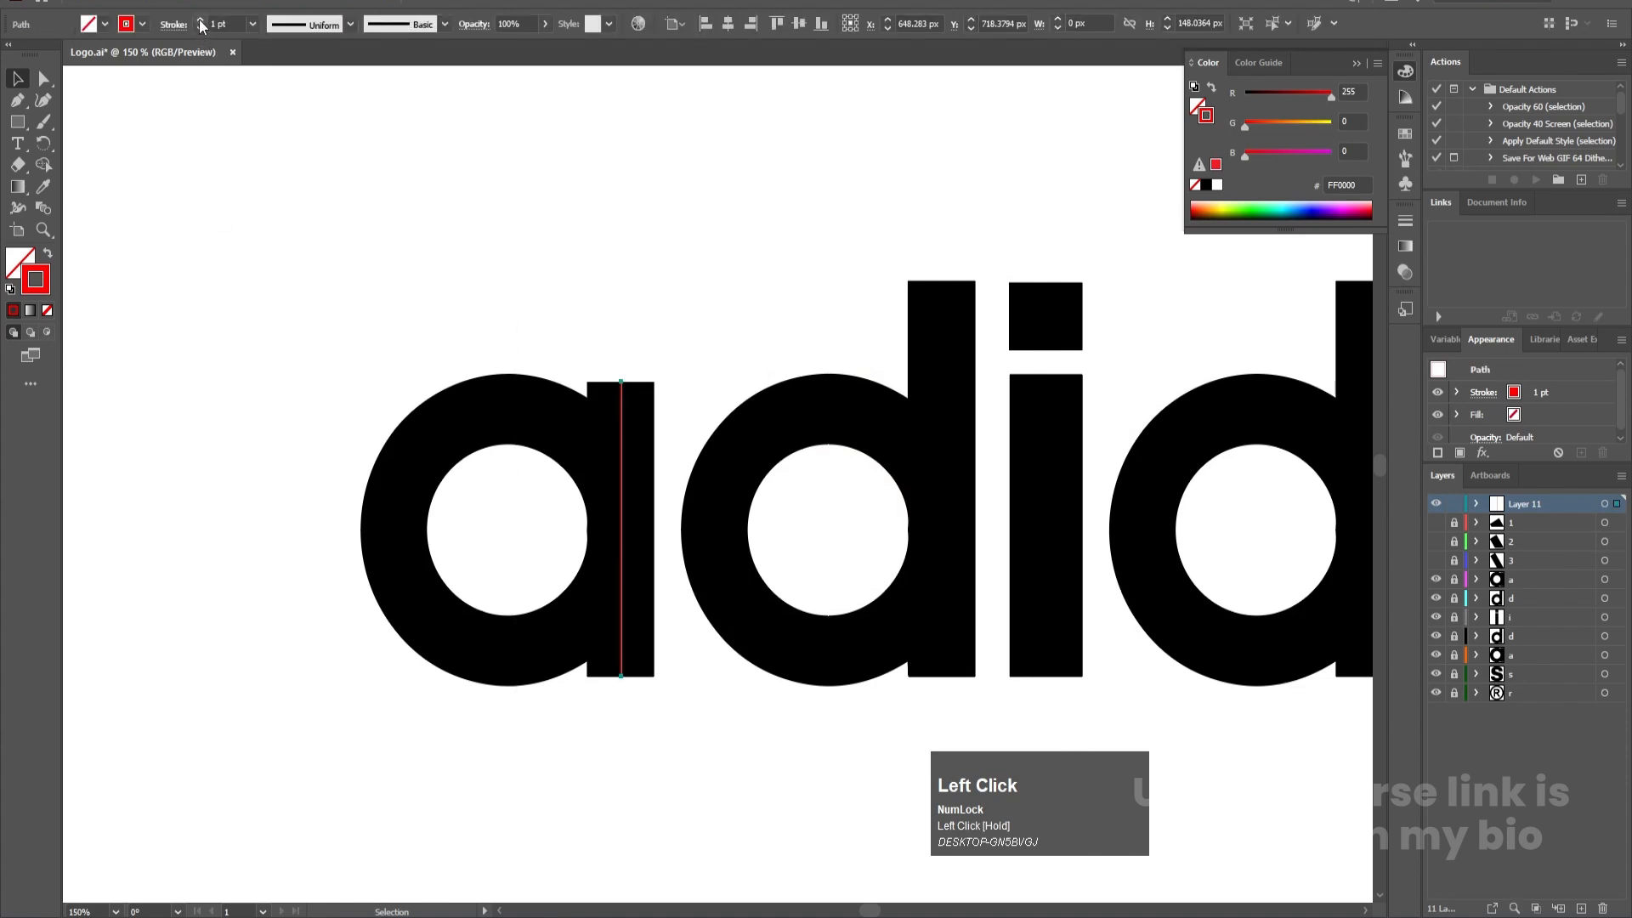
{"action": "left_click_drag", "start_coordinate": [201, 23], "coordinate": [202, 23]}
{"action": "left_click", "coordinate": [528, 705]}
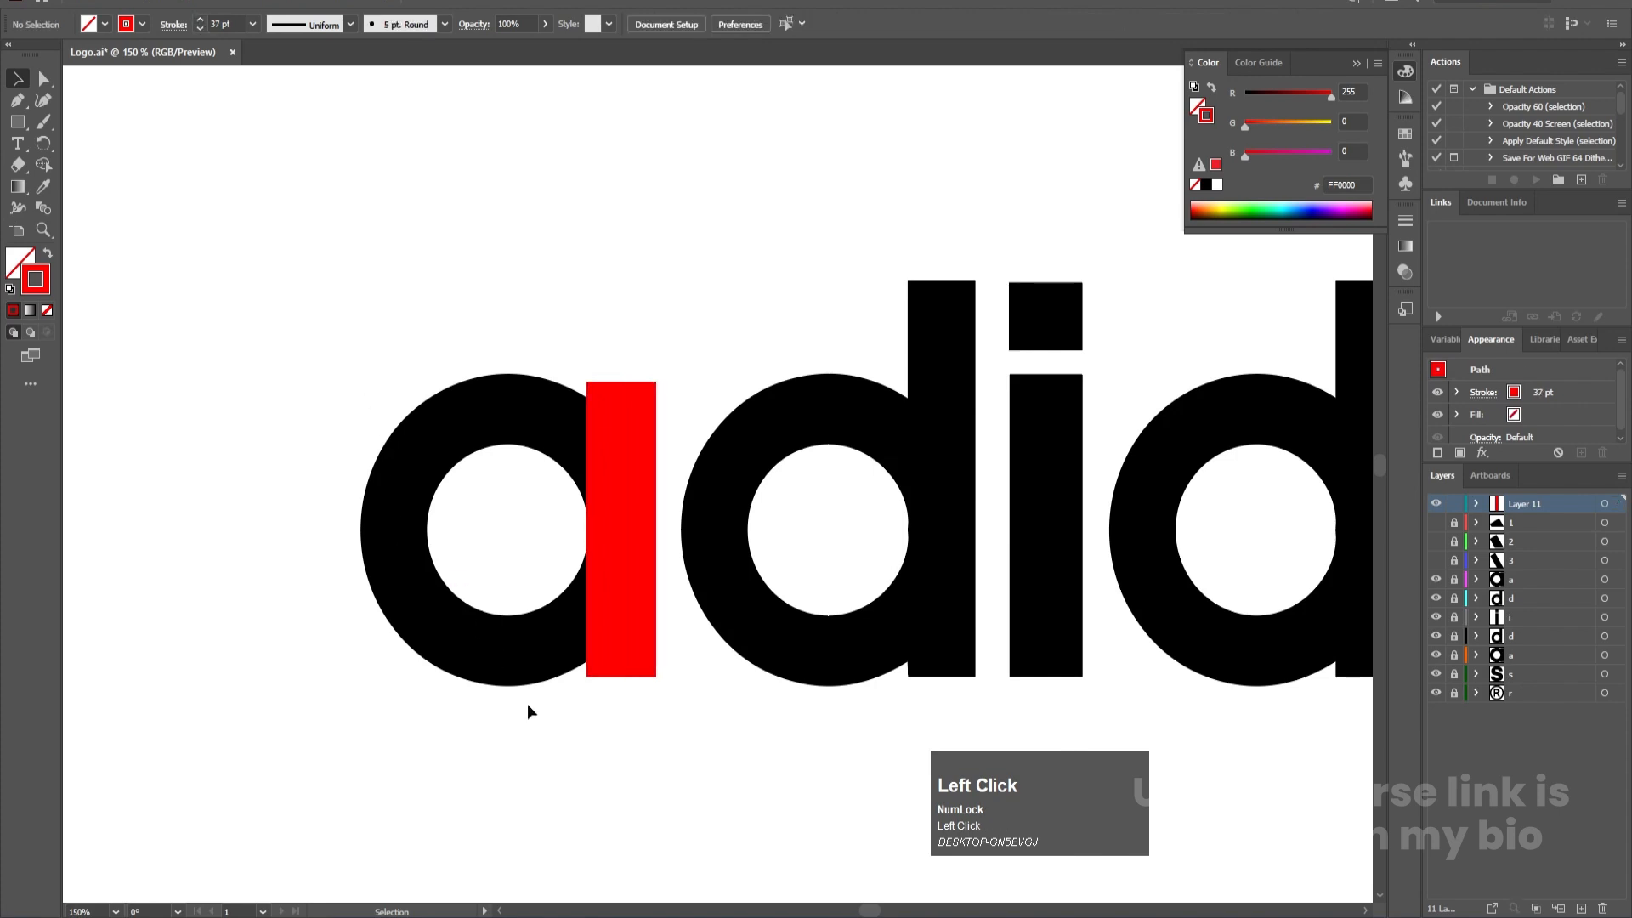
Step: Draw a red-stroked circle about 115 px wide and position it centrally over the first letter a's bowl
{"action": "key", "text": "l"}
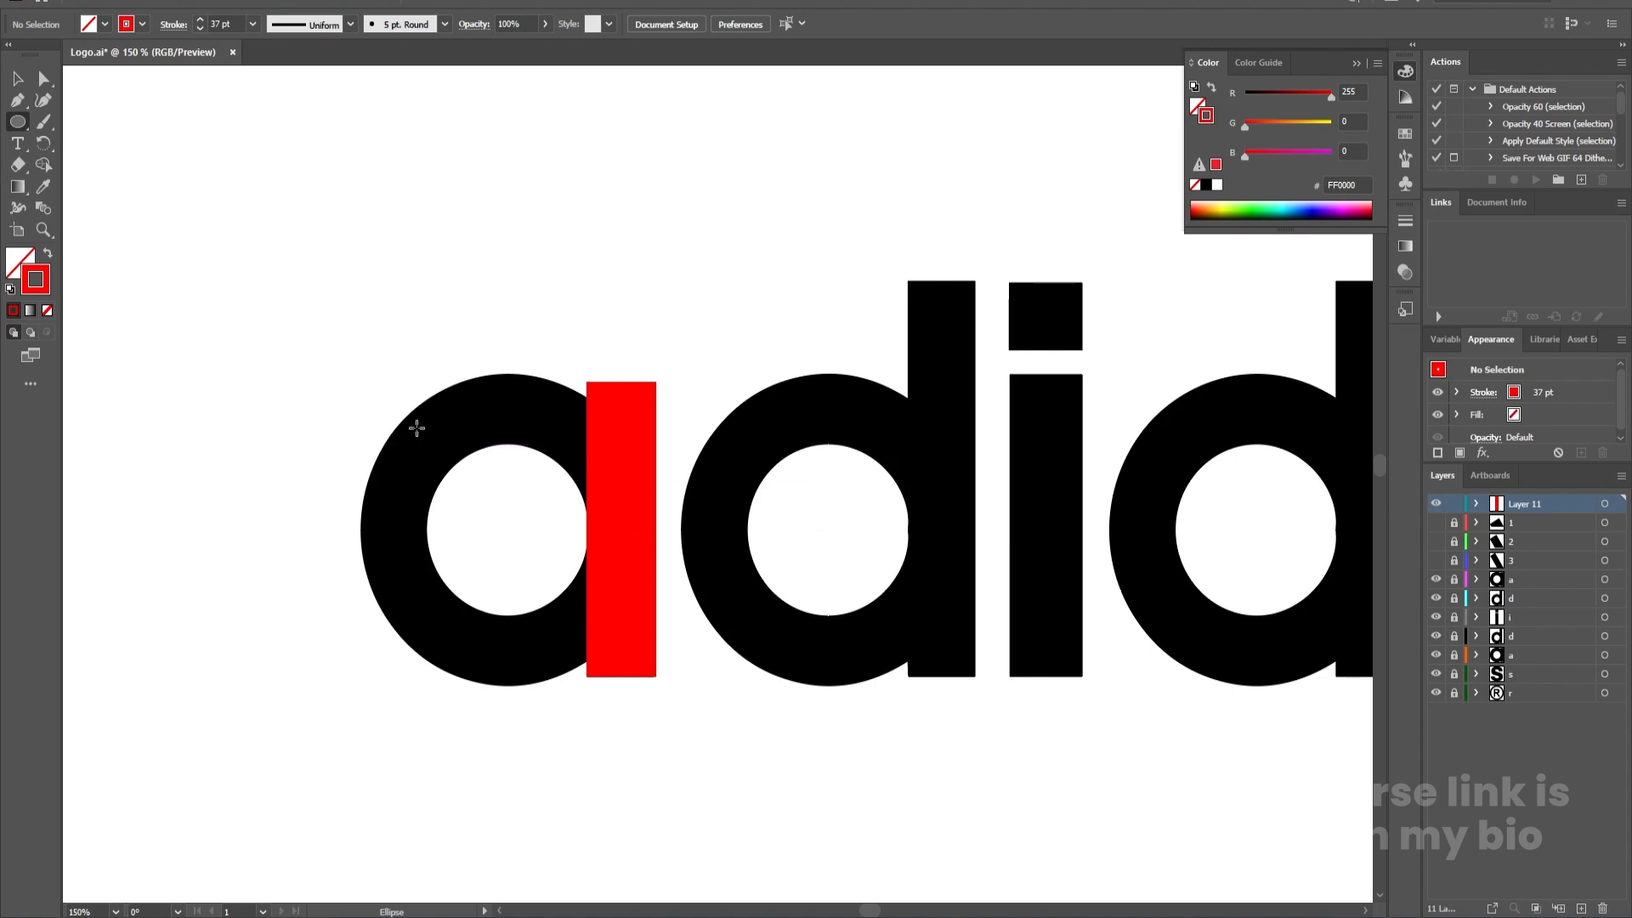
{"action": "left_click_drag", "start_coordinate": [416, 426], "coordinate": [634, 656]}
{"action": "key", "text": "v"}
{"action": "left_click", "coordinate": [555, 623]}
{"action": "left_click", "coordinate": [544, 580]}
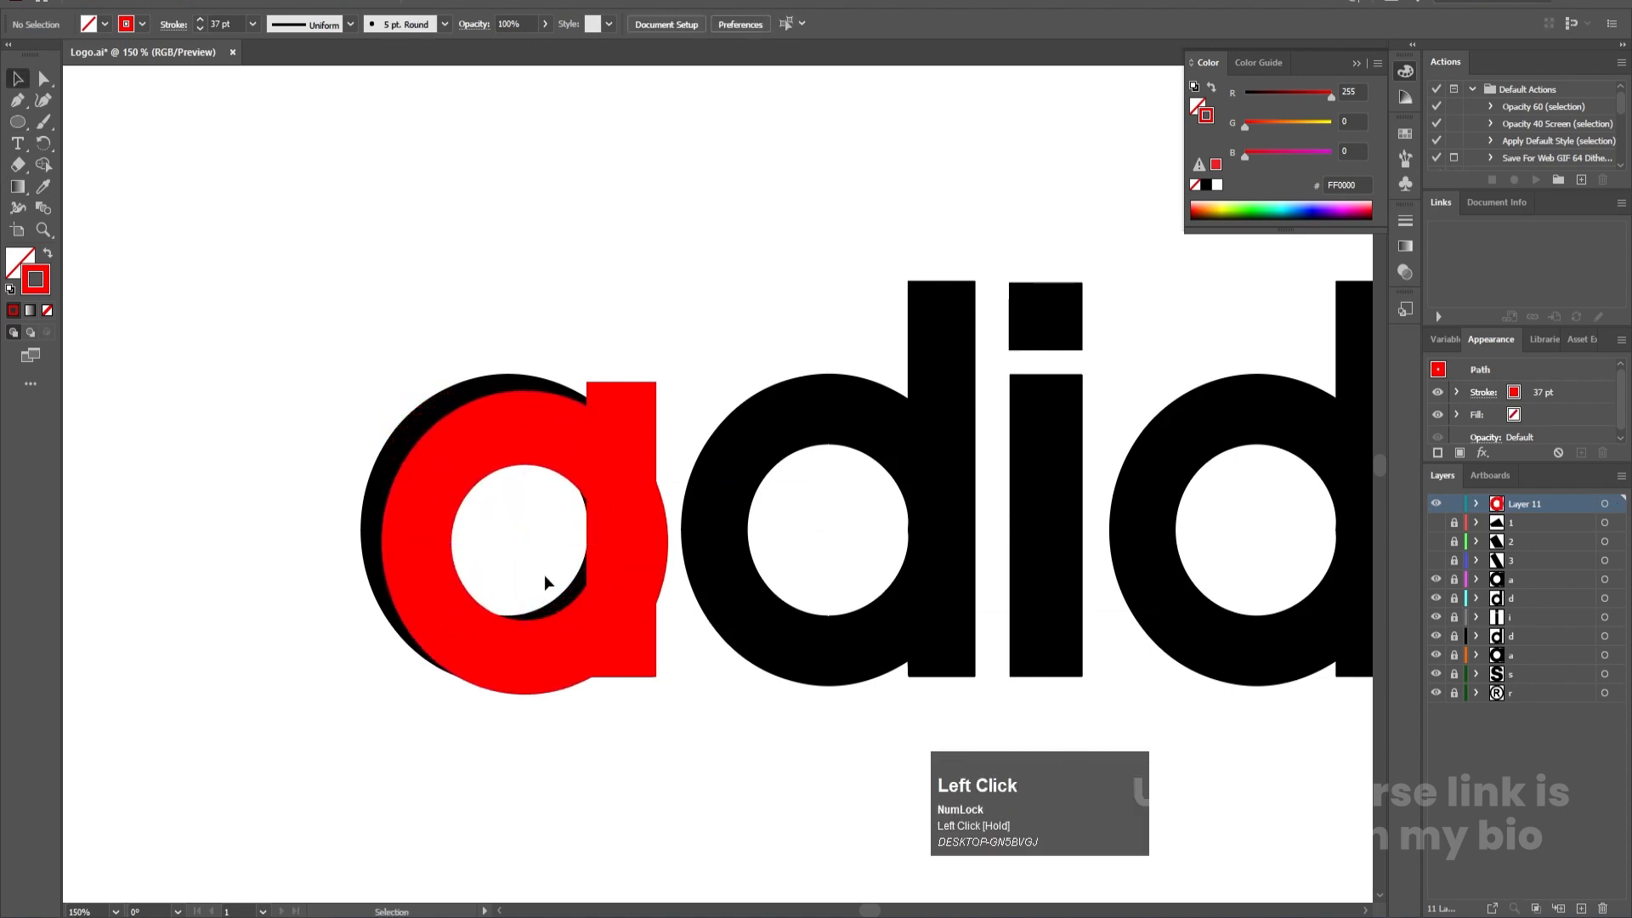
{"action": "left_click_drag", "start_coordinate": [277, 483], "coordinate": [403, 498]}
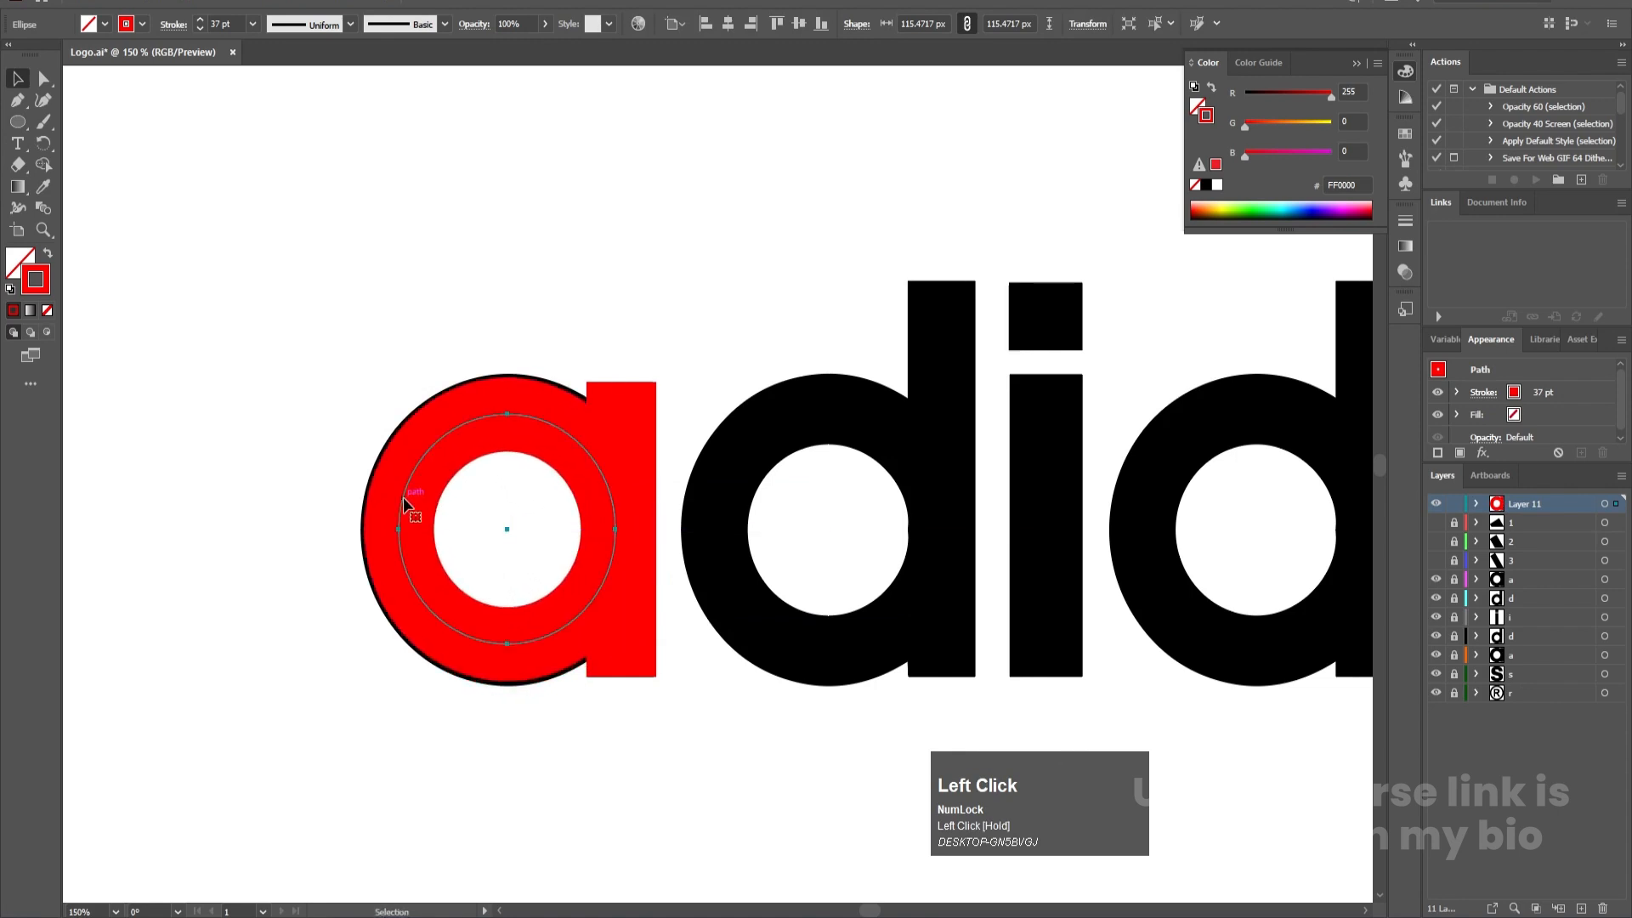
Step: Scale the circle up from its centre to about 122 px so its stroke covers the first a's bowl, and deselect it
{"action": "key", "text": "e"}
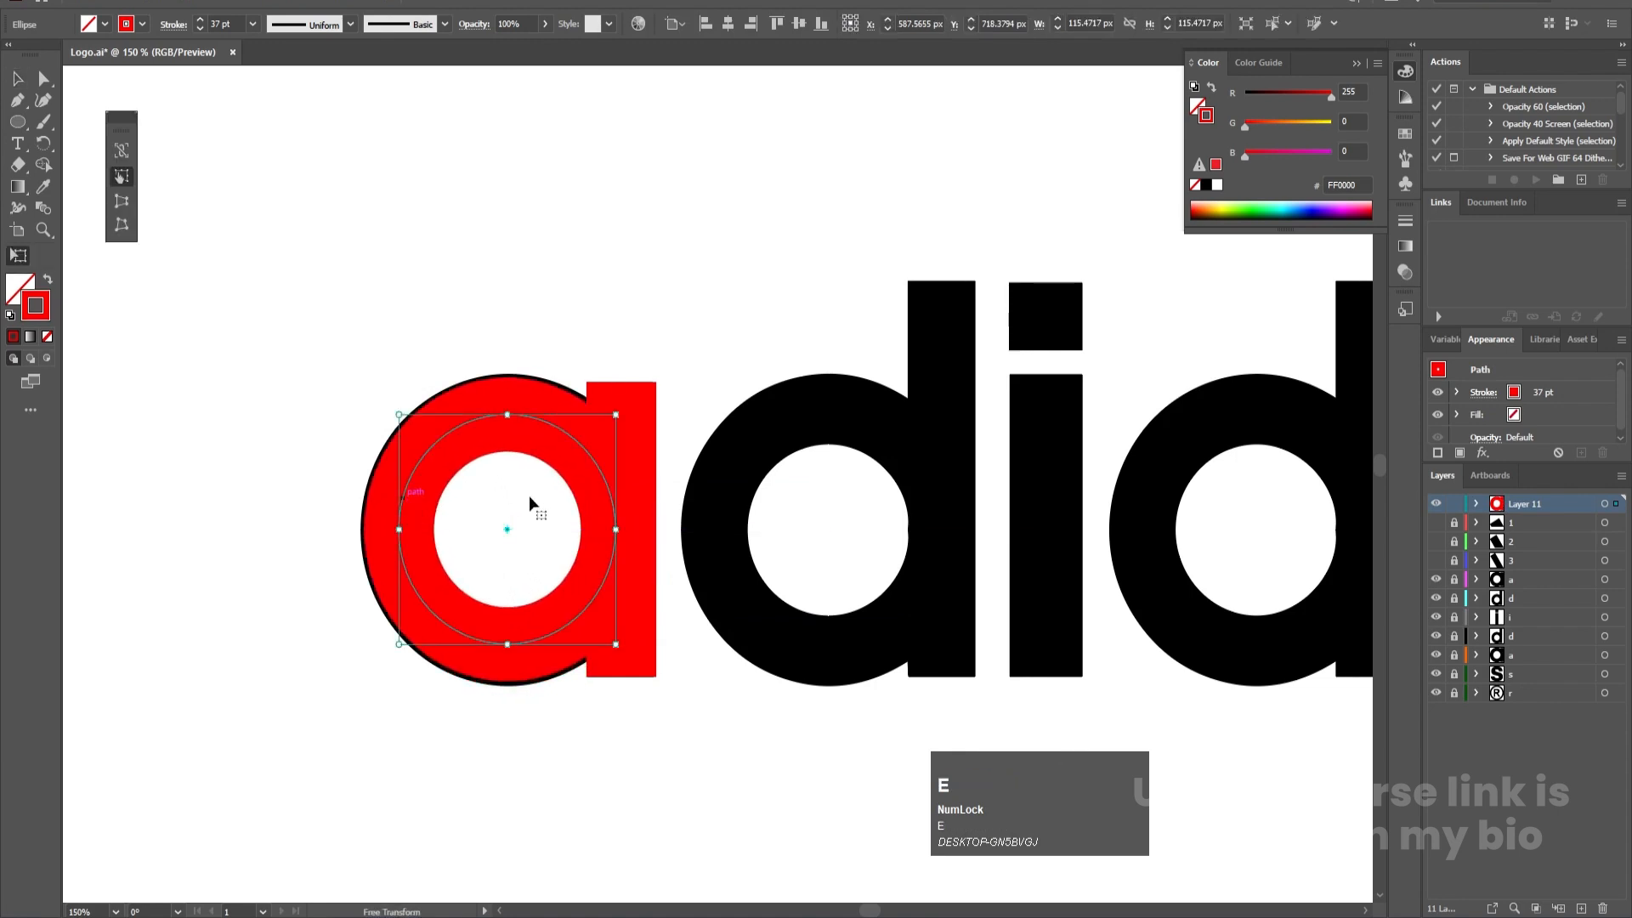
{"action": "left_click_drag", "start_coordinate": [615, 644], "coordinate": [621, 652]}
{"action": "key", "text": "v"}
{"action": "left_click", "coordinate": [617, 741]}
{"action": "scroll", "coordinate": [407, 603], "scroll_direction": "down", "scroll_amount": 1}
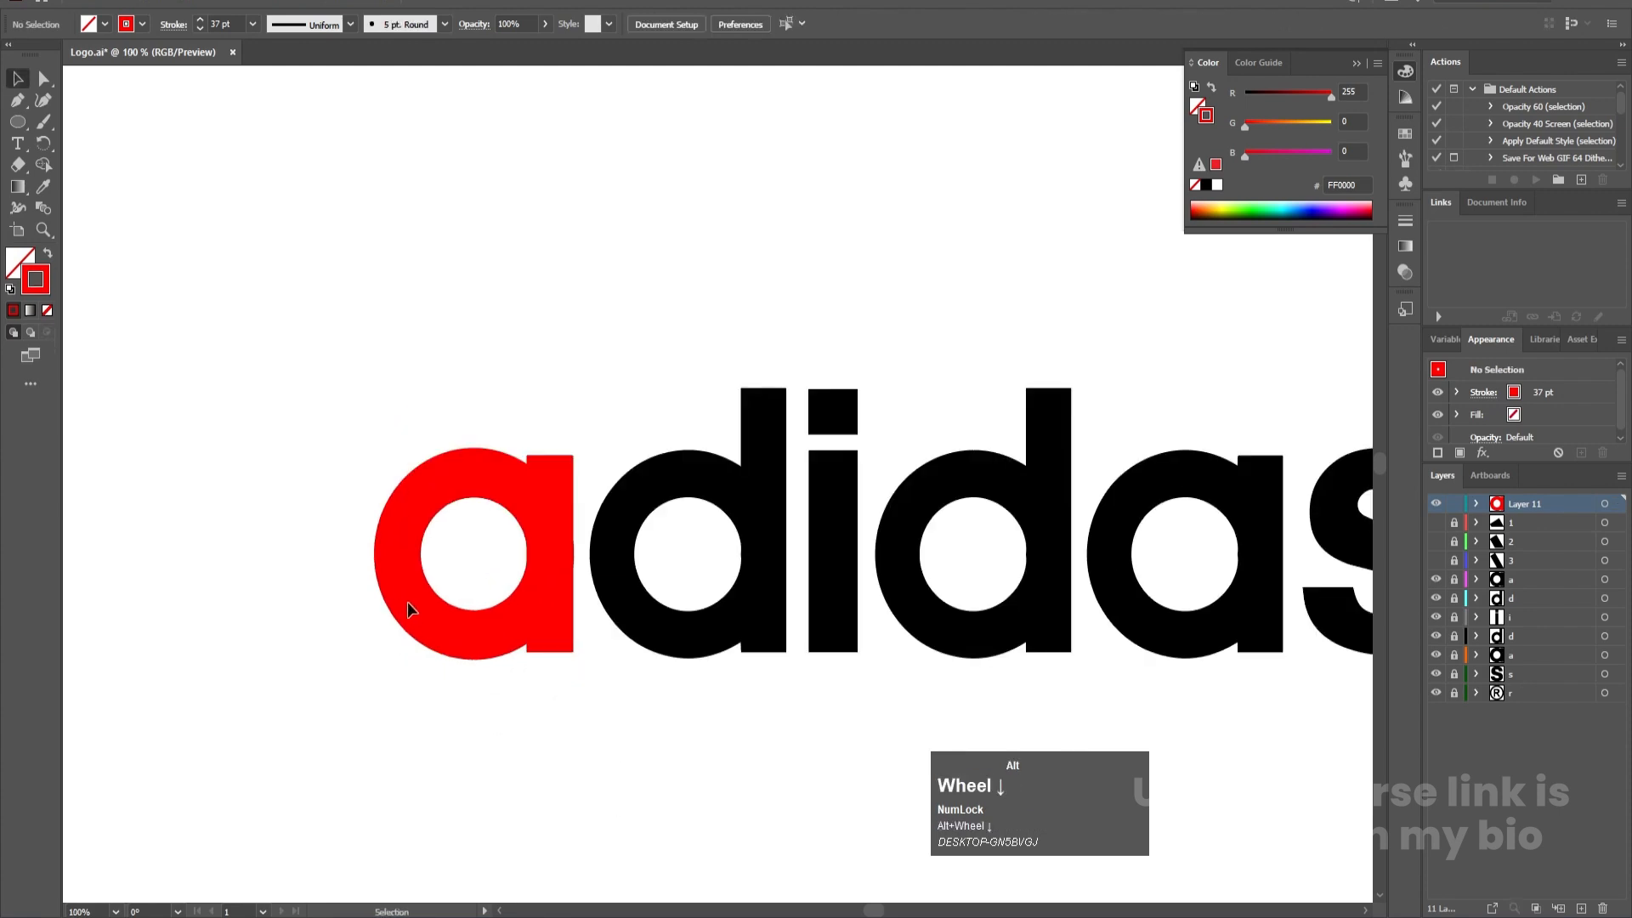
{"action": "scroll", "coordinate": [518, 684], "scroll_direction": "up", "scroll_amount": 1}
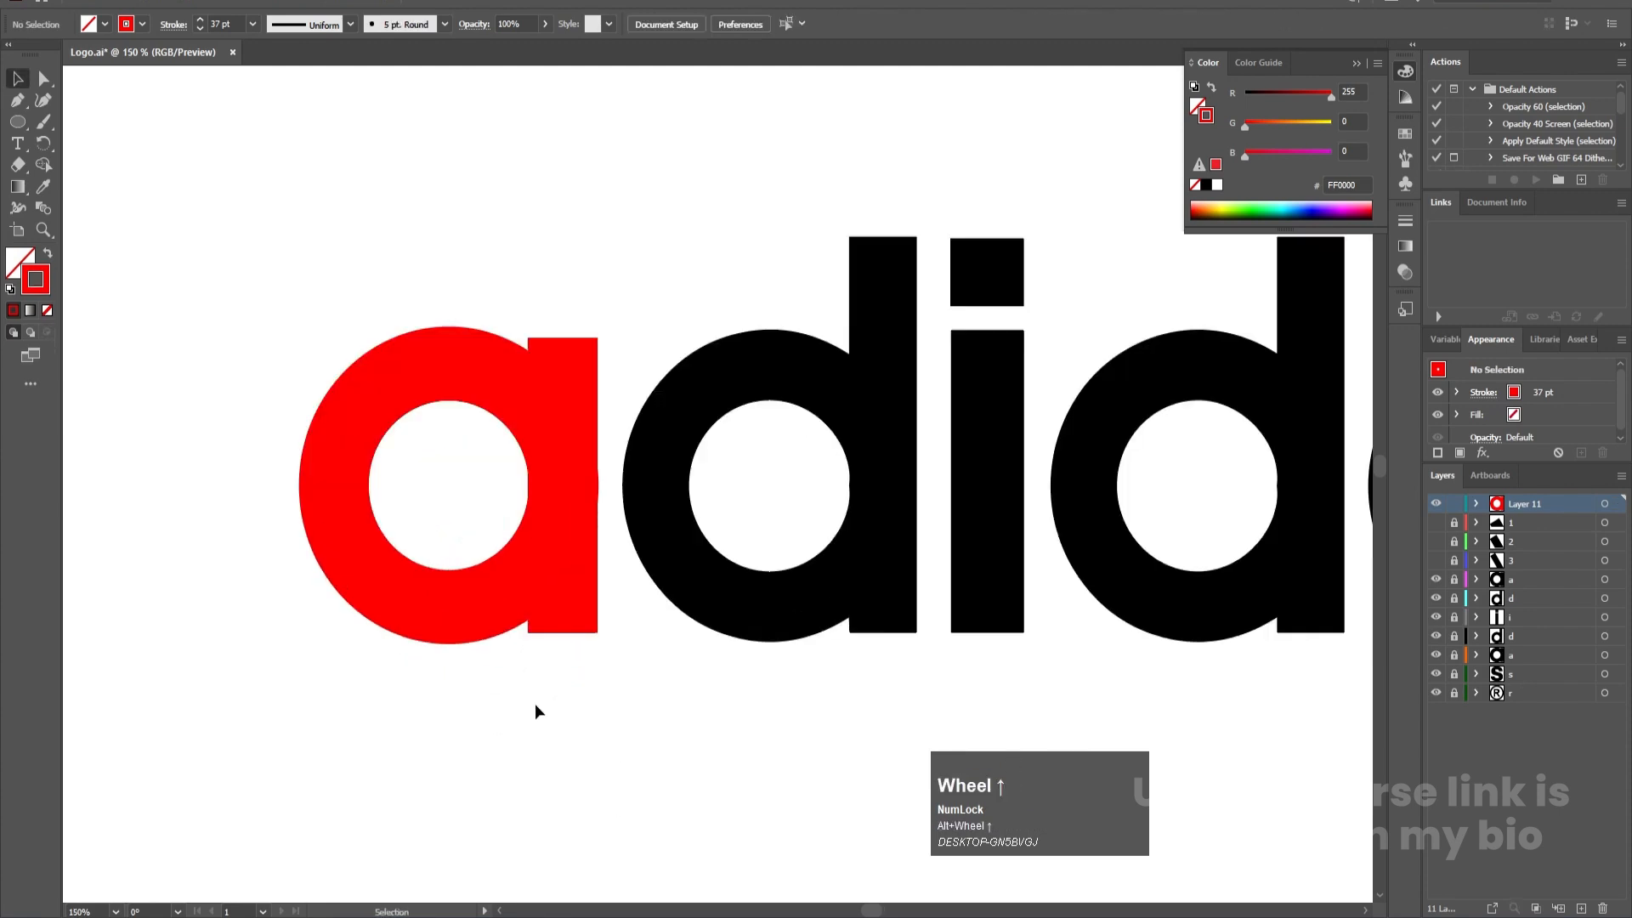
Step: Duplicate the first a's circle and stem paths together onto the first letter d
{"action": "left_click", "coordinate": [461, 609]}
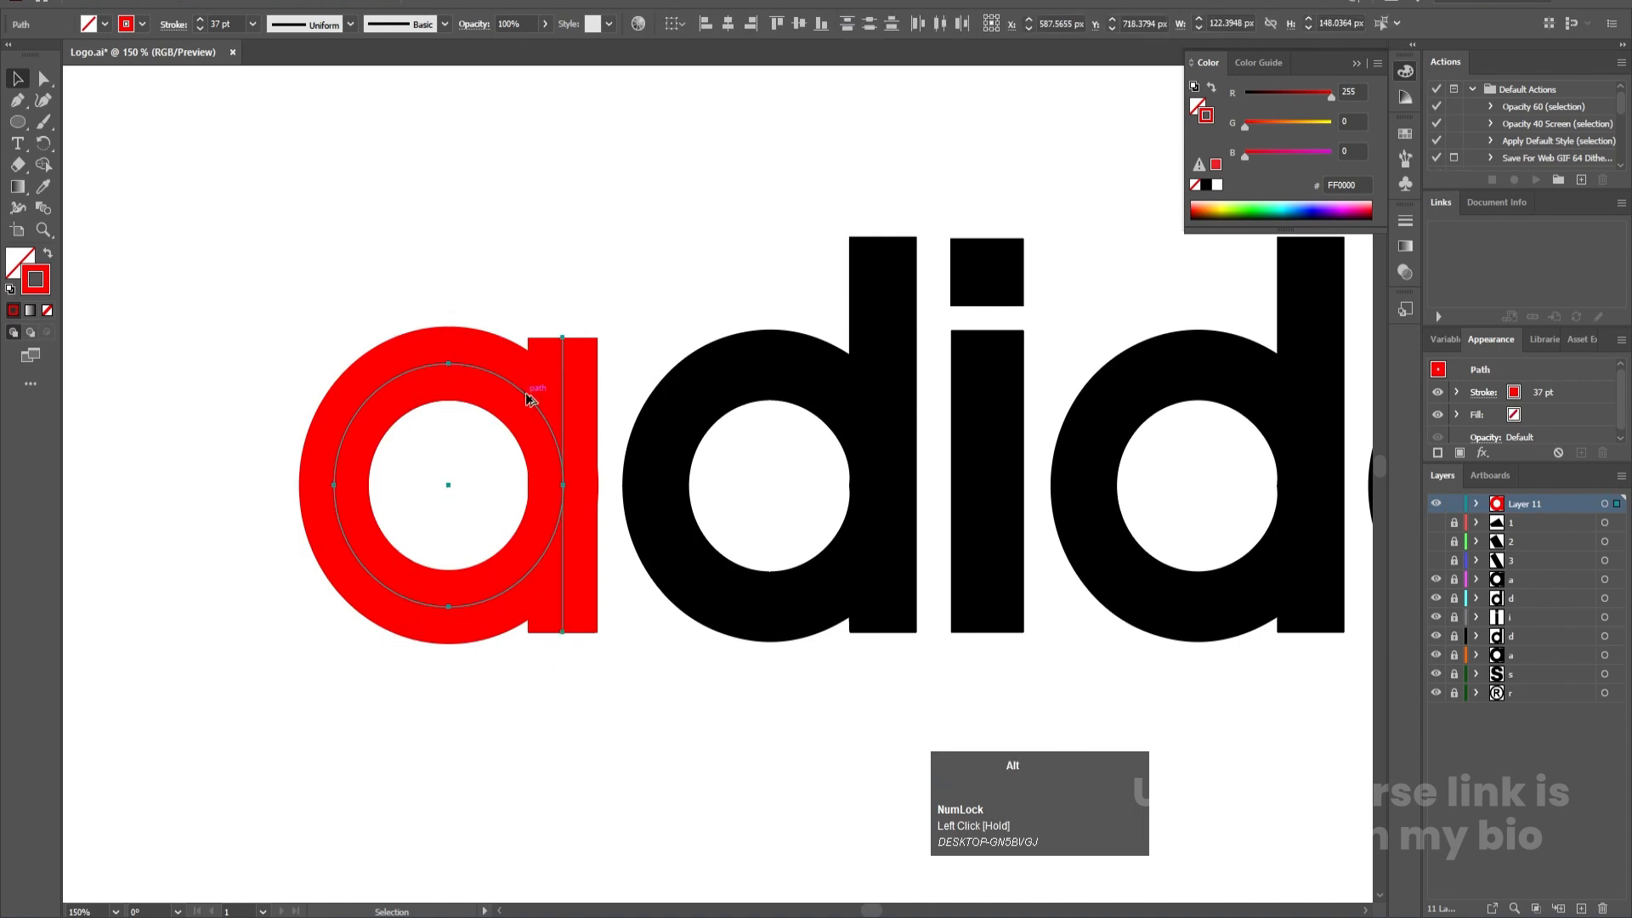
{"action": "left_click_drag", "start_coordinate": [535, 393], "coordinate": [844, 407]}
{"action": "left_click", "coordinate": [920, 338]}
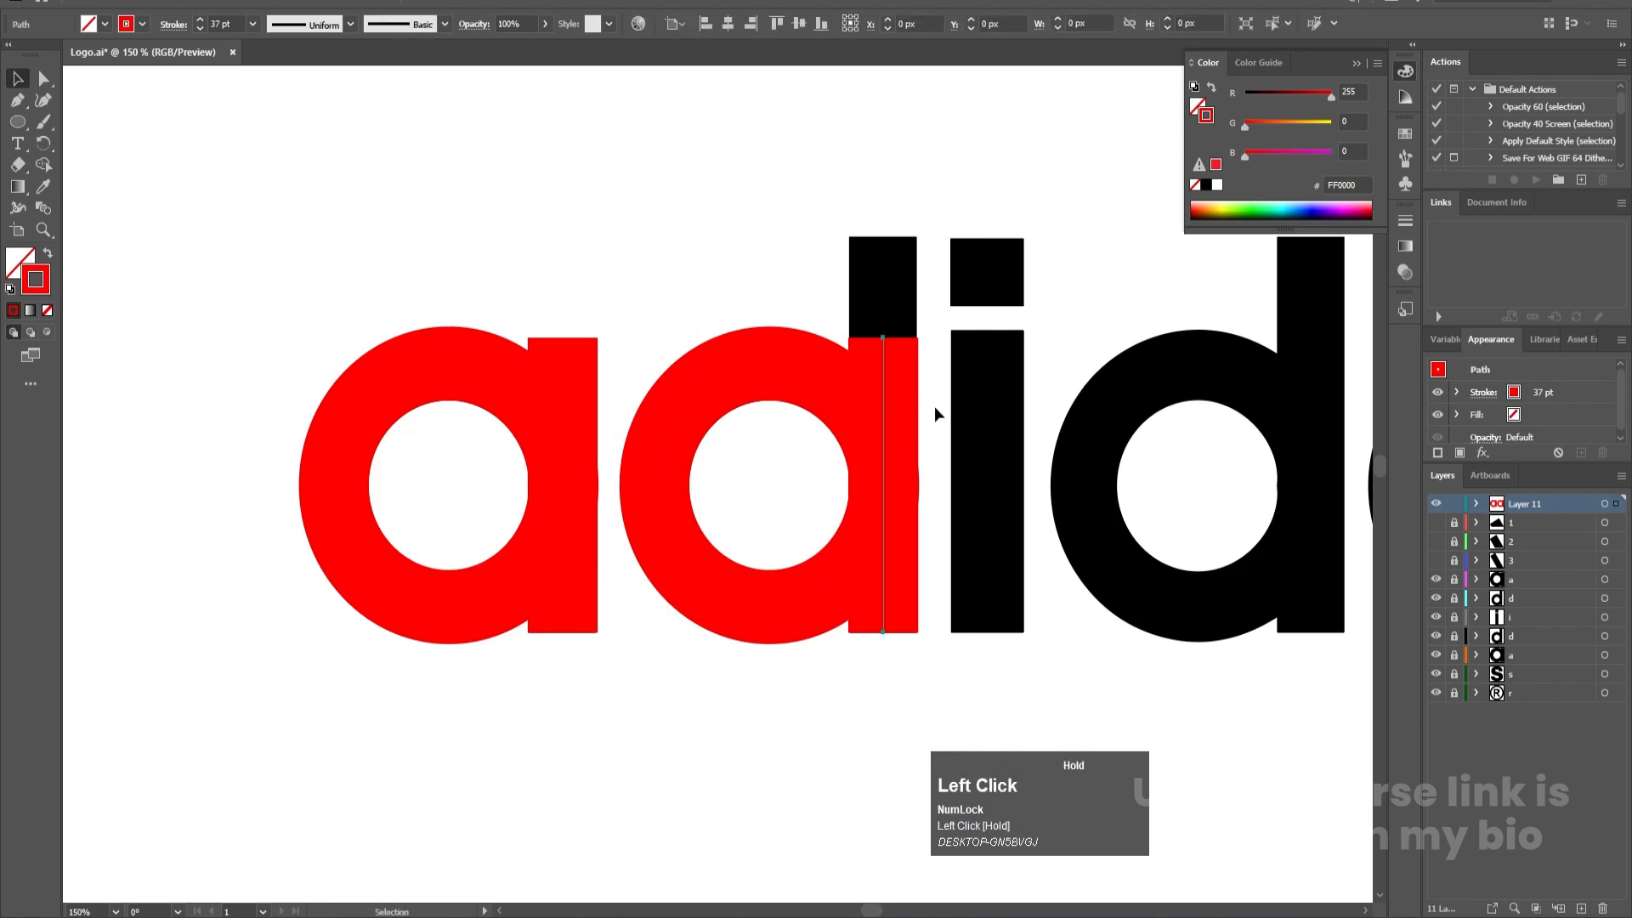
Step: Extend the copied stem path's upper anchor to the top of the first d, about 199 px tall, and deselect it
{"action": "left_click", "coordinate": [897, 362]}
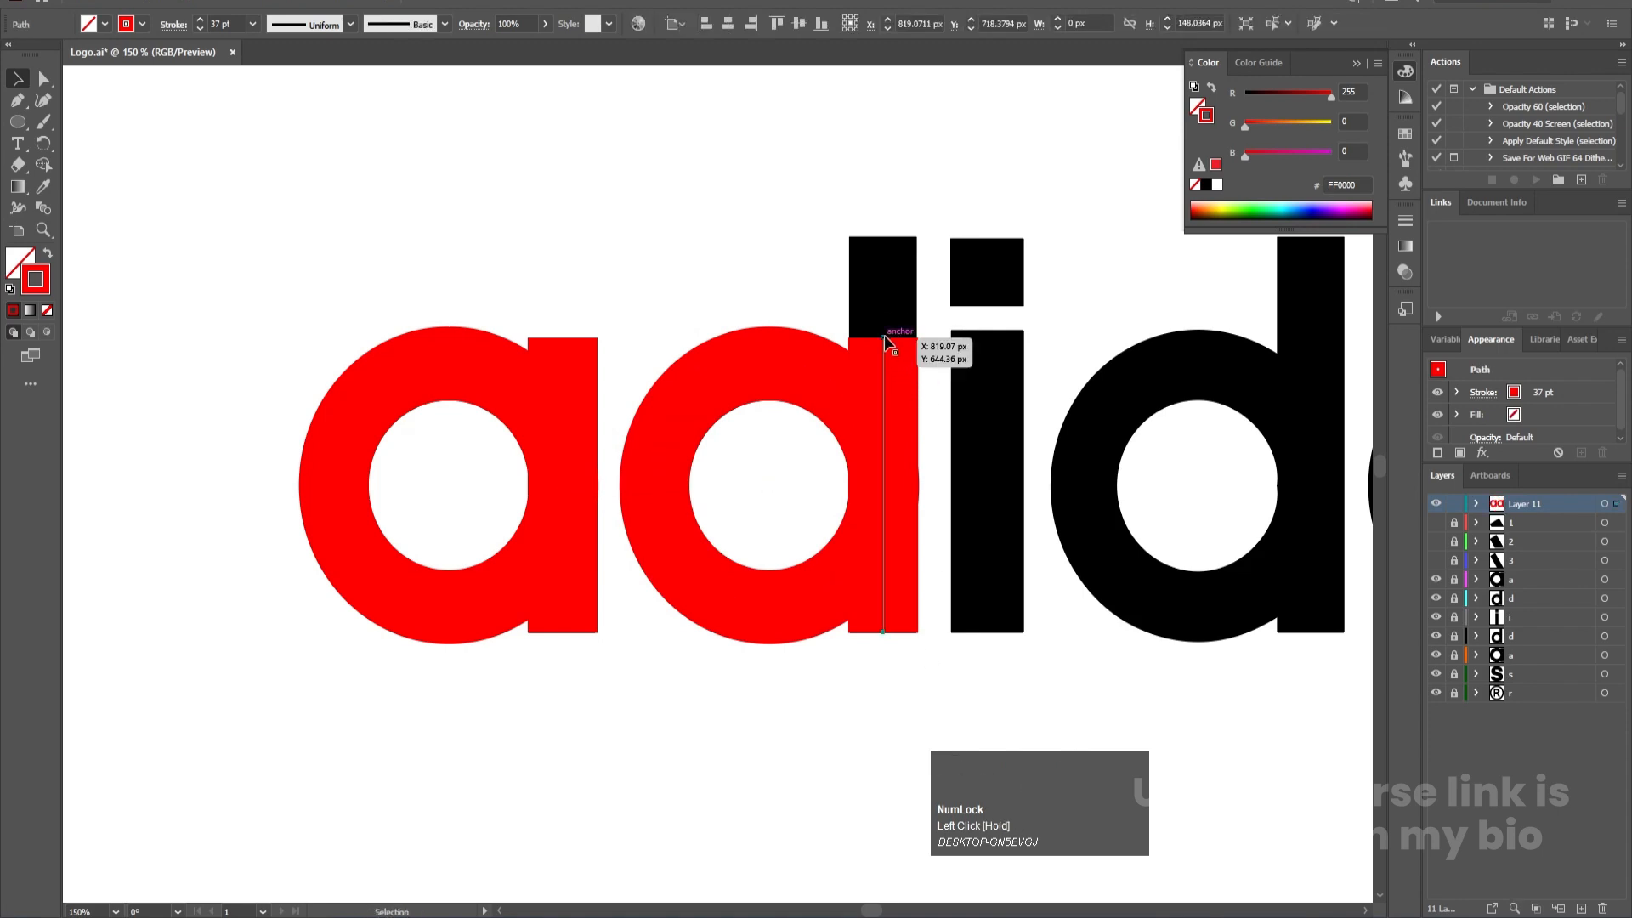
{"action": "key", "text": "a"}
{"action": "left_click_drag", "start_coordinate": [884, 340], "coordinate": [494, 397]}
{"action": "key", "text": "v"}
{"action": "left_click", "coordinate": [933, 182]}
Step: Duplicate the first d's stem path over the letter i and set the copy's stroke weight to 40 pt
{"action": "left_click", "coordinate": [391, 401]}
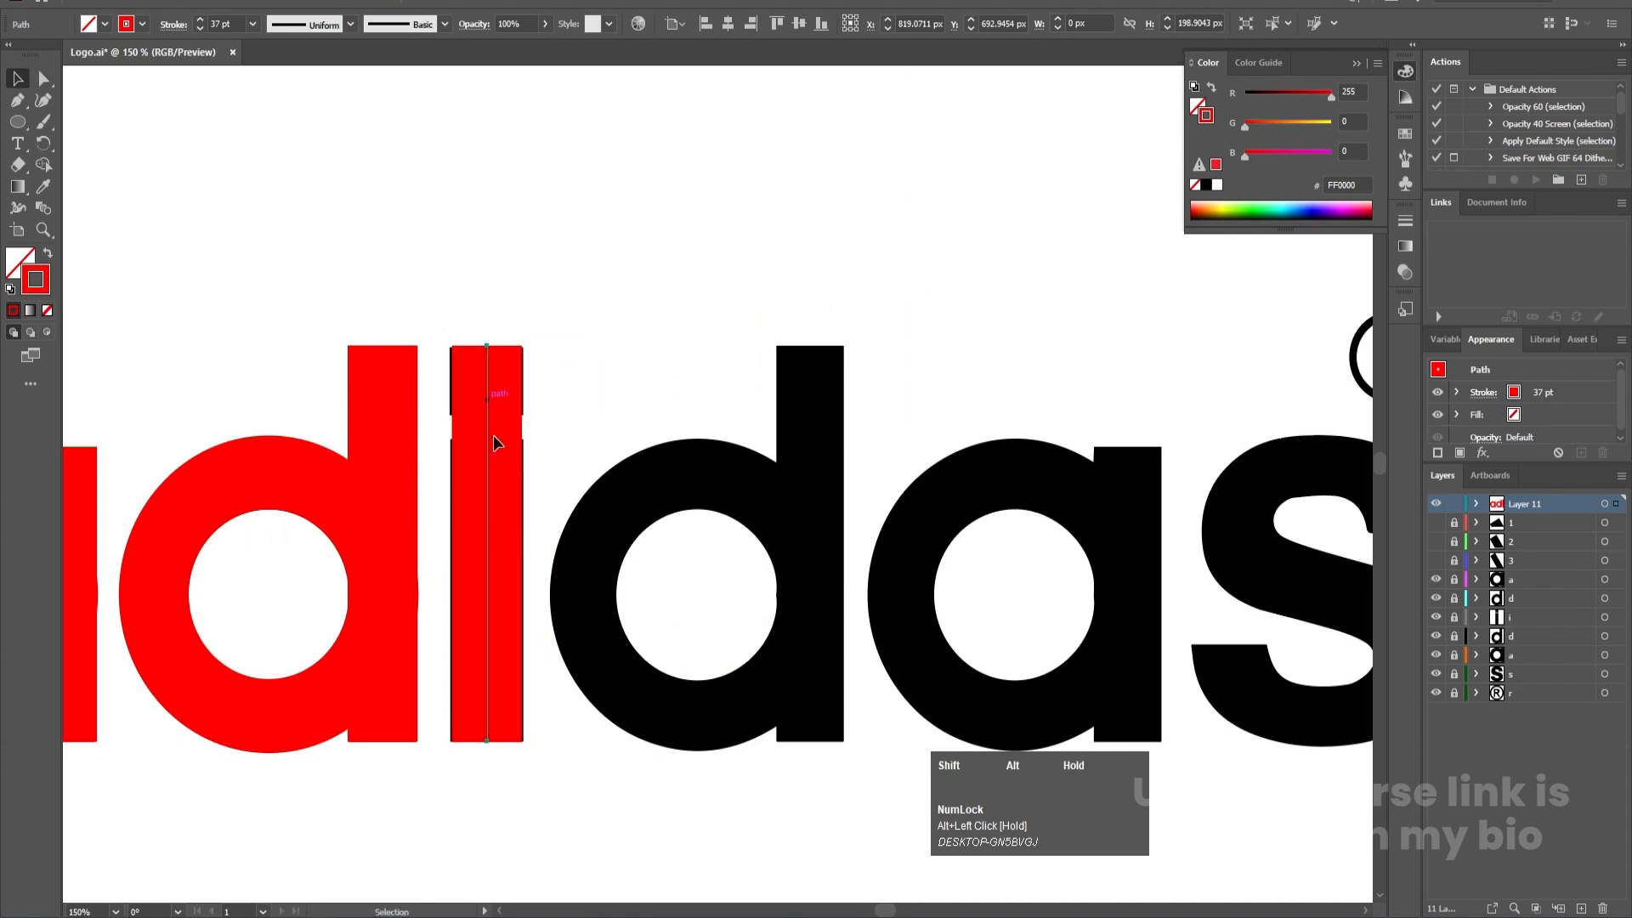
{"action": "left_click", "coordinate": [202, 20]}
{"action": "left_click", "coordinate": [203, 20]}
{"action": "left_click", "coordinate": [202, 20]}
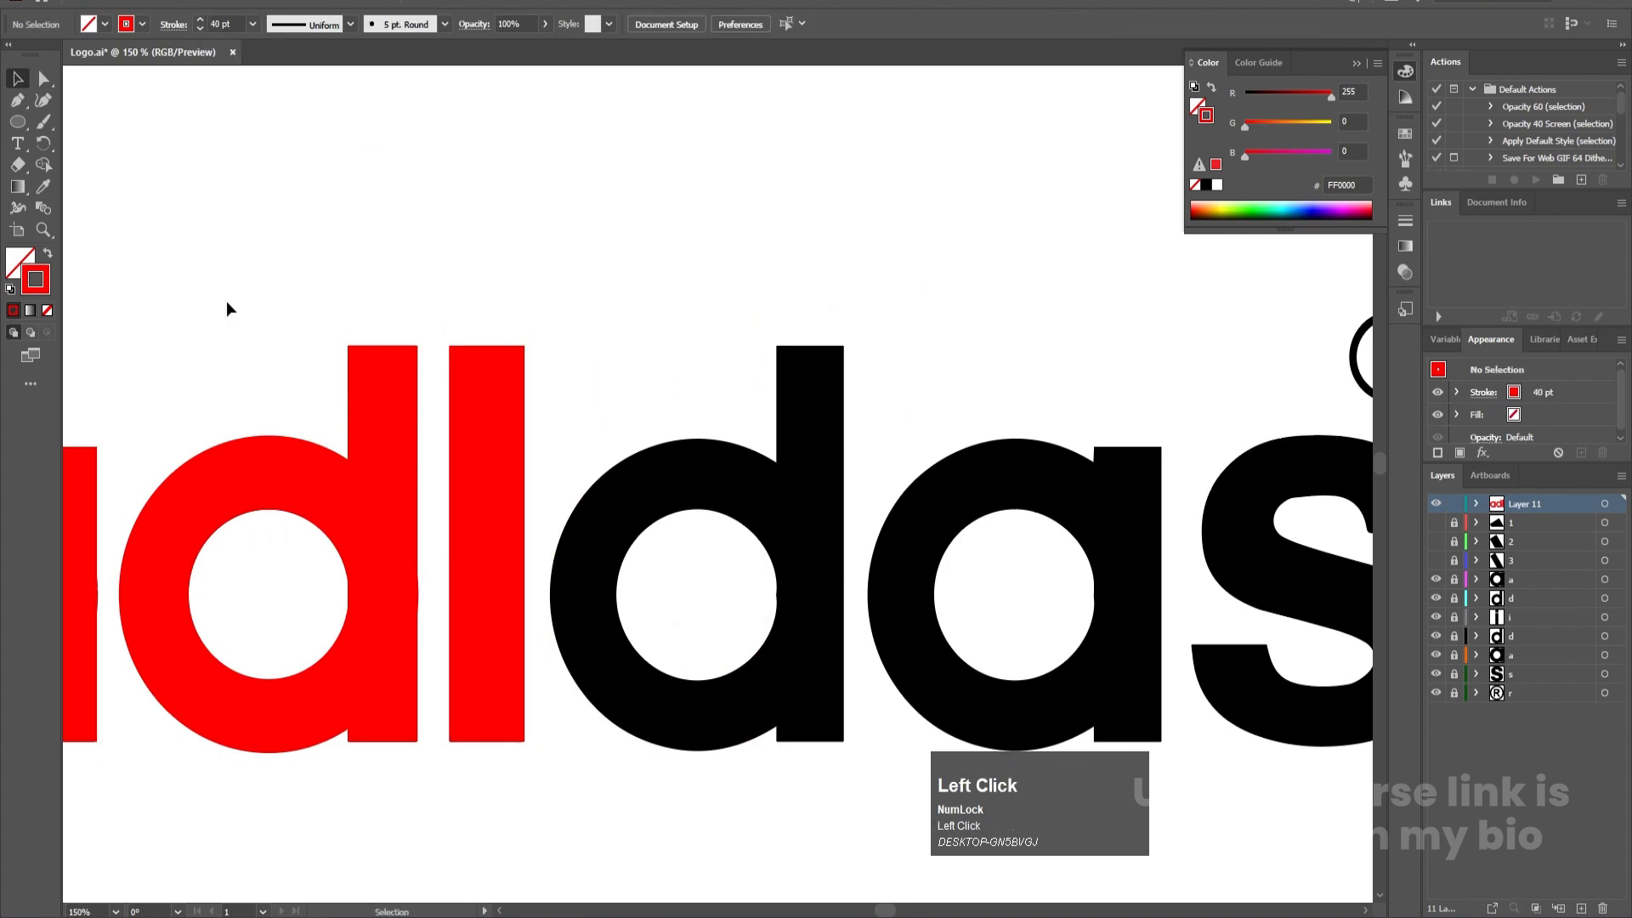
Step: Duplicate the first d's circle and stem paths onto the second letter d, and deselect them
{"action": "left_click_drag", "start_coordinate": [219, 275], "coordinate": [383, 667]}
{"action": "left_click_drag", "start_coordinate": [355, 514], "coordinate": [783, 502]}
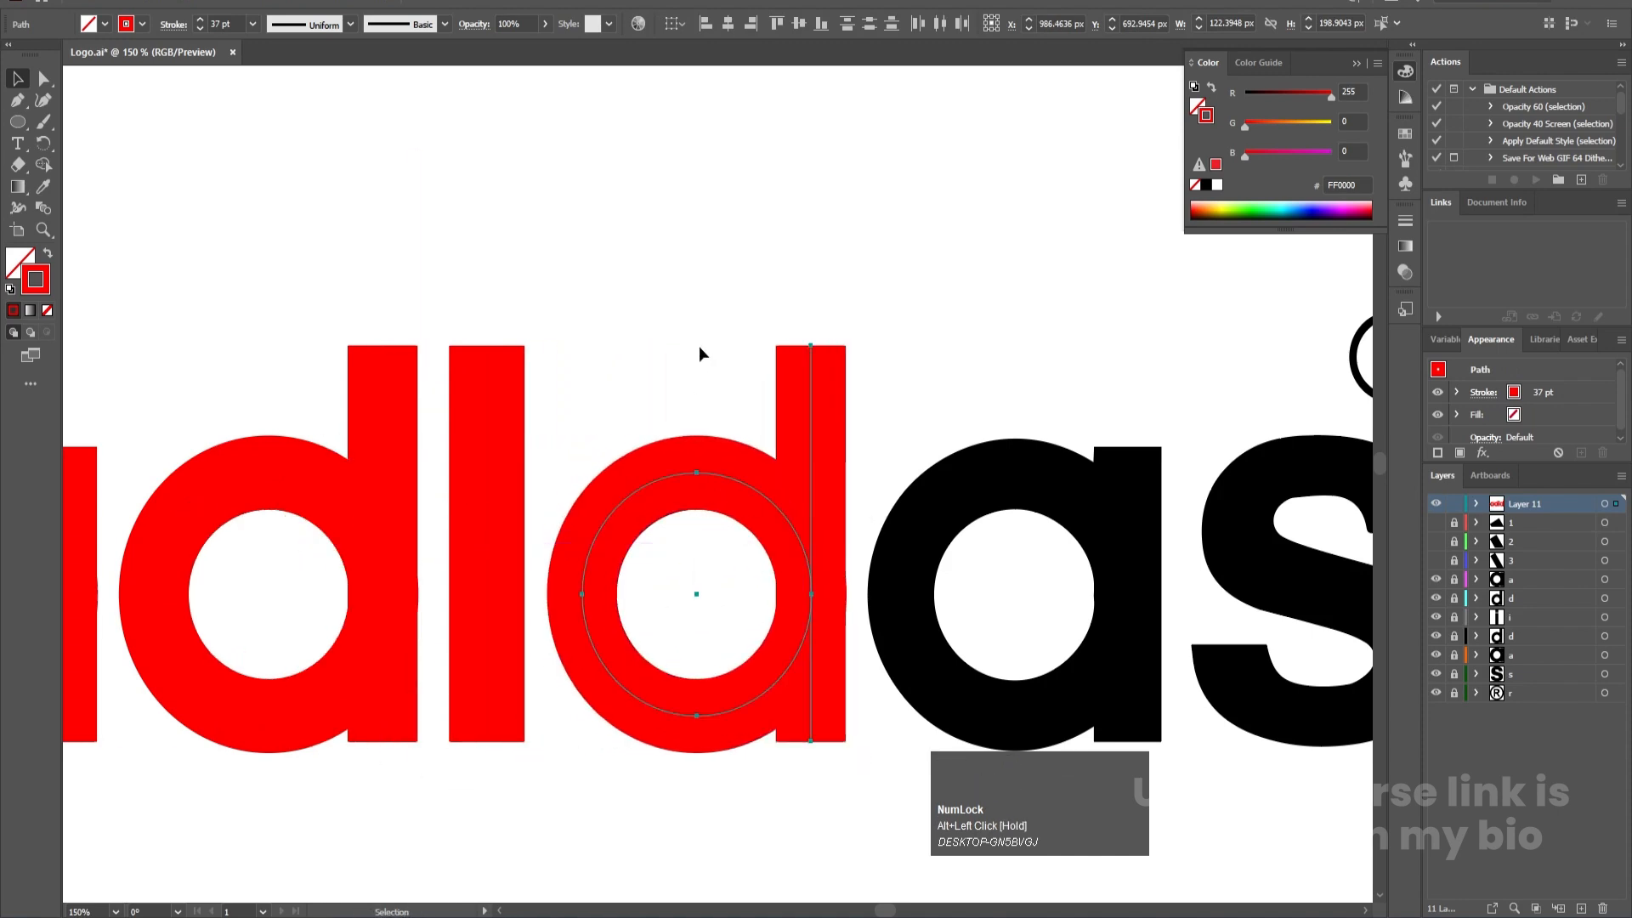
{"action": "left_click", "coordinate": [699, 353]}
Step: Duplicate the first a's circle and stem paths onto the second letter a, and deselect them
{"action": "scroll", "coordinate": [656, 405], "scroll_direction": "down", "scroll_amount": 2}
{"action": "left_click_drag", "start_coordinate": [166, 347], "coordinate": [285, 651]}
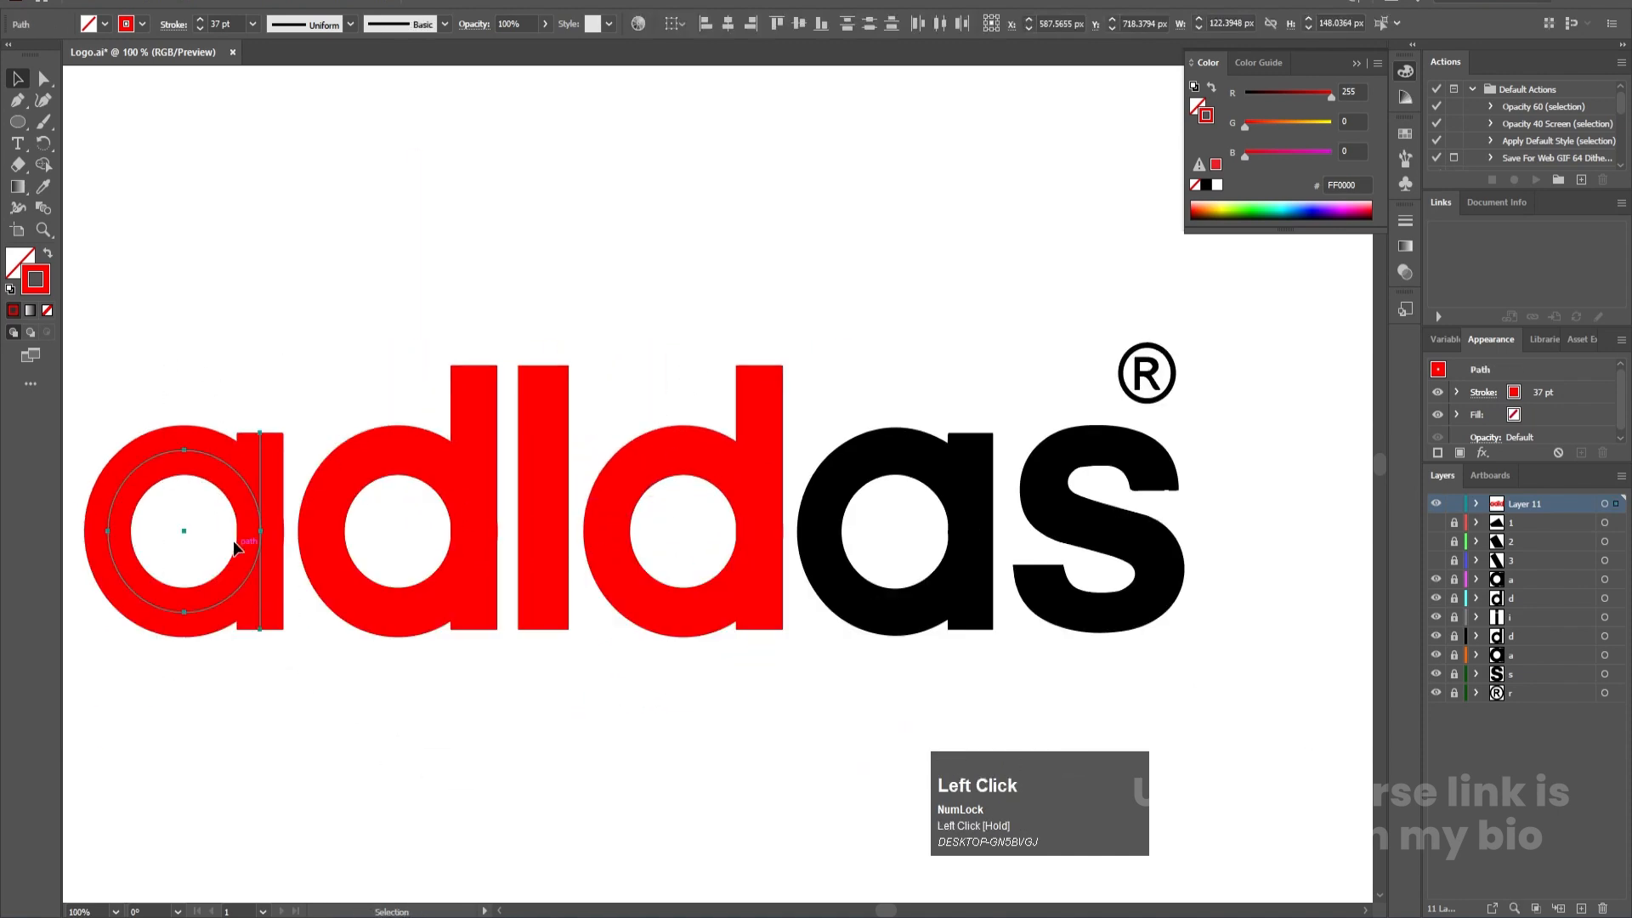
{"action": "left_click_drag", "start_coordinate": [238, 471], "coordinate": [956, 508]}
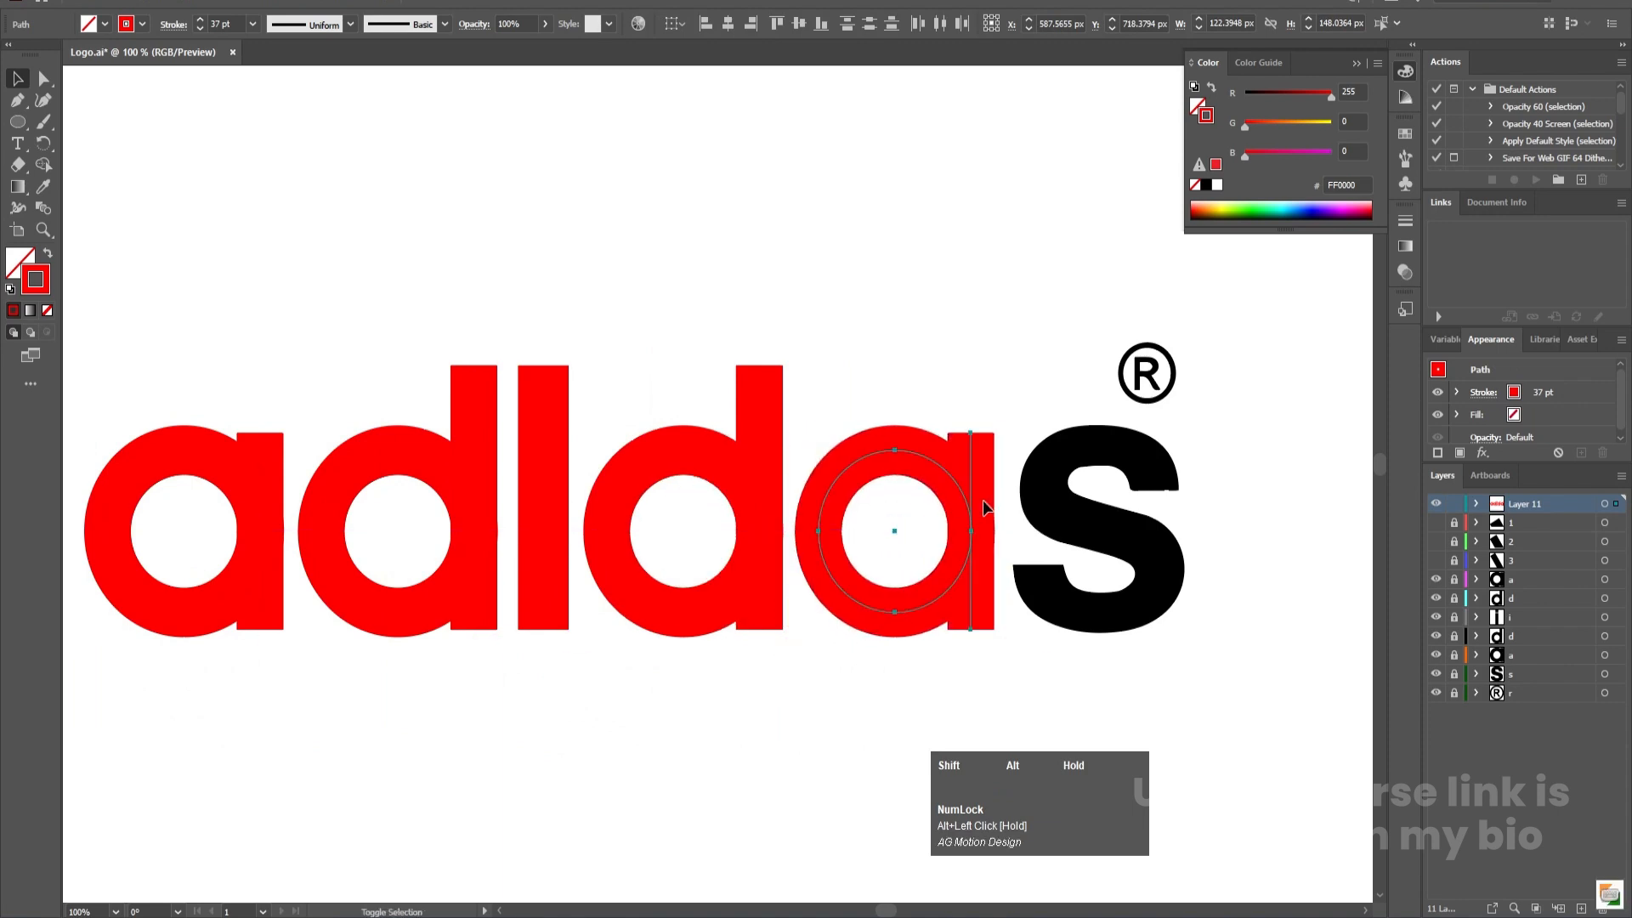
{"action": "left_click", "coordinate": [1221, 528]}
Step: Draw an angular Pen path with straight segments through the centre of the letter s, from its upper end to its lower end
{"action": "scroll", "coordinate": [1159, 441], "scroll_direction": "up", "scroll_amount": 3}
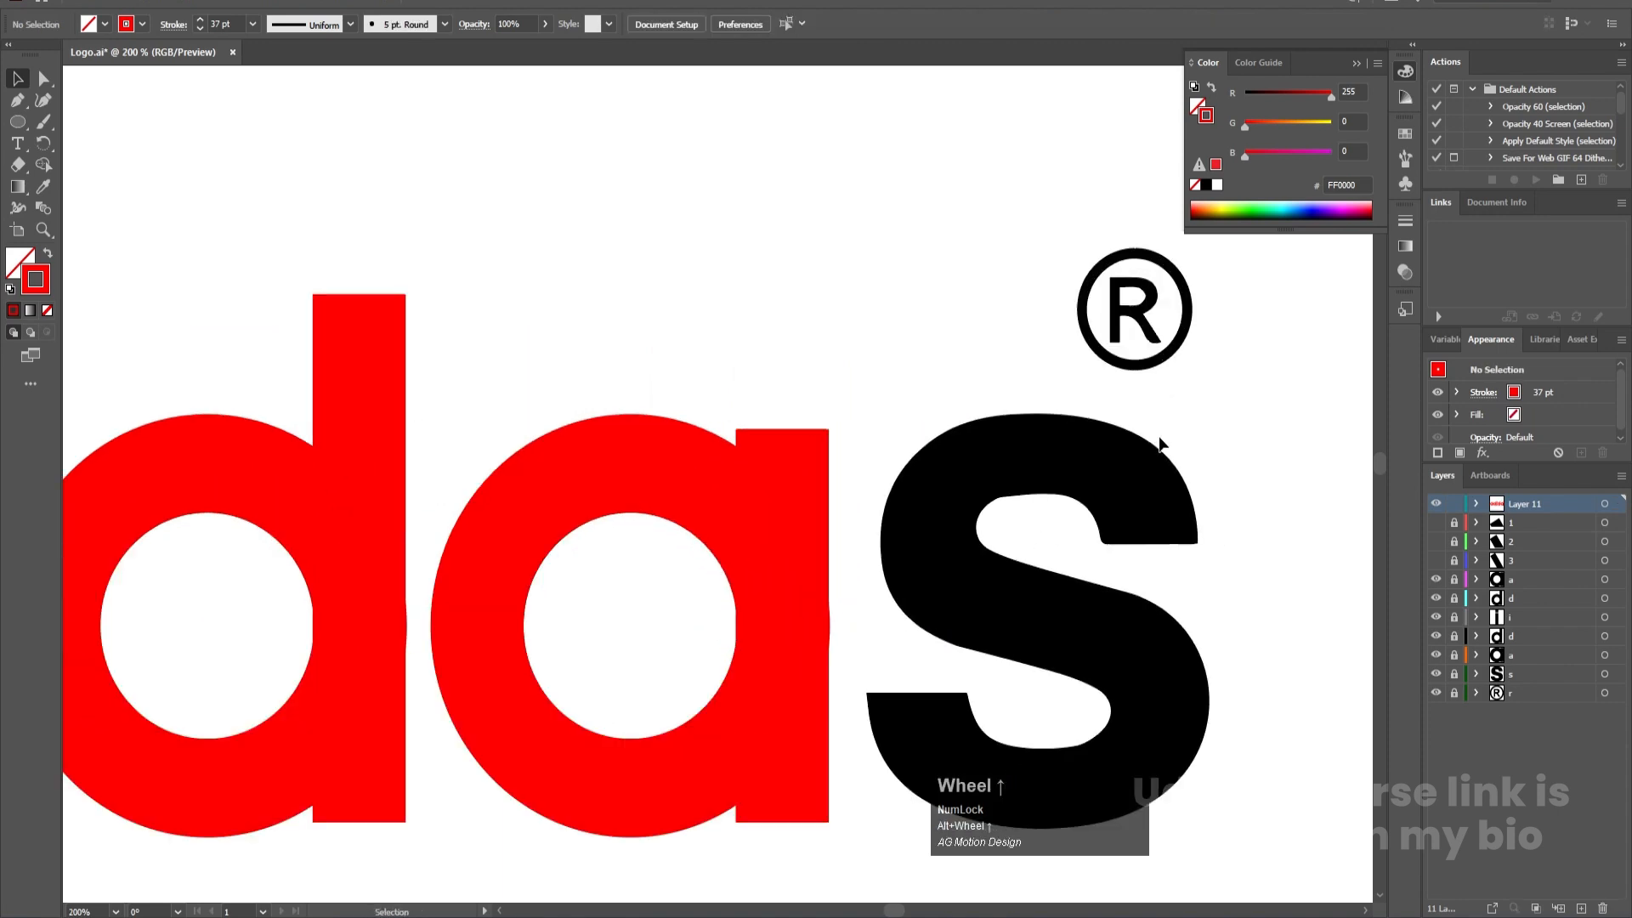
{"action": "left_click_drag", "start_coordinate": [1083, 572], "coordinate": [974, 520]}
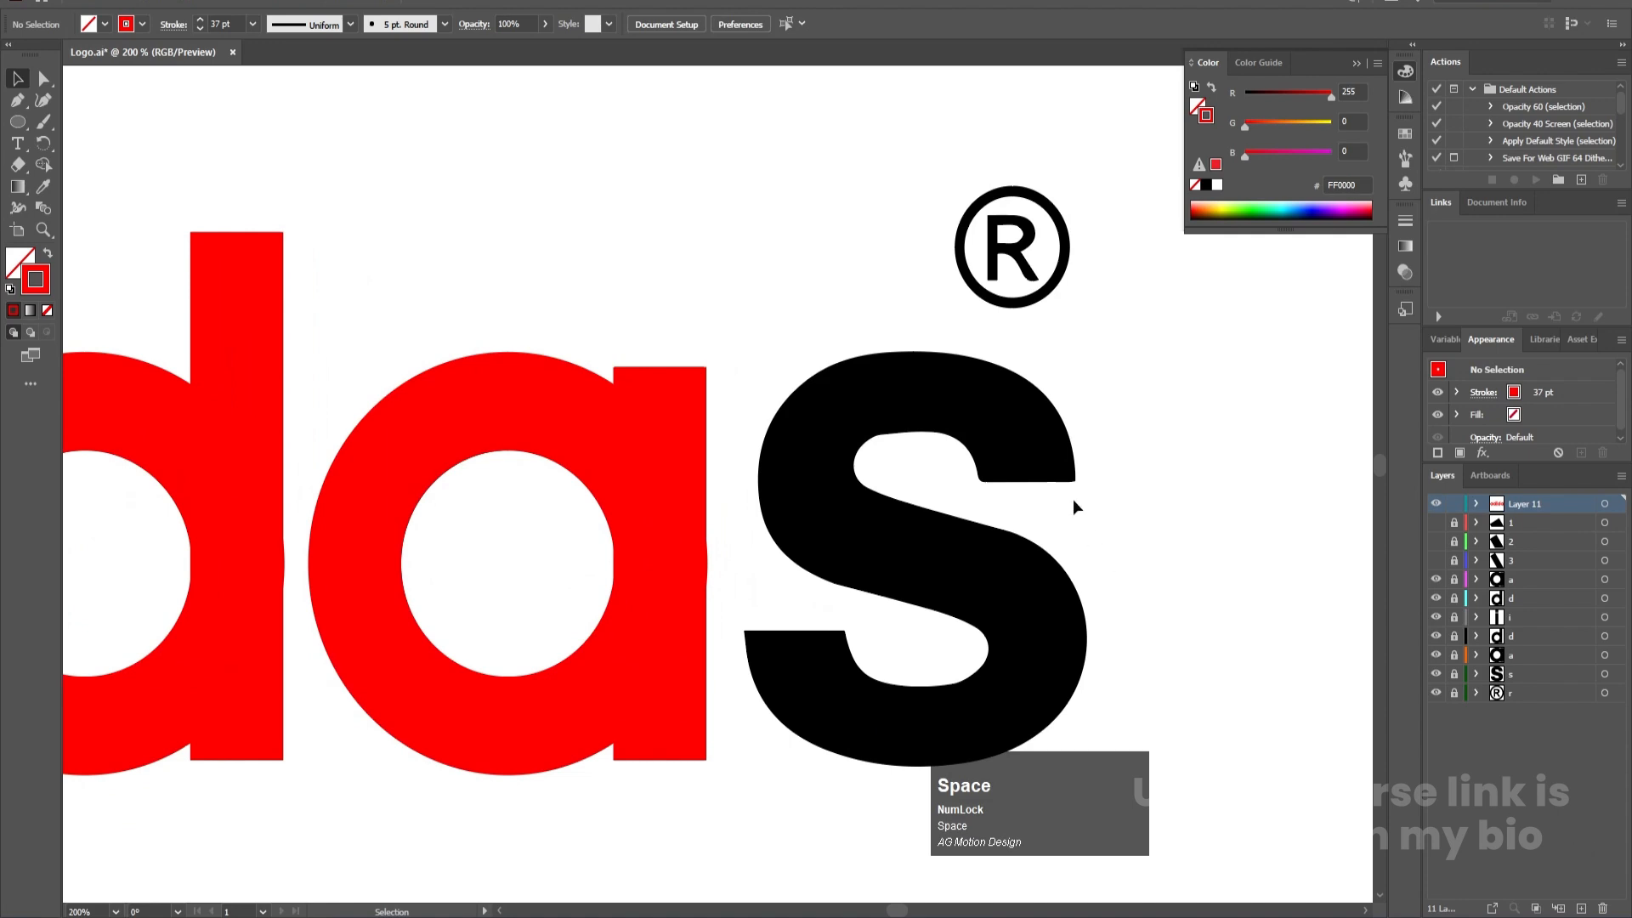
{"action": "key", "text": "p"}
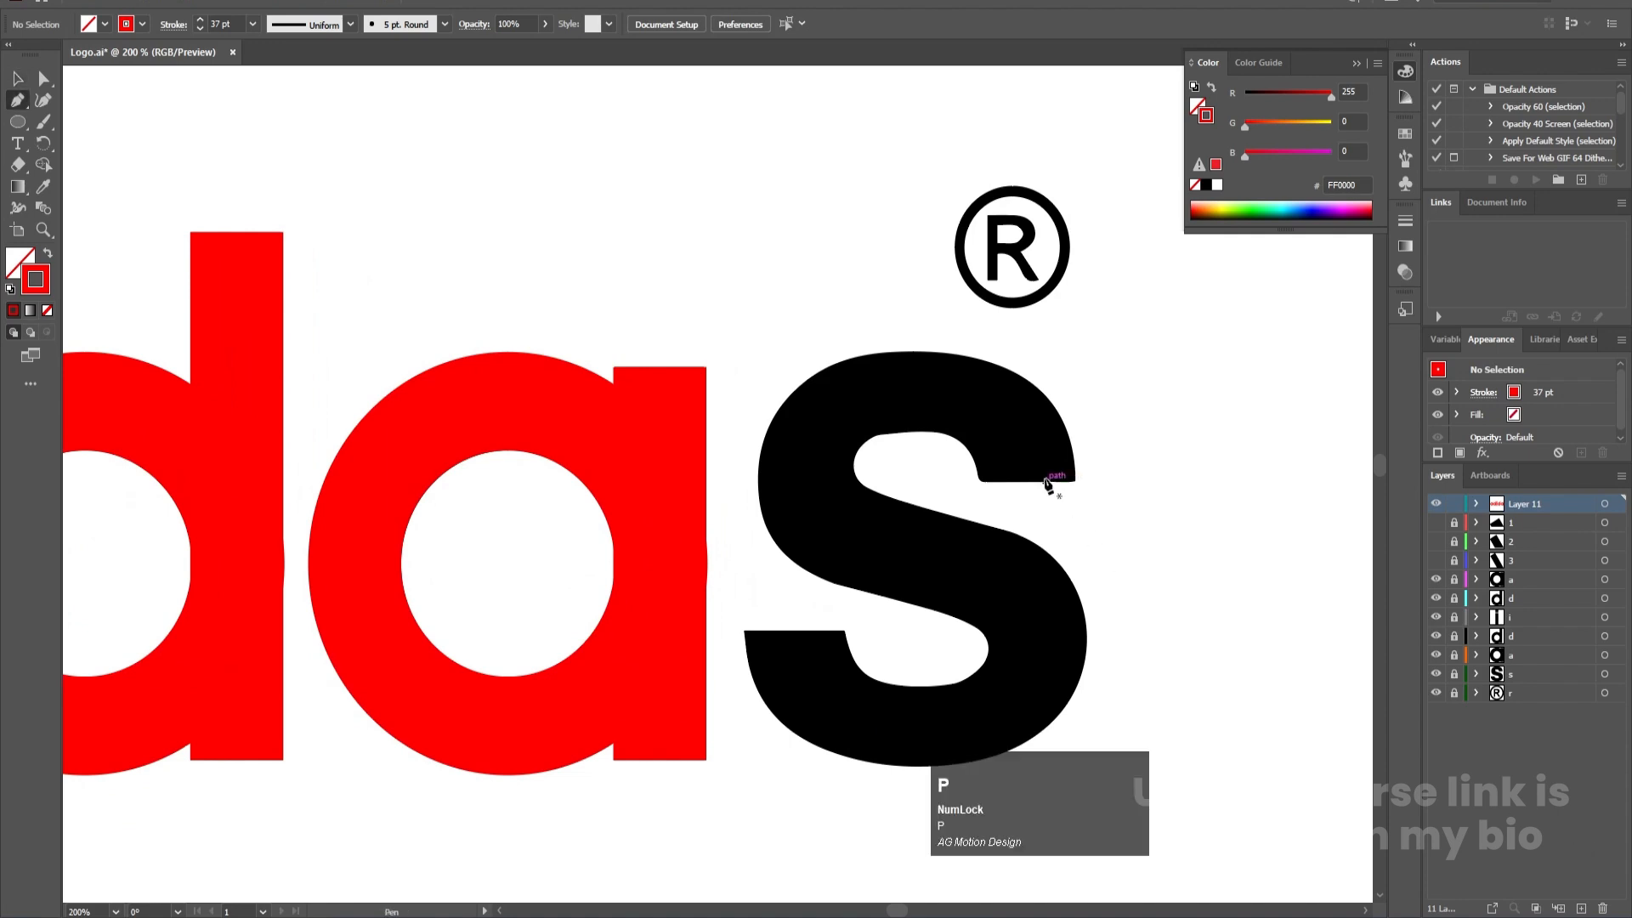
{"action": "left_click", "coordinate": [1027, 481]}
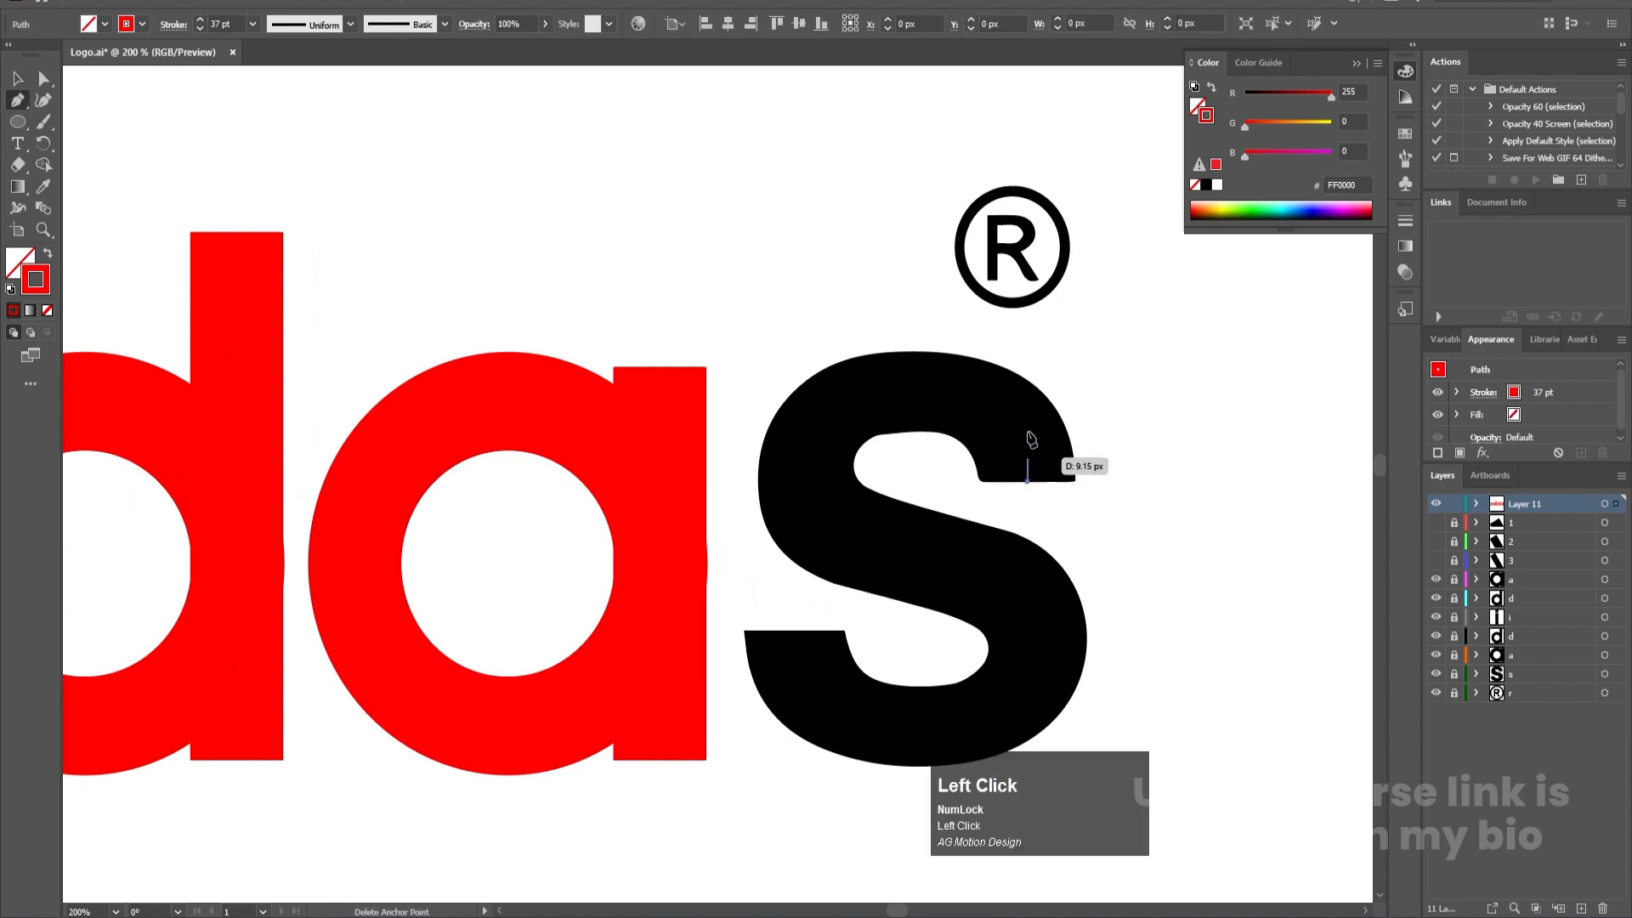
{"action": "left_click", "coordinate": [1027, 387], "text": "shift"}
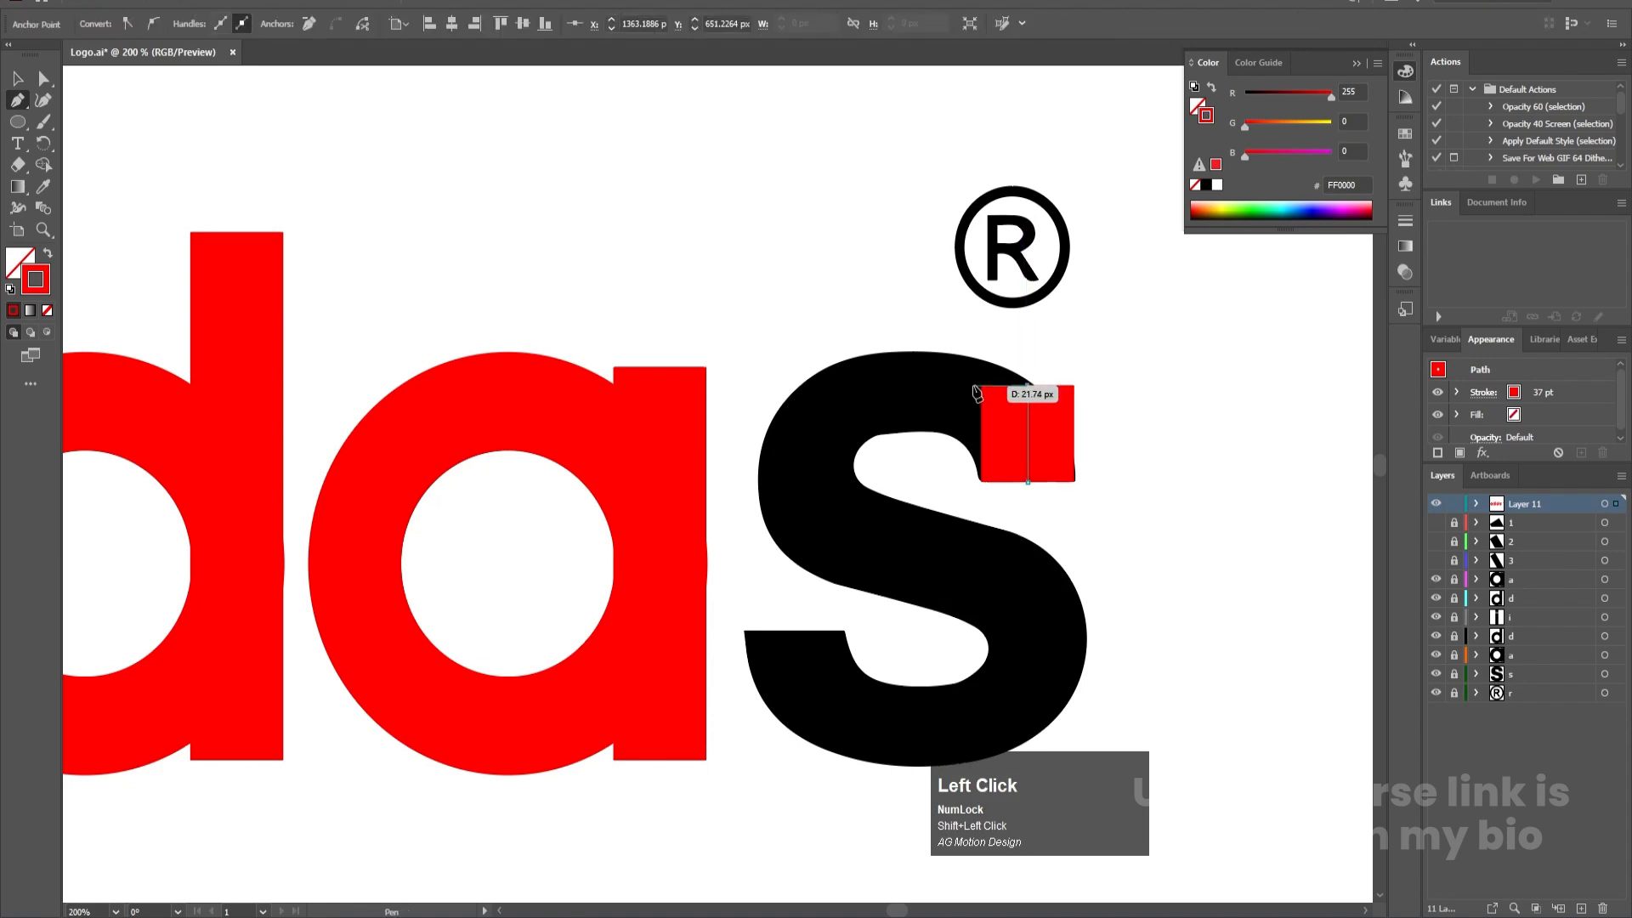
{"action": "left_click", "coordinate": [808, 386], "text": "shift"}
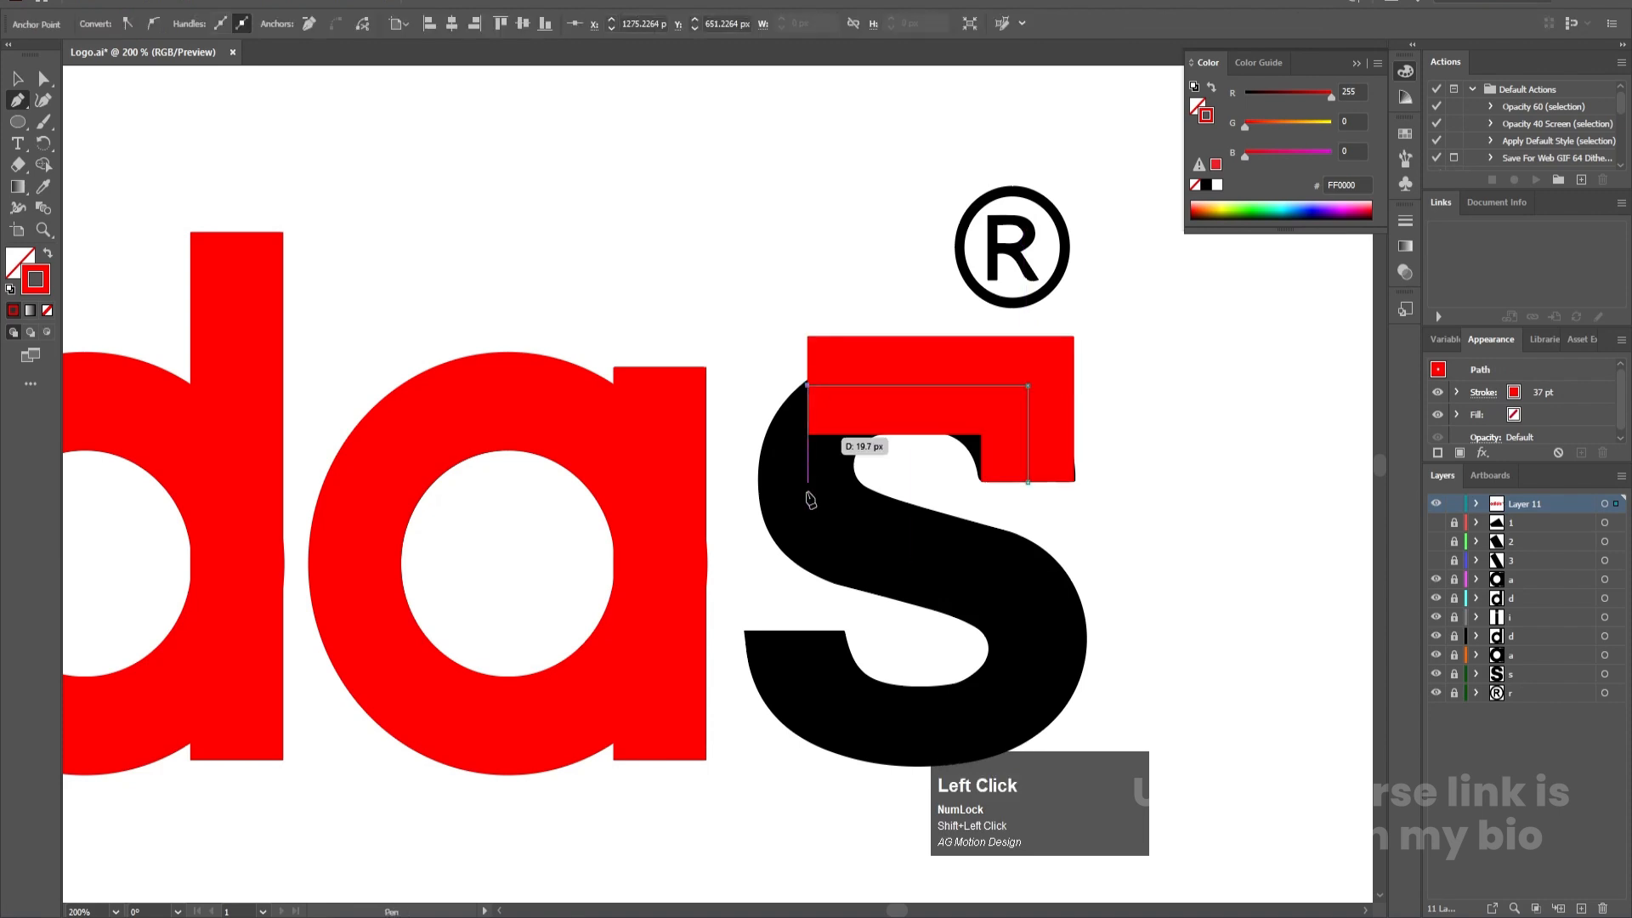
{"action": "left_click", "coordinate": [808, 561]}
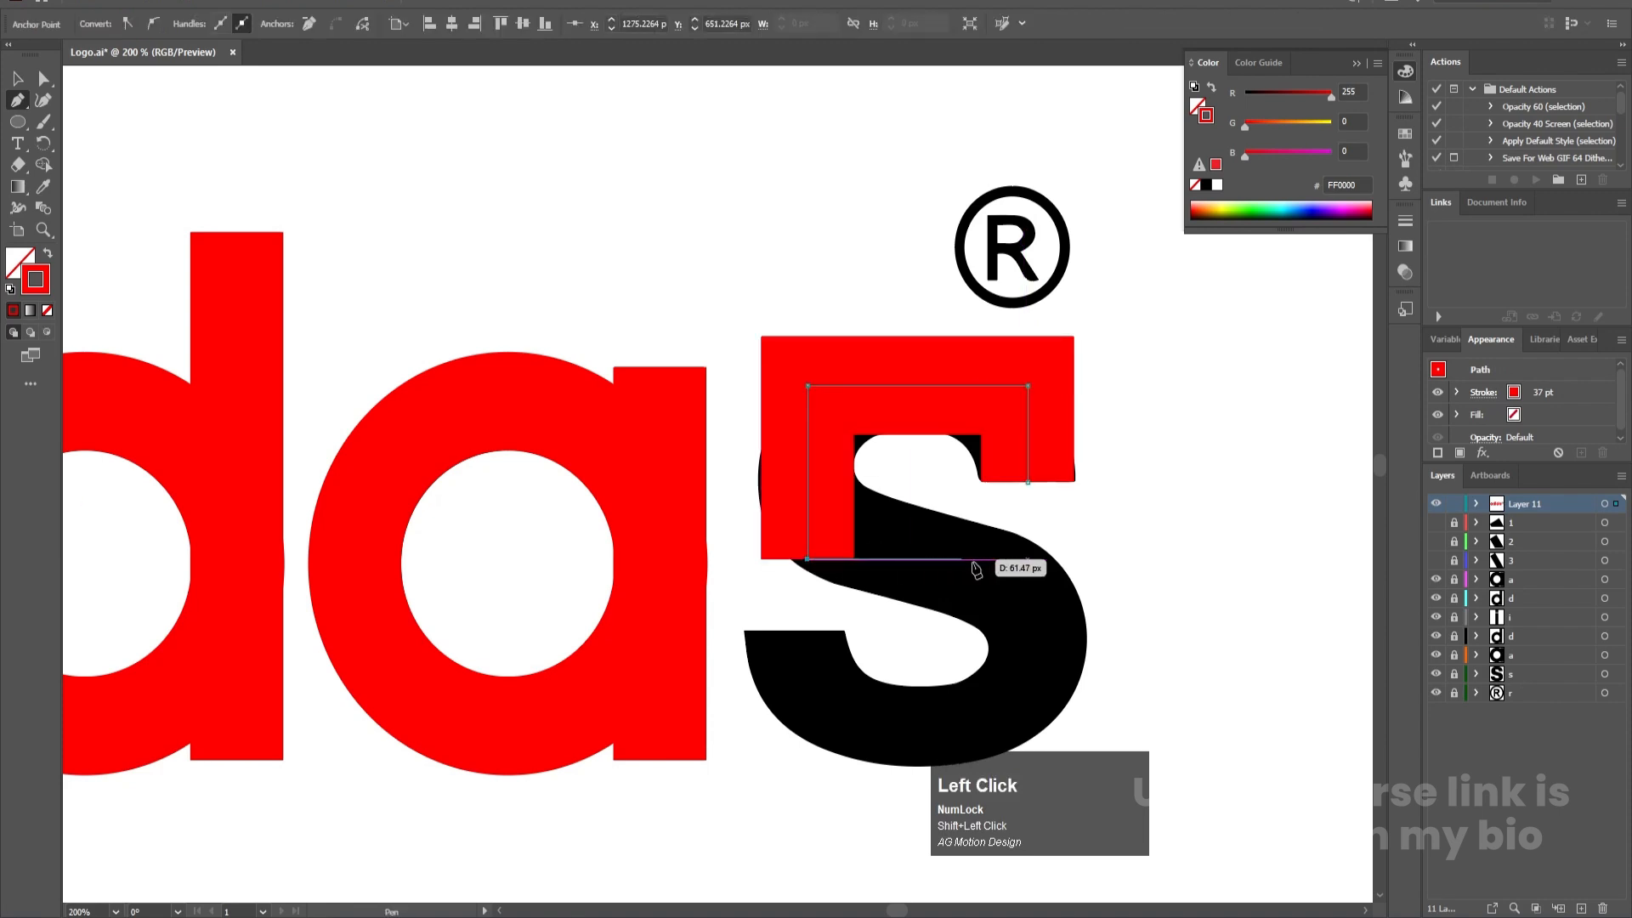
{"action": "left_click", "coordinate": [1029, 561]}
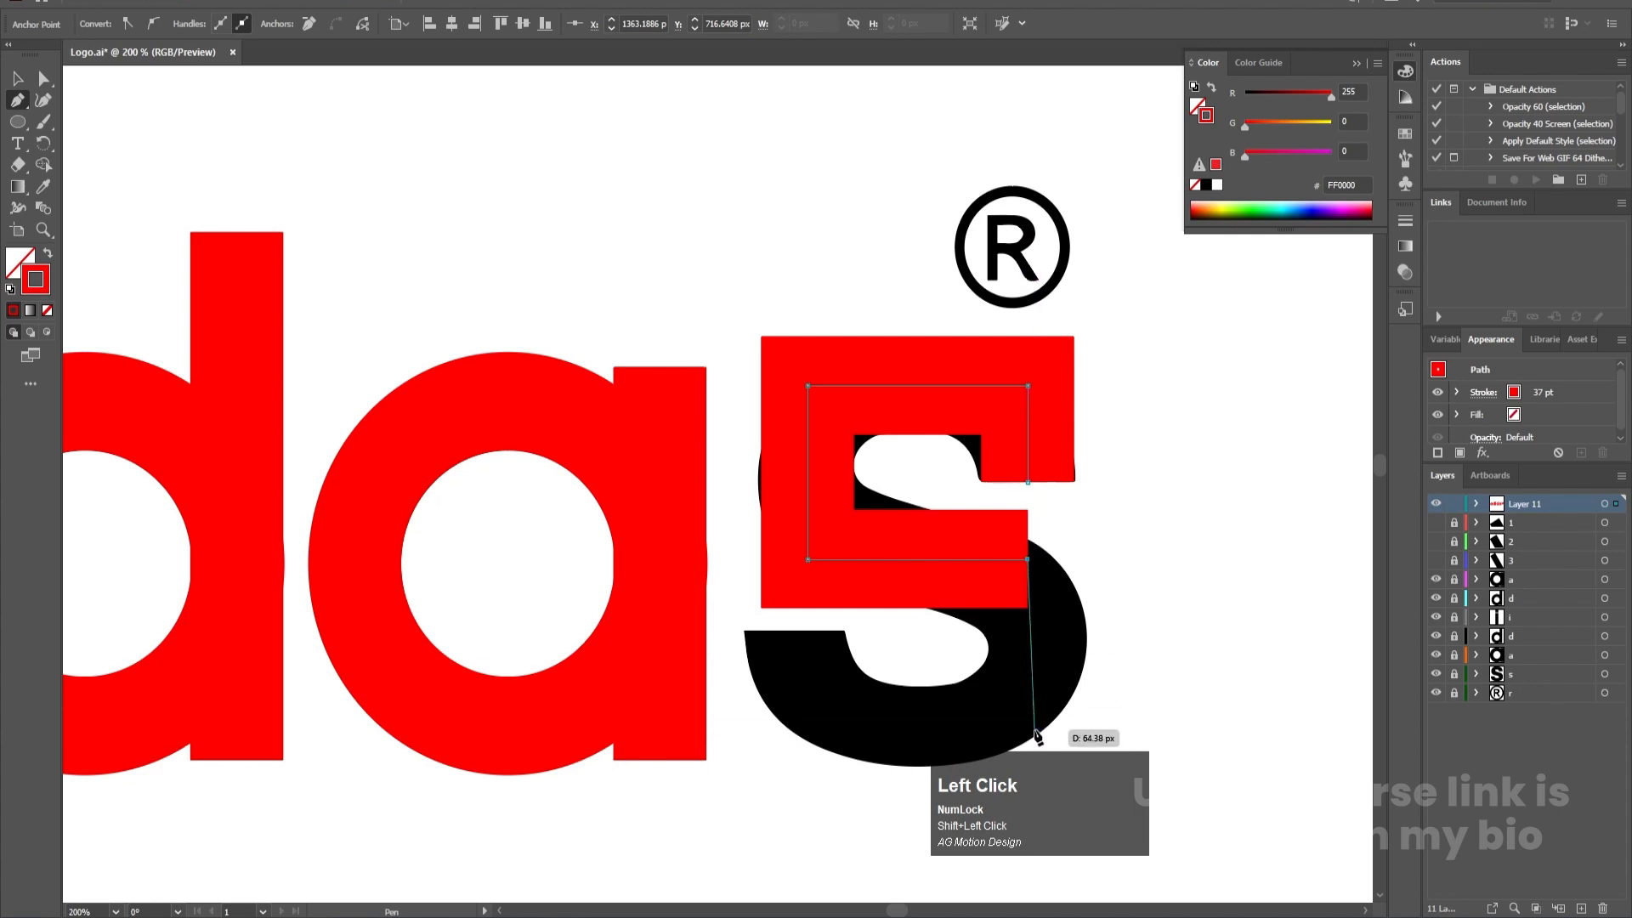
{"action": "left_click", "coordinate": [1029, 725]}
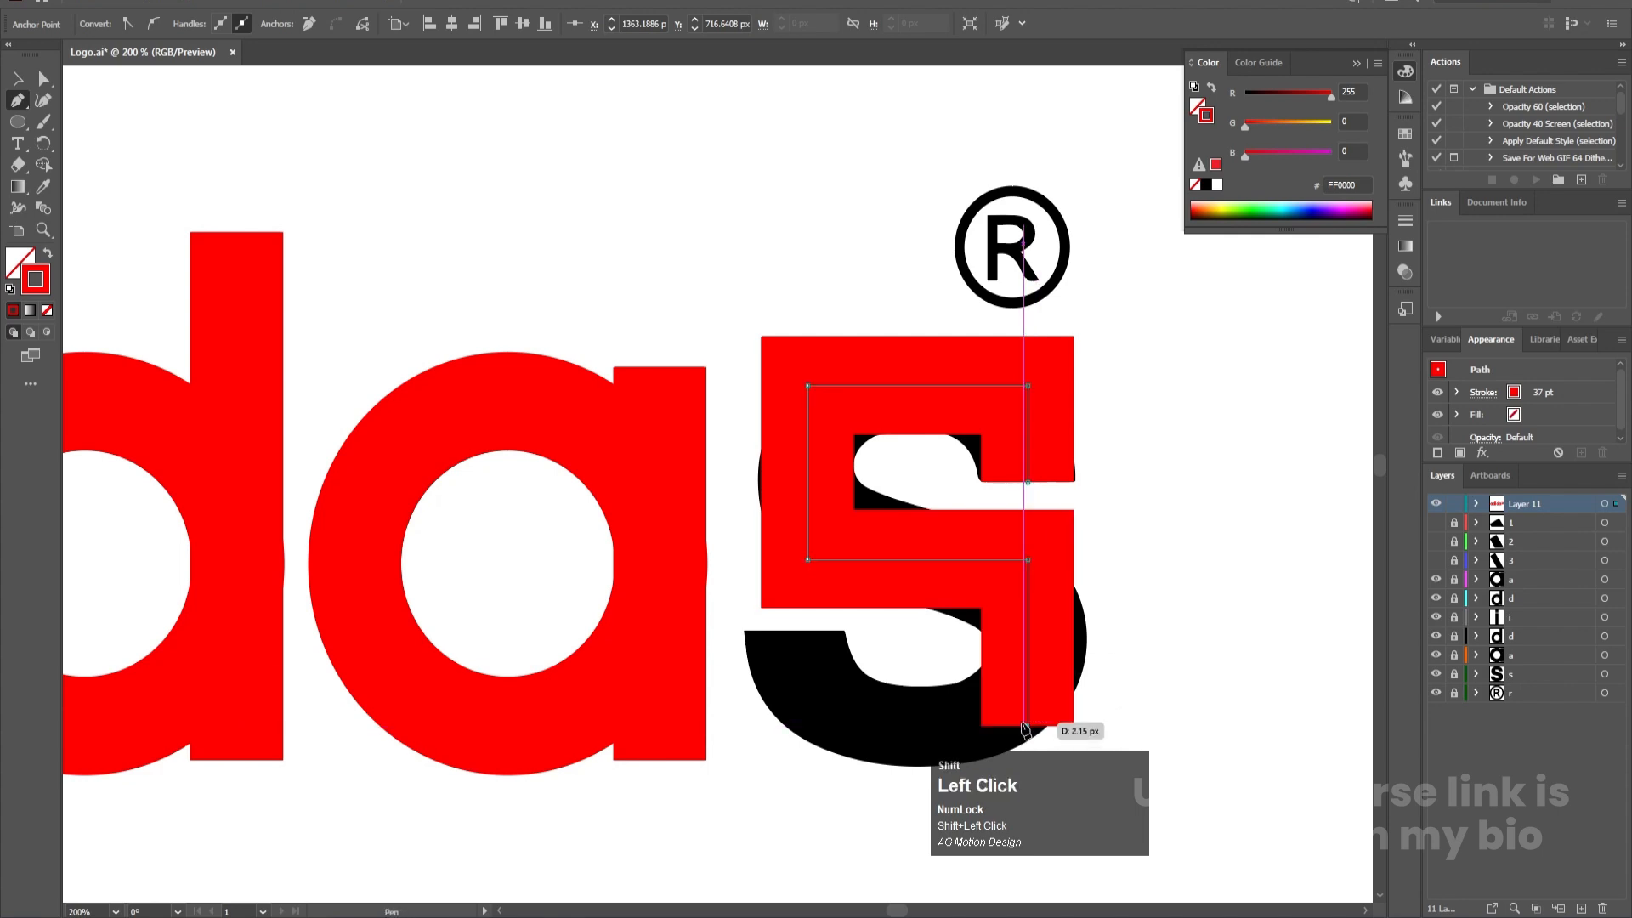
{"action": "left_click", "coordinate": [799, 725]}
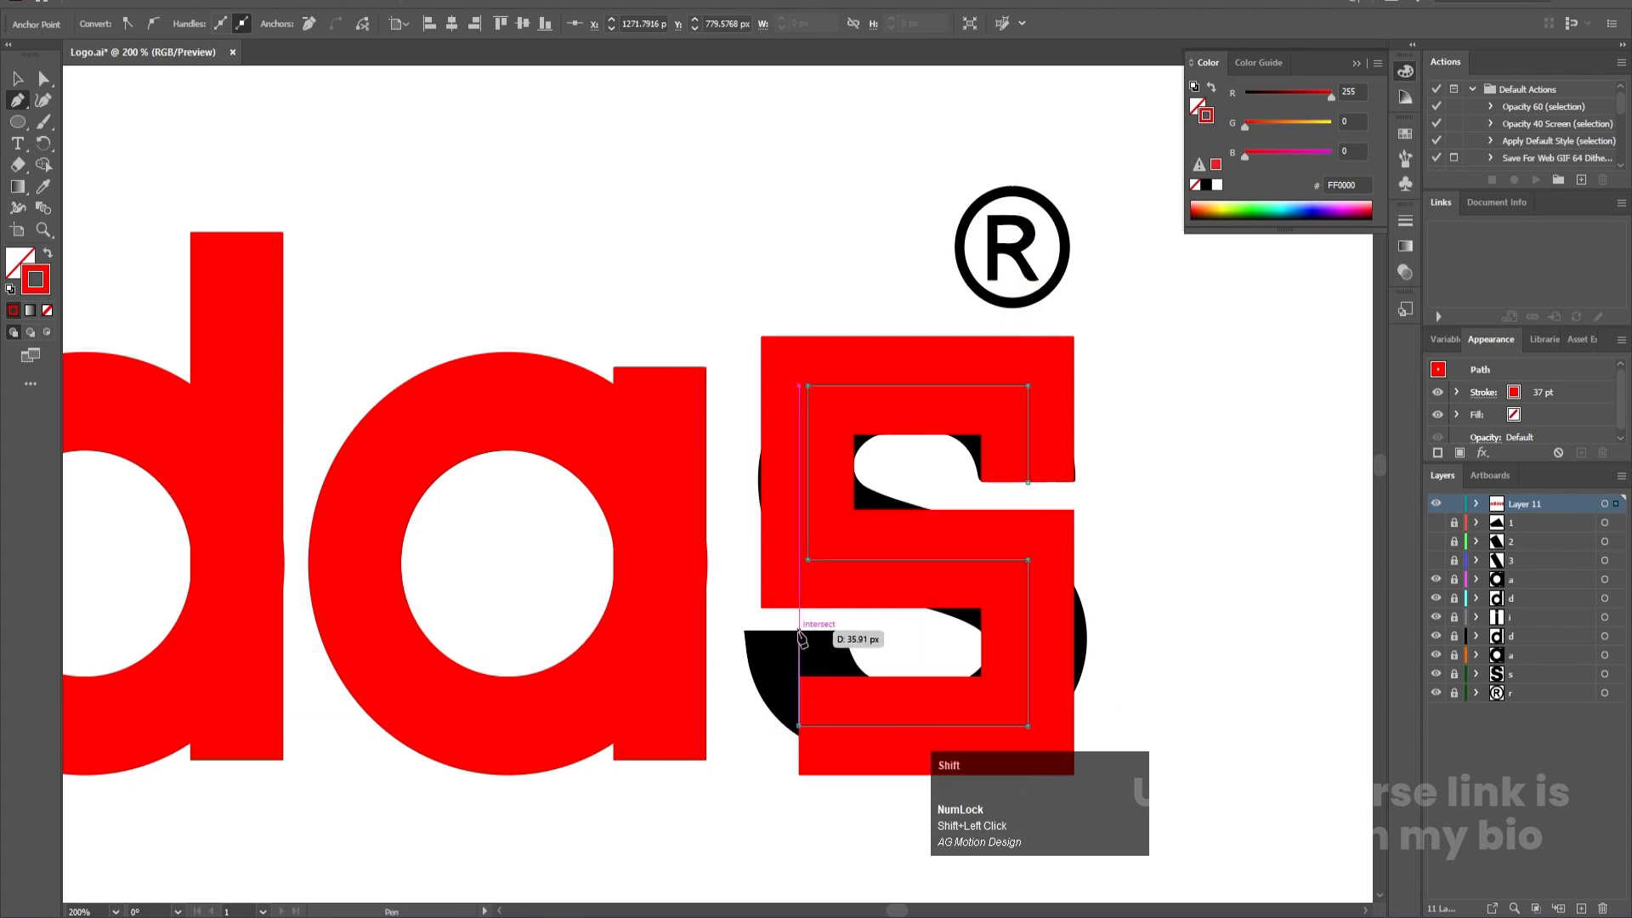
{"action": "left_click", "coordinate": [799, 630], "text": "shift"}
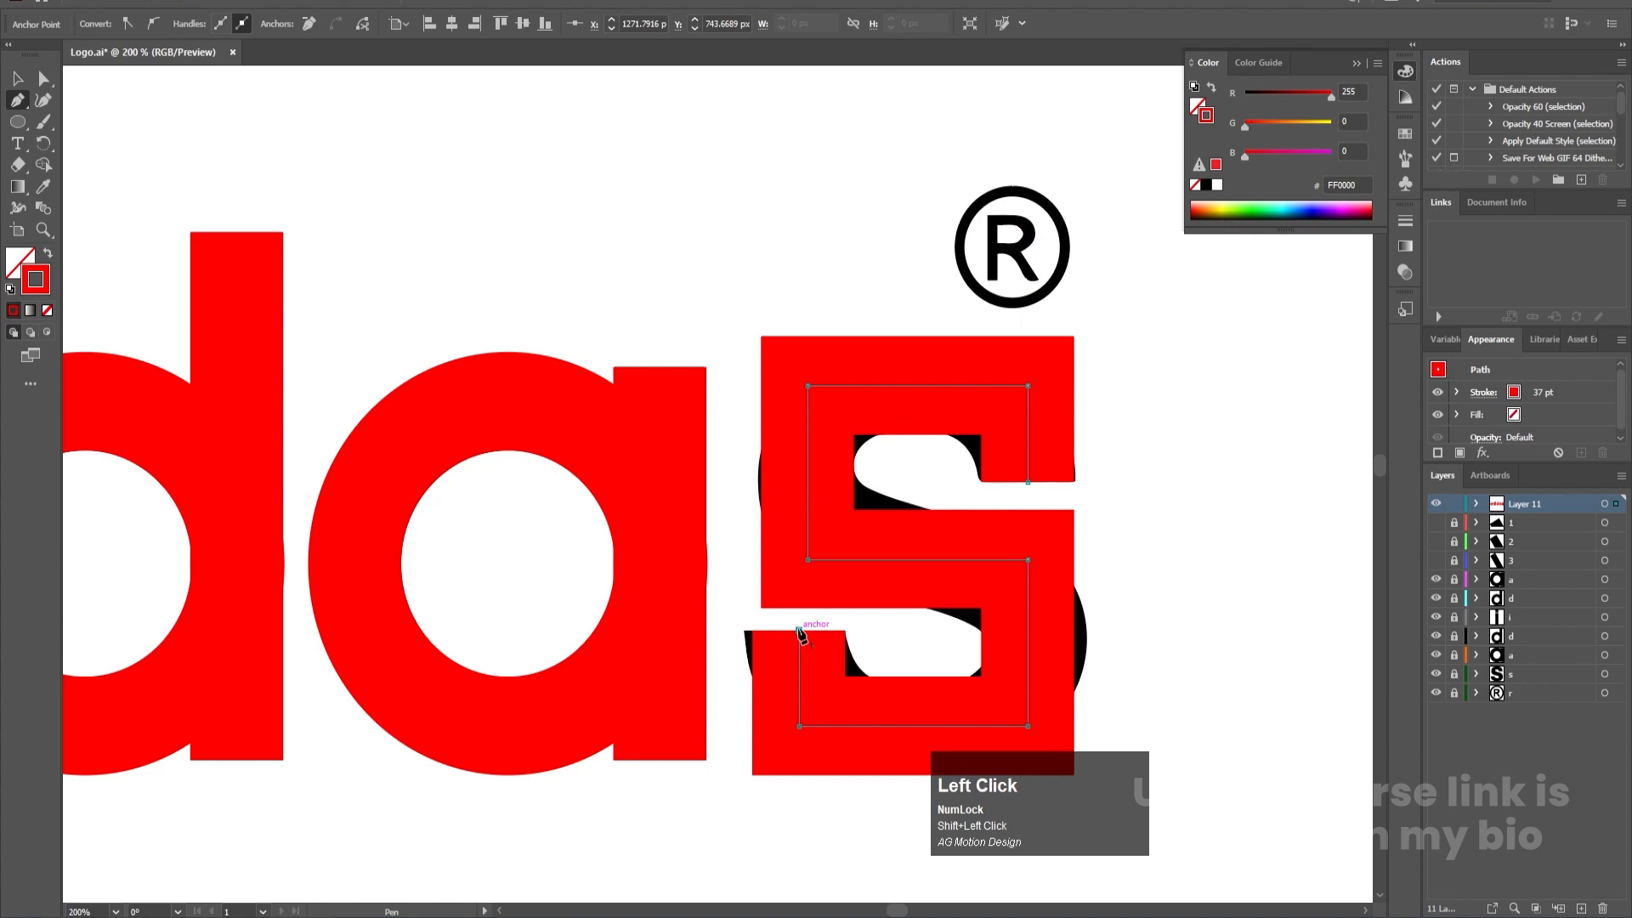
Step: Round the two upper corners and the two middle corners of the s path to follow the letter's curves
{"action": "key", "text": "a"}
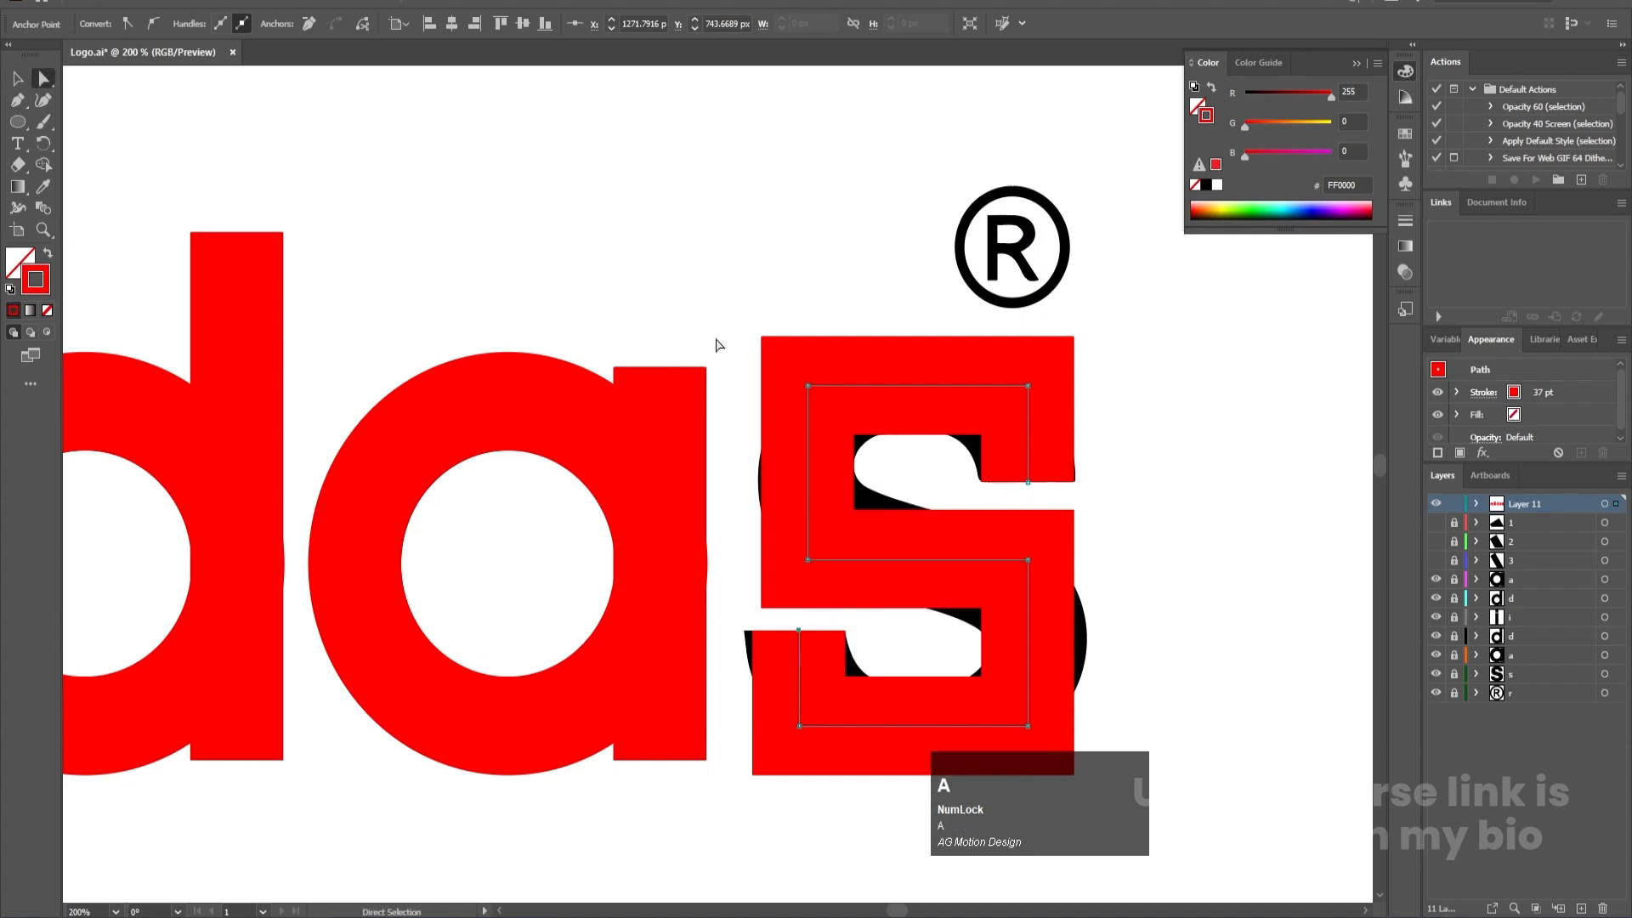
{"action": "left_click_drag", "start_coordinate": [716, 339], "coordinate": [861, 431]}
{"action": "left_click_drag", "start_coordinate": [1073, 415], "coordinate": [916, 455]}
{"action": "left_click_drag", "start_coordinate": [777, 532], "coordinate": [1104, 606]}
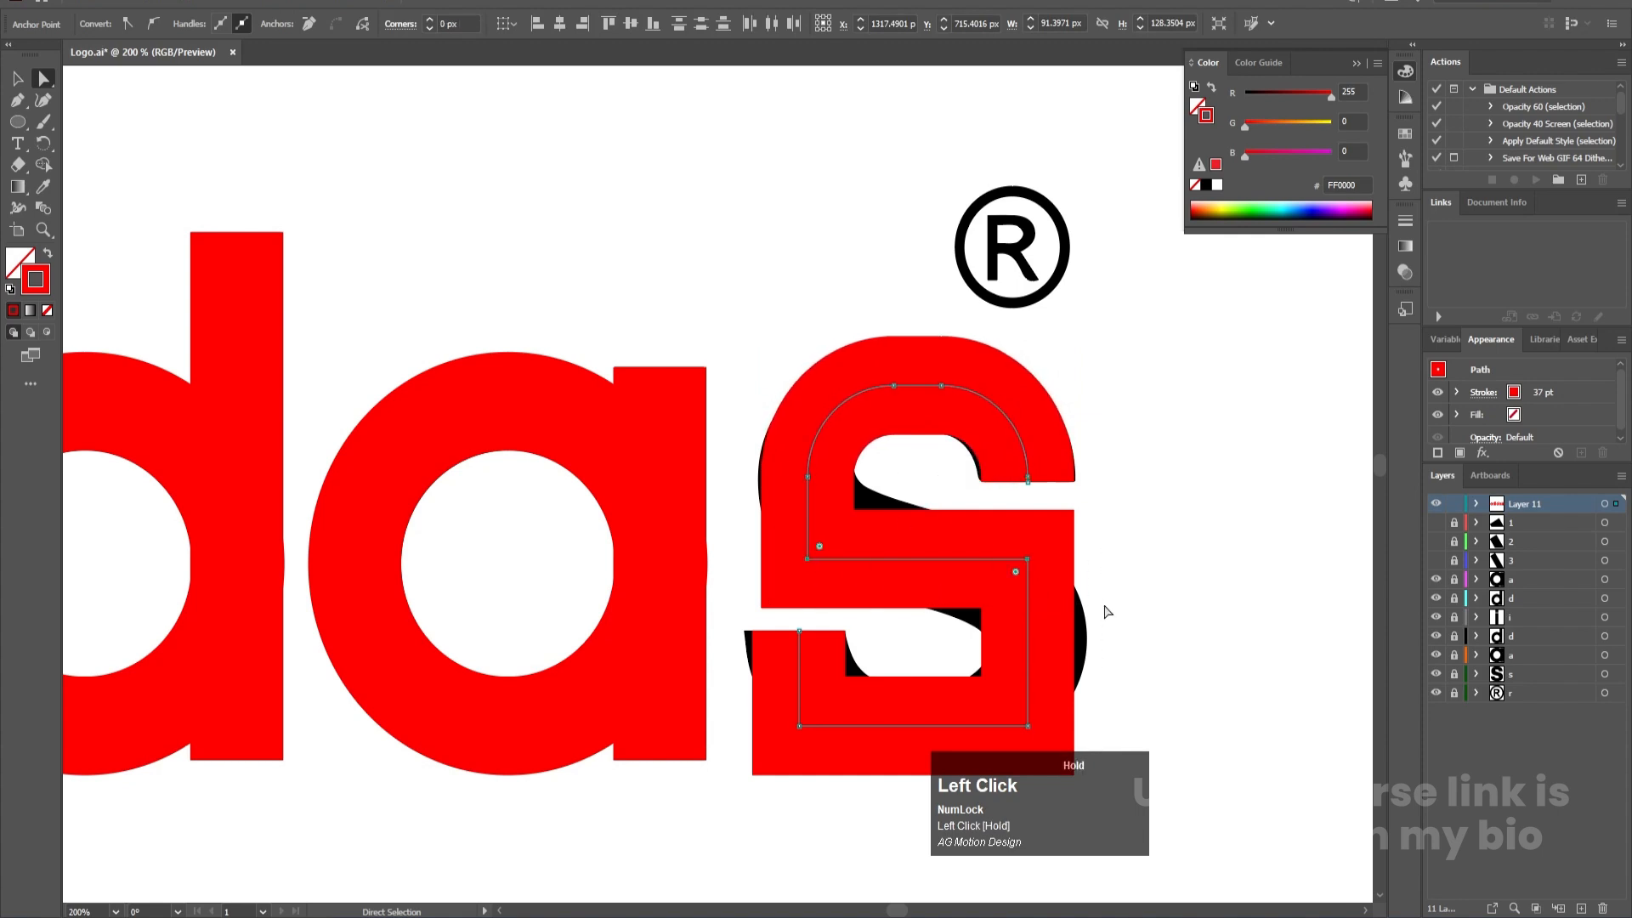
{"action": "left_click_drag", "start_coordinate": [820, 546], "coordinate": [929, 500]}
Step: Round the two bottom corners of the s path with a radius of about 32 px
{"action": "left_click_drag", "start_coordinate": [743, 701], "coordinate": [1038, 787]}
{"action": "left_click", "coordinate": [799, 710]}
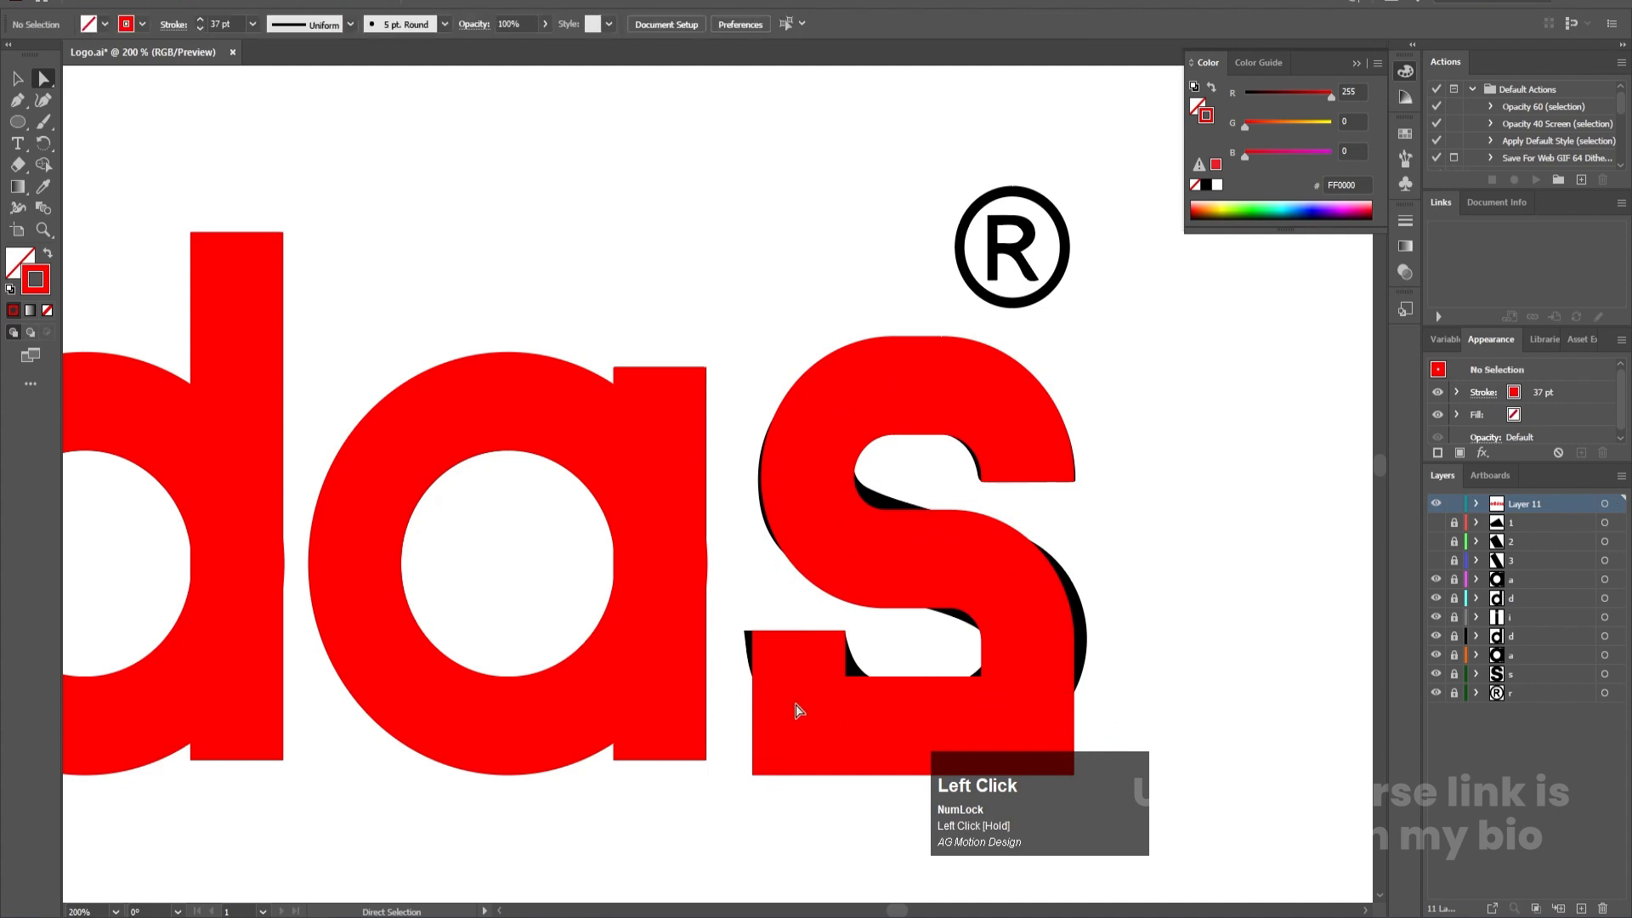
{"action": "left_click", "coordinate": [871, 724]}
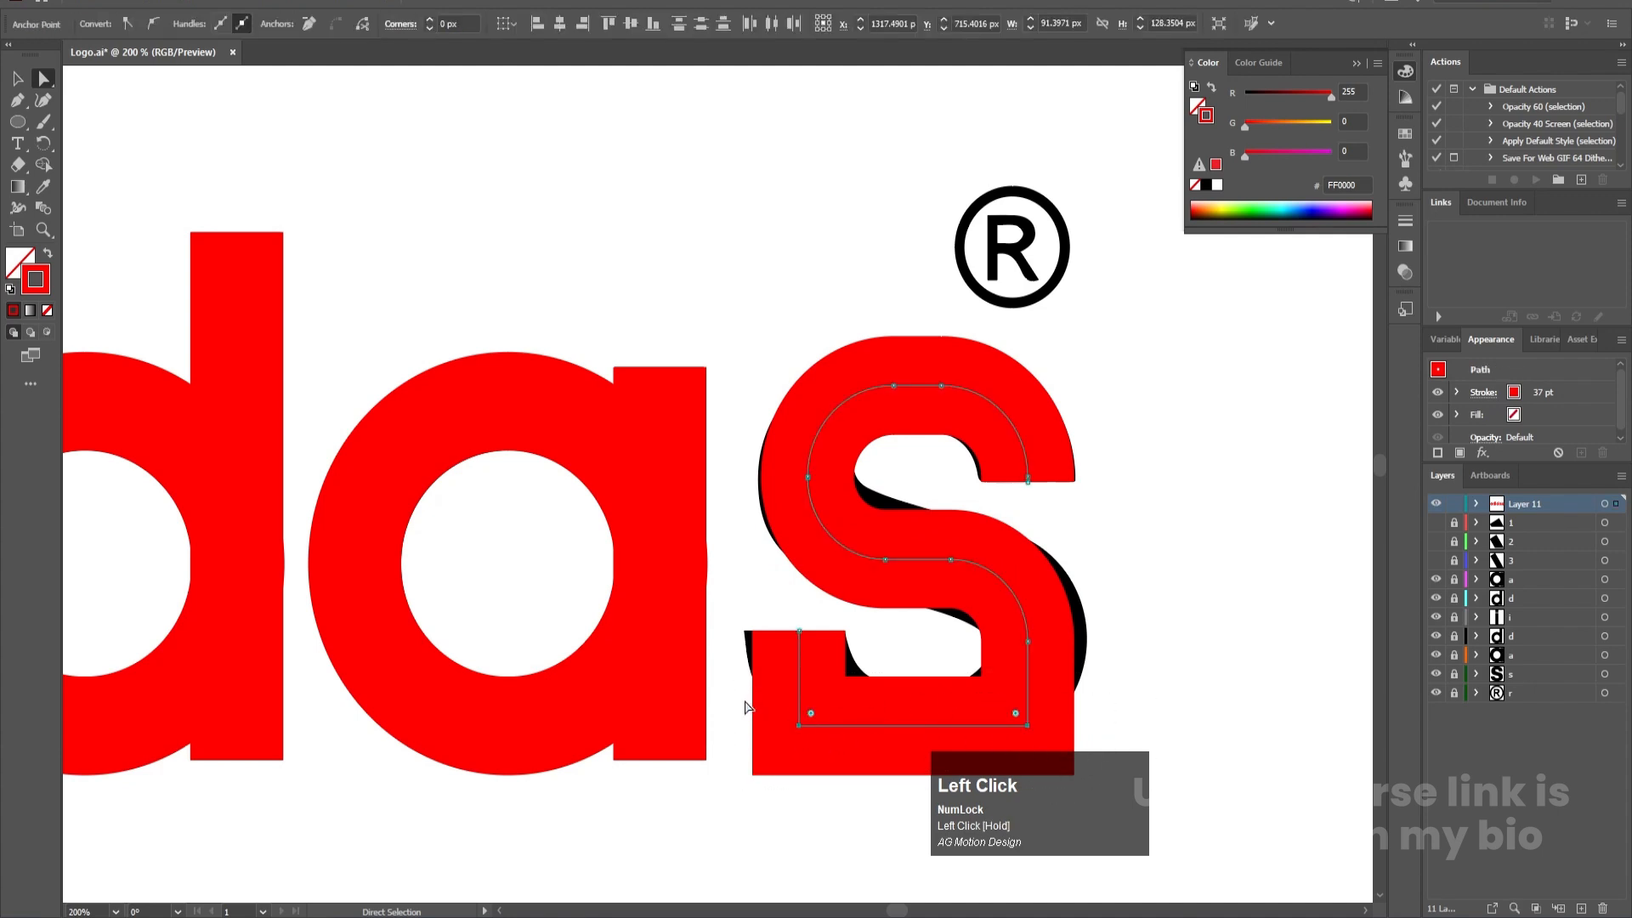
{"action": "left_click_drag", "start_coordinate": [746, 708], "coordinate": [1245, 788]}
{"action": "left_click_drag", "start_coordinate": [1016, 713], "coordinate": [927, 661]}
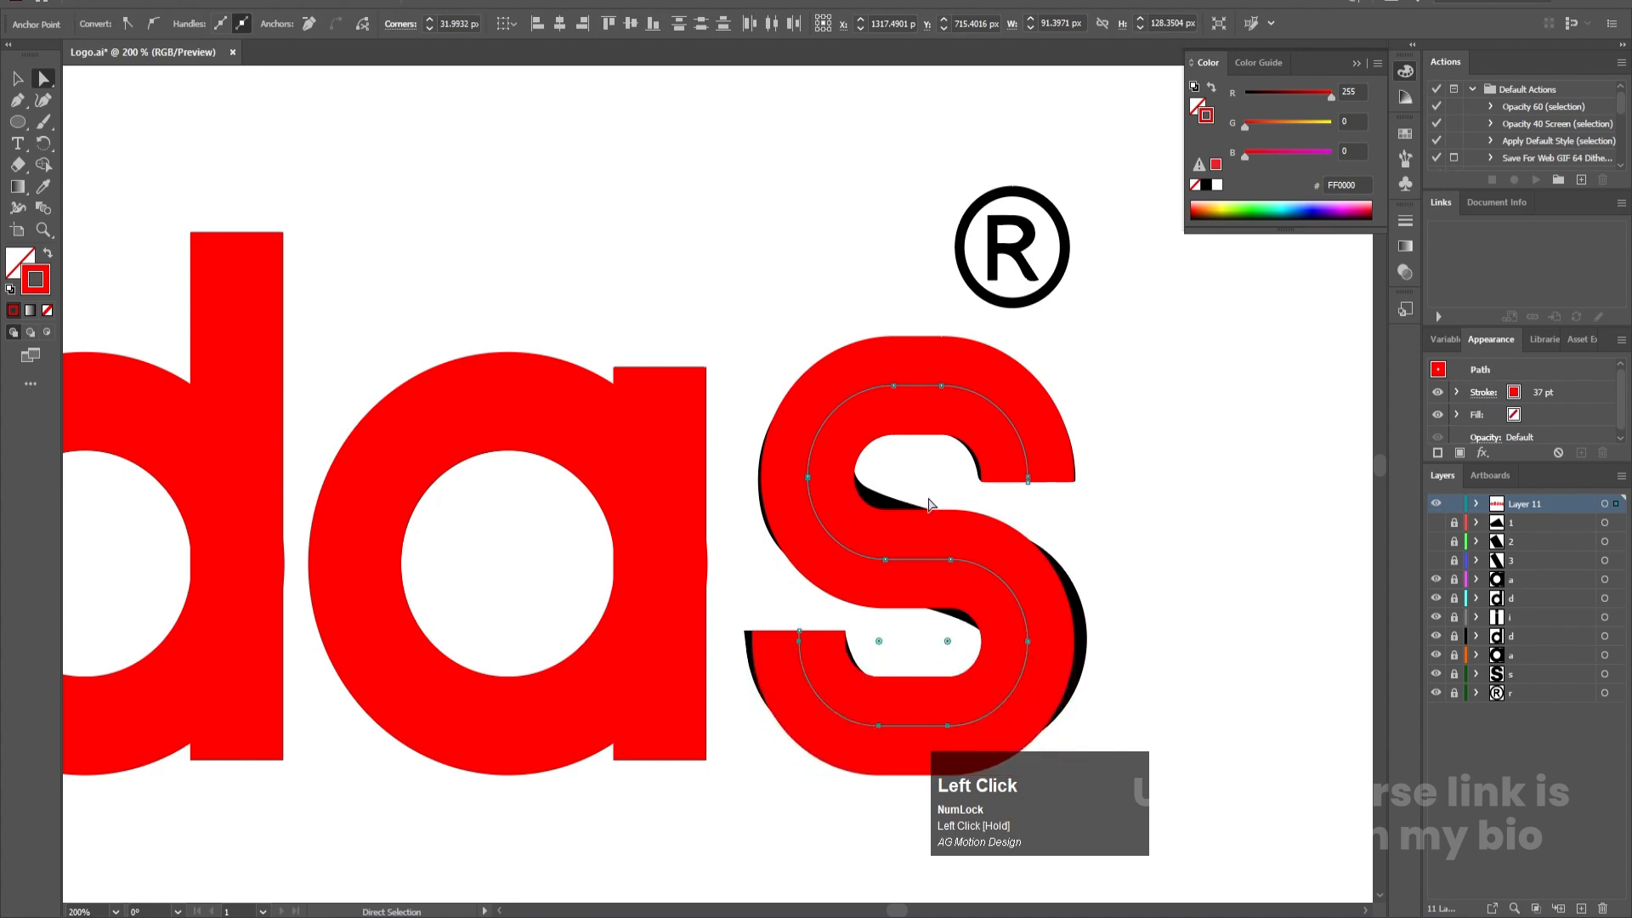
Step: Nudge the s path's lower-right curve about 4 px to the right to match the letter's edge
{"action": "left_click_drag", "start_coordinate": [1057, 775], "coordinate": [1056, 775]}
{"action": "key", "text": "Right"}
{"action": "key", "text": "Right"}
{"action": "key", "text": "Right"}
{"action": "key", "text": "Right"}
{"action": "key", "text": "Right"}
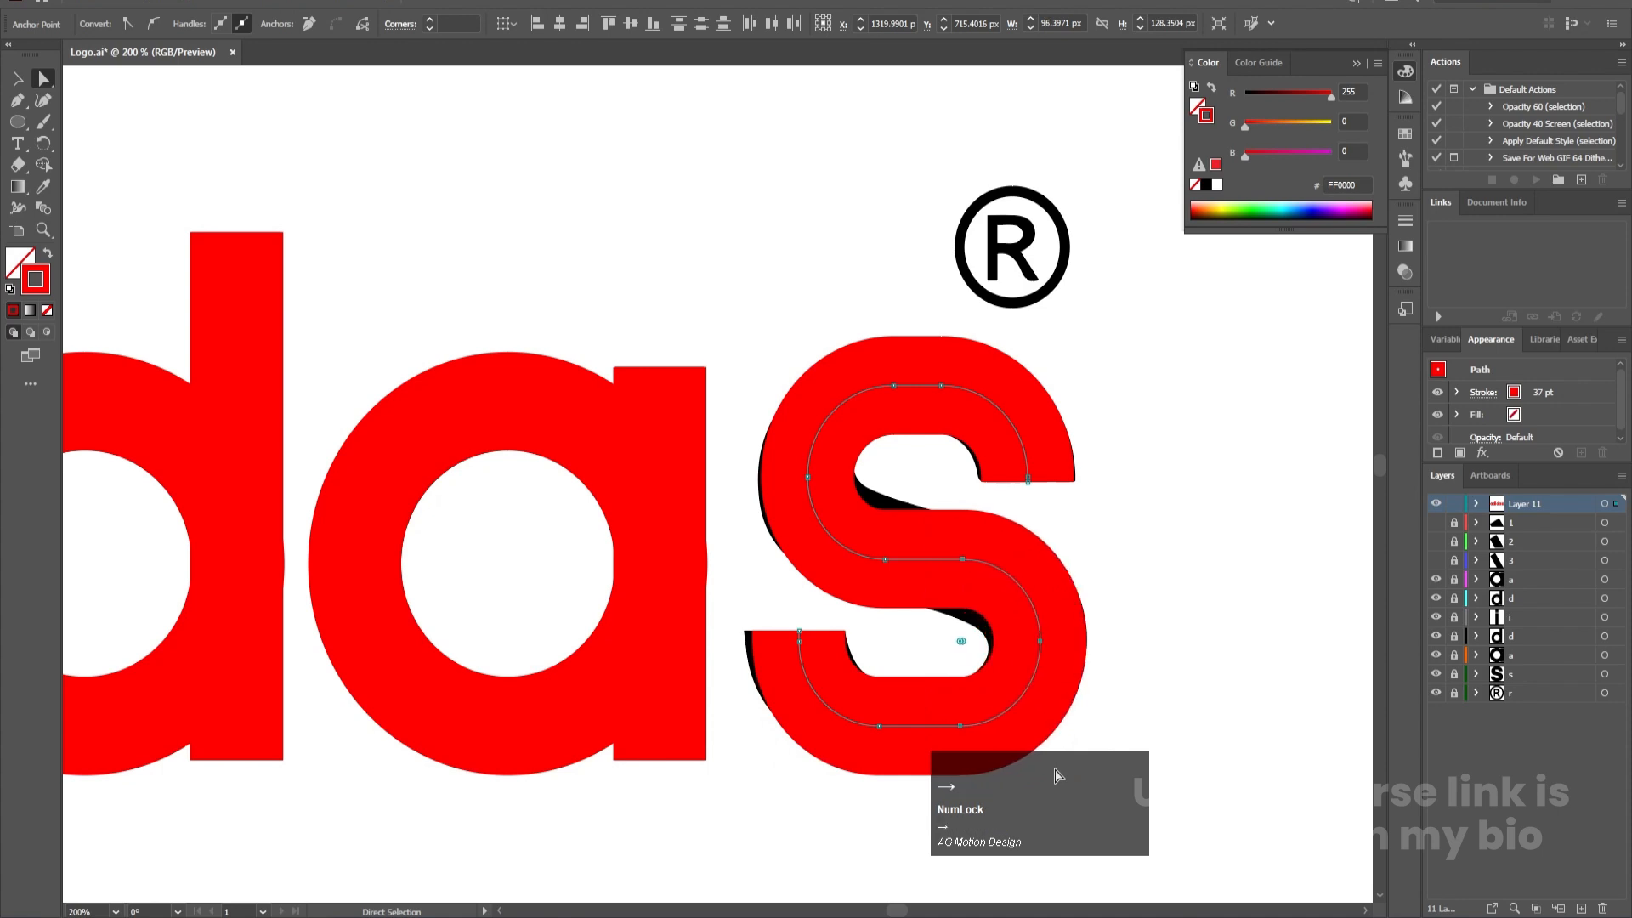
{"action": "key", "text": "Left"}
Step: Nudge the s path's middle segment slightly downward to align it with the letter's diagonal
{"action": "left_click", "coordinate": [995, 582]}
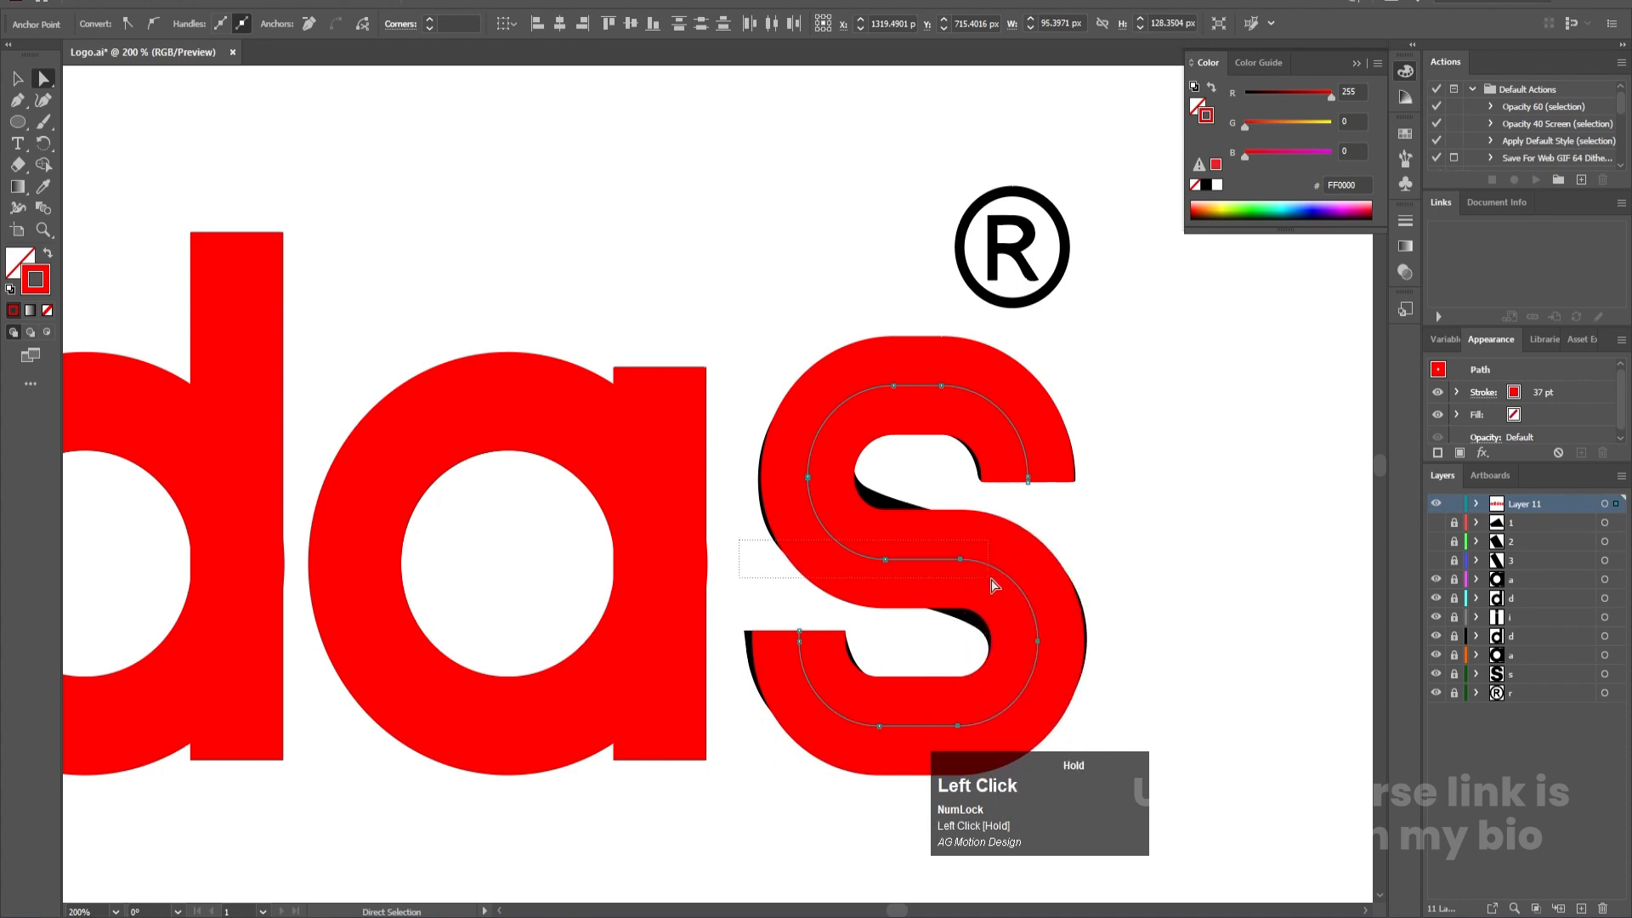
{"action": "key", "text": "Down"}
{"action": "key", "text": "Down"}
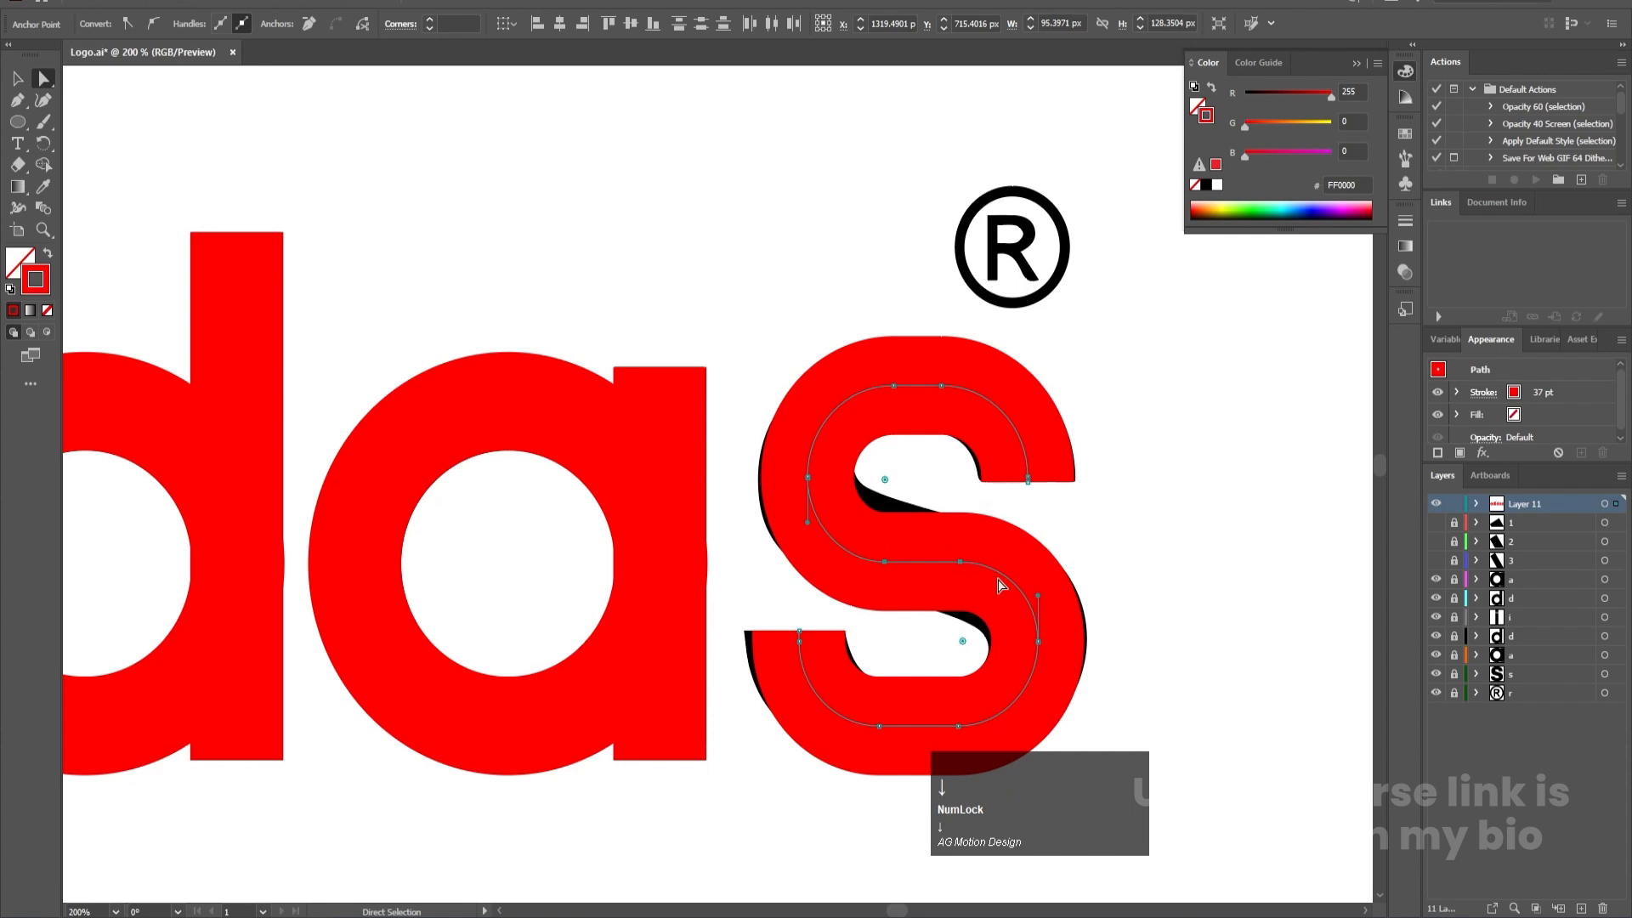
Step: Nudge the s path's upper-left curve slightly to the left and its middle segment slightly upward
{"action": "left_click_drag", "start_coordinate": [721, 336], "coordinate": [904, 612]}
{"action": "key", "text": "Left"}
{"action": "key", "text": "Left"}
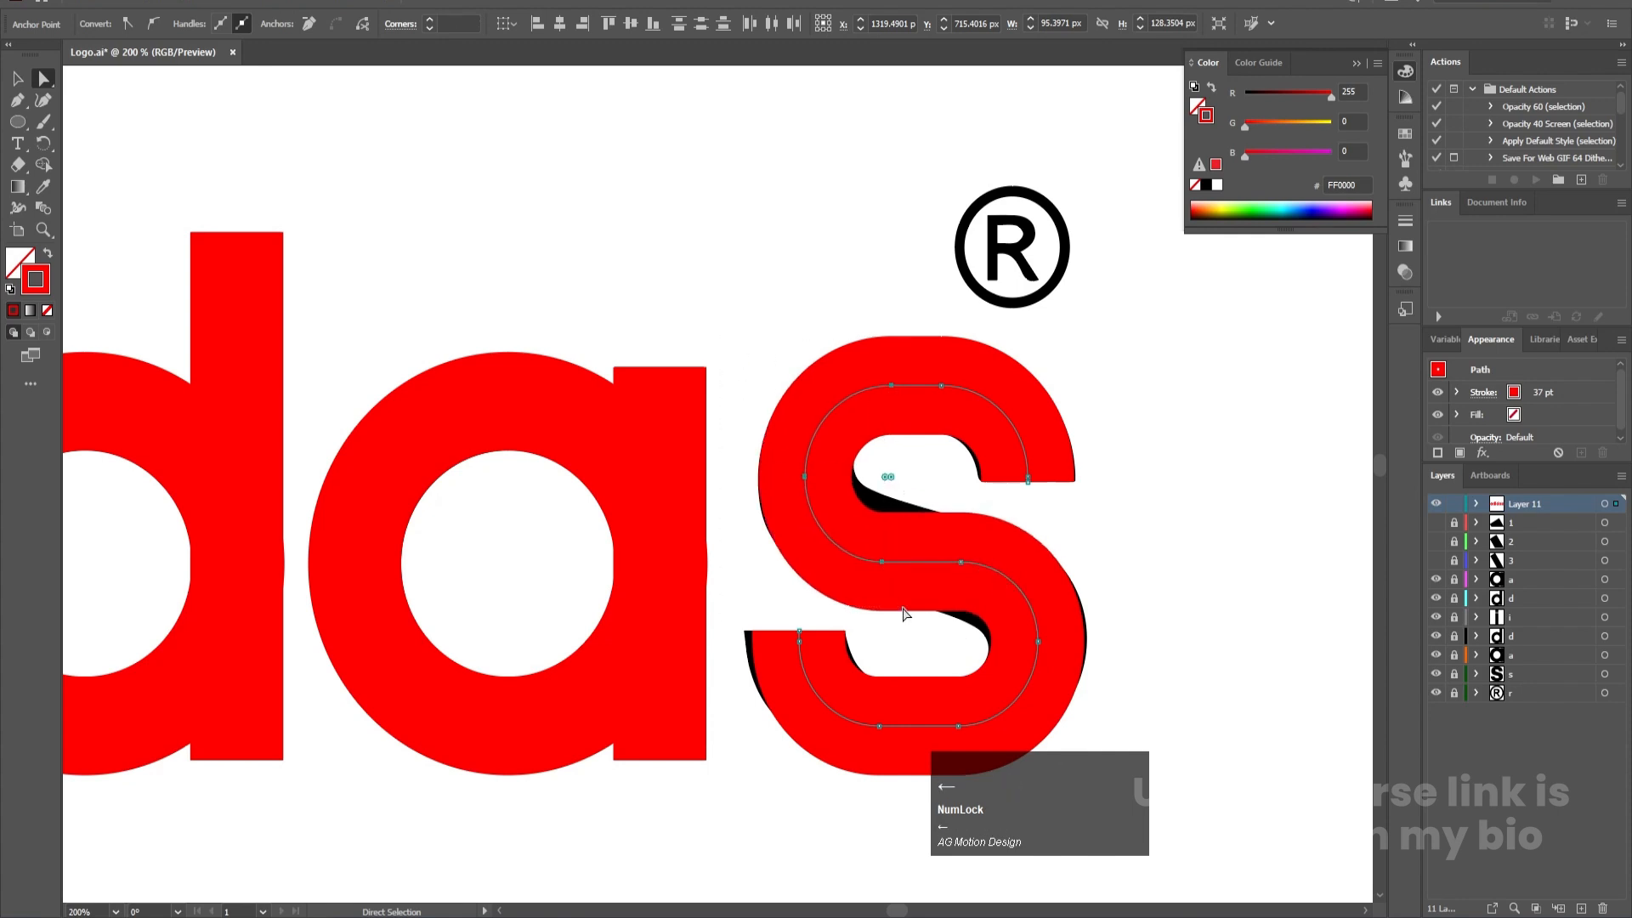
{"action": "left_click", "coordinate": [1045, 585]}
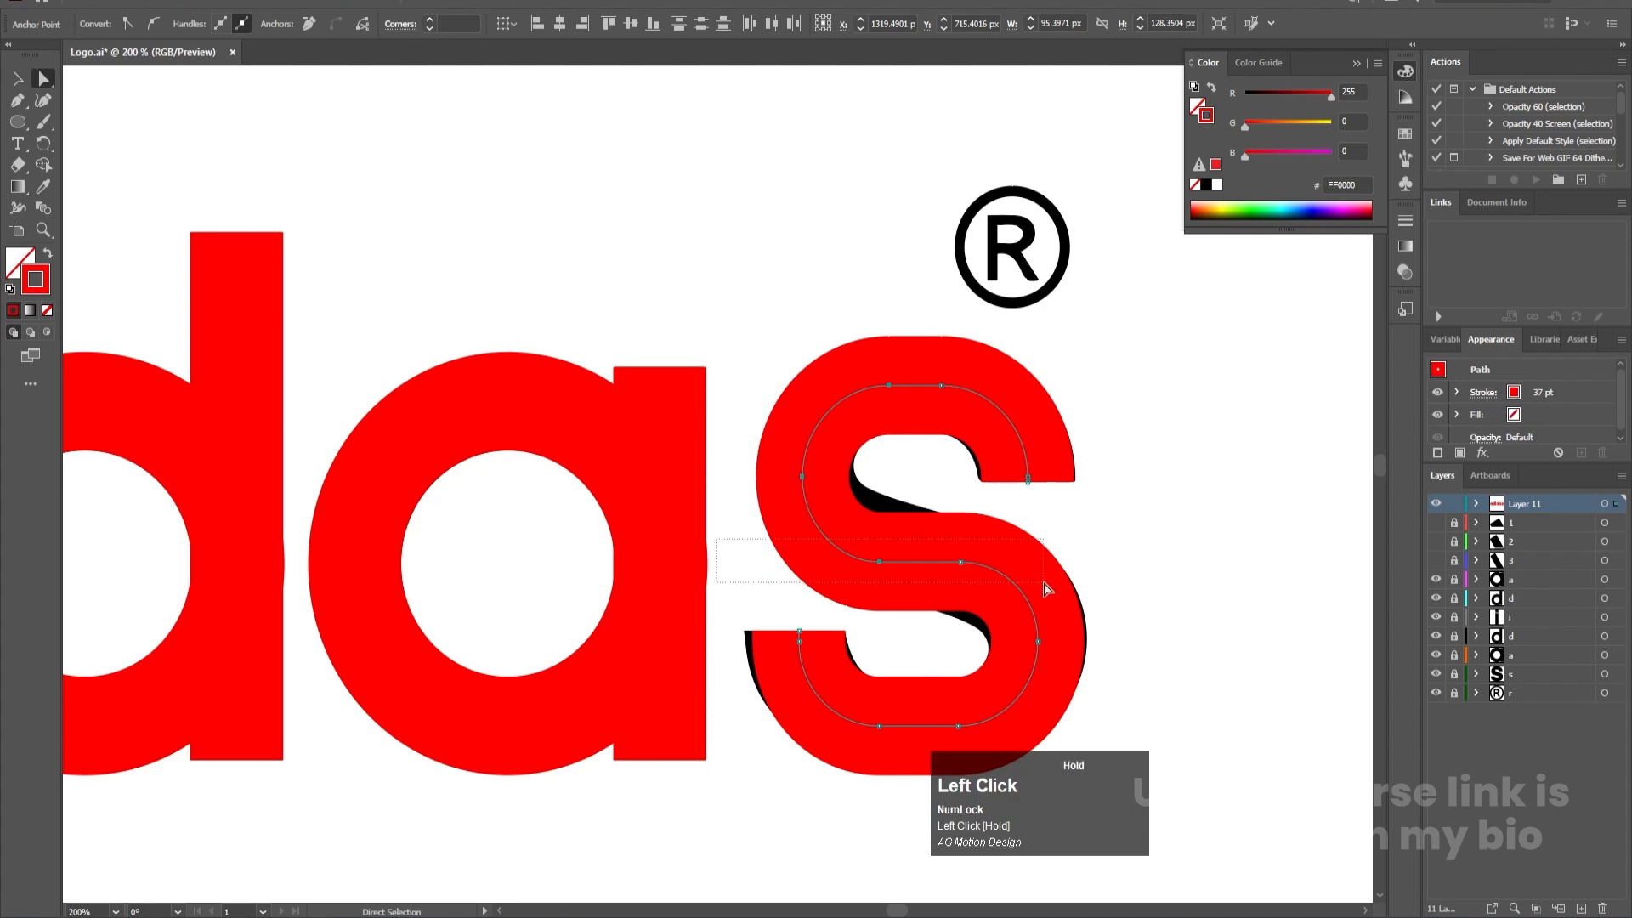
{"action": "key", "text": "Up"}
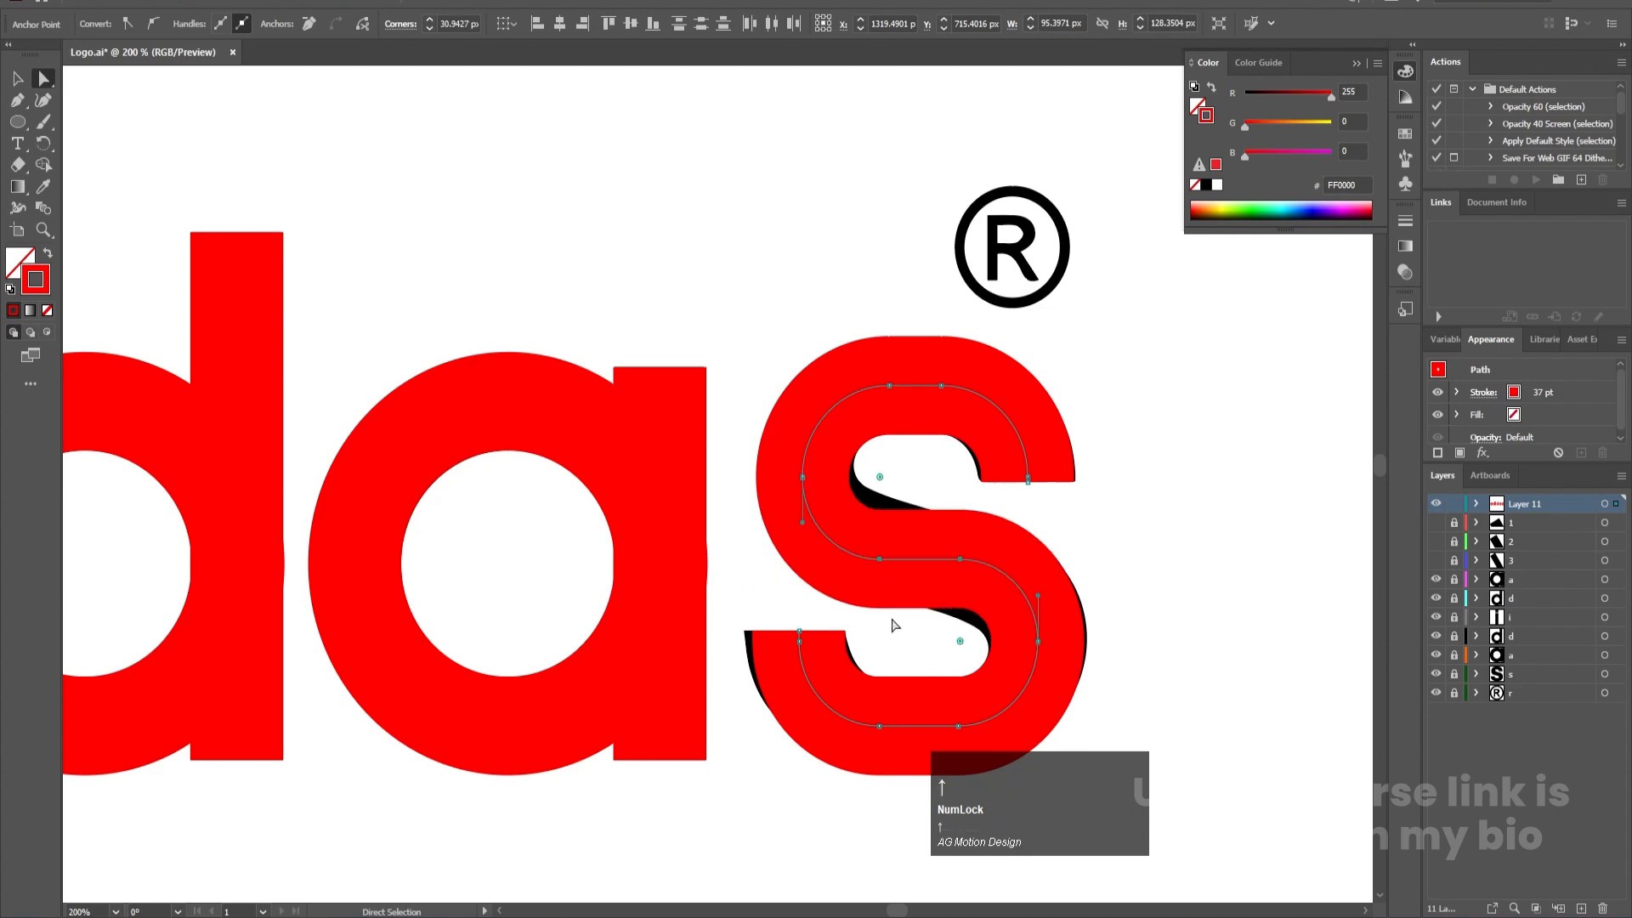
{"action": "left_click", "coordinate": [898, 627]}
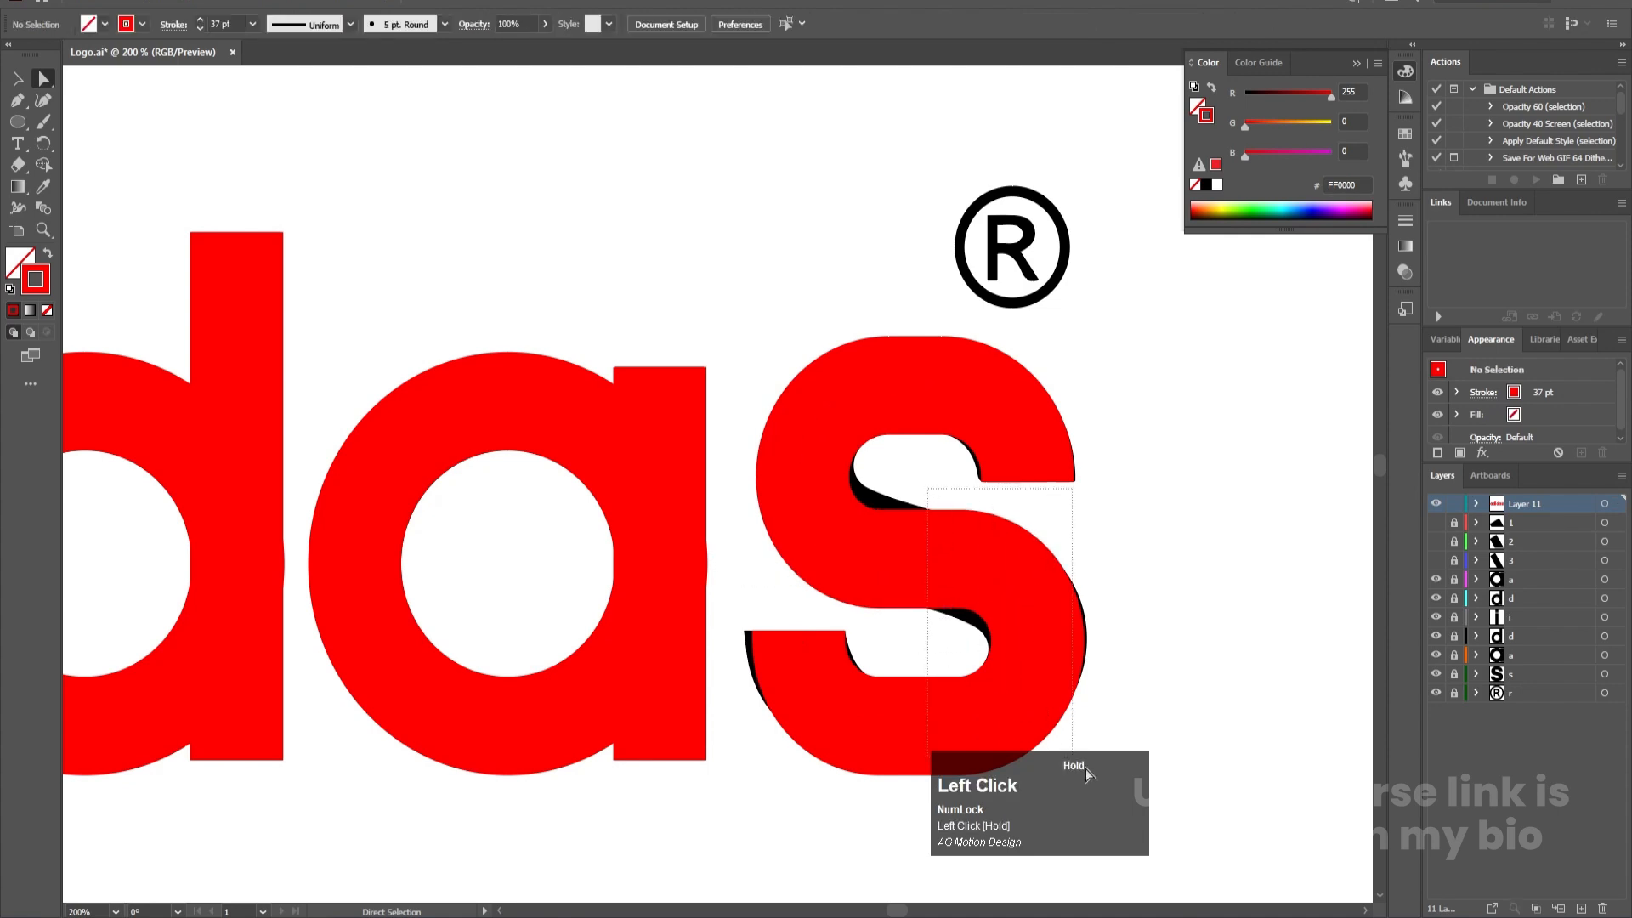
{"action": "left_click", "coordinate": [956, 560]}
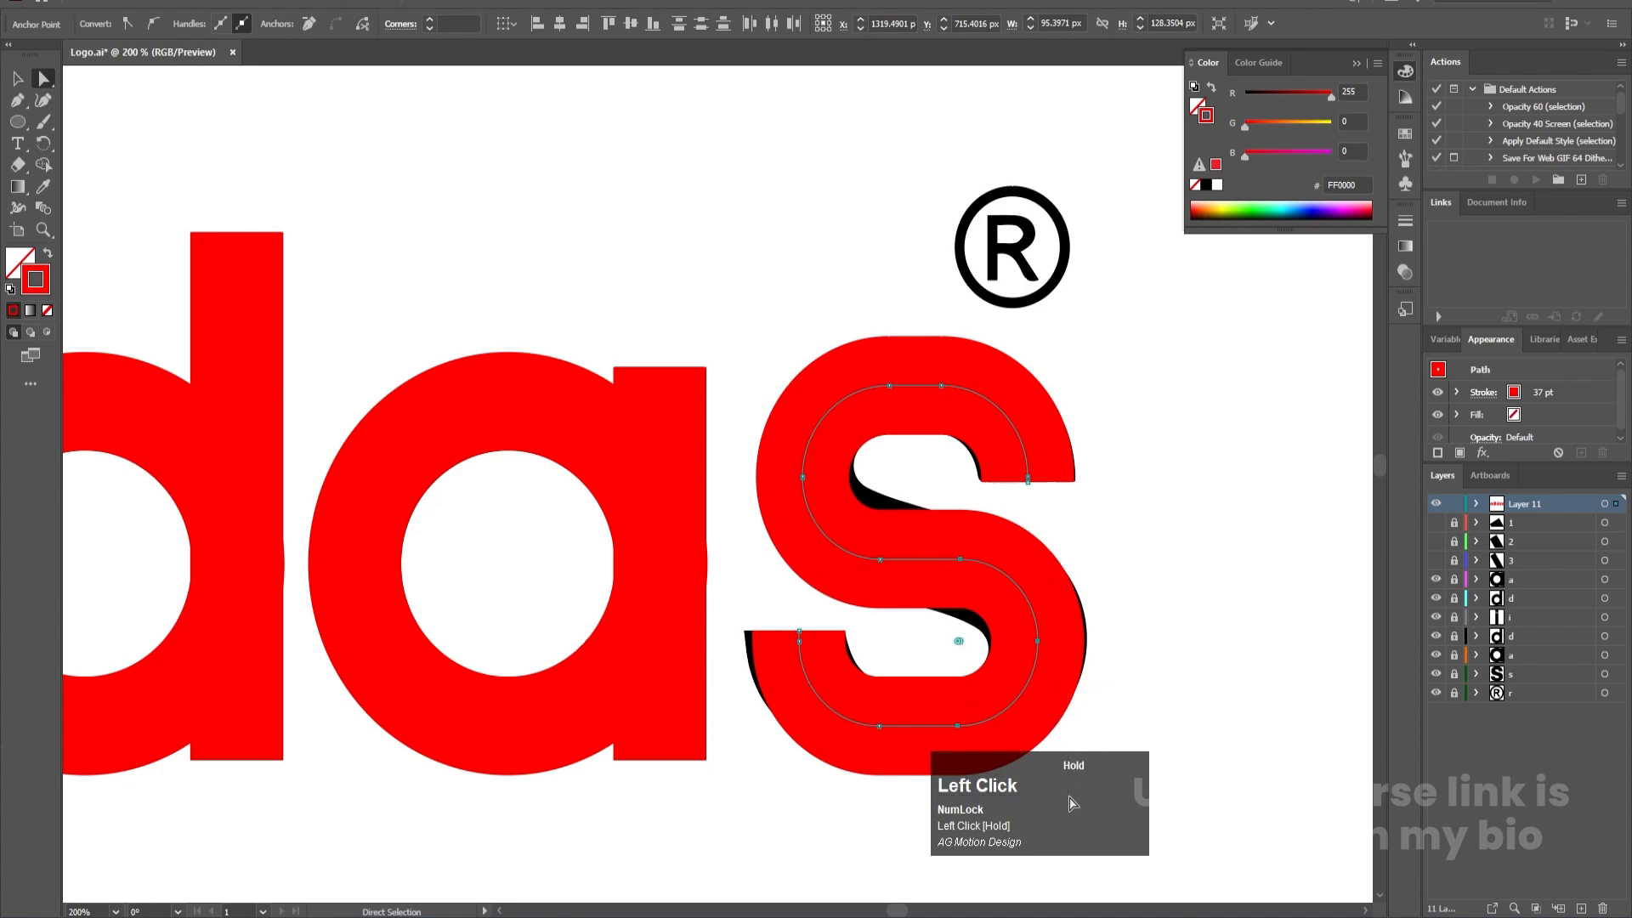
{"action": "key", "text": "Right"}
{"action": "key", "text": "Left"}
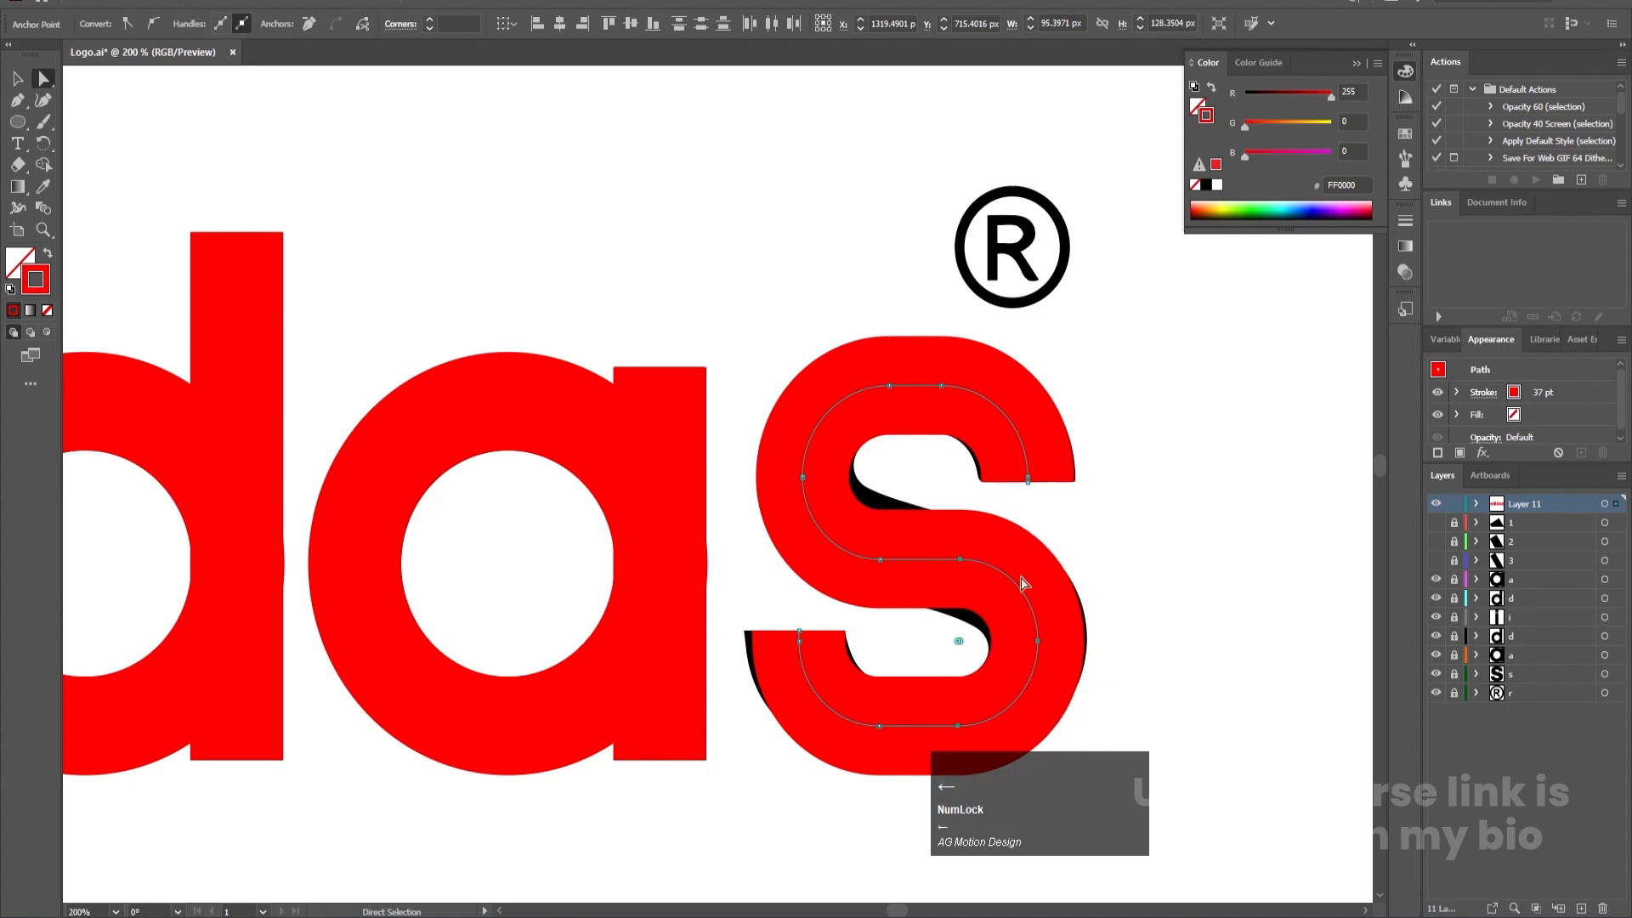
{"action": "left_click", "coordinate": [1098, 576]}
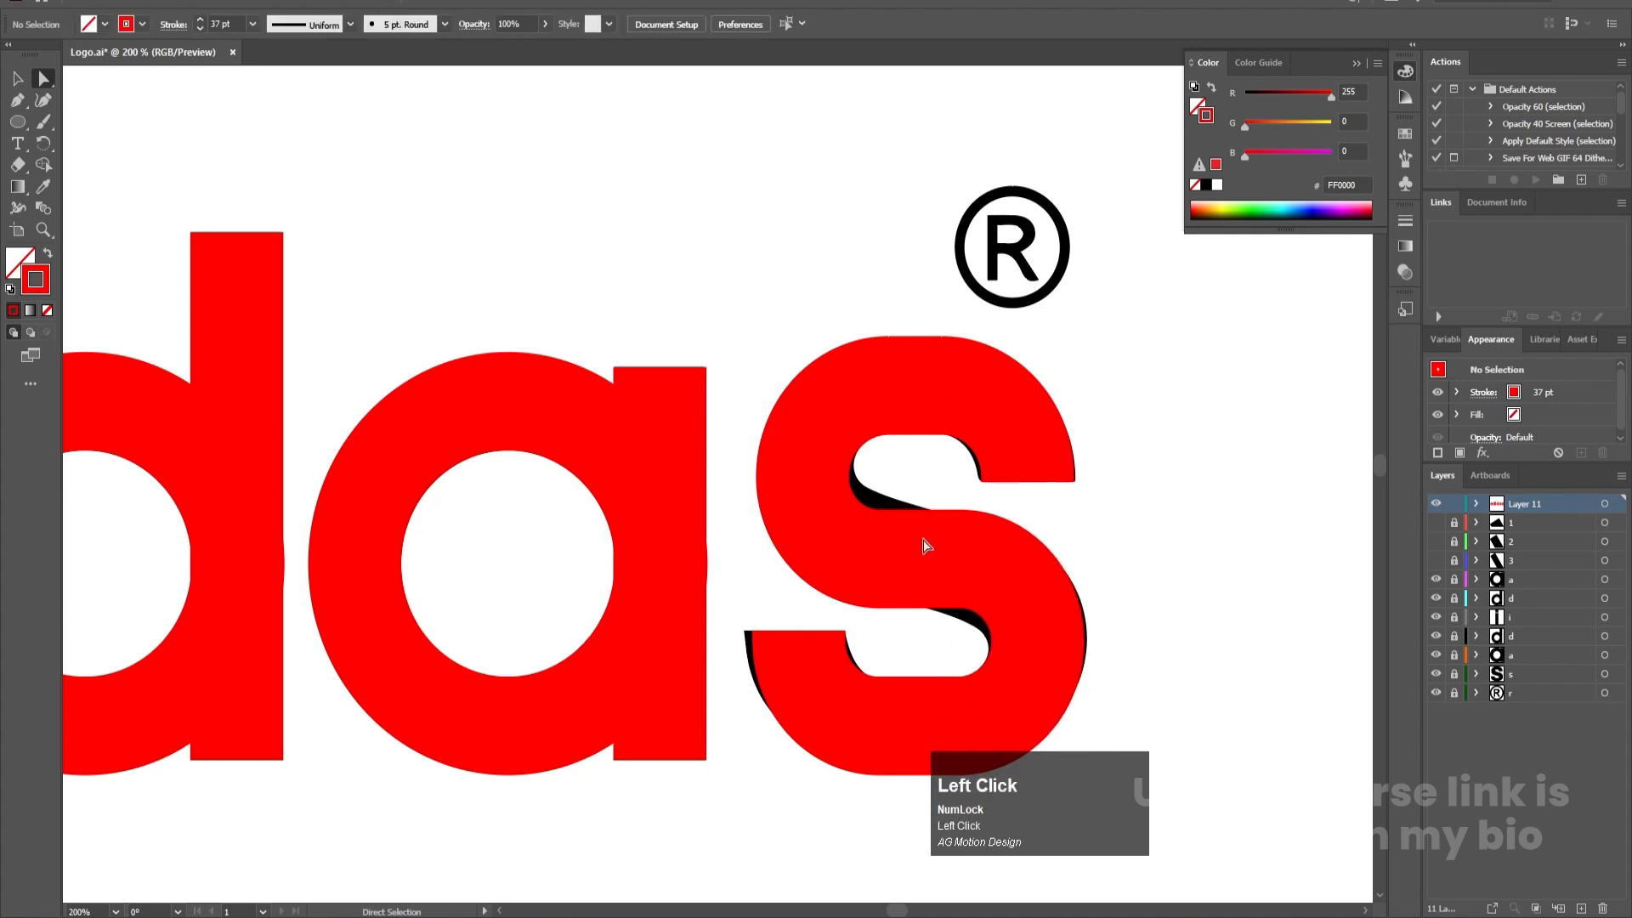
Step: Set the s path's stroke weight to 50 pt so it covers the whole black letter
{"action": "key", "text": "v"}
{"action": "left_click", "coordinate": [941, 657]}
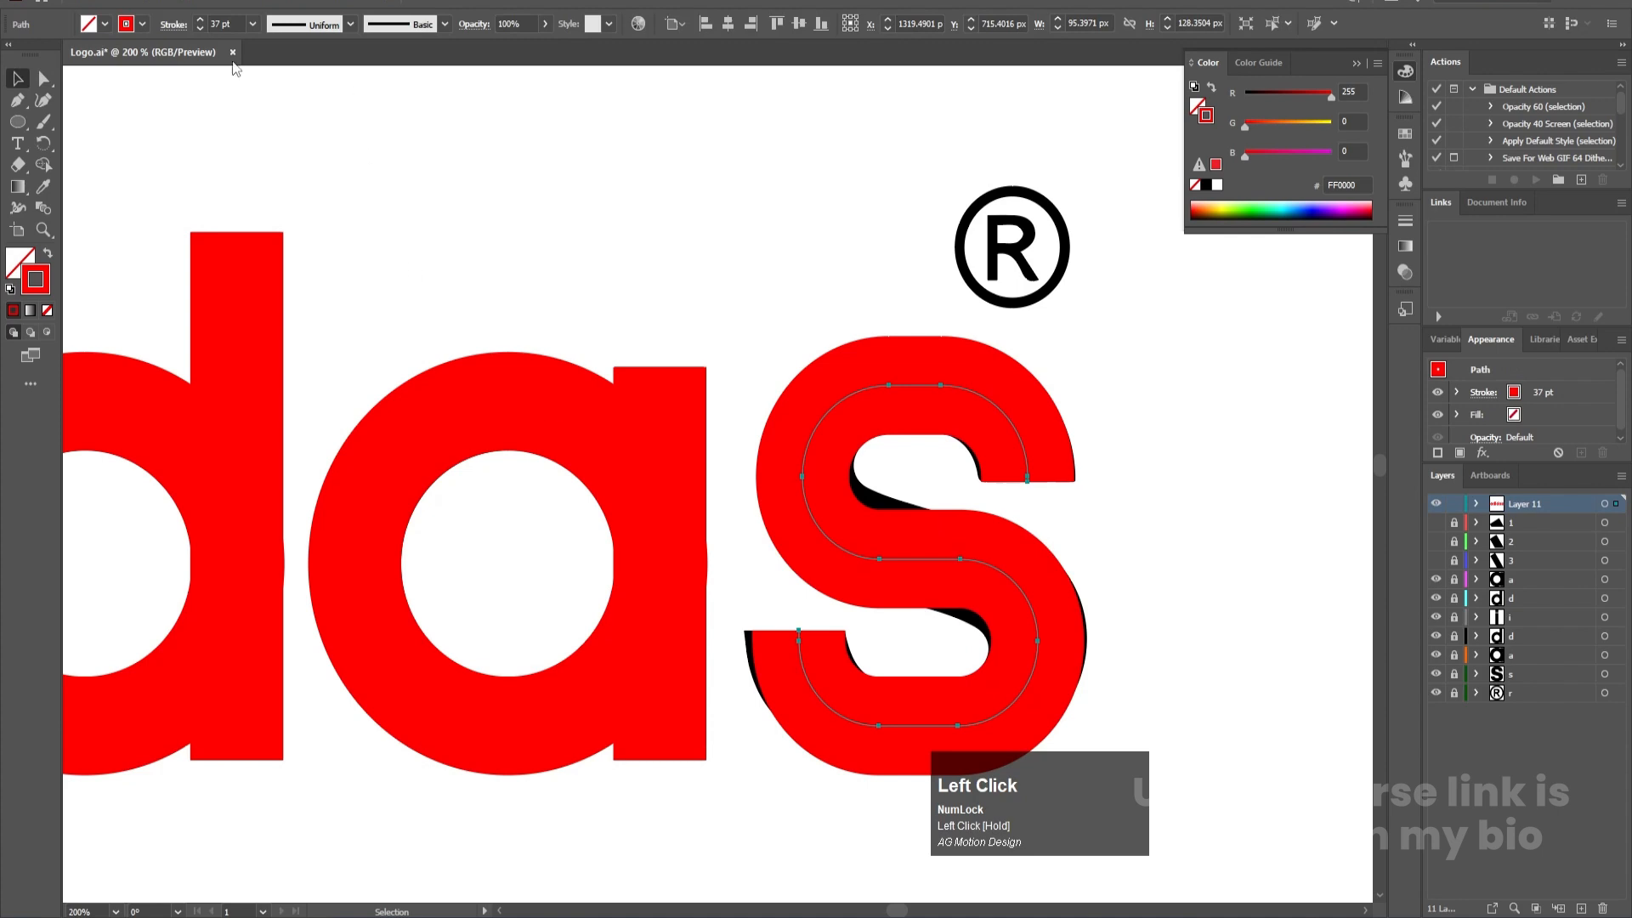
{"action": "left_click", "coordinate": [203, 21]}
{"action": "left_click", "coordinate": [202, 21]}
{"action": "left_click", "coordinate": [202, 21]}
{"action": "left_click", "coordinate": [202, 21]}
{"action": "left_click", "coordinate": [202, 22]}
{"action": "left_click", "coordinate": [202, 21]}
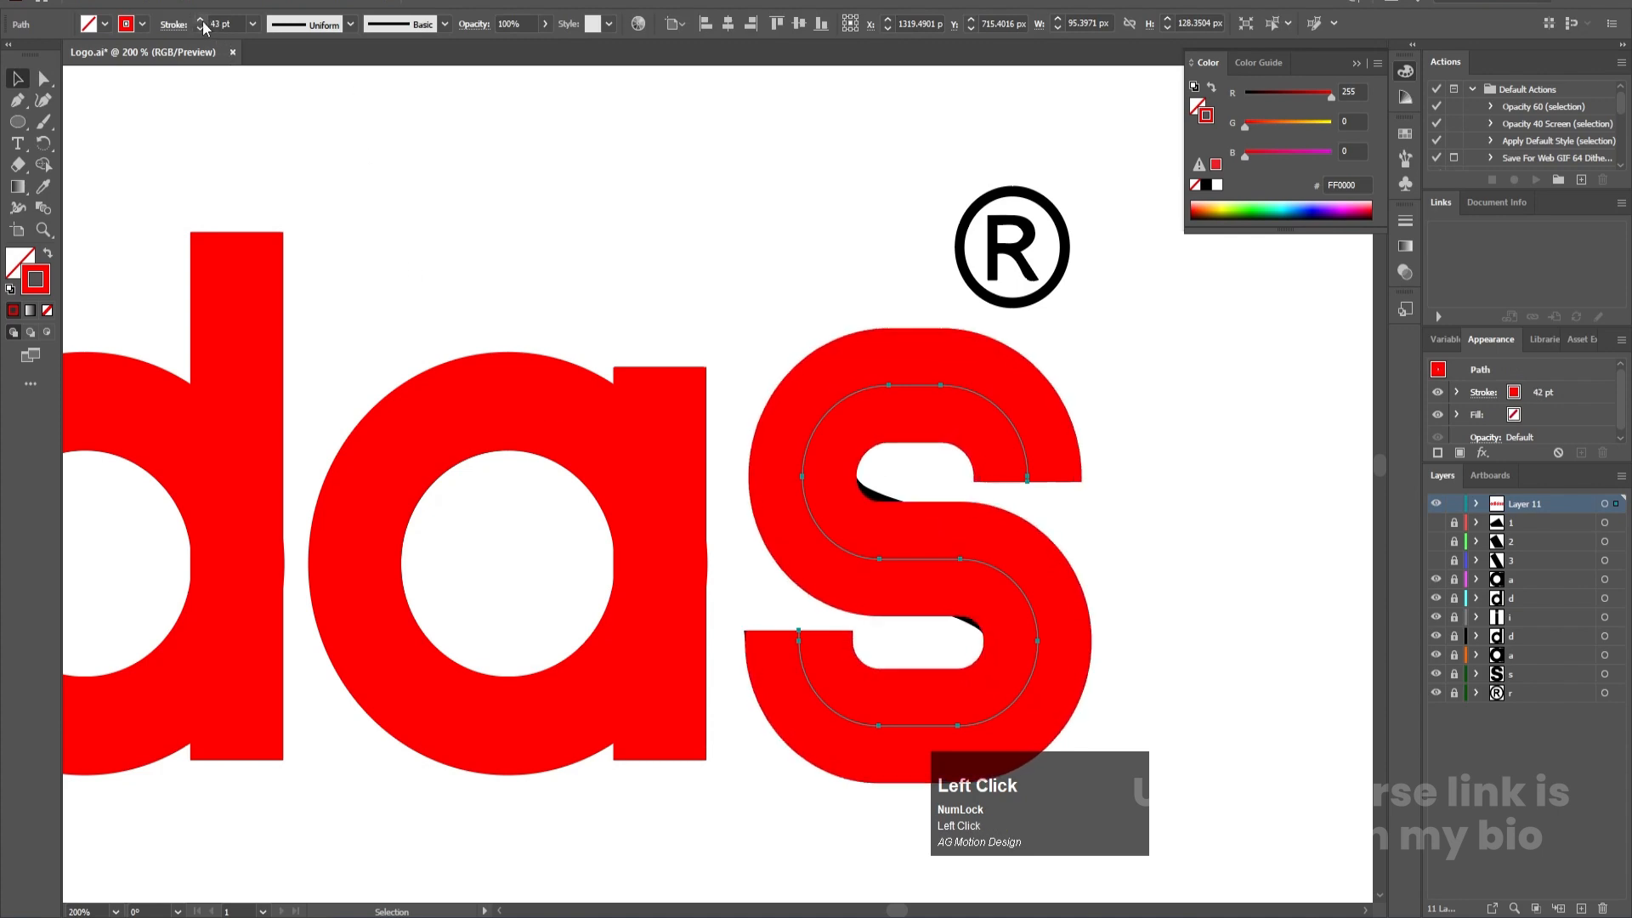
{"action": "left_click", "coordinate": [202, 21]}
{"action": "left_click", "coordinate": [202, 21]}
{"action": "left_click", "coordinate": [202, 22]}
{"action": "left_click", "coordinate": [202, 22]}
{"action": "left_click", "coordinate": [202, 21]}
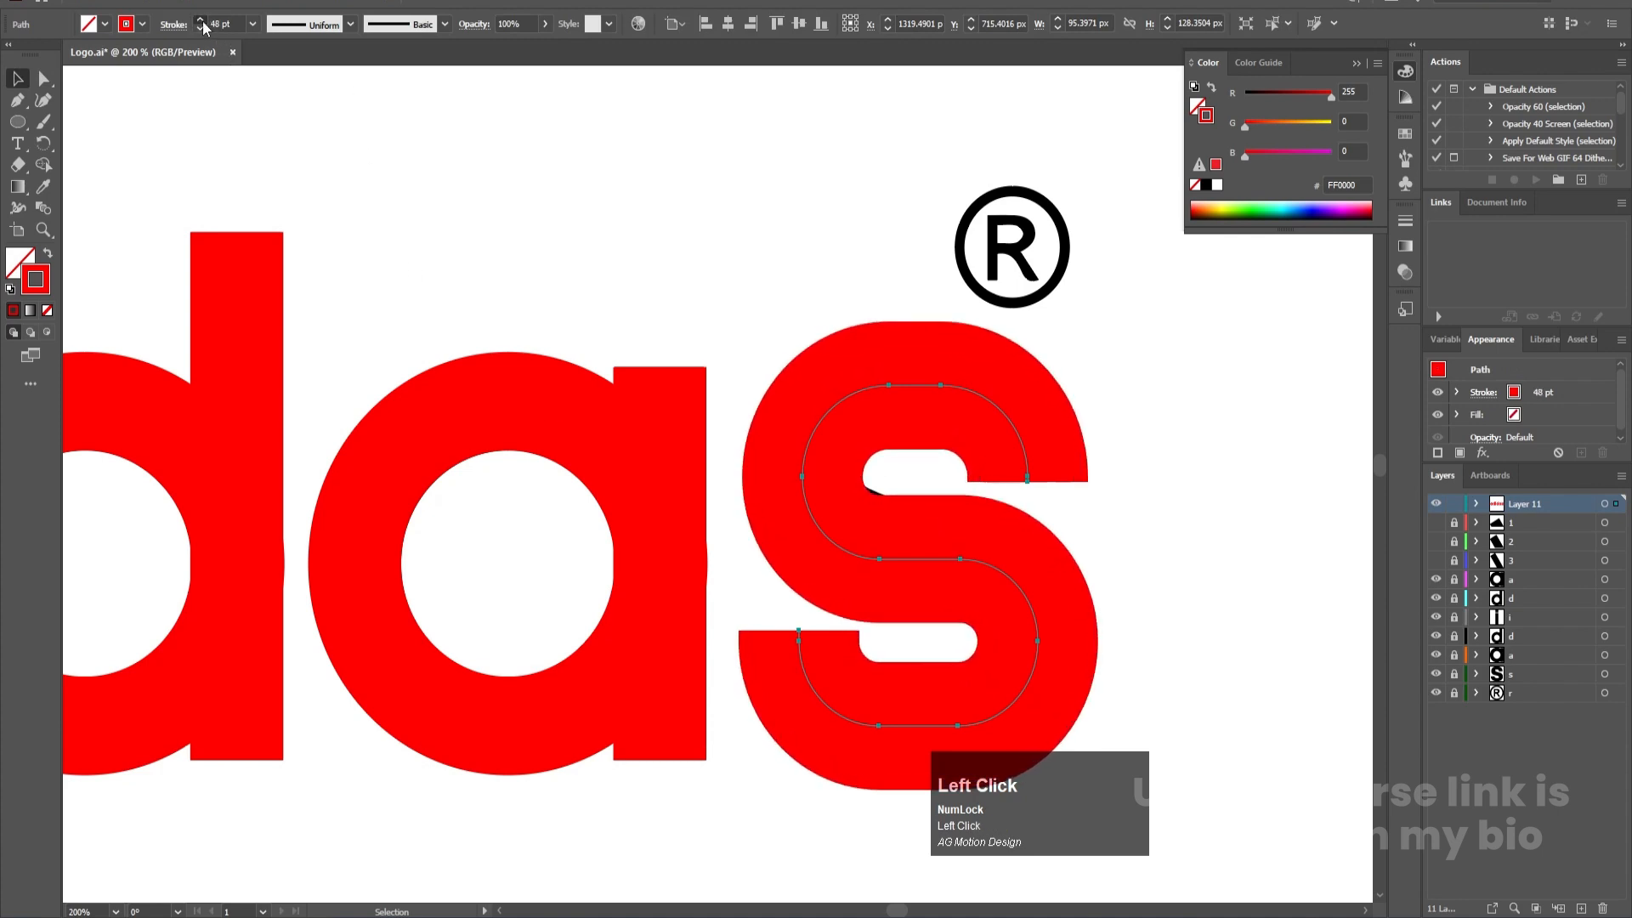
{"action": "left_click", "coordinate": [203, 21]}
{"action": "left_click", "coordinate": [202, 21]}
{"action": "scroll", "coordinate": [973, 606], "scroll_direction": "down", "scroll_amount": 2, "text": "alt"}
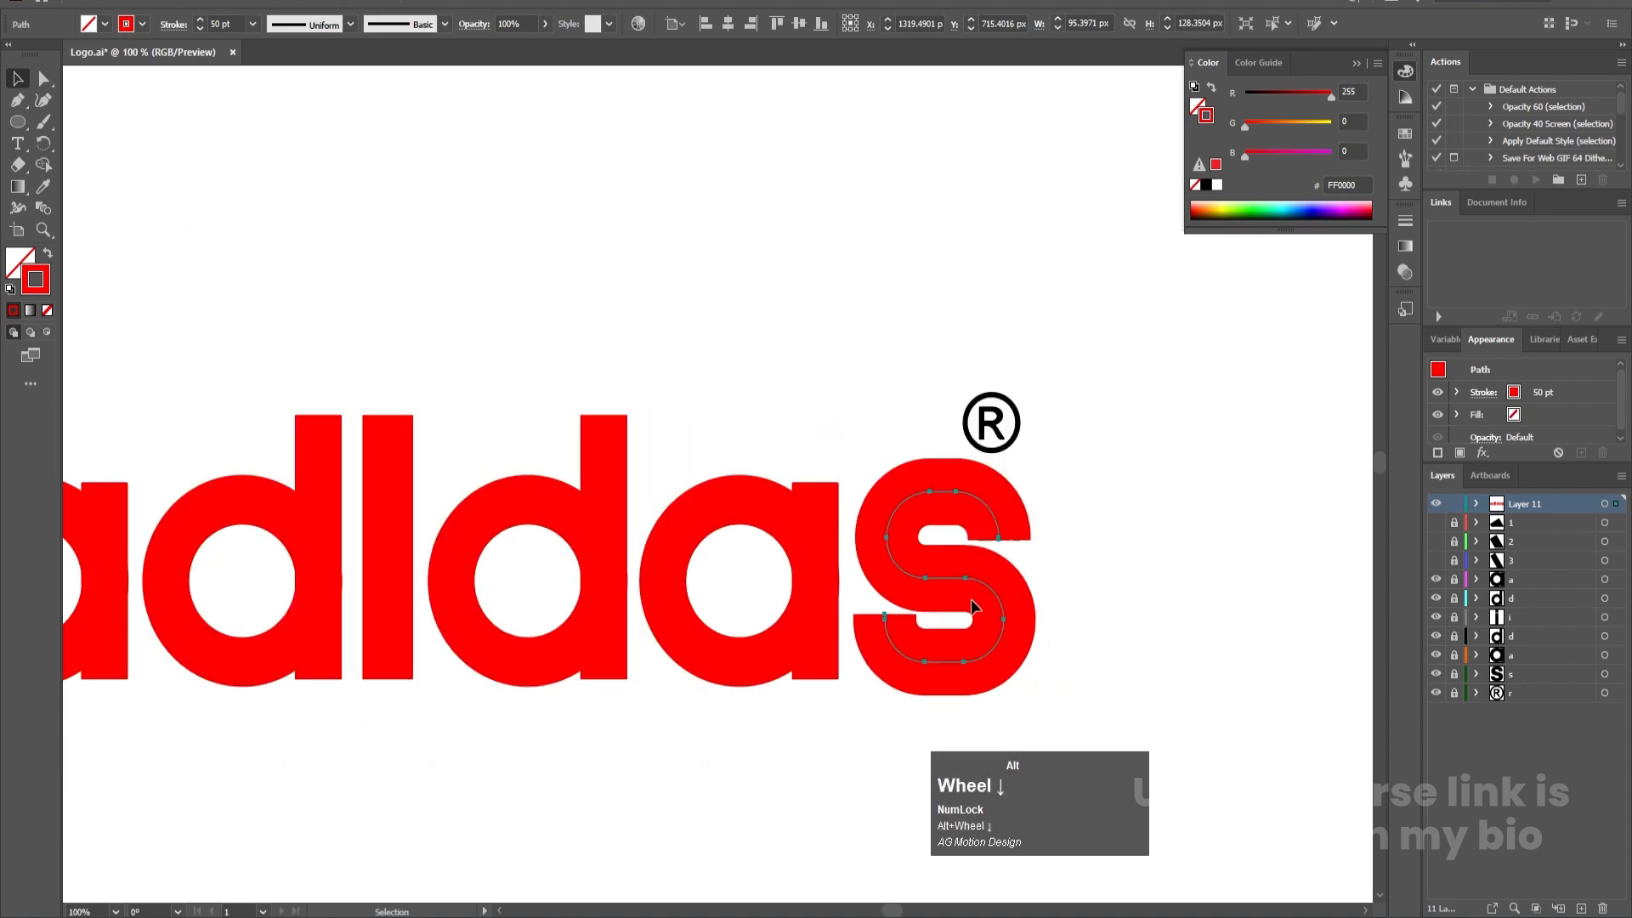
{"action": "left_click", "coordinate": [1100, 549]}
Step: Release all stroke paths in Layer 11 to separate layers in sequence
{"action": "scroll", "coordinate": [1077, 551], "scroll_direction": "down", "scroll_amount": 2, "text": "alt"}
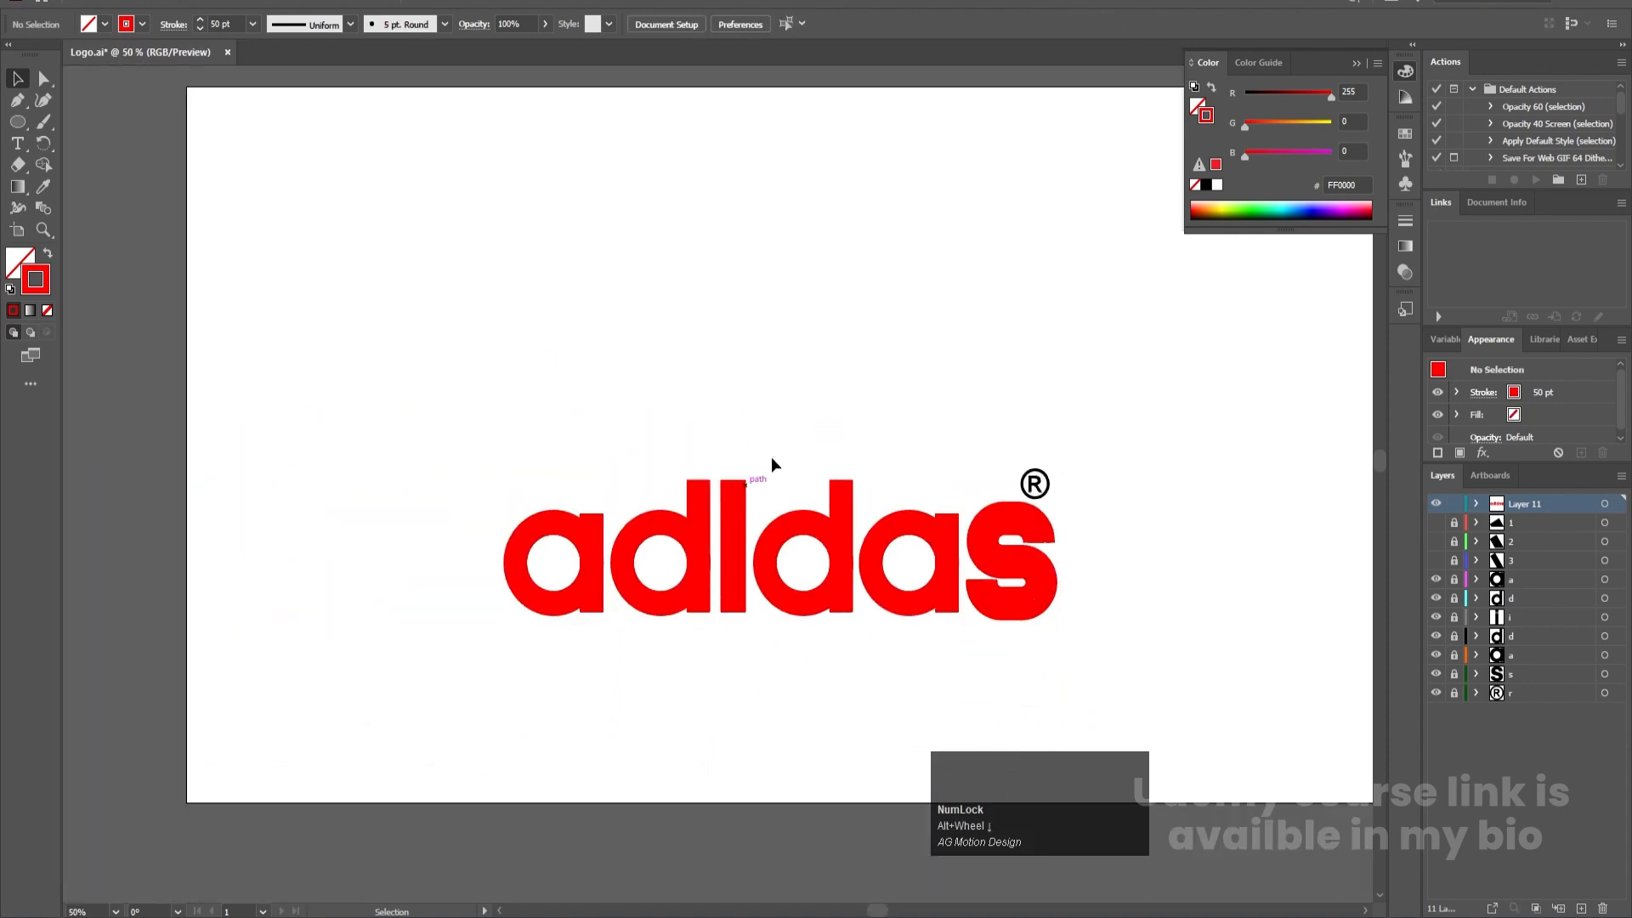
{"action": "left_click", "coordinate": [1478, 505]}
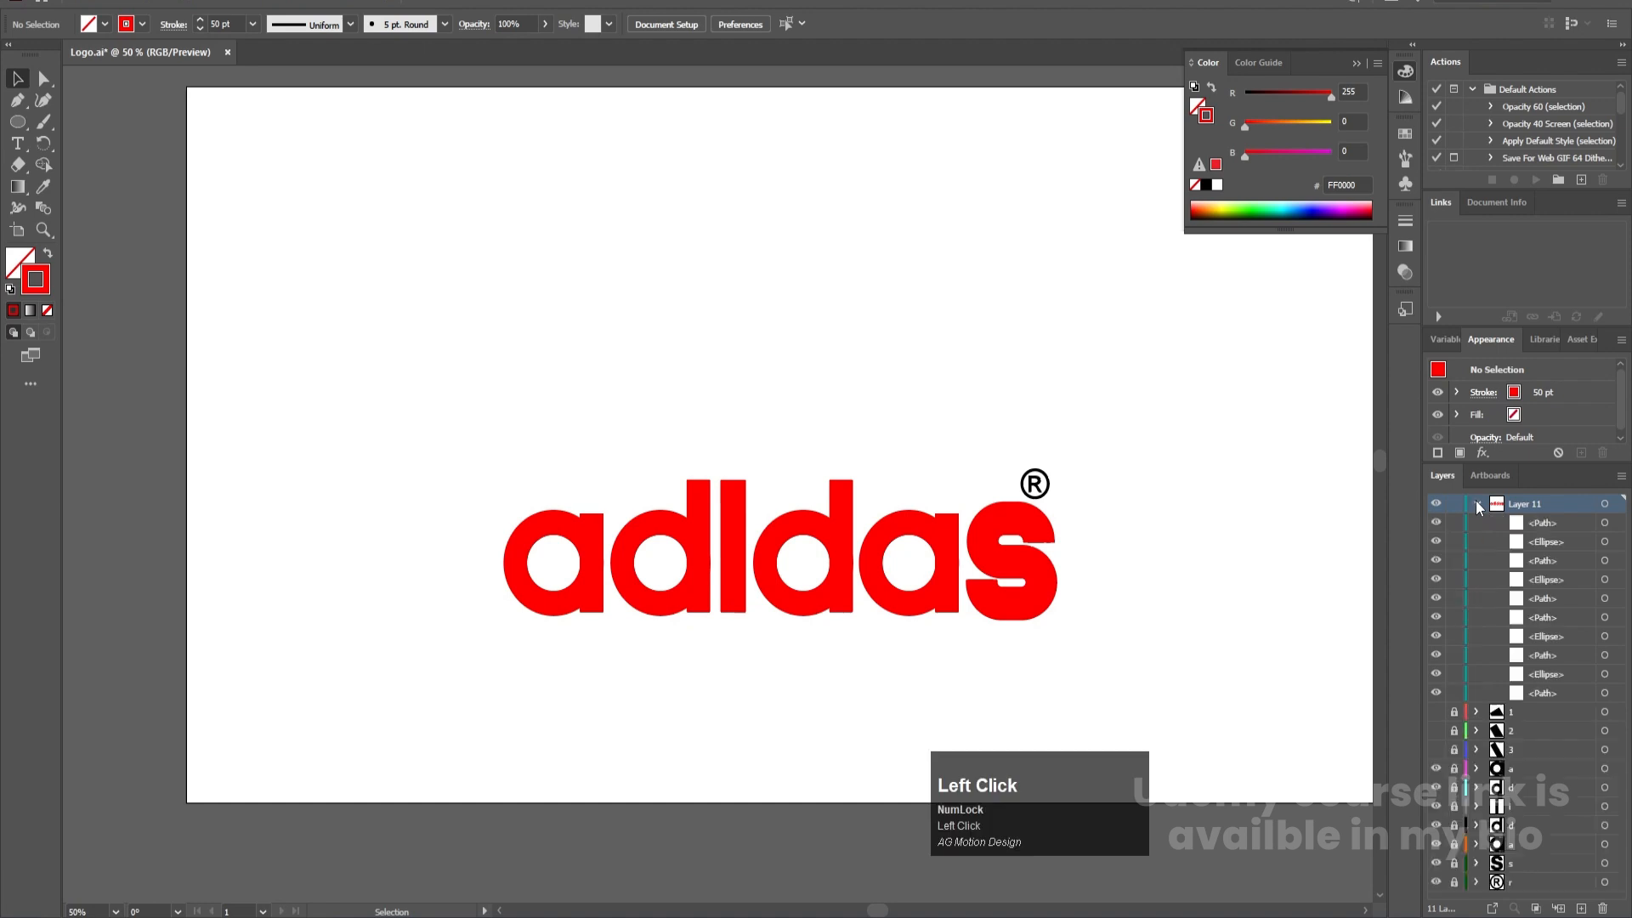
{"action": "left_click", "coordinate": [1604, 505]}
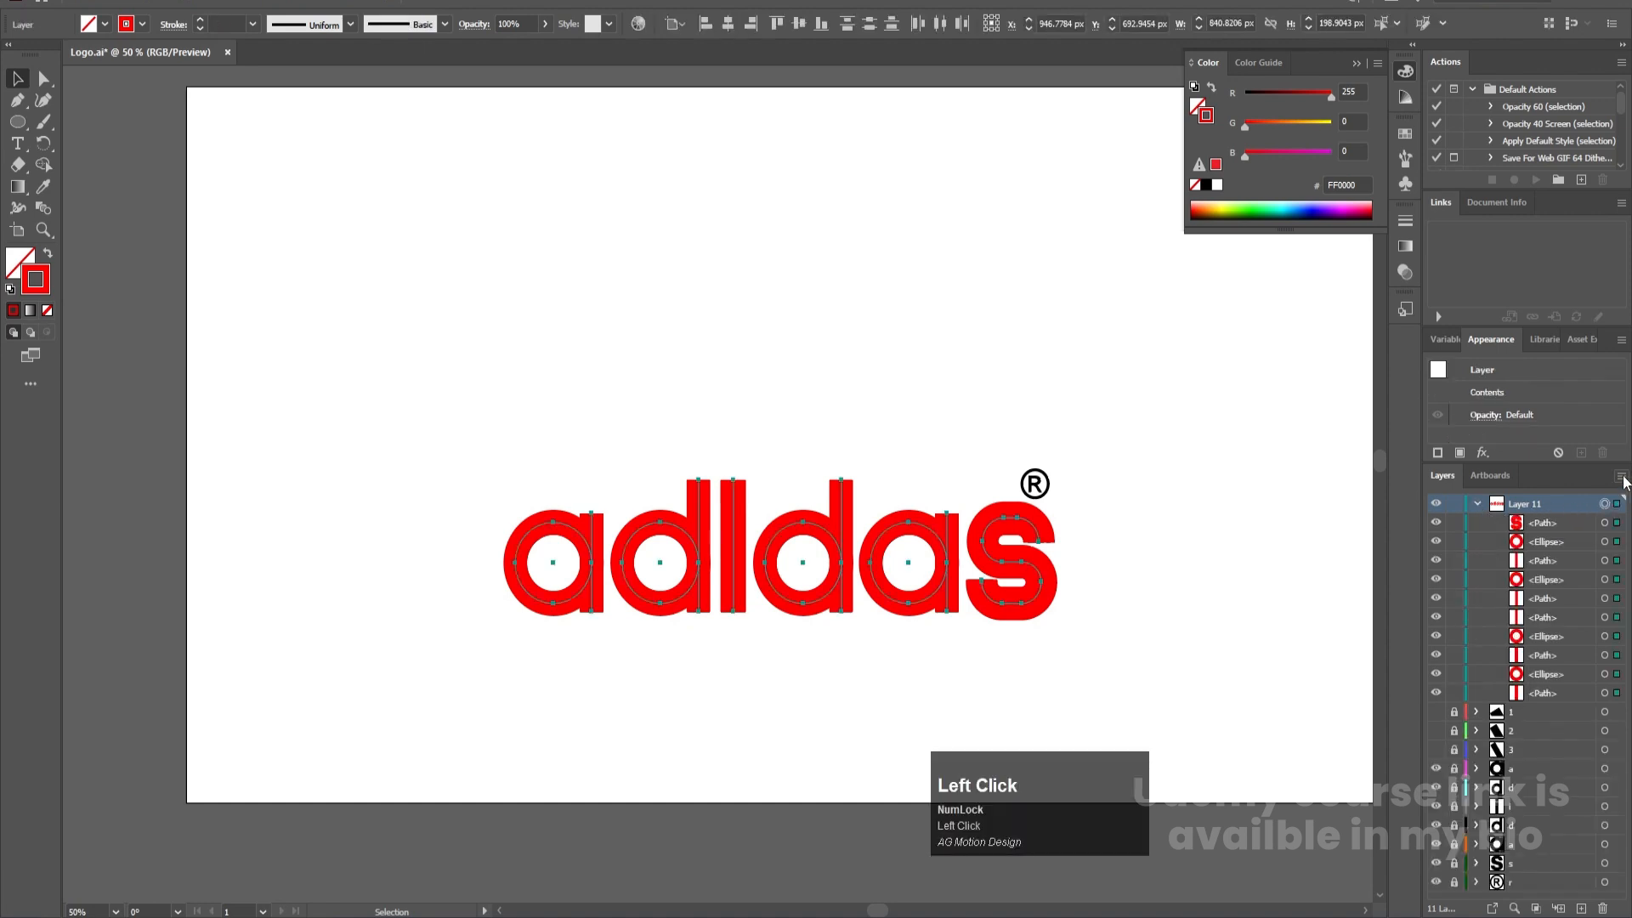
{"action": "left_click", "coordinate": [1622, 477]}
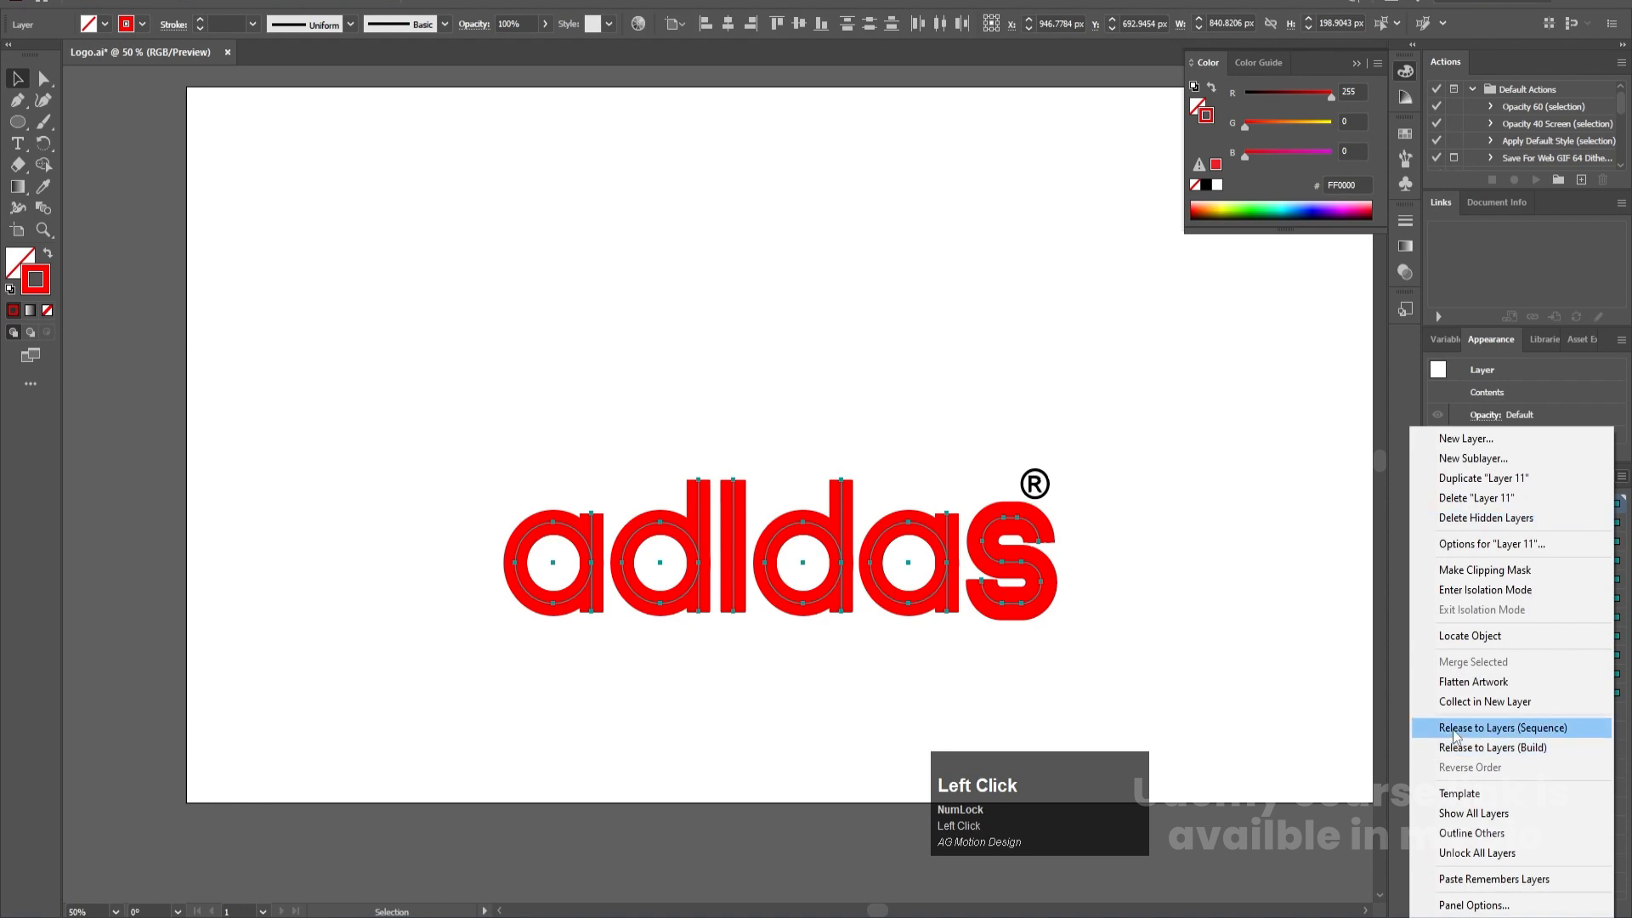
{"action": "left_click", "coordinate": [1455, 728]}
Step: Move sublayers Layer 12 through Layer 21 out of Layer 11 to the top level, above it
{"action": "left_click", "coordinate": [1531, 692]}
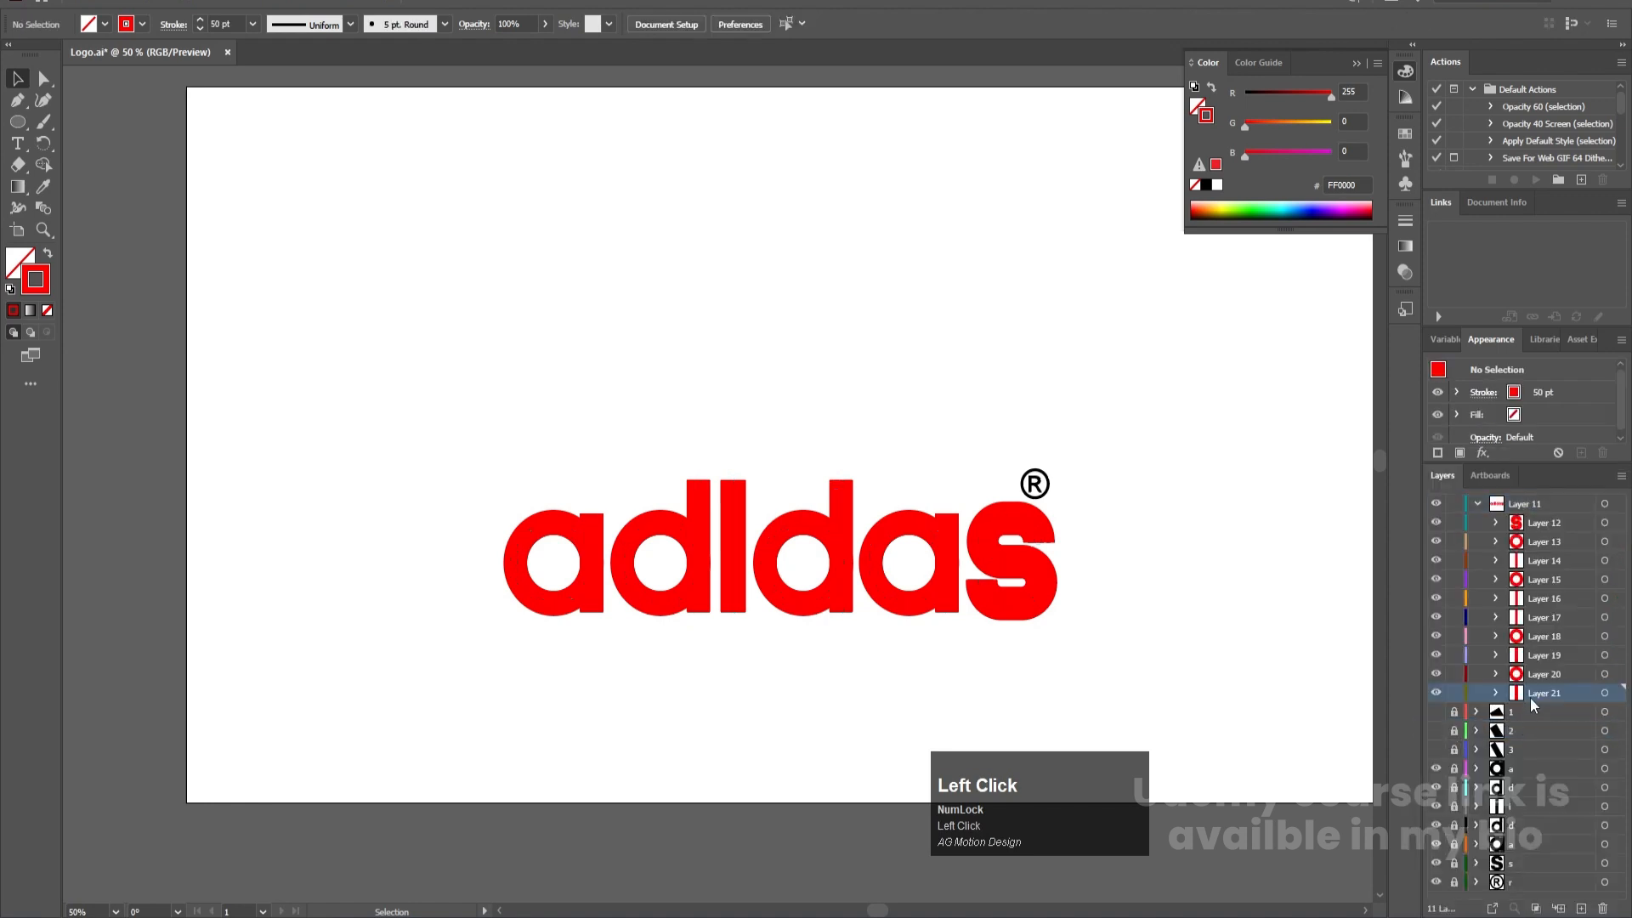
{"action": "left_click", "coordinate": [1543, 523], "text": "shift"}
{"action": "left_click_drag", "start_coordinate": [1543, 524], "coordinate": [1547, 498]}
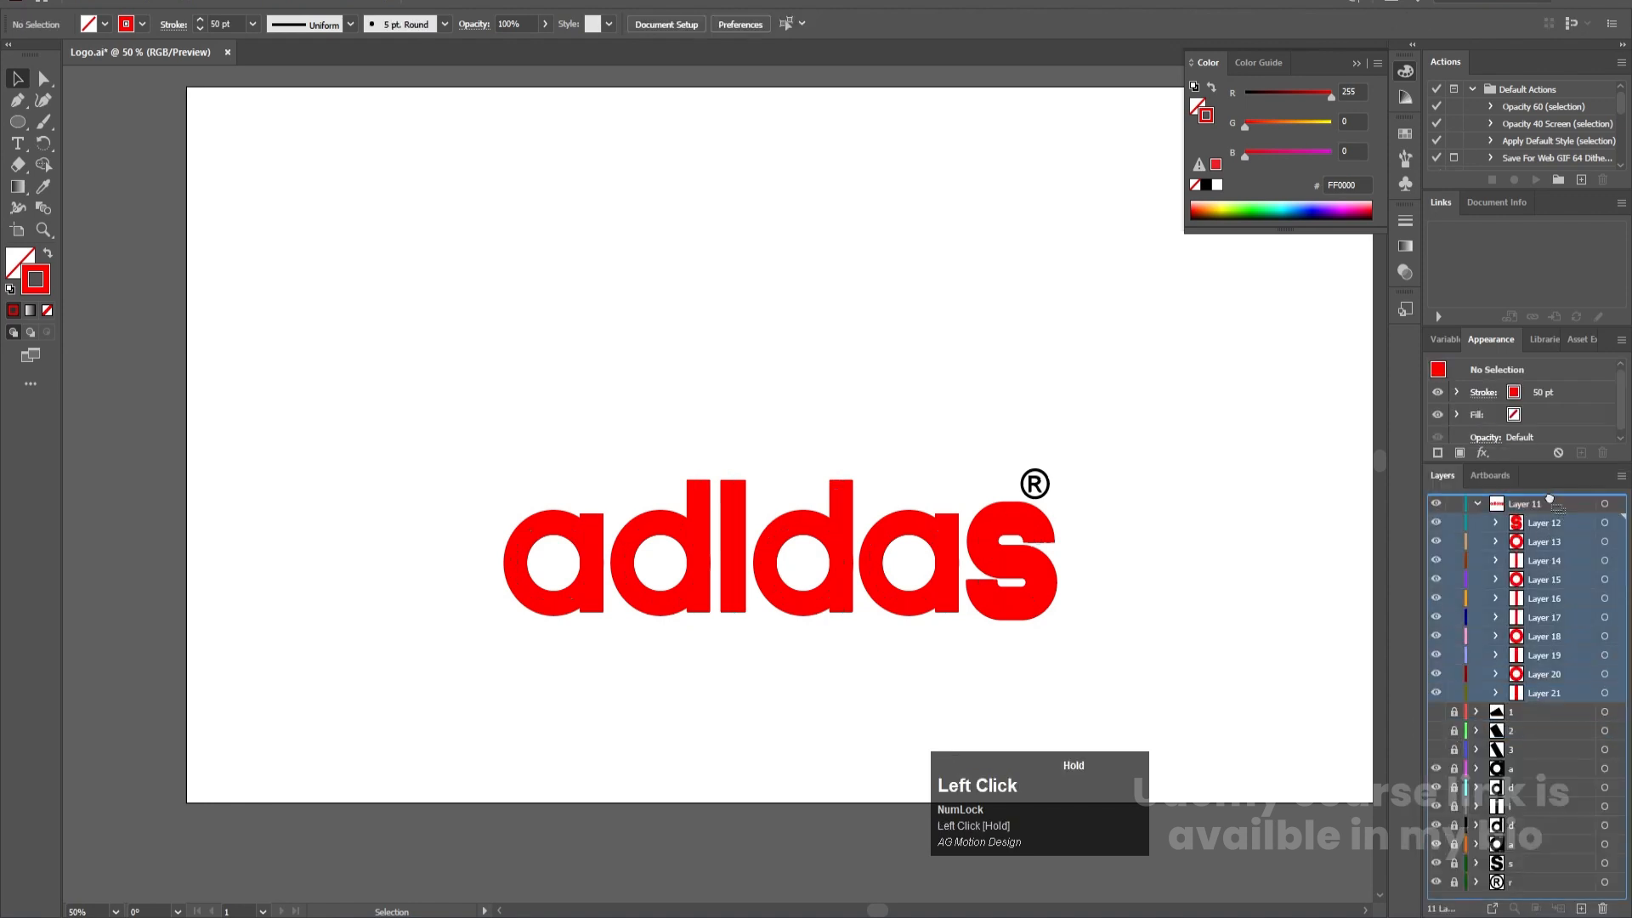
Step: Delete the empty Layer 11 along with the stray empty layer above it
{"action": "left_click", "coordinate": [1518, 691]}
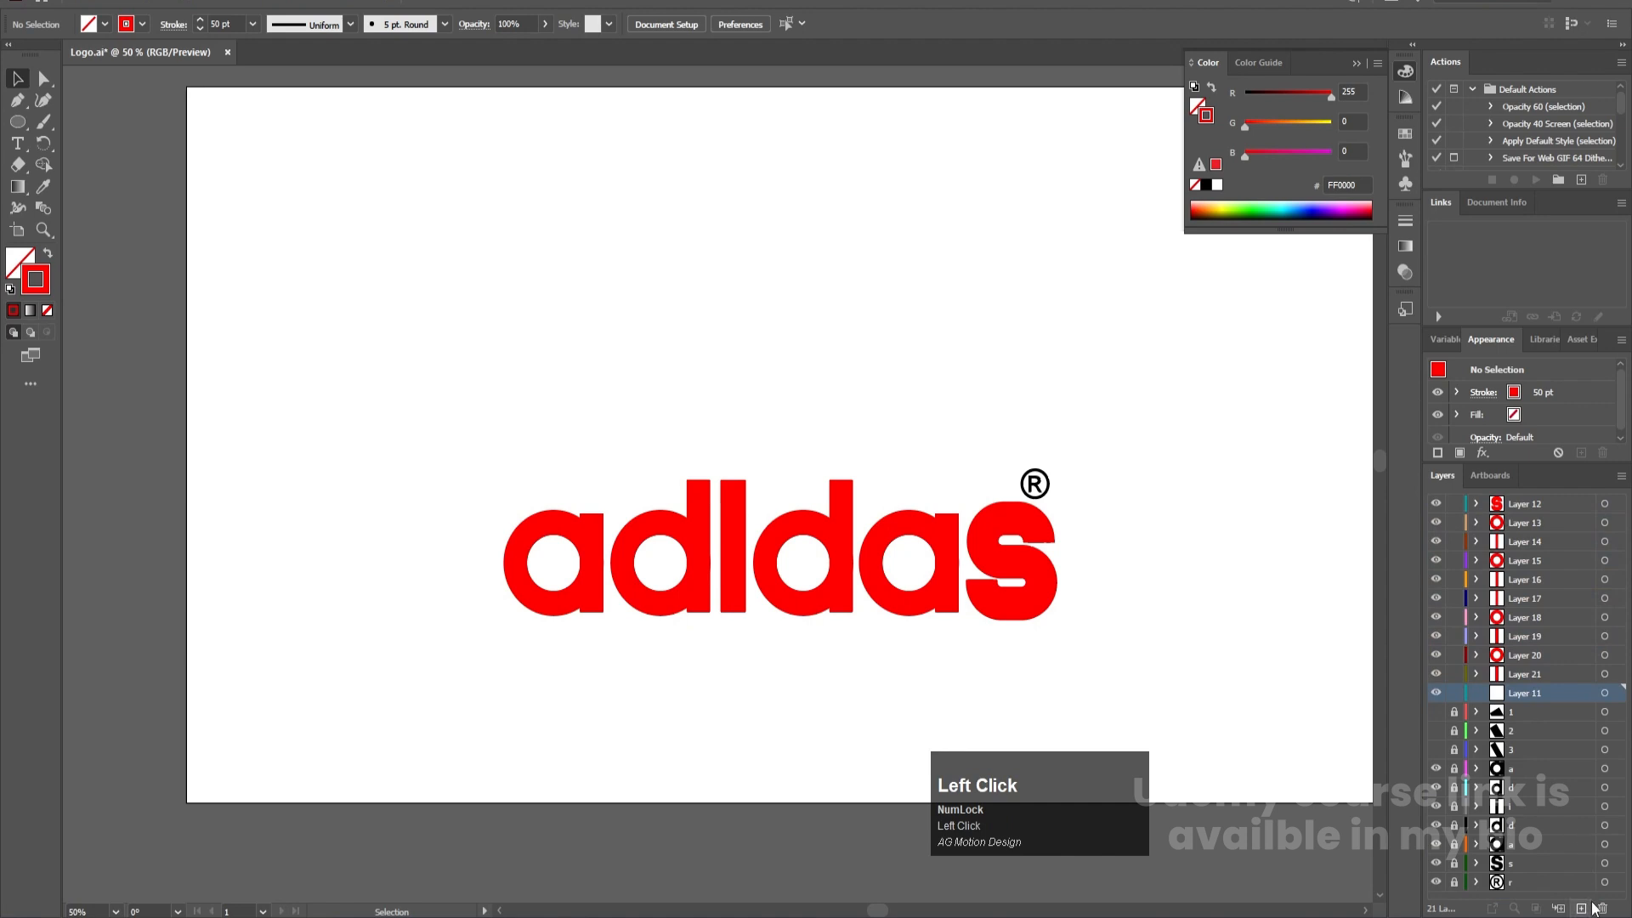
{"action": "left_click", "coordinate": [1583, 908]}
{"action": "left_click", "coordinate": [1511, 711], "text": "shift"}
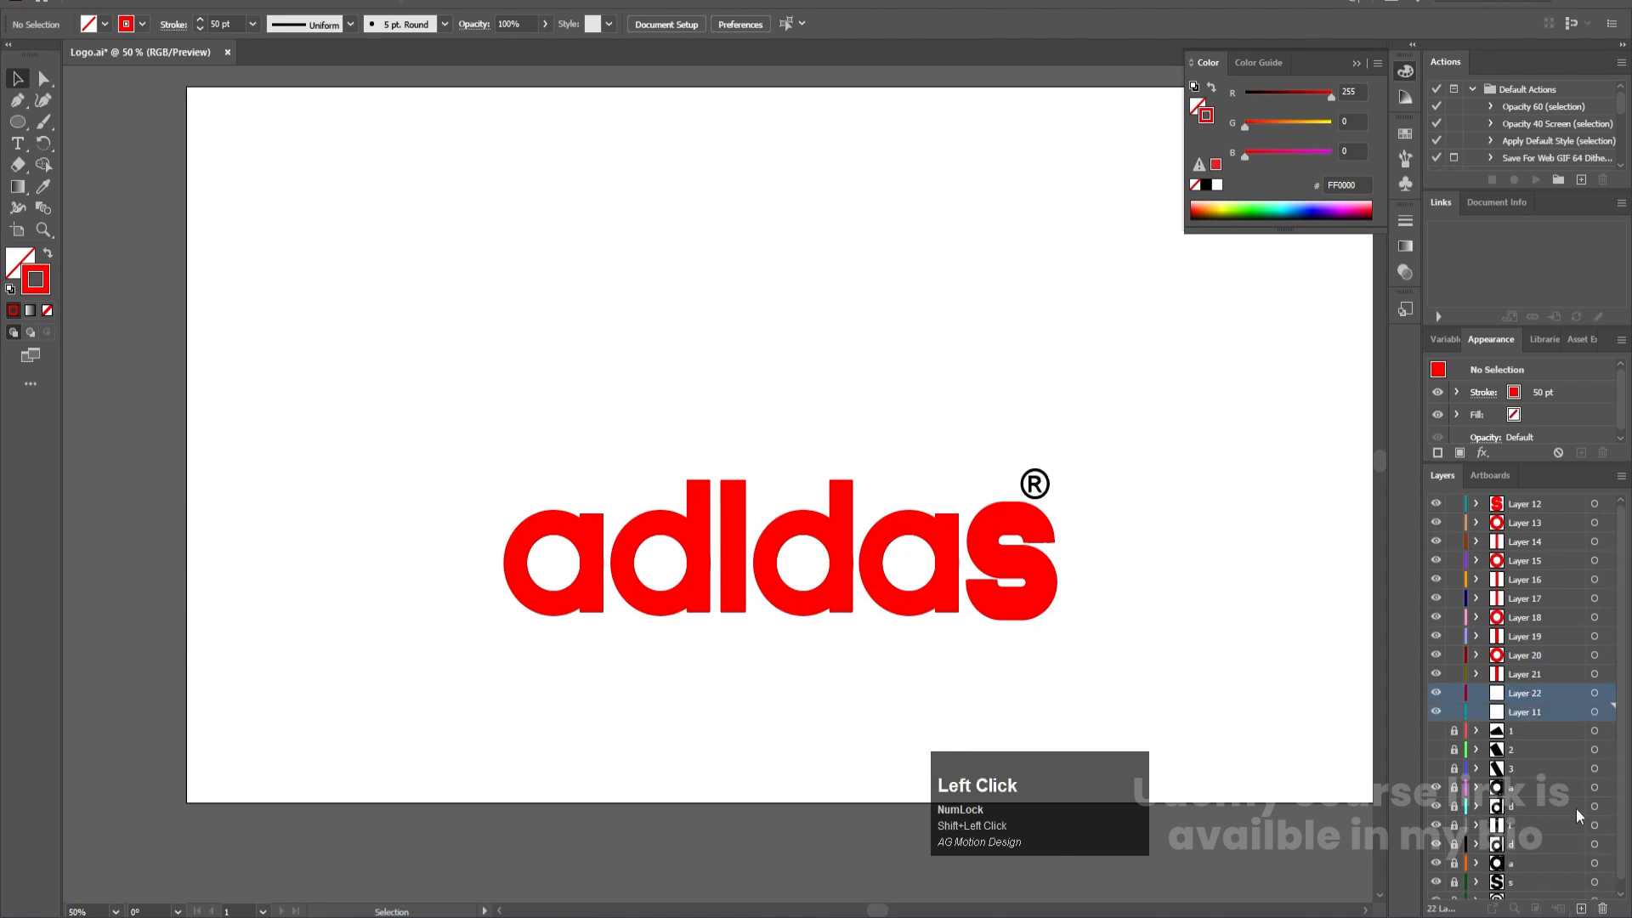
{"action": "left_click", "coordinate": [1605, 908]}
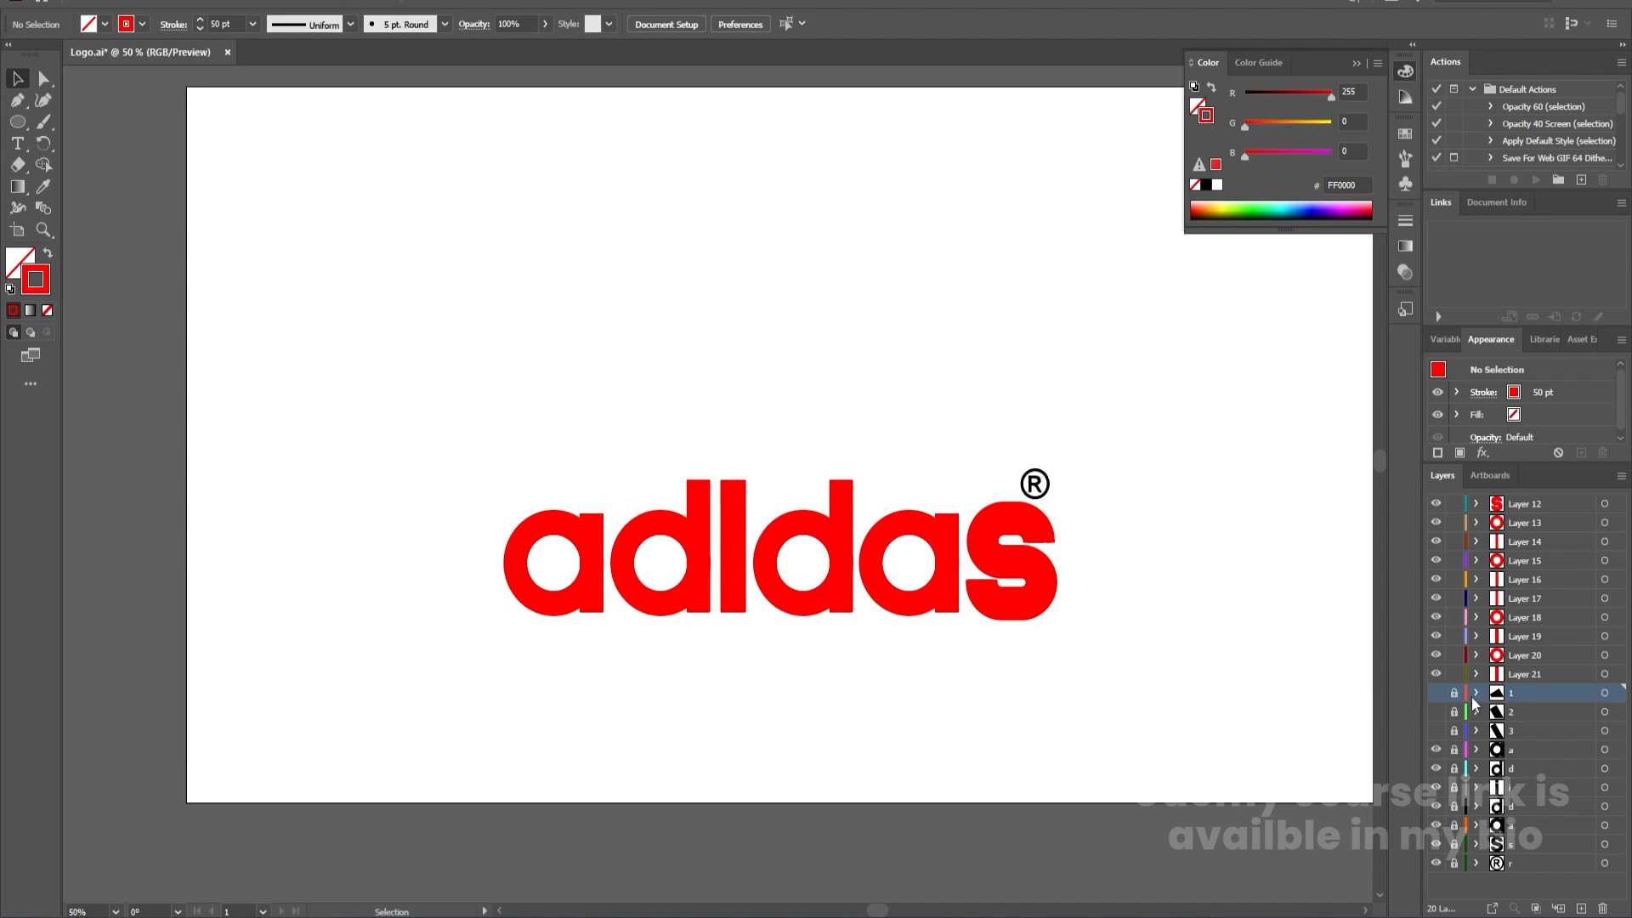
Step: Show the hidden stripe layers 1, 2 and 3 and save the file
{"action": "left_click_drag", "start_coordinate": [1437, 692], "coordinate": [1437, 730]}
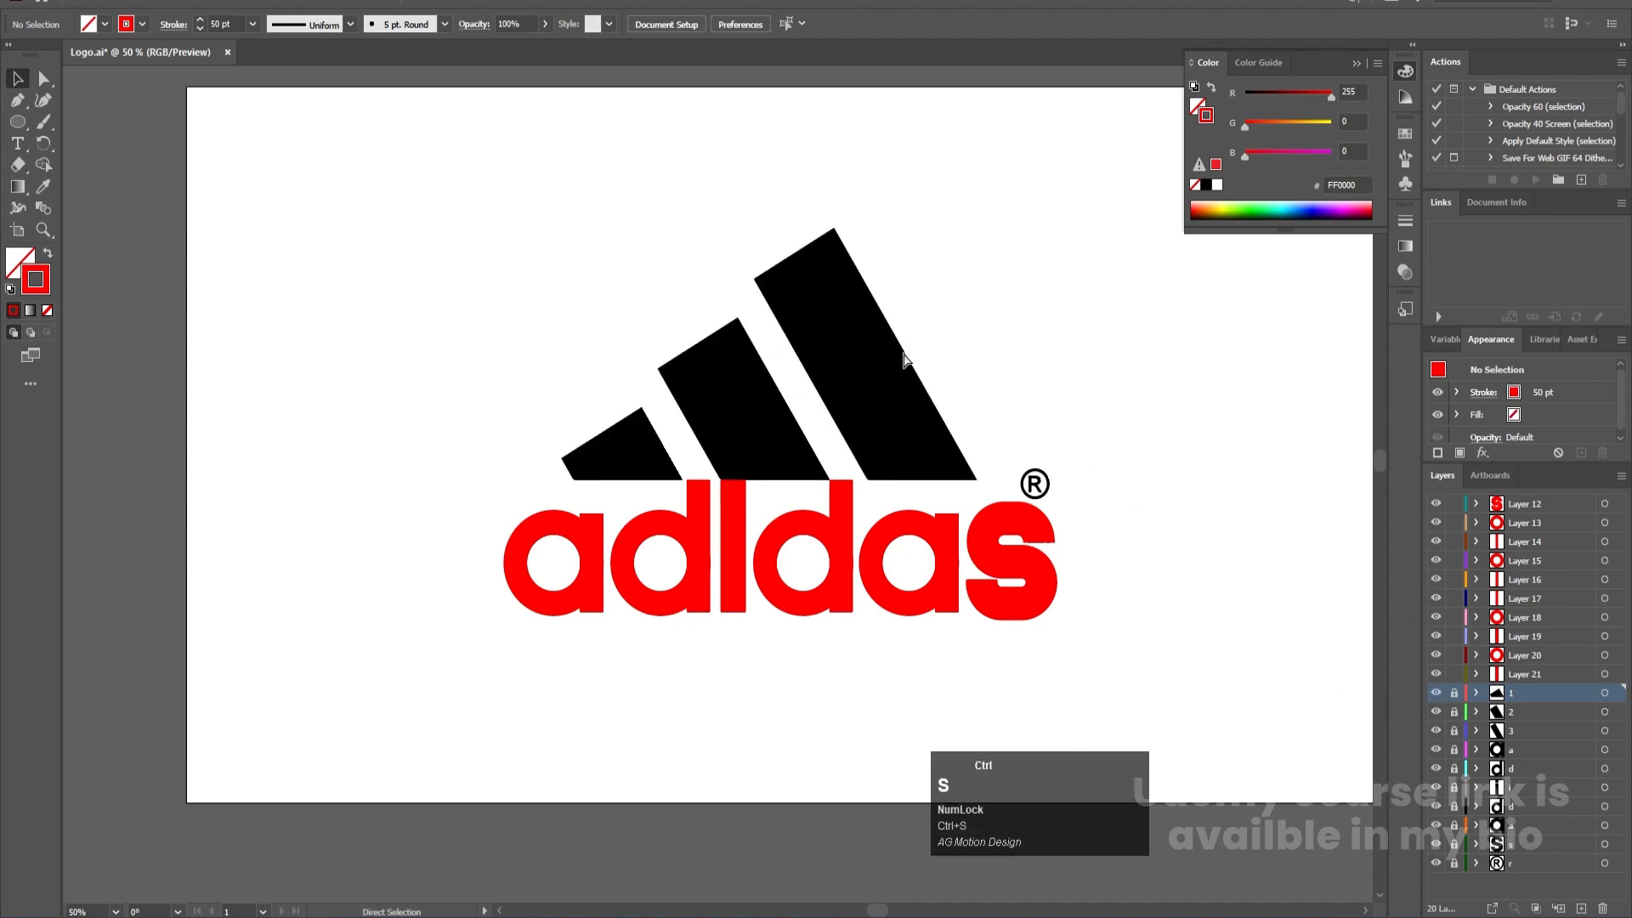
{"action": "key", "text": "ctrl+s"}
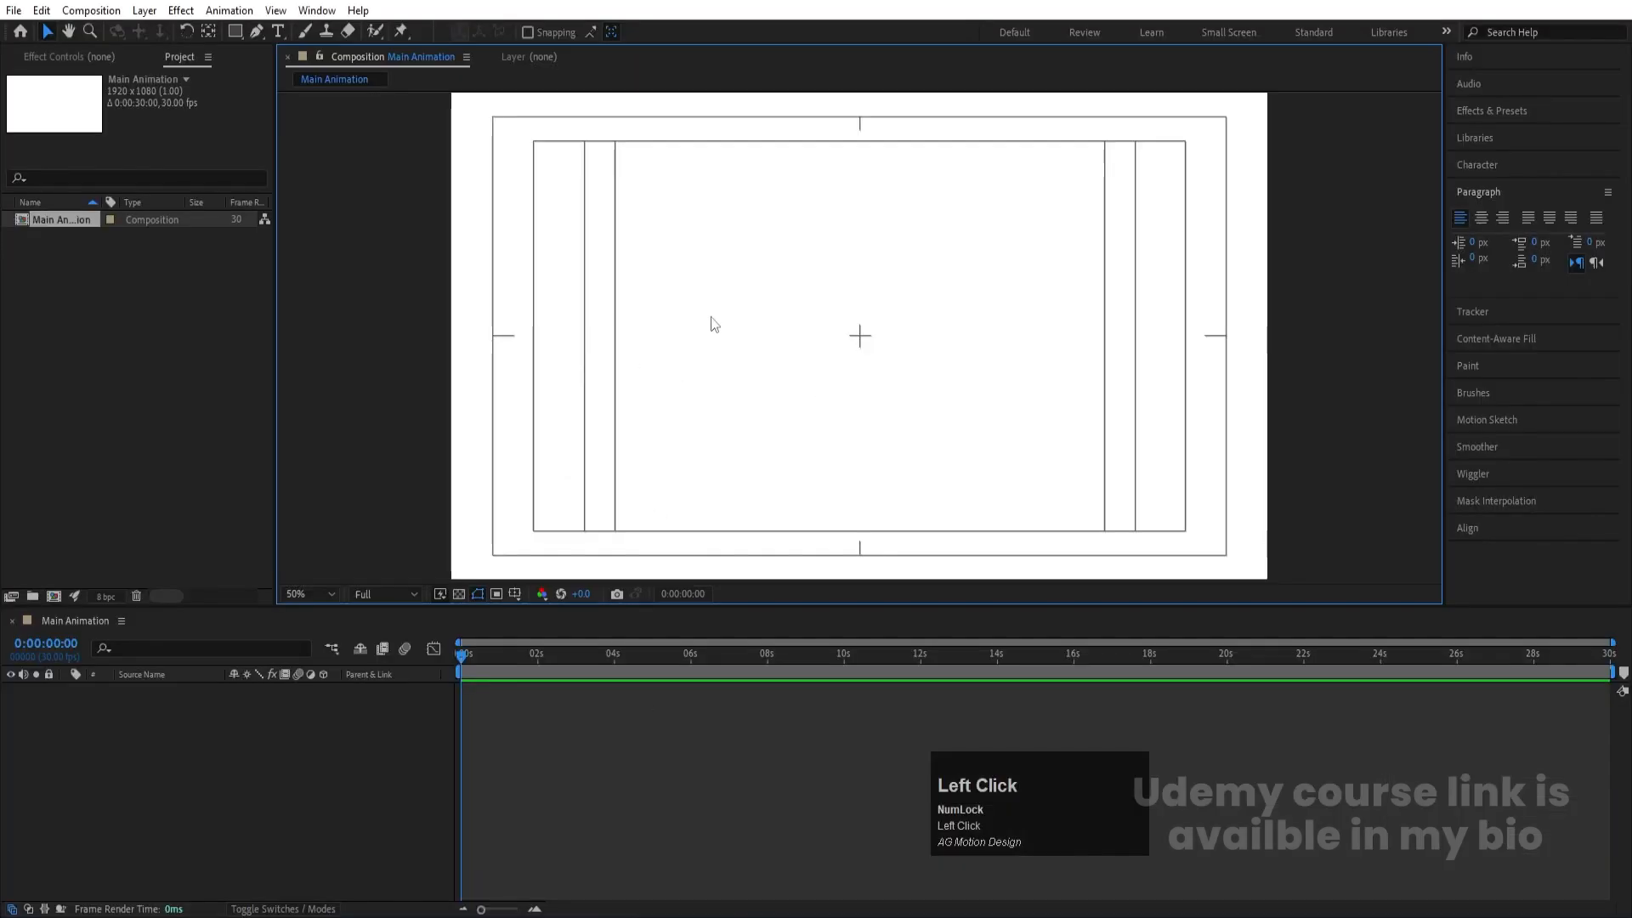
Step: In After Effects, import Logo.ai as Composition - Retain Layer Sizes and add the Logo composition to the Main Animation timeline
{"action": "key", "text": "ctrl+i"}
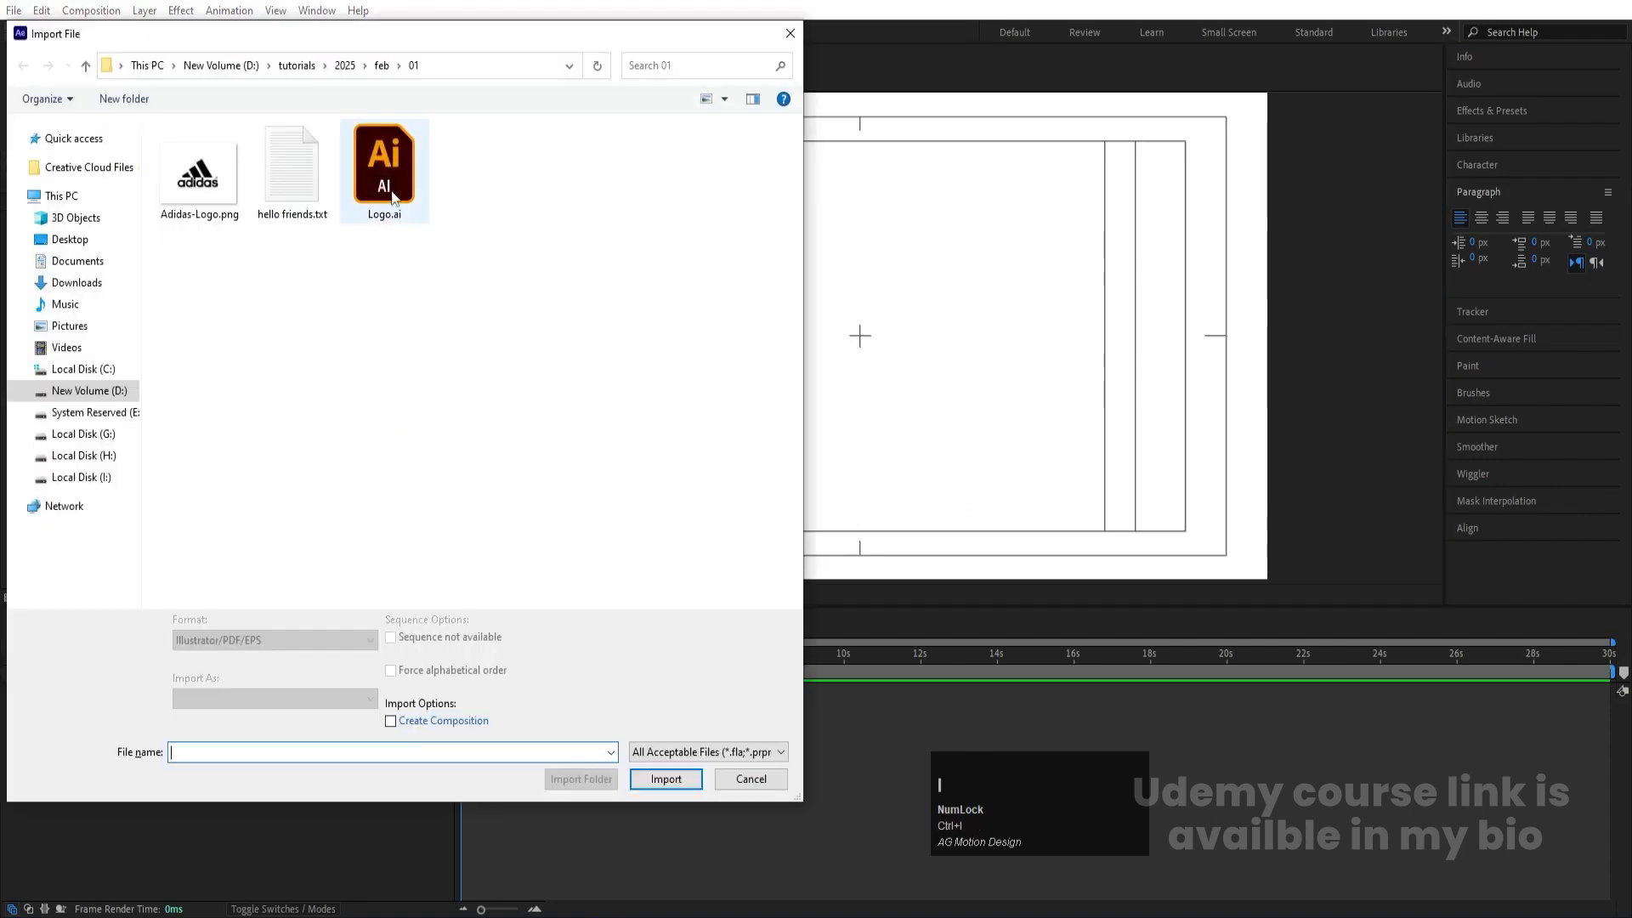
{"action": "left_click", "coordinate": [393, 197]}
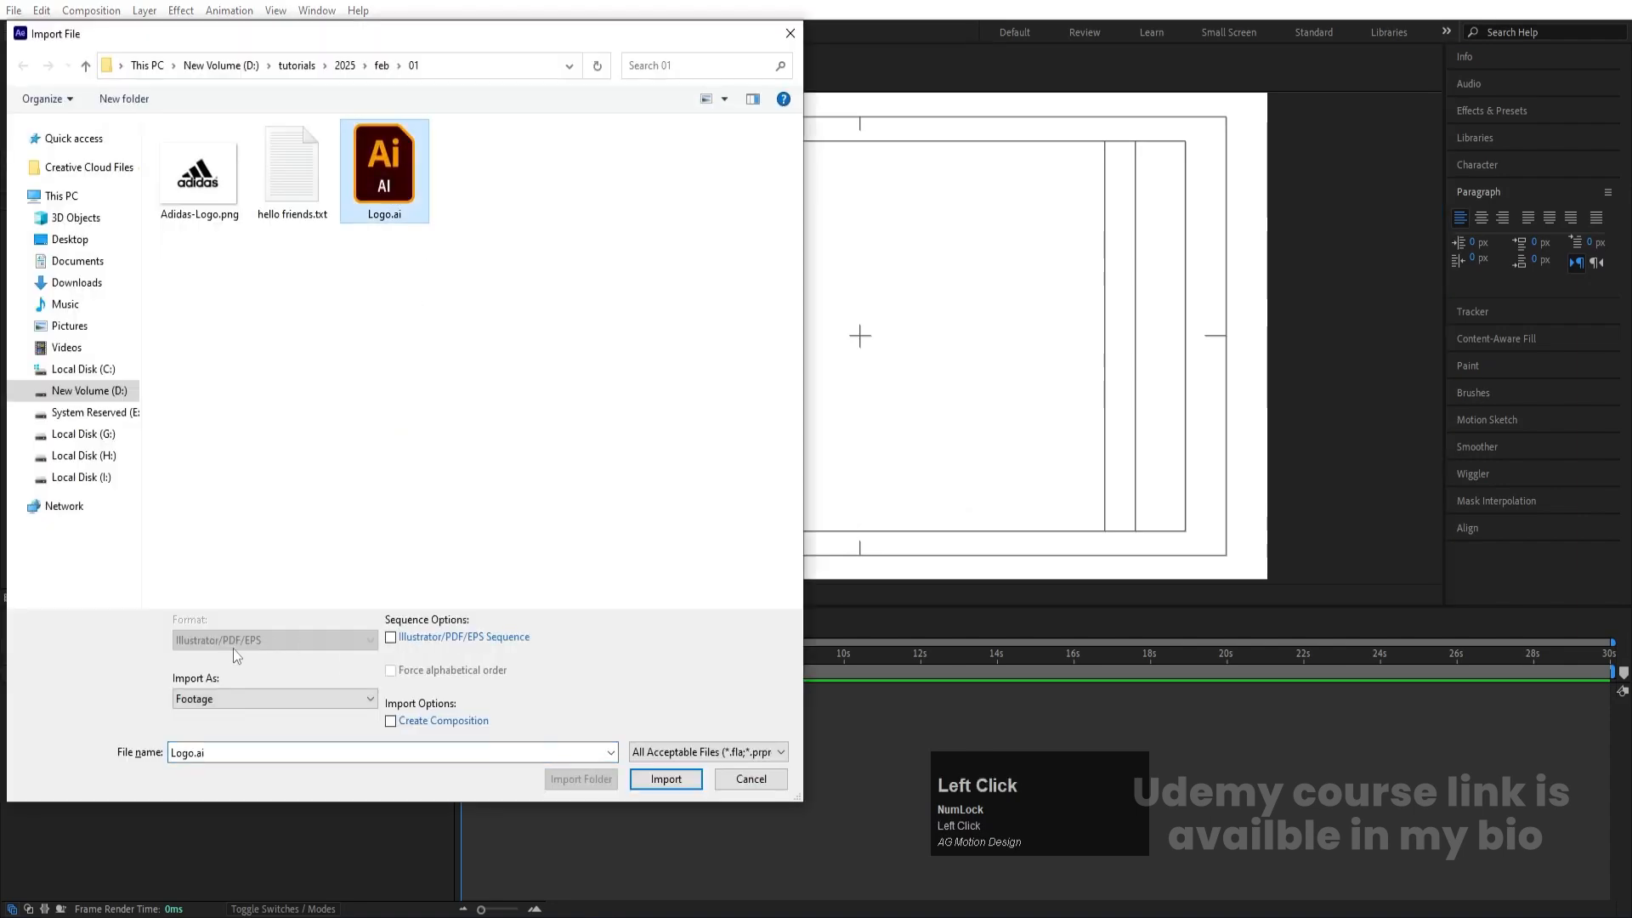
{"action": "left_click", "coordinate": [209, 699]}
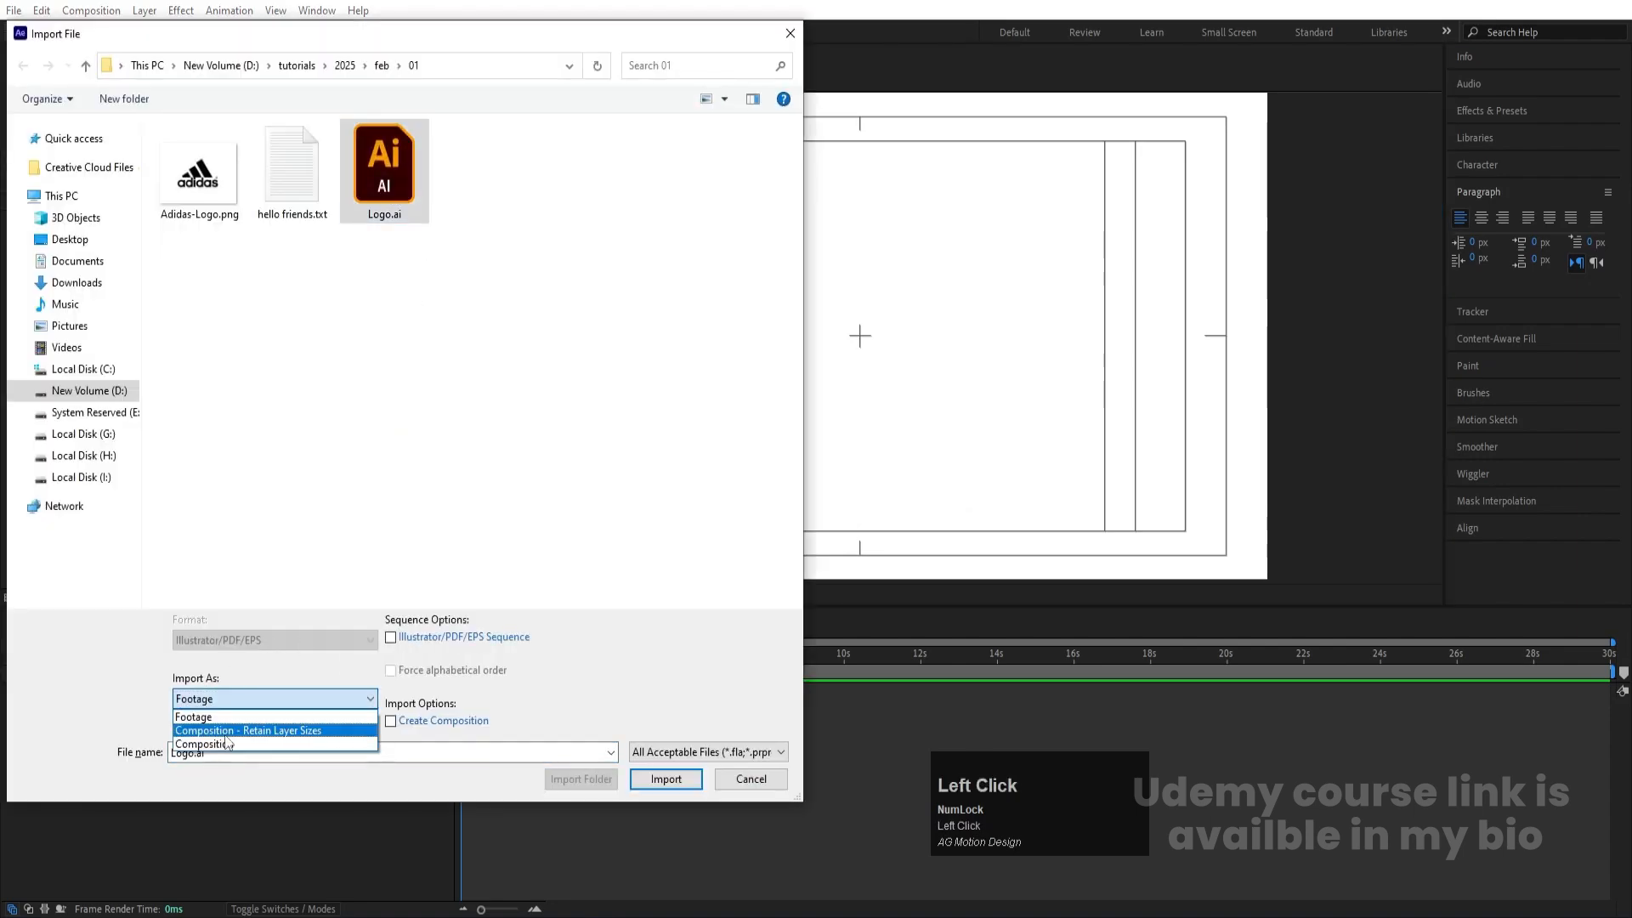
{"action": "left_click", "coordinate": [226, 734]}
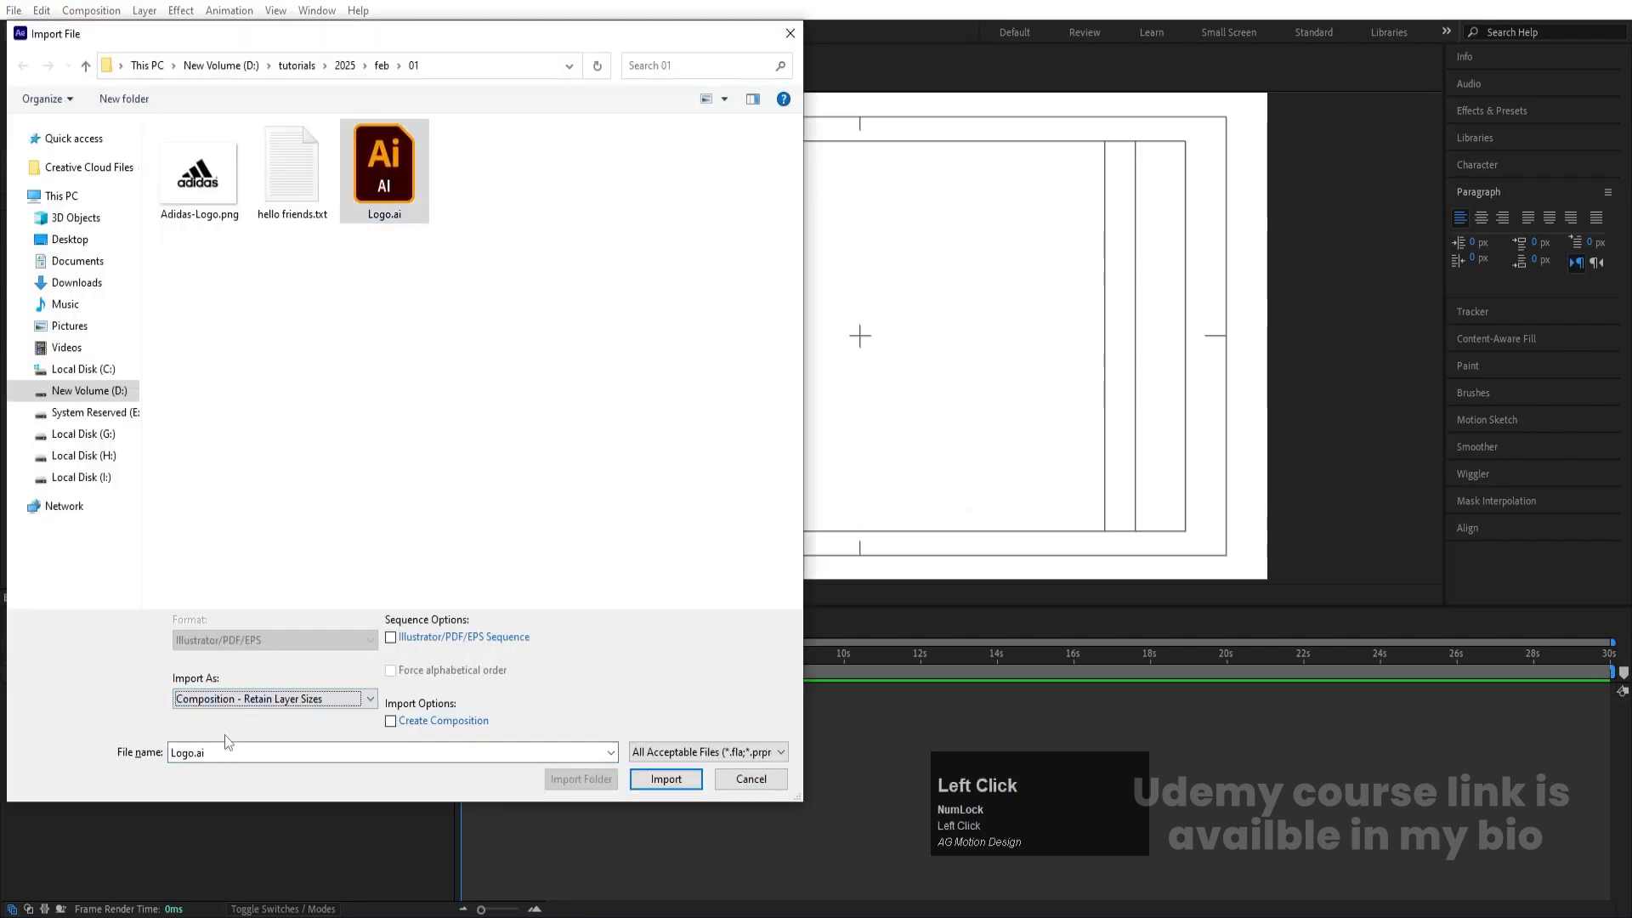
{"action": "left_click", "coordinate": [666, 779]}
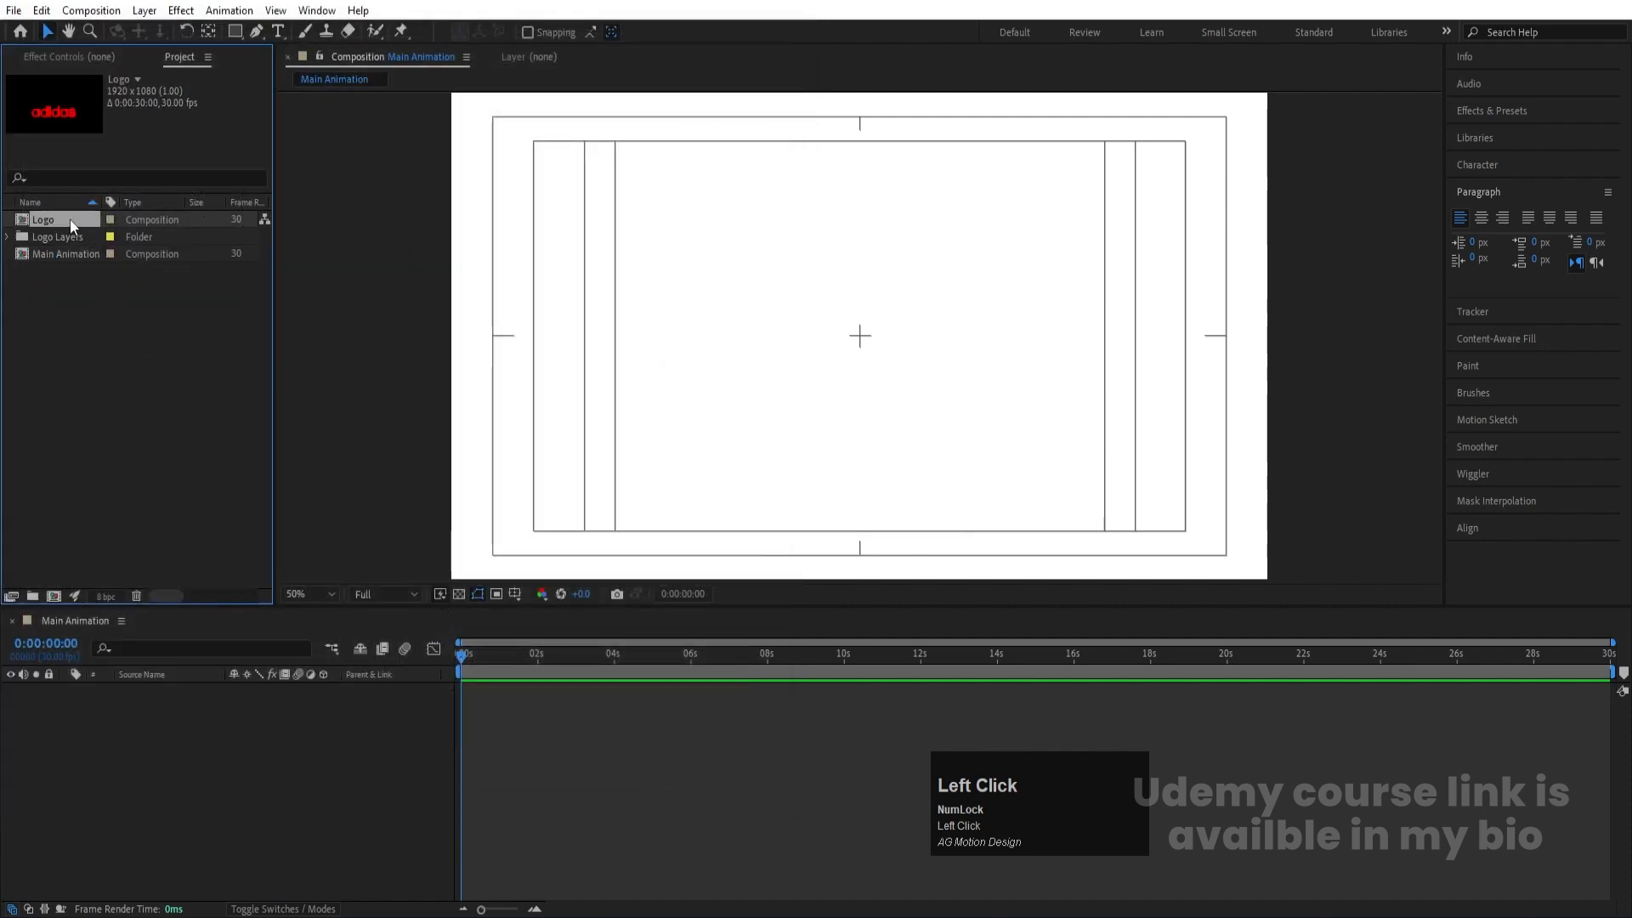
{"action": "left_click_drag", "start_coordinate": [69, 219], "coordinate": [278, 786]}
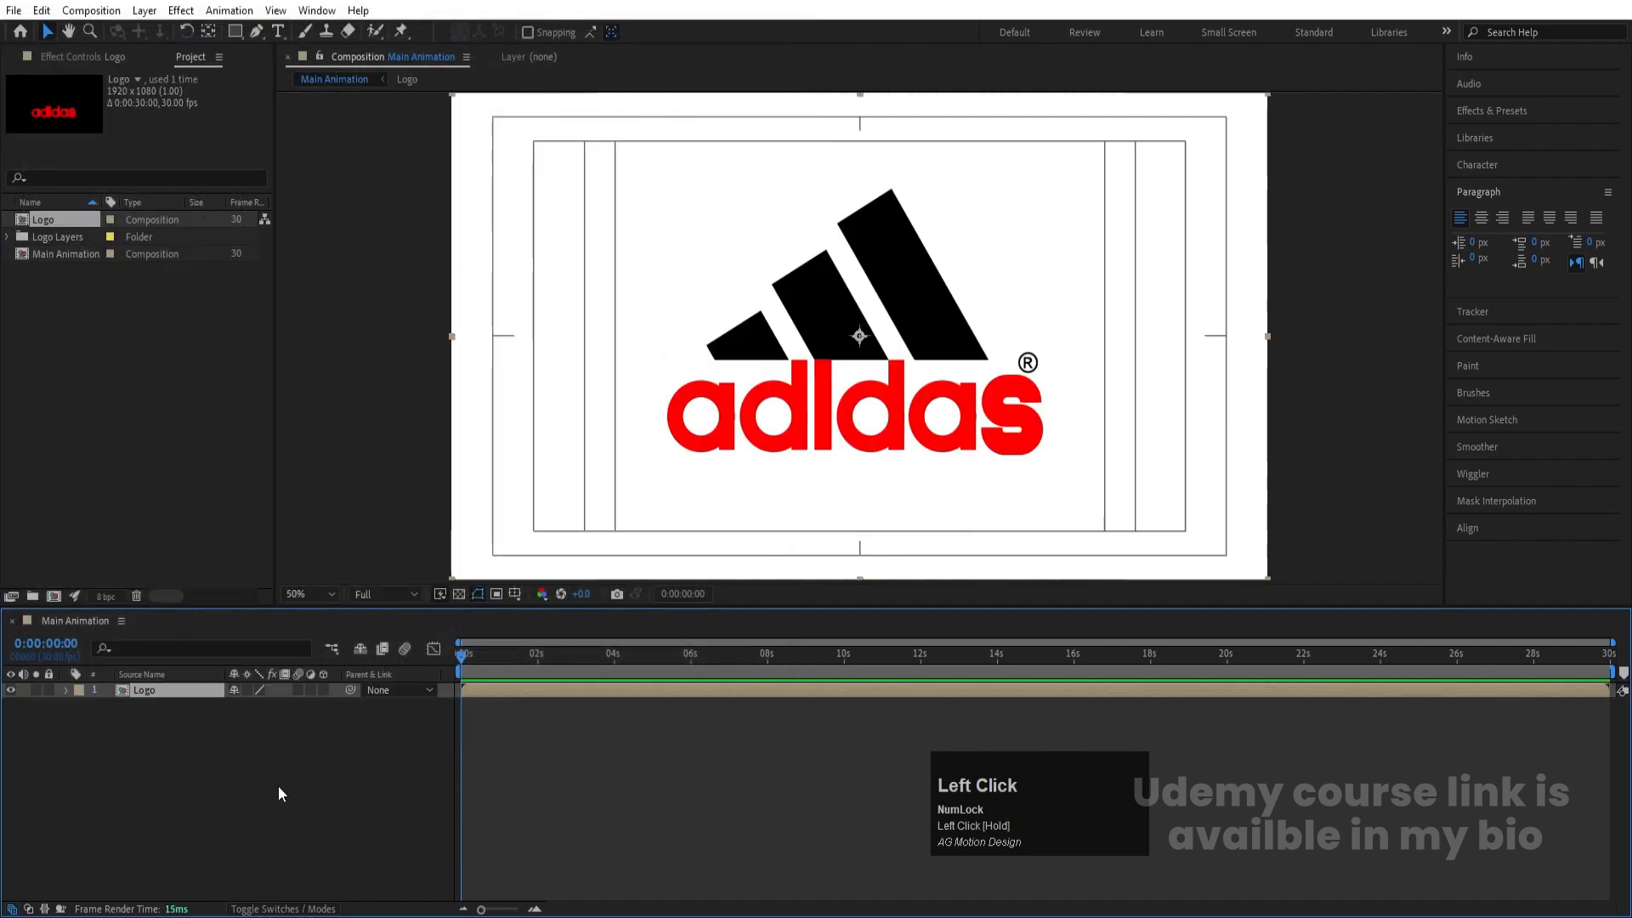
Step: Open the nested Logo composition and set its background color to white (FFFFFF)
{"action": "double_click", "coordinate": [160, 690]}
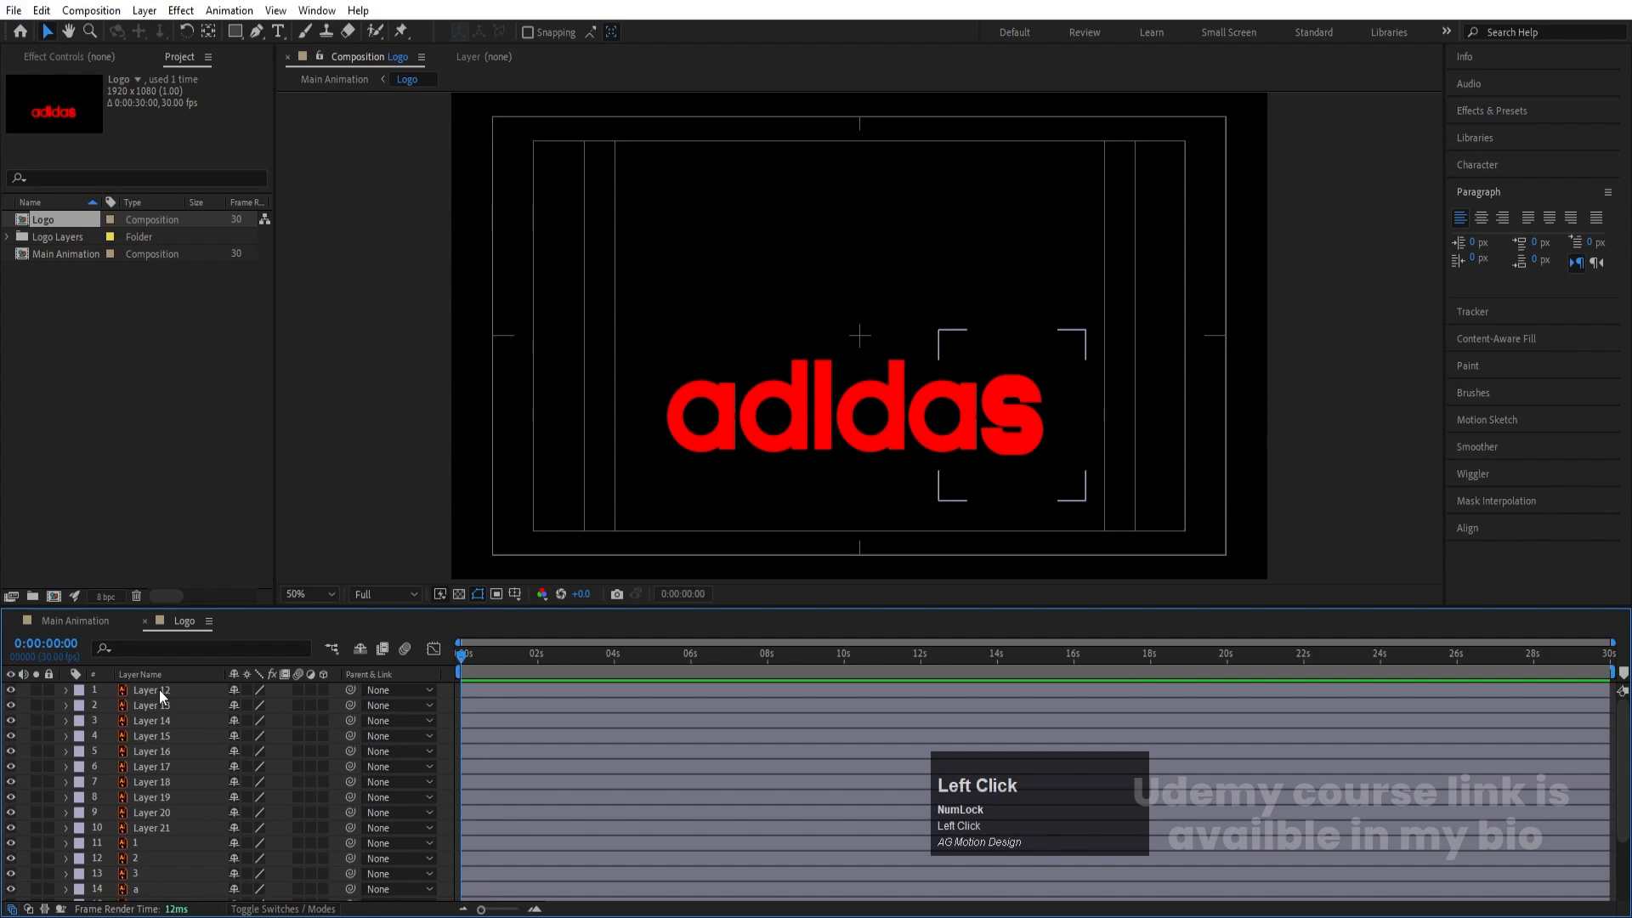
{"action": "key", "text": "ctrl+k"}
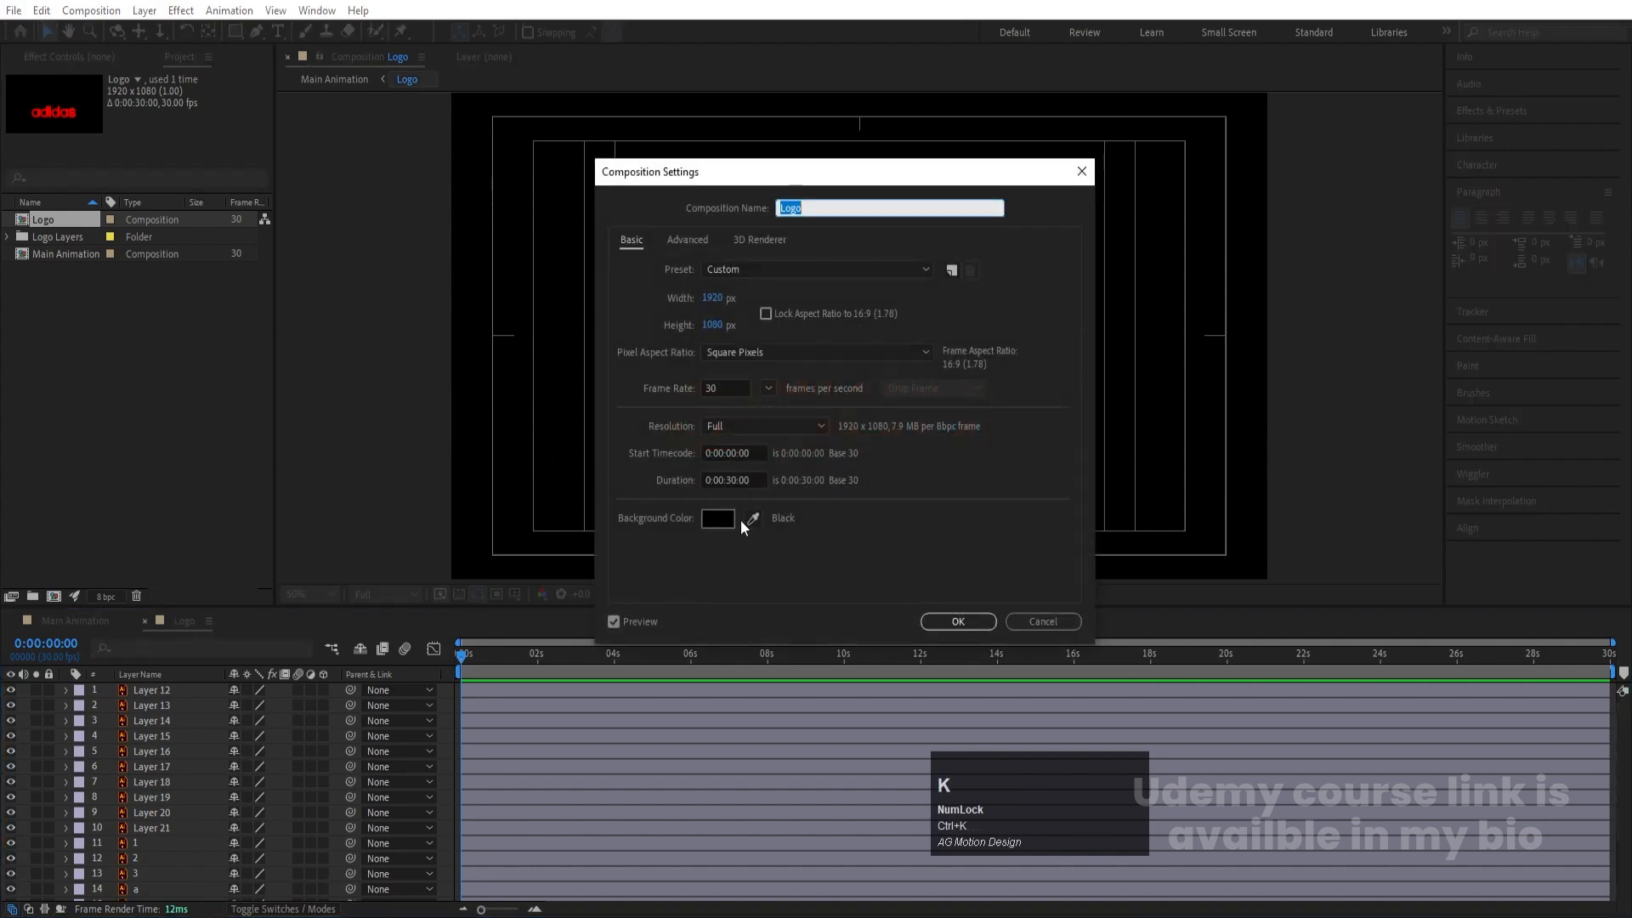
{"action": "left_click", "coordinate": [724, 516]}
{"action": "left_click_drag", "start_coordinate": [330, 459], "coordinate": [189, 181]}
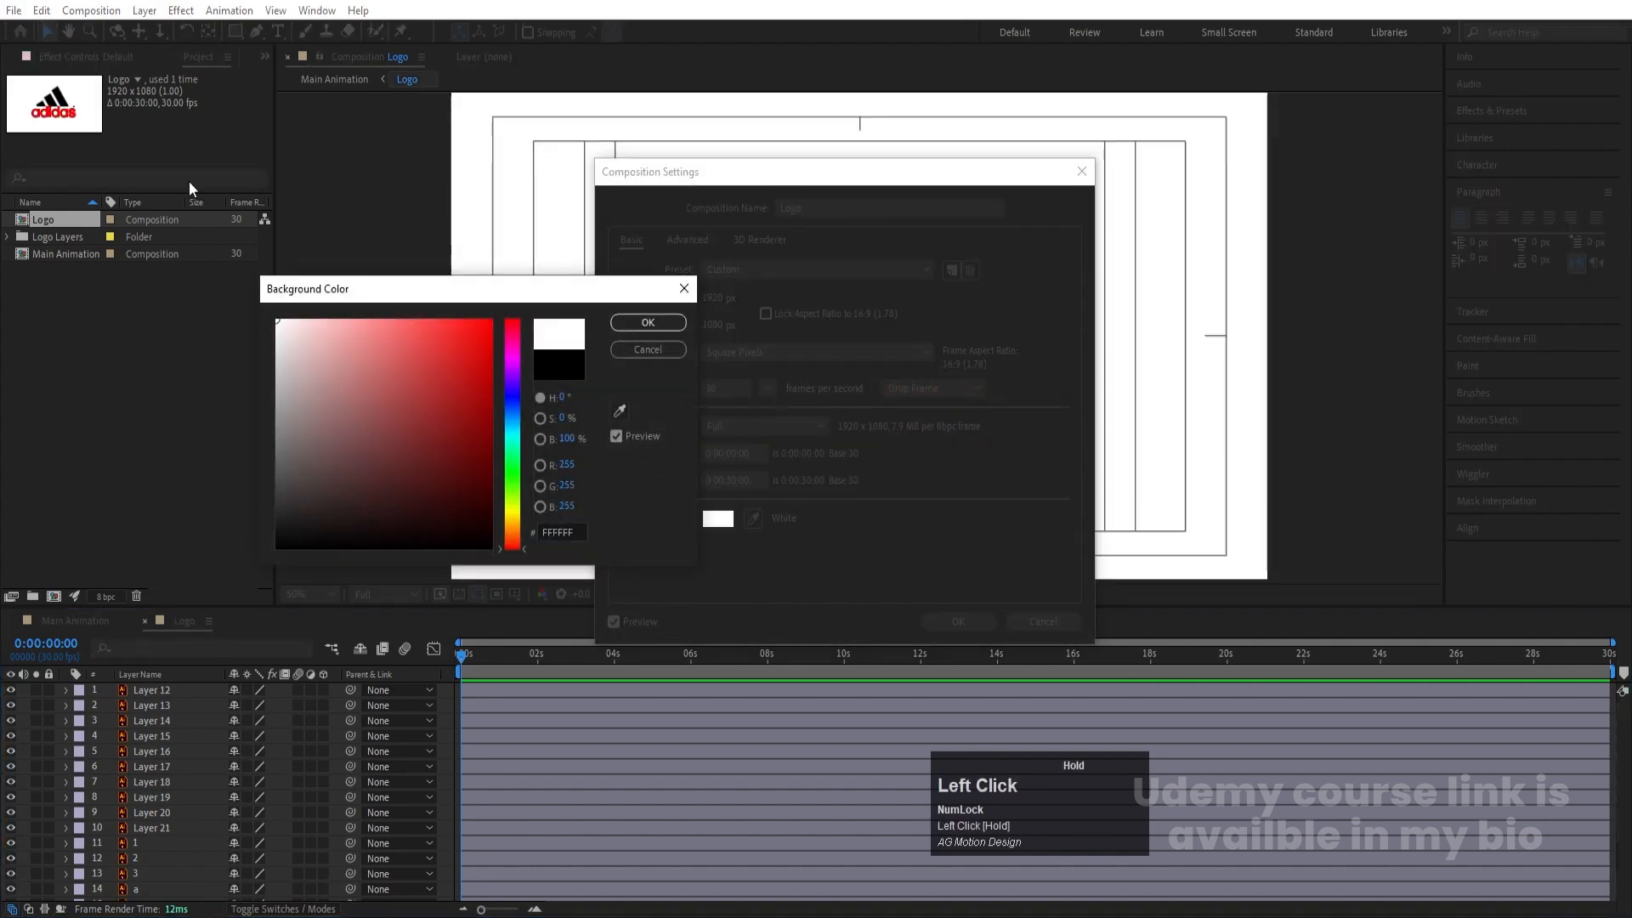
{"action": "key", "text": "Return"}
{"action": "key", "text": "Return"}
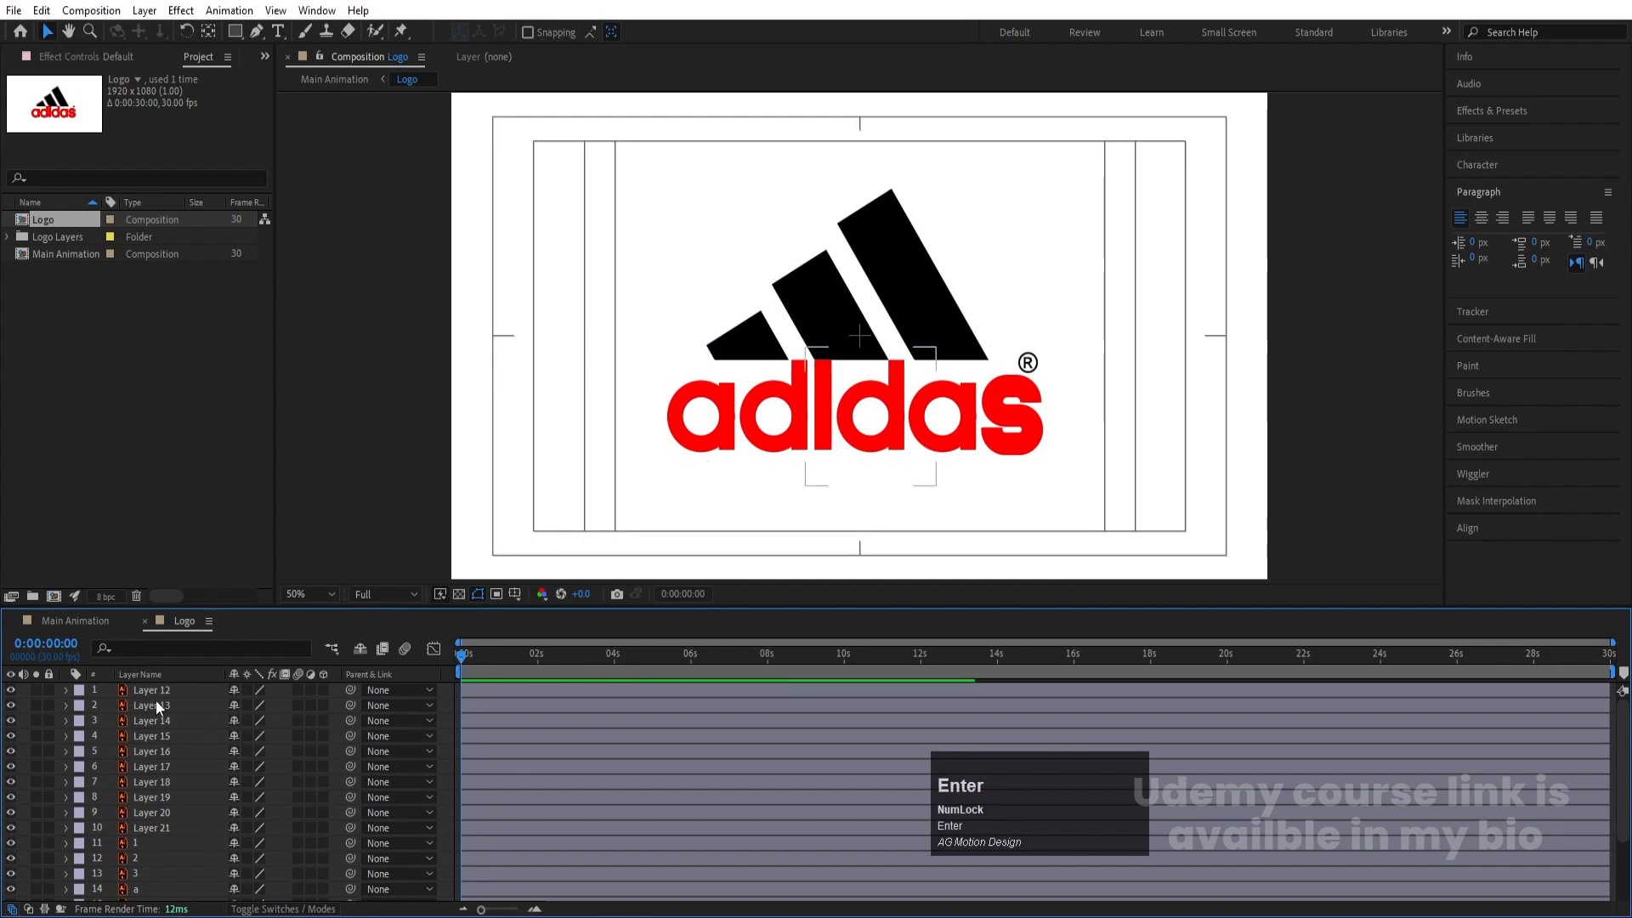
Step: Hide the red stroke layers, Layer 12 through Layer 21, in the Logo composition
{"action": "left_click", "coordinate": [153, 691]}
{"action": "left_click", "coordinate": [163, 828], "text": "shift"}
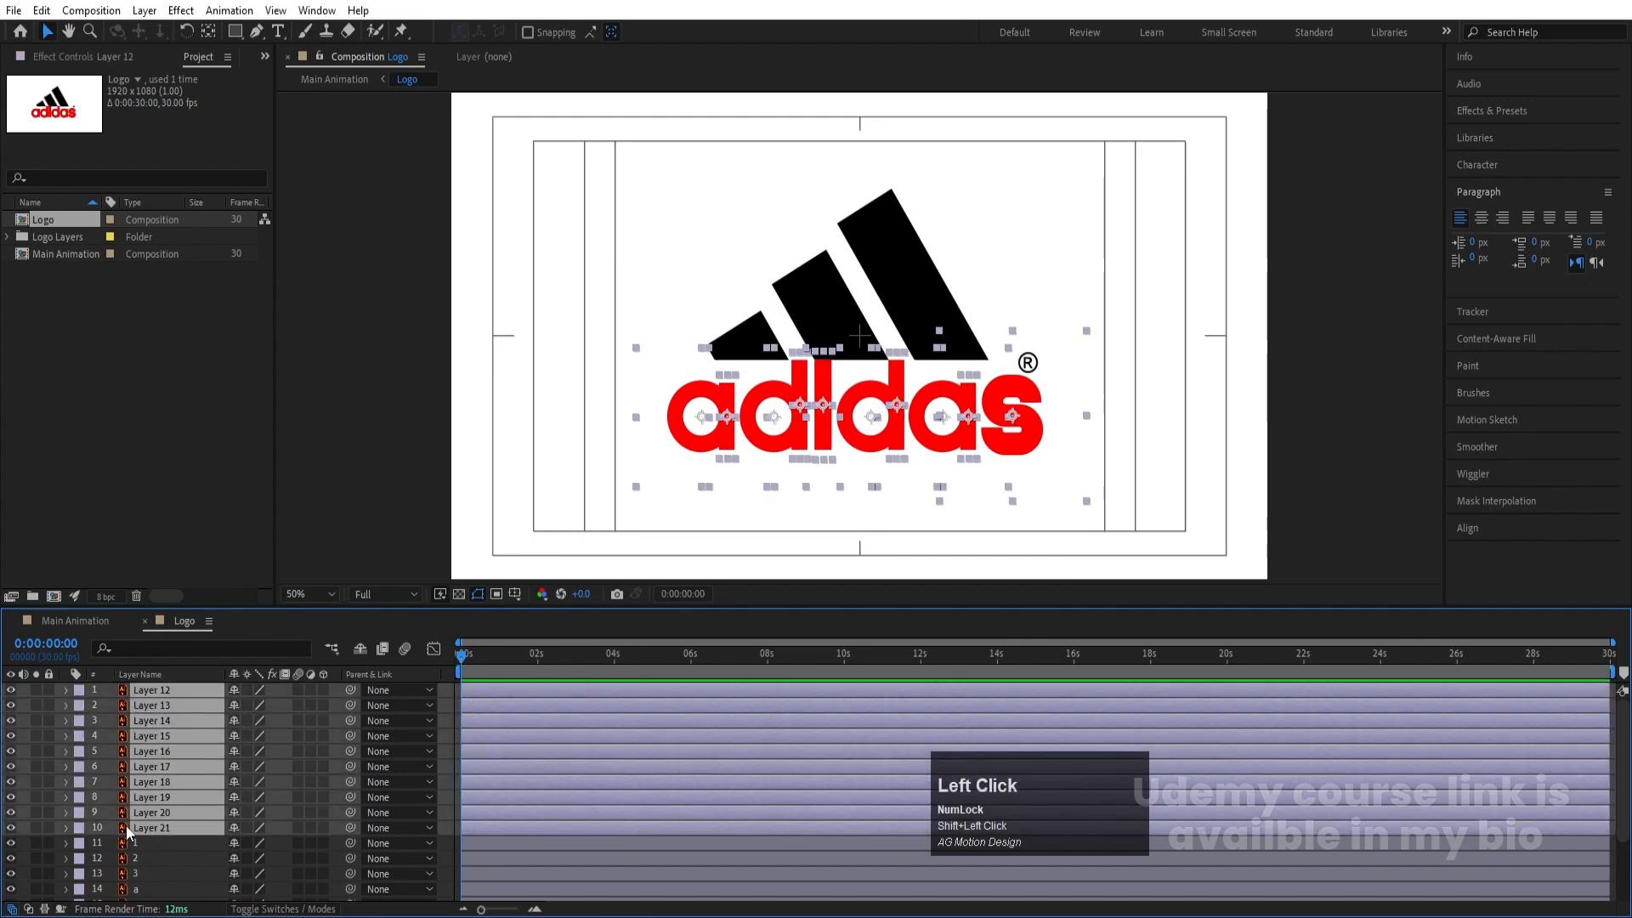
{"action": "left_click", "coordinate": [11, 828]}
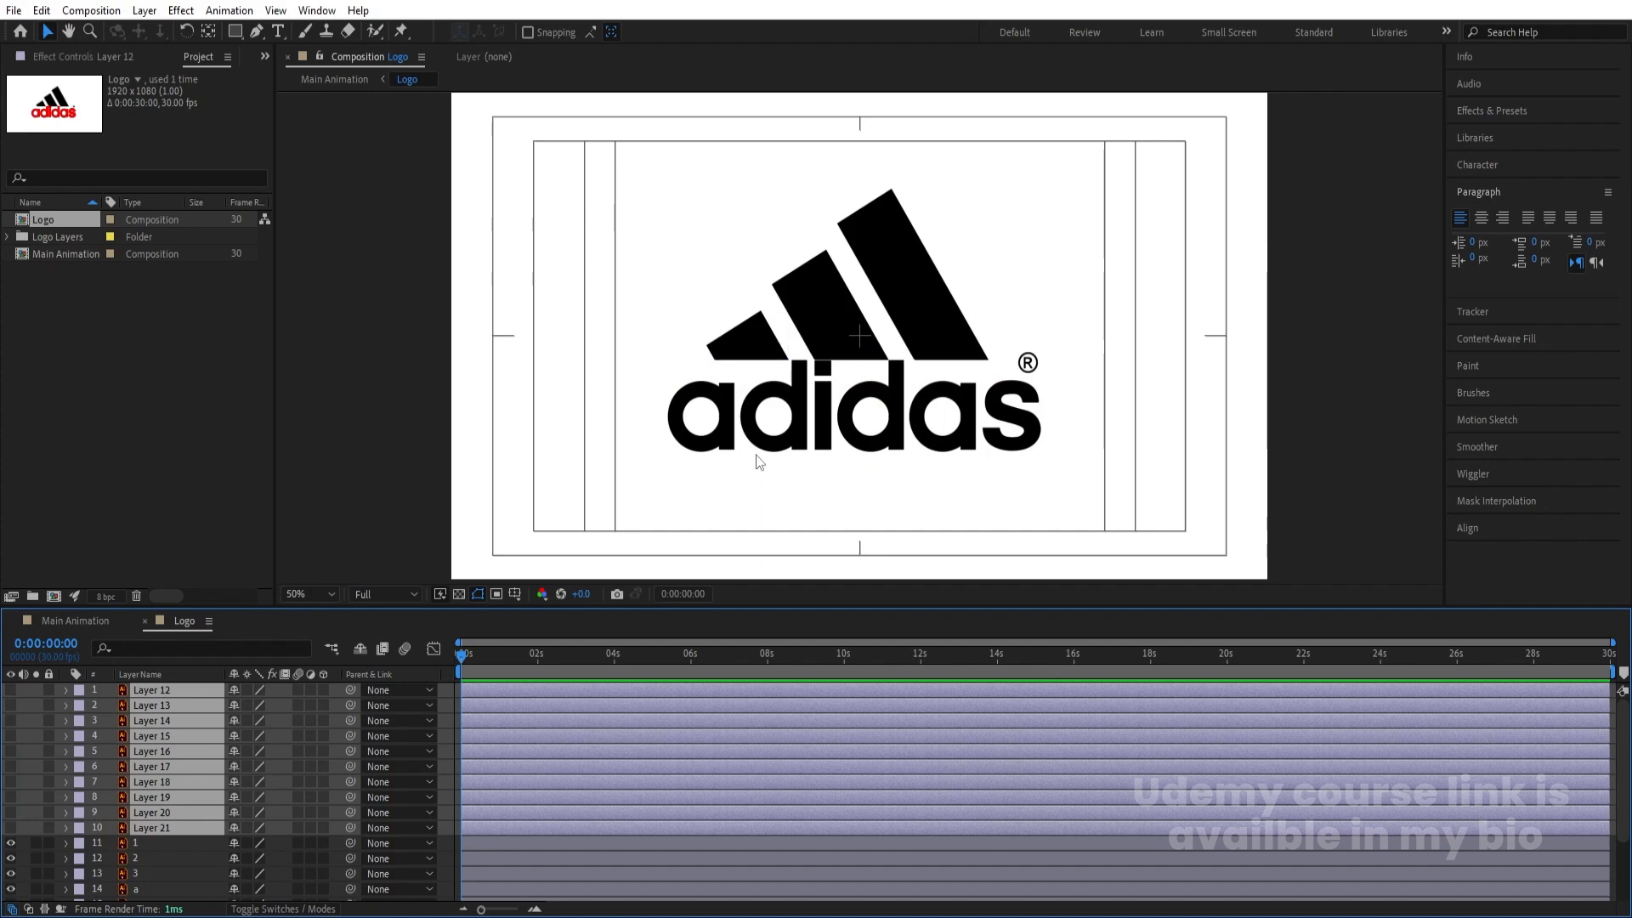
Step: Move the adidas letter layers and the registered-mark layer above stripe layers 1, 2 and 3 in the layer stack
{"action": "left_click", "coordinate": [580, 400]}
{"action": "left_click_drag", "start_coordinate": [580, 407], "coordinate": [1097, 529]}
{"action": "left_click", "coordinate": [1030, 366], "text": "shift"}
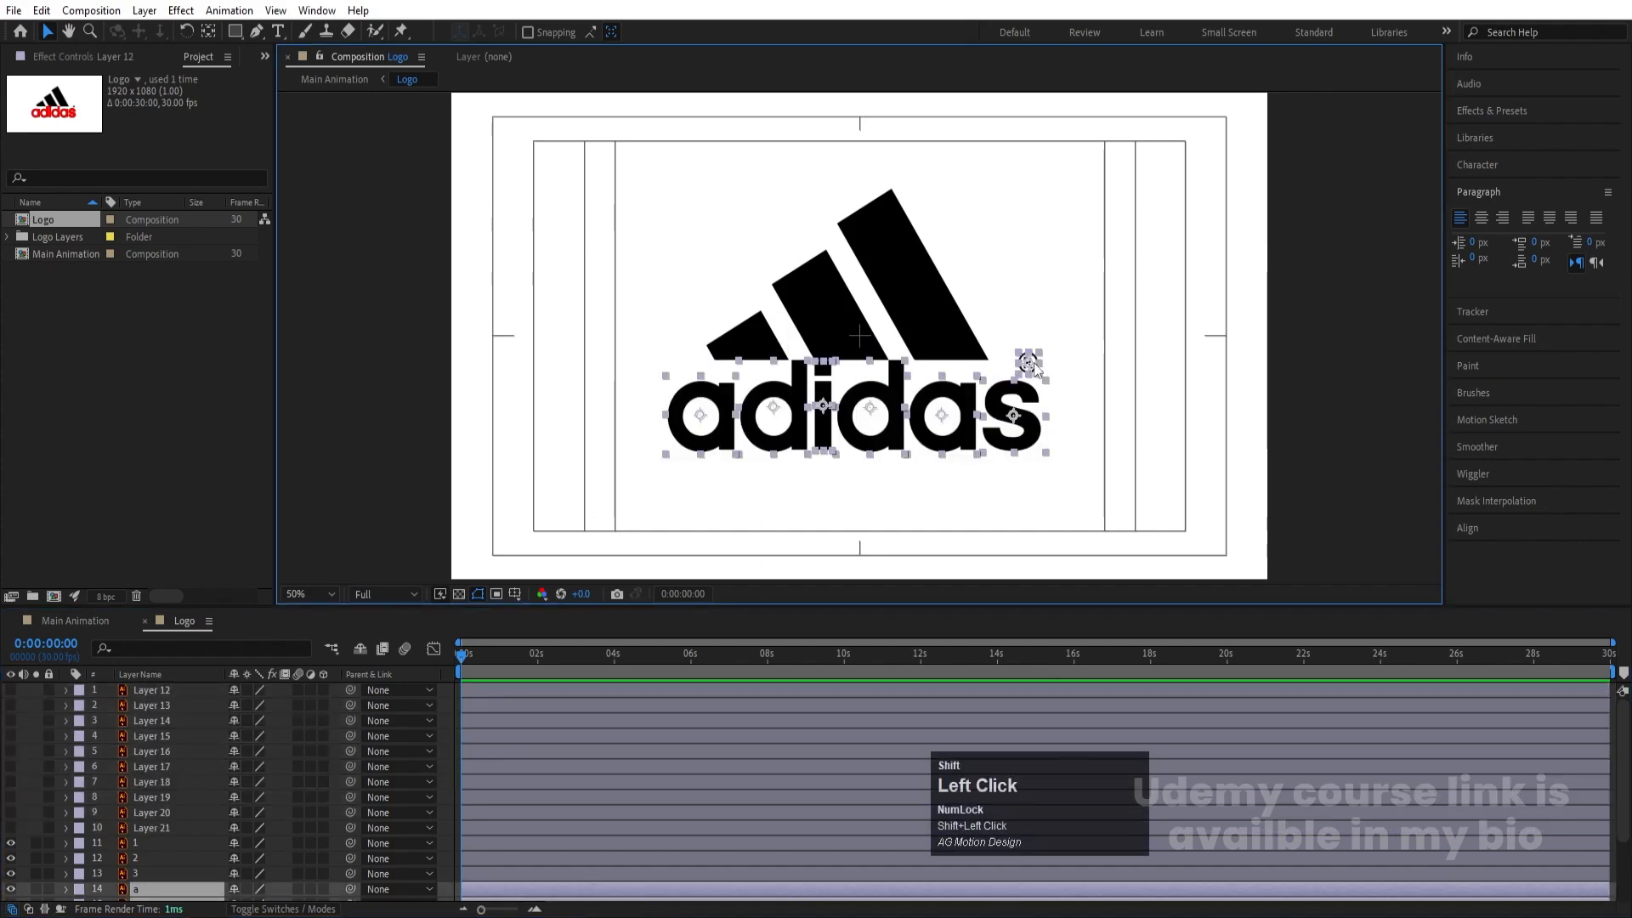
{"action": "left_click_drag", "start_coordinate": [163, 896], "coordinate": [159, 829]}
{"action": "scroll", "coordinate": [172, 843], "scroll_direction": "down", "scroll_amount": 2}
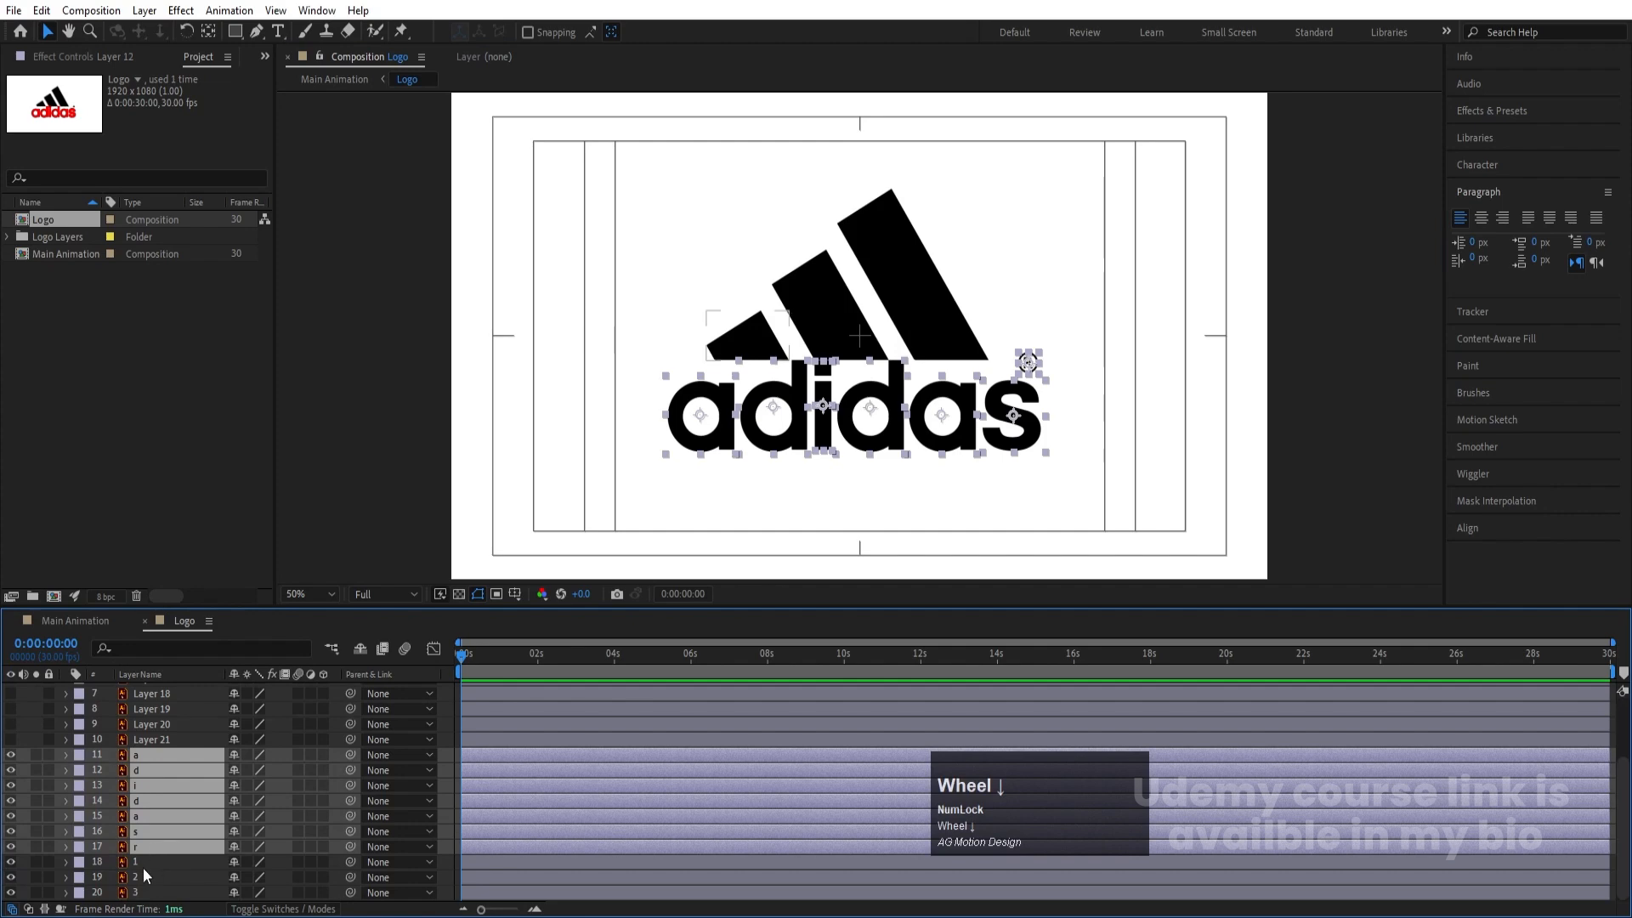
Step: Hide the stripe layers 1, 2 and 3 in the Logo composition
{"action": "left_click", "coordinate": [138, 862]}
{"action": "left_click_drag", "start_coordinate": [11, 862], "coordinate": [10, 892]}
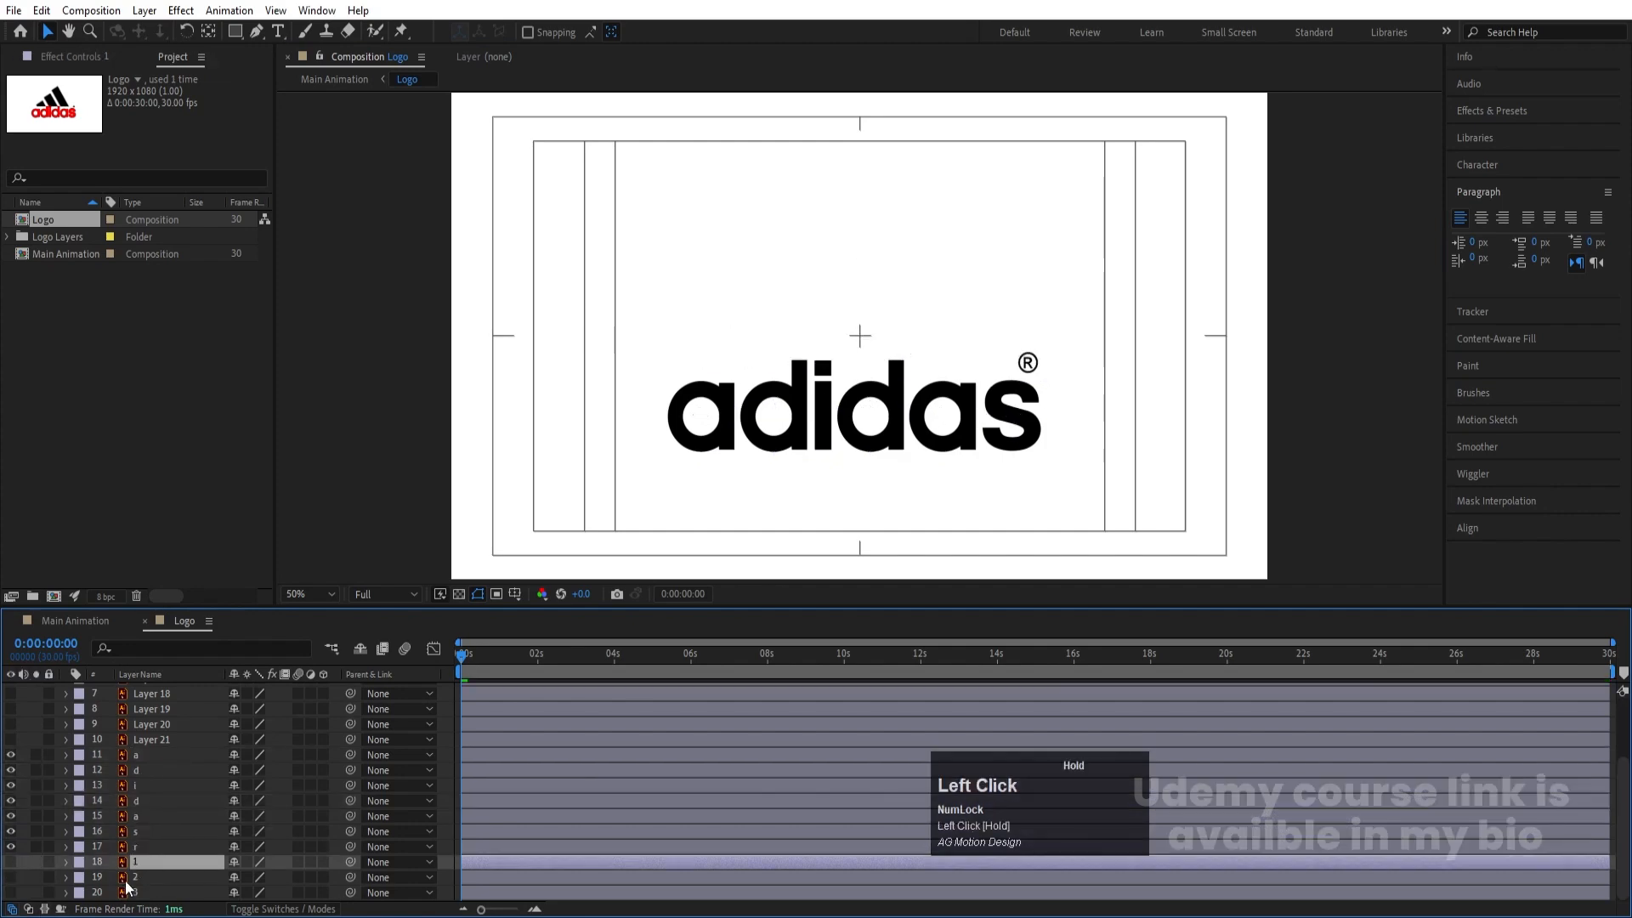
{"action": "left_click", "coordinate": [141, 755]}
{"action": "left_click", "coordinate": [136, 847], "text": "shift"}
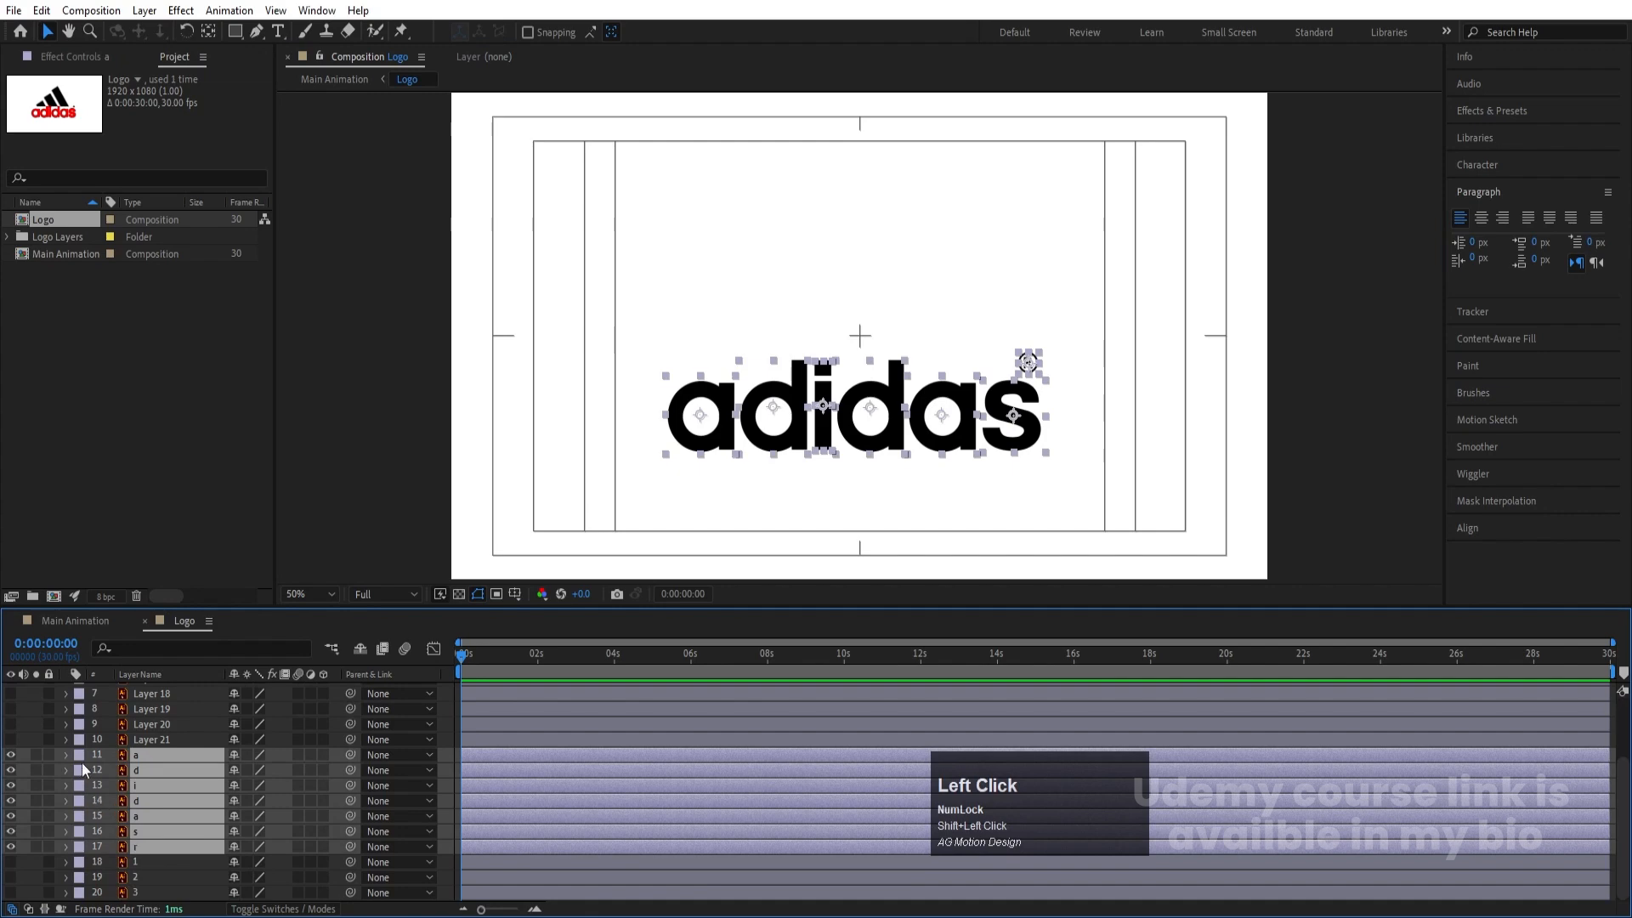
Step: Show the red stroke layers, Layer 12 through Layer 21, again
{"action": "left_click", "coordinate": [168, 738]}
{"action": "scroll", "coordinate": [177, 736], "scroll_direction": "up", "scroll_amount": 3}
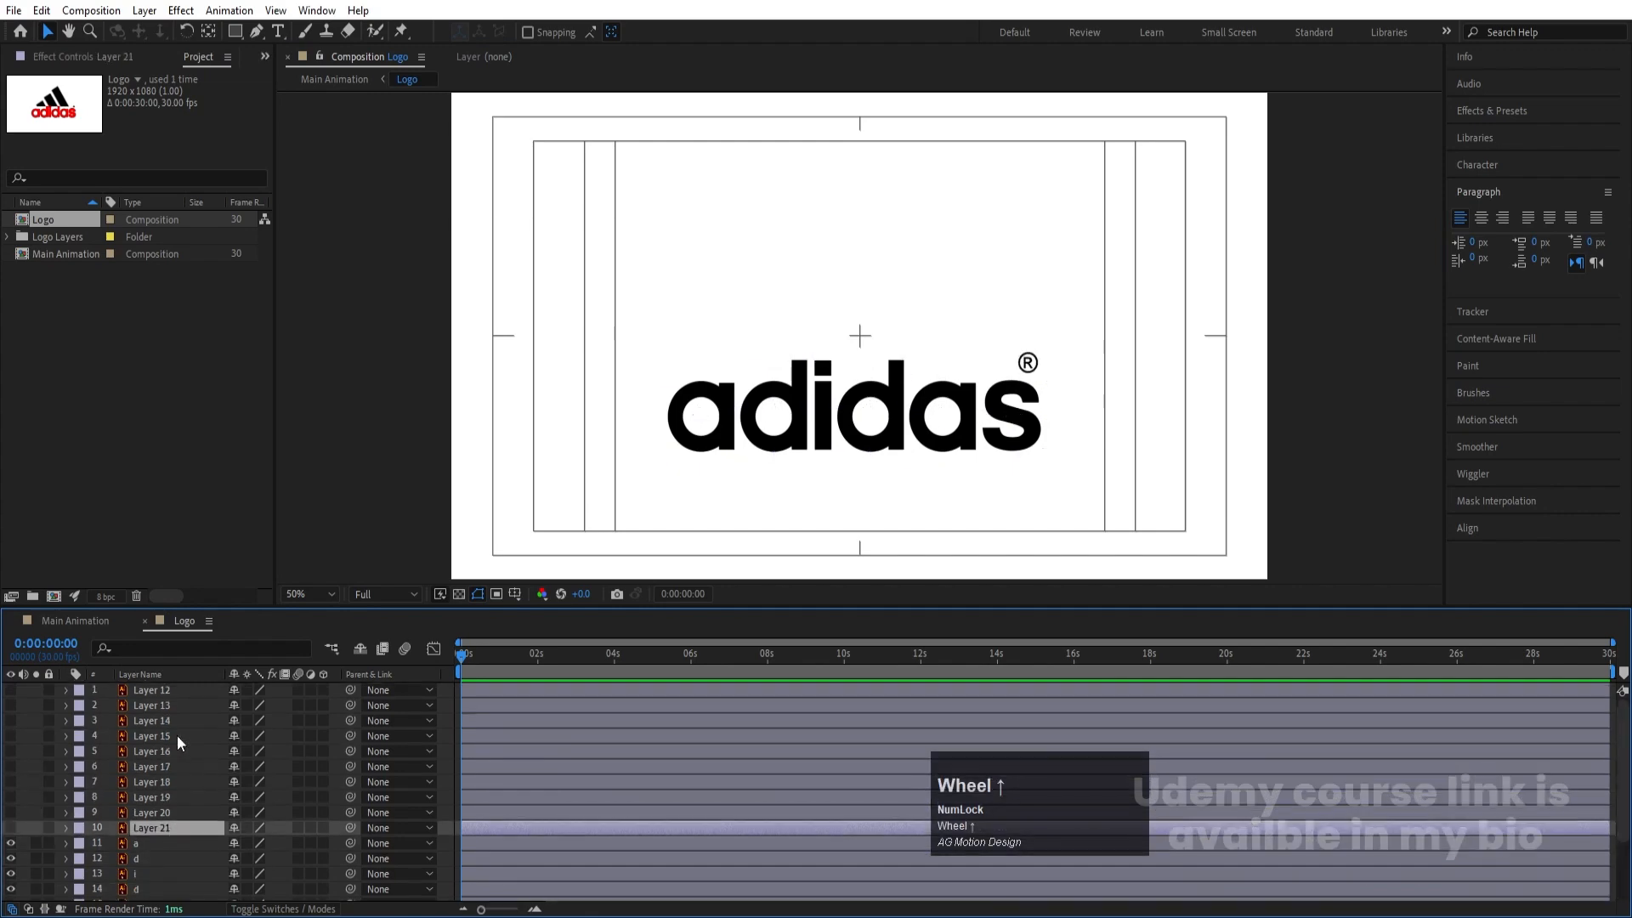
{"action": "left_click", "coordinate": [150, 690], "text": "shift"}
{"action": "left_click", "coordinate": [11, 806]}
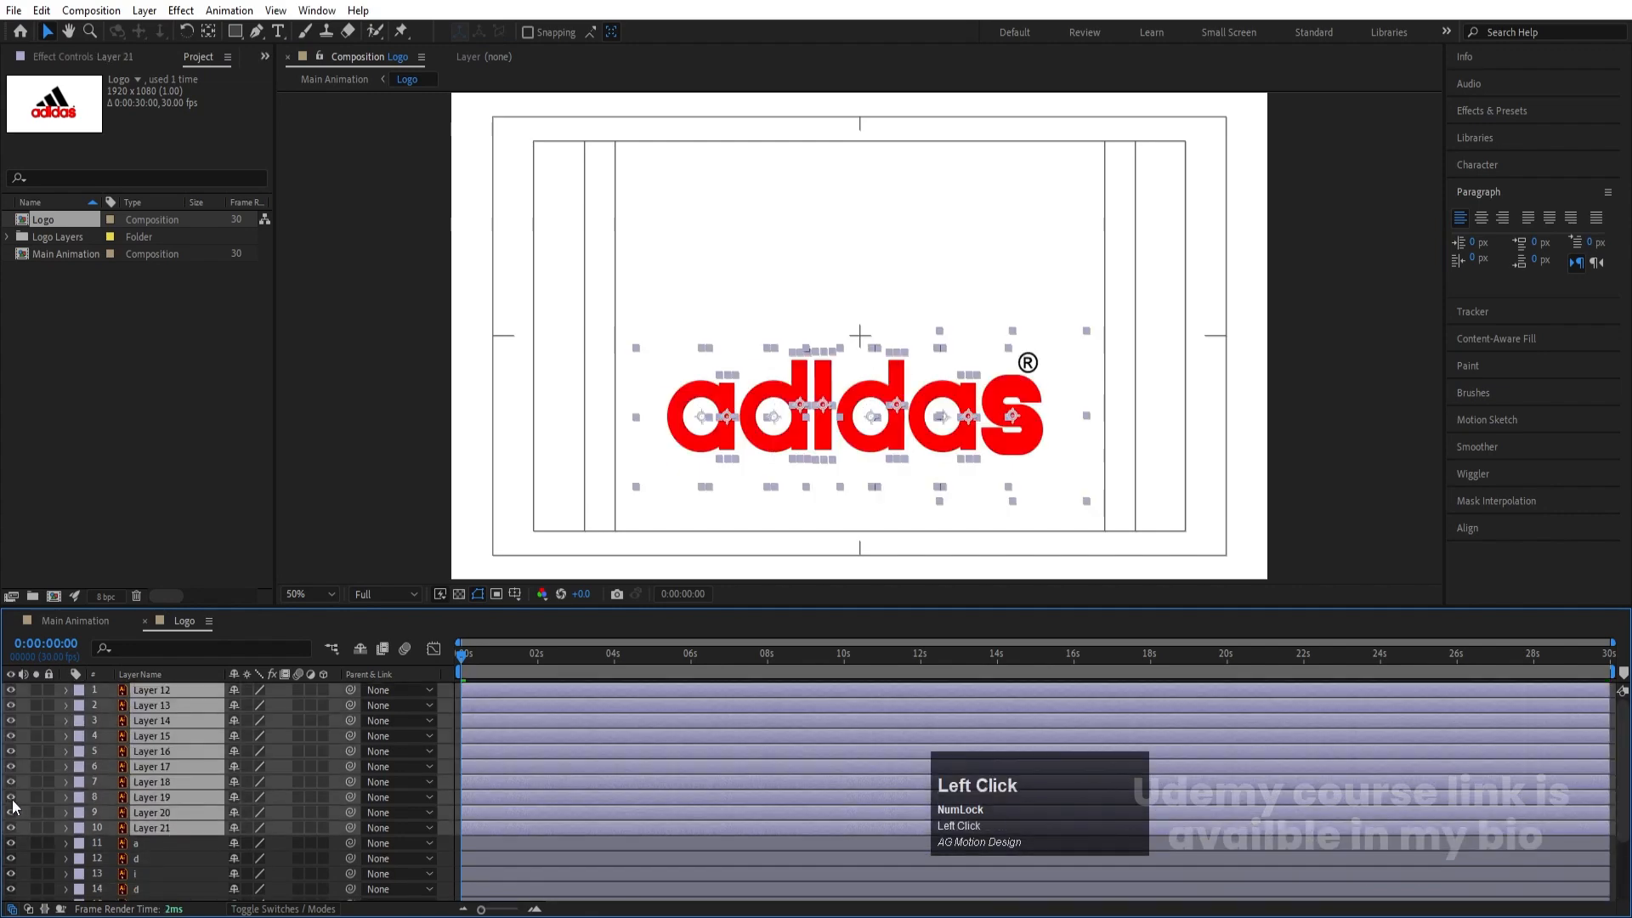
Step: Create shapes from the vector layers Layer 12 through Layer 21 and place the outline layers at the top of the stack
{"action": "right_click", "coordinate": [177, 693]}
{"action": "left_click", "coordinate": [246, 524]}
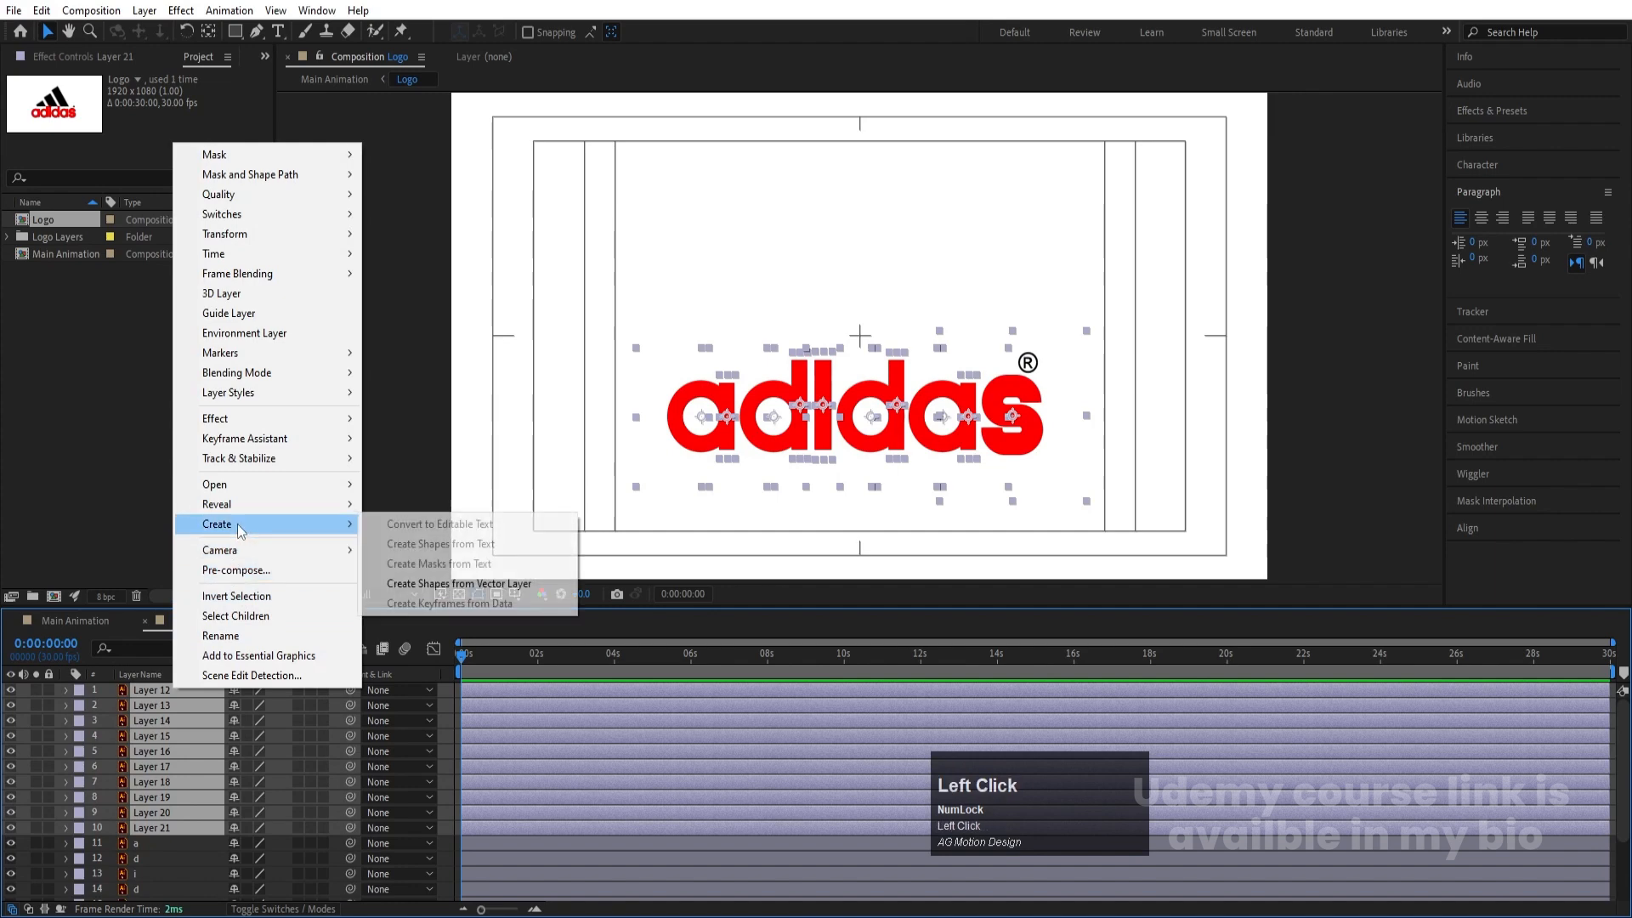
{"action": "left_click", "coordinate": [416, 584]}
{"action": "left_click_drag", "start_coordinate": [171, 721], "coordinate": [165, 700]}
Step: Delete the original Illustrator layers, Layer 12 through Layer 21, keeping their shape outlines
{"action": "scroll", "coordinate": [193, 762], "scroll_direction": "down", "scroll_amount": 5}
{"action": "scroll", "coordinate": [162, 757], "scroll_direction": "up", "scroll_amount": 3}
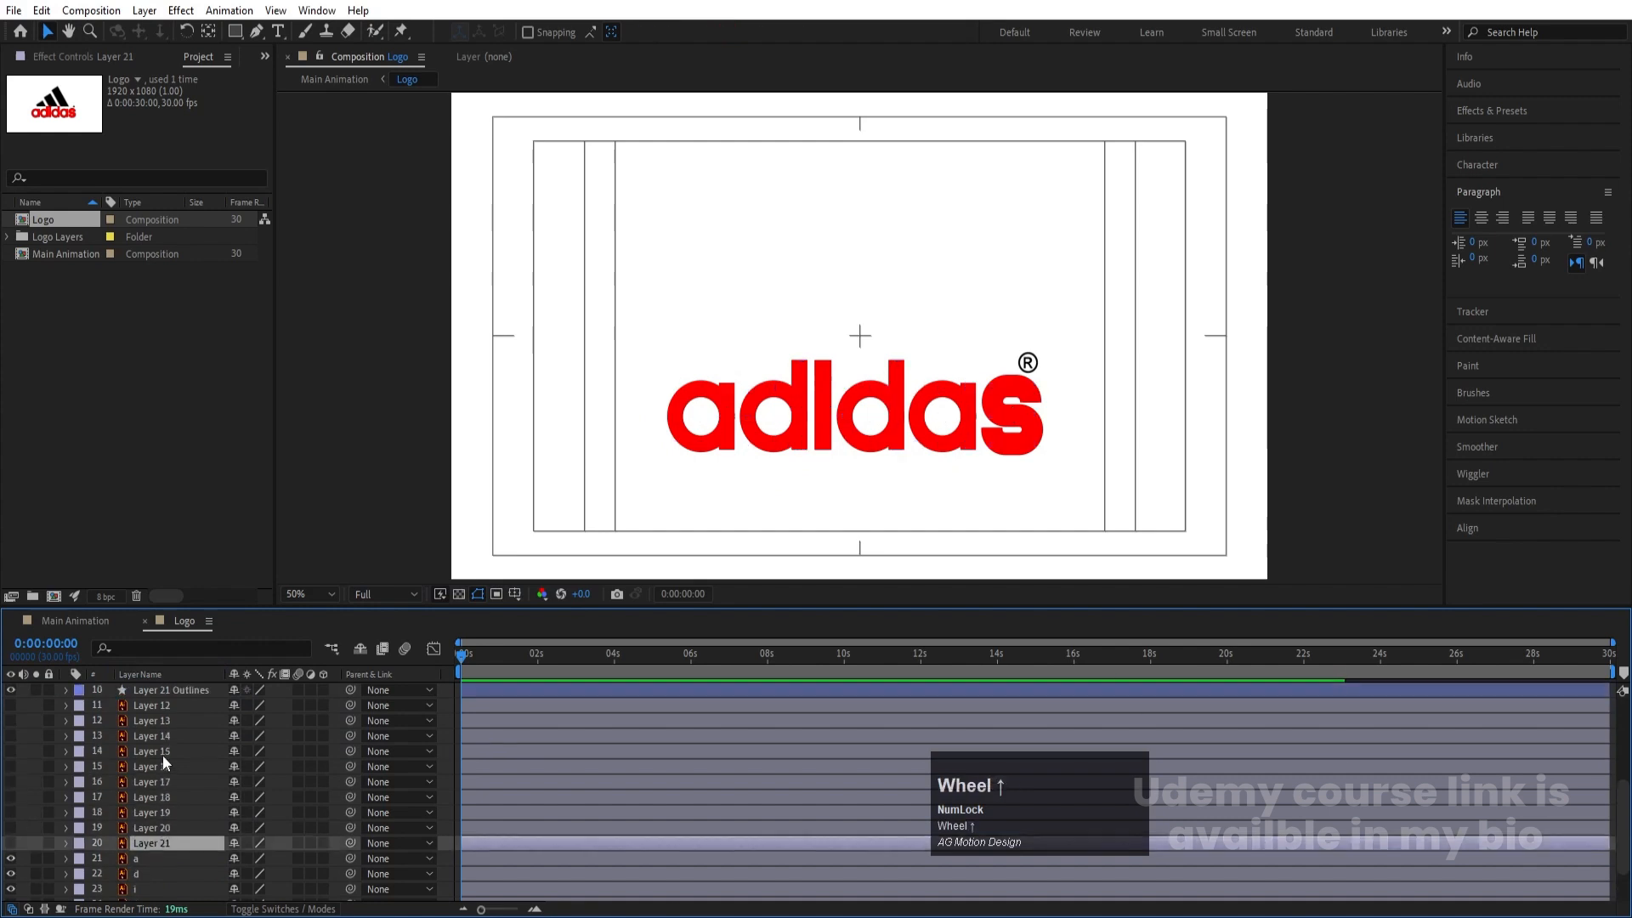
{"action": "left_click", "coordinate": [142, 752], "text": "shift"}
{"action": "key", "text": "Delete"}
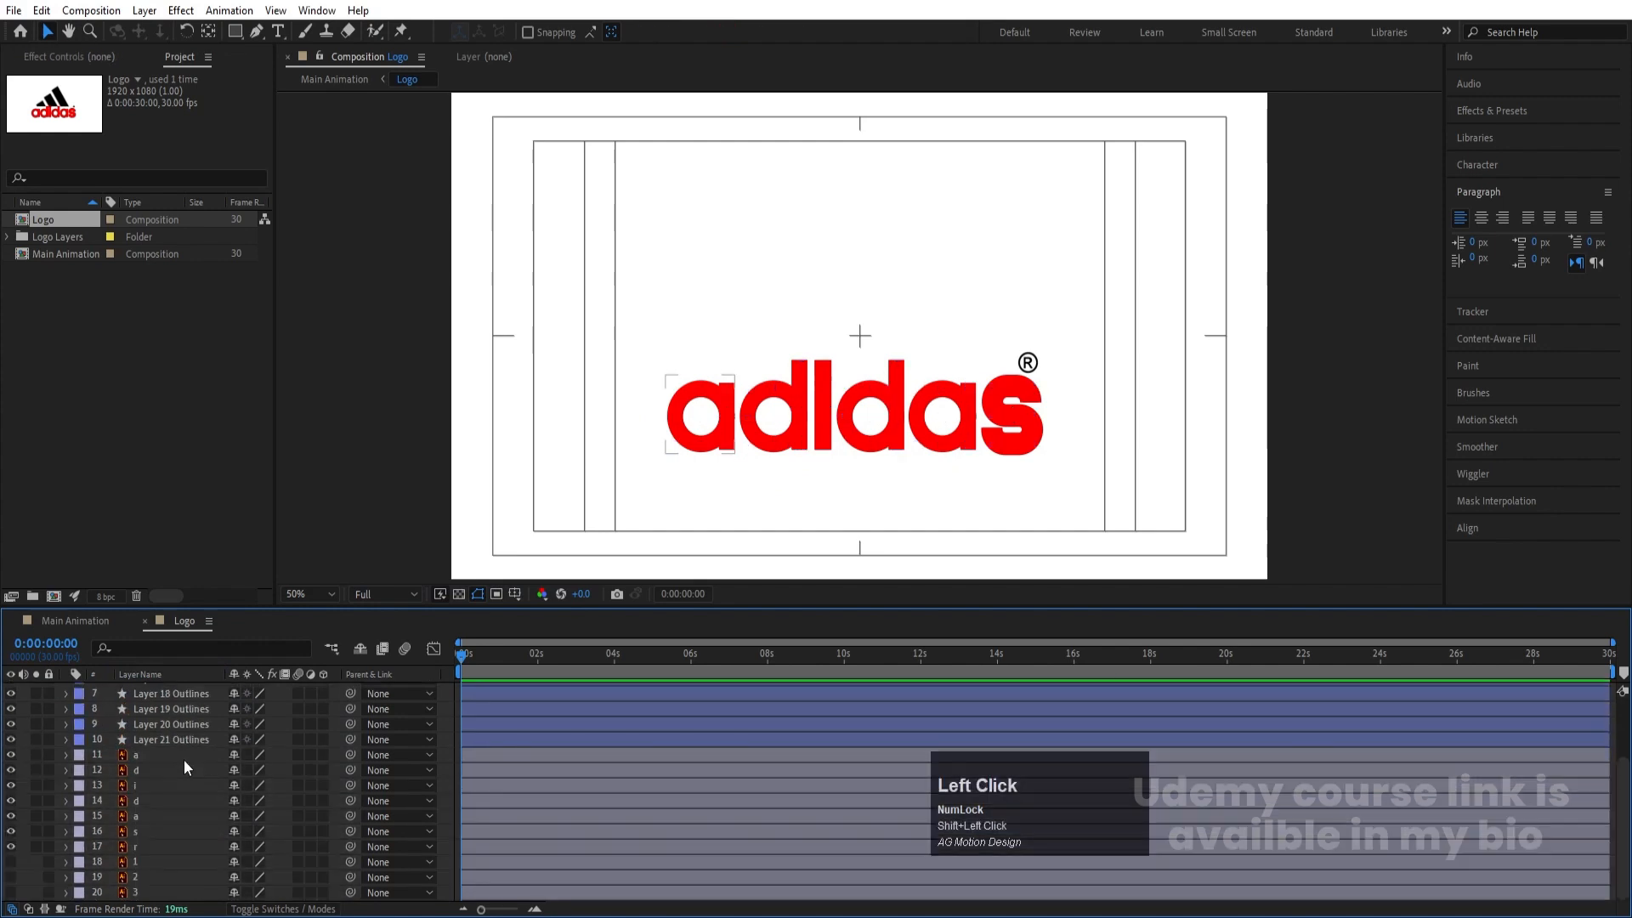
Step: Add Trim Paths to the contents of Layer 21 Outlines and expand its properties
{"action": "left_click", "coordinate": [179, 733]}
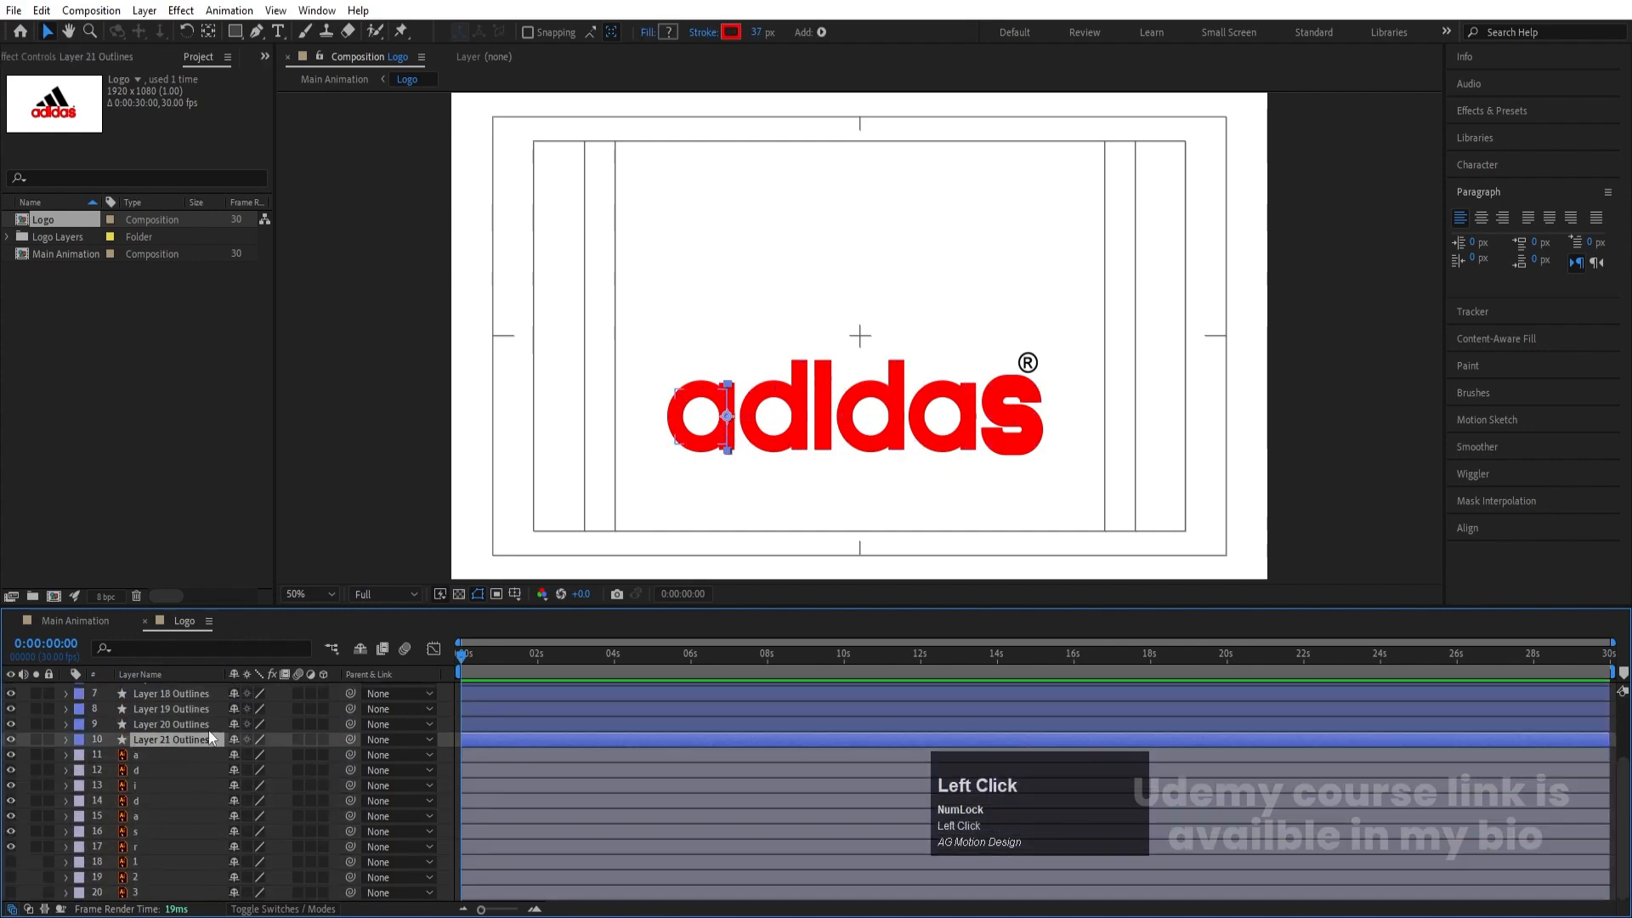
{"action": "scroll", "coordinate": [187, 745], "scroll_direction": "up", "scroll_amount": 2}
{"action": "key", "text": "equal"}
{"action": "key", "text": "equal"}
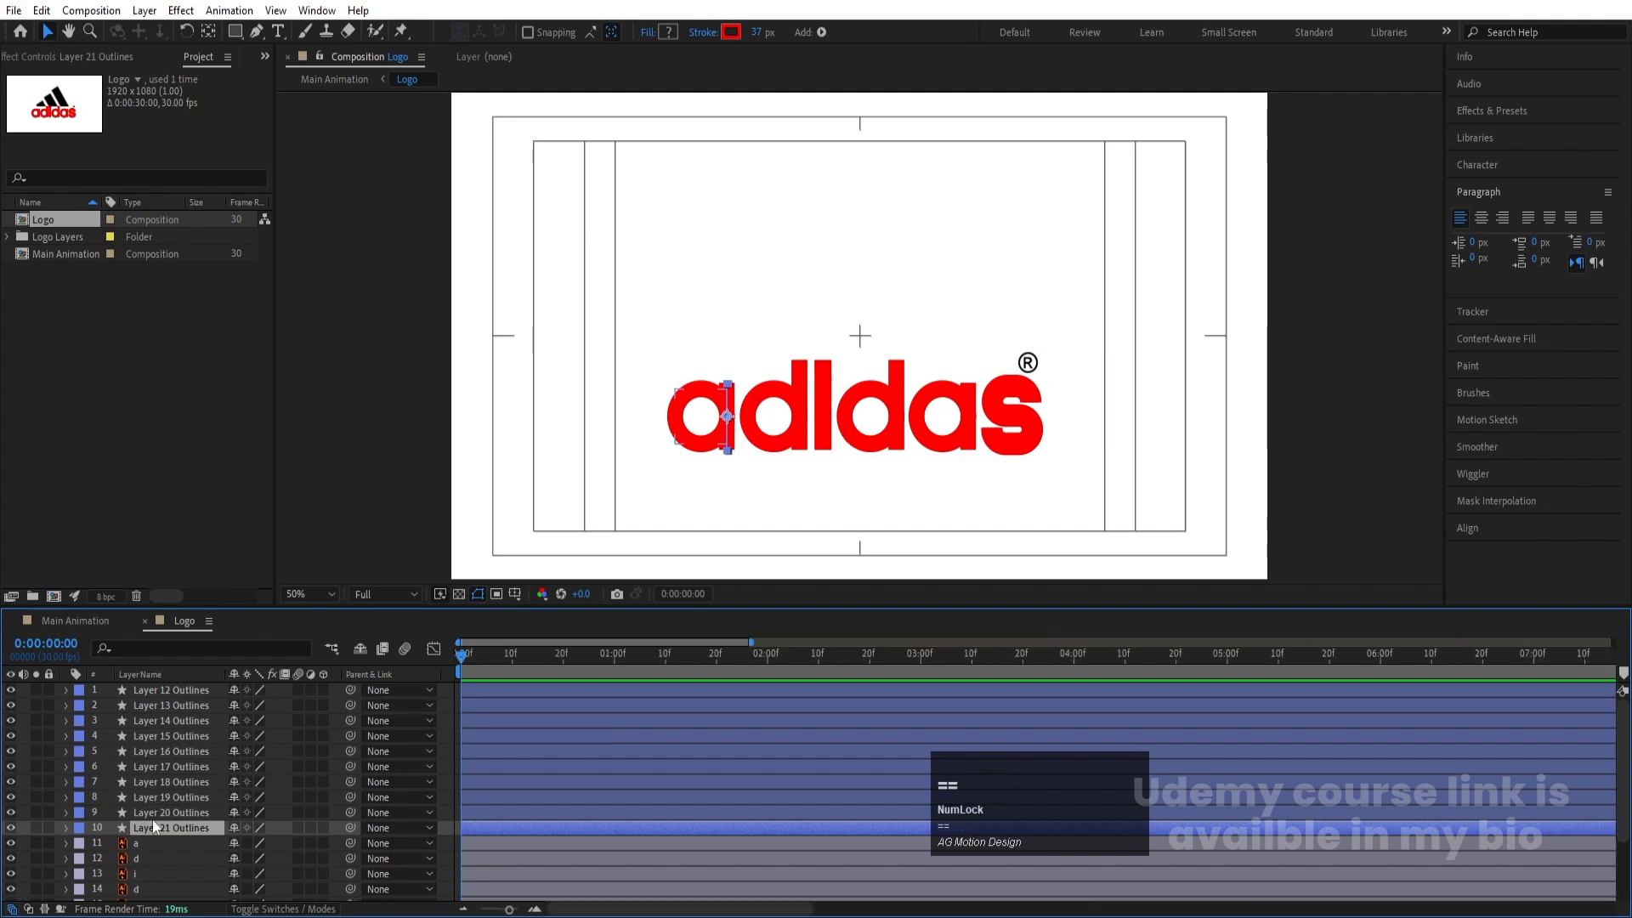
{"action": "left_click", "coordinate": [64, 827]}
{"action": "left_click", "coordinate": [333, 844]}
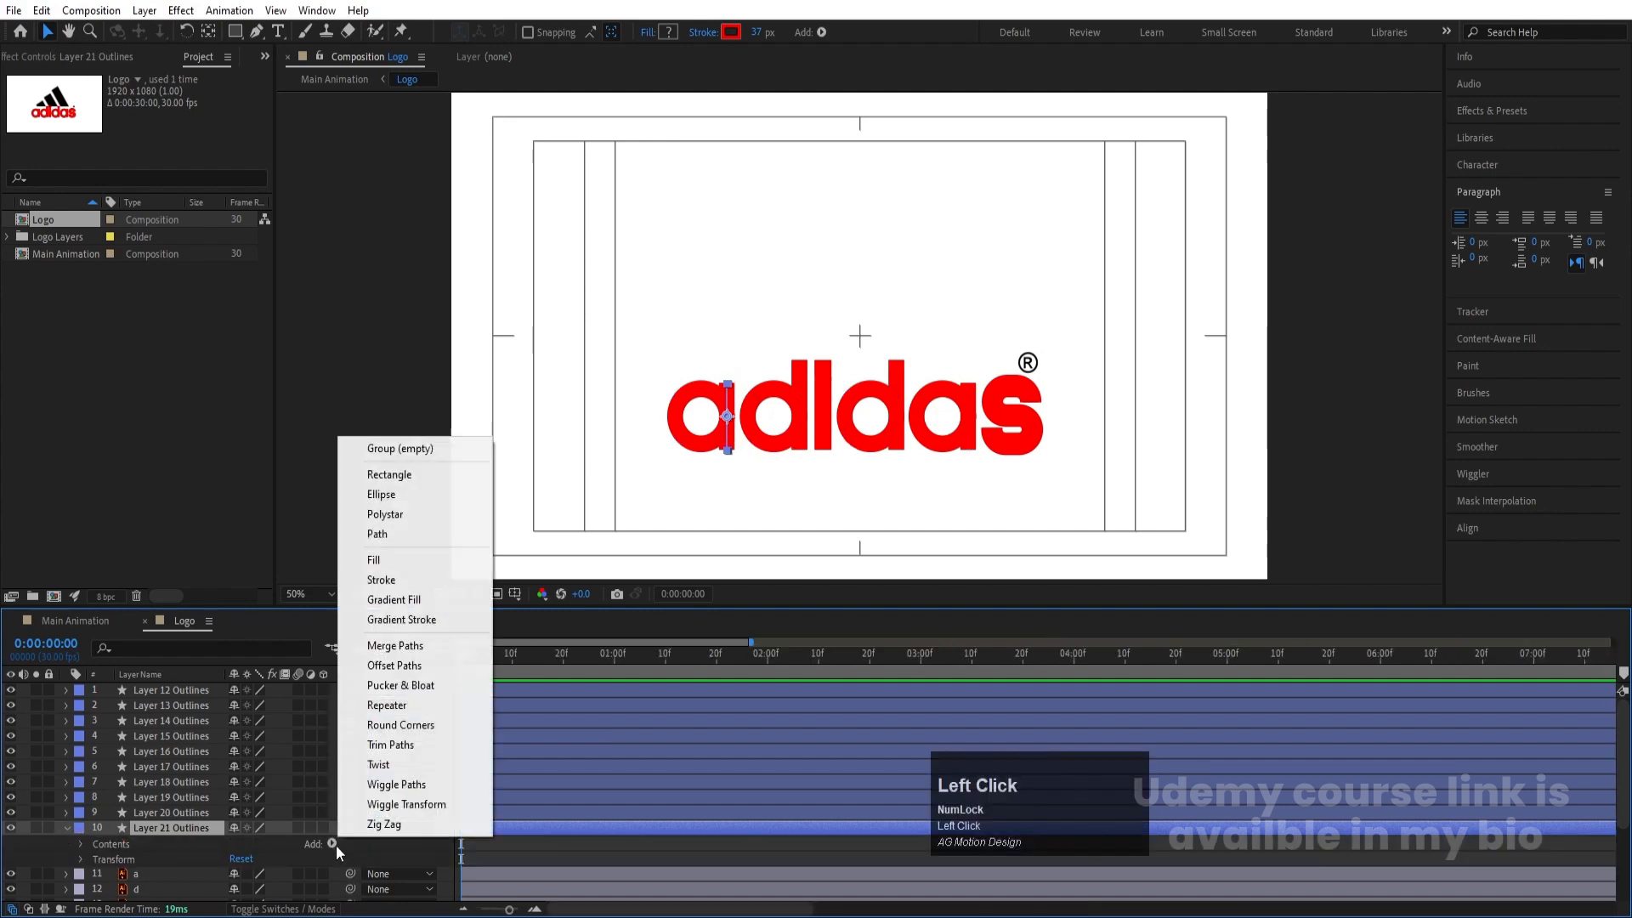
{"action": "left_click", "coordinate": [385, 746]}
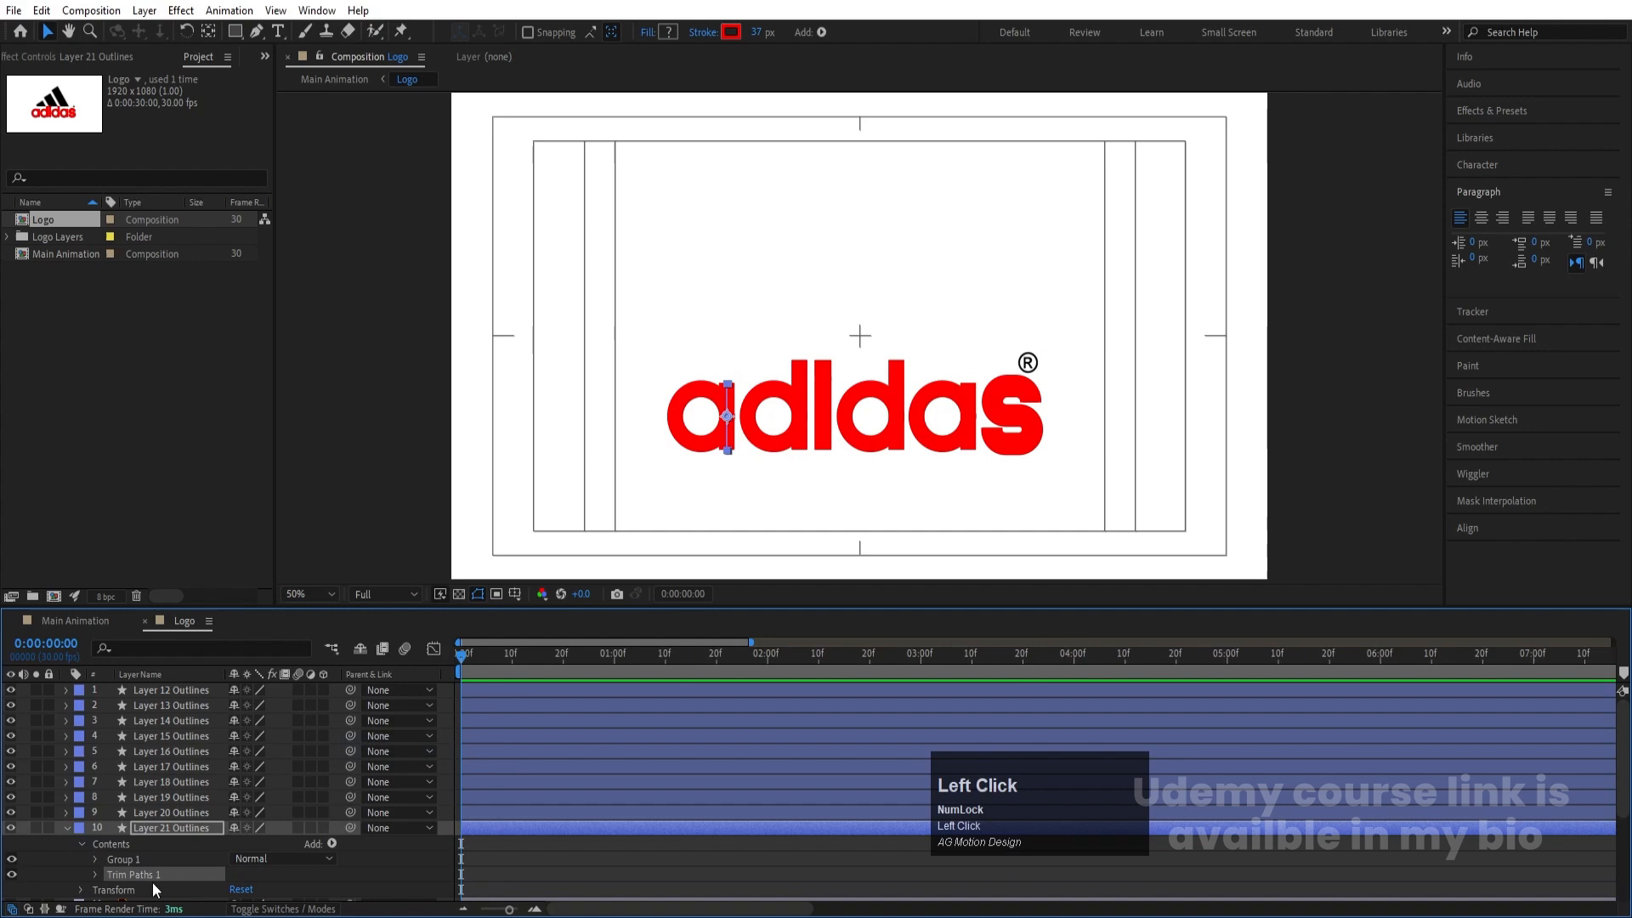
{"action": "left_click", "coordinate": [94, 875]}
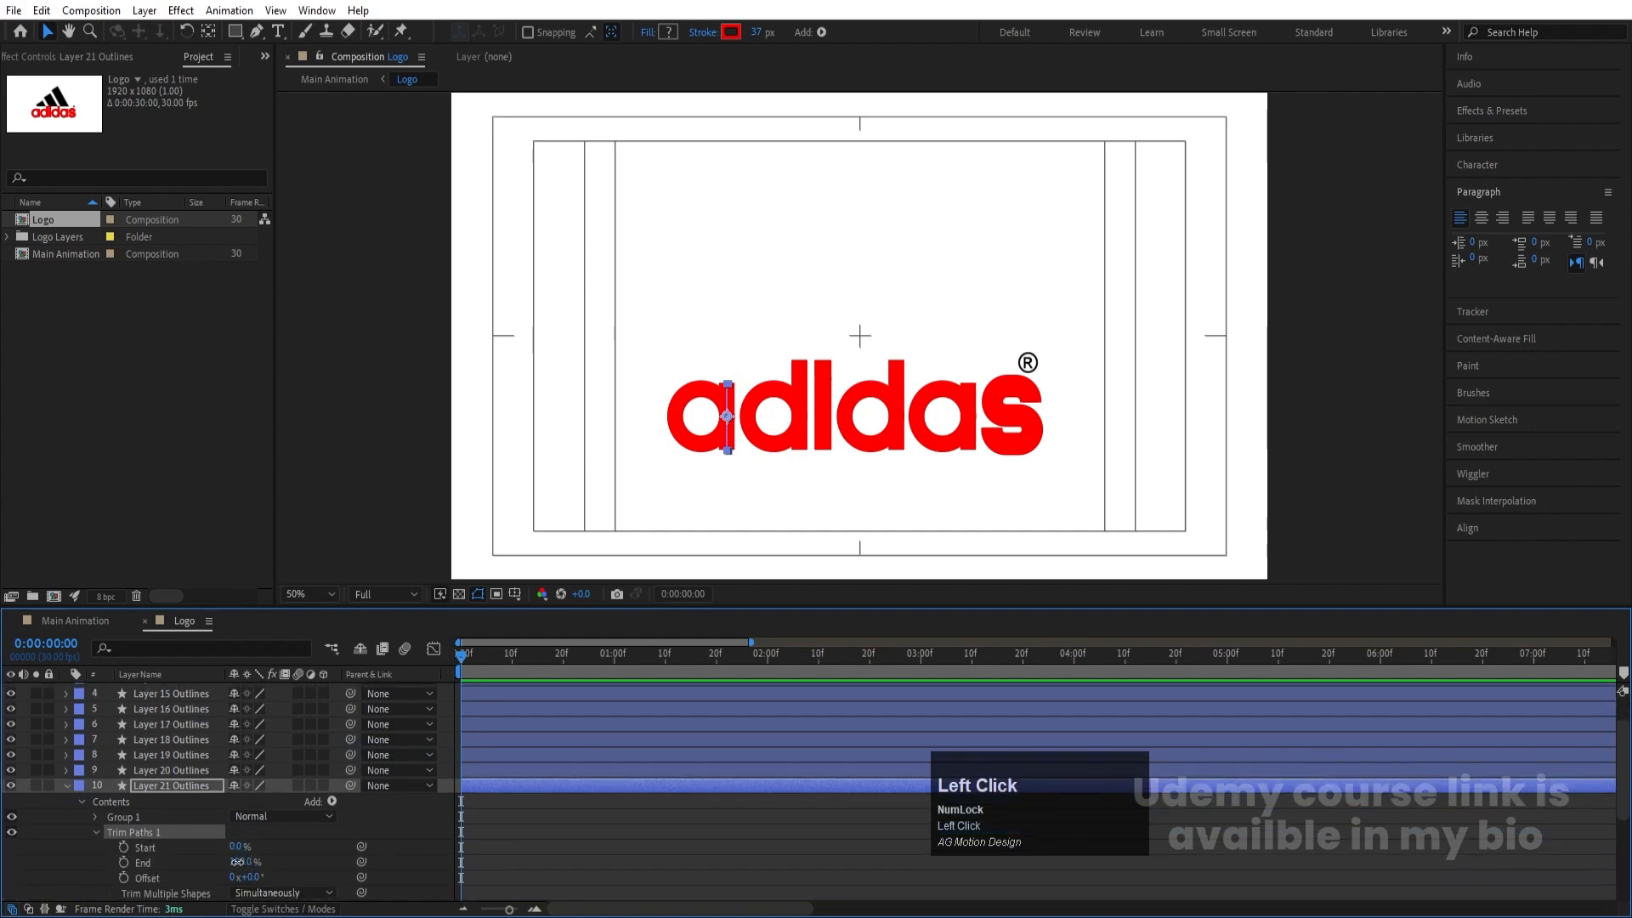
Step: Keyframe the Trim Paths End of Layer 21 Outlines from 0% at 0:00:00:00 to 100% at 0:00:00:20
{"action": "left_click_drag", "start_coordinate": [237, 862], "coordinate": [124, 862]}
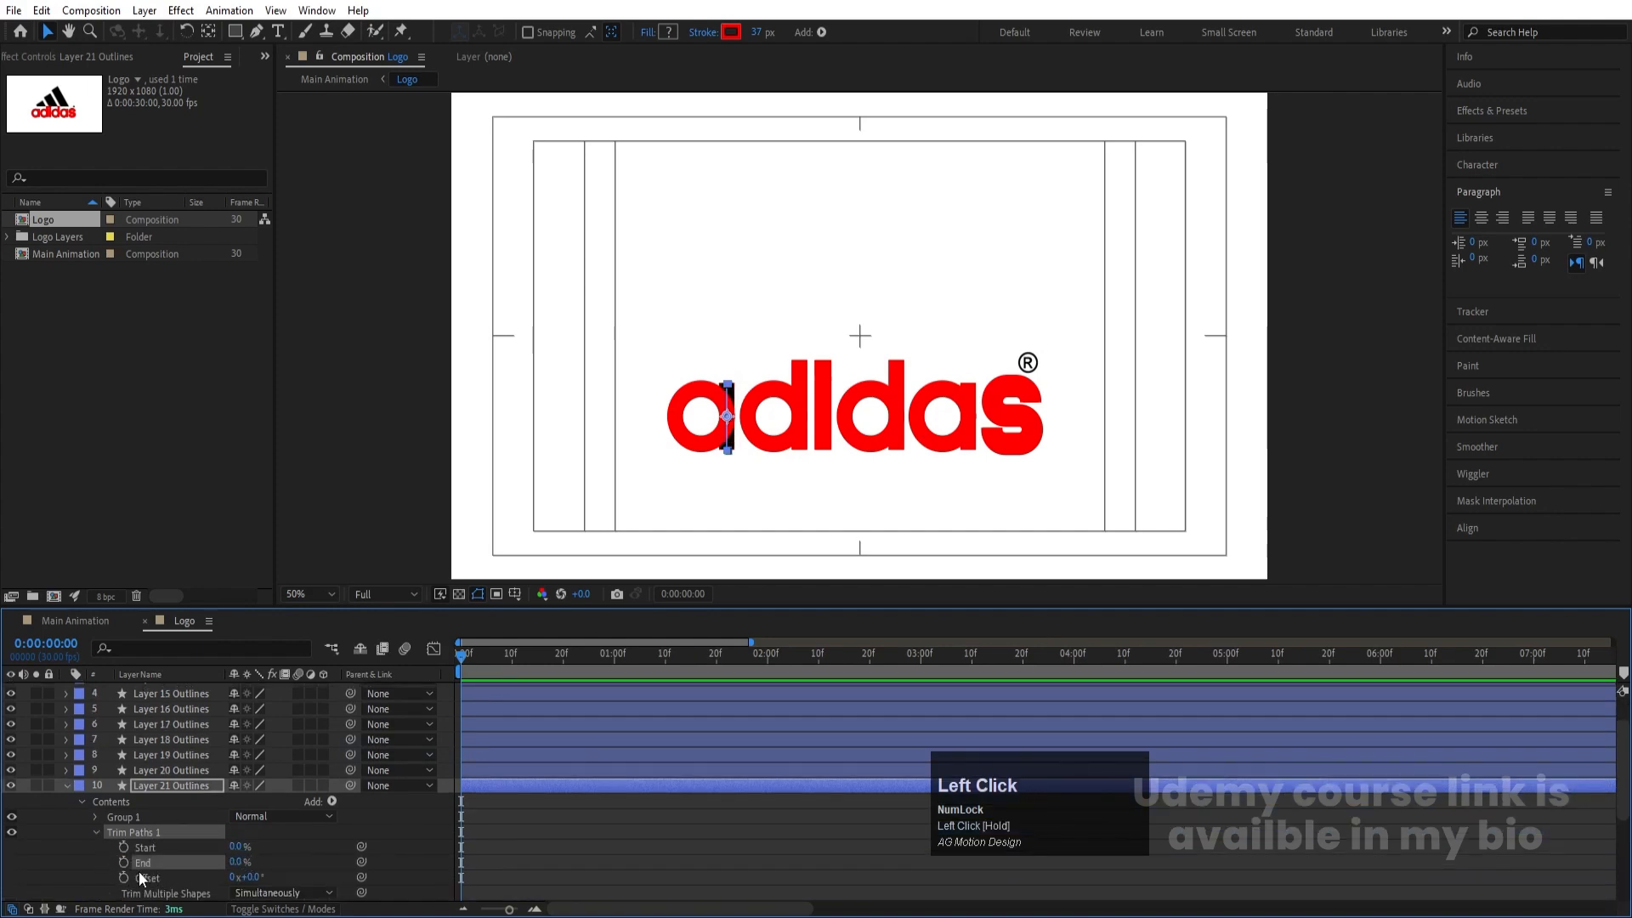
{"action": "left_click", "coordinate": [563, 653]}
{"action": "left_click_drag", "start_coordinate": [243, 862], "coordinate": [450, 868]}
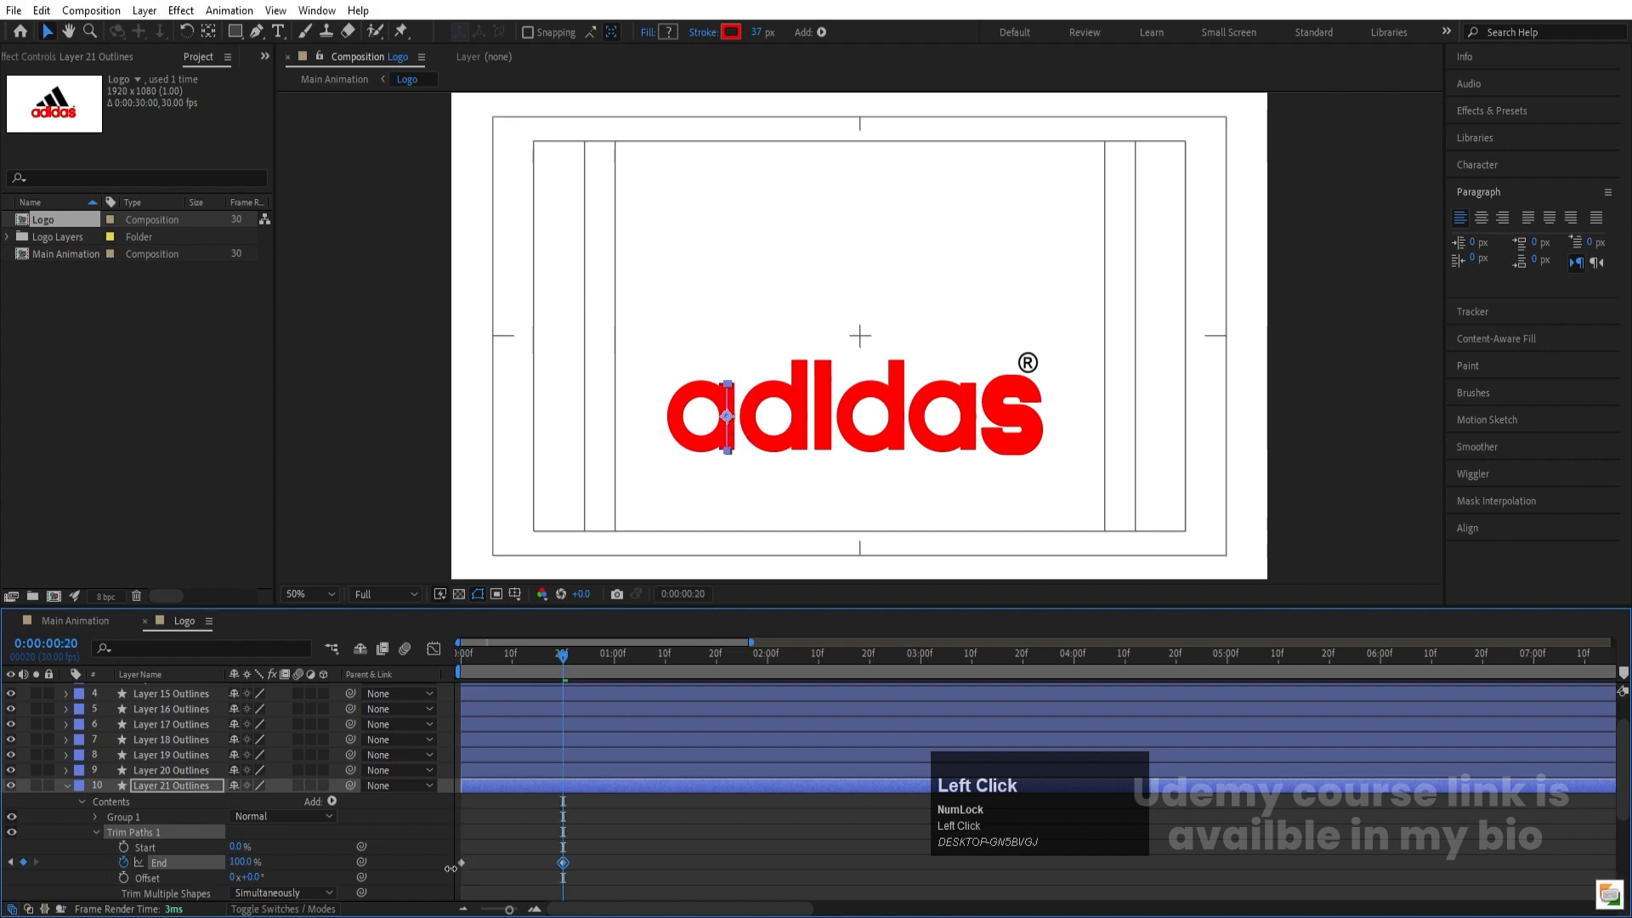
Step: Keyframe the Trim Paths Start of Layer 21 Outlines from 0% at 0:00:00:20 to 100% at 0:00:01:10
{"action": "left_click", "coordinate": [124, 848]}
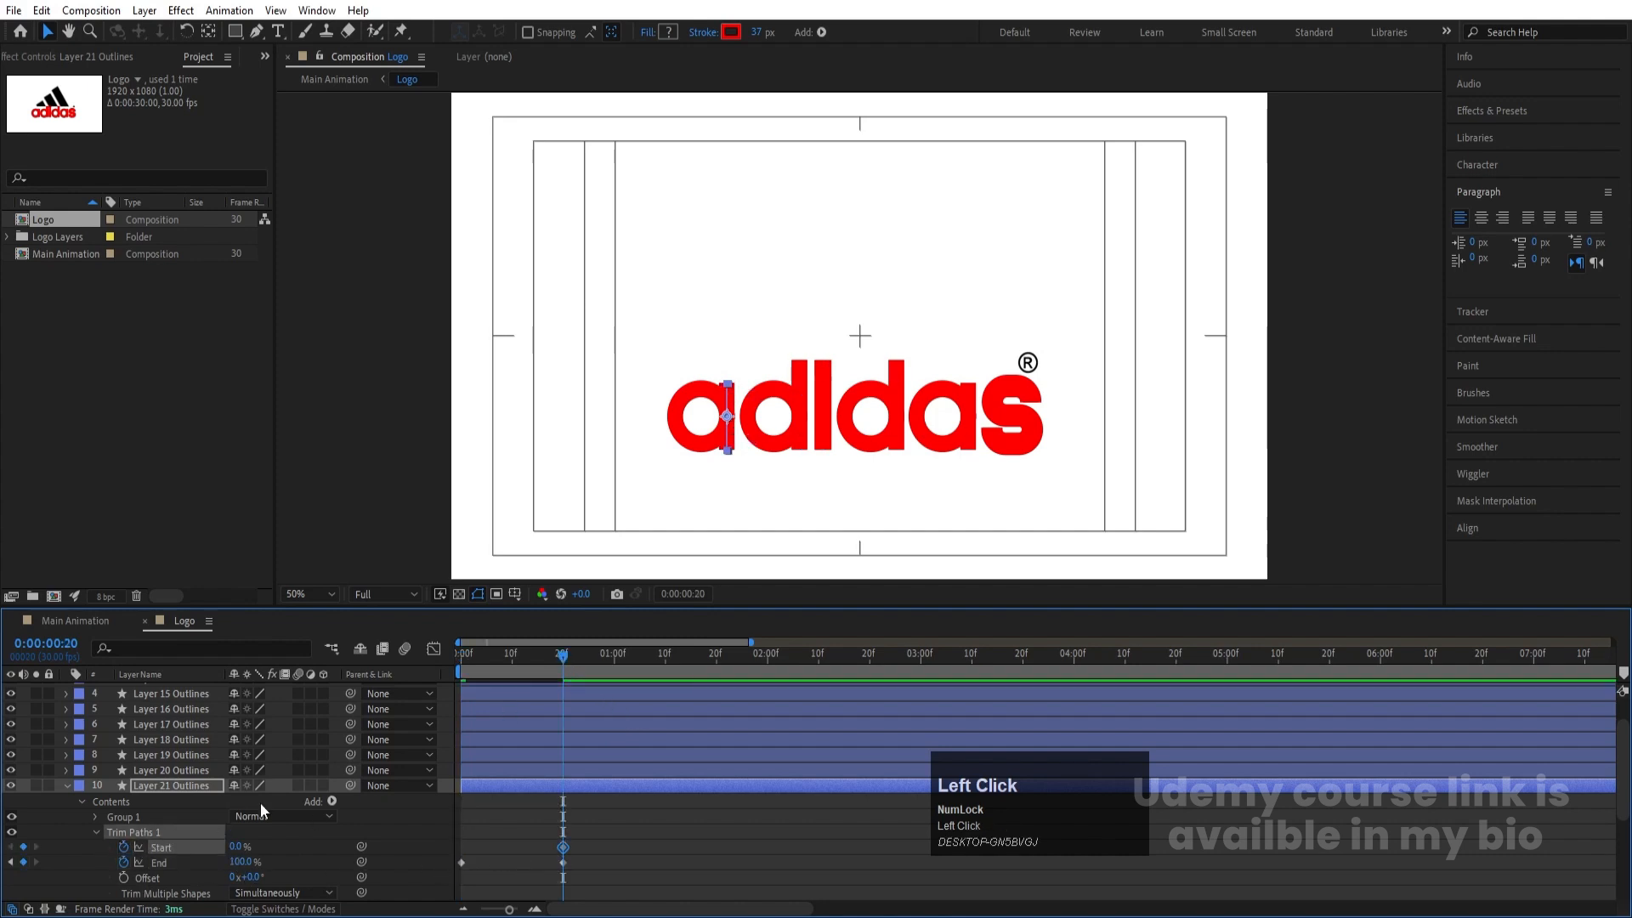
{"action": "left_click", "coordinate": [664, 654]}
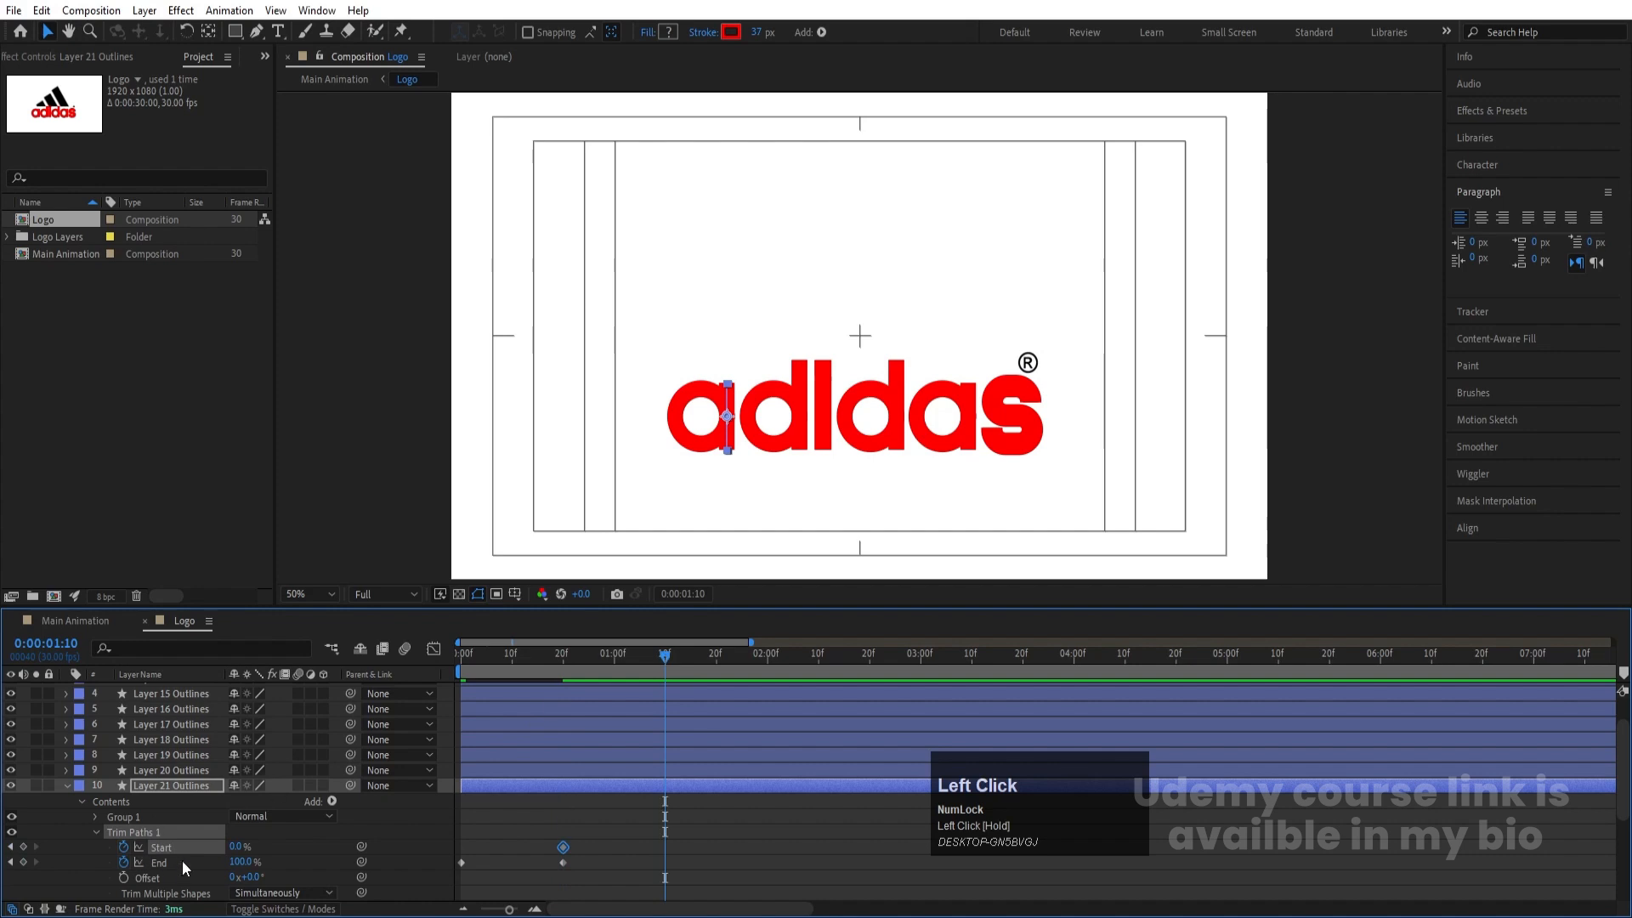
{"action": "left_click_drag", "start_coordinate": [236, 847], "coordinate": [525, 847]}
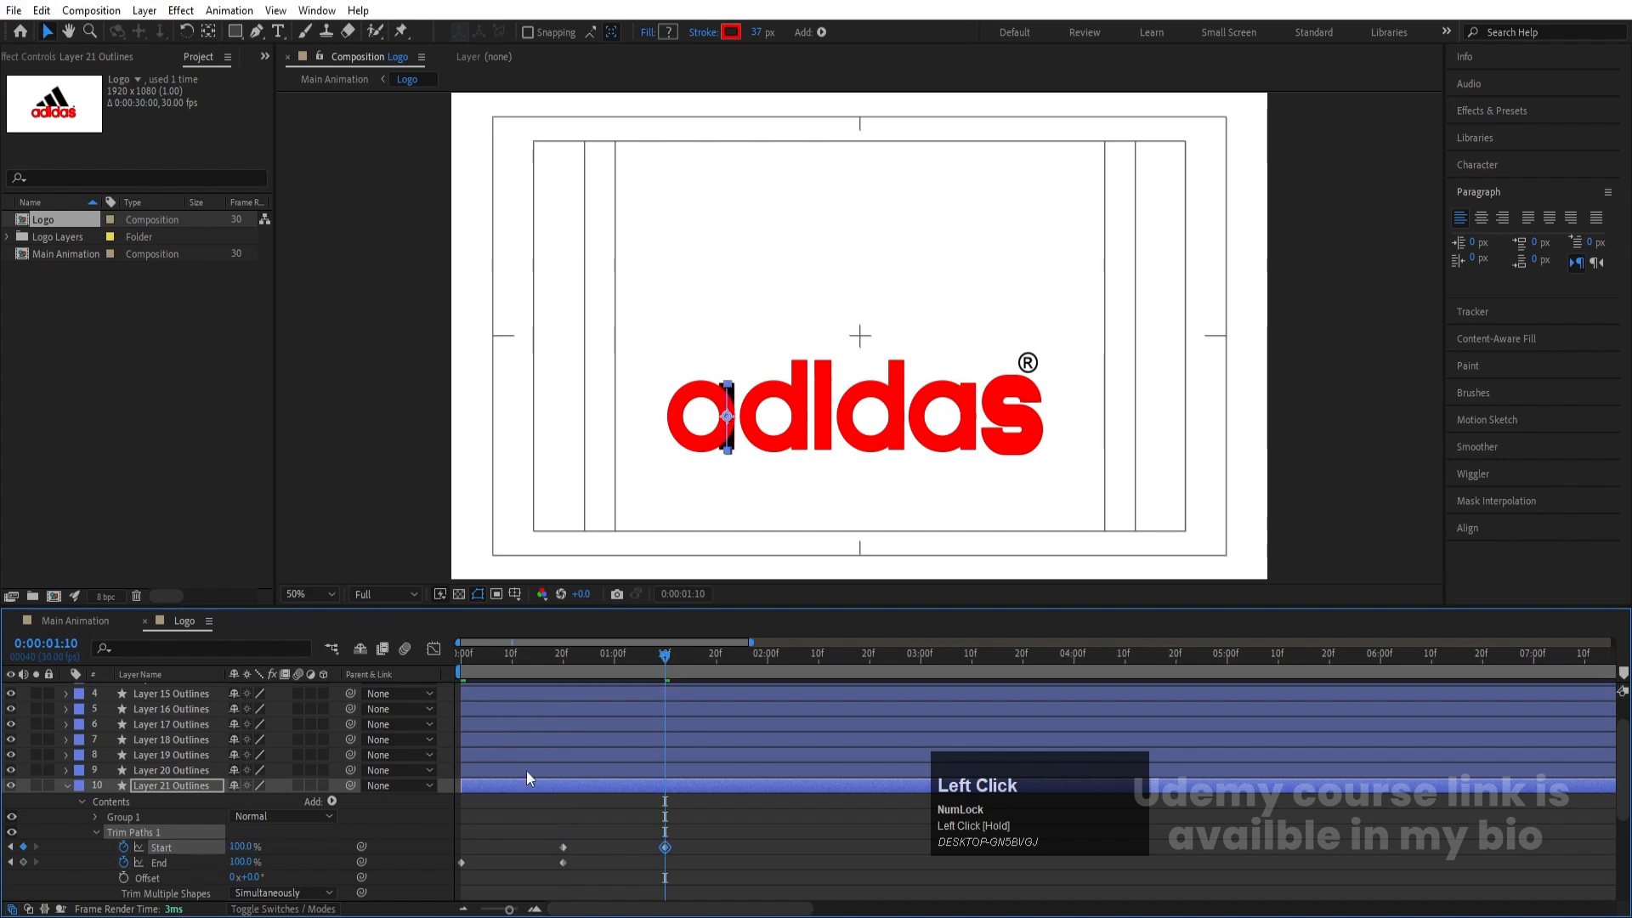
Step: Apply Easy Ease to all Start and End keyframes of Layer 21 Outlines
{"action": "left_click", "coordinate": [461, 656]}
{"action": "key", "text": "minus"}
{"action": "key", "text": "Num_Lock"}
{"action": "left_click_drag", "start_coordinate": [678, 817], "coordinate": [426, 880]}
{"action": "key", "text": "F9"}
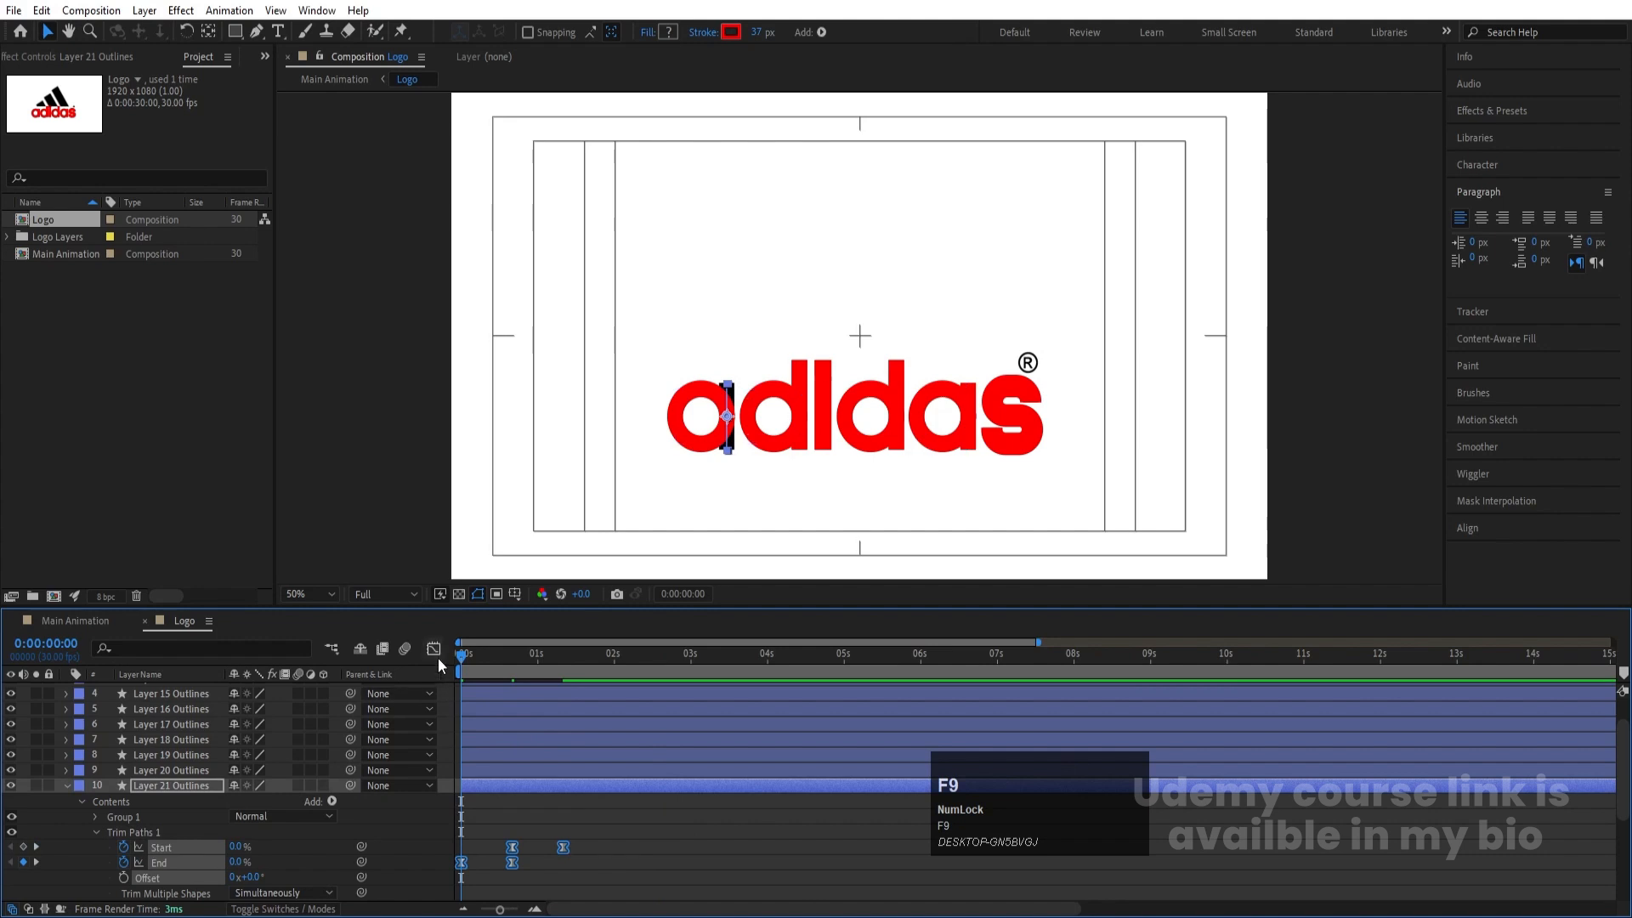
Step: In the speed graph, lengthen the ease into the Start and End keyframes so the motion peaks early, and preview the animation
{"action": "left_click", "coordinate": [434, 649]}
{"action": "key", "text": "equal"}
{"action": "key", "text": "equal"}
{"action": "key", "text": "equal"}
{"action": "left_click_drag", "start_coordinate": [881, 801], "coordinate": [405, 908]}
{"action": "right_click", "coordinate": [748, 777]}
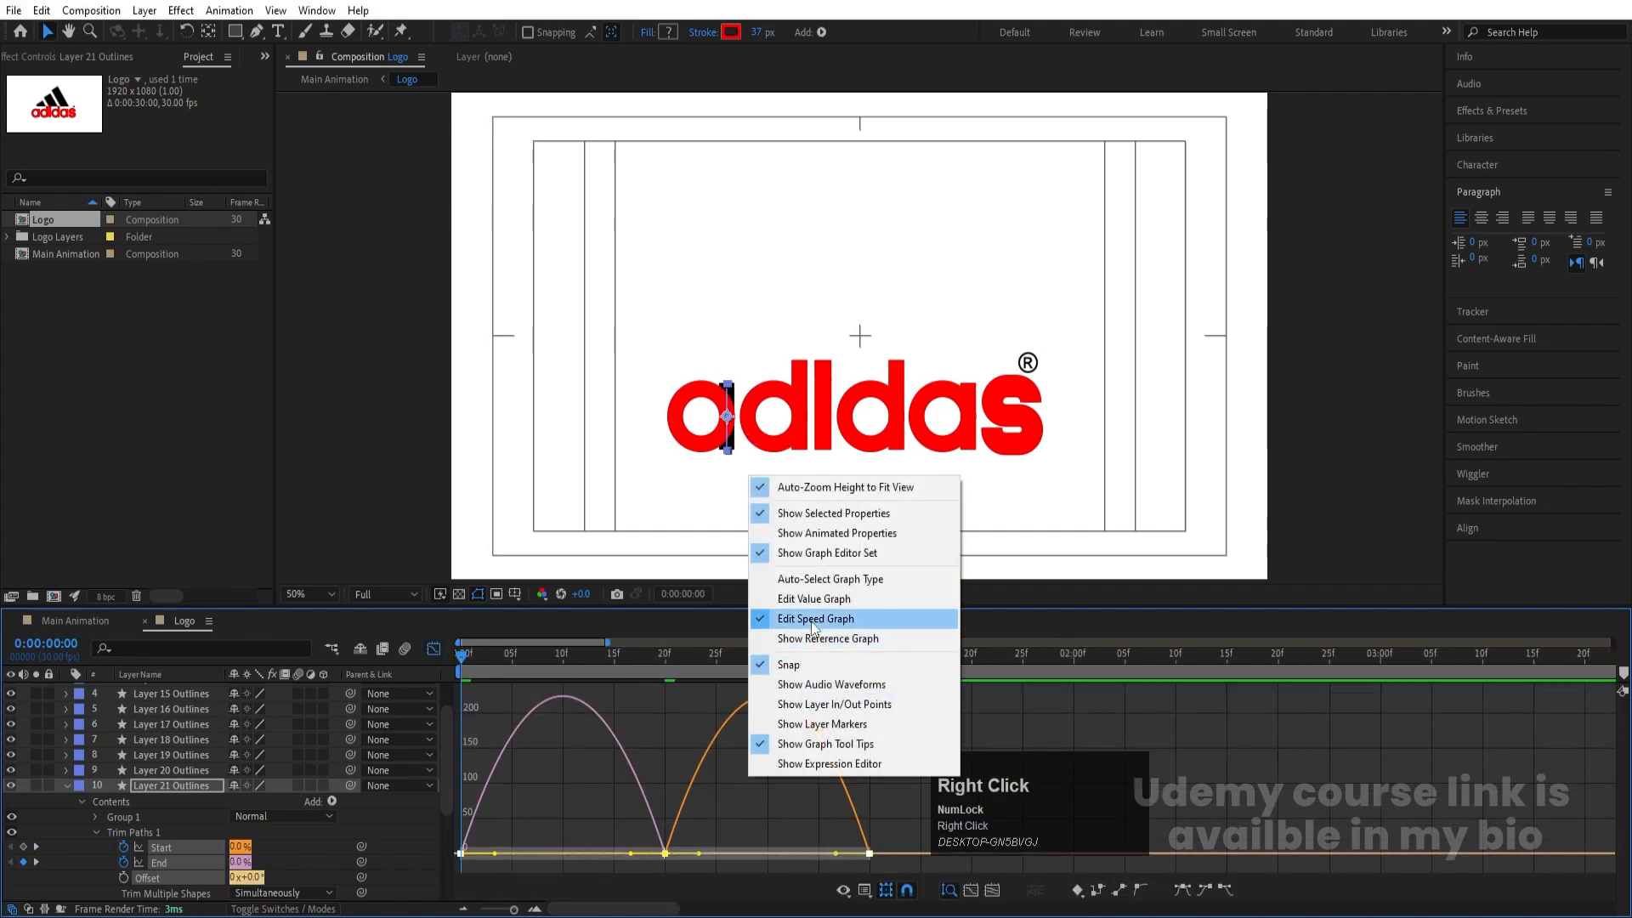
{"action": "left_click_drag", "start_coordinate": [878, 802], "coordinate": [442, 909]}
{"action": "left_click_drag", "start_coordinate": [837, 853], "coordinate": [732, 857]}
{"action": "left_click", "coordinate": [380, 676]}
{"action": "key", "text": "space"}
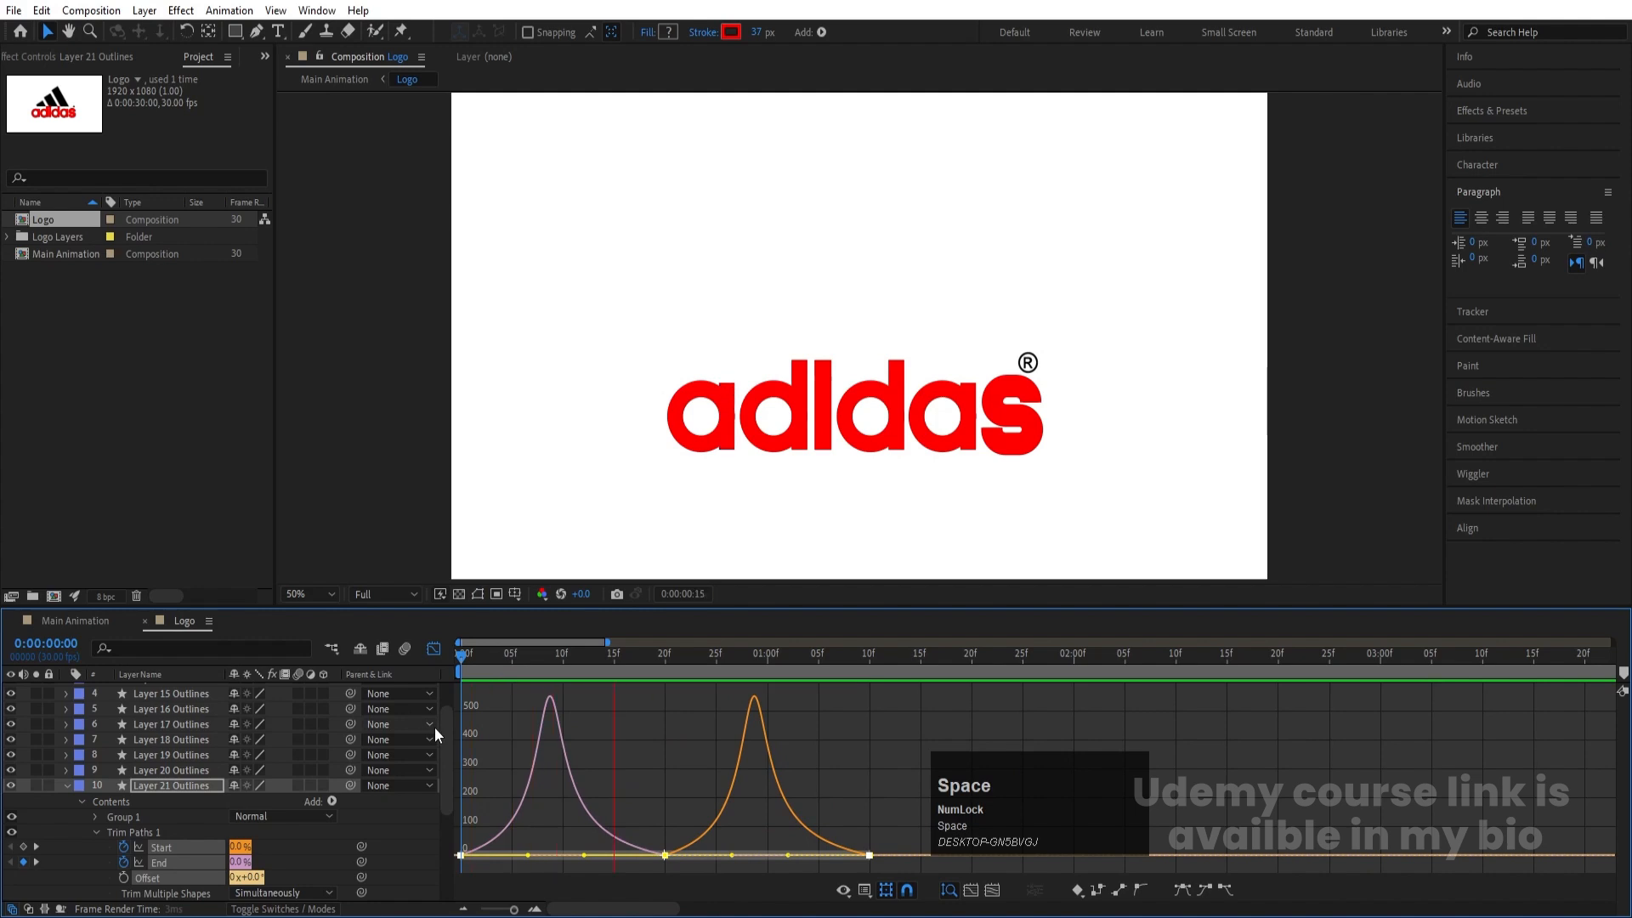
{"action": "key", "text": "space"}
{"action": "left_click", "coordinate": [434, 649]}
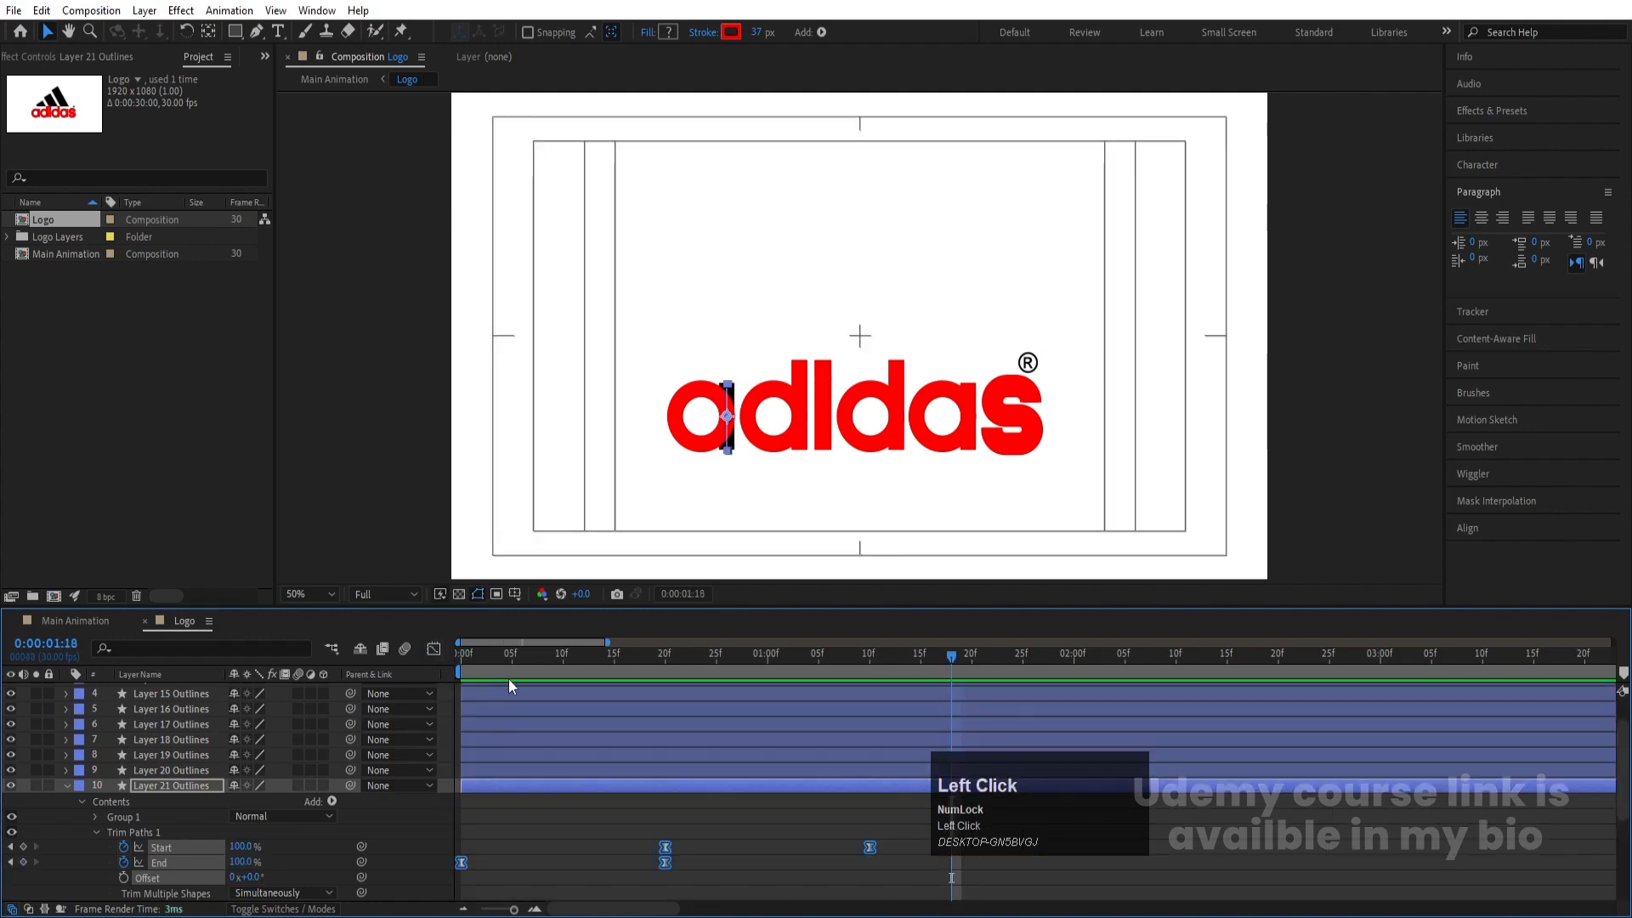
Step: Copy the animated Trim Paths from Layer 21 Outlines to Layer 12 through Layer 20 Outlines at 0:00:00:00, and collapse the layer properties
{"action": "left_click", "coordinate": [126, 833]}
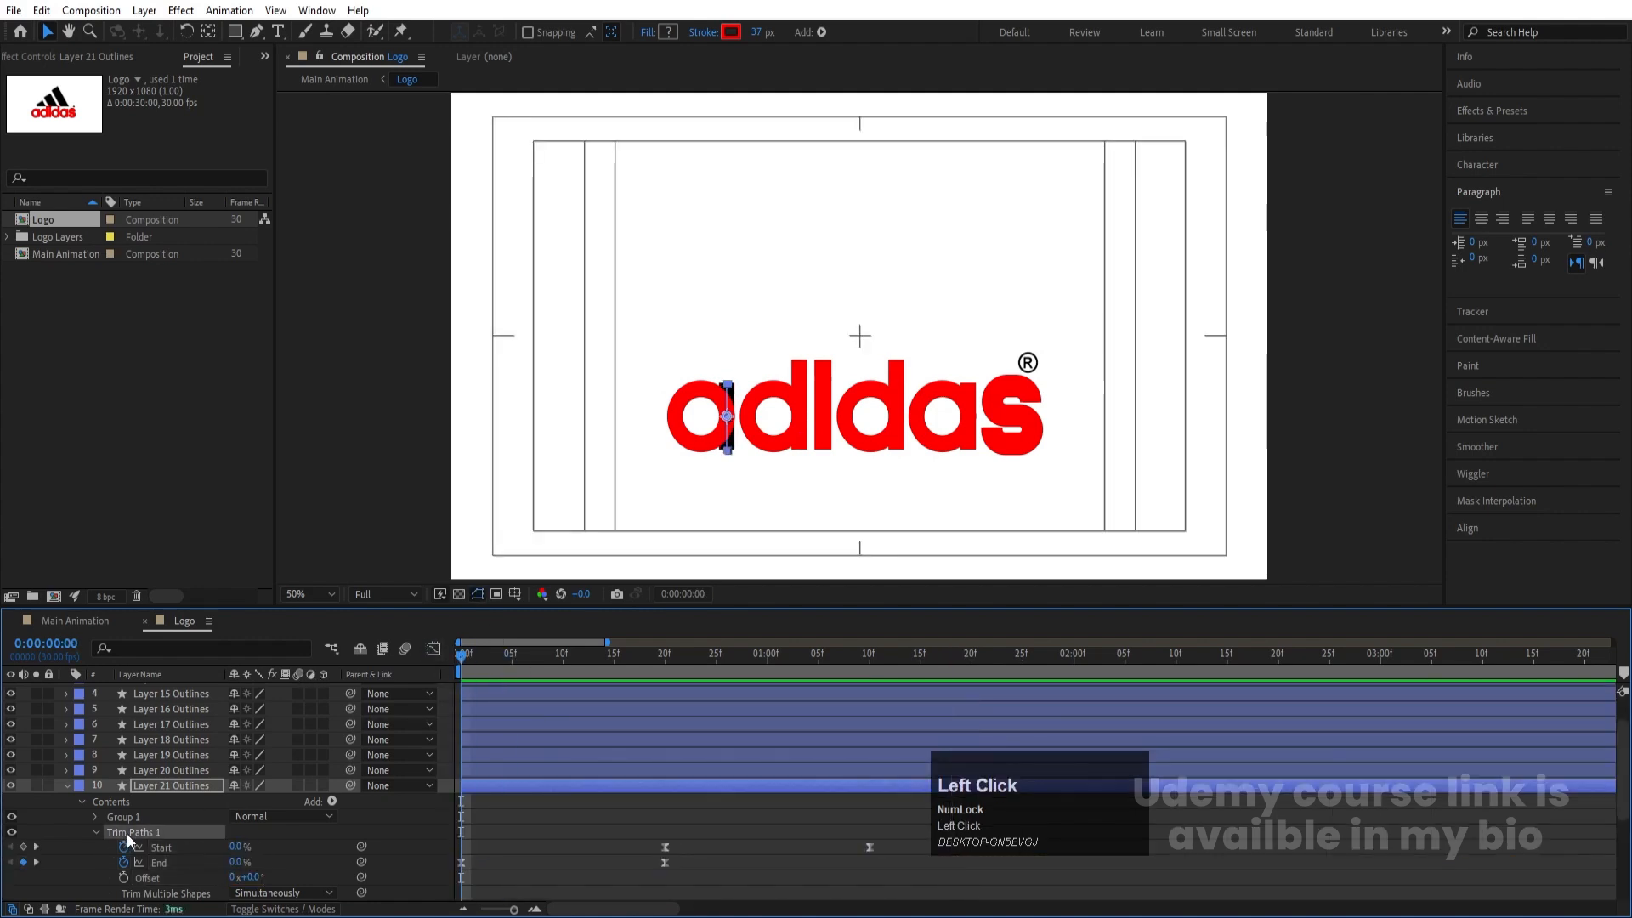
{"action": "left_click", "coordinate": [162, 769]}
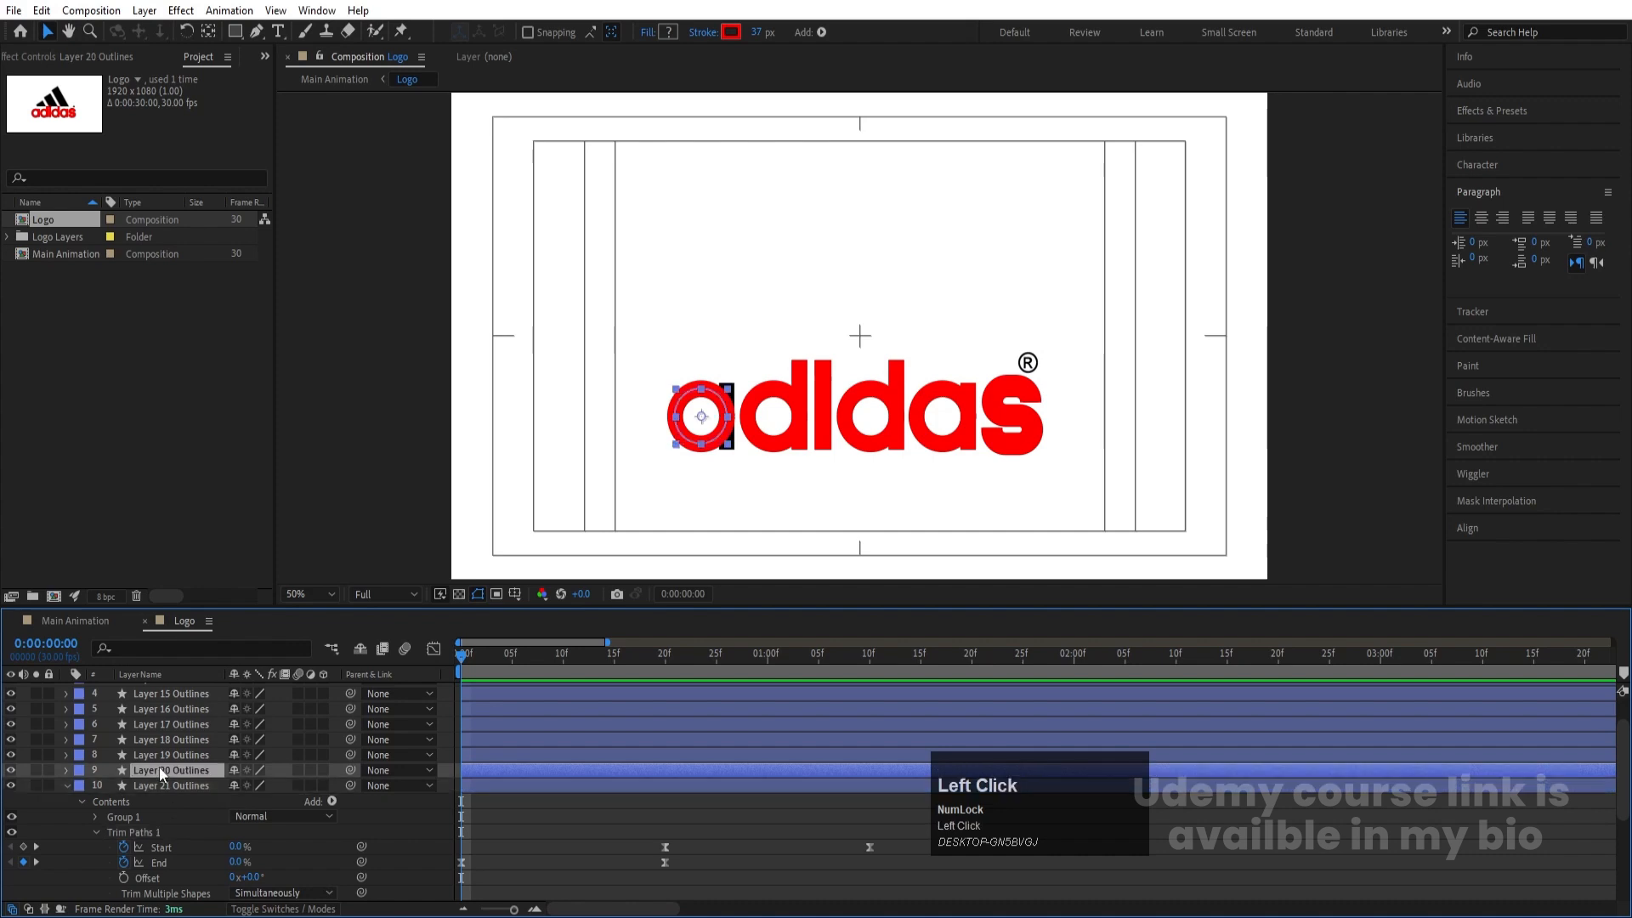
{"action": "scroll", "coordinate": [155, 722], "scroll_direction": "up", "scroll_amount": 2}
{"action": "left_click", "coordinate": [151, 689], "text": "shift"}
{"action": "key", "text": "ctrl+v"}
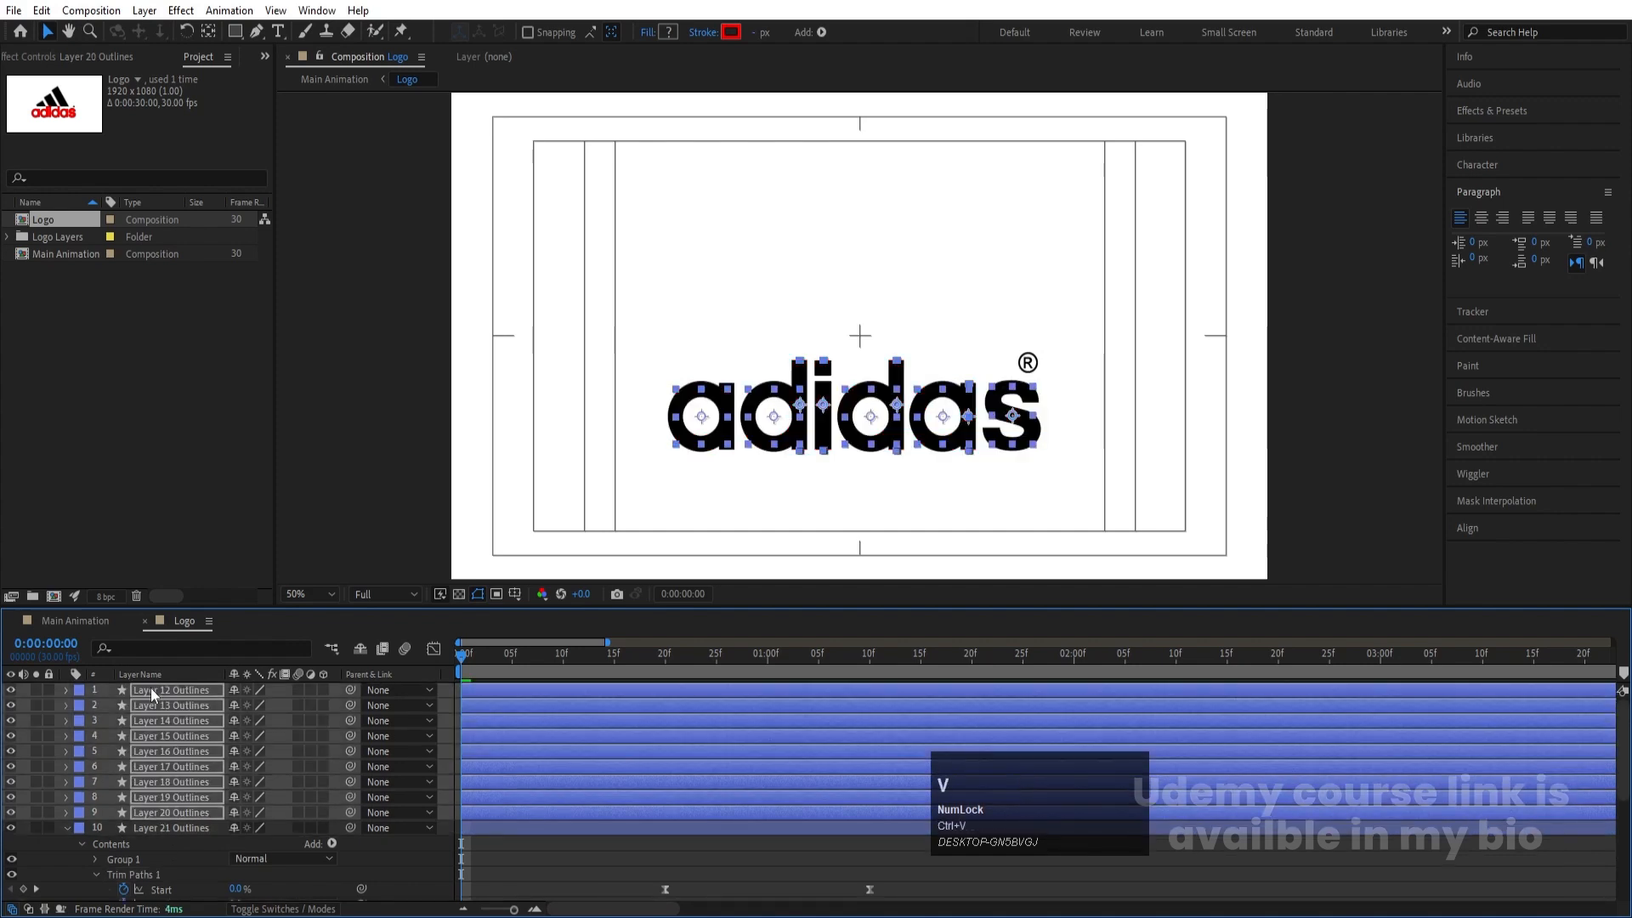
{"action": "left_click", "coordinate": [448, 718]}
{"action": "key", "text": "y"}
{"action": "key", "text": "u"}
{"action": "key", "text": "u"}
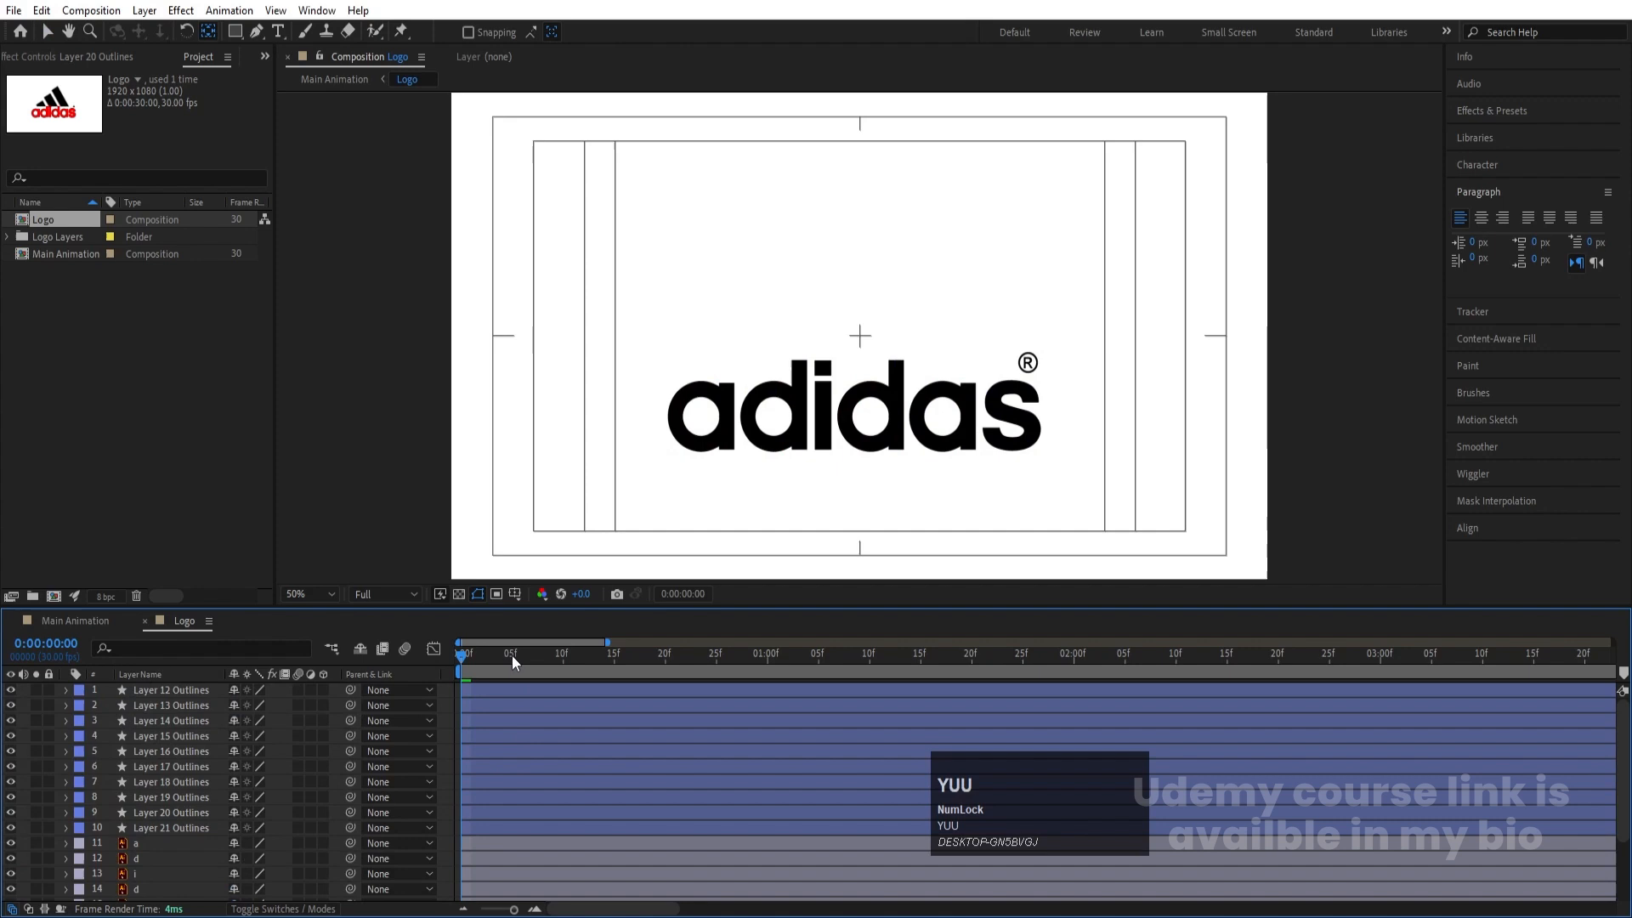
Step: Shift Layer 20 Outlines to start at 0:00:00:05 and return to the beginning of the timeline
{"action": "left_click", "coordinate": [511, 656]}
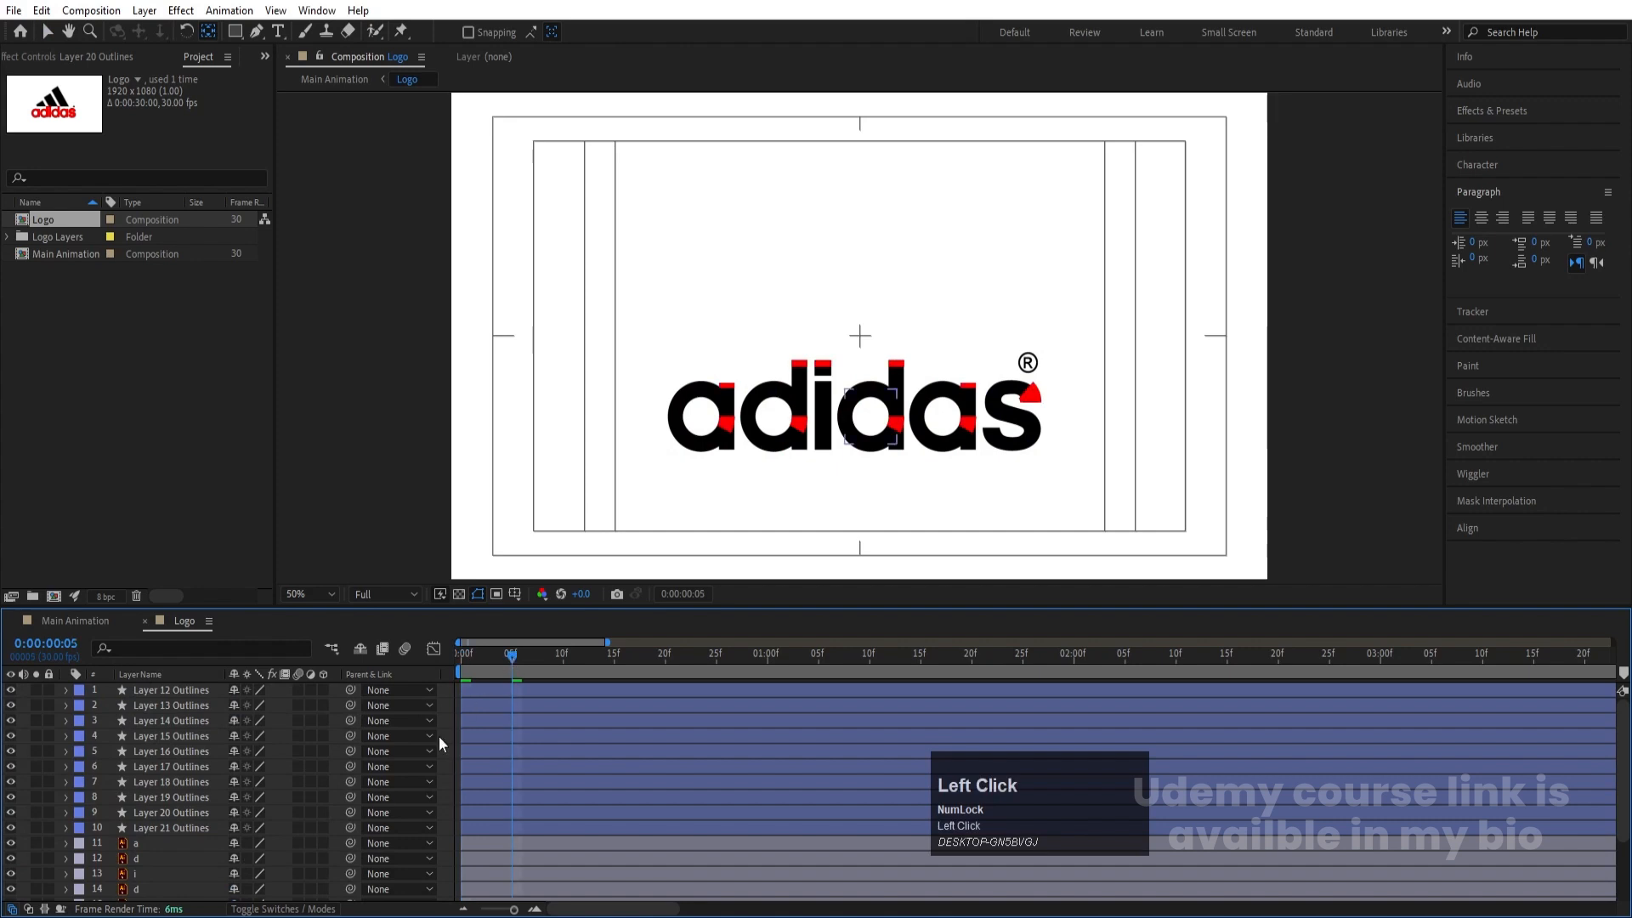
{"action": "left_click", "coordinate": [174, 813]}
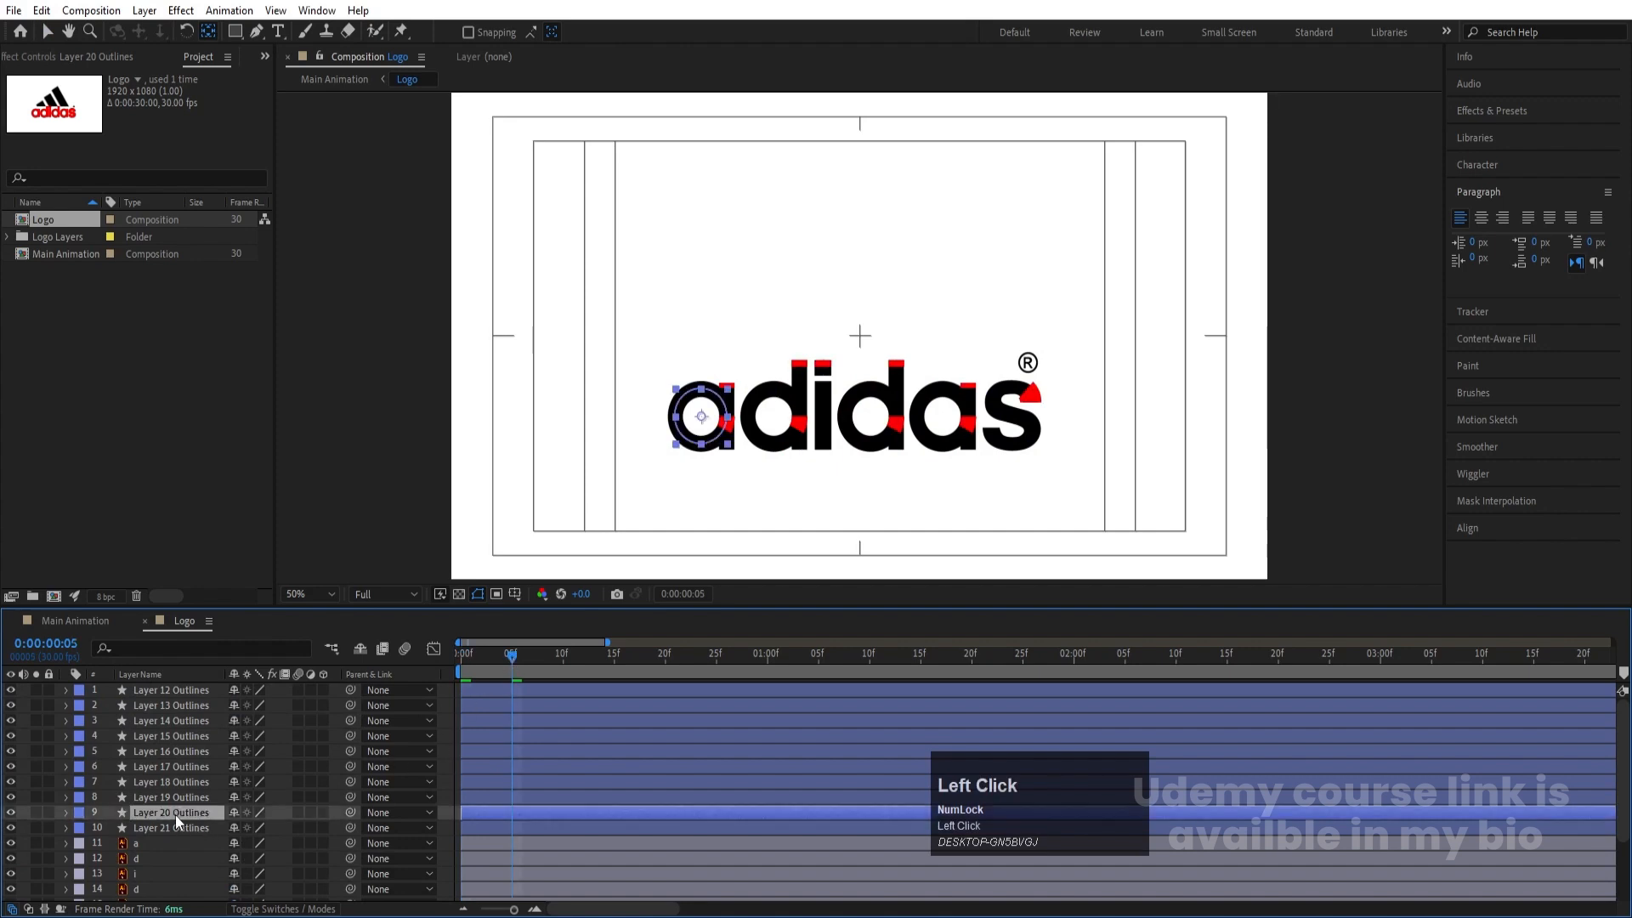
{"action": "key", "text": "bracketleft"}
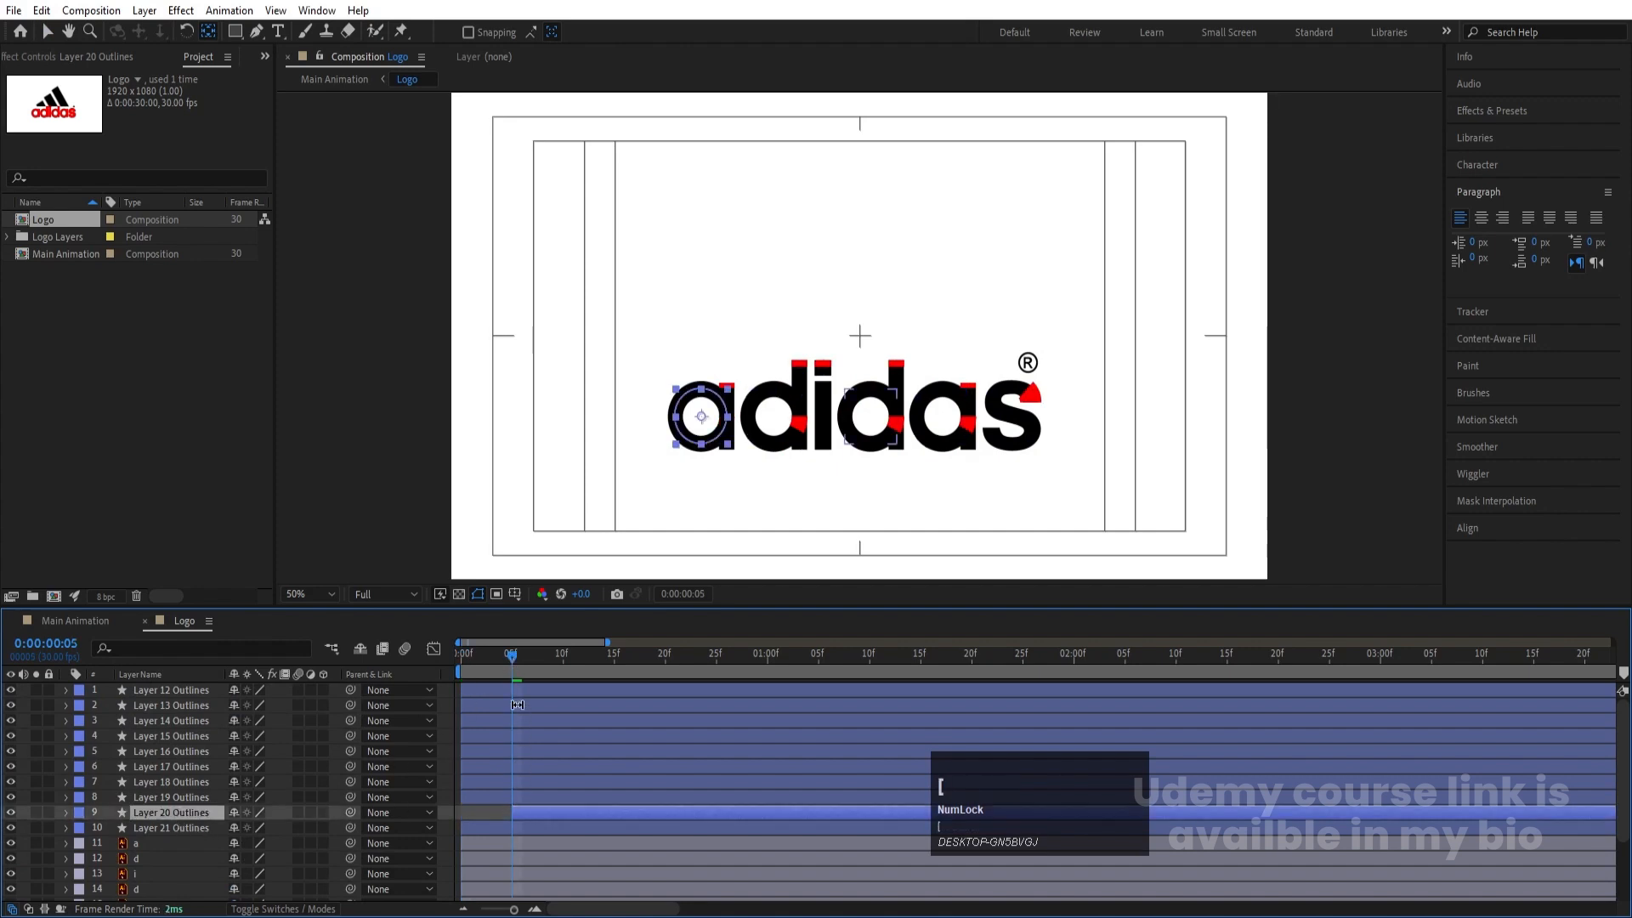
{"action": "left_click_drag", "start_coordinate": [512, 652], "coordinate": [227, 690]}
Step: Hide Layer 12 through Layer 19 Outlines, leaving only the first letter a's two stroke layers shown
{"action": "left_click_drag", "start_coordinate": [10, 797], "coordinate": [10, 690]}
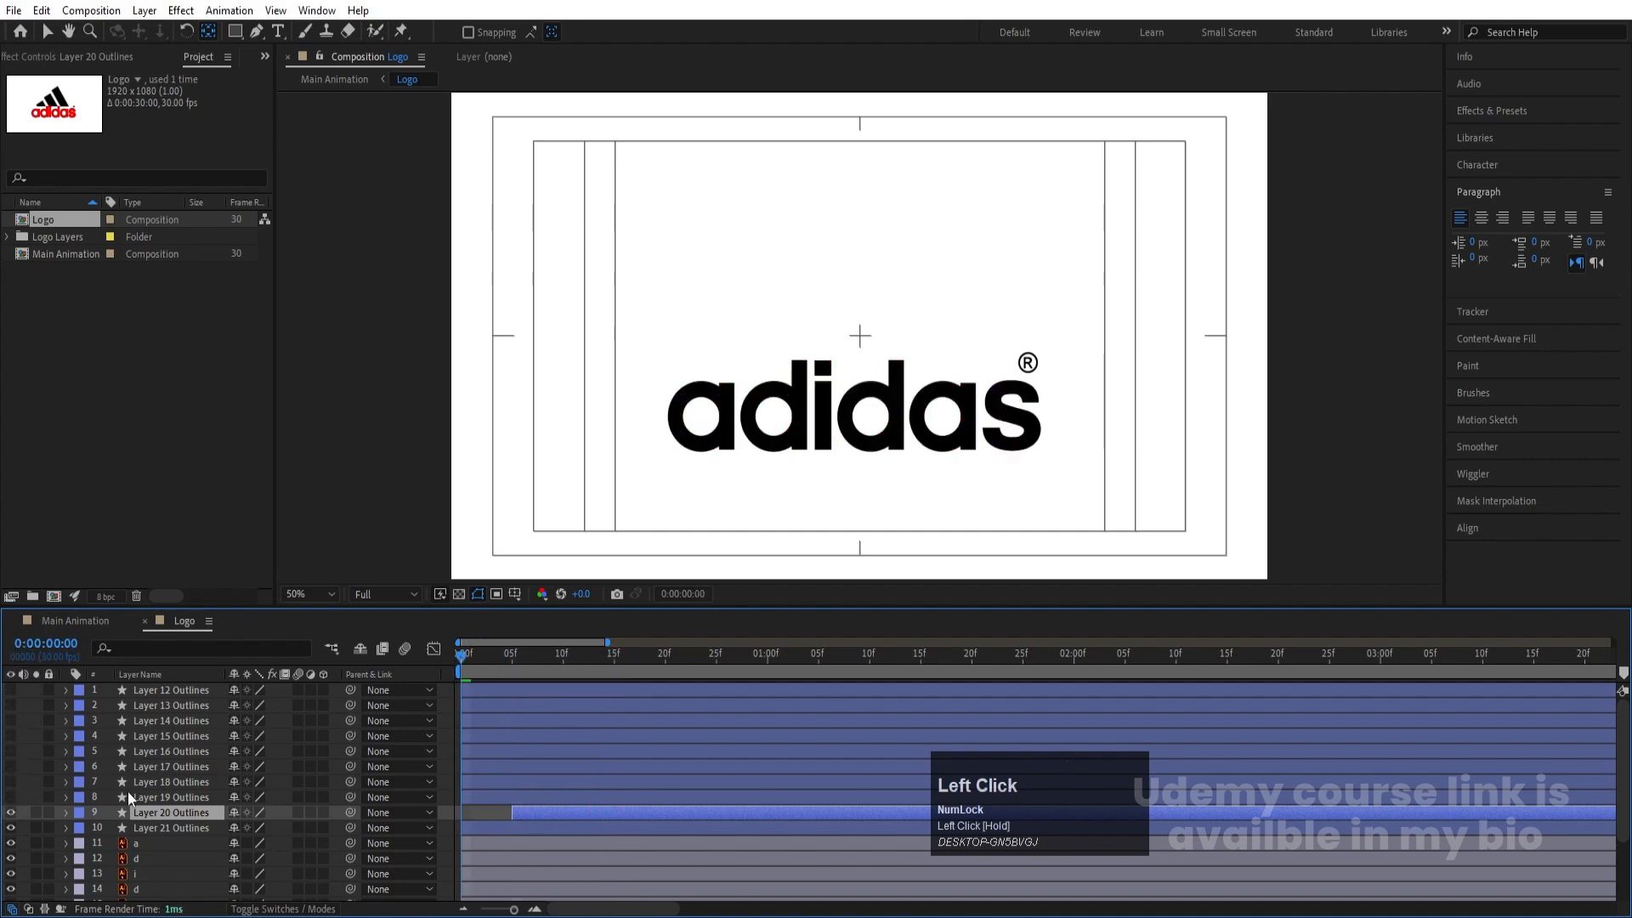
{"action": "scroll", "coordinate": [207, 814], "scroll_direction": "down", "scroll_amount": 2}
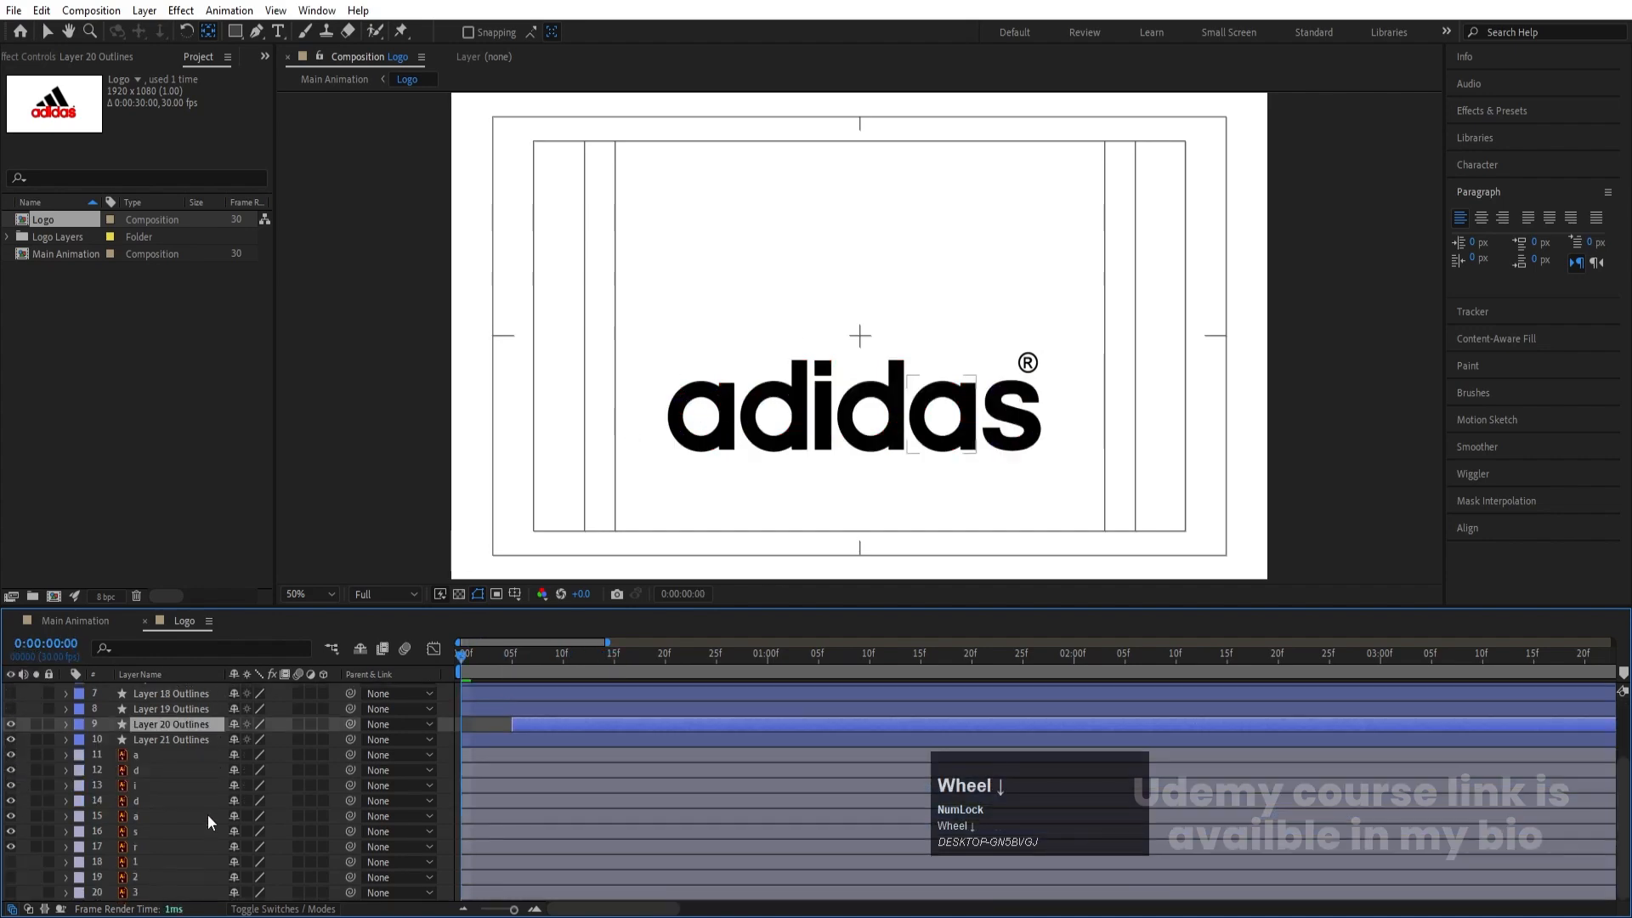
{"action": "left_click", "coordinate": [161, 757]}
{"action": "left_click", "coordinate": [157, 724], "text": "shift"}
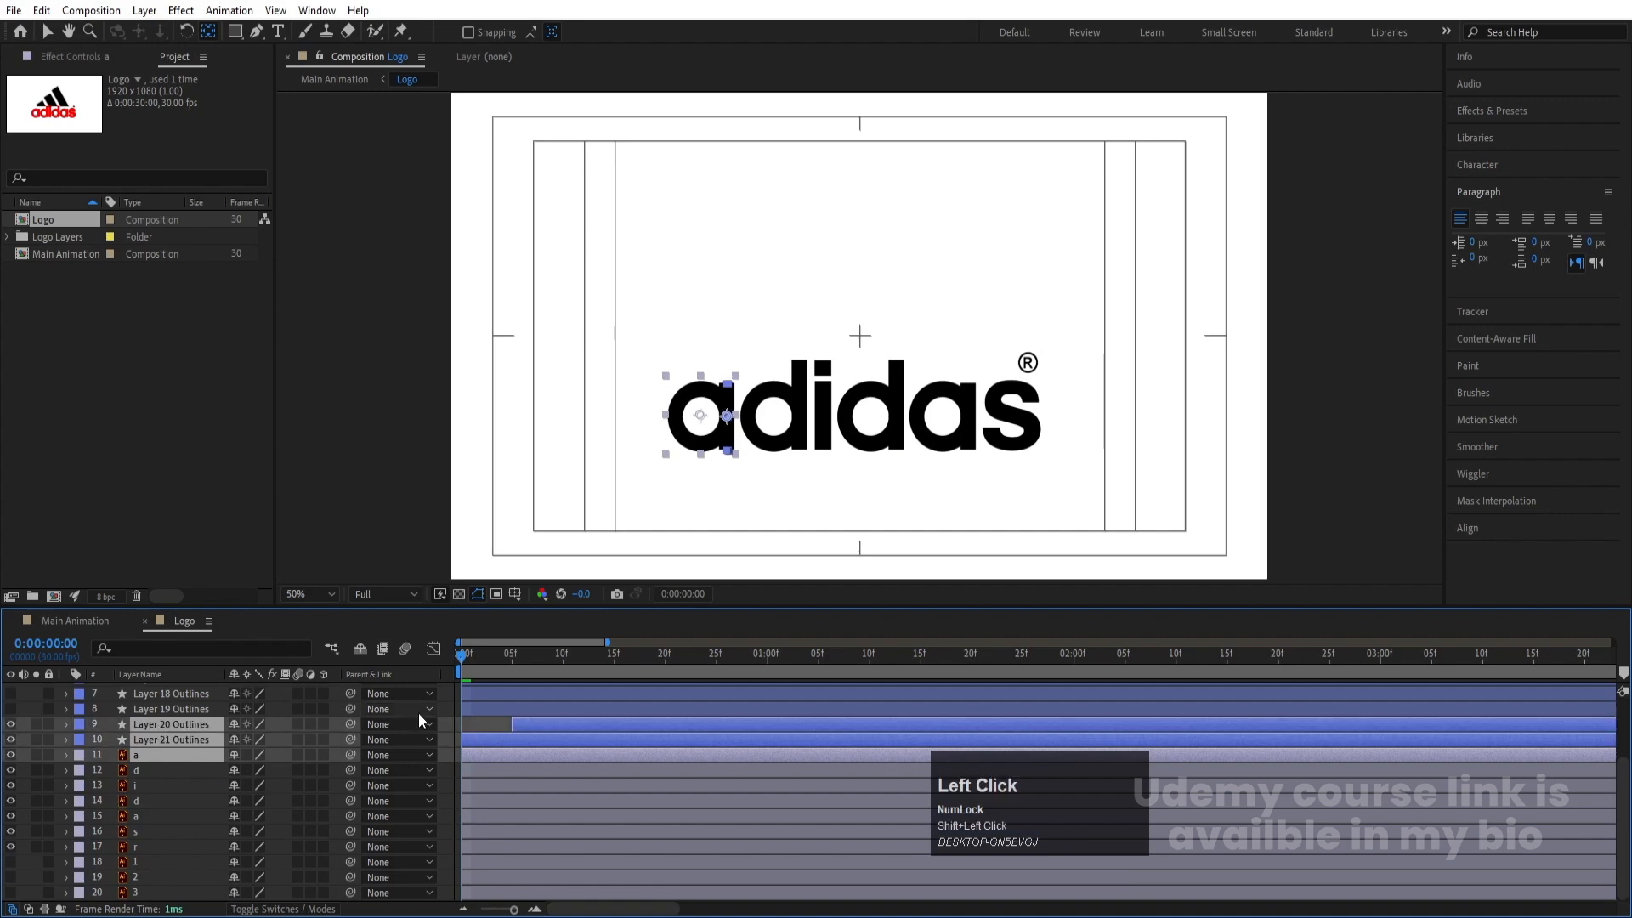
Step: Shift the first letter a's artwork layer to start at 0:00:00:20 and preview the reveal
{"action": "left_click", "coordinate": [471, 728]}
{"action": "left_click_drag", "start_coordinate": [455, 664], "coordinate": [665, 665]}
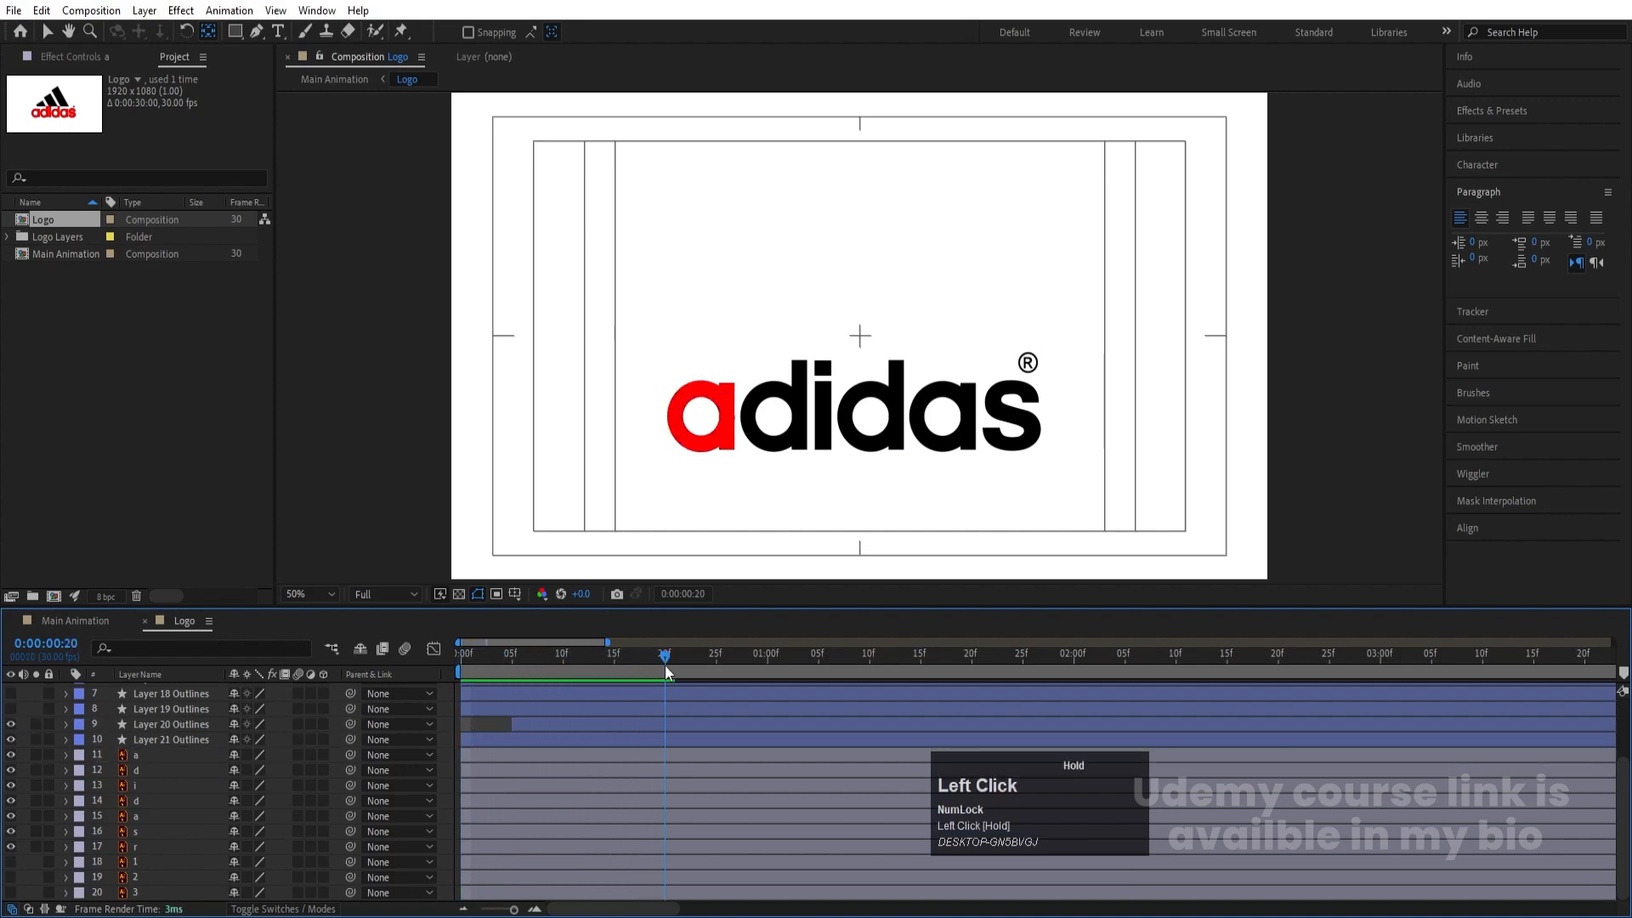
{"action": "left_click", "coordinate": [175, 756]}
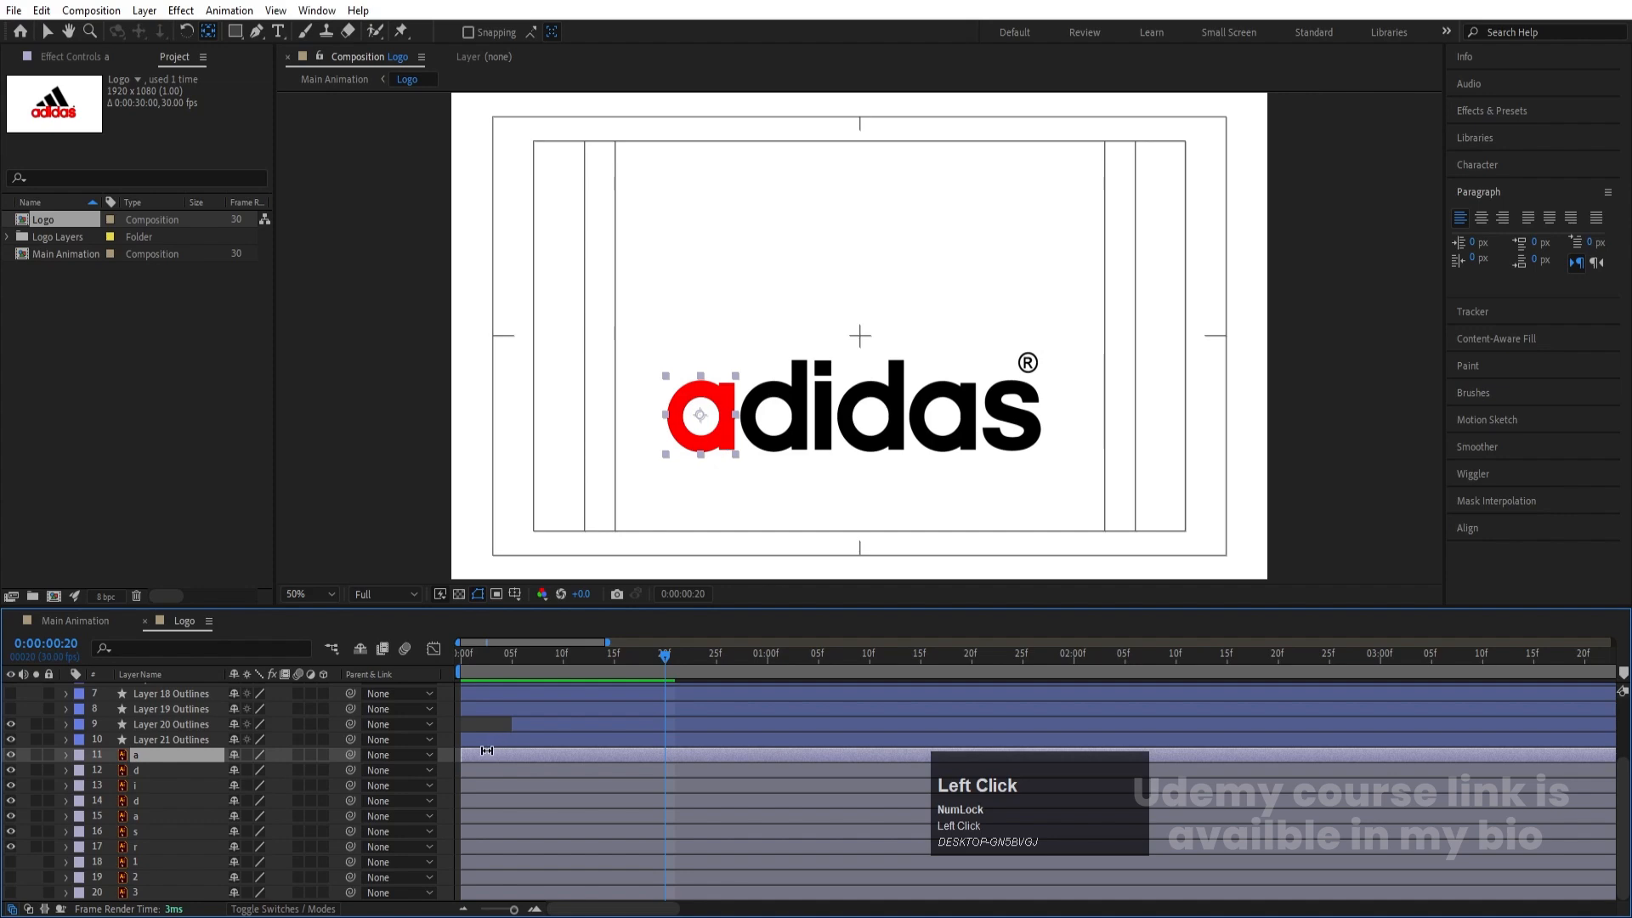
{"action": "left_click_drag", "start_coordinate": [487, 751], "coordinate": [706, 759]}
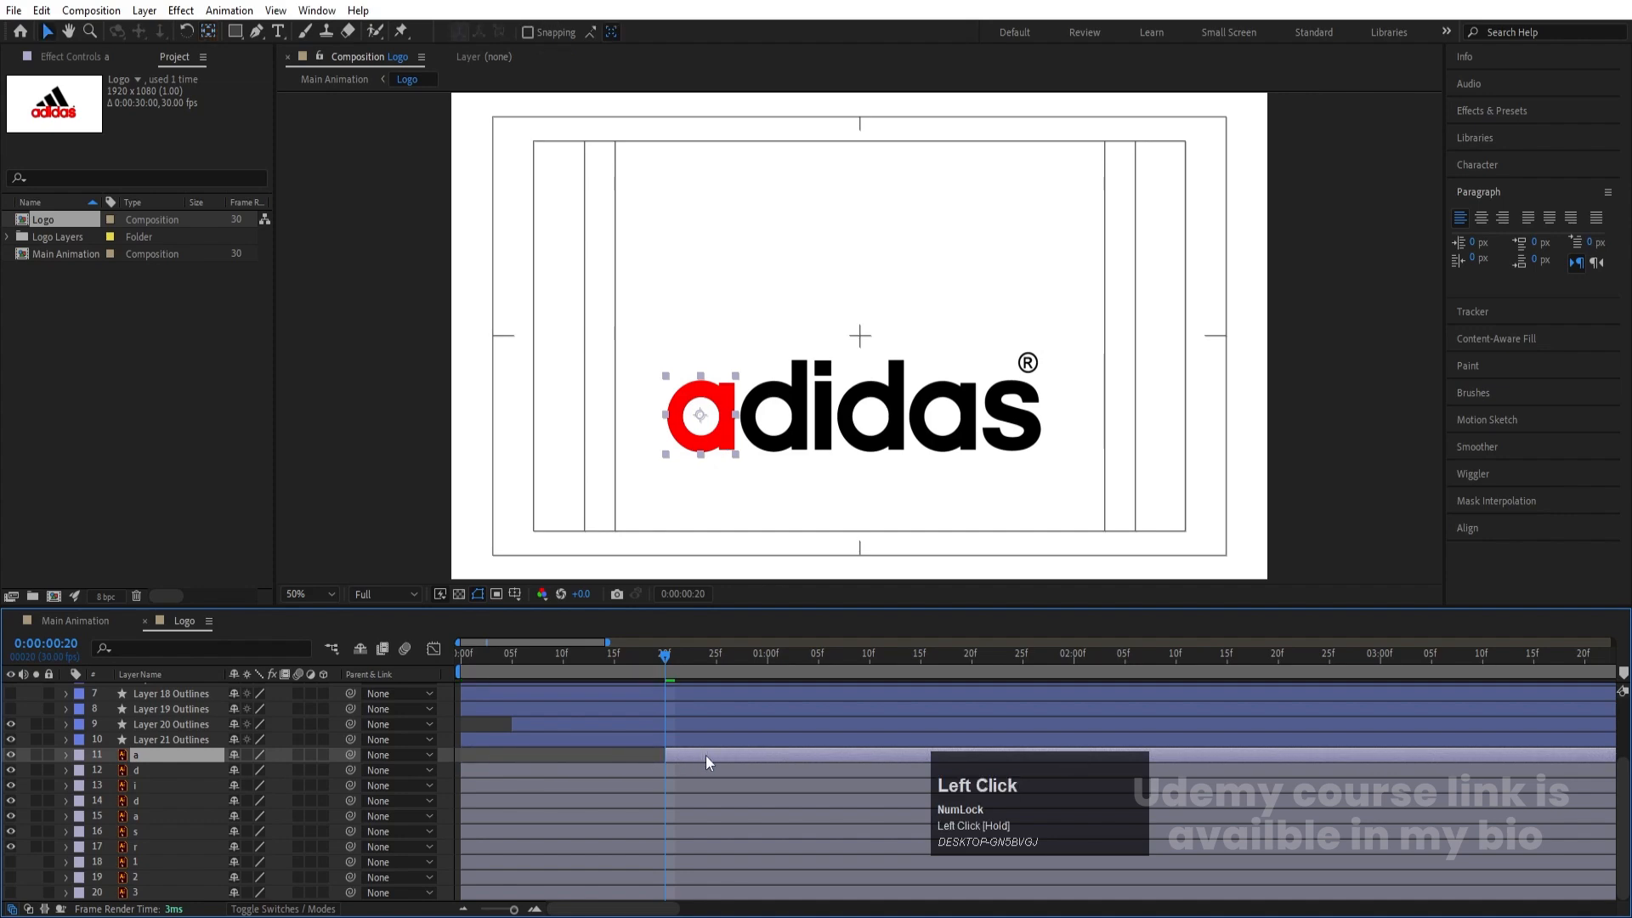
{"action": "key", "text": "space"}
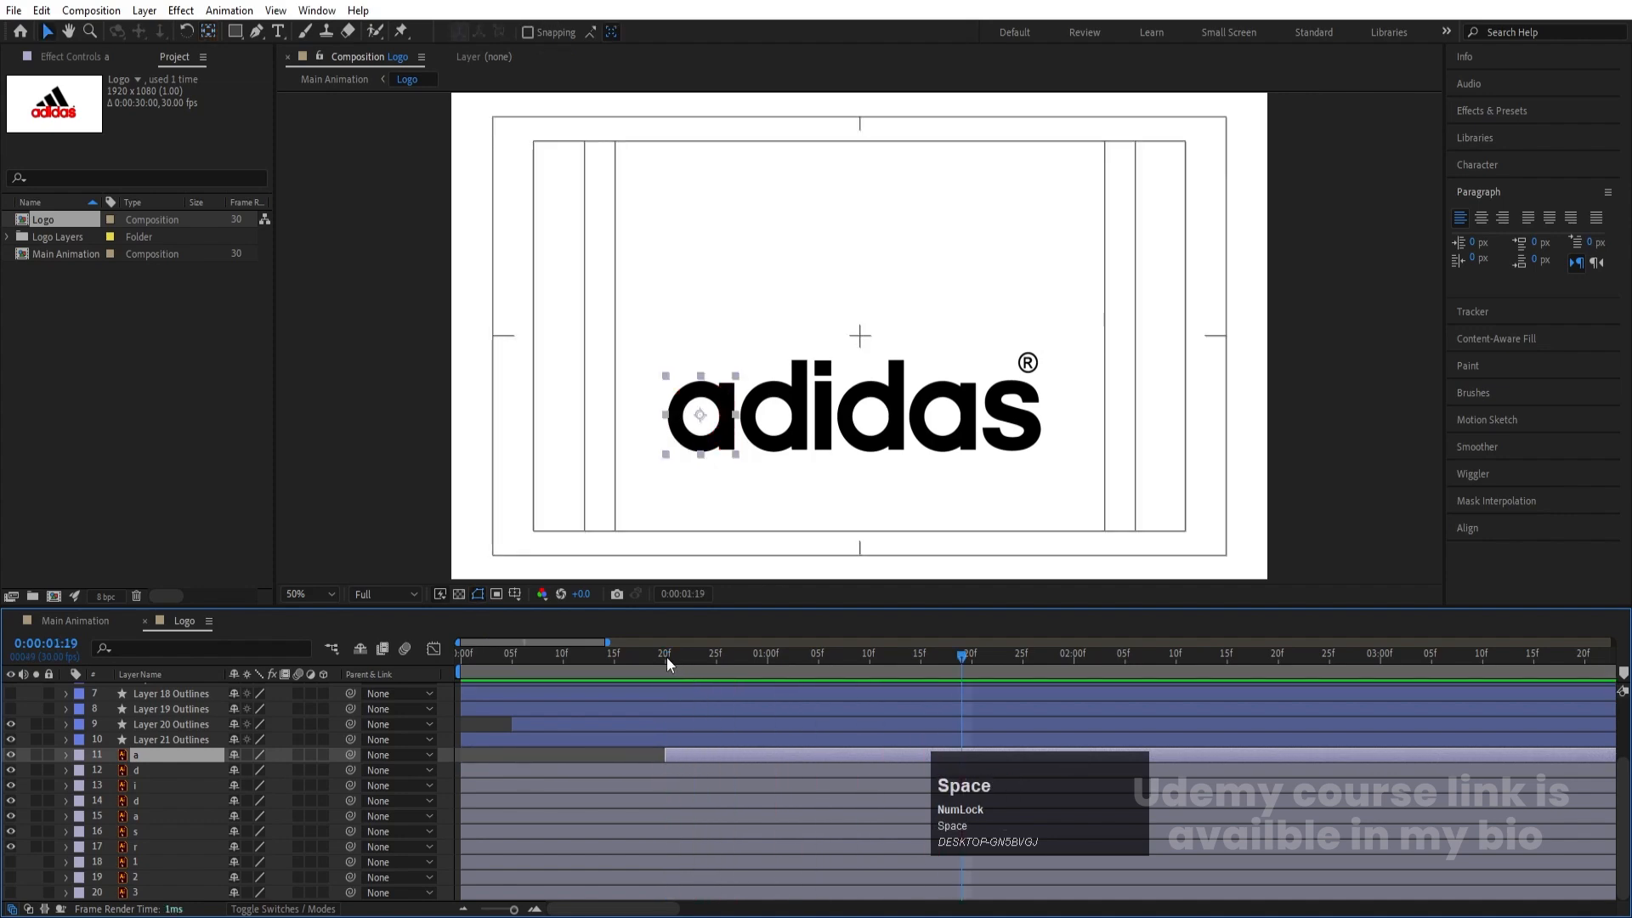
Step: Pre-compose the first letter a's artwork with Layer 20 and Layer 21 Outlines as "a", and hide and lock the result
{"action": "left_click", "coordinate": [666, 656]}
{"action": "left_click", "coordinate": [171, 724], "text": "shift"}
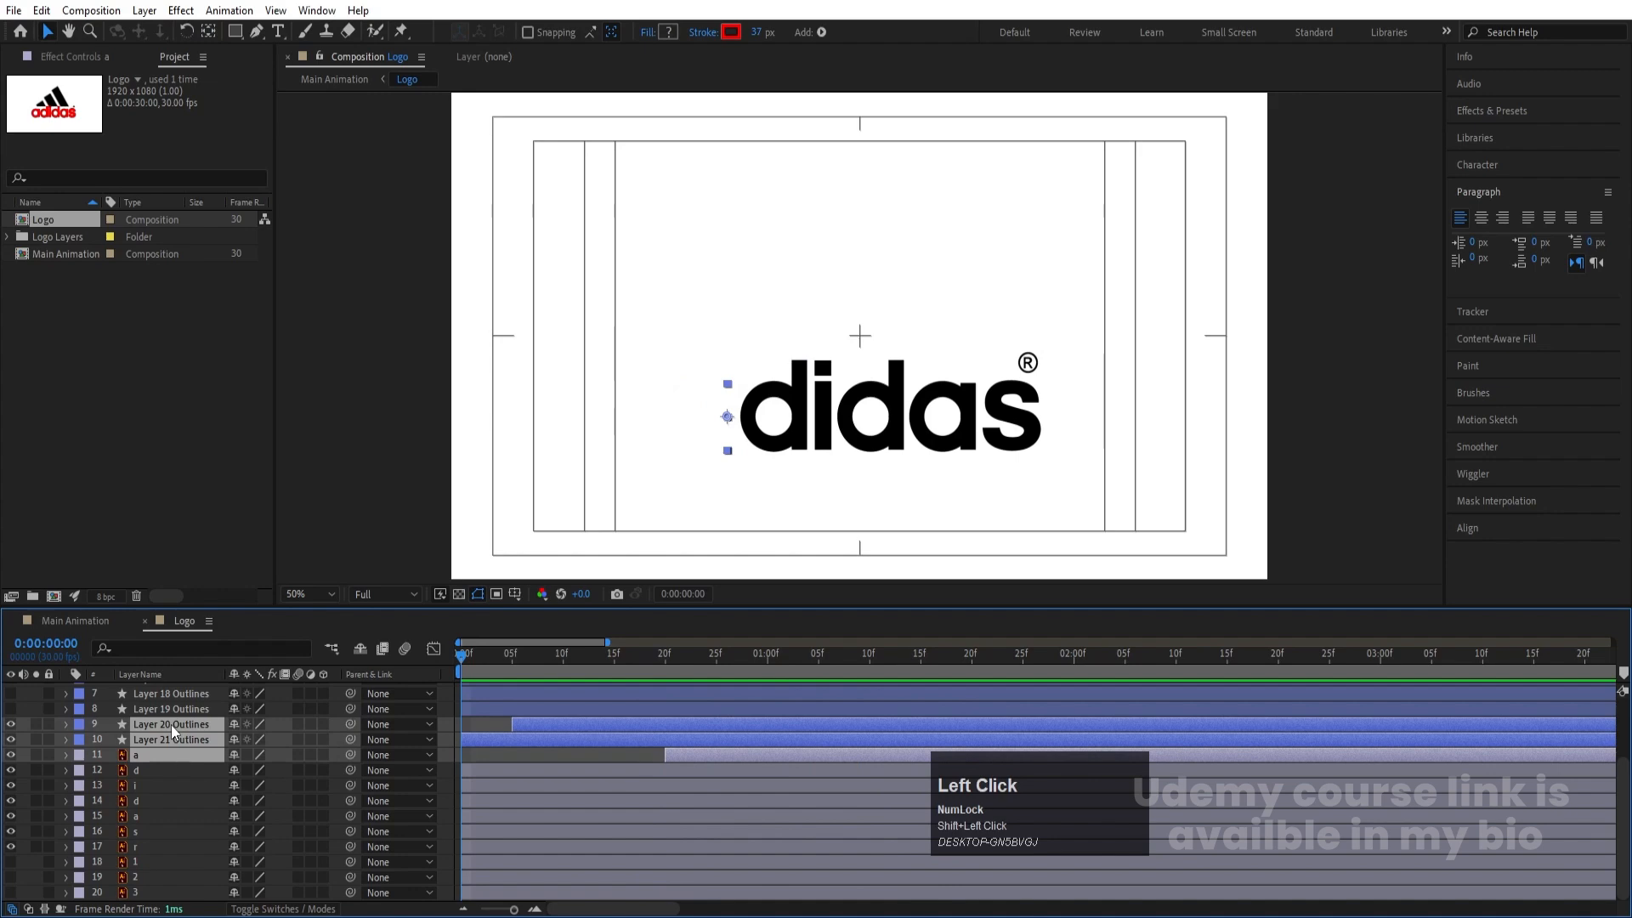
{"action": "key", "text": "ctrl+shift+c"}
{"action": "type", "text": "A"}
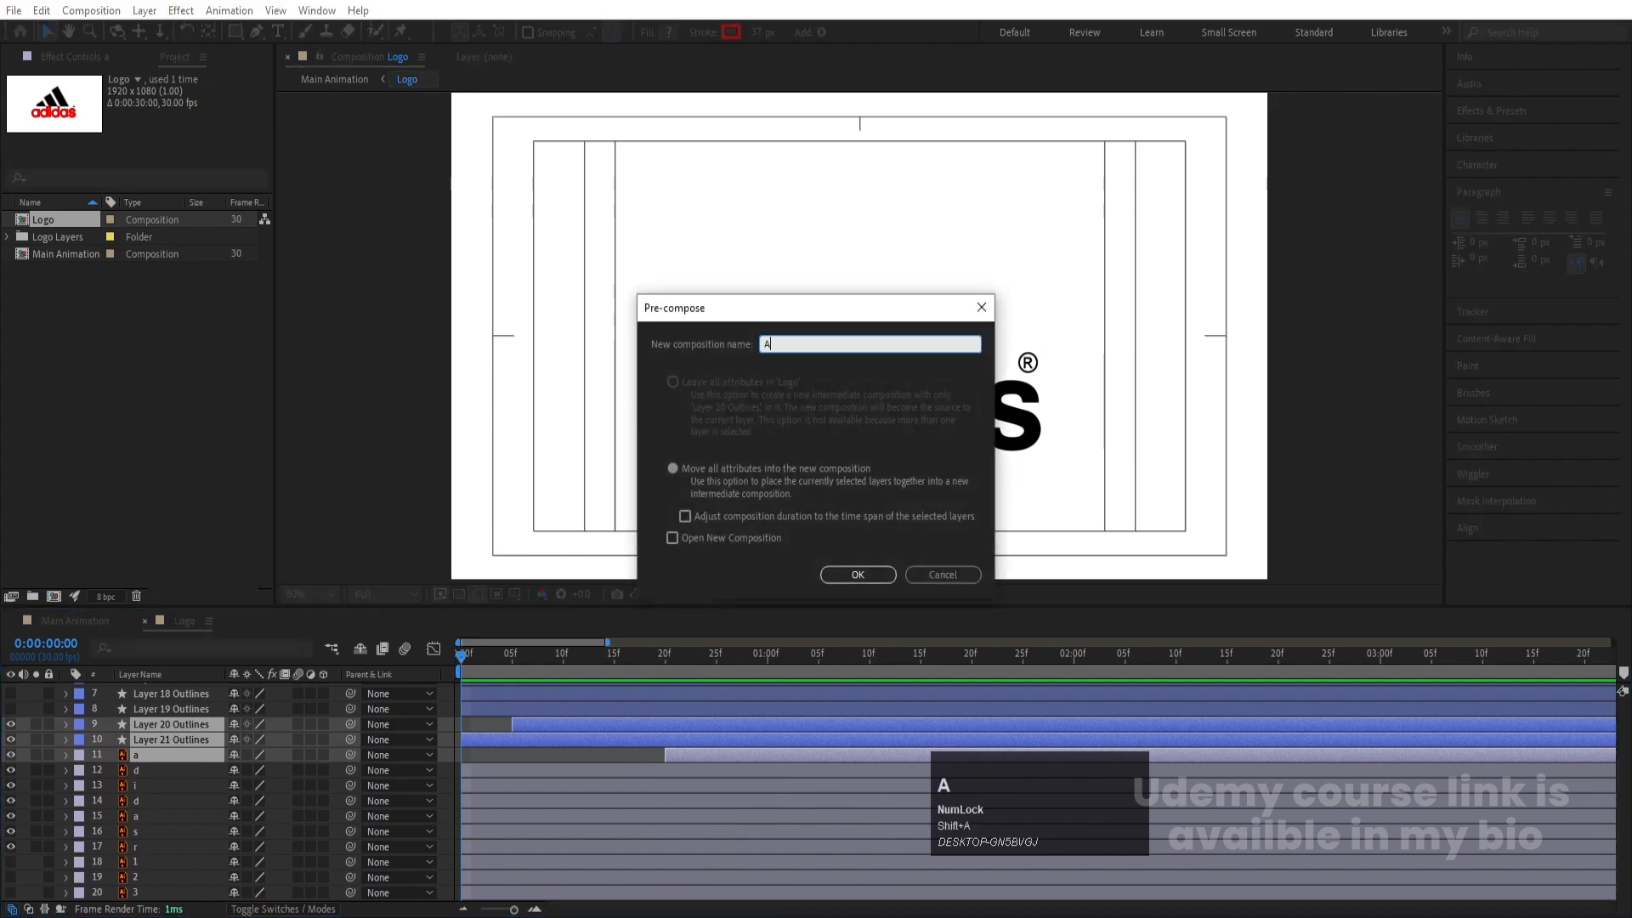
{"action": "key", "text": "Return"}
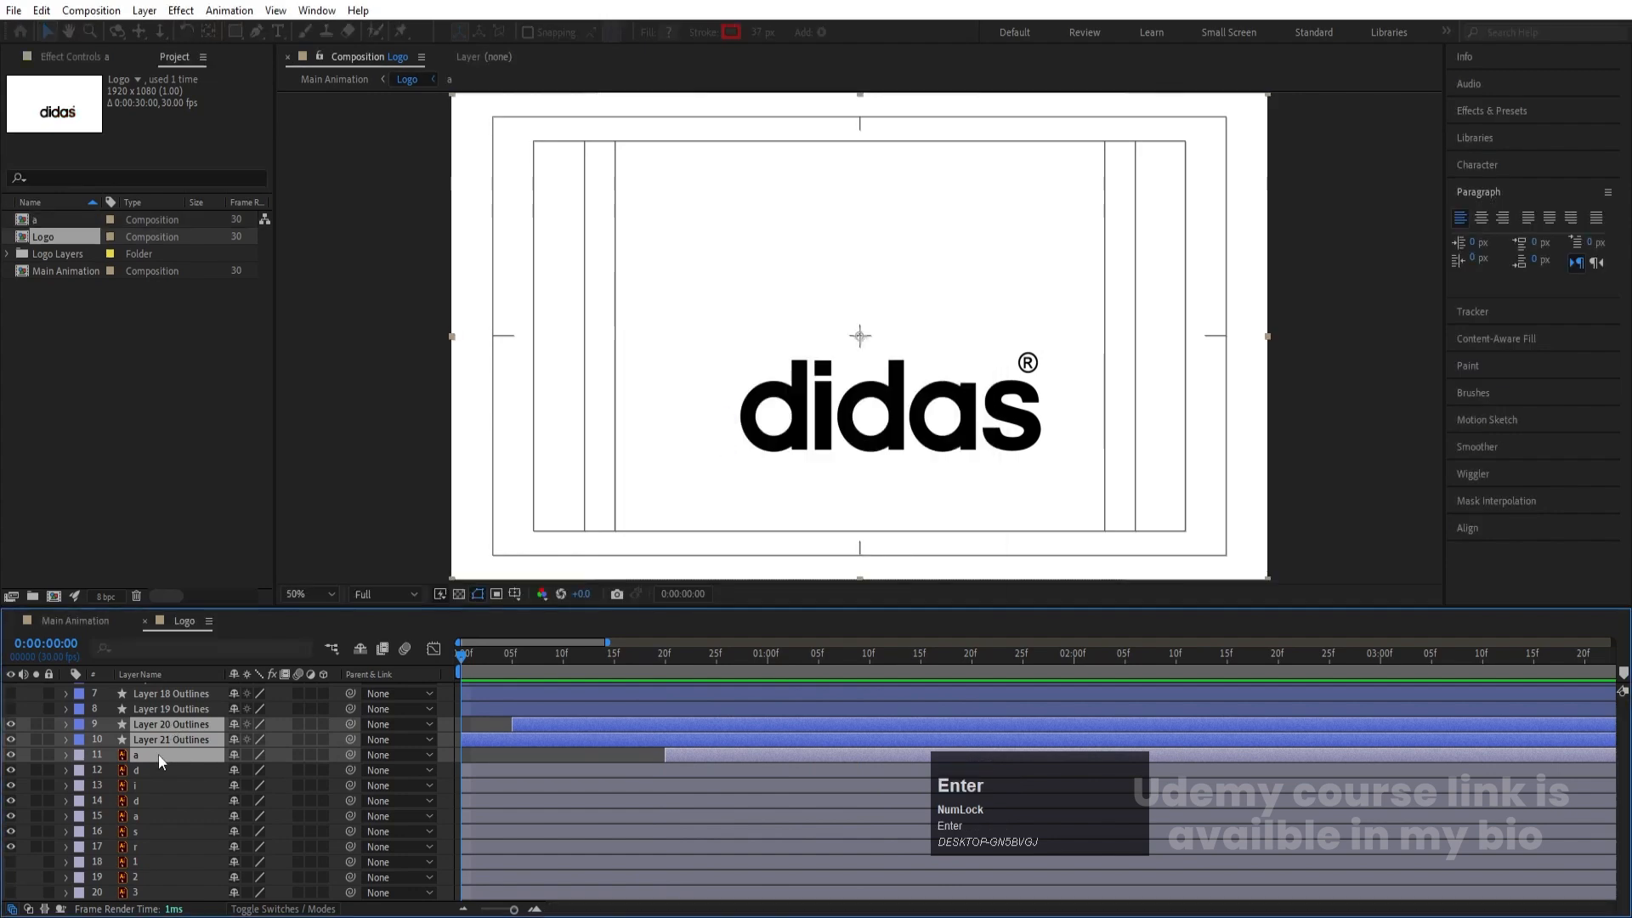
{"action": "left_click", "coordinate": [42, 753]}
{"action": "left_click", "coordinate": [49, 753]}
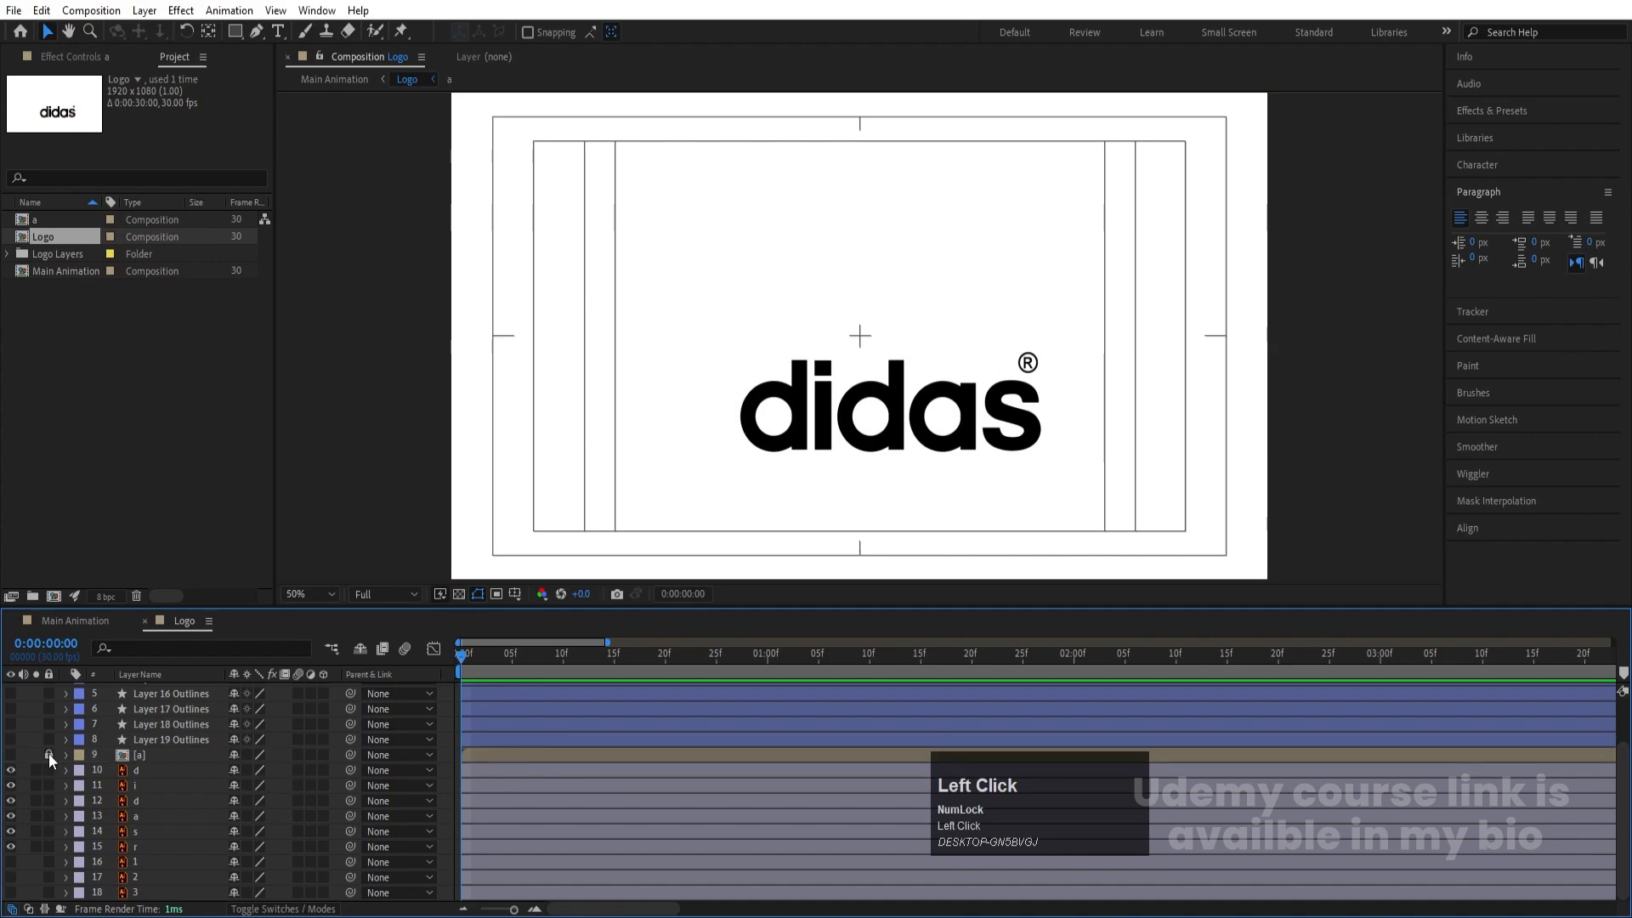
Step: Show Layer 18 and Layer 19 Outlines, reveal their Trim Paths keyframes, and preview the second letter a's strokes
{"action": "left_click", "coordinate": [146, 744]}
{"action": "left_click", "coordinate": [15, 739]}
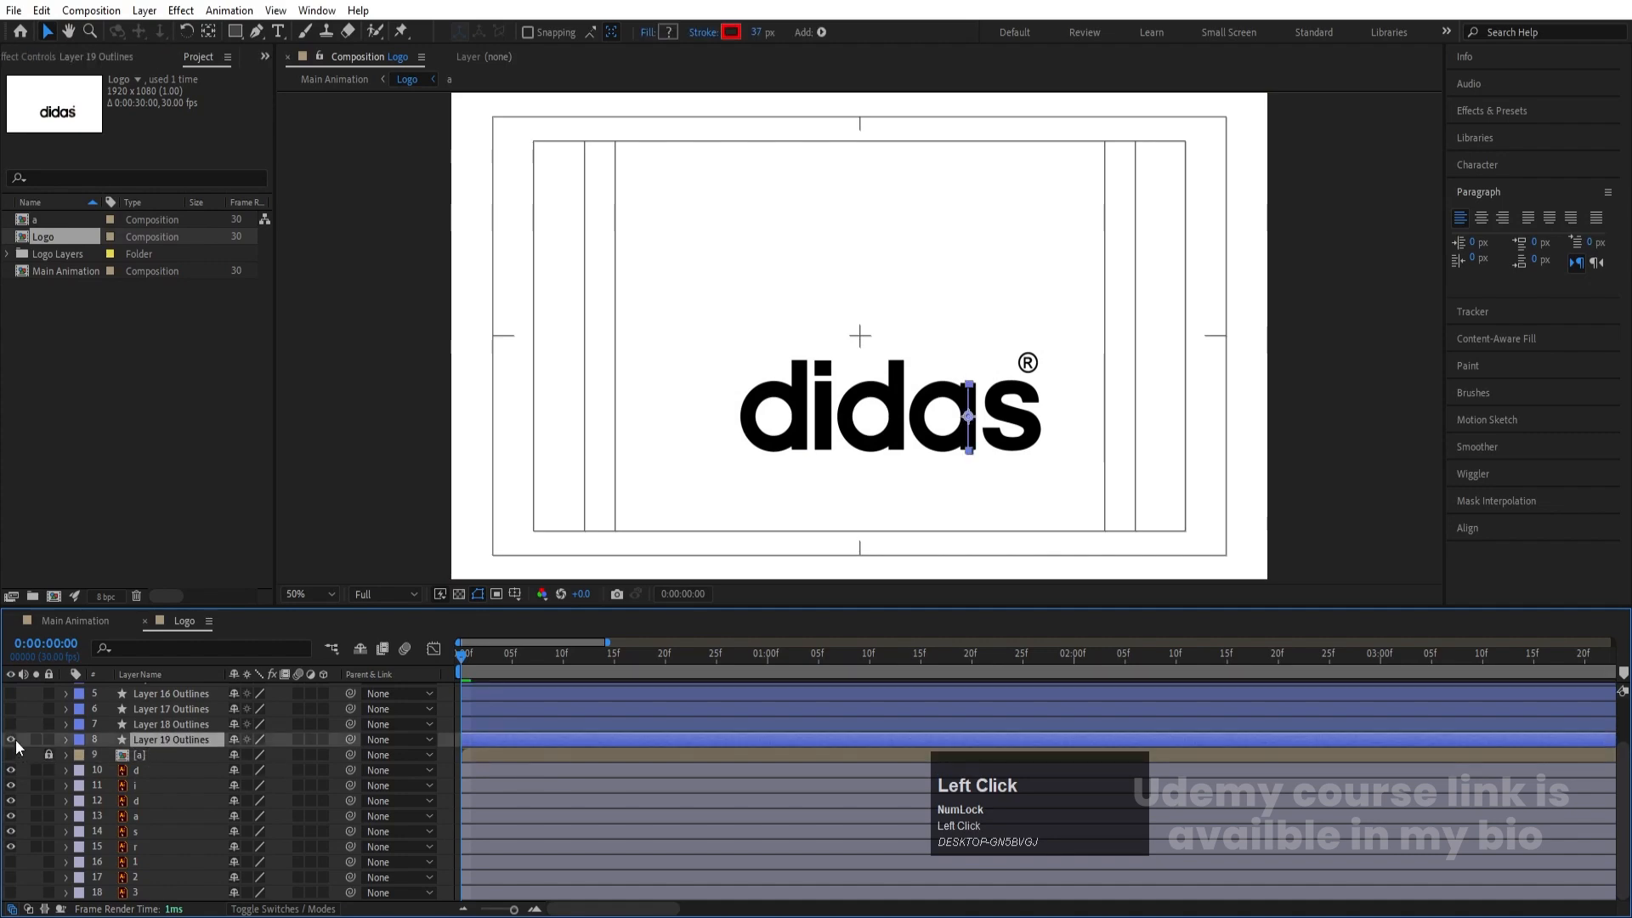
{"action": "left_click", "coordinate": [154, 724]}
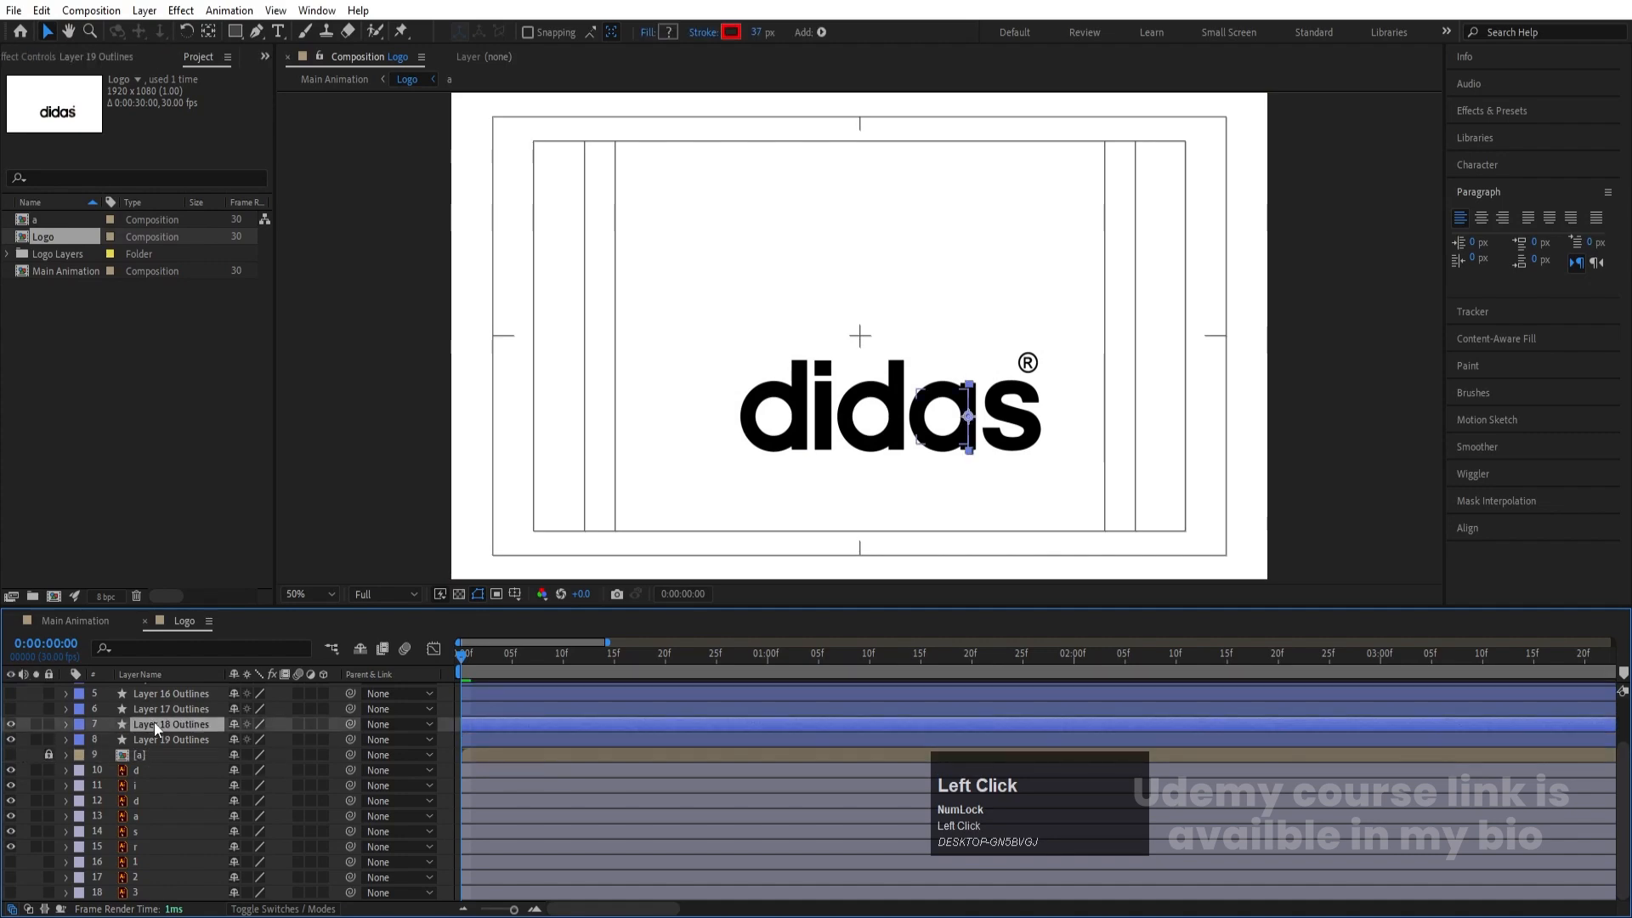
{"action": "left_click", "coordinate": [187, 743], "text": "shift"}
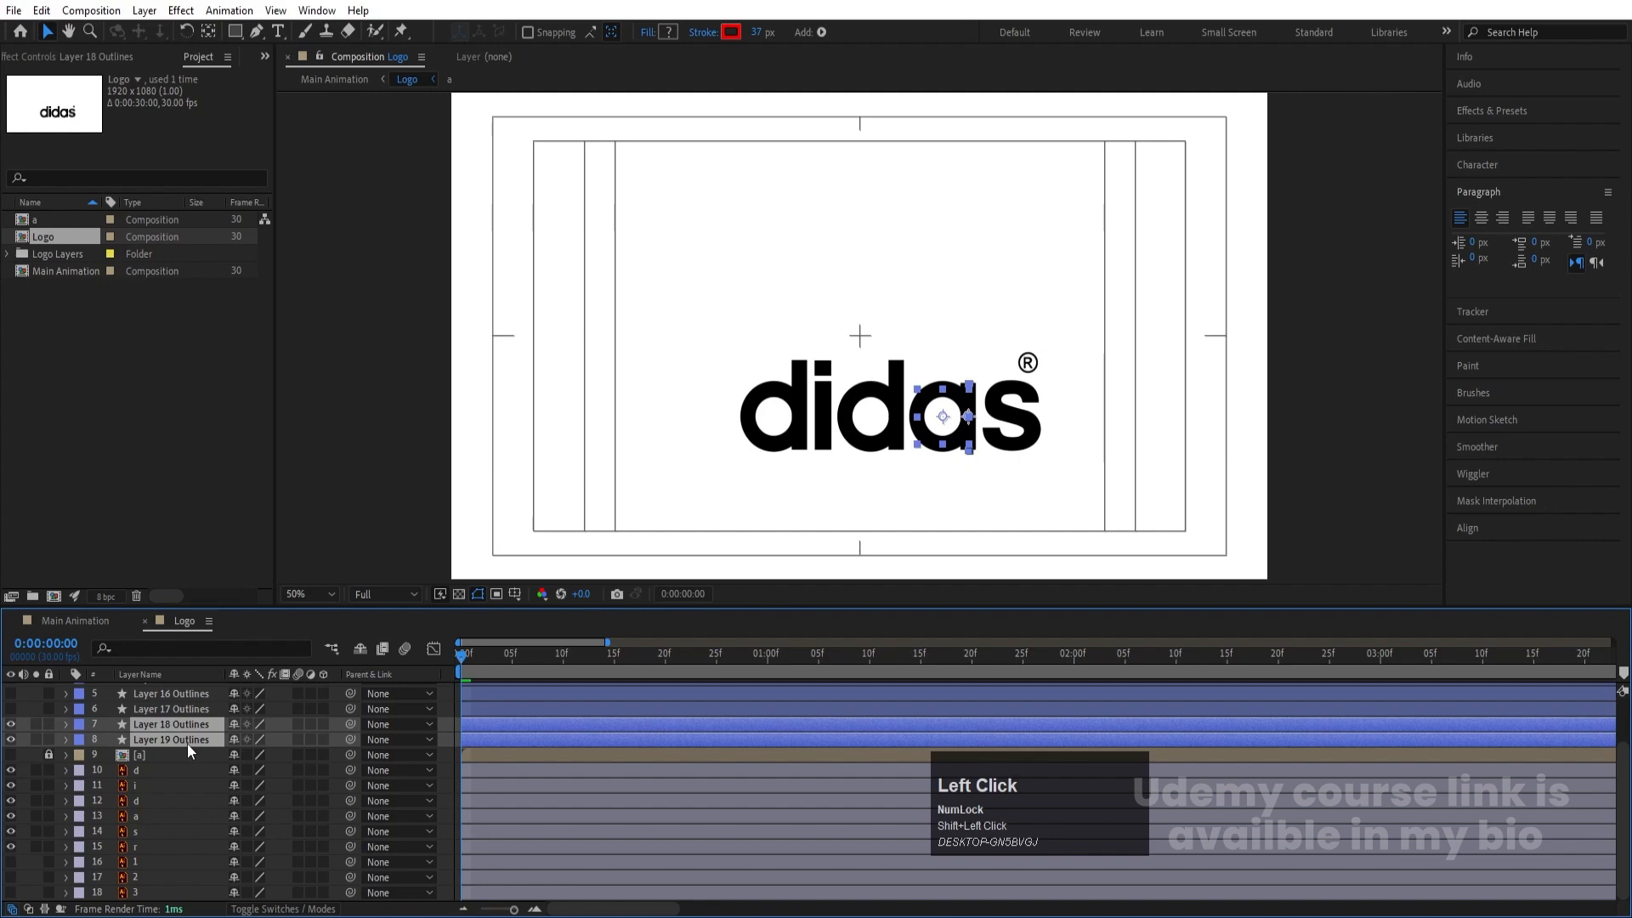
{"action": "key", "text": "u"}
{"action": "key", "text": "space"}
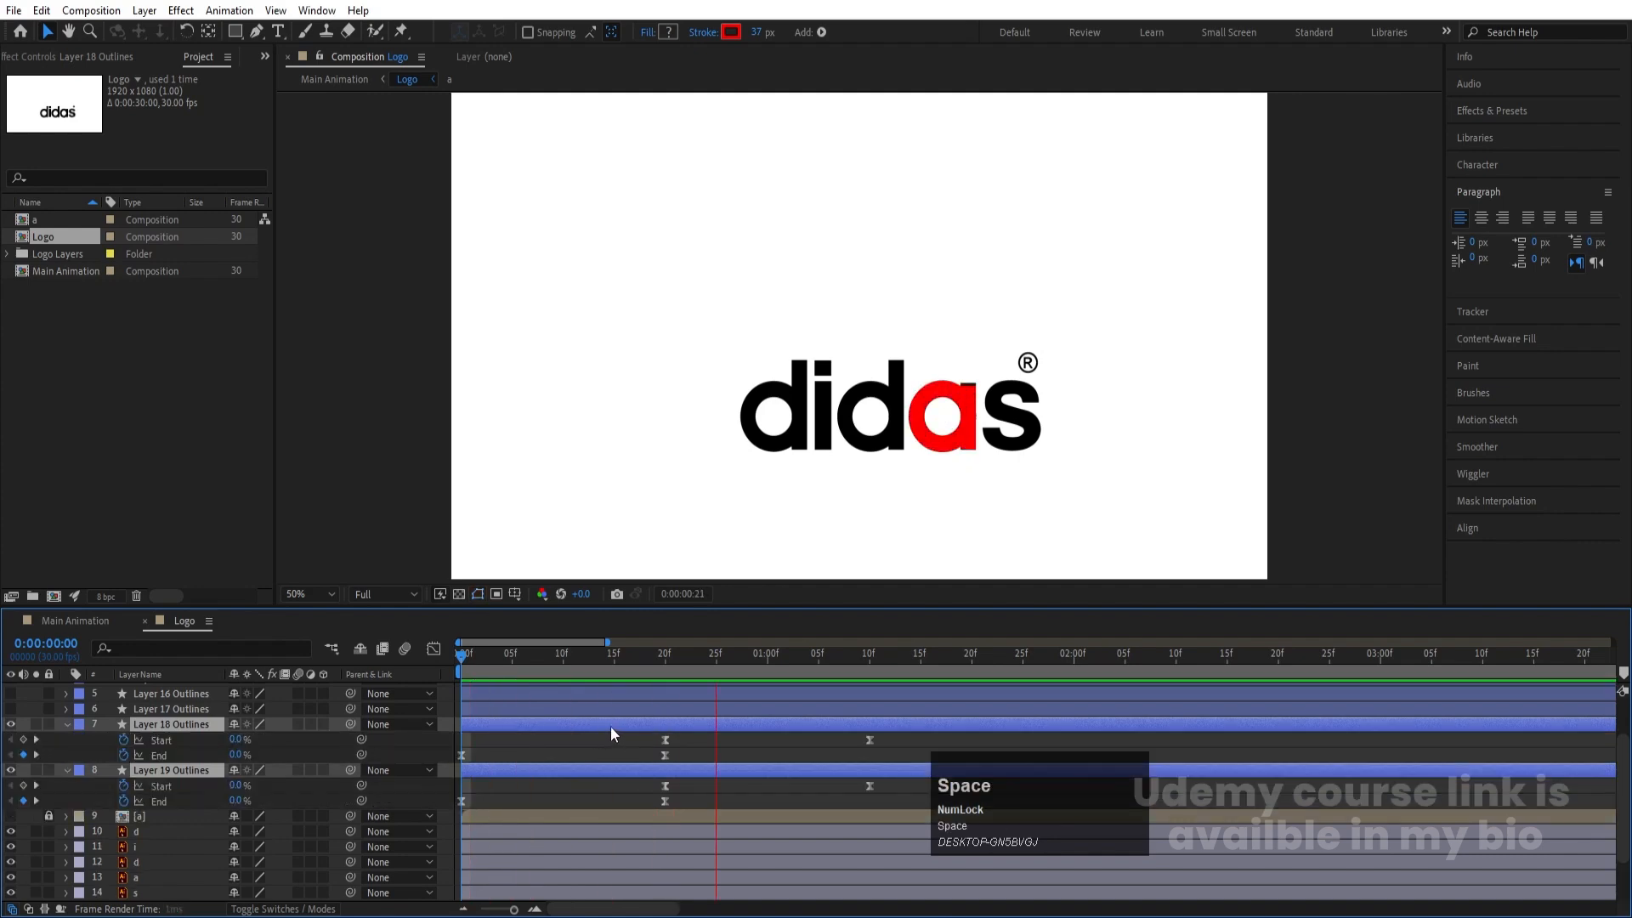
{"action": "key", "text": "space"}
Step: Move the second letter a's artwork directly below Layer 19 Outlines and shift it to start at 0:00:00:20
{"action": "left_click_drag", "start_coordinate": [731, 661], "coordinate": [185, 777]}
{"action": "scroll", "coordinate": [171, 804], "scroll_direction": "down", "scroll_amount": 1}
{"action": "left_click", "coordinate": [151, 833]}
{"action": "scroll", "coordinate": [564, 763], "scroll_direction": "up", "scroll_amount": 1}
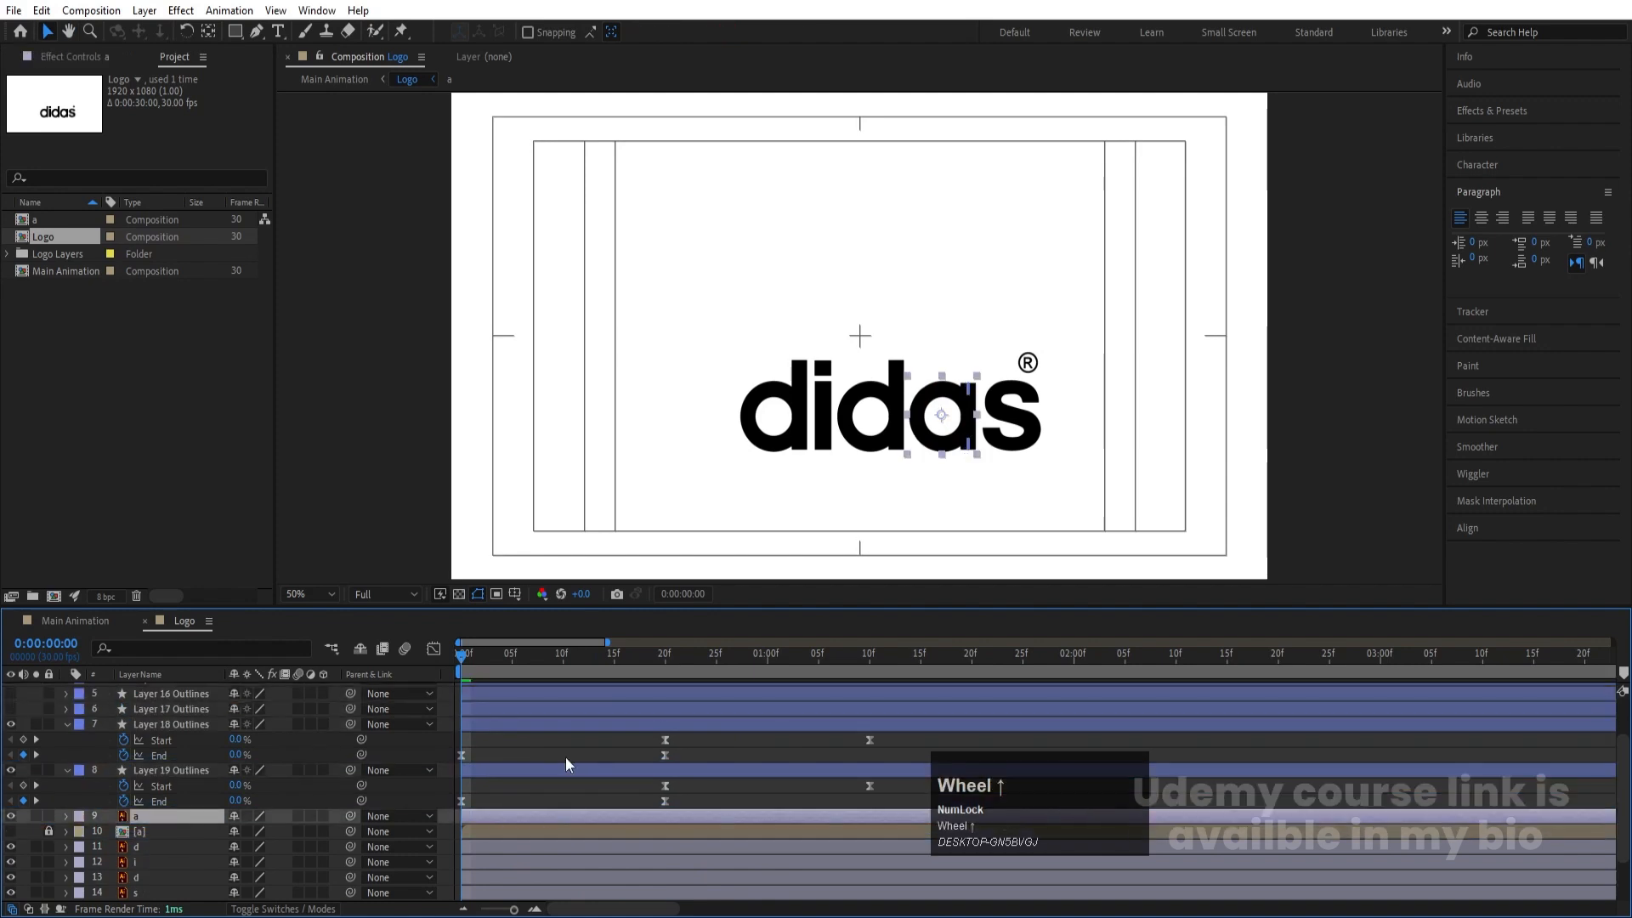
{"action": "scroll", "coordinate": [566, 764], "scroll_direction": "up", "scroll_amount": 1}
{"action": "left_click_drag", "start_coordinate": [472, 655], "coordinate": [656, 693]}
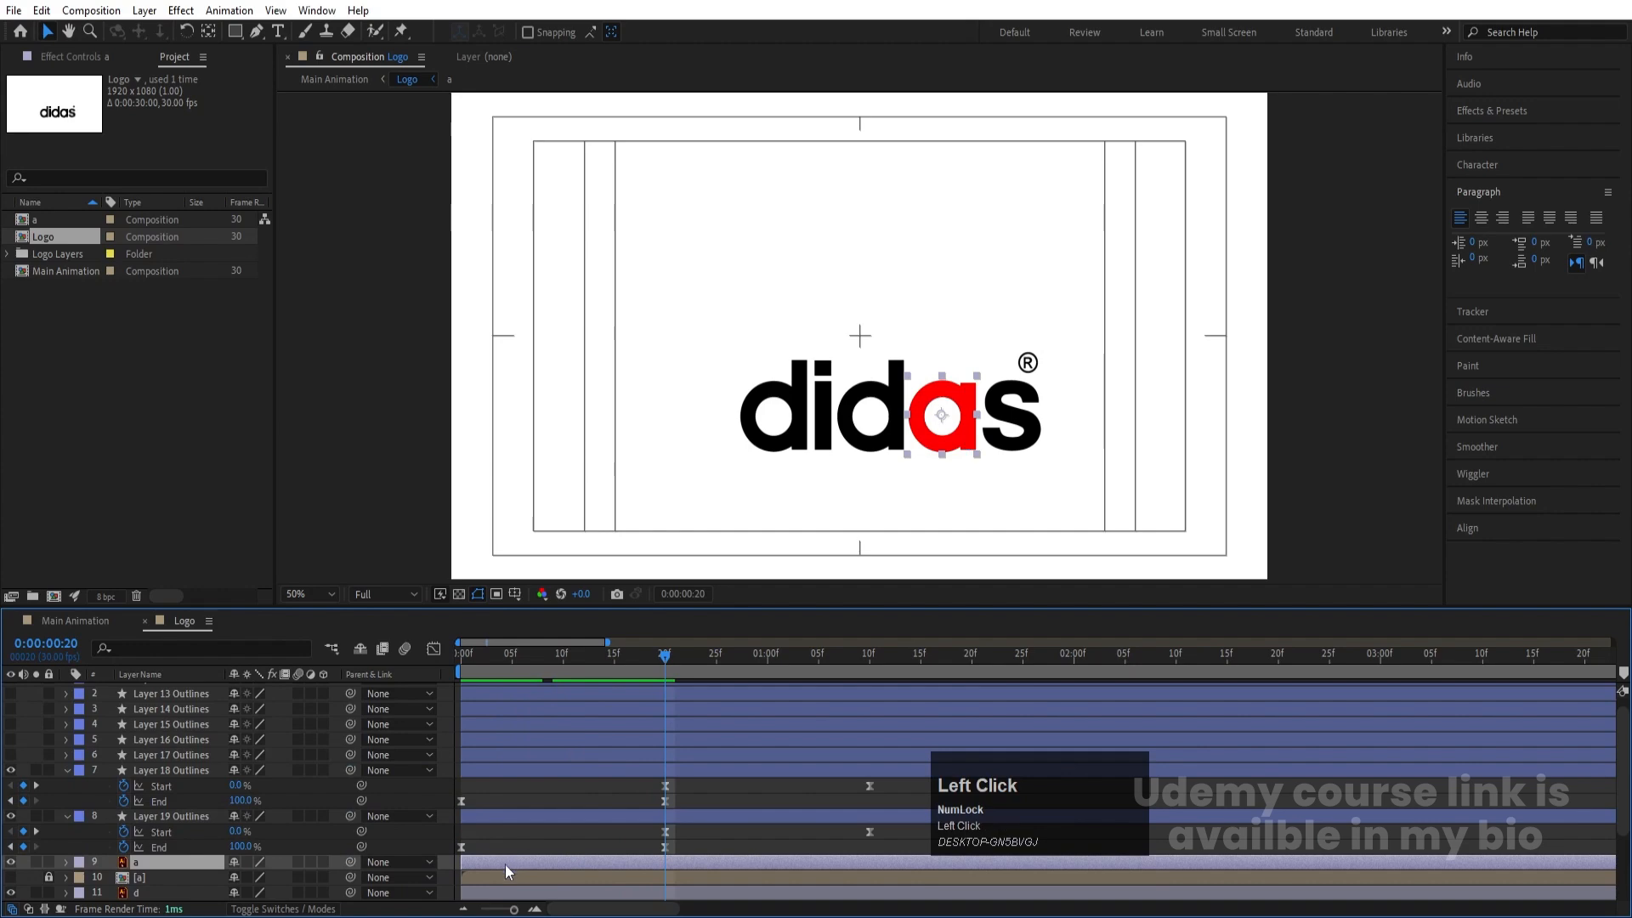
{"action": "left_click_drag", "start_coordinate": [505, 864], "coordinate": [702, 862]}
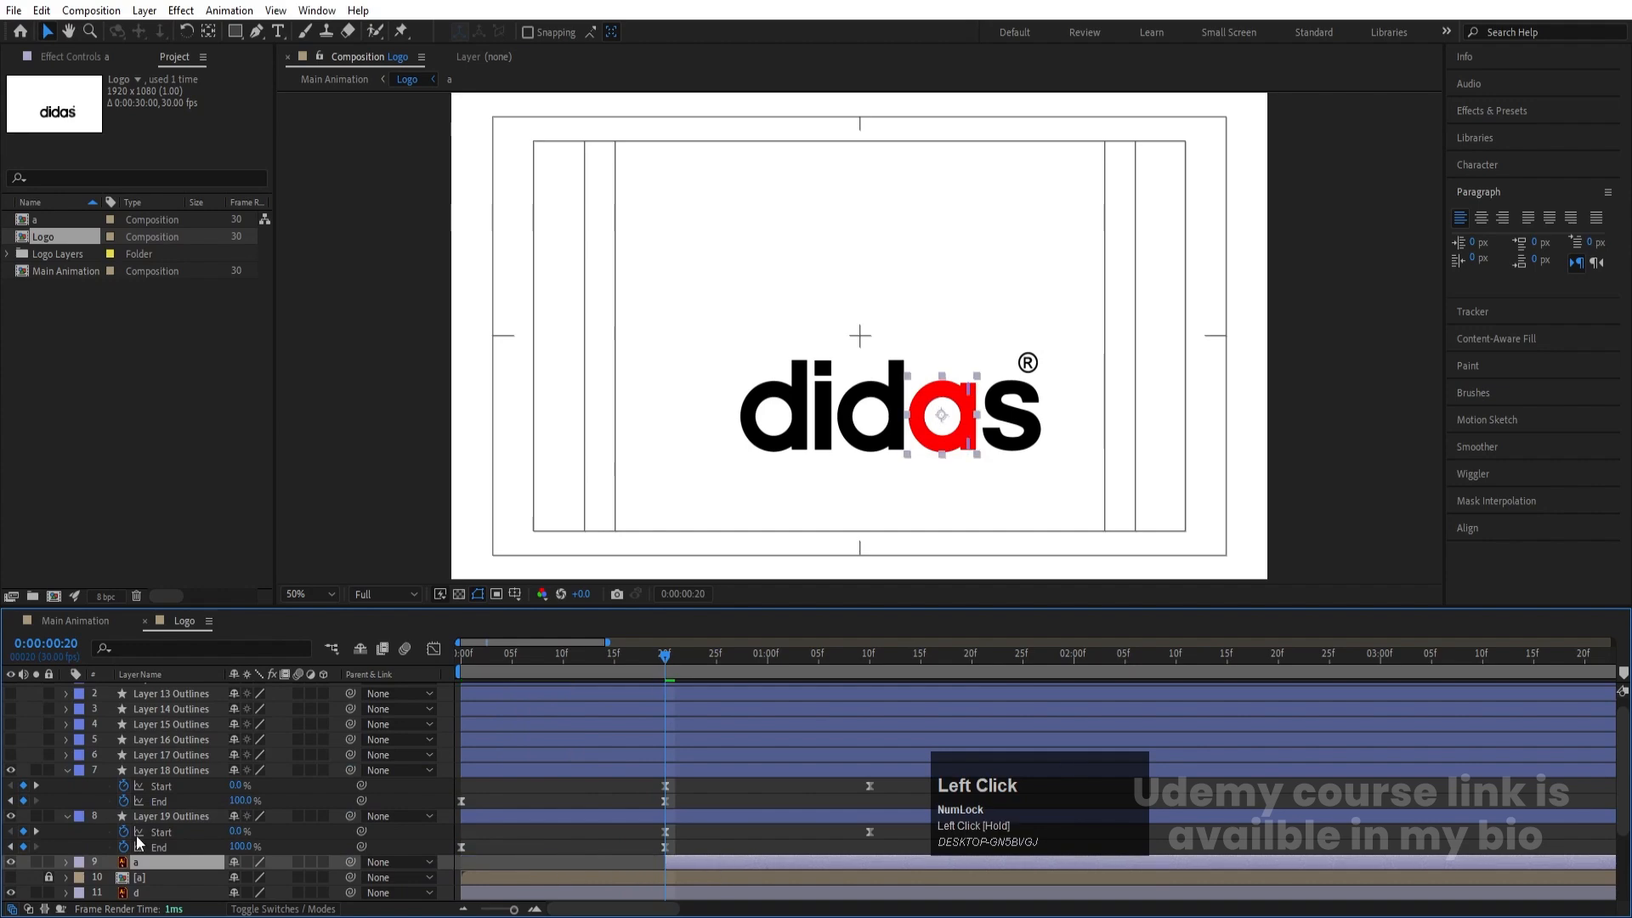
Step: Pre-compose the second letter a's artwork with Layer 18 and Layer 19 Outlines as "a"
{"action": "left_click", "coordinate": [151, 770], "text": "shift"}
{"action": "key", "text": "ctrl+shift+c"}
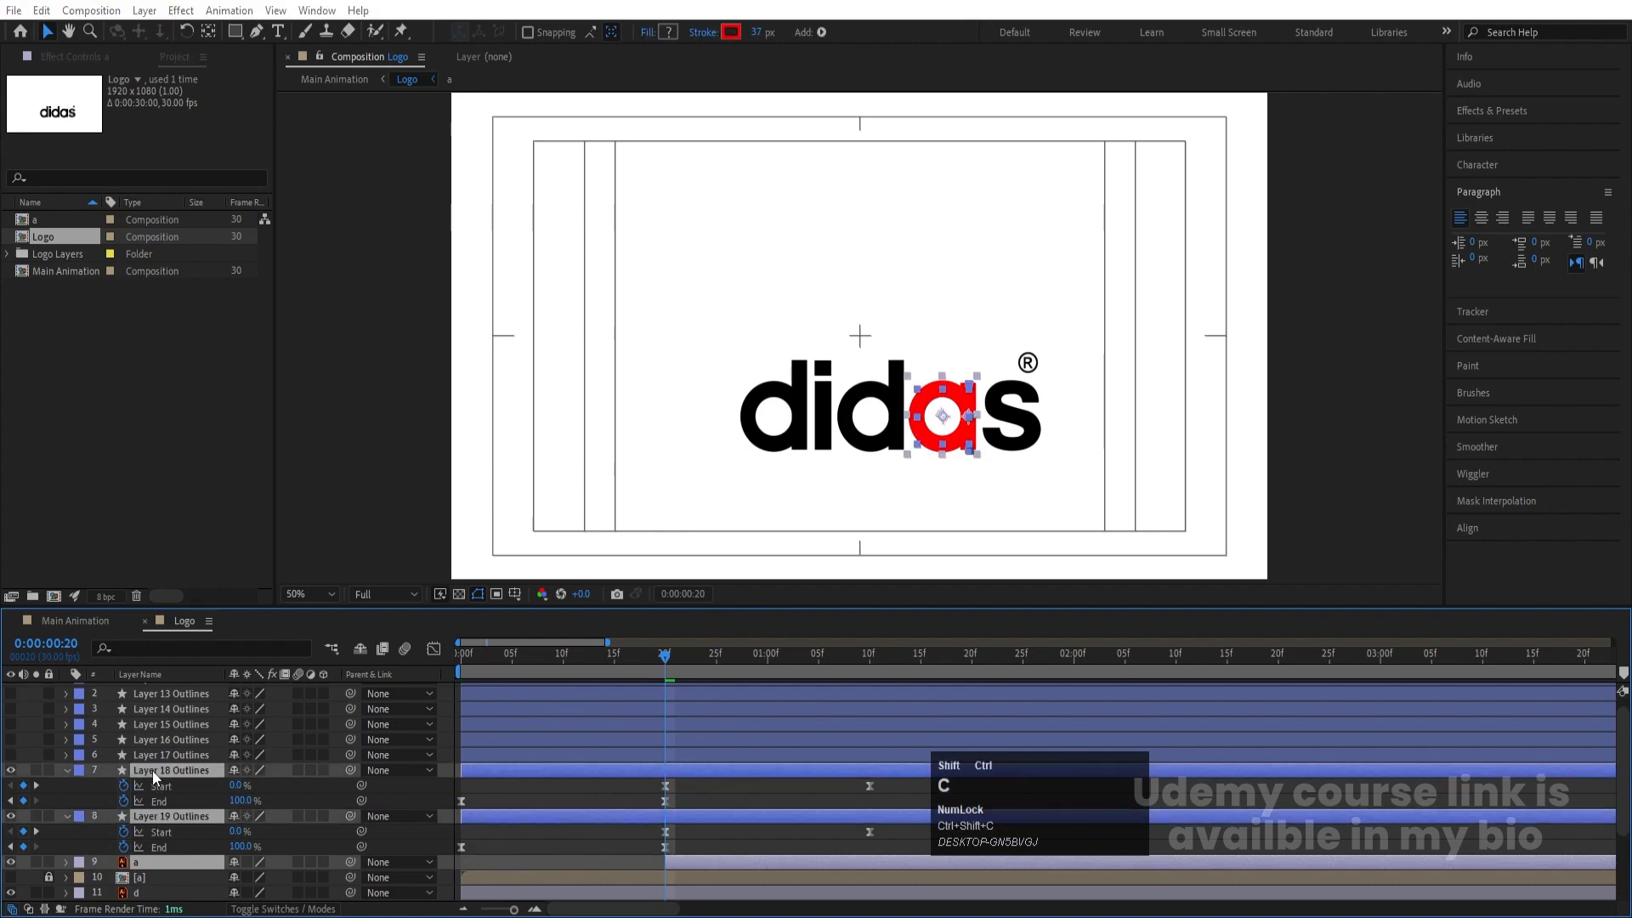
{"action": "type", "text": "a"}
{"action": "key", "text": "Return"}
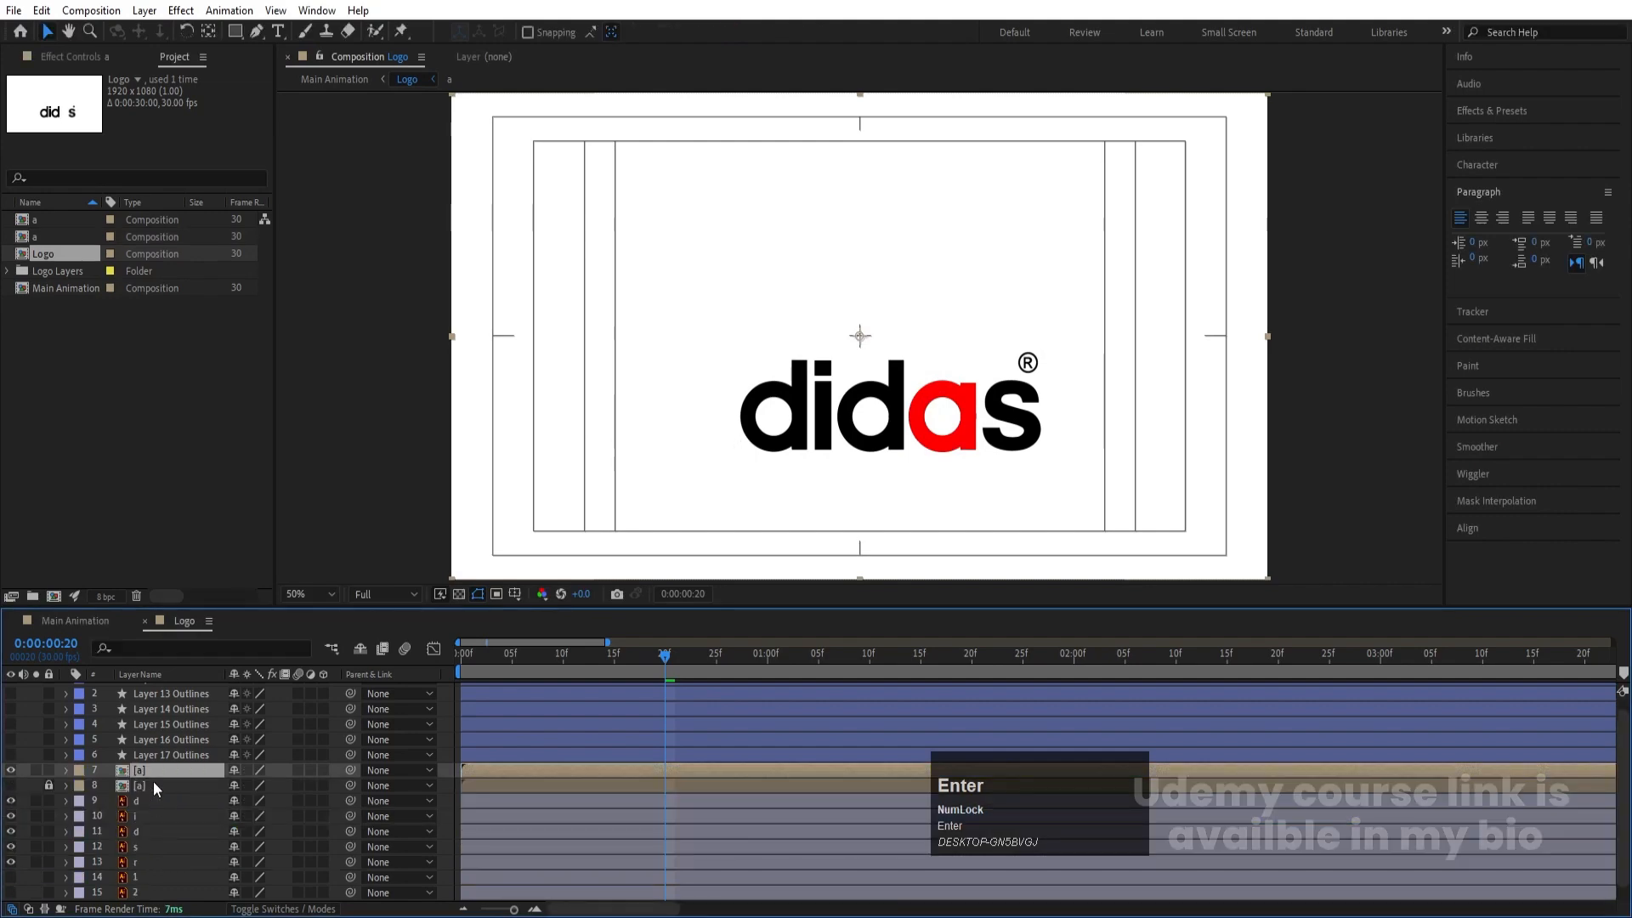
Step: Move the second a composition below the locked first one, preview it, and hide it at the timeline's beginning
{"action": "left_click", "coordinate": [155, 784]}
{"action": "key", "text": "space"}
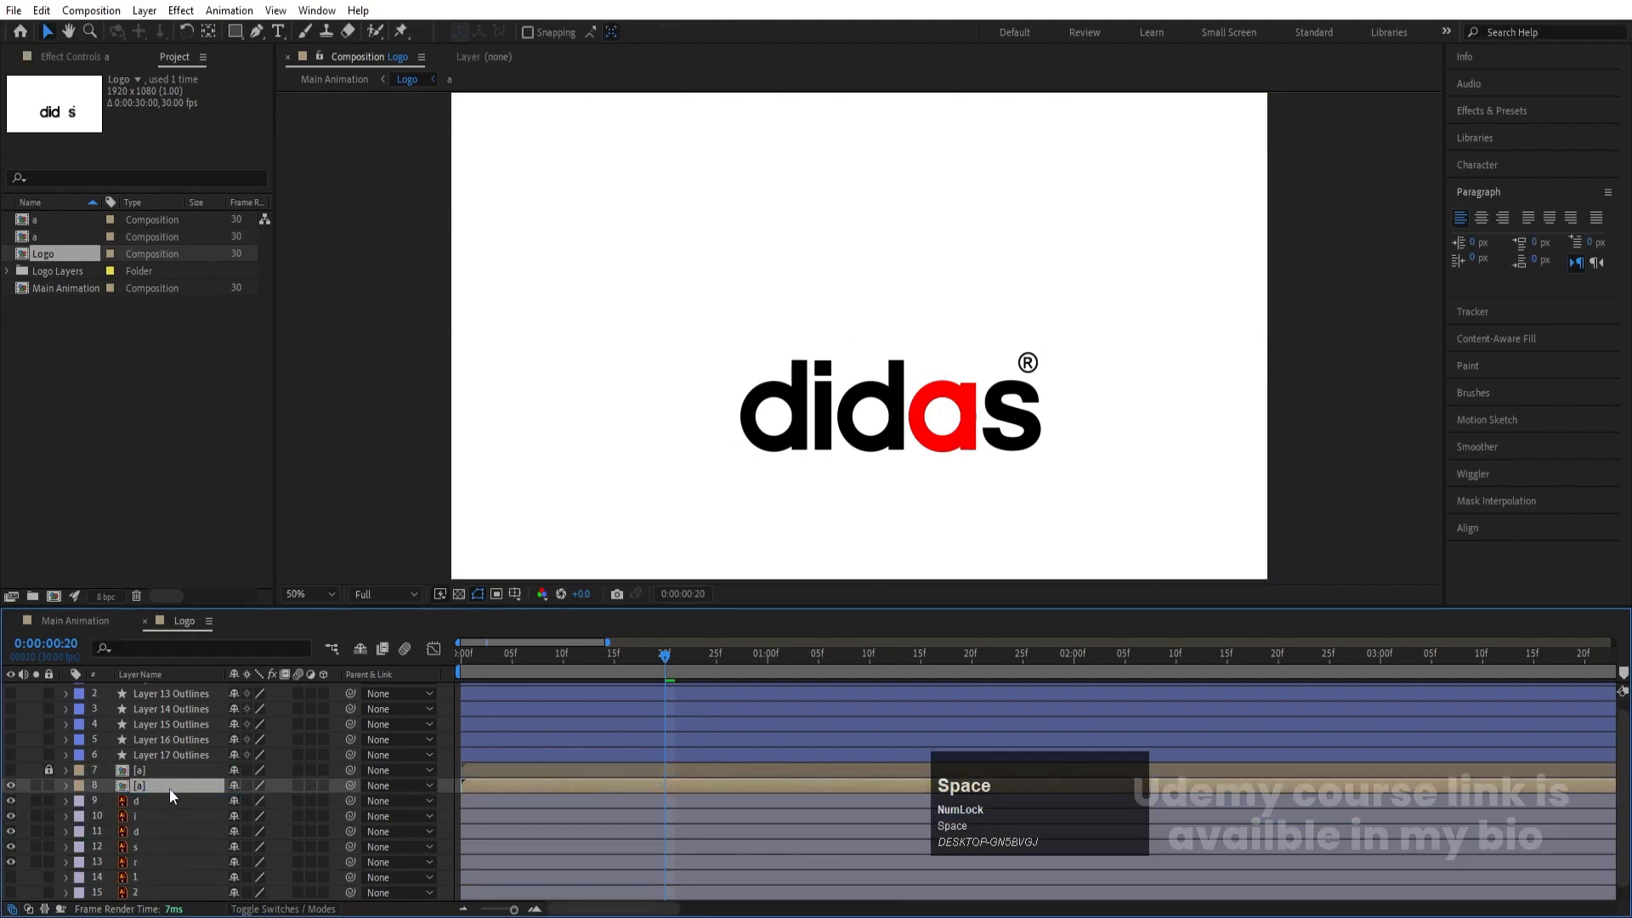
{"action": "left_click_drag", "start_coordinate": [512, 665], "coordinate": [117, 711]}
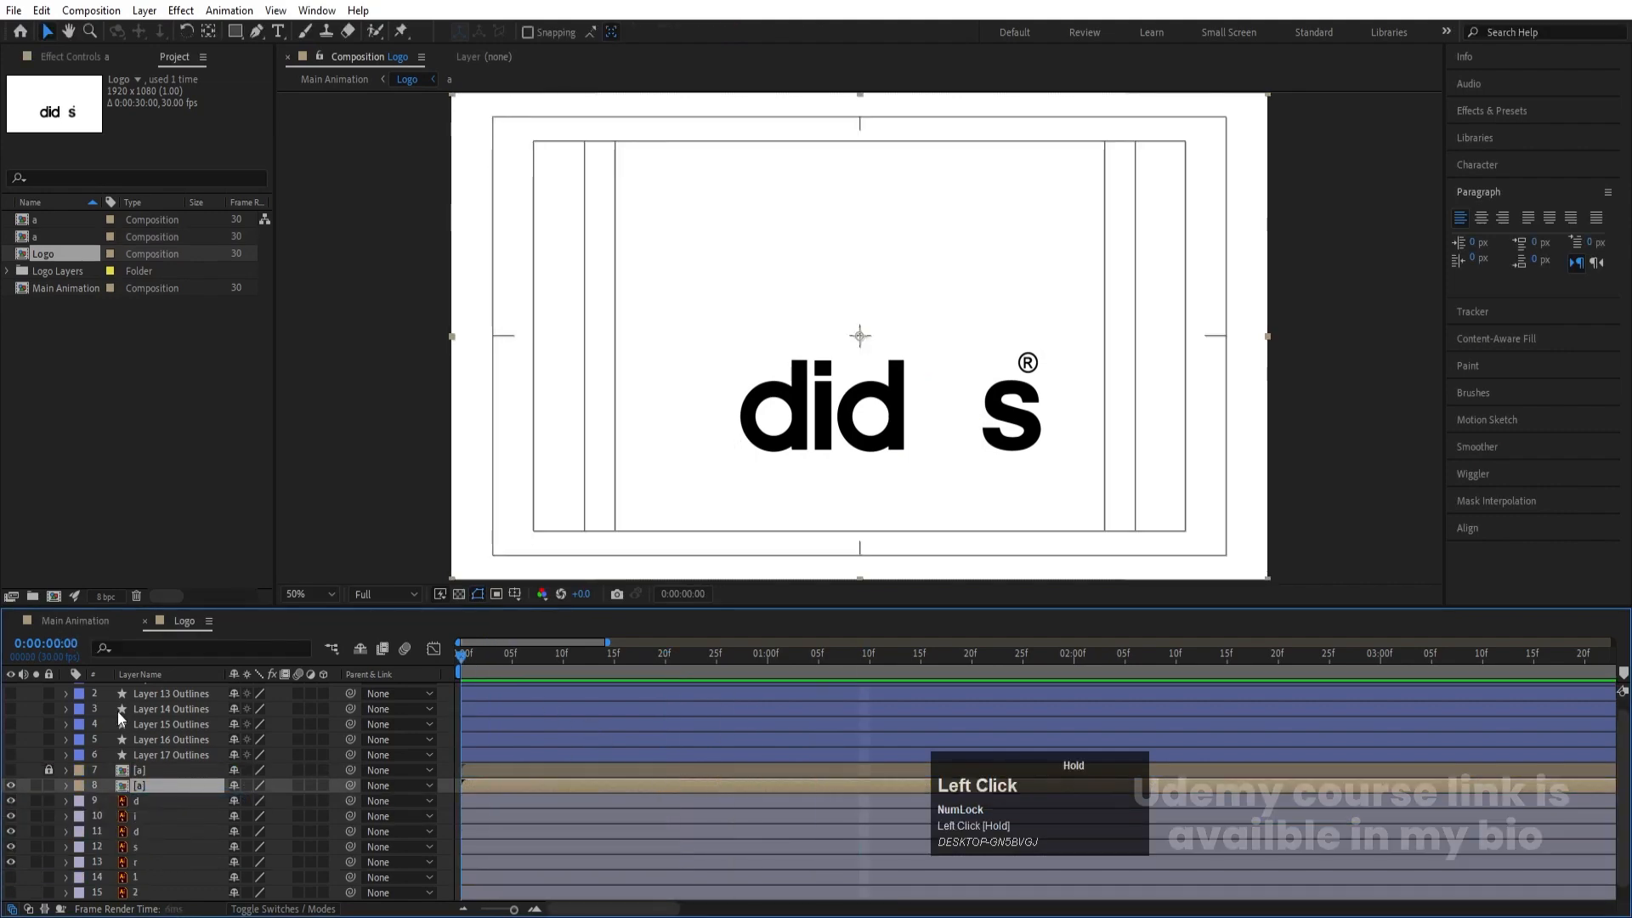
{"action": "left_click", "coordinate": [11, 786]}
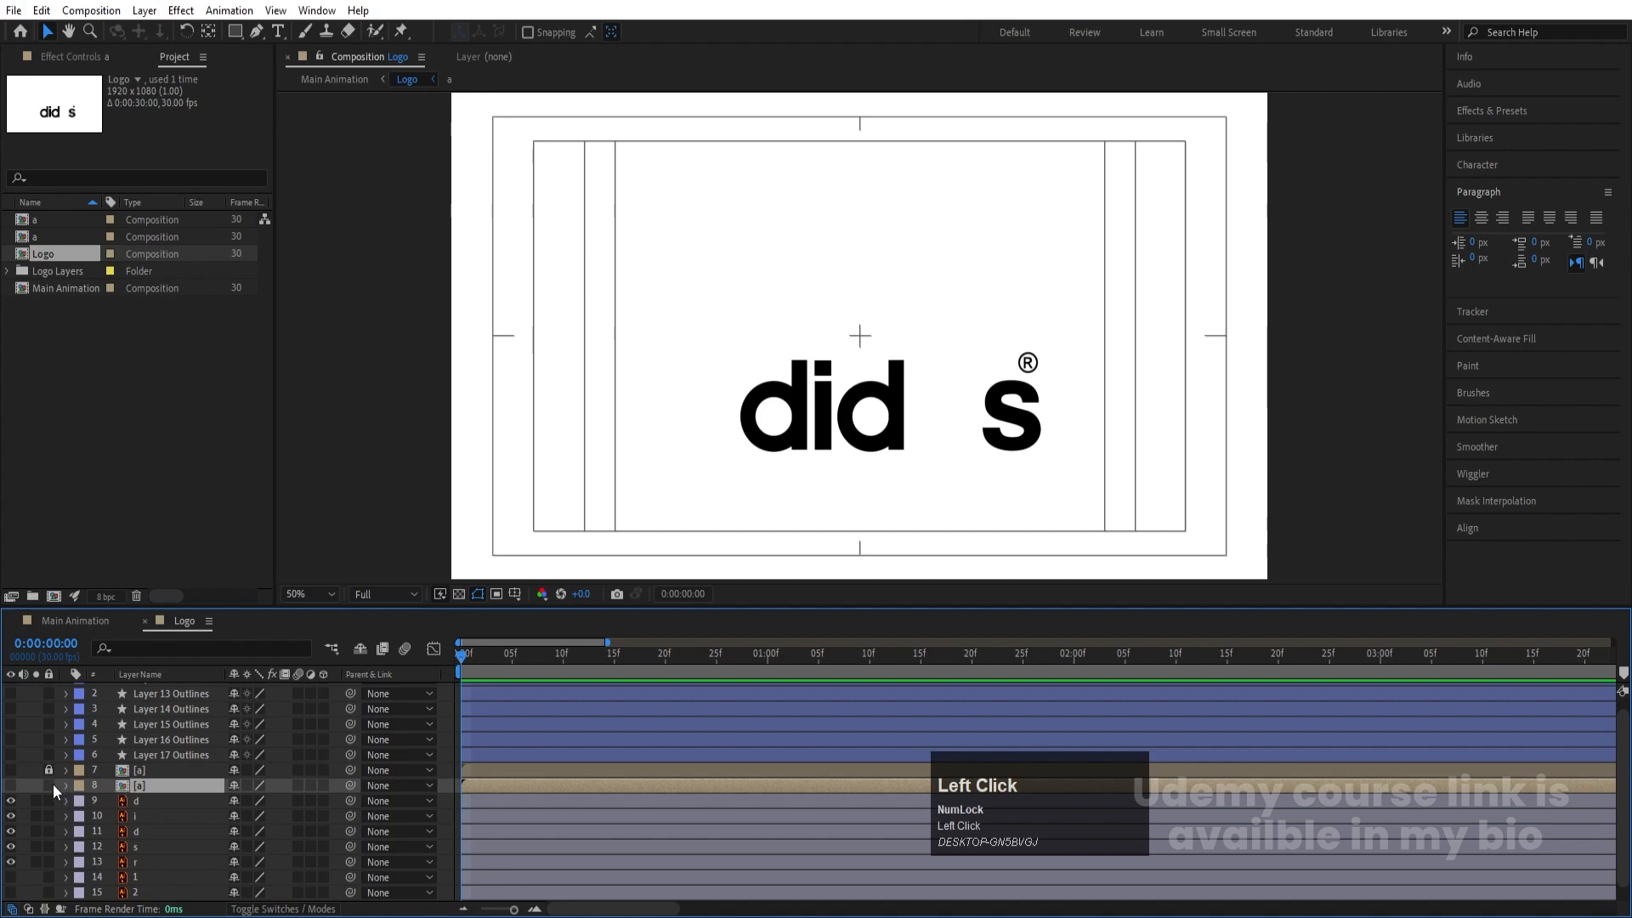
Step: Unlock the first a composition, recolour its Layer 20 and Layer 21 Outlines strokes black, and return to the Logo composition
{"action": "left_click", "coordinate": [48, 785]}
{"action": "double_click", "coordinate": [154, 774]}
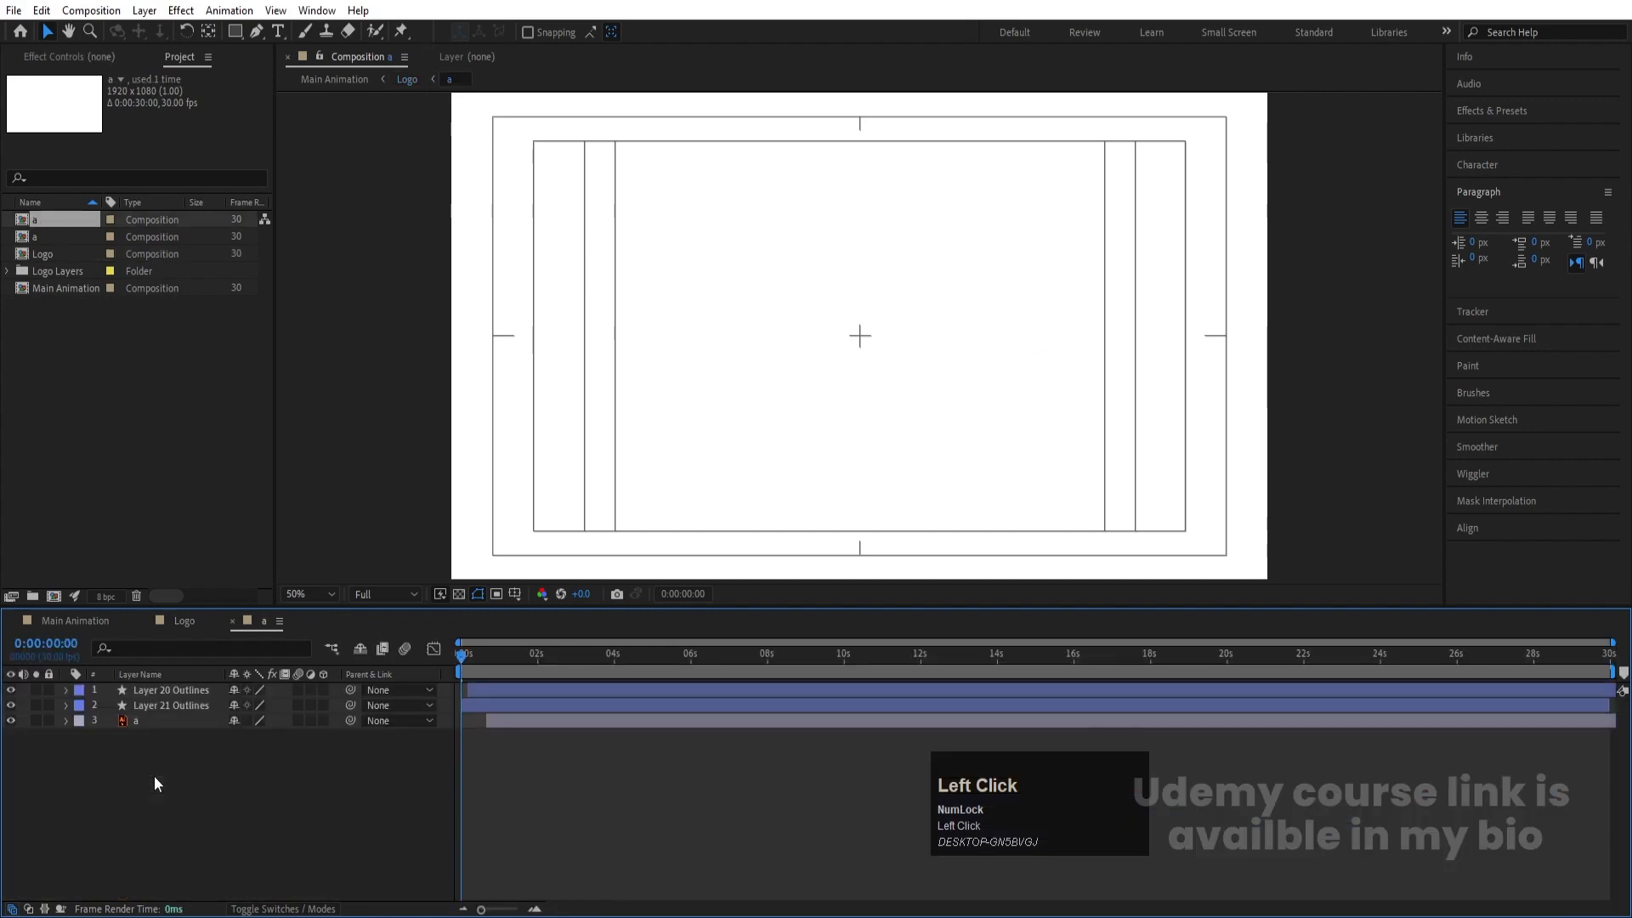
{"action": "left_click", "coordinate": [166, 707]}
{"action": "left_click", "coordinate": [162, 691], "text": "shift"}
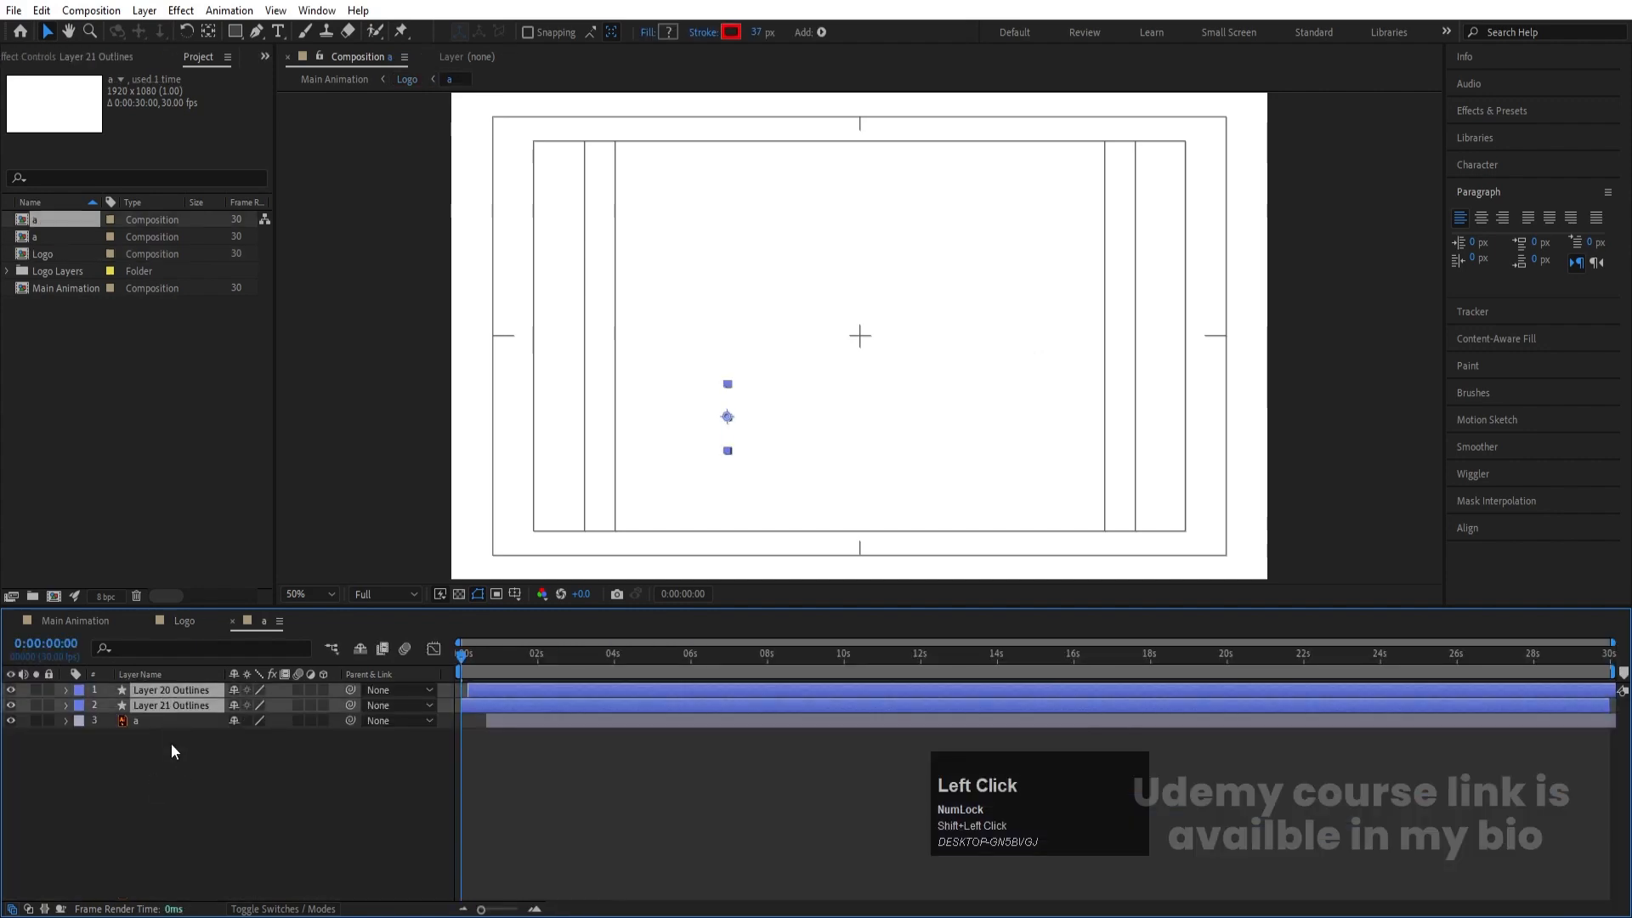
{"action": "left_click", "coordinate": [510, 672]}
{"action": "left_click", "coordinate": [731, 33]}
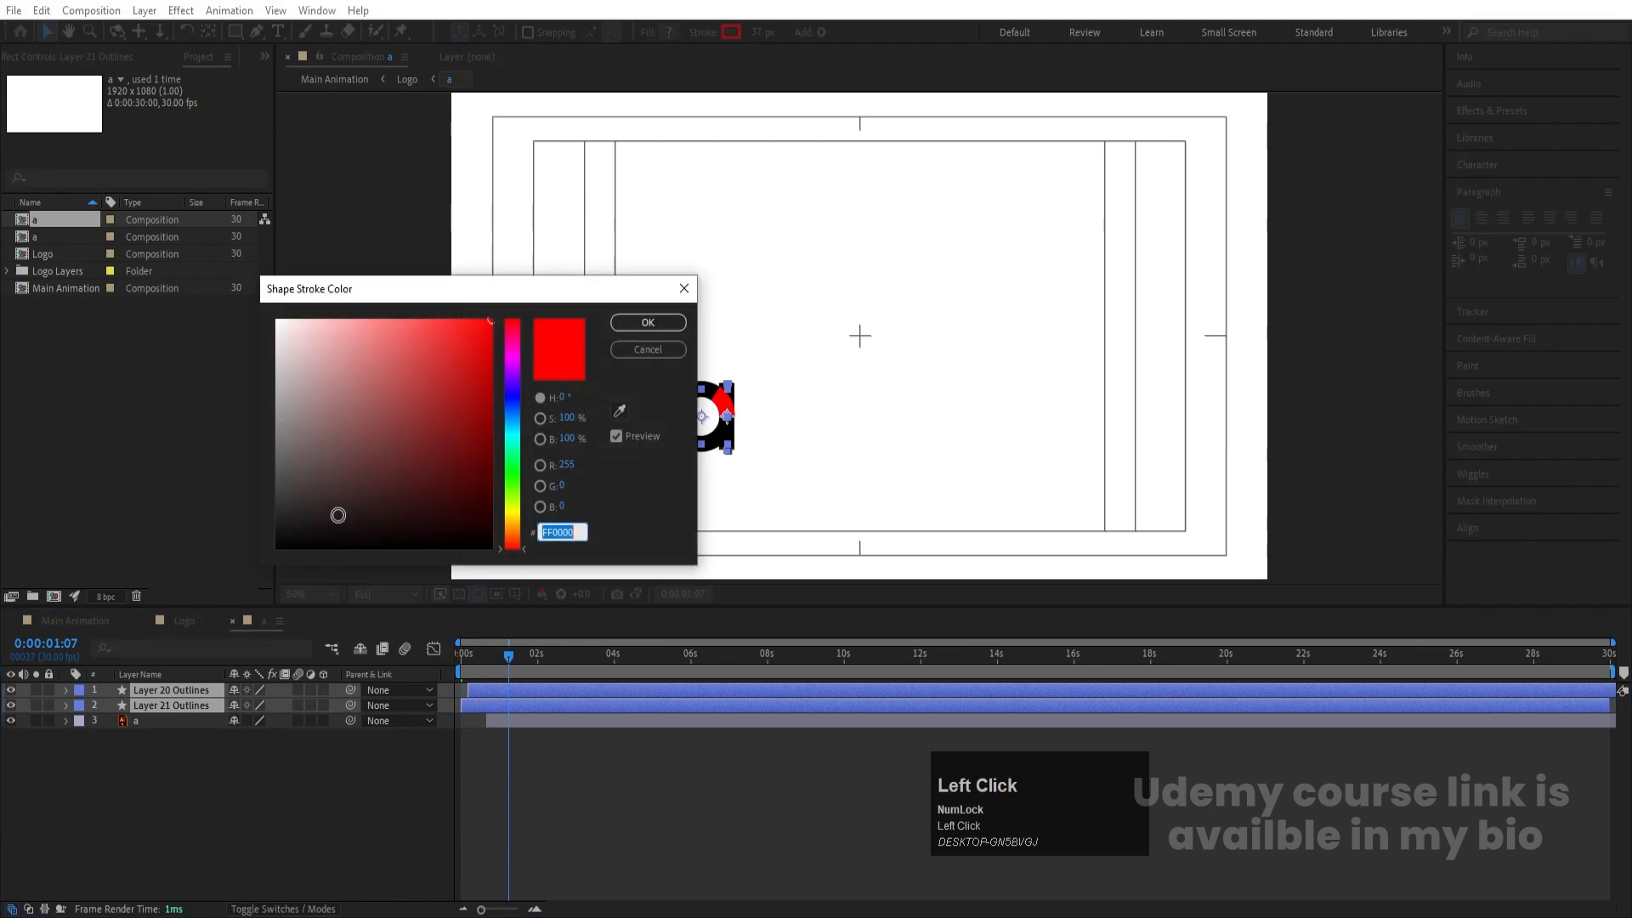
{"action": "key", "text": "Return"}
{"action": "left_click", "coordinate": [196, 613]}
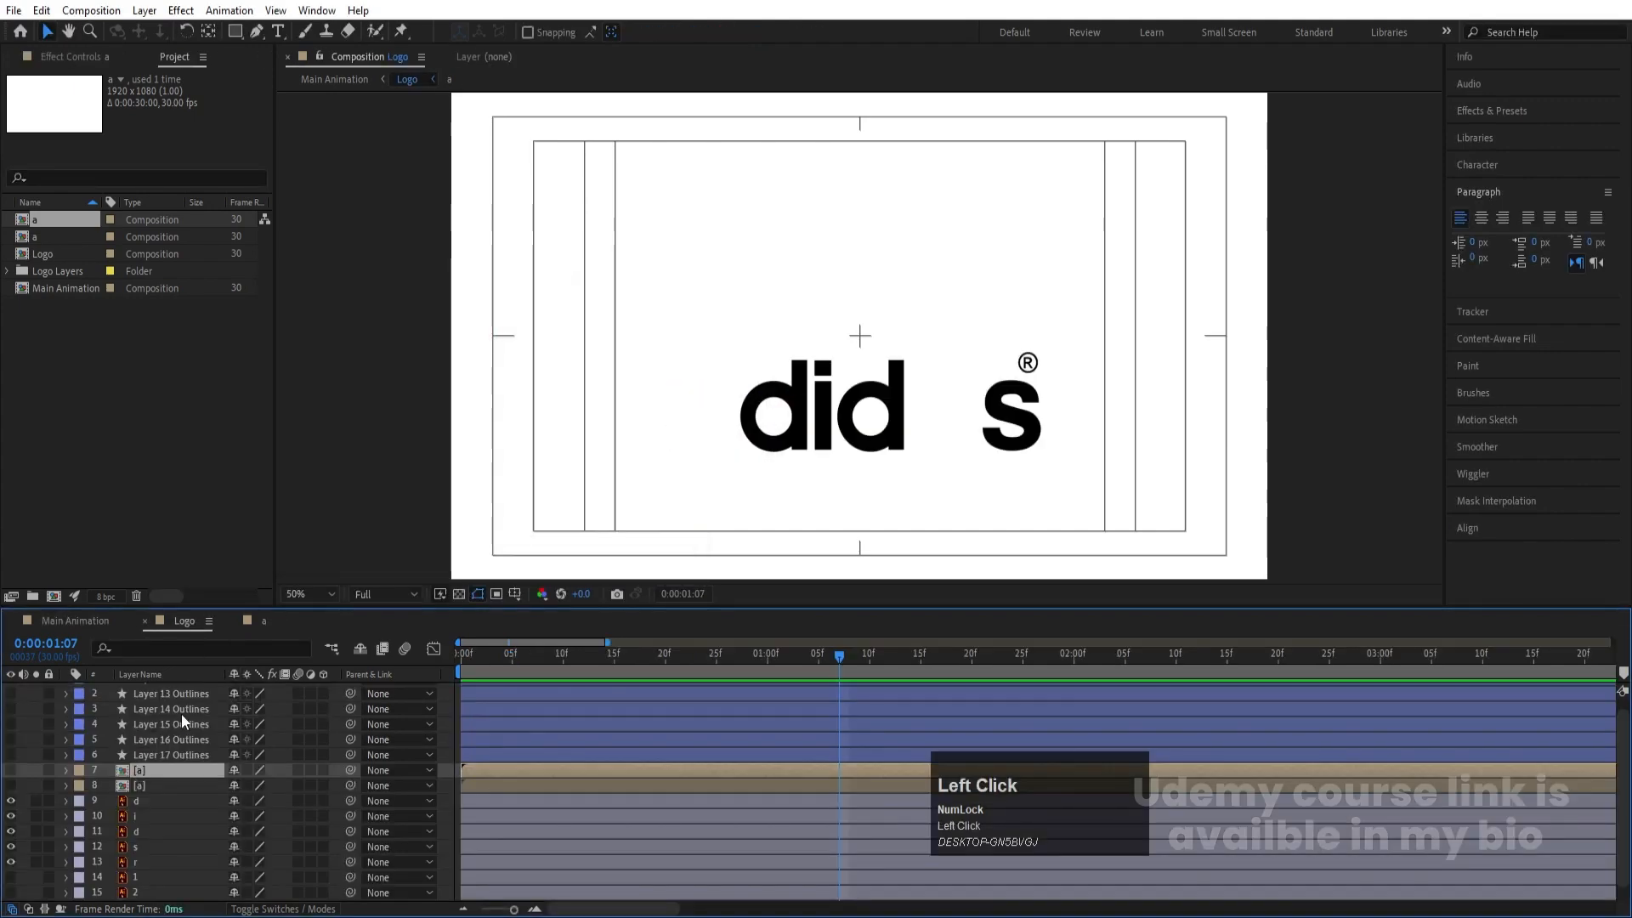
Step: Set the Layer 18 and Layer 19 Outlines strokes in the second a composition to black (000000), and lock both a compositions in Logo
{"action": "double_click", "coordinate": [140, 784]}
{"action": "left_click", "coordinate": [138, 706]}
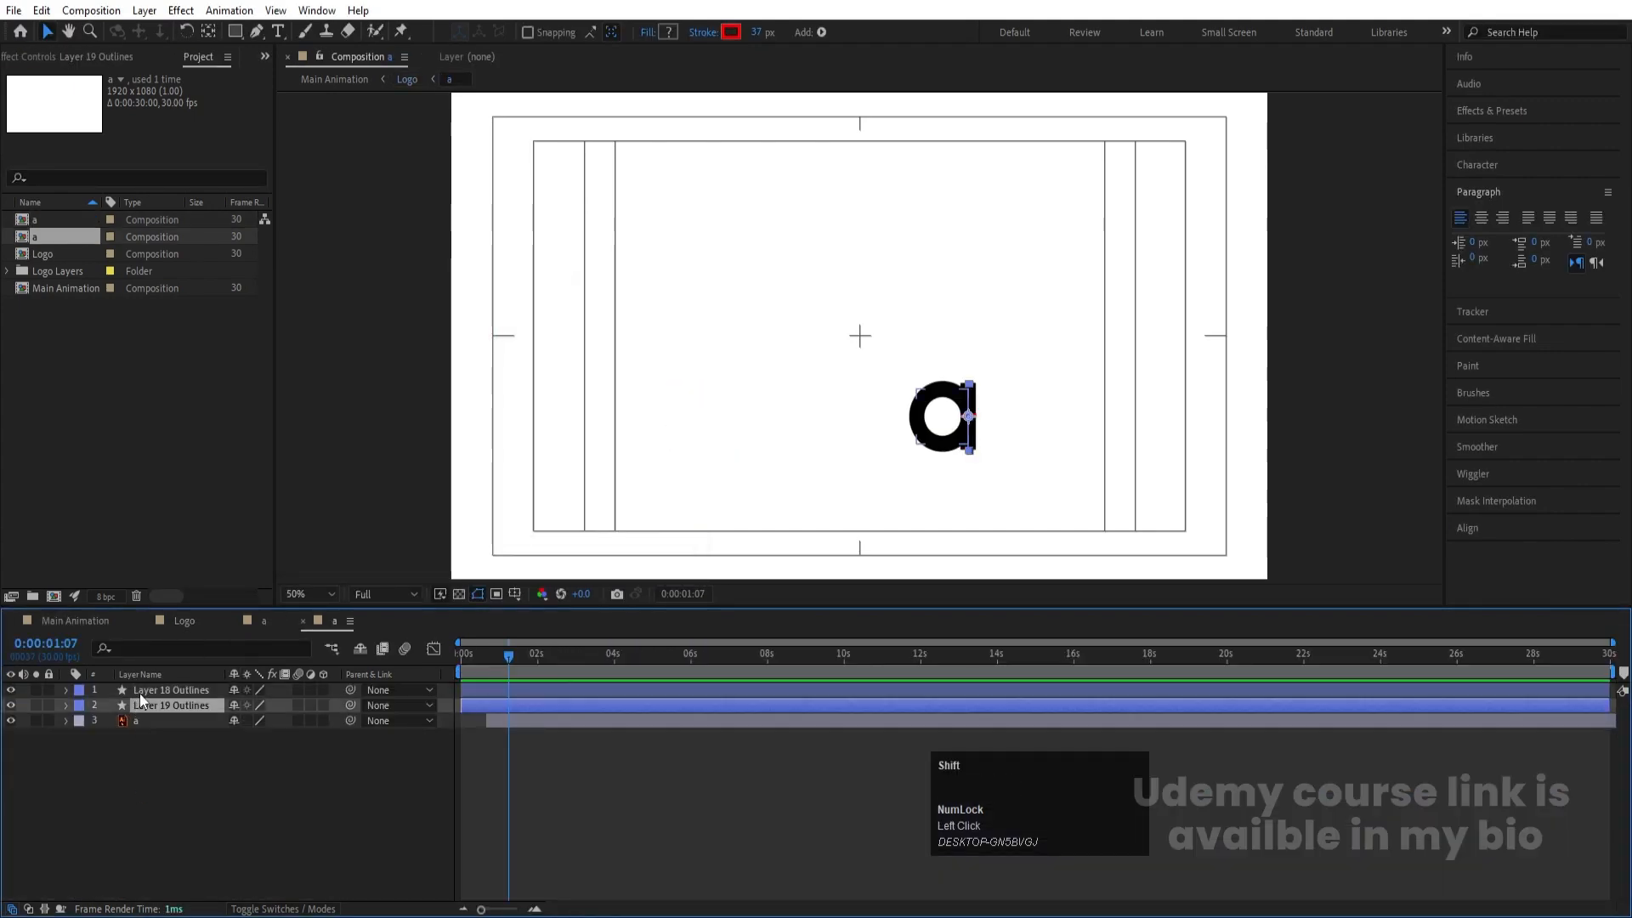
{"action": "left_click", "coordinate": [140, 693], "text": "shift"}
{"action": "left_click", "coordinate": [731, 33]}
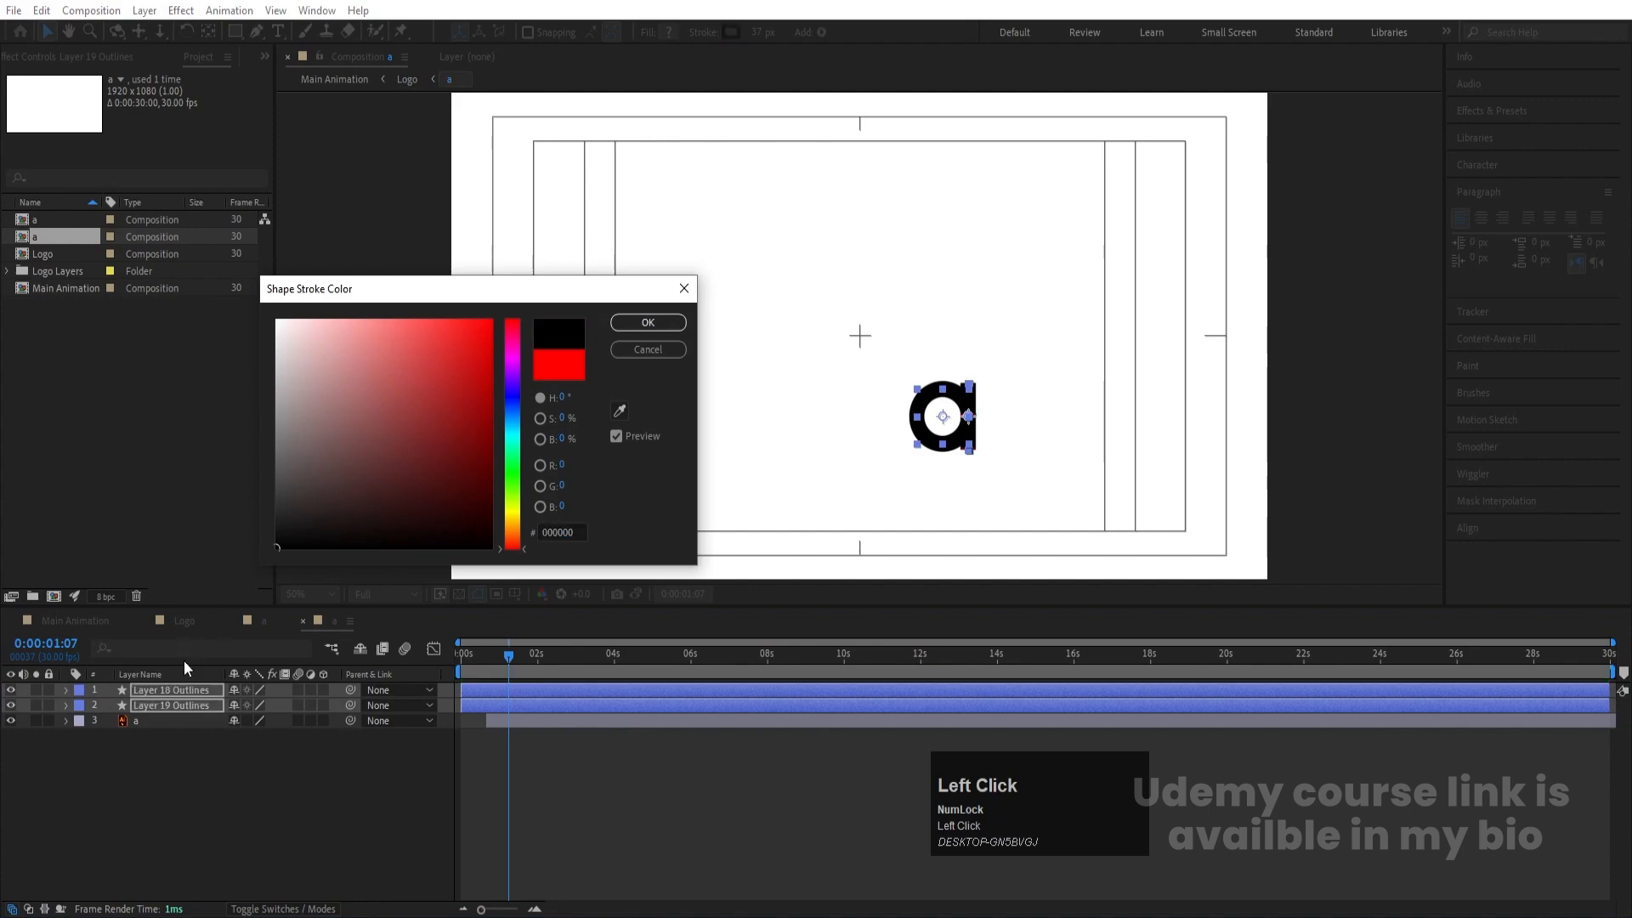
{"action": "key", "text": "Return"}
{"action": "left_click", "coordinate": [184, 621]}
{"action": "left_click_drag", "start_coordinate": [502, 666], "coordinate": [99, 718]}
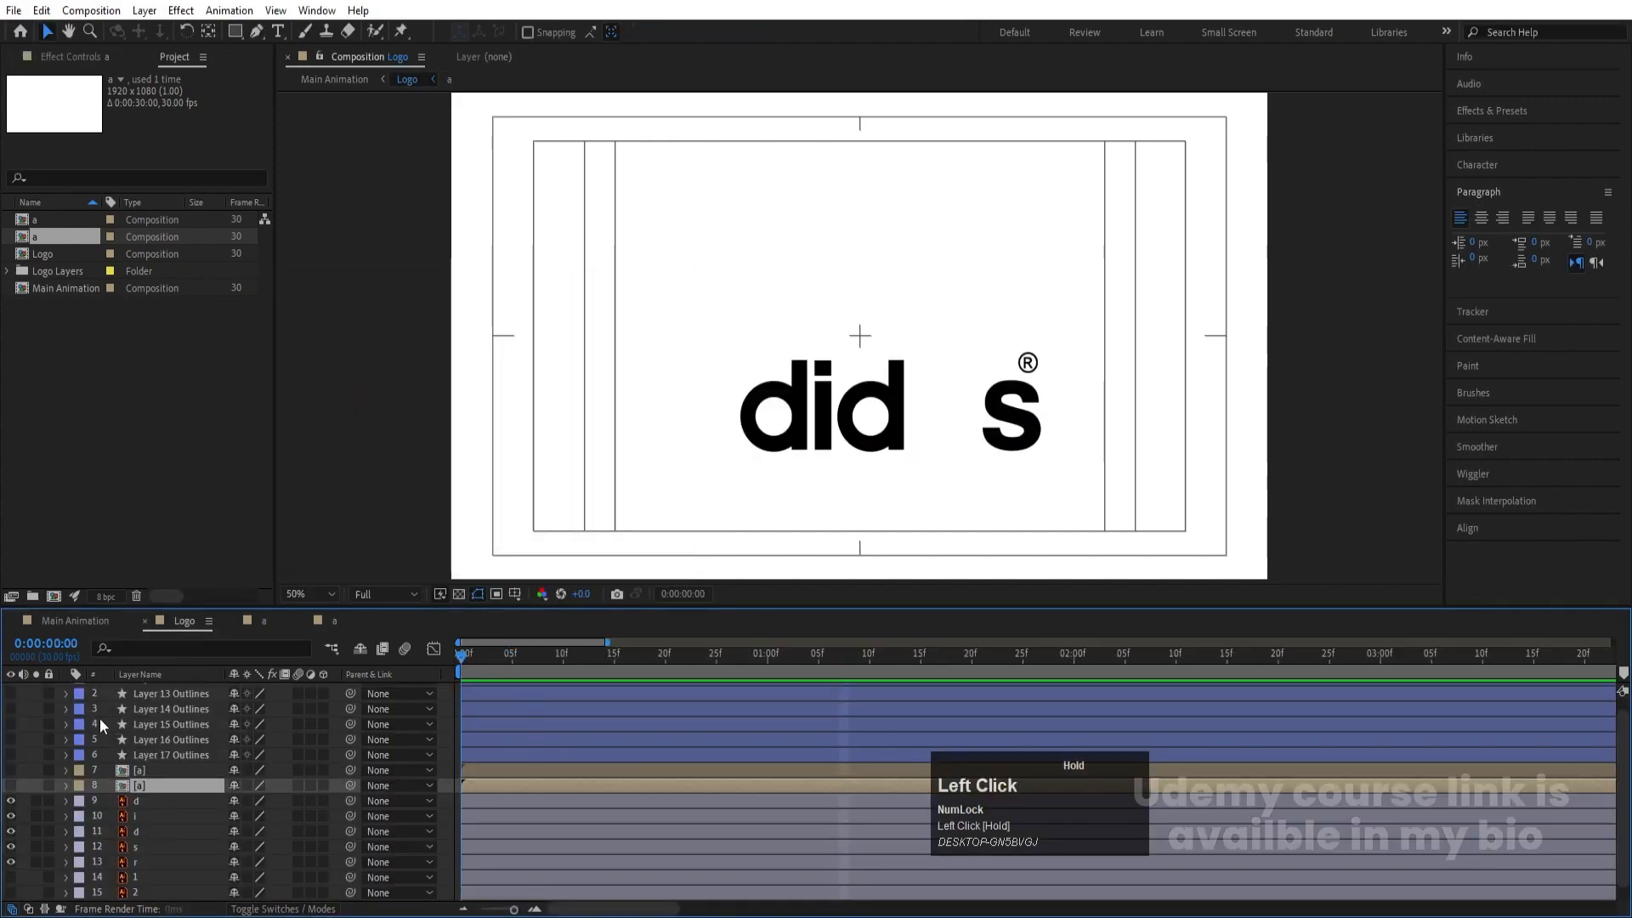
{"action": "left_click_drag", "start_coordinate": [51, 789], "coordinate": [49, 770]}
Step: Show Layer 12 through Layer 17 Outlines again and preview the strokes of the remaining letters
{"action": "left_click", "coordinate": [141, 756]}
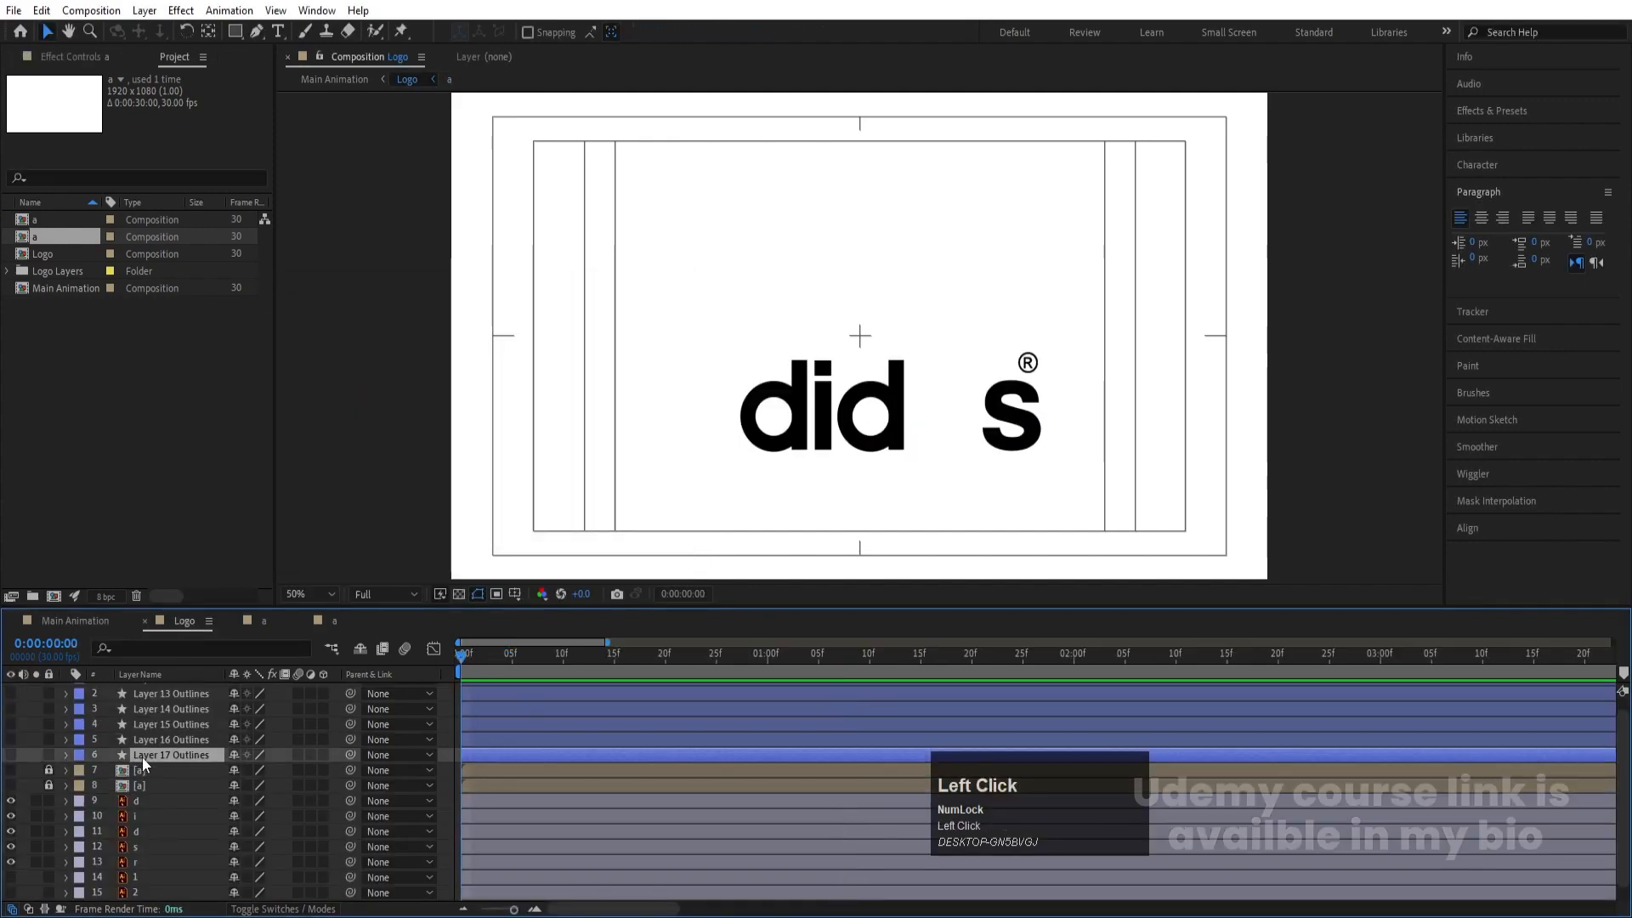
{"action": "left_click", "coordinate": [10, 754]}
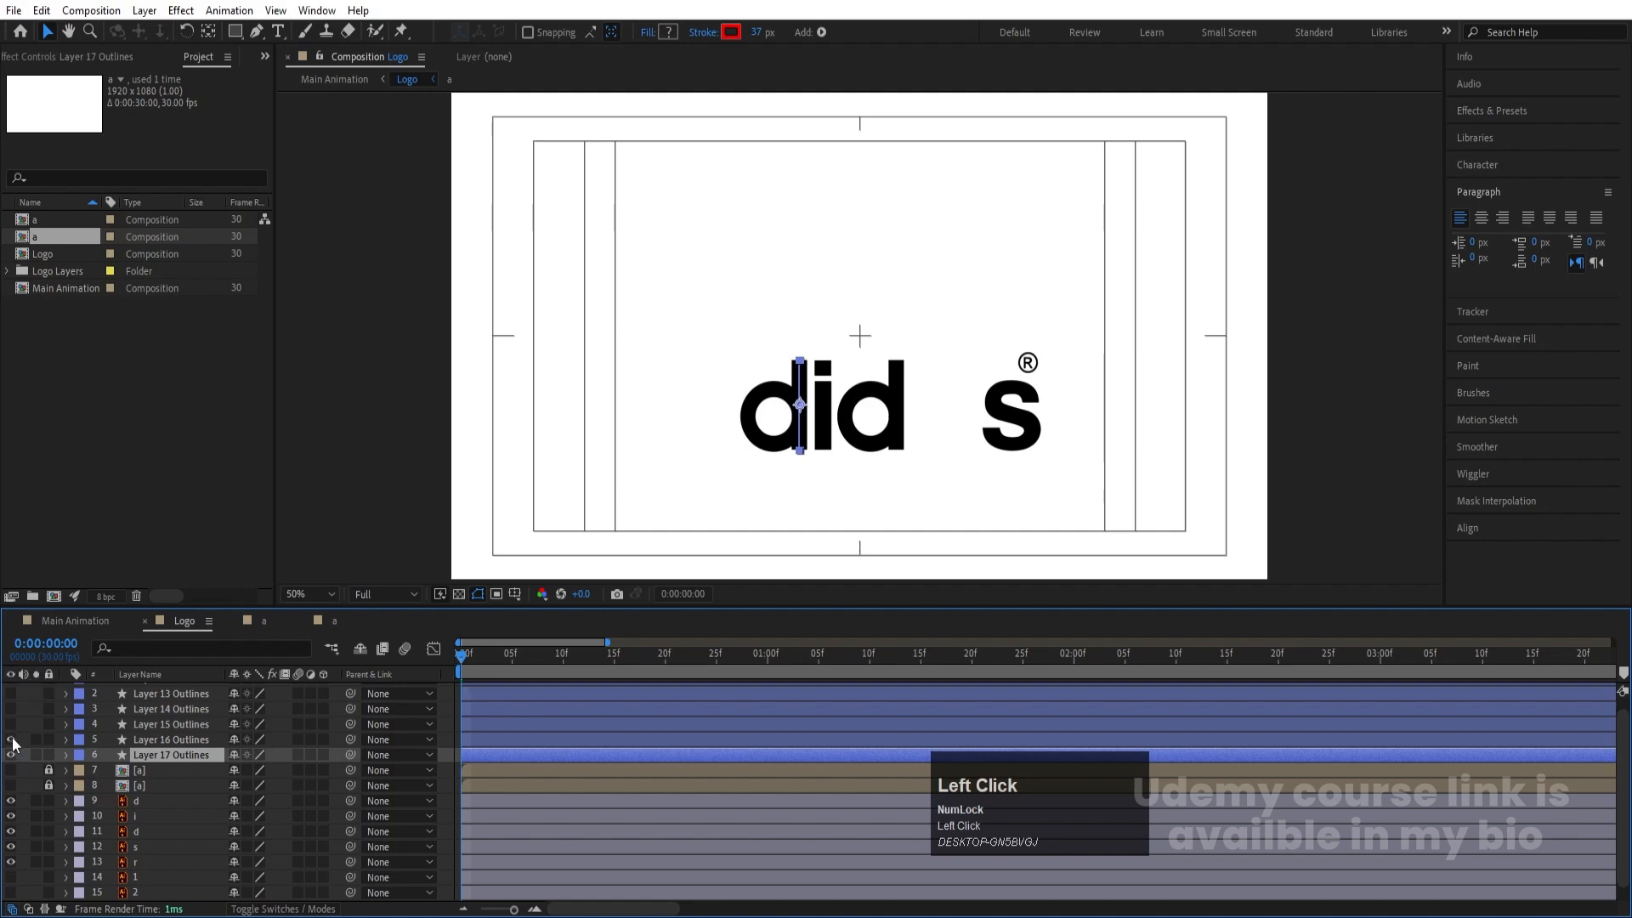
{"action": "left_click", "coordinate": [10, 739]}
{"action": "key", "text": "space"}
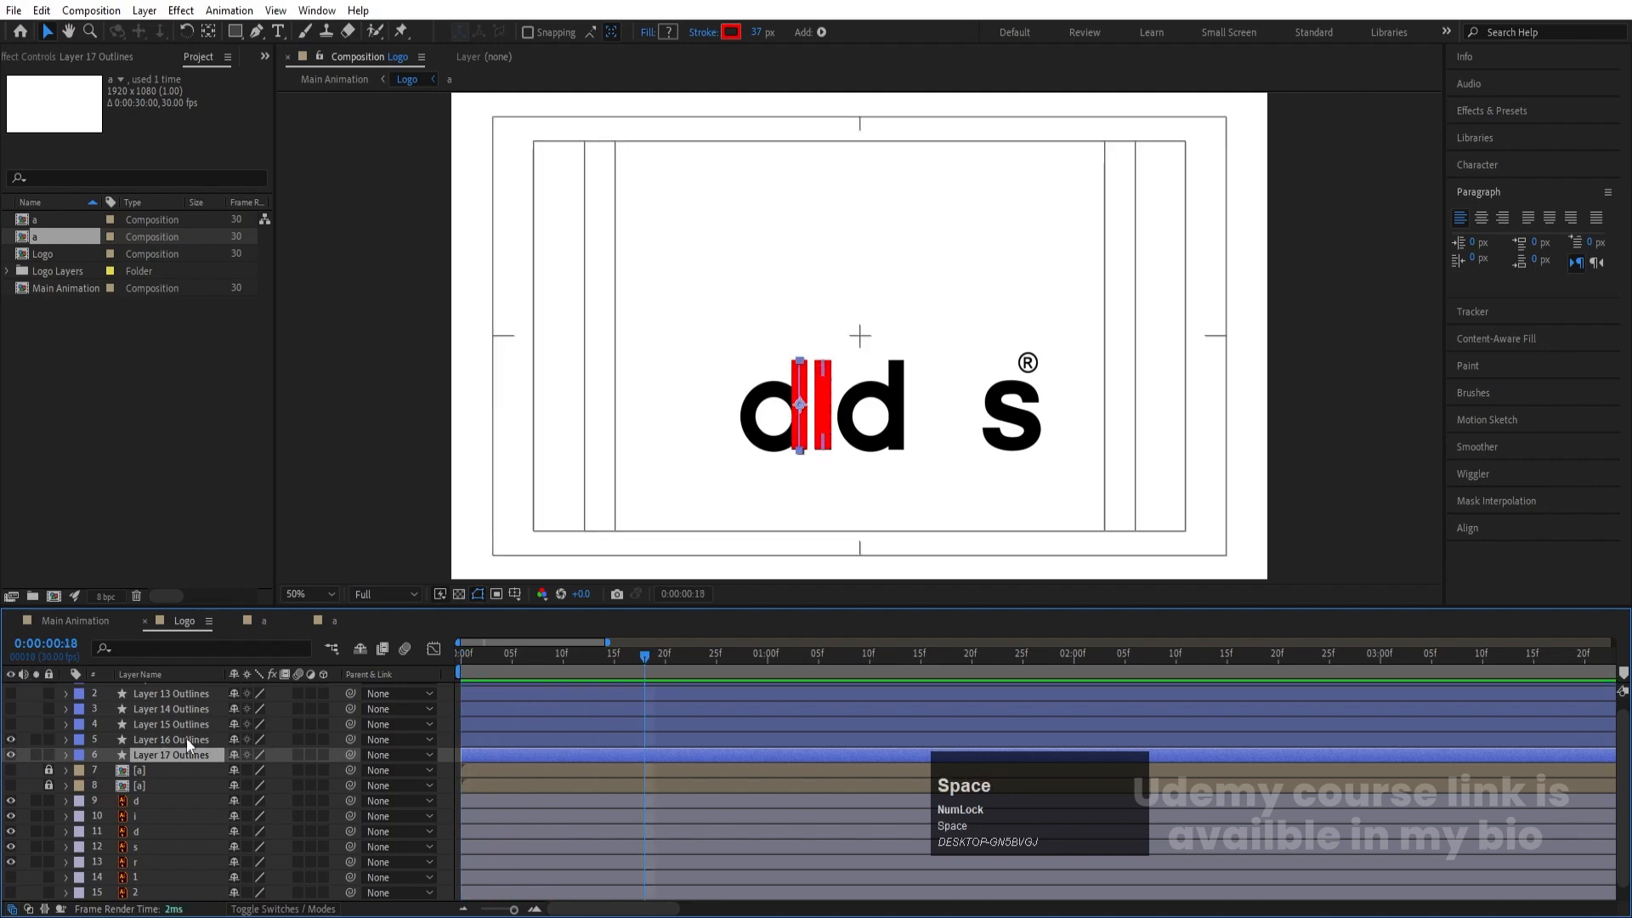
{"action": "left_click", "coordinate": [186, 738]}
{"action": "key", "text": "space"}
{"action": "scroll", "coordinate": [27, 748], "scroll_direction": "up", "scroll_amount": 1}
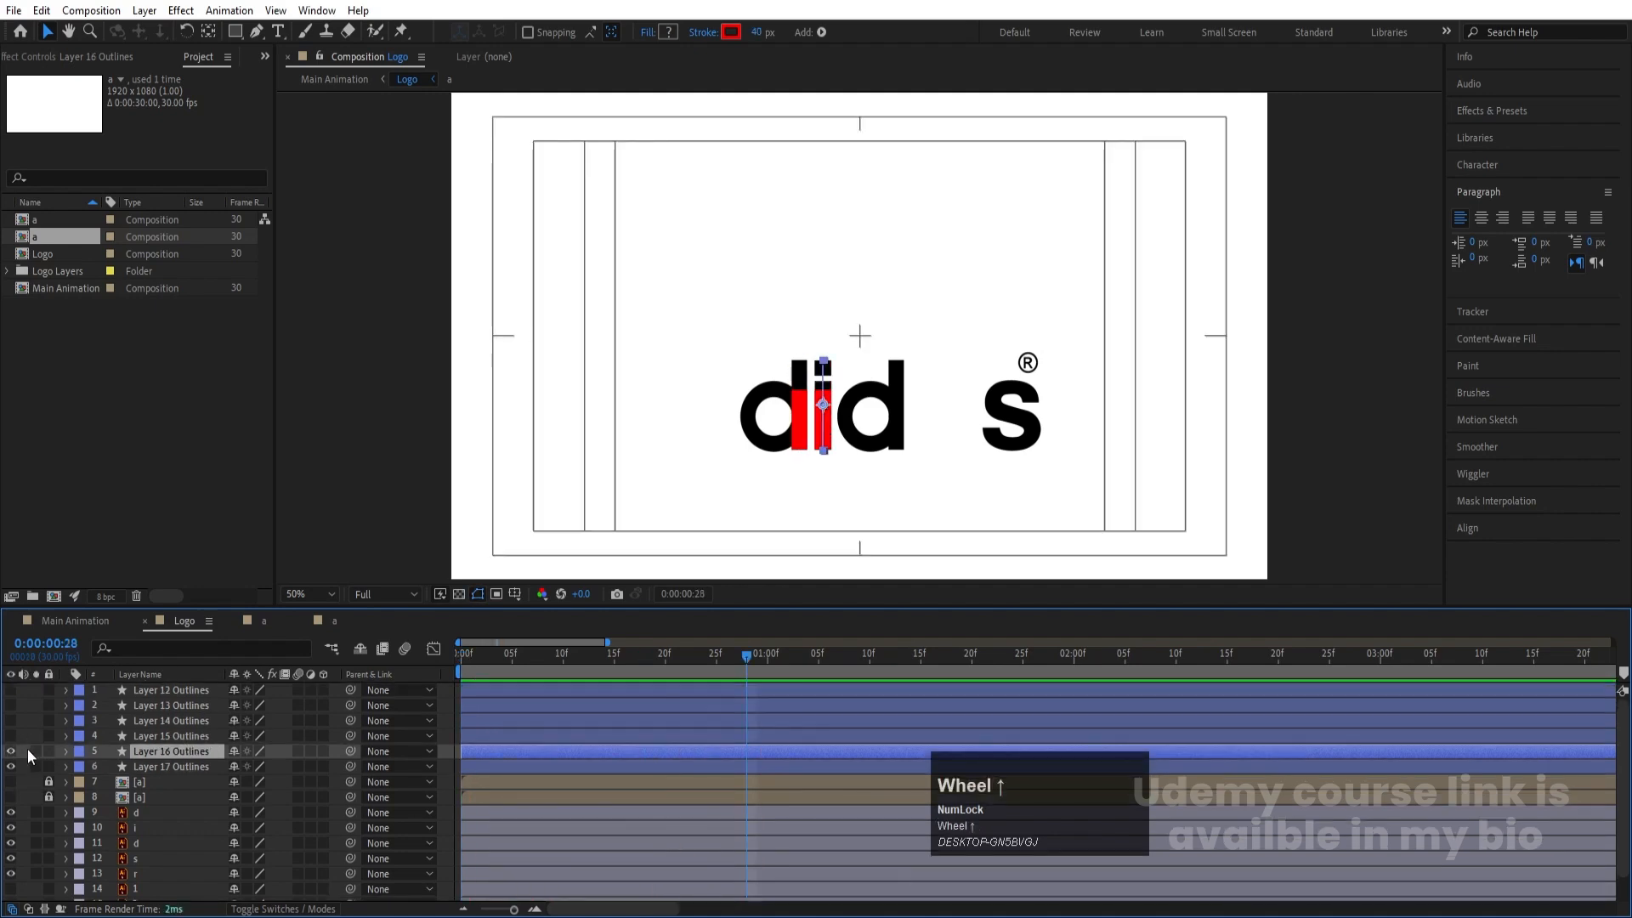
{"action": "left_click_drag", "start_coordinate": [10, 690], "coordinate": [10, 736]}
Step: Preview the red stroke animation over the remaining letters from the timeline's beginning
{"action": "left_click", "coordinate": [769, 431]}
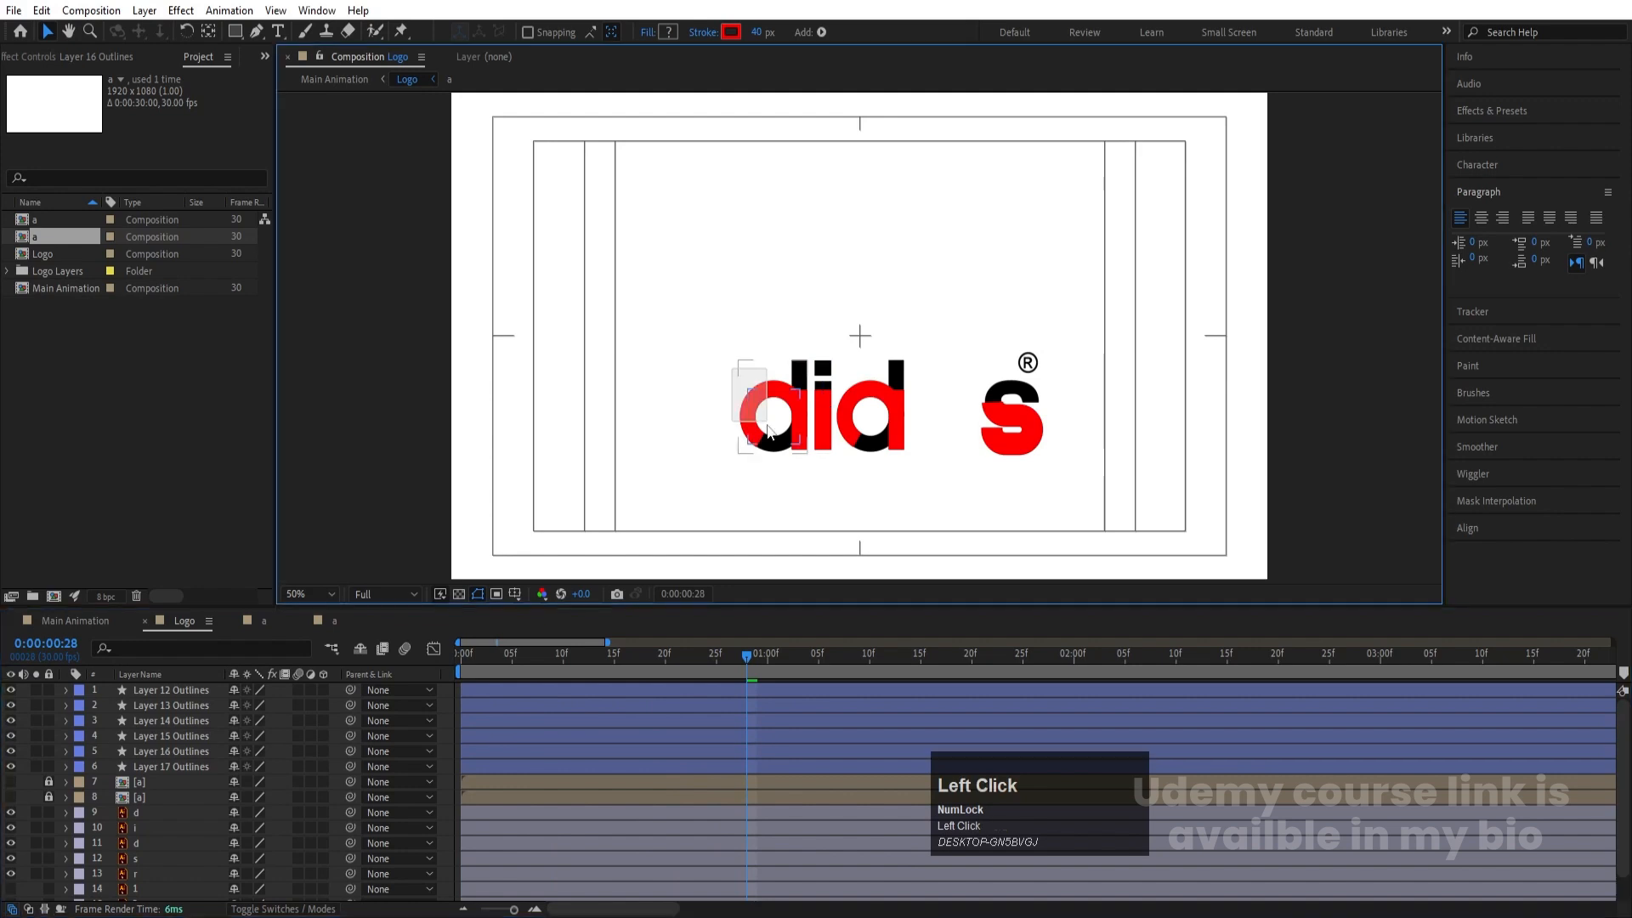
{"action": "left_click_drag", "start_coordinate": [769, 432], "coordinate": [724, 499]}
{"action": "left_click", "coordinate": [454, 654]}
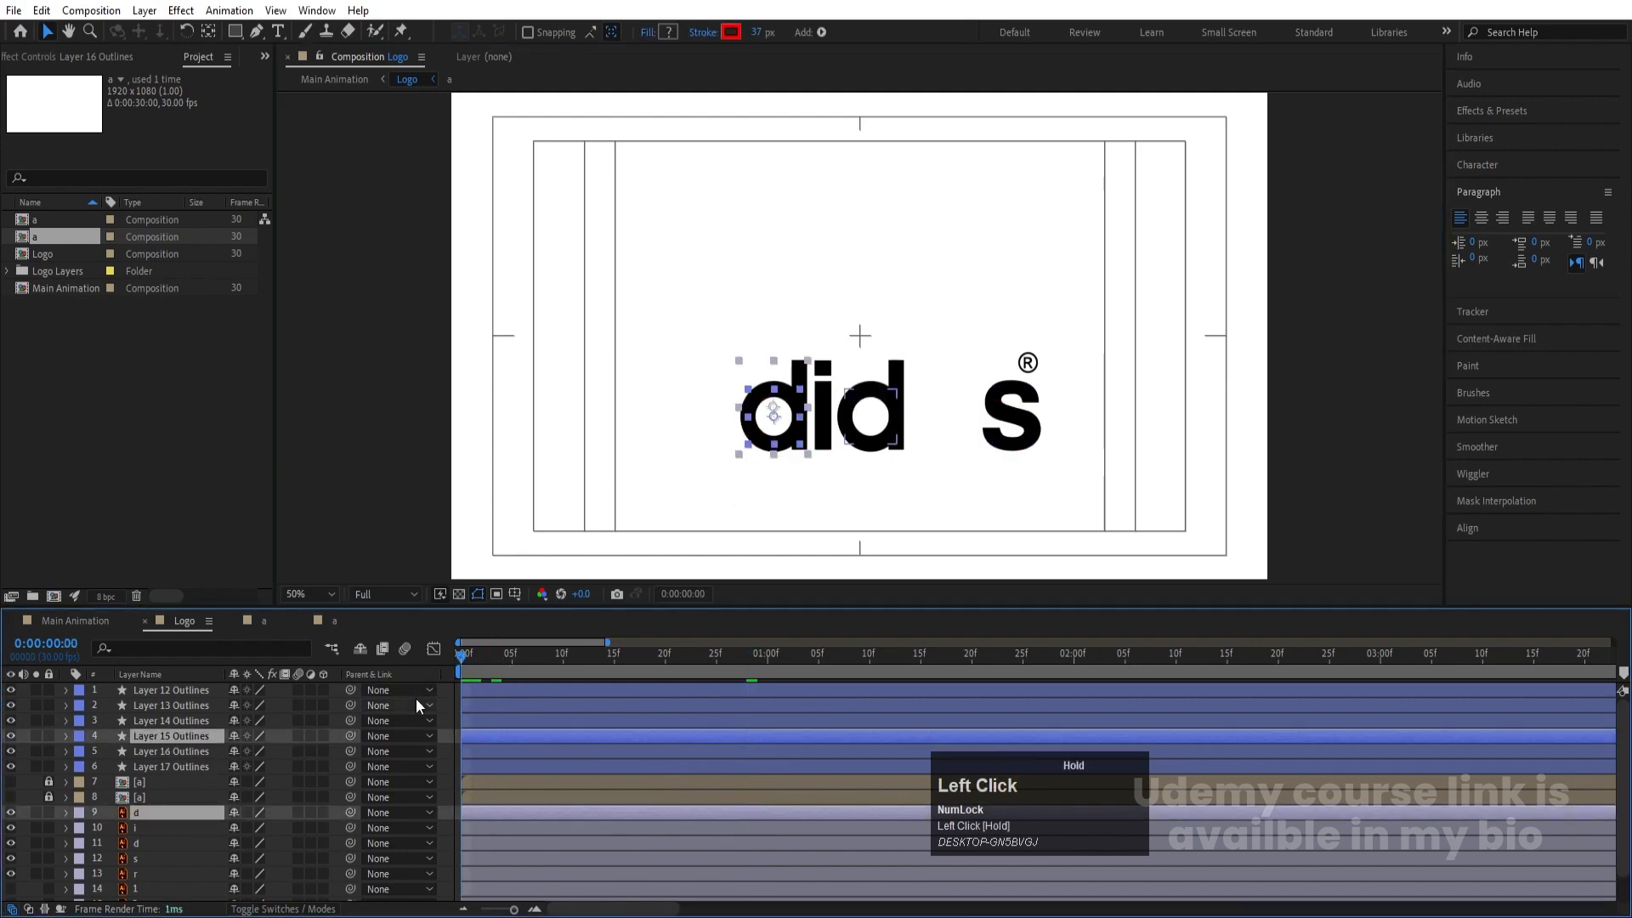
{"action": "left_click", "coordinate": [449, 694]}
{"action": "key", "text": "space"}
{"action": "key", "text": "space"}
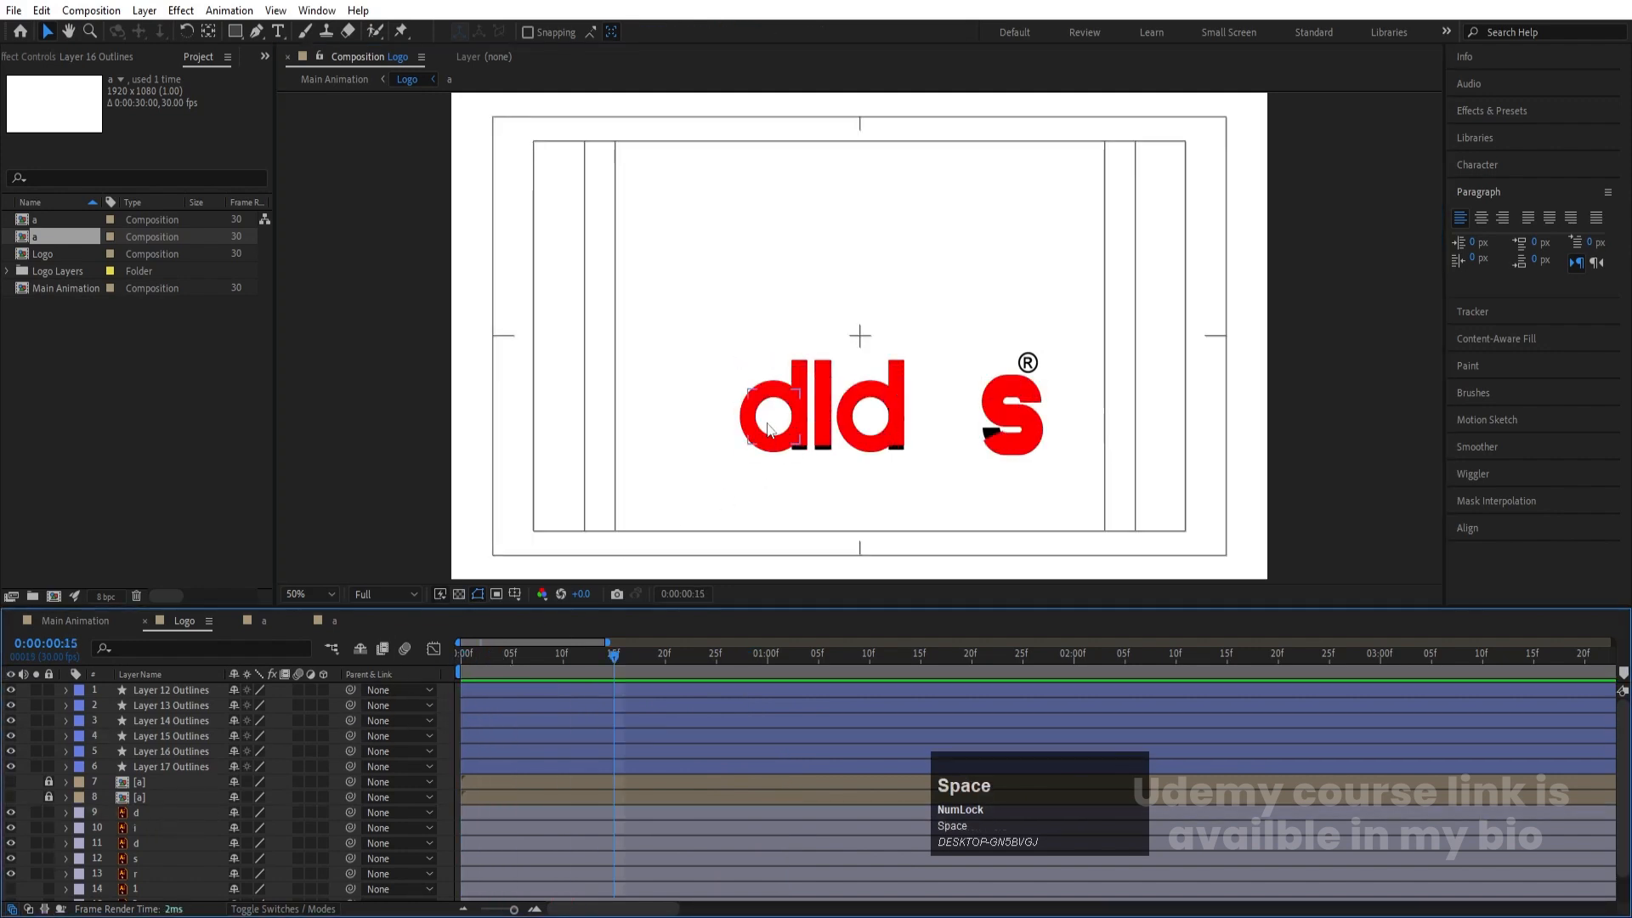
Step: Place Layer 15 Outlines directly above Layer 17 Outlines and hide Layer 12, 13, 14 and 16 Outlines
{"action": "left_click", "coordinate": [759, 424]}
{"action": "left_click", "coordinate": [146, 768], "text": "ctrl"}
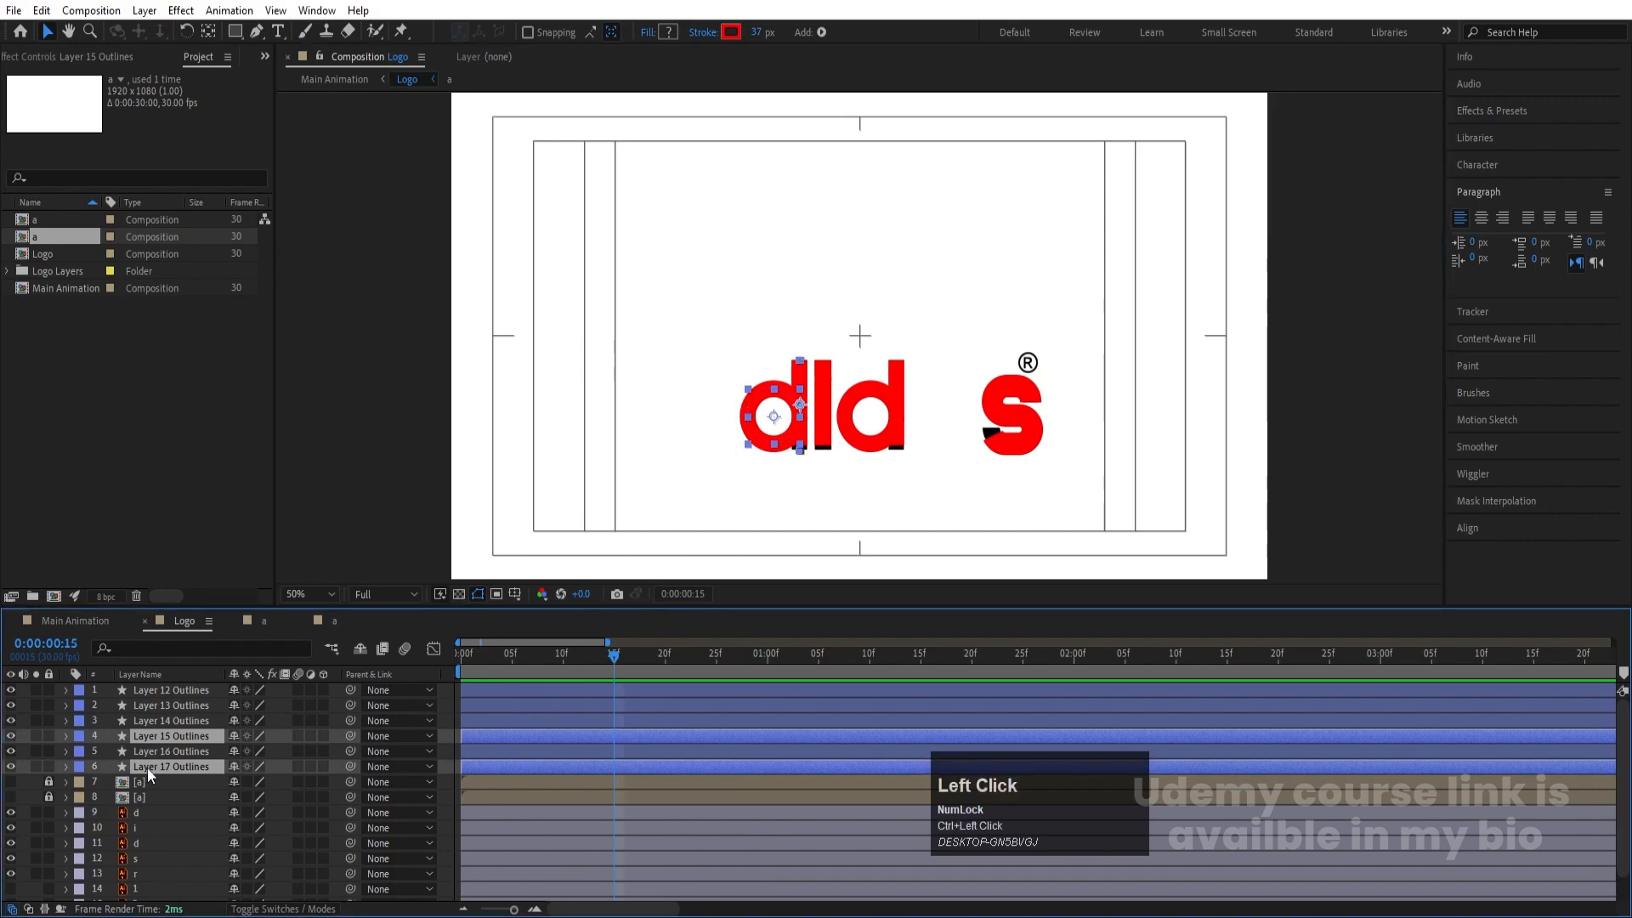
{"action": "left_click_drag", "start_coordinate": [153, 743], "coordinate": [173, 766]}
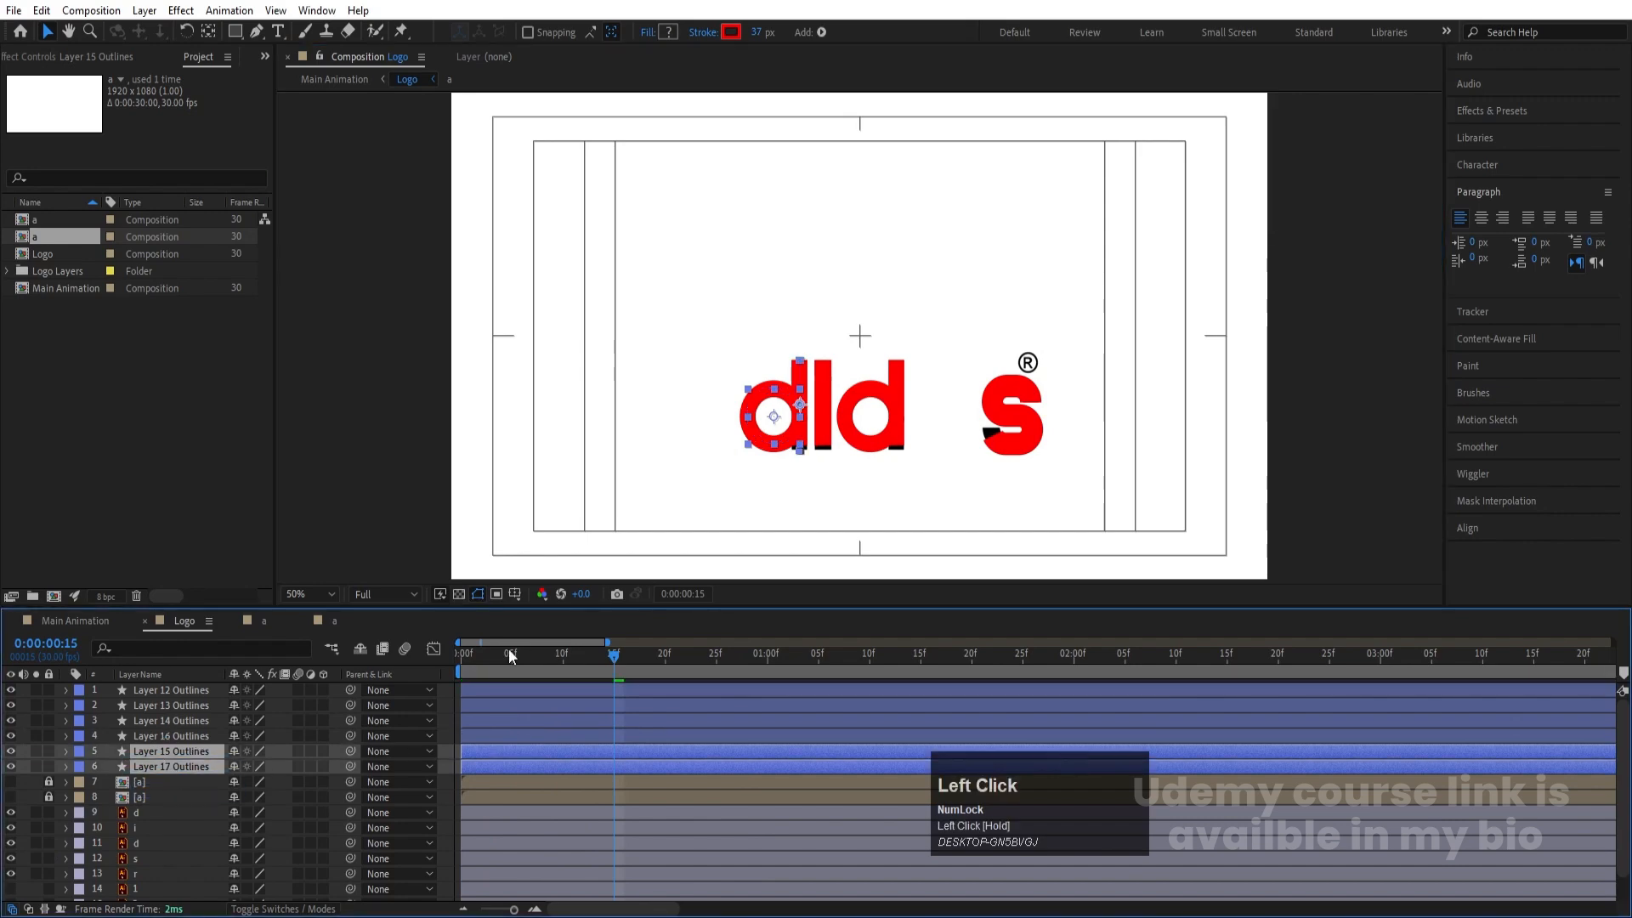
{"action": "left_click_drag", "start_coordinate": [14, 736], "coordinate": [11, 691]}
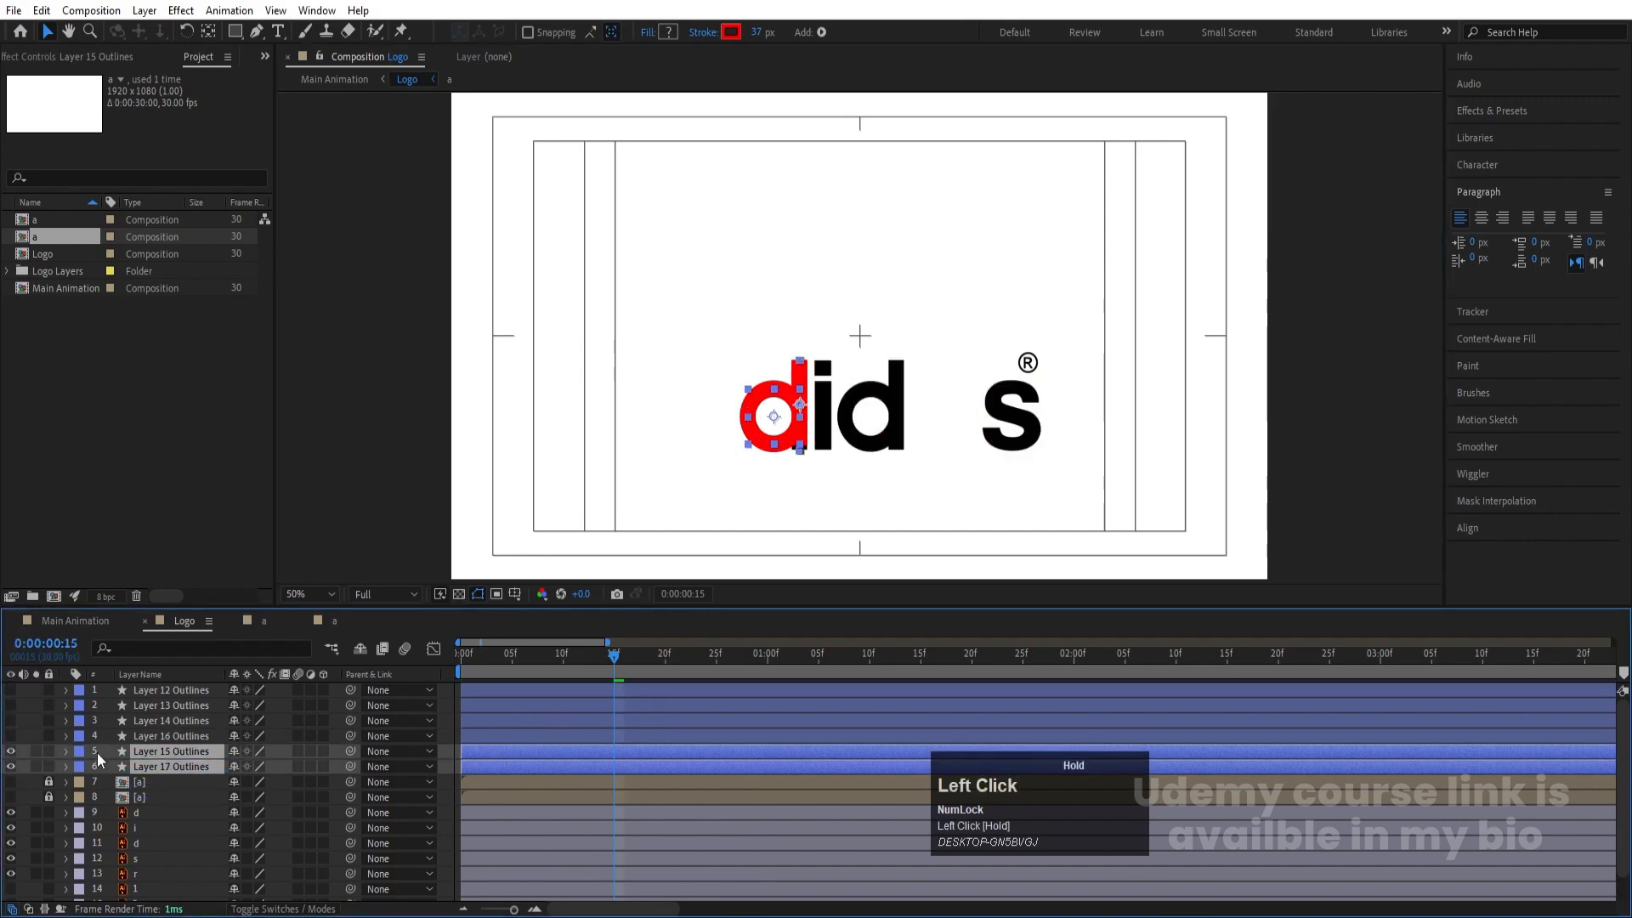
Step: Return to the timeline's beginning and move Layer 15 and Layer 17 Outlines directly above the first d artwork layer
{"action": "left_click", "coordinate": [145, 814]}
{"action": "left_click", "coordinate": [462, 674]}
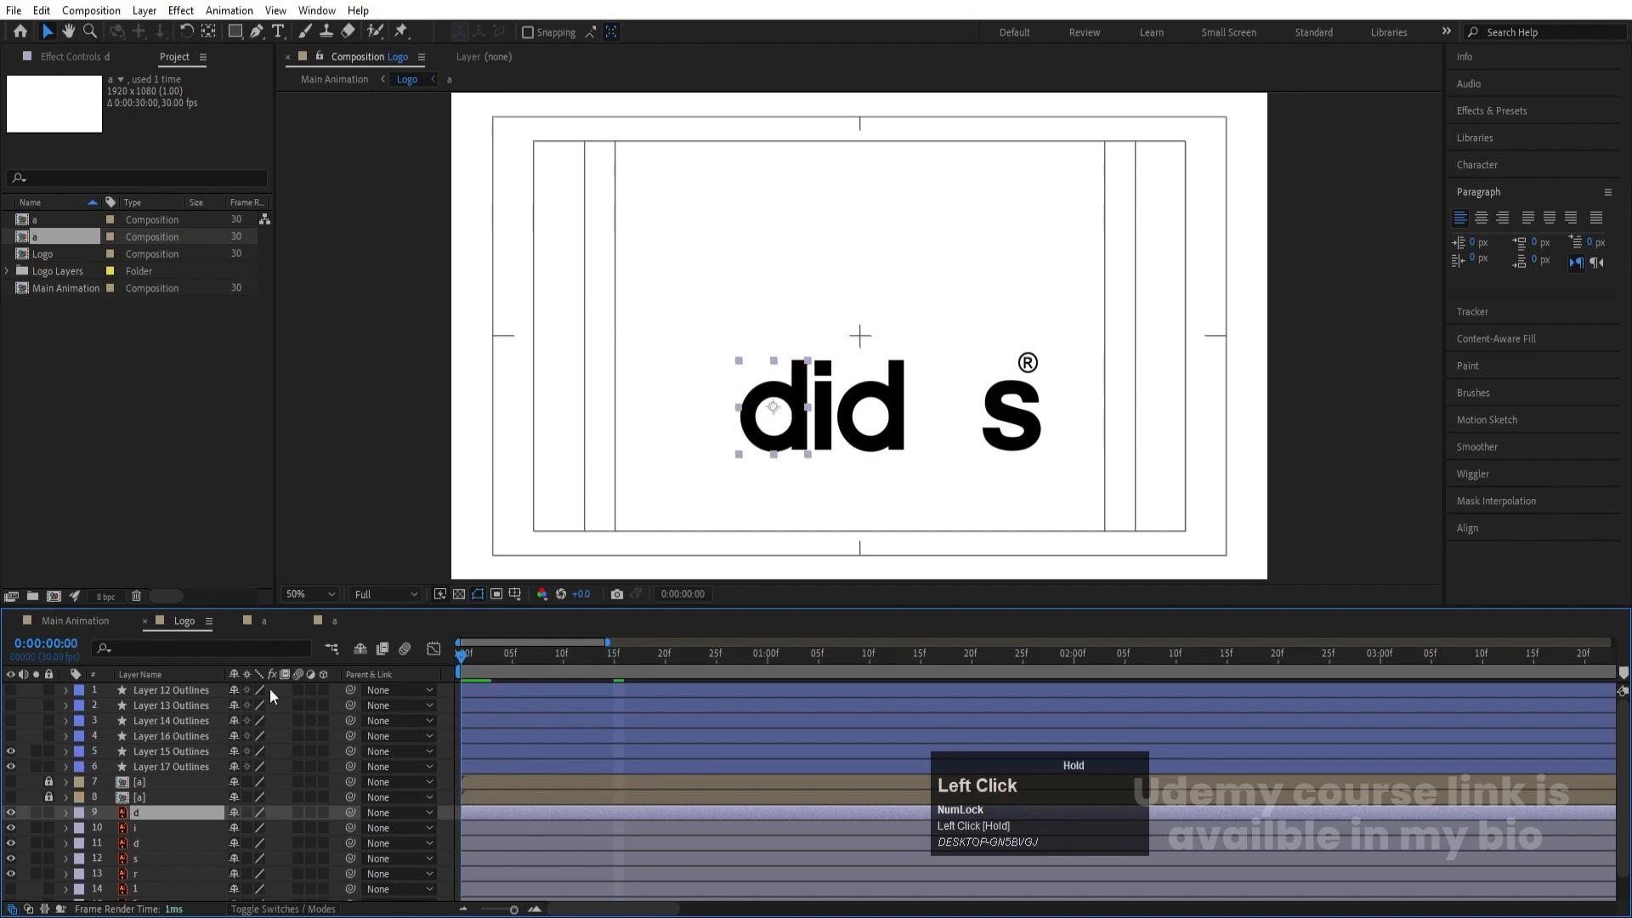
{"action": "left_click", "coordinate": [149, 763]}
{"action": "left_click", "coordinate": [150, 753], "text": "ctrl"}
{"action": "left_click_drag", "start_coordinate": [150, 753], "coordinate": [187, 804]}
Step: Preview the first d's strokes and make its artwork layer start at 0:00:00:20
{"action": "left_click", "coordinate": [148, 814]}
{"action": "key", "text": "space"}
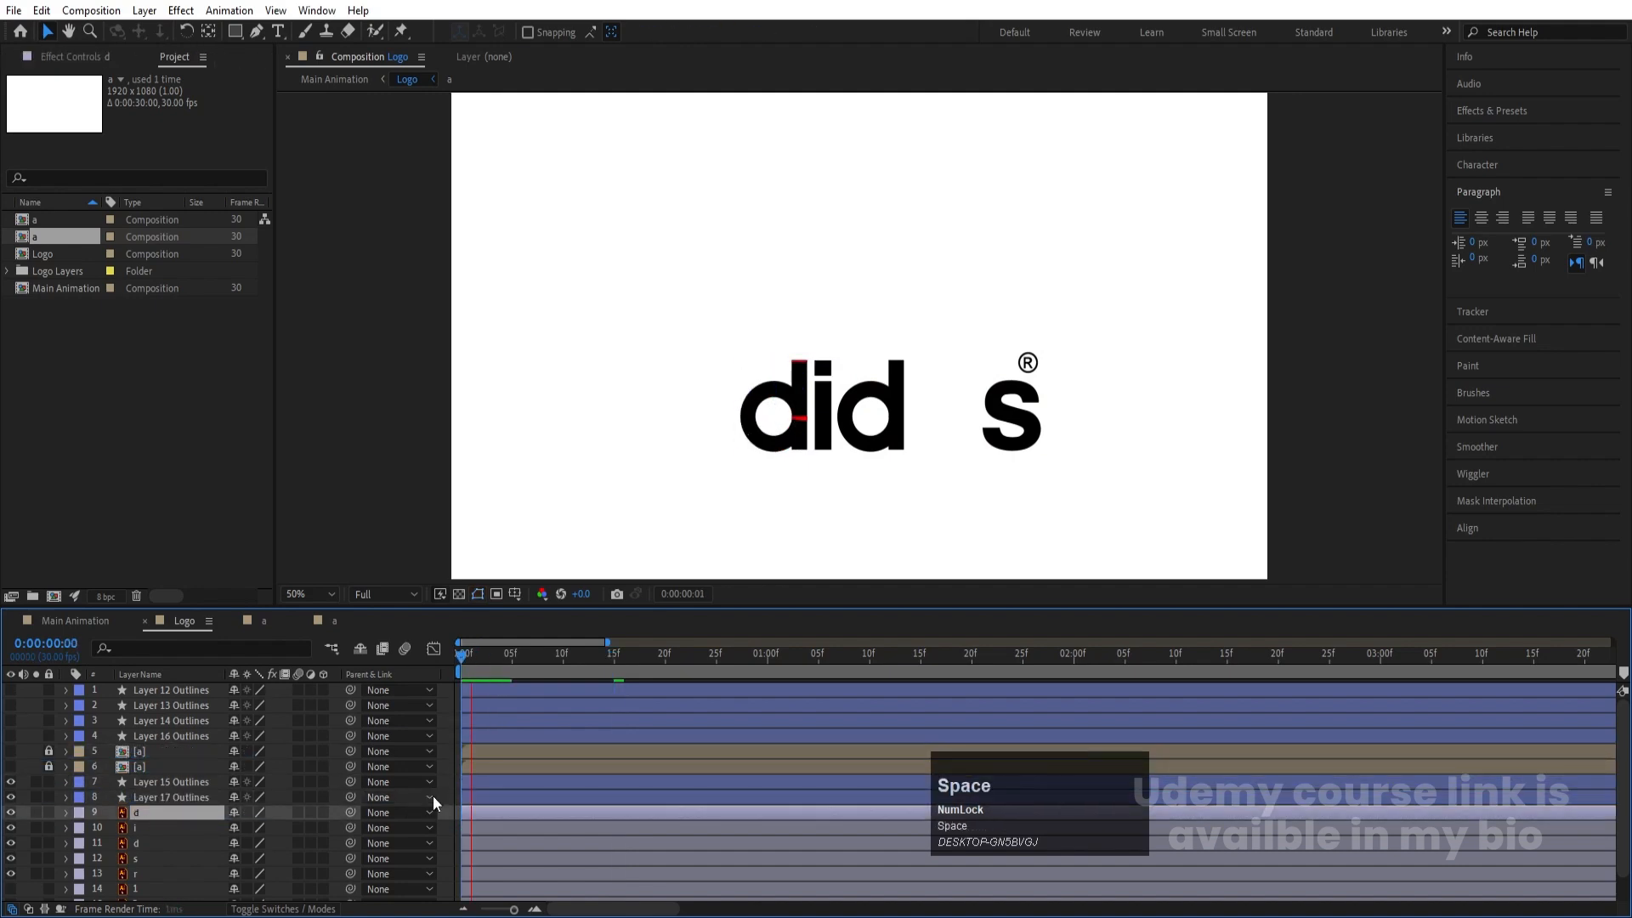
{"action": "key", "text": "space"}
{"action": "key", "text": "space"}
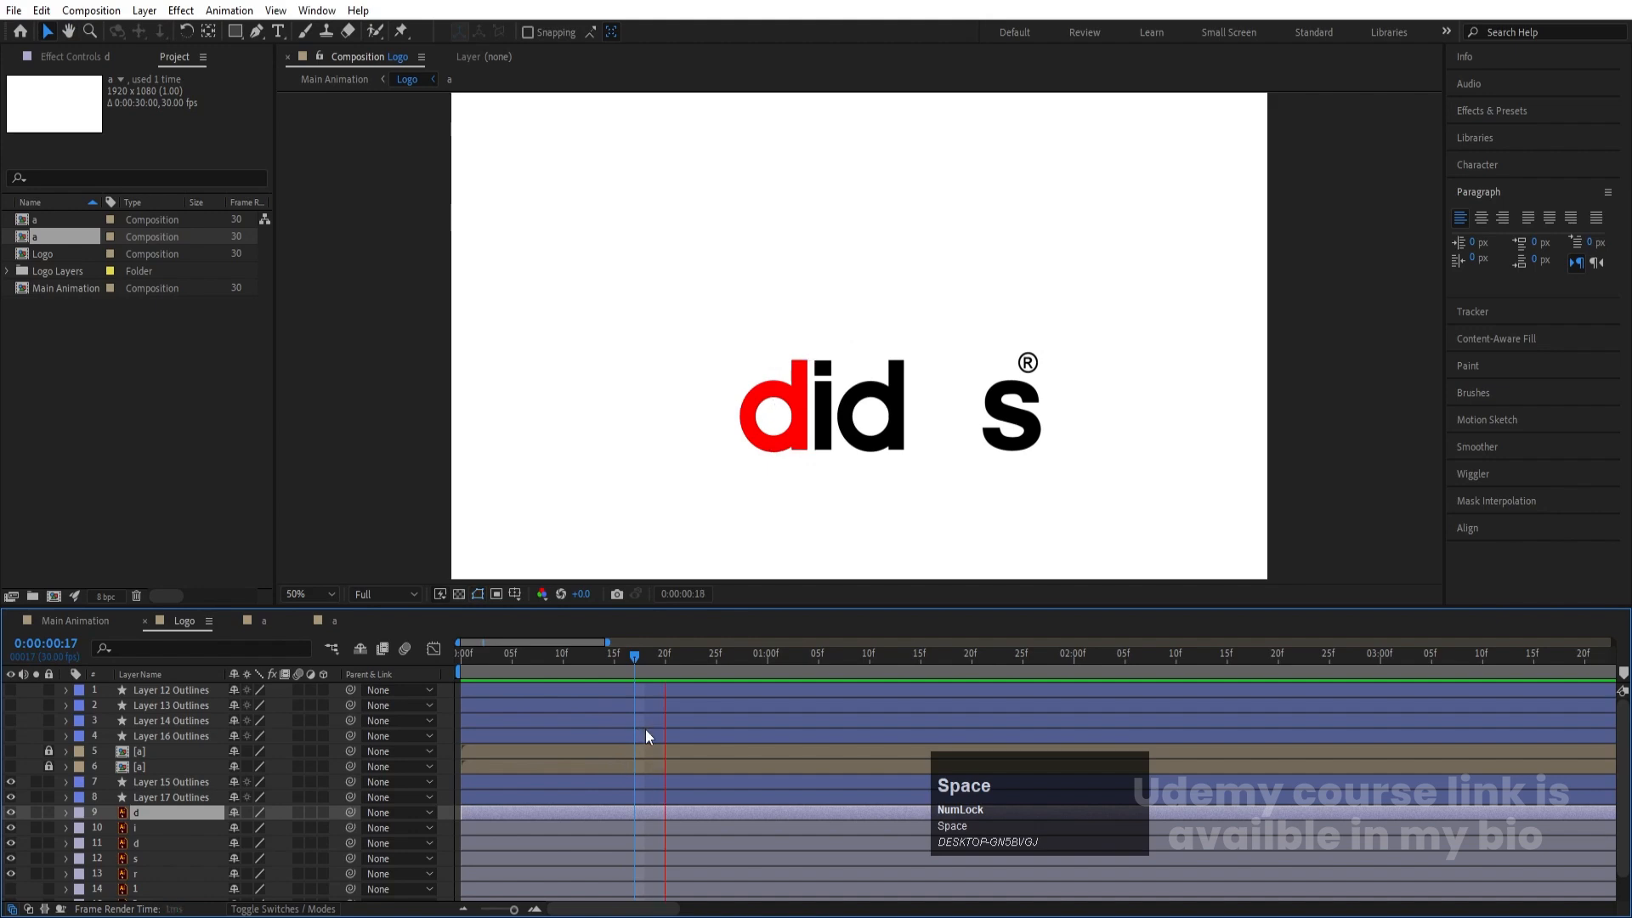
{"action": "key", "text": "space"}
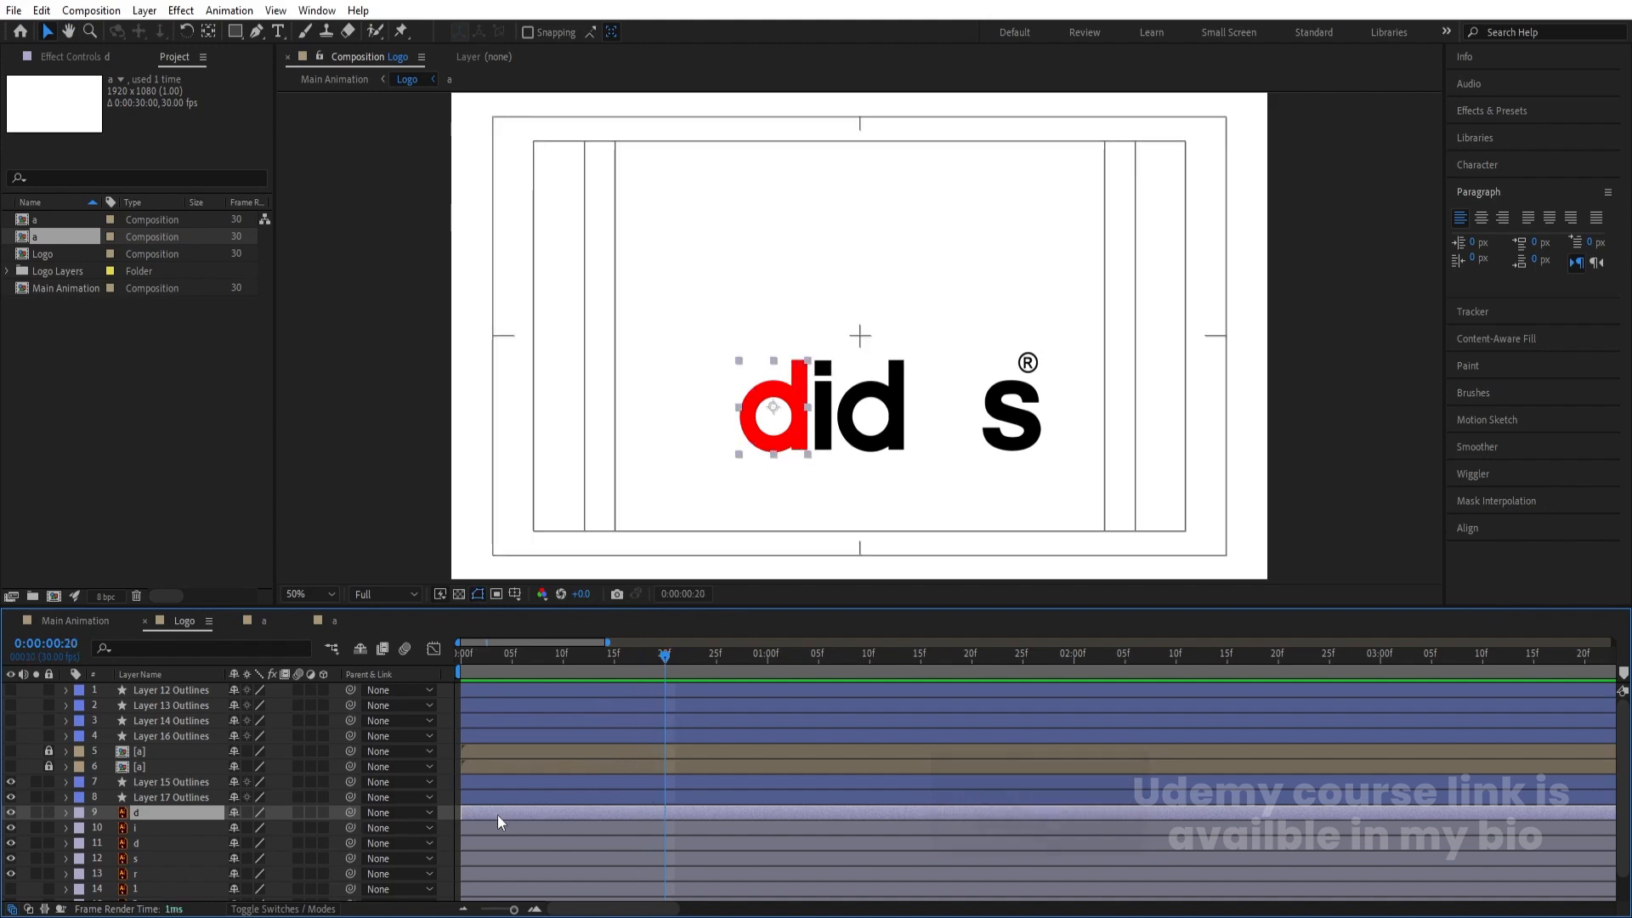
{"action": "left_click_drag", "start_coordinate": [497, 814], "coordinate": [701, 824]}
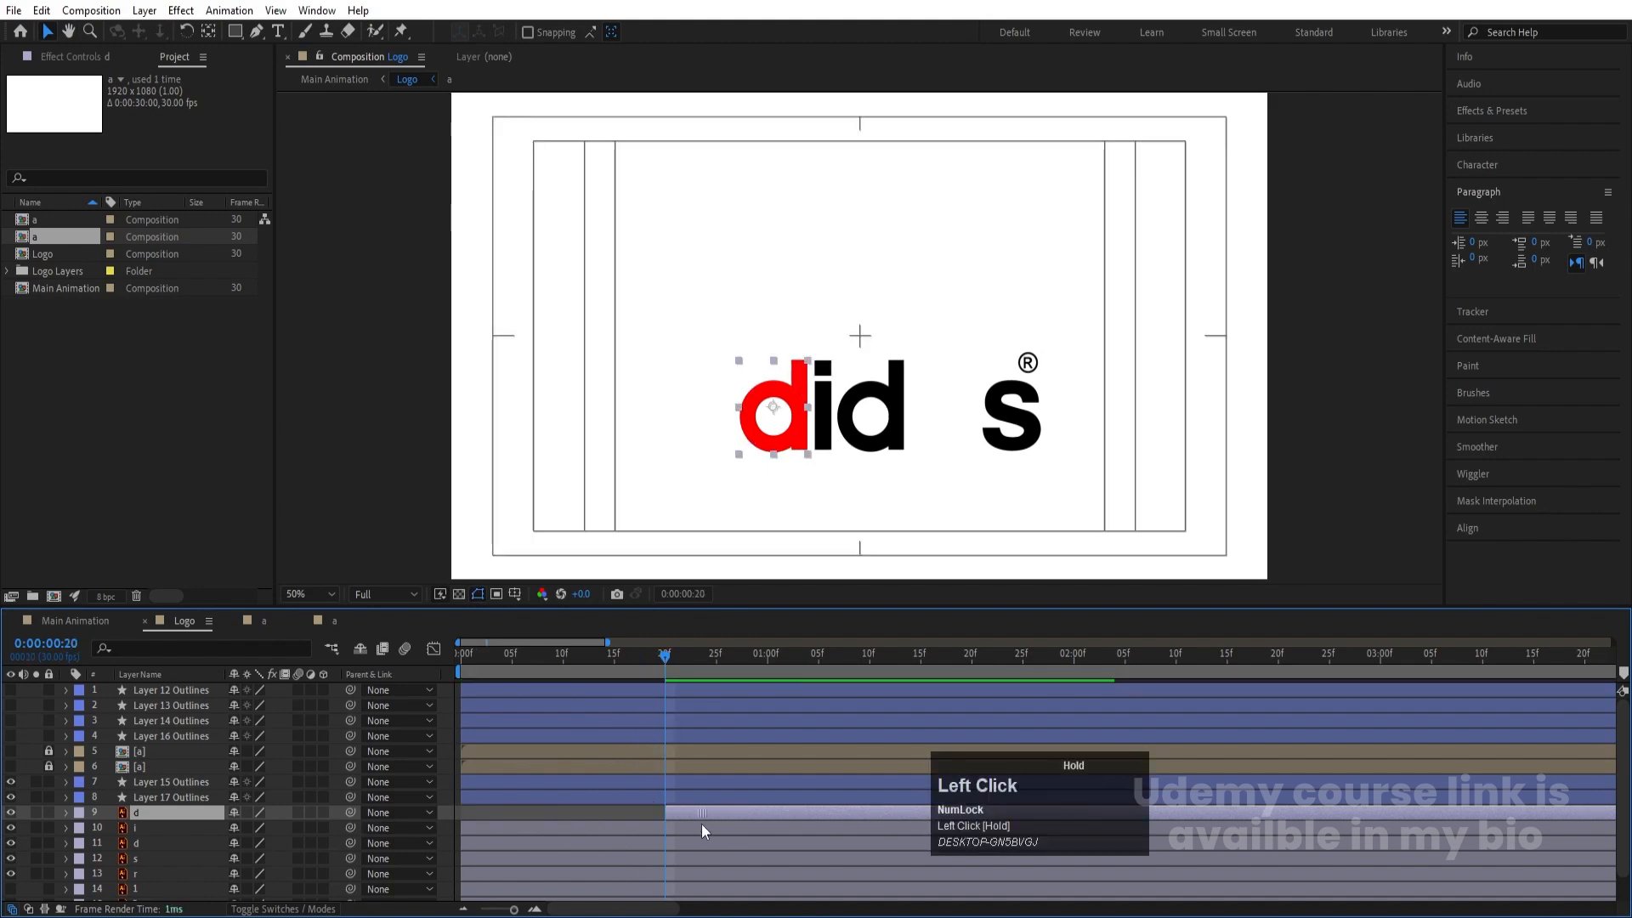
Step: Pre-compose Layer 15 Outlines, Layer 17 Outlines and the first d artwork as d, and place it between the two a compositions
{"action": "left_click", "coordinate": [145, 784], "text": "shift"}
{"action": "key", "text": "space"}
{"action": "key", "text": "space"}
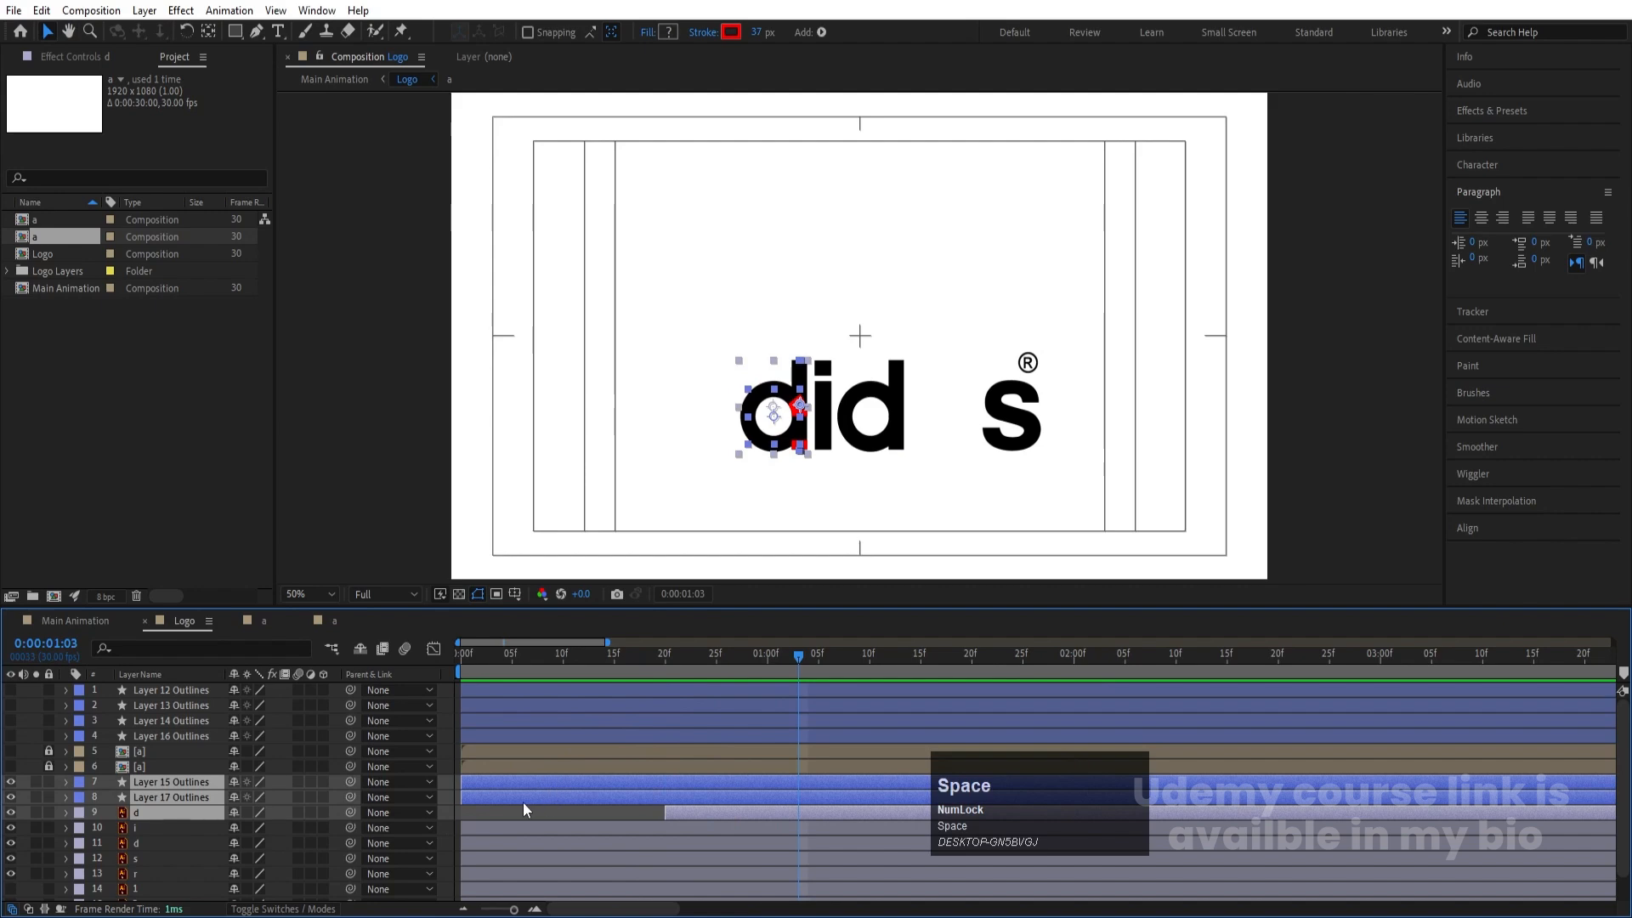
{"action": "key", "text": "ctrl+shift+c"}
{"action": "type", "text": "d"}
{"action": "key", "text": "Return"}
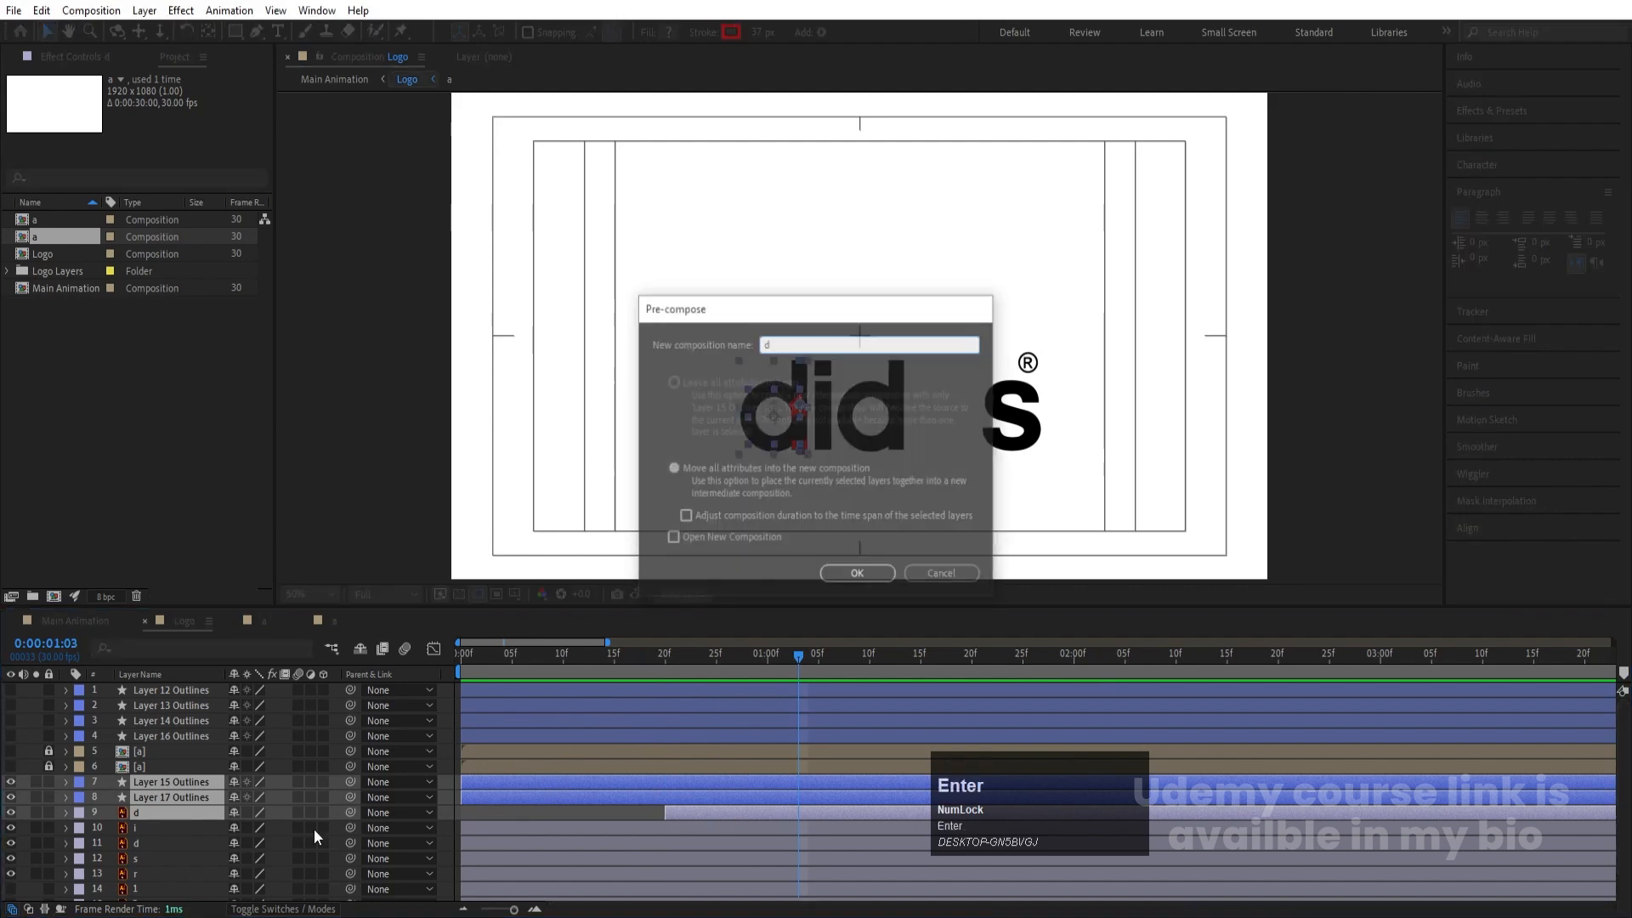
{"action": "left_click_drag", "start_coordinate": [143, 780], "coordinate": [141, 759]}
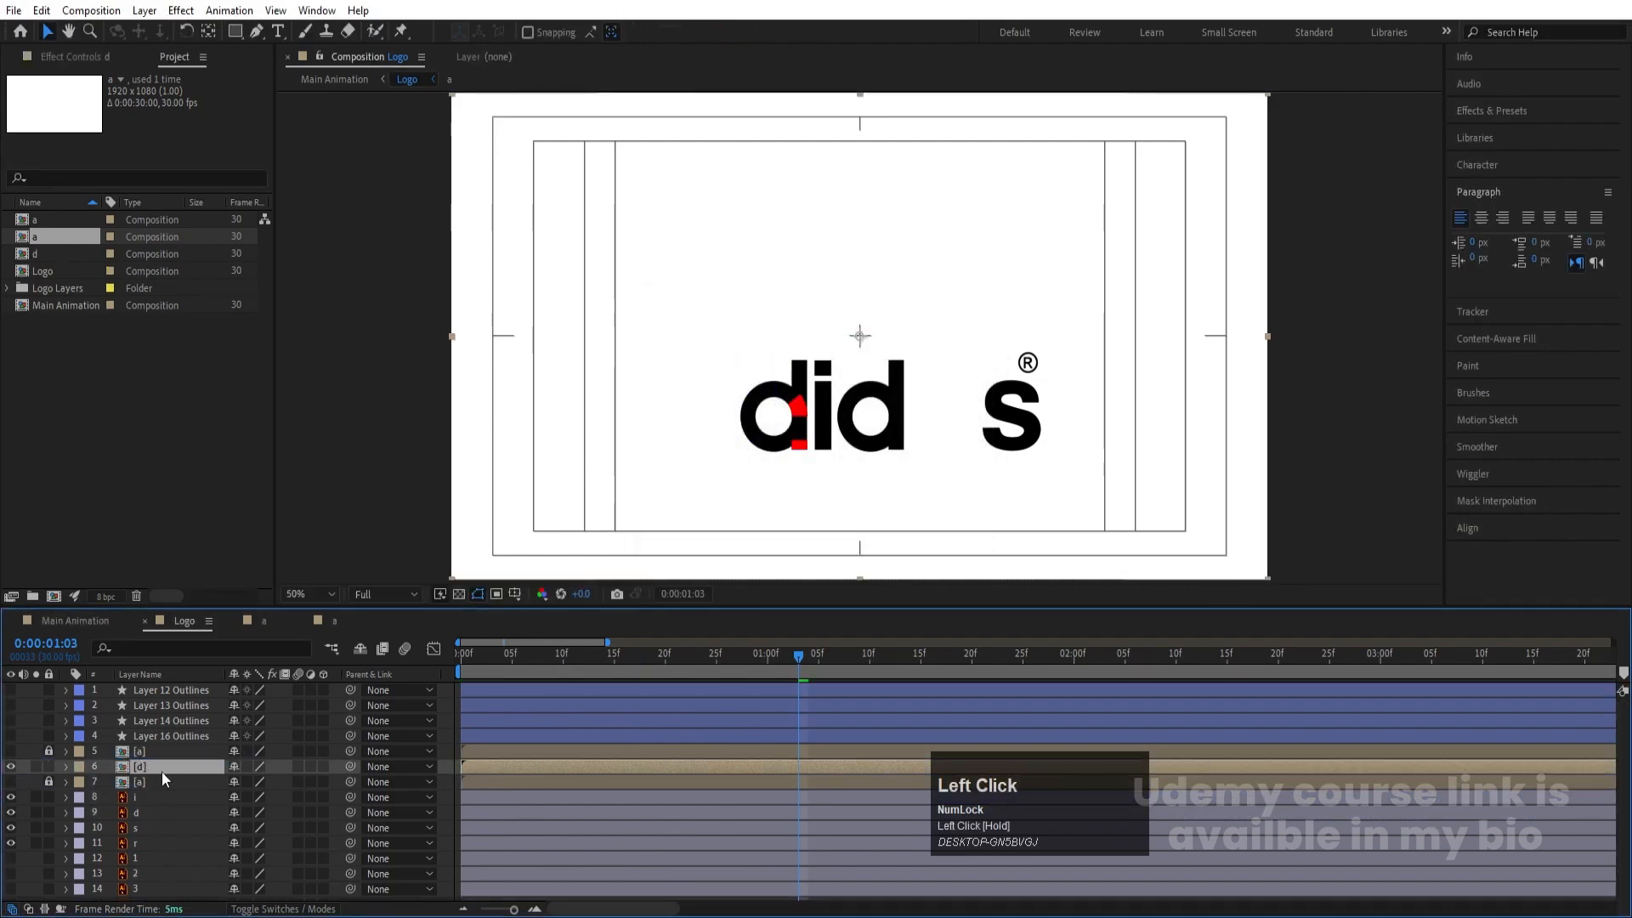
Step: Open the d composition and set the Layer 15 and Layer 17 Outlines strokes to black (000000)
{"action": "double_click", "coordinate": [156, 763]}
{"action": "left_click", "coordinate": [151, 703]}
{"action": "left_click", "coordinate": [149, 691], "text": "shift"}
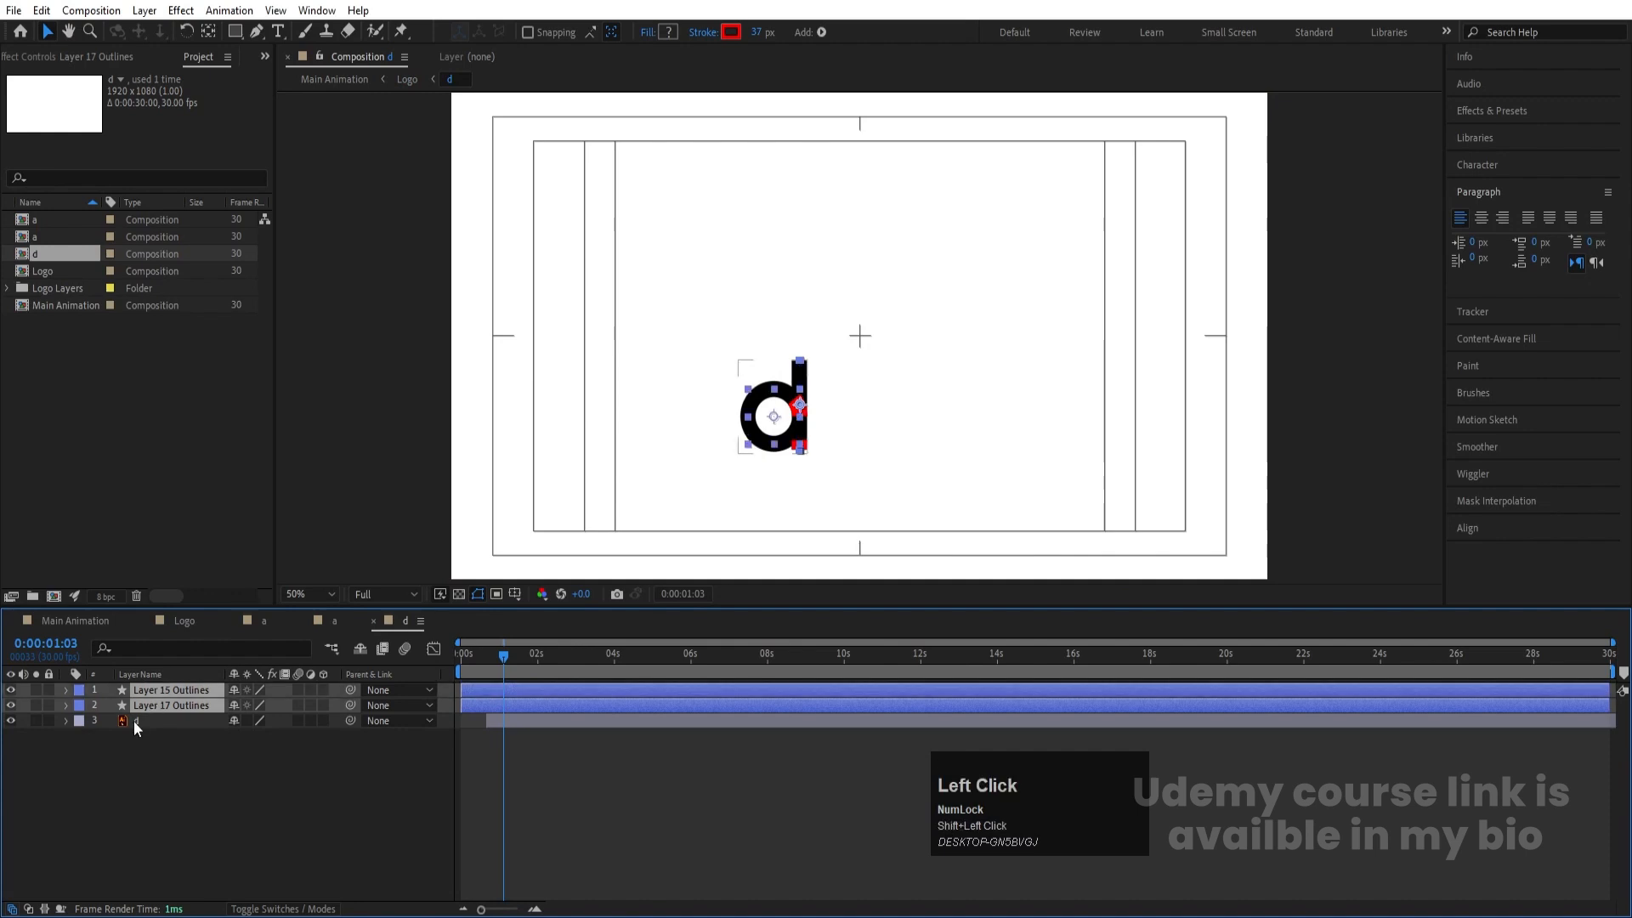
{"action": "left_click", "coordinate": [731, 31]}
{"action": "type", "text": "000000"}
{"action": "key", "text": "Return"}
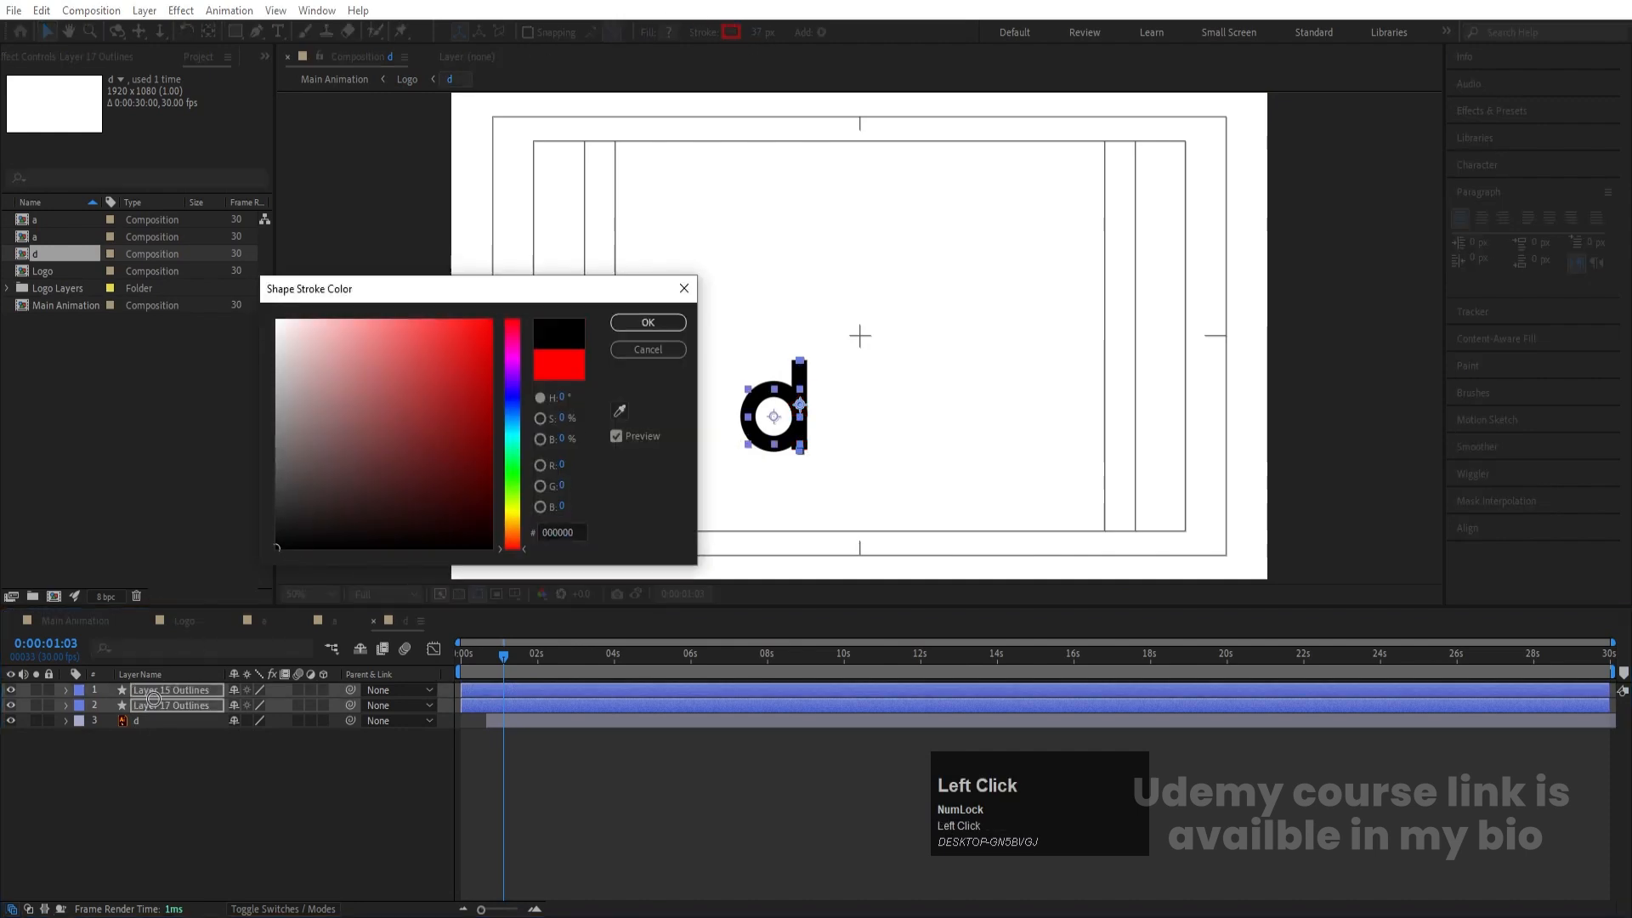
Step: Preview the d composition from its beginning, then hide and lock it in the Logo composition
{"action": "left_click", "coordinate": [459, 657]}
{"action": "key", "text": "space"}
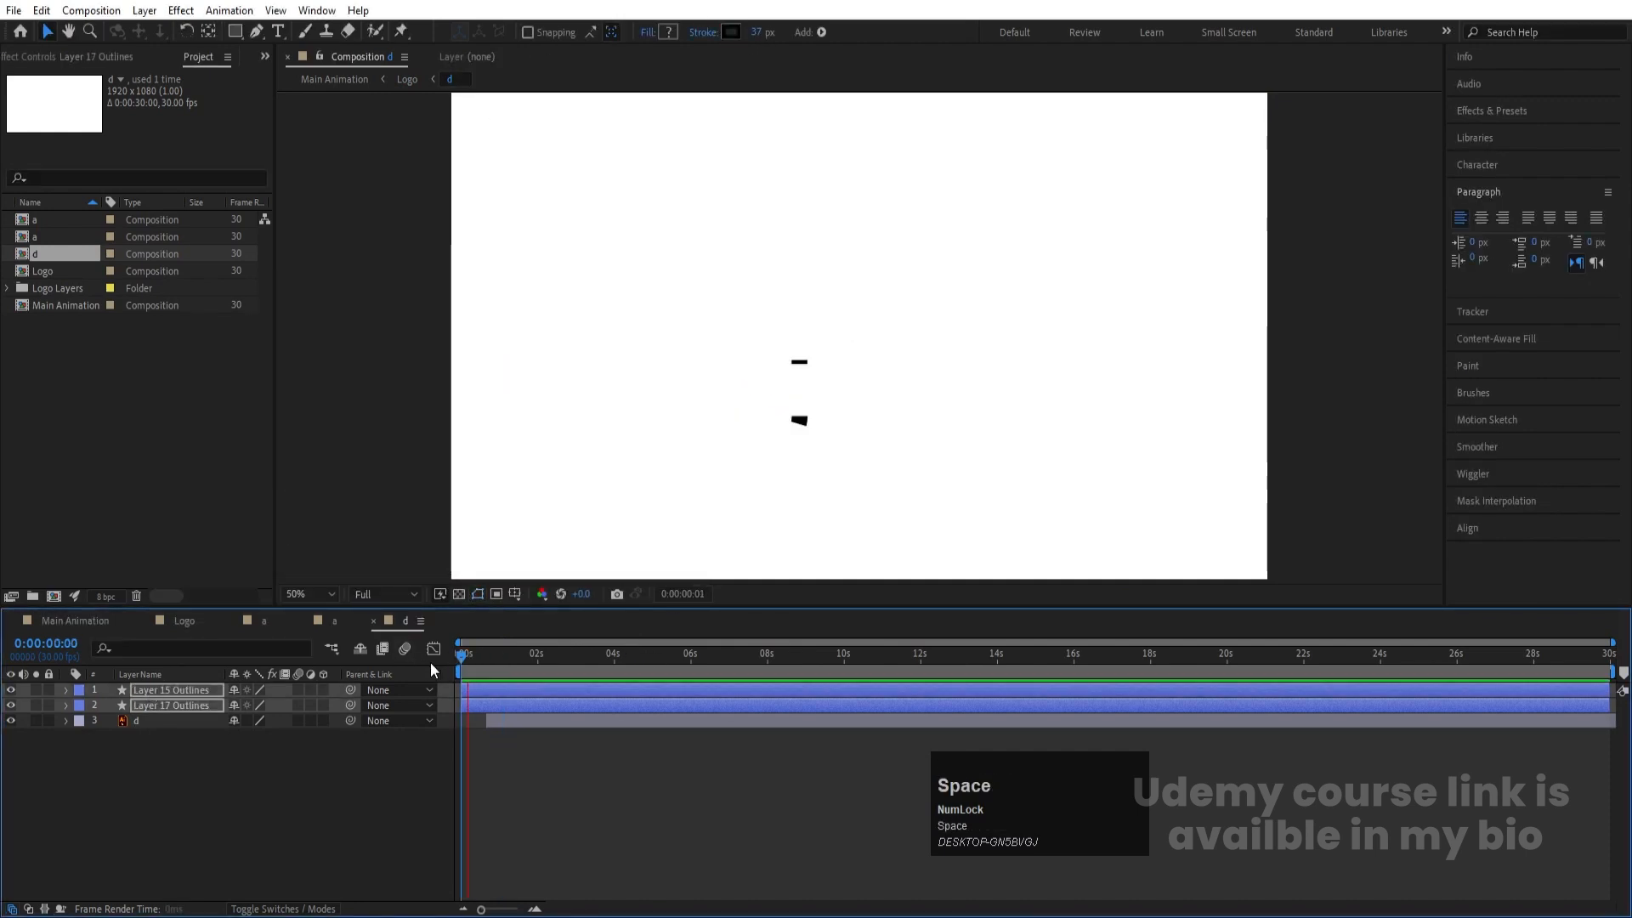
{"action": "key", "text": "space"}
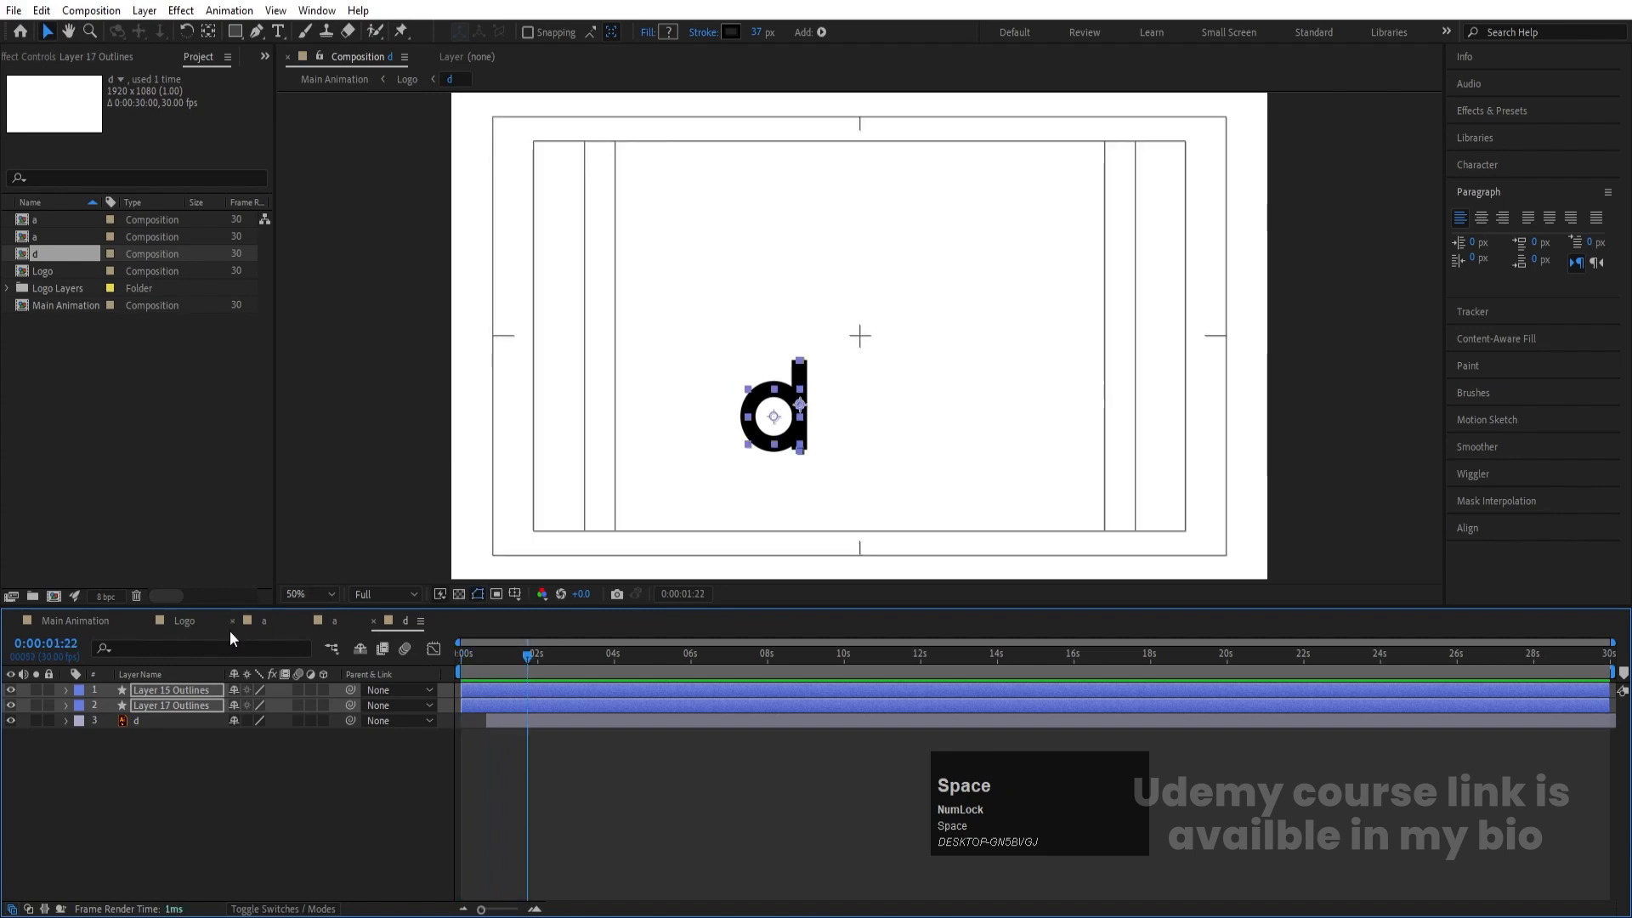
{"action": "left_click", "coordinate": [205, 620]}
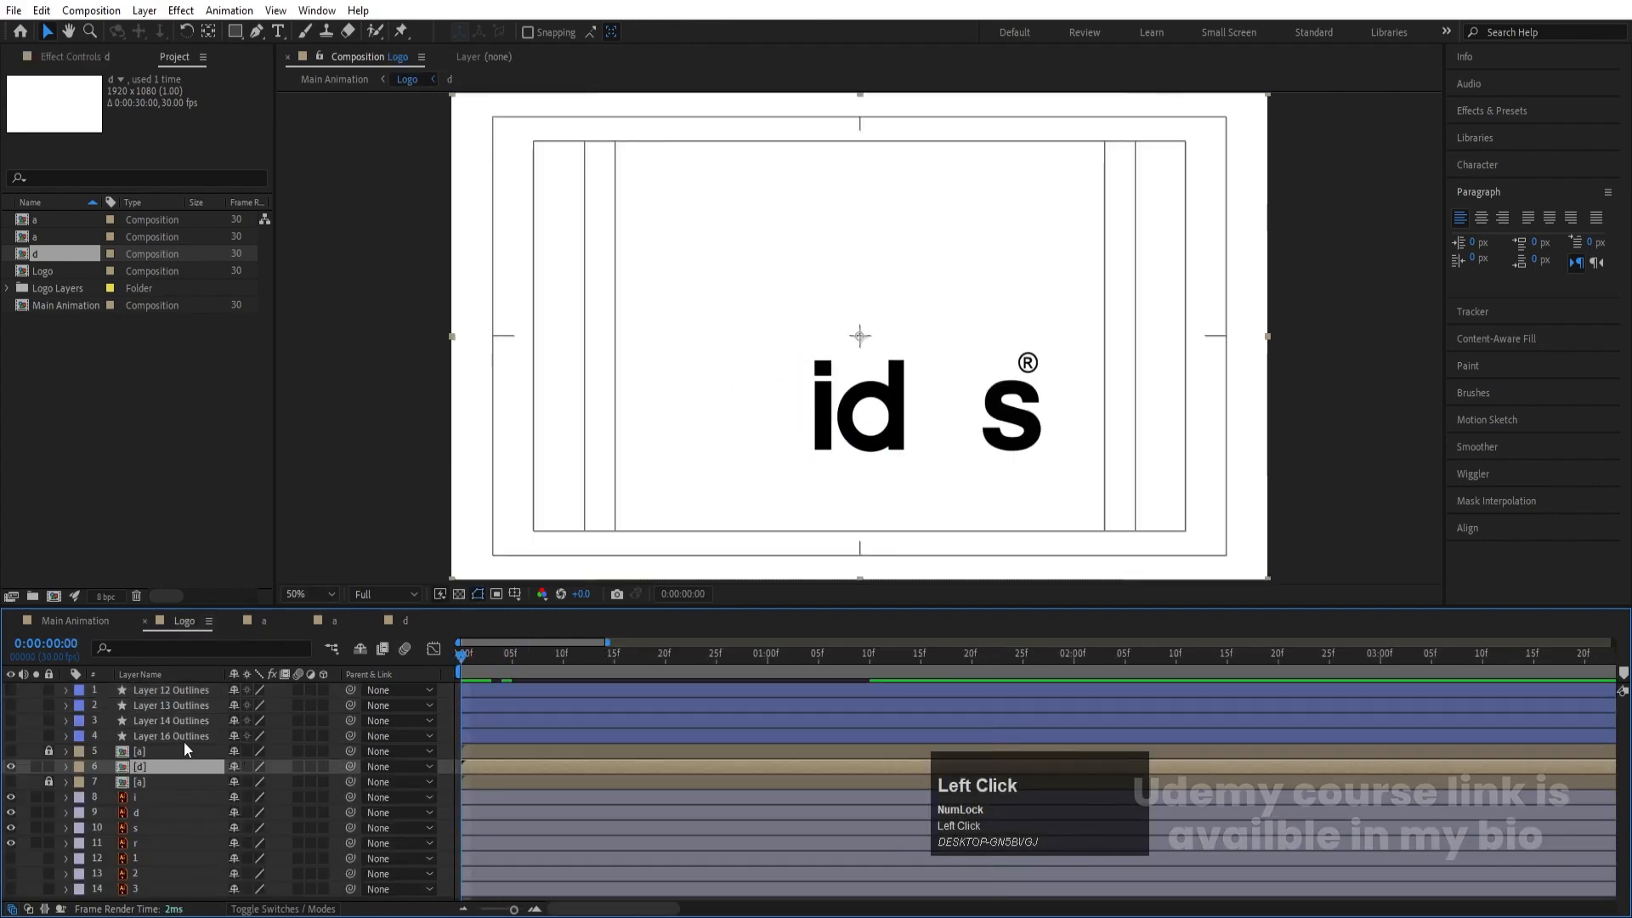
{"action": "left_click", "coordinate": [11, 767]}
{"action": "left_click", "coordinate": [48, 767]}
Step: Show Layer 16 Outlines, start the i artwork layer at 0:00:00:20, and move Layer 16 Outlines directly above it
{"action": "left_click", "coordinate": [146, 799]}
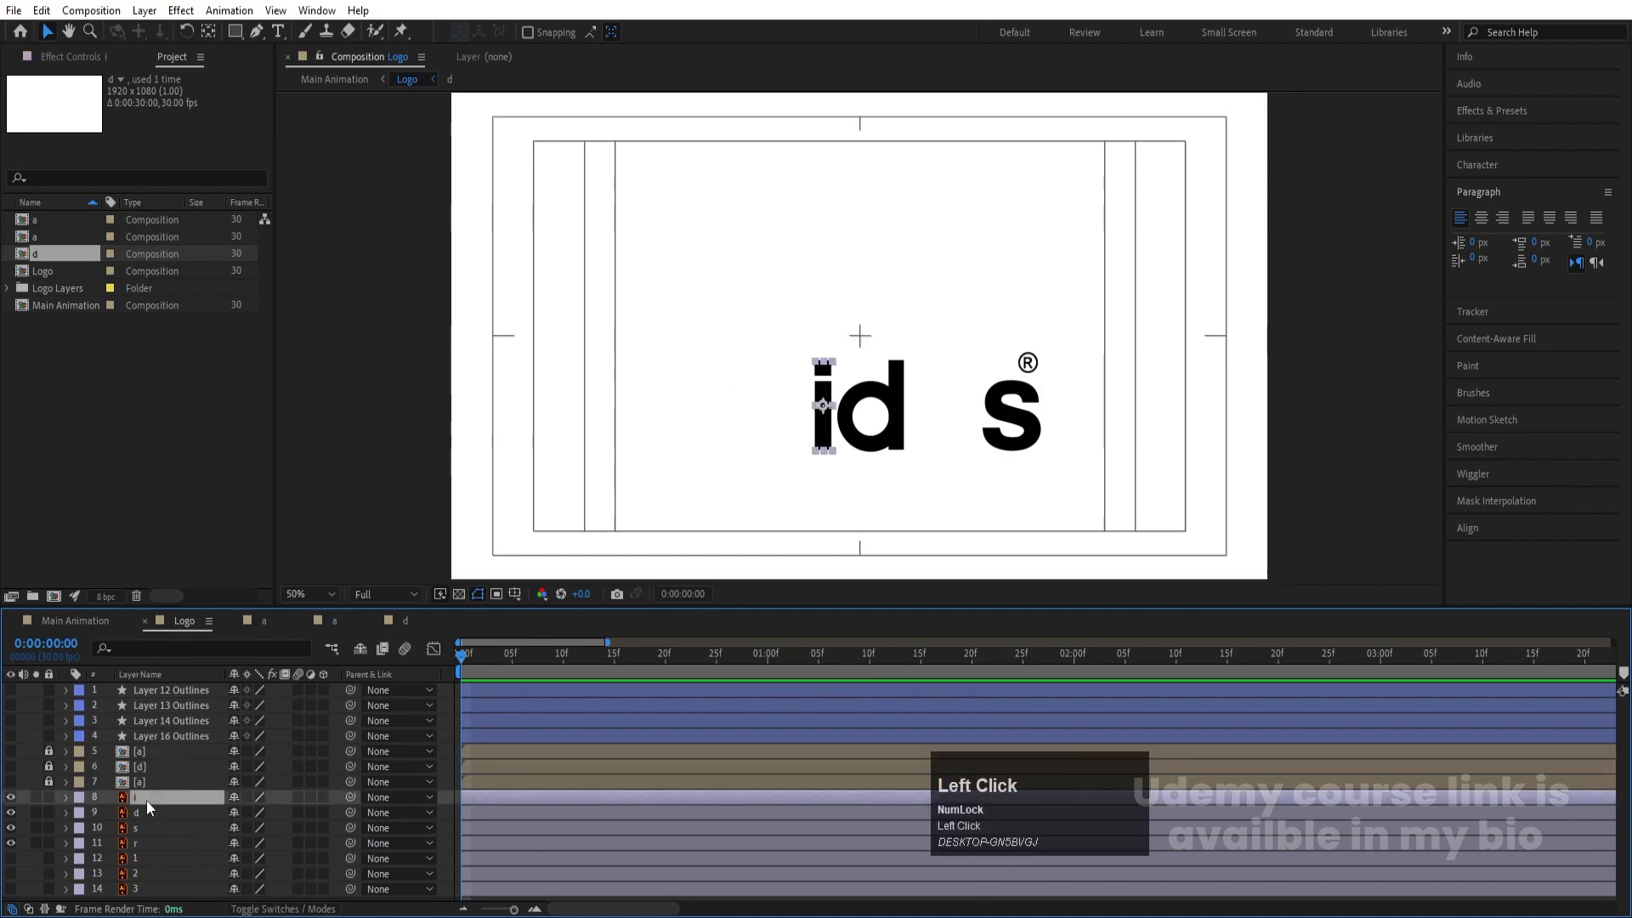
{"action": "left_click", "coordinate": [11, 736]}
{"action": "left_click", "coordinate": [168, 738]}
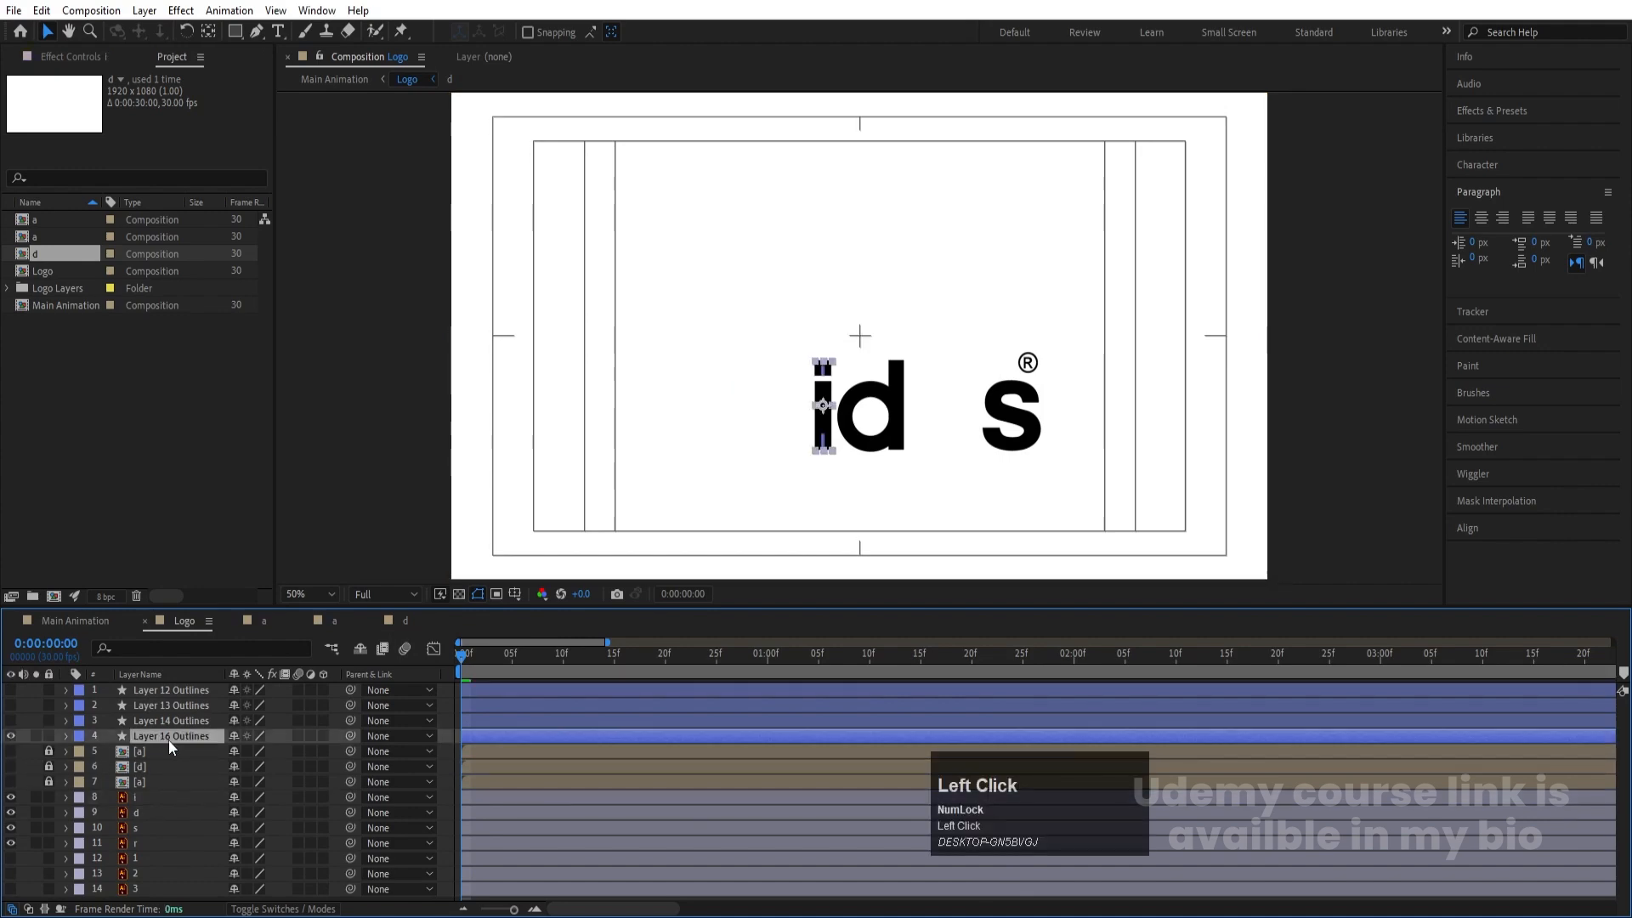
{"action": "key", "text": "space"}
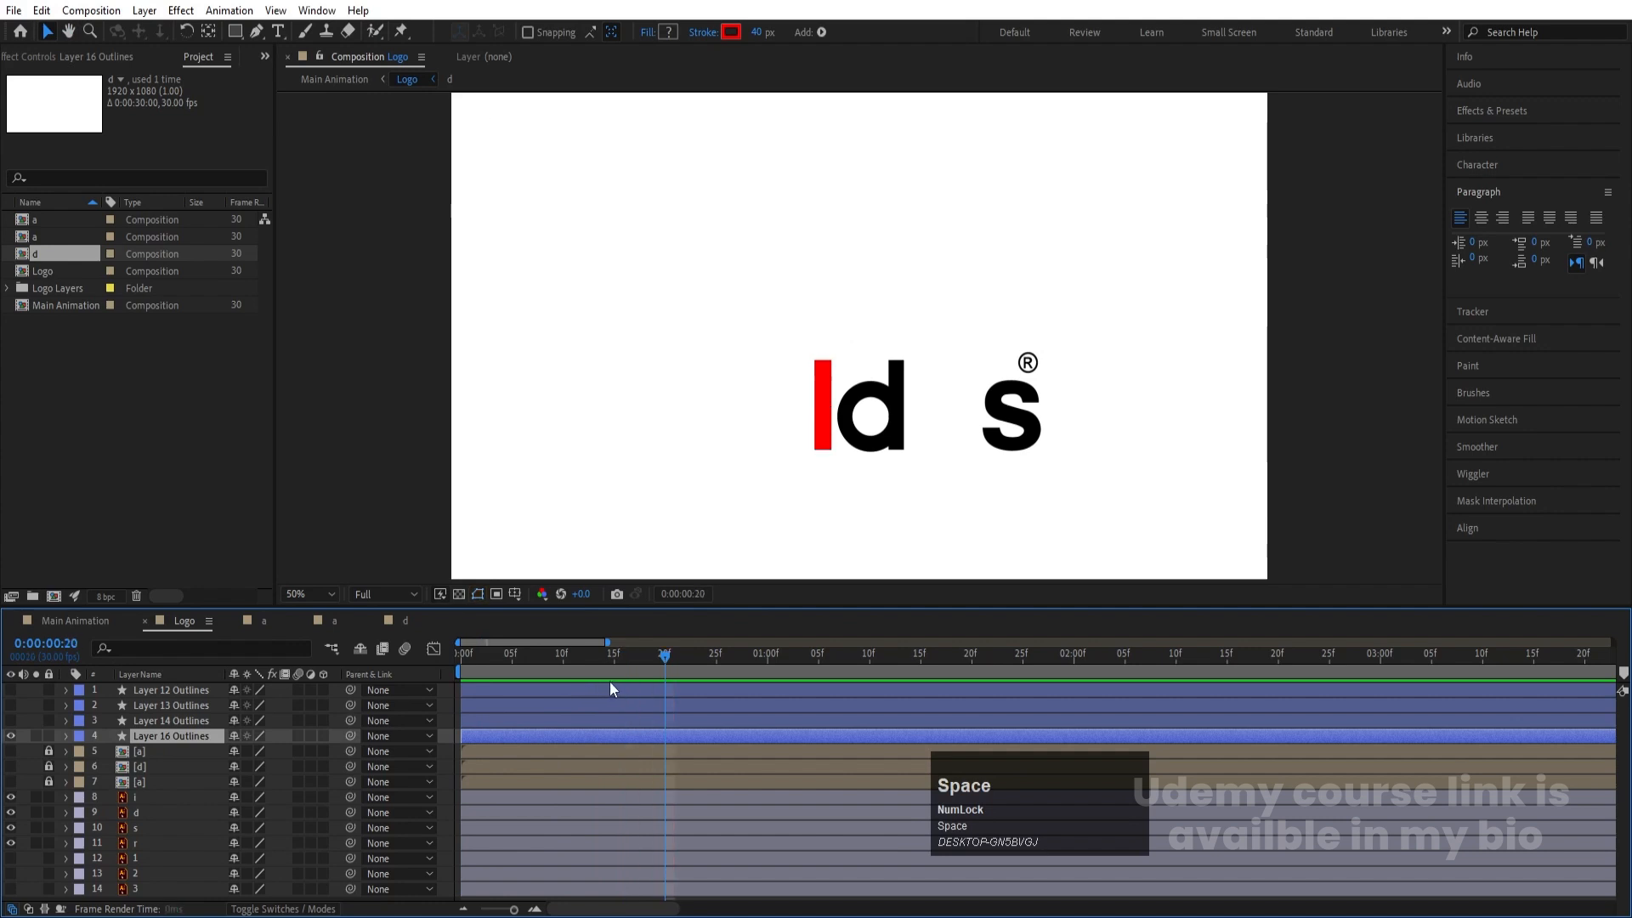
{"action": "left_click", "coordinate": [146, 799]}
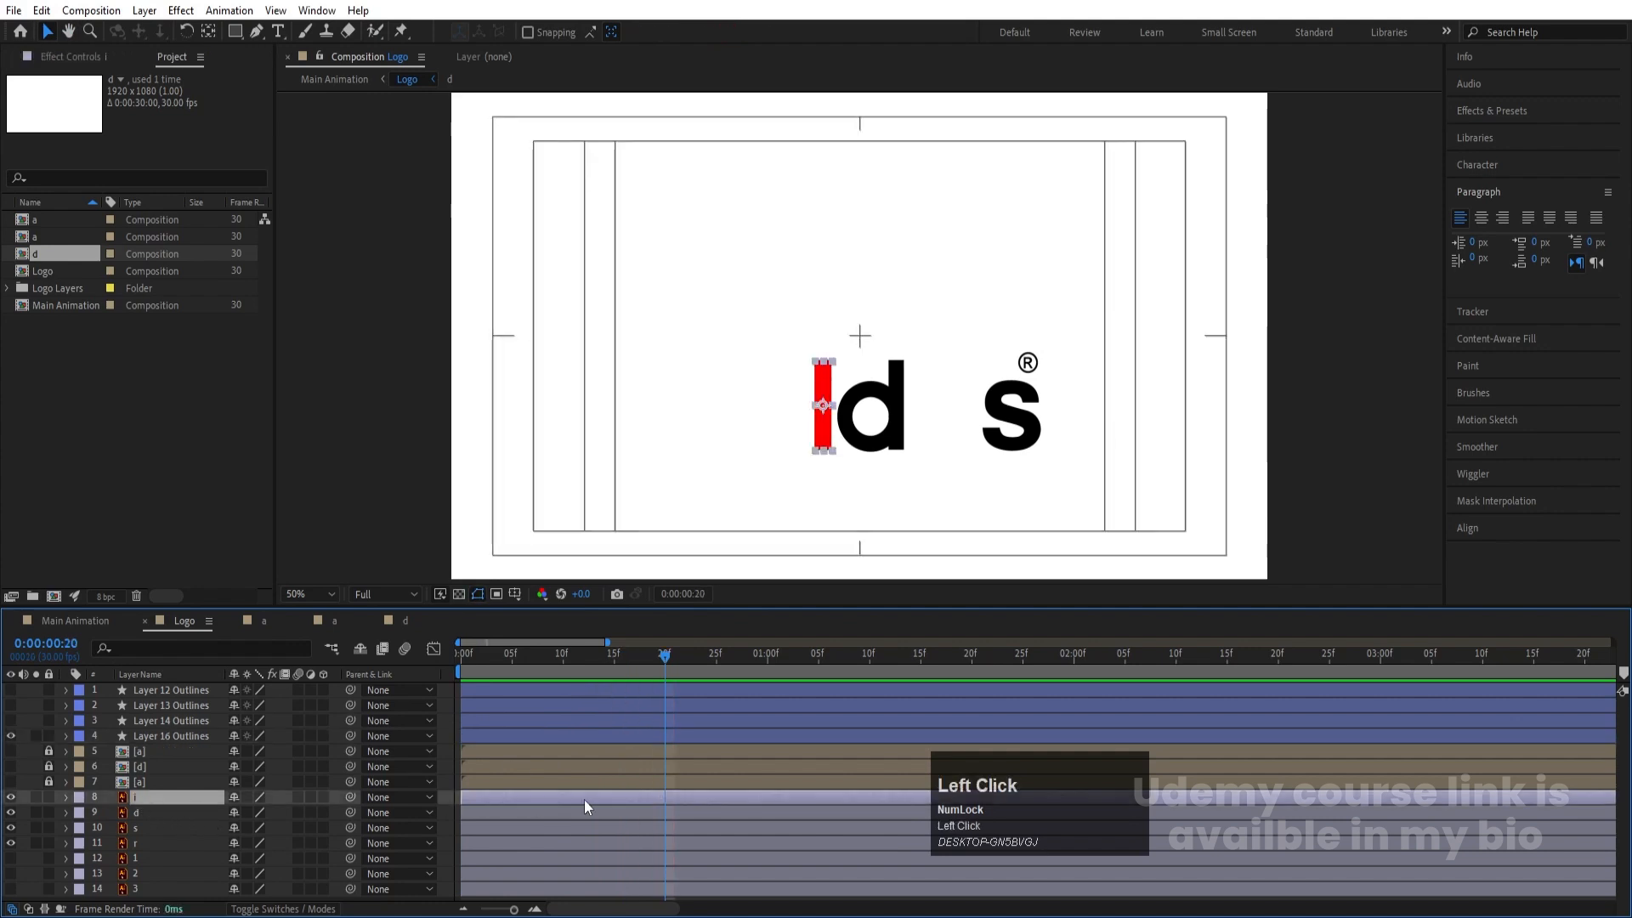
{"action": "key", "text": "bracketleft"}
{"action": "left_click_drag", "start_coordinate": [166, 737], "coordinate": [140, 780]}
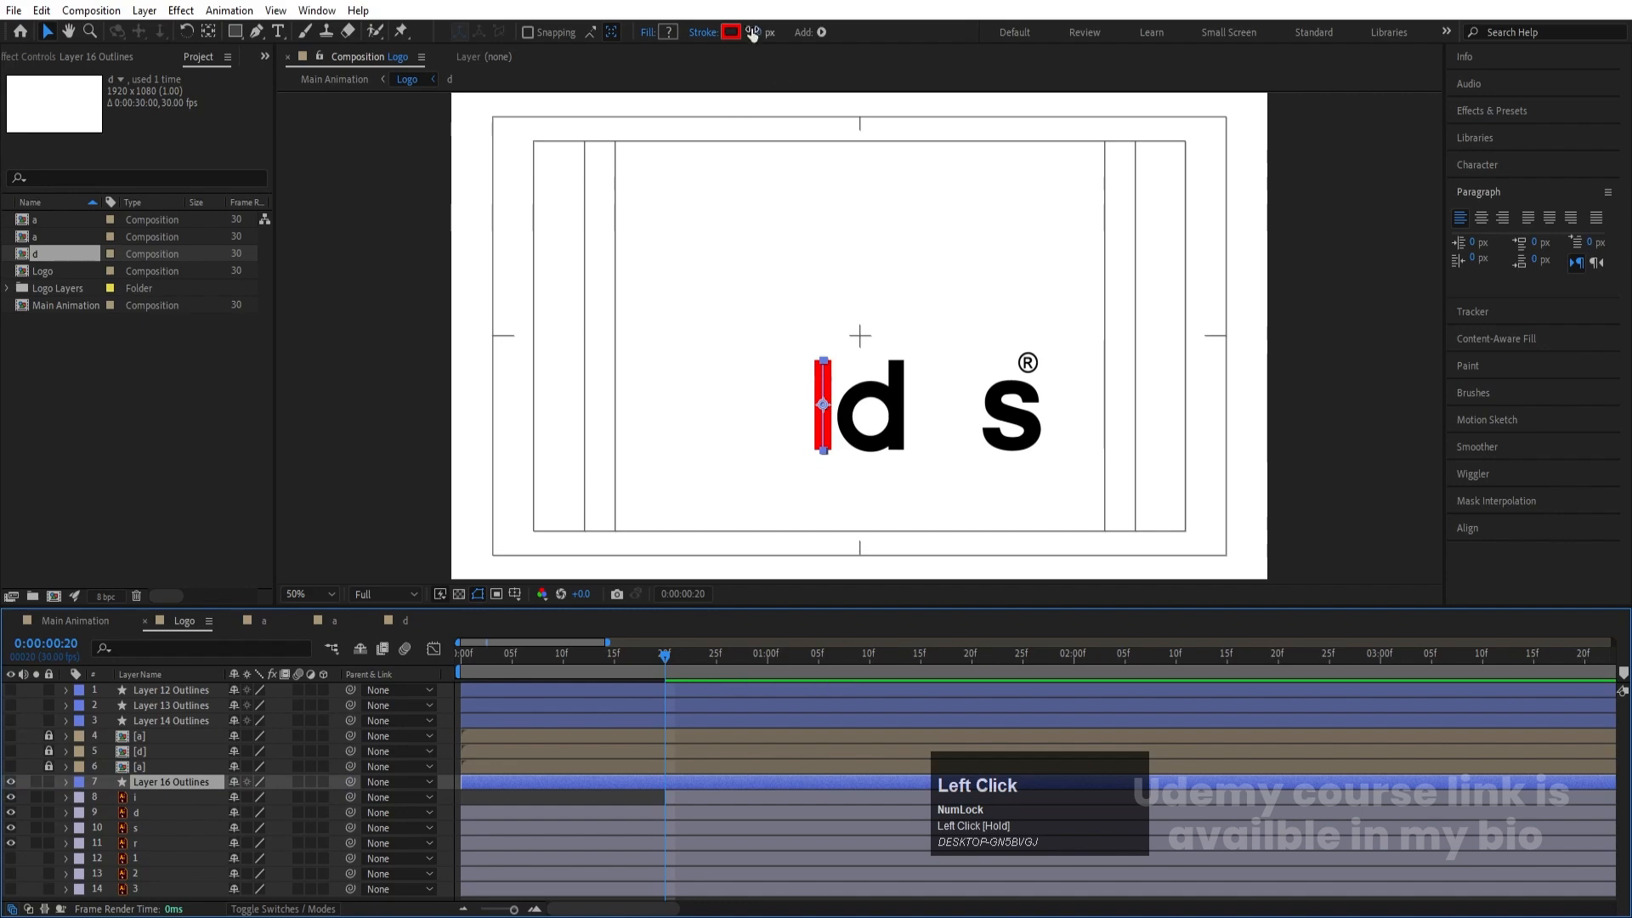
Step: Recolour the Layer 16 Outlines stroke black and pre-compose it with the i artwork as i
{"action": "left_click", "coordinate": [730, 32]}
{"action": "key", "text": "Return"}
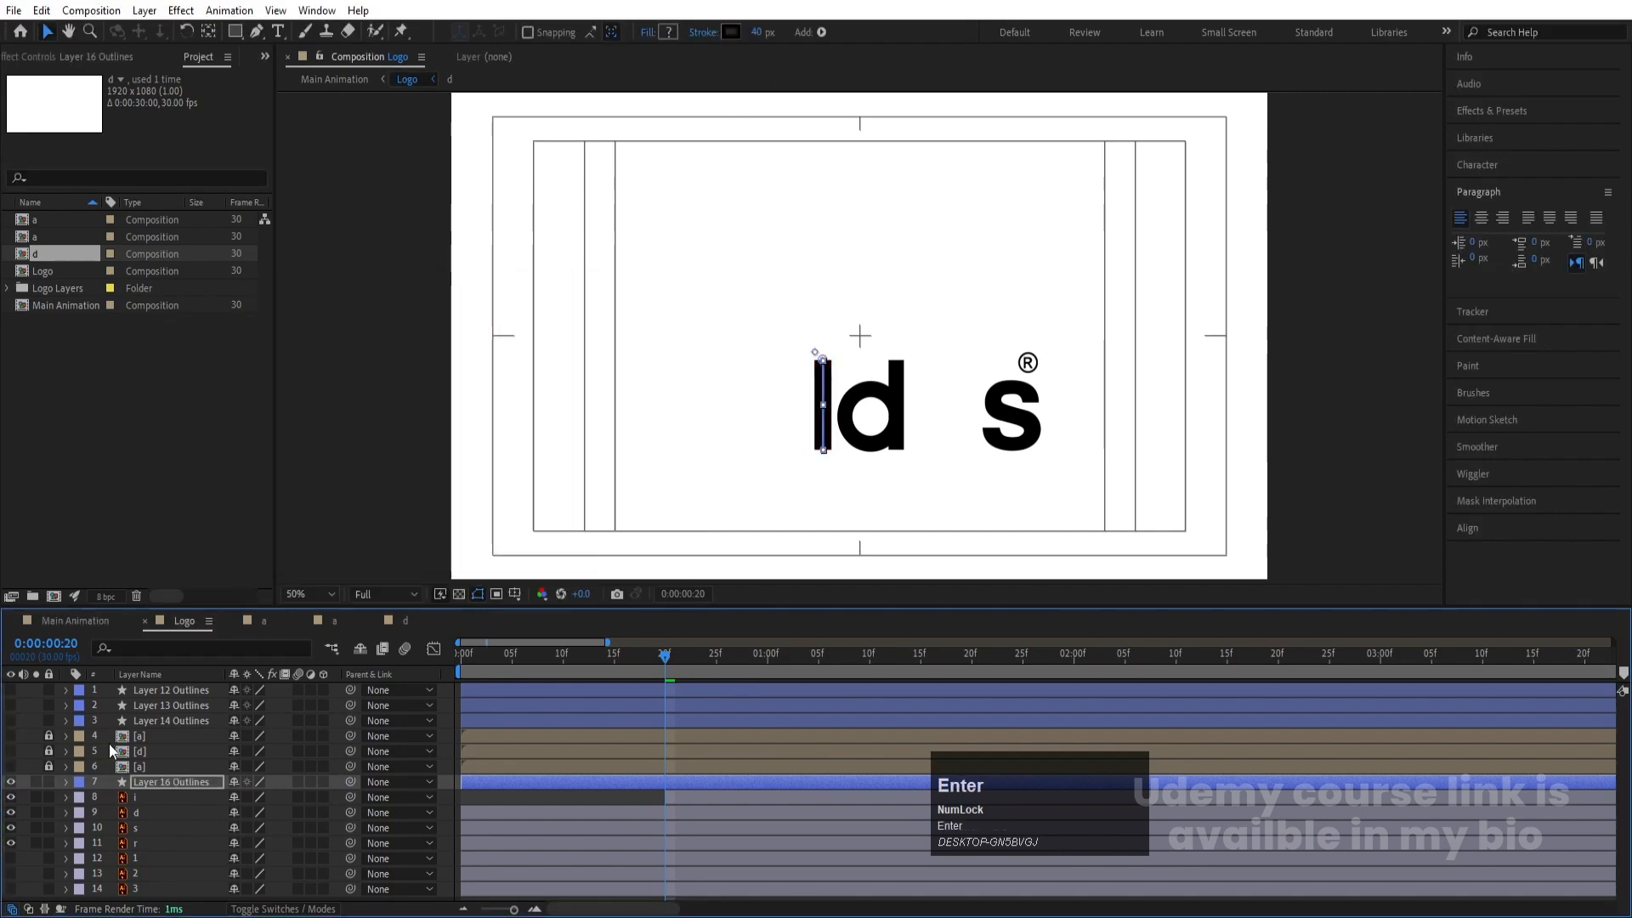
{"action": "left_click", "coordinate": [141, 797], "text": "shift"}
{"action": "key", "text": "ctrl+shift+c"}
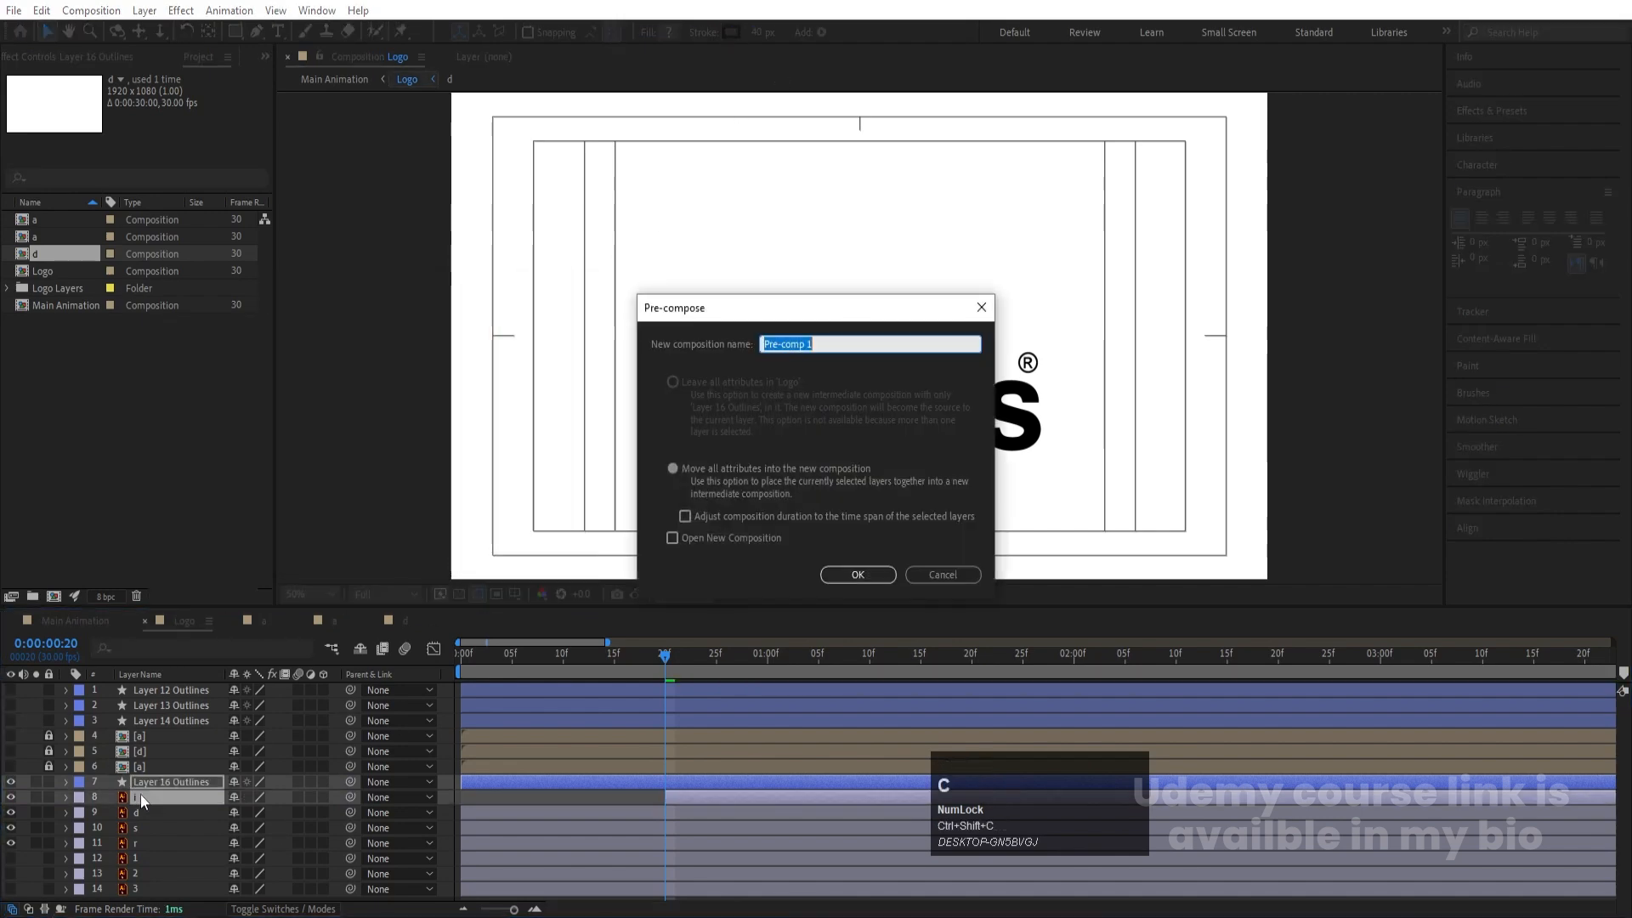
{"action": "type", "text": "i"}
{"action": "key", "text": "Return"}
Step: Lock and hide the i composition, and show Layer 13 and Layer 14 Outlines
{"action": "left_click", "coordinate": [49, 782]}
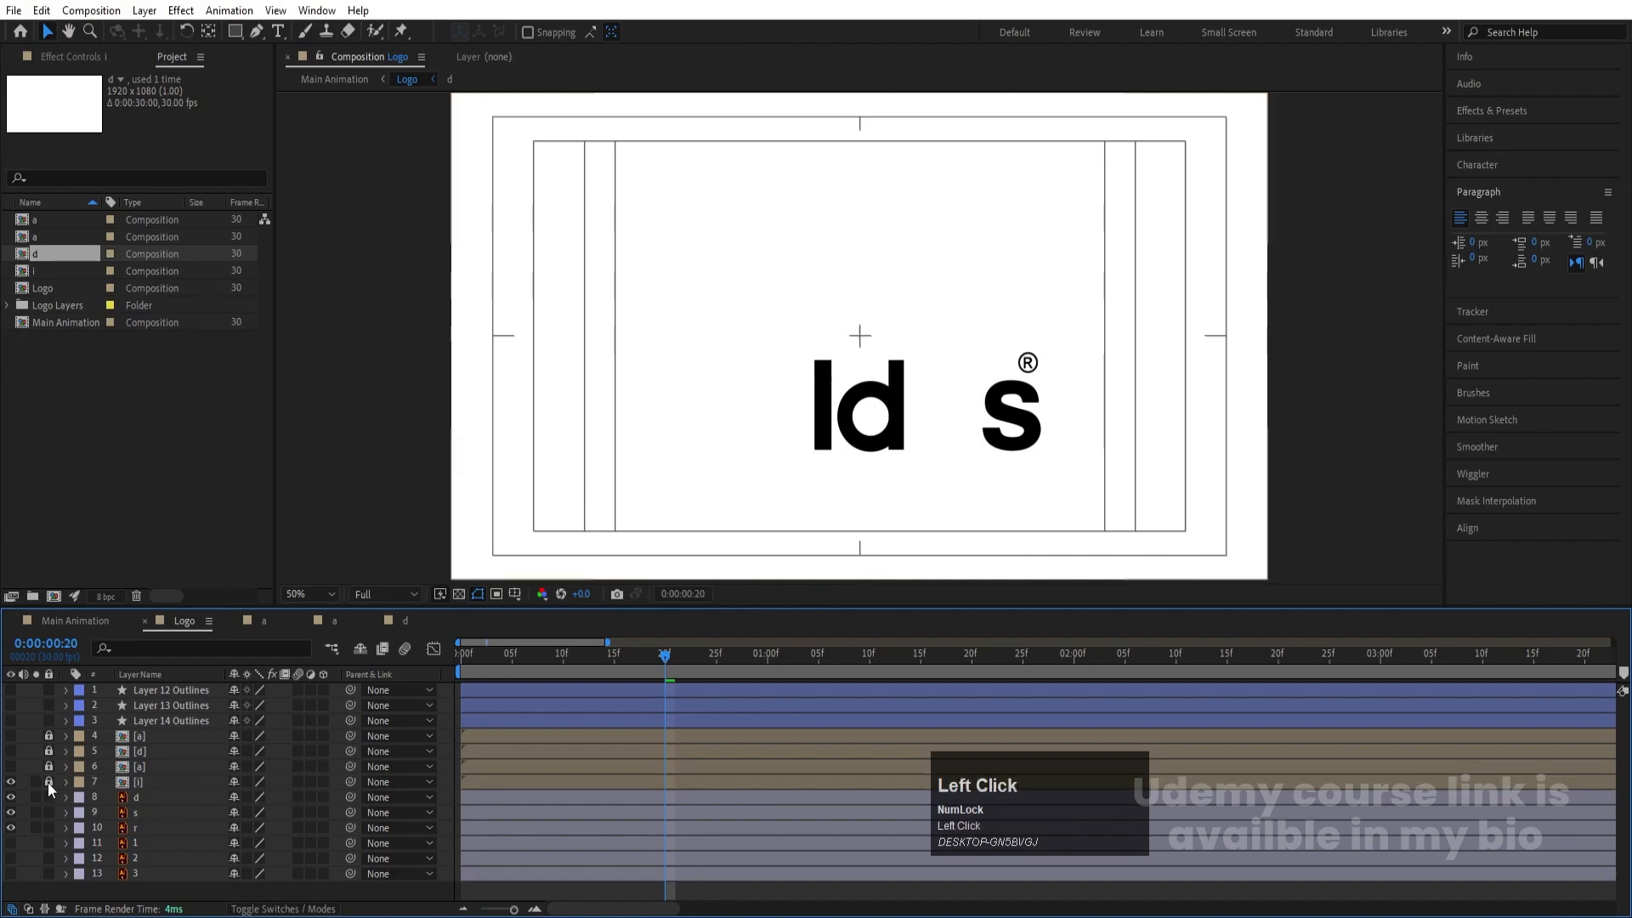
{"action": "left_click", "coordinate": [10, 782]}
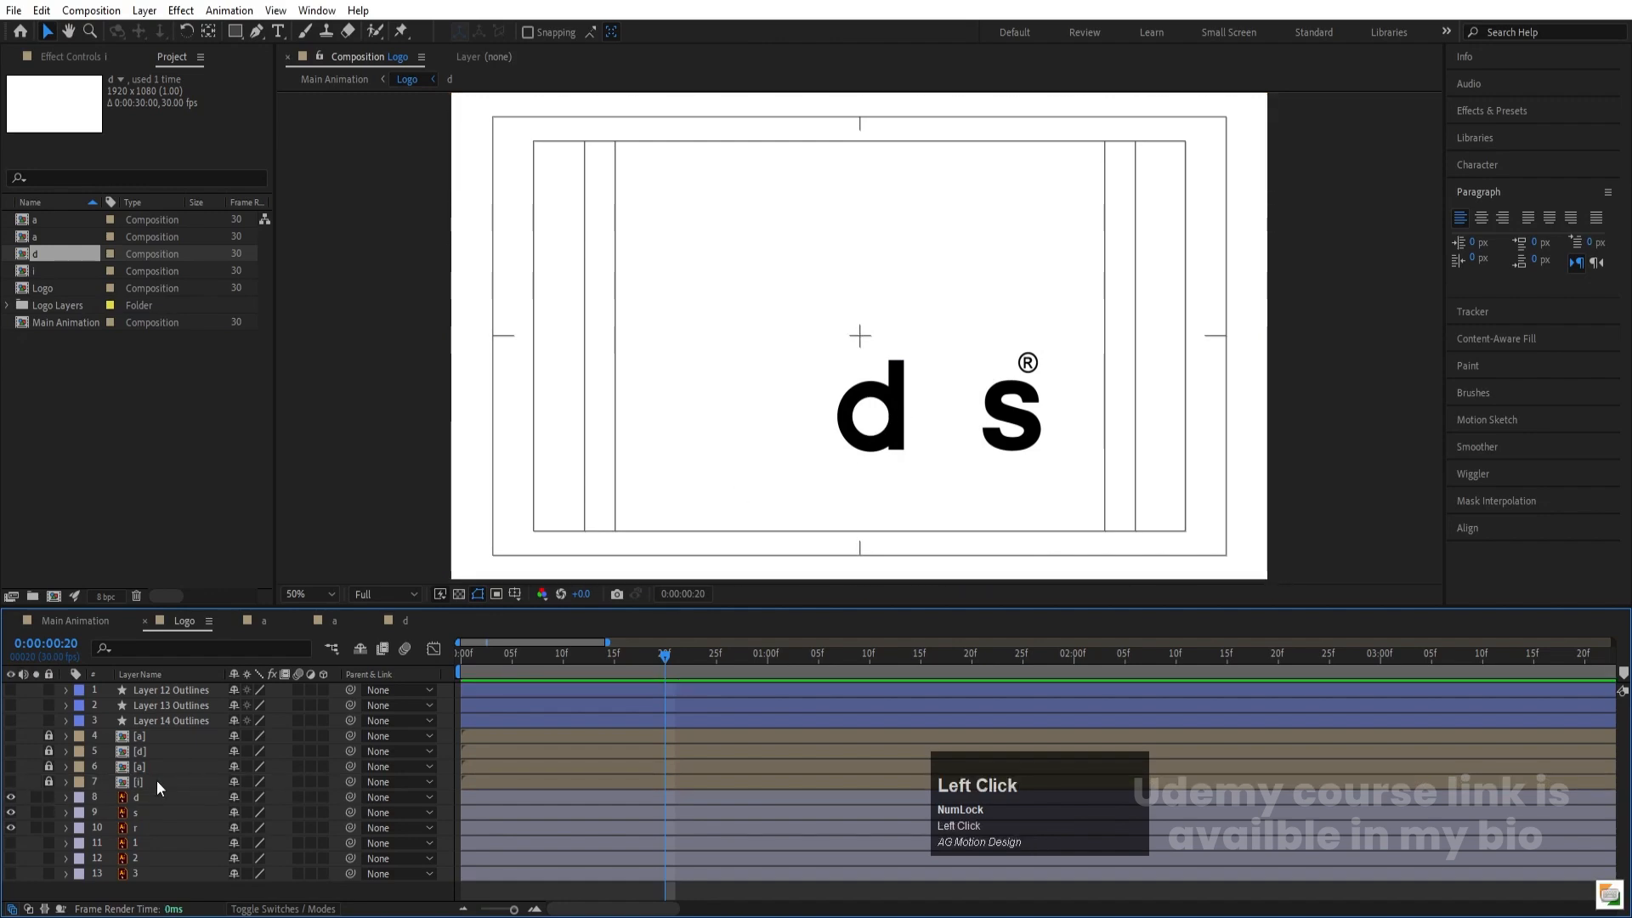
{"action": "left_click", "coordinate": [10, 720]}
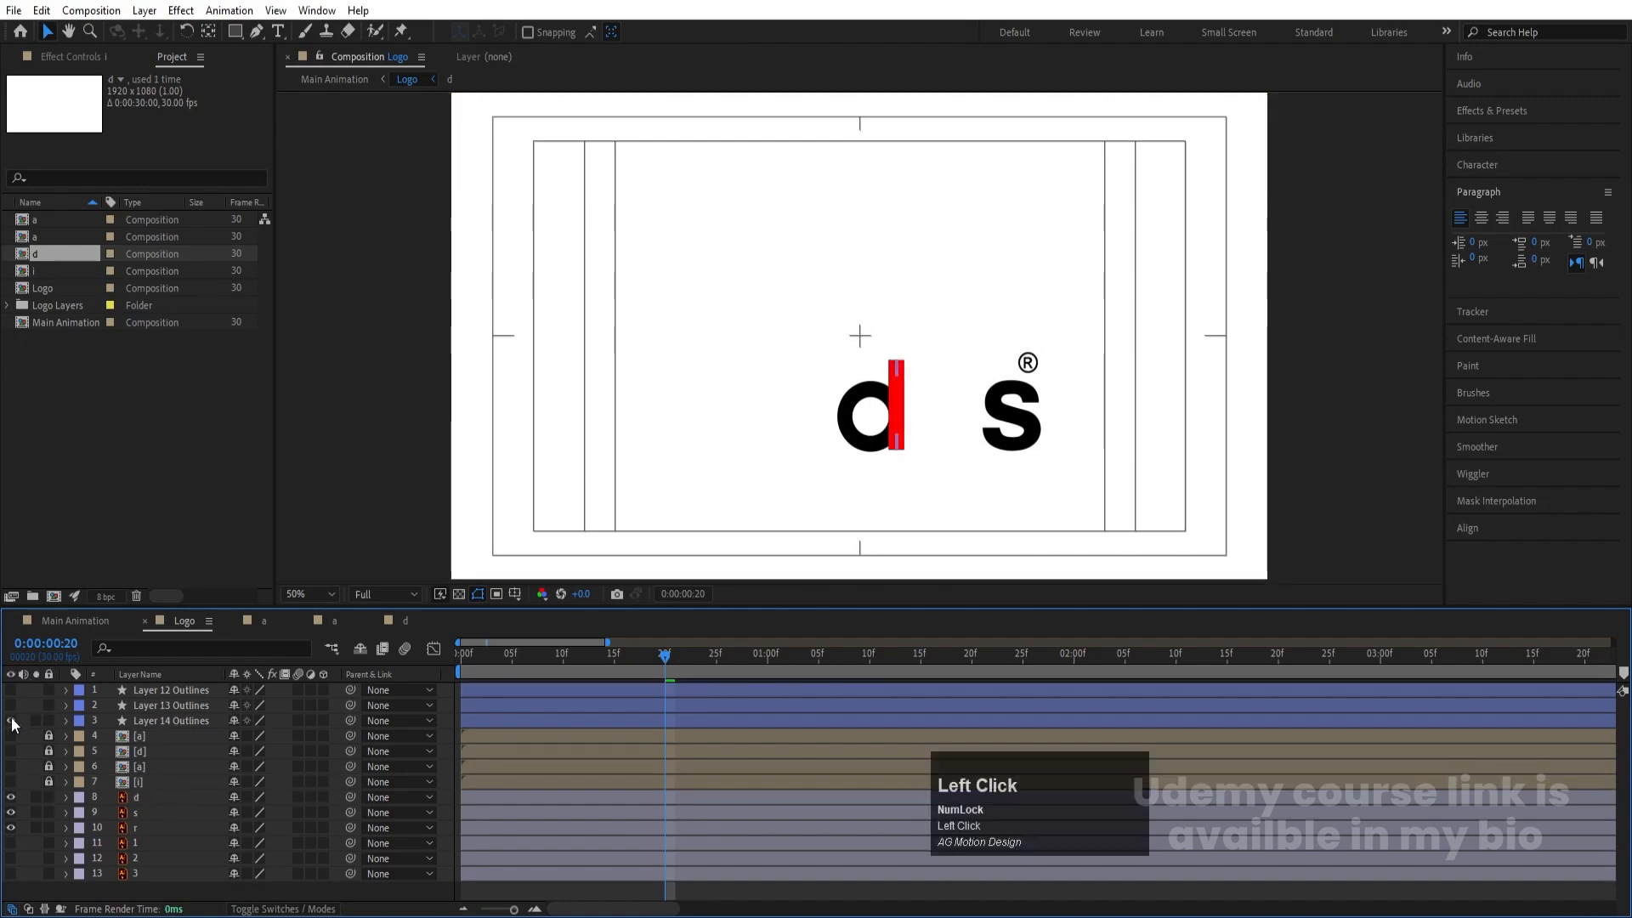
{"action": "left_click", "coordinate": [10, 704]}
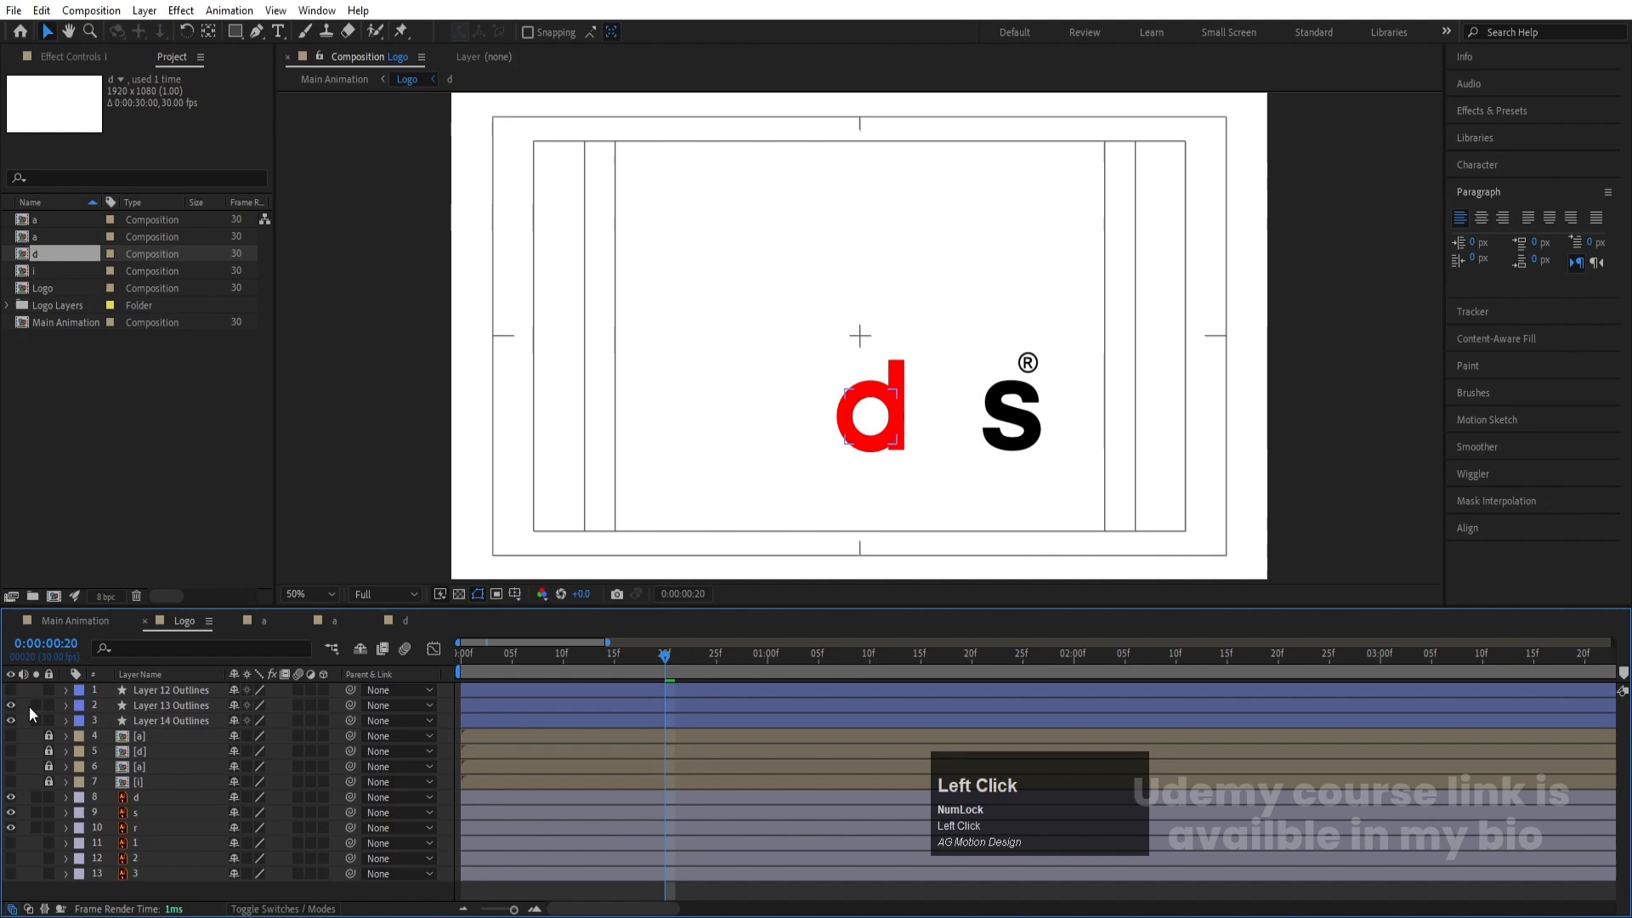
Step: Move Layer 13 and Layer 14 Outlines directly above the remaining d artwork and make that artwork start at 0:00:00:20
{"action": "left_click", "coordinate": [156, 719]}
{"action": "left_click", "coordinate": [160, 703], "text": "shift"}
{"action": "left_click_drag", "start_coordinate": [170, 721], "coordinate": [170, 793]}
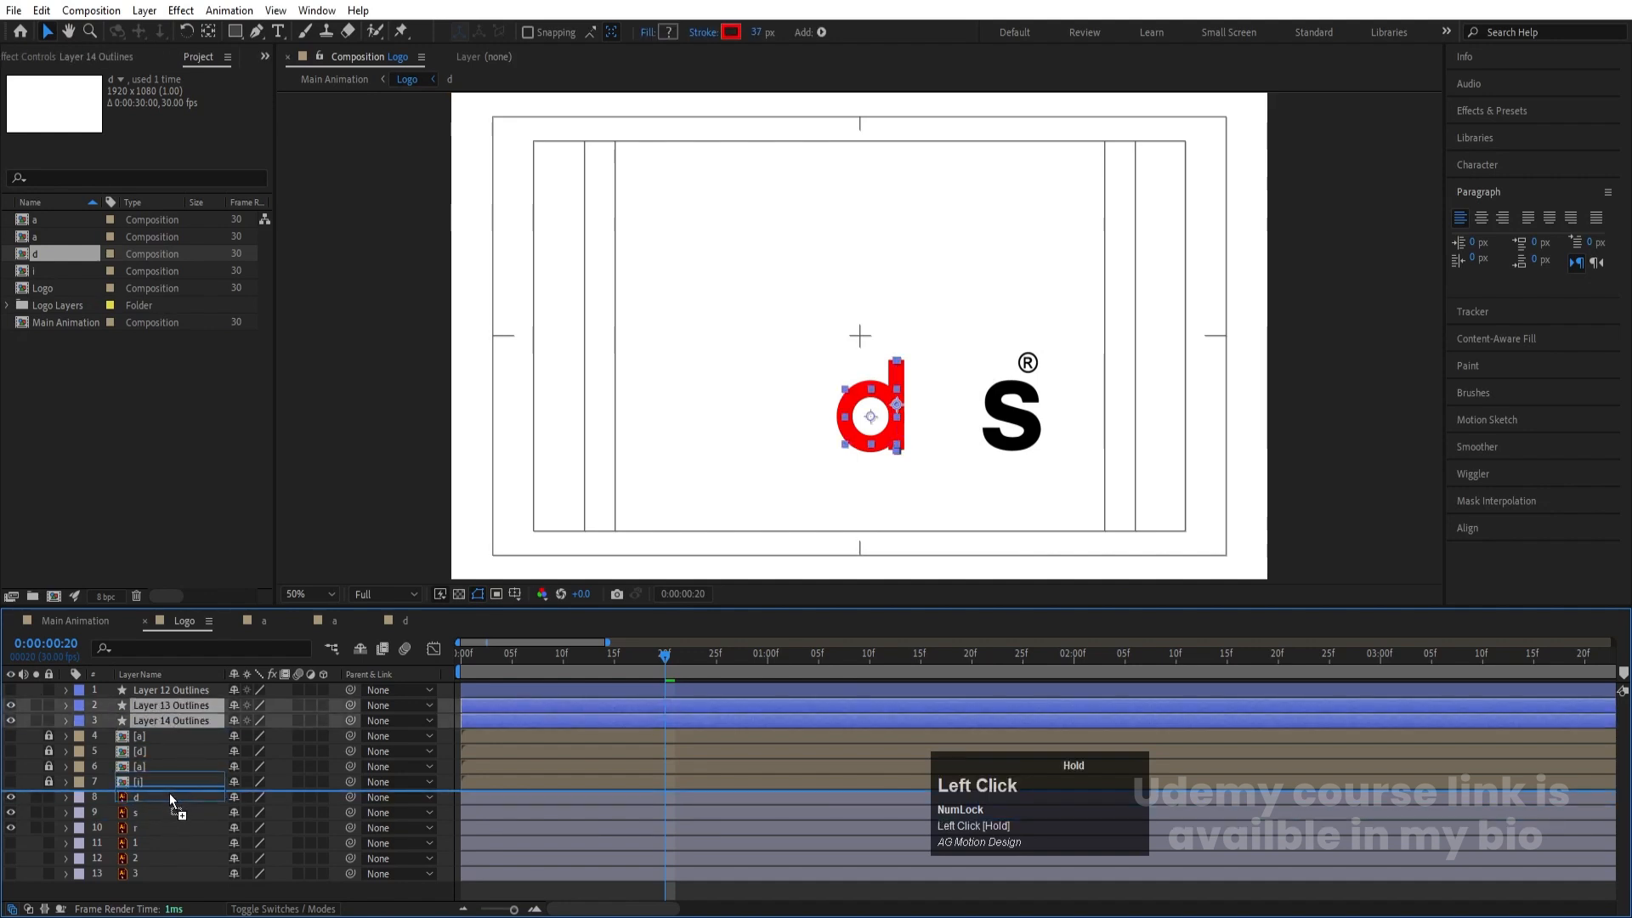
{"action": "left_click", "coordinate": [136, 799]}
{"action": "key", "text": "bracketleft"}
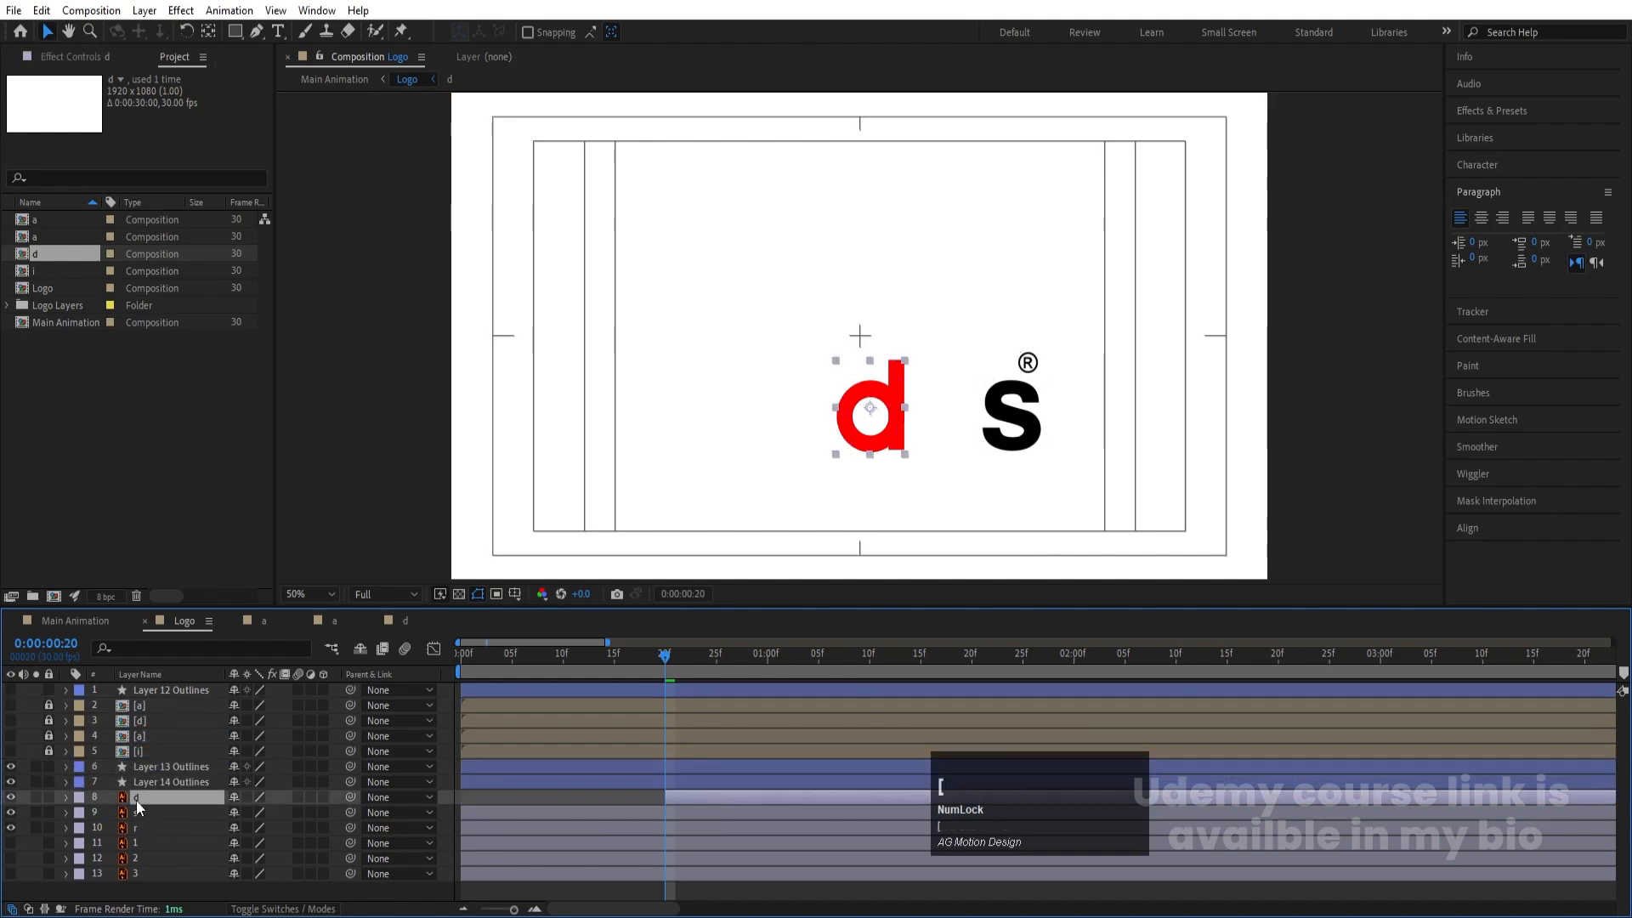
Step: Recolour the Layer 13 and Layer 14 Outlines strokes black
{"action": "left_click", "coordinate": [145, 780]}
{"action": "left_click", "coordinate": [145, 766], "text": "ctrl"}
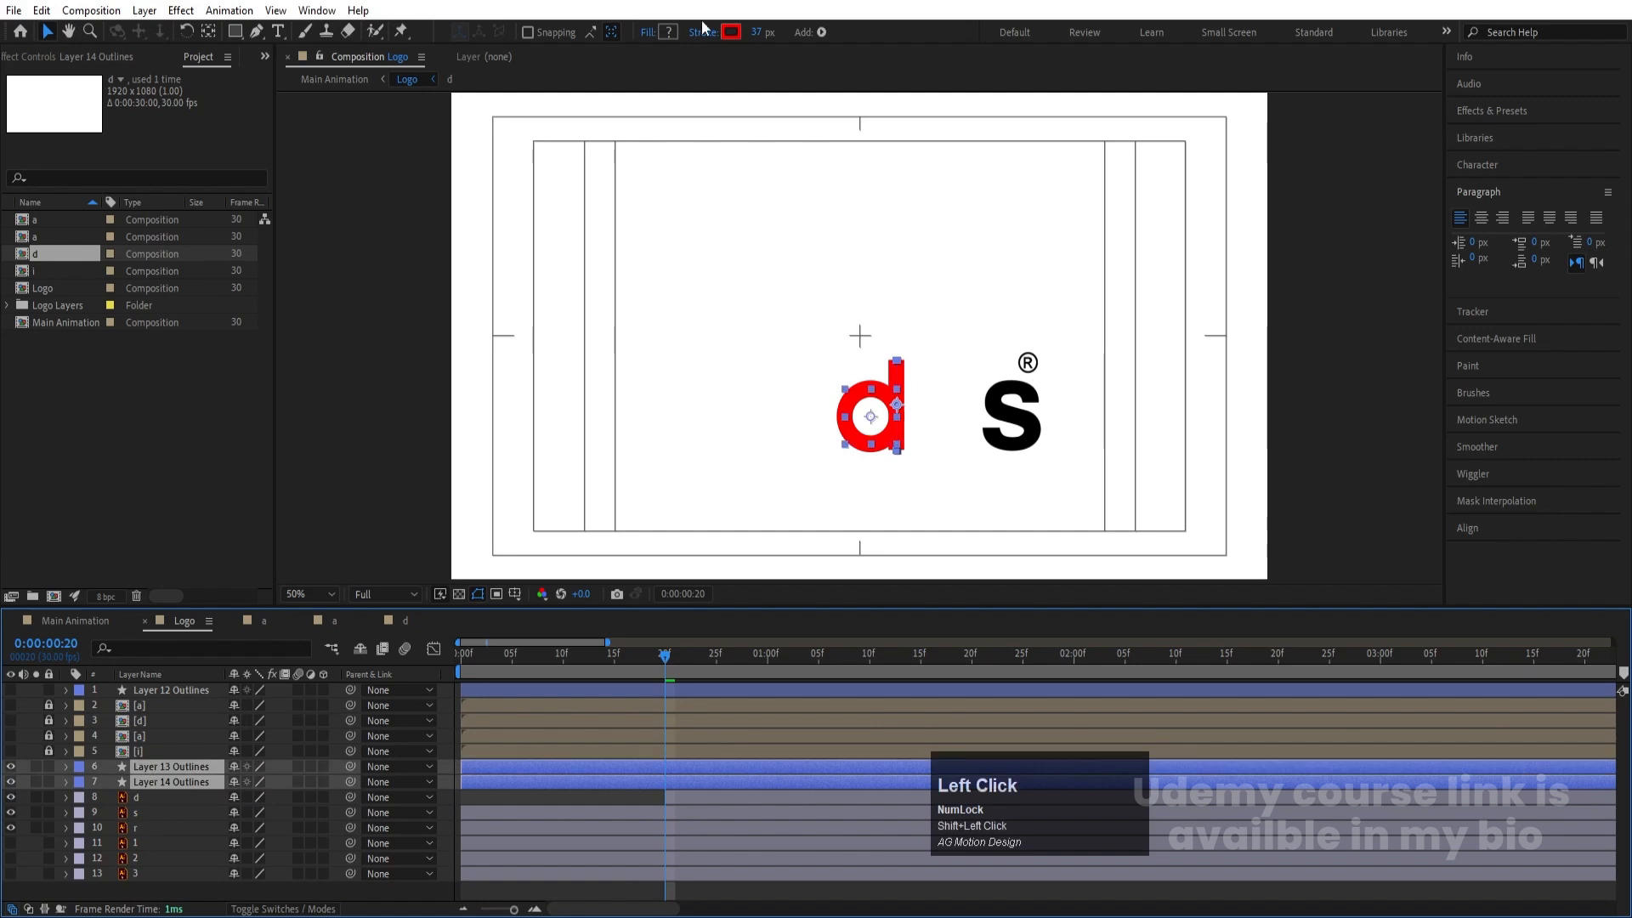
{"action": "left_click", "coordinate": [730, 32]}
{"action": "left_click_drag", "start_coordinate": [385, 453], "coordinate": [264, 544]}
{"action": "key", "text": "Return"}
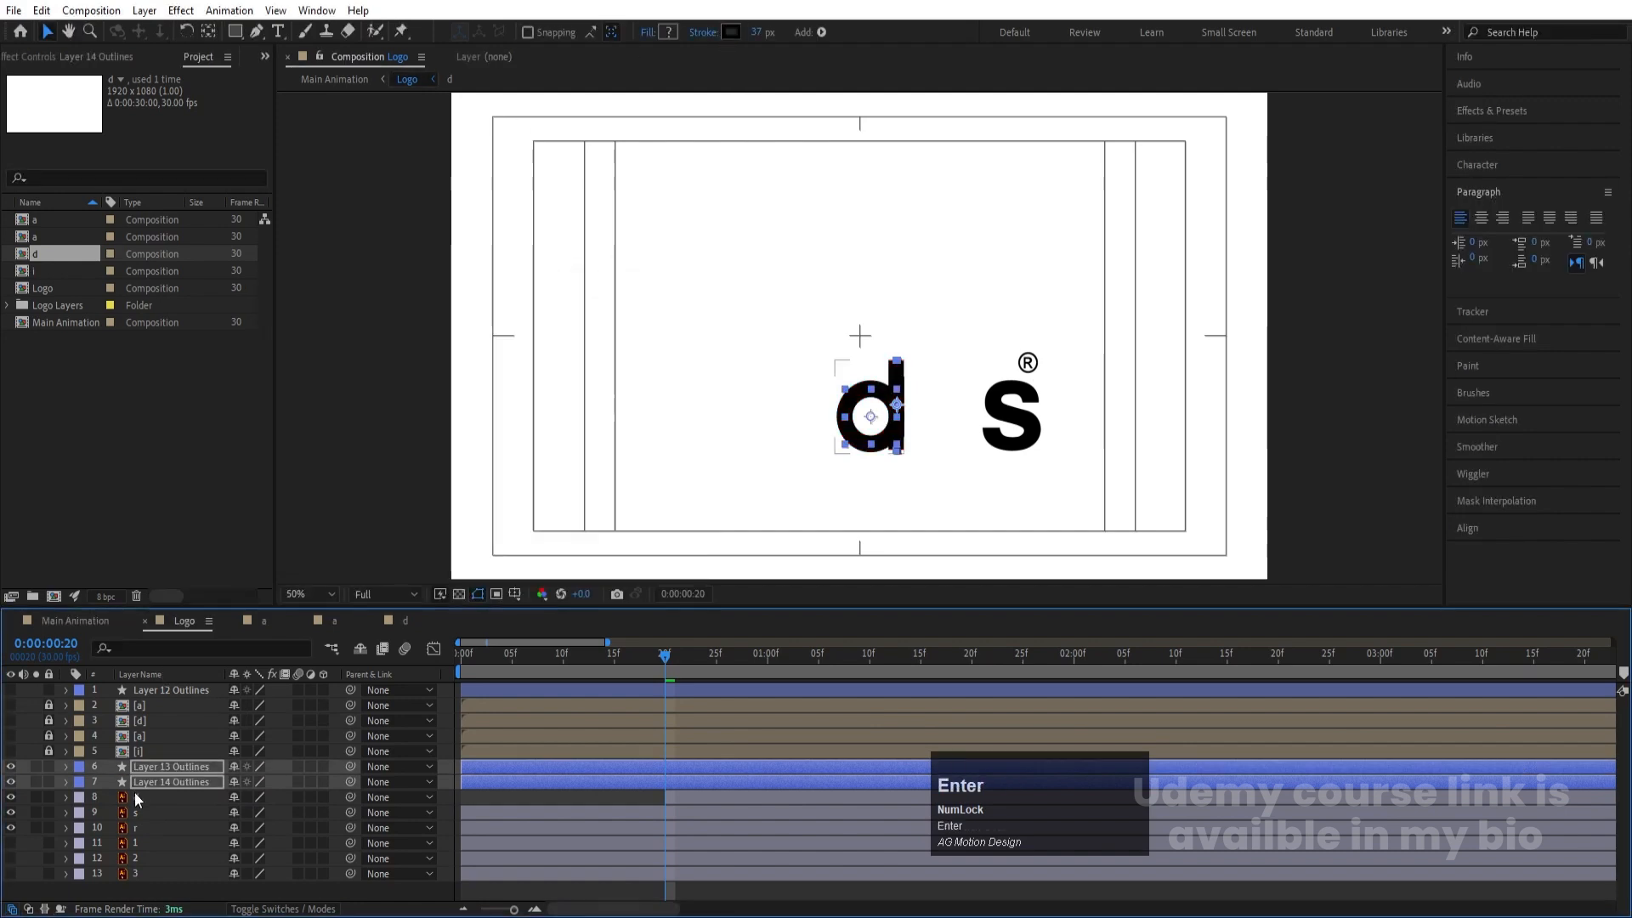
Step: Pre-compose Layer 13 Outlines, Layer 14 Outlines and the remaining d artwork as d, moving all attributes into it
{"action": "left_click", "coordinate": [134, 796]}
{"action": "left_click", "coordinate": [136, 773], "text": "shift"}
{"action": "key", "text": "ctrl+shift+c"}
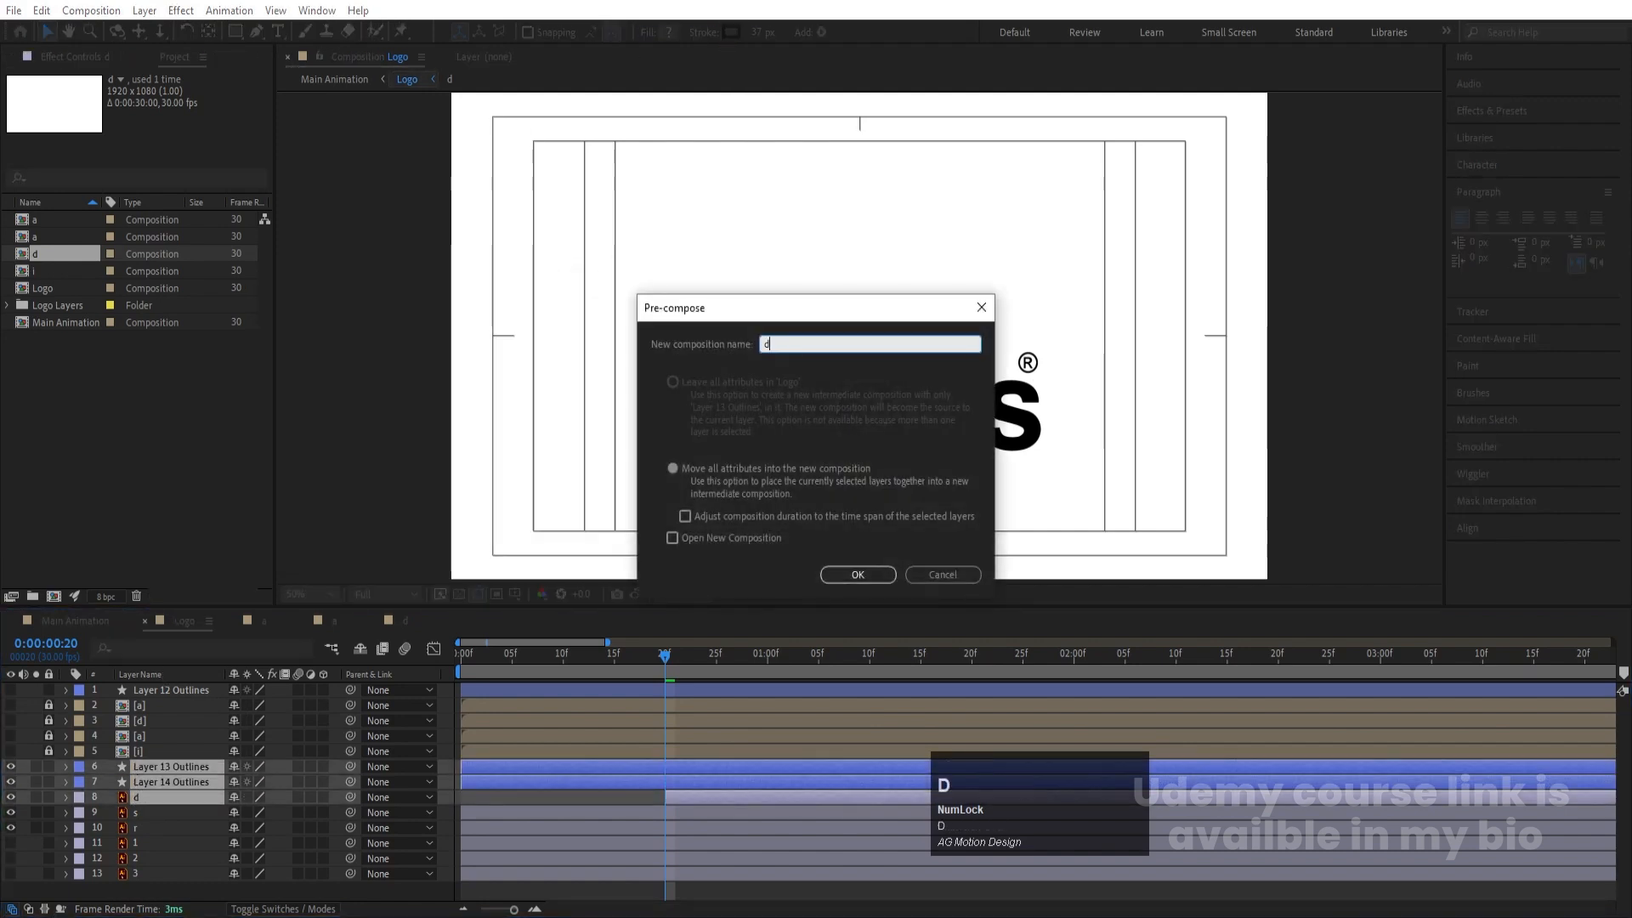
{"action": "key", "text": "Return"}
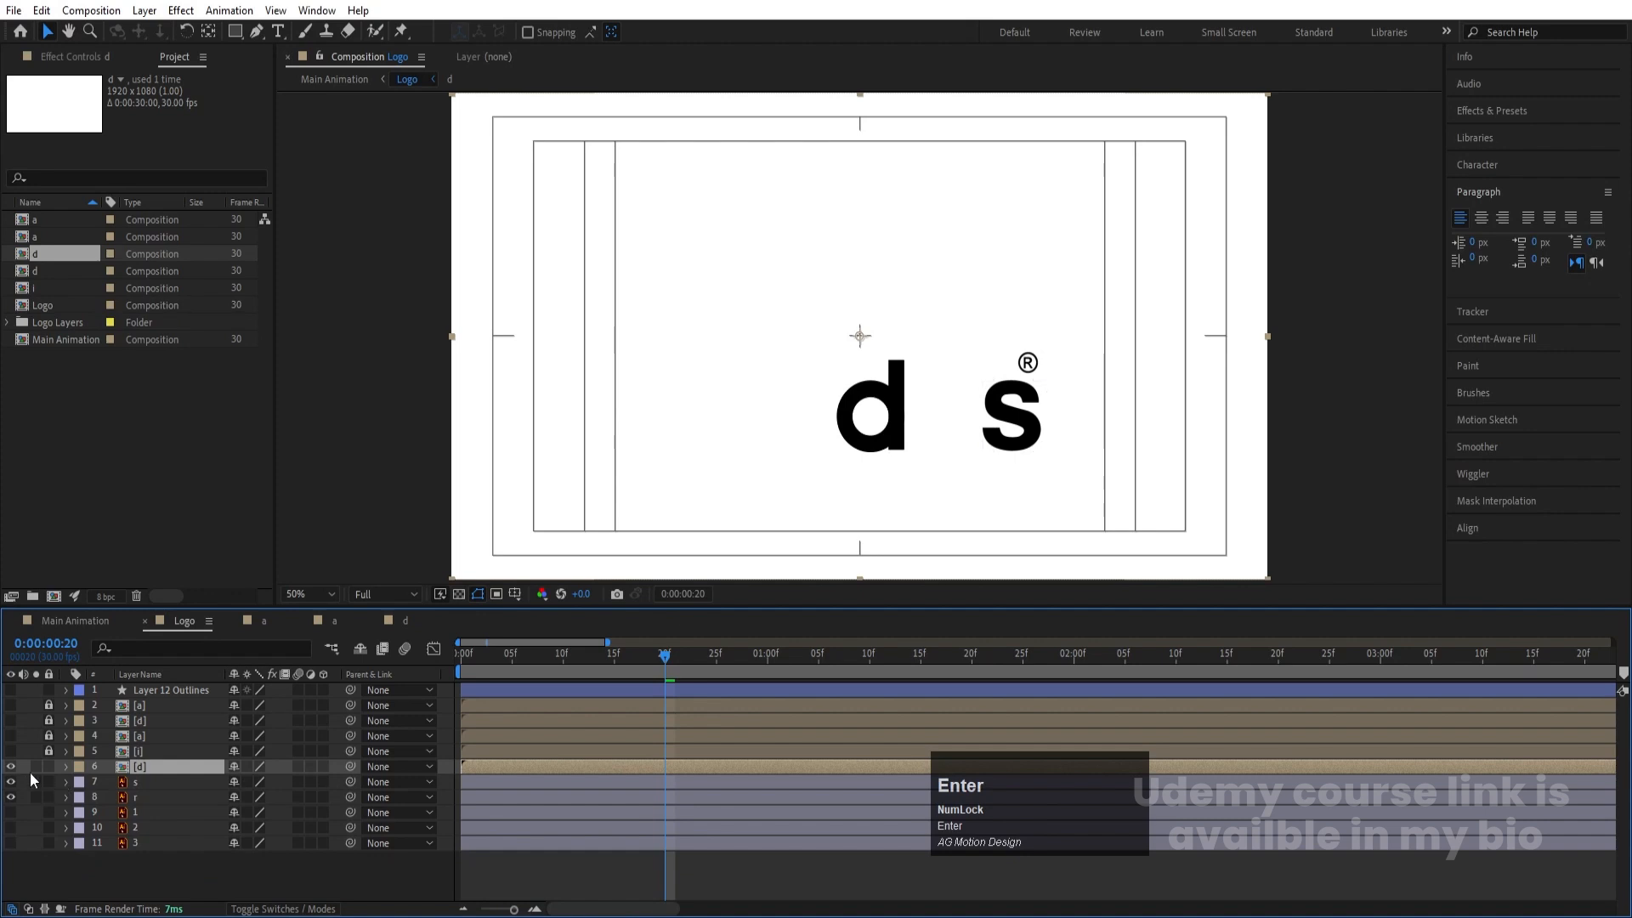
{"action": "left_click", "coordinate": [110, 768]}
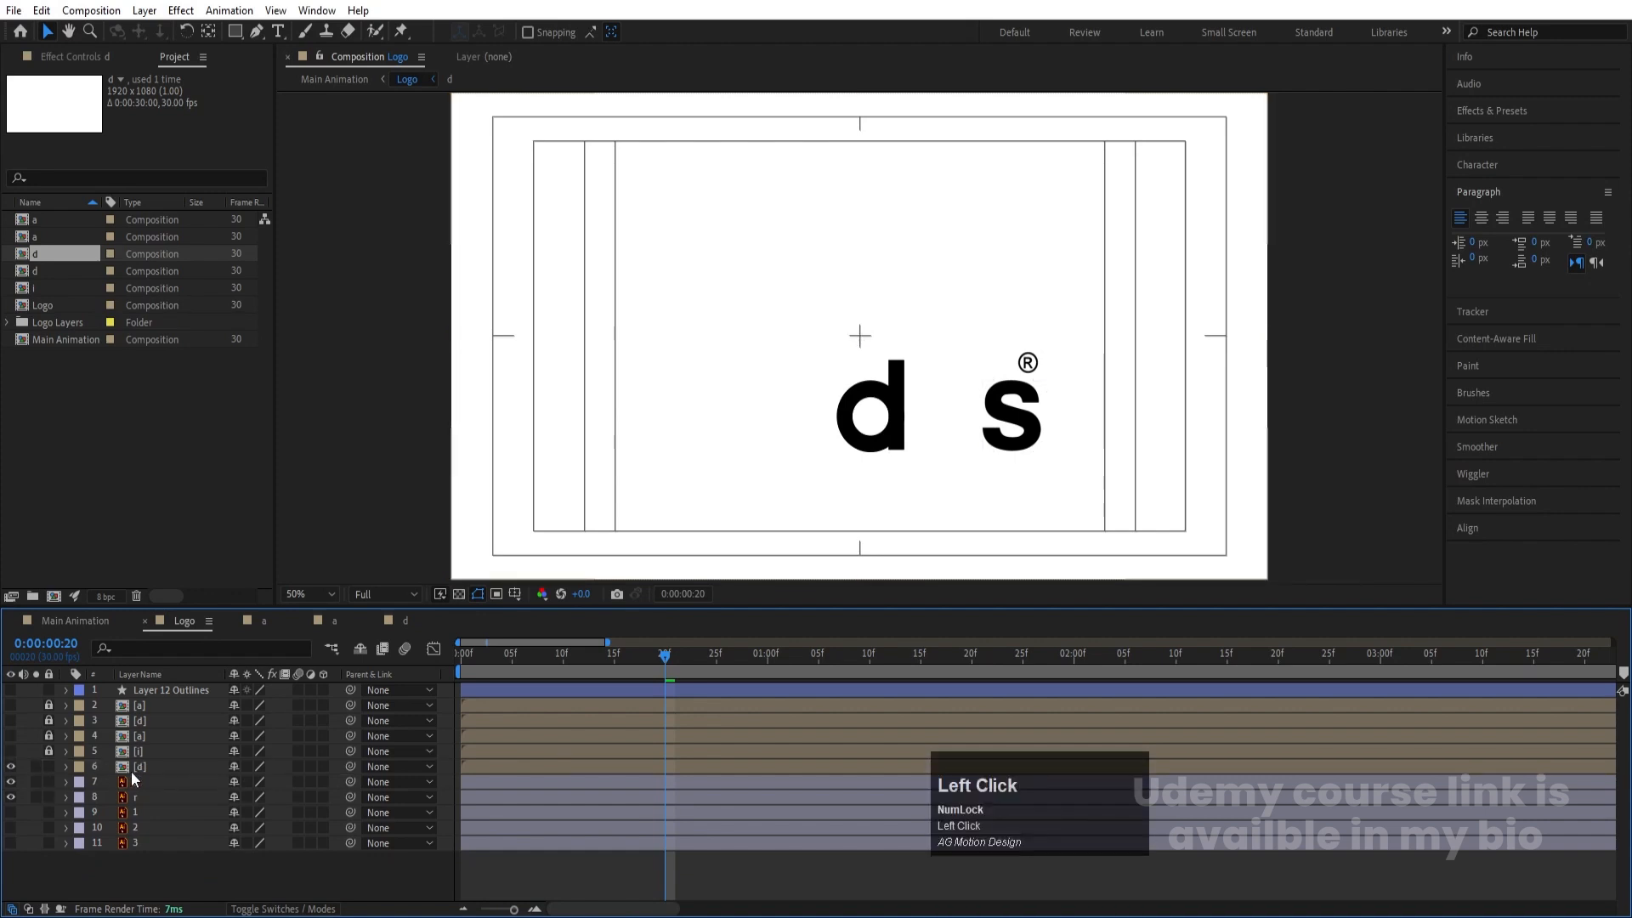
Step: Inspect the stroke settings of Layer 13 and Layer 14 Outlines inside the new d composition, and return to the Logo composition
{"action": "double_click", "coordinate": [131, 772]}
{"action": "key", "text": "ctrl+a"}
{"action": "left_click", "coordinate": [167, 738]}
{"action": "left_click", "coordinate": [165, 705]}
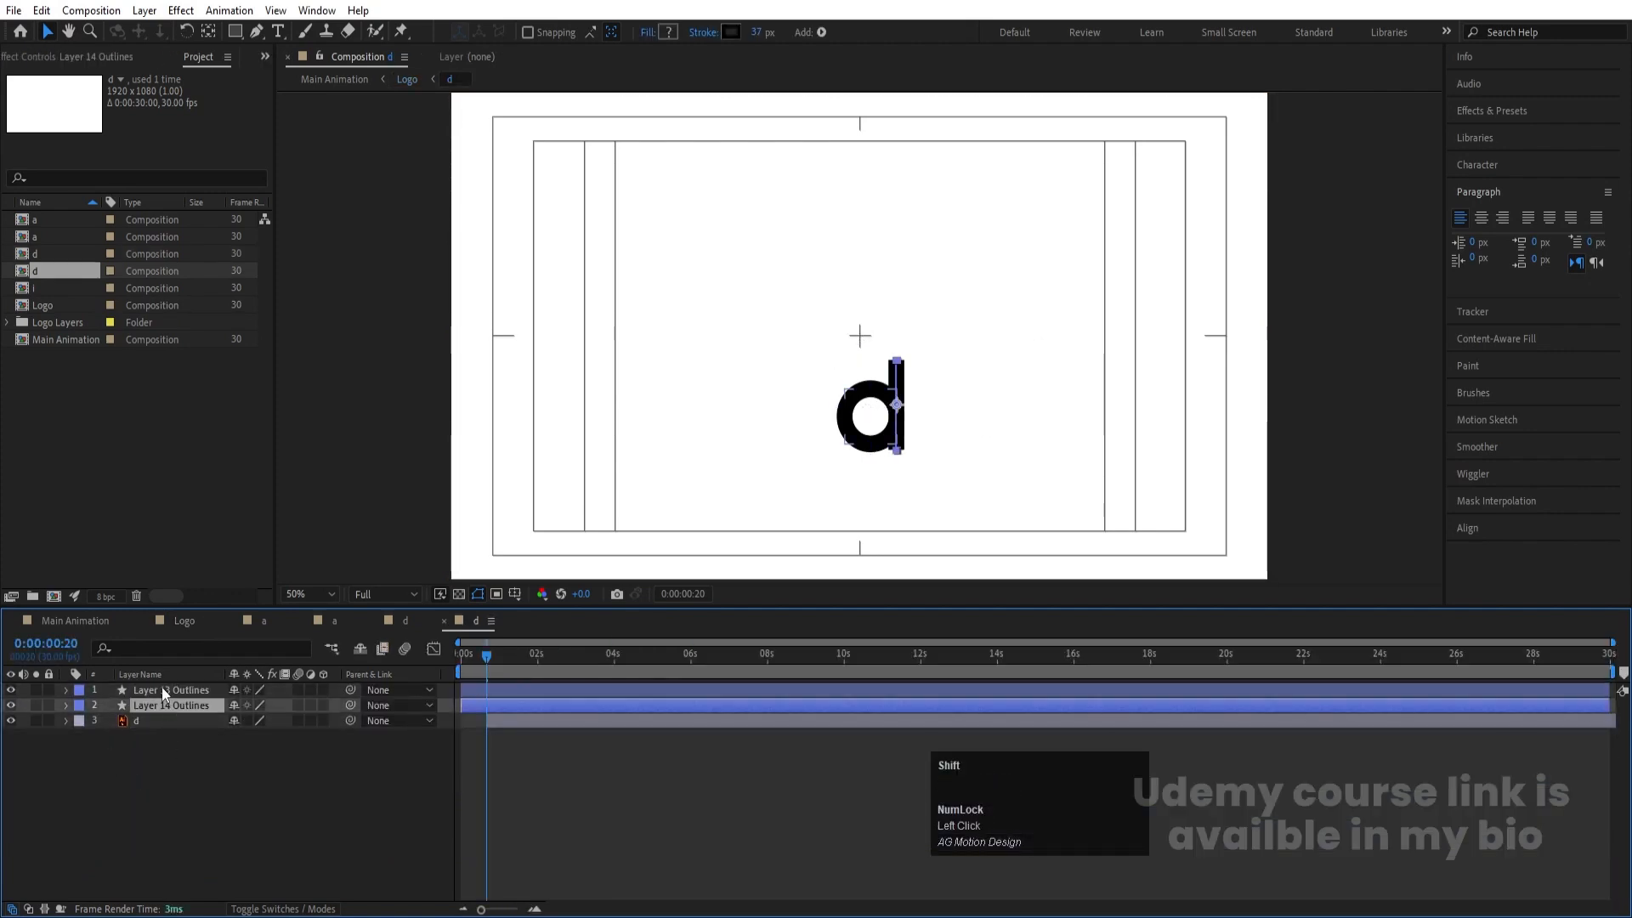
{"action": "left_click", "coordinate": [162, 690], "text": "shift"}
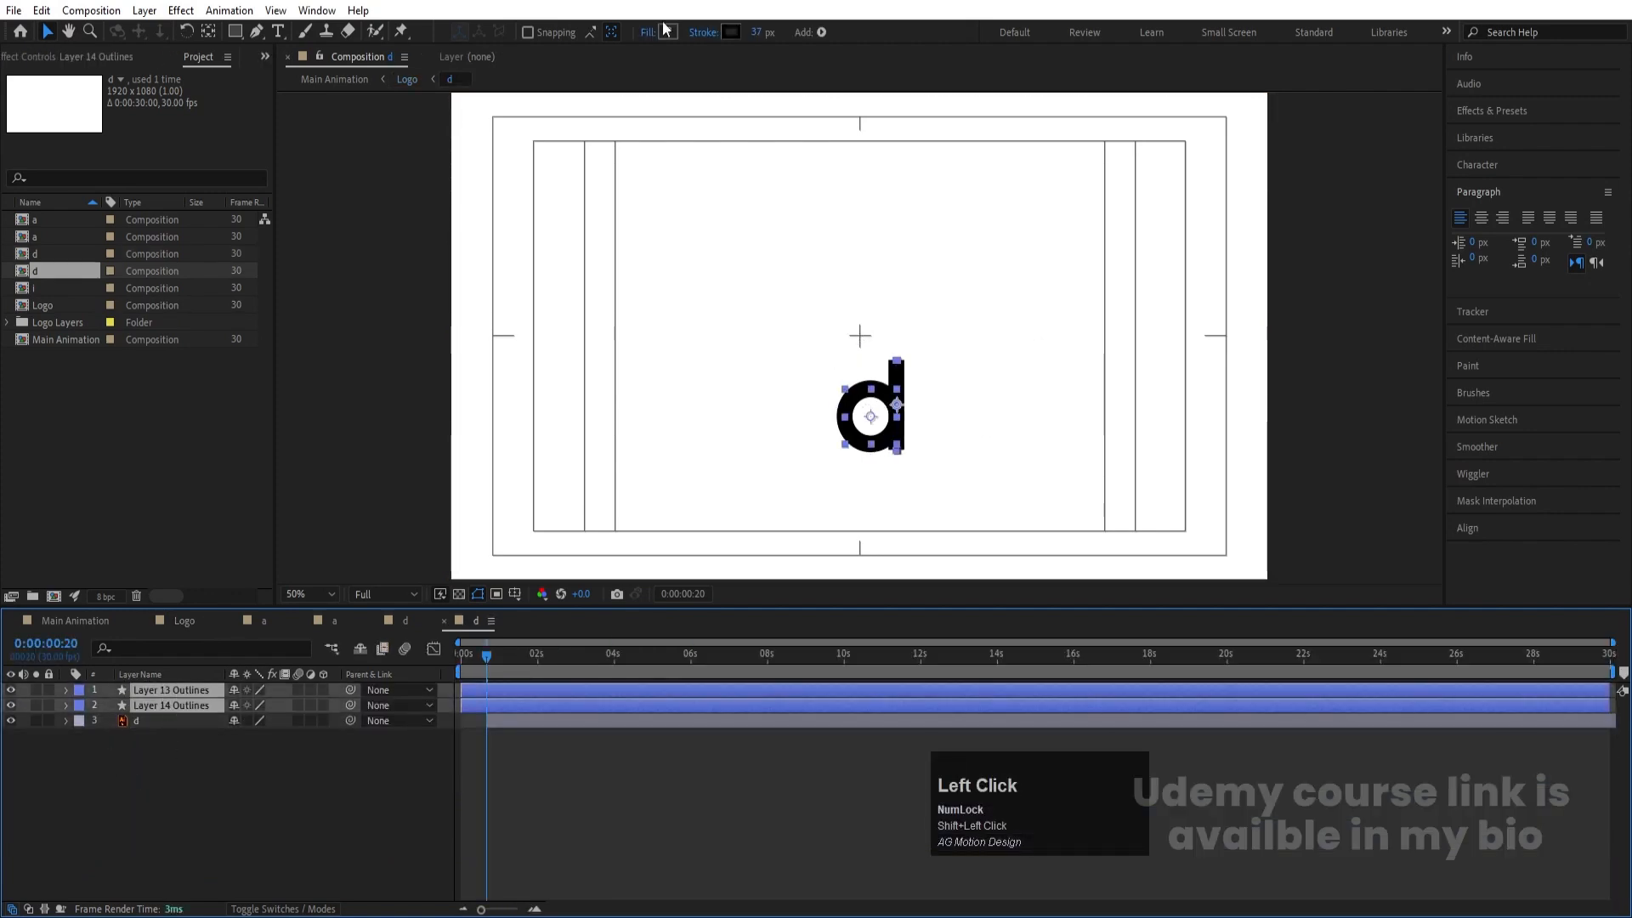
{"action": "left_click", "coordinate": [185, 621]}
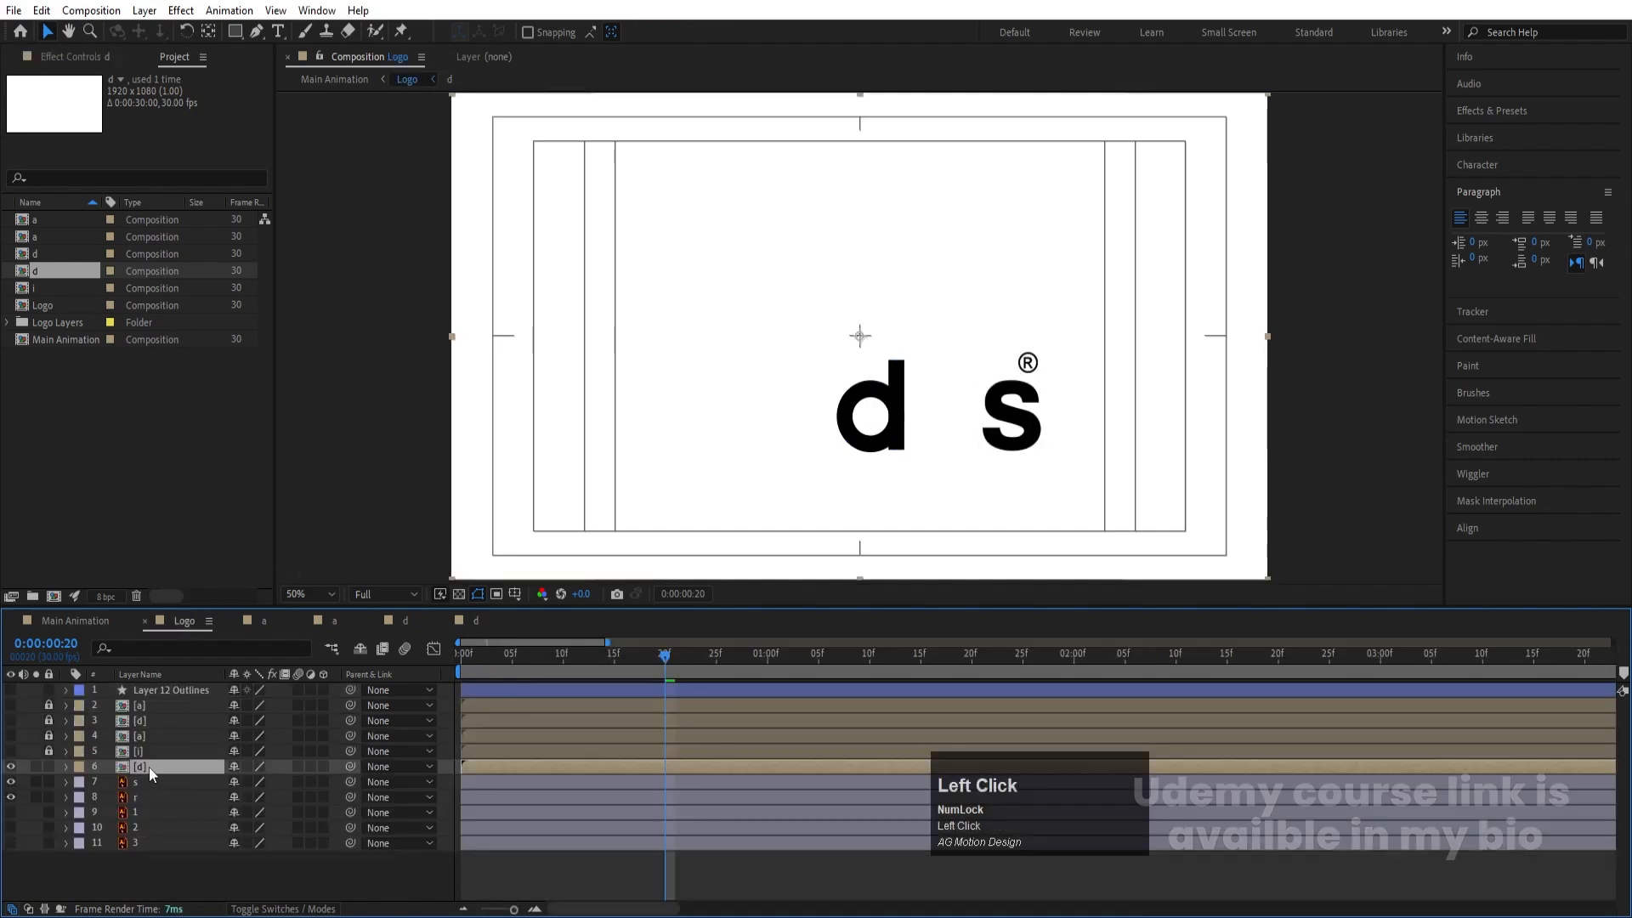
Step: Unlock the letter compositions, check the stroke in i, and move the lower a composition directly below the newest d
{"action": "left_click_drag", "start_coordinate": [46, 751], "coordinate": [48, 706]}
{"action": "double_click", "coordinate": [146, 751]}
{"action": "left_click", "coordinate": [145, 690]}
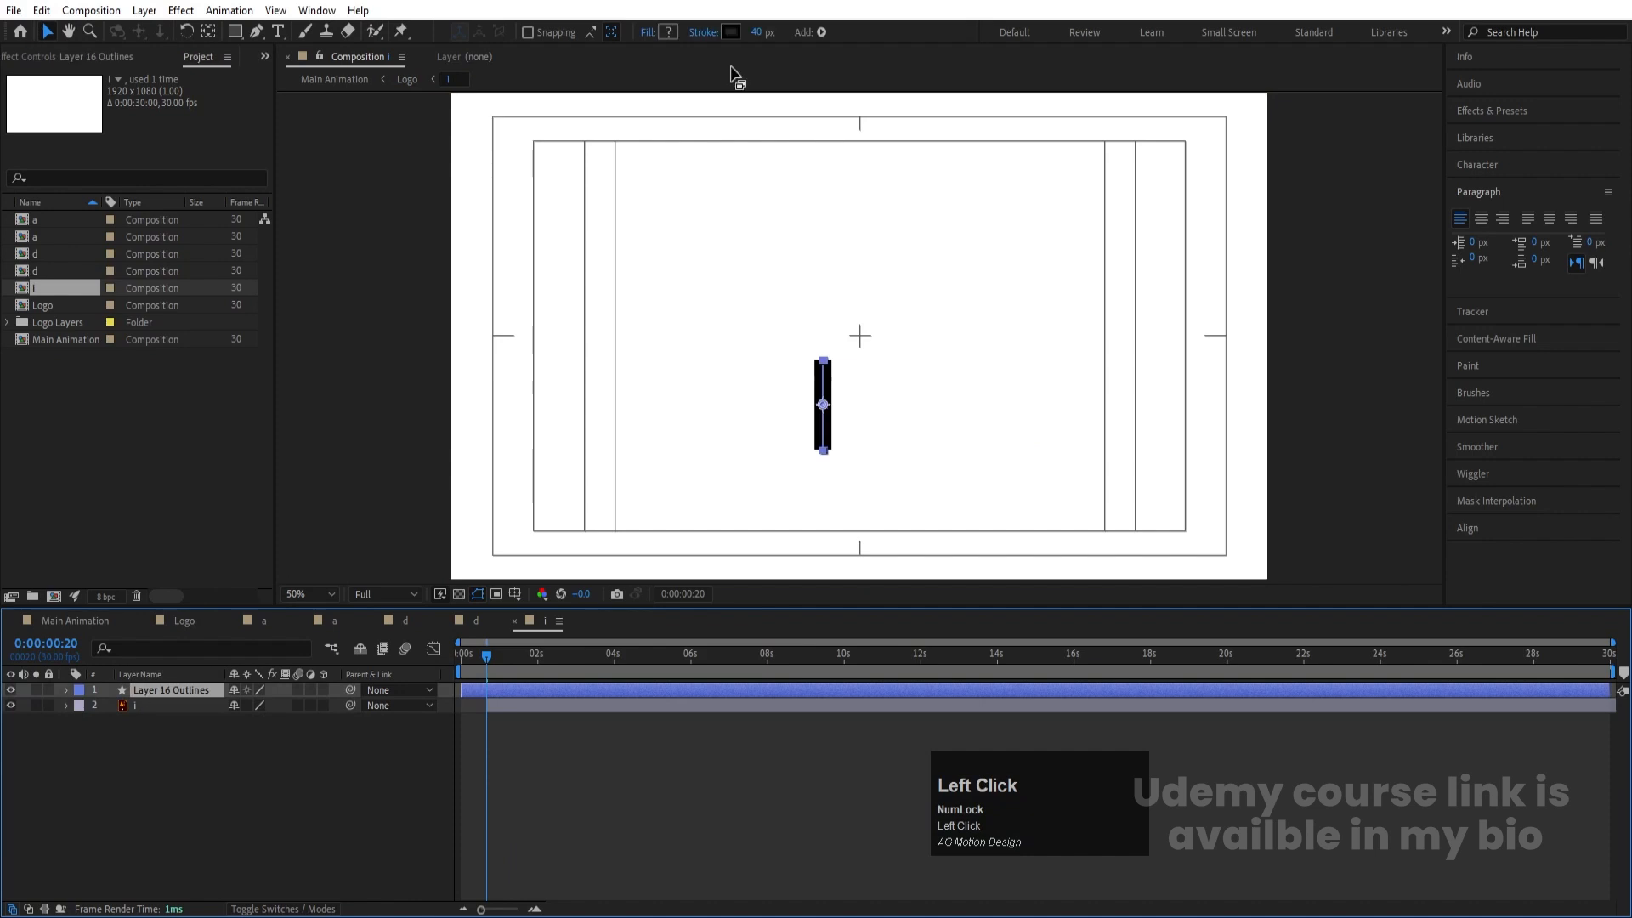
{"action": "left_click", "coordinate": [192, 625]}
{"action": "left_click_drag", "start_coordinate": [206, 755], "coordinate": [139, 768]}
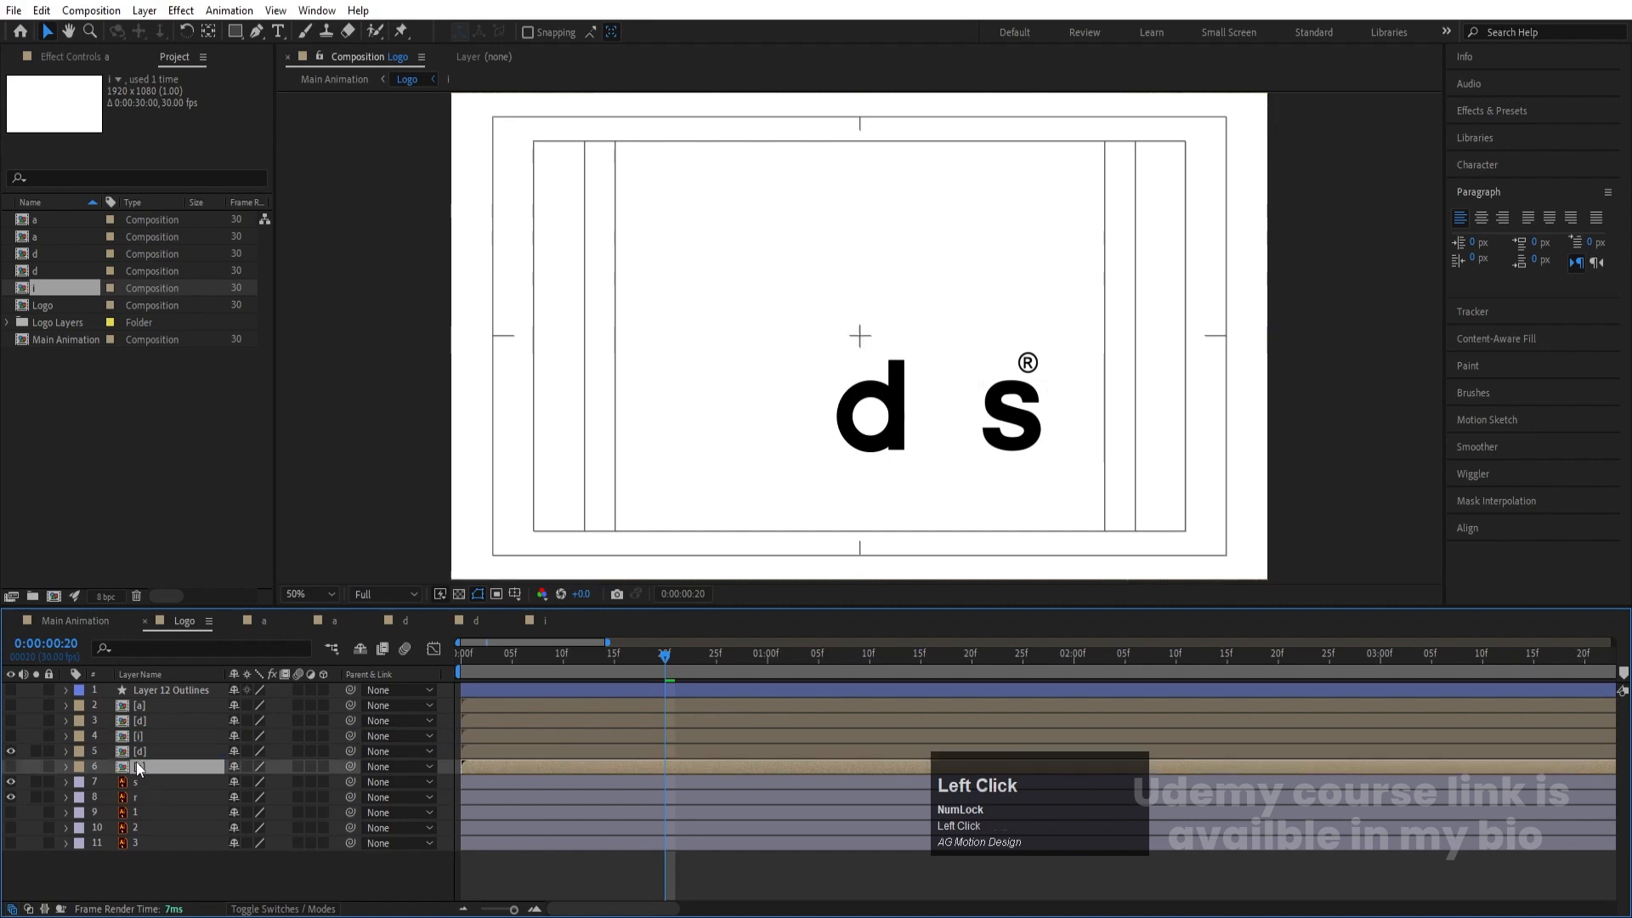
Step: Hide the visible d composition, show Layer 12 Outlines and move it directly above the s artwork
{"action": "left_click", "coordinate": [11, 751]}
{"action": "left_click", "coordinate": [11, 690]}
{"action": "left_click", "coordinate": [158, 691]}
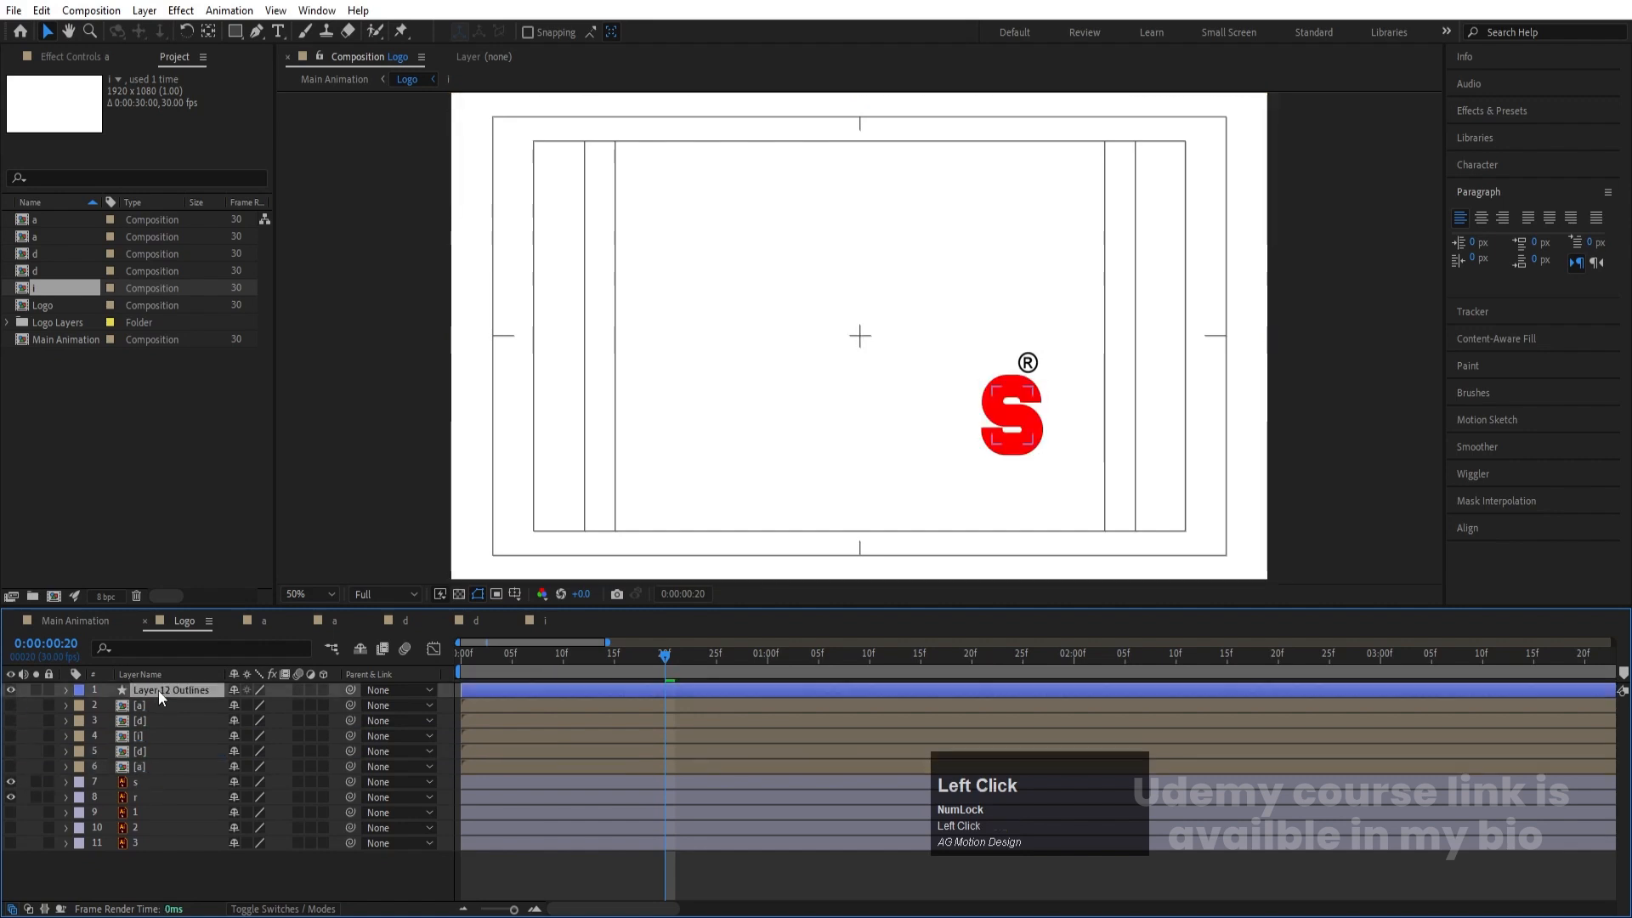
{"action": "left_click", "coordinate": [481, 661]}
{"action": "left_click", "coordinate": [460, 661]}
{"action": "left_click_drag", "start_coordinate": [149, 690], "coordinate": [159, 775]}
{"action": "key", "text": "space"}
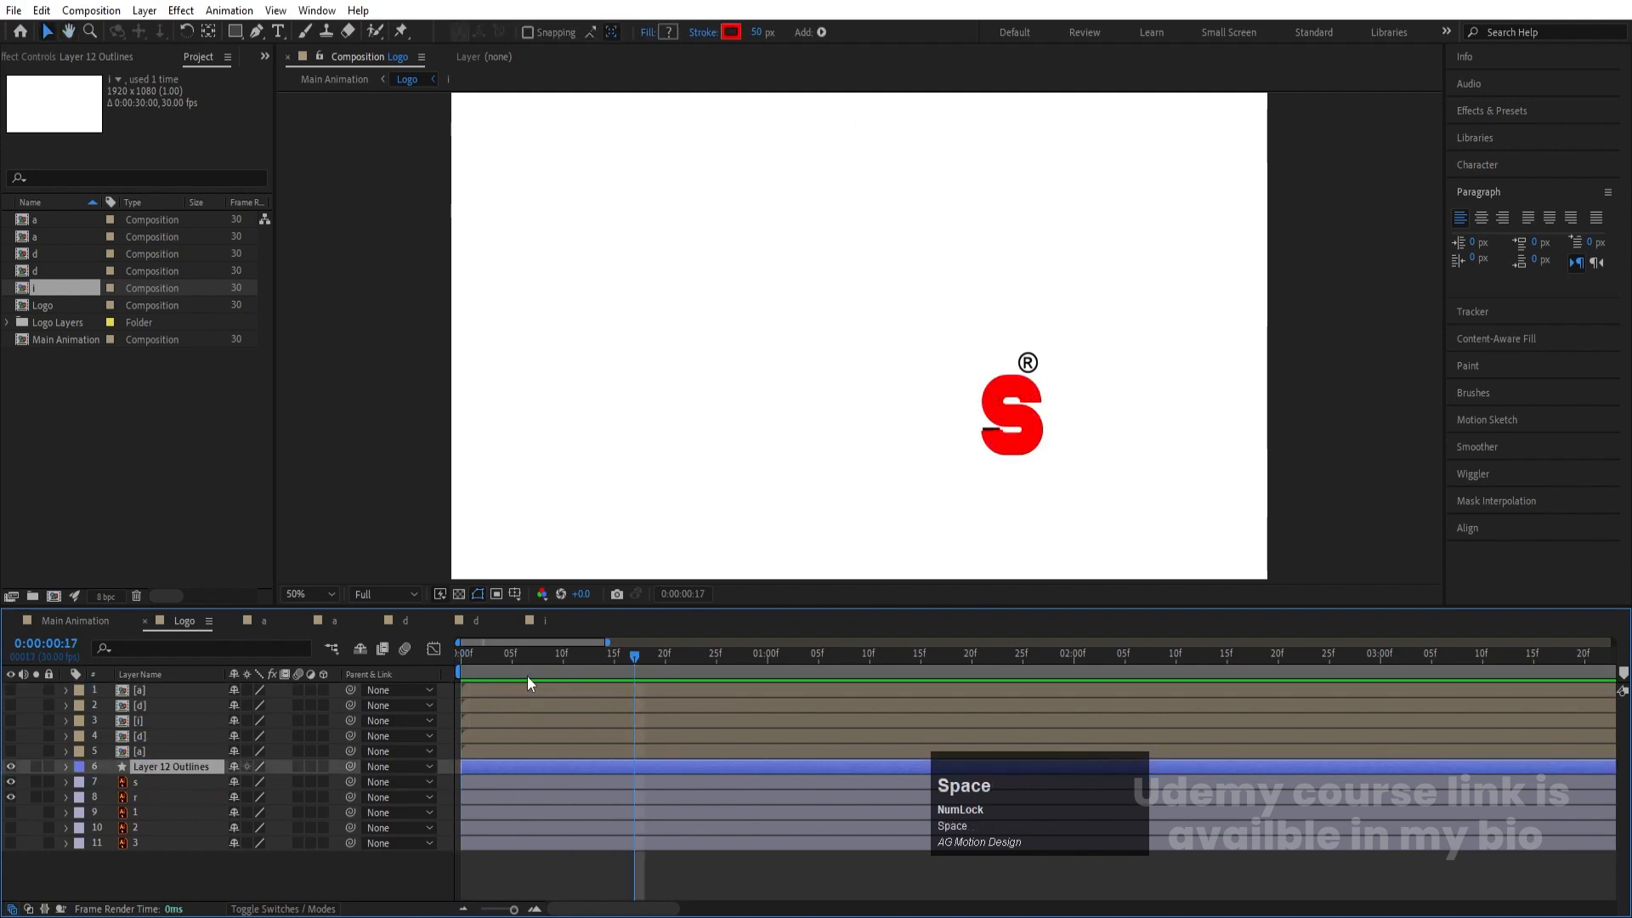
Step: Make the s artwork layer start at 0:00:00:20
{"action": "left_click_drag", "start_coordinate": [686, 655], "coordinate": [665, 655]}
{"action": "left_click", "coordinate": [133, 783]}
{"action": "key", "text": "p"}
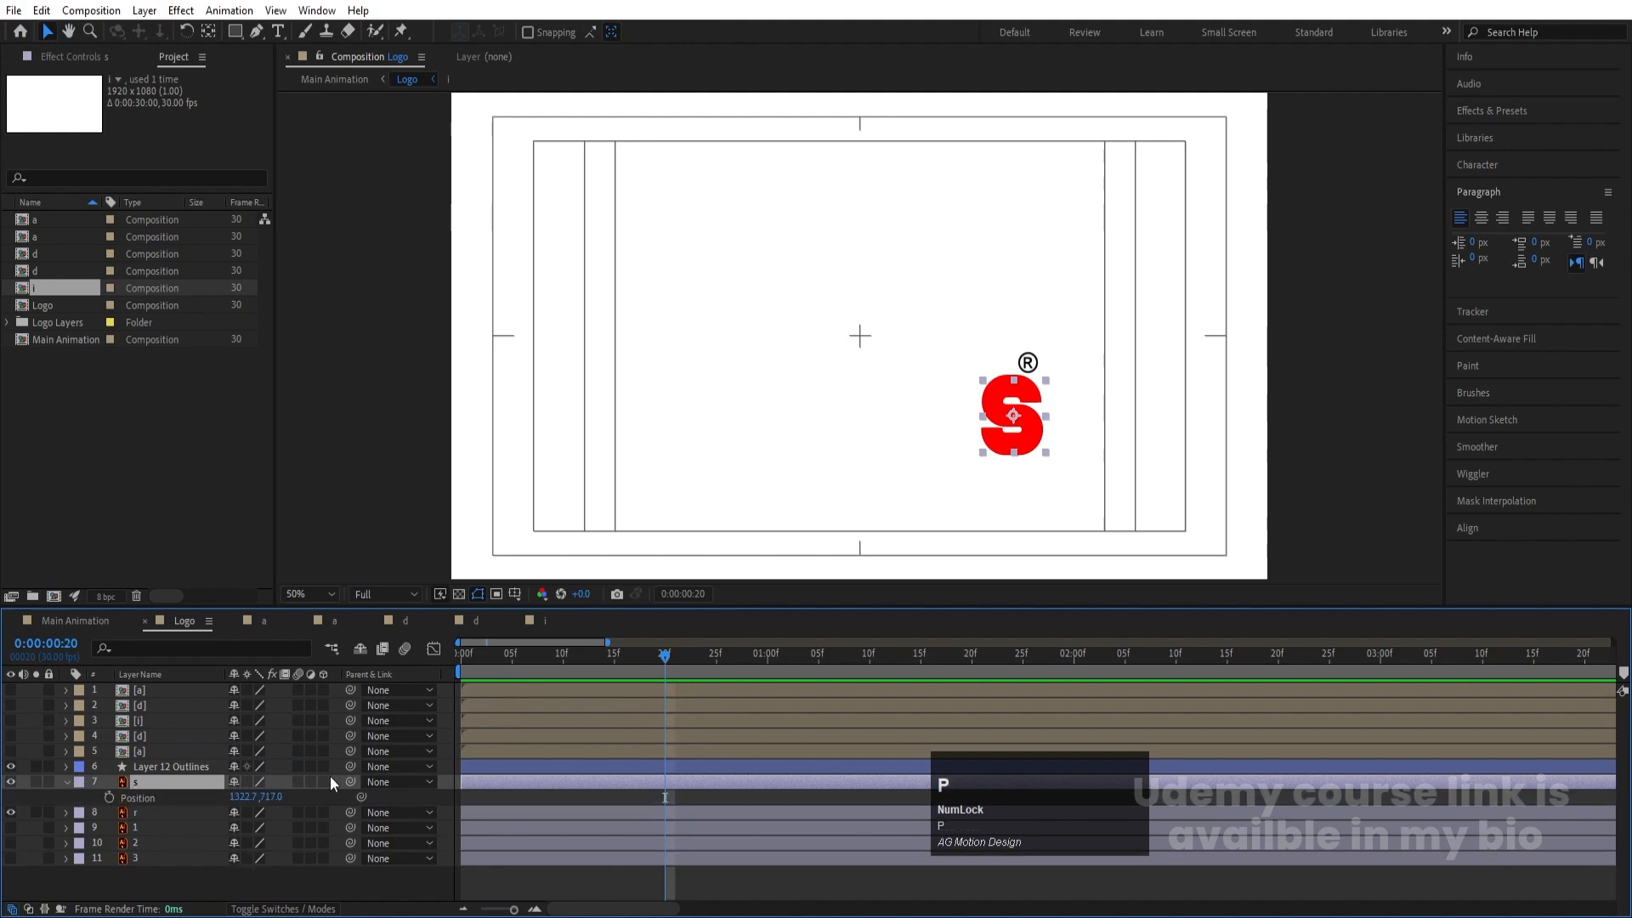
{"action": "key", "text": "bracketleft"}
Step: Recolour the Layer 12 Outlines stroke black and preview the s reveal
{"action": "left_click", "coordinate": [492, 769]}
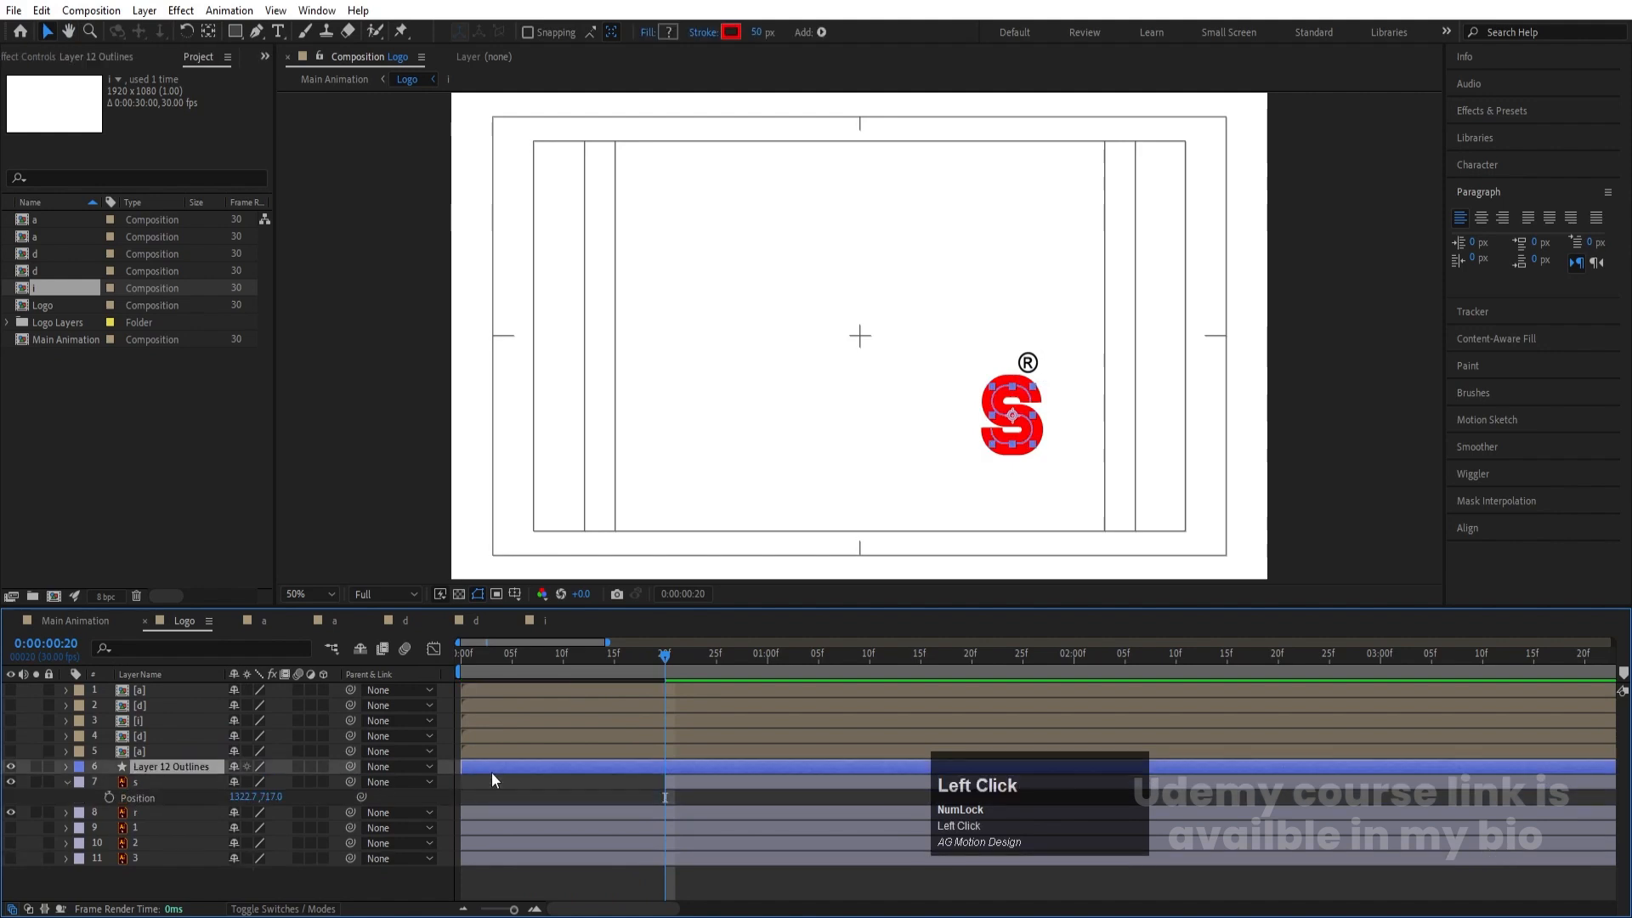
{"action": "left_click", "coordinate": [731, 32]}
{"action": "left_click_drag", "start_coordinate": [400, 491], "coordinate": [387, 557]}
{"action": "key", "text": "Return"}
{"action": "key", "text": "space"}
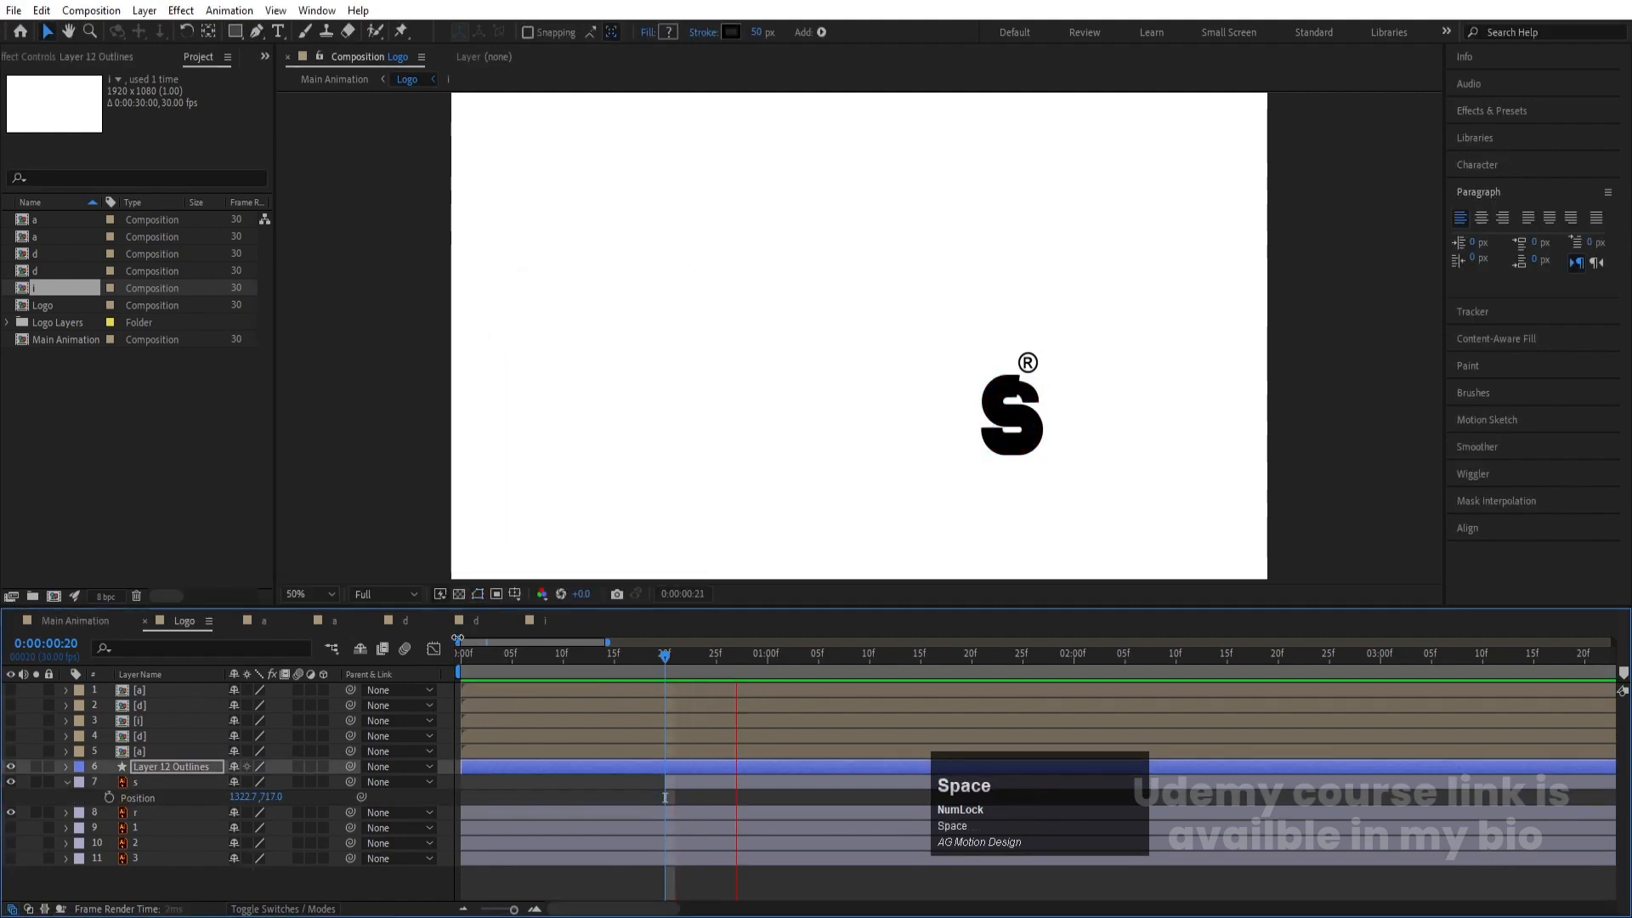
{"action": "key", "text": "space"}
Step: Start keyframing the Stroke Width of Layer 12 Outlines at 0:00:00:00
{"action": "left_click_drag", "start_coordinate": [641, 666], "coordinate": [456, 651]}
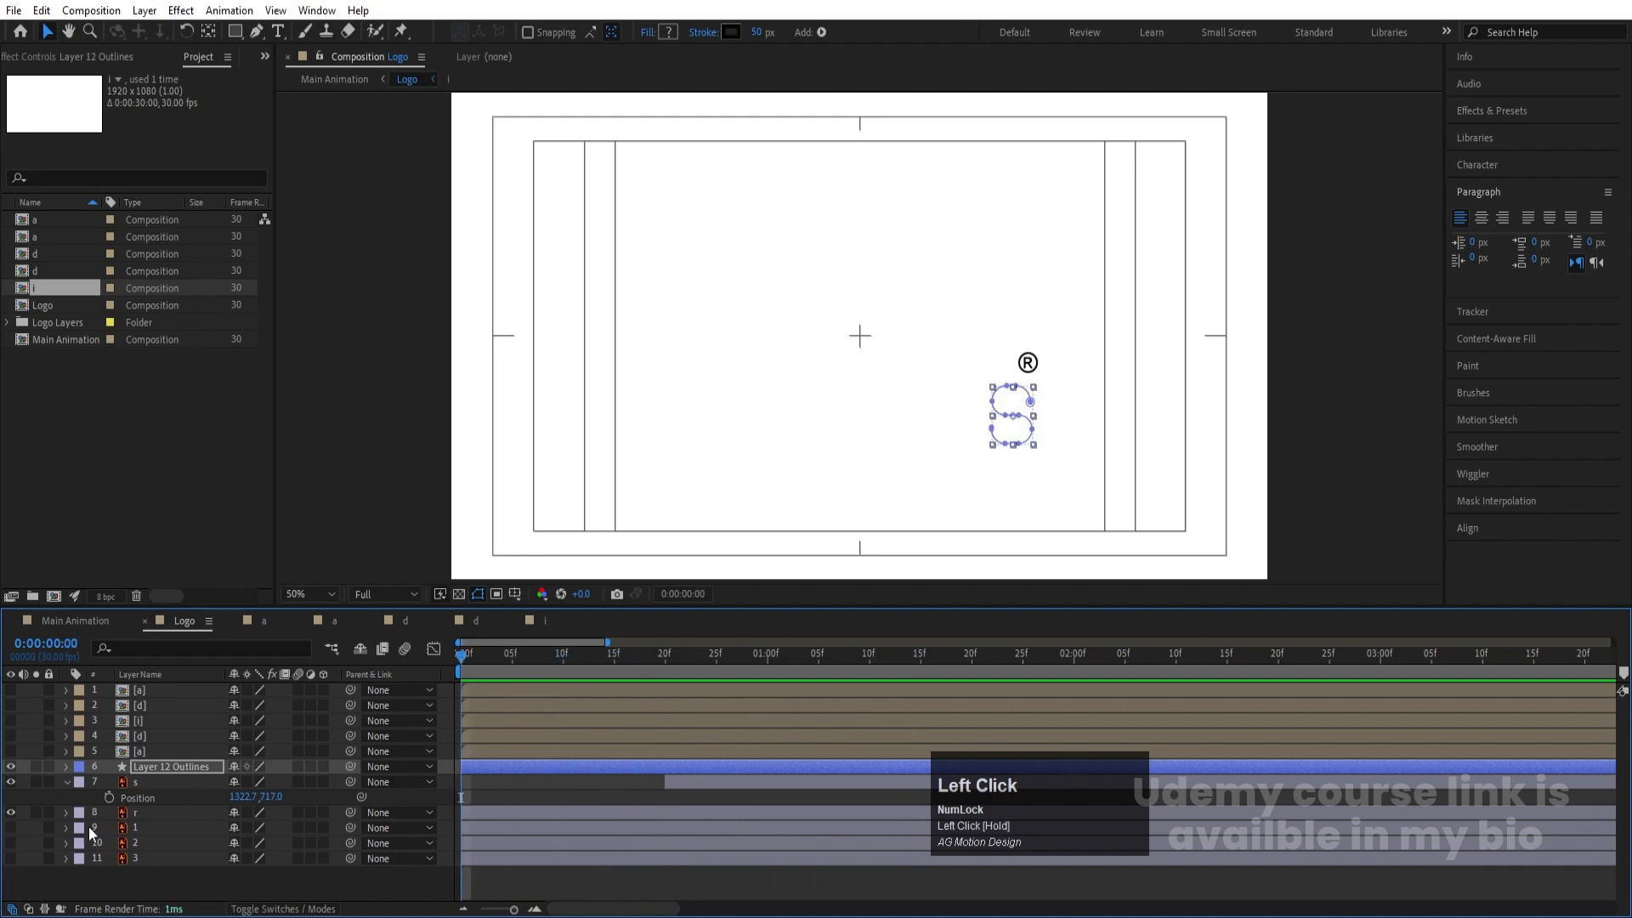
{"action": "left_click", "coordinate": [66, 768]}
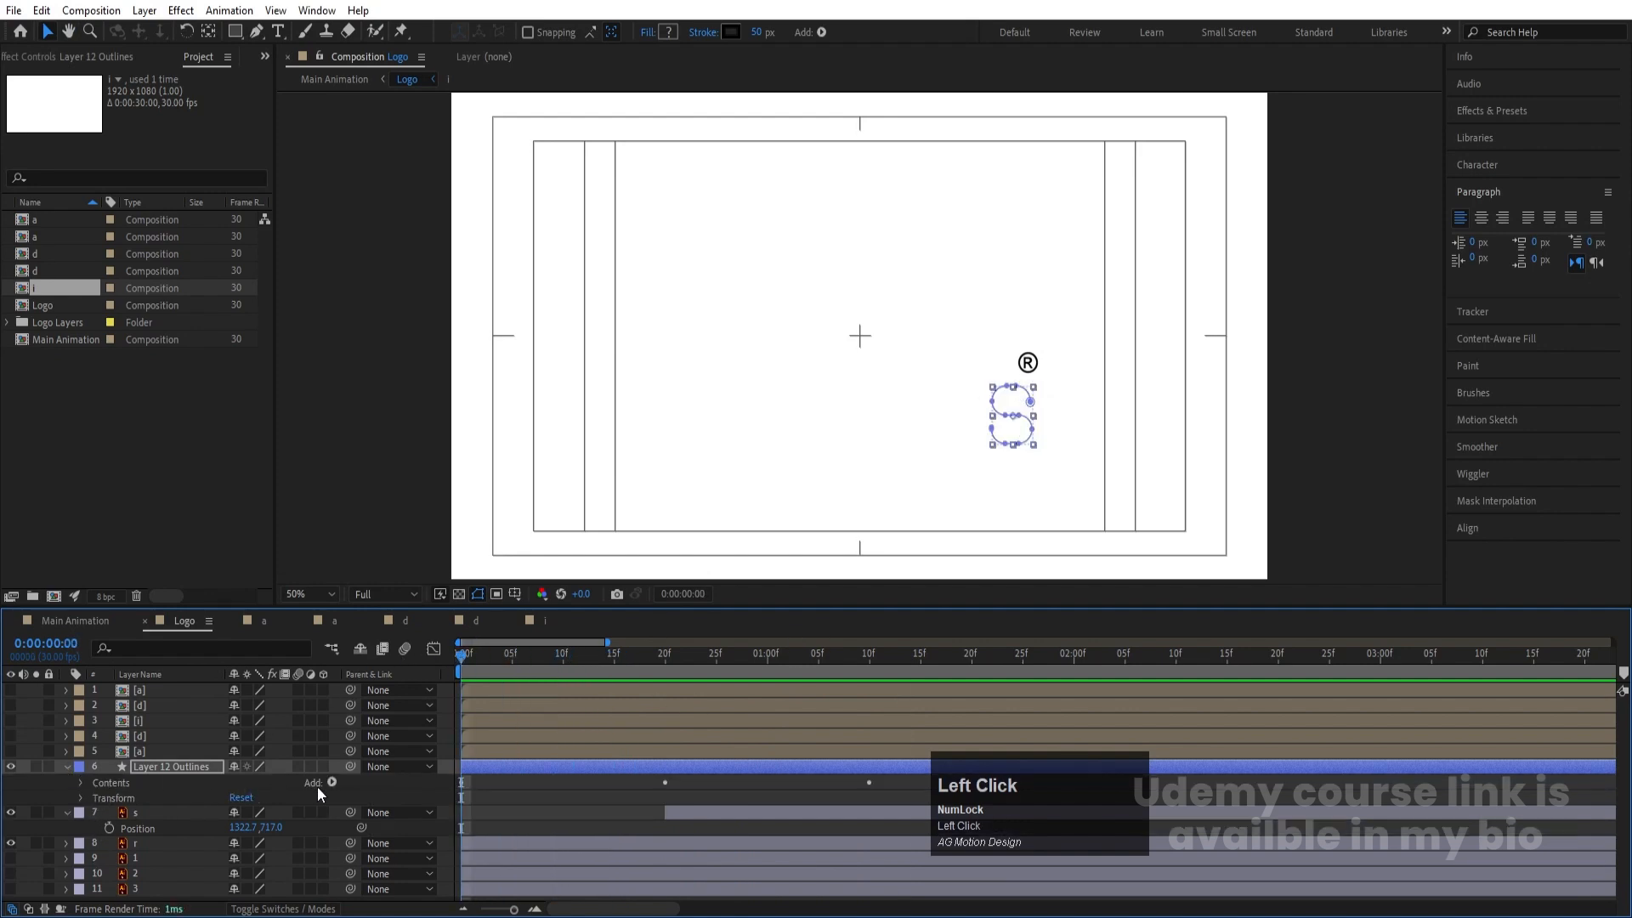
{"action": "left_click", "coordinate": [81, 783]}
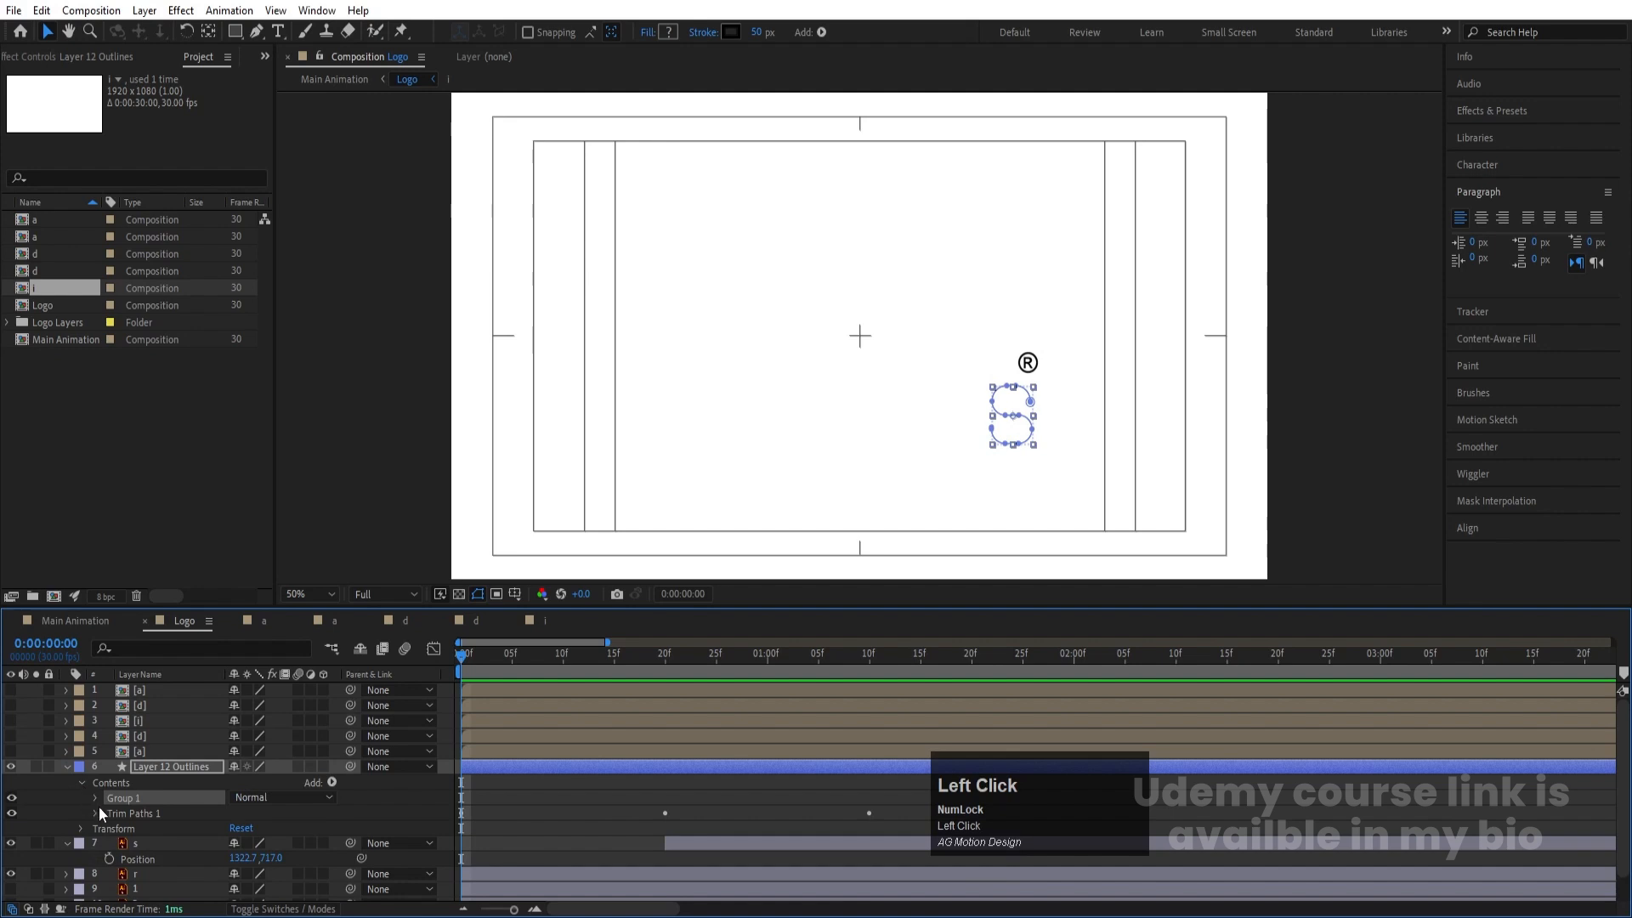
{"action": "left_click", "coordinate": [96, 797]}
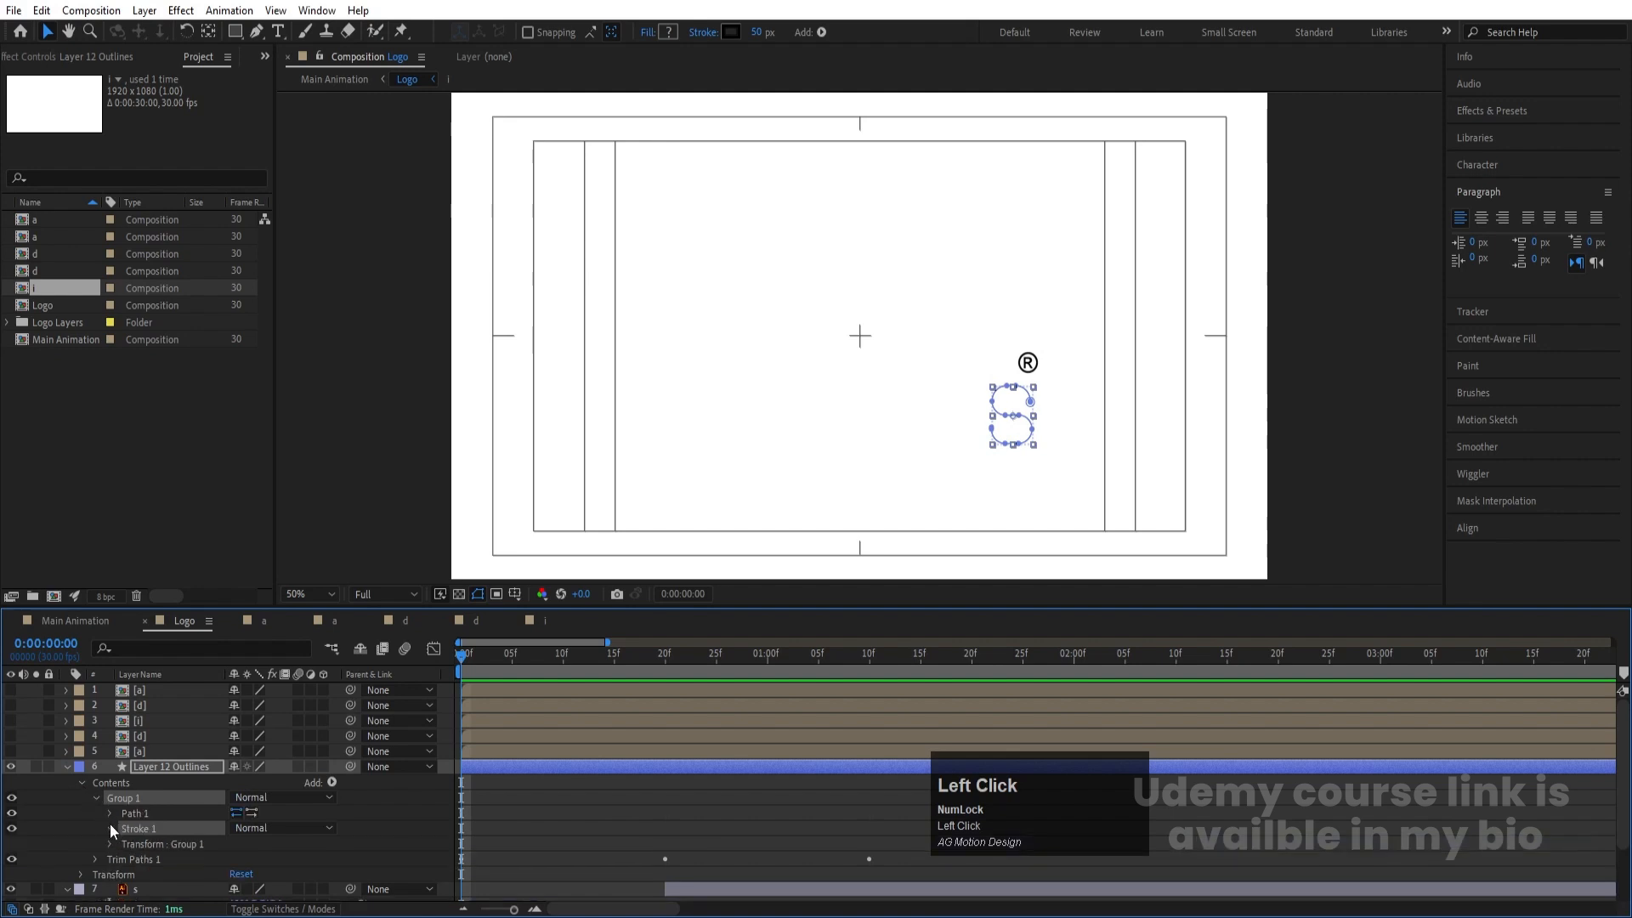
{"action": "left_click", "coordinate": [110, 827]}
{"action": "scroll", "coordinate": [149, 835], "scroll_direction": "down", "scroll_amount": 2}
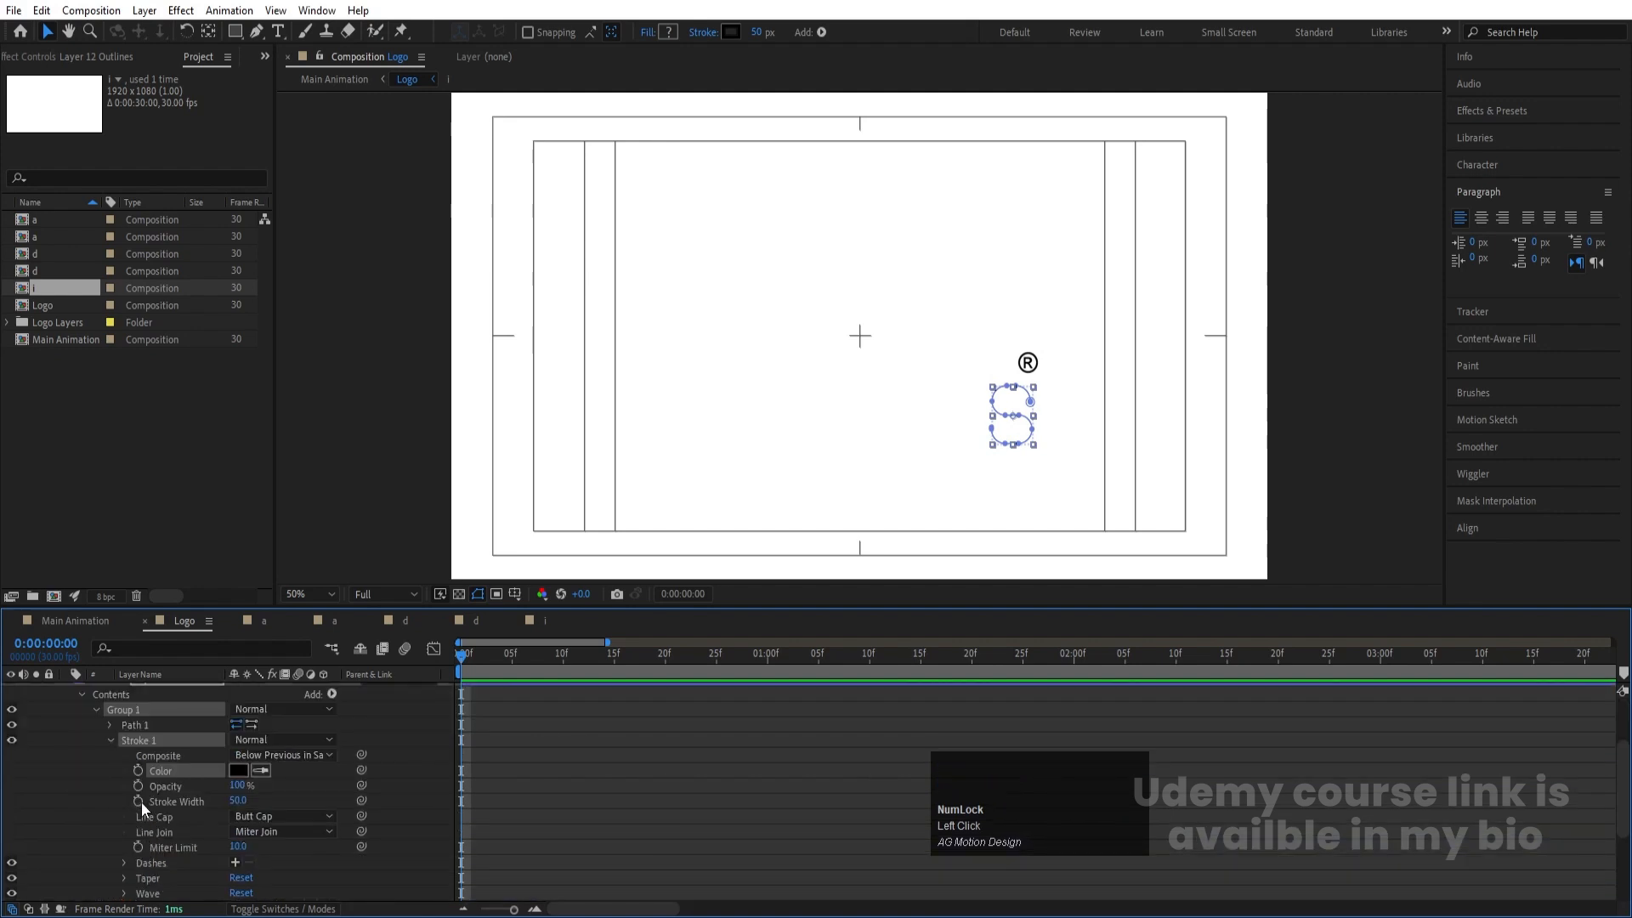
{"action": "left_click", "coordinate": [140, 802]}
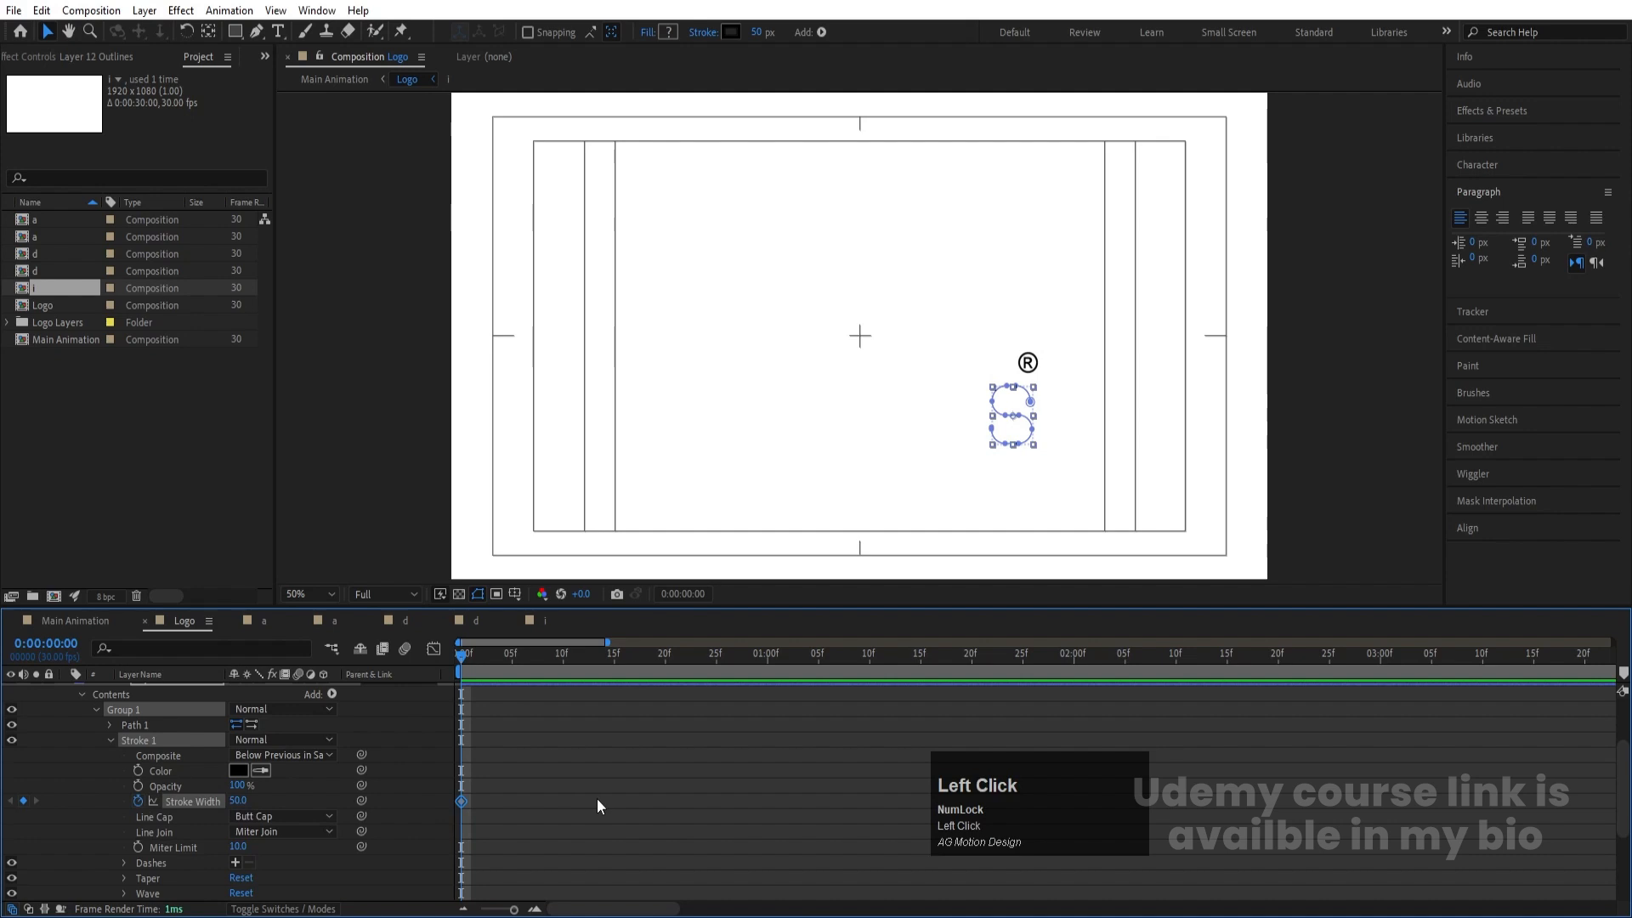
Step: Add a Stroke Width keyframe of 50 at 0:00:00:20, set the width to 20 at 0:00:00:00, and preview
{"action": "key", "text": "u"}
{"action": "key", "text": "k"}
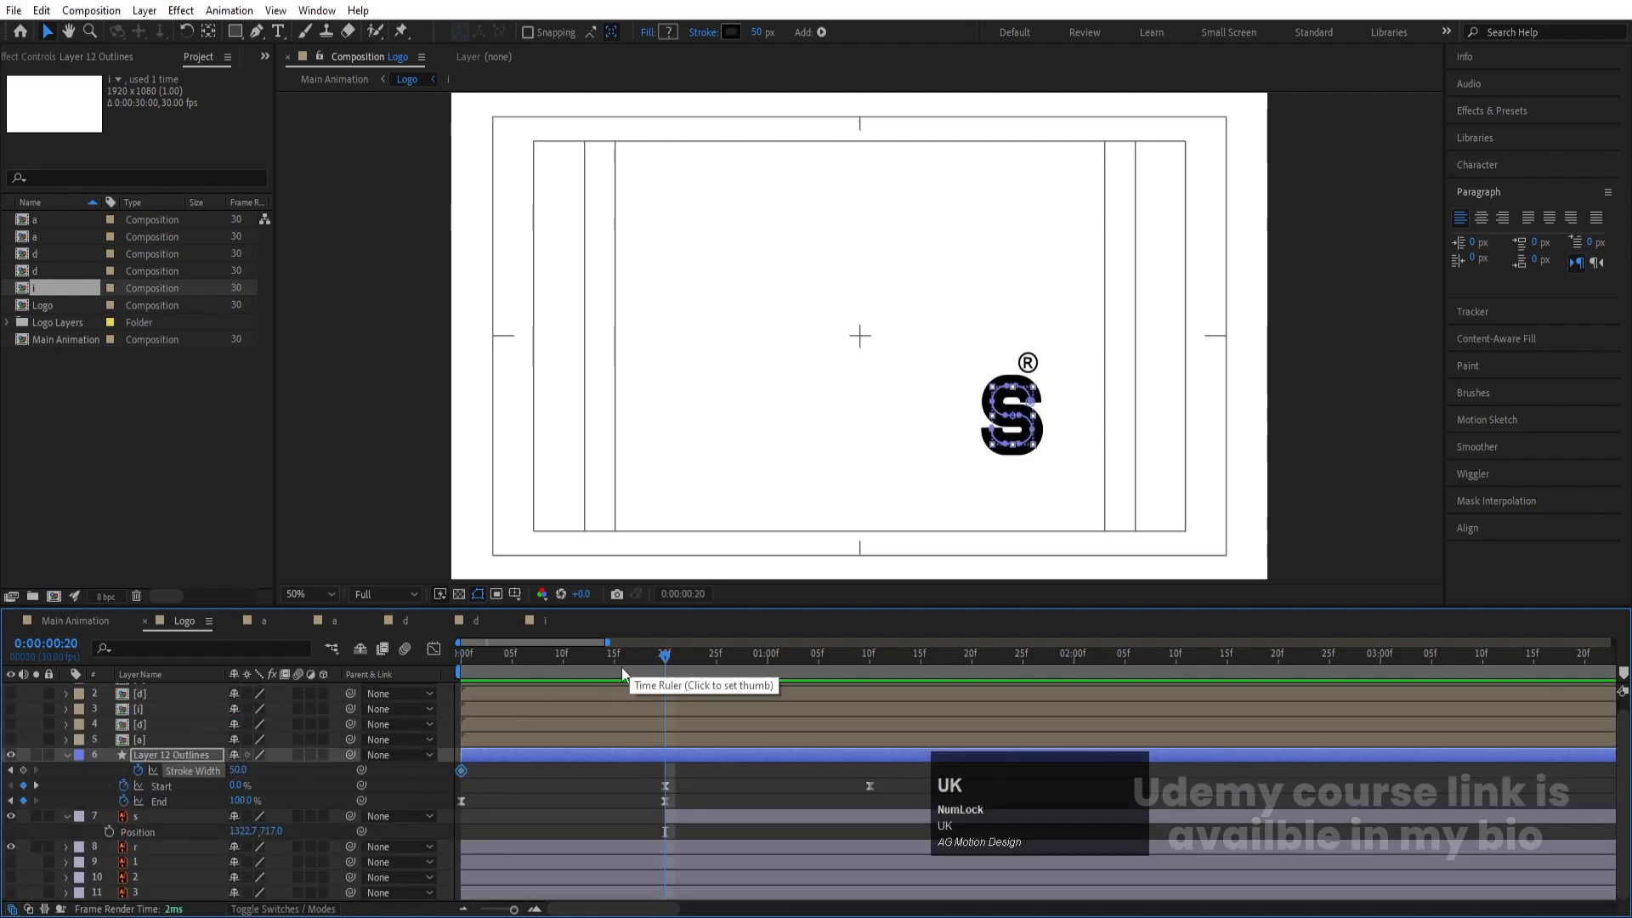
{"action": "left_click", "coordinate": [22, 770]}
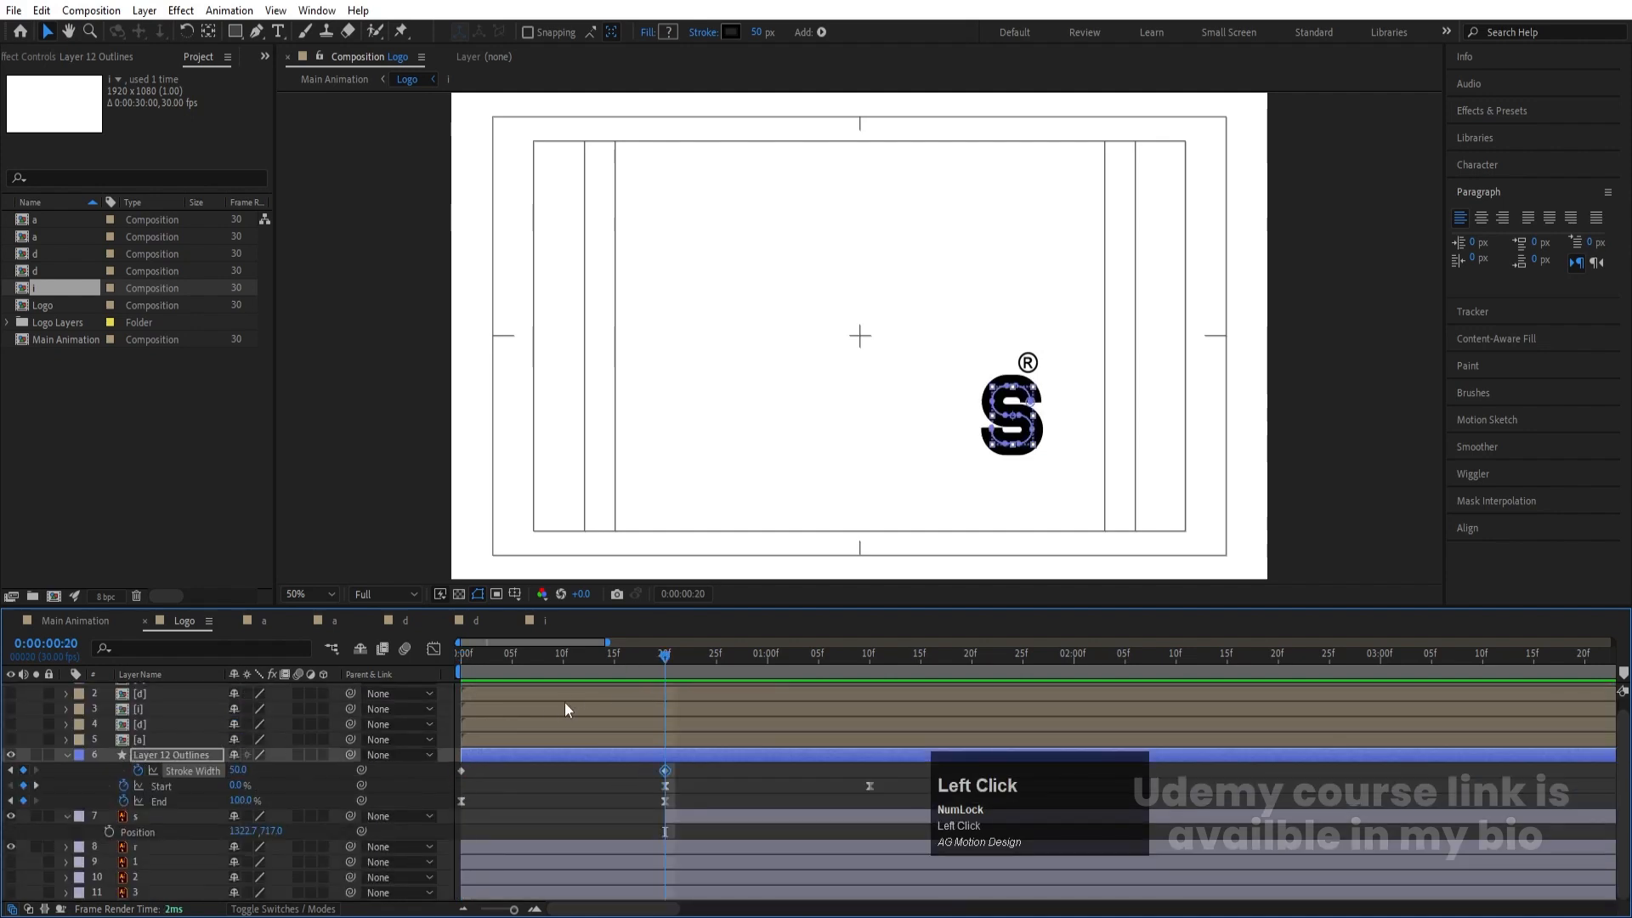
{"action": "left_click_drag", "start_coordinate": [547, 663], "coordinate": [417, 661]}
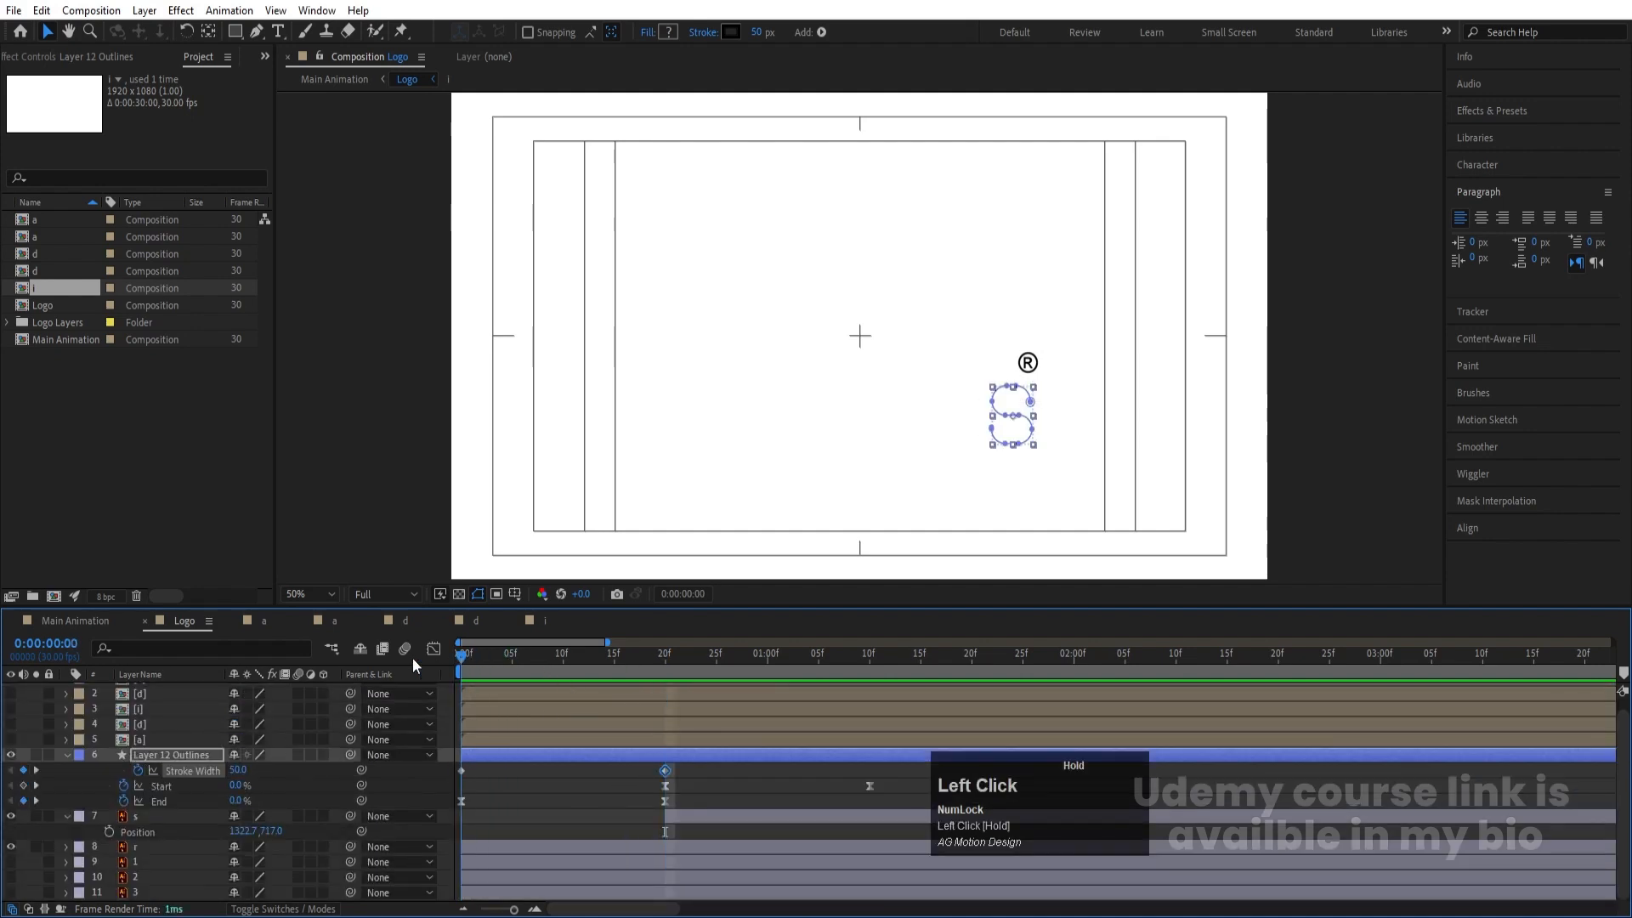
{"action": "left_click", "coordinate": [240, 771]}
{"action": "type", "text": "20"}
{"action": "key", "text": "Return"}
{"action": "key", "text": "space"}
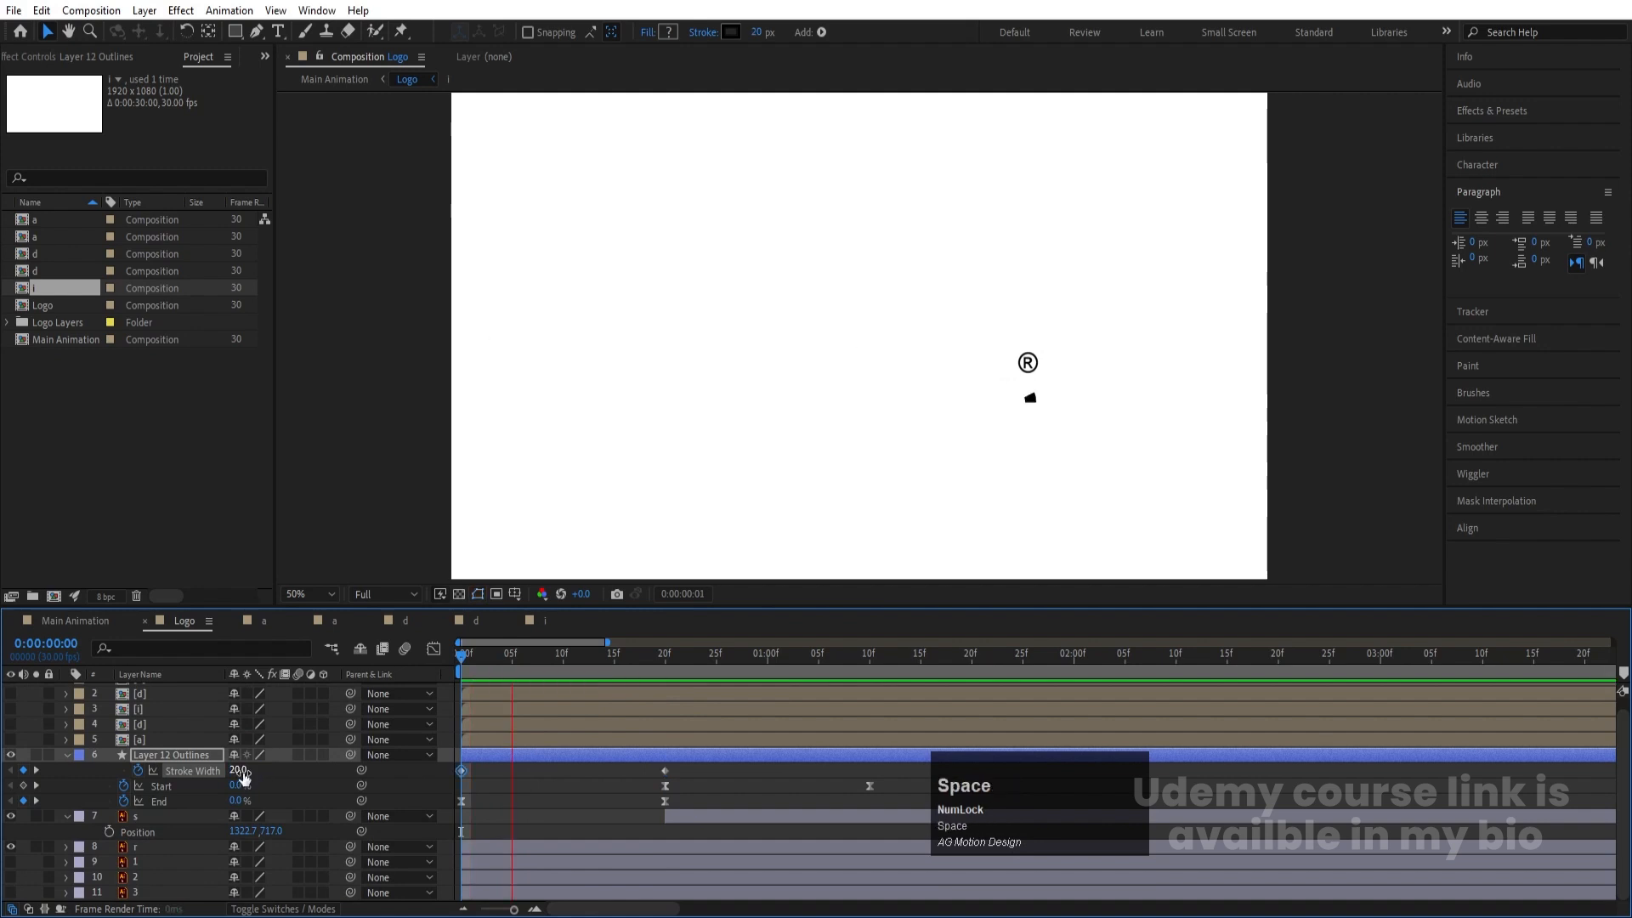
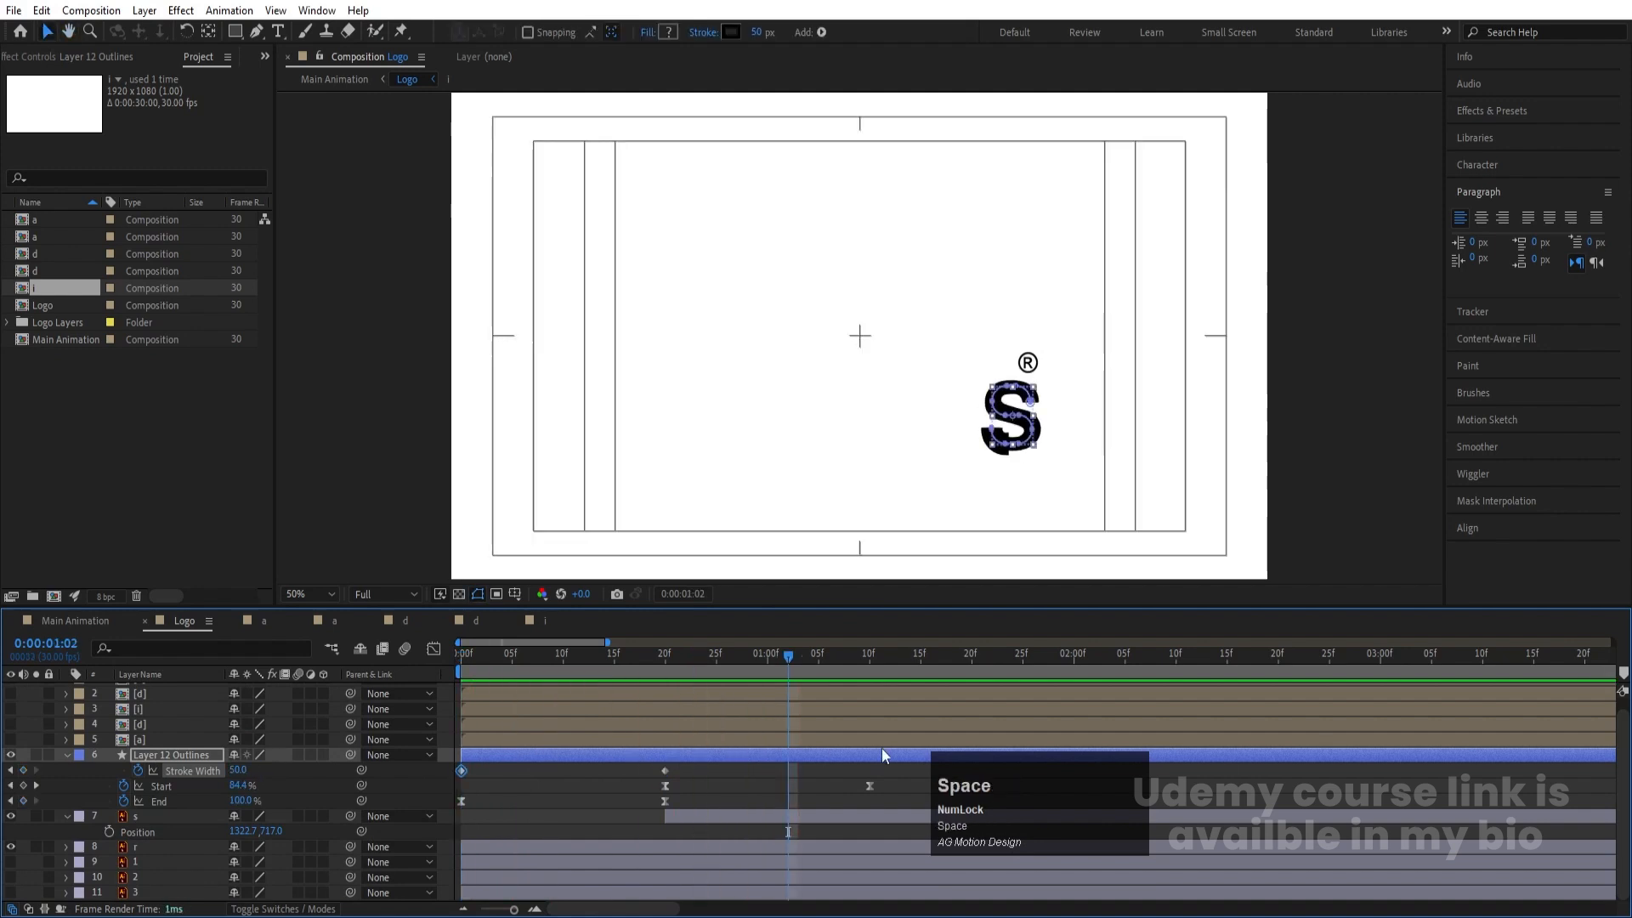
Step: Set the Layer 12 Outlines Stroke Width to 20 at 0:00:01:02 and preview the animation from the start
{"action": "left_click", "coordinate": [772, 656]}
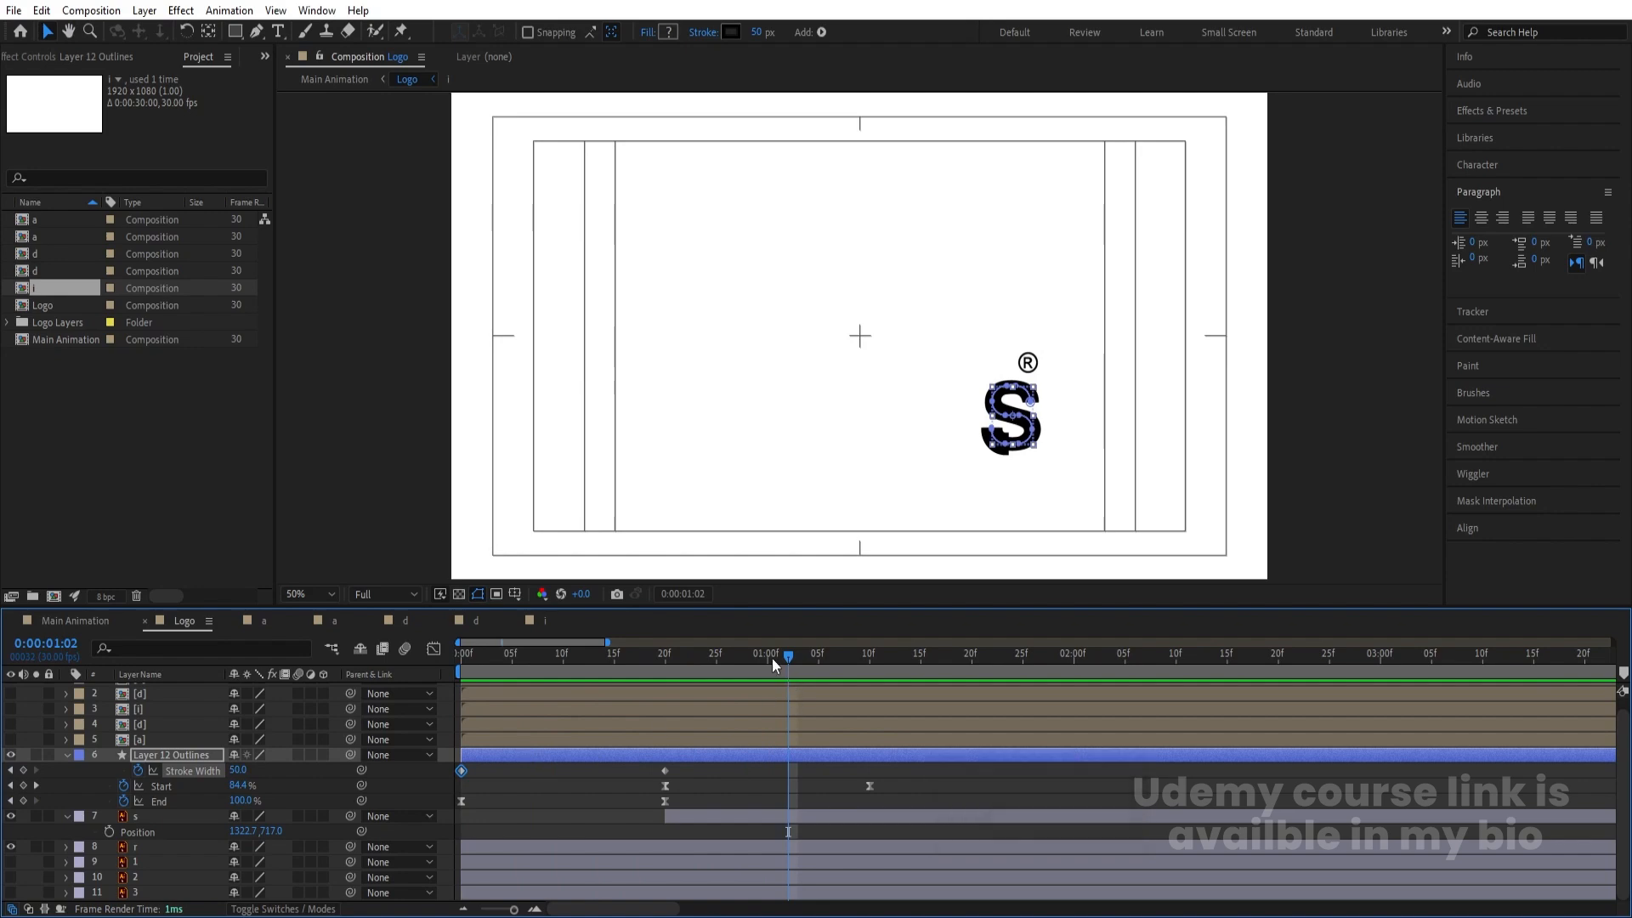
{"action": "left_click_drag", "start_coordinate": [771, 659], "coordinate": [786, 660]}
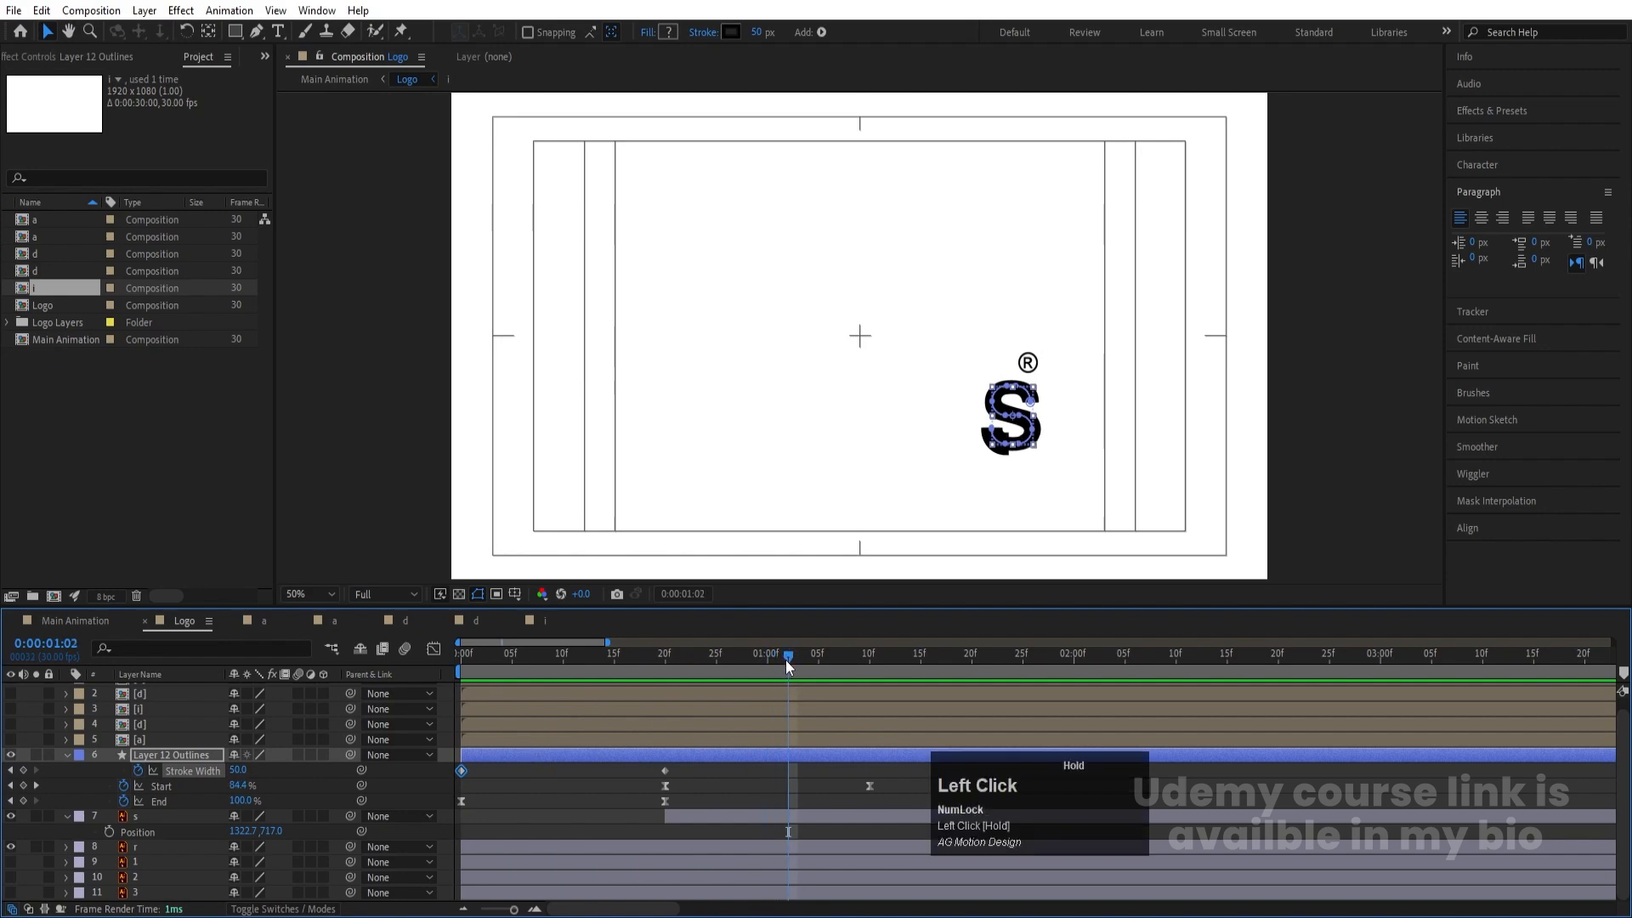
{"action": "left_click", "coordinate": [238, 770]}
{"action": "type", "text": "20"}
{"action": "key", "text": "Return"}
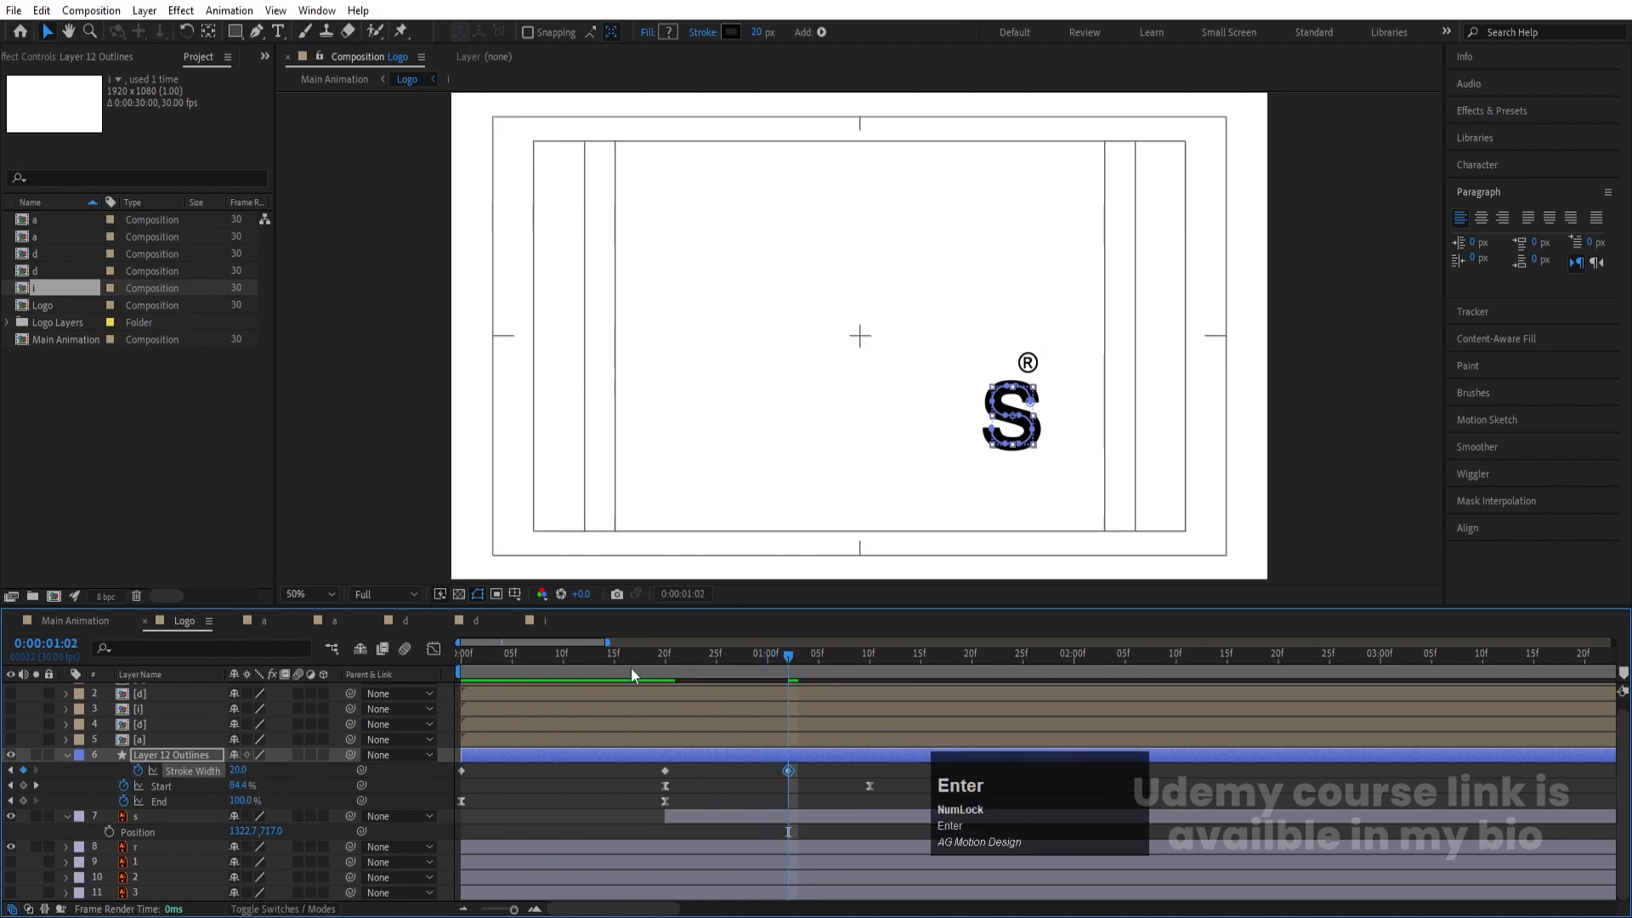
{"action": "left_click", "coordinate": [389, 675]}
{"action": "key", "text": "space"}
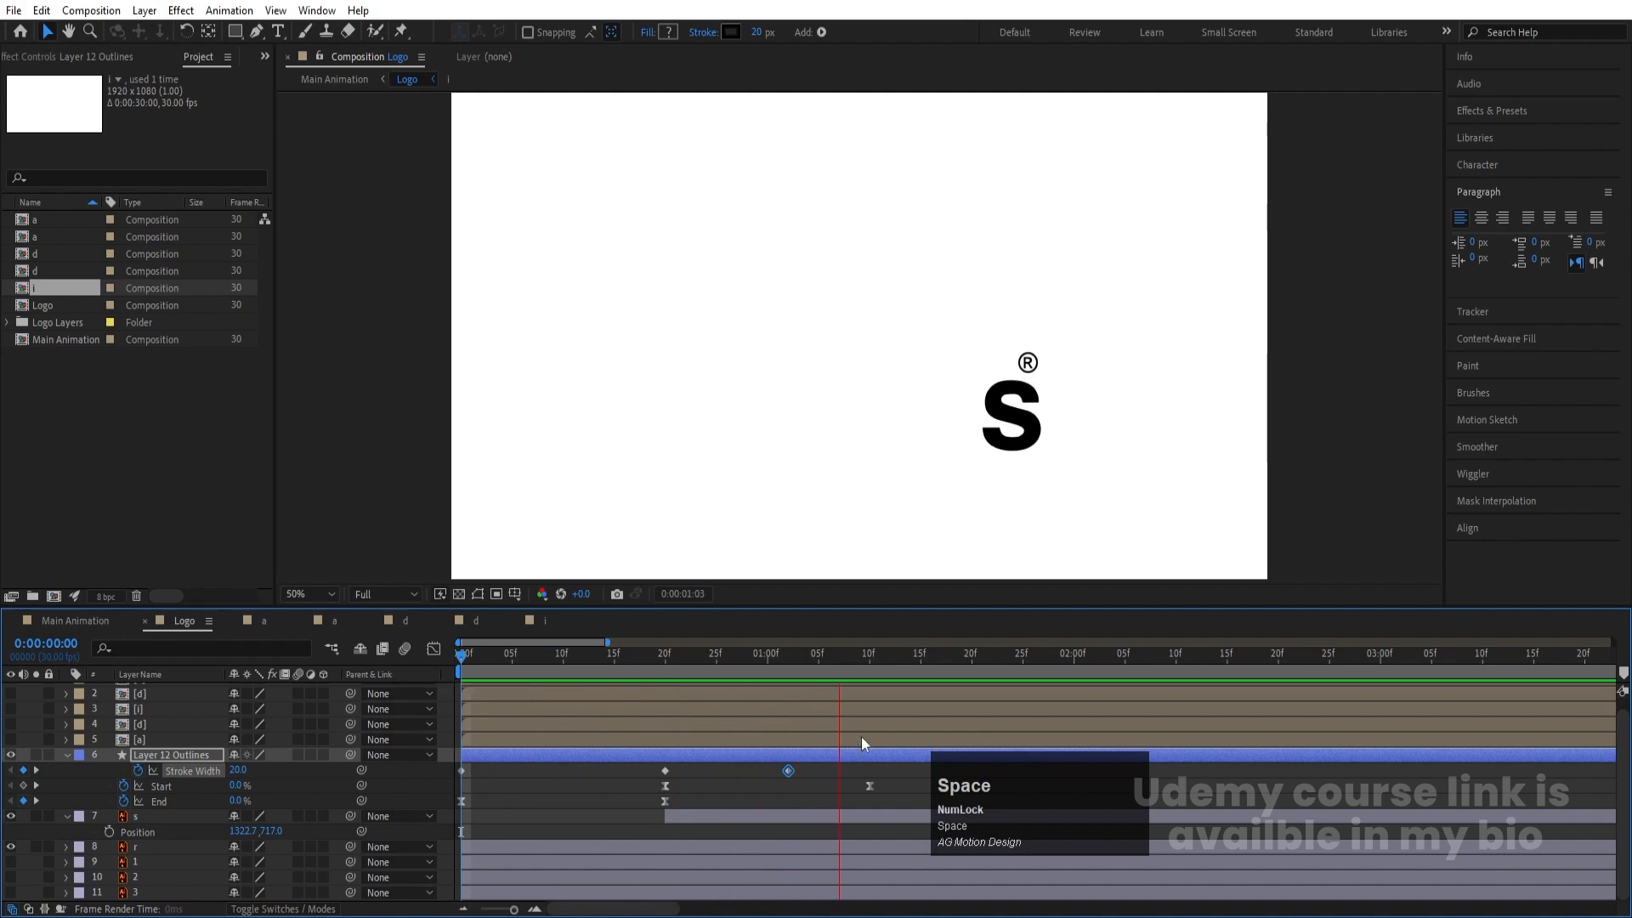
{"action": "key", "text": "space"}
Step: Apply Easy Ease to the three Stroke Width keyframes of Layer 12 Outlines and preview the animation
{"action": "left_click_drag", "start_coordinate": [818, 773], "coordinate": [244, 684]}
{"action": "key", "text": "F9"}
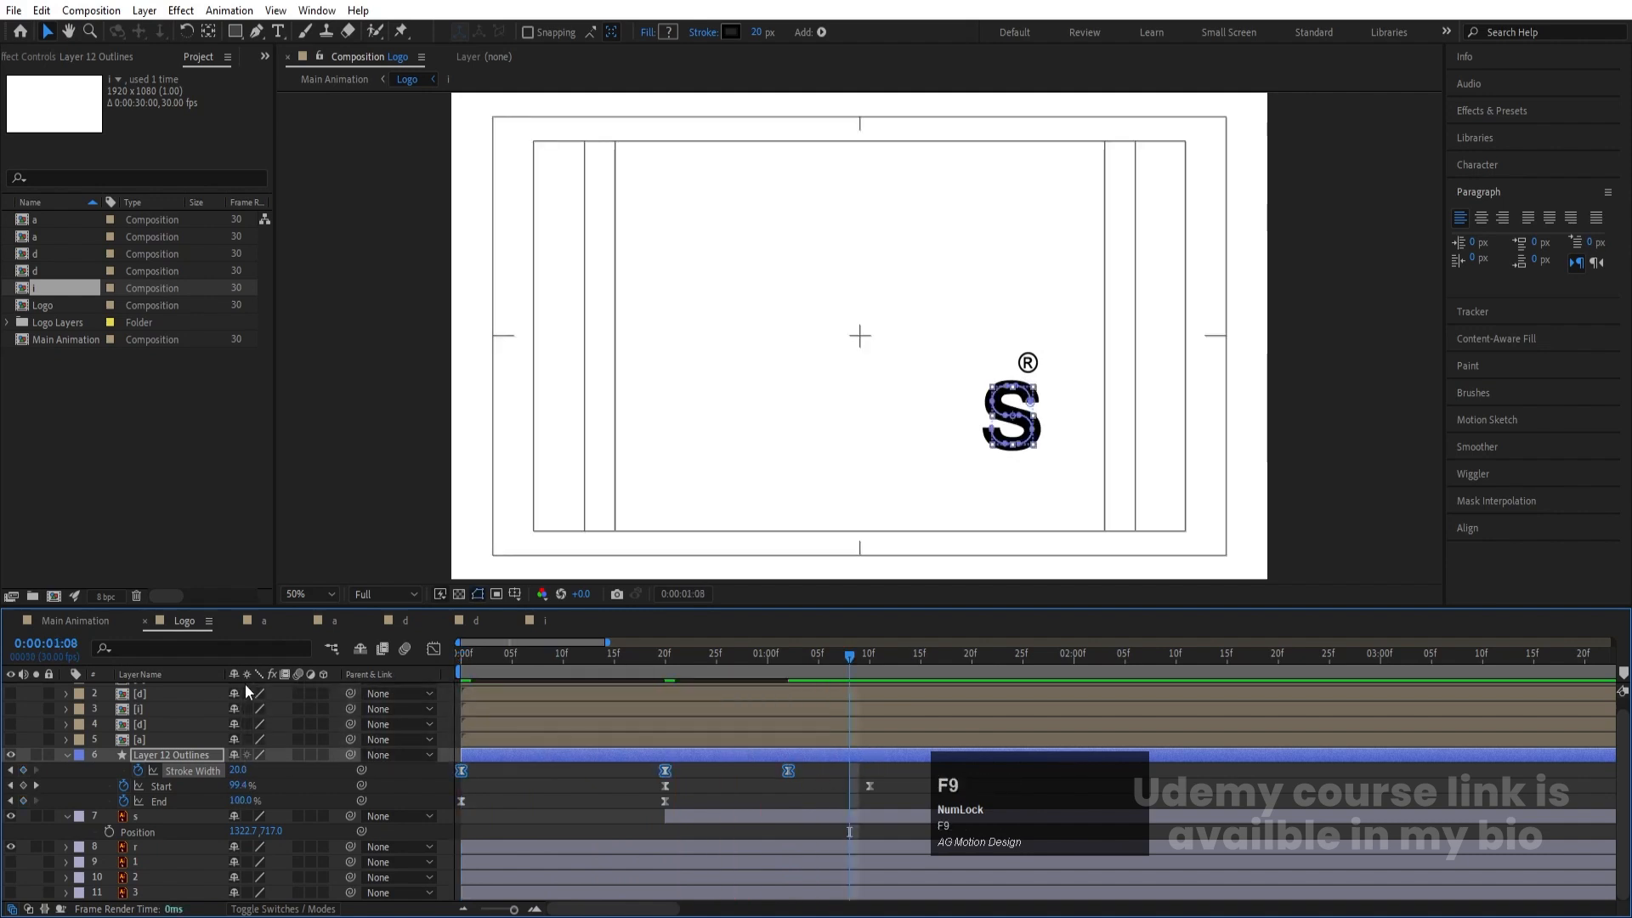
{"action": "left_click", "coordinate": [396, 679]}
{"action": "key", "text": "space"}
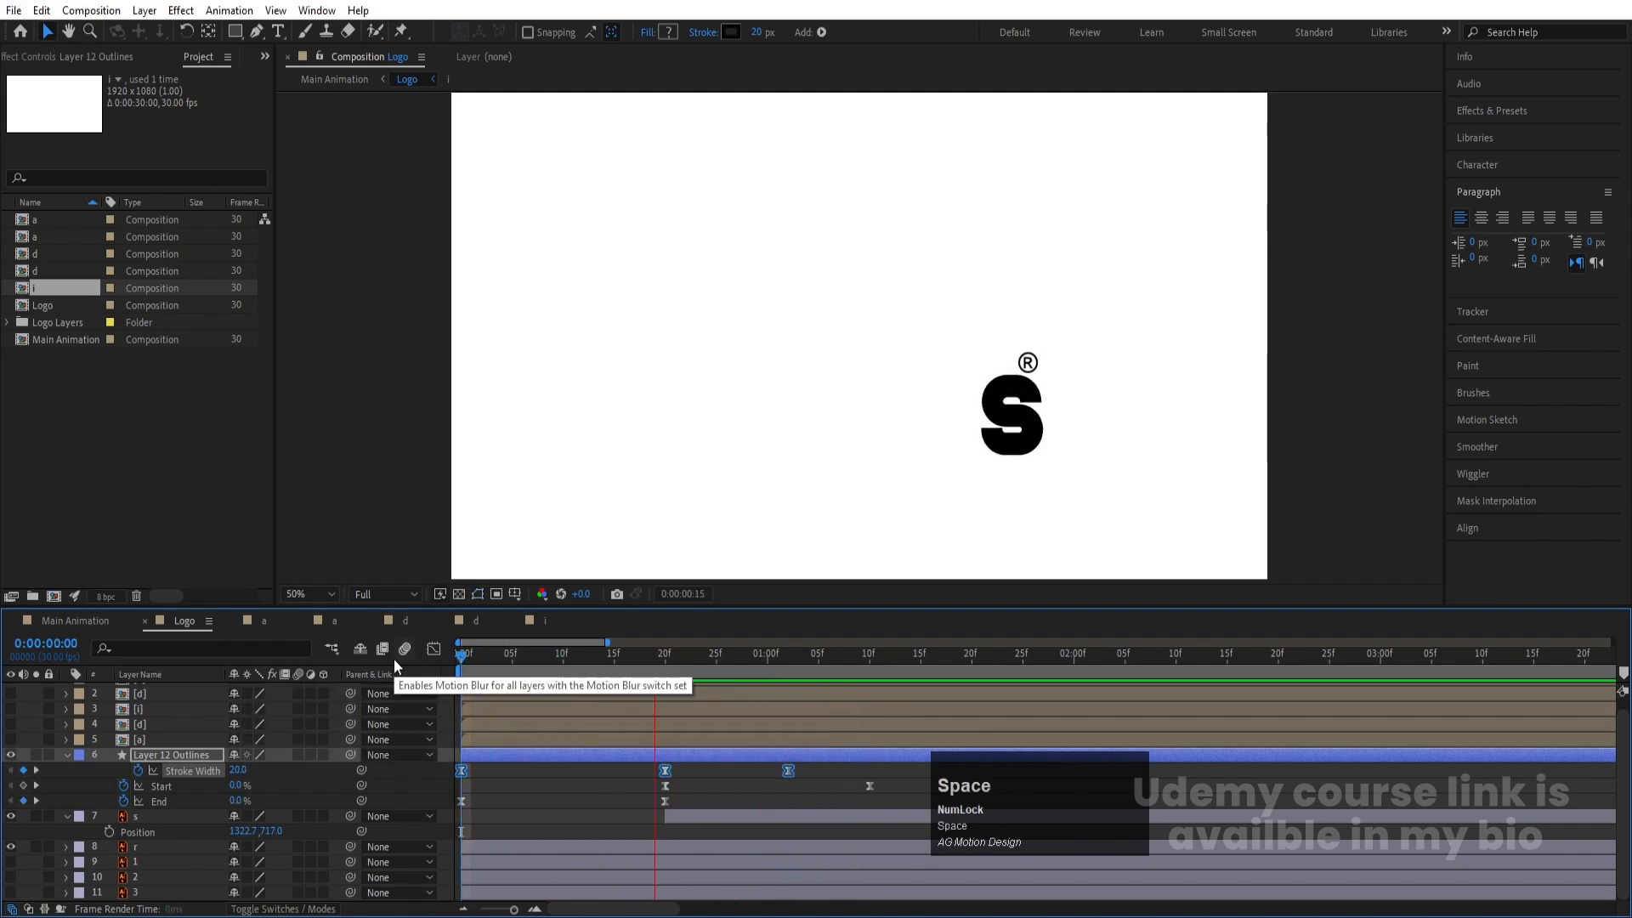
{"action": "left_click", "coordinate": [393, 669]}
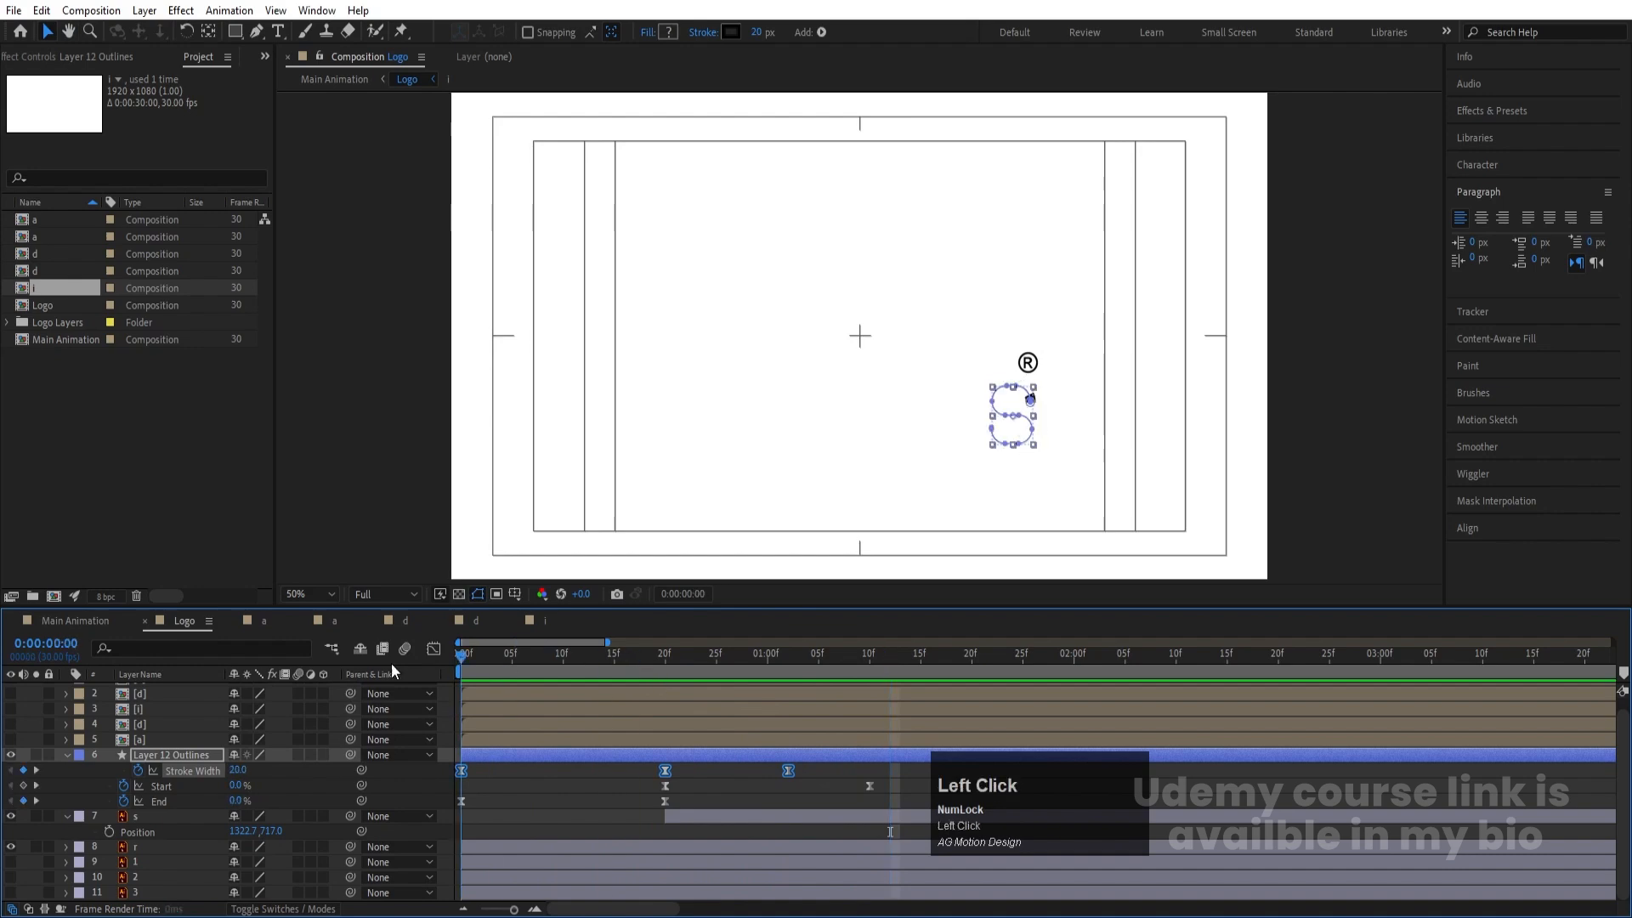
Step: Pre-compose Layer 12 Outlines with the s artwork as s
{"action": "left_click", "coordinate": [269, 812]}
{"action": "left_click", "coordinate": [135, 754], "text": "shift"}
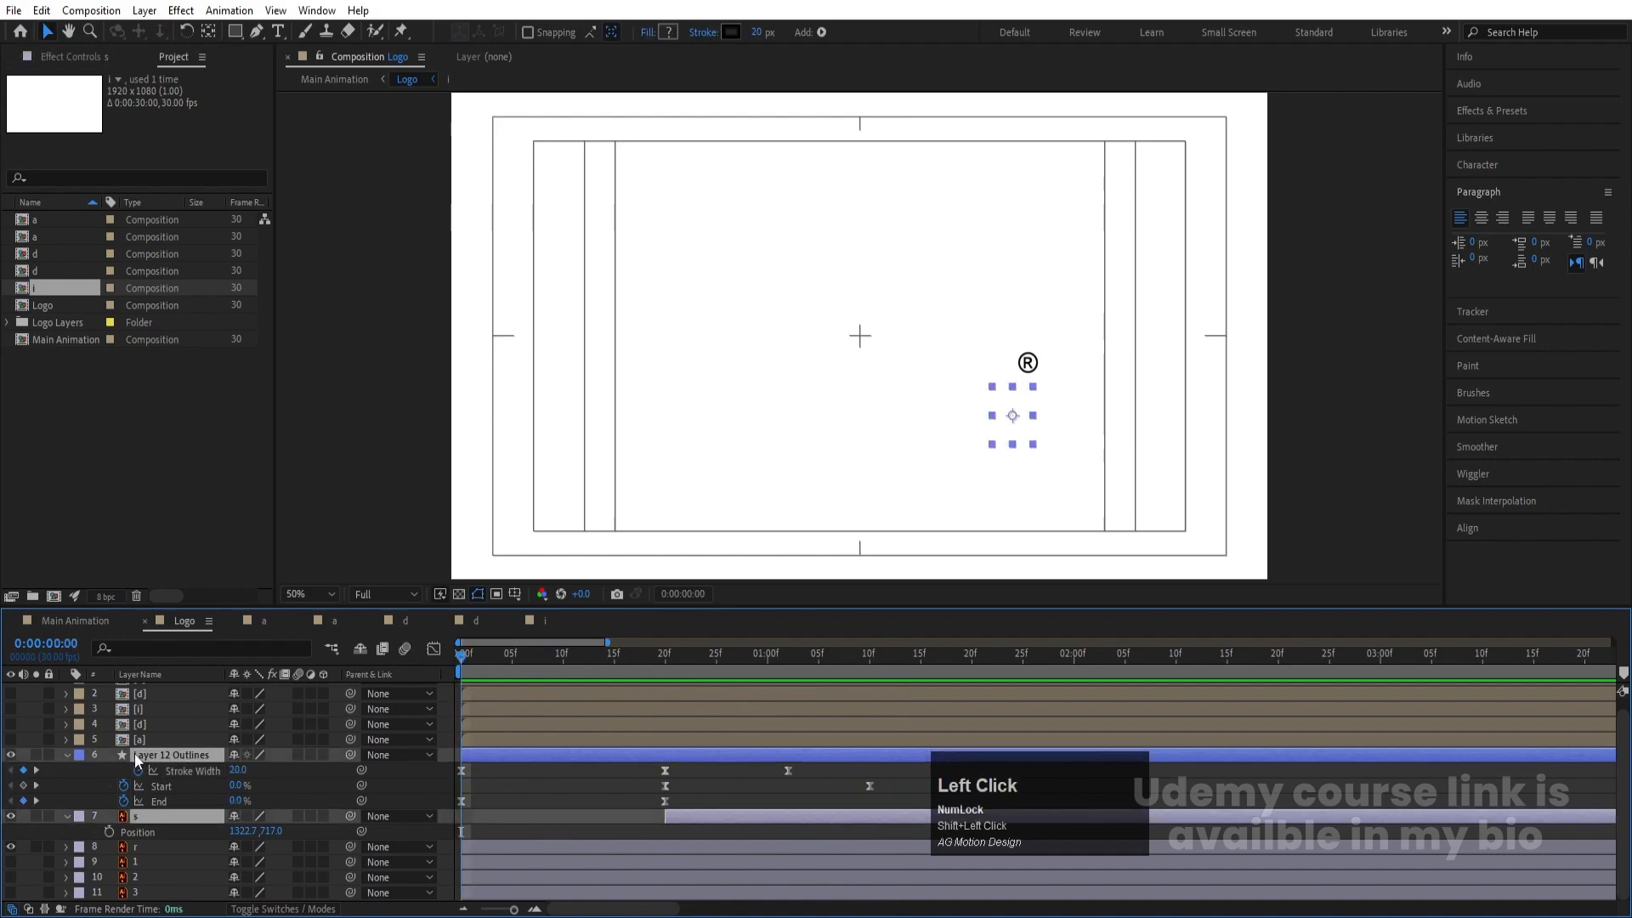
{"action": "key", "text": "ctrl+shift+c"}
{"action": "type", "text": "s"}
{"action": "key", "text": "Return"}
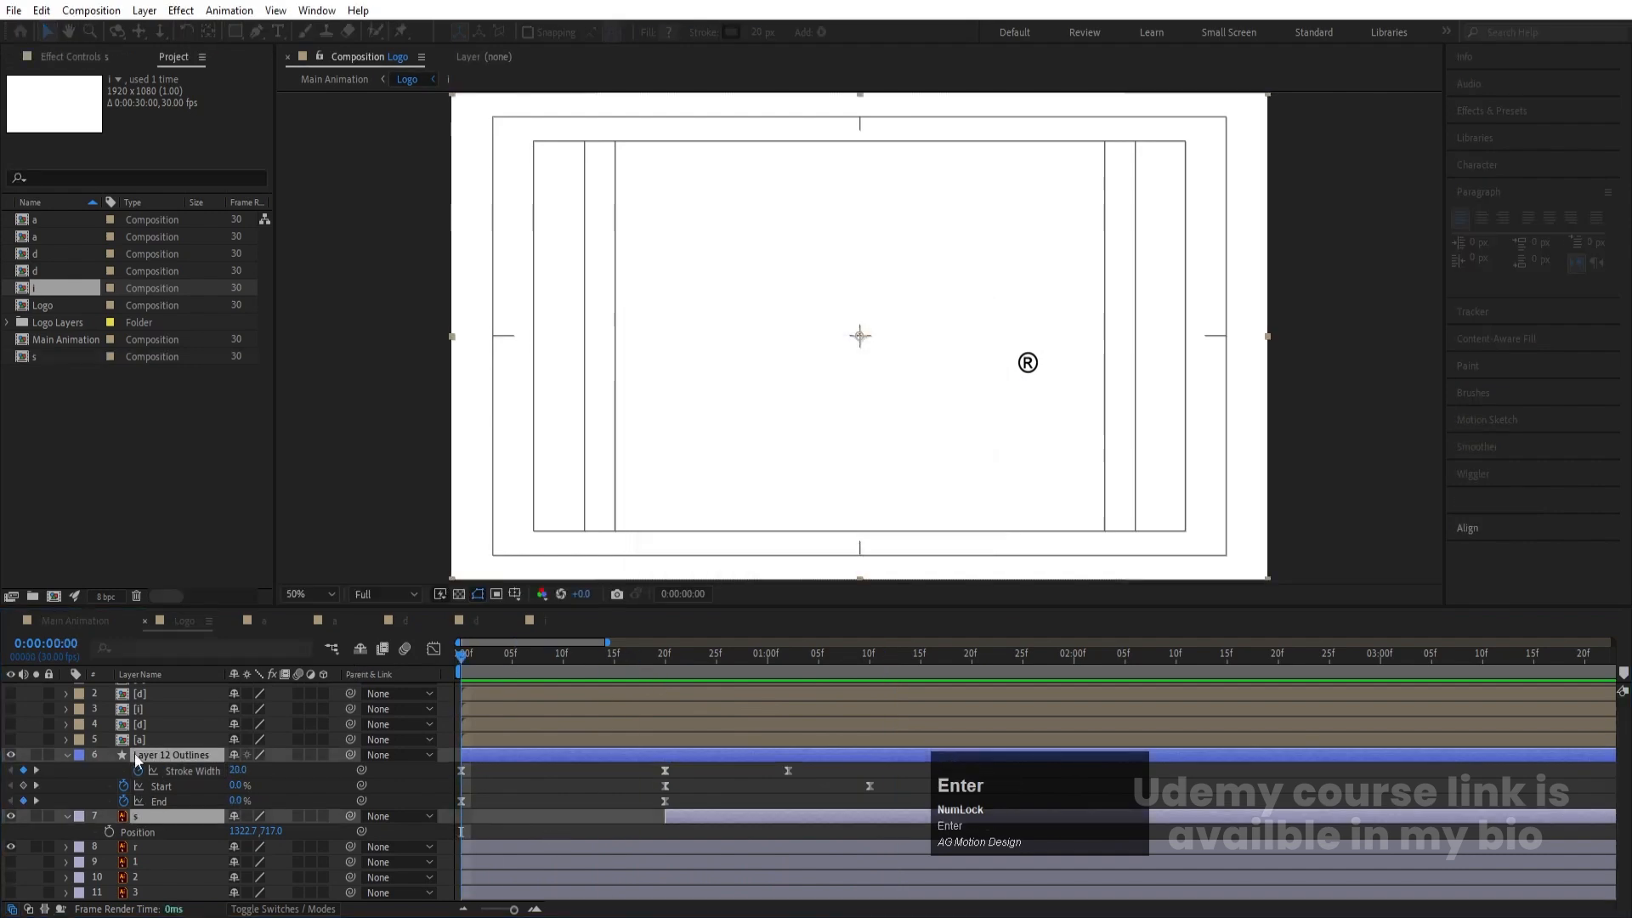
Step: Animate the Scale of layer r with keyframes of 0% at frame 0 and 100% at 1 second
{"action": "left_click", "coordinate": [146, 779]}
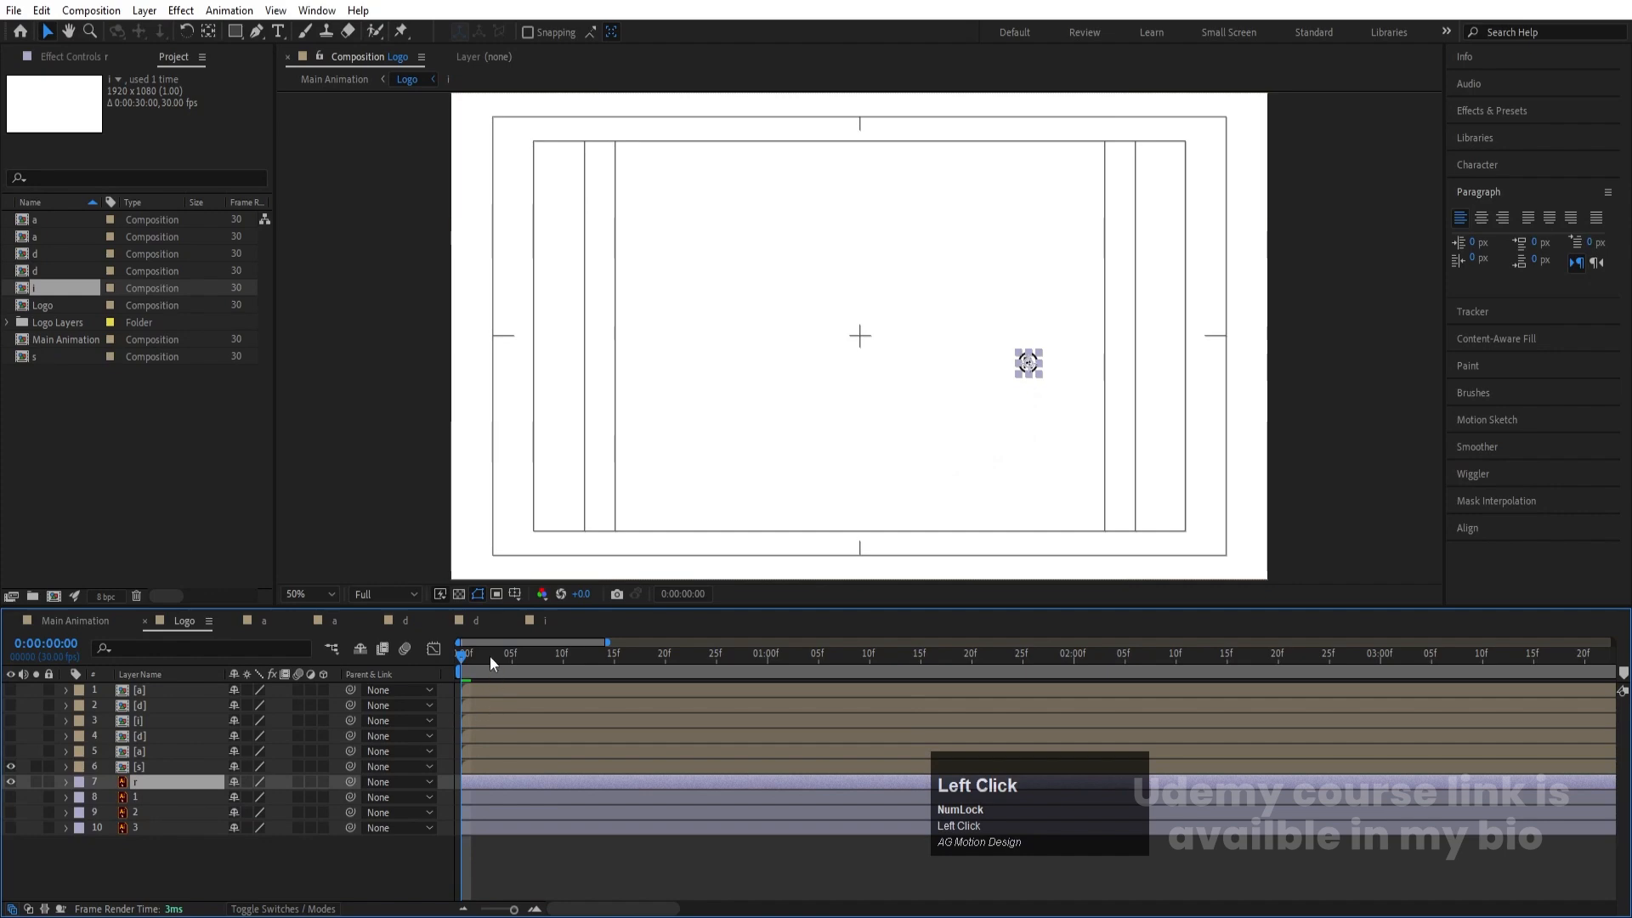
{"action": "left_click_drag", "start_coordinate": [483, 660], "coordinate": [459, 660]}
{"action": "key", "text": "s"}
{"action": "left_click", "coordinate": [110, 796]}
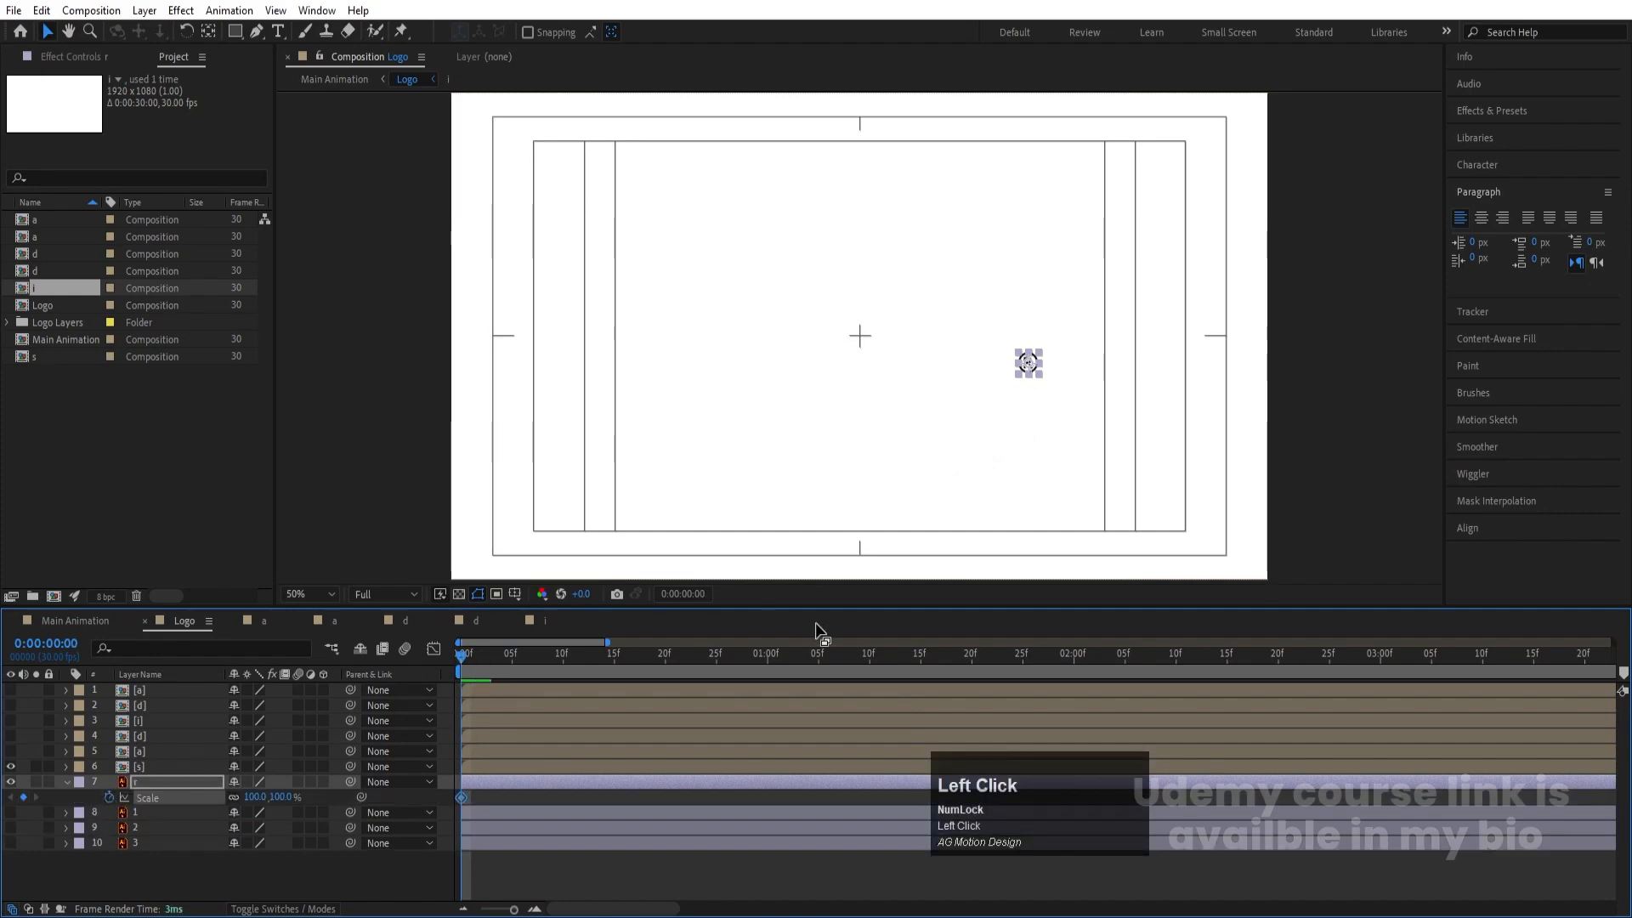
{"action": "left_click", "coordinate": [767, 656]}
{"action": "left_click", "coordinate": [23, 797]}
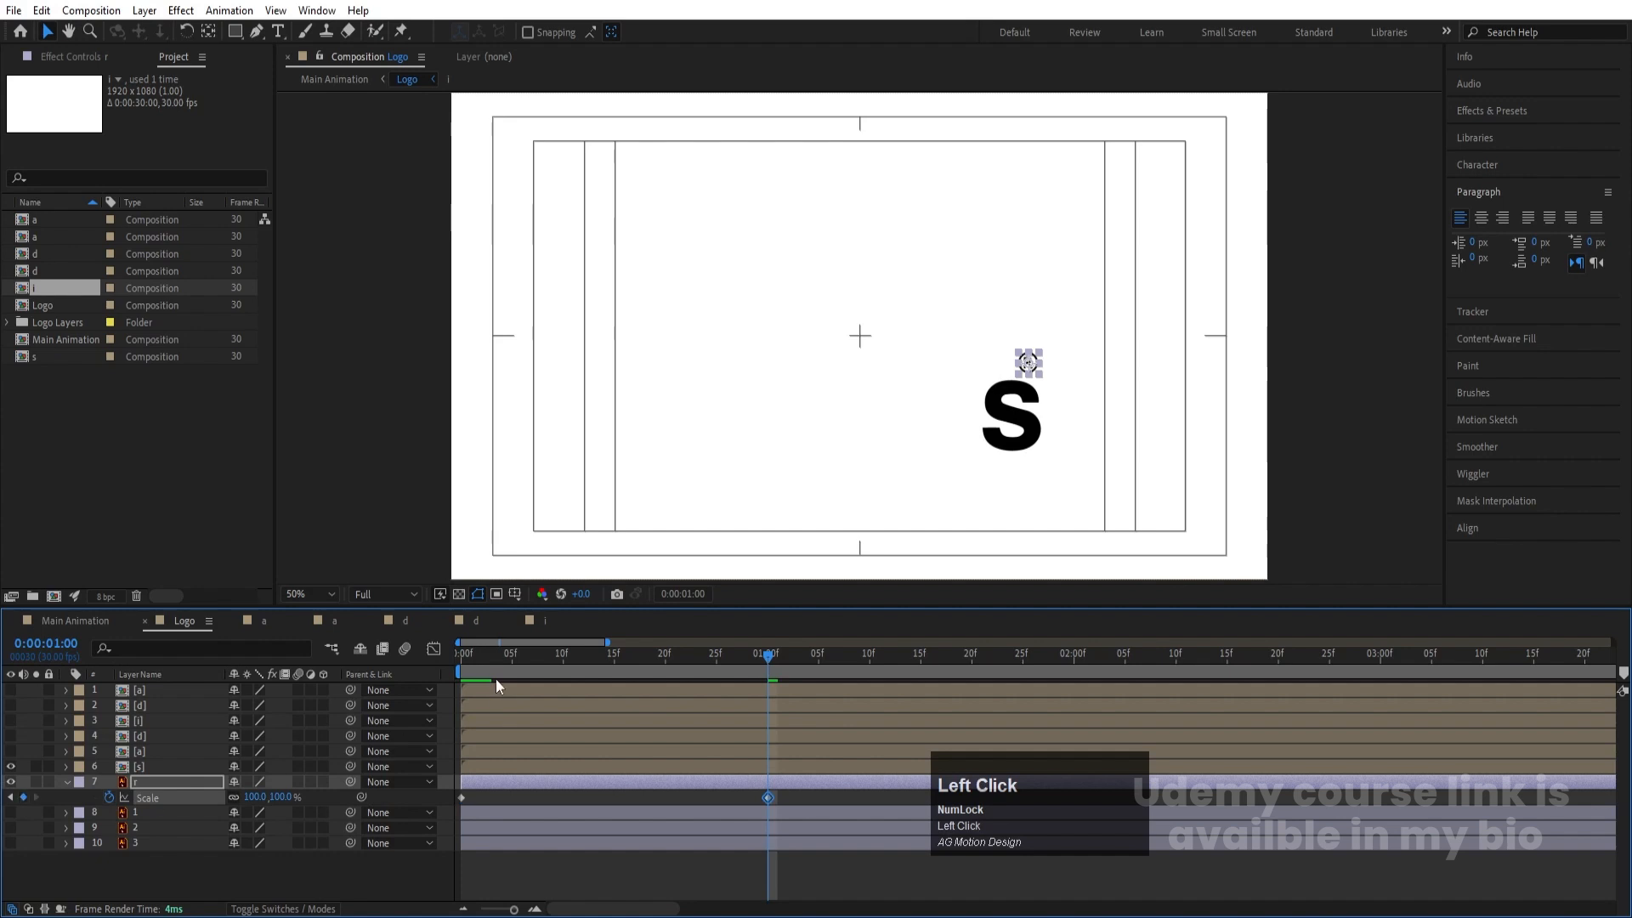
{"action": "left_click", "coordinate": [461, 659]}
{"action": "left_click", "coordinate": [252, 798]}
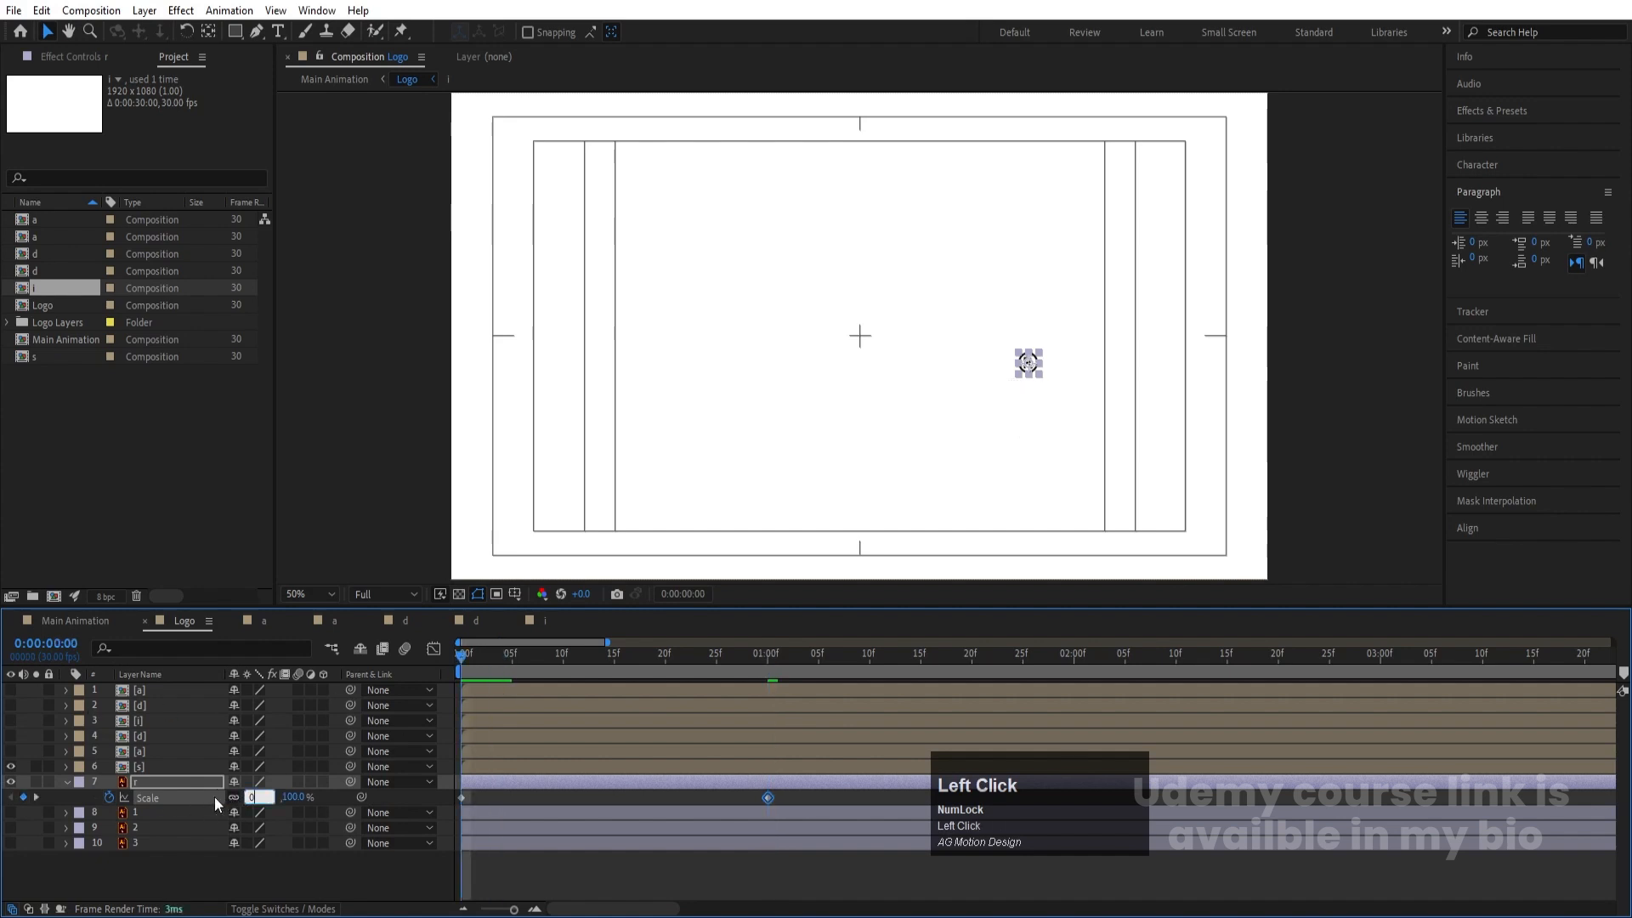
{"action": "type", "text": "0"}
{"action": "key", "text": "Return"}
Step: Apply Easy Ease to layer r's Scale keyframes and stretch the end keyframe's speed handle toward the start for faster early growth
{"action": "left_click", "coordinate": [165, 794]}
{"action": "key", "text": "F9"}
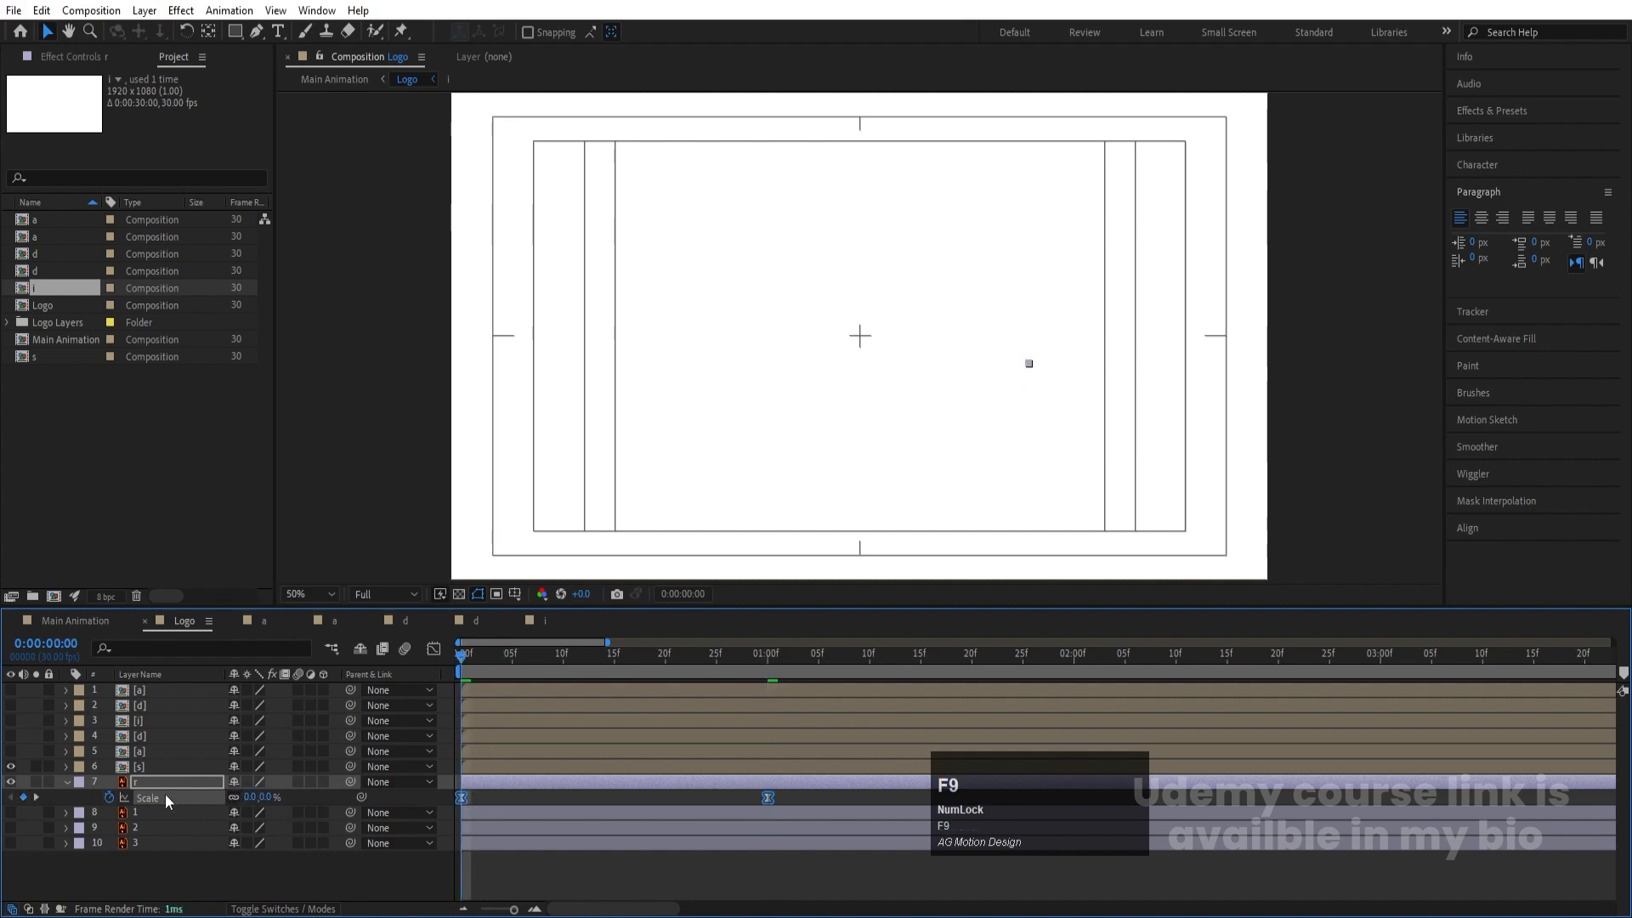
{"action": "key", "text": "space"}
{"action": "key", "text": "space"}
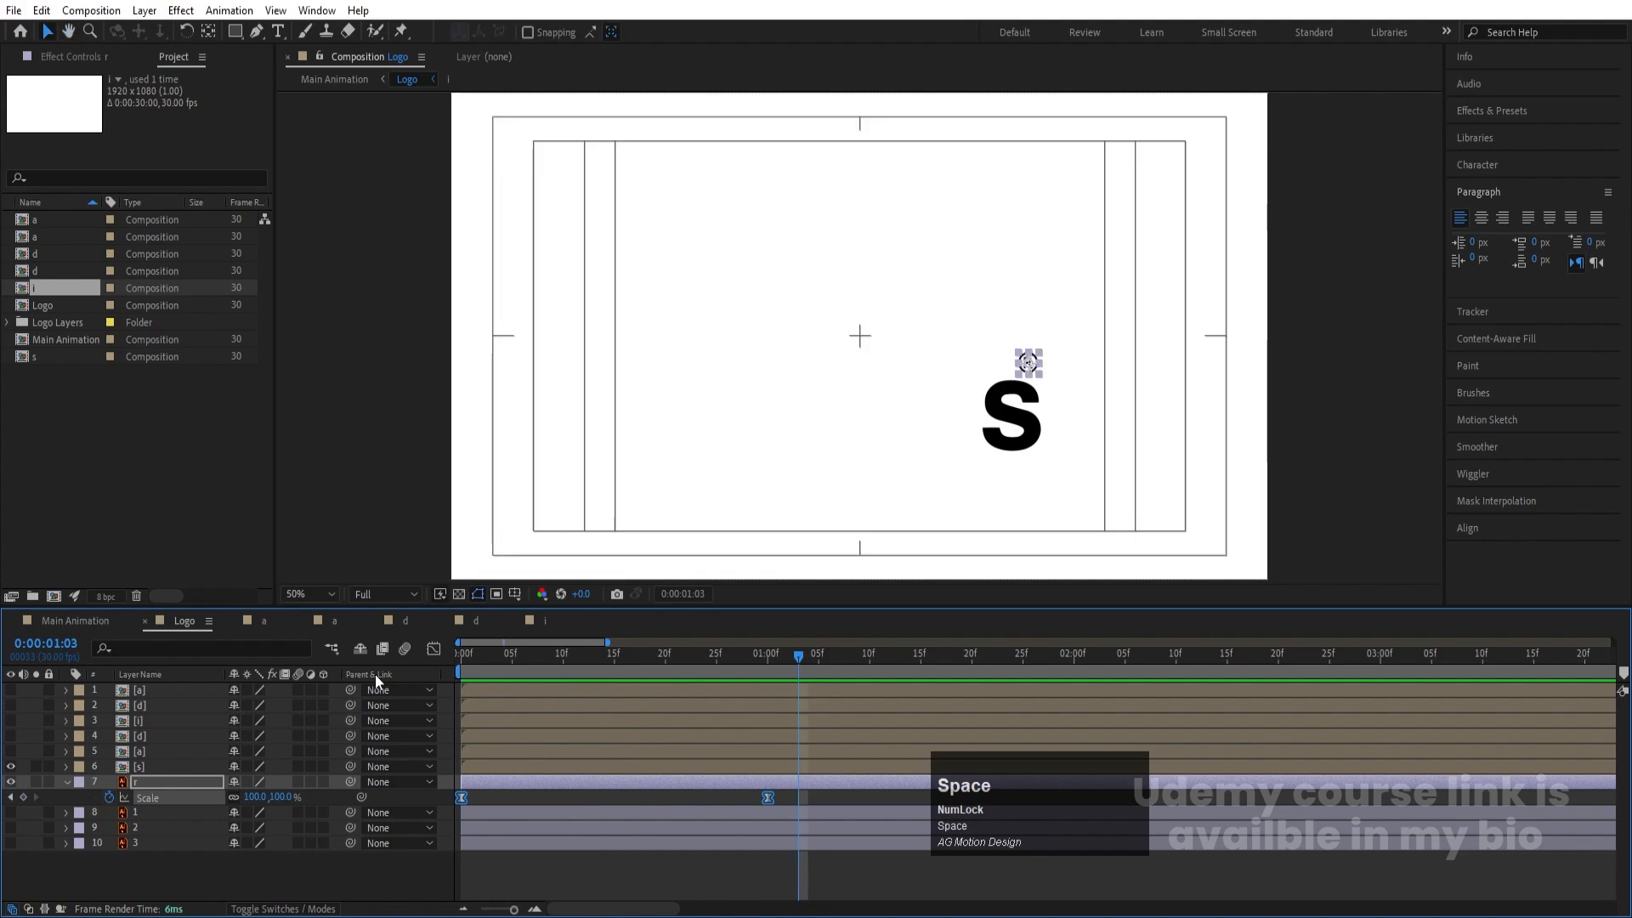
{"action": "left_click", "coordinate": [434, 649]}
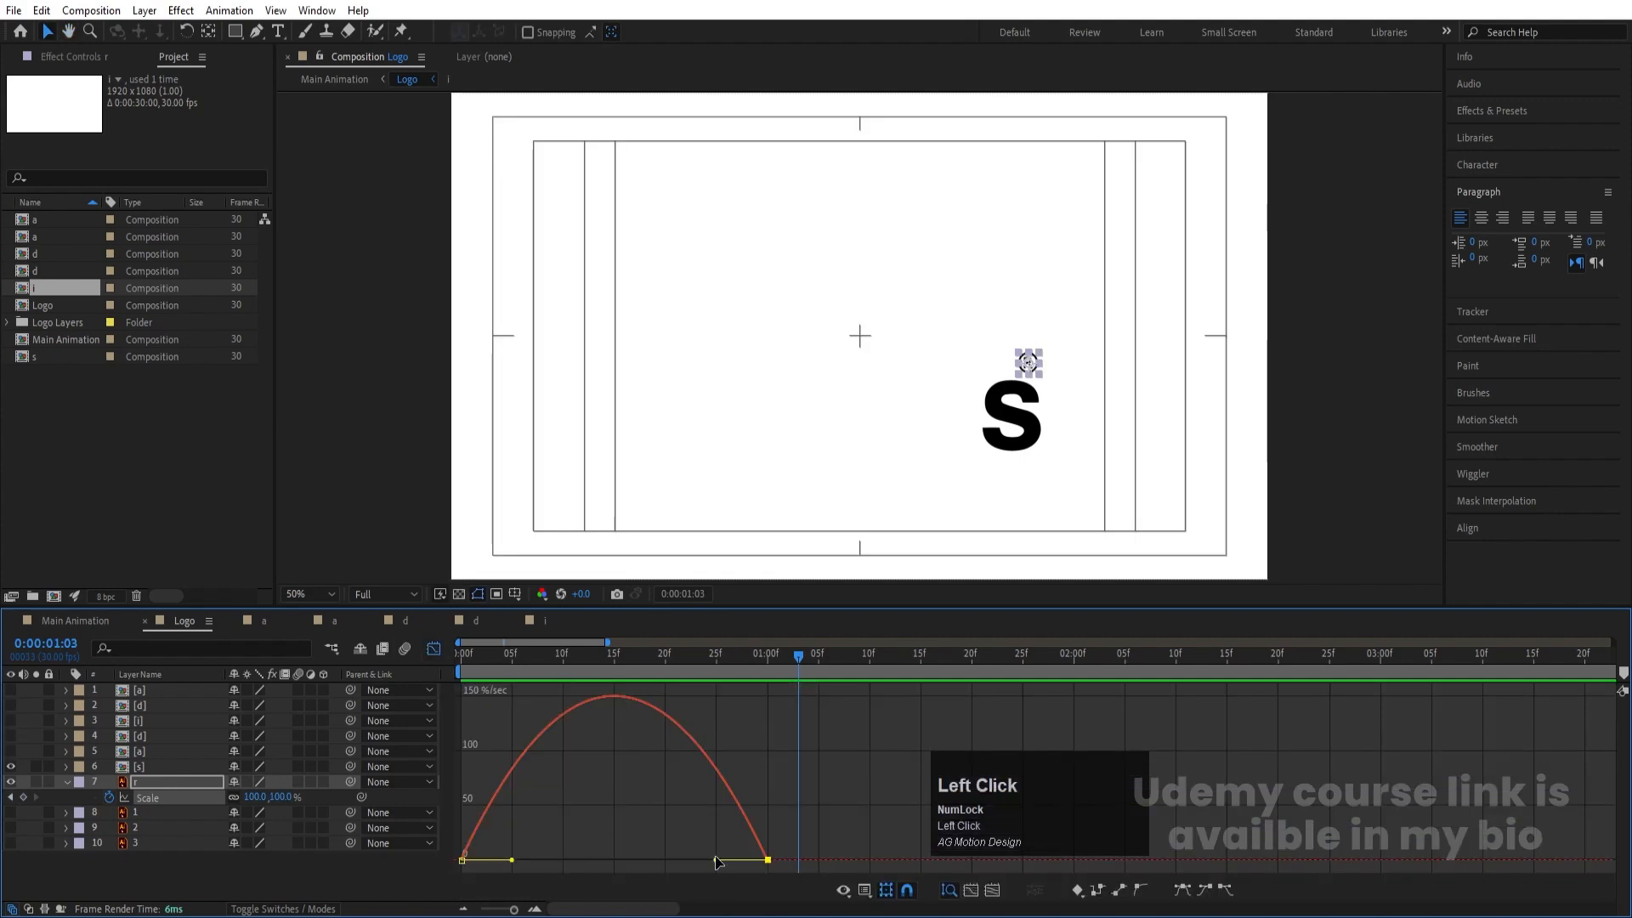
{"action": "left_click_drag", "start_coordinate": [716, 860], "coordinate": [533, 849]}
{"action": "left_click", "coordinate": [433, 649]}
Step: Make the hidden letter layers above layer s visible and preview the whole word animating
{"action": "left_click_drag", "start_coordinate": [566, 660], "coordinate": [10, 750]}
{"action": "key", "text": "space"}
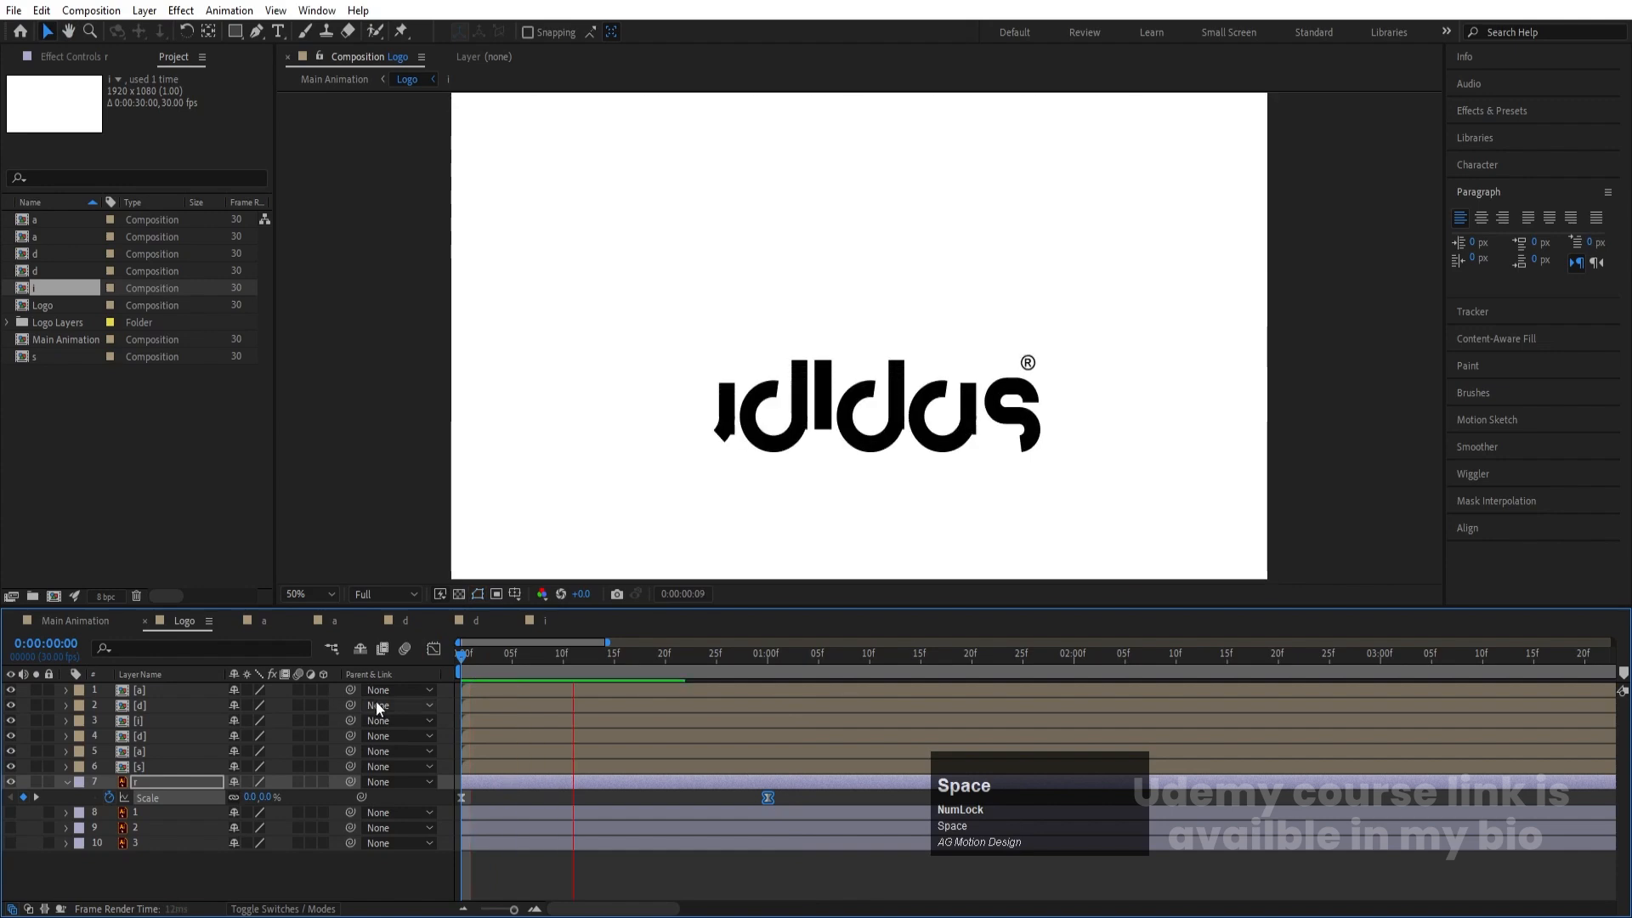
{"action": "key", "text": "space"}
{"action": "left_click_drag", "start_coordinate": [536, 660], "coordinate": [465, 659]}
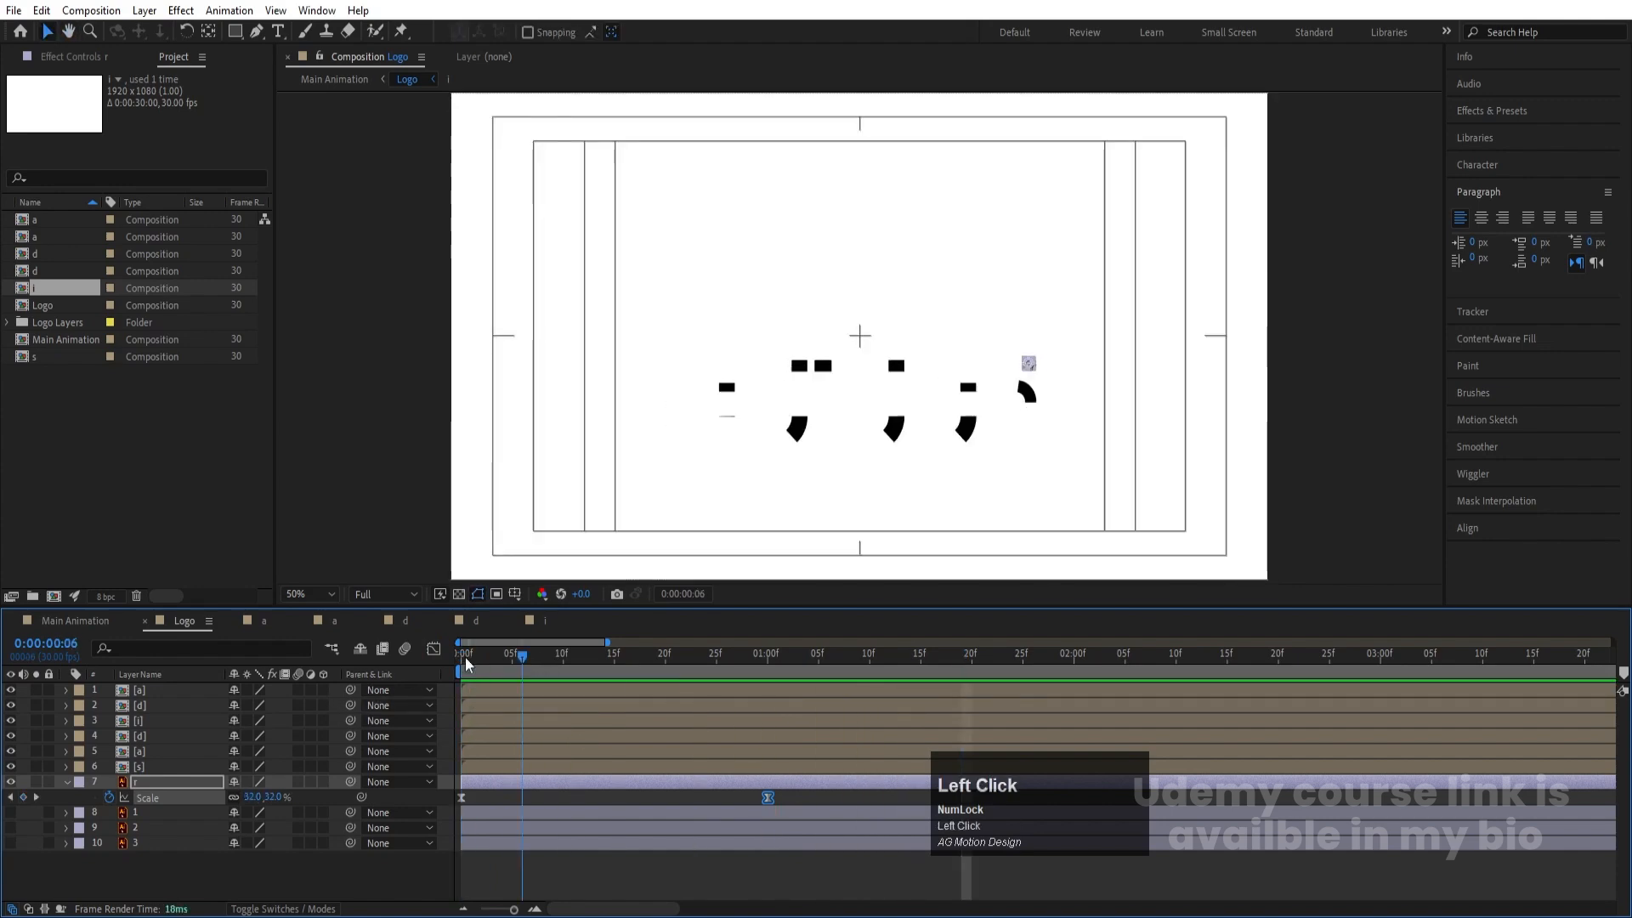
Step: Shift layers 2, 3 and 4 (d, i, d) to start at frames 5, 10 and 15
{"action": "left_click", "coordinate": [512, 651]}
{"action": "left_click", "coordinate": [515, 705]}
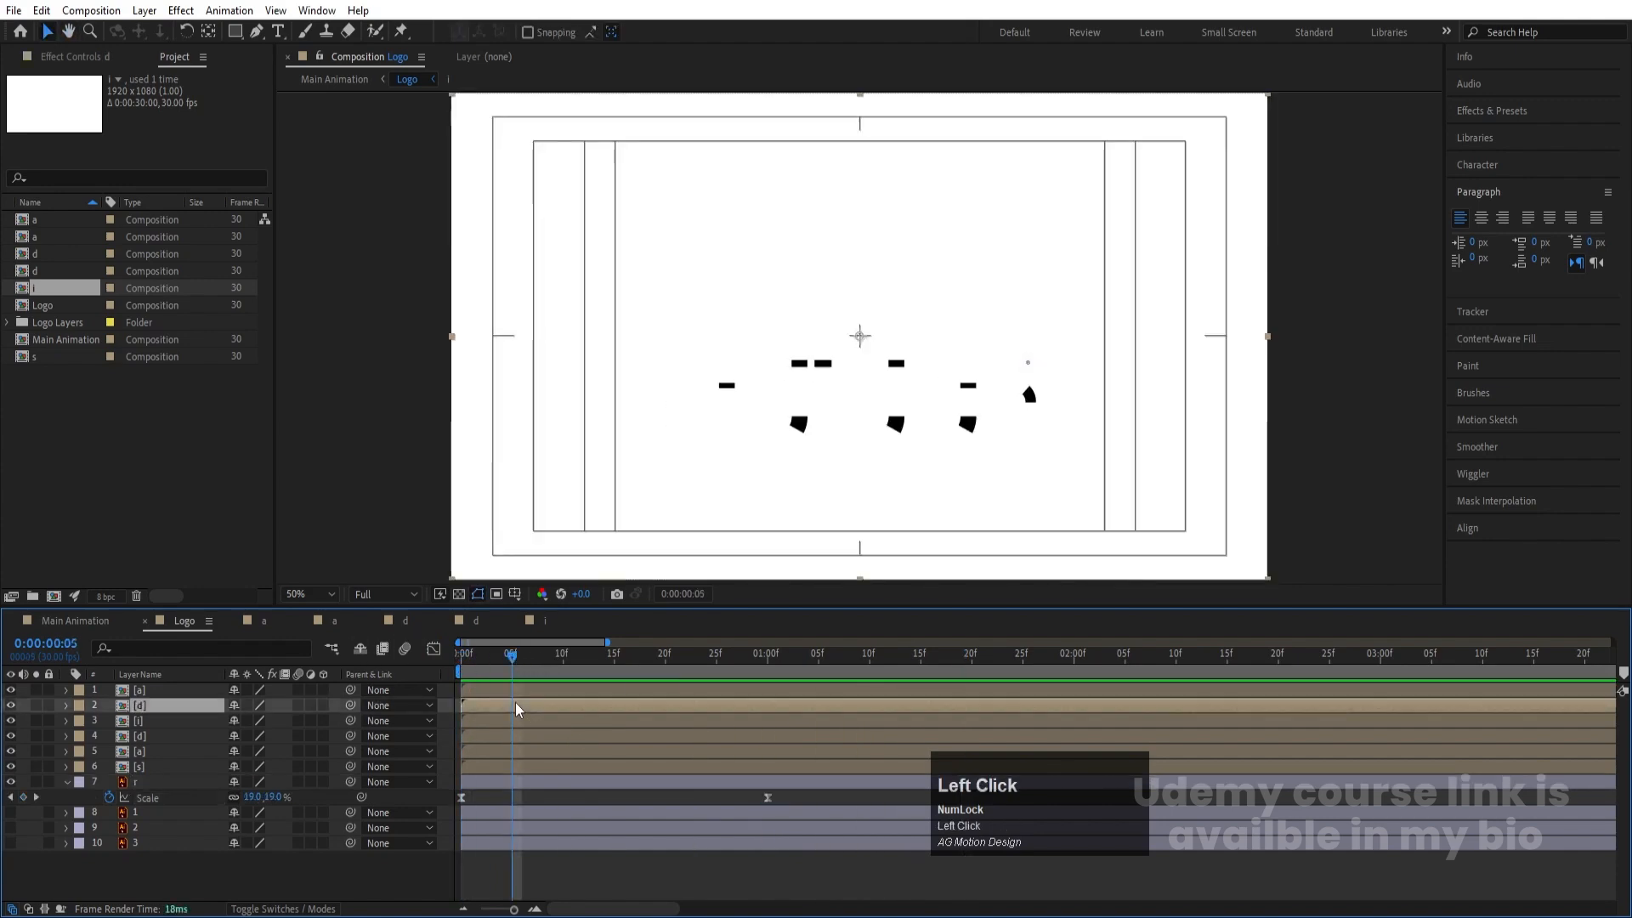
{"action": "key", "text": "alt+bracketleft"}
{"action": "left_click", "coordinate": [564, 654]}
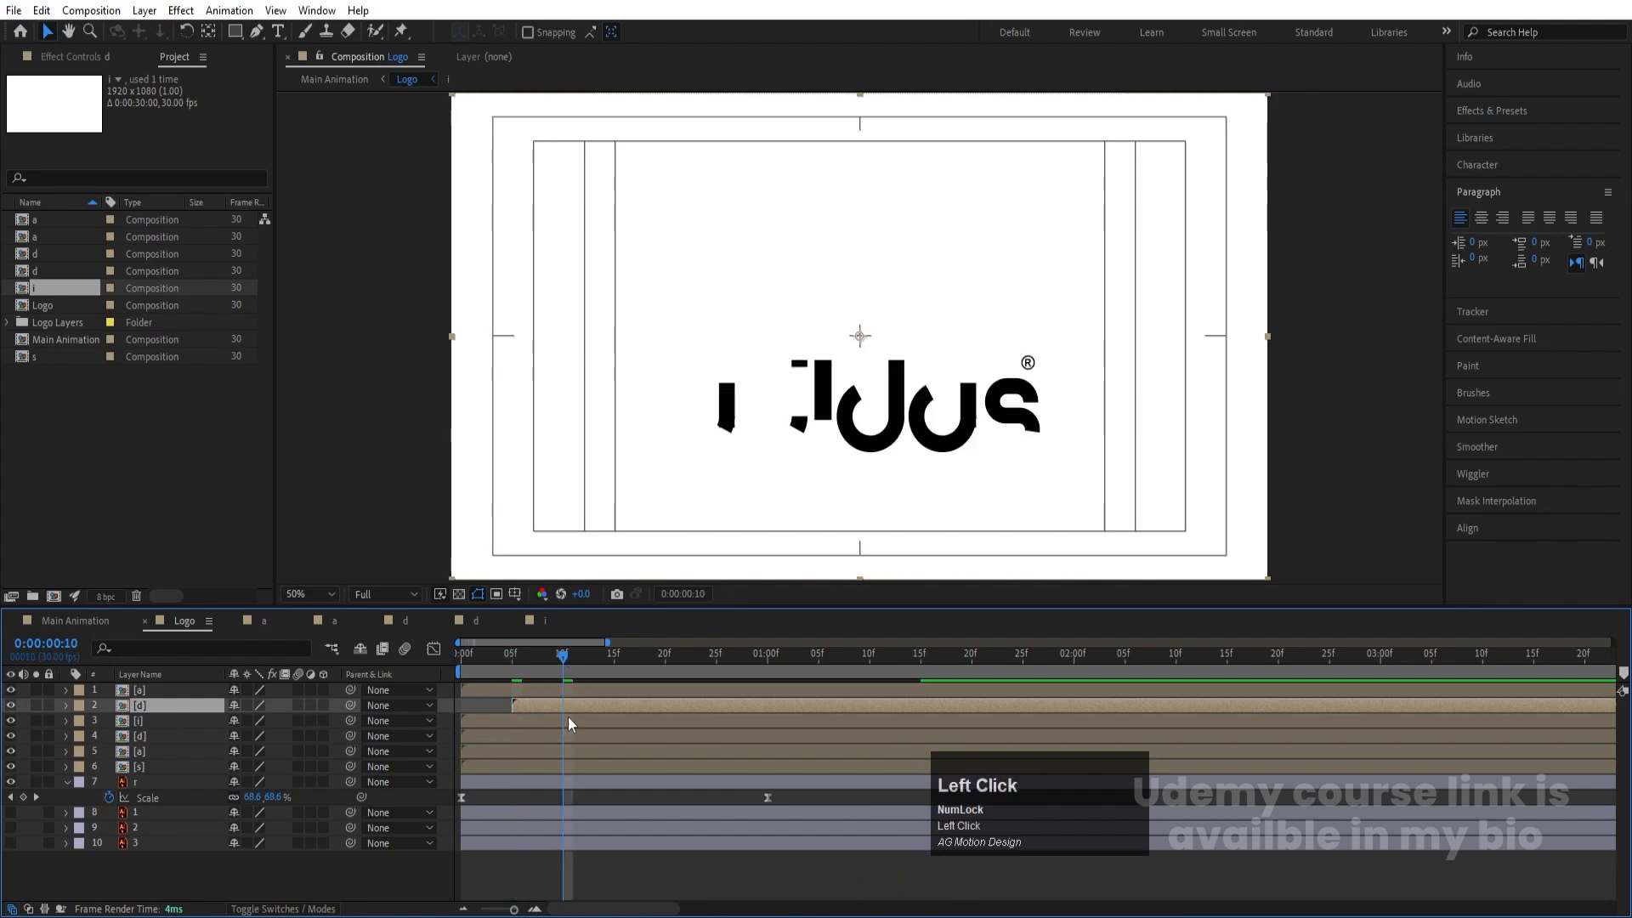
{"action": "left_click", "coordinate": [568, 721]}
{"action": "key", "text": "alt+bracketleft"}
{"action": "left_click", "coordinate": [614, 655]}
{"action": "left_click", "coordinate": [610, 738]}
{"action": "key", "text": "alt+bracketleft"}
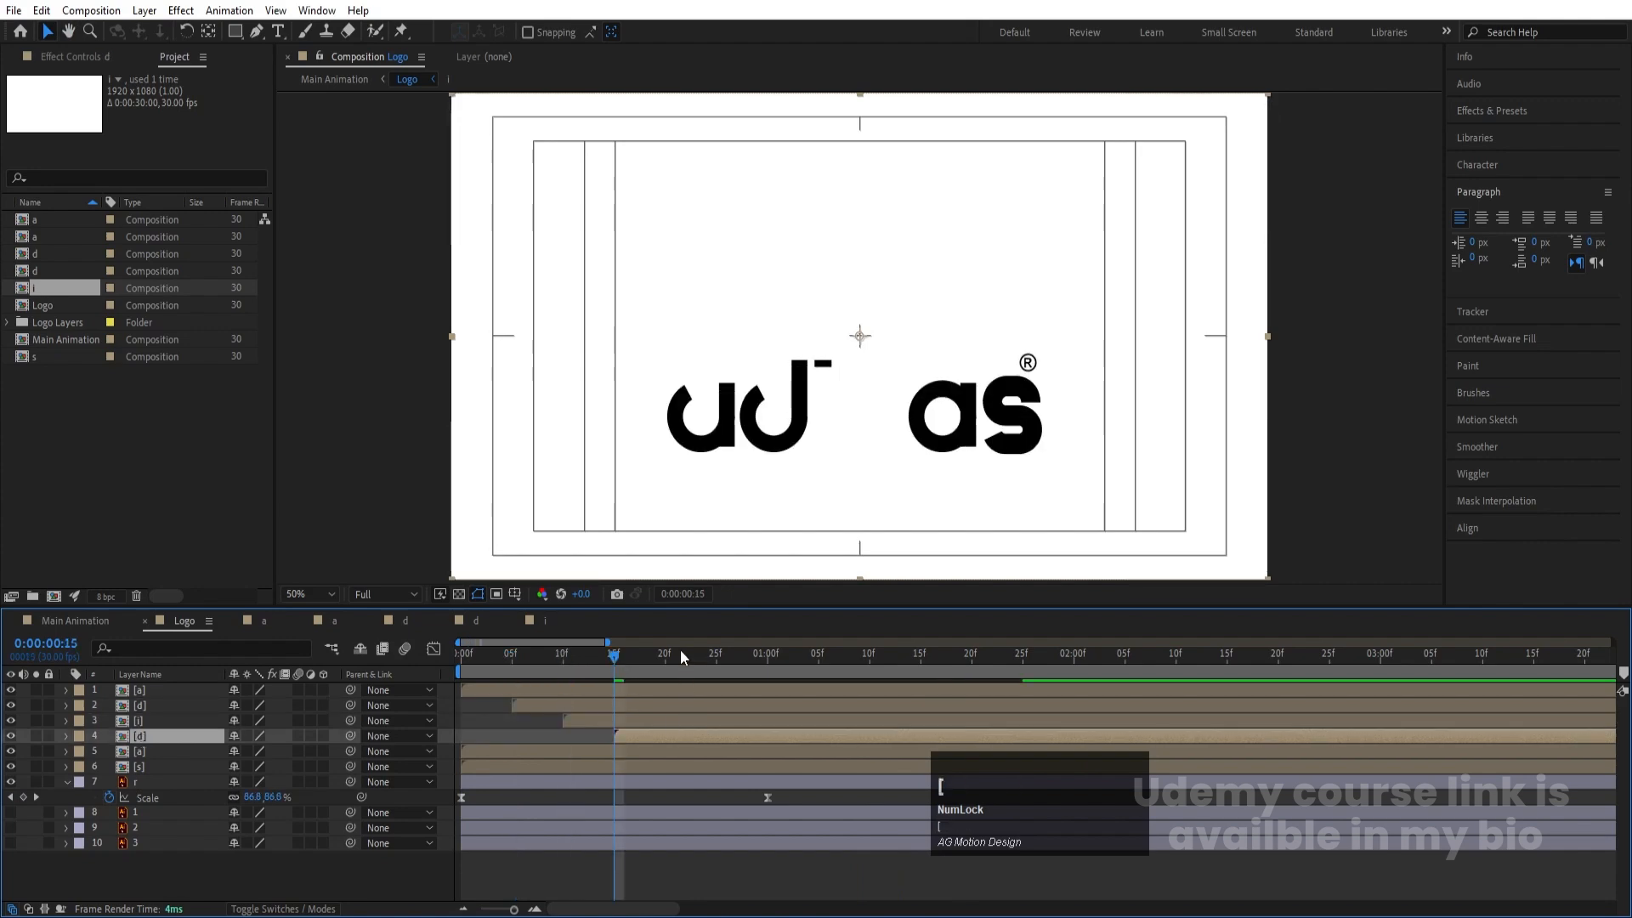
Step: Shift layers 5, 6 and 7 (a, s, r) to start at frame 20, frame 25 and 1 second
{"action": "left_click", "coordinate": [666, 654]}
{"action": "left_click", "coordinate": [662, 753]}
{"action": "key", "text": "alt+bracketleft"}
{"action": "left_click", "coordinate": [714, 657]}
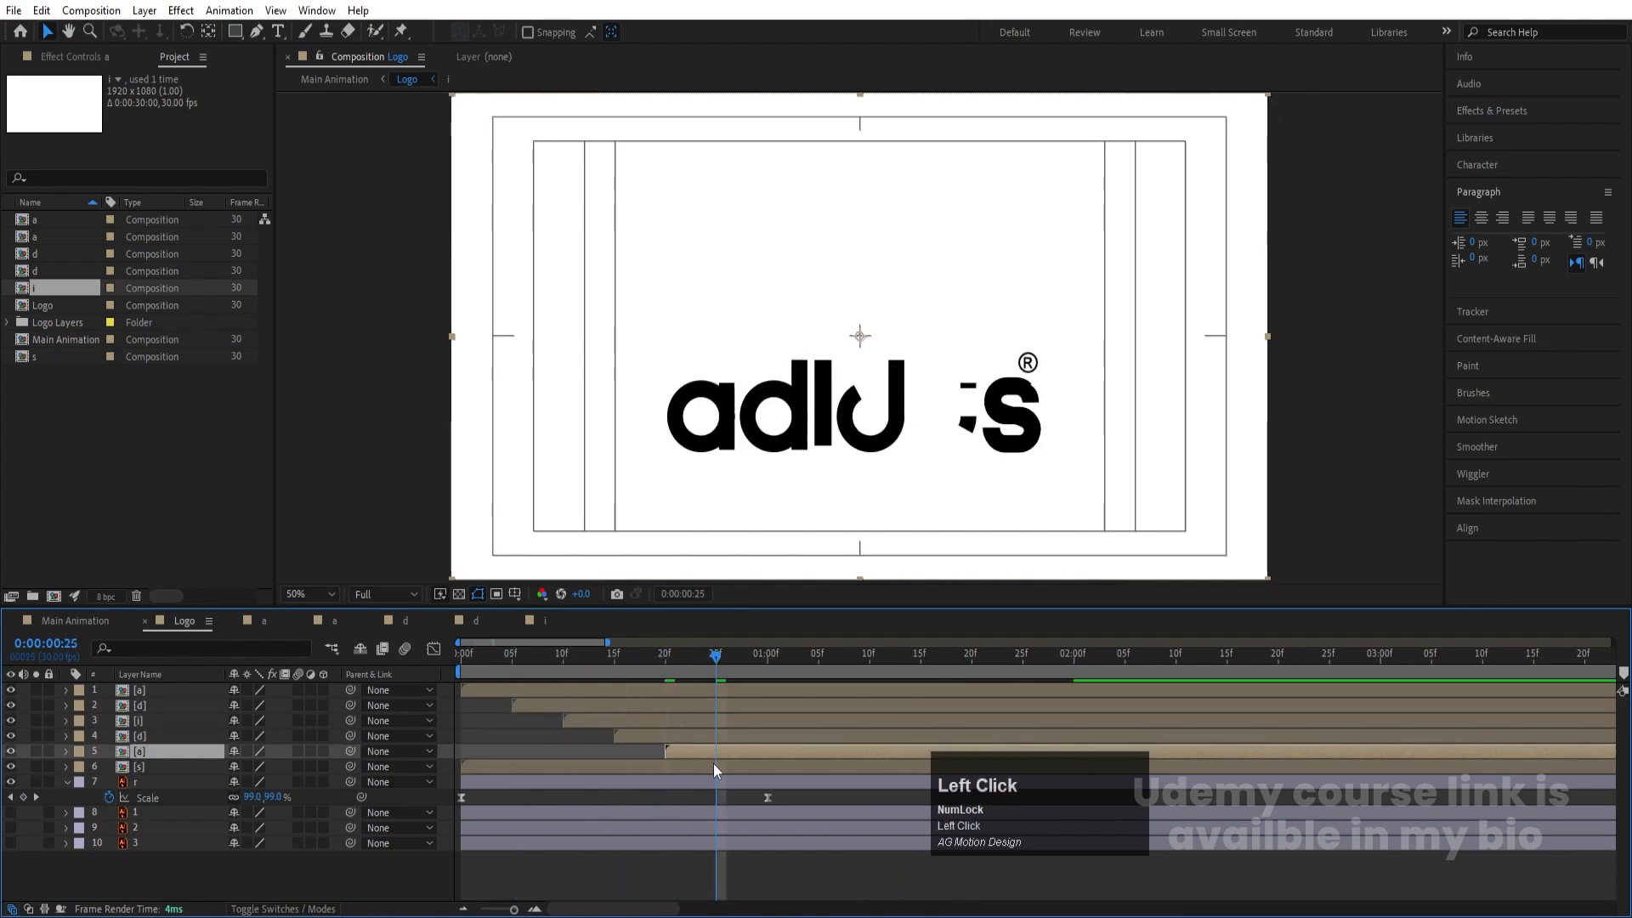
{"action": "left_click", "coordinate": [712, 765]}
{"action": "key", "text": "alt+bracketleft"}
{"action": "left_click", "coordinate": [767, 659]}
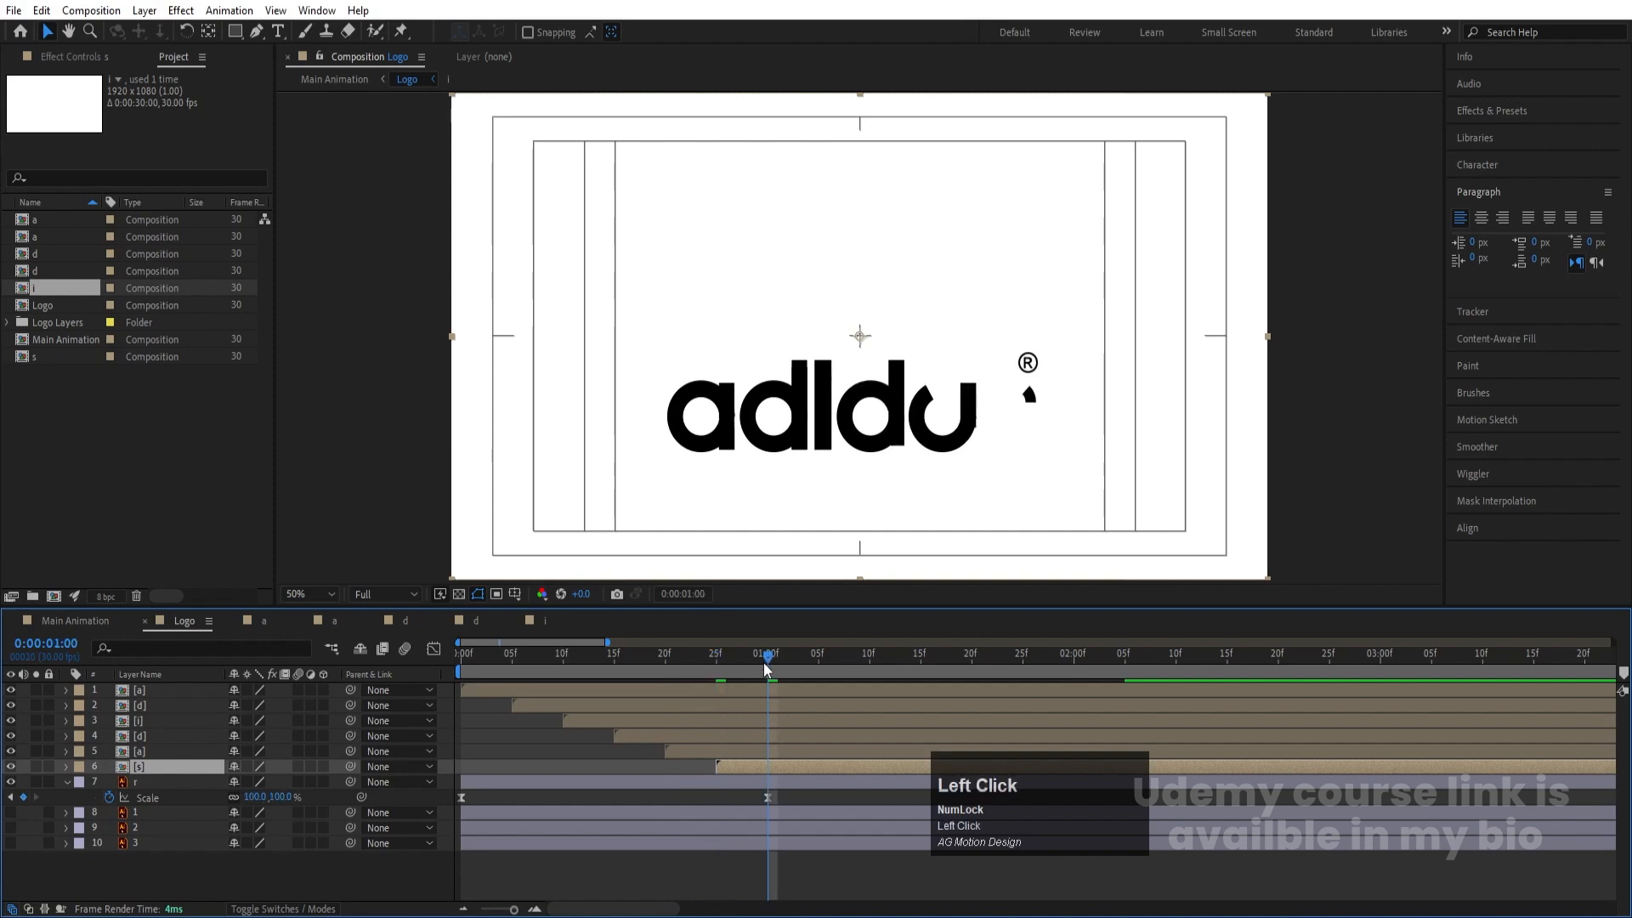
{"action": "left_click", "coordinate": [748, 777]}
{"action": "key", "text": "alt+bracketleft"}
Step: Preview the staggered letter and registered-mark animation from the beginning of the Logo composition
{"action": "key", "text": "space"}
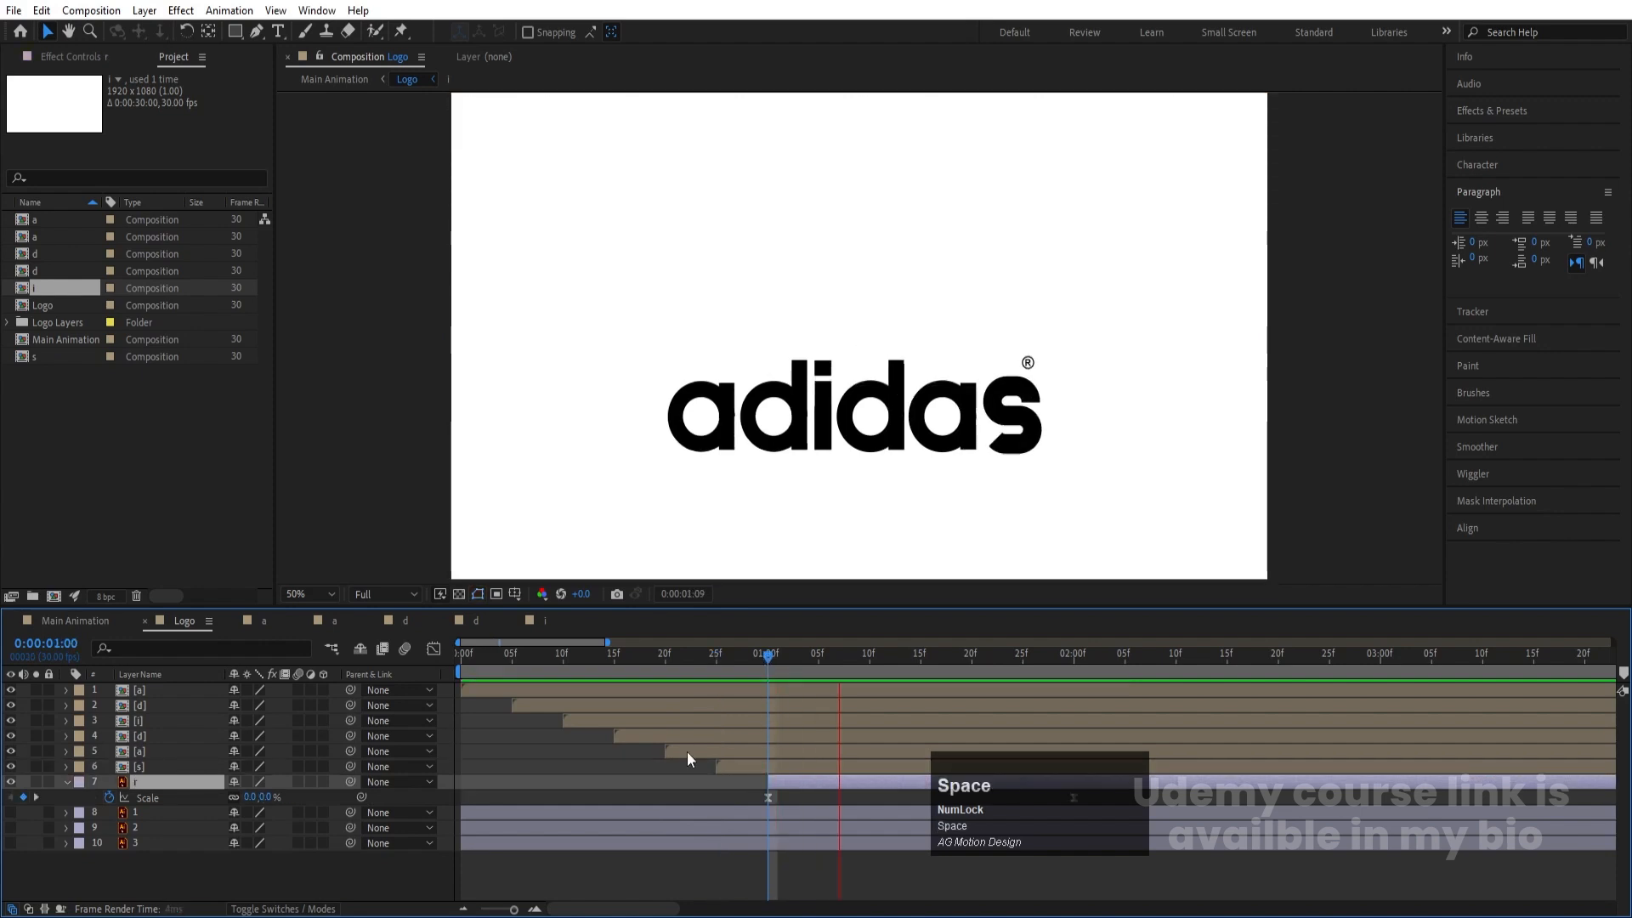
{"action": "left_click_drag", "start_coordinate": [527, 658], "coordinate": [379, 670]}
{"action": "key", "text": "space"}
{"action": "key", "text": "minus"}
{"action": "key", "text": "Num_Lock"}
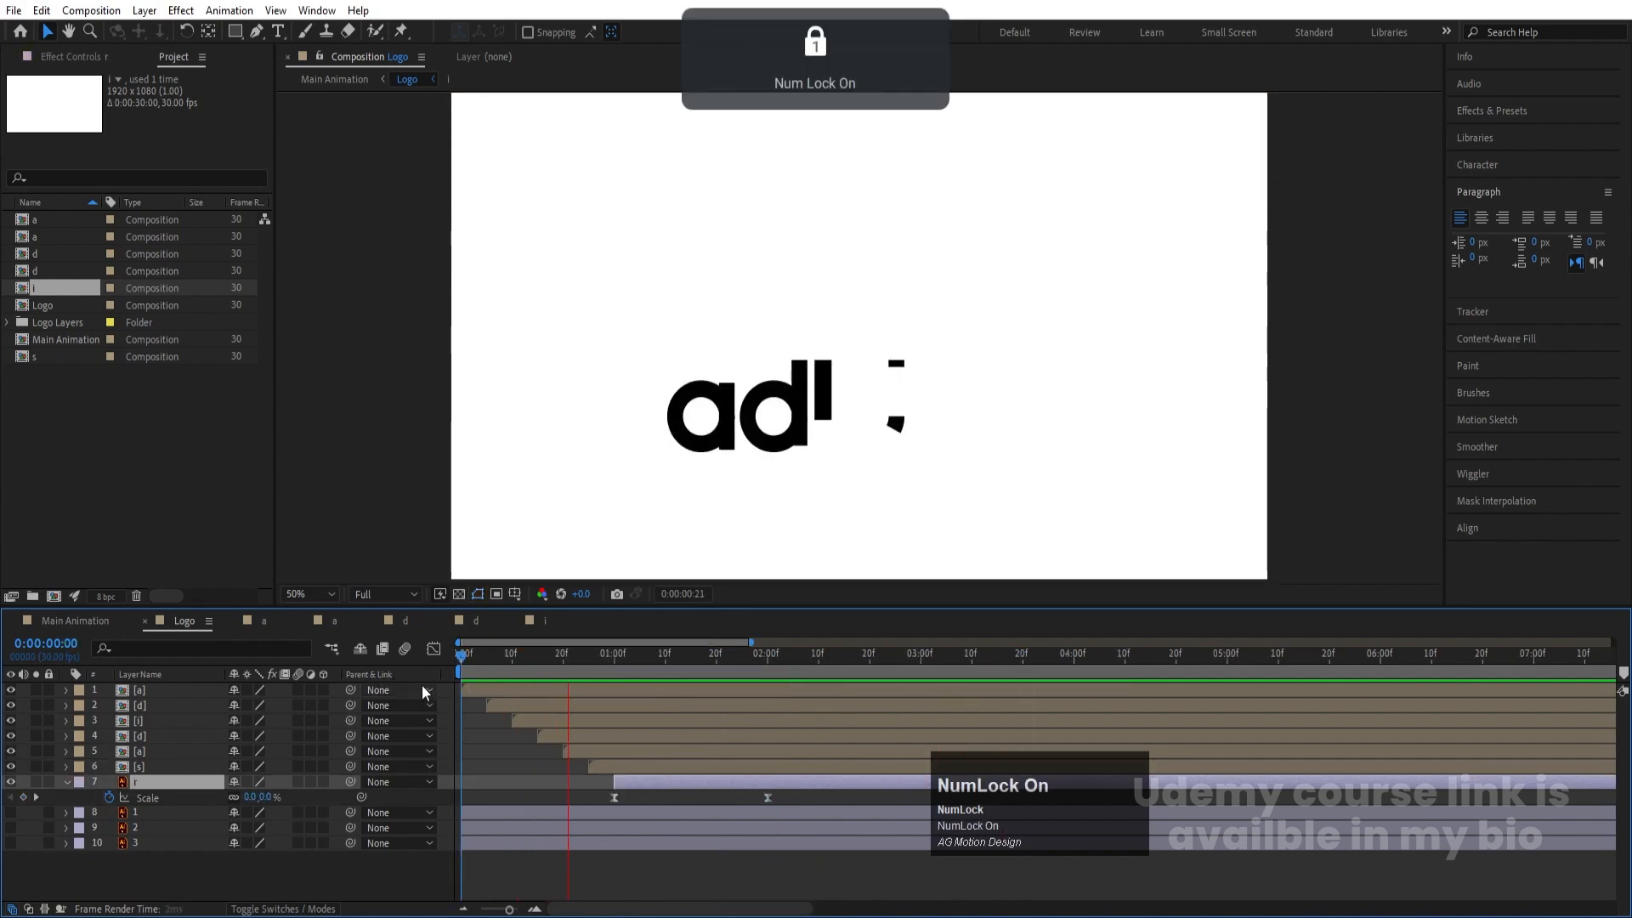
{"action": "key", "text": "space"}
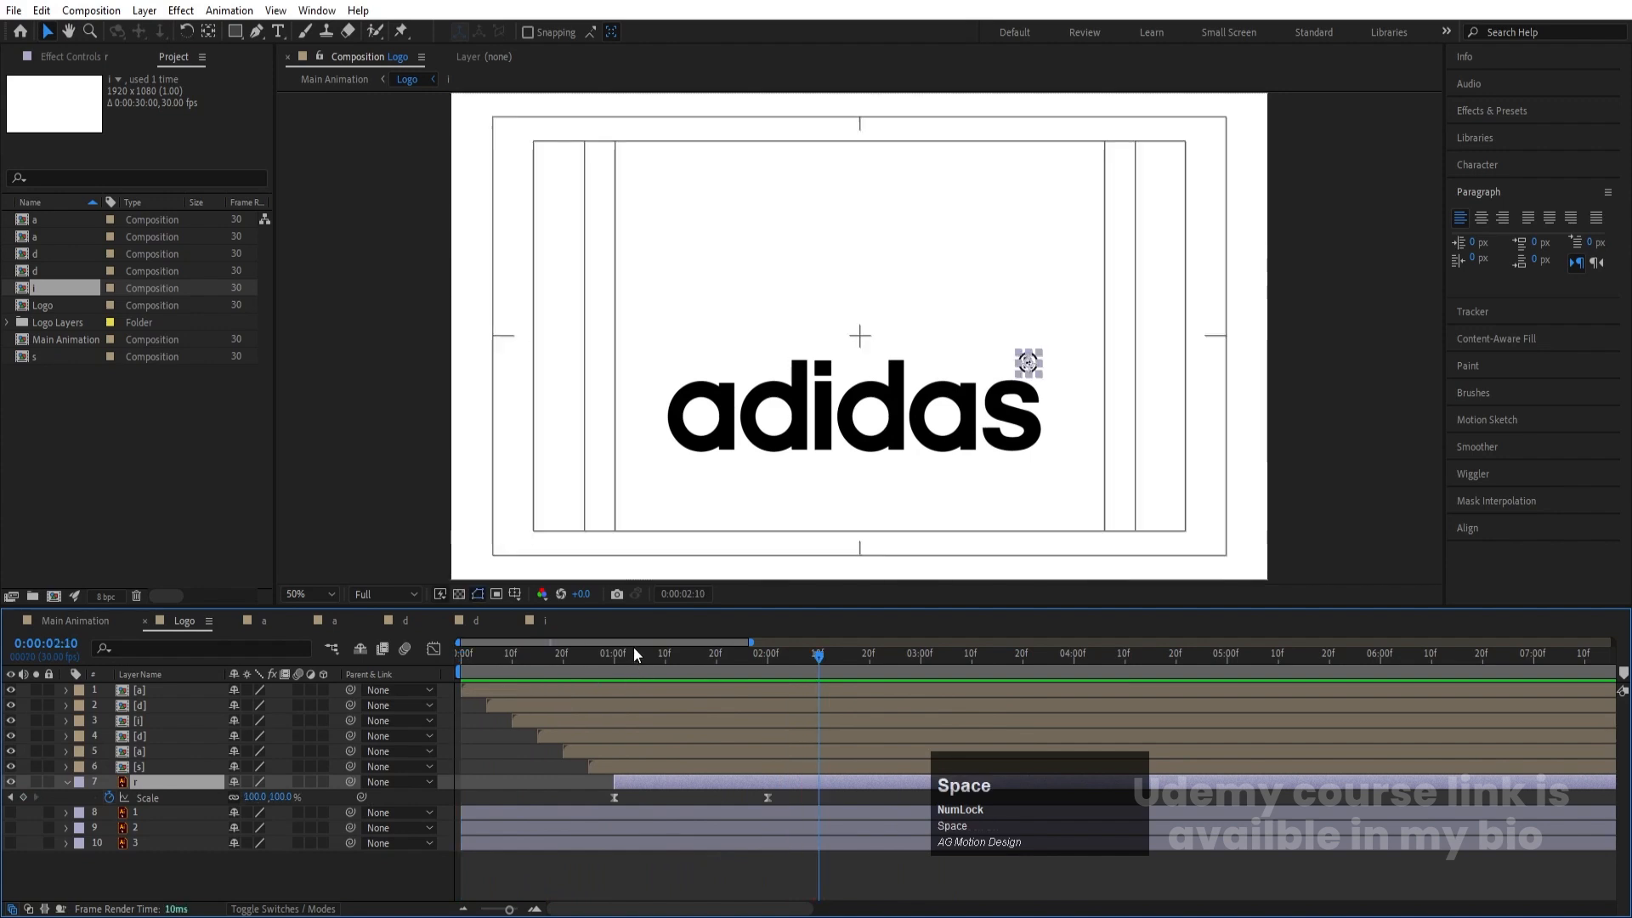
{"action": "key", "text": "space"}
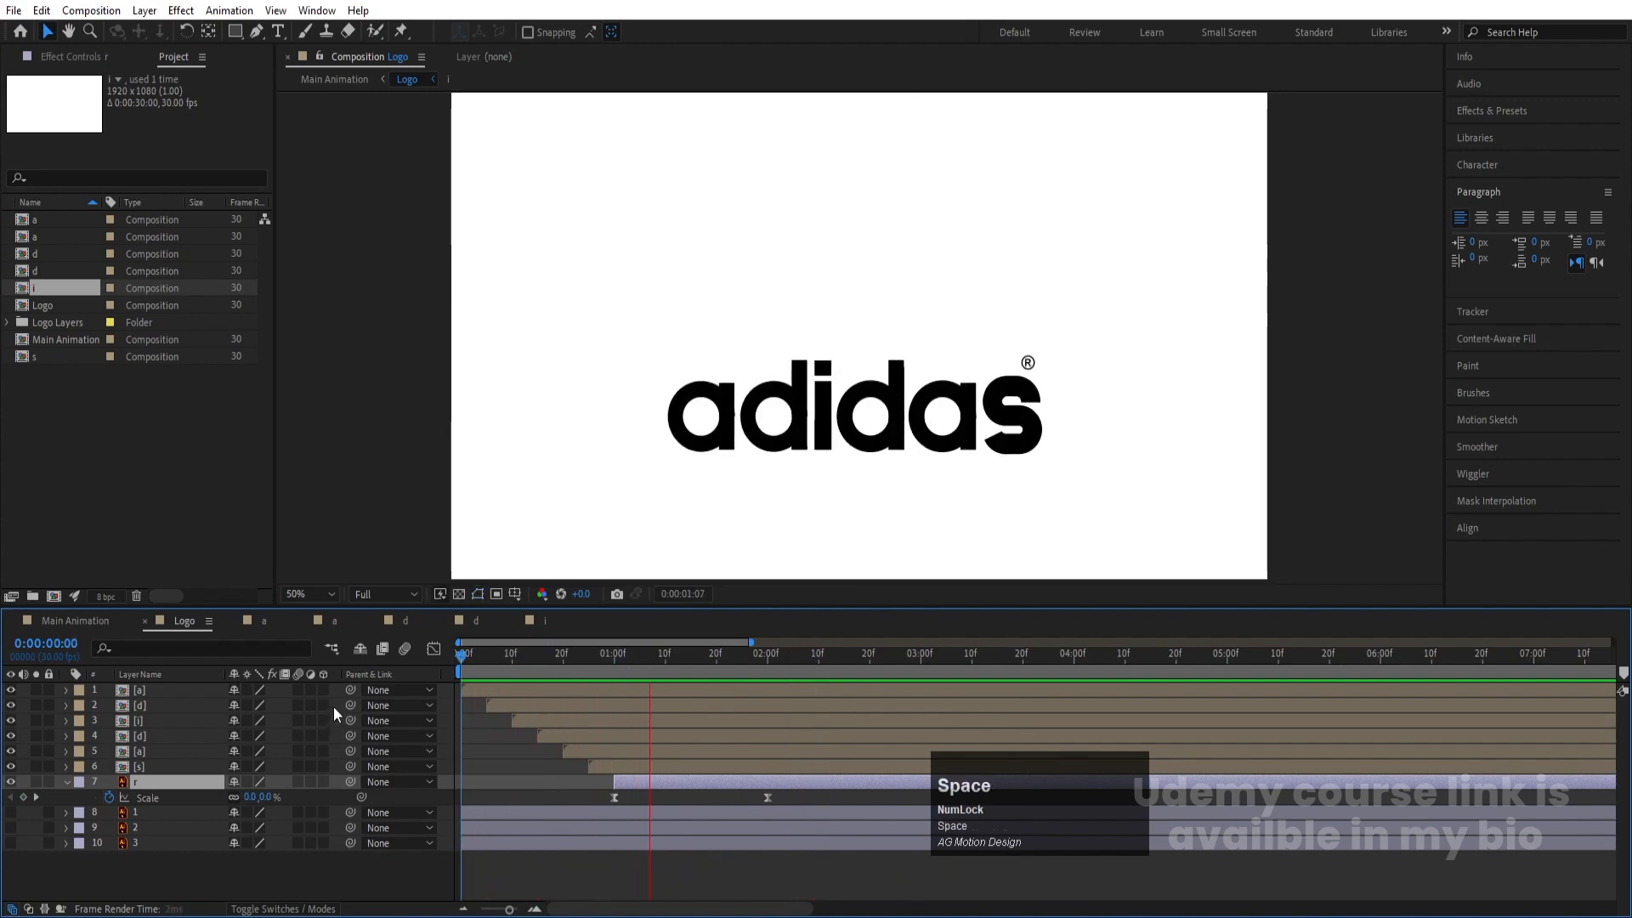
{"action": "key", "text": "space"}
Step: Pre-compose the six letter layers and layer r as Text Reveal, and play the result from the start
{"action": "left_click", "coordinate": [145, 692], "text": "shift"}
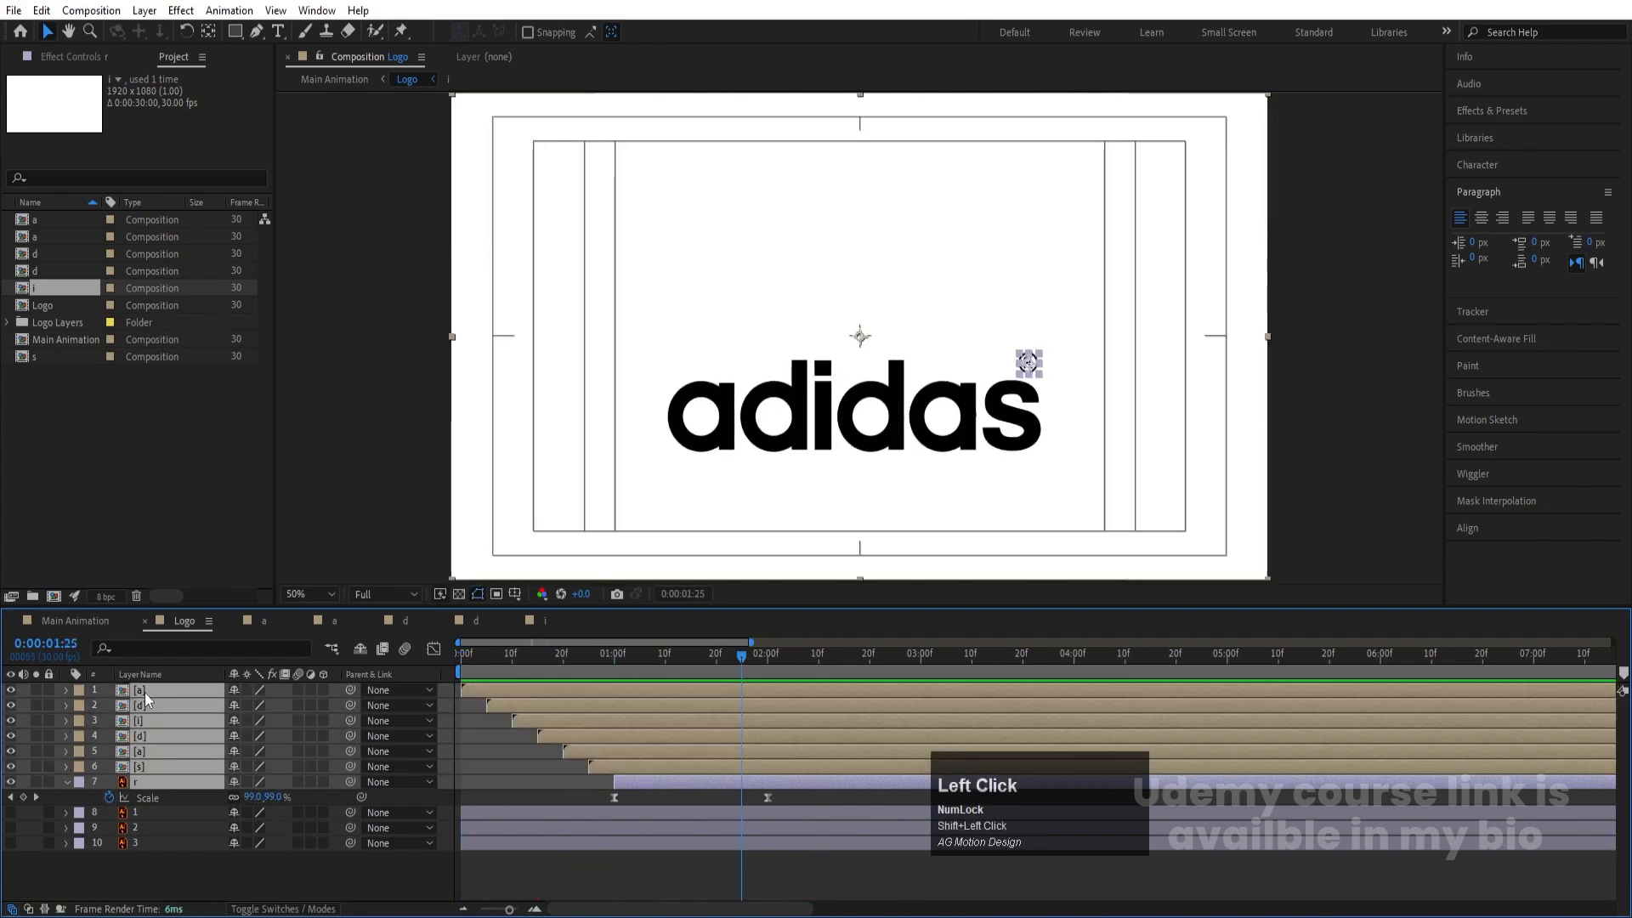
{"action": "key", "text": "ctrl+shift+c"}
{"action": "type", "text": "Te"}
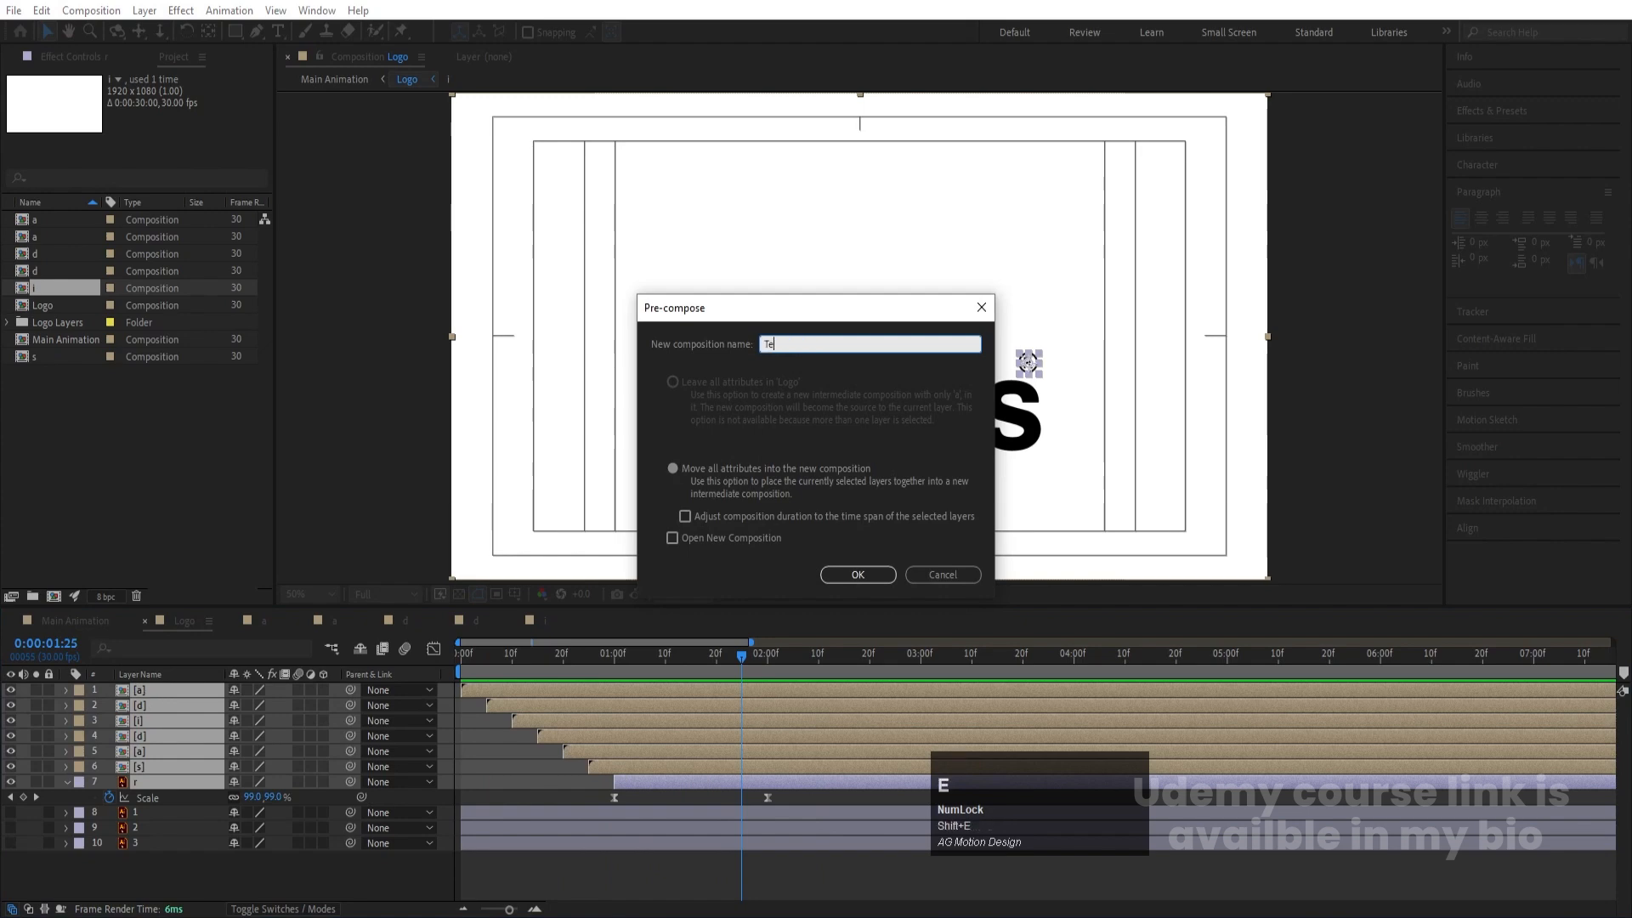
{"action": "type", "text": "xt Reveal"}
{"action": "key", "text": "Return"}
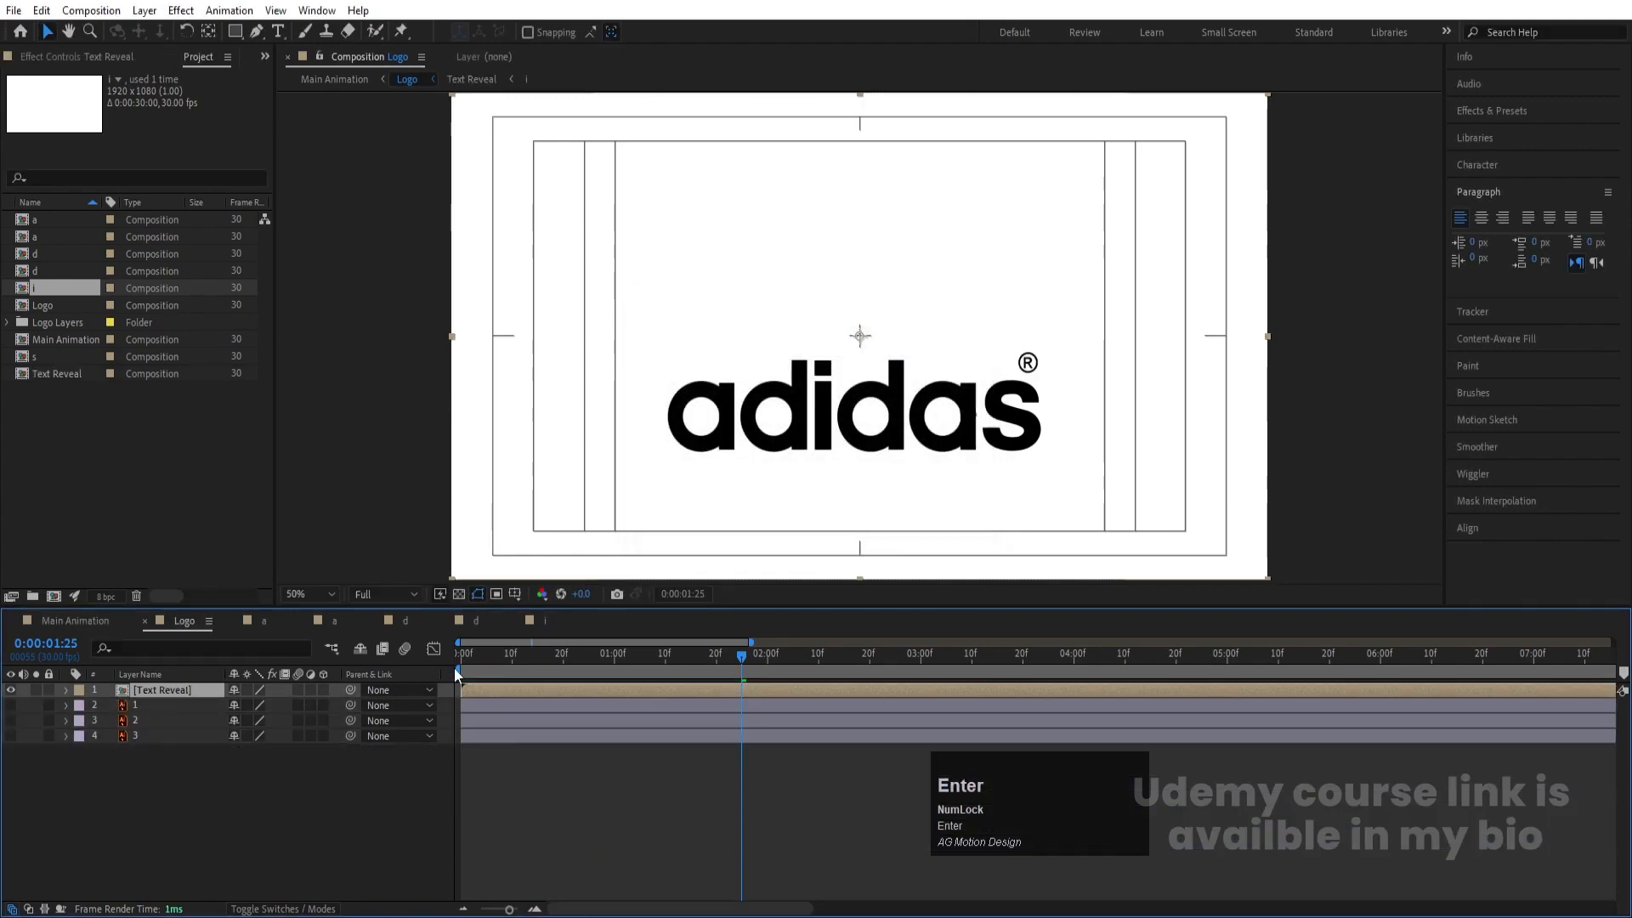
{"action": "left_click", "coordinate": [459, 658]}
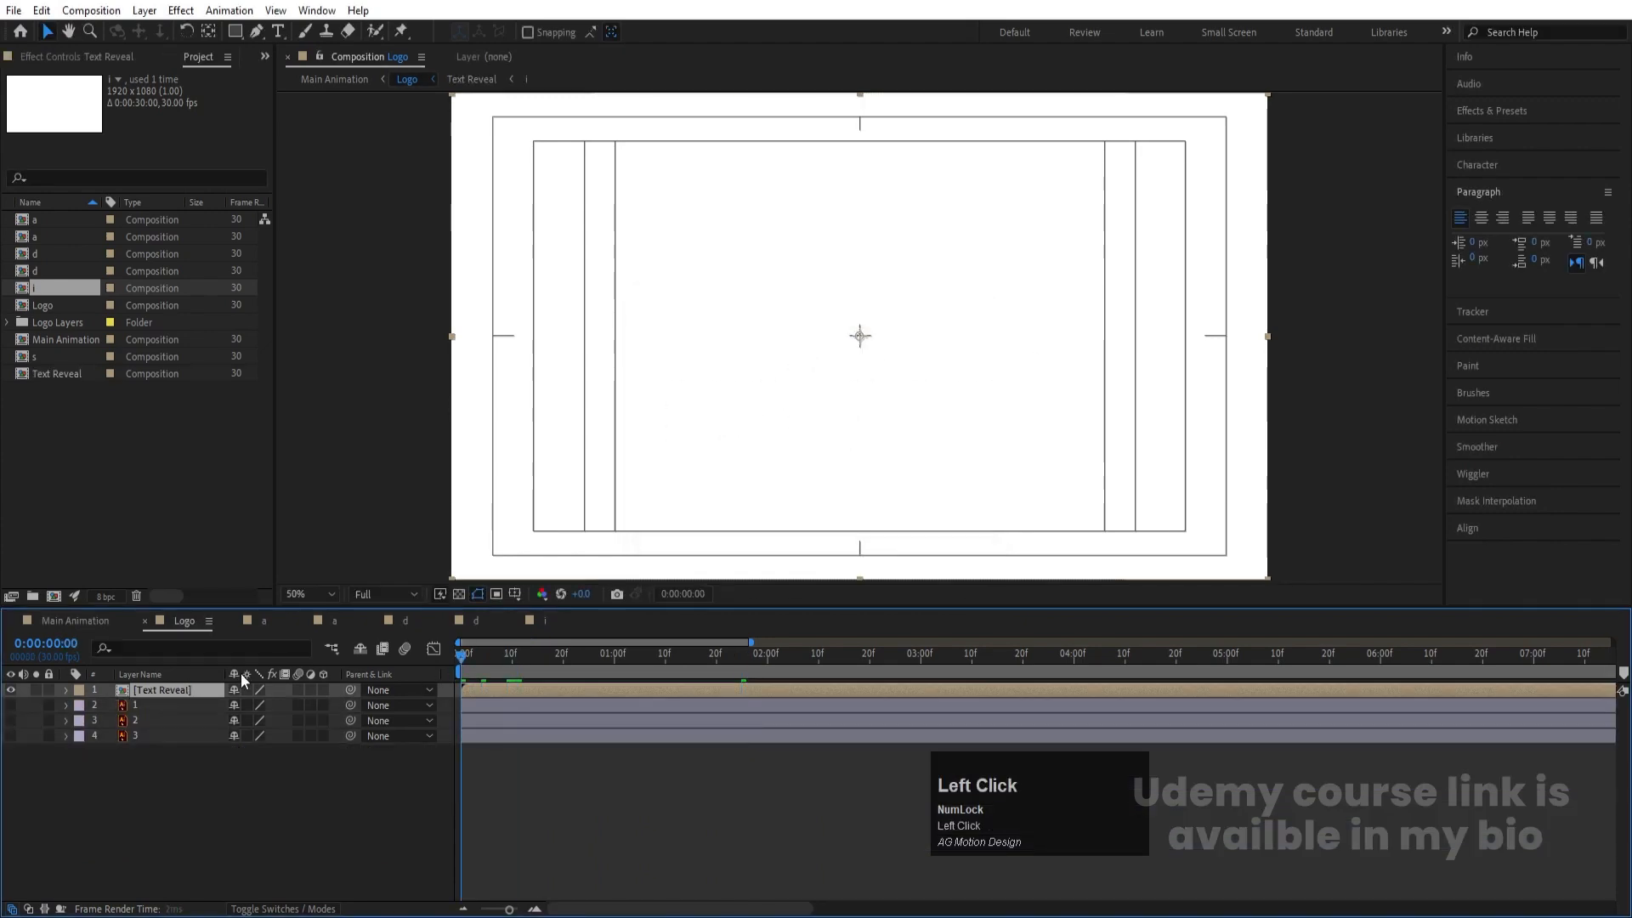
{"action": "left_click", "coordinate": [229, 809]}
{"action": "key", "text": "space"}
{"action": "key", "text": "space"}
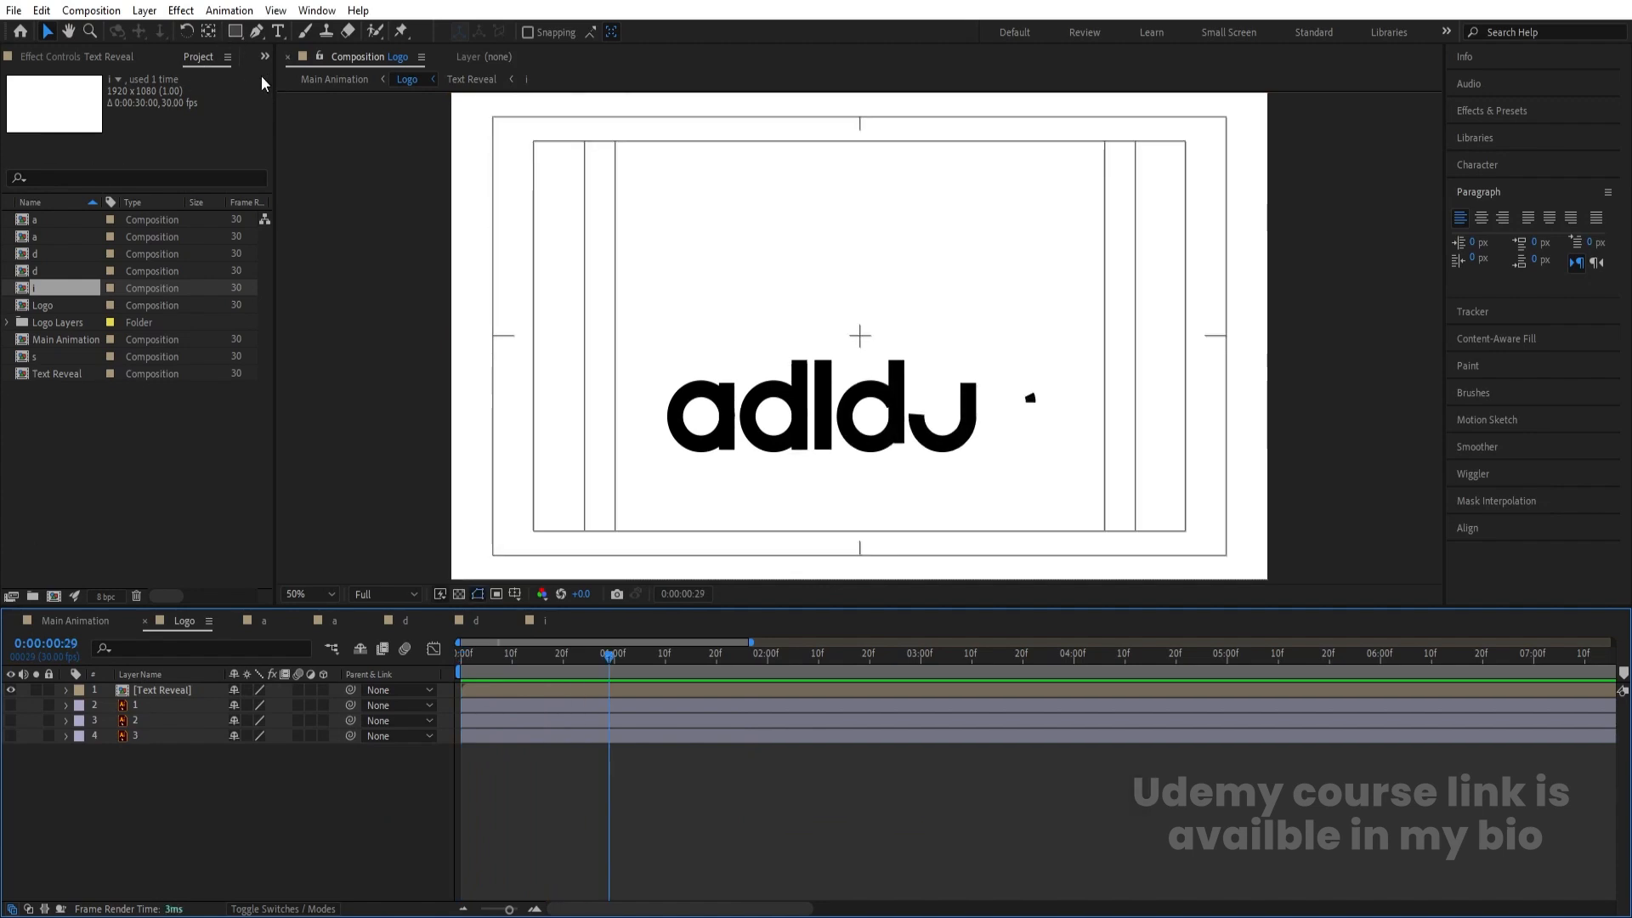
Step: Draw a tiny black ellipse with no stroke in the frame's upper-left corner and center its anchor point
{"action": "left_click_drag", "start_coordinate": [239, 31], "coordinate": [302, 70]}
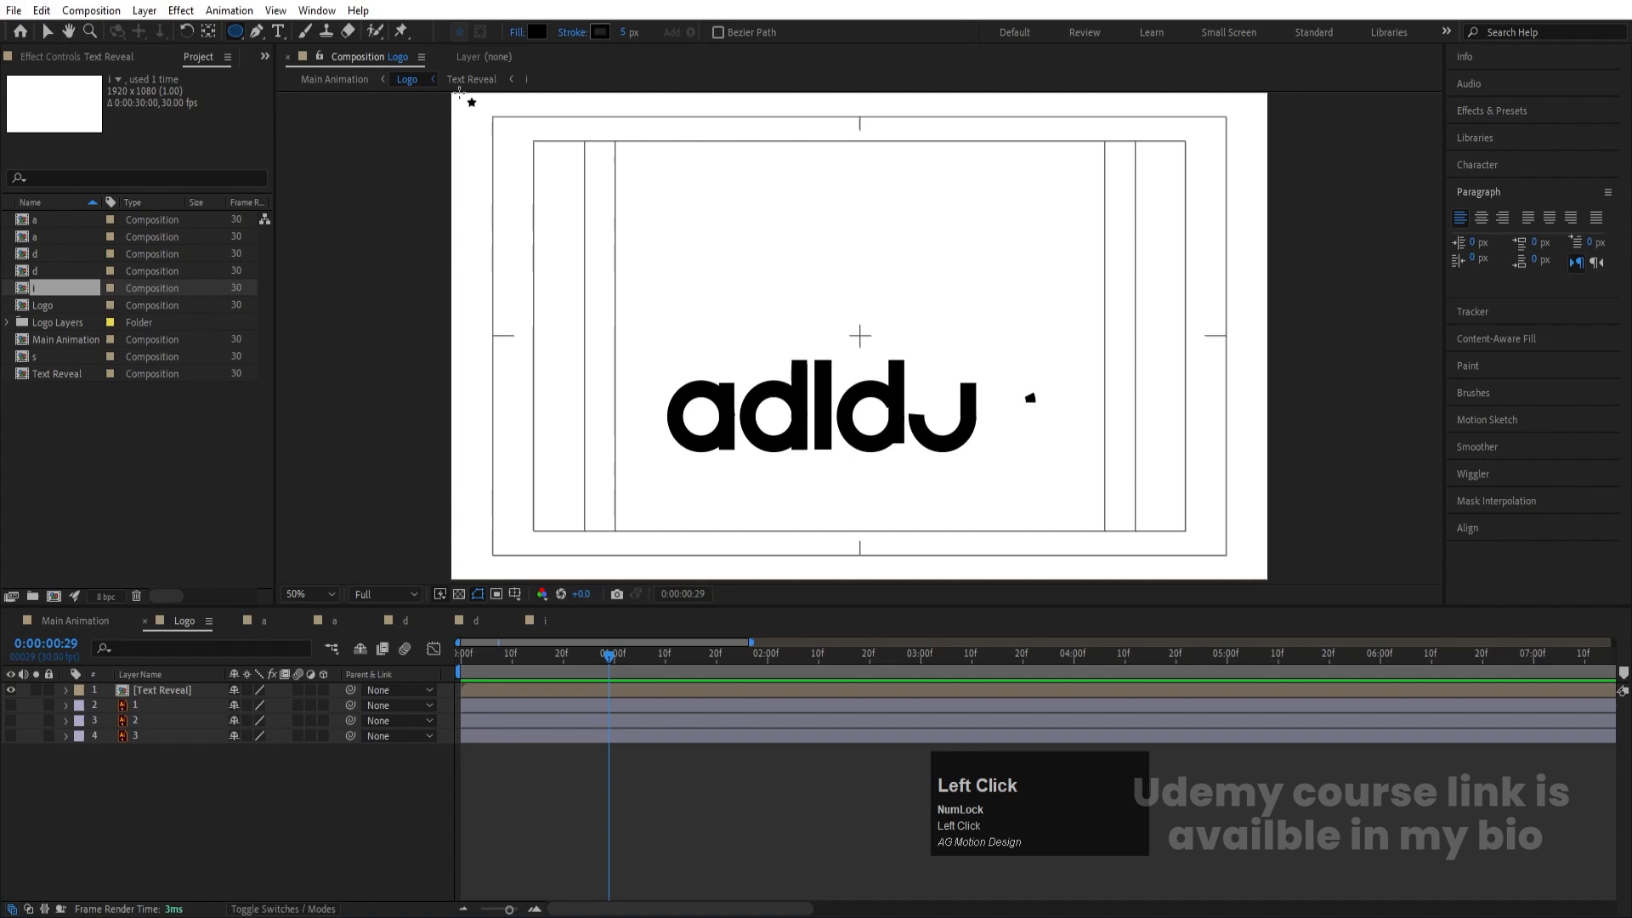
{"action": "left_click", "coordinate": [572, 33]}
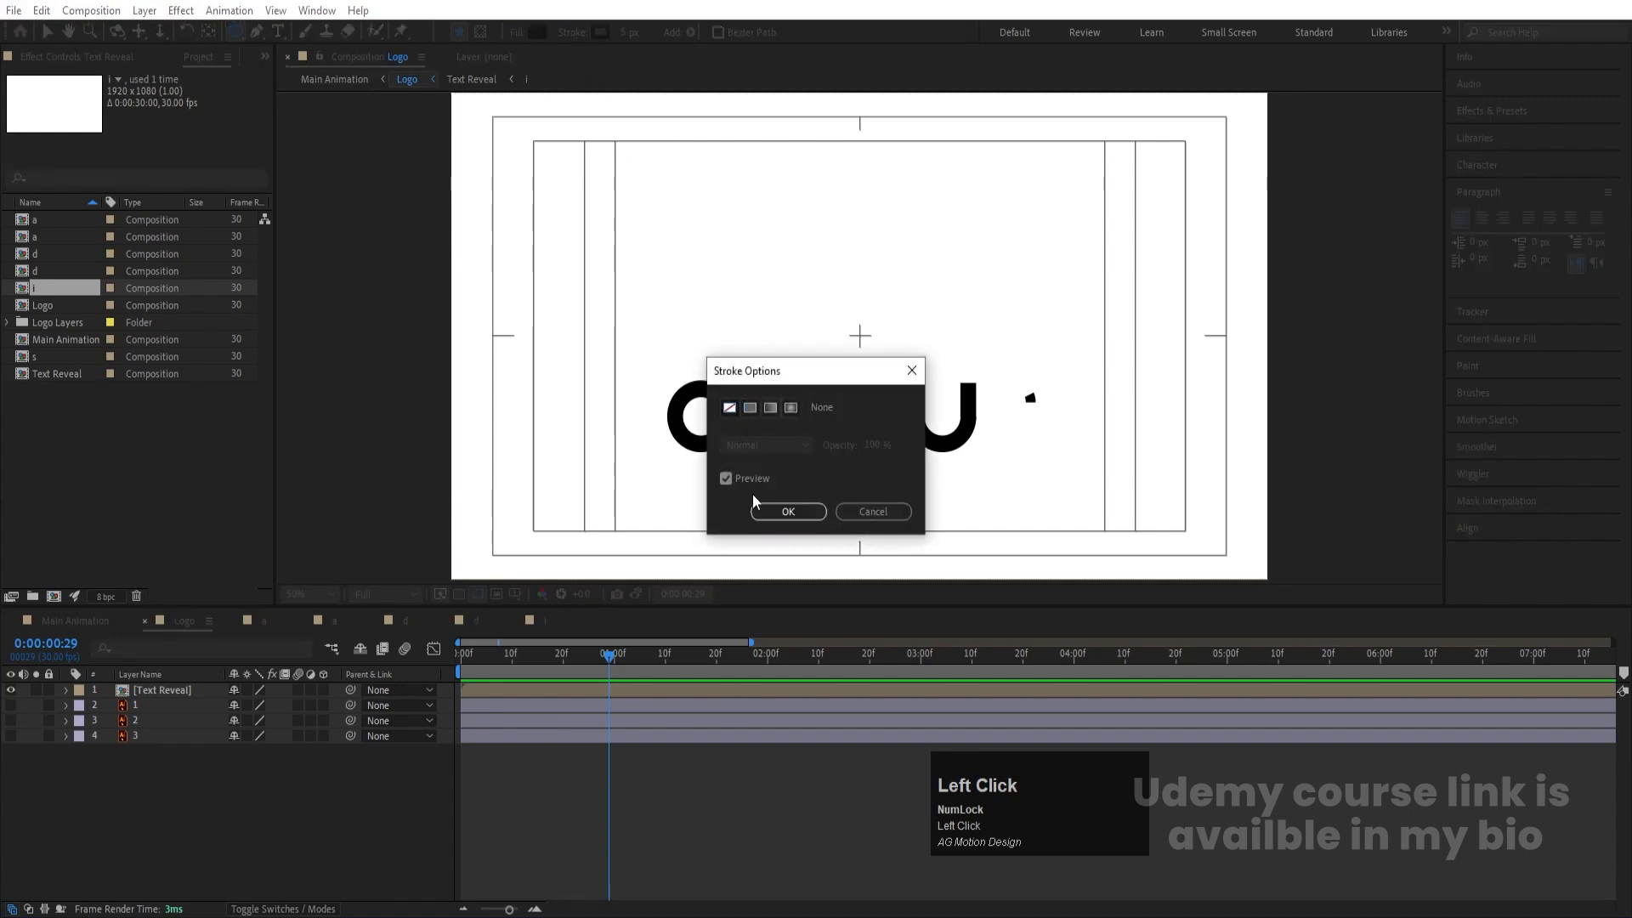
{"action": "left_click", "coordinate": [776, 509]}
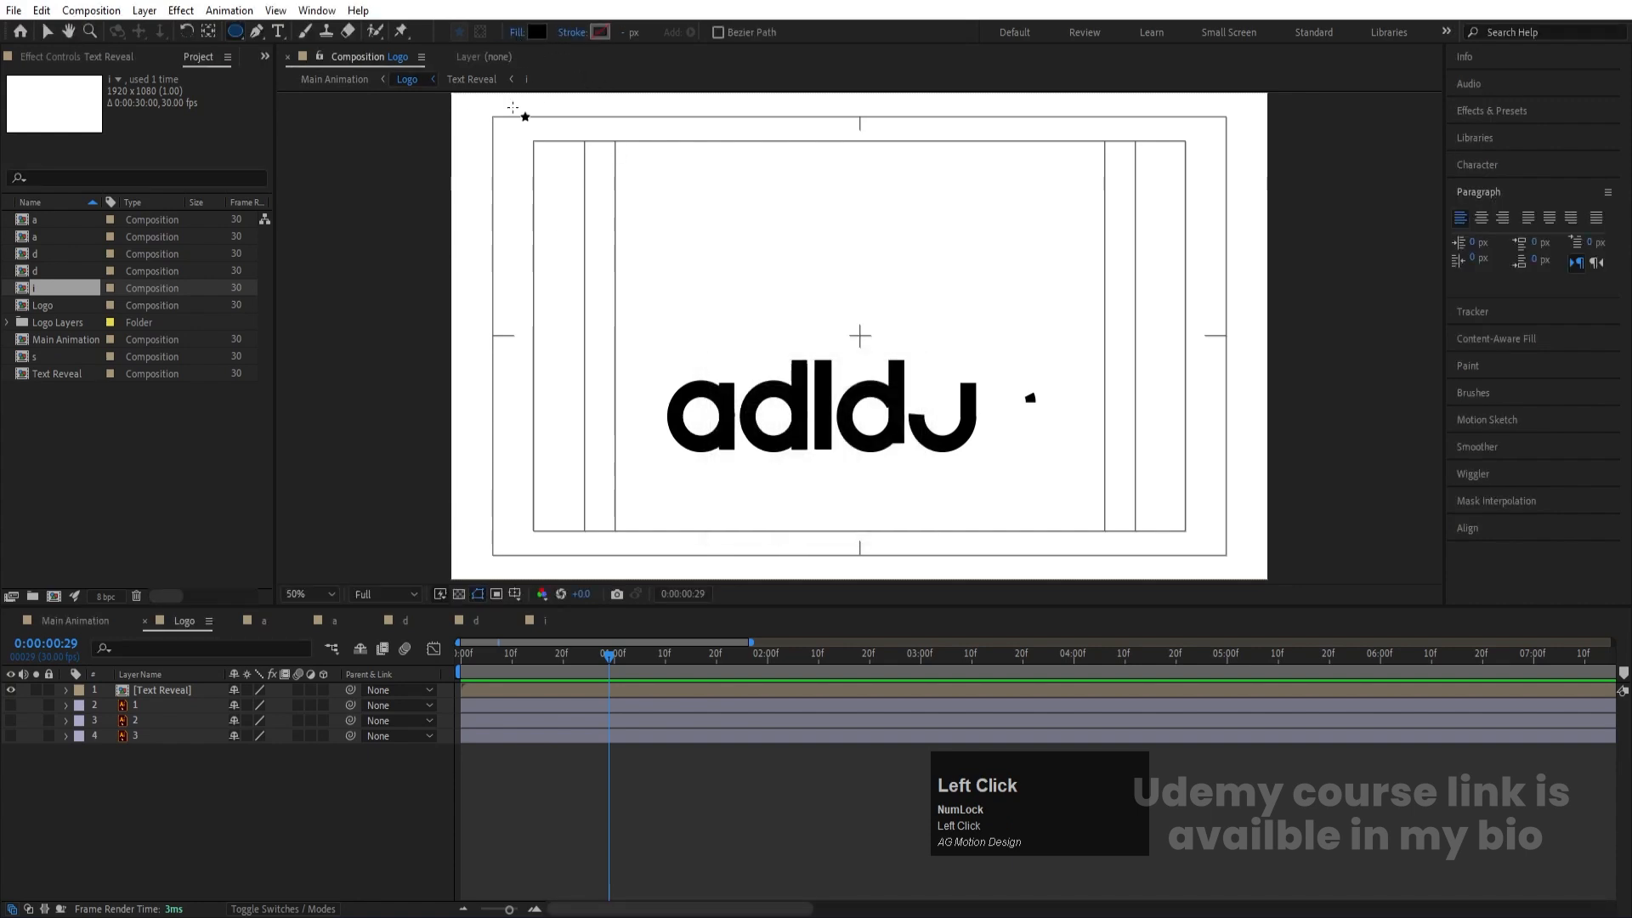
{"action": "left_click_drag", "start_coordinate": [465, 99], "coordinate": [468, 104]}
{"action": "left_click", "coordinate": [200, 851]}
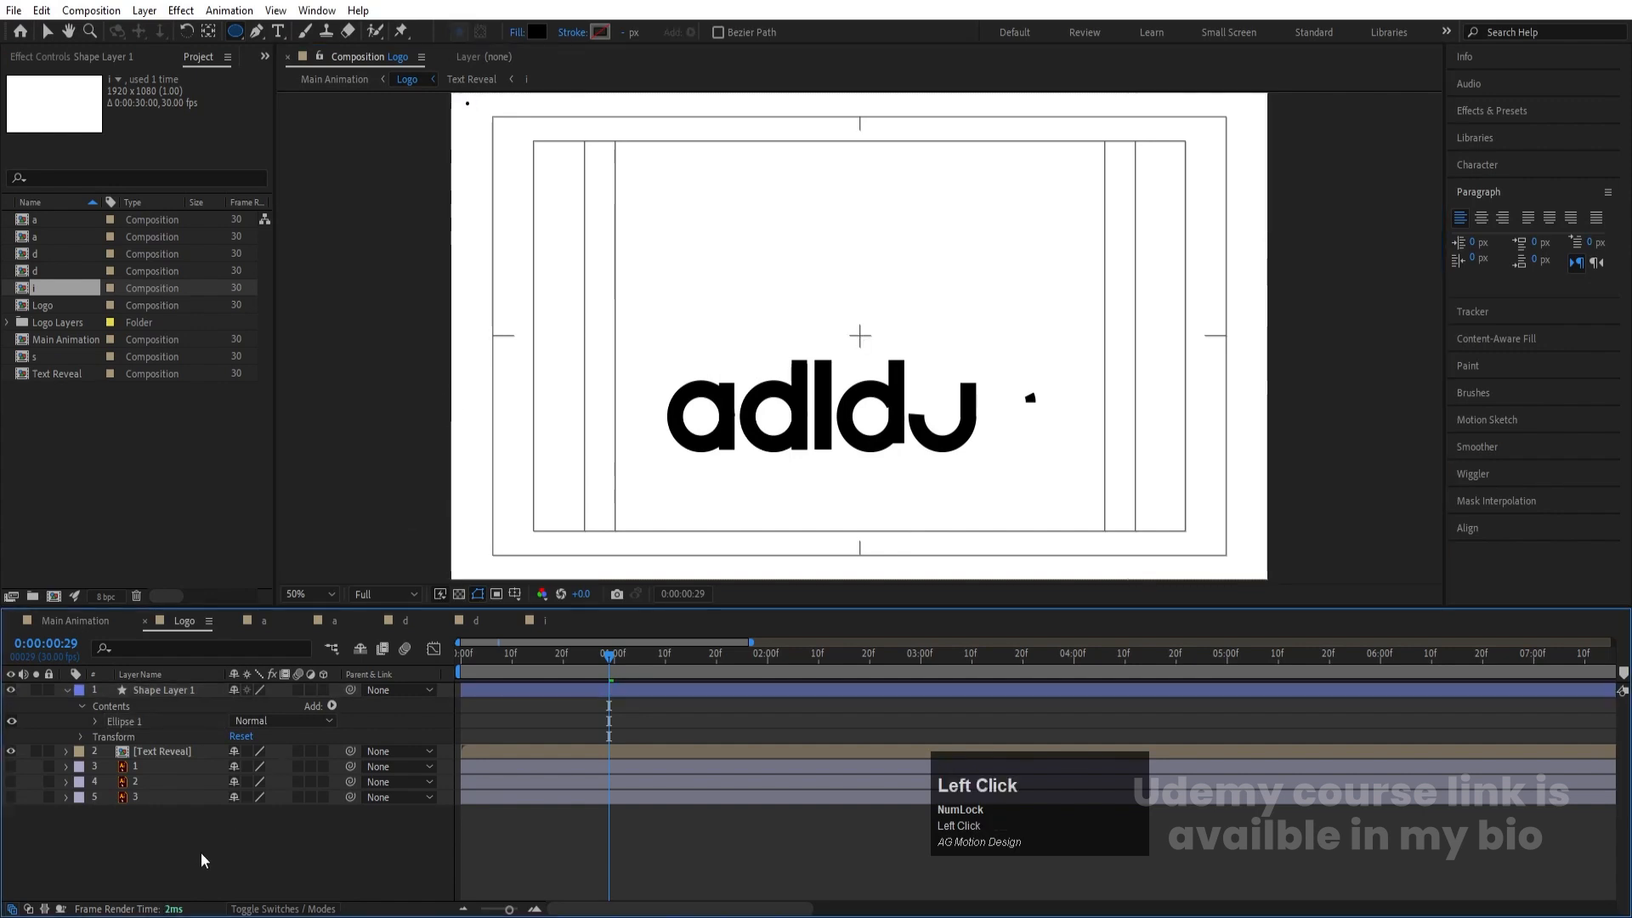
{"action": "left_click", "coordinate": [178, 689]}
{"action": "key", "text": "ctrl+alt+Home"}
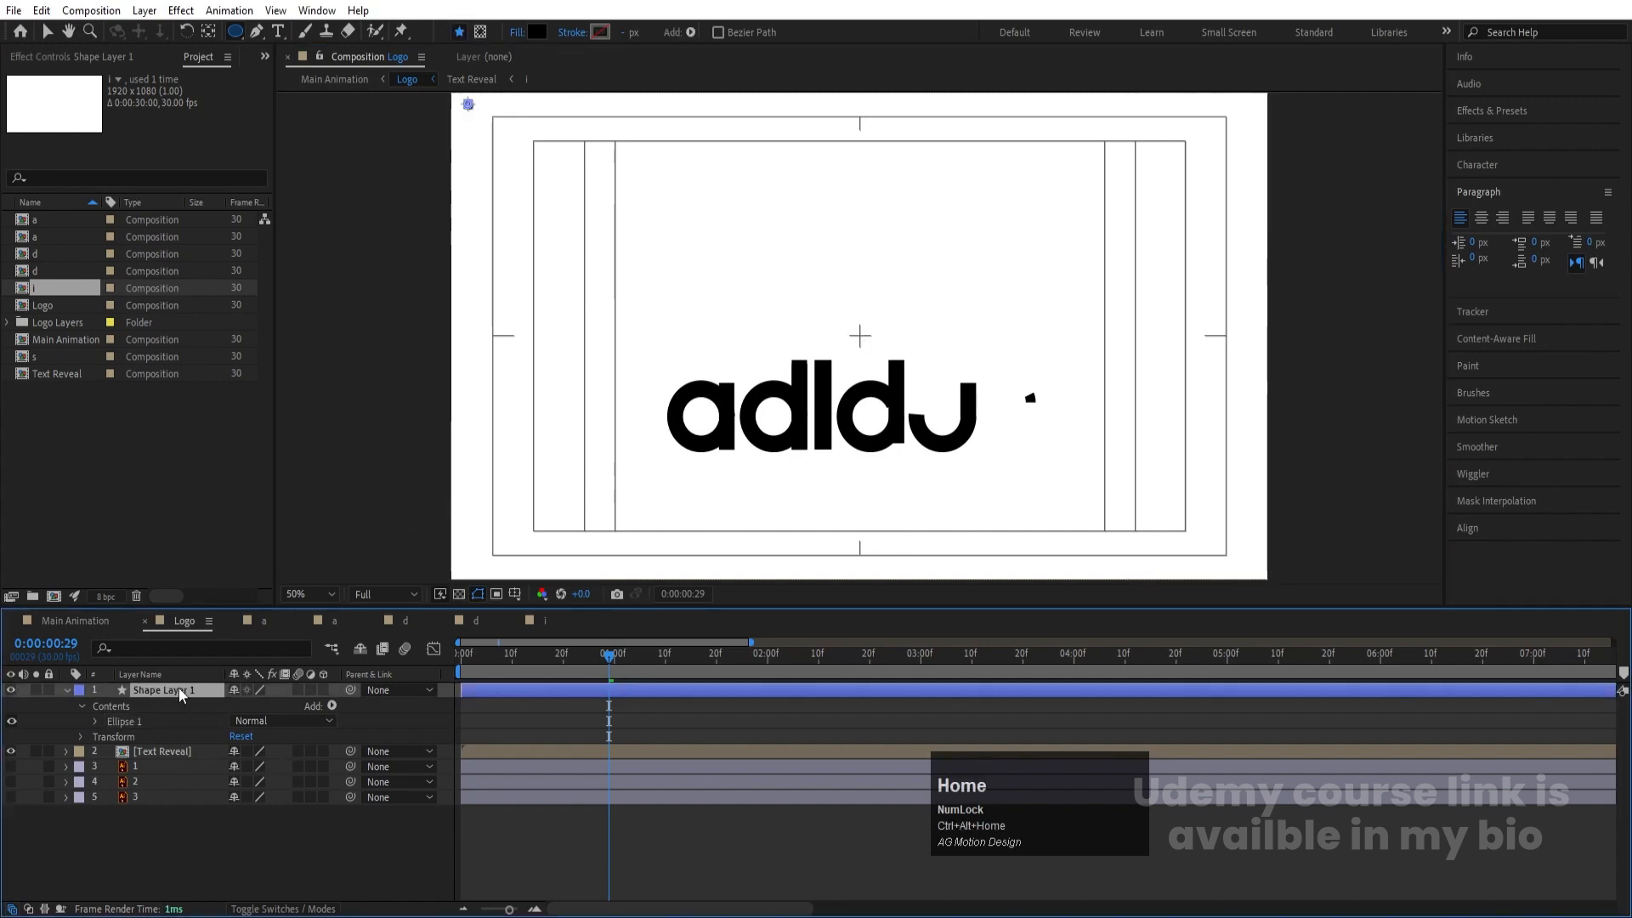
Step: Add a Repeater to Shape Layer 1 with 90 copies and a horizontal Position offset of 21
{"action": "left_click", "coordinate": [330, 707]}
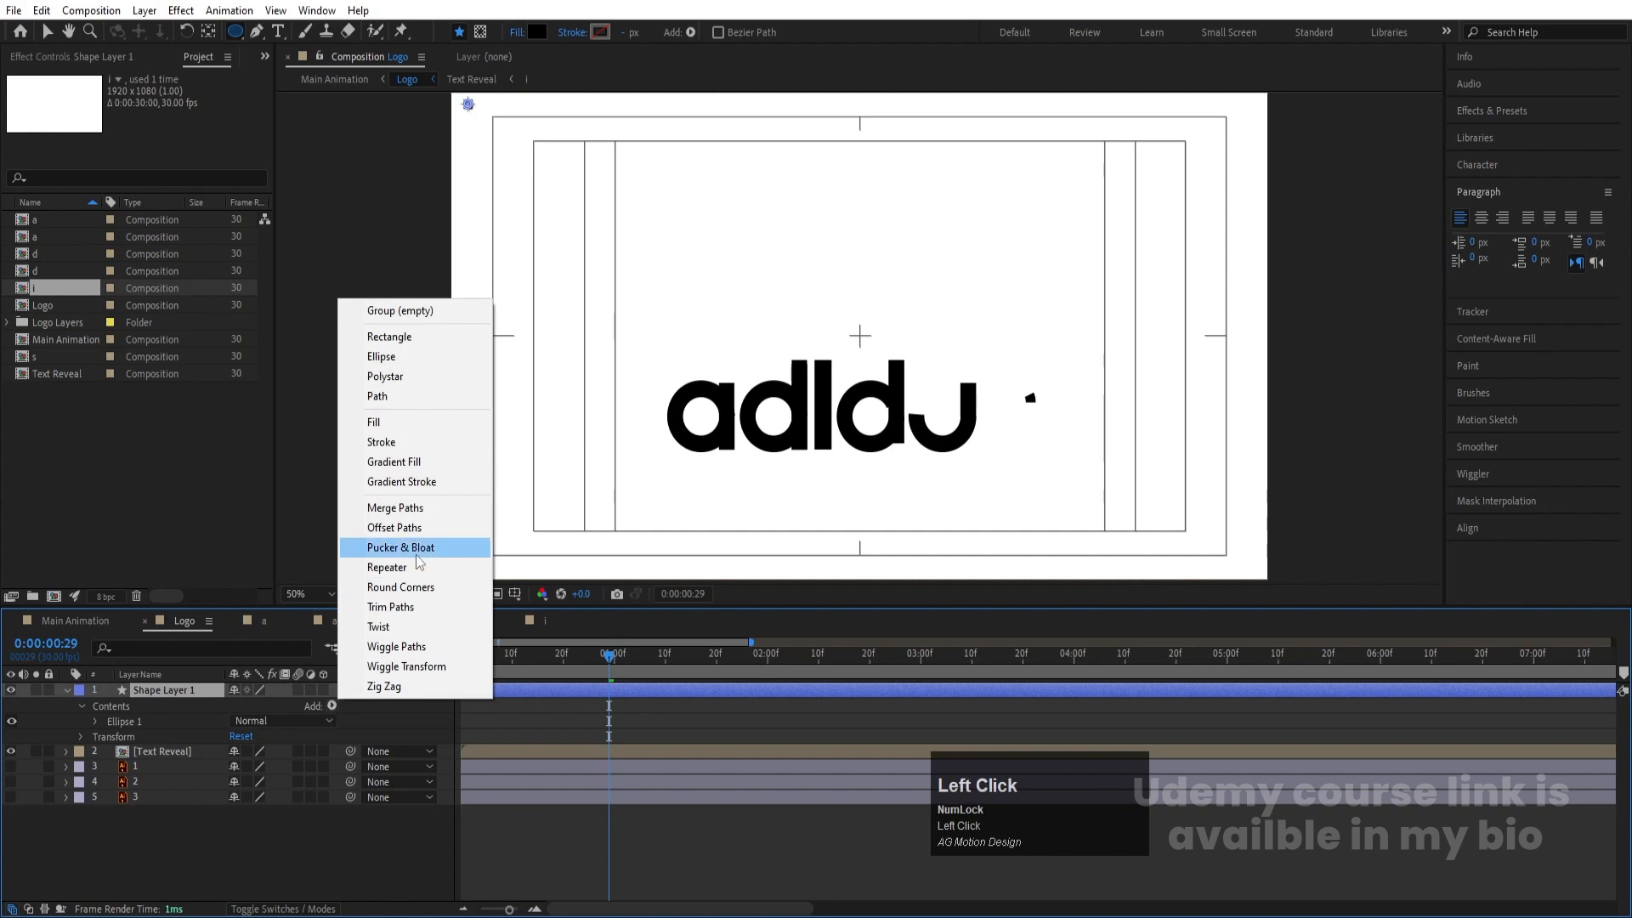
{"action": "left_click", "coordinate": [383, 567]}
{"action": "key", "text": "Home"}
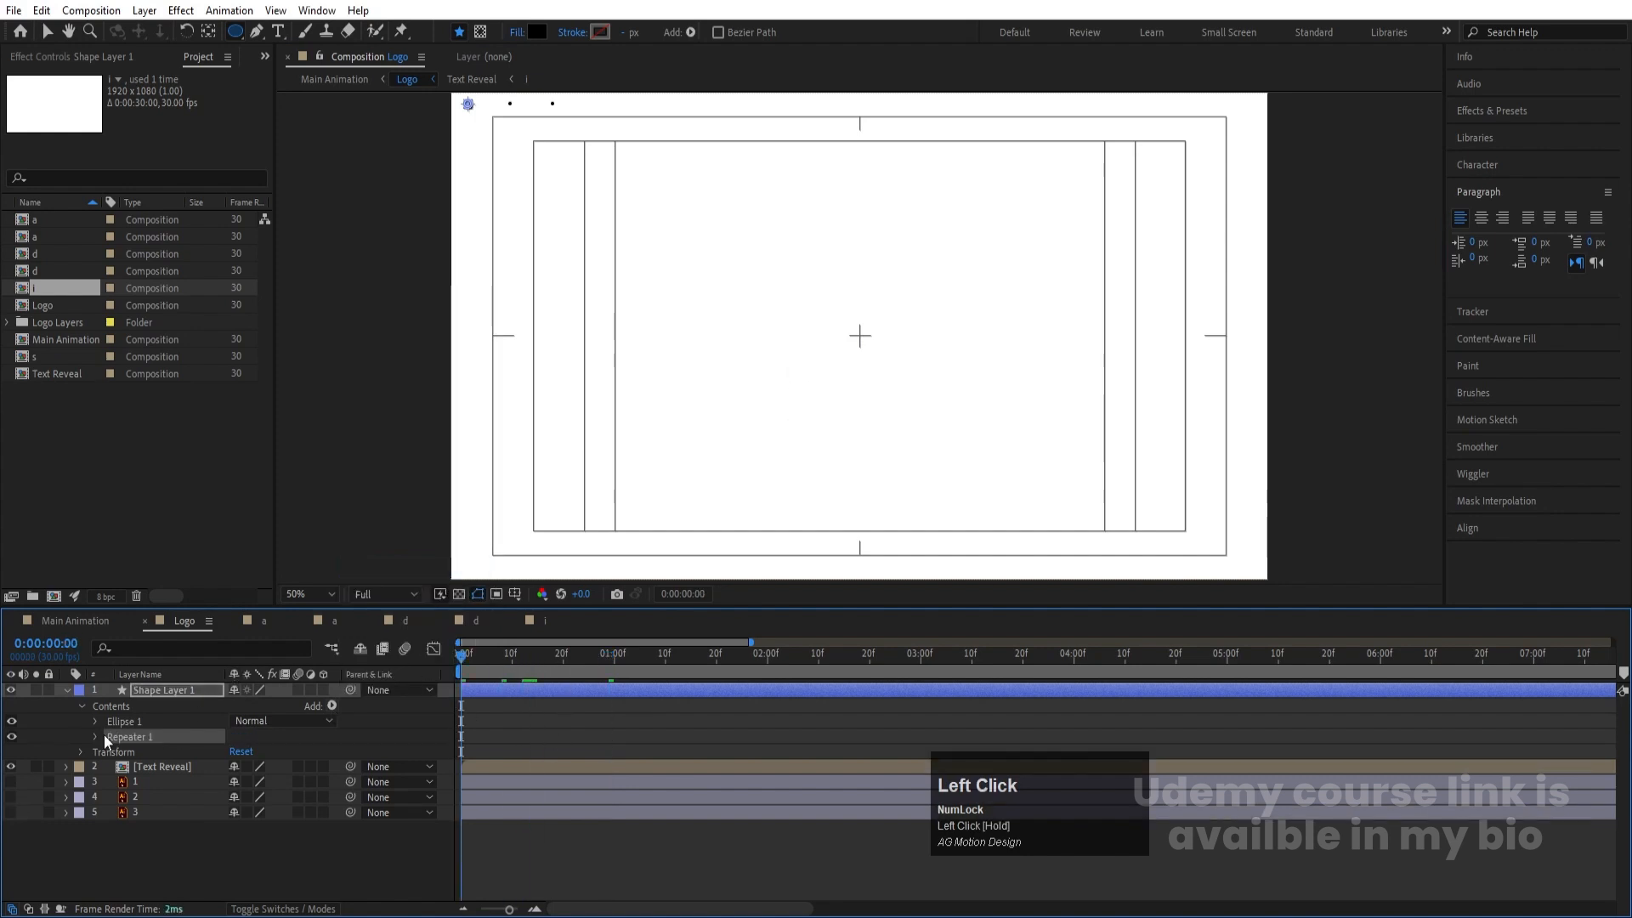
{"action": "left_click", "coordinate": [95, 737]}
{"action": "left_click", "coordinate": [108, 798]}
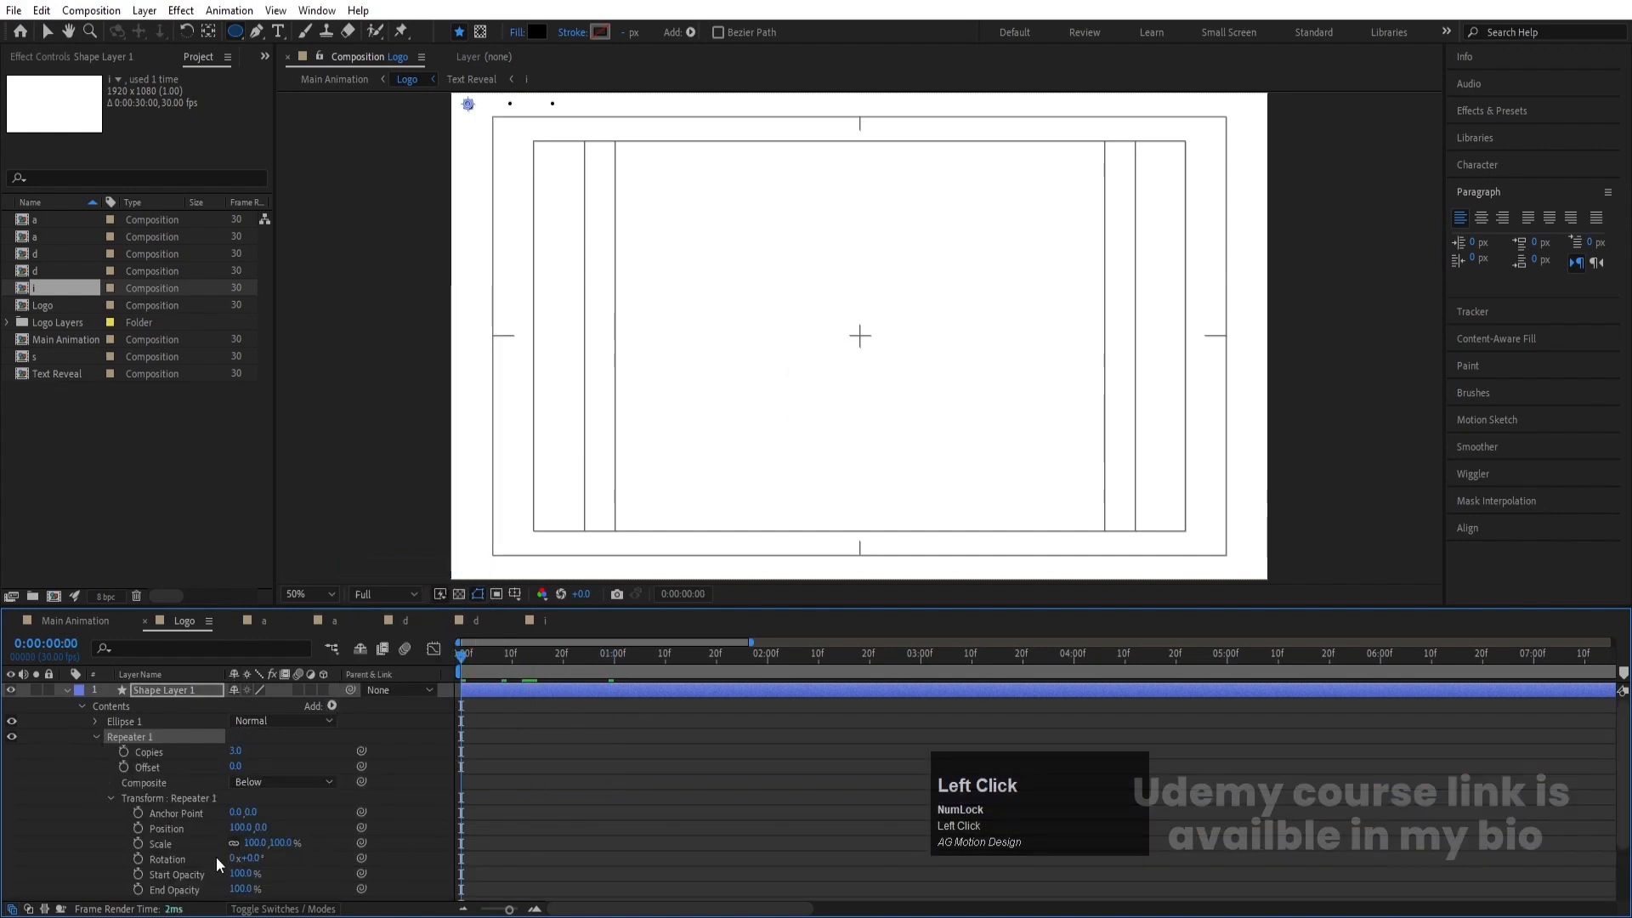
{"action": "left_click_drag", "start_coordinate": [242, 828], "coordinate": [178, 829]}
{"action": "left_click_drag", "start_coordinate": [242, 756], "coordinate": [68, 763]}
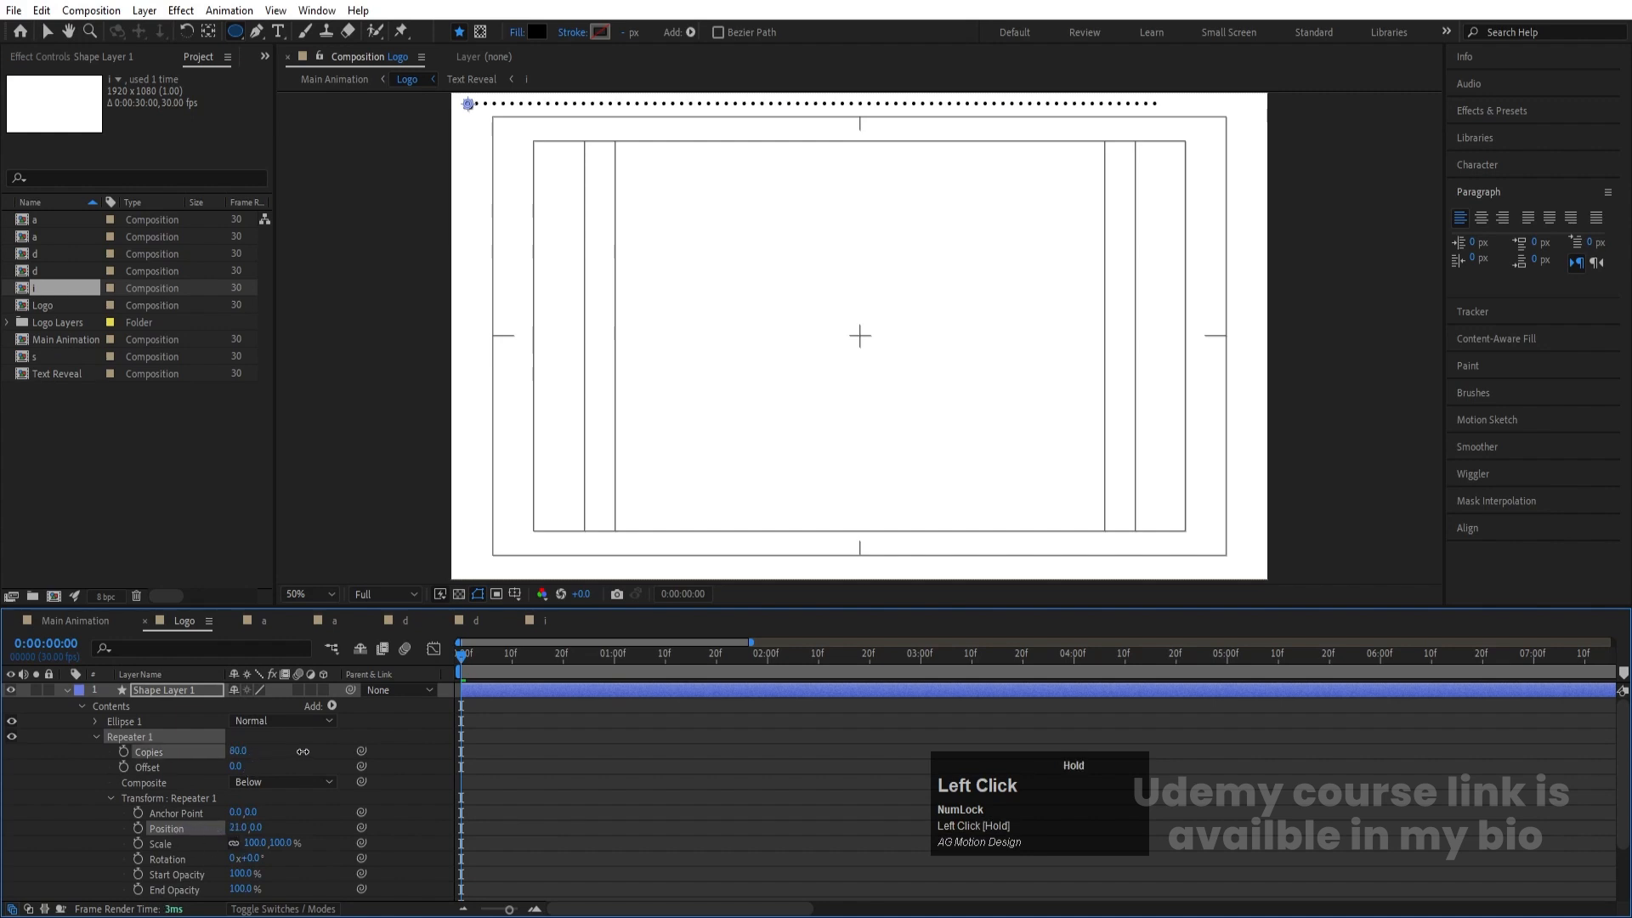
Step: Duplicate Shape Layer 1's Repeater and set the copy's Position offset to 0, 20 for a full dot grid
{"action": "left_click", "coordinate": [95, 735]}
{"action": "key", "text": "ctrl+d"}
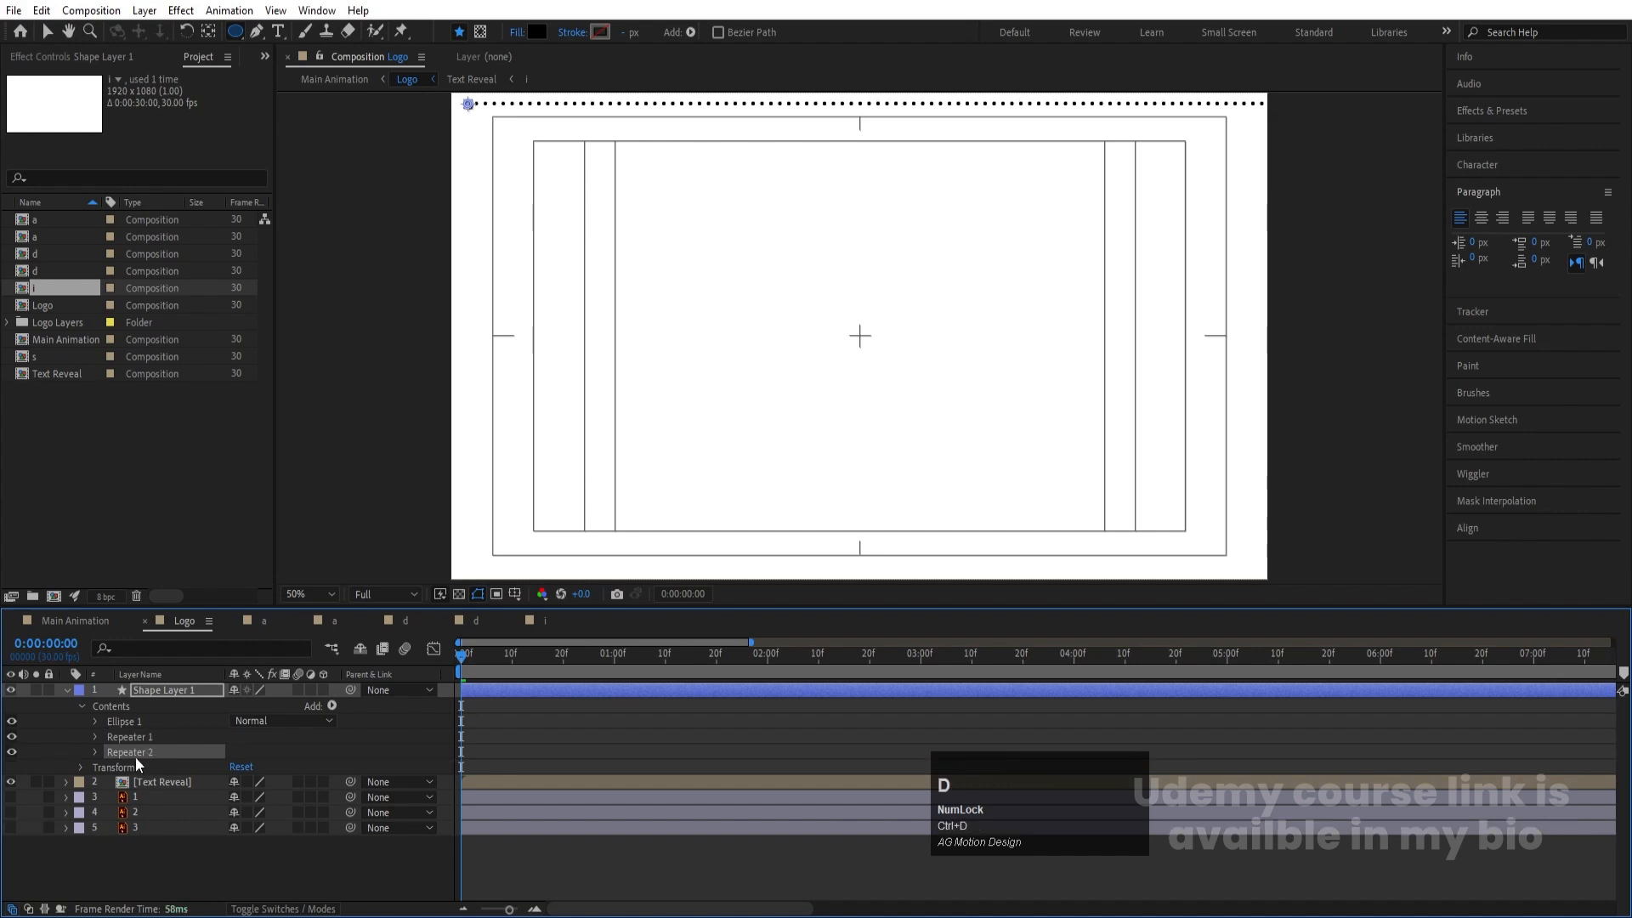
{"action": "left_click", "coordinate": [93, 754]}
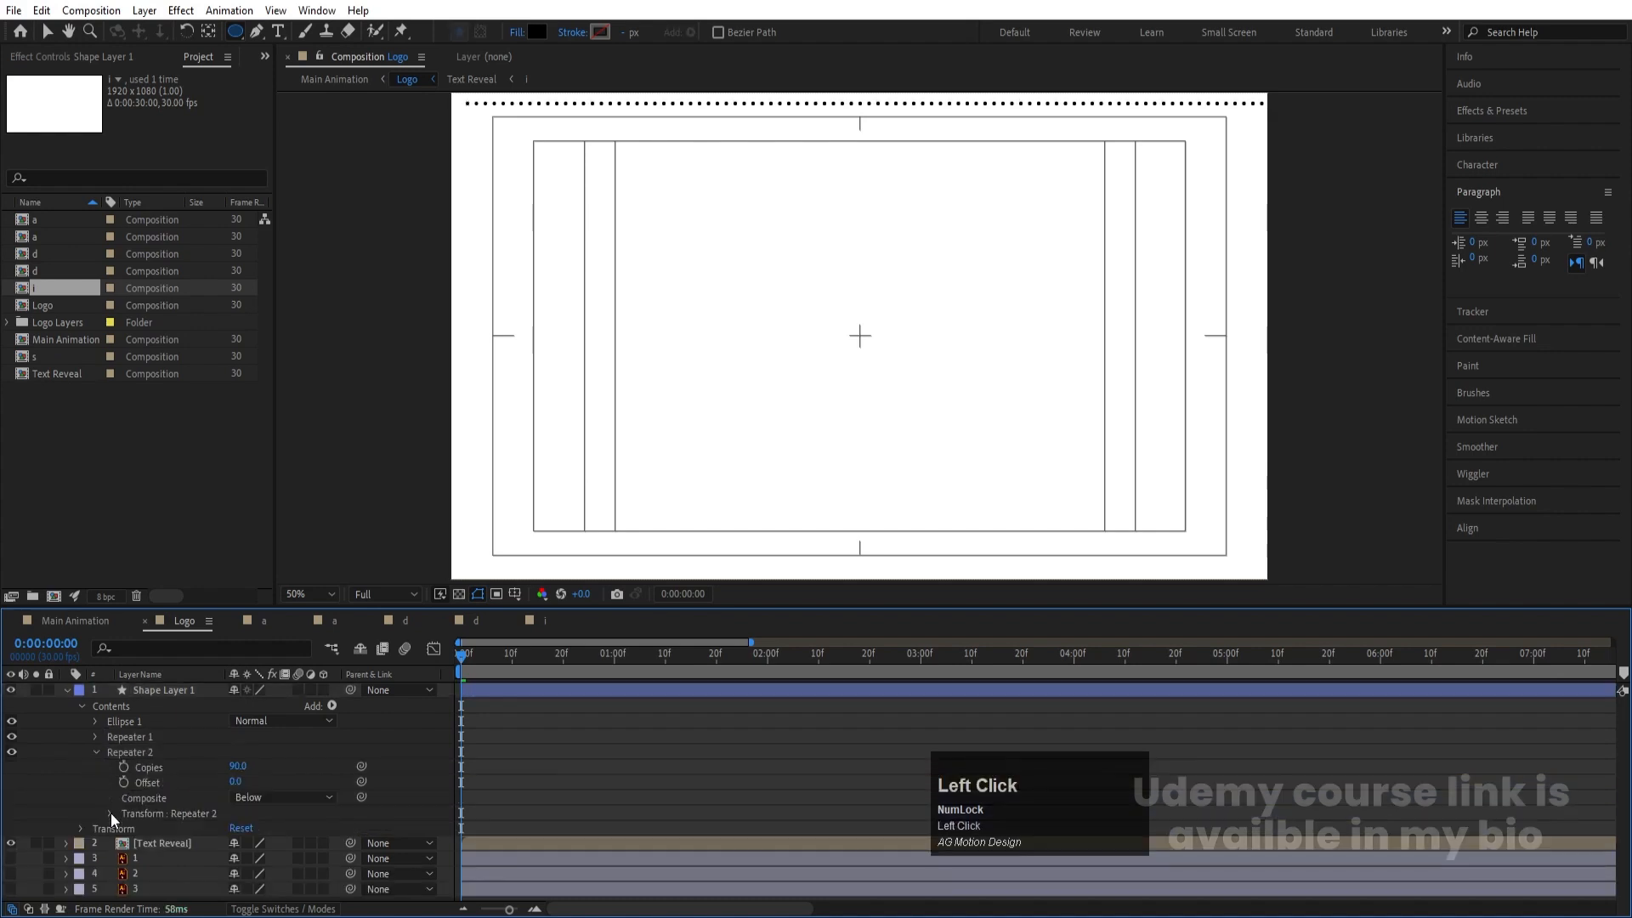
{"action": "left_click", "coordinate": [111, 813]}
{"action": "type", "text": "0"}
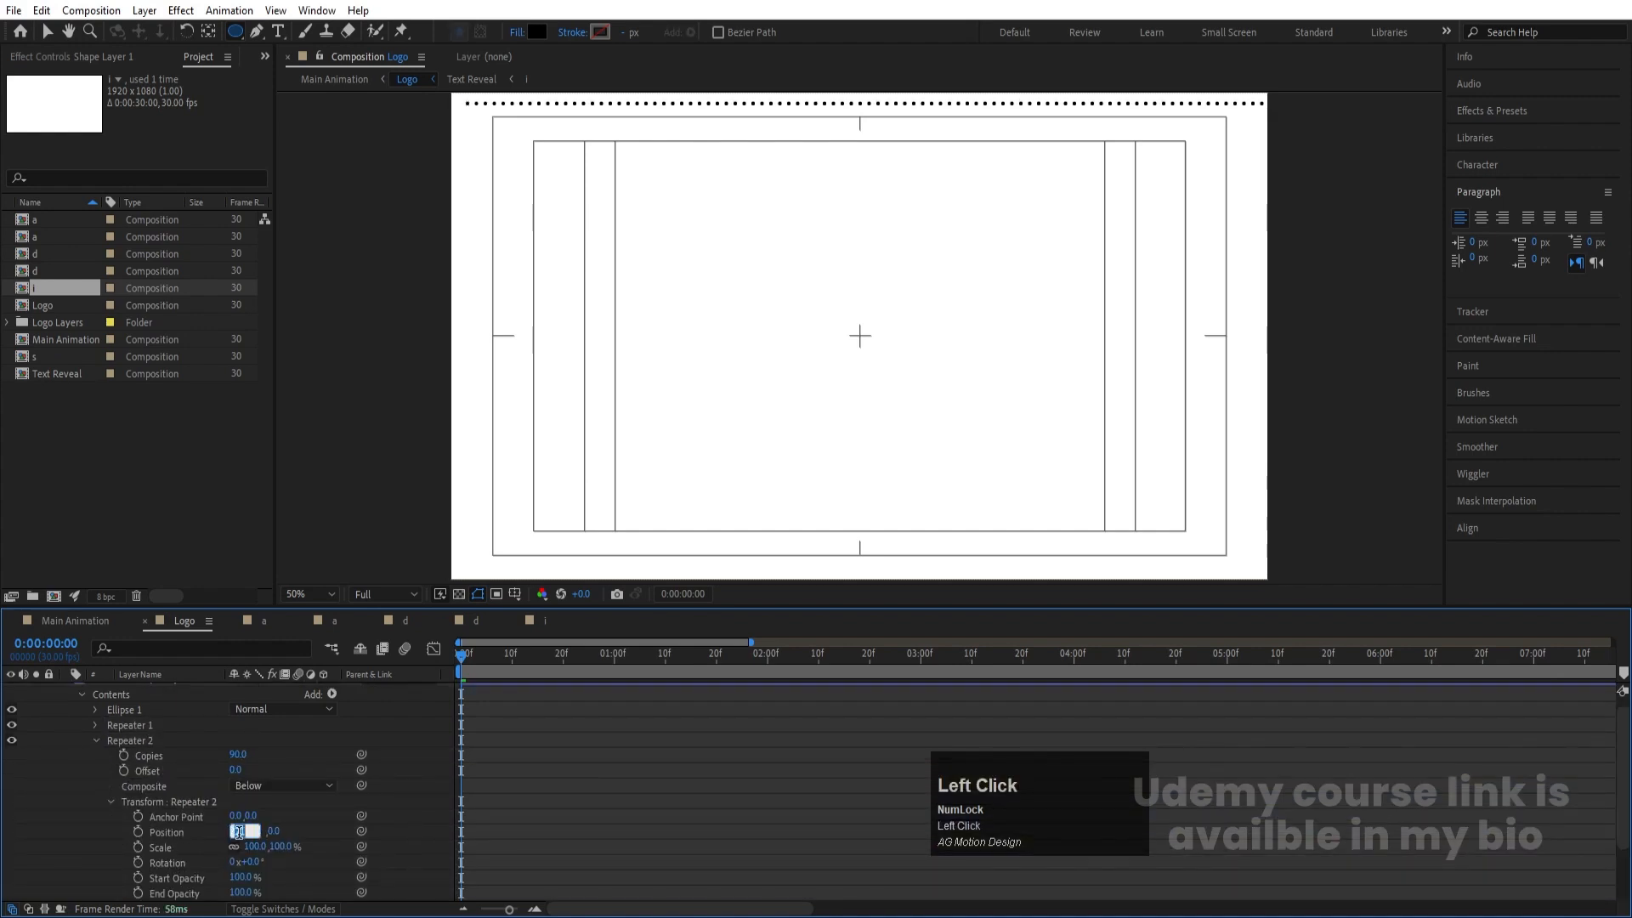
{"action": "key", "text": "Return"}
{"action": "left_click_drag", "start_coordinate": [260, 833], "coordinate": [289, 846]}
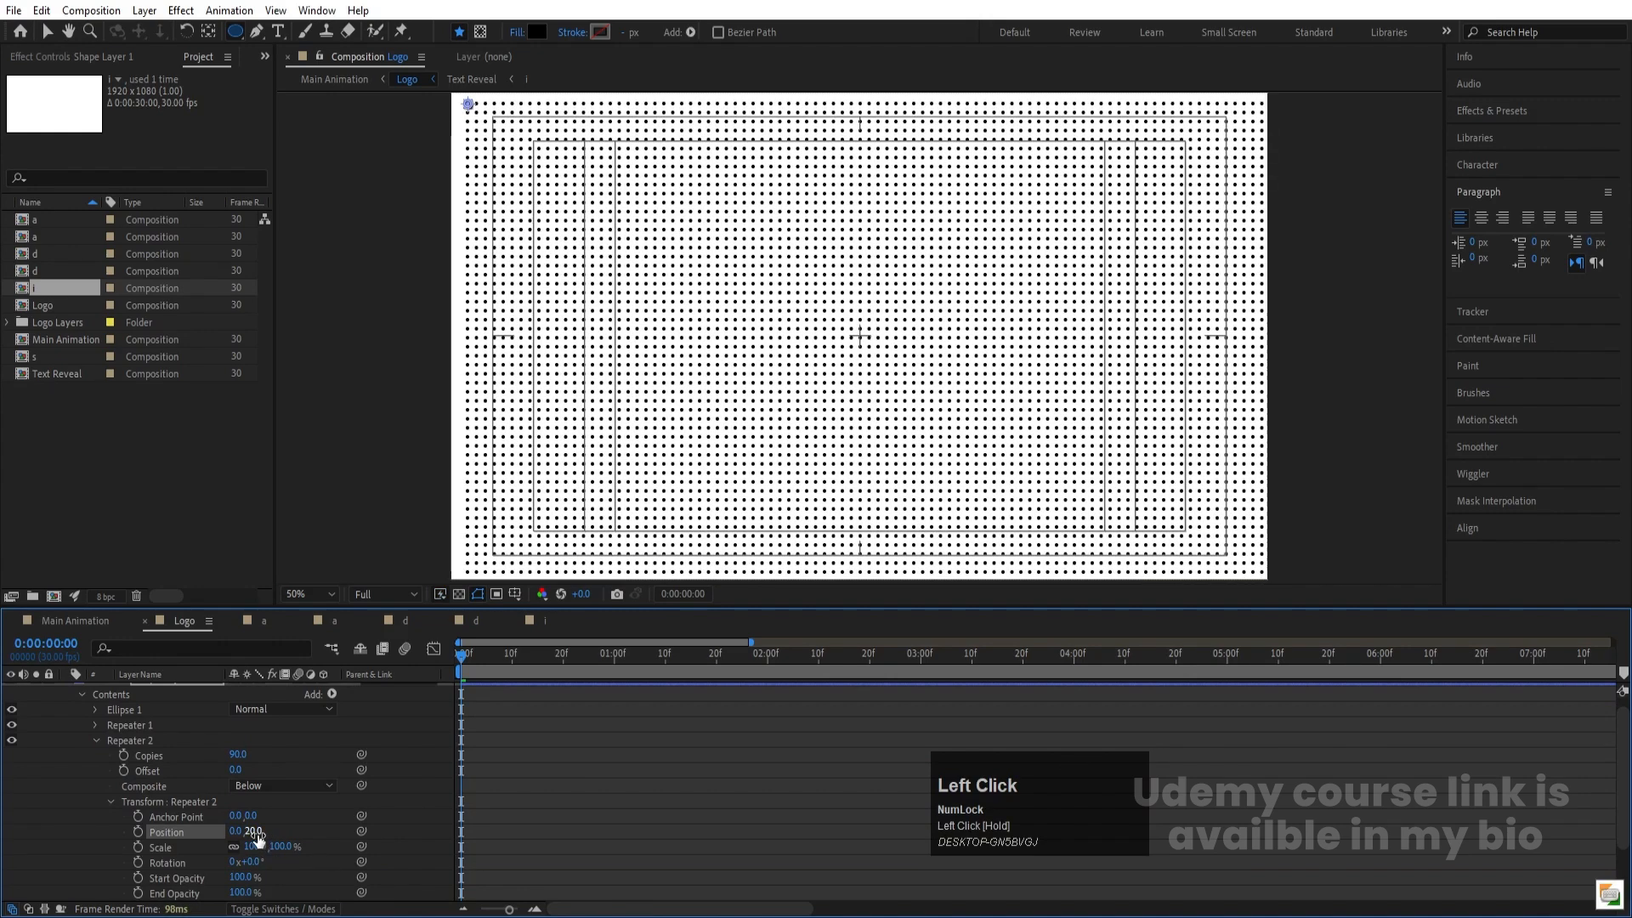
{"action": "scroll", "coordinate": [66, 726], "scroll_direction": "up", "scroll_amount": 1}
{"action": "left_click", "coordinate": [66, 689]}
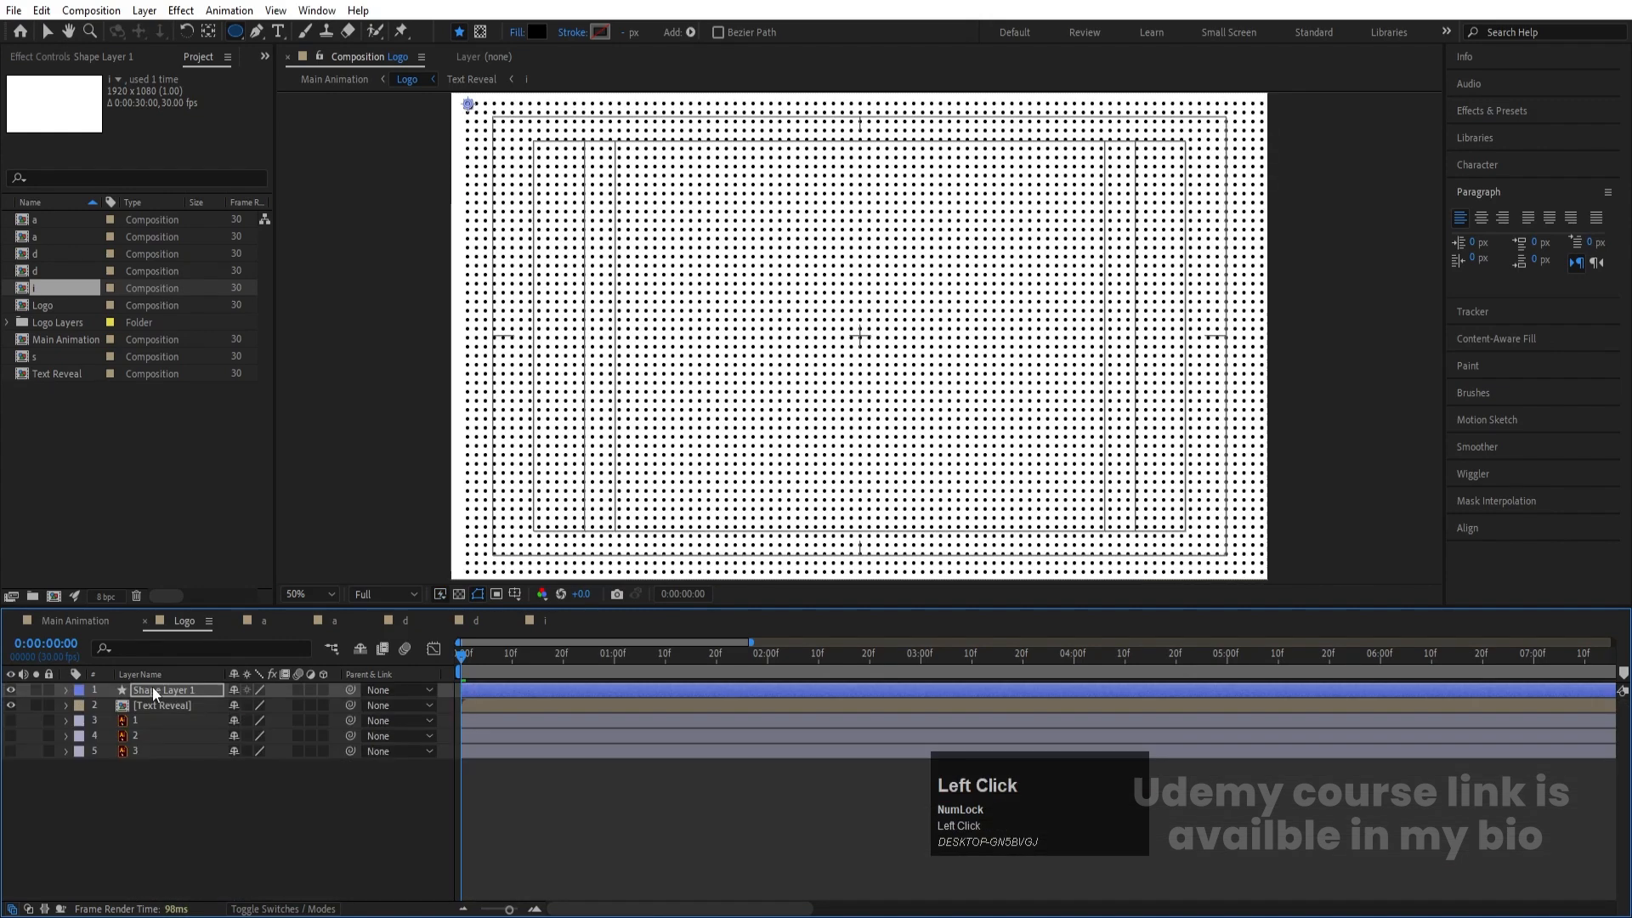
Step: Move Shape Layer 1 beneath the Text Reveal layer and duplicate Text Reveal
{"action": "left_click_drag", "start_coordinate": [153, 687], "coordinate": [166, 711]}
{"action": "left_click", "coordinate": [150, 690]}
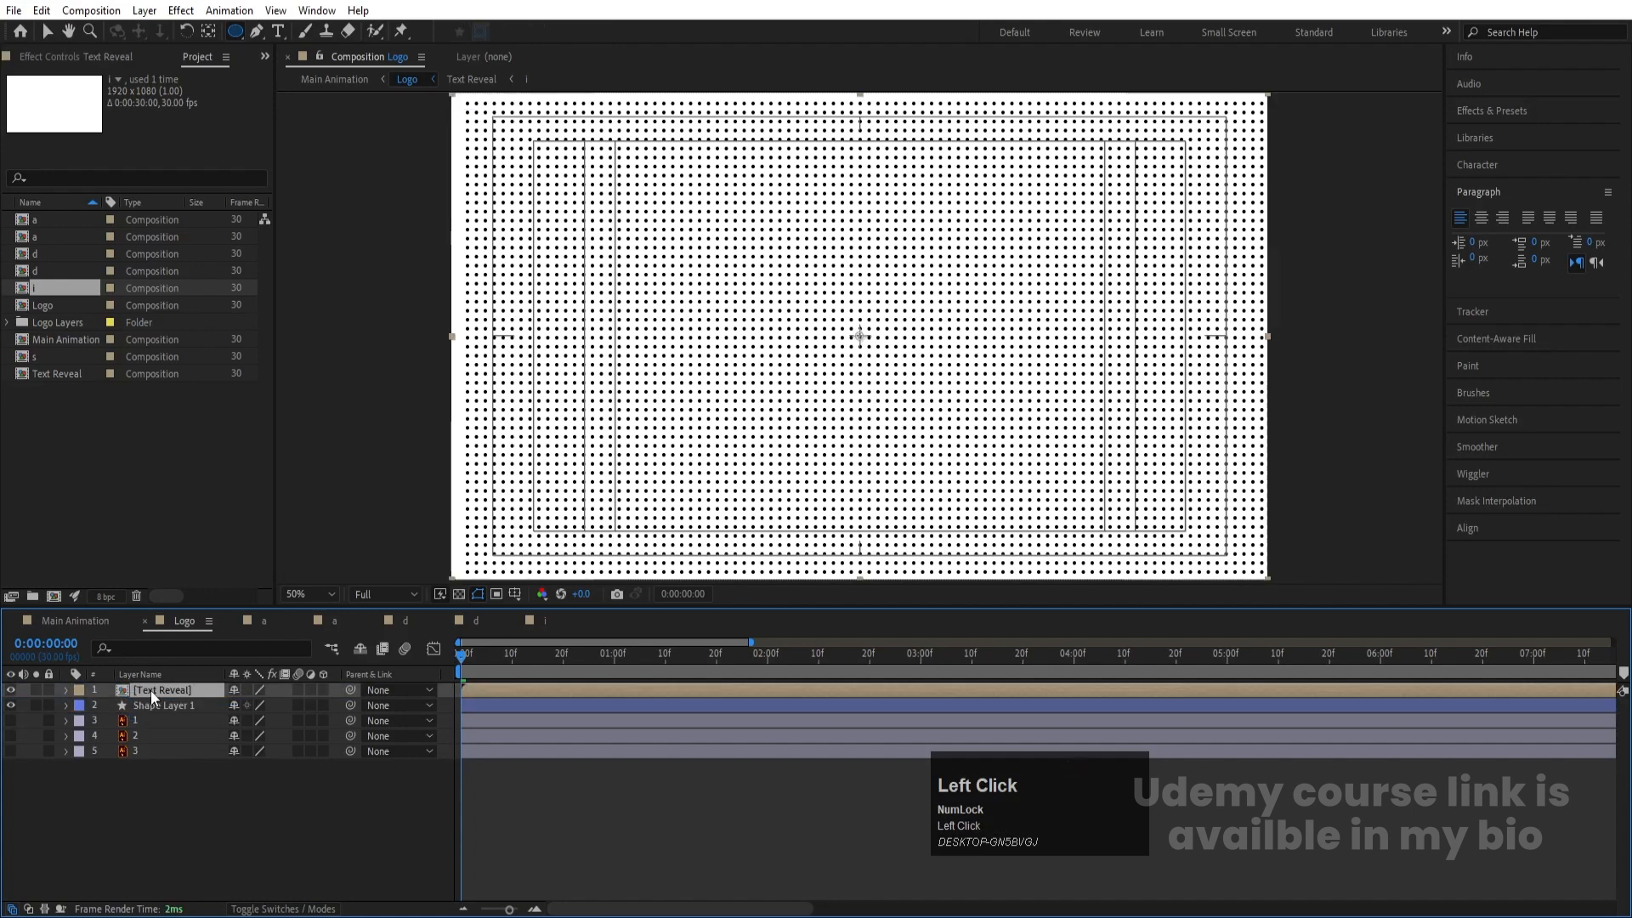
{"action": "key", "text": "ctrl+d"}
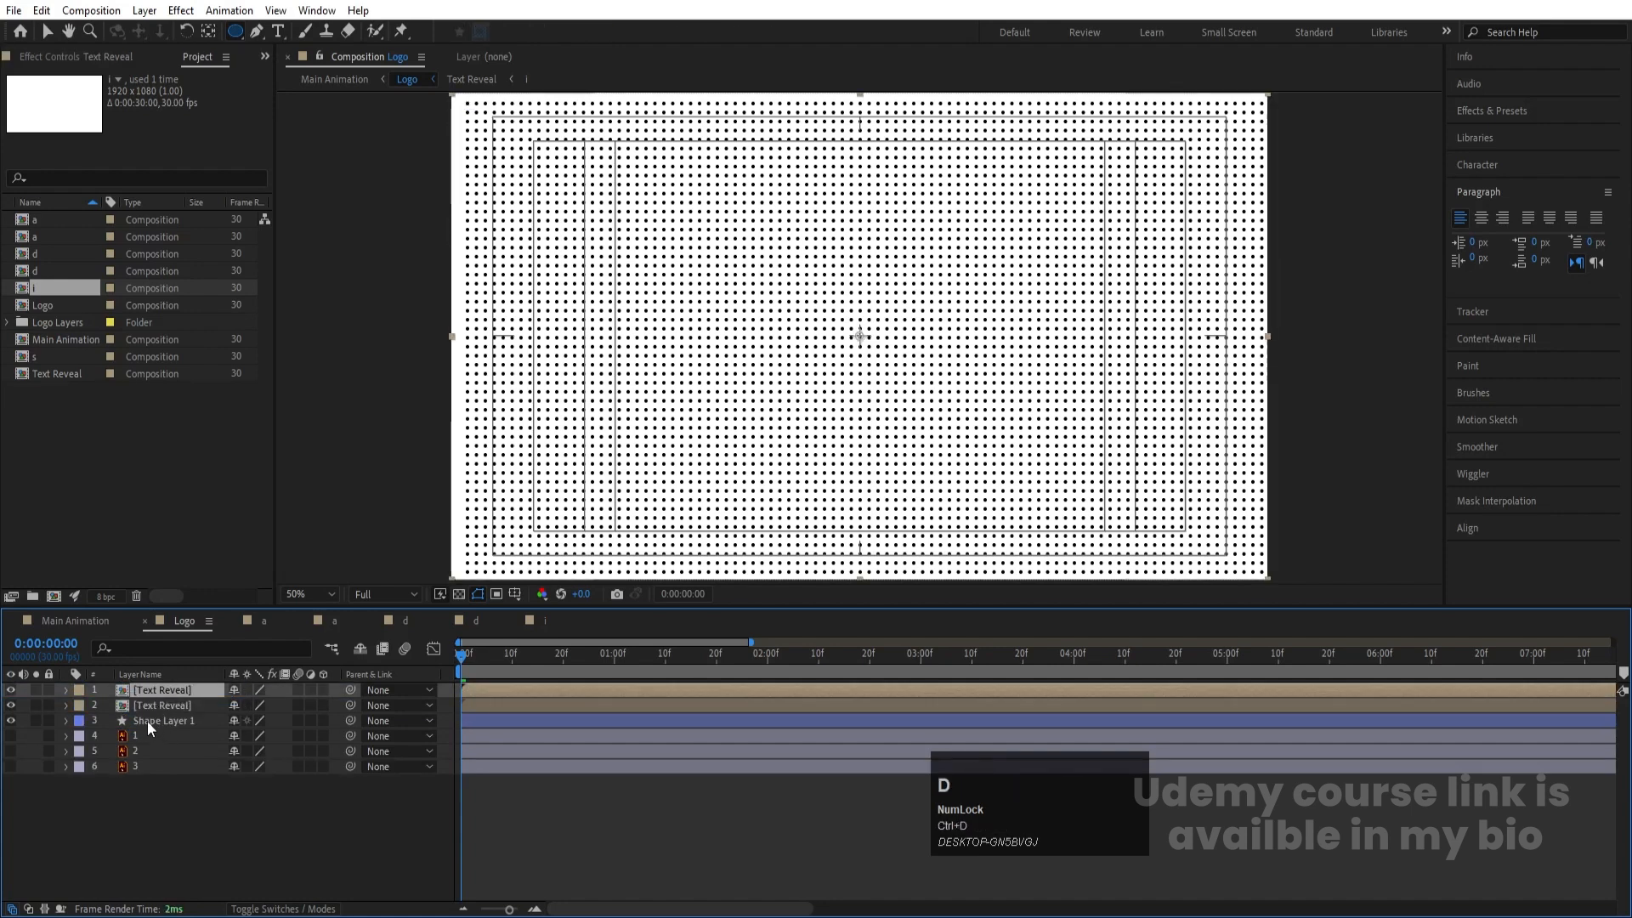
Step: Apply an Alpha track matte to Shape Layer 1, using the Text Reveal layer directly above it
{"action": "left_click", "coordinate": [146, 721]}
{"action": "key", "text": "F4"}
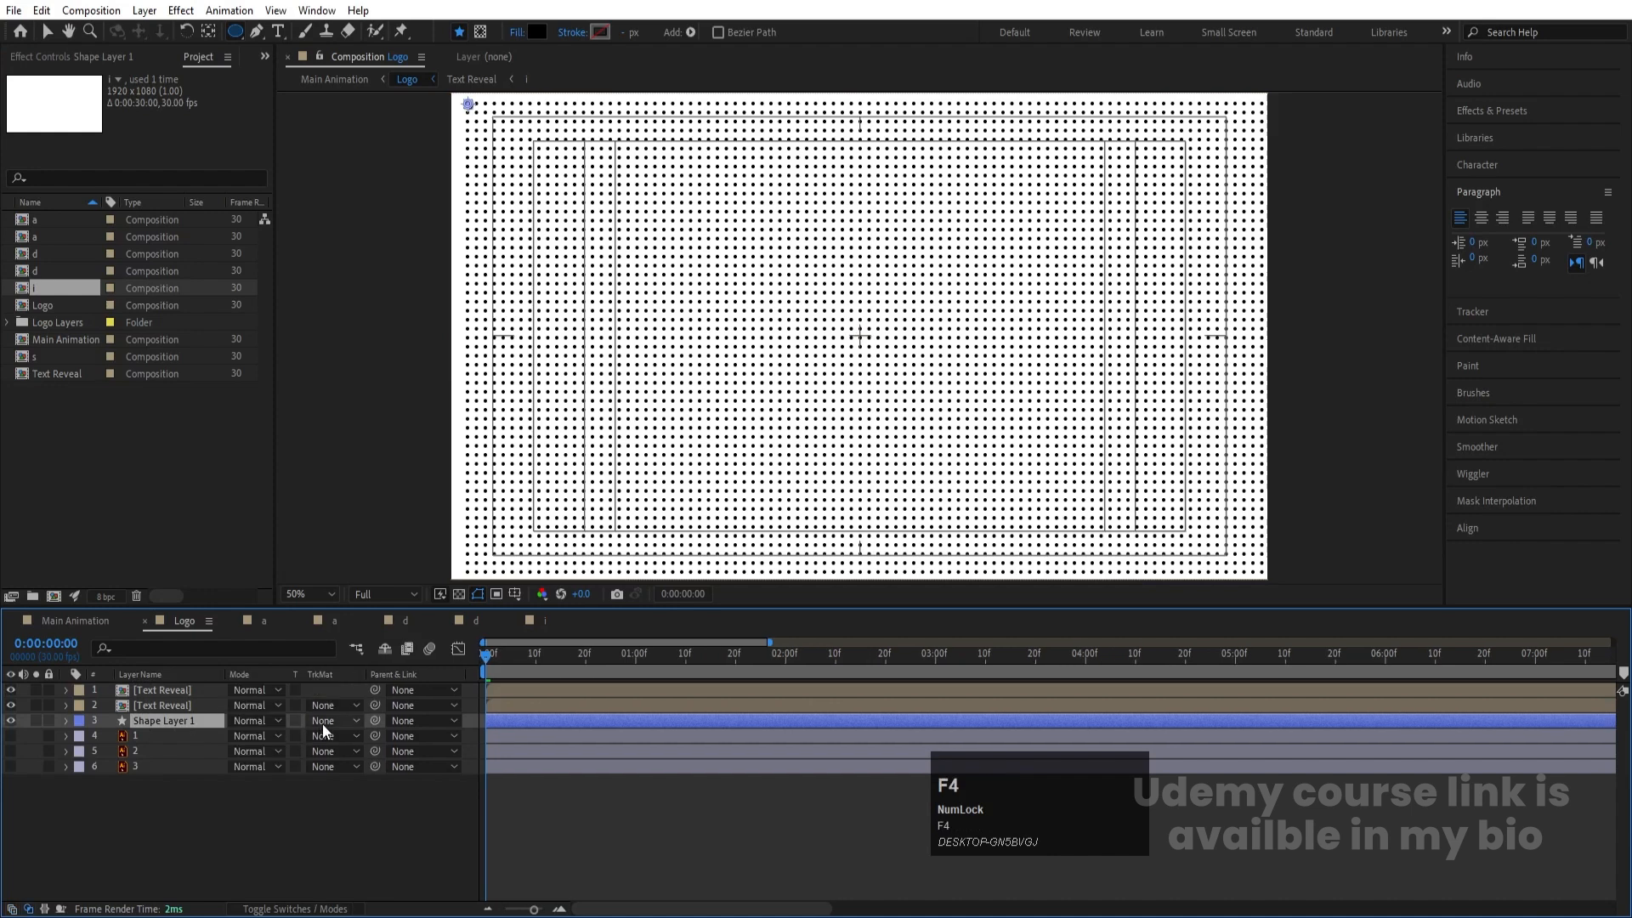
{"action": "left_click", "coordinate": [326, 721]}
{"action": "left_click", "coordinate": [367, 763]}
Step: Shift the uppermost Text Reveal layer to start at about frame 10 and preview the dotted reveal from the beginning
{"action": "left_click", "coordinate": [522, 691]}
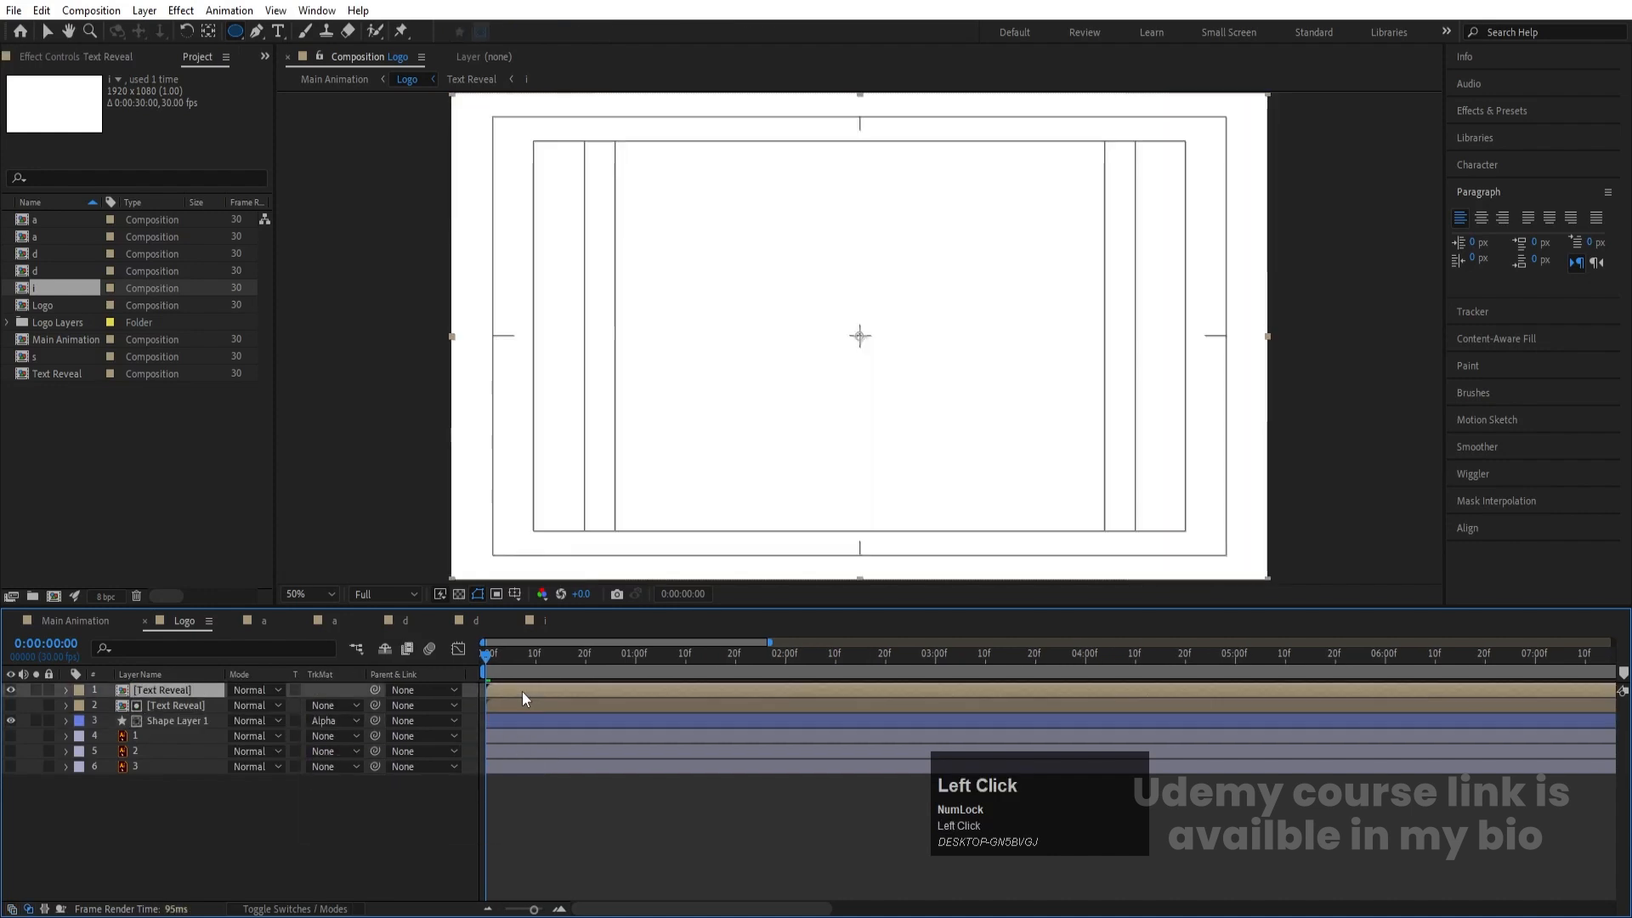
{"action": "left_click_drag", "start_coordinate": [528, 691], "coordinate": [560, 693]}
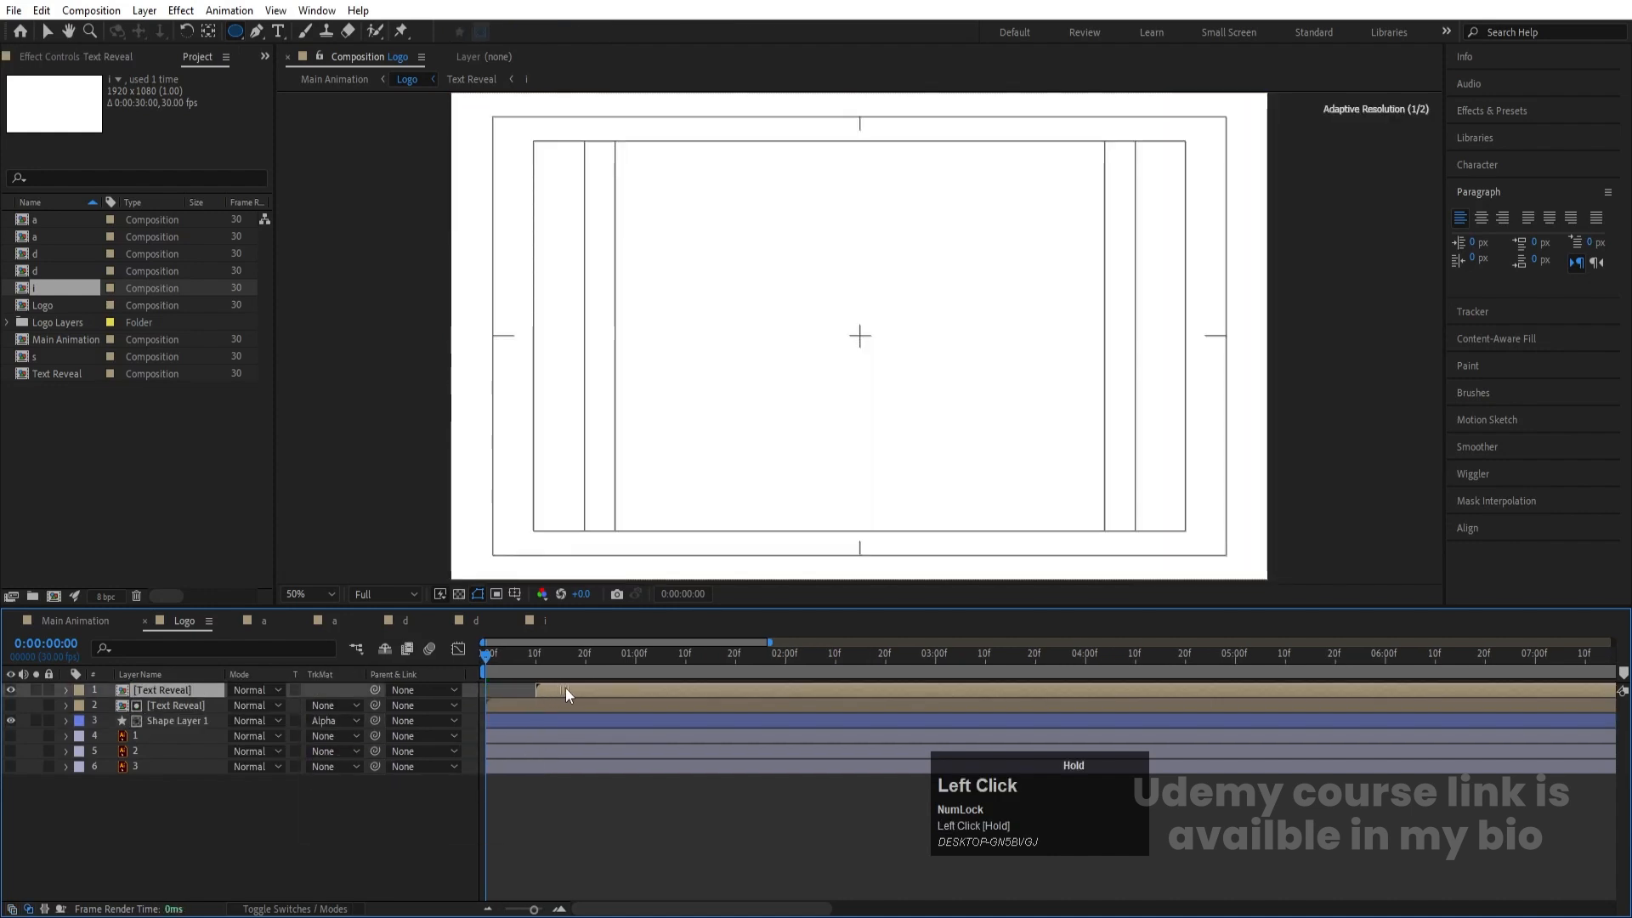
{"action": "key", "text": "space"}
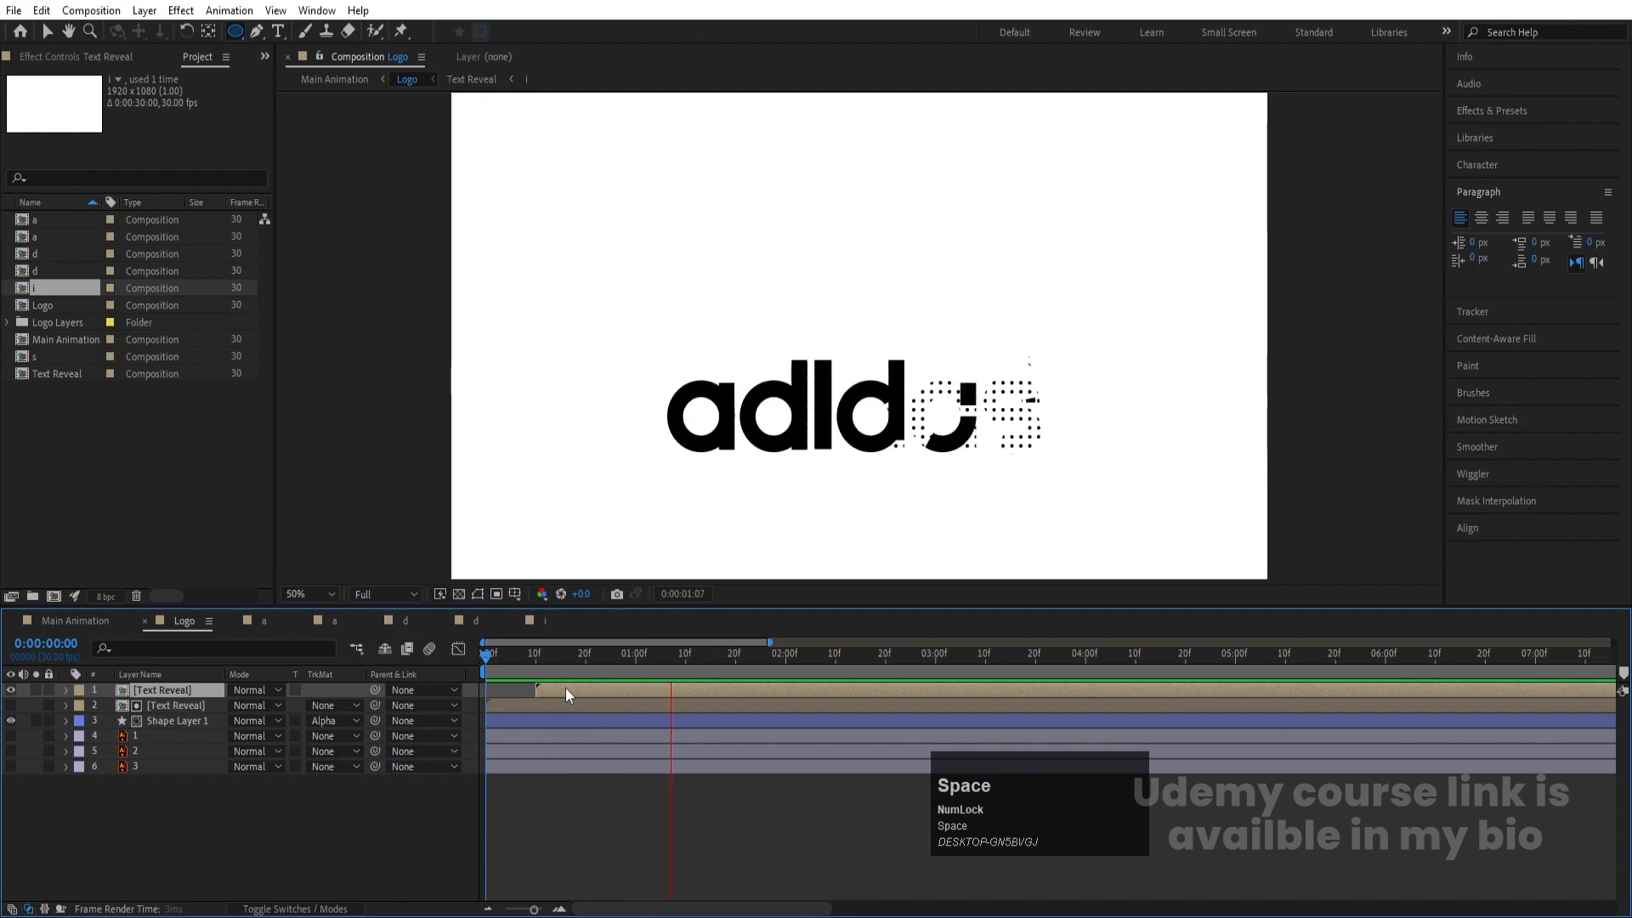
{"action": "key", "text": "space"}
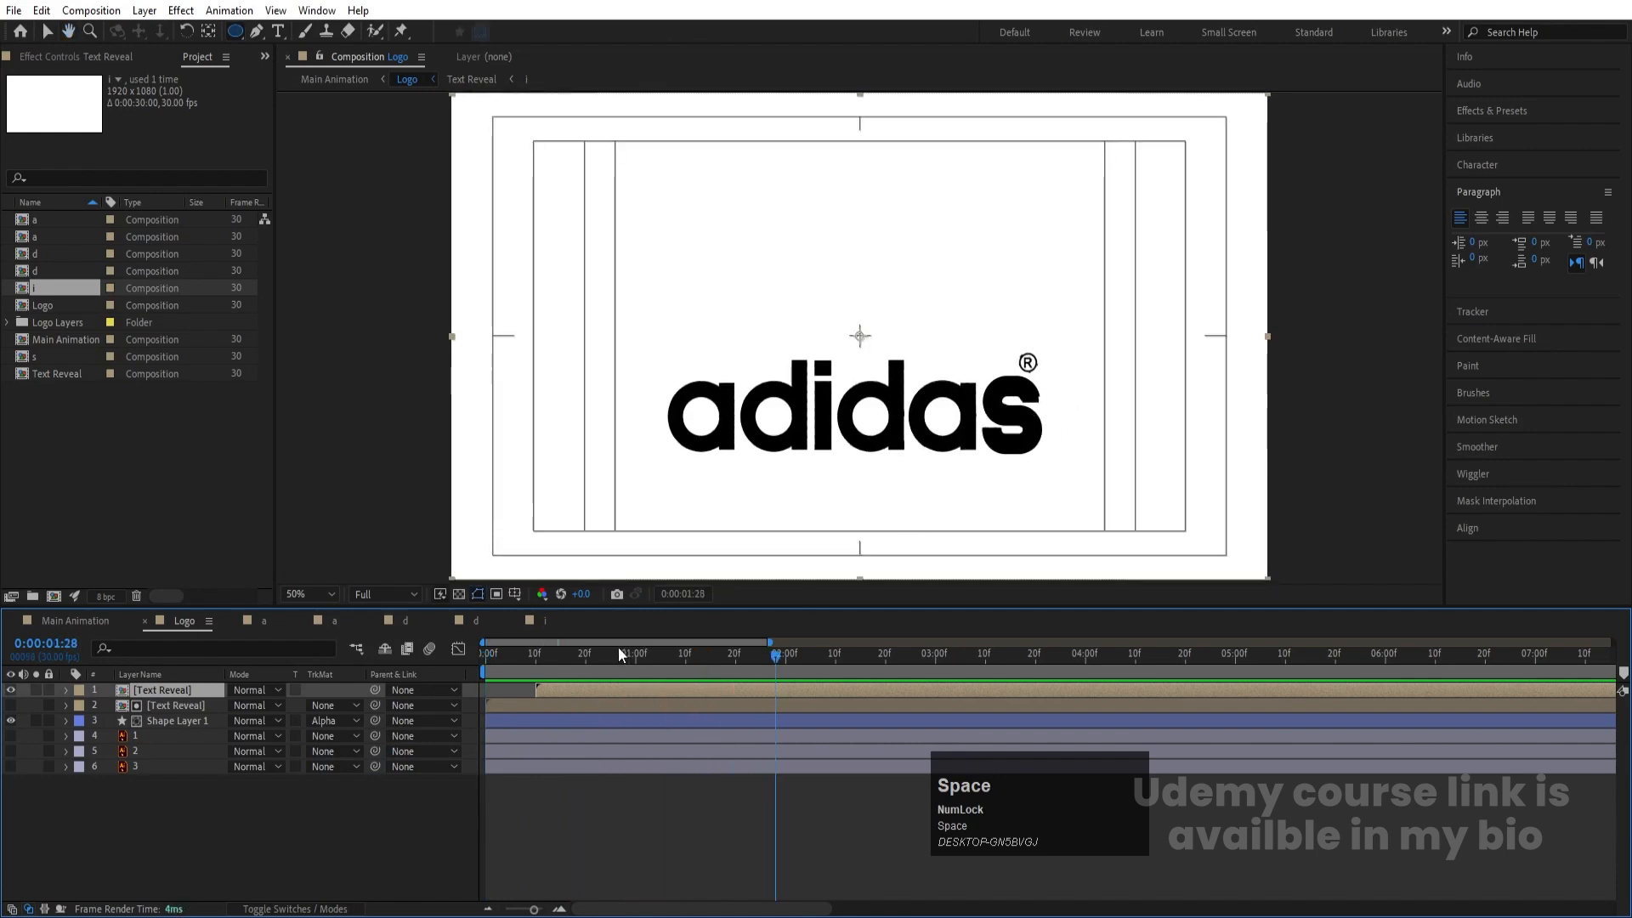
{"action": "key", "text": "space"}
{"action": "left_click_drag", "start_coordinate": [578, 653], "coordinate": [379, 660]}
{"action": "key", "text": "space"}
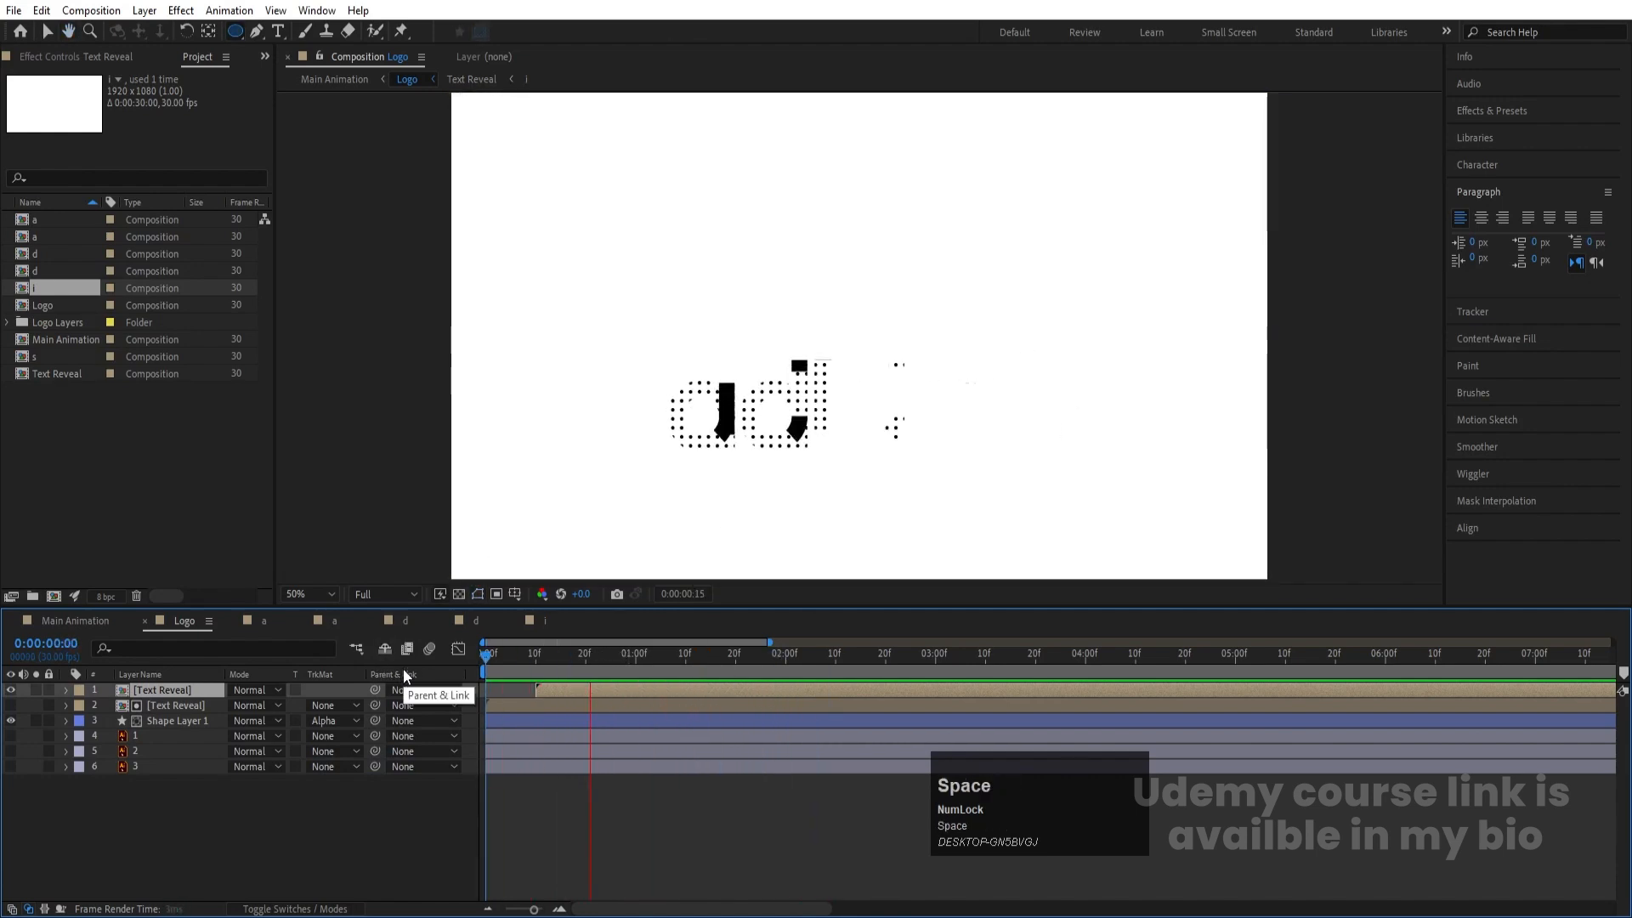
{"action": "left_click", "coordinate": [508, 669]}
{"action": "left_click_drag", "start_coordinate": [428, 675], "coordinate": [185, 726]}
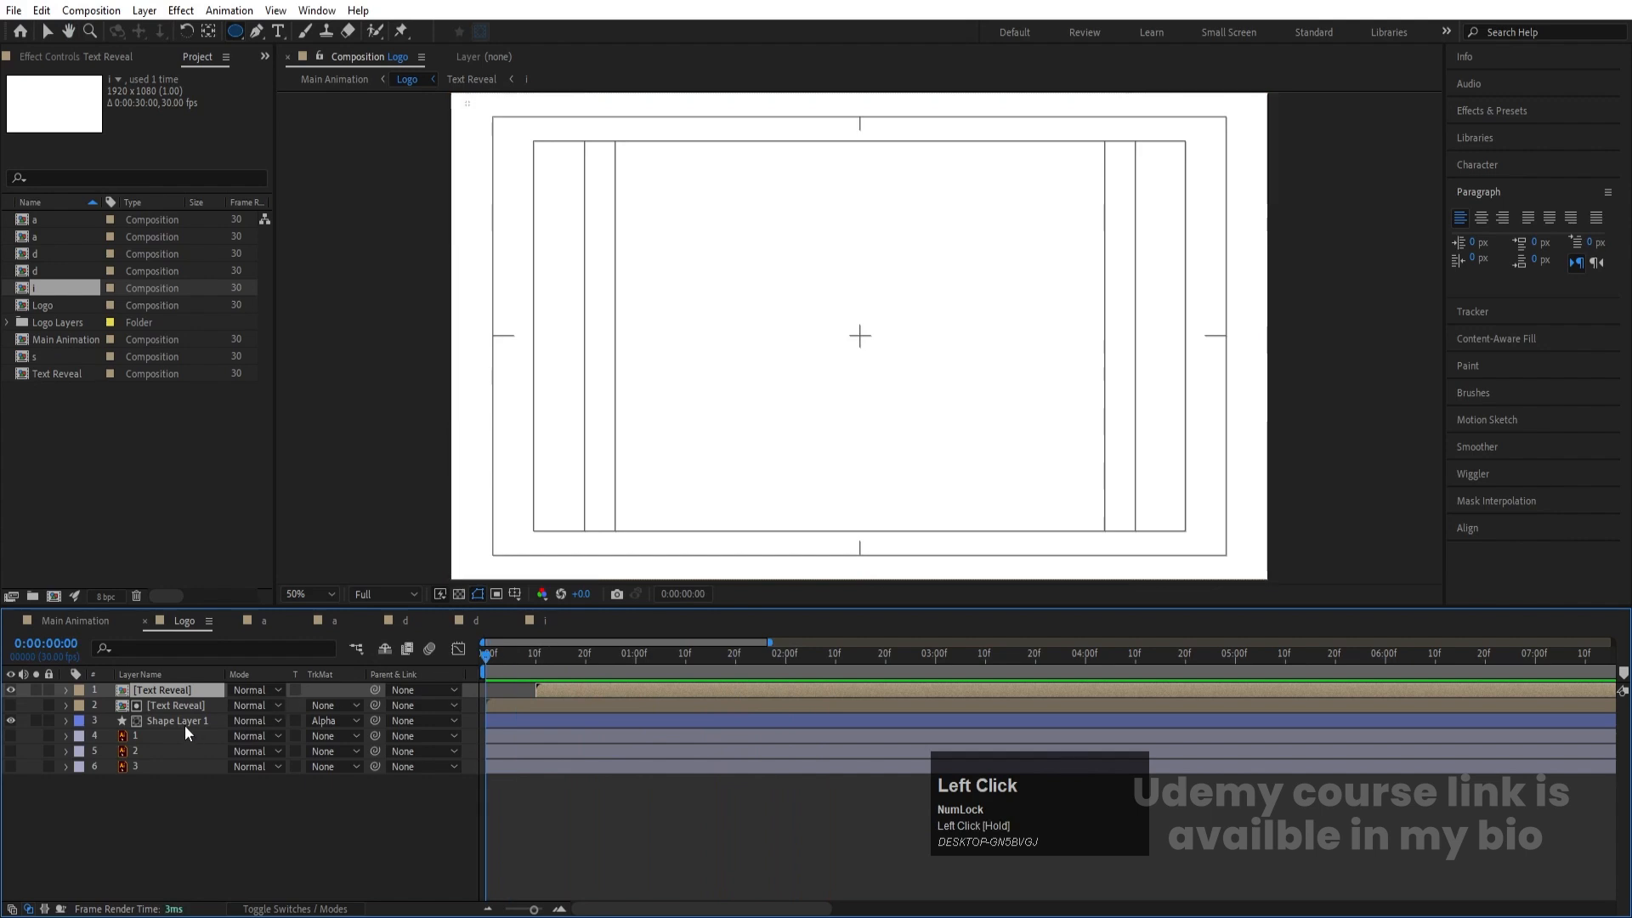
Step: Draw a slanted Pen line spanning the frame's height near its left edge, with a black 5 px stroke
{"action": "left_click", "coordinate": [230, 816]}
{"action": "left_click", "coordinate": [258, 32]}
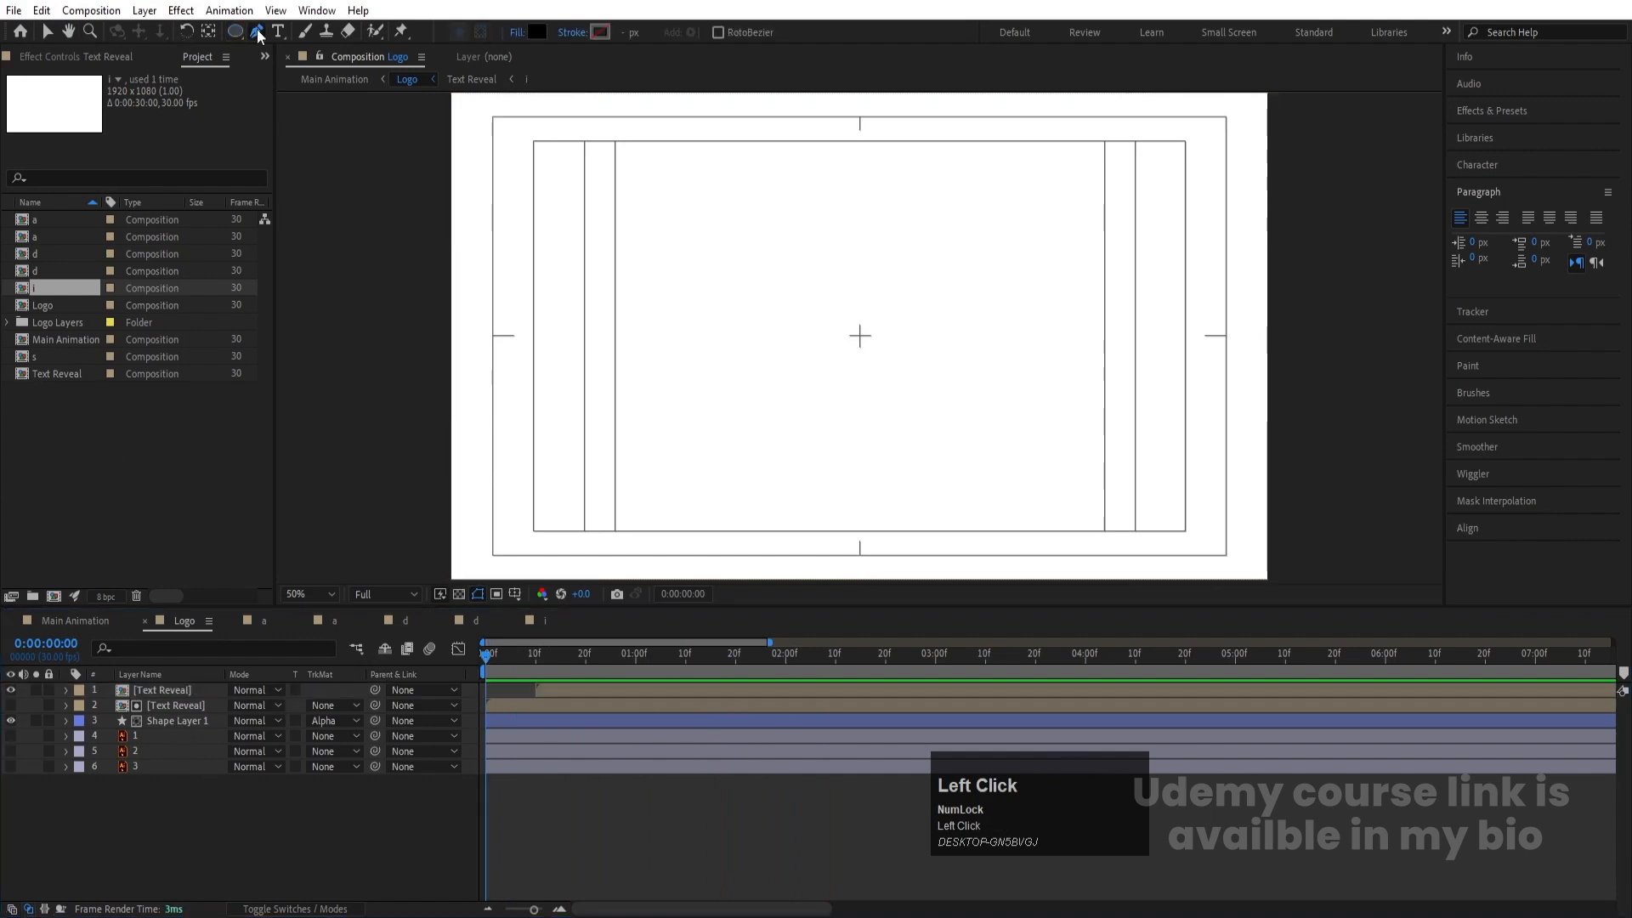
{"action": "left_click", "coordinate": [533, 95]}
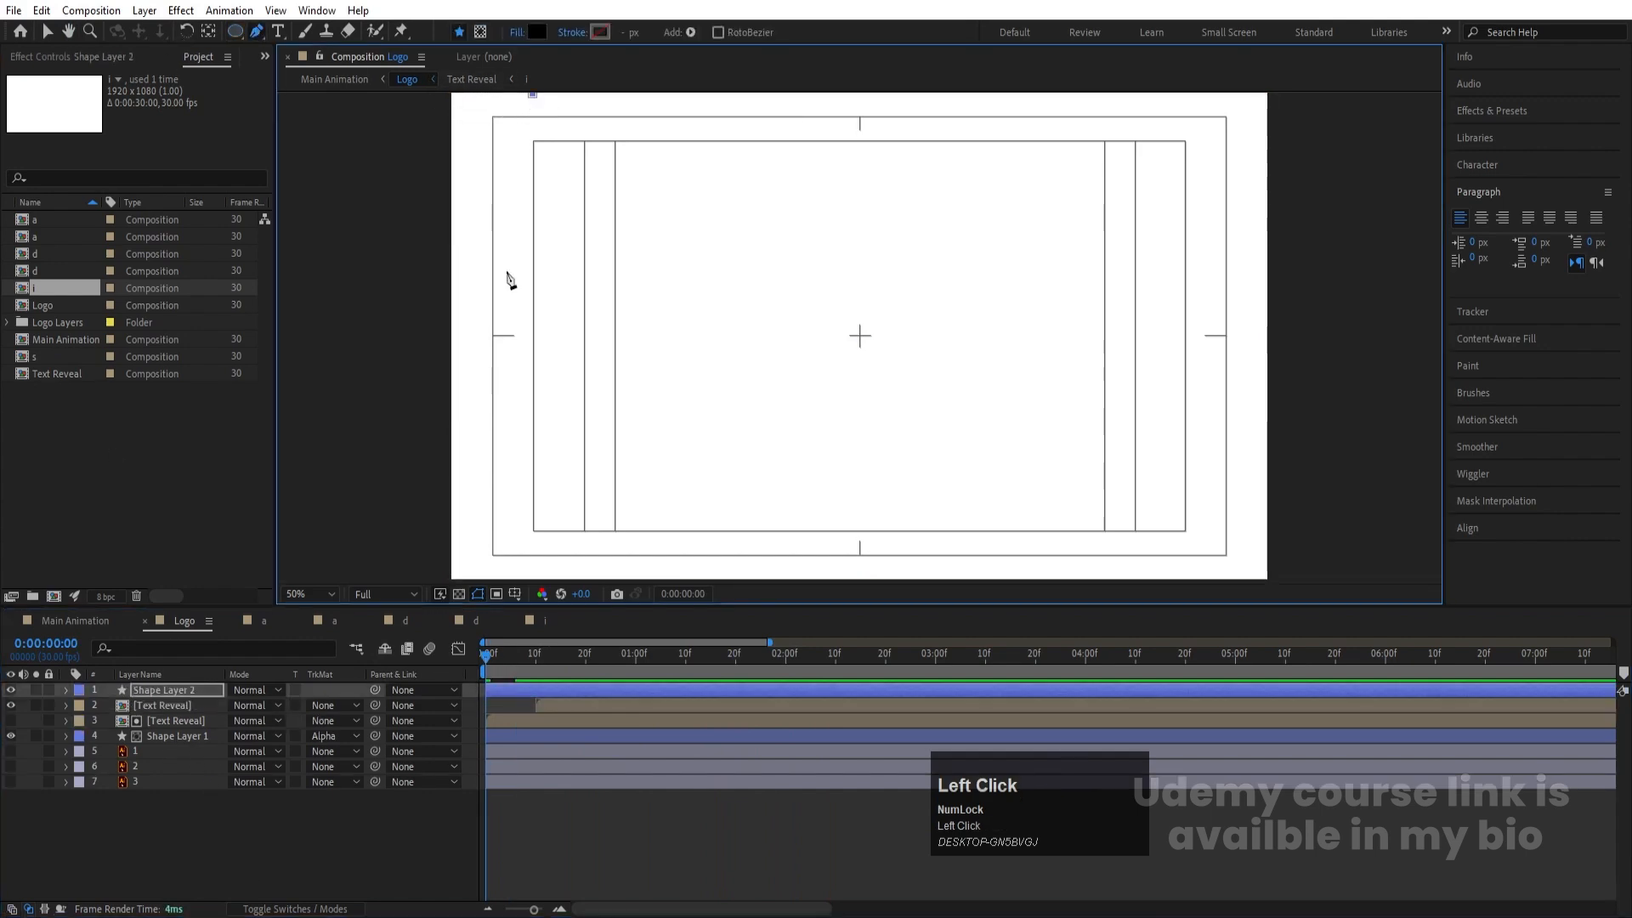
{"action": "left_click", "coordinate": [450, 578]}
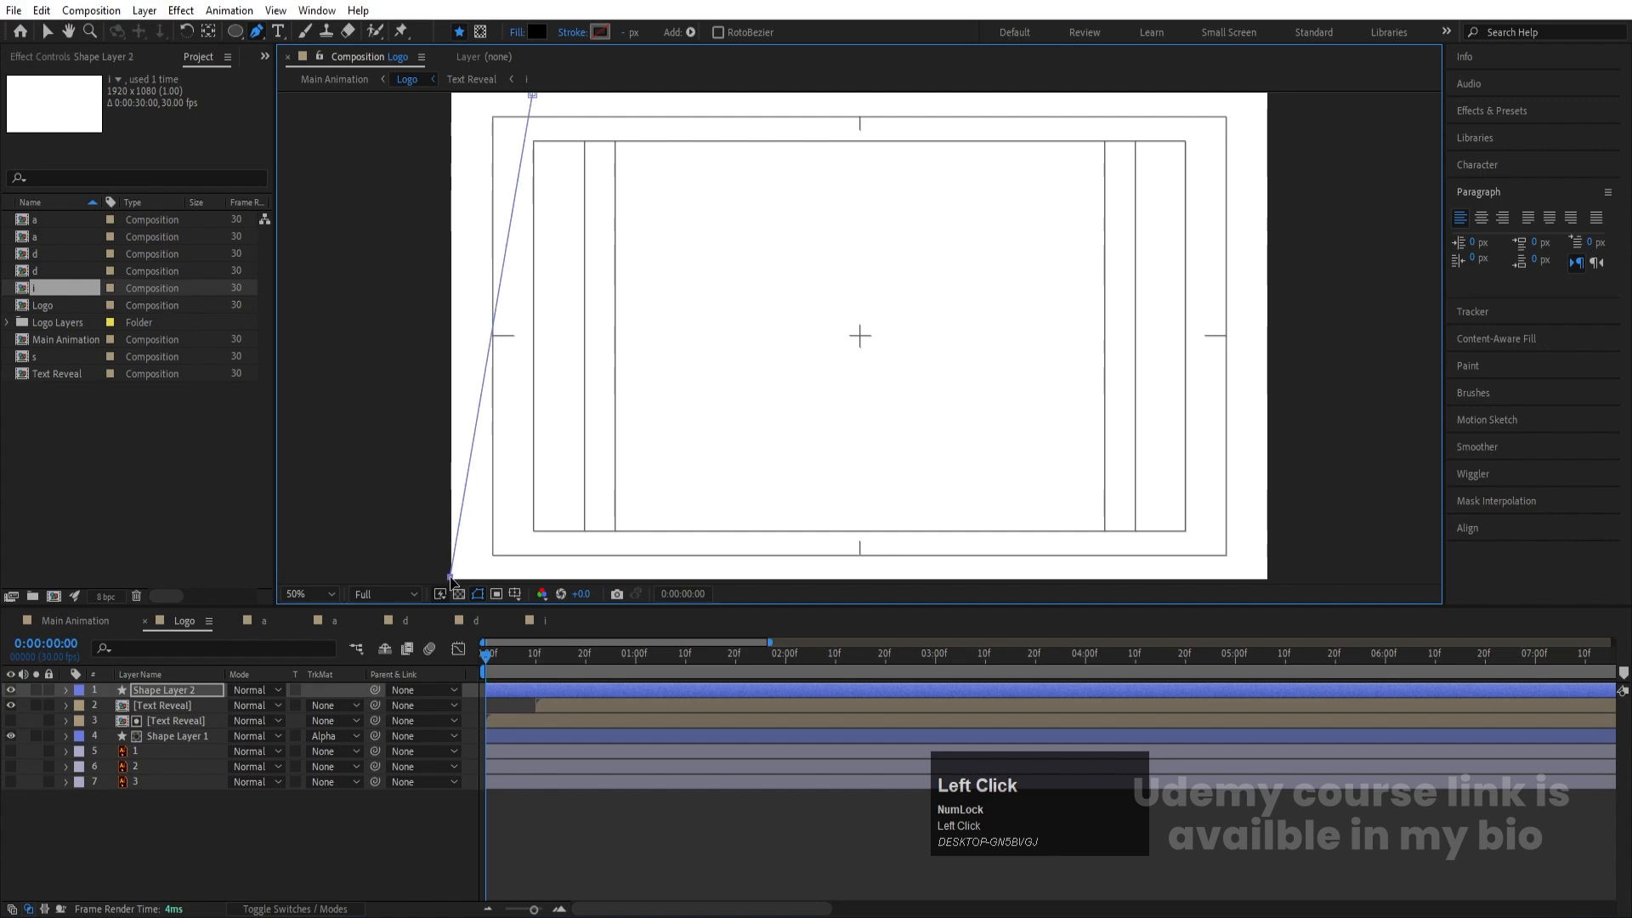
{"action": "left_click", "coordinate": [599, 32]}
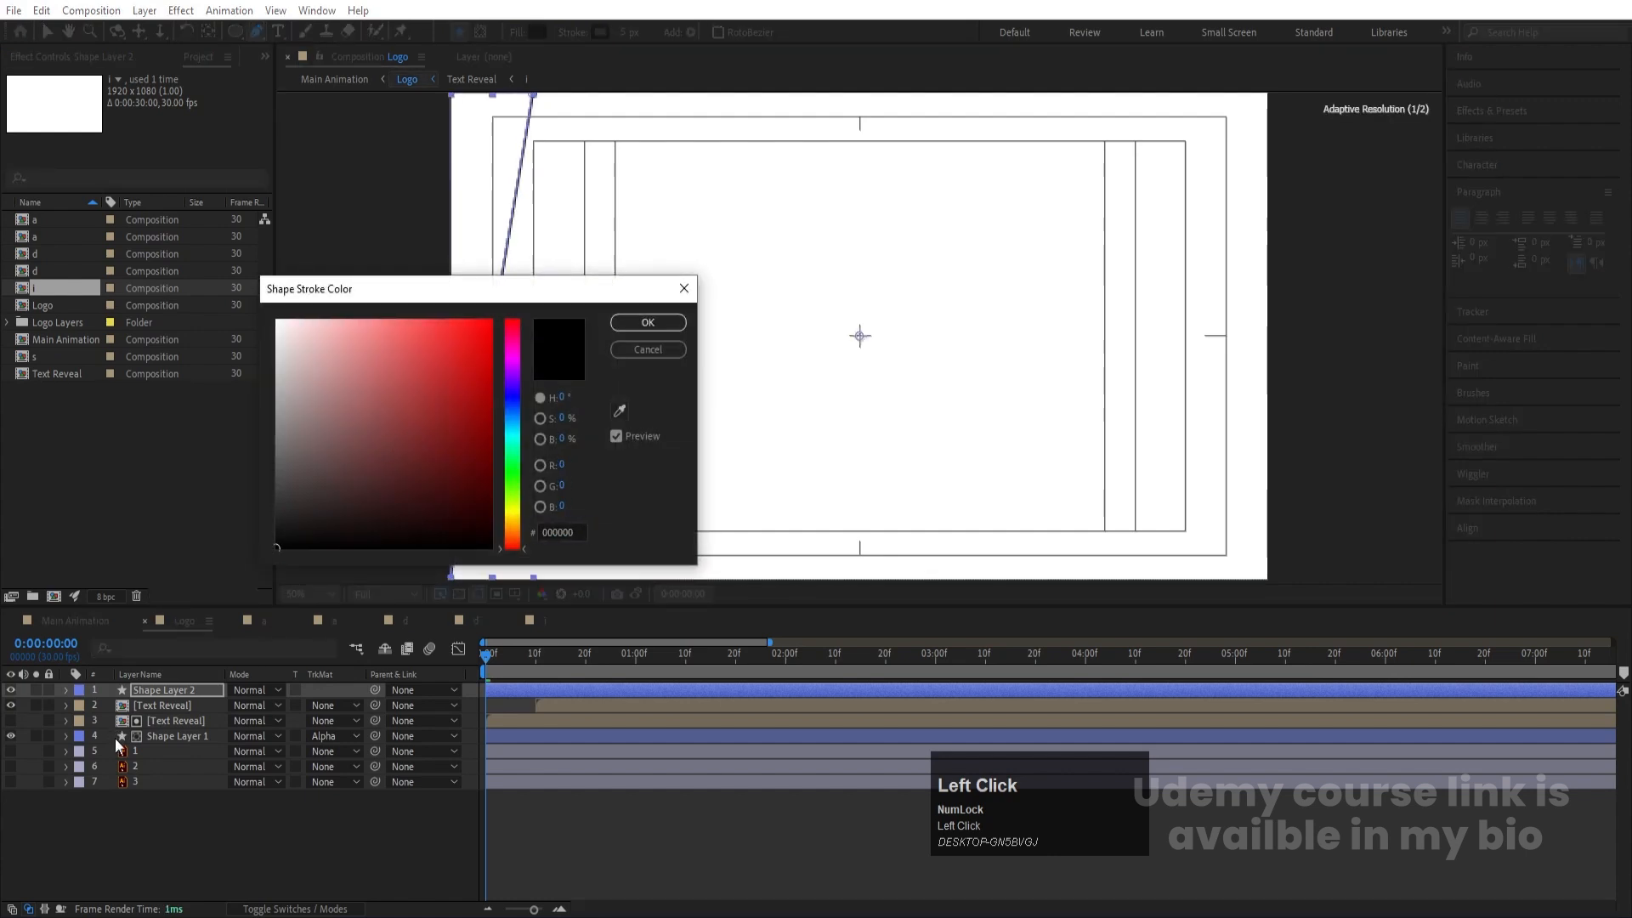
{"action": "key", "text": "Return"}
{"action": "left_click", "coordinate": [65, 691]}
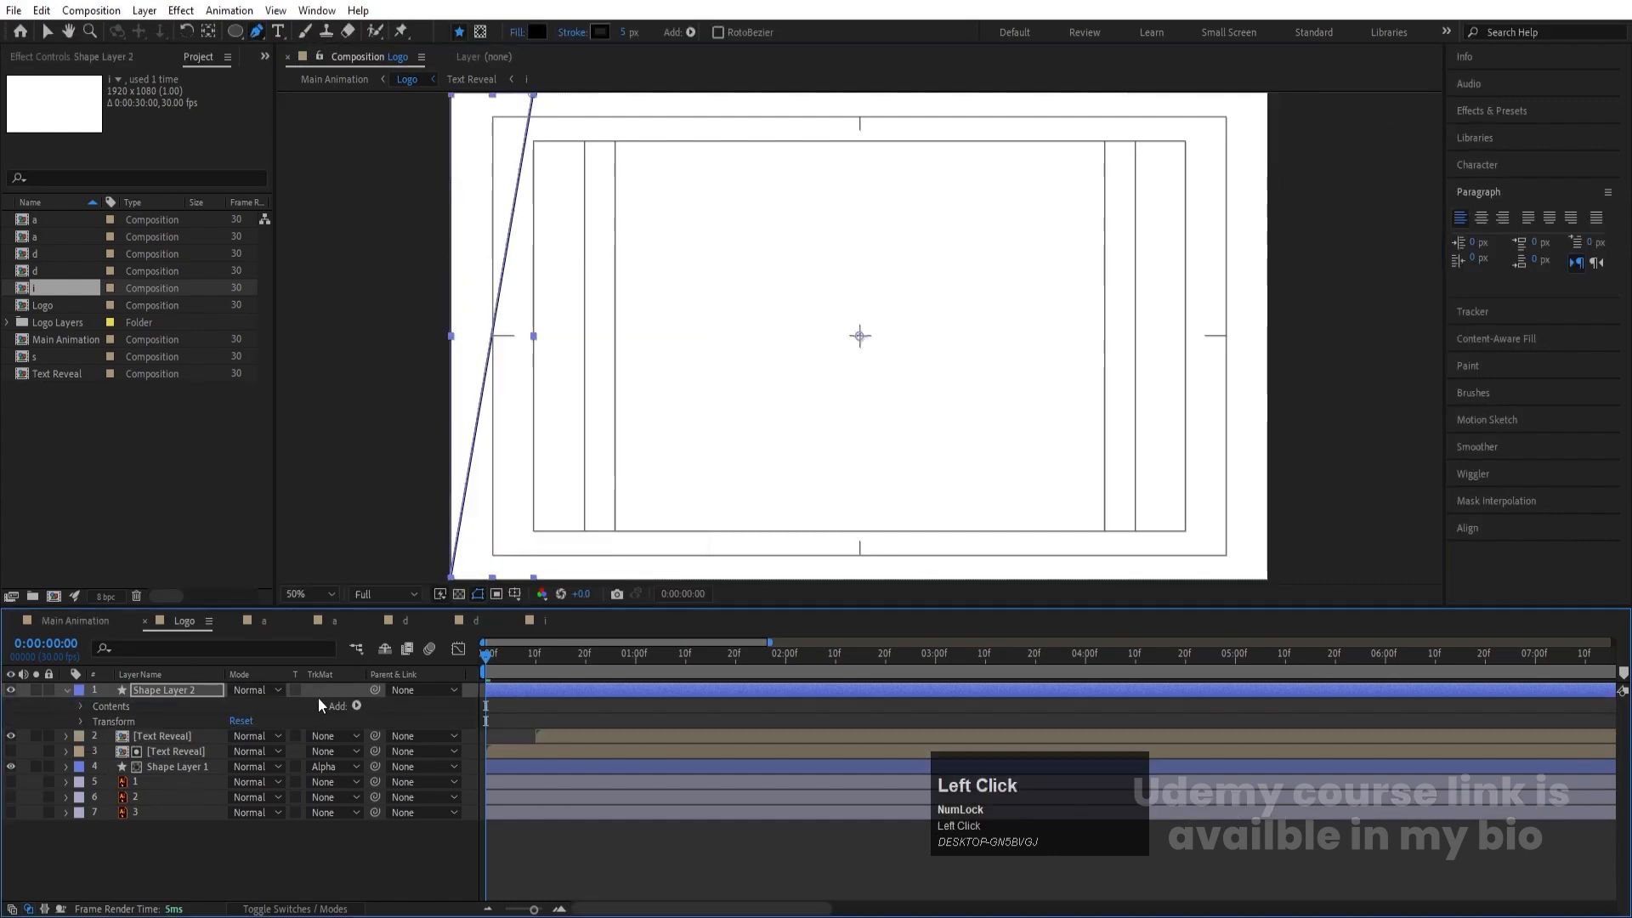
{"action": "left_click", "coordinate": [356, 706]}
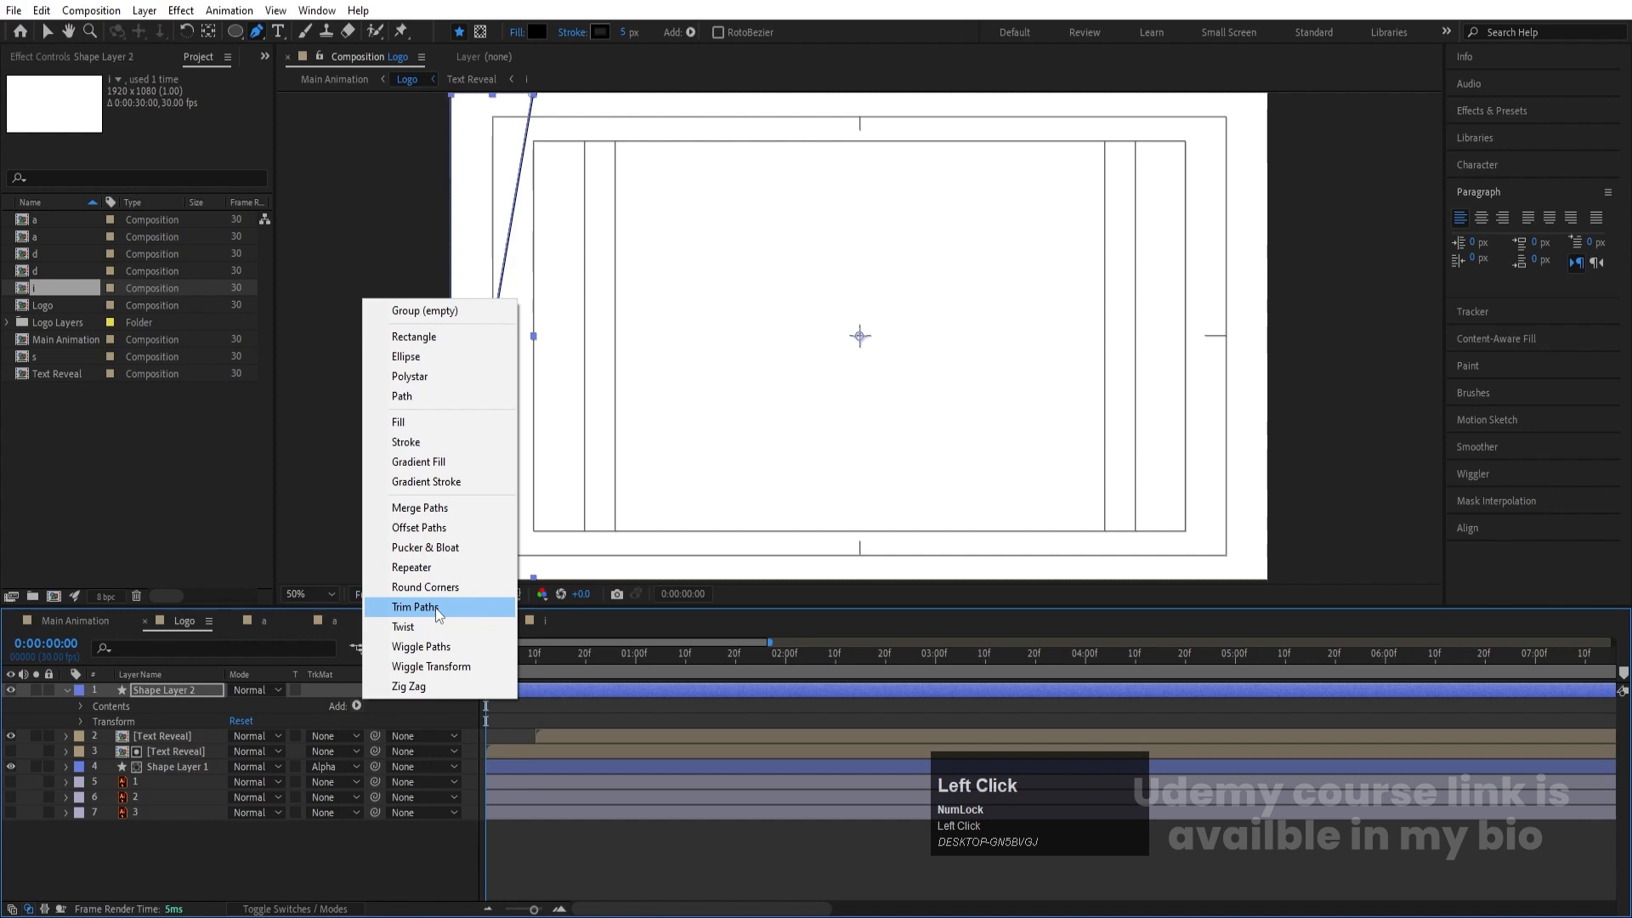
{"action": "left_click", "coordinate": [414, 607]}
{"action": "left_click", "coordinate": [109, 752]}
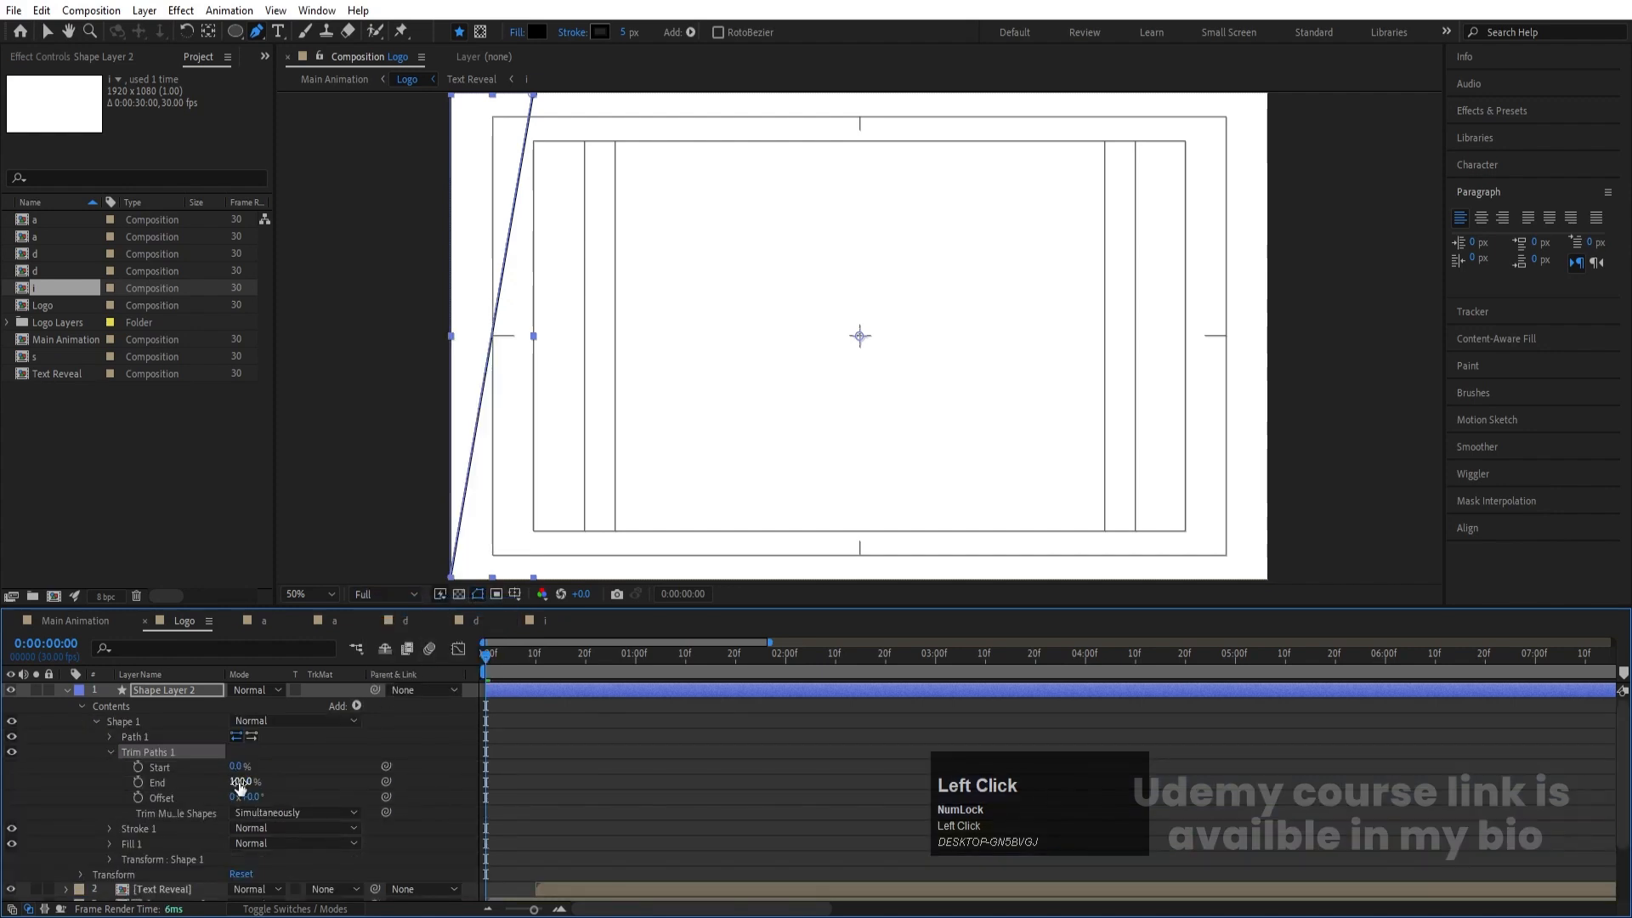
{"action": "key", "text": "ctrl+z"}
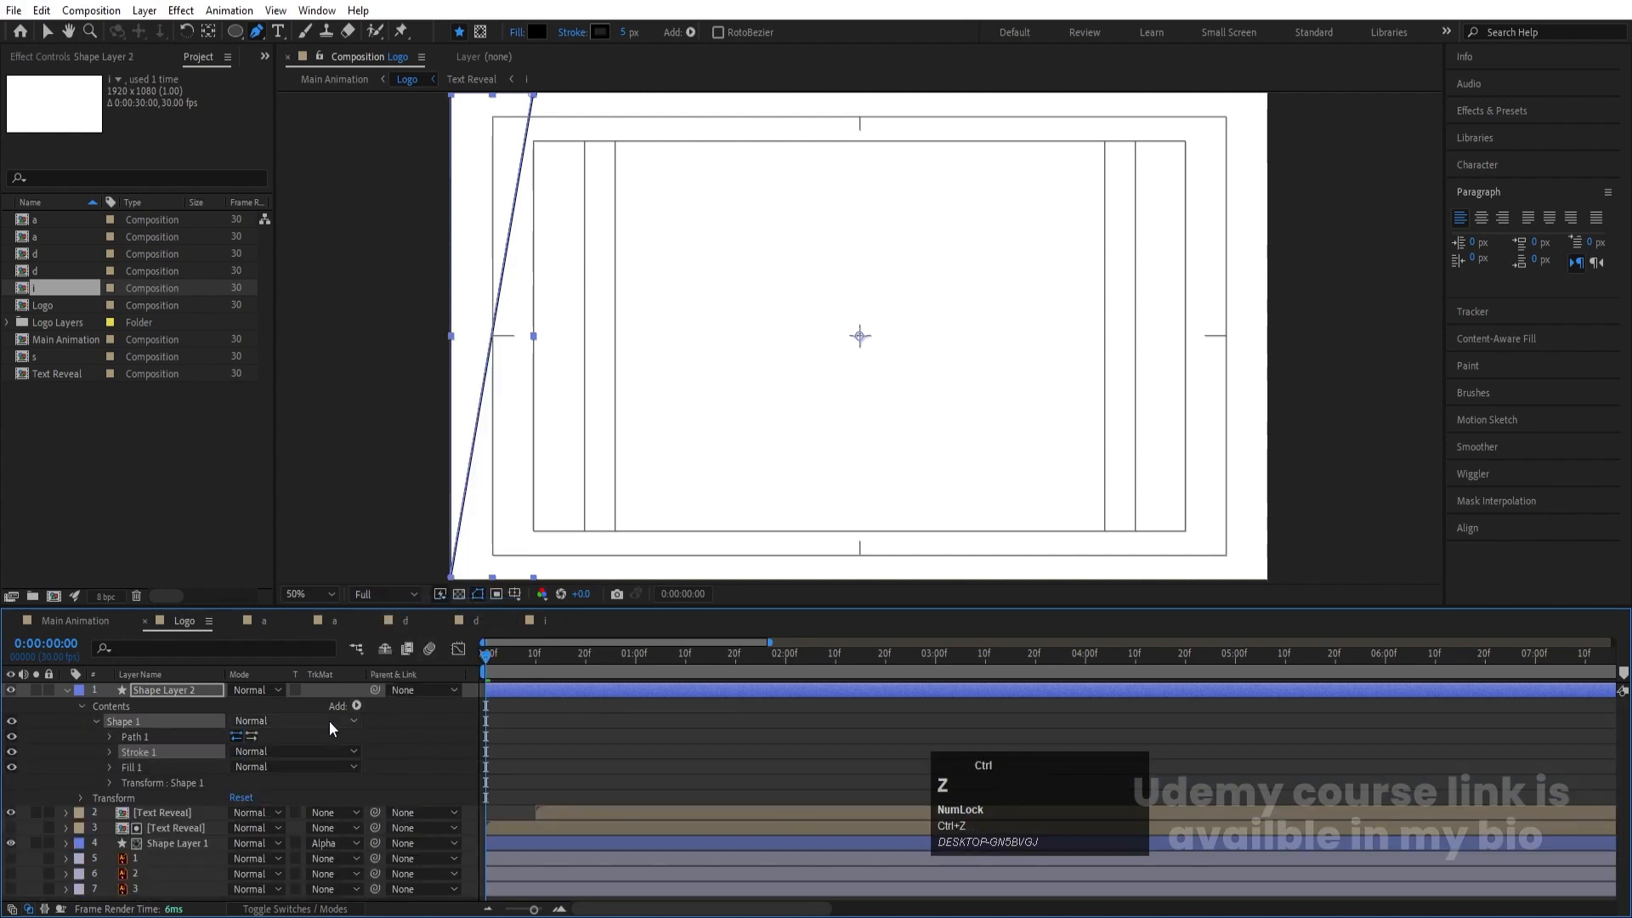
Step: Add a Repeater to the slanted line in Shape Layer 2 with 167 copies and a Position offset of 20, 0
{"action": "left_click", "coordinate": [356, 706]}
{"action": "left_click", "coordinate": [412, 567]}
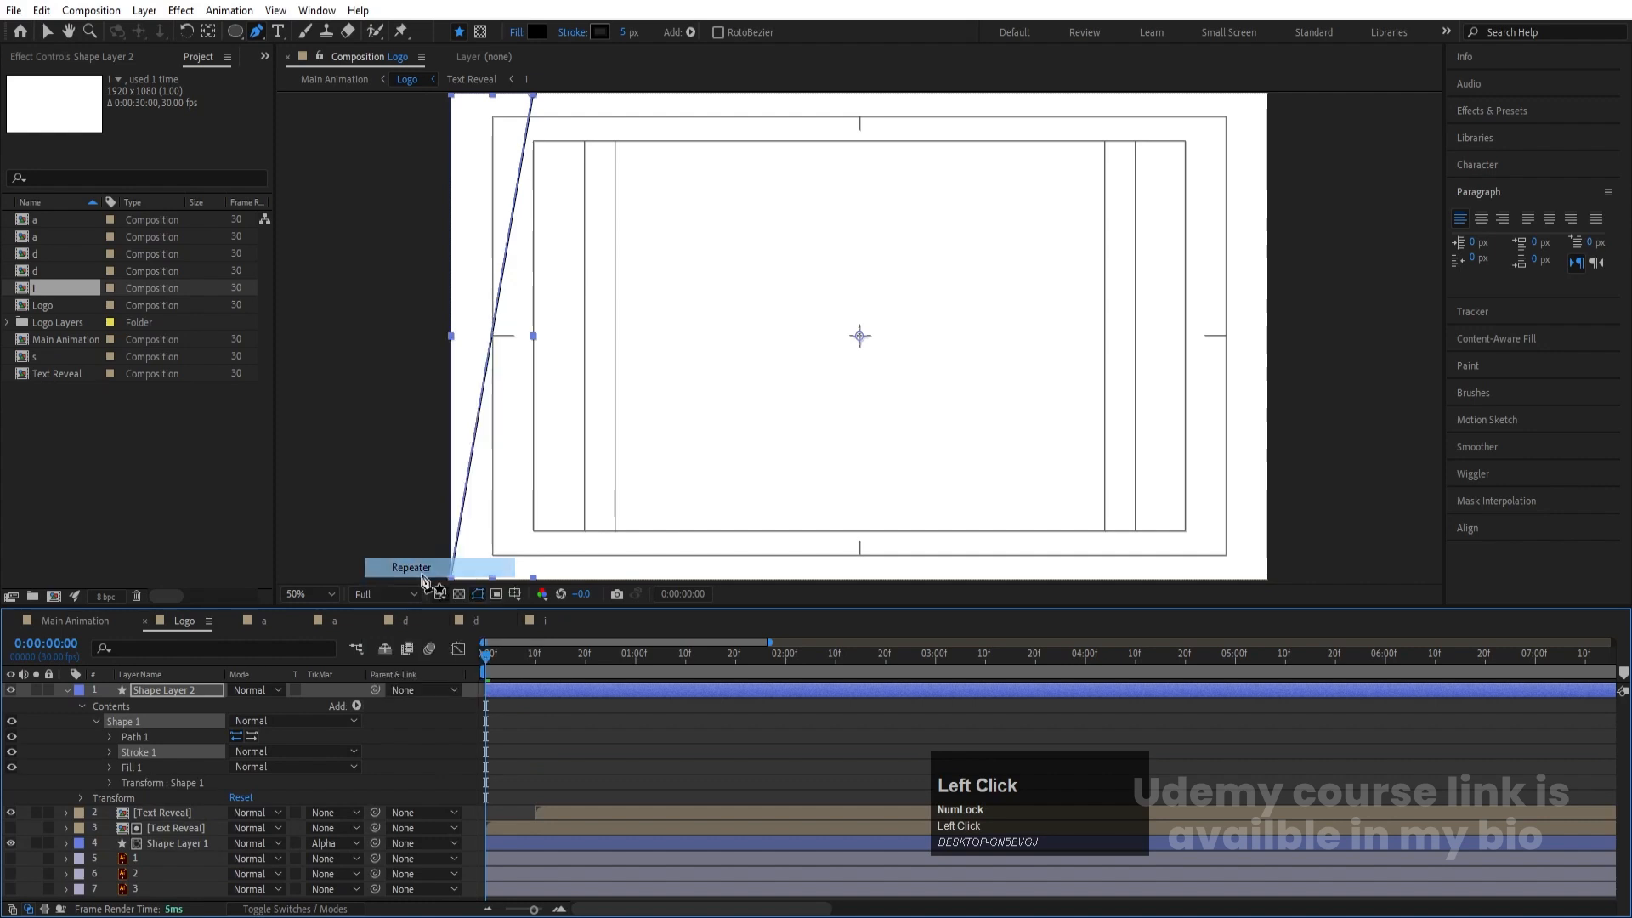
{"action": "left_click", "coordinate": [108, 782]}
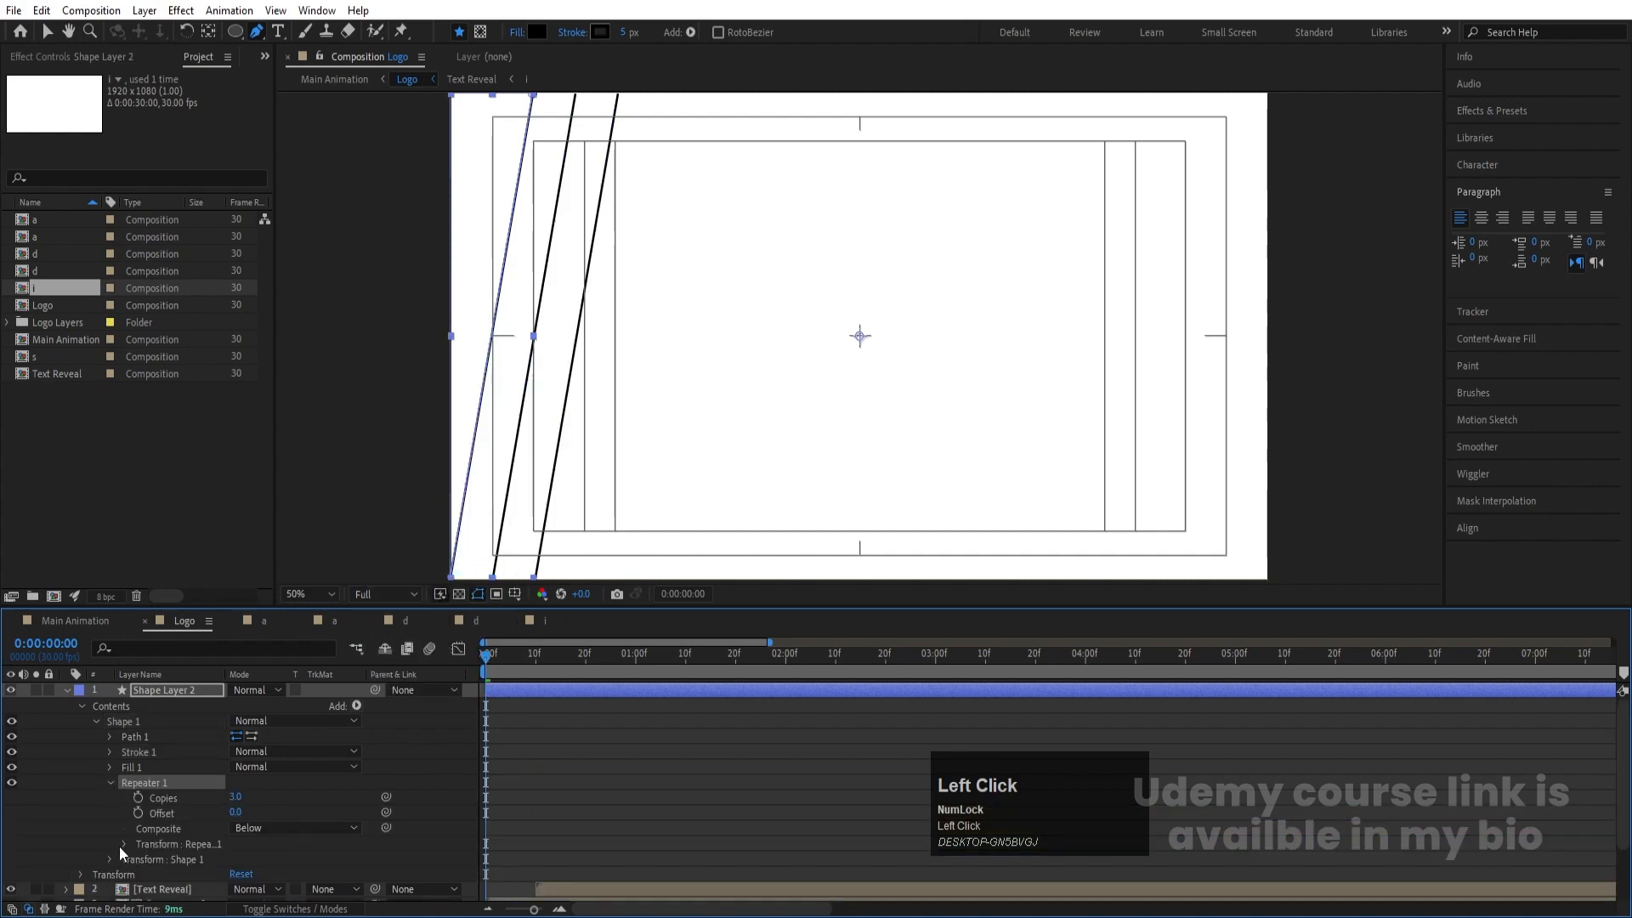
{"action": "left_click", "coordinate": [123, 844]}
{"action": "left_click_drag", "start_coordinate": [241, 830], "coordinate": [173, 829]}
{"action": "left_click_drag", "start_coordinate": [235, 755], "coordinate": [381, 754]}
{"action": "scroll", "coordinate": [92, 714], "scroll_direction": "up", "scroll_amount": 1}
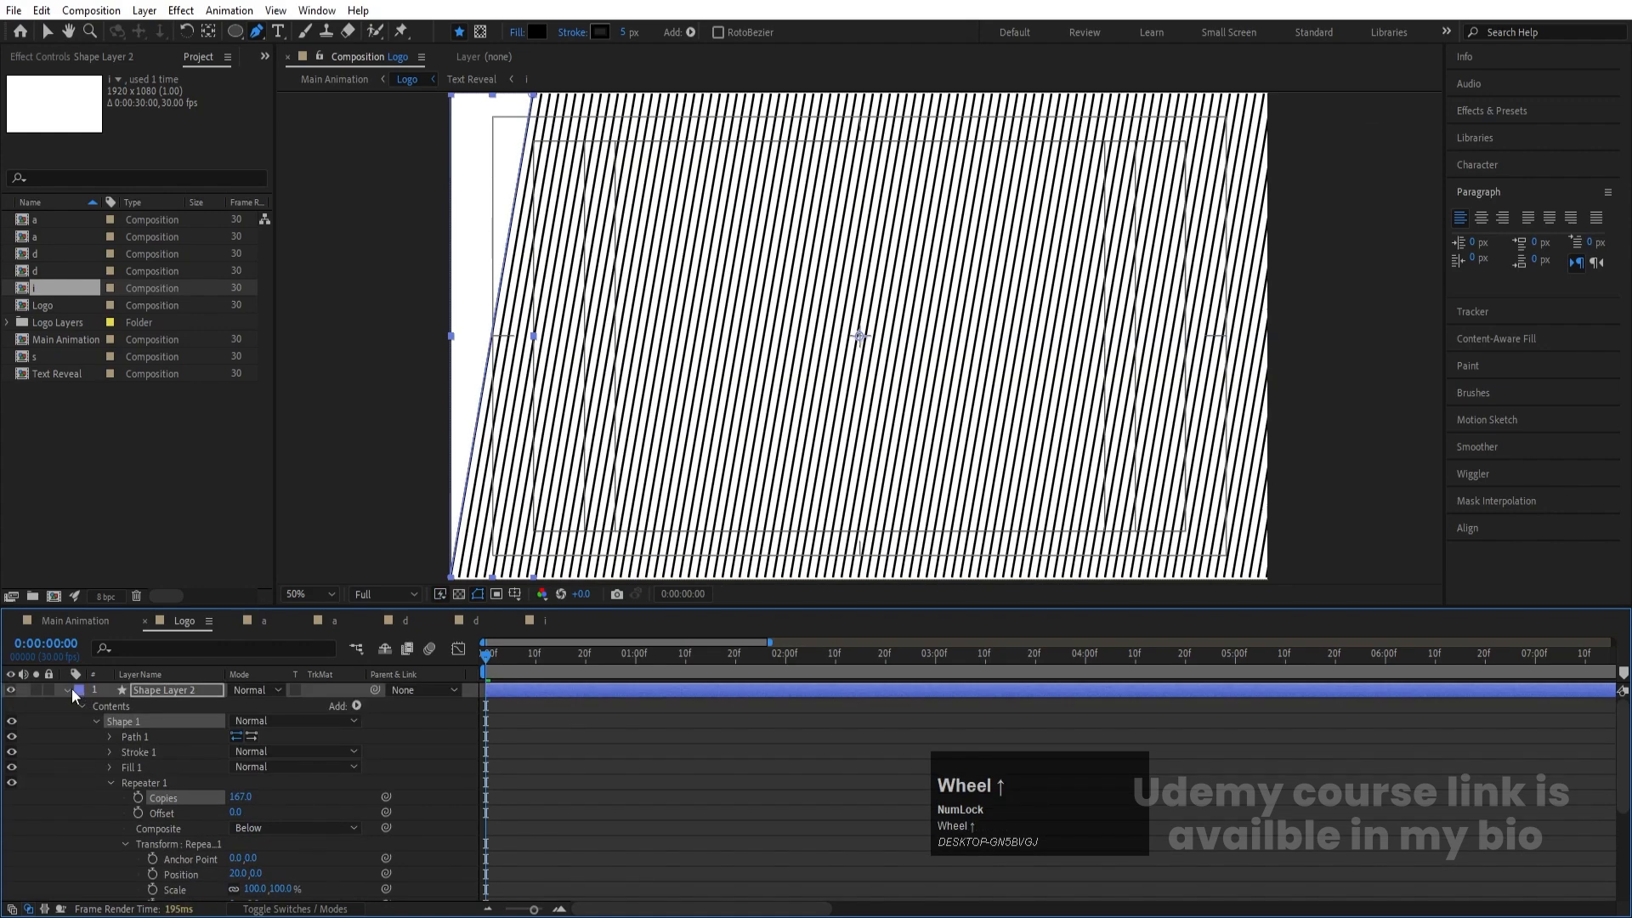
{"action": "left_click", "coordinate": [69, 689]}
Step: Create a white 1920 x 1080 solid and place it beneath Shape Layer 2
{"action": "left_click", "coordinate": [170, 834]}
{"action": "key", "text": "ctrl+y"}
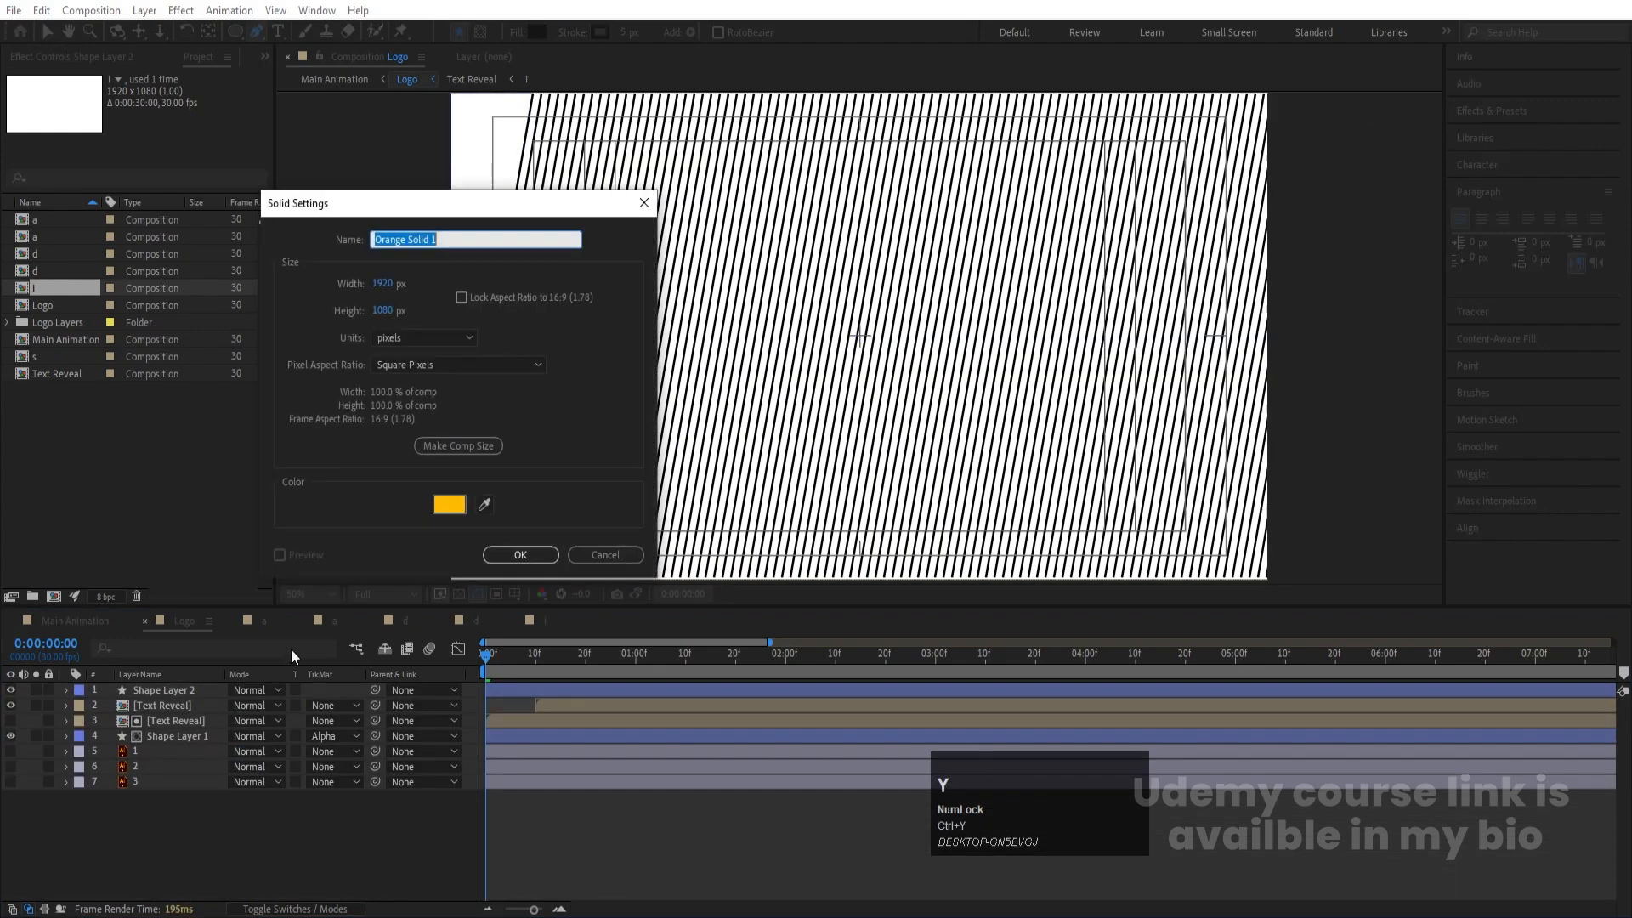
{"action": "left_click", "coordinate": [451, 505]}
{"action": "left_click_drag", "start_coordinate": [386, 553], "coordinate": [228, 247]}
{"action": "key", "text": "Return"}
{"action": "key", "text": "Return"}
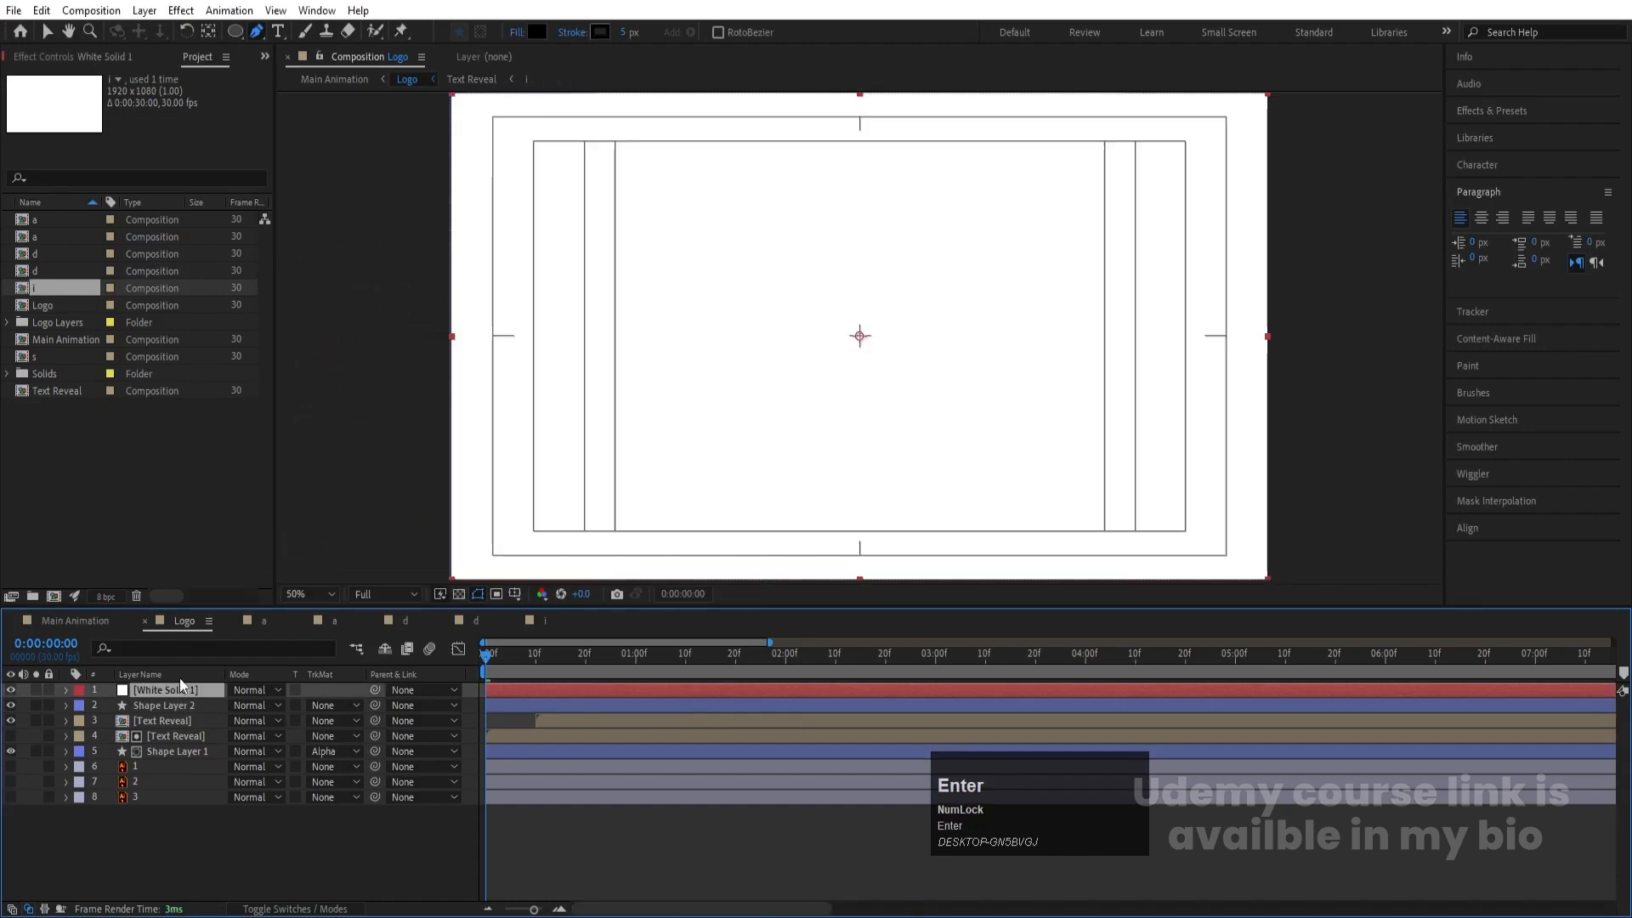
{"action": "left_click_drag", "start_coordinate": [143, 691], "coordinate": [160, 704]}
Step: Pre-compose Shape Layer 2 and the white solid as "lines\"
{"action": "left_click", "coordinate": [145, 687], "text": "shift"}
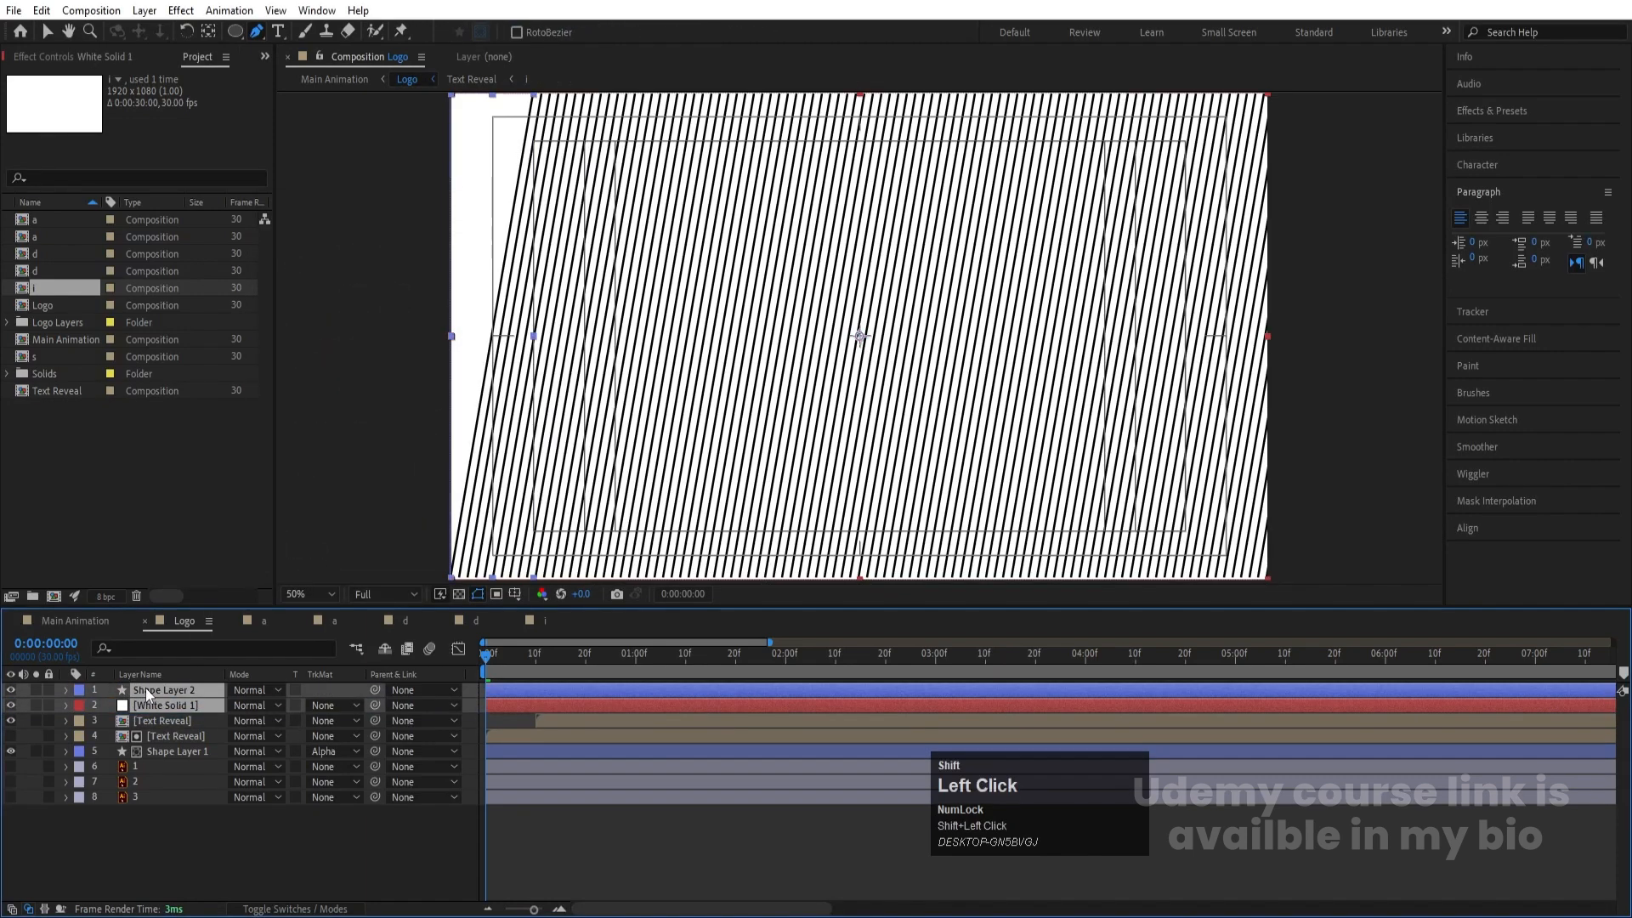
{"action": "key", "text": "ctrl+shift+c"}
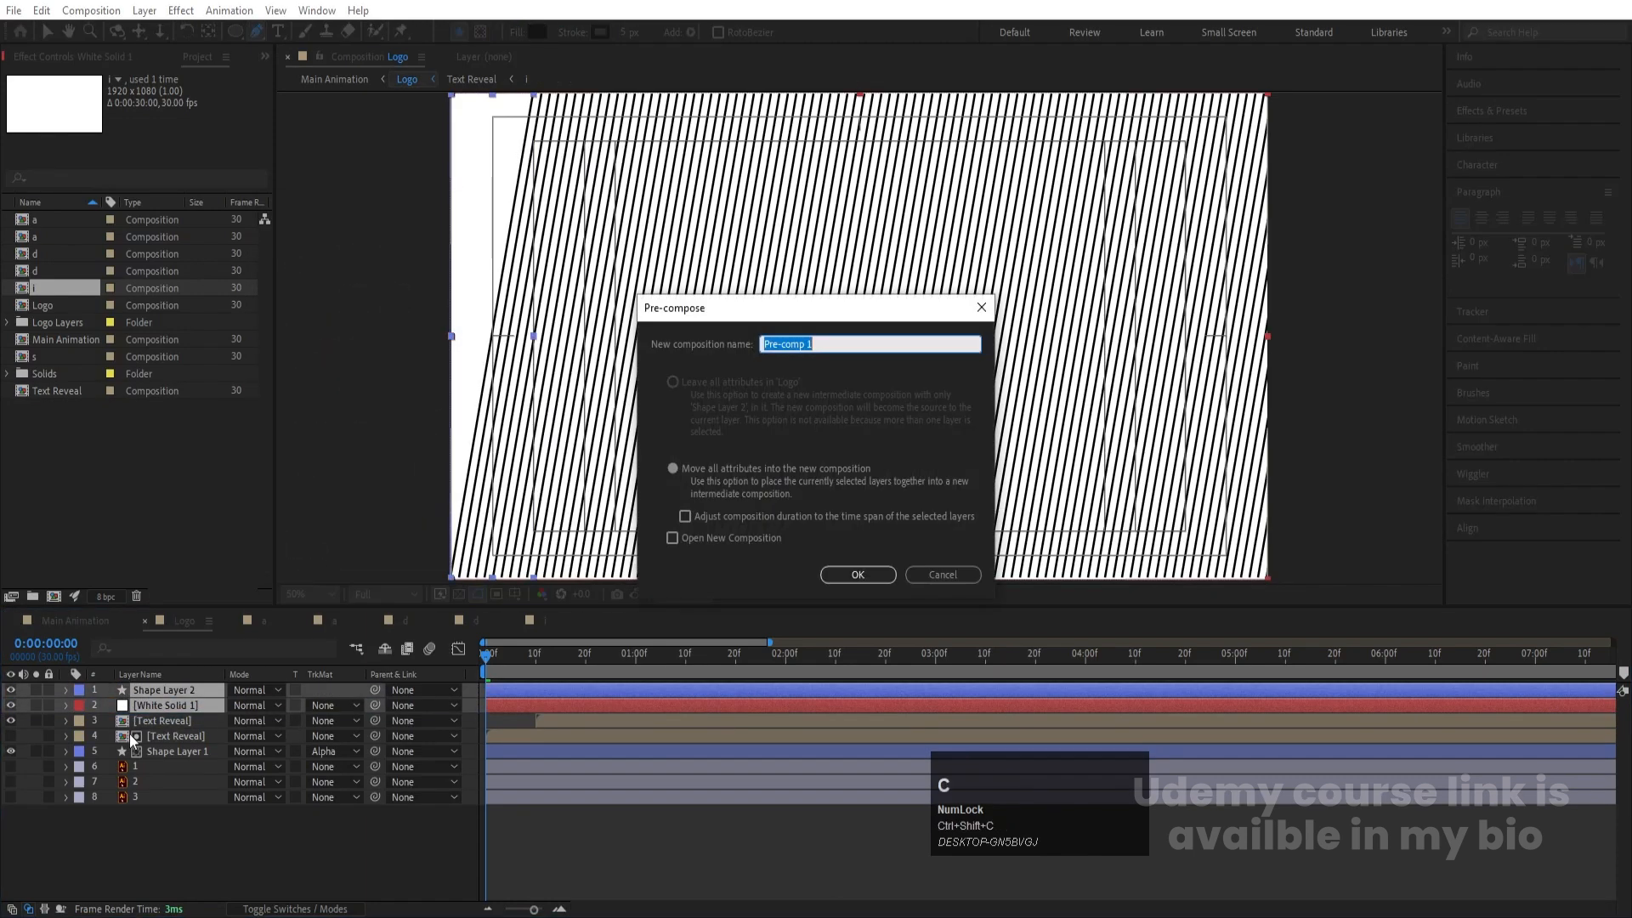
{"action": "type", "text": "lines\\"}
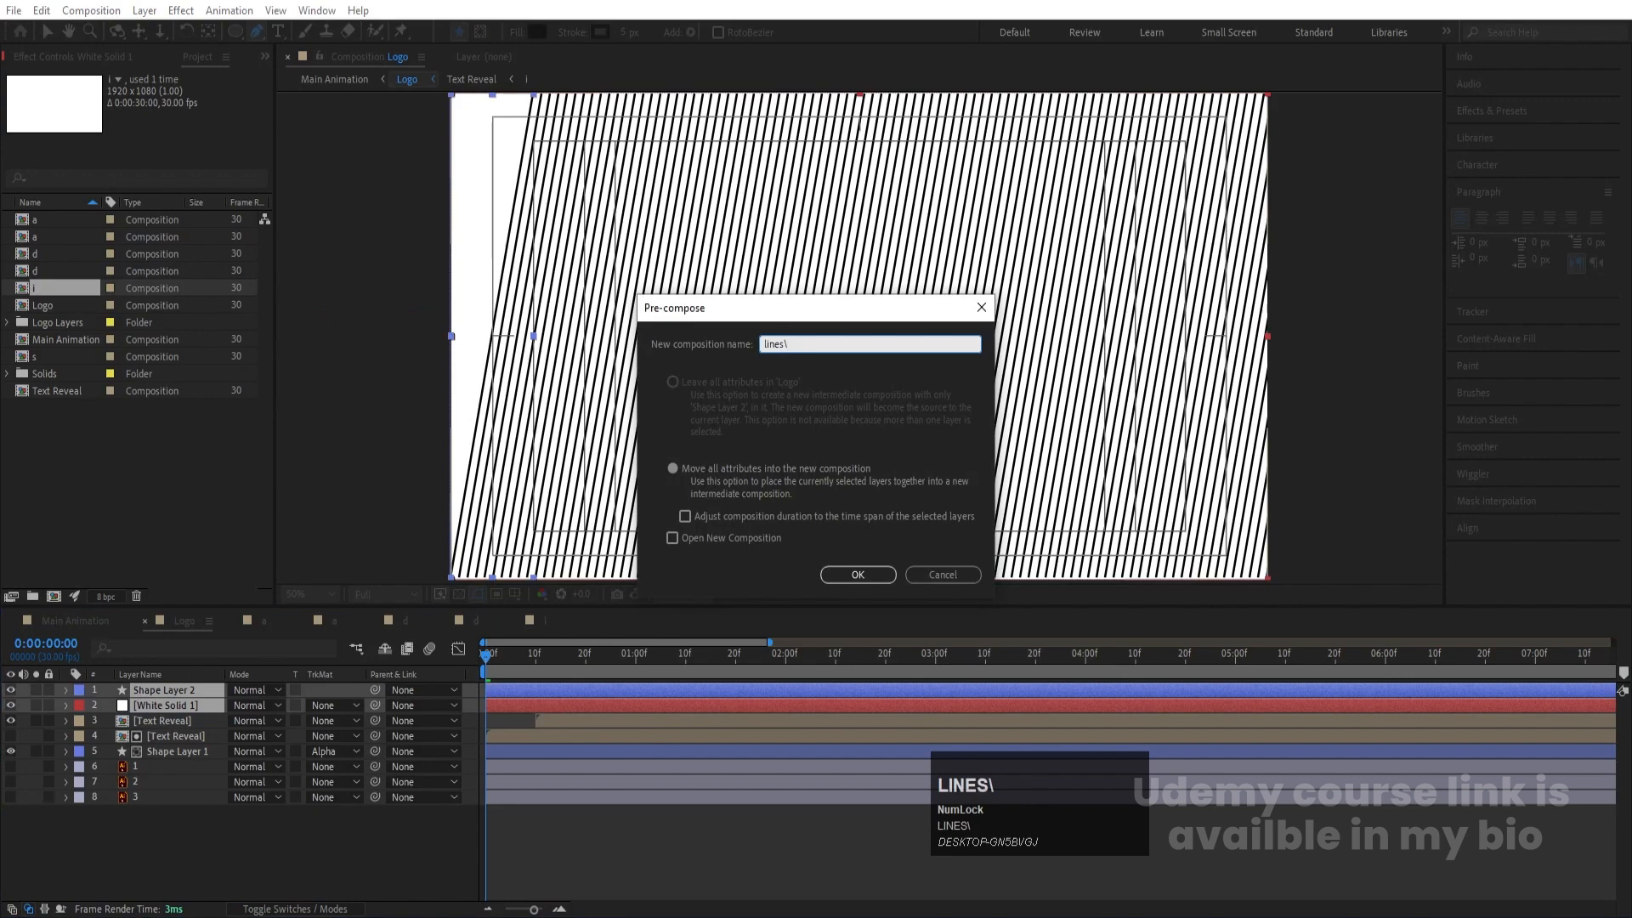
{"action": "key", "text": "Return"}
Step: Move the "lines\" layer beneath the uppermost Text Reveal and make it start at frame 10
{"action": "left_click_drag", "start_coordinate": [151, 692], "coordinate": [167, 713]}
{"action": "key", "text": "equal"}
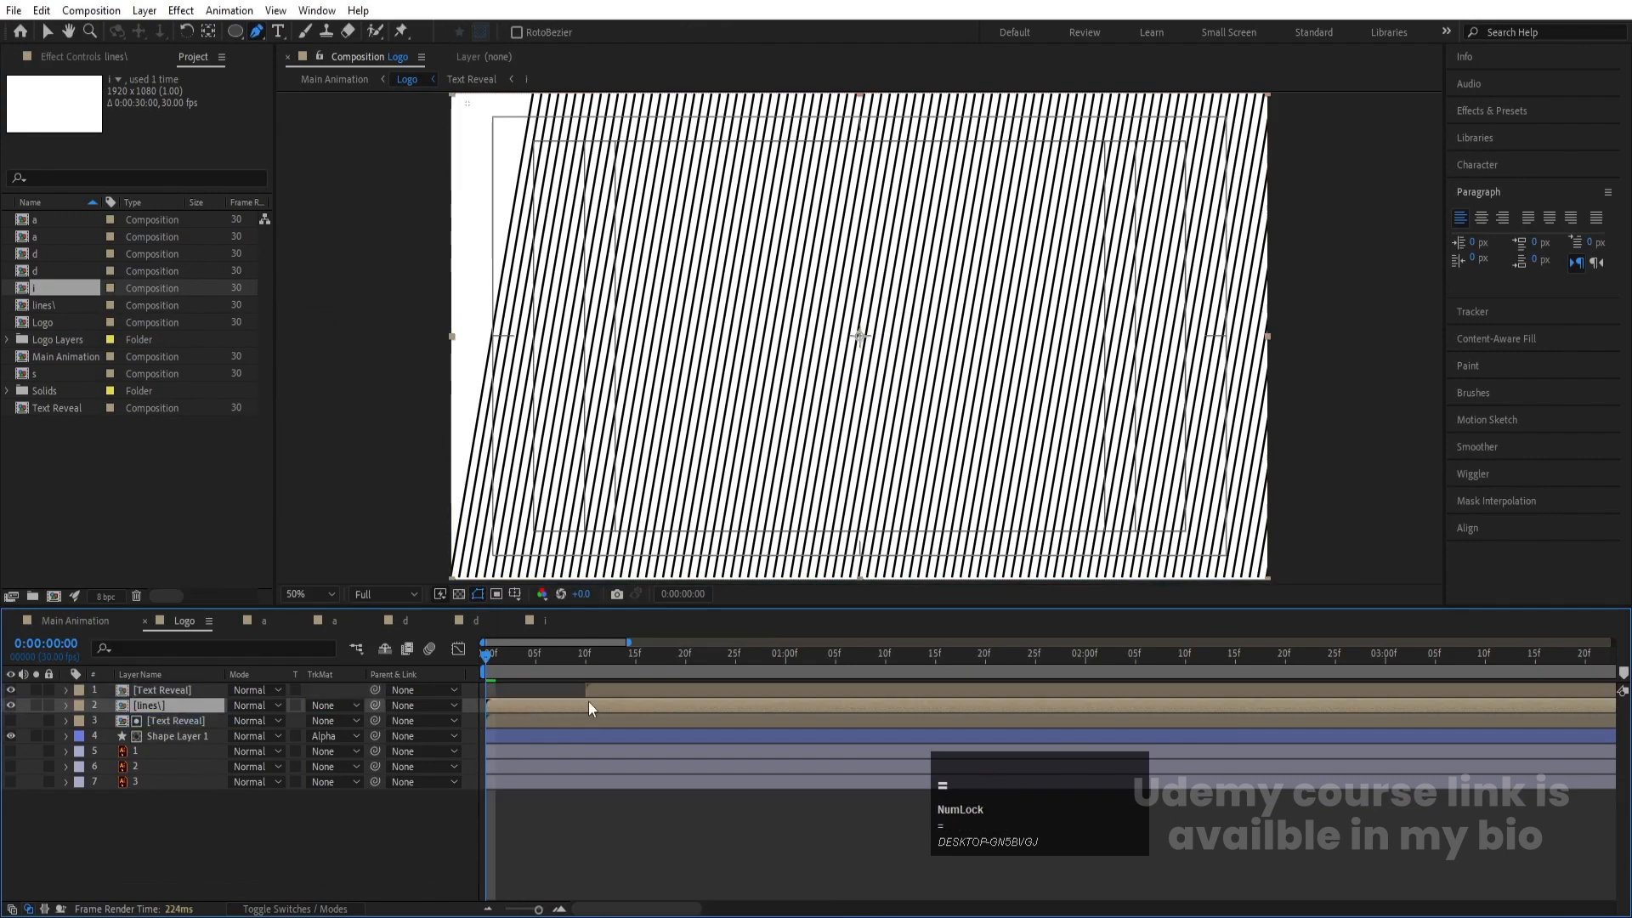
{"action": "left_click", "coordinate": [534, 656]}
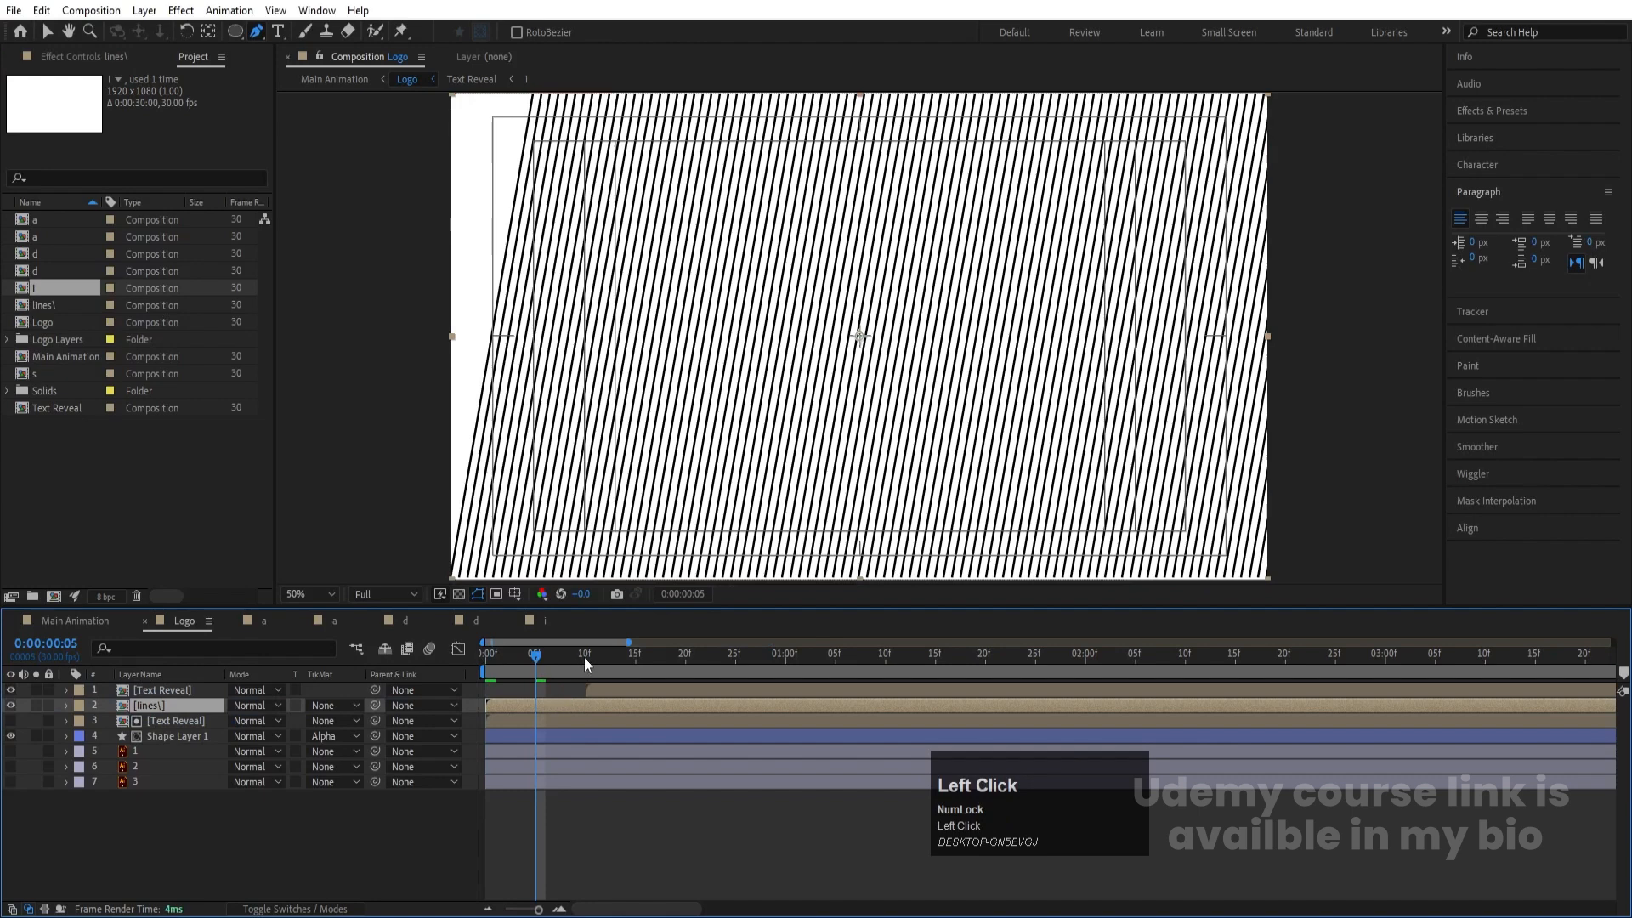
{"action": "left_click", "coordinate": [585, 656]}
{"action": "key", "text": "alt+bracketleft"}
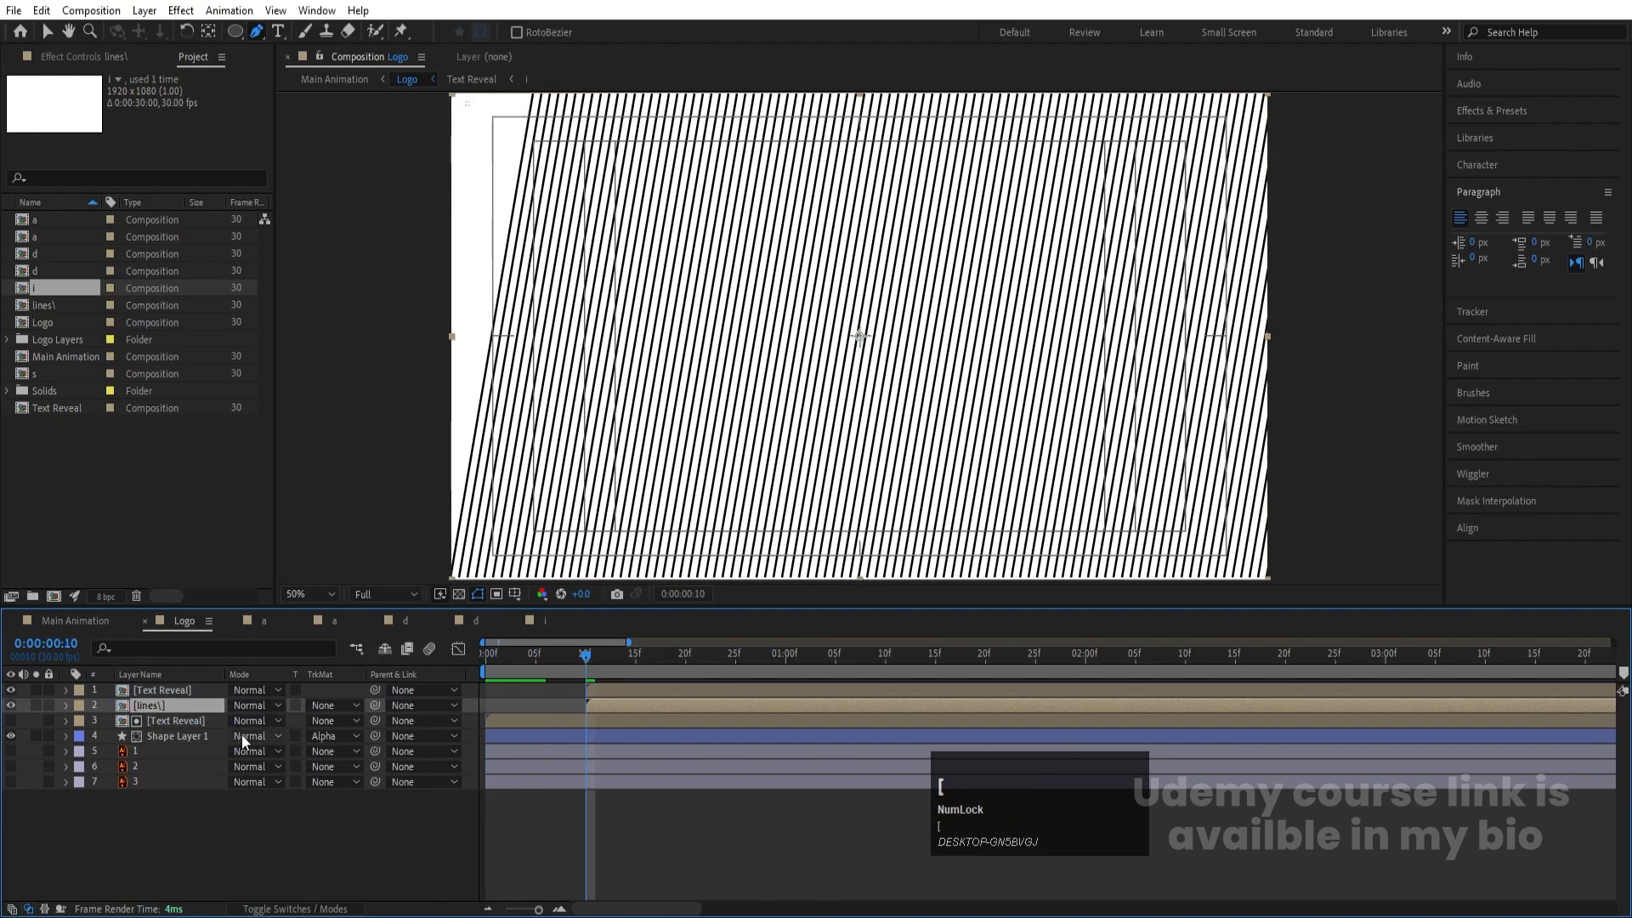
Step: Apply an Alpha track matte to "lines\" from the Text Reveal above it, and preview the result up to frame 20
{"action": "left_click", "coordinate": [349, 708]}
{"action": "left_click", "coordinate": [362, 750]}
{"action": "key", "text": "space"}
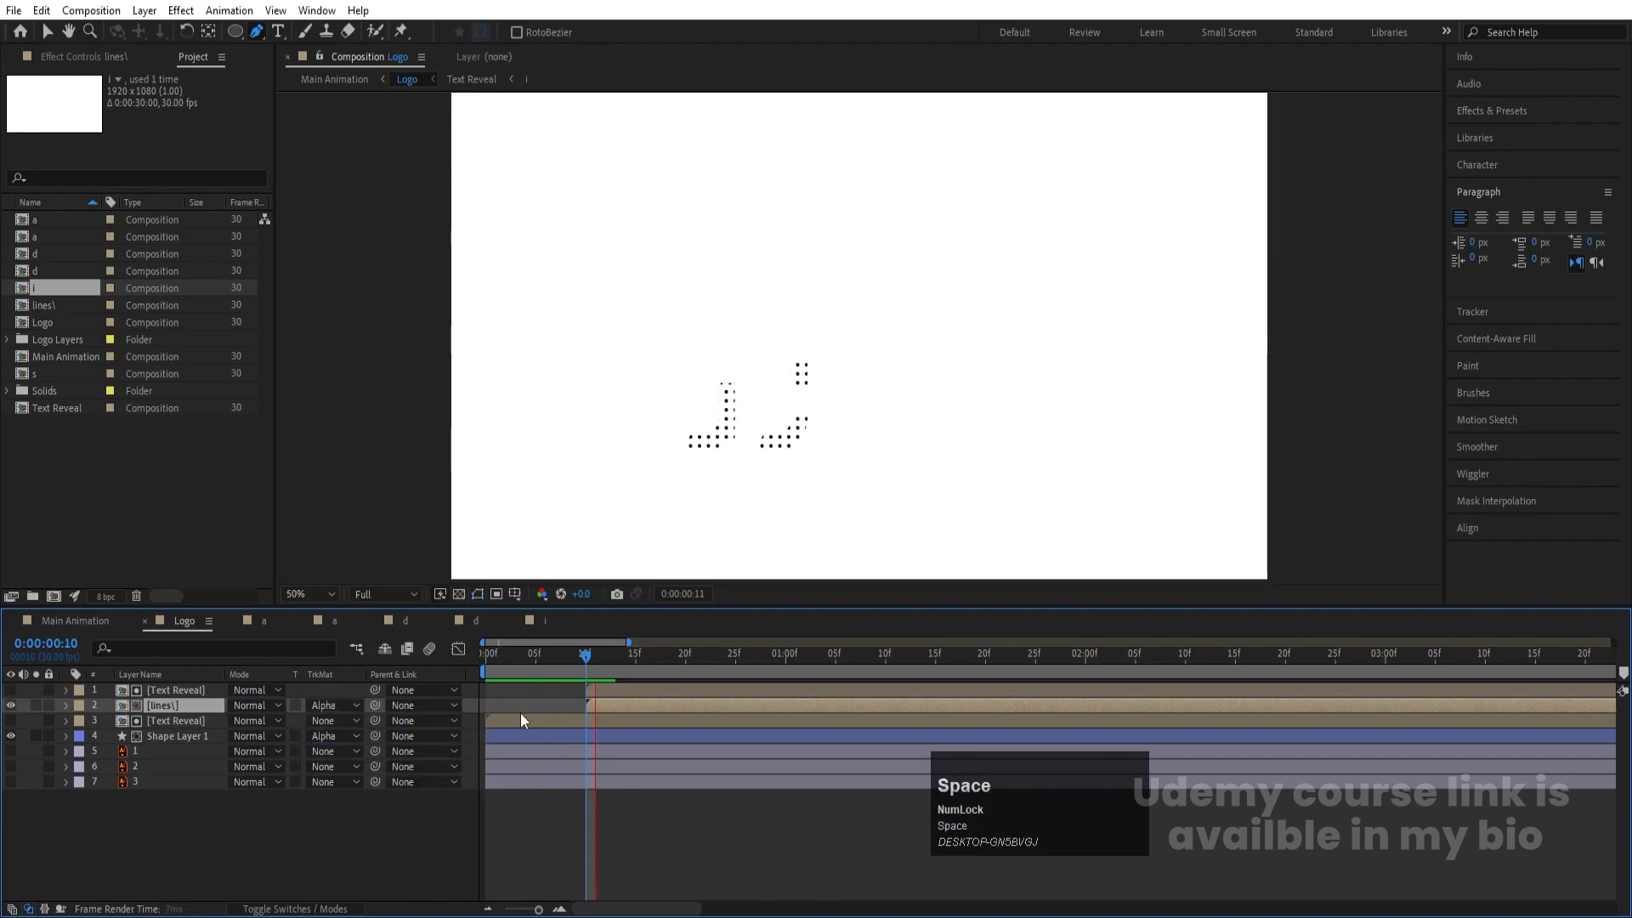
{"action": "key", "text": "space"}
{"action": "left_click_drag", "start_coordinate": [605, 668], "coordinate": [687, 673]}
Step: Duplicate the uppermost Text Reveal, make the copy start at frame 20 and turn on its visibility
{"action": "left_click", "coordinate": [188, 689]}
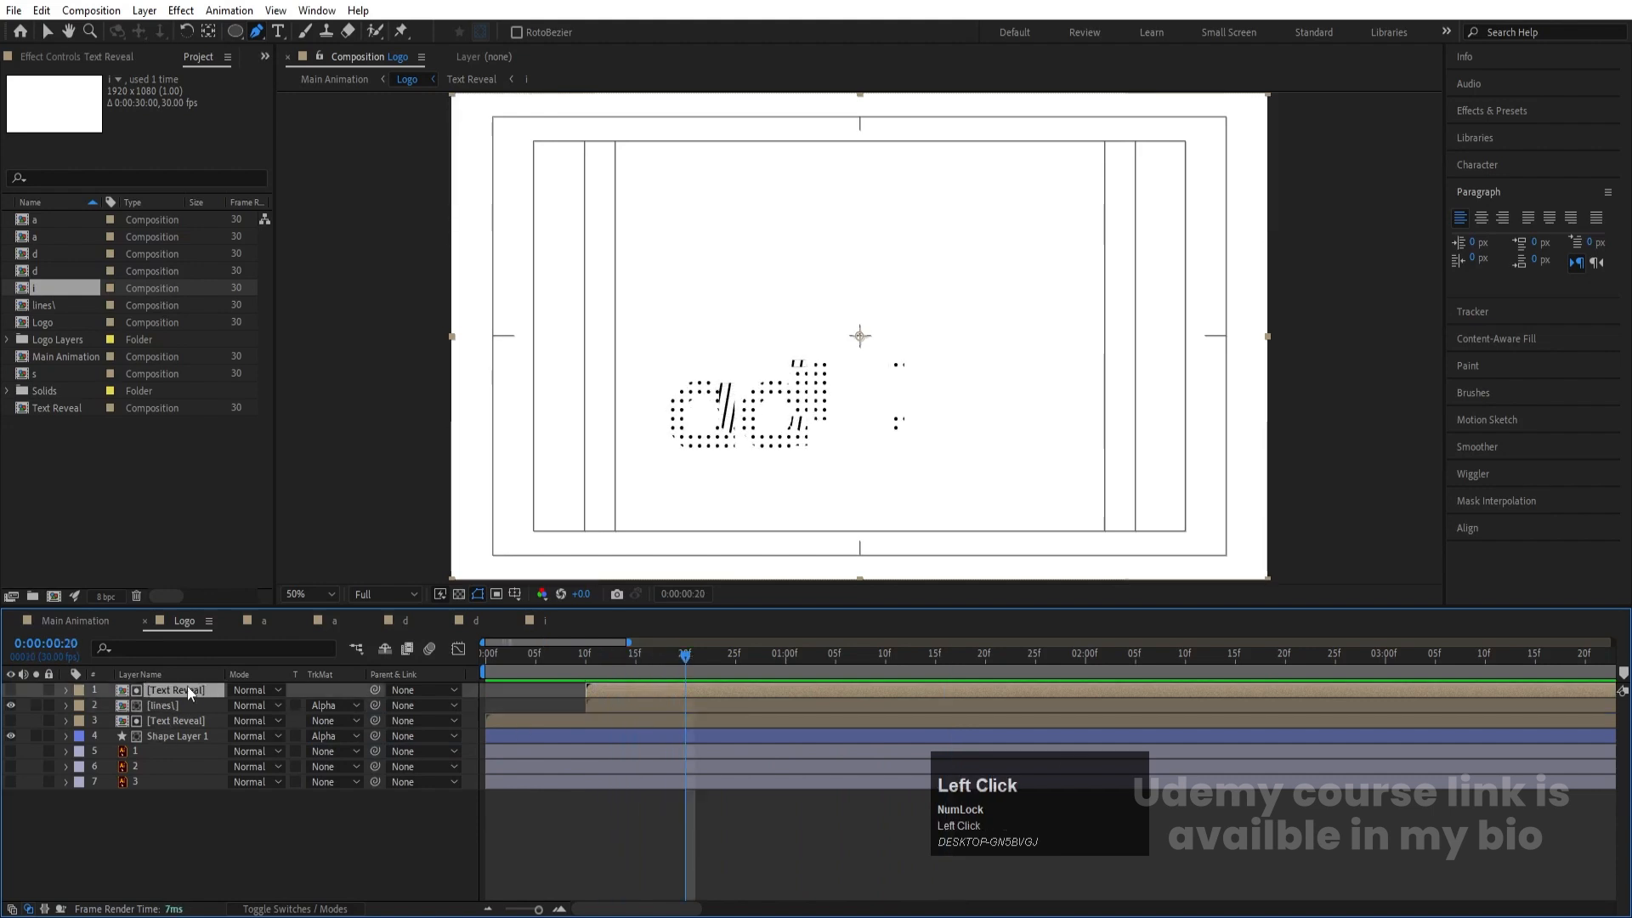
{"action": "key", "text": "ctrl+d"}
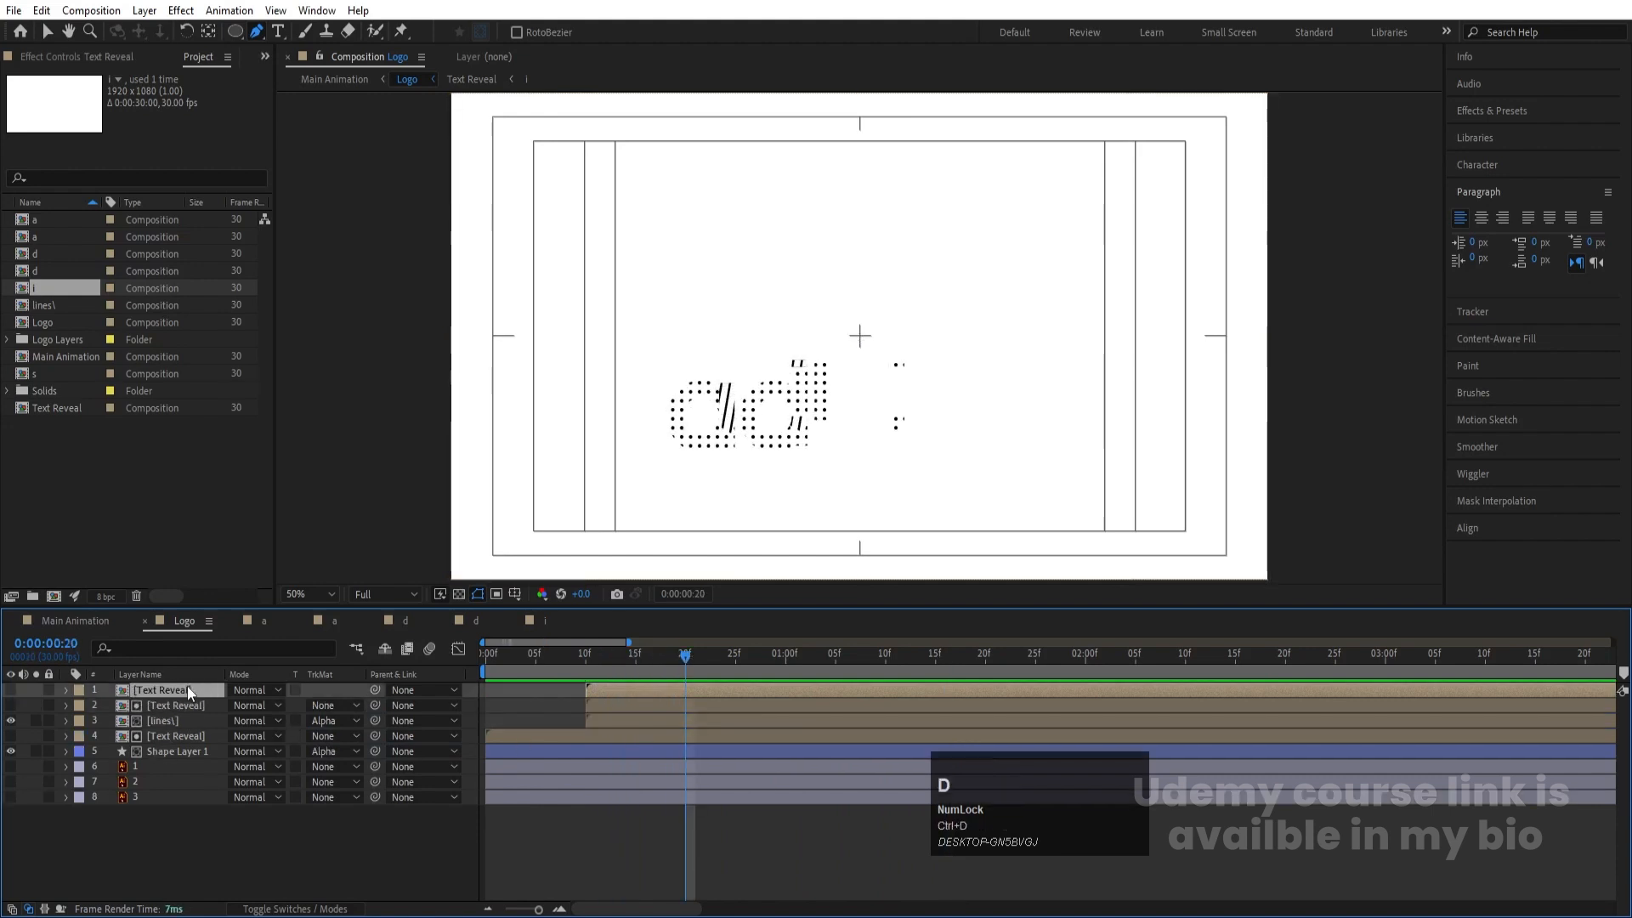
{"action": "key", "text": "alt+bracketleft"}
{"action": "left_click", "coordinate": [11, 690]}
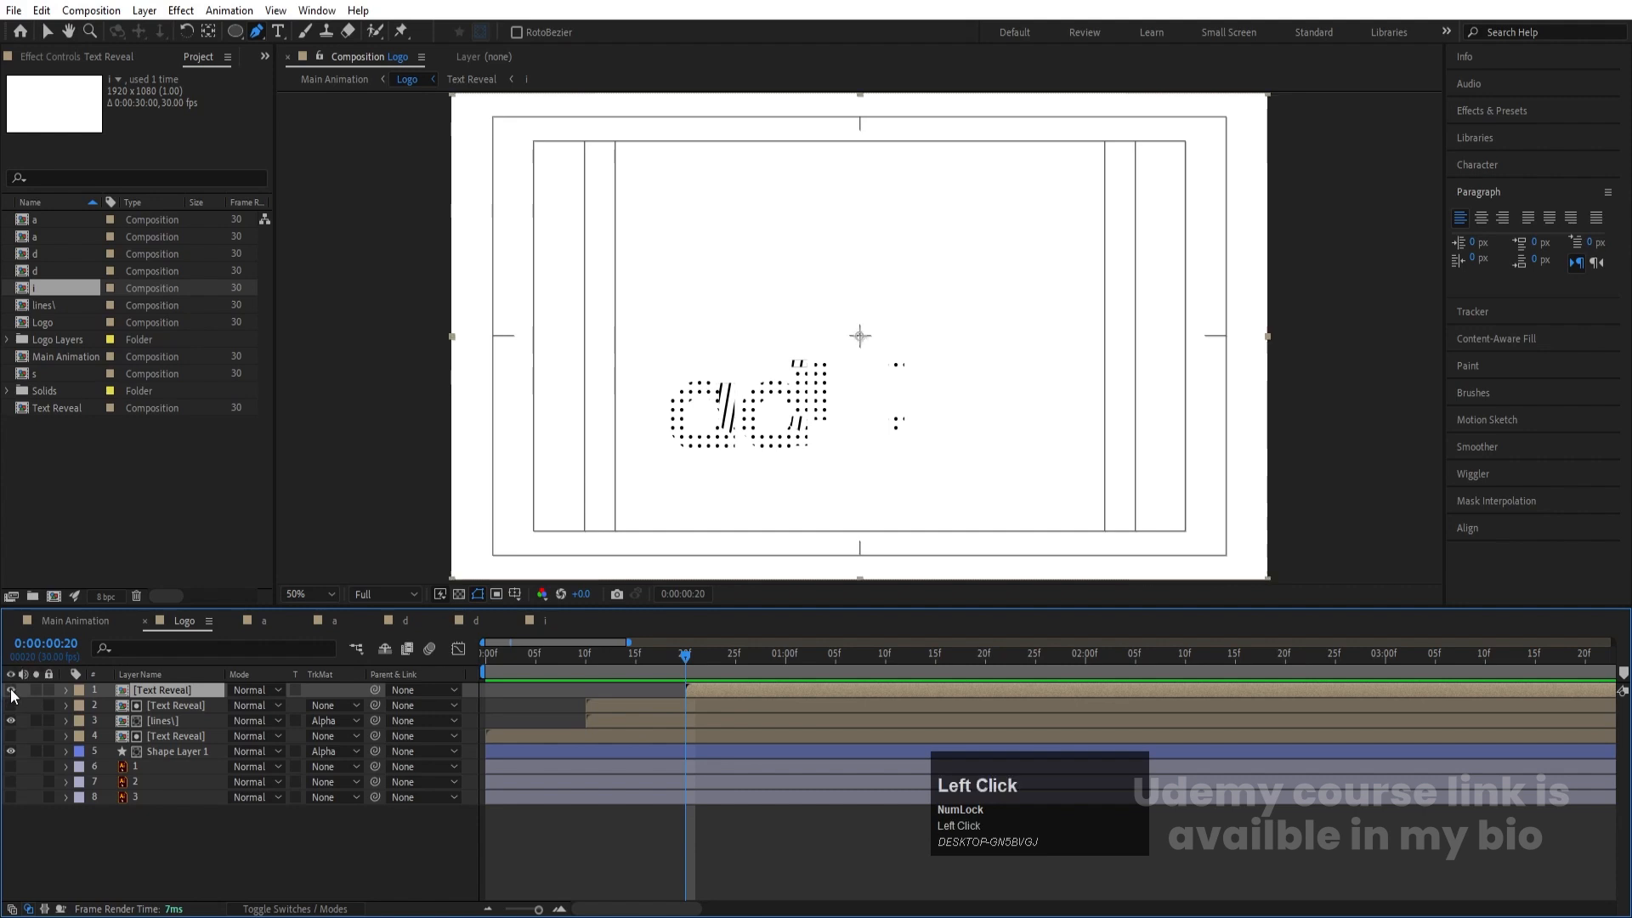
Step: Preview the layered dot, line and solid letter reveal, replaying it from frame 0
{"action": "key", "text": "space"}
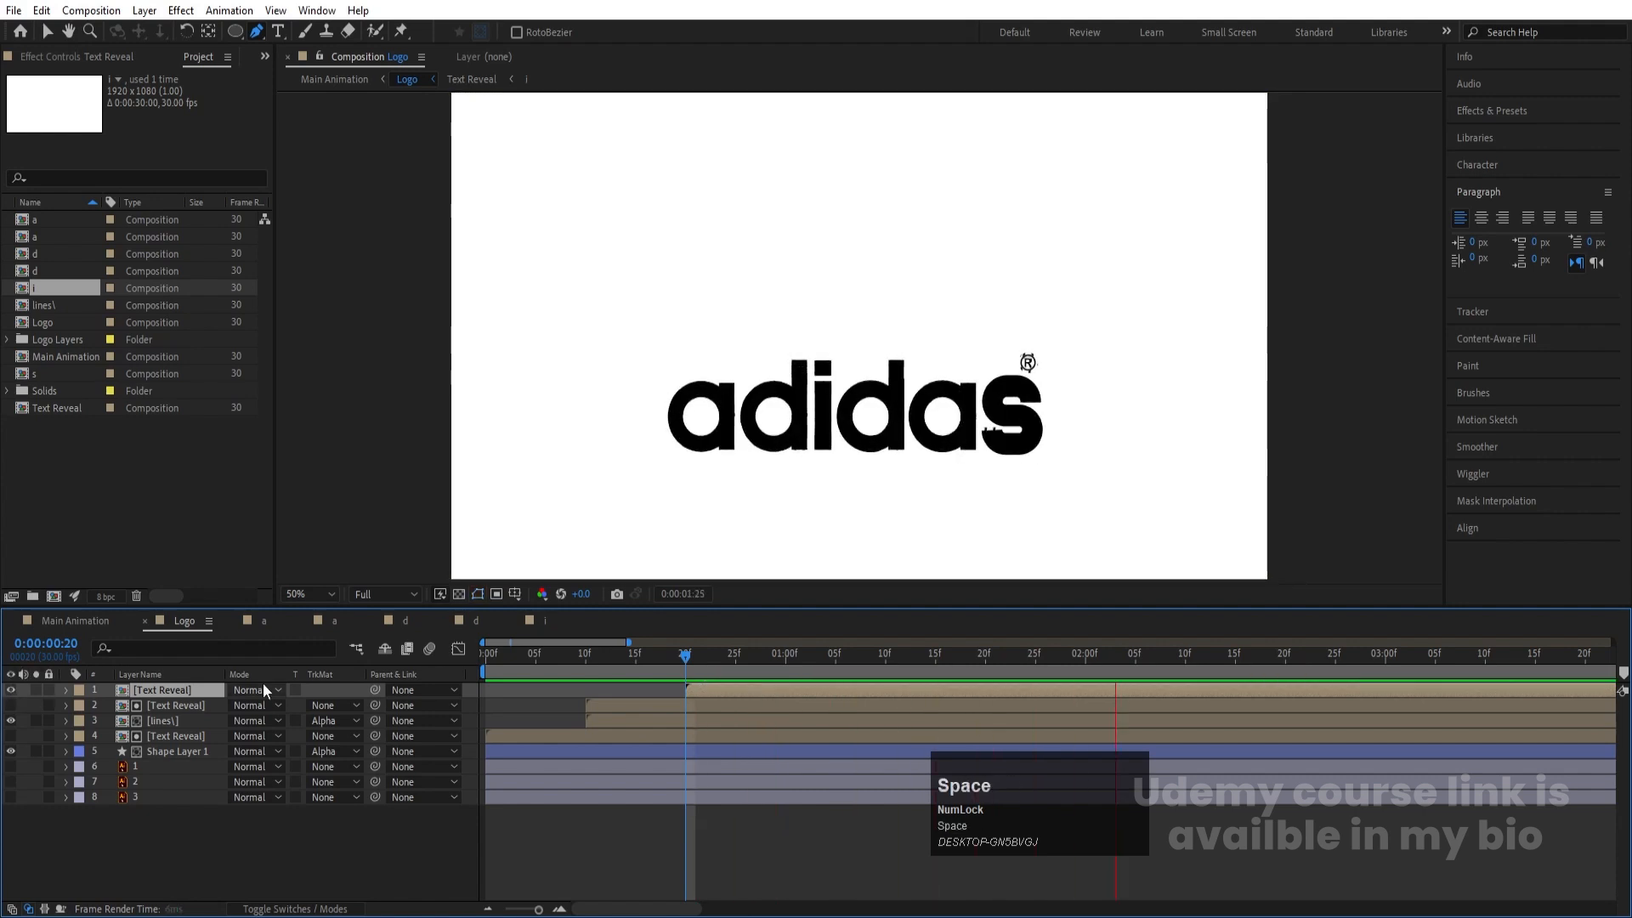
{"action": "key", "text": "space"}
{"action": "left_click_drag", "start_coordinate": [517, 663], "coordinate": [482, 664]}
{"action": "key", "text": "space"}
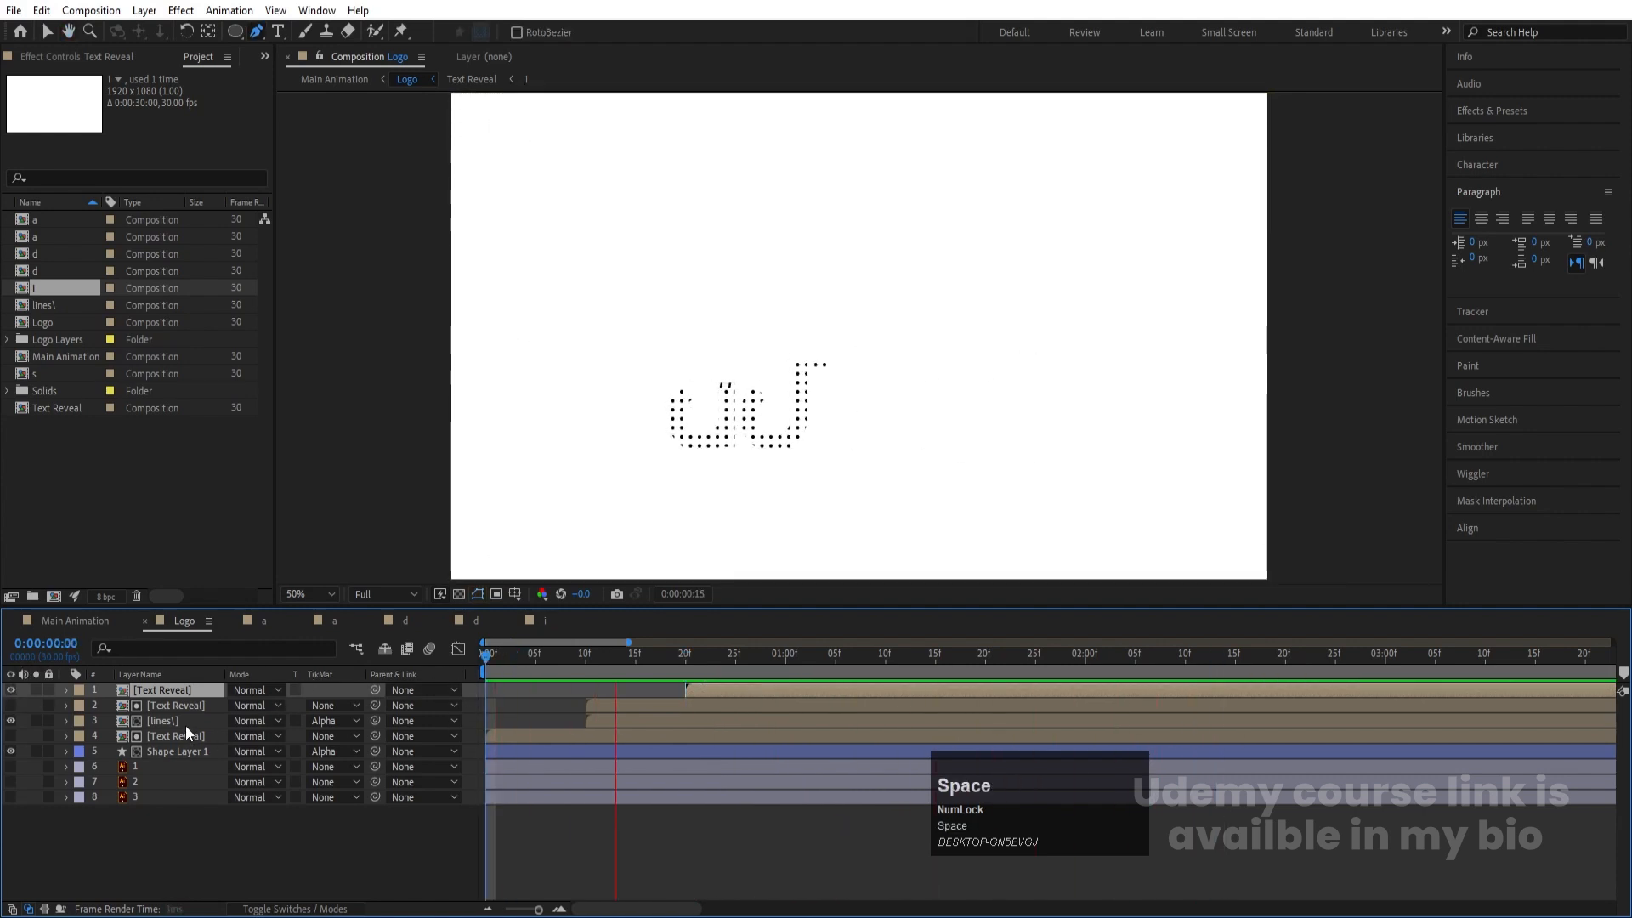
{"action": "key", "text": "space"}
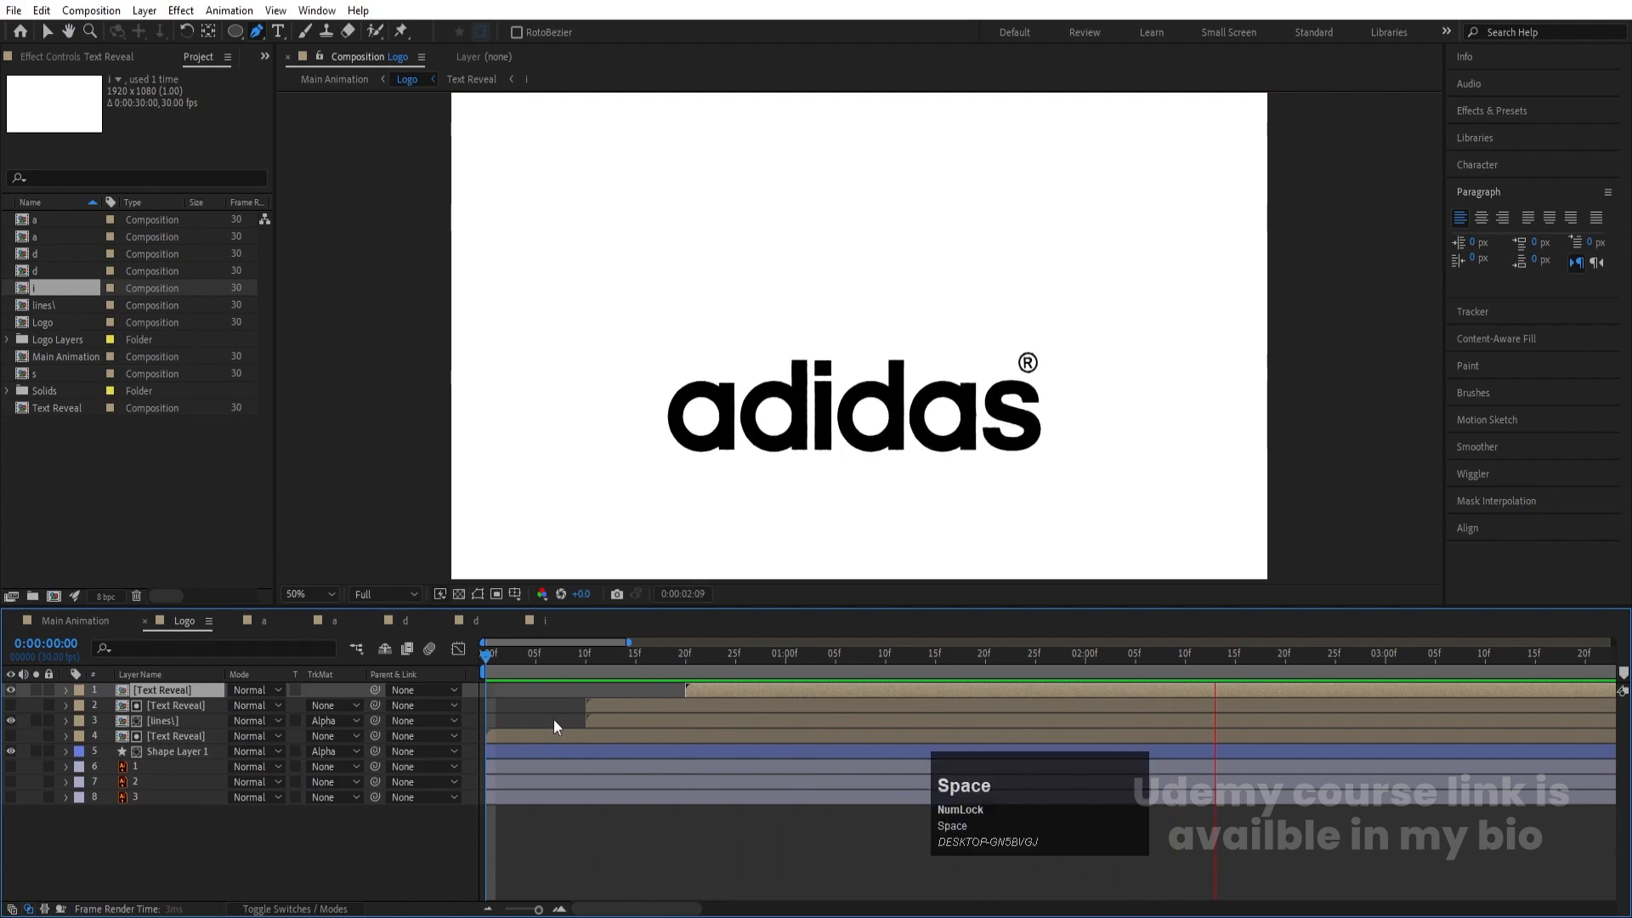
{"action": "key", "text": "space"}
{"action": "left_click_drag", "start_coordinate": [558, 656], "coordinate": [481, 659]}
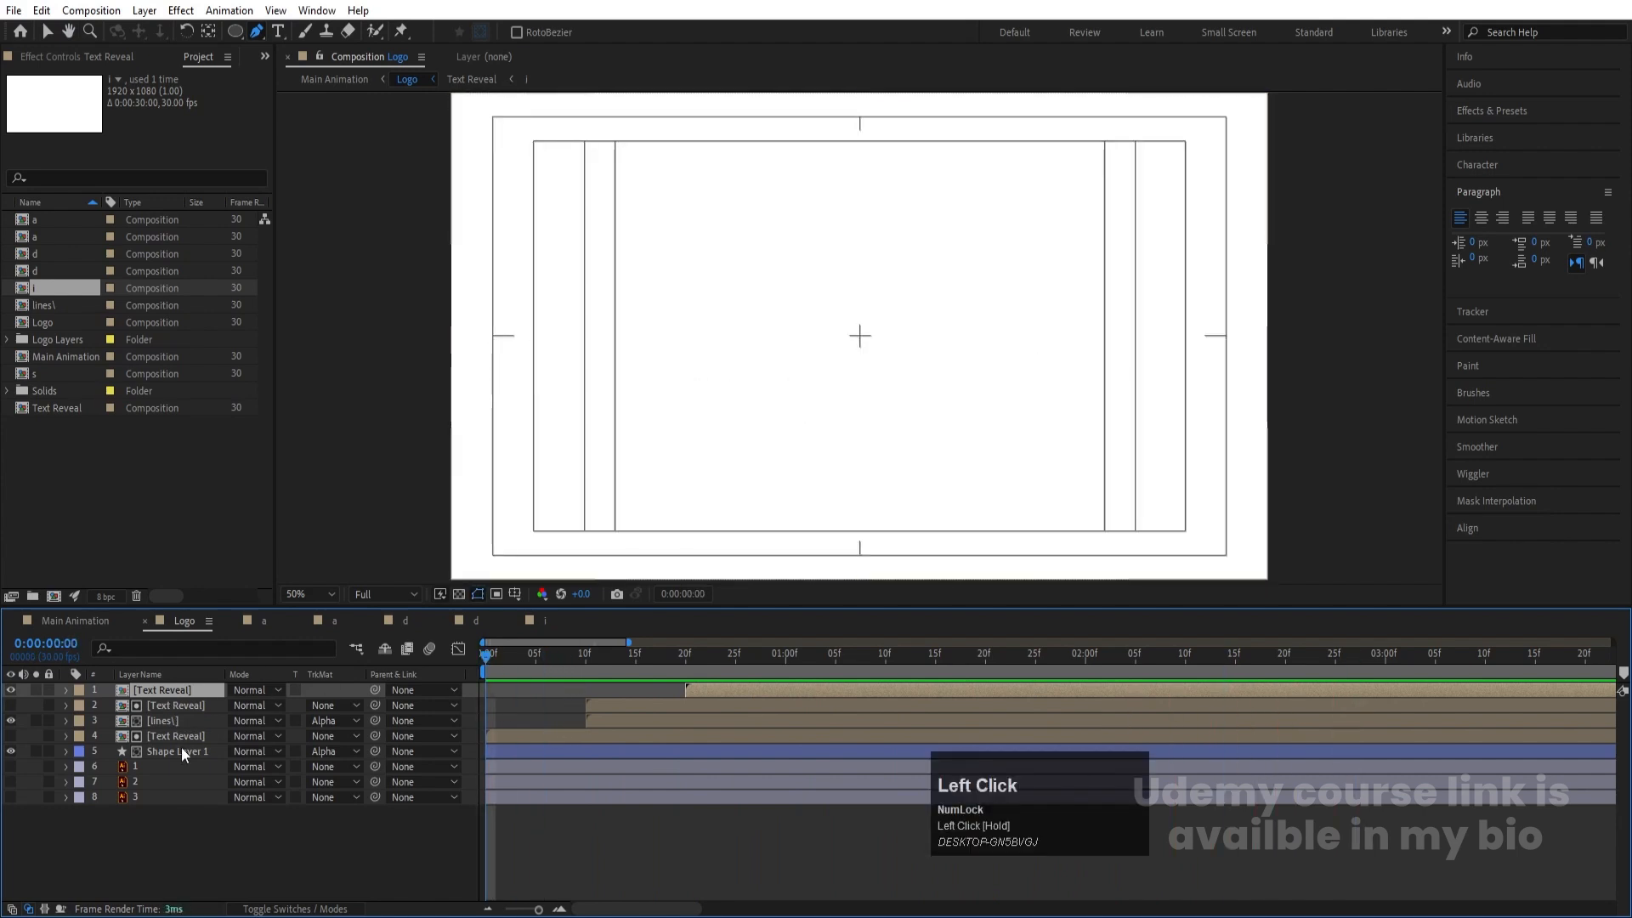
Step: Turn on the visibility of logo stripe layers 1, 2 and 3
{"action": "left_click", "coordinate": [145, 767]}
{"action": "left_click", "coordinate": [147, 804], "text": "shift"}
{"action": "left_click_drag", "start_coordinate": [12, 796], "coordinate": [13, 772]}
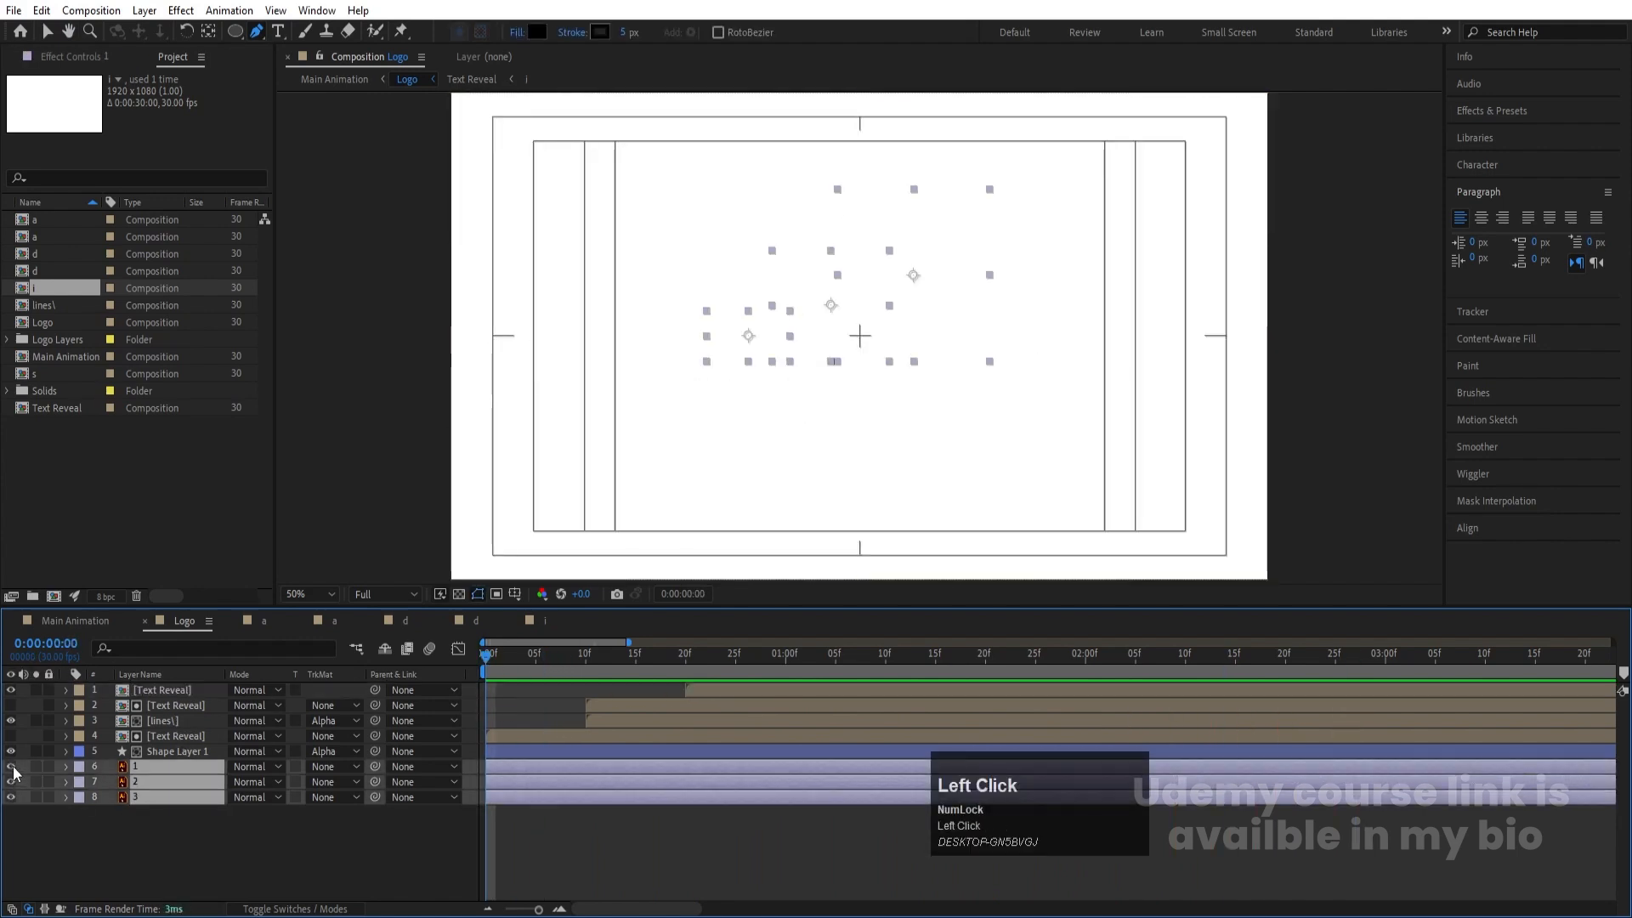
{"action": "left_click", "coordinate": [285, 848]}
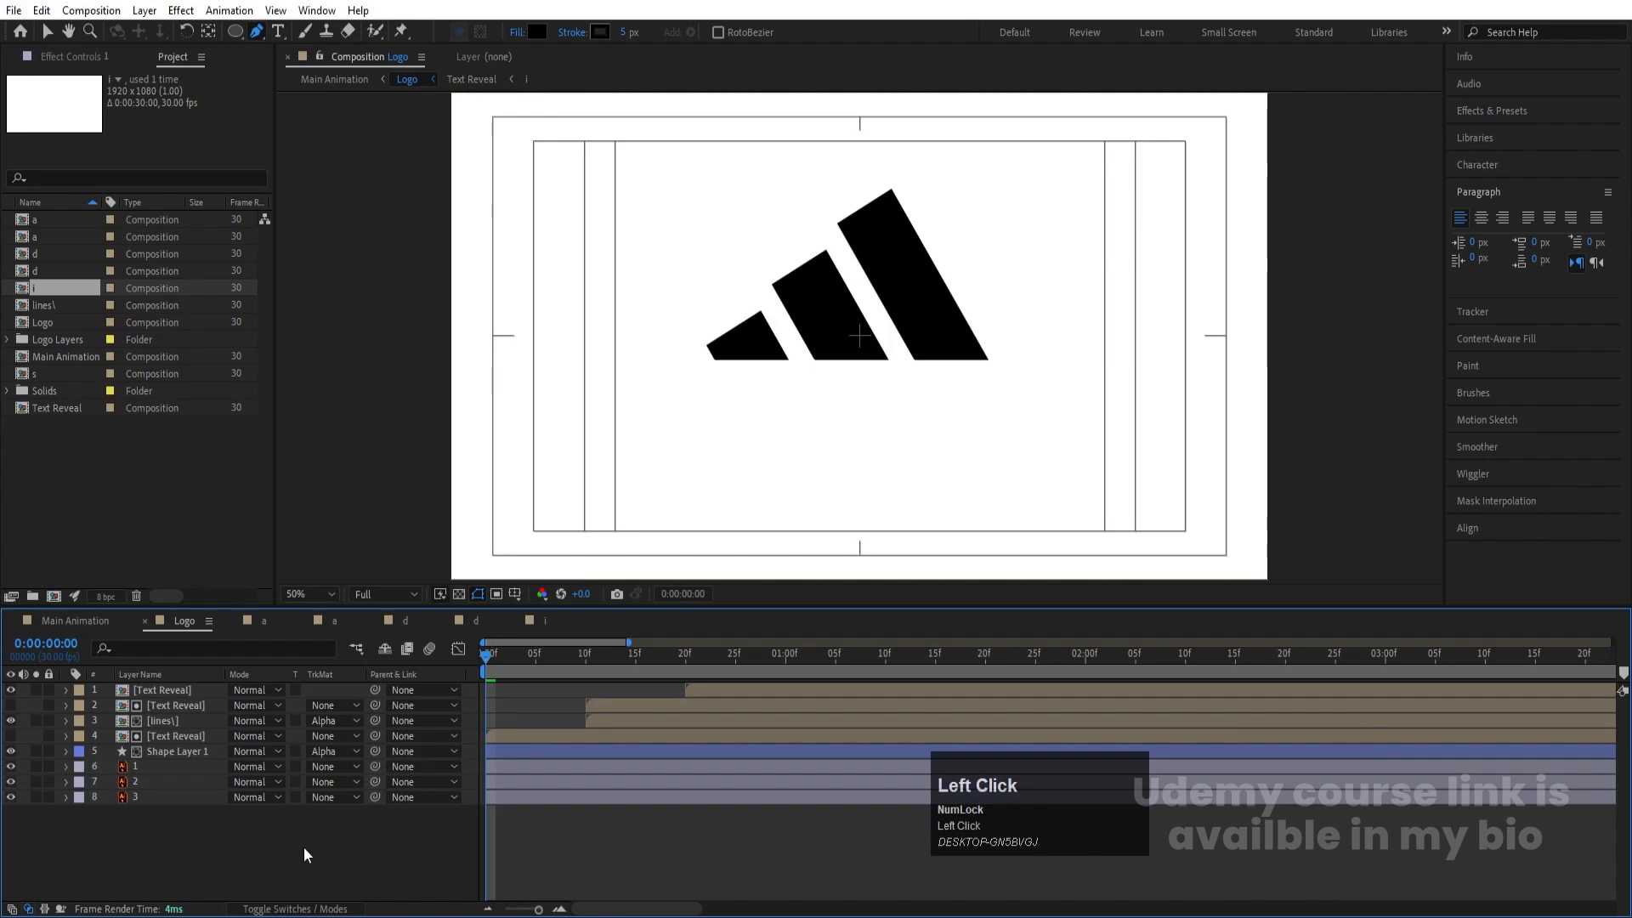
Step: Duplicate stripe layer 1 and apply an Alpha track matte to the original from the copy above it
{"action": "left_click", "coordinate": [140, 764]}
{"action": "key", "text": "ctrl+d"}
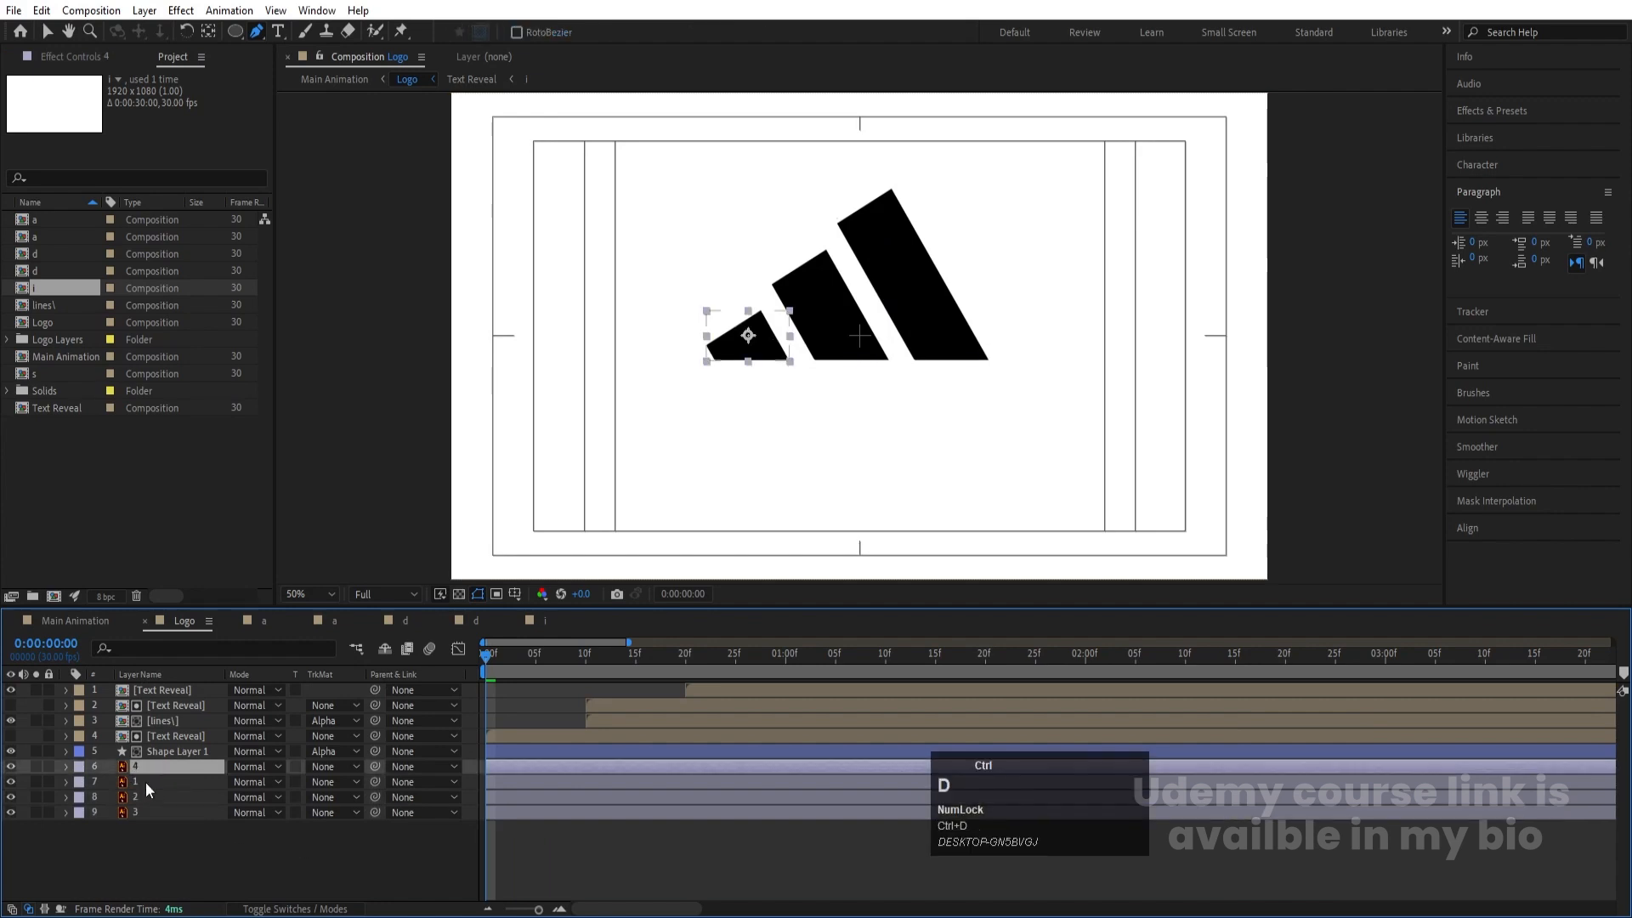
{"action": "left_click", "coordinate": [324, 782]}
{"action": "left_click", "coordinate": [351, 827]}
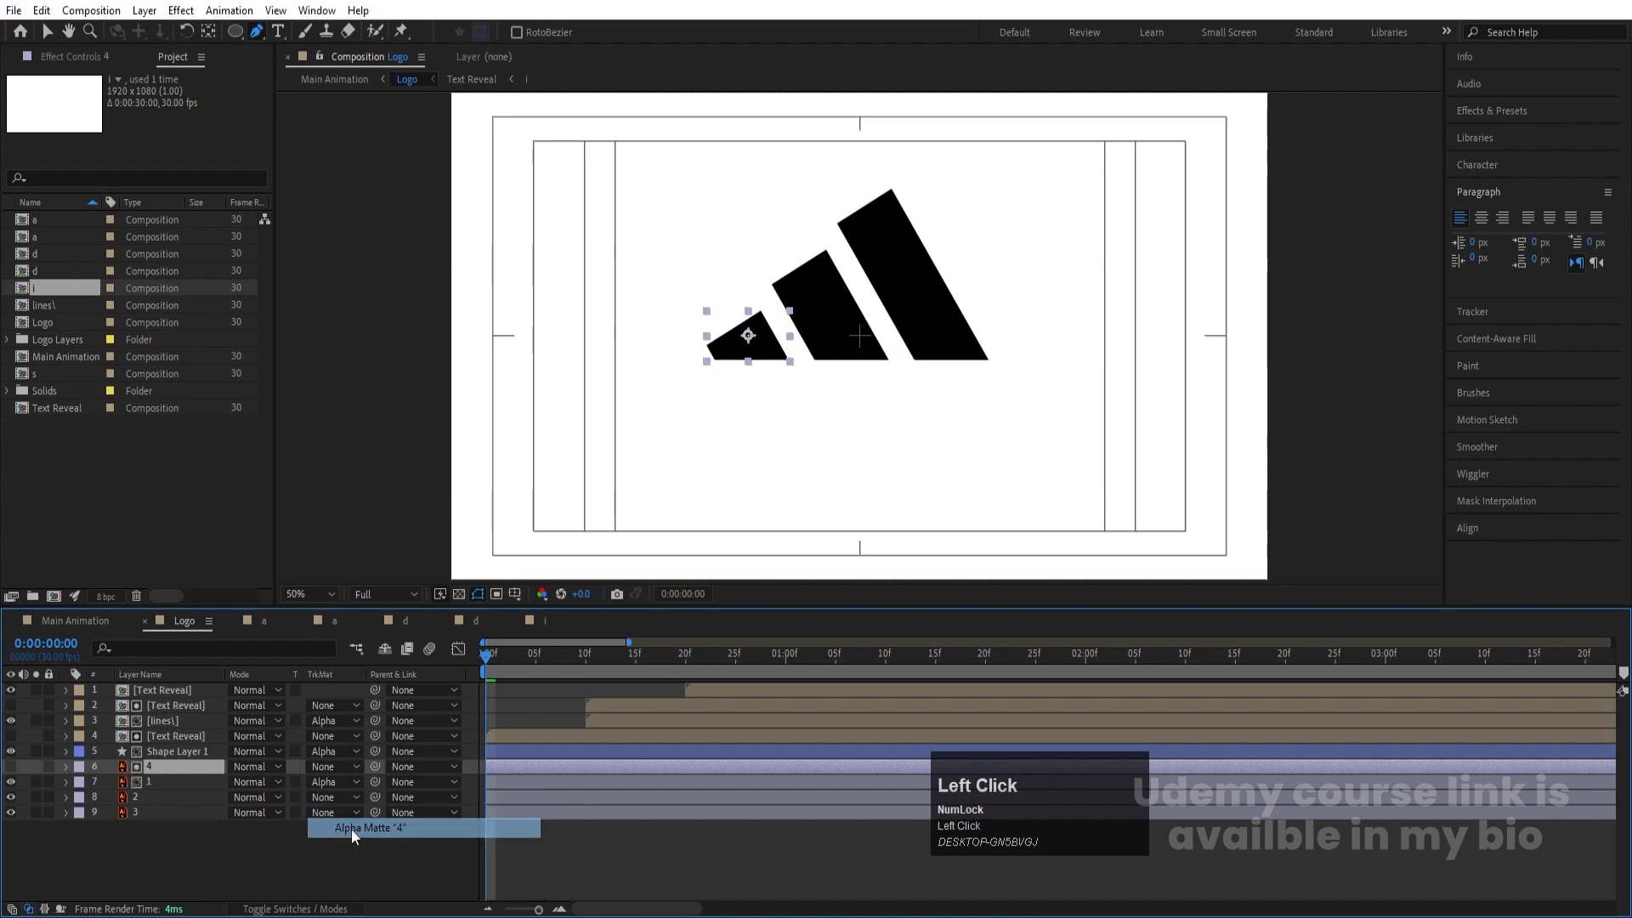
Step: Duplicate stripe layer 2 and apply an Alpha track matte to the original from its copy
{"action": "left_click", "coordinate": [143, 794]}
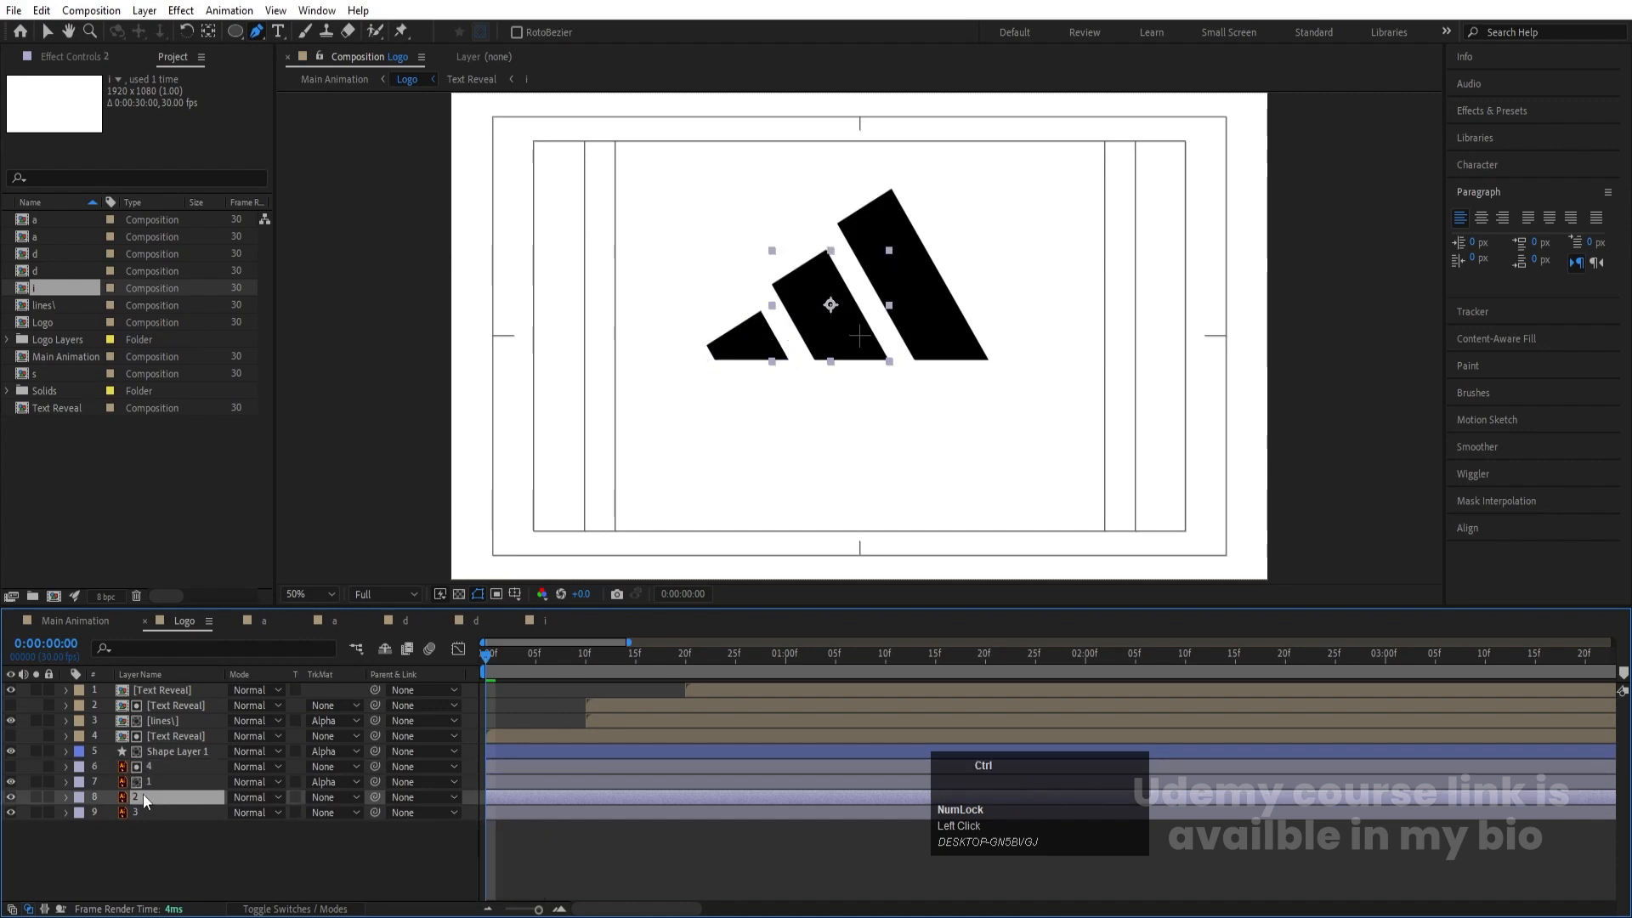
{"action": "key", "text": "ctrl+d"}
{"action": "left_click", "coordinate": [316, 815]}
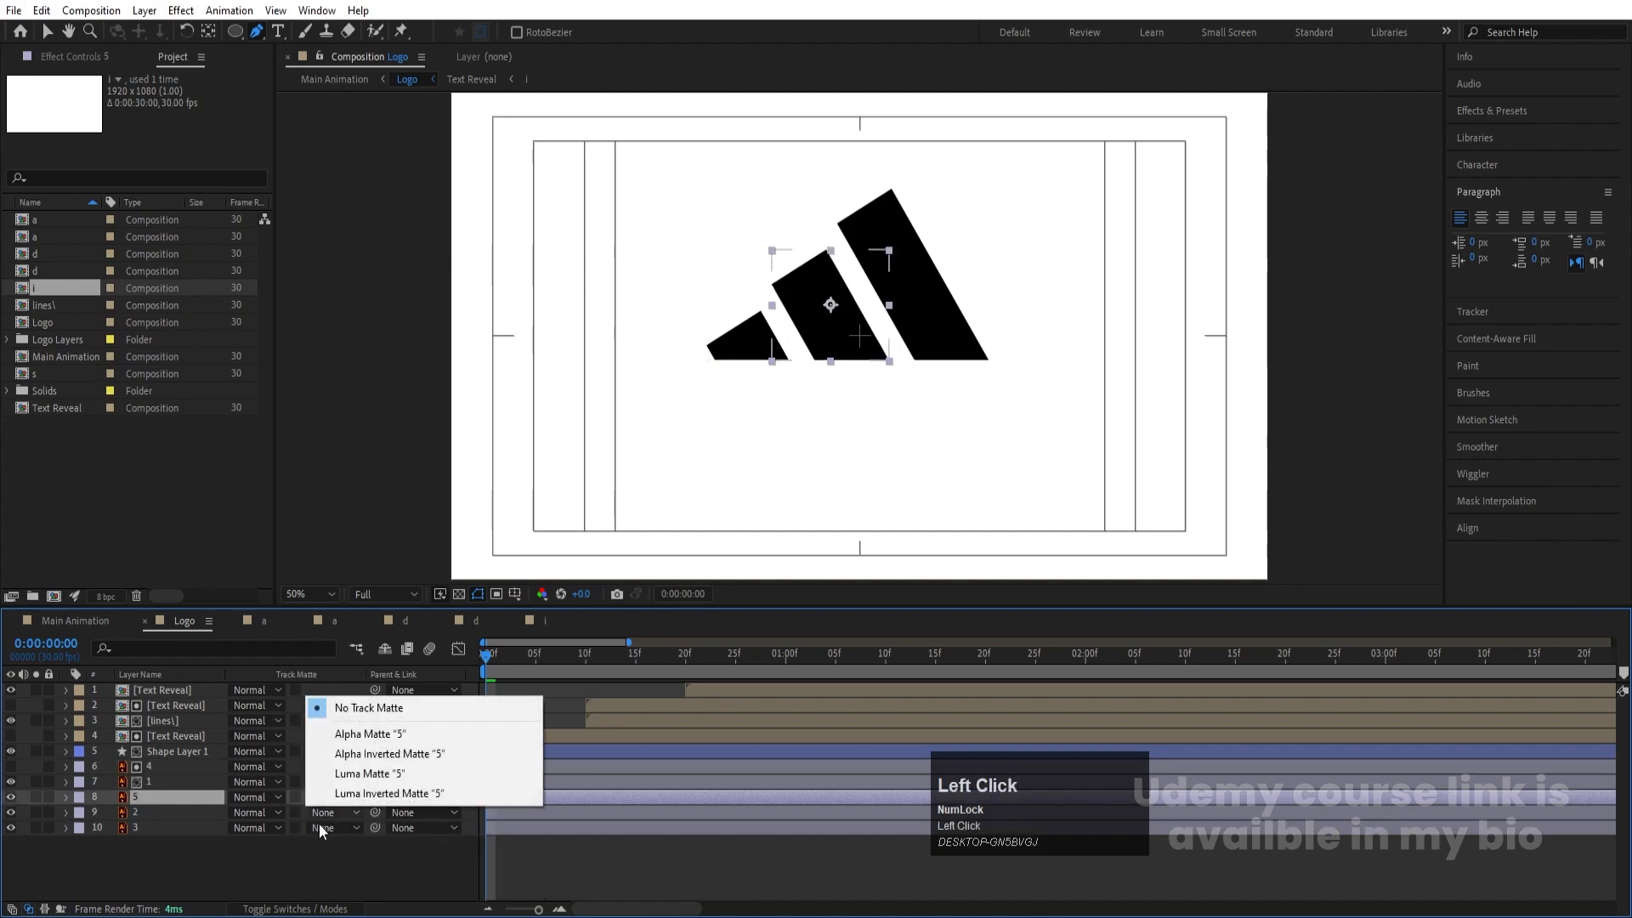
{"action": "left_click", "coordinate": [352, 736]}
Step: Duplicate stripe layer 3 and apply an Alpha track matte to the original from its copy
{"action": "left_click", "coordinate": [187, 828]}
{"action": "key", "text": "ctrl+d"}
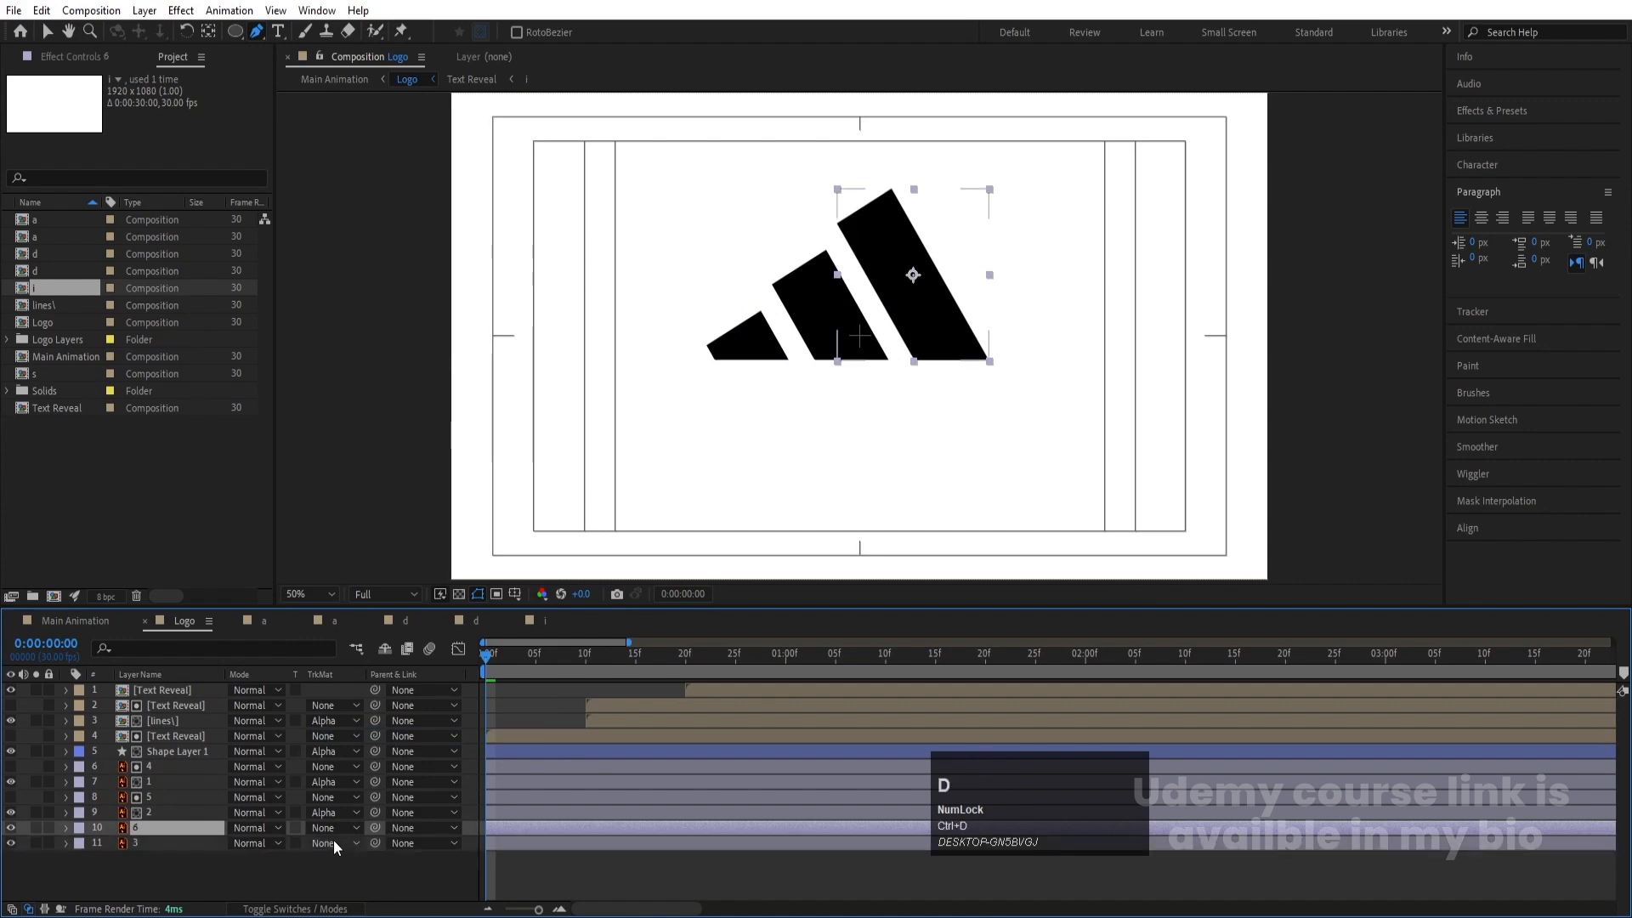
{"action": "left_click", "coordinate": [332, 842]}
{"action": "left_click", "coordinate": [348, 765]}
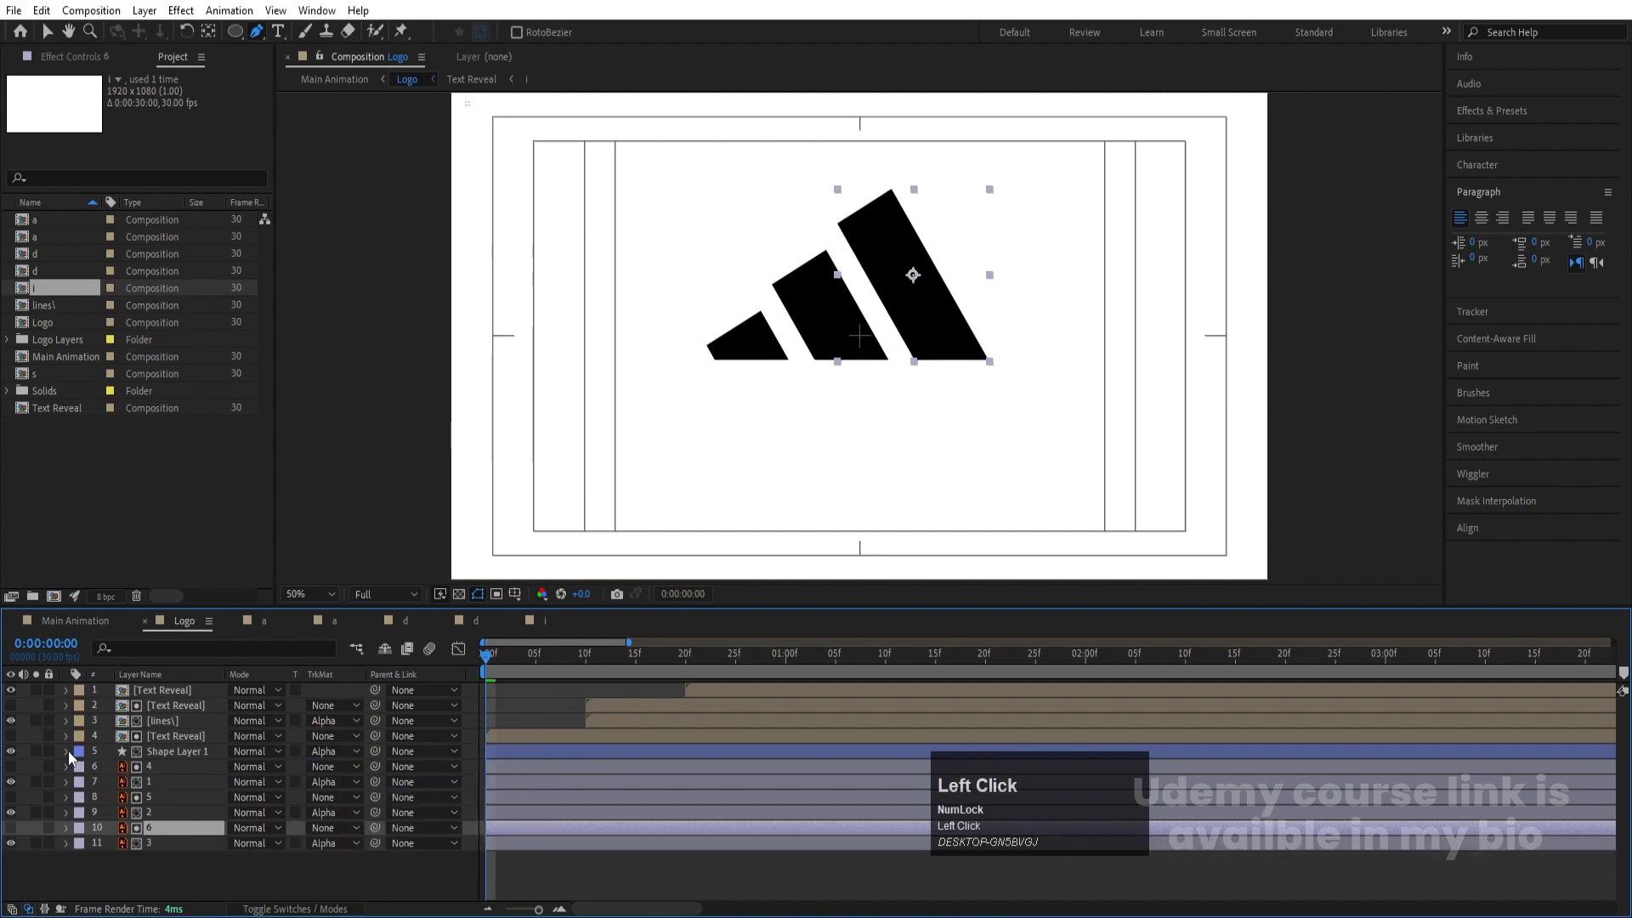
Step: Pre-compose the Text Reveal copies, "lines\" and Shape Layer 1 as "Text Animation"
{"action": "left_click", "coordinate": [161, 748]}
{"action": "left_click", "coordinate": [157, 690], "text": "shift"}
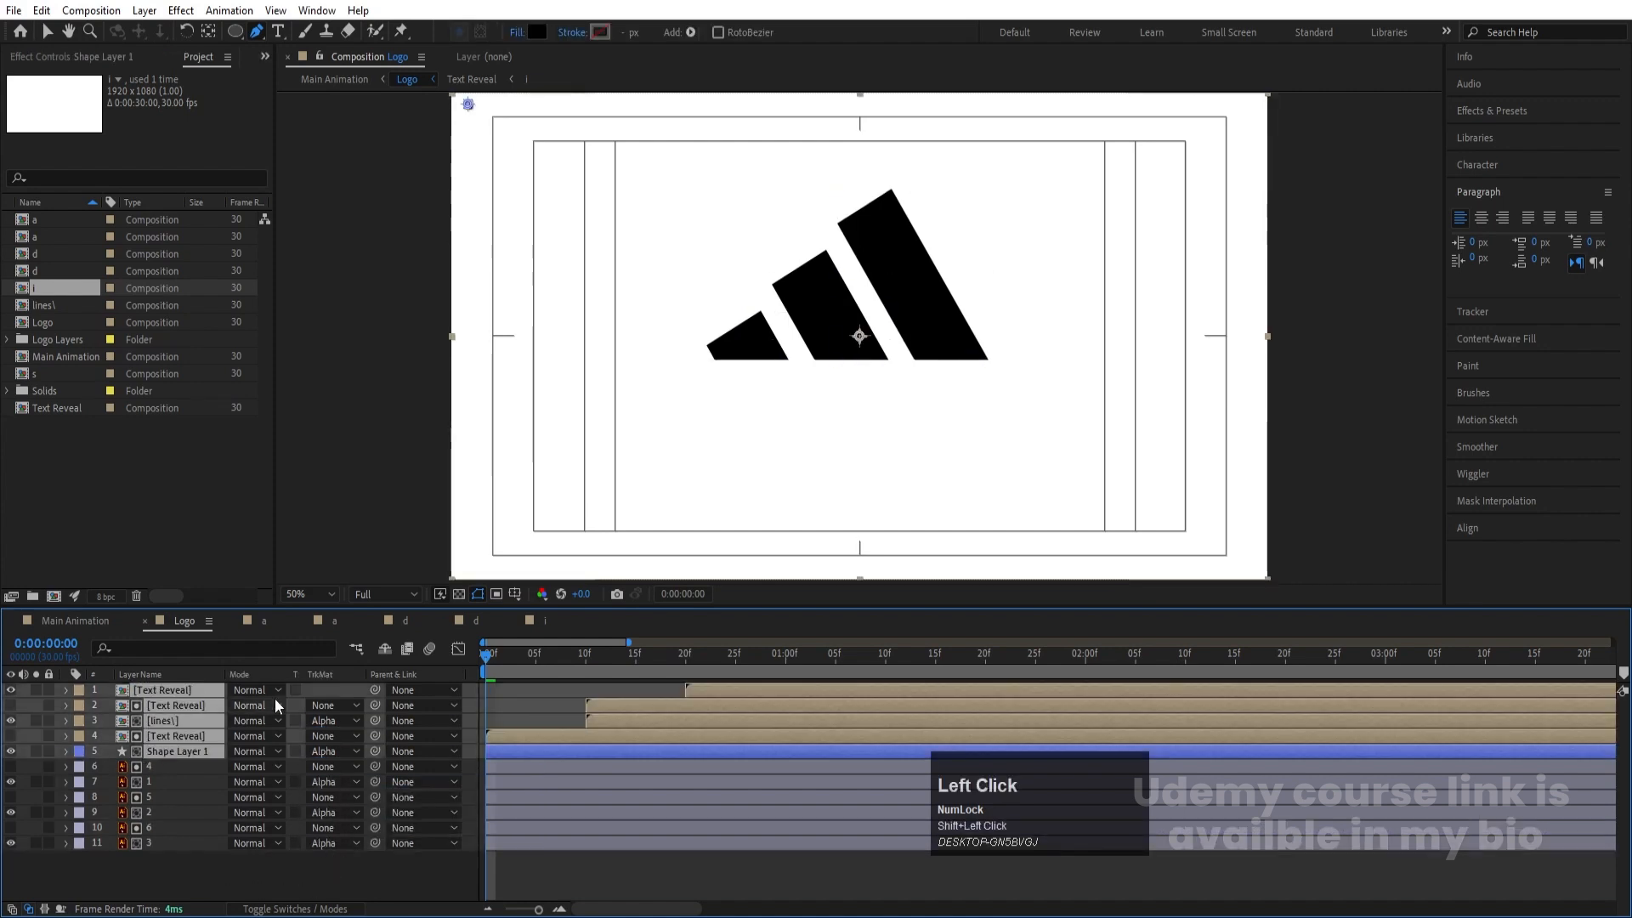
{"action": "key", "text": "ctrl+shift+c"}
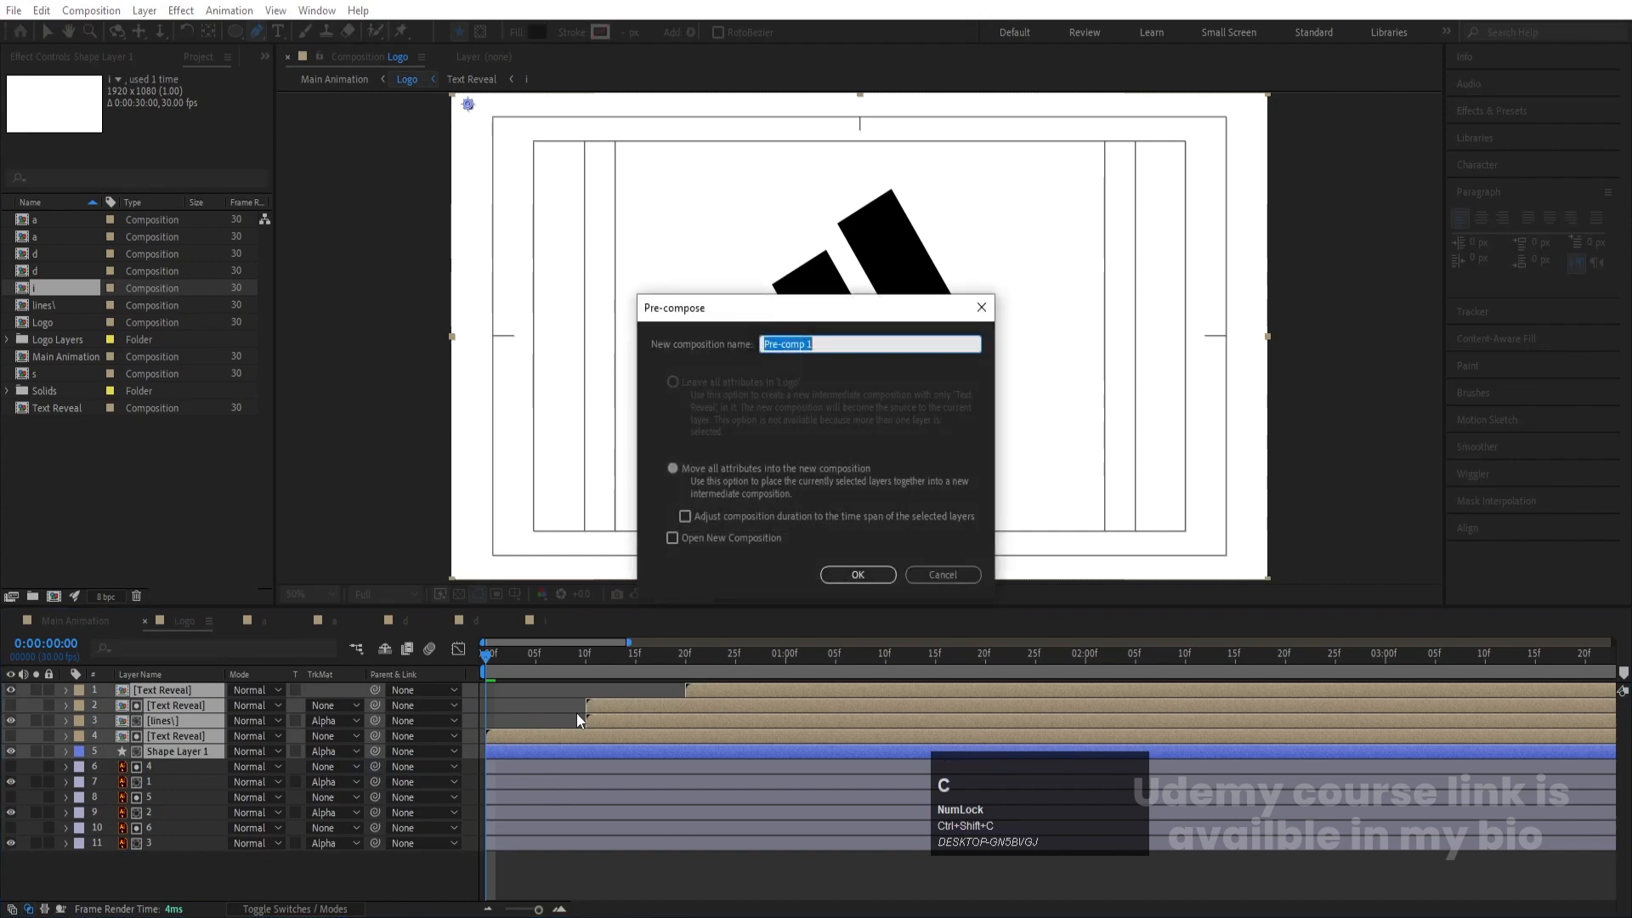
{"action": "type", "text": "Text Animaytio"}
{"action": "key", "text": "BackSpace"}
{"action": "key", "text": "BackSpace"}
{"action": "key", "text": "BackSpace"}
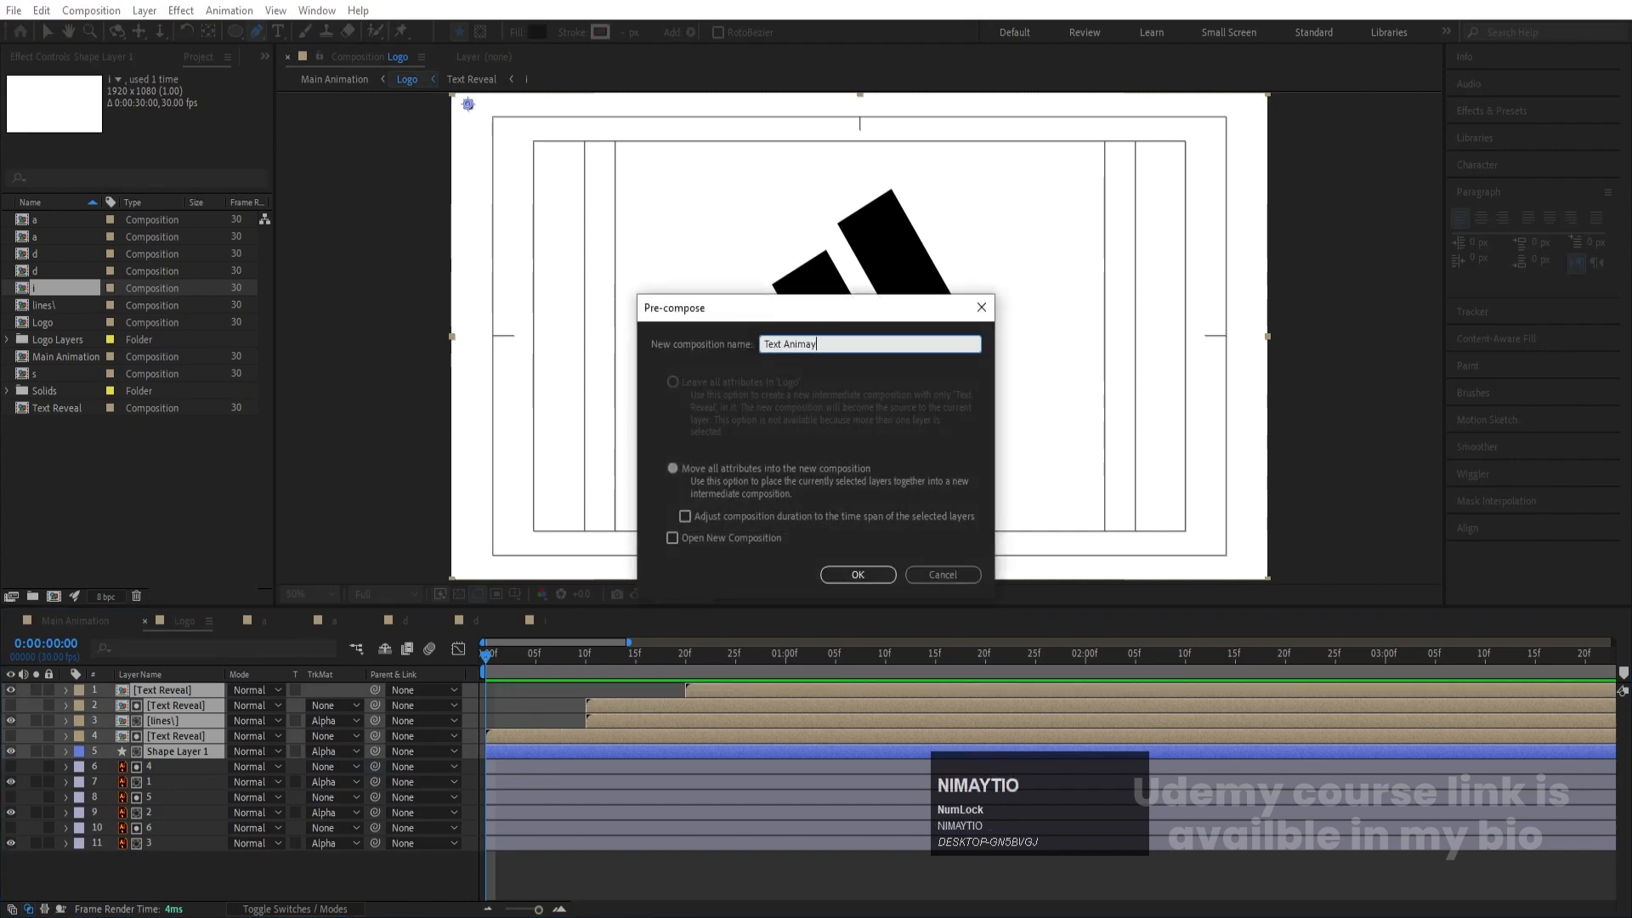
{"action": "key", "text": "Return"}
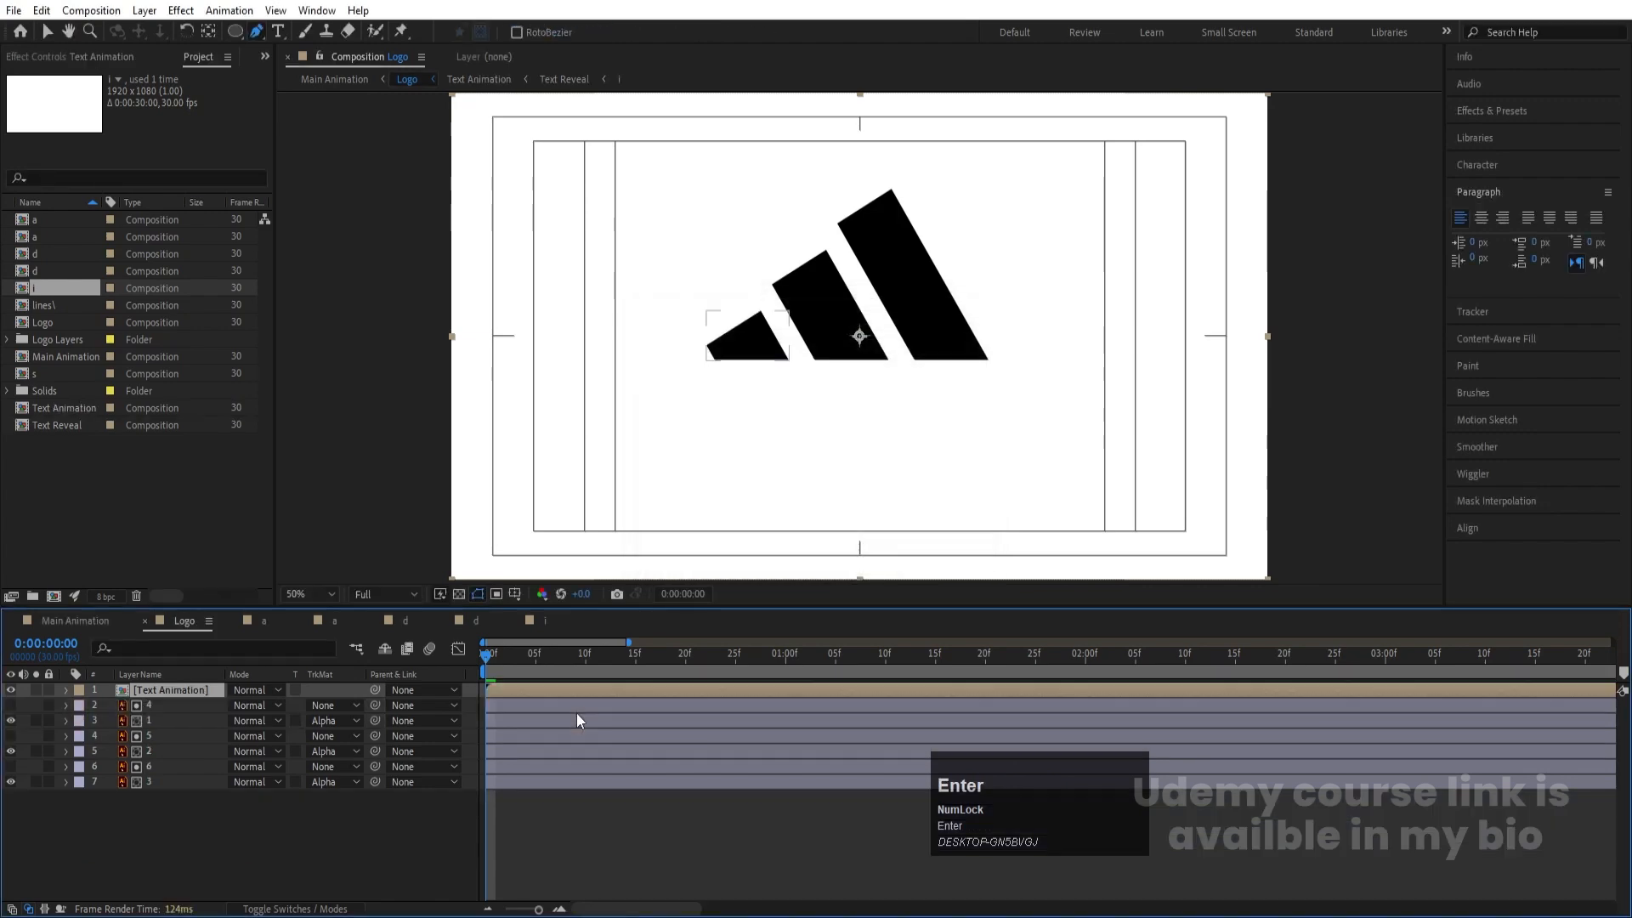
Step: Show the layer switches, hide the Text Animation layer and return to frame 0
{"action": "key", "text": "F4"}
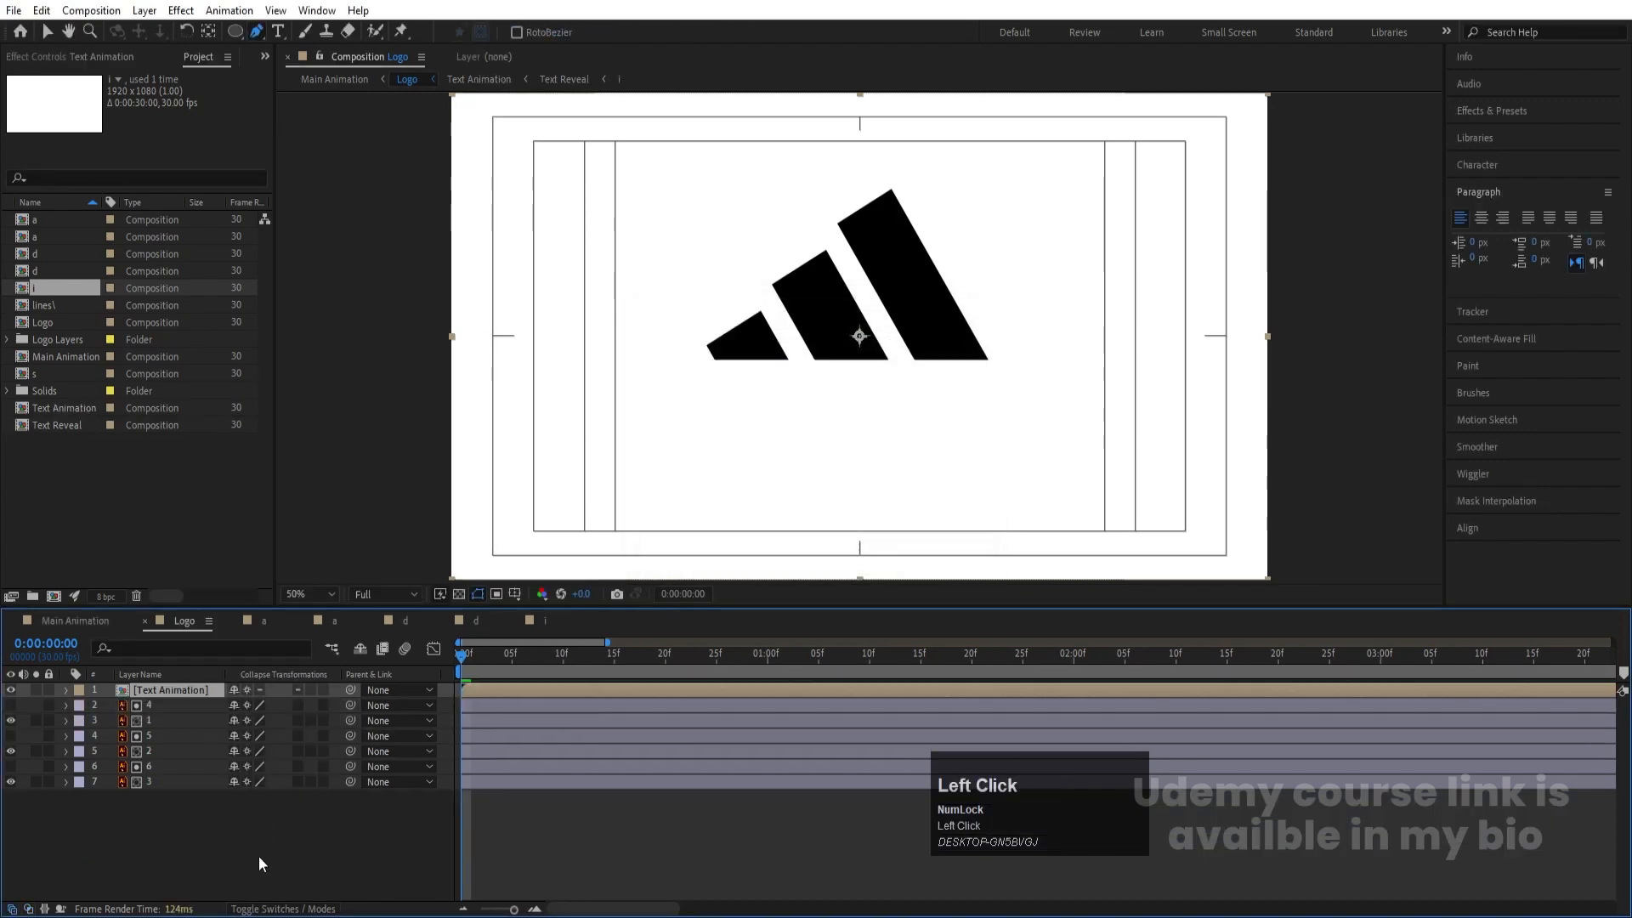
{"action": "left_click", "coordinate": [253, 845]}
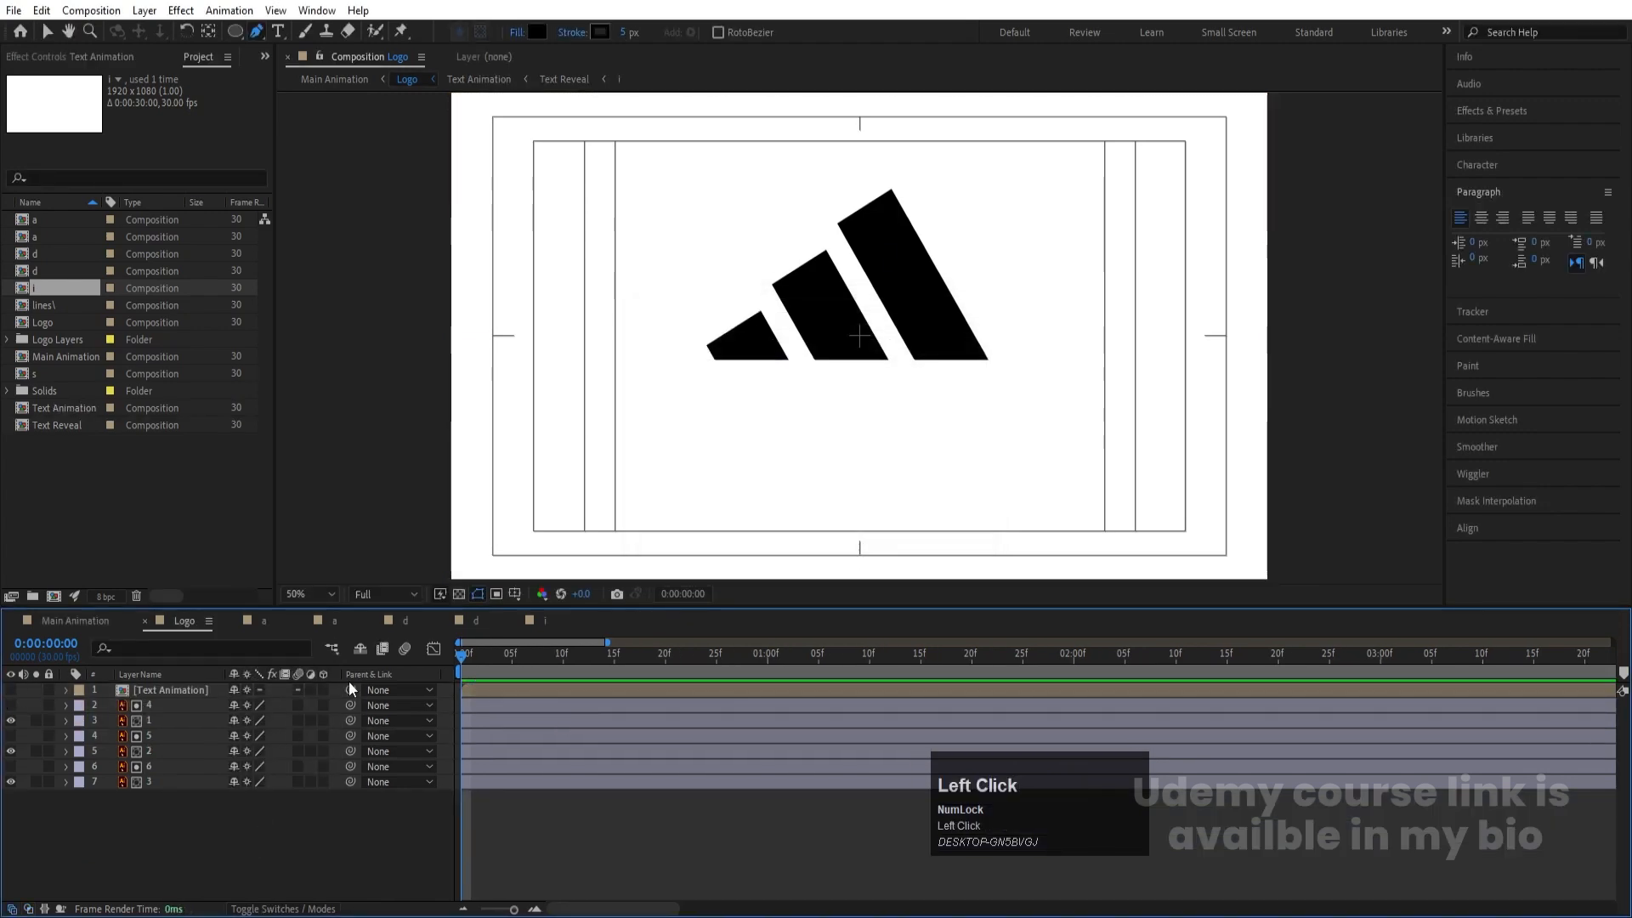
{"action": "key", "text": "space"}
{"action": "left_click_drag", "start_coordinate": [487, 660], "coordinate": [456, 666]}
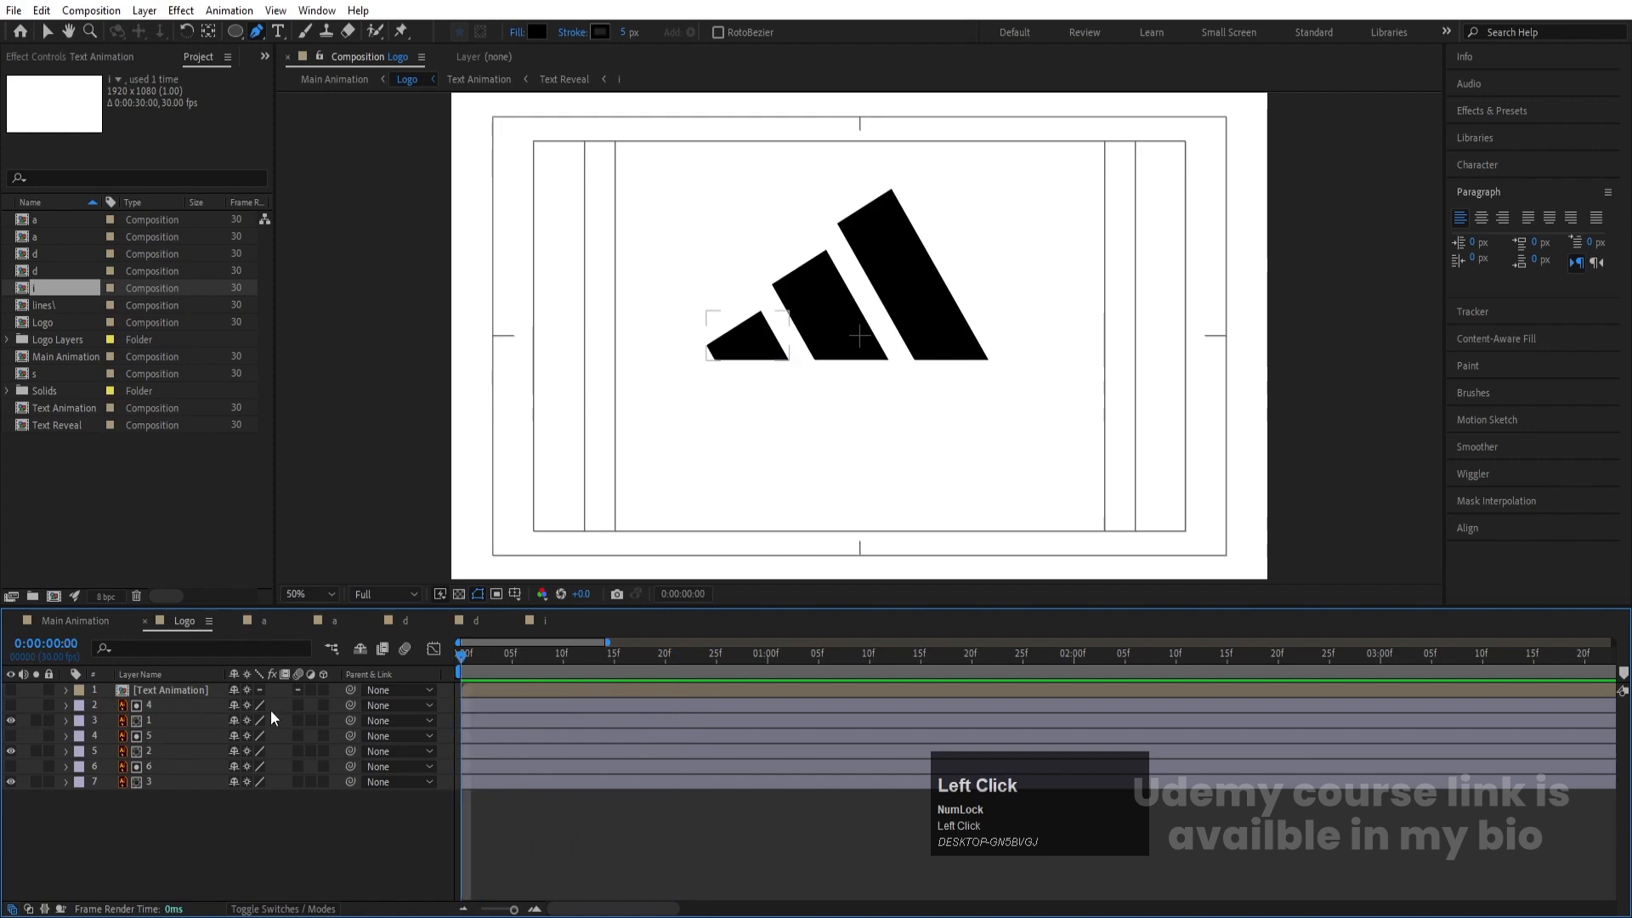
Step: Add Position keyframes to stripe layers 1, 2 and 3 at frame 0 and at 1 second, and return to frame 0
{"action": "left_click", "coordinate": [151, 721]}
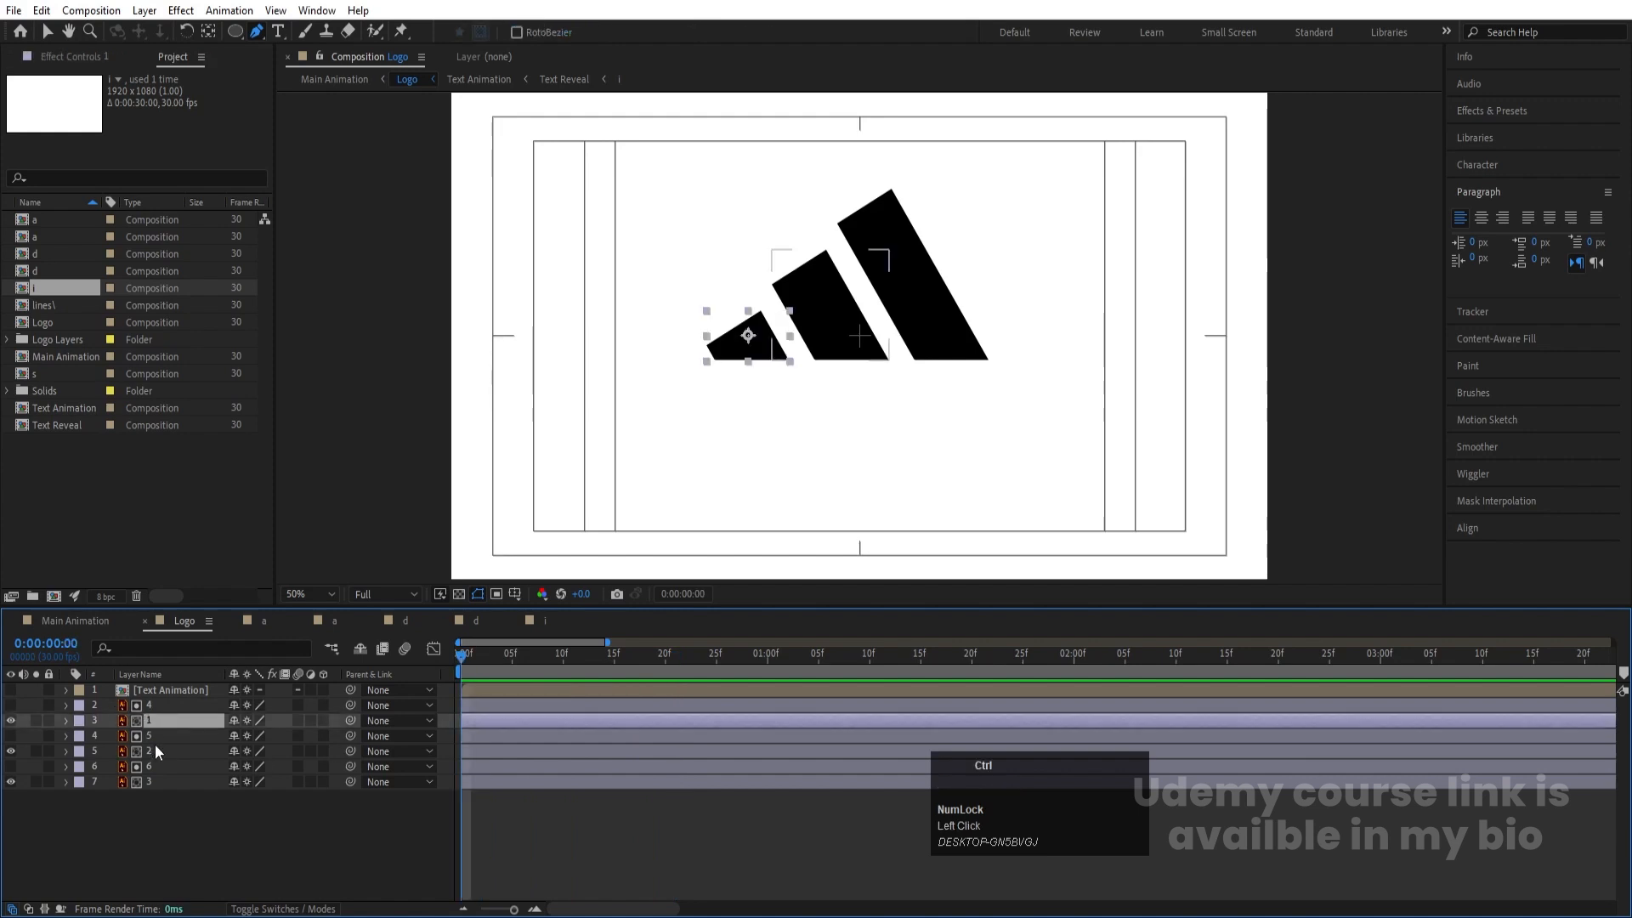
{"action": "left_click", "coordinate": [150, 750], "text": "ctrl"}
{"action": "left_click", "coordinate": [151, 783], "text": "ctrl"}
{"action": "key", "text": "p"}
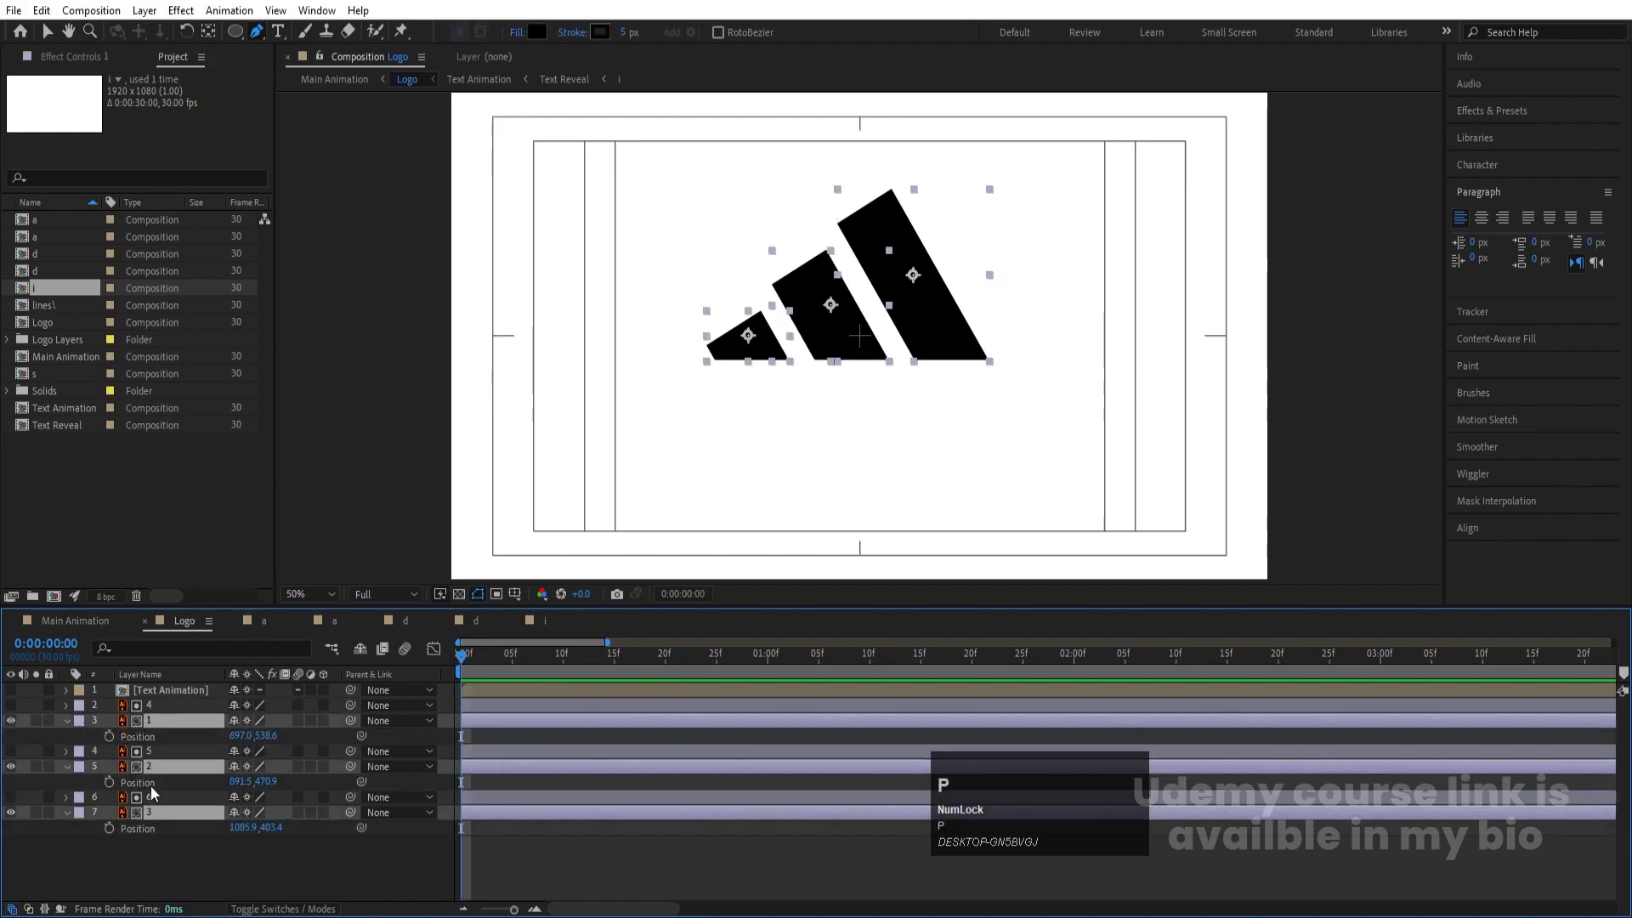
{"action": "left_click", "coordinate": [767, 658]}
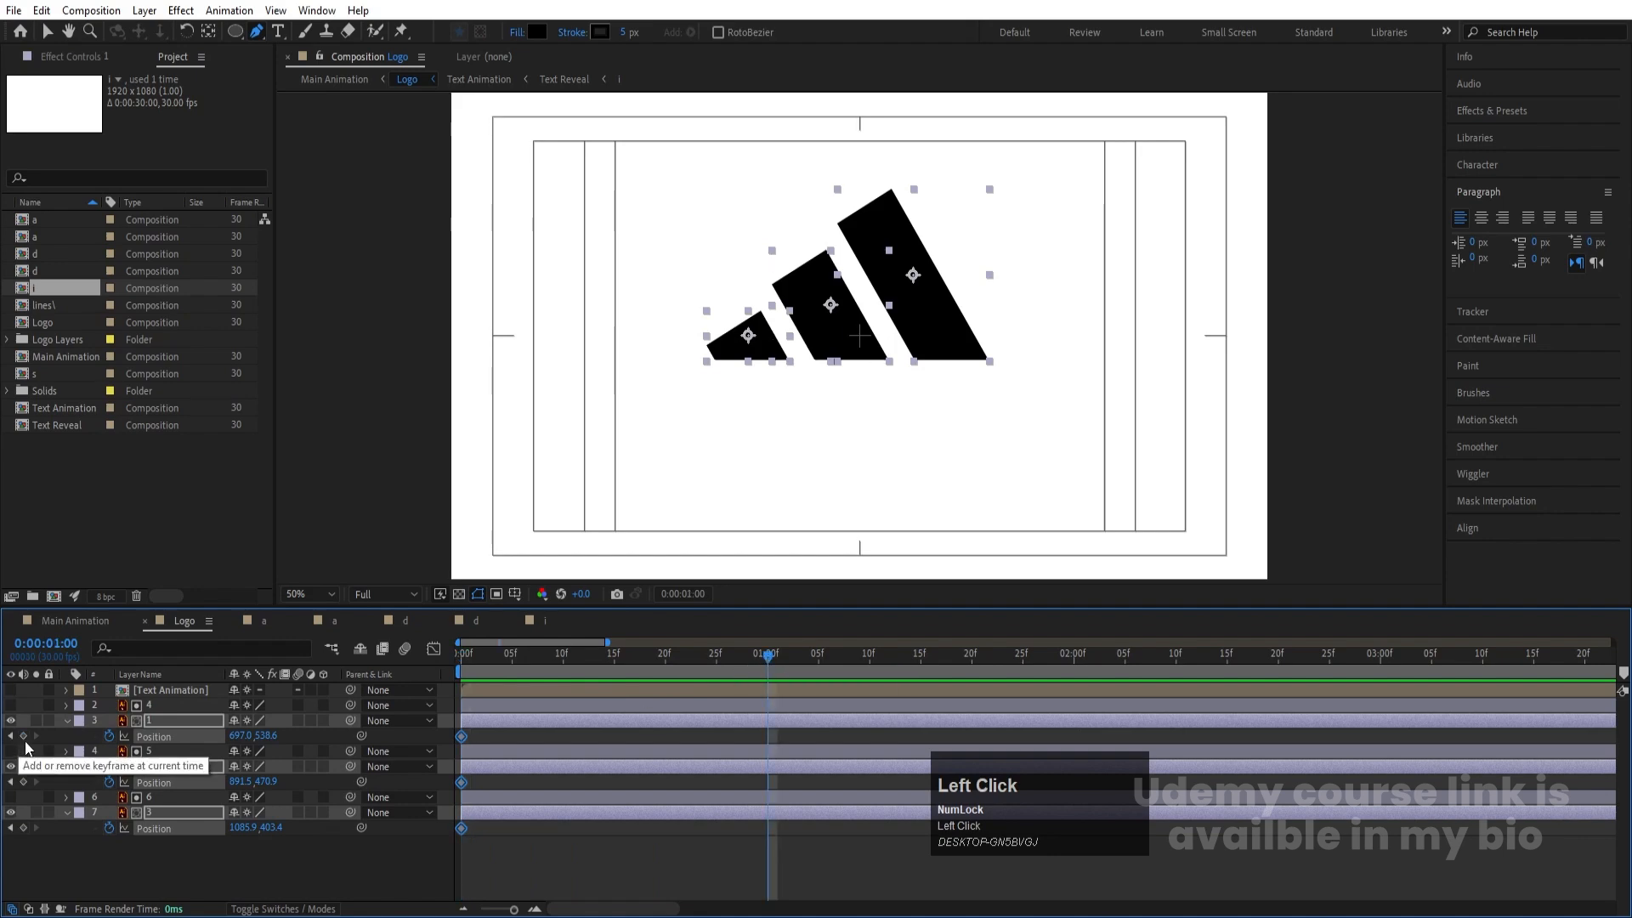
{"action": "left_click", "coordinate": [24, 736]}
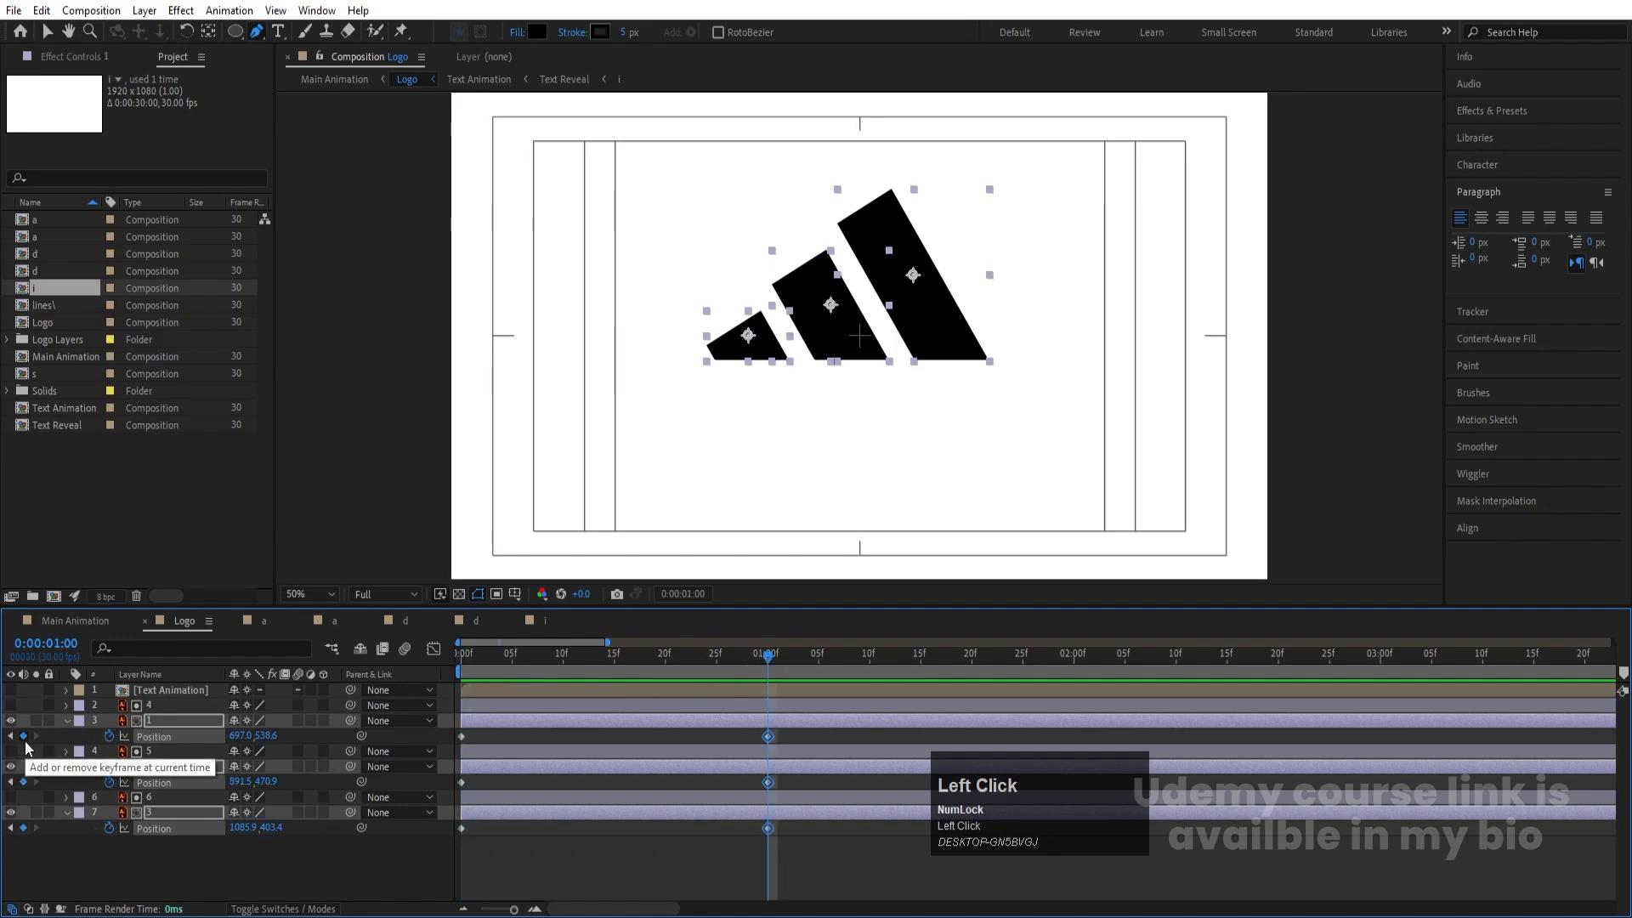
{"action": "key", "text": "j"}
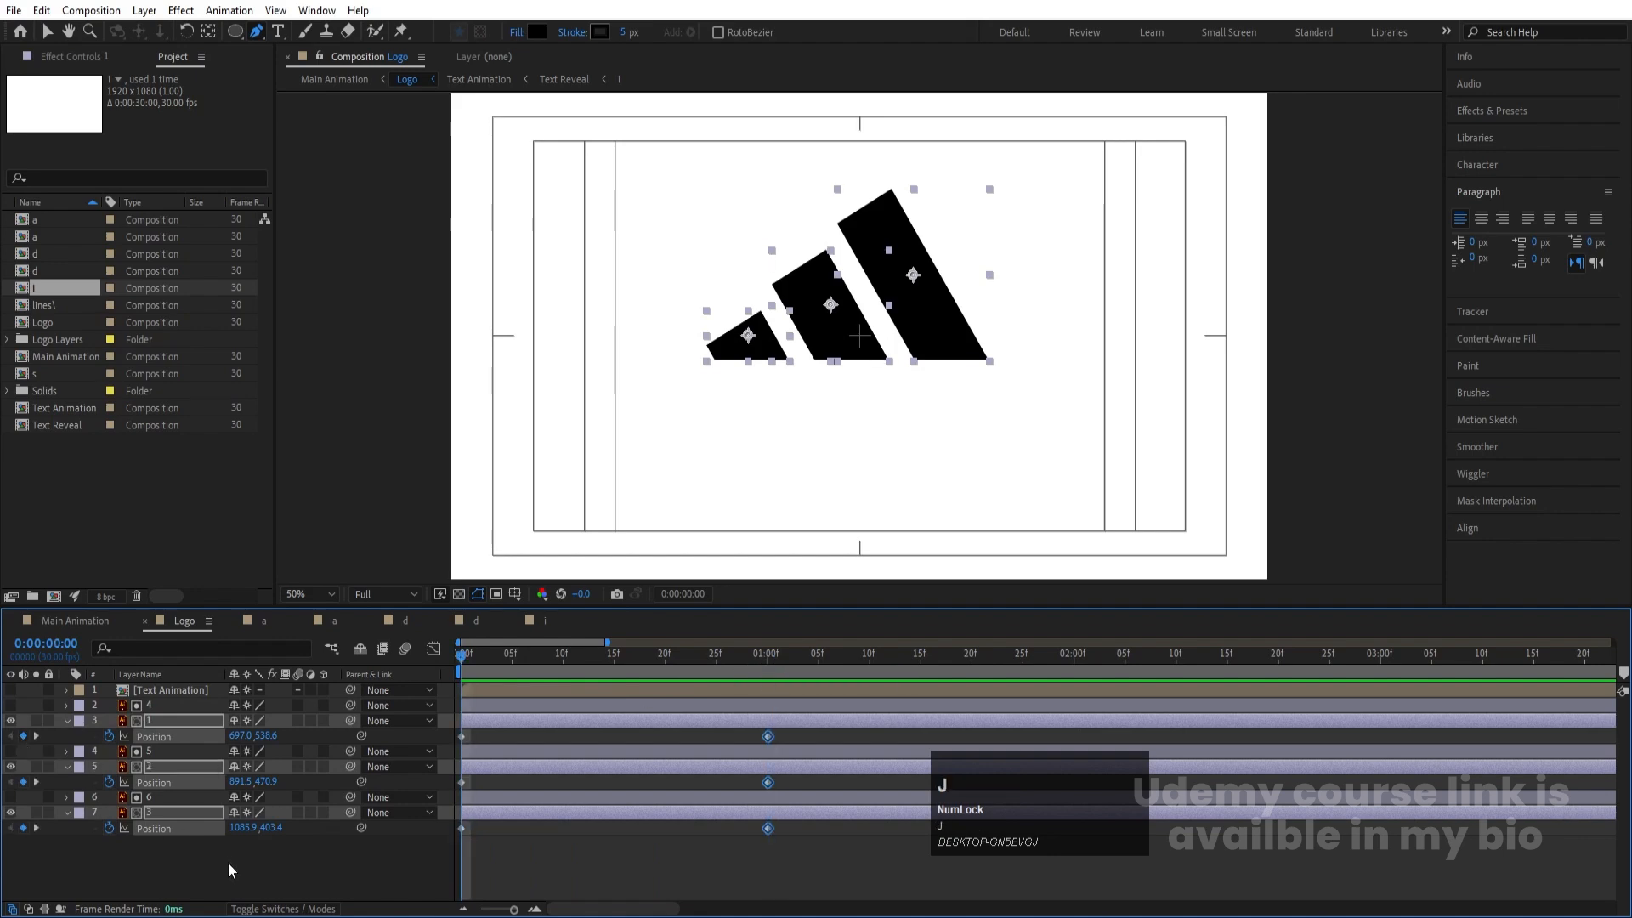
{"action": "left_click", "coordinate": [228, 864]}
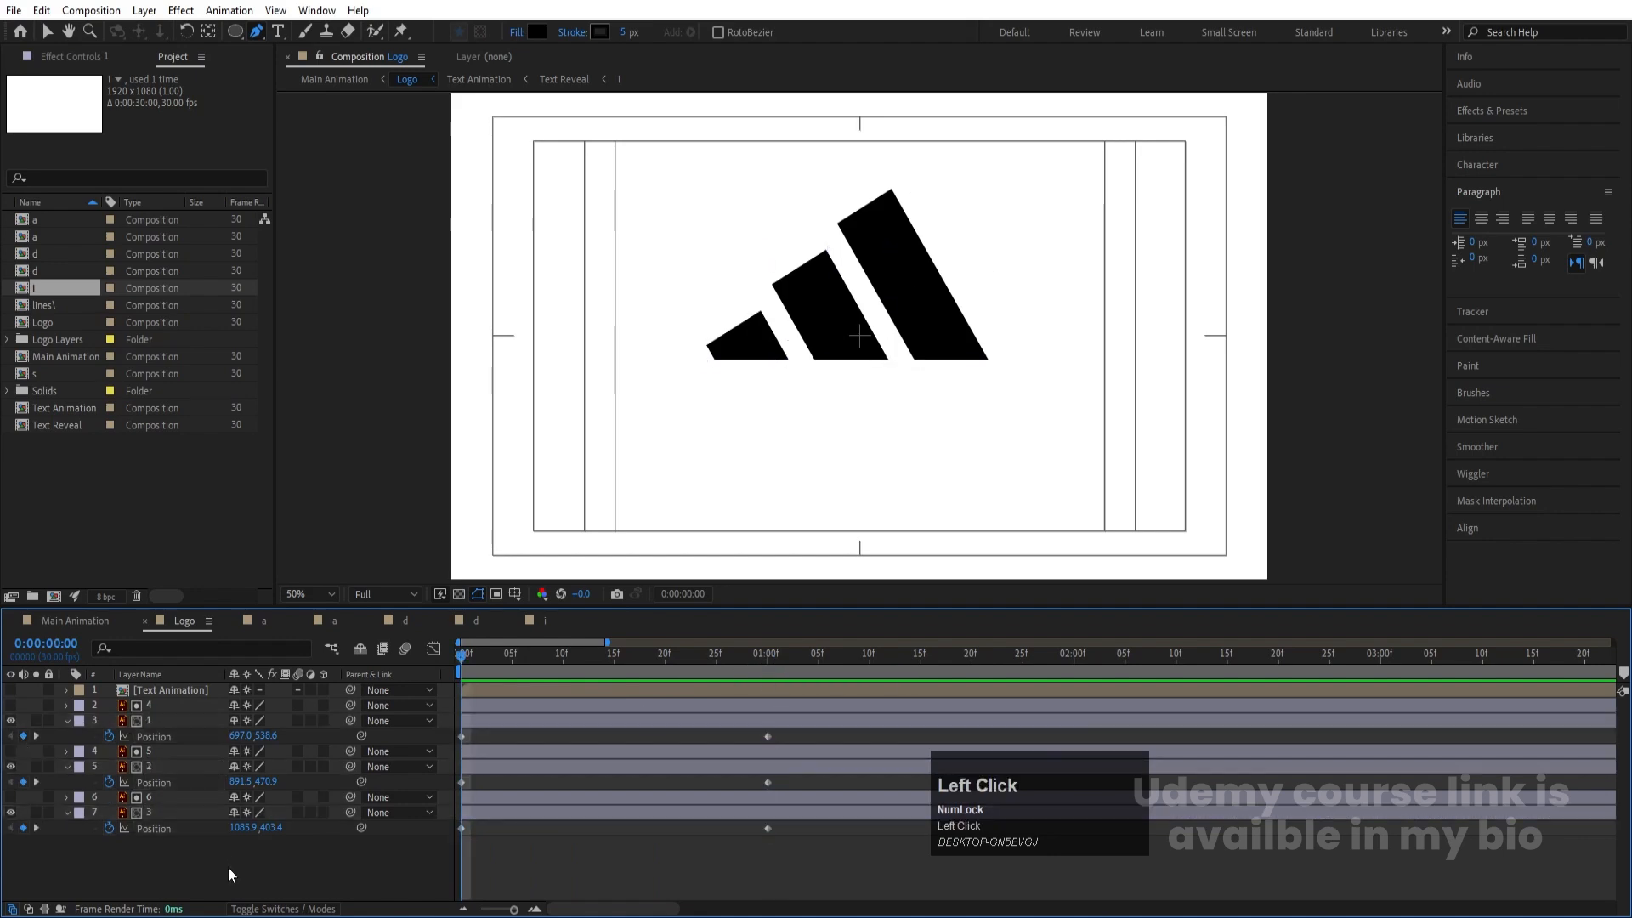
Step: Try to move layer 1 diagonally down along its slant out of its matte at frame 0, and undo the move
{"action": "left_click", "coordinate": [160, 720]}
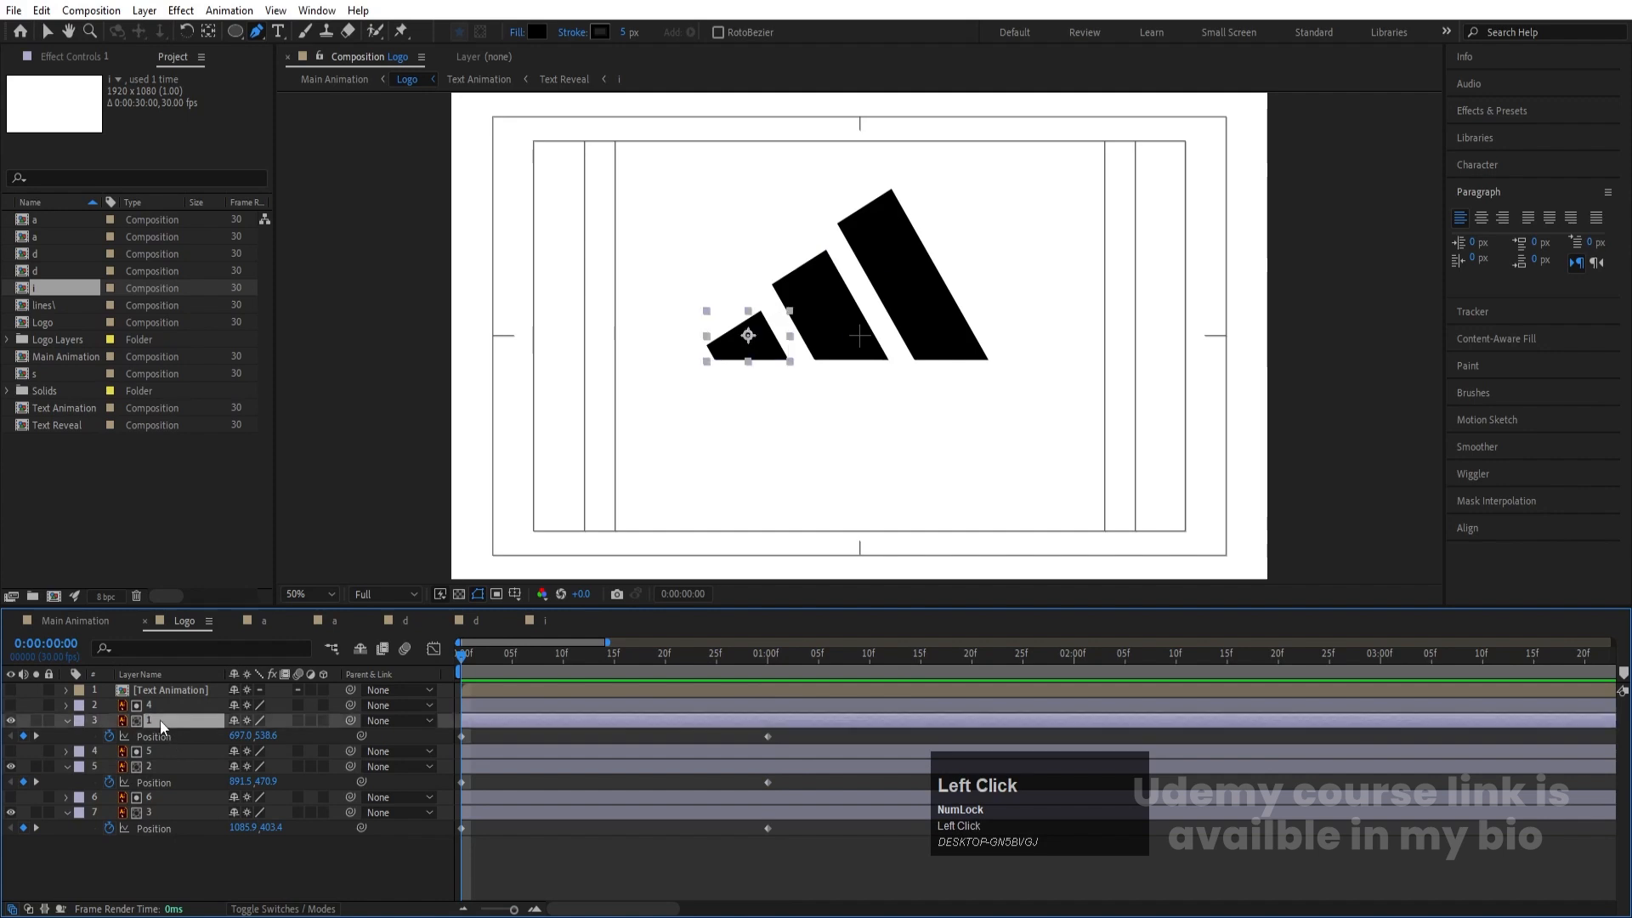
{"action": "scroll", "coordinate": [767, 330], "scroll_direction": "up", "scroll_amount": 4}
{"action": "key", "text": "v"}
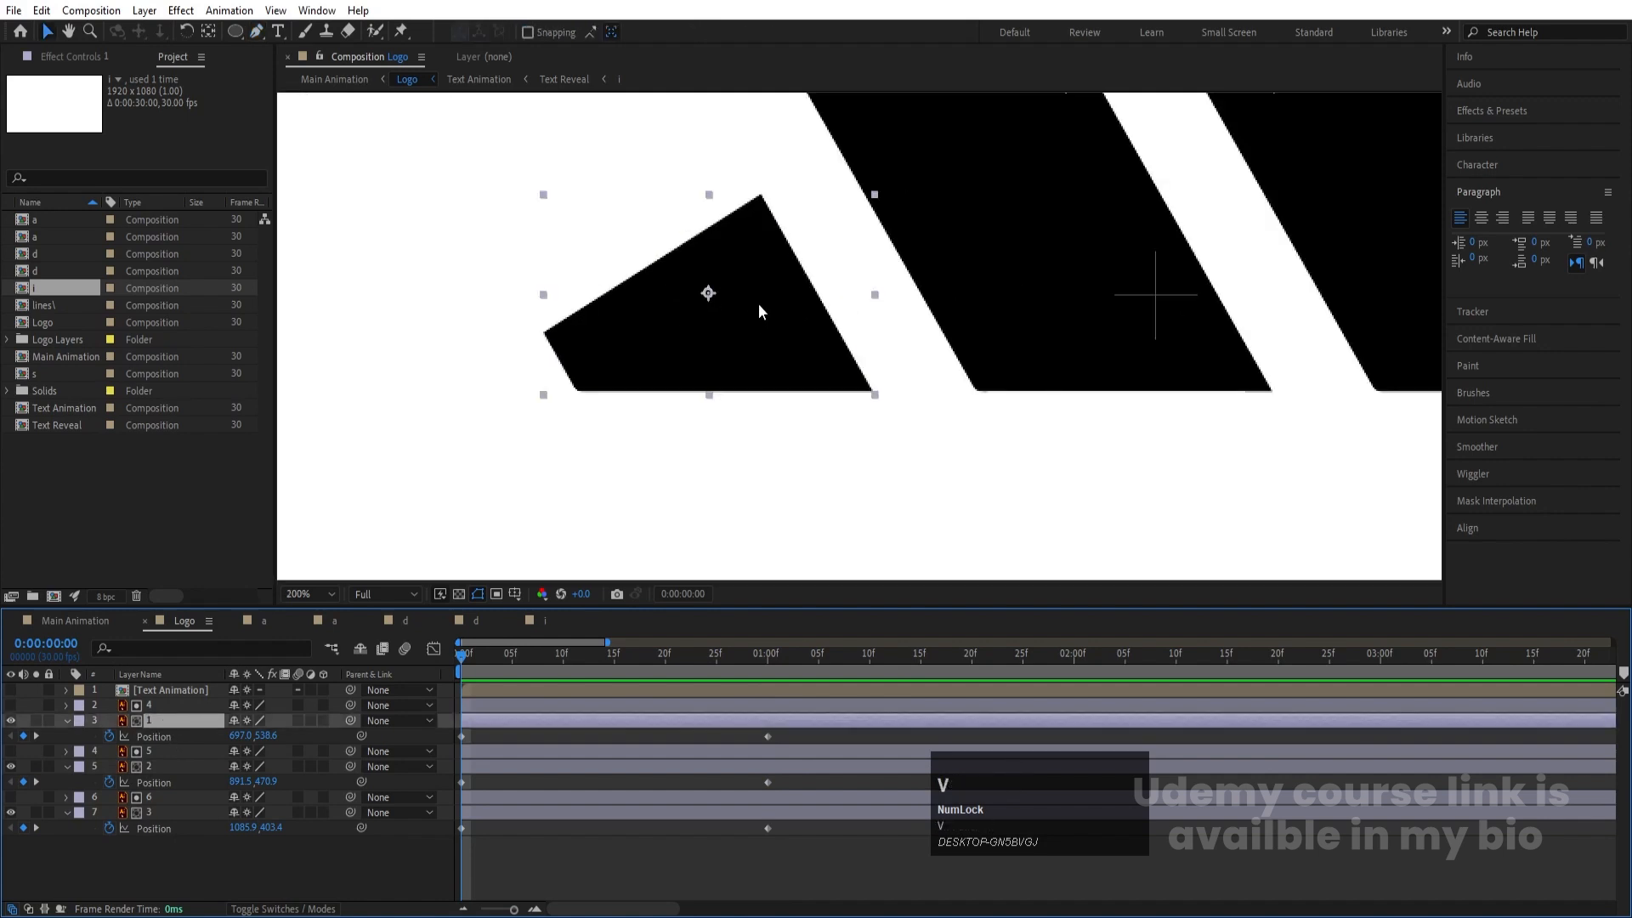
{"action": "left_click_drag", "start_coordinate": [763, 313], "coordinate": [878, 496]}
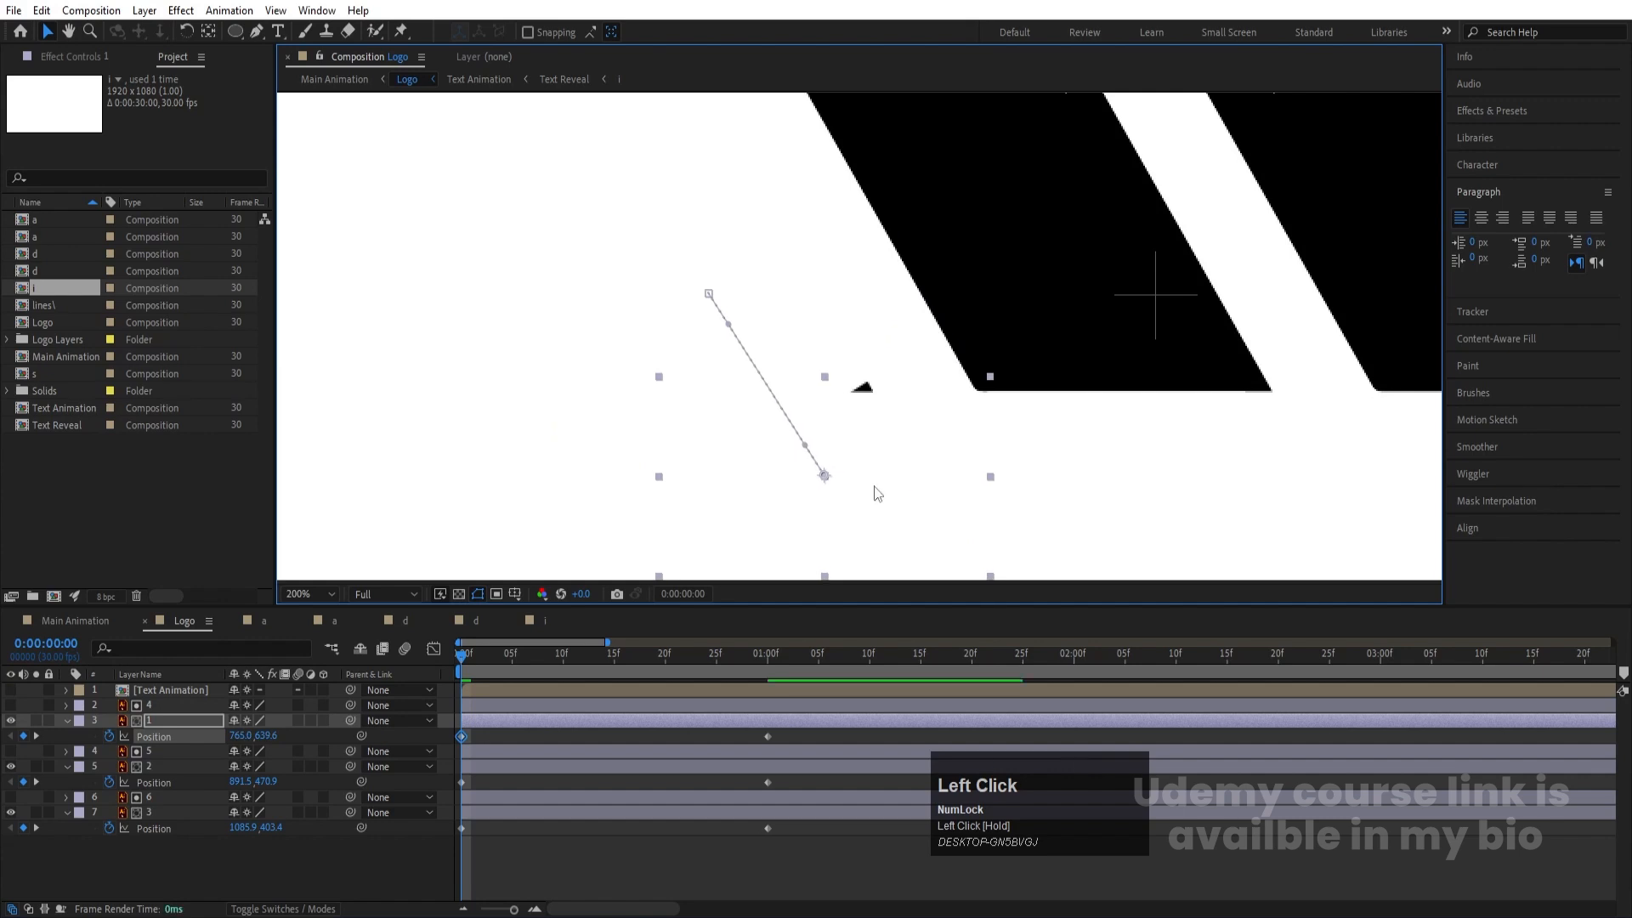
{"action": "key", "text": "ctrl+z"}
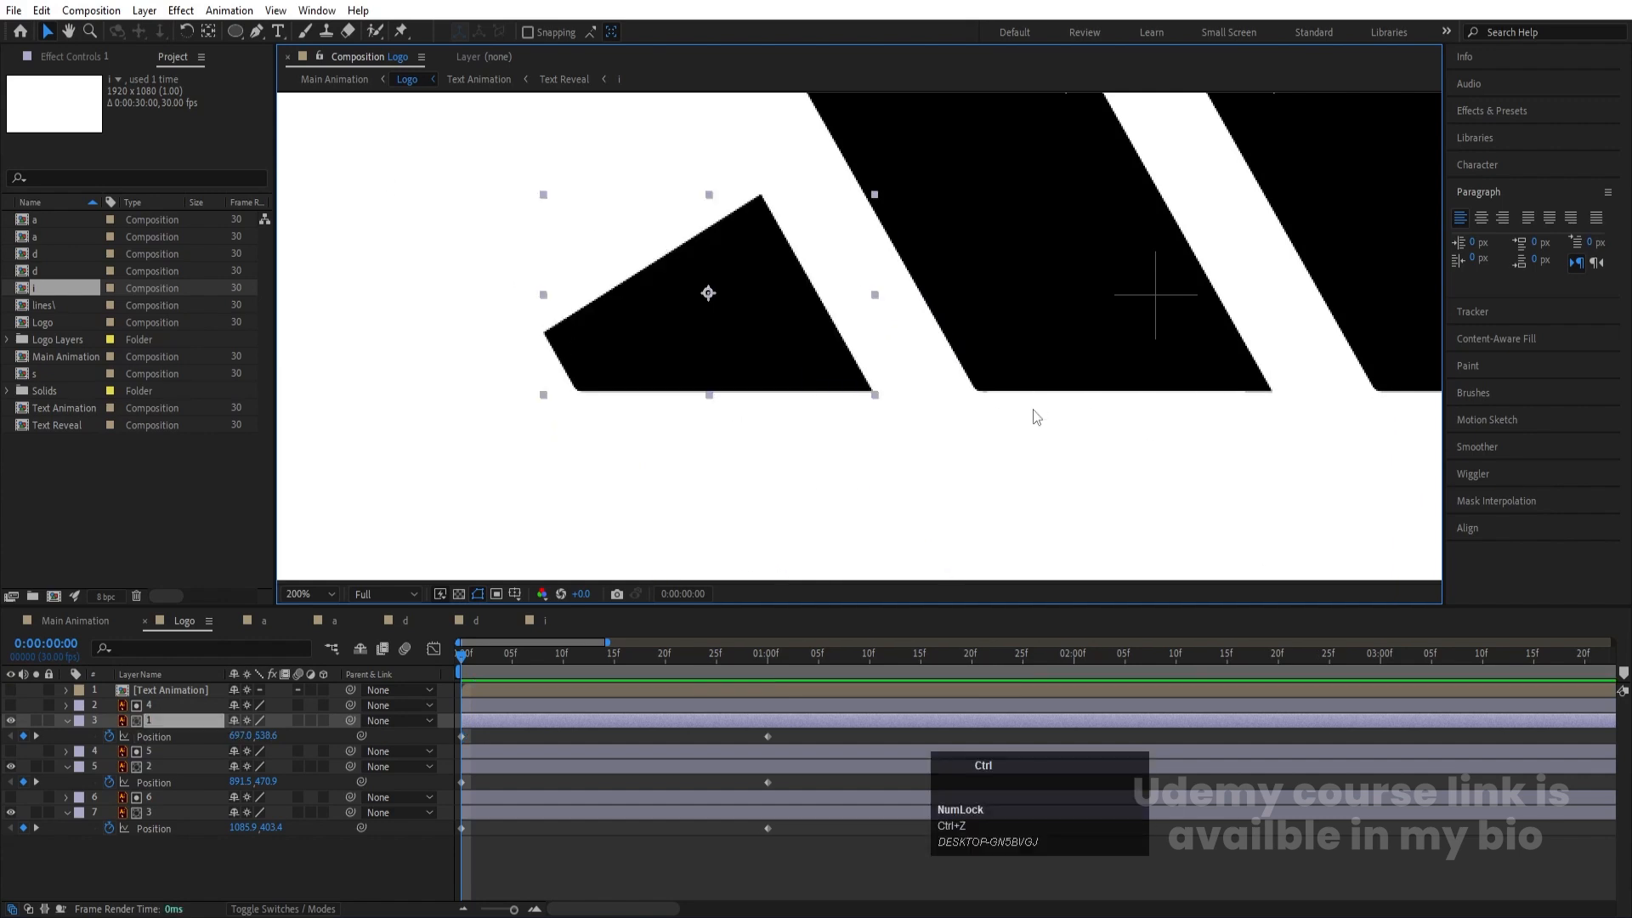
Step: Show the rulers and place a vertical guide at the lower-right corner of the smallest stripe, undoing a trial move of layer 1
{"action": "key", "text": "ctrl+r"}
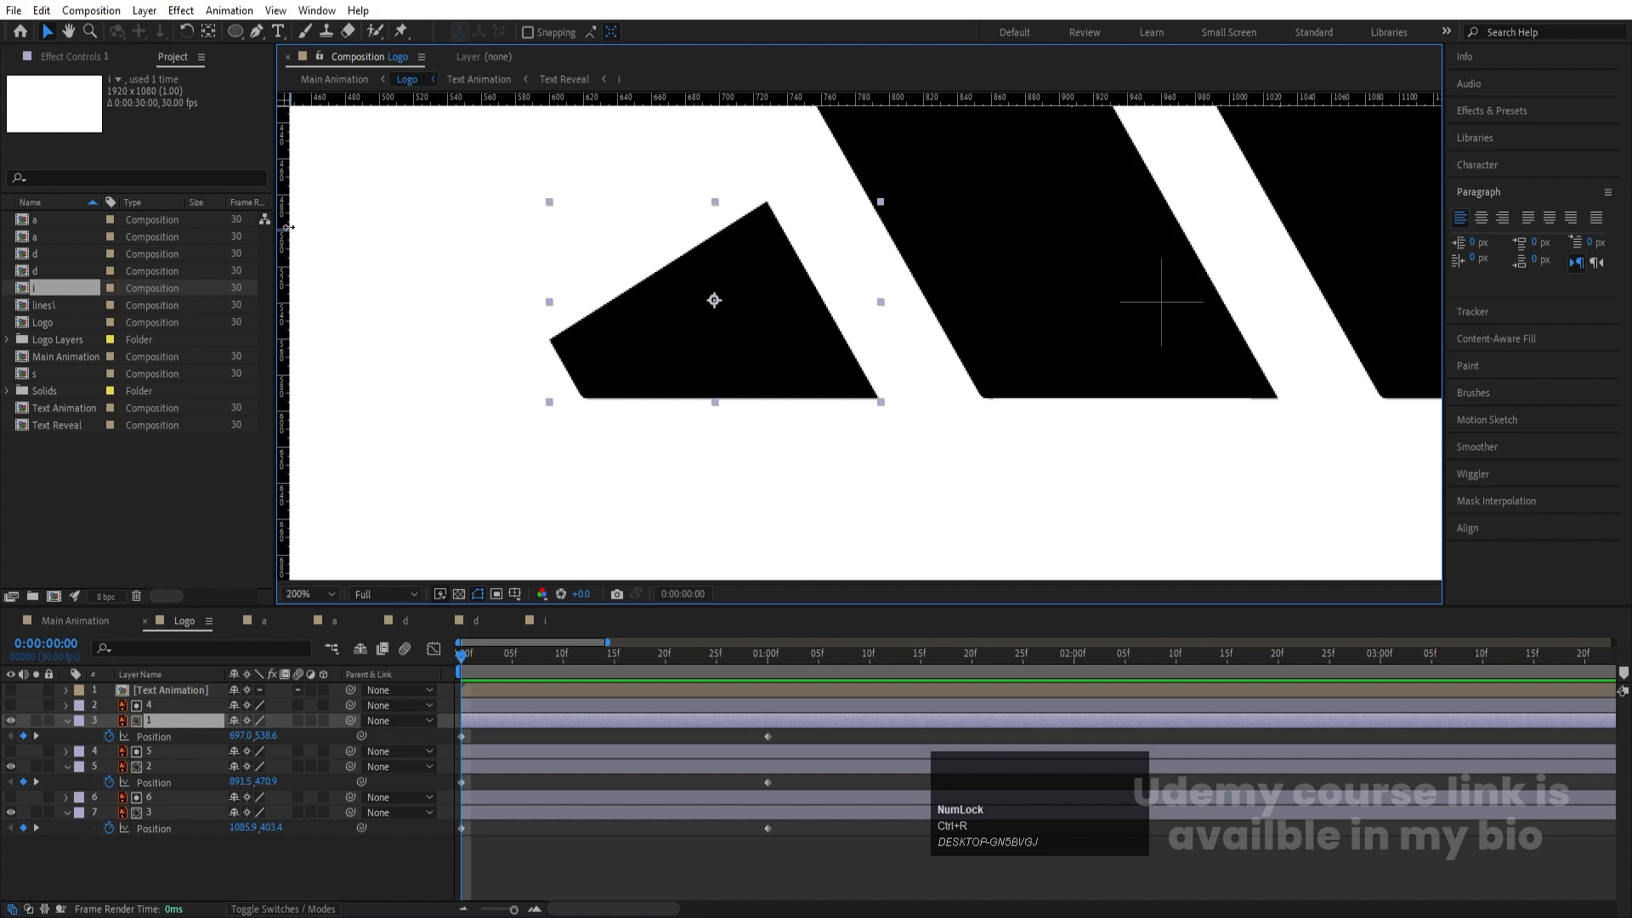
{"action": "left_click_drag", "start_coordinate": [289, 227], "coordinate": [878, 323]}
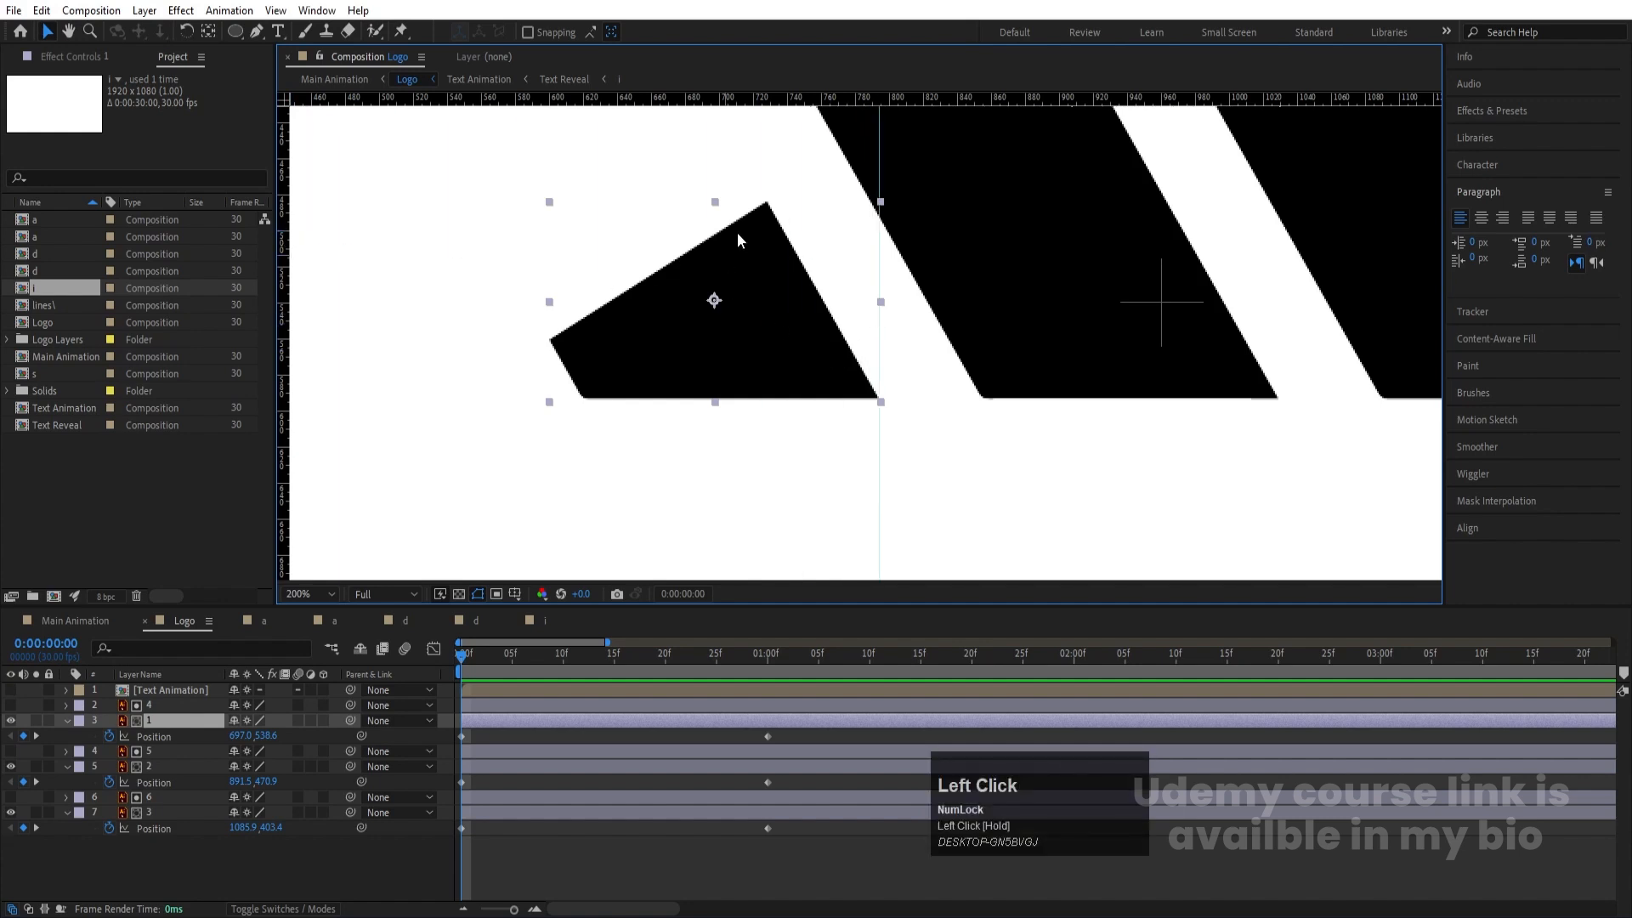
{"action": "left_click_drag", "start_coordinate": [768, 217], "coordinate": [840, 302]}
{"action": "key", "text": "ctrl+z"}
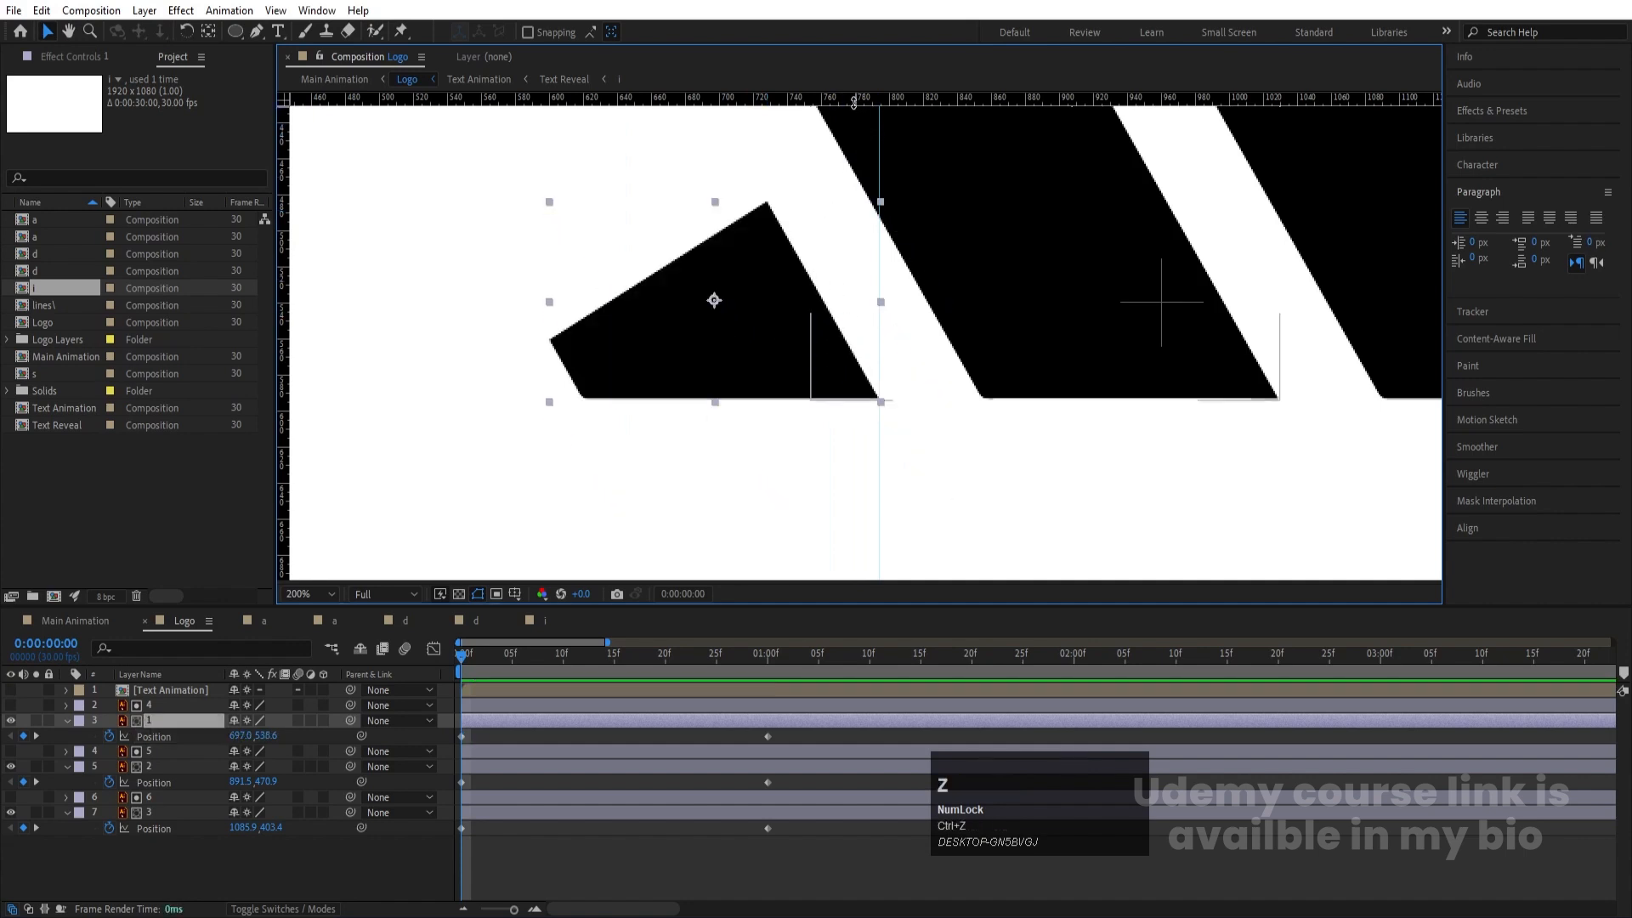
Step: Place a horizontal guide along the stripes' bottom edge and move layer 1 diagonally below it to about 777.5, 639.6 at frame 0
{"action": "left_click_drag", "start_coordinate": [902, 98], "coordinate": [906, 370]}
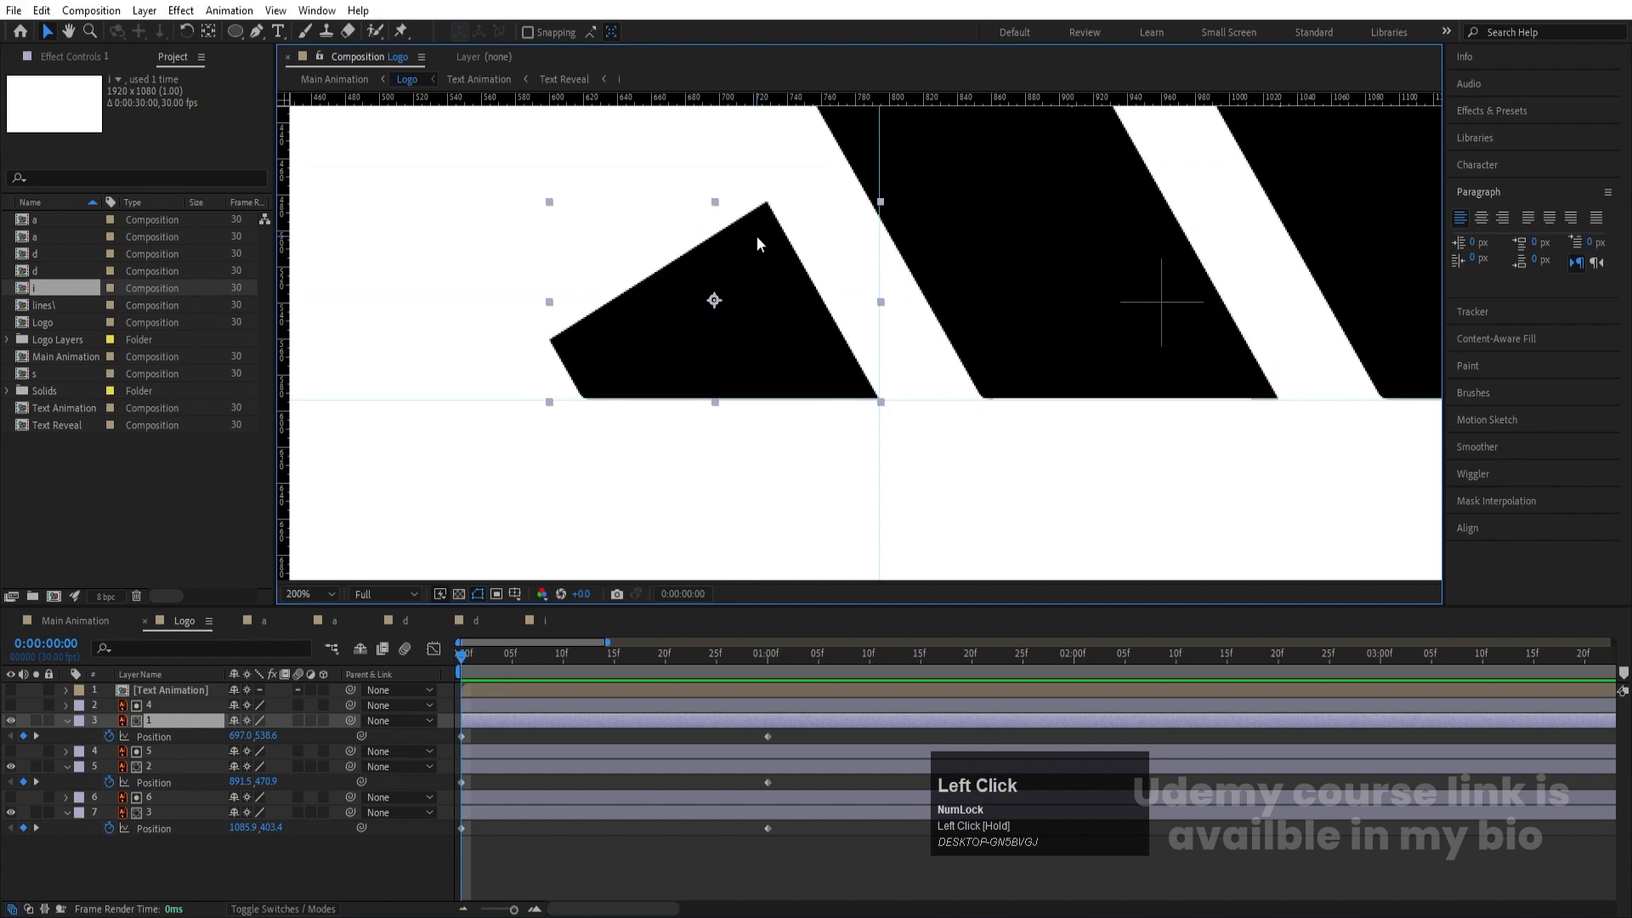
{"action": "left_click_drag", "start_coordinate": [757, 236], "coordinate": [891, 421]}
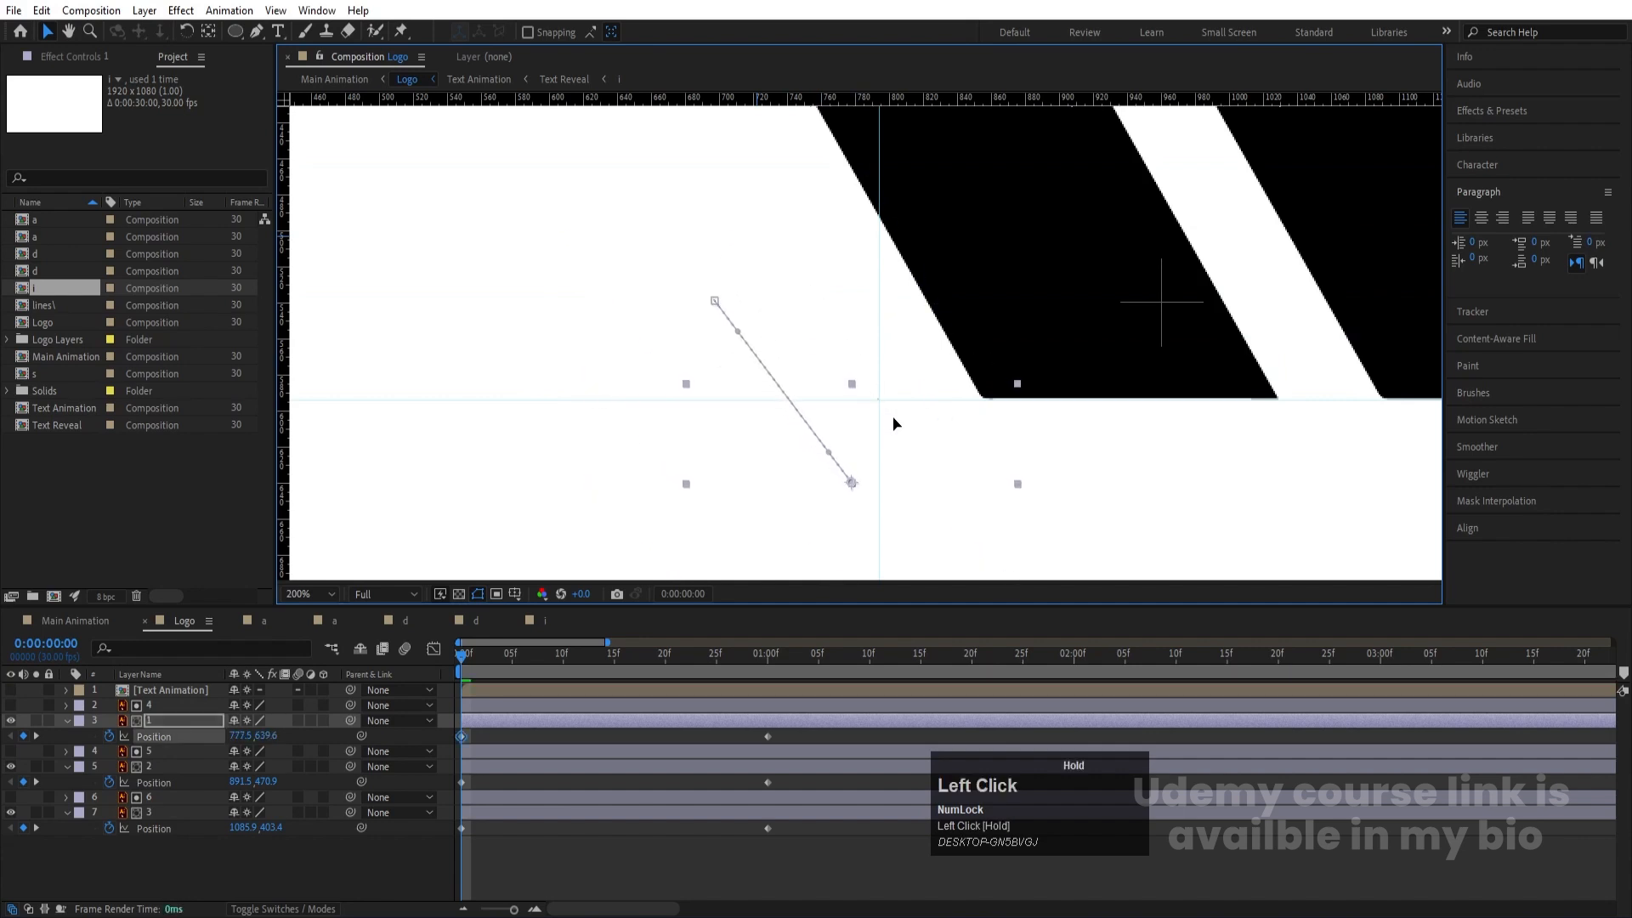
{"action": "scroll", "coordinate": [932, 416], "scroll_direction": "down", "scroll_amount": 1}
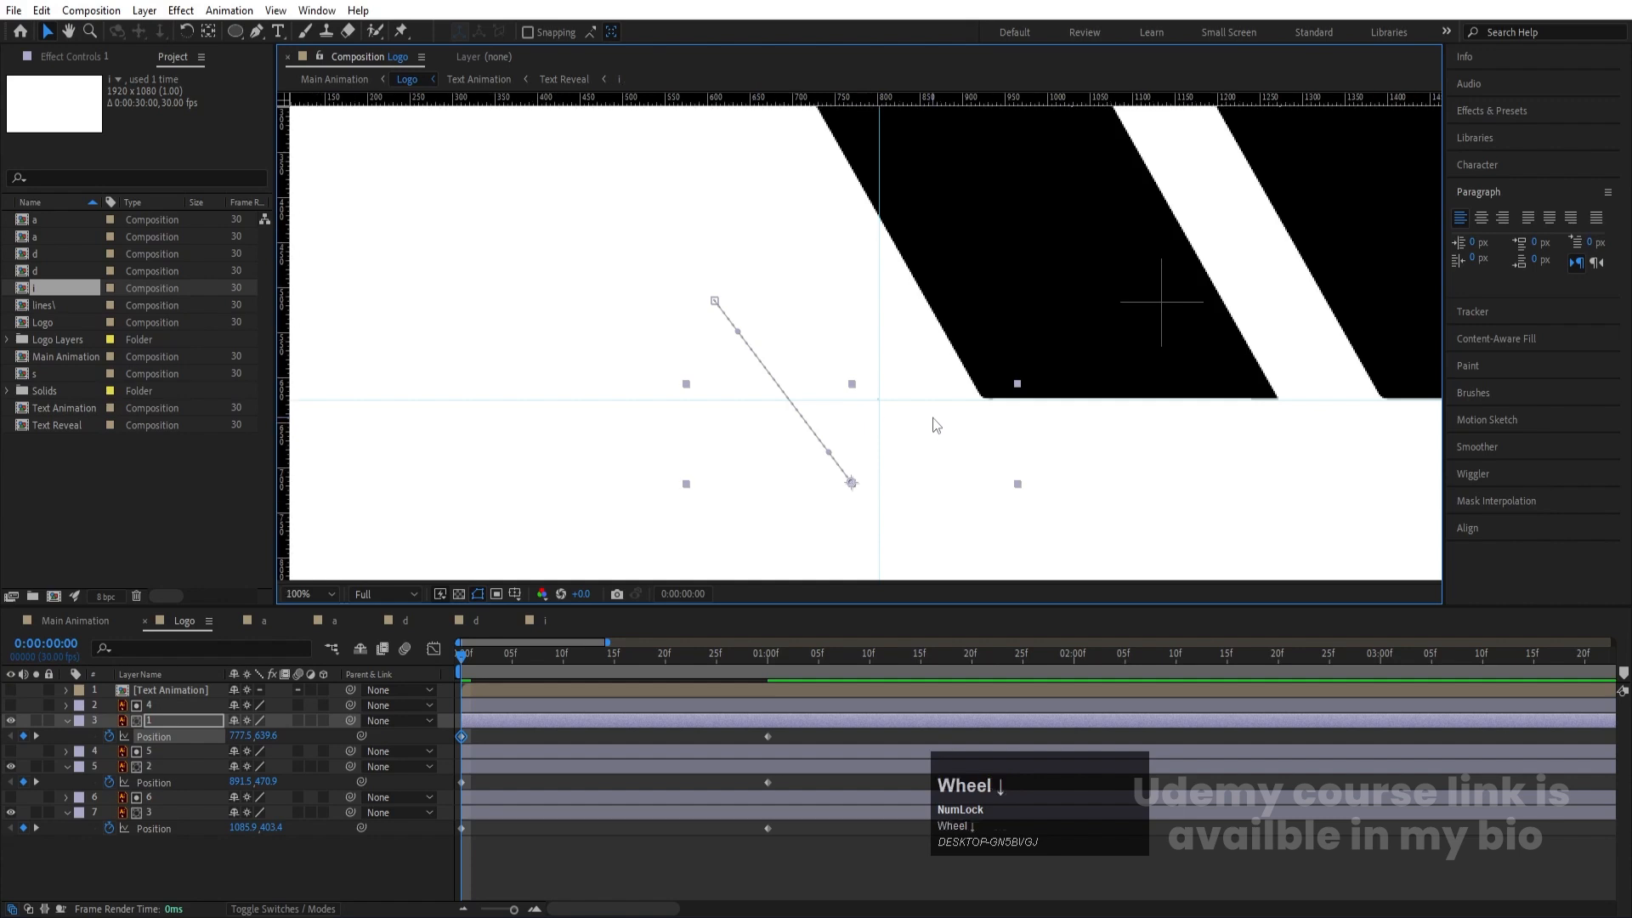
{"action": "key", "text": "space"}
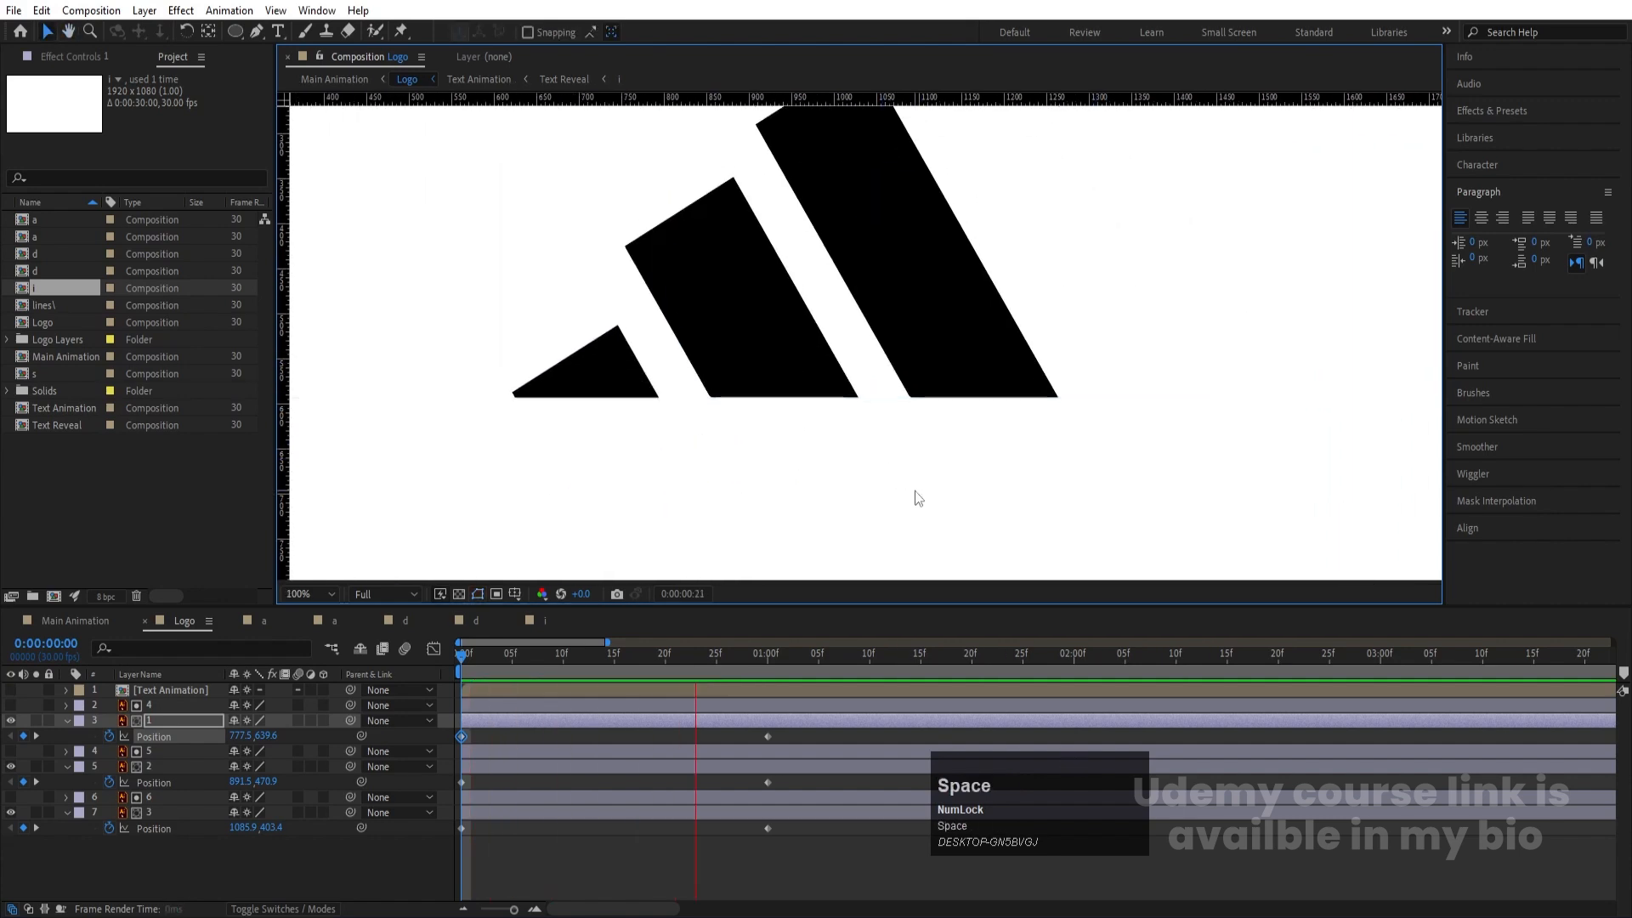
{"action": "left_click", "coordinate": [510, 655]}
{"action": "left_click_drag", "start_coordinate": [497, 656], "coordinate": [415, 662]}
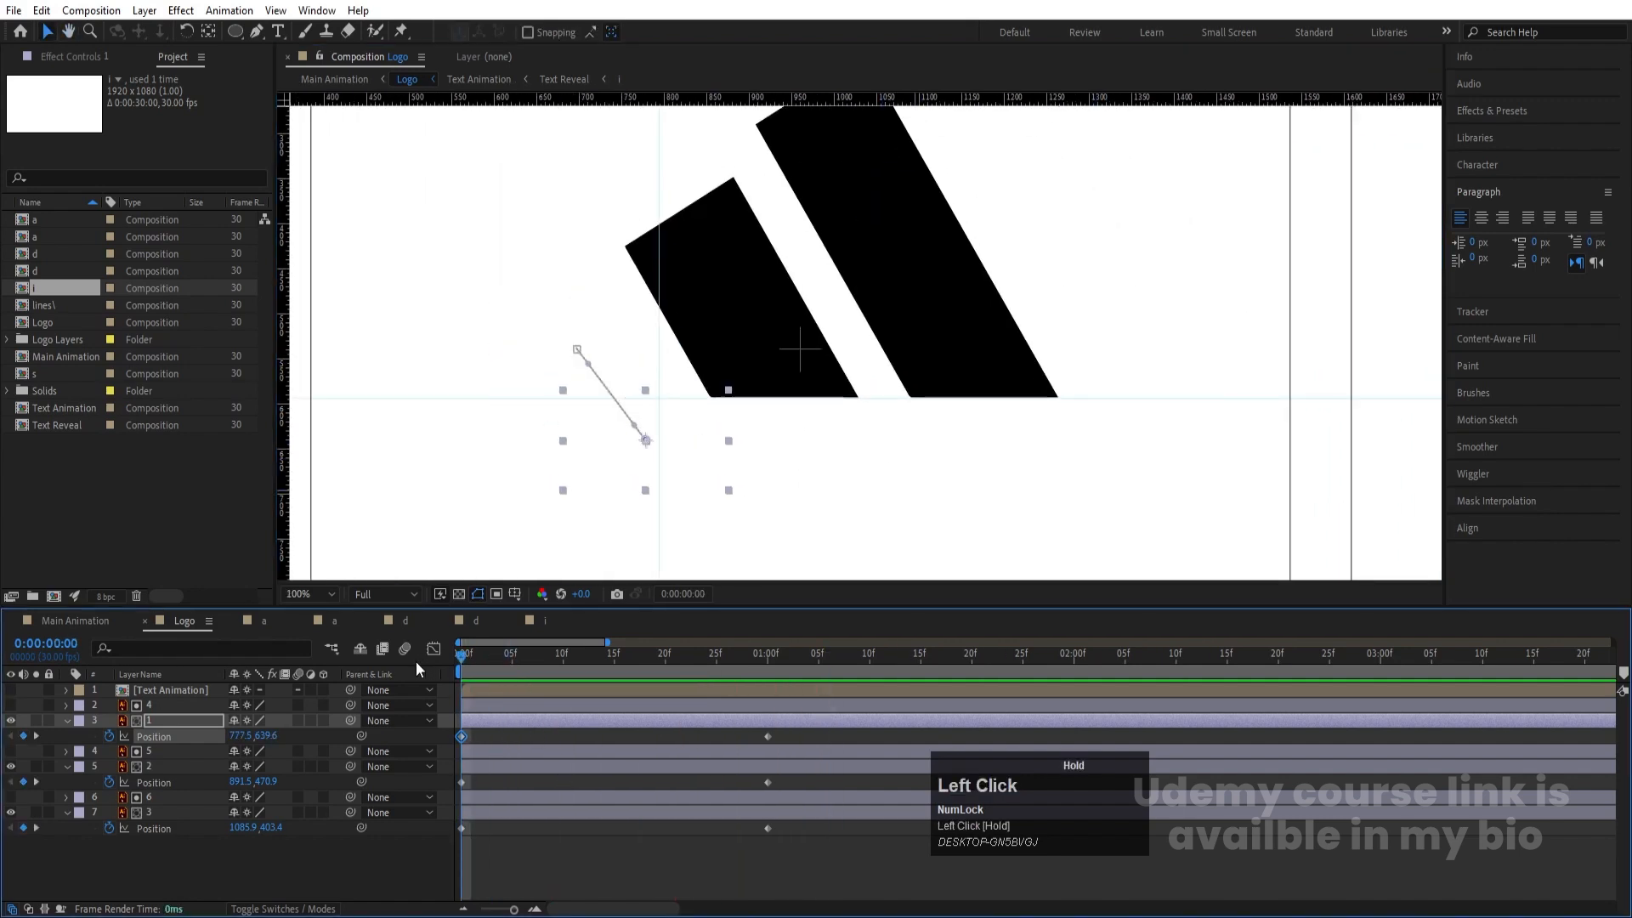
Step: Shift the vertical guide to the middle stripe's lower-right corner and move layer 2 diagonally down to about 1085.5, 687.9 at frame 0
{"action": "left_click", "coordinate": [170, 768]}
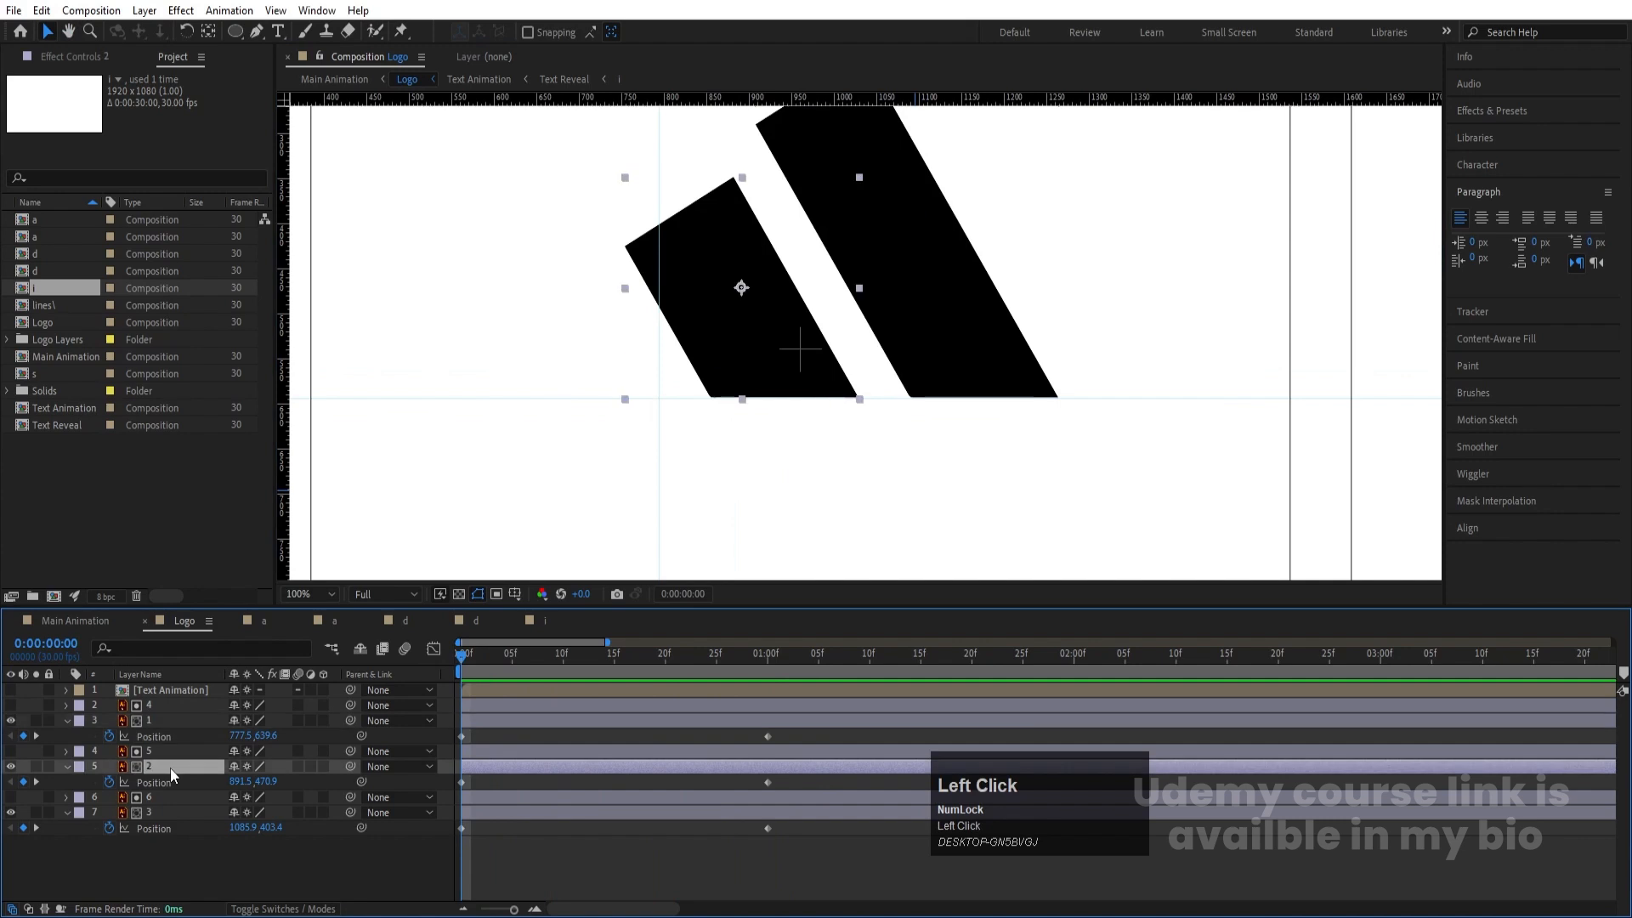
{"action": "left_click_drag", "start_coordinate": [659, 408], "coordinate": [858, 435]}
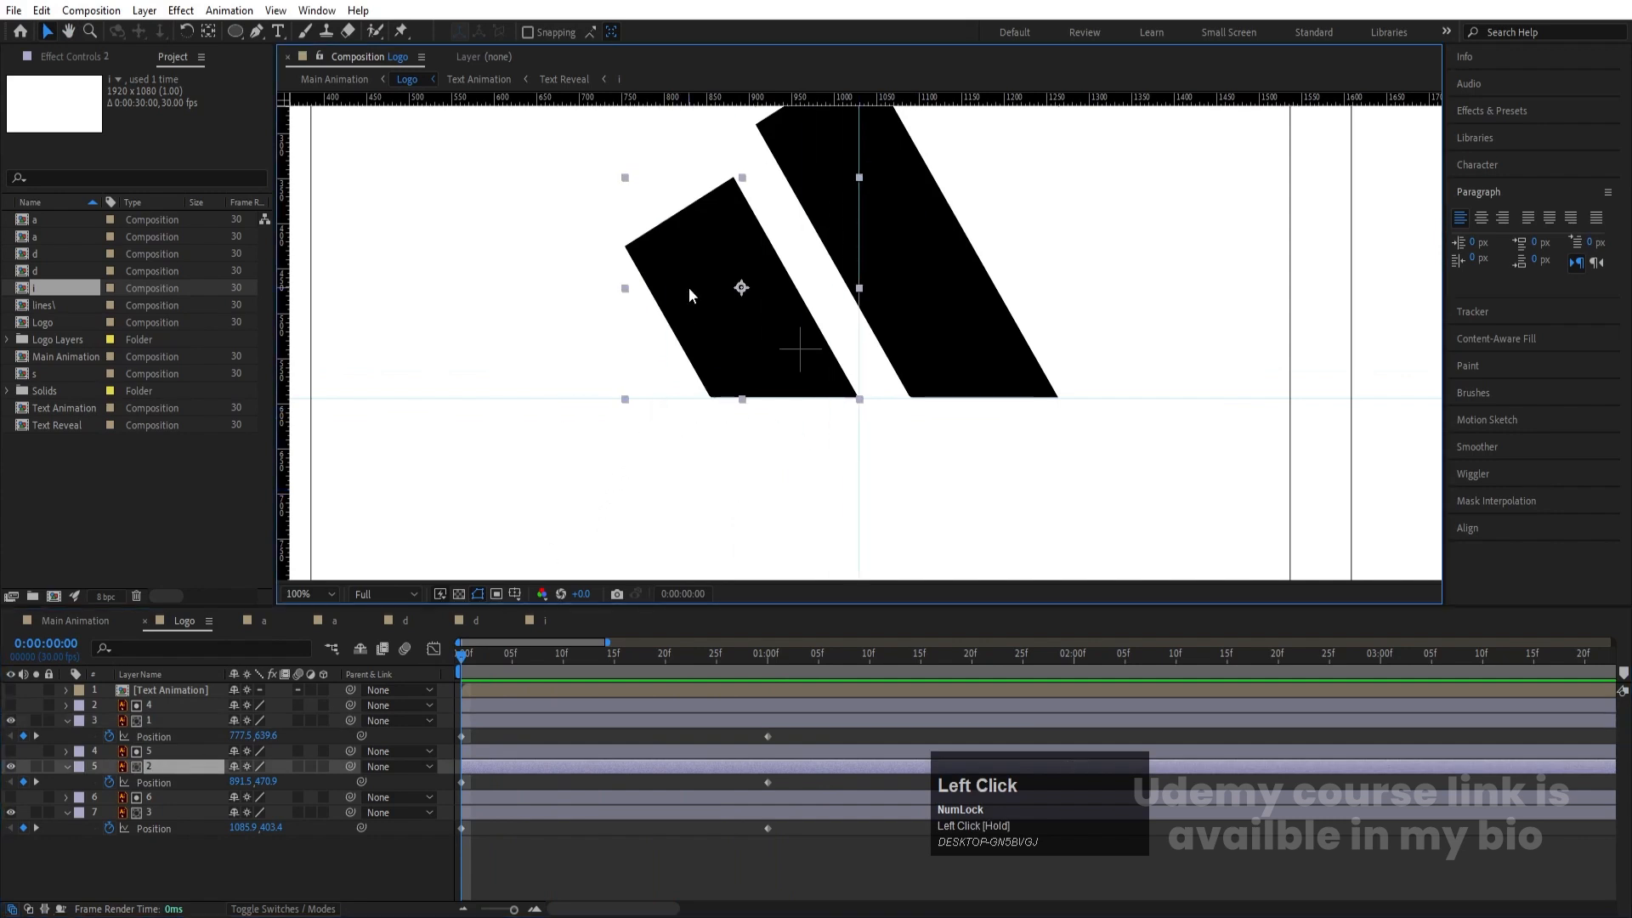
{"action": "left_click_drag", "start_coordinate": [675, 259], "coordinate": [834, 453]}
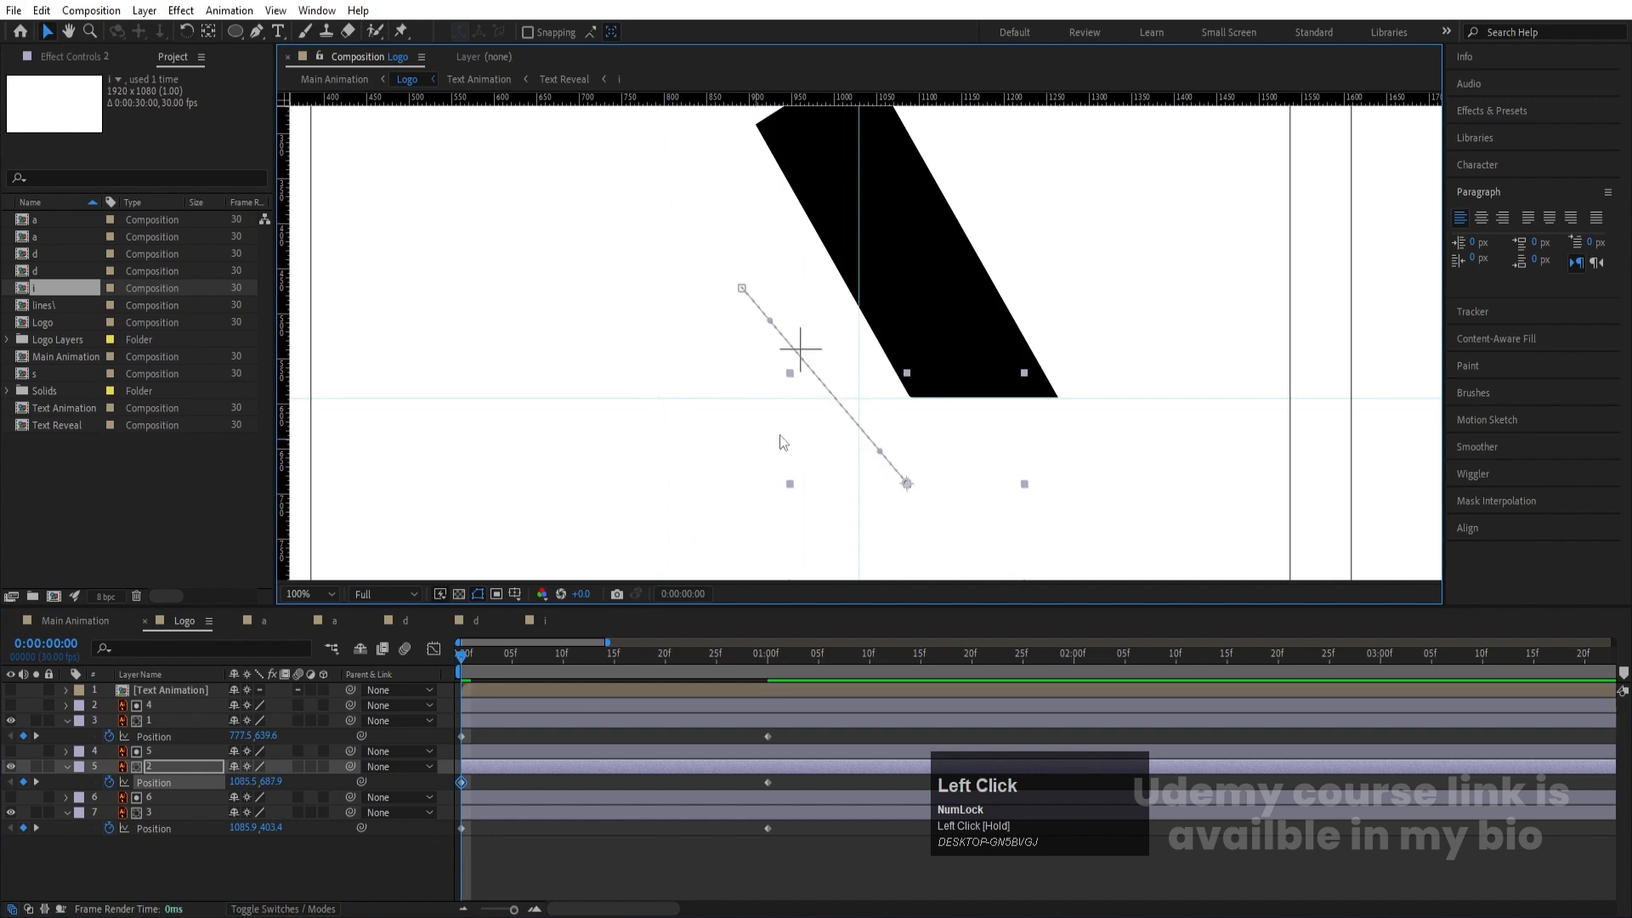
Step: Shift the vertical guide to the largest stripe's lower-right corner and move layer 3 diagonally down to about 1358.9, 757.4 at frame 0
{"action": "left_click_drag", "start_coordinate": [859, 367], "coordinate": [1059, 405]}
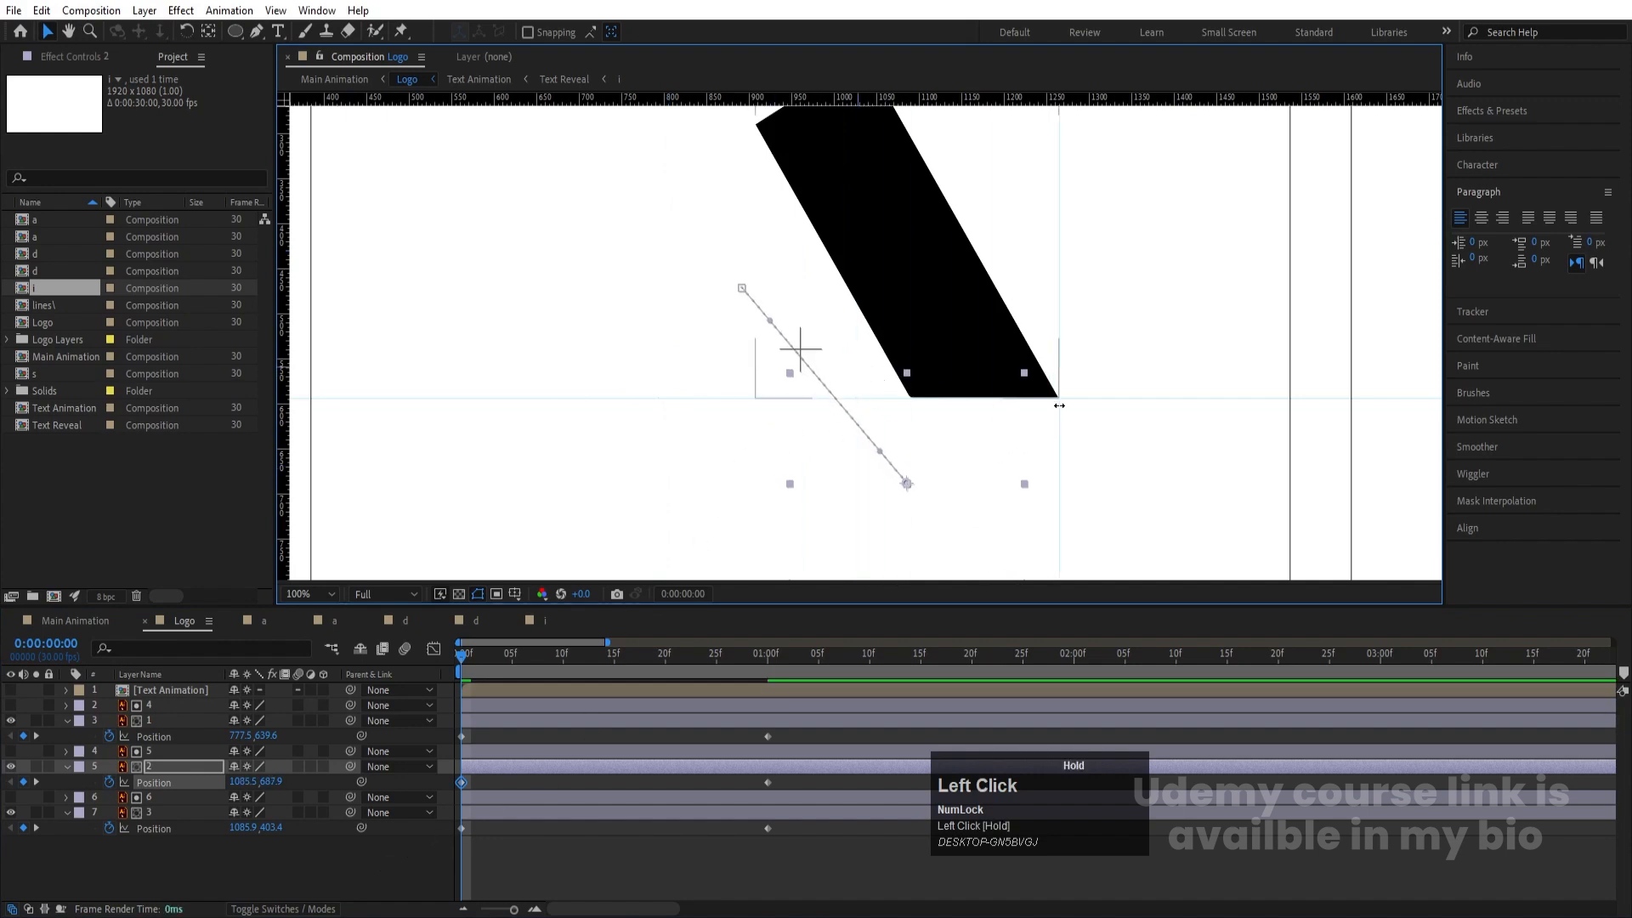
{"action": "left_click", "coordinate": [160, 814]}
{"action": "key", "text": "space"}
{"action": "left_click_drag", "start_coordinate": [1003, 289], "coordinate": [841, 303]}
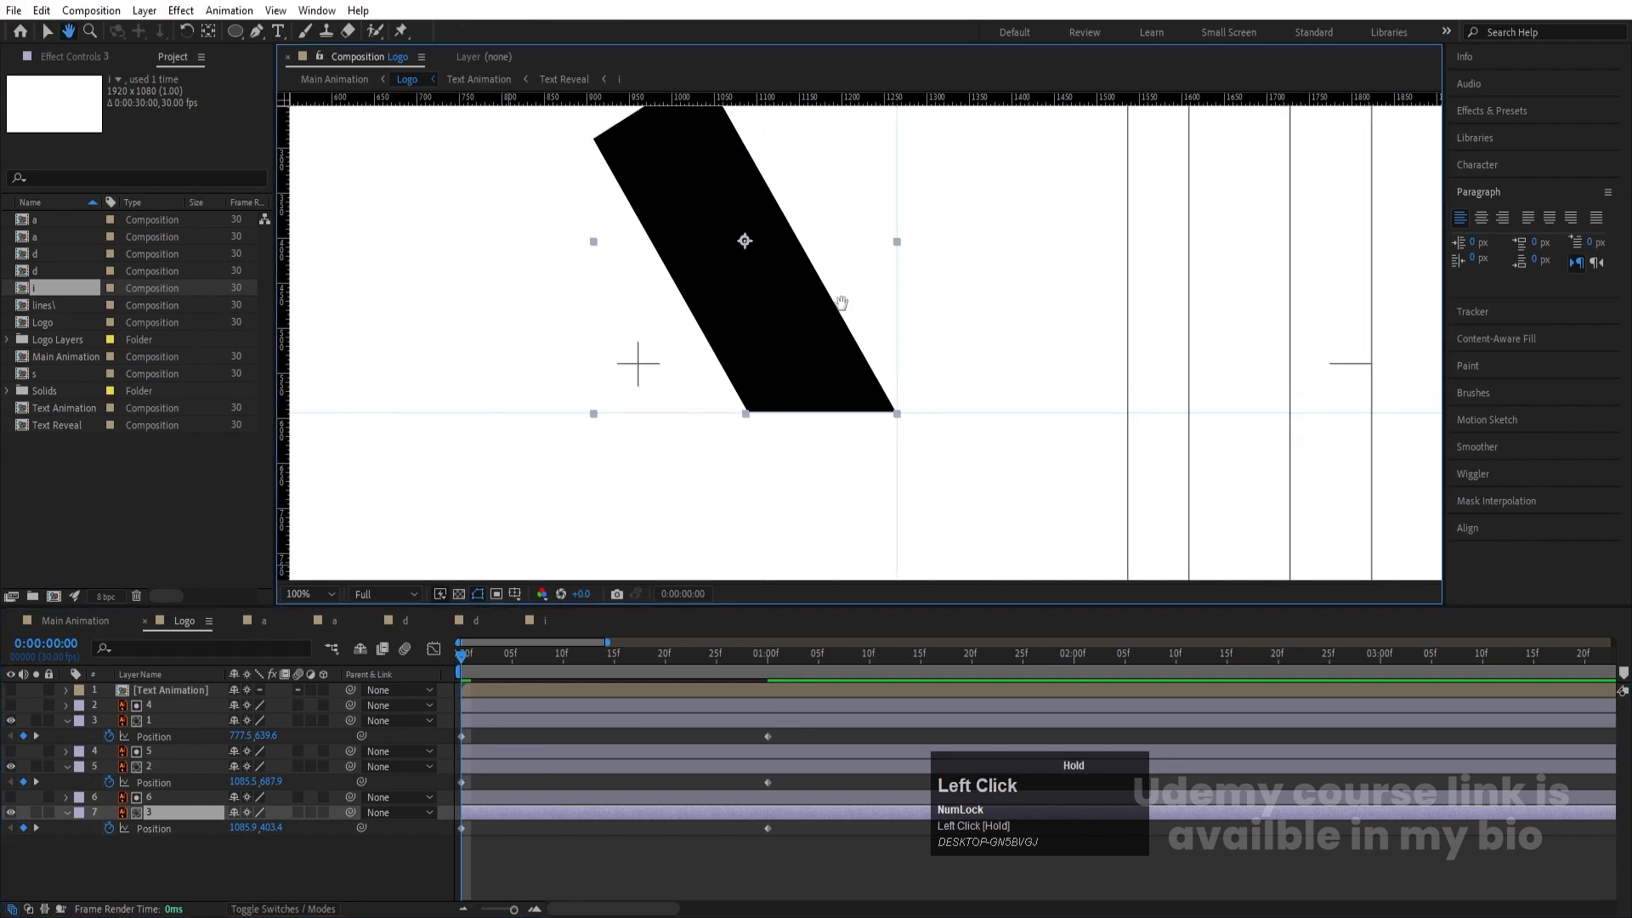
{"action": "left_click_drag", "start_coordinate": [674, 151], "coordinate": [907, 470]}
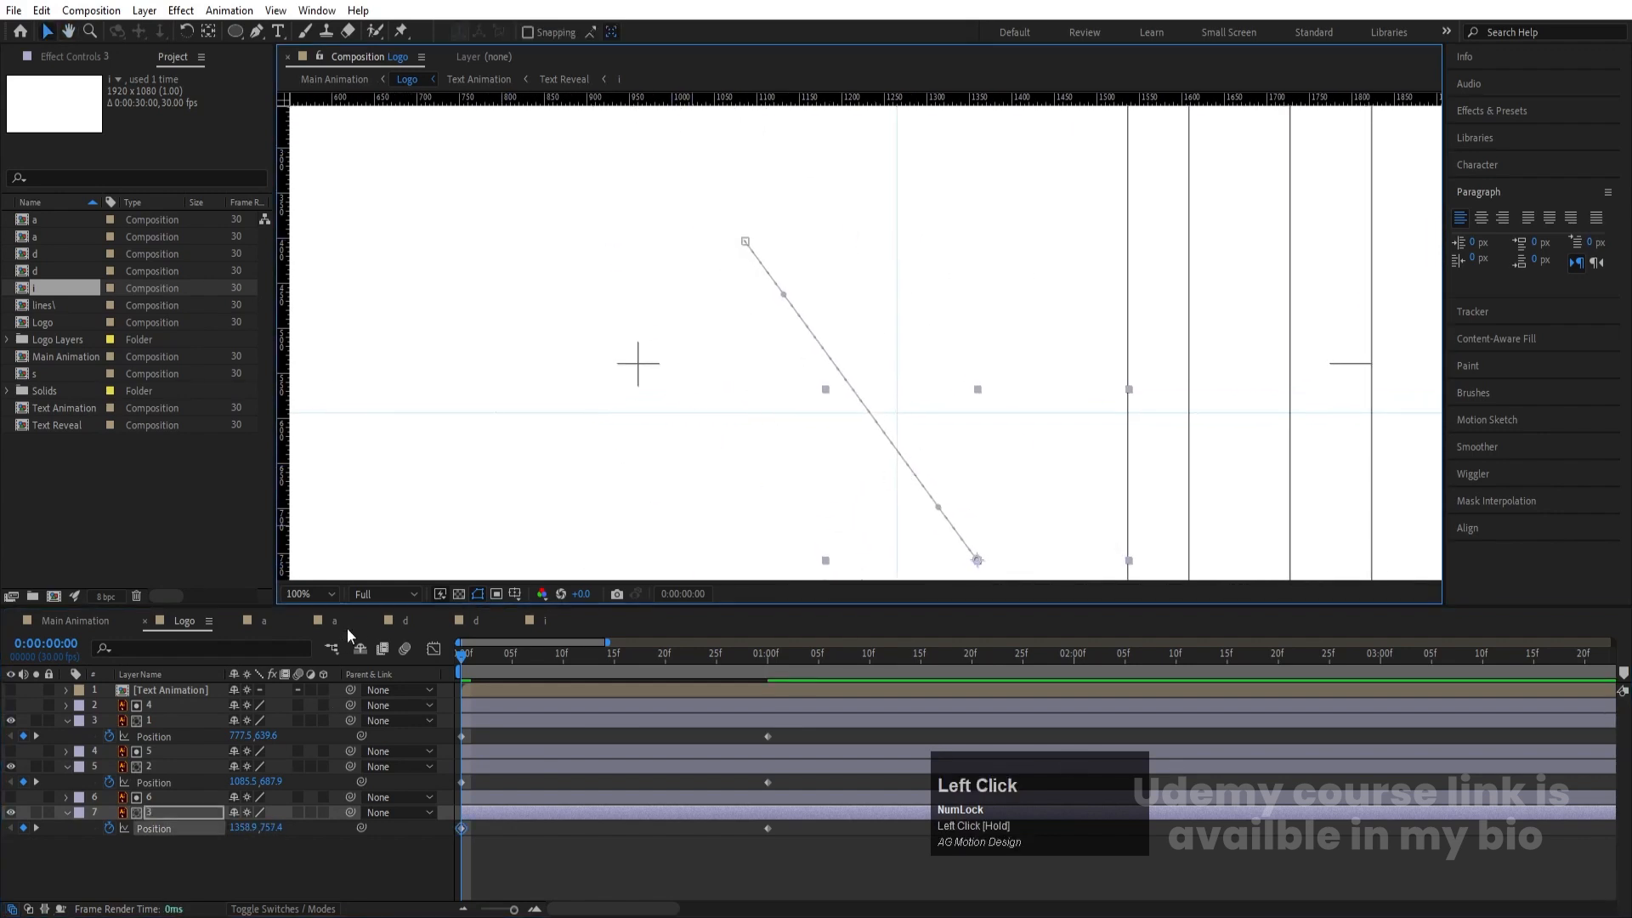
Step: Apply Easy Ease to all Position keyframes of the three stripes and reshape their speed graph to peak early and settle slowly
{"action": "left_click", "coordinate": [293, 598]}
{"action": "left_click", "coordinate": [307, 272]}
{"action": "left_click_drag", "start_coordinate": [808, 859], "coordinate": [330, 682]}
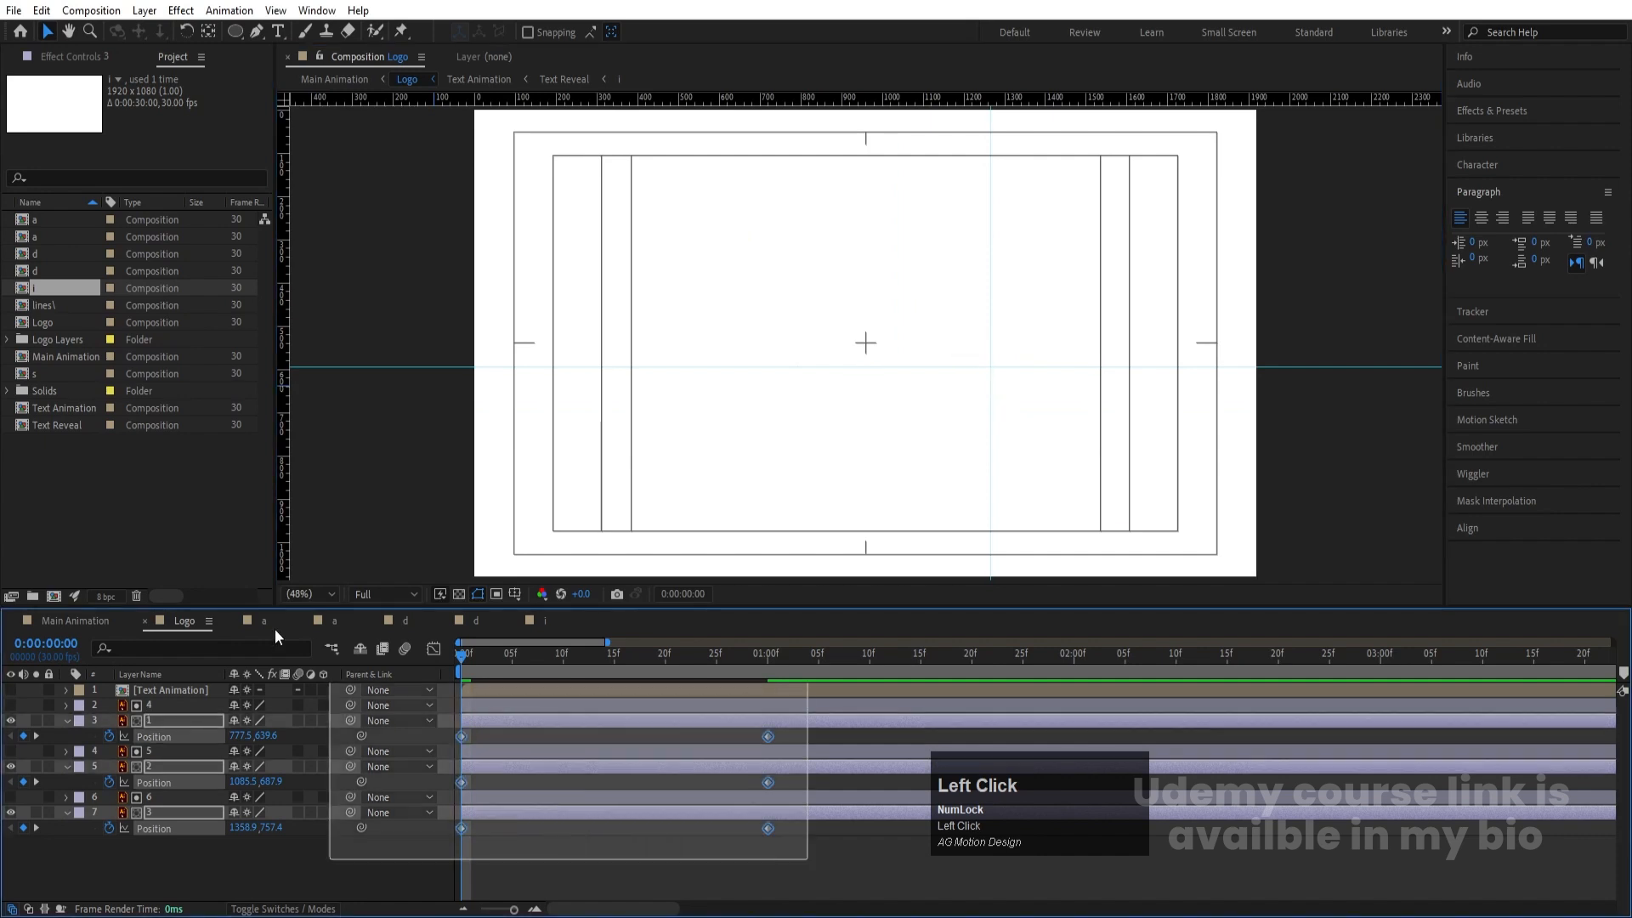
{"action": "key", "text": "F9"}
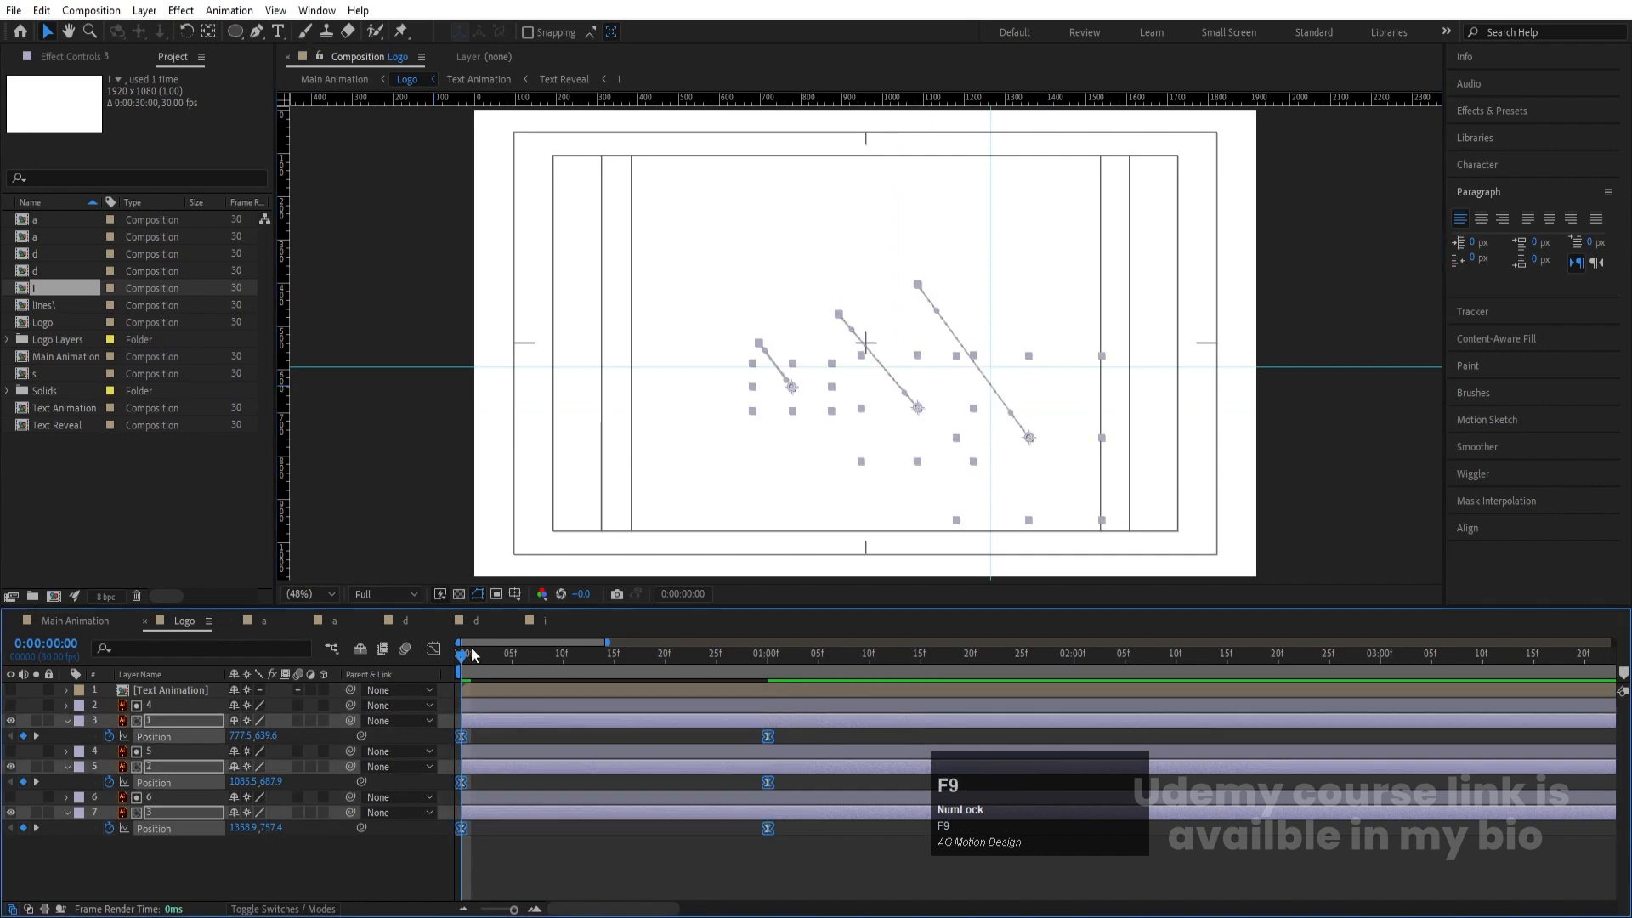
{"action": "left_click", "coordinate": [432, 648]}
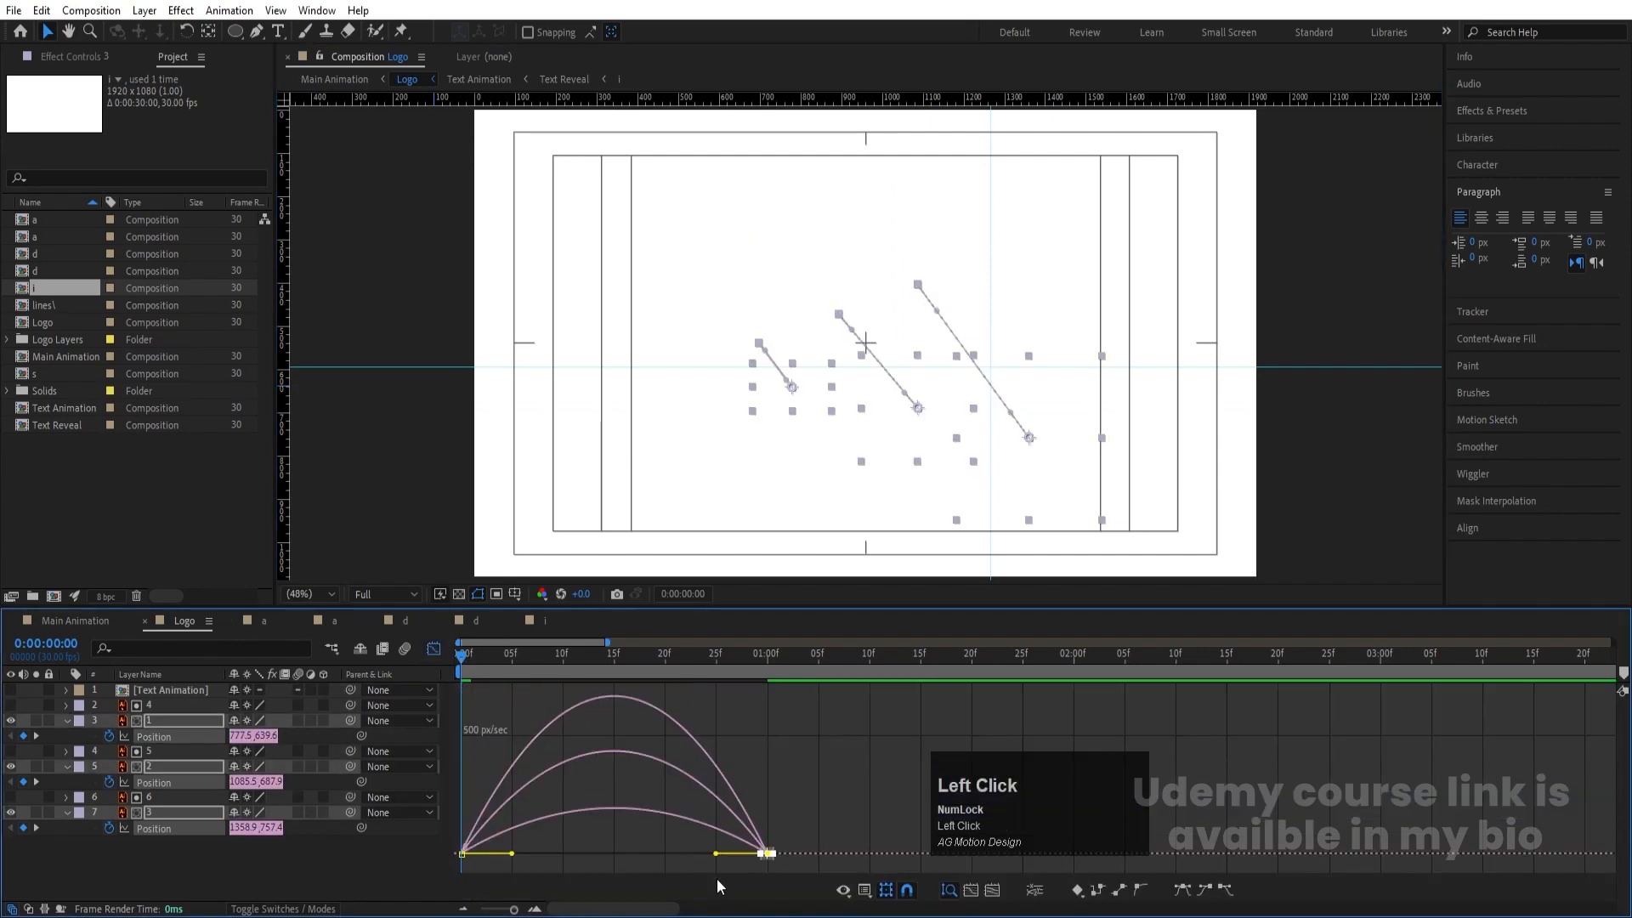
{"action": "left_click_drag", "start_coordinate": [718, 859], "coordinate": [531, 855]}
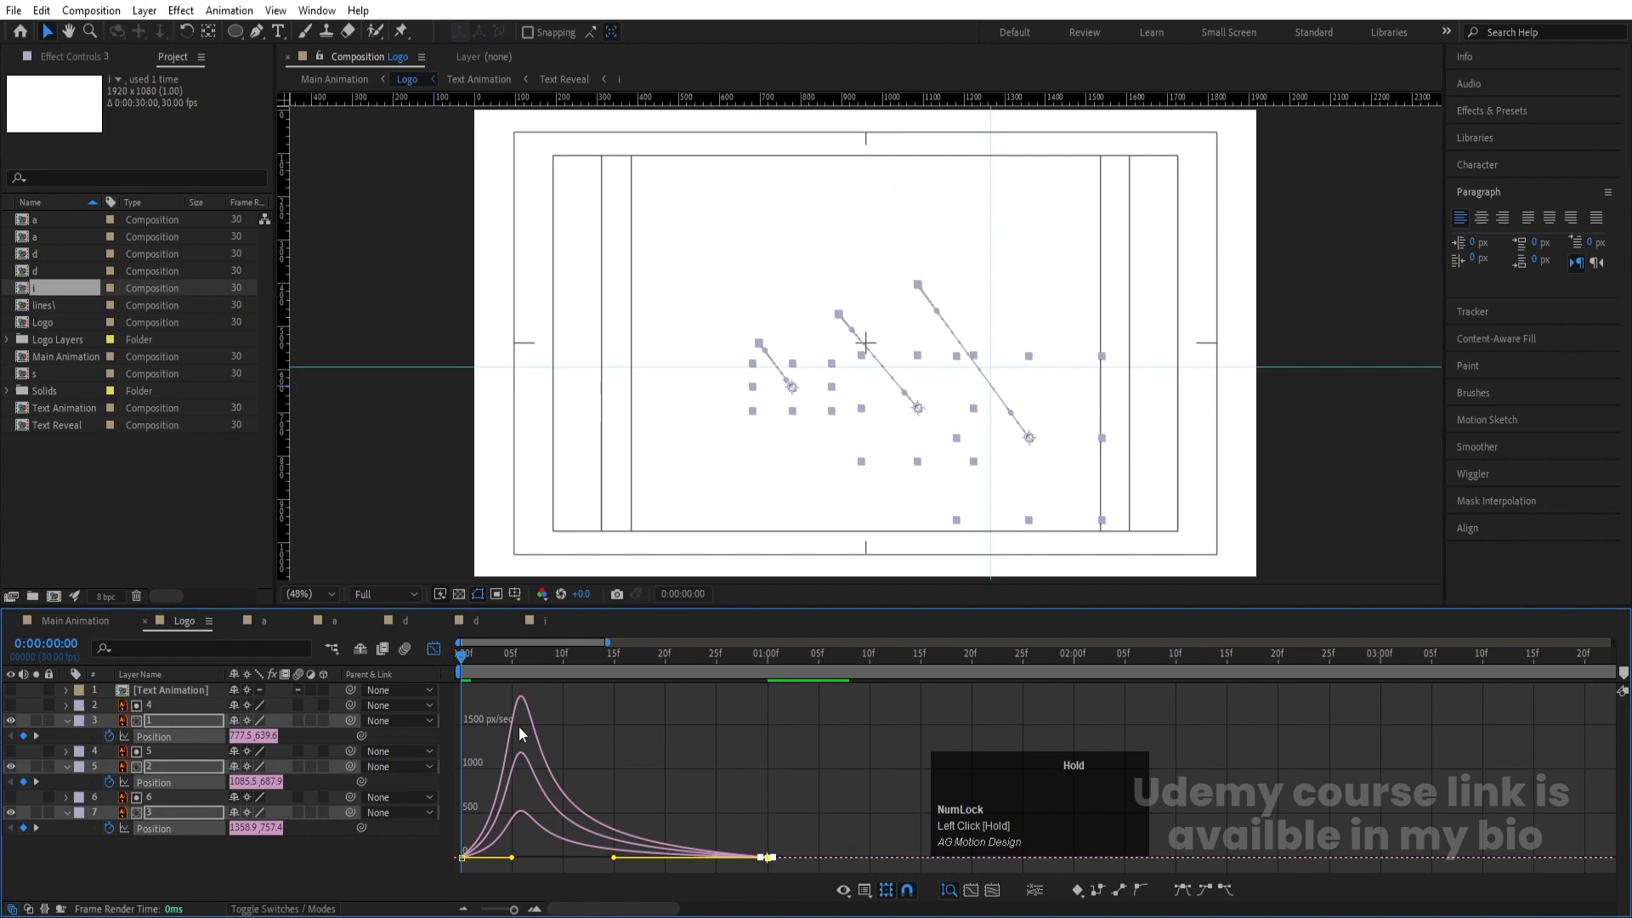
{"action": "left_click", "coordinate": [432, 648]}
{"action": "left_click", "coordinate": [532, 850]}
Step: Shift stripe layer 2 and its matte layer 5 so both start at frame 10
{"action": "left_click", "coordinate": [564, 654]}
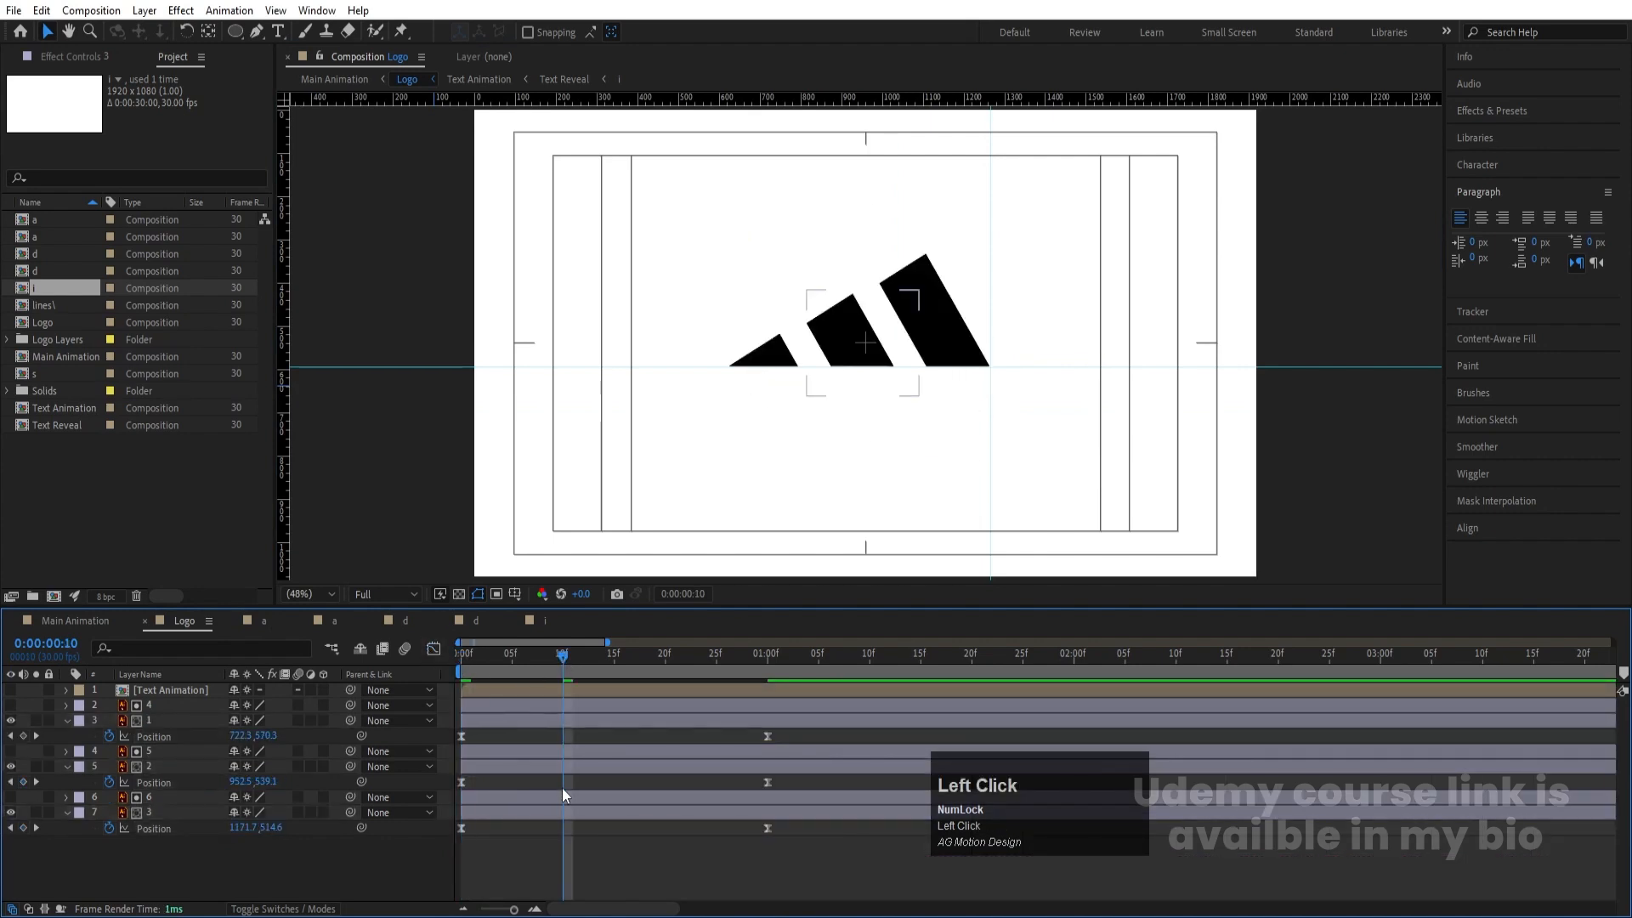
{"action": "left_click", "coordinate": [559, 767]}
{"action": "left_click", "coordinate": [558, 752], "text": "shift"}
{"action": "key", "text": "bracketleft"}
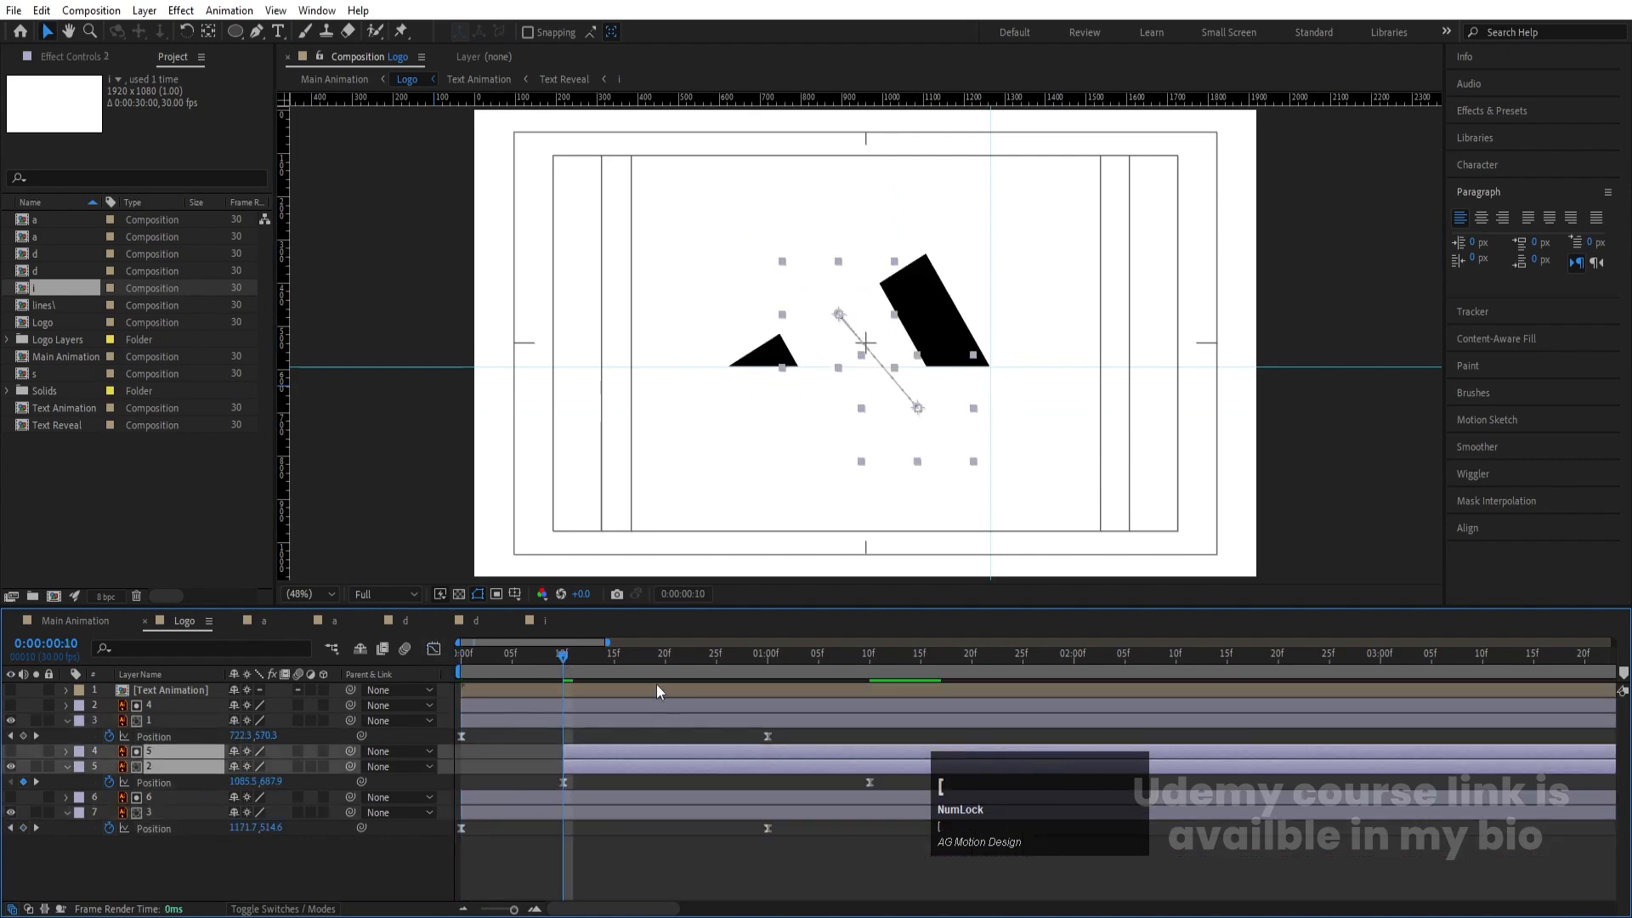
Step: Shift only stripe layer 1 and its matte layer 4 so both start at frame 20, and preview the staggered reveal
{"action": "left_click", "coordinate": [664, 655]}
{"action": "left_click", "coordinate": [658, 721], "text": "shift"}
{"action": "left_click", "coordinate": [656, 709], "text": "shift"}
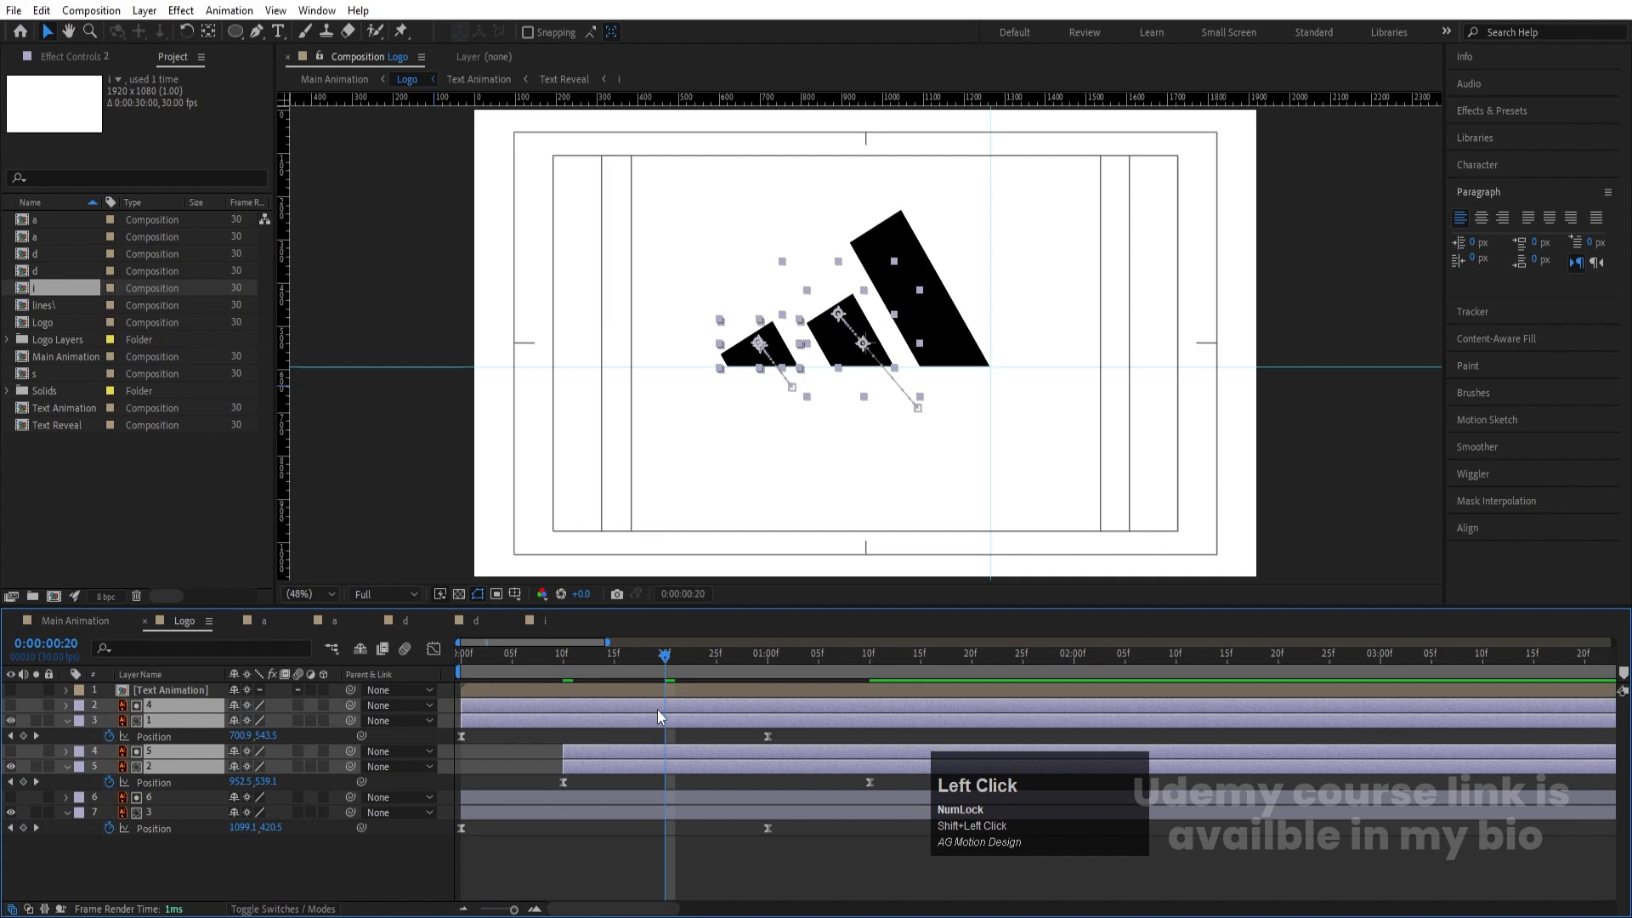
{"action": "key", "text": "bracketleft"}
{"action": "key", "text": "ctrl+z"}
{"action": "left_click", "coordinate": [600, 755], "text": "ctrl"}
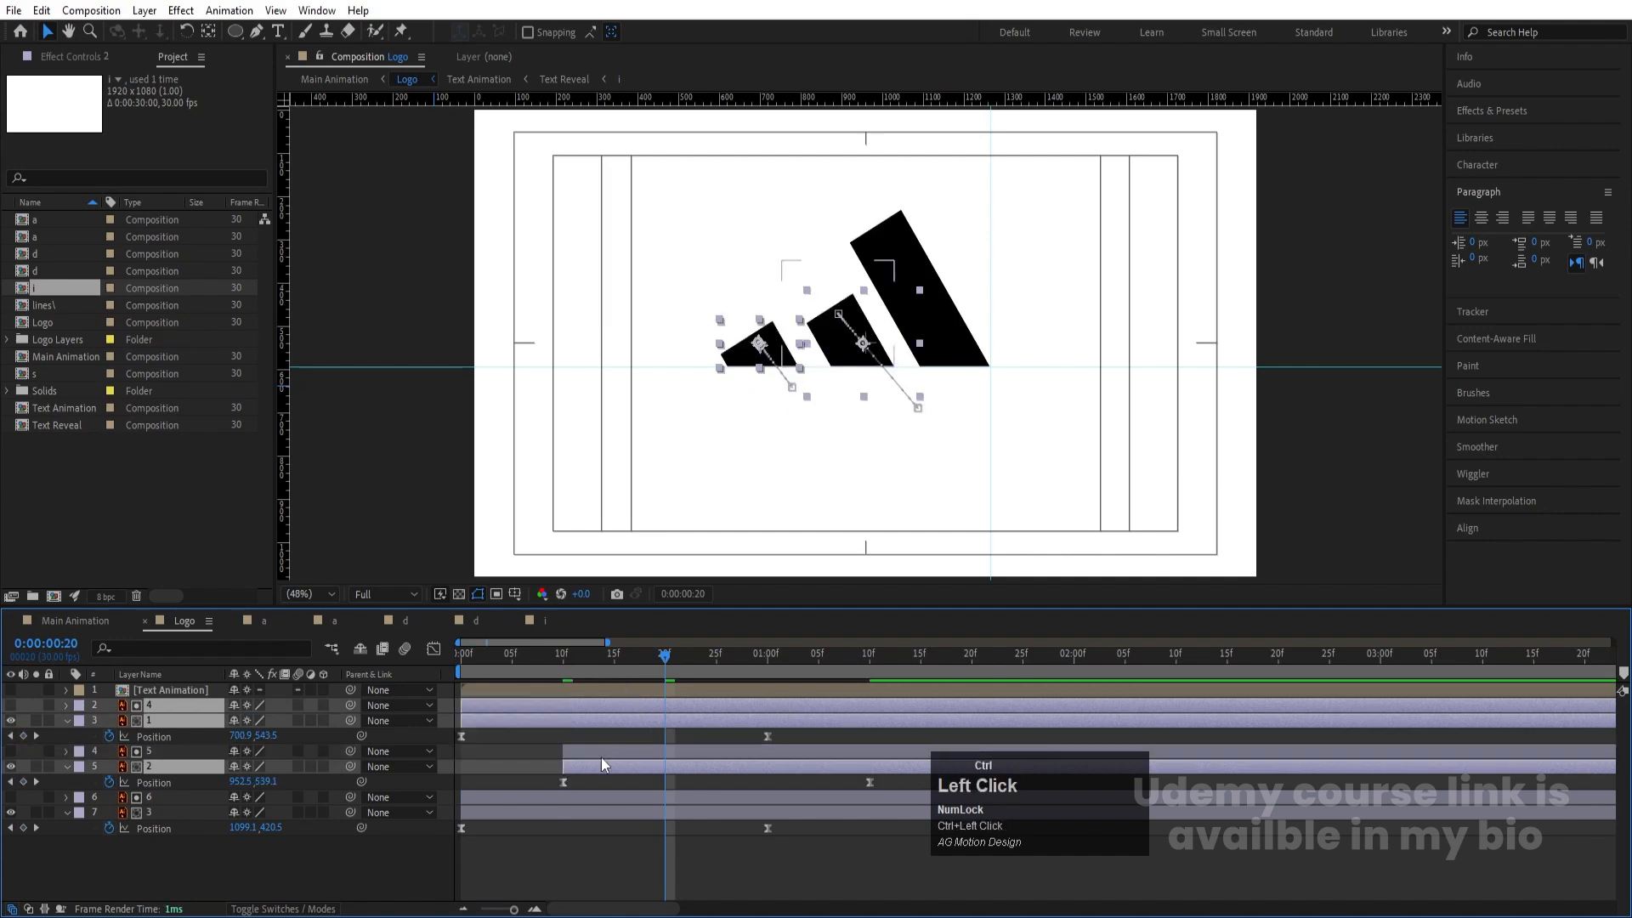
{"action": "left_click", "coordinate": [598, 769], "text": "ctrl"}
{"action": "key", "text": "bracketleft"}
{"action": "key", "text": "space"}
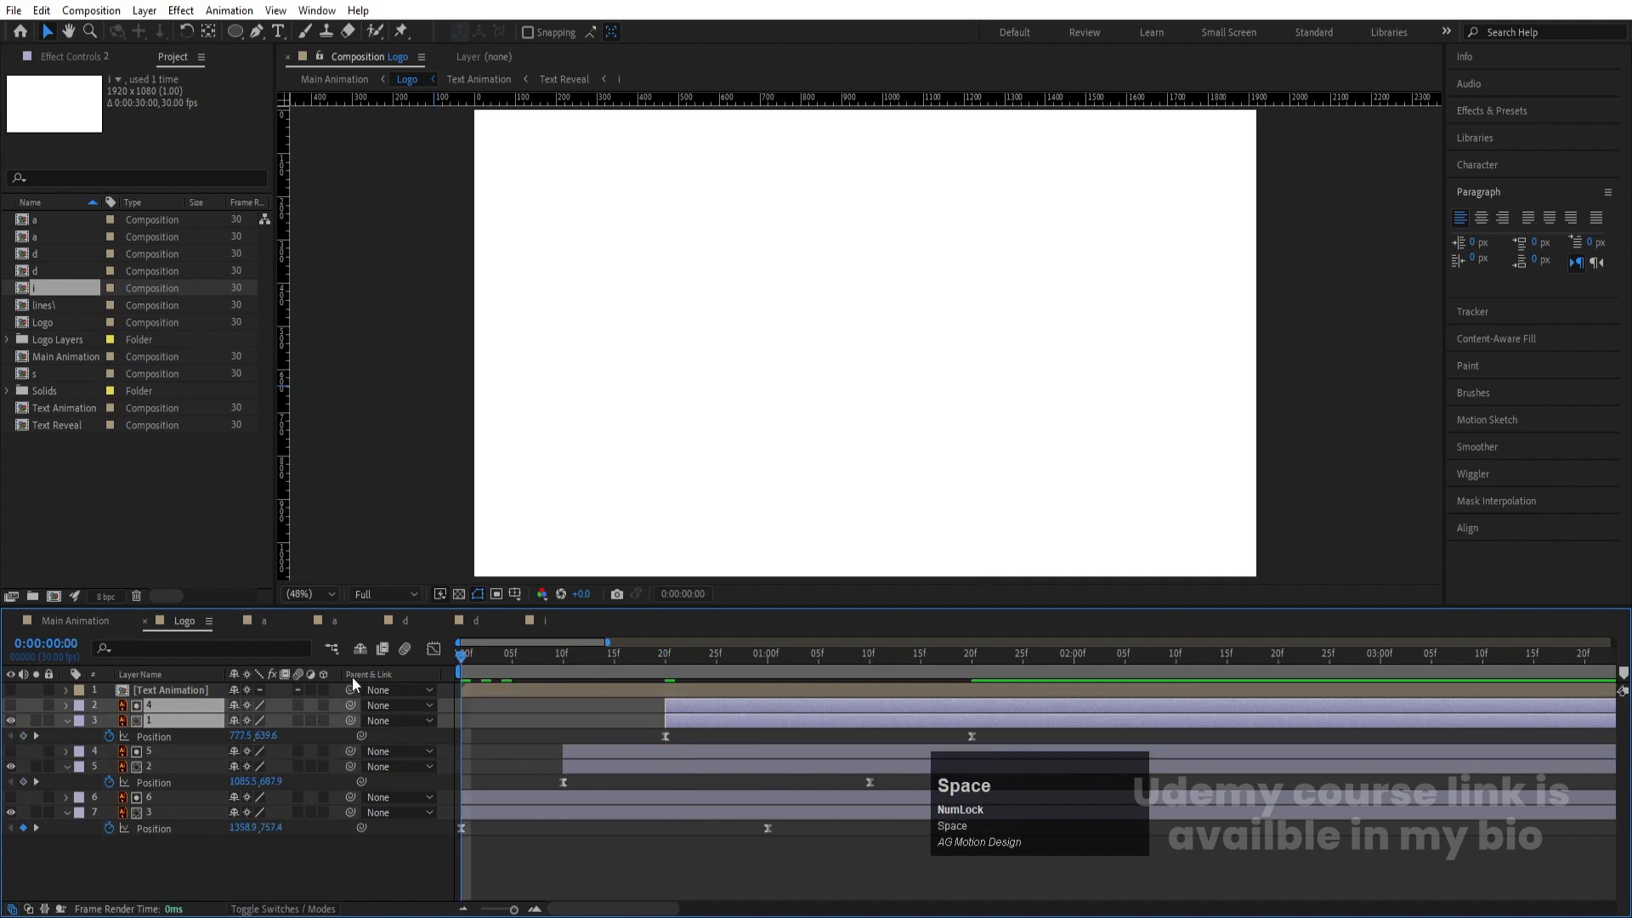
{"action": "key", "text": "space"}
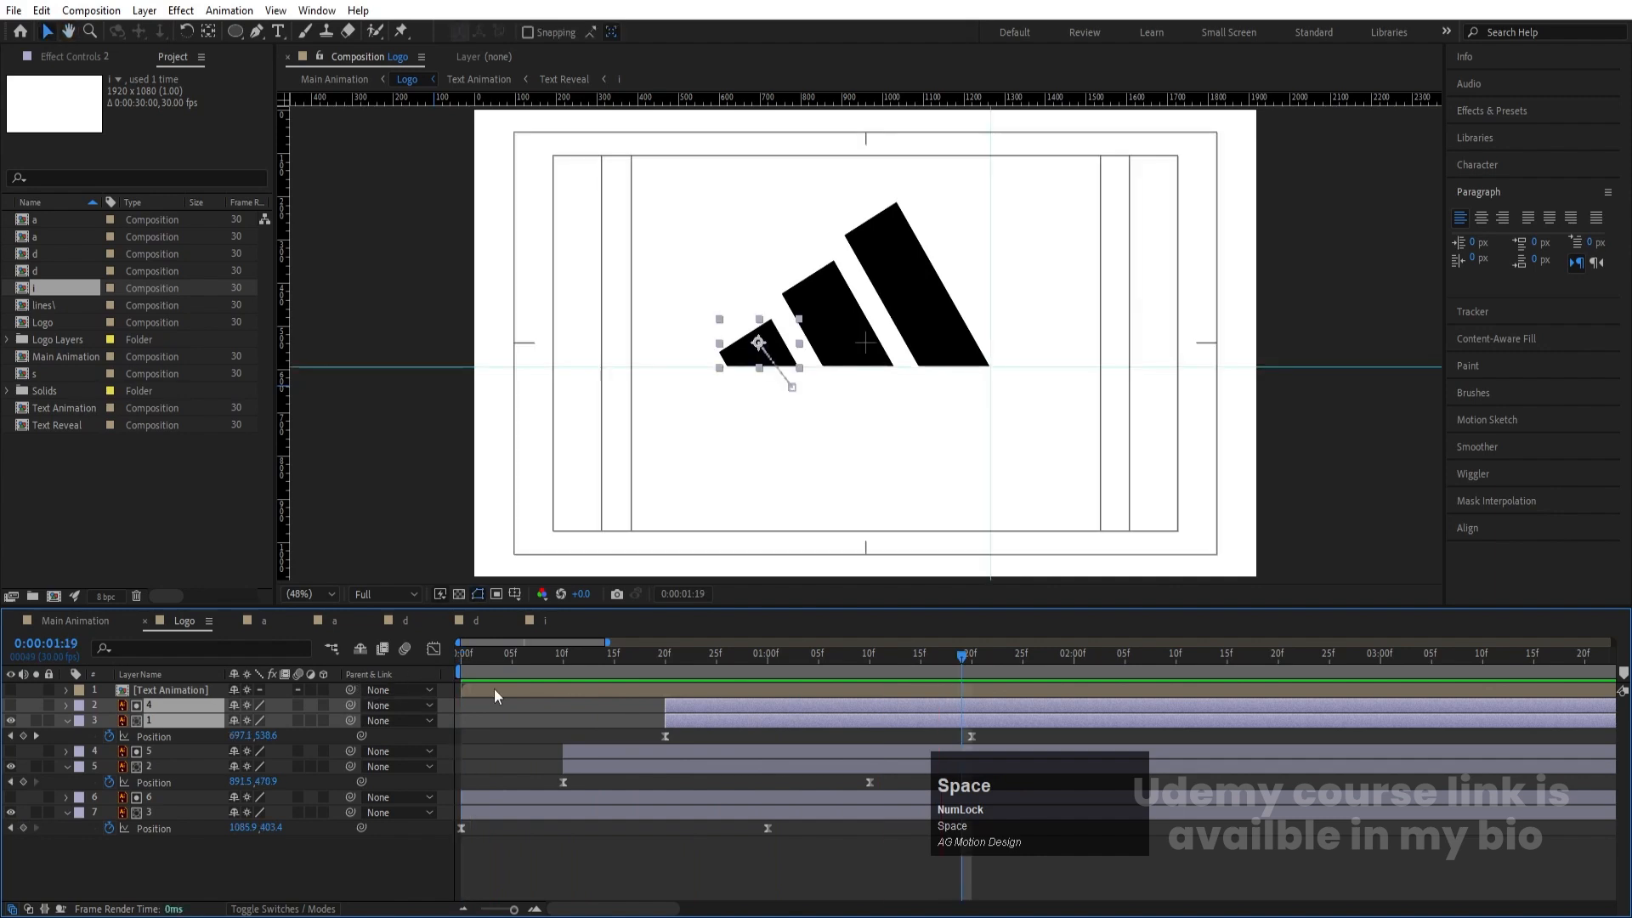
Step: Pre-compose all three stripe layers with their mattes into a composition named Animation
{"action": "left_click", "coordinate": [170, 814]}
{"action": "left_click", "coordinate": [141, 708], "text": "shift"}
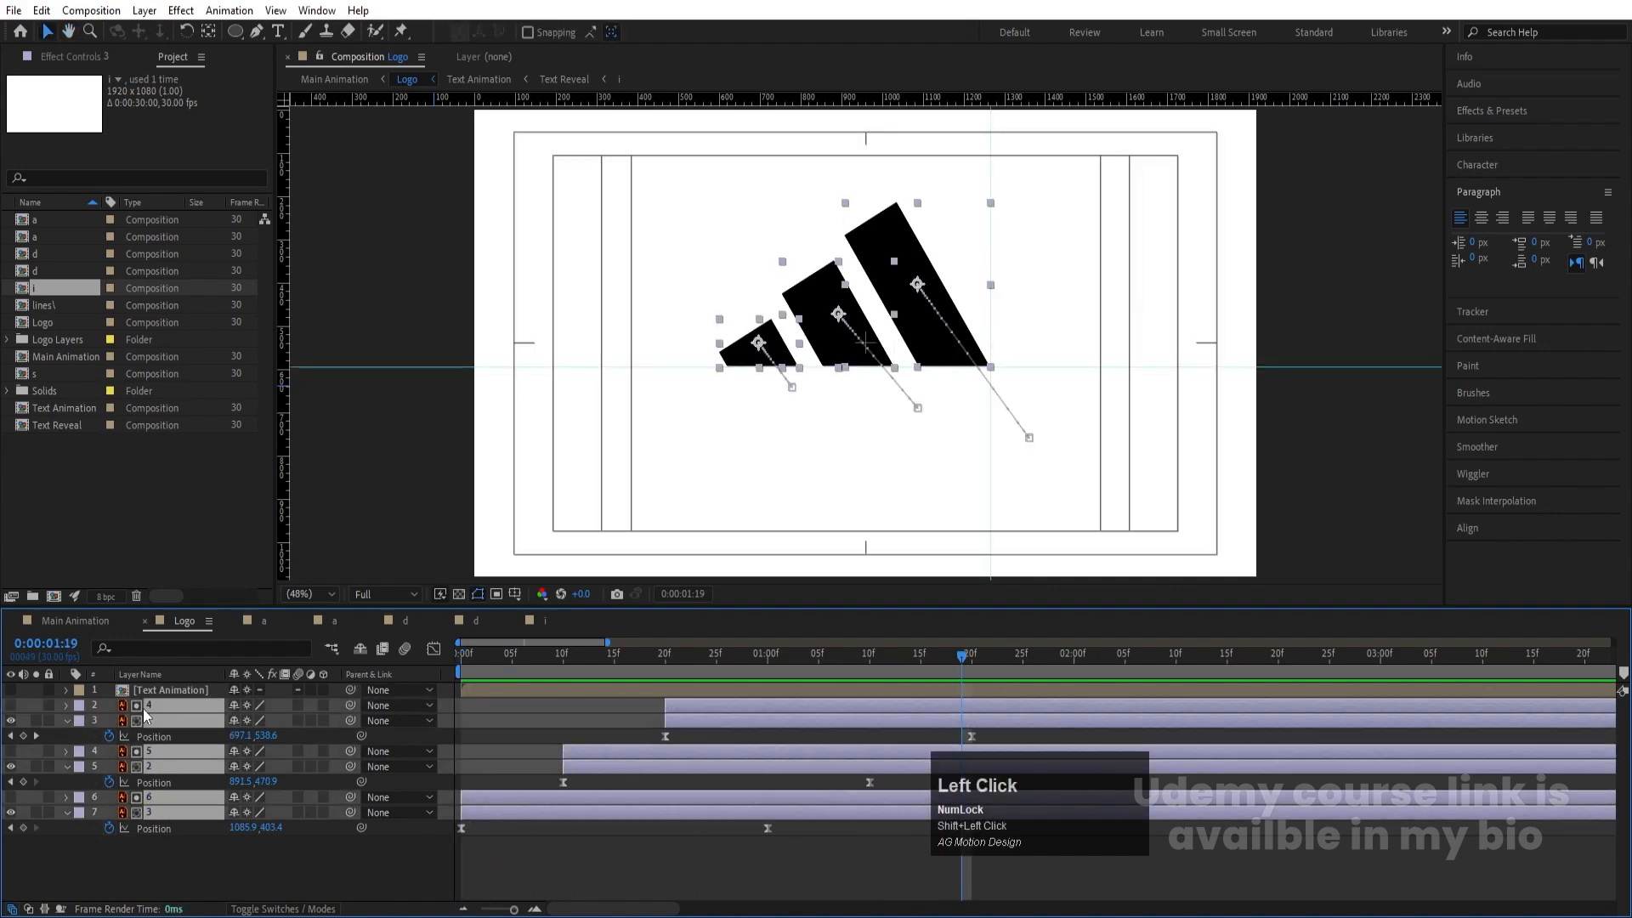
{"action": "key", "text": "ctrl+shift+c"}
{"action": "type", "text": "Anima"}
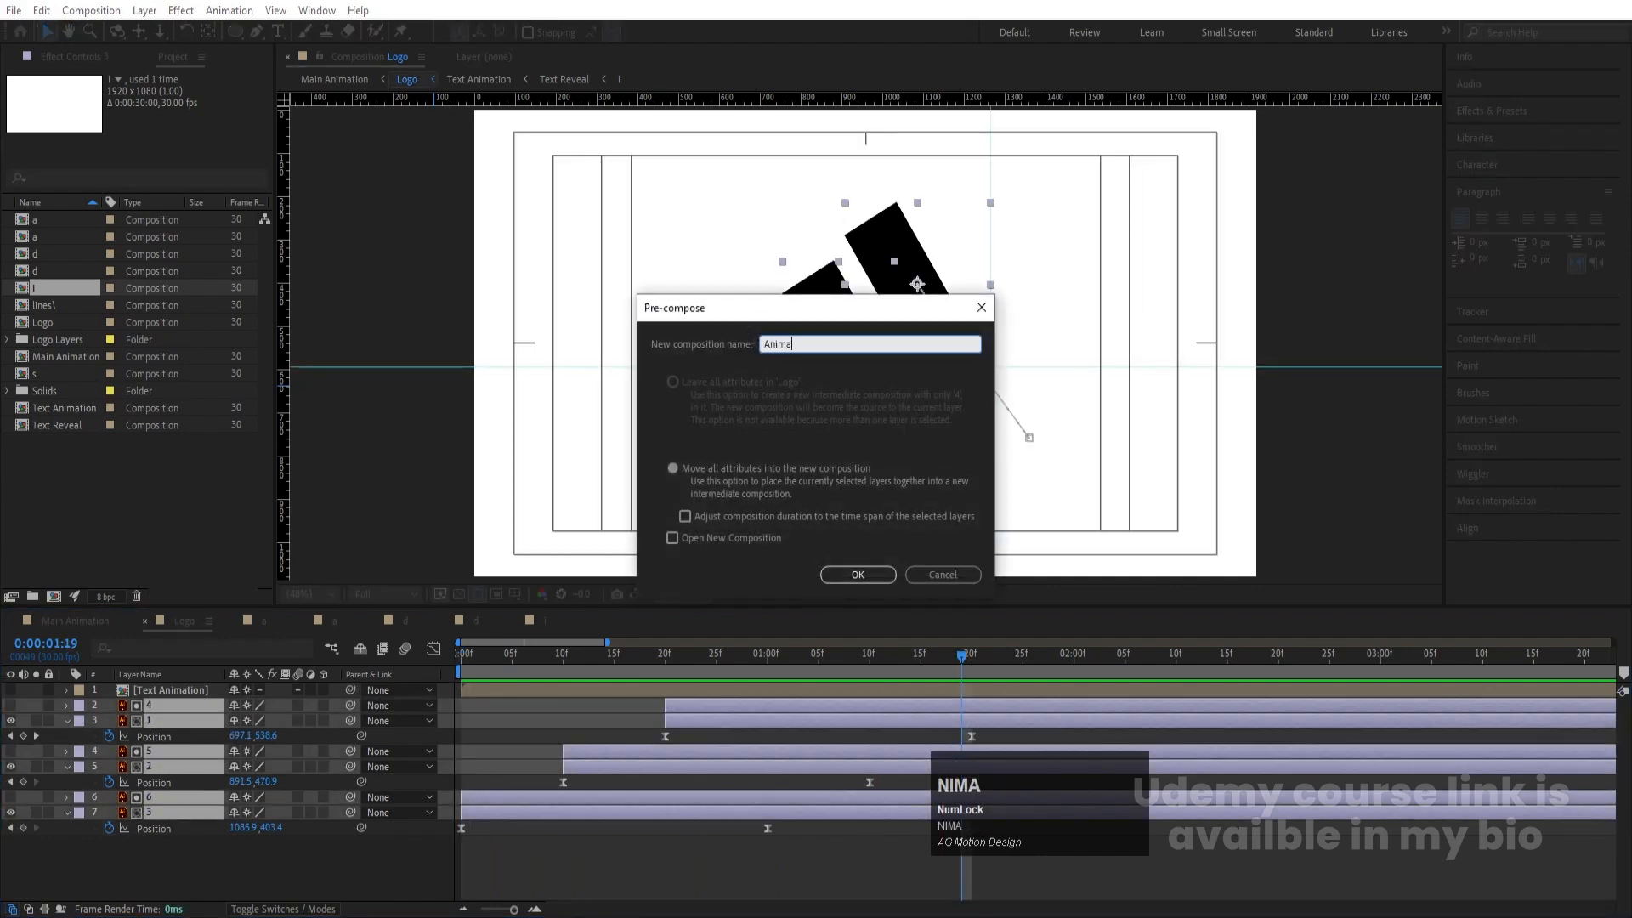
{"action": "type", "text": "tion"}
{"action": "key", "text": "Return"}
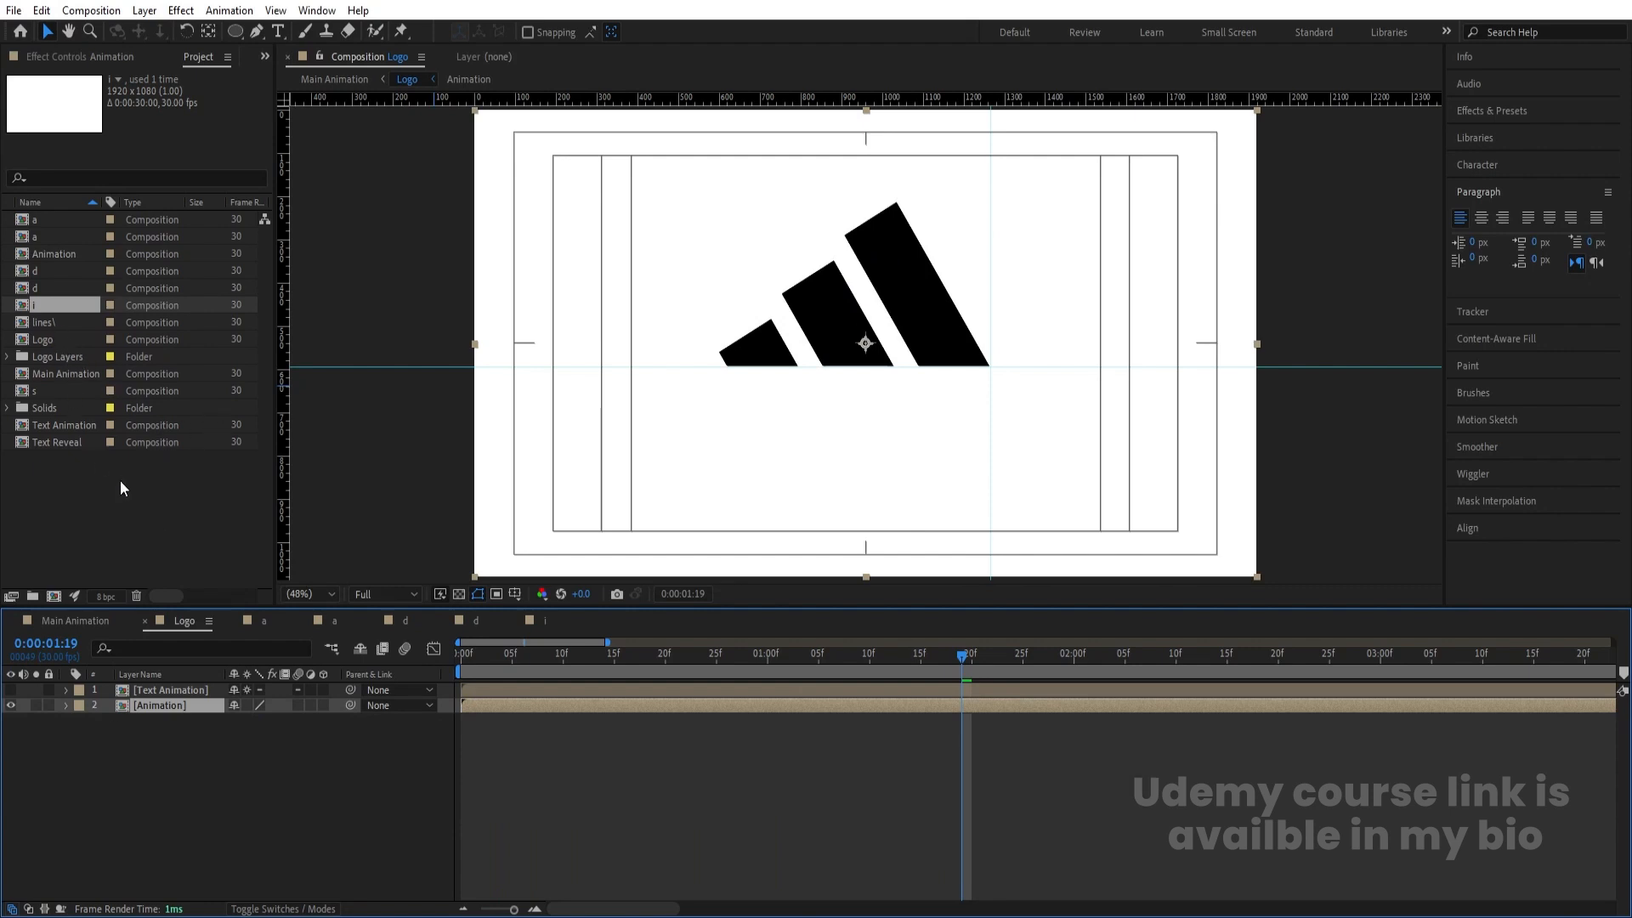
Step: Copy Shape Layer 1 from the Text Animation composition into the Logo composition, directly below the Animation layer
{"action": "double_click", "coordinate": [163, 686]}
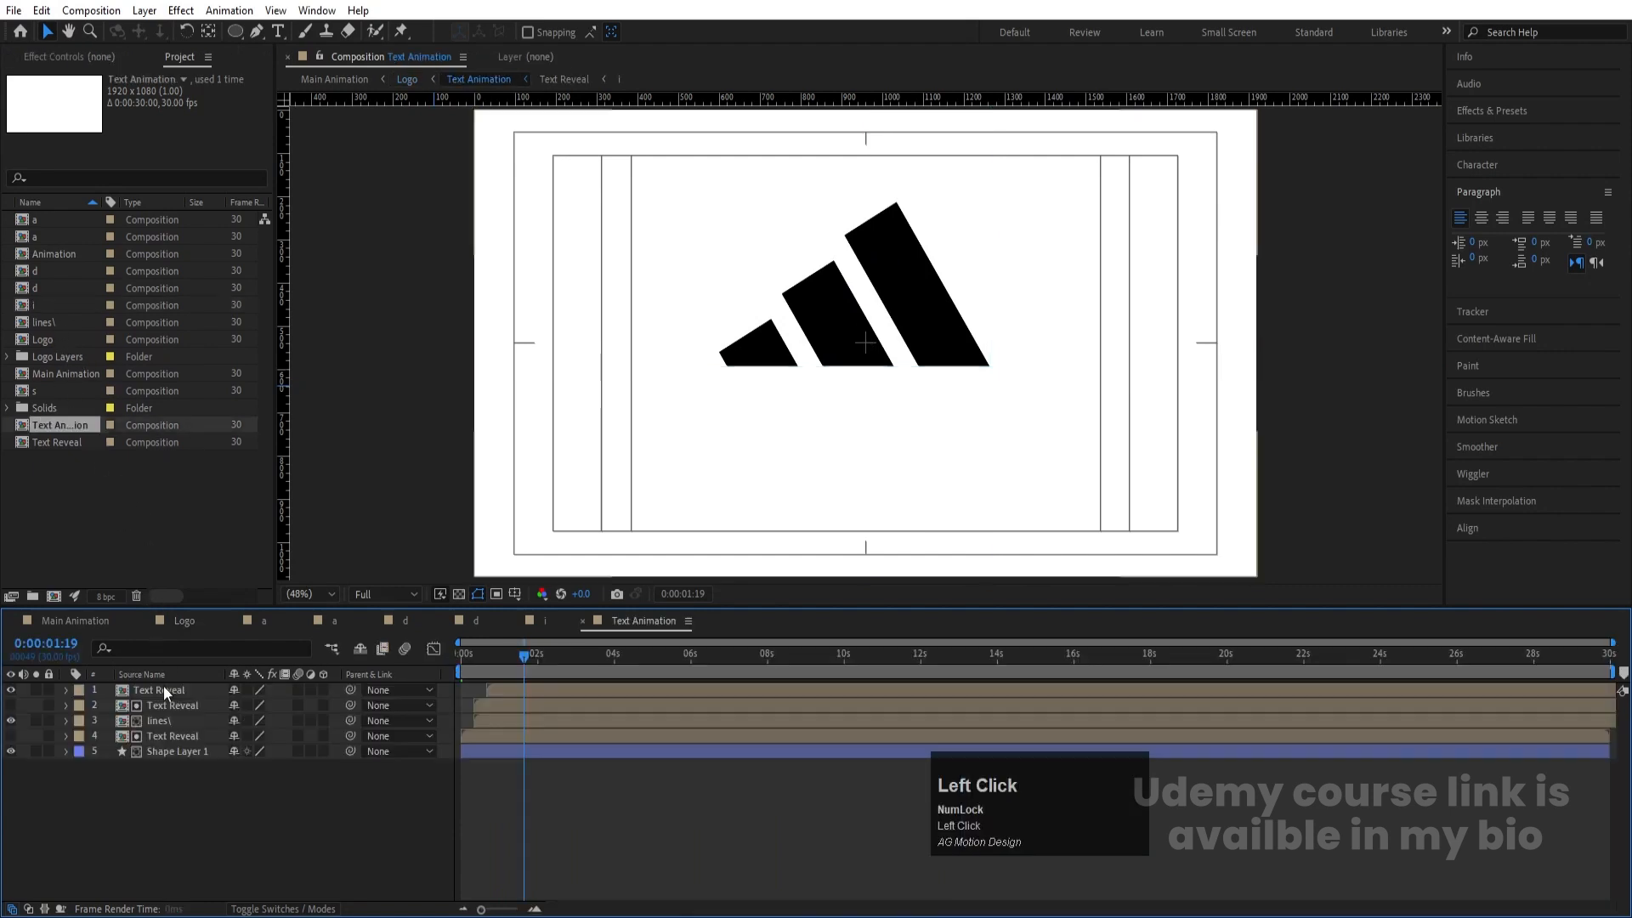
{"action": "left_click", "coordinate": [160, 751]}
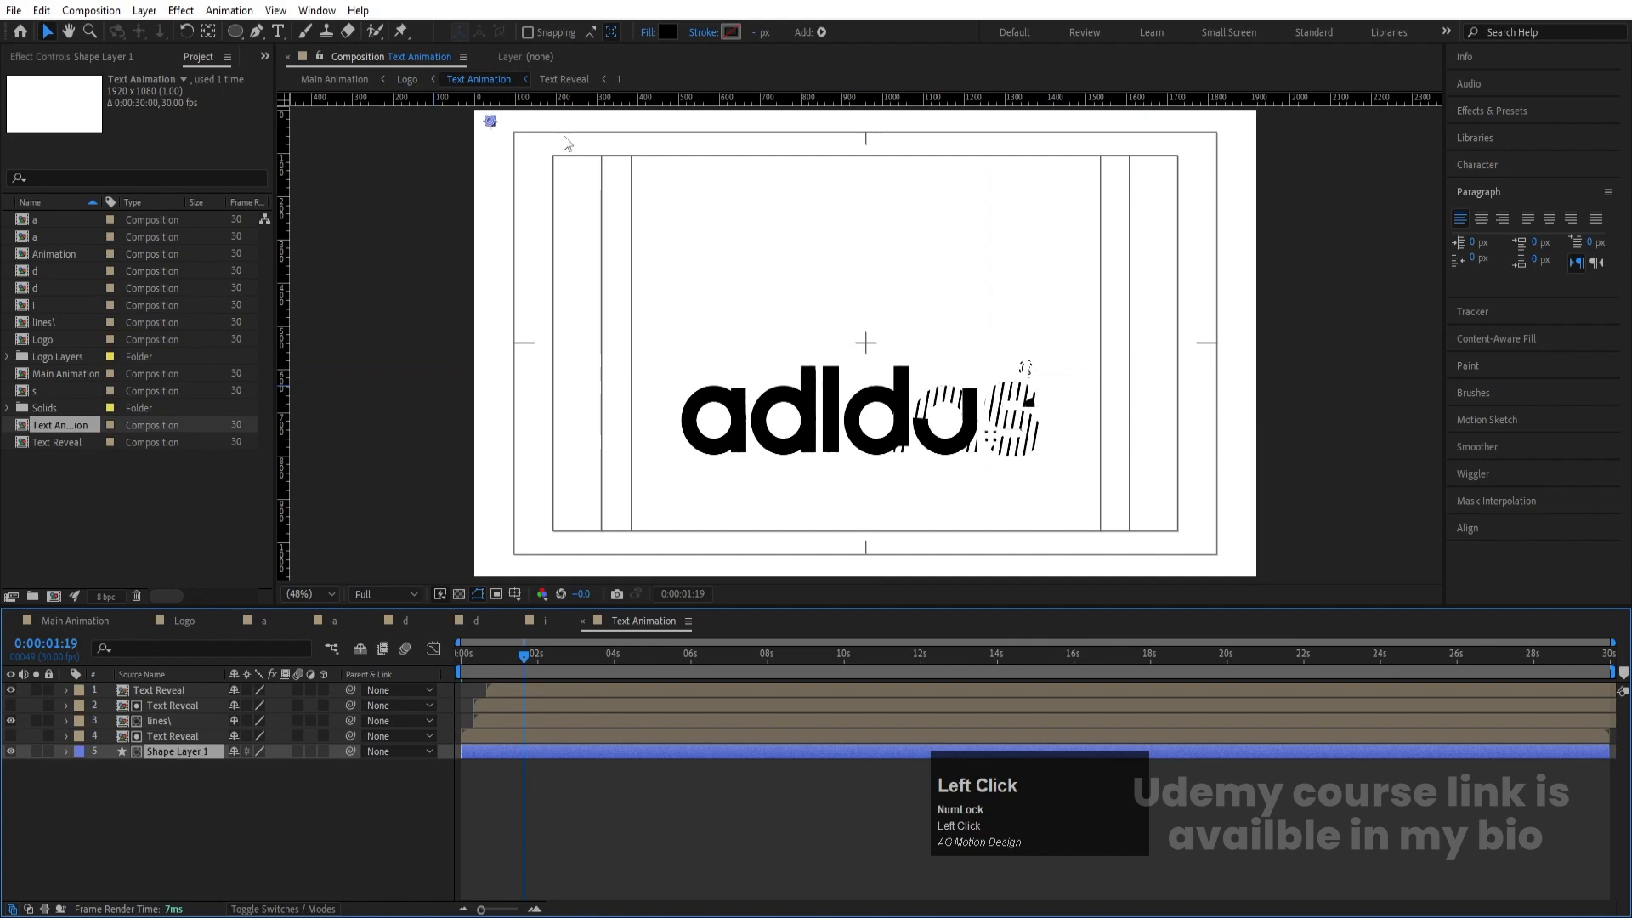
{"action": "key", "text": "ctrl+c"}
{"action": "left_click", "coordinate": [184, 621]}
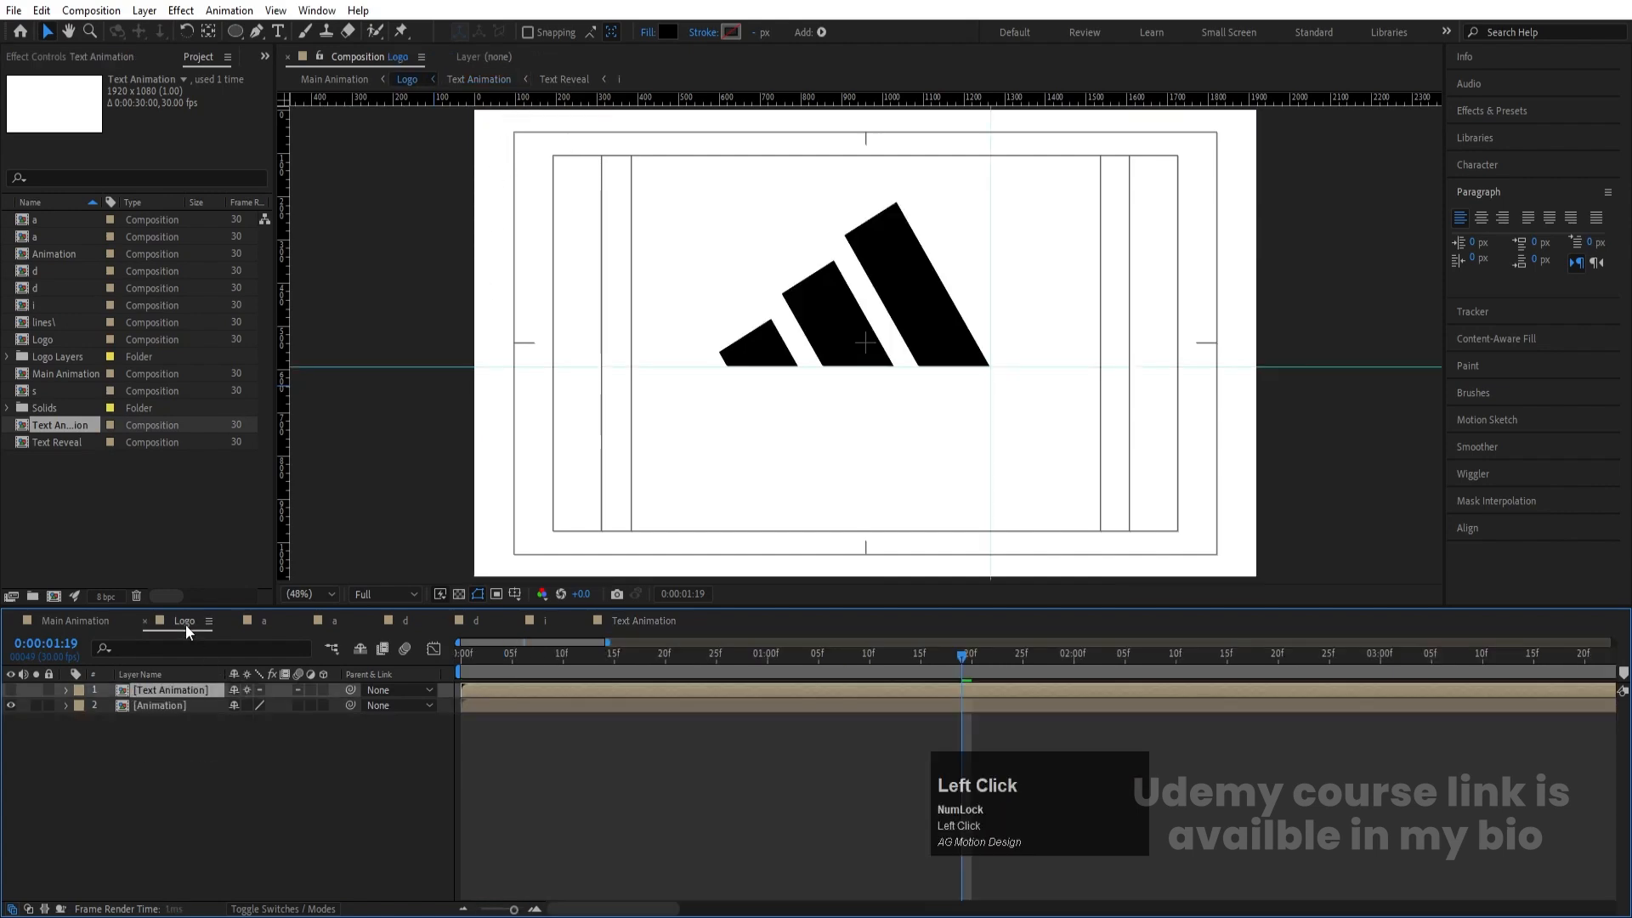
{"action": "key", "text": "ctrl+v"}
{"action": "left_click_drag", "start_coordinate": [165, 696], "coordinate": [177, 744]}
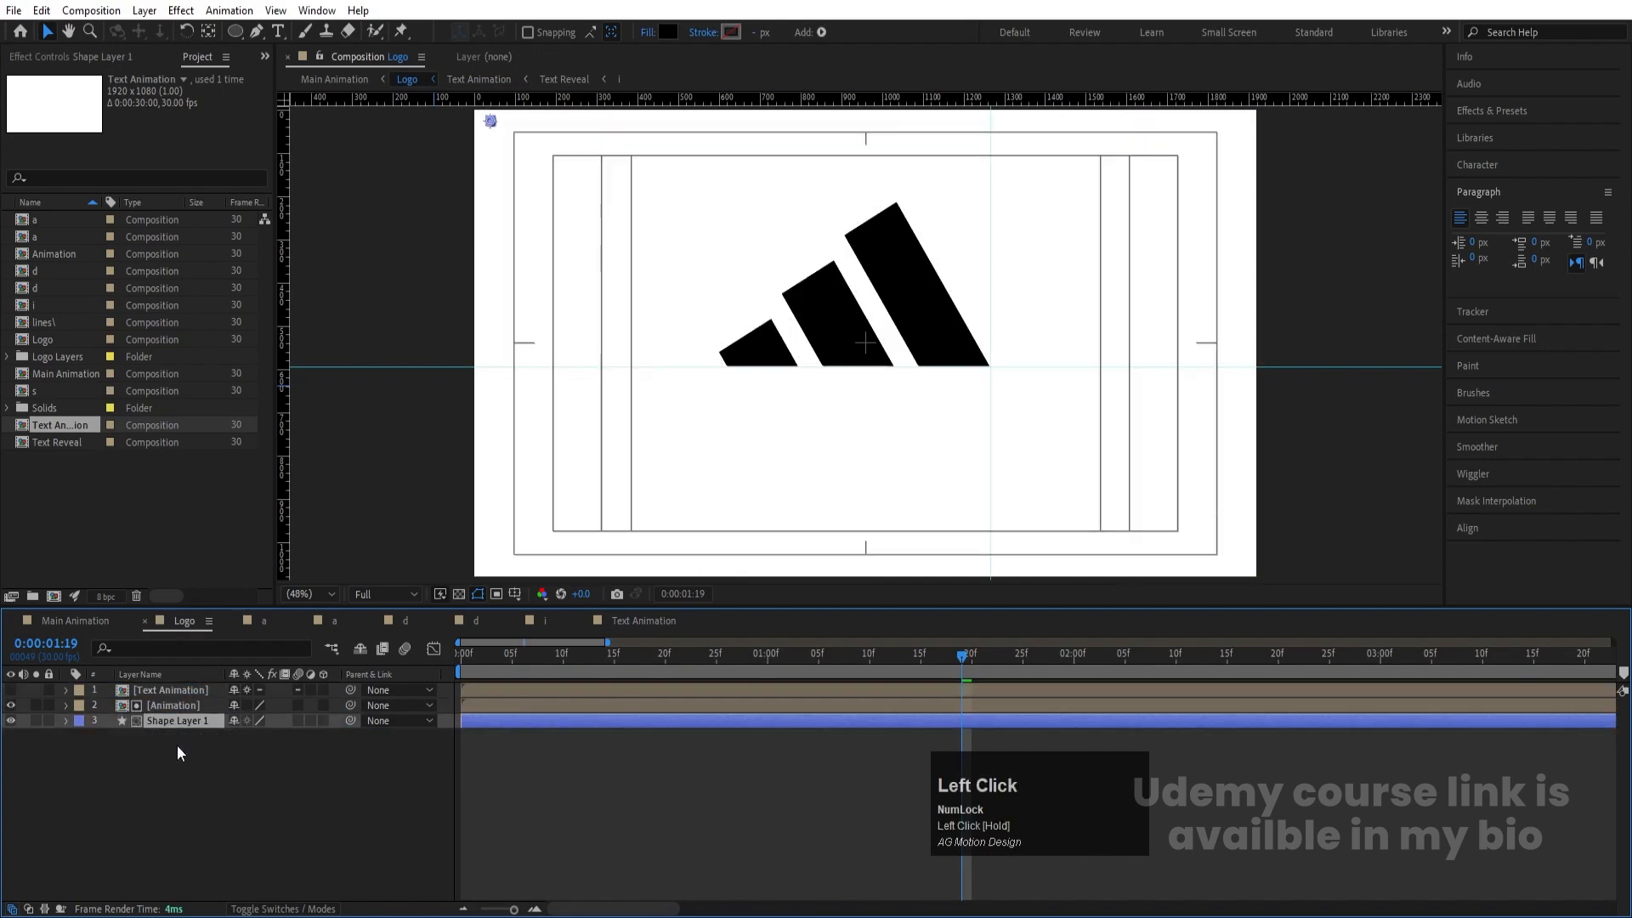
Step: Hide the Animation layer and preview the dotted stripe reveal
{"action": "left_click", "coordinate": [12, 705]}
{"action": "key", "text": "space"}
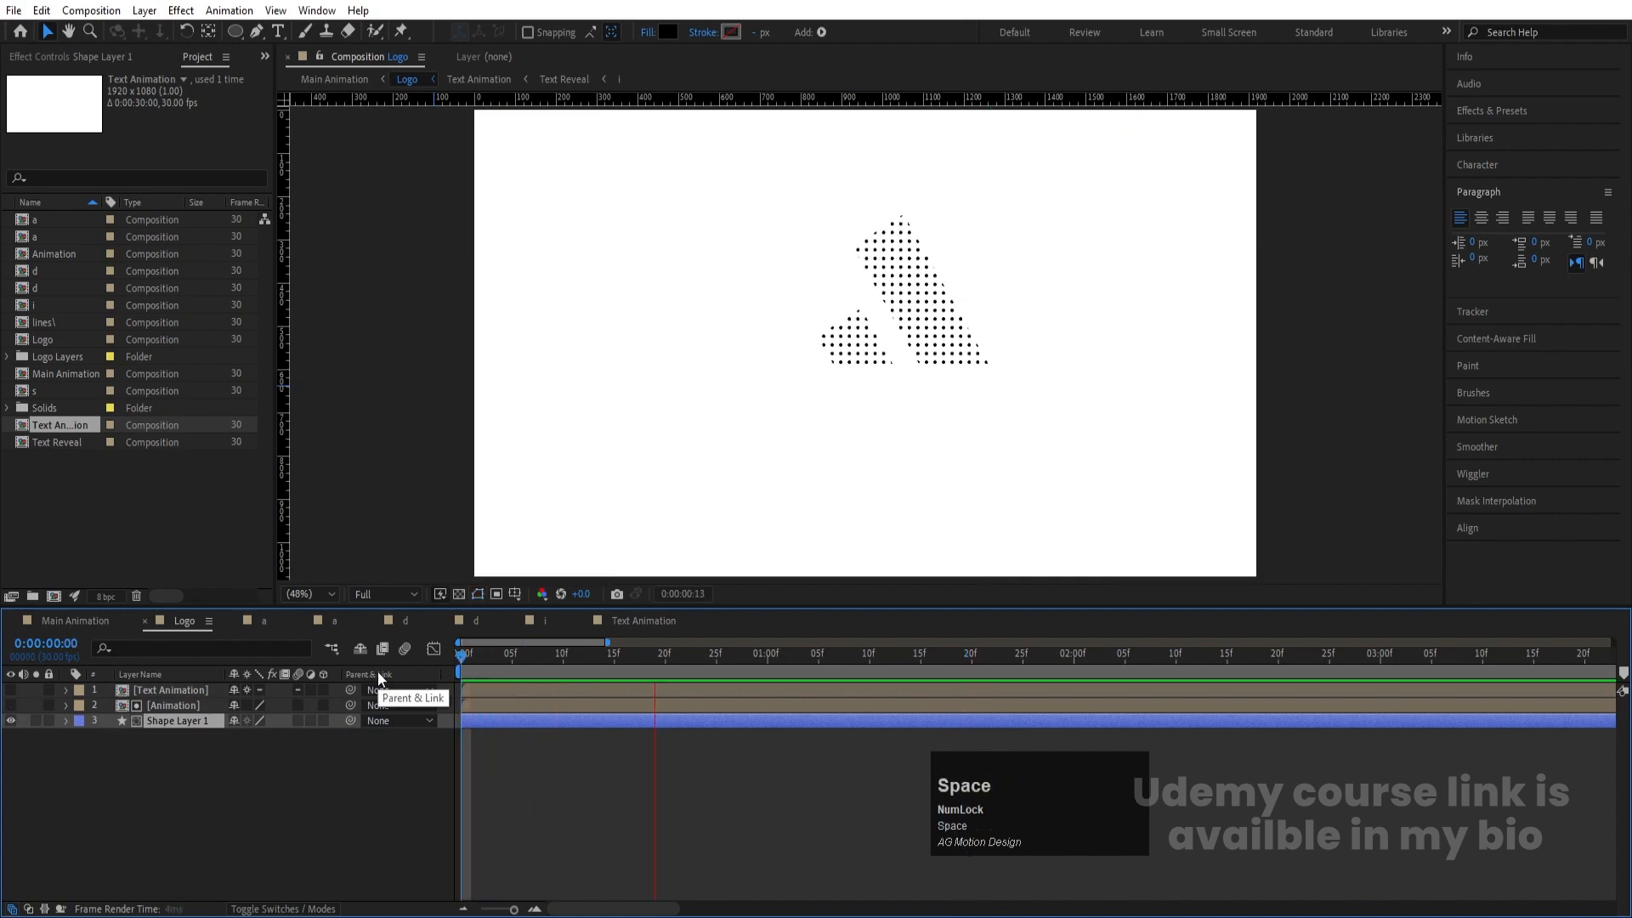
{"action": "key", "text": "space"}
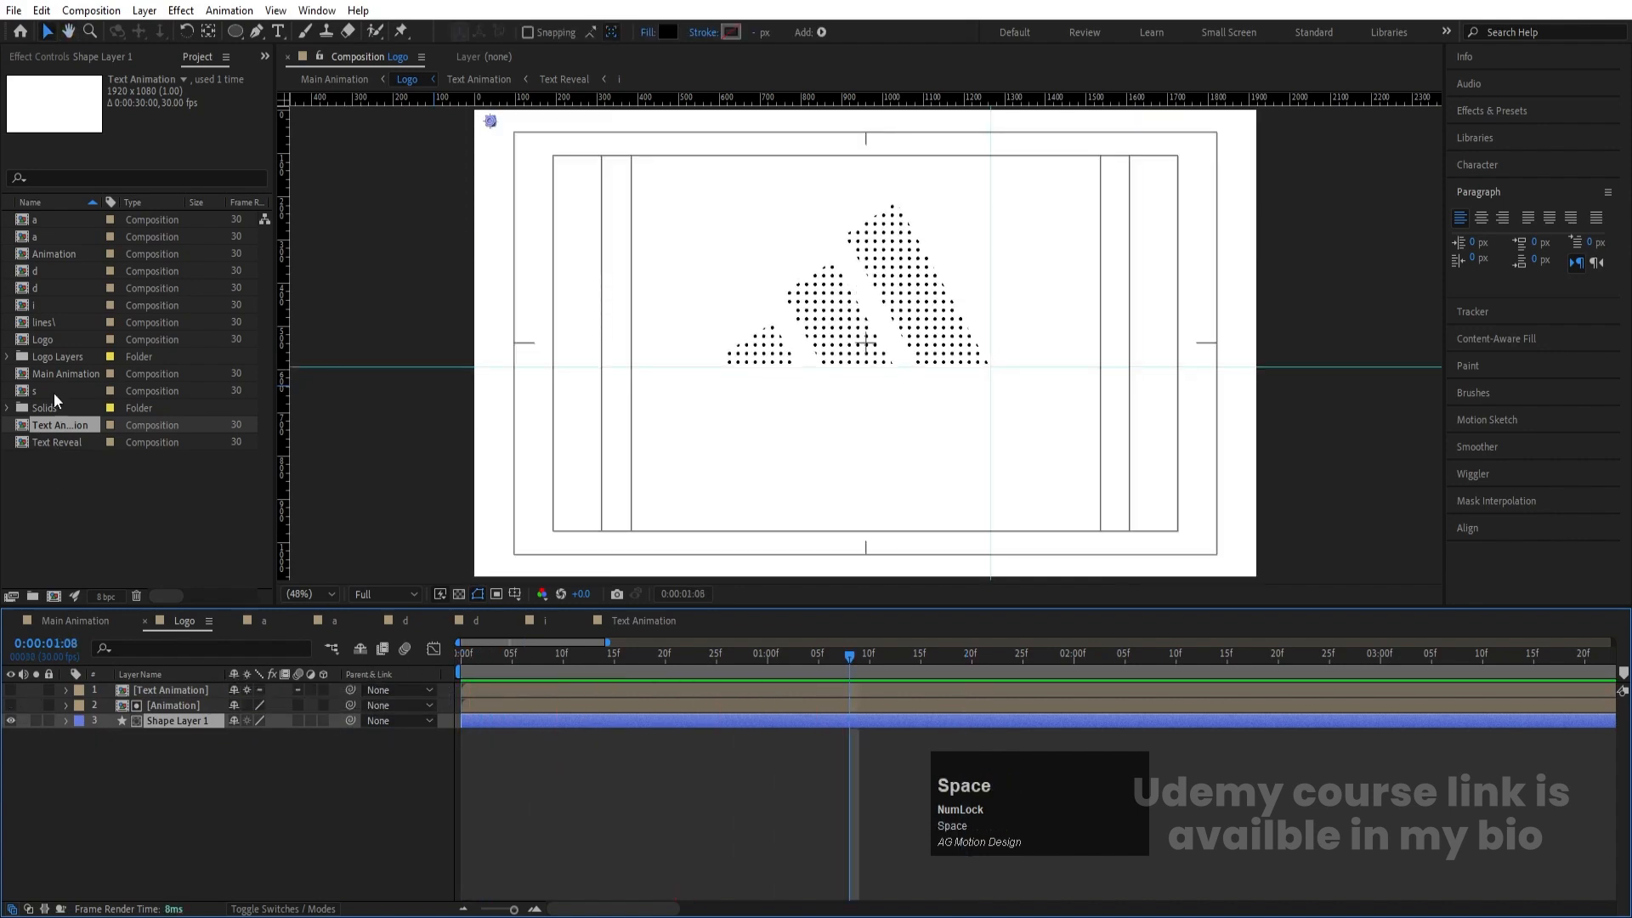
Step: Add the lines\ composition above the Animation layer in Logo and place a duplicate of Animation above it
{"action": "left_click", "coordinate": [43, 321]}
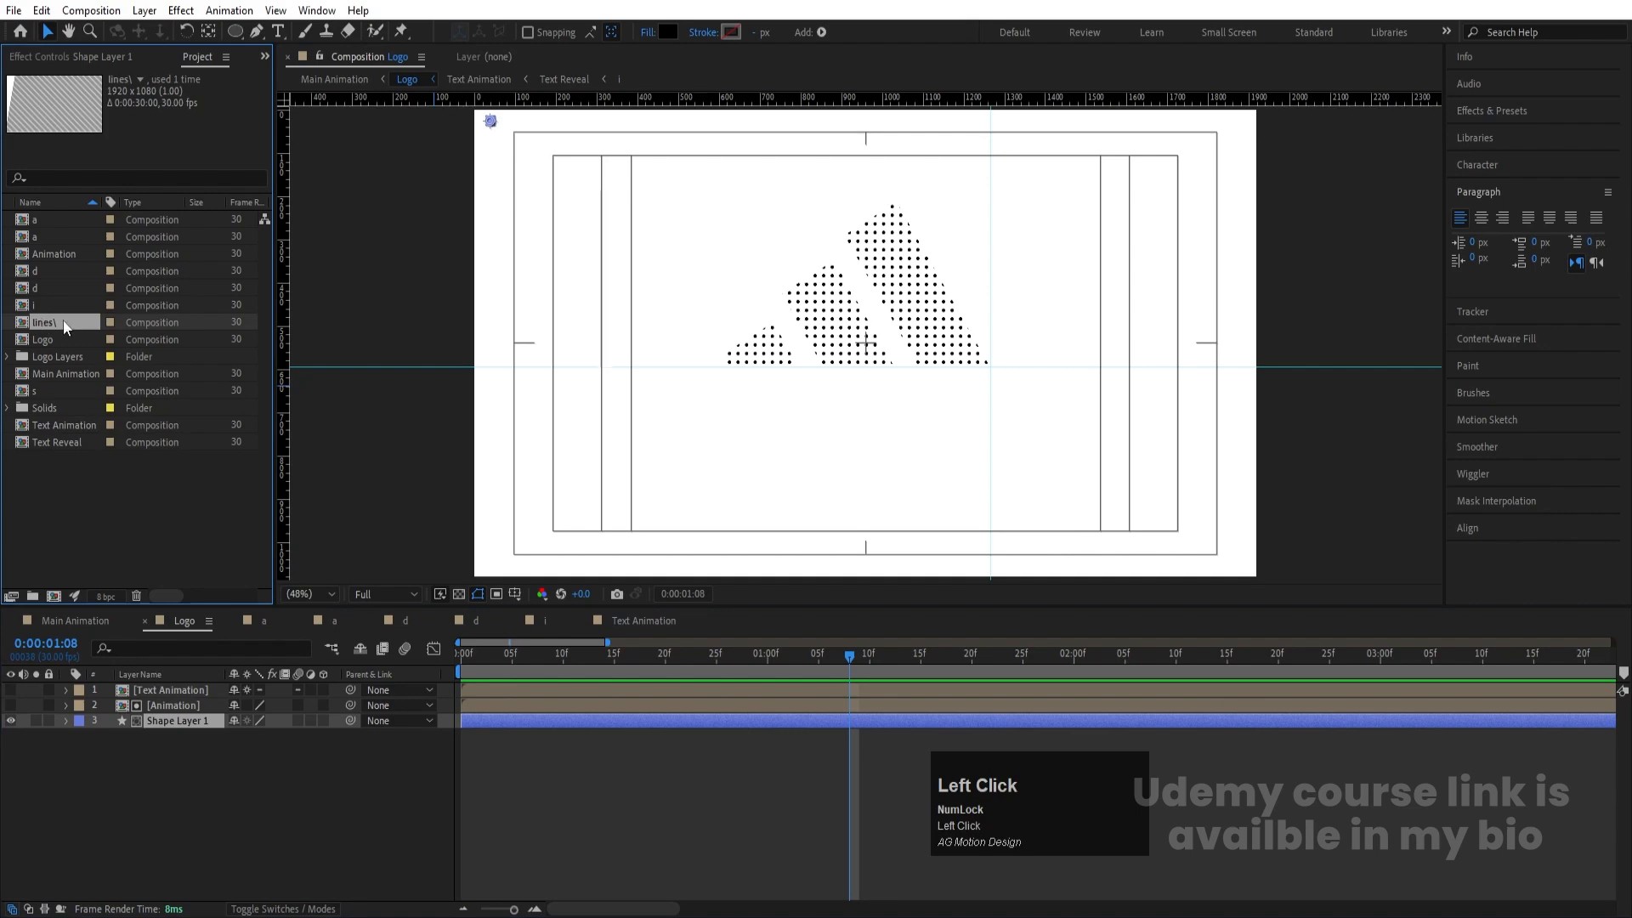
{"action": "left_click_drag", "start_coordinate": [165, 646], "coordinate": [155, 702]}
{"action": "left_click", "coordinate": [174, 721]}
{"action": "key", "text": "ctrl+d"}
Step: Set the lines\ layer's track matte to Alpha using the Animation copy above it, and preview the lined stripes
{"action": "left_click", "coordinate": [165, 721]}
{"action": "key", "text": "F4"}
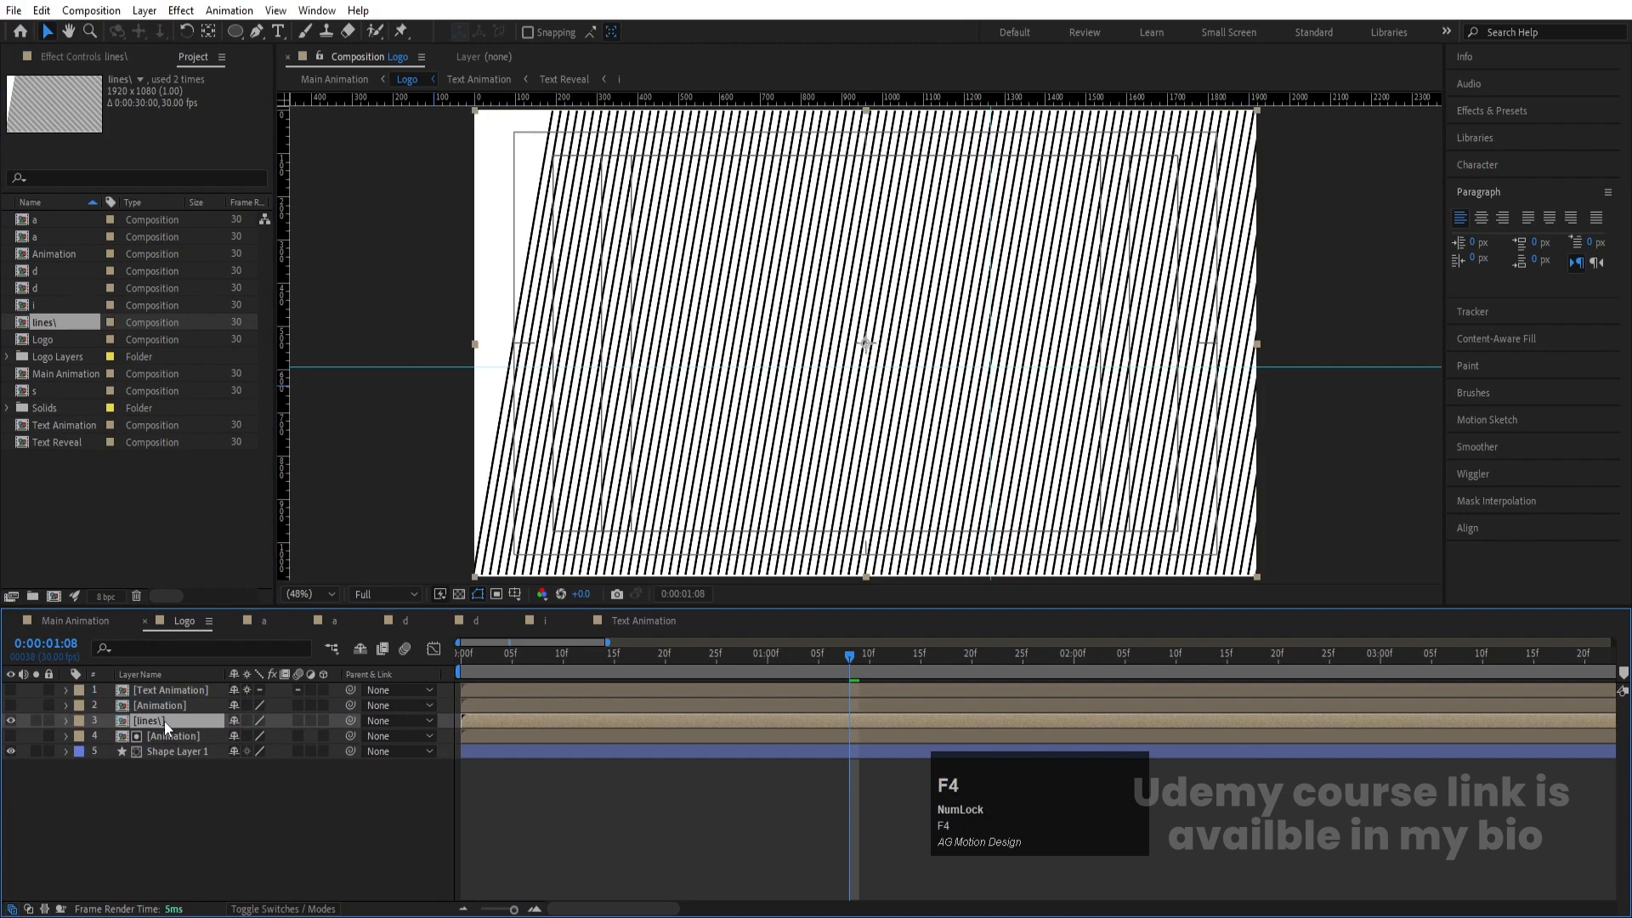
{"action": "left_click", "coordinate": [329, 720]}
{"action": "left_click", "coordinate": [367, 766]}
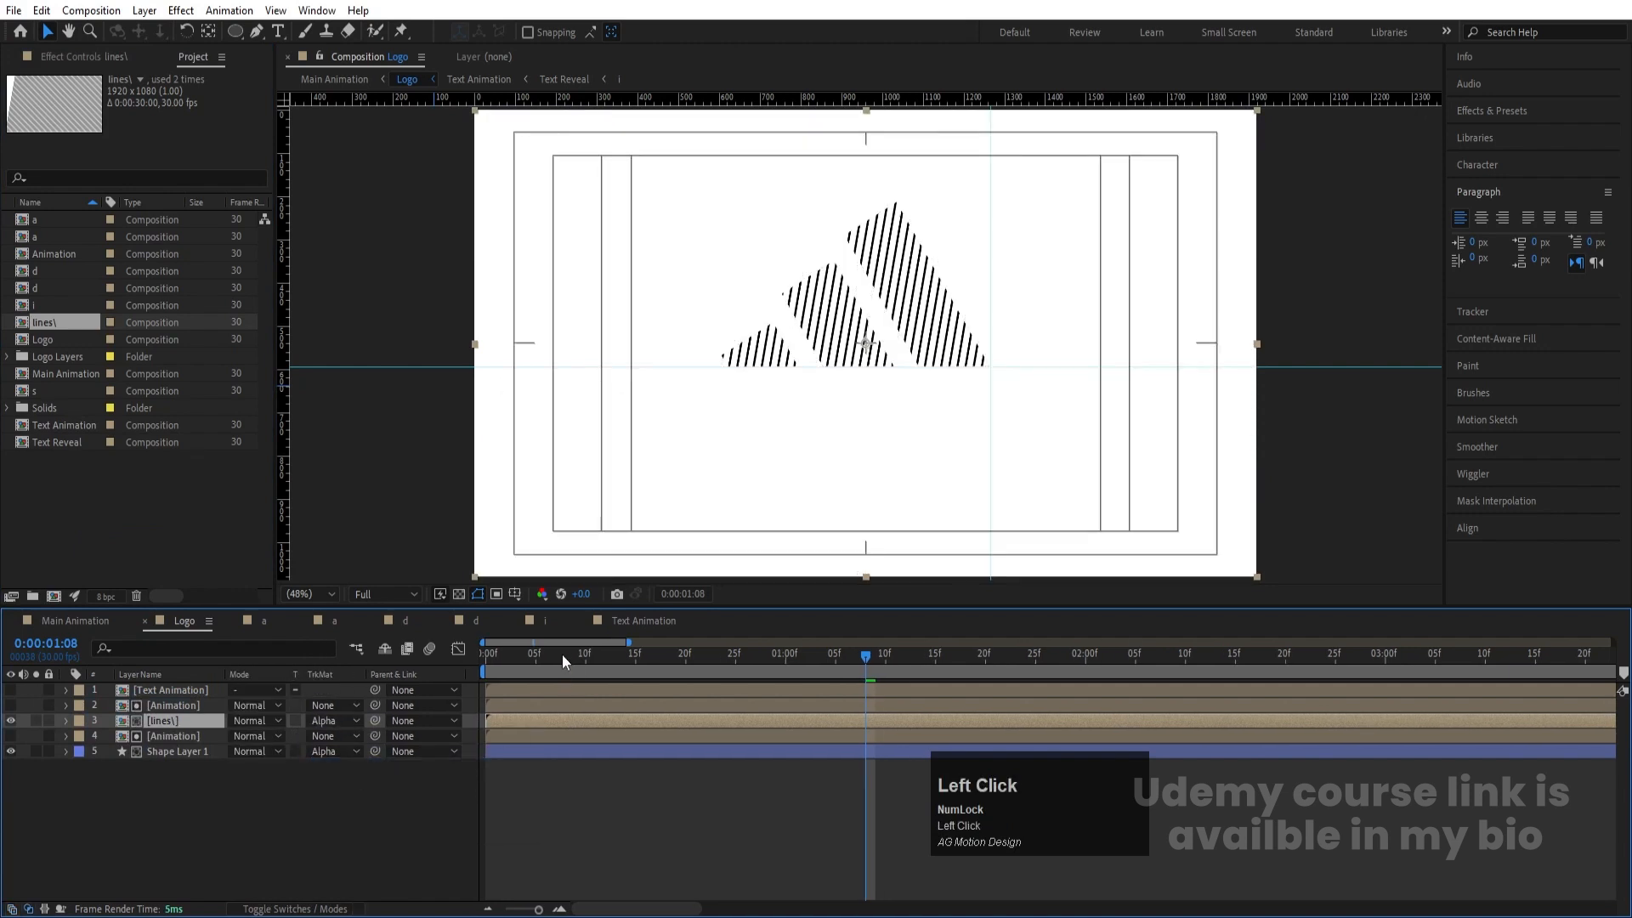
{"action": "left_click_drag", "start_coordinate": [562, 655], "coordinate": [192, 675]}
{"action": "key", "text": "space"}
{"action": "key", "text": "space"}
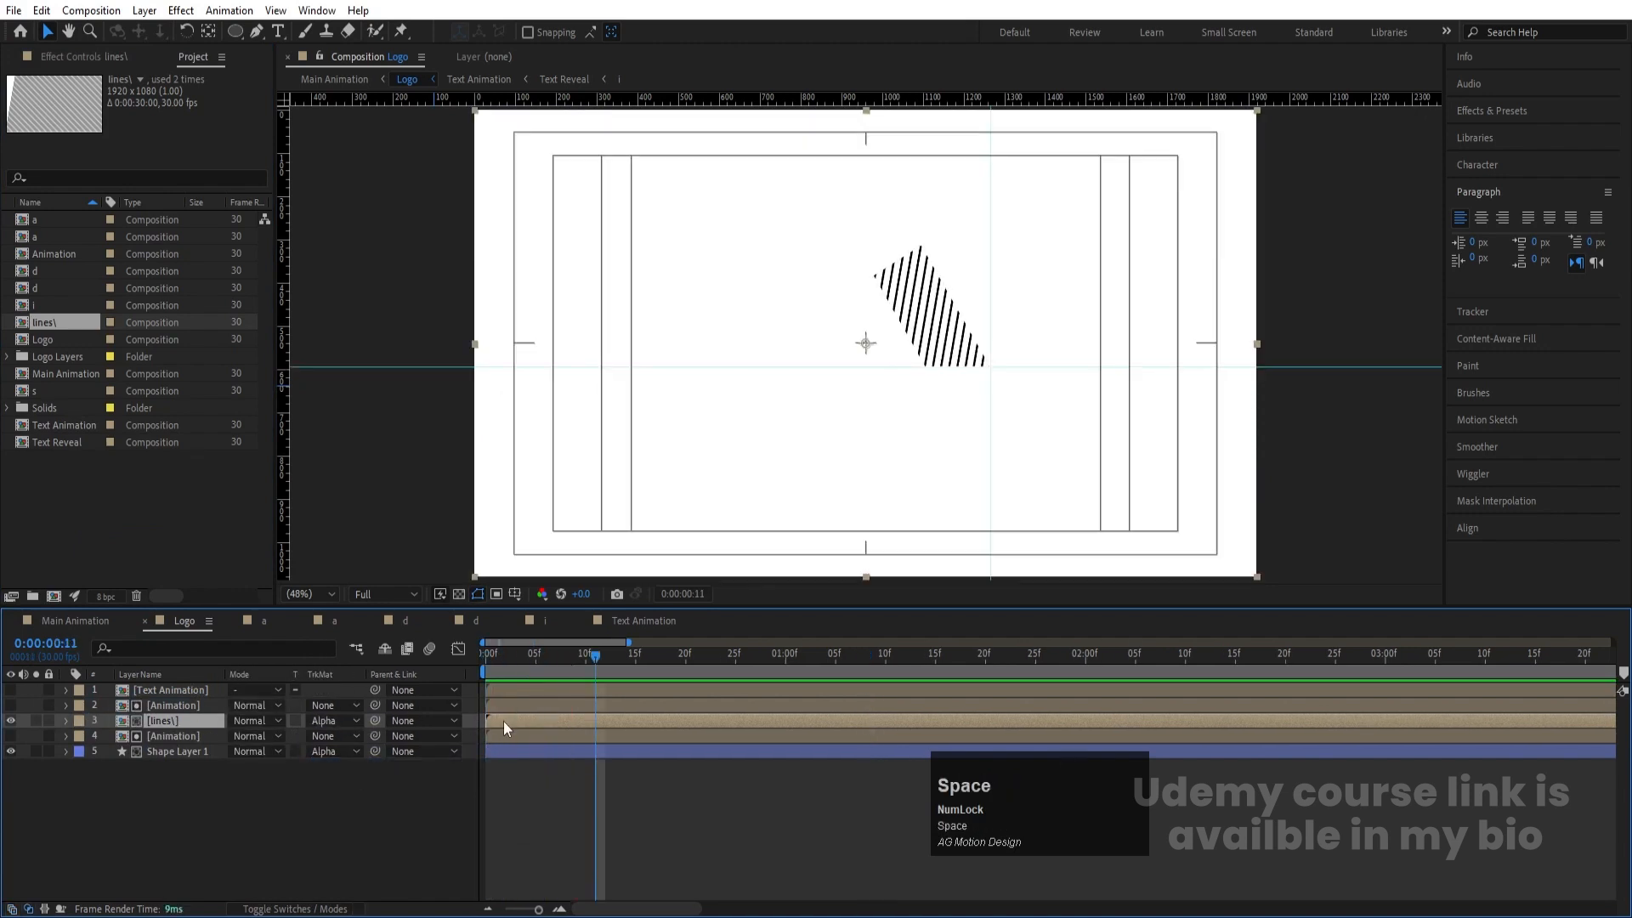
Step: Start the lines\ layer and the Animation matte above it at 0:00:00:05, and preview the offset reveal
{"action": "left_click", "coordinate": [534, 660]}
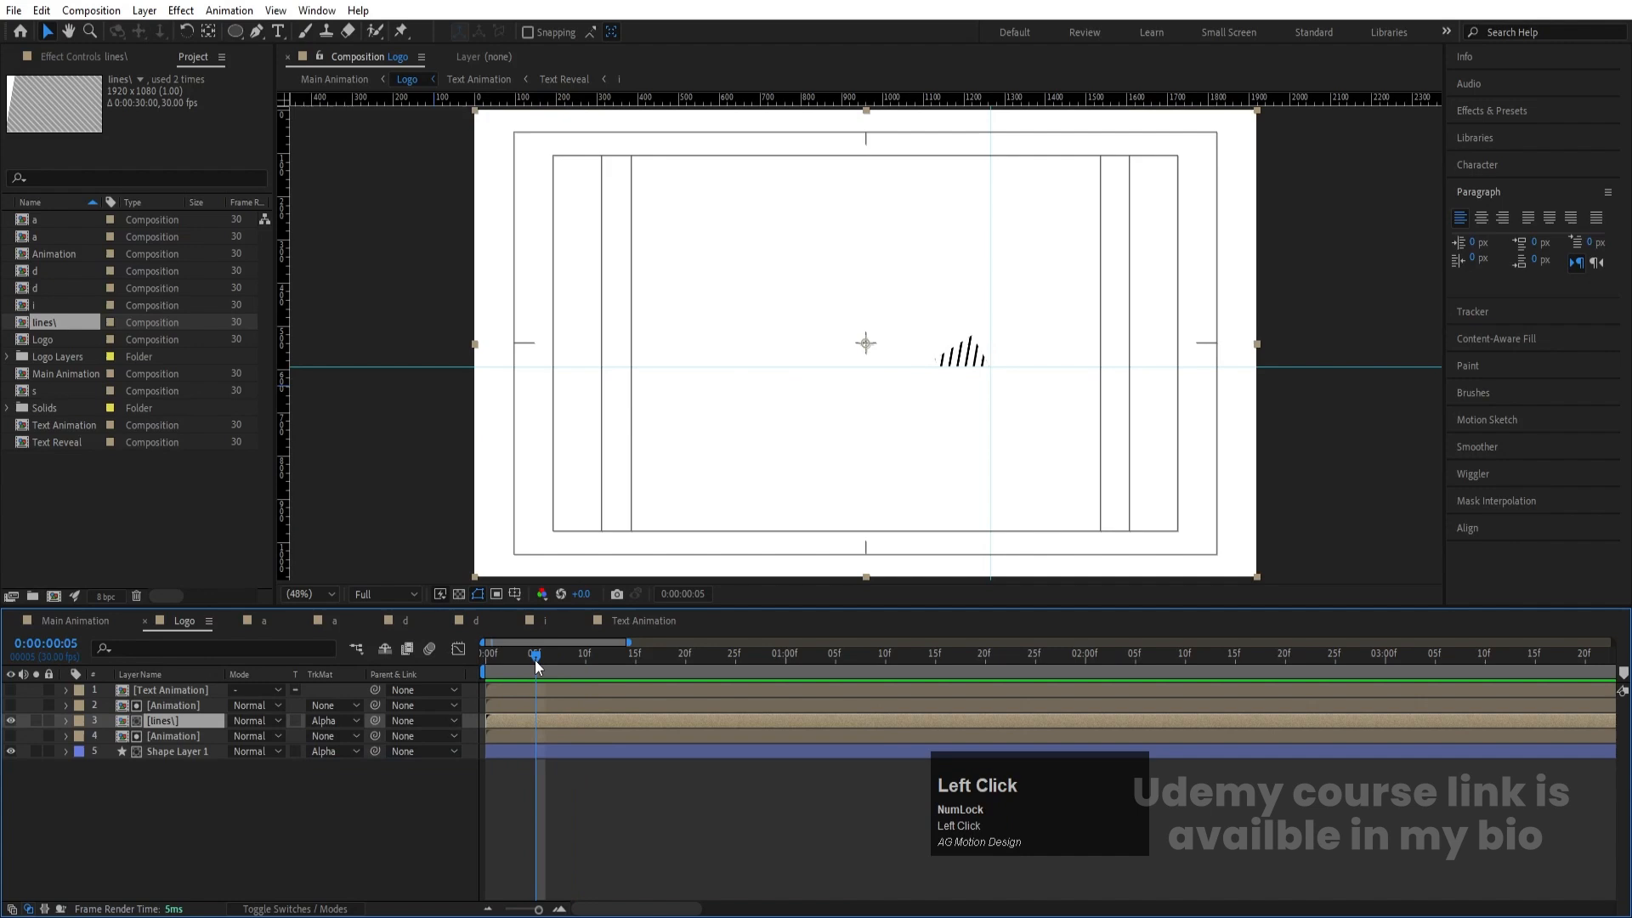
{"action": "left_click", "coordinate": [522, 705], "text": "shift"}
{"action": "key", "text": "bracketleft"}
{"action": "key", "text": "space"}
{"action": "key", "text": "space"}
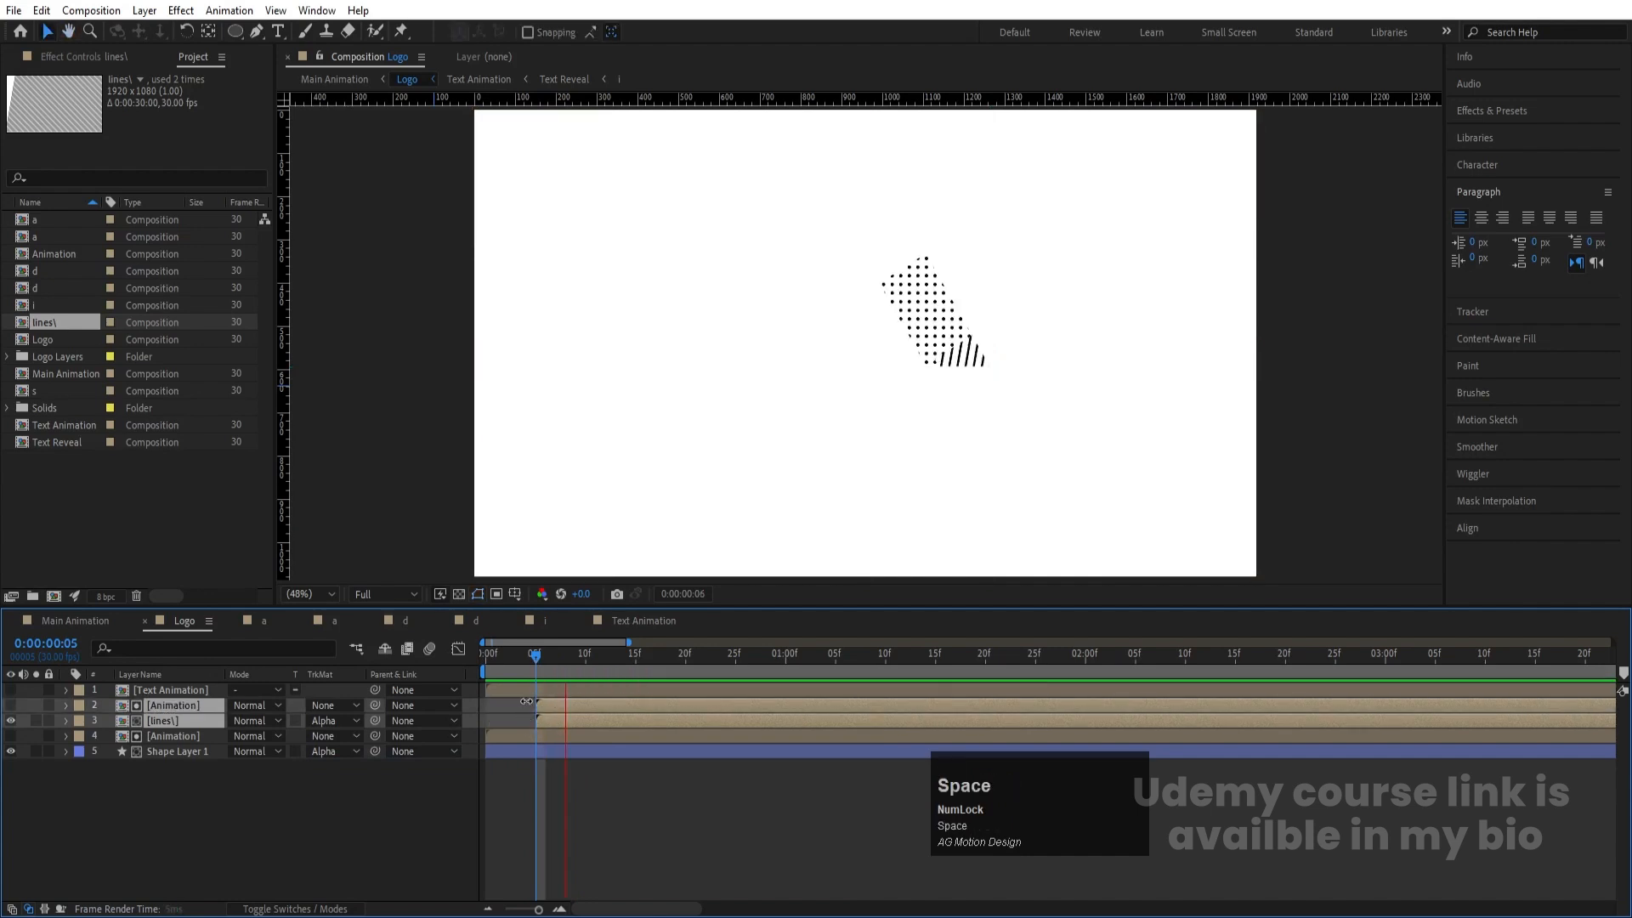
Step: Duplicate the upper Animation layer in Logo, start the copy at 0:00:00:10, and make it visible as the solid stripes
{"action": "left_click", "coordinate": [585, 660]}
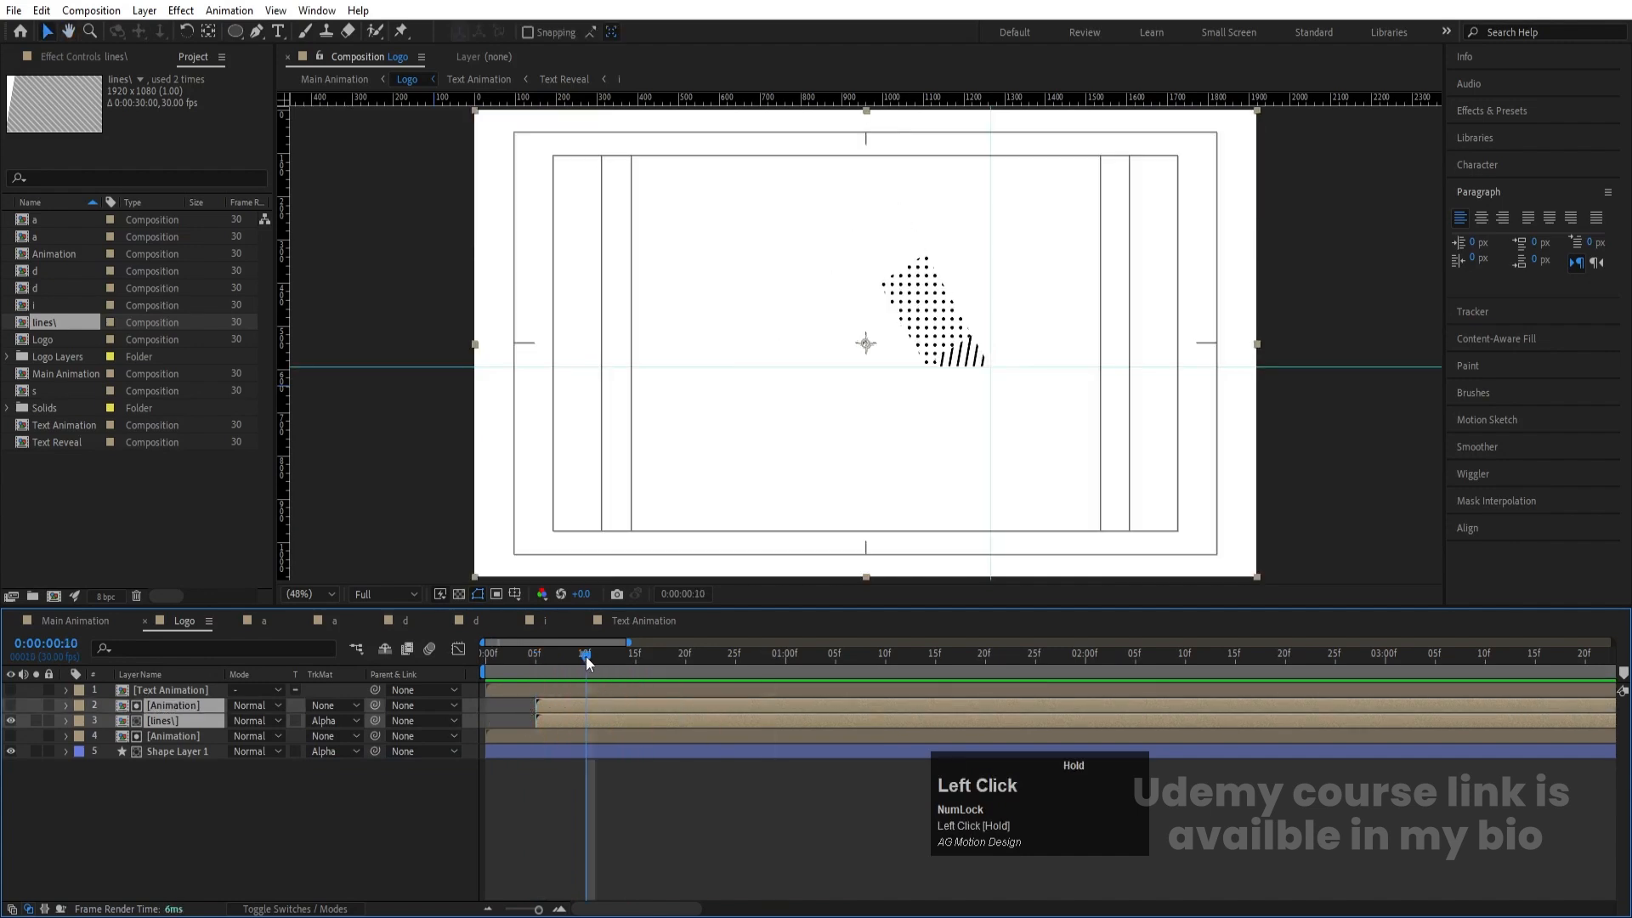
{"action": "left_click", "coordinate": [151, 767]}
{"action": "left_click", "coordinate": [156, 704]}
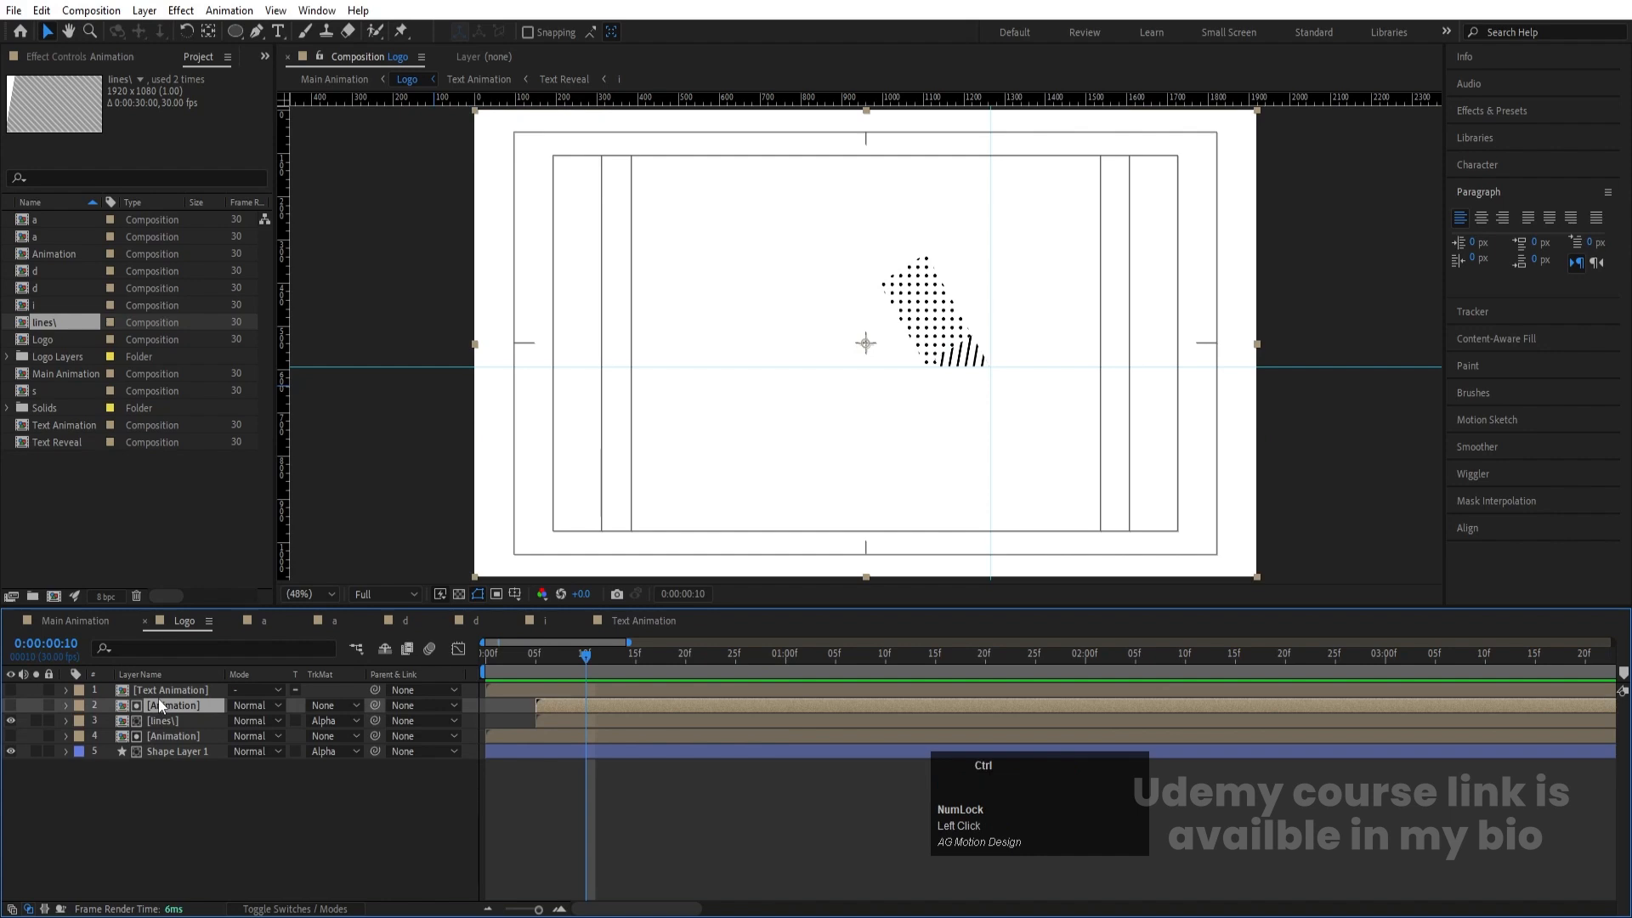
{"action": "key", "text": "ctrl+d"}
{"action": "key", "text": "alt+["}
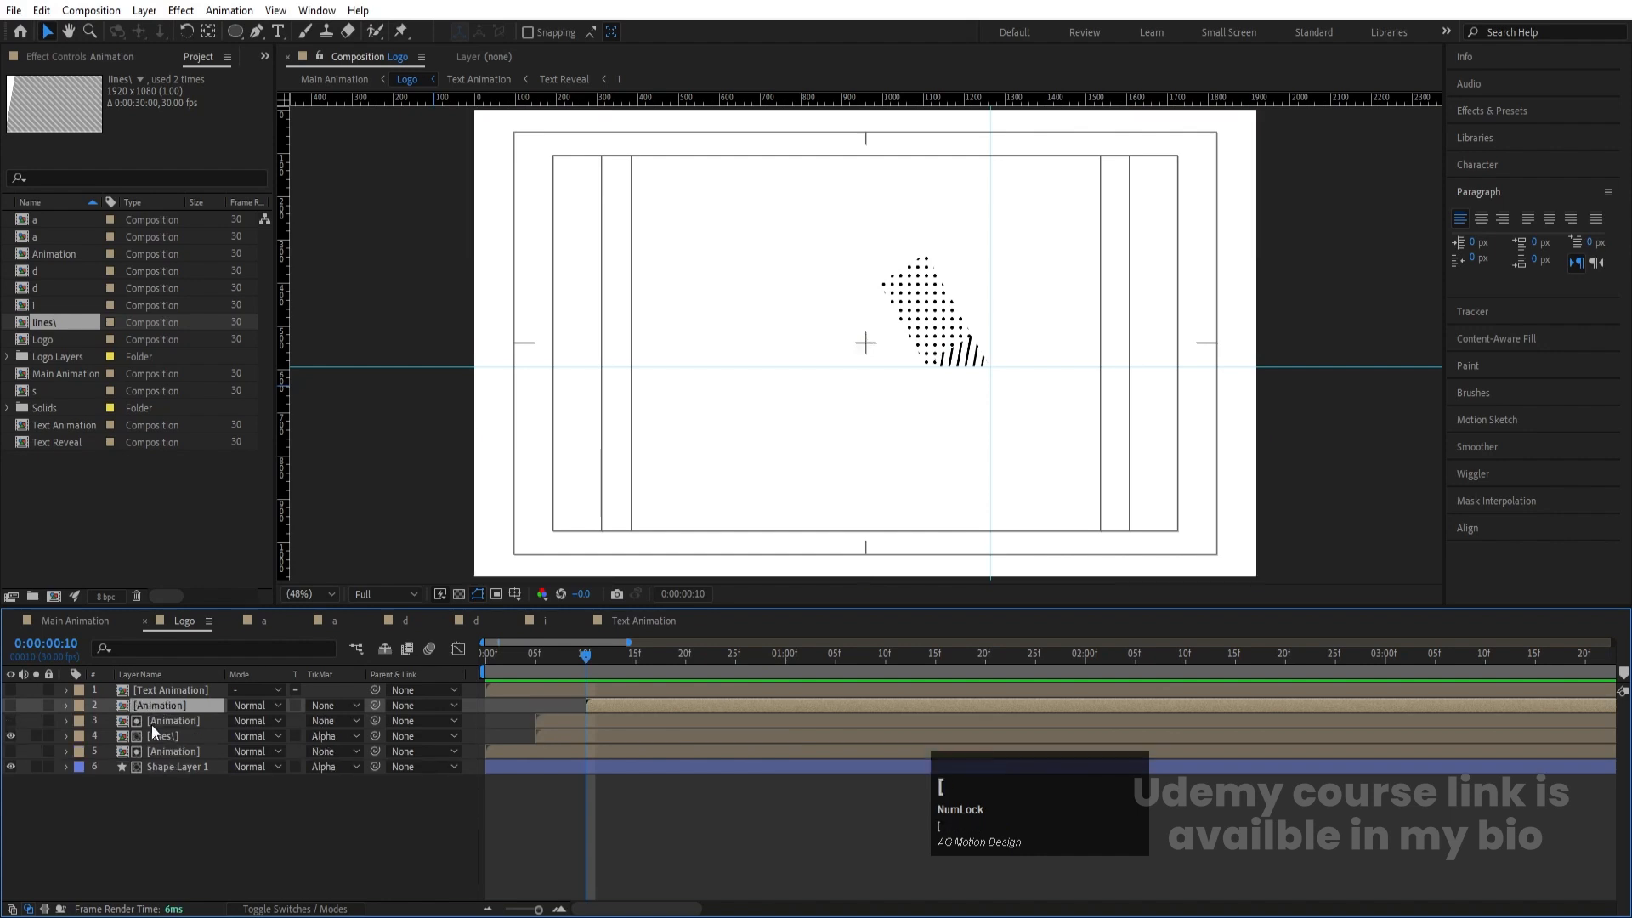
{"action": "left_click", "coordinate": [11, 706]}
{"action": "key", "text": "space"}
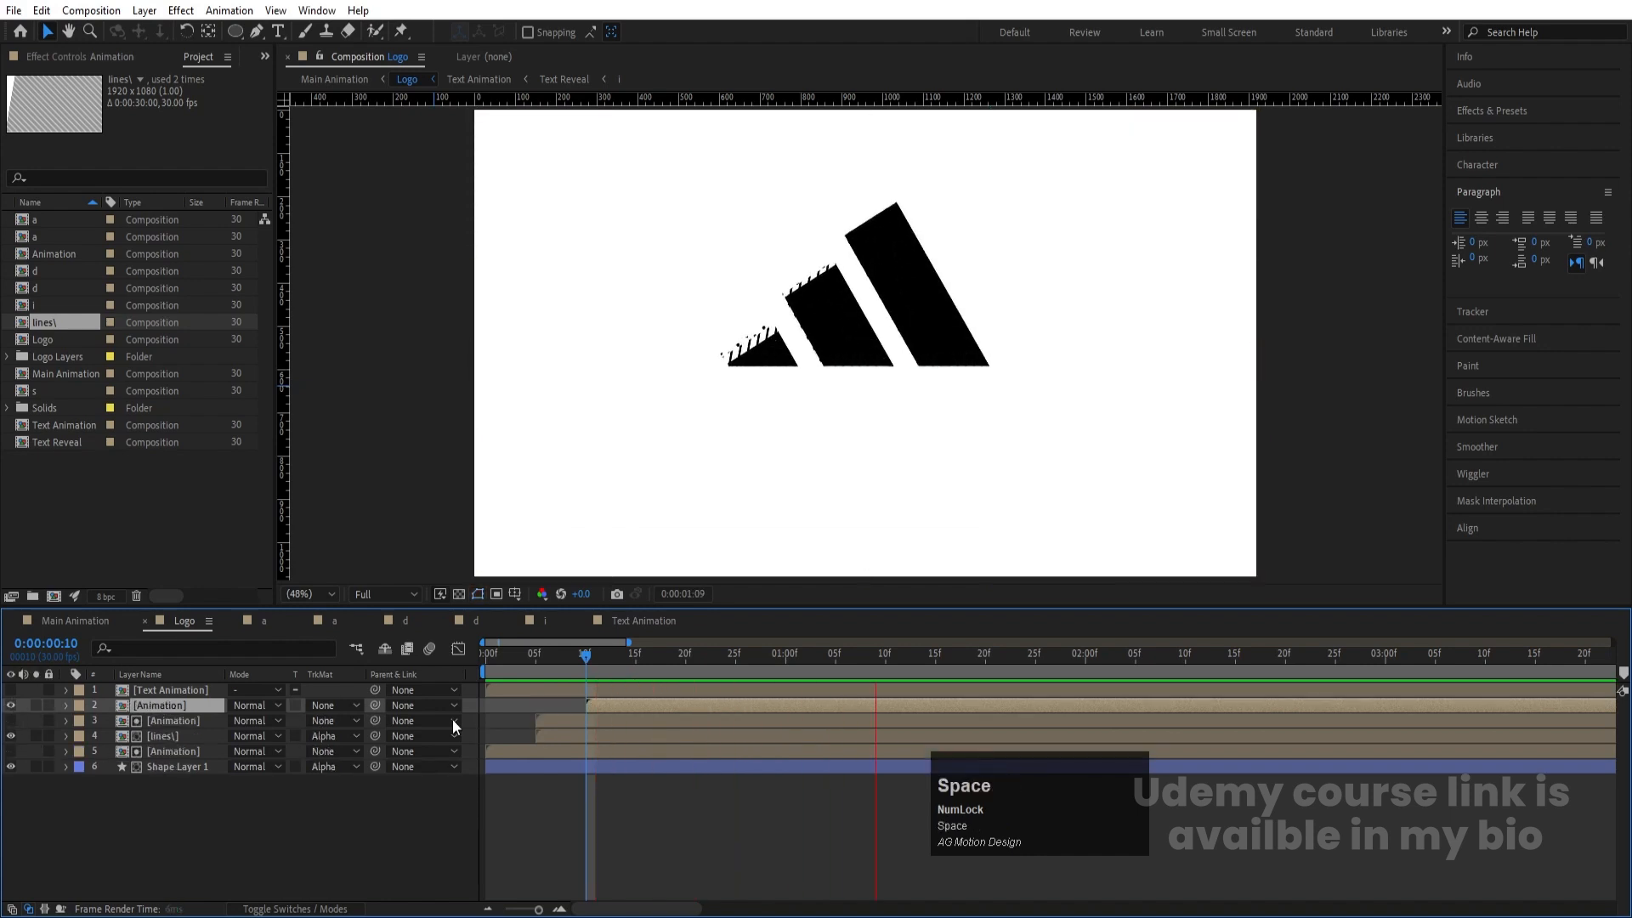
{"action": "key", "text": "space"}
Step: Preview the complete stripe reveal from the start in the Logo composition and in Main Animation
{"action": "scroll", "coordinate": [515, 663], "scroll_direction": "down", "scroll_amount": 1}
{"action": "left_click_drag", "start_coordinate": [511, 661], "coordinate": [397, 665]}
{"action": "key", "text": "space"}
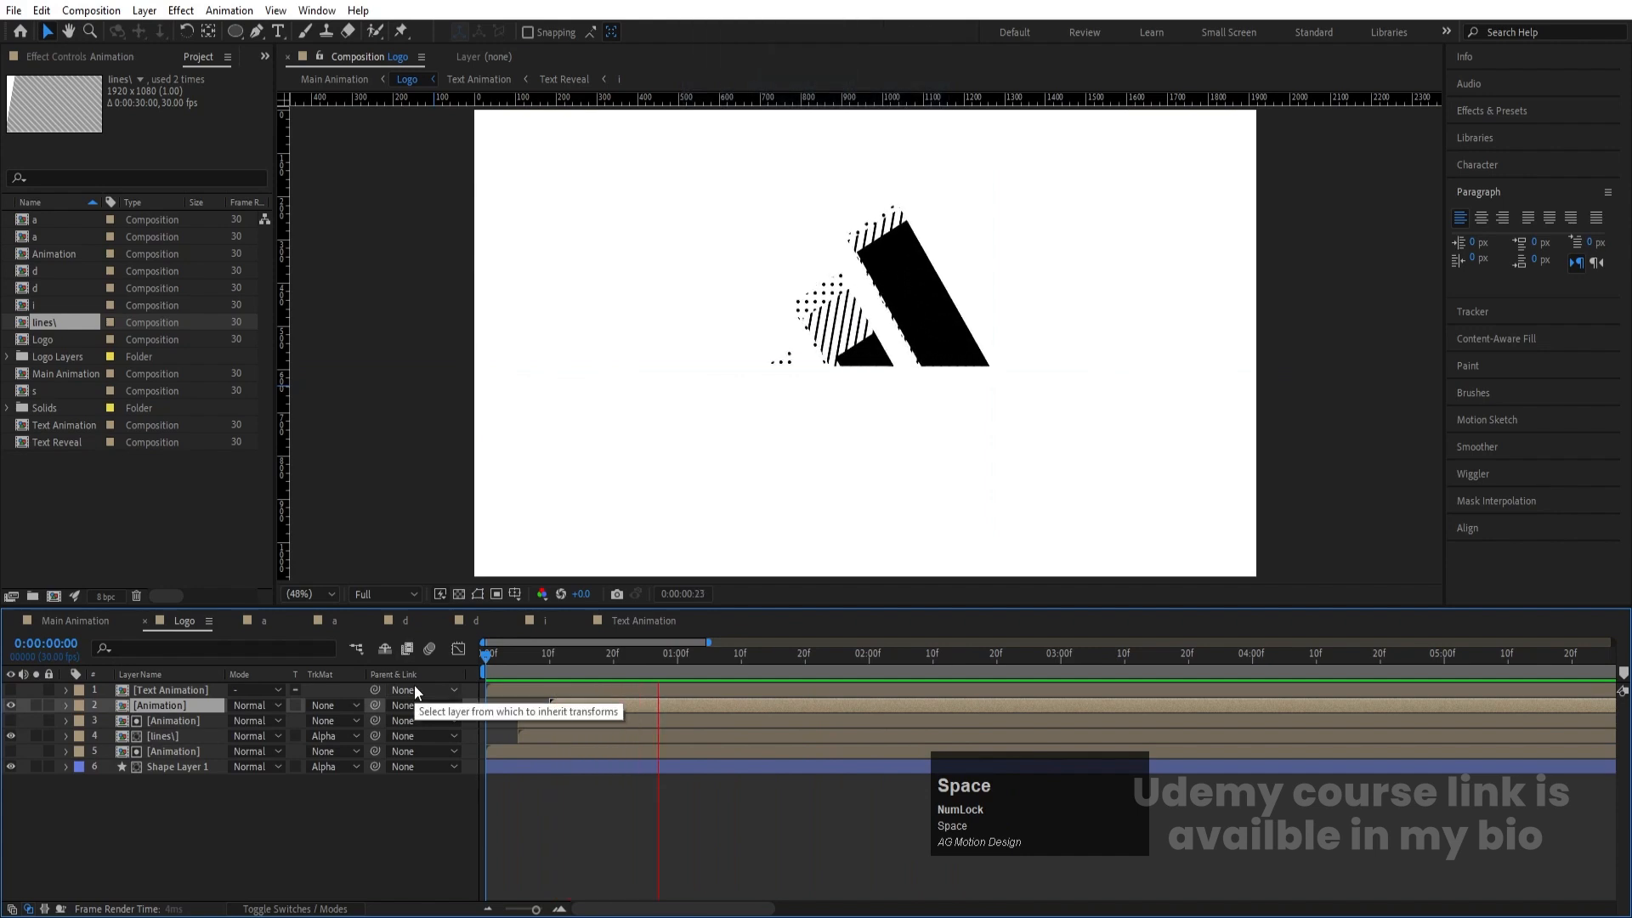
{"action": "key", "text": "space"}
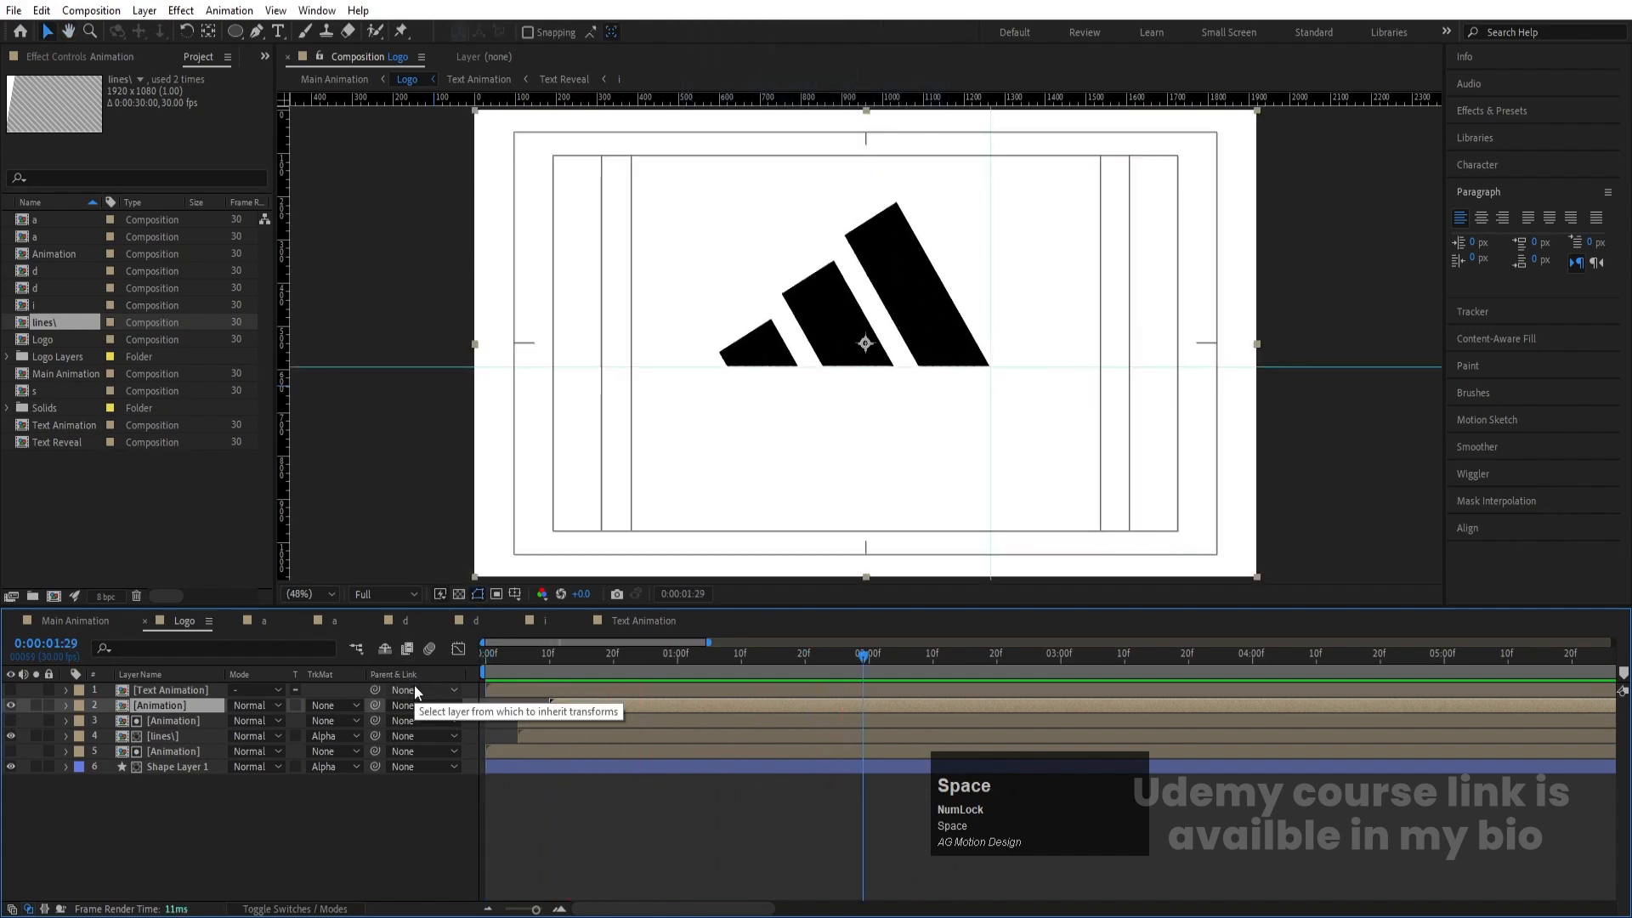
{"action": "left_click", "coordinate": [82, 619]}
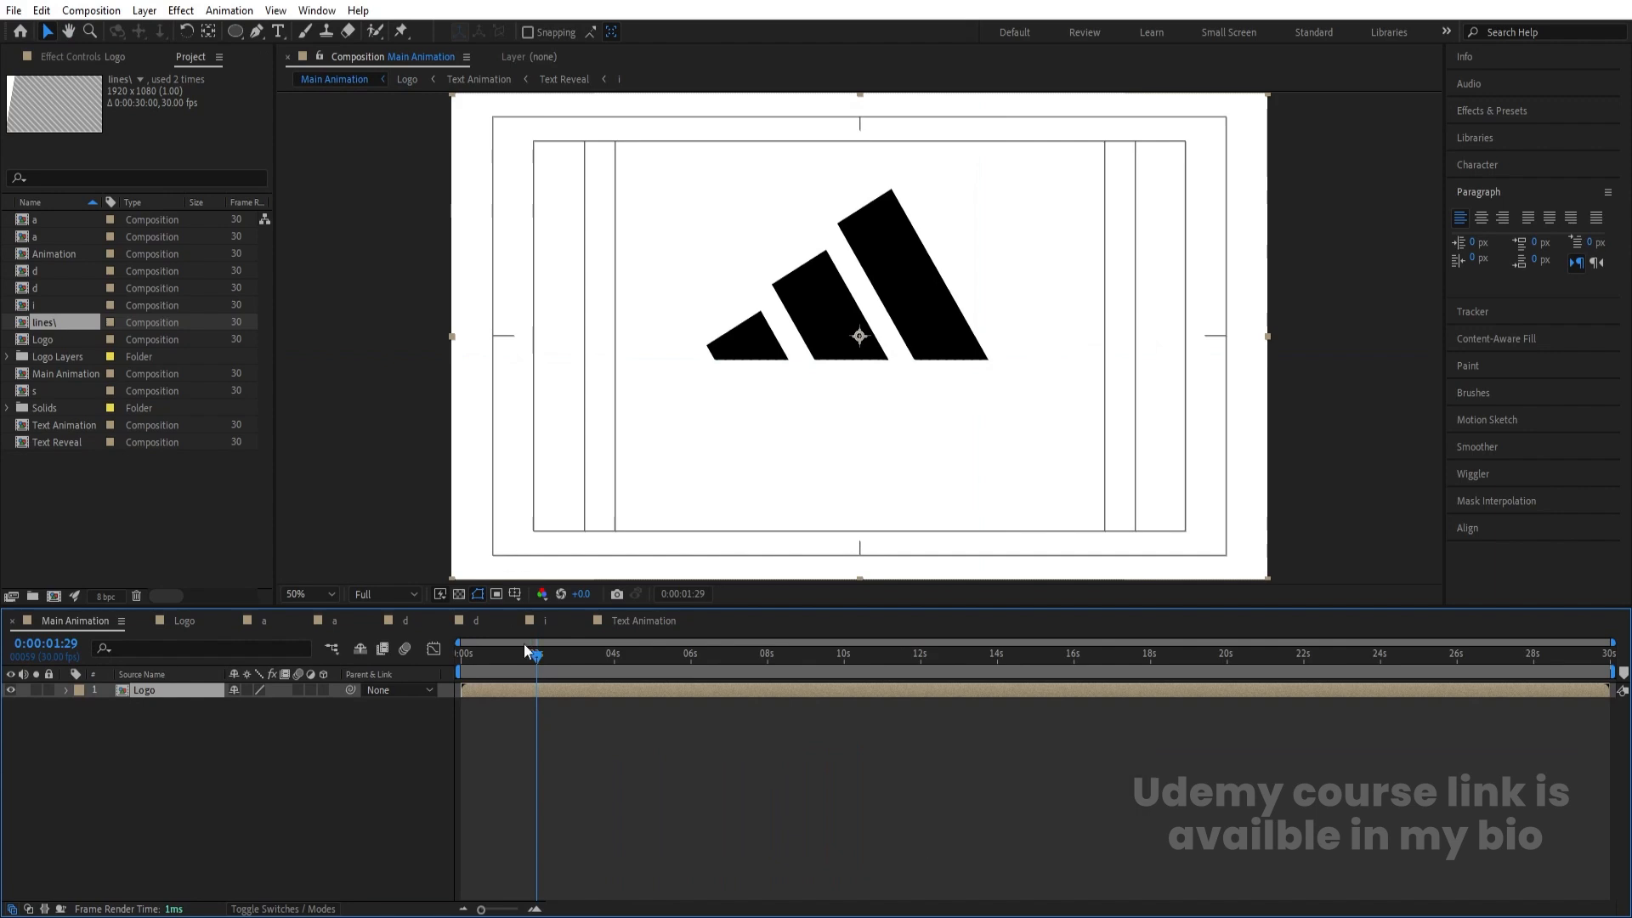
{"action": "left_click", "coordinate": [461, 653]}
{"action": "key", "text": "space"}
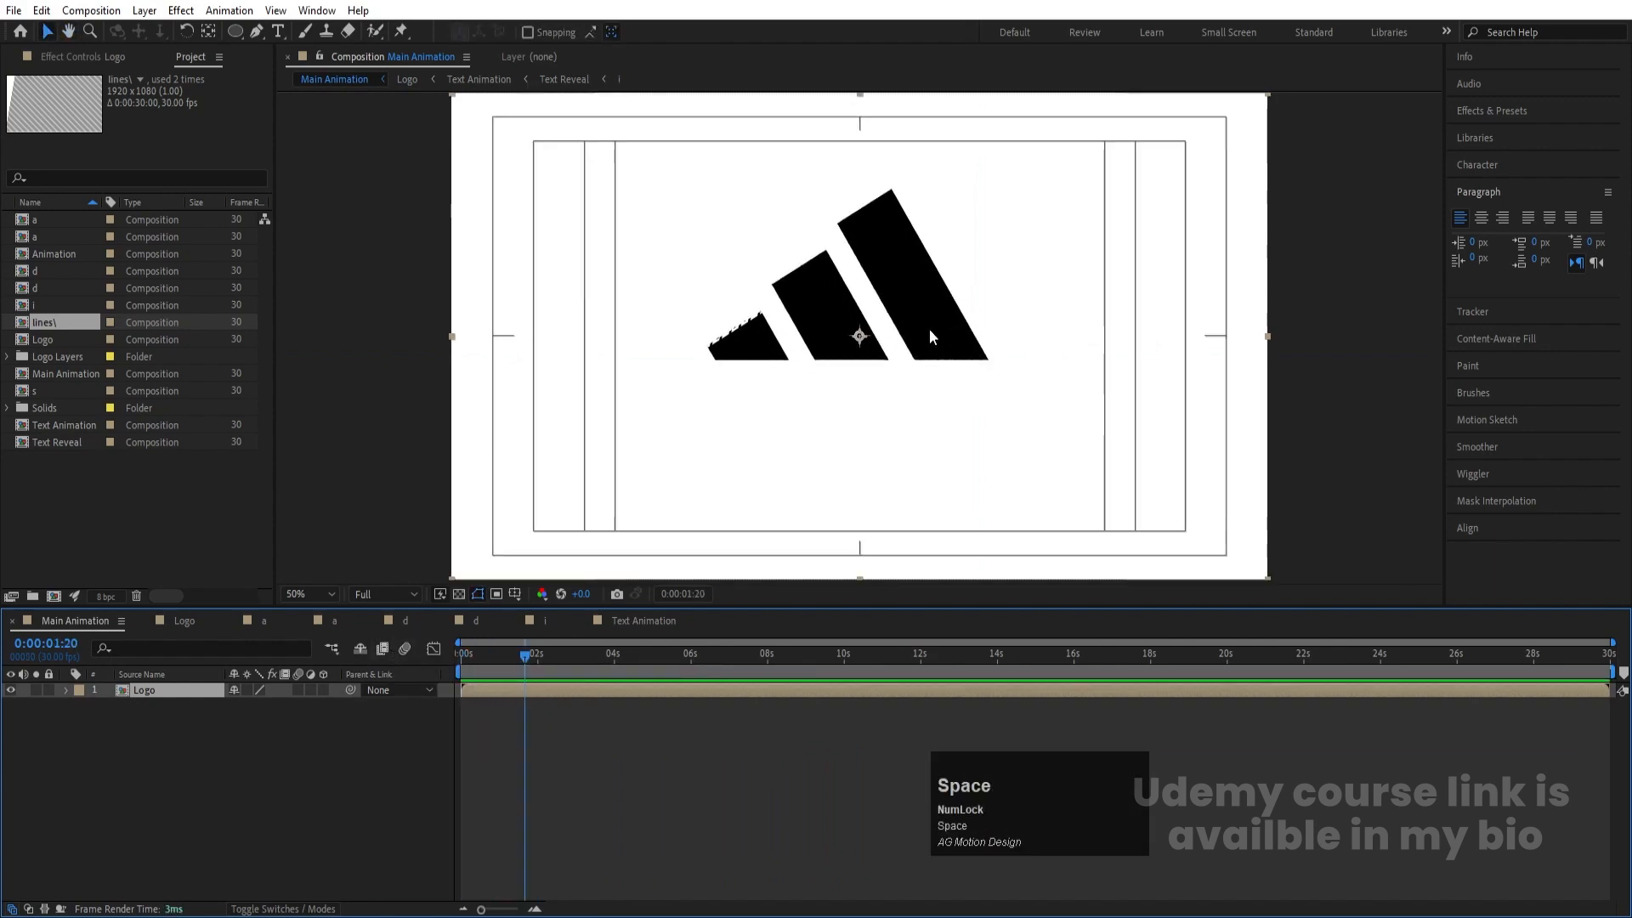
Step: Move the Logo layer to position 980, 616 and set Position and Scale keyframes at 0:00:01:20
{"action": "left_click_drag", "start_coordinate": [931, 336], "coordinate": [927, 375]}
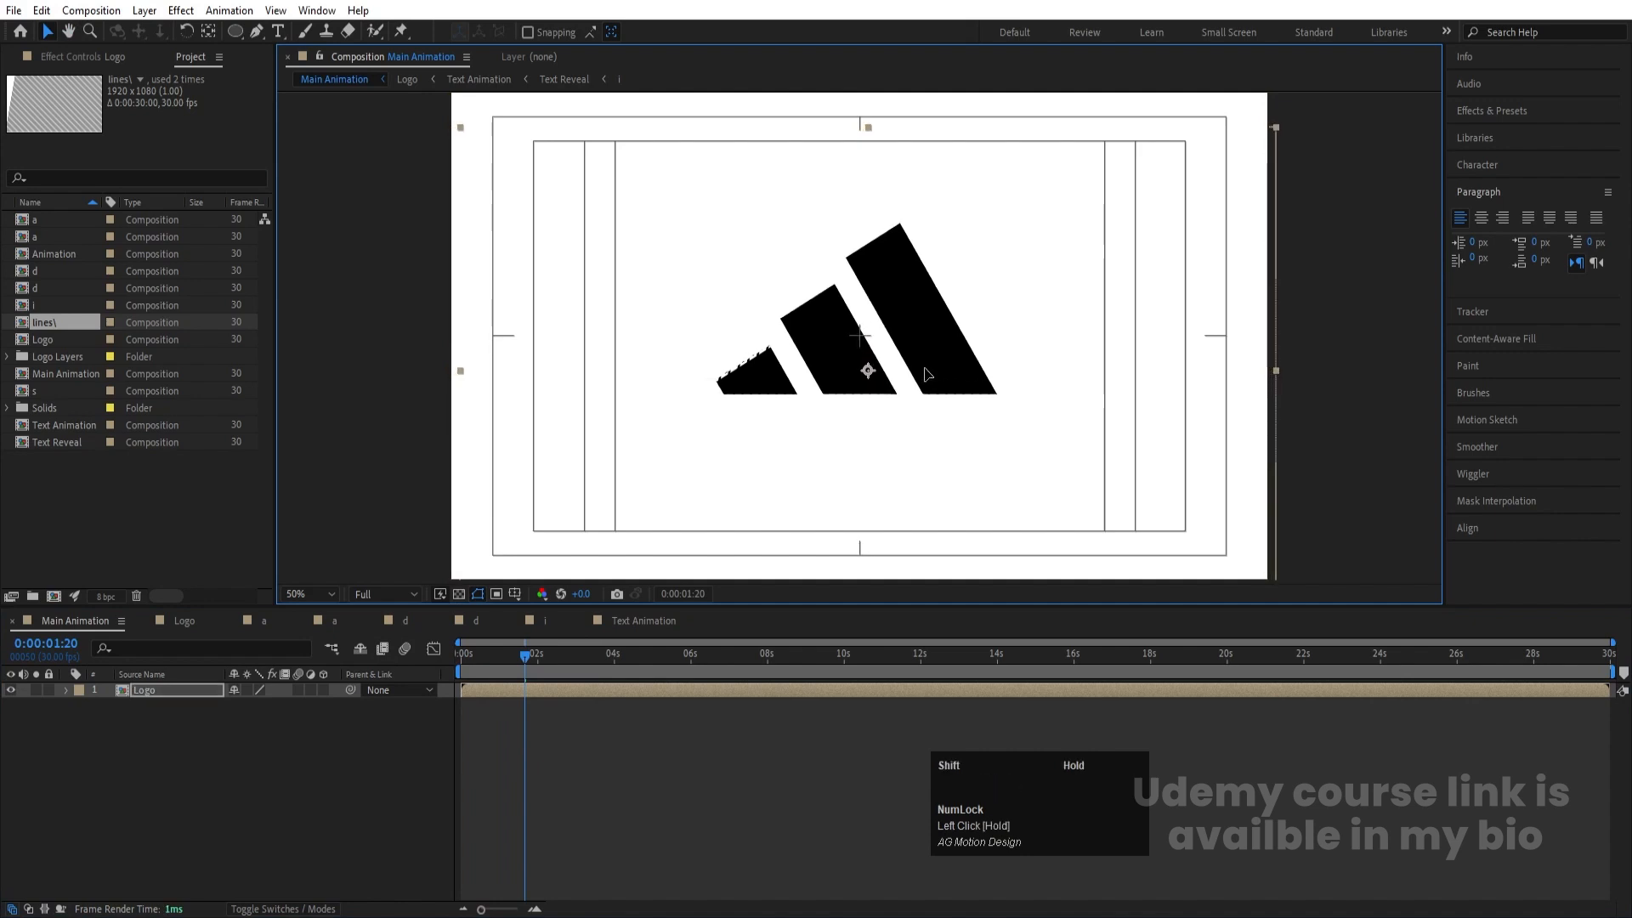
{"action": "key", "text": "p"}
{"action": "left_click", "coordinate": [109, 707]}
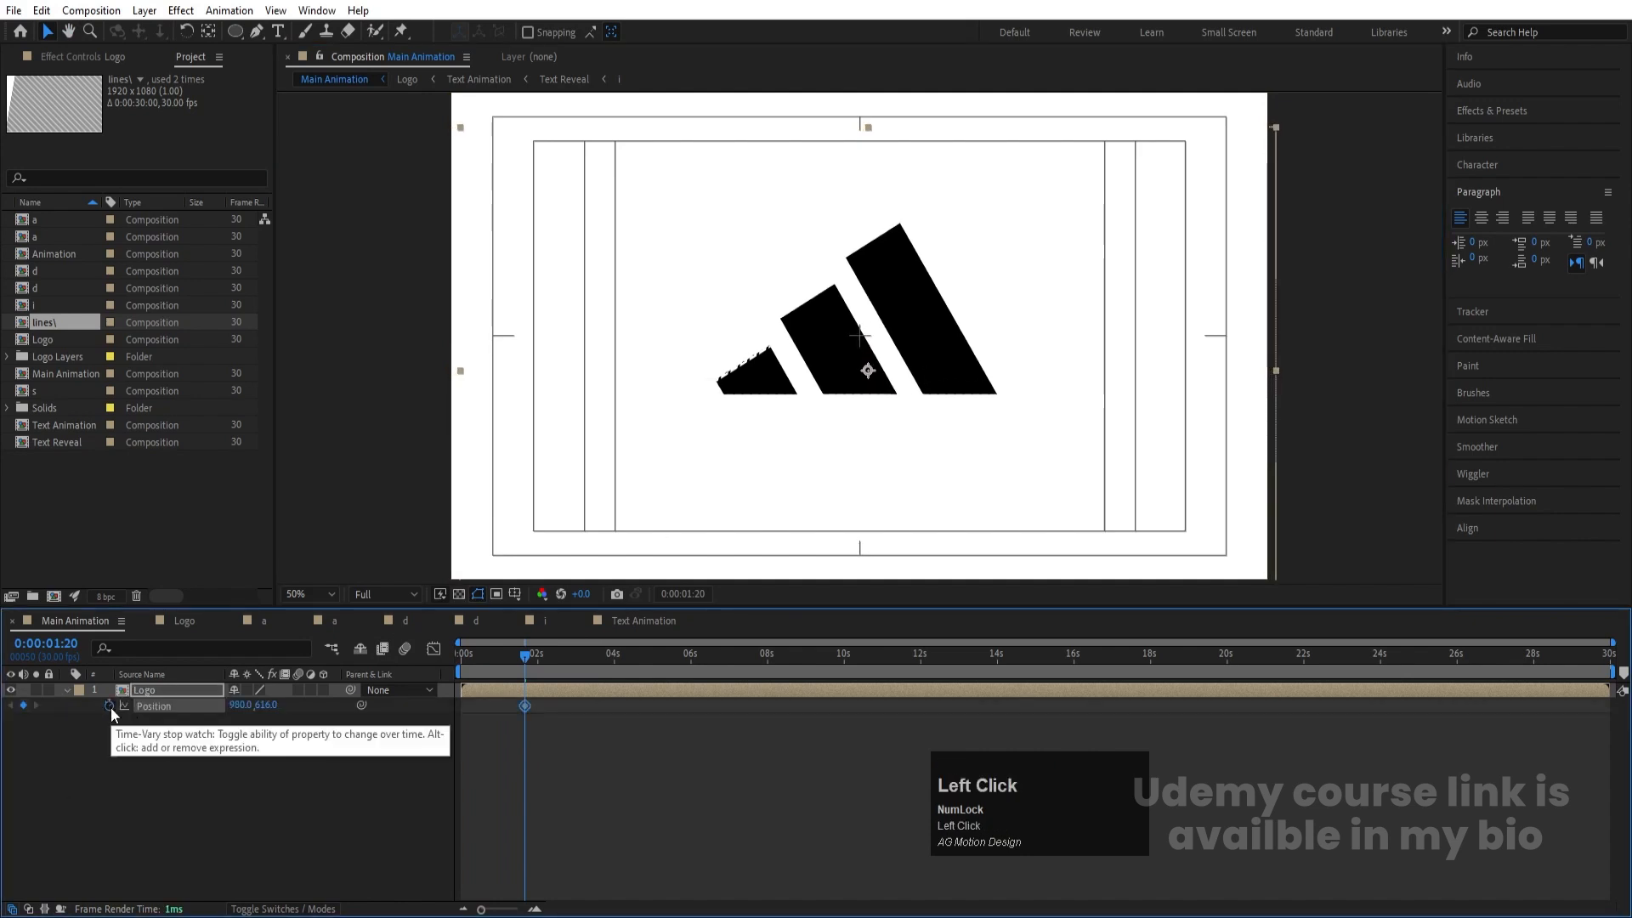
{"action": "key", "text": "s"}
{"action": "left_click", "coordinate": [108, 707]}
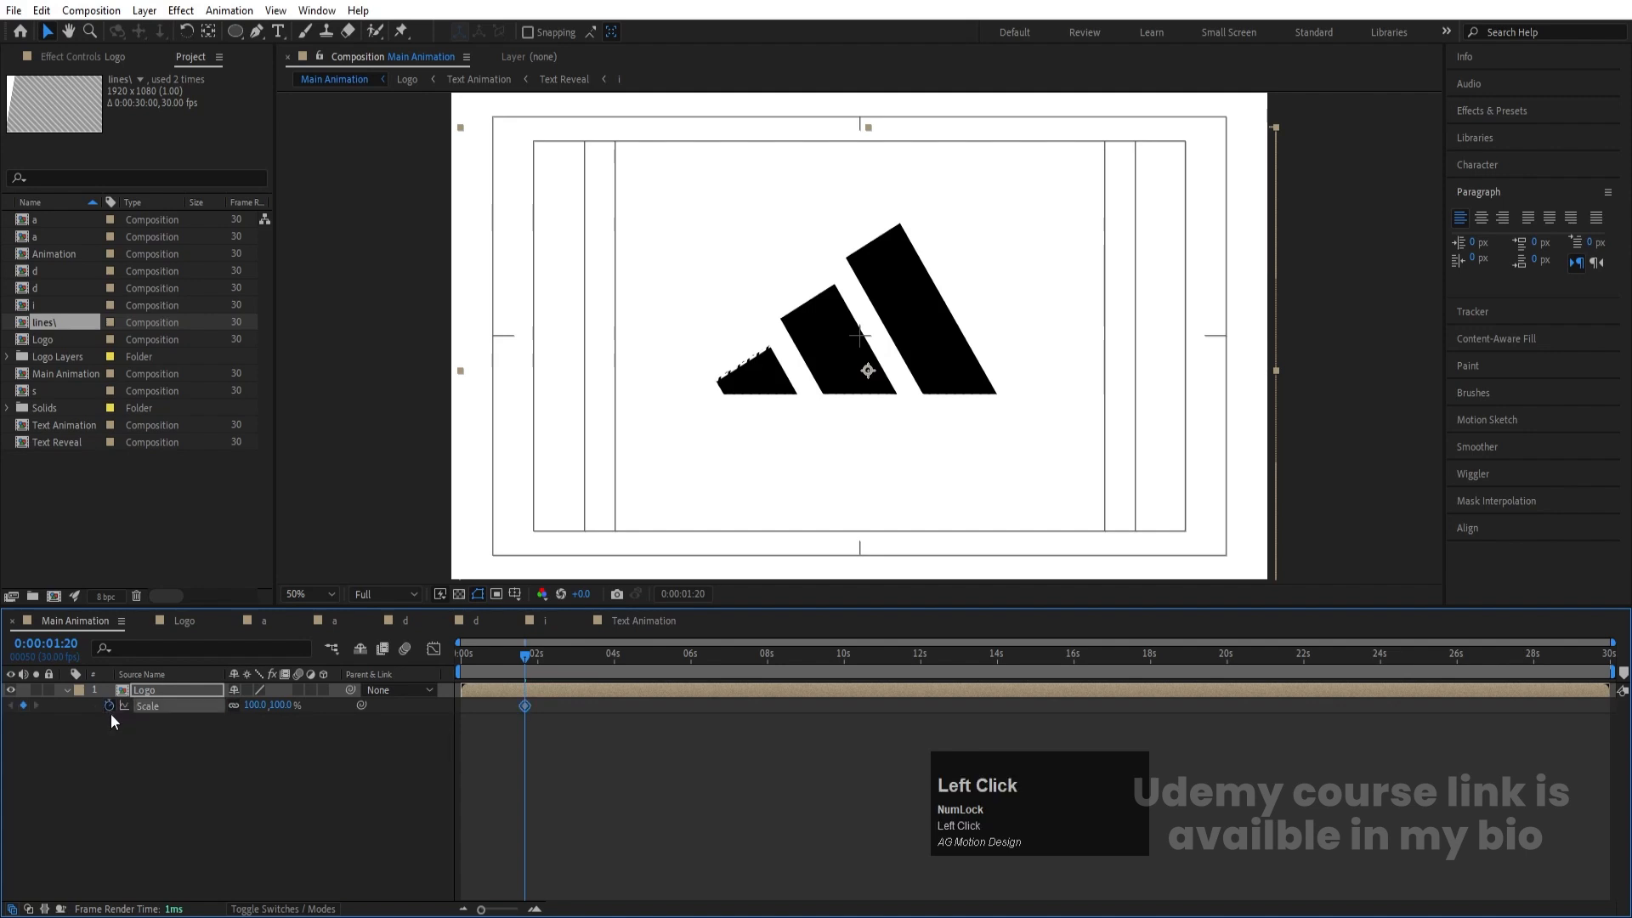
{"action": "key", "text": "u"}
{"action": "key", "text": "equal"}
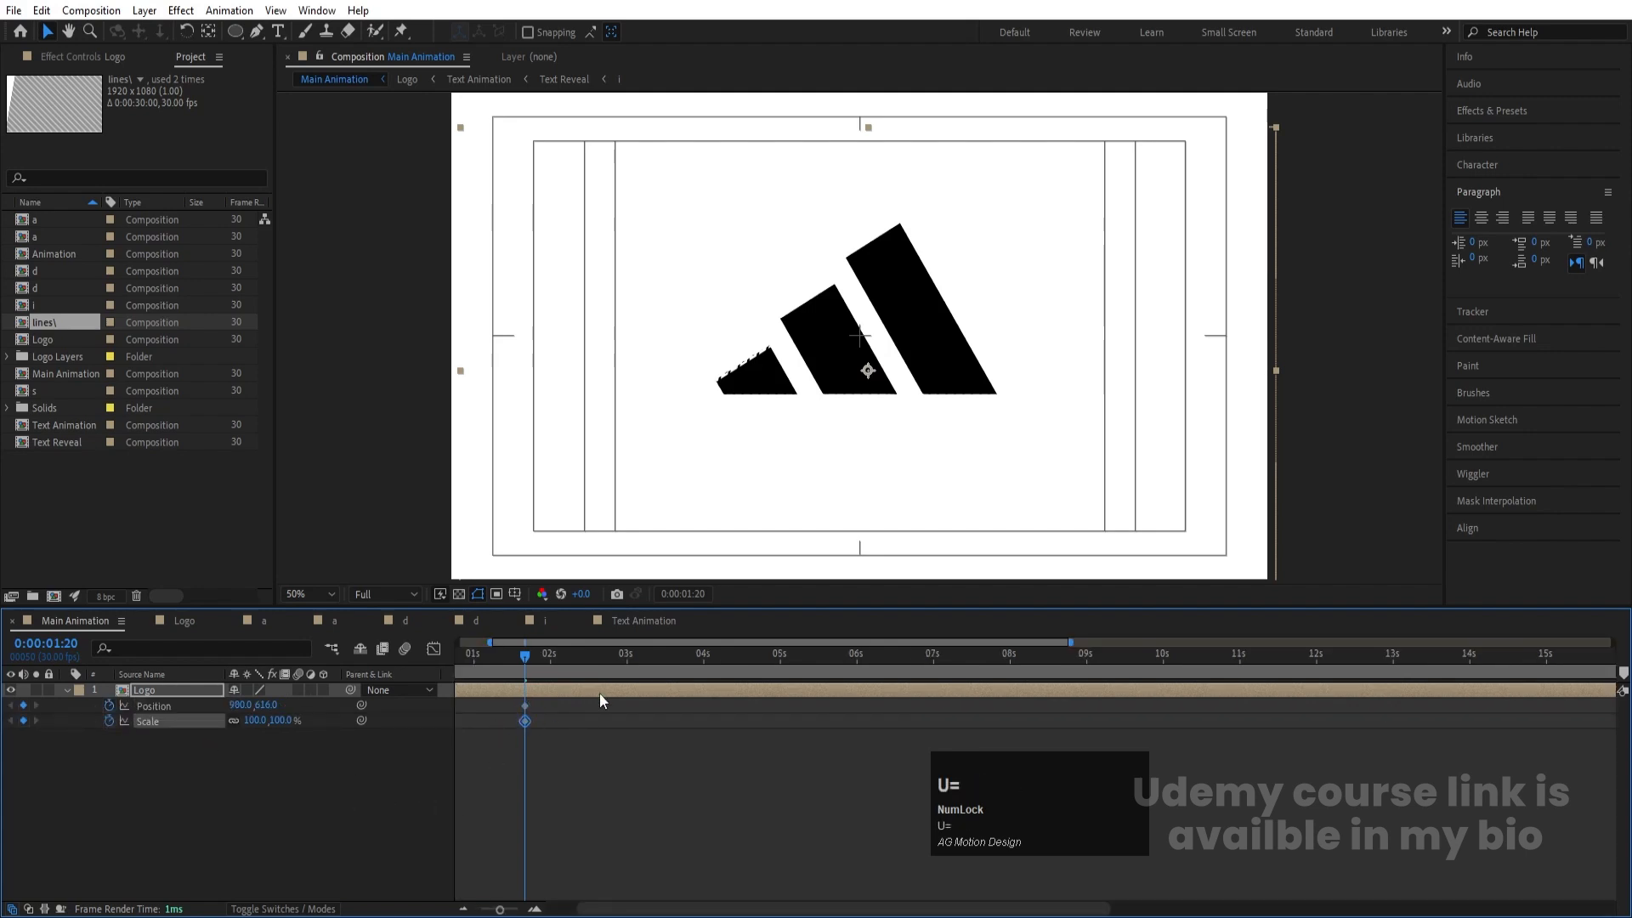
Step: At 0:00:03:16, keyframe the Logo layer's scale at 65% and move it up to position 980, 526
{"action": "left_click", "coordinate": [667, 658]}
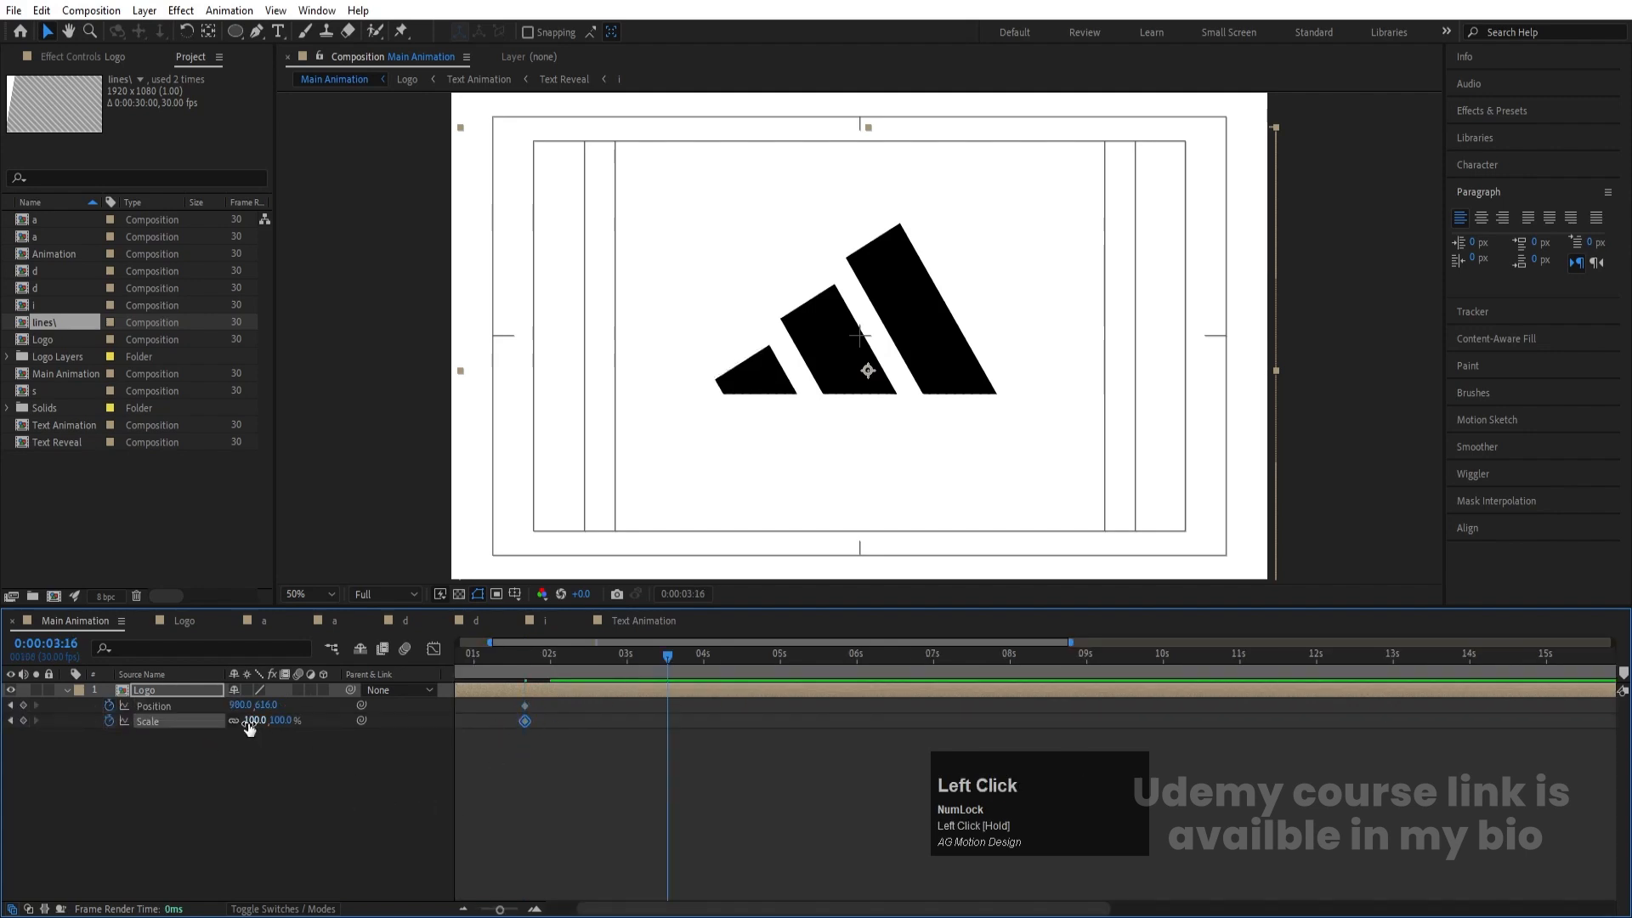
{"action": "left_click_drag", "start_coordinate": [249, 725], "coordinate": [213, 722]}
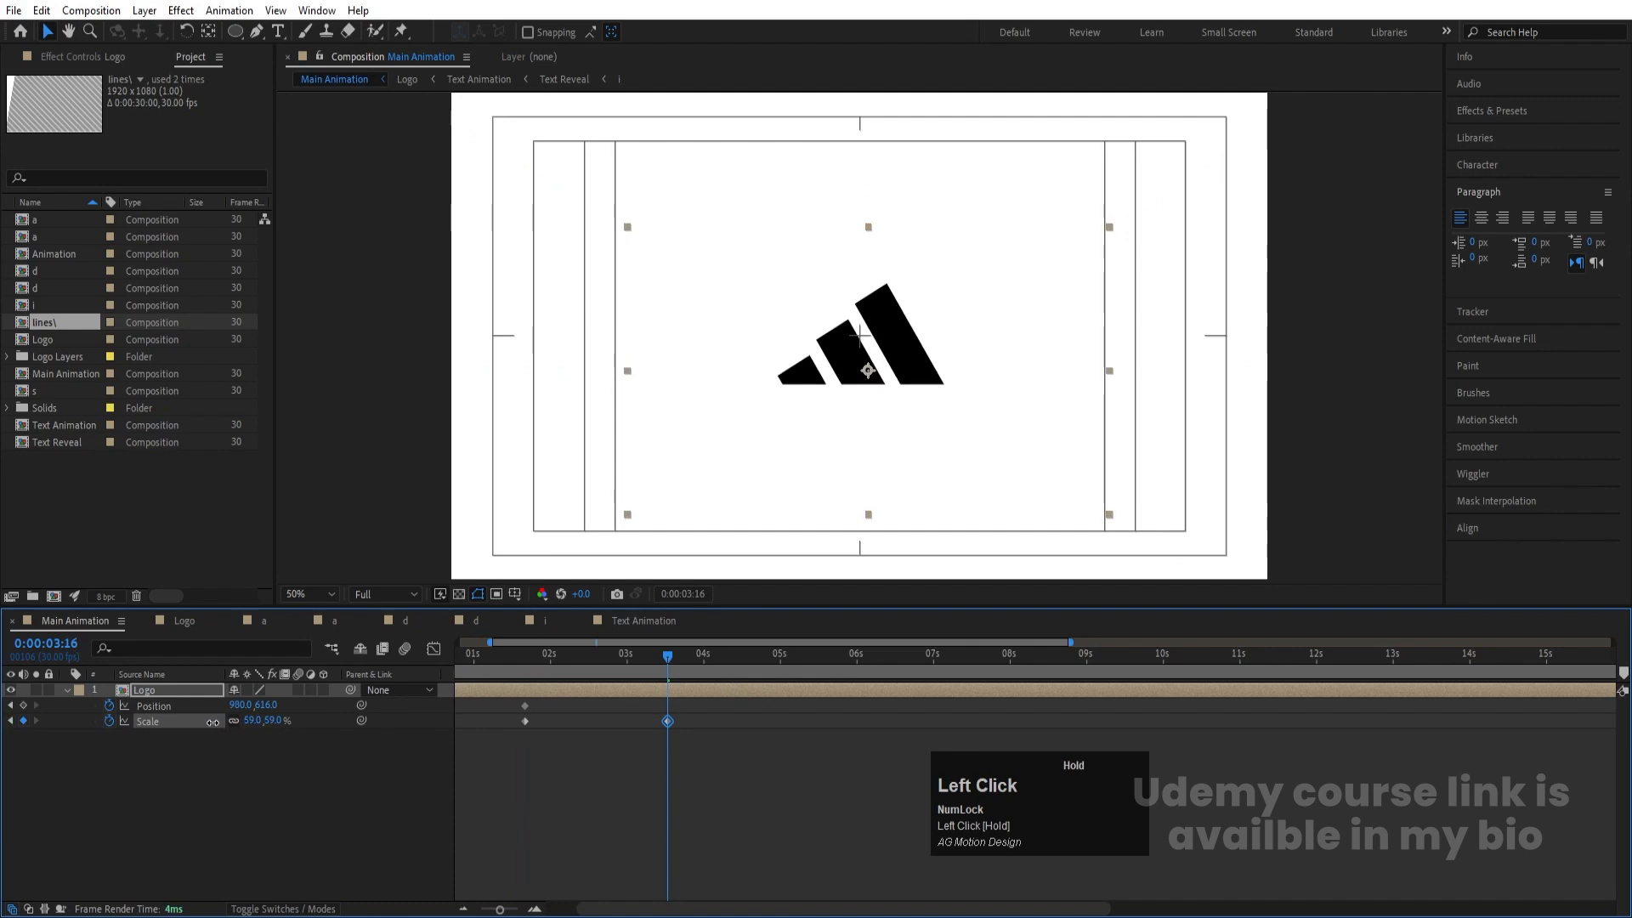
{"action": "left_click_drag", "start_coordinate": [904, 376], "coordinate": [904, 325]}
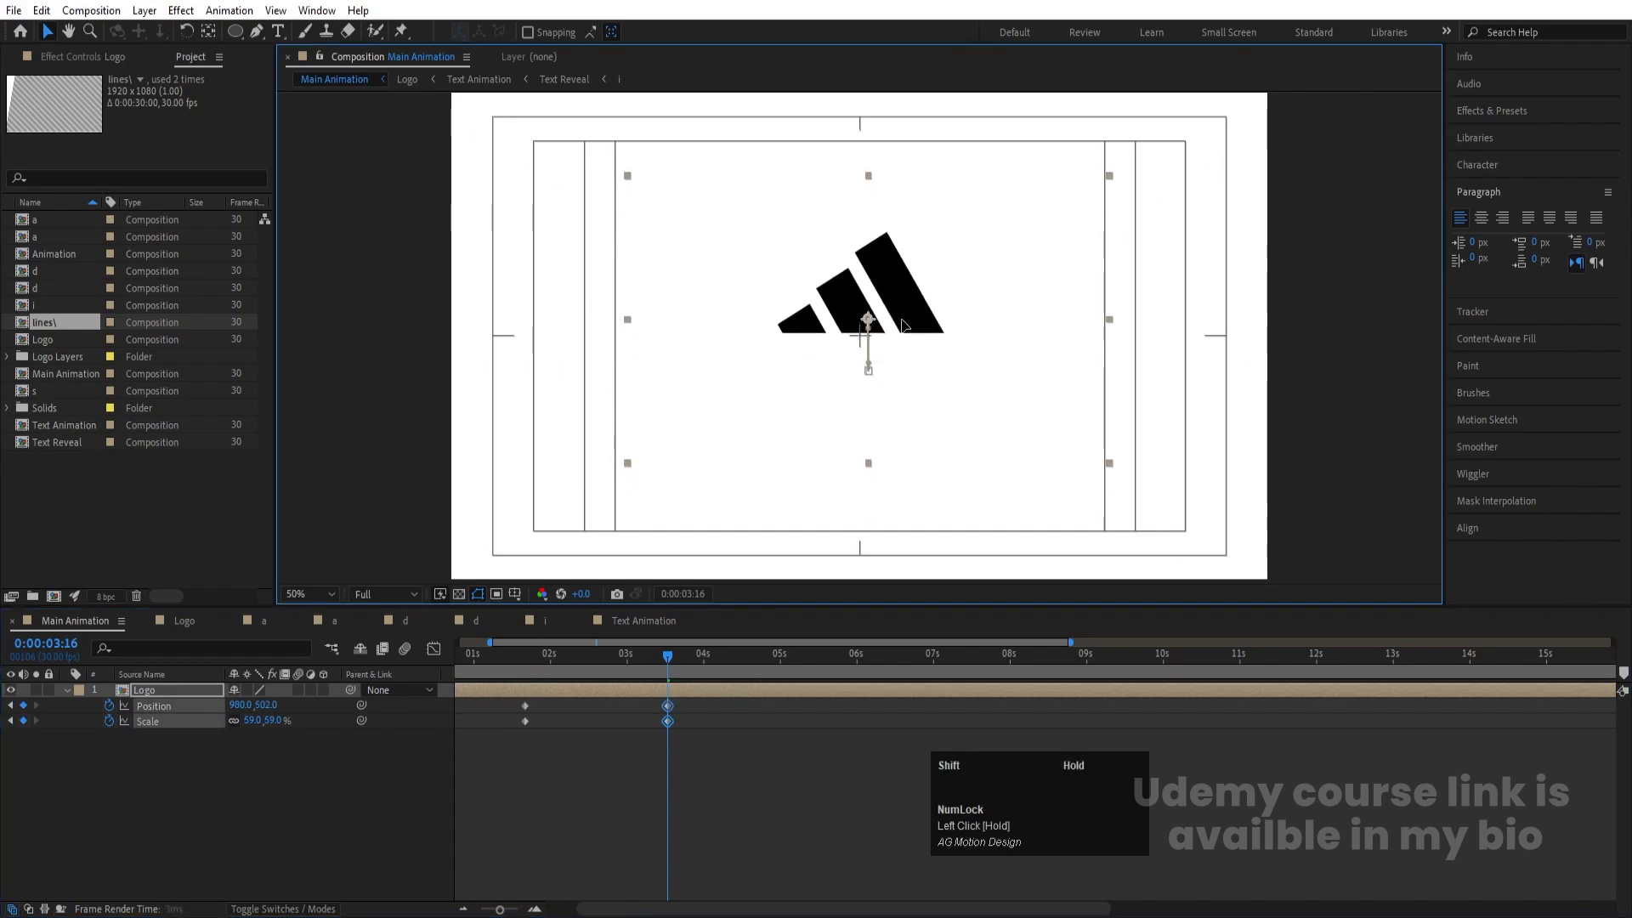
{"action": "left_click", "coordinate": [257, 721]}
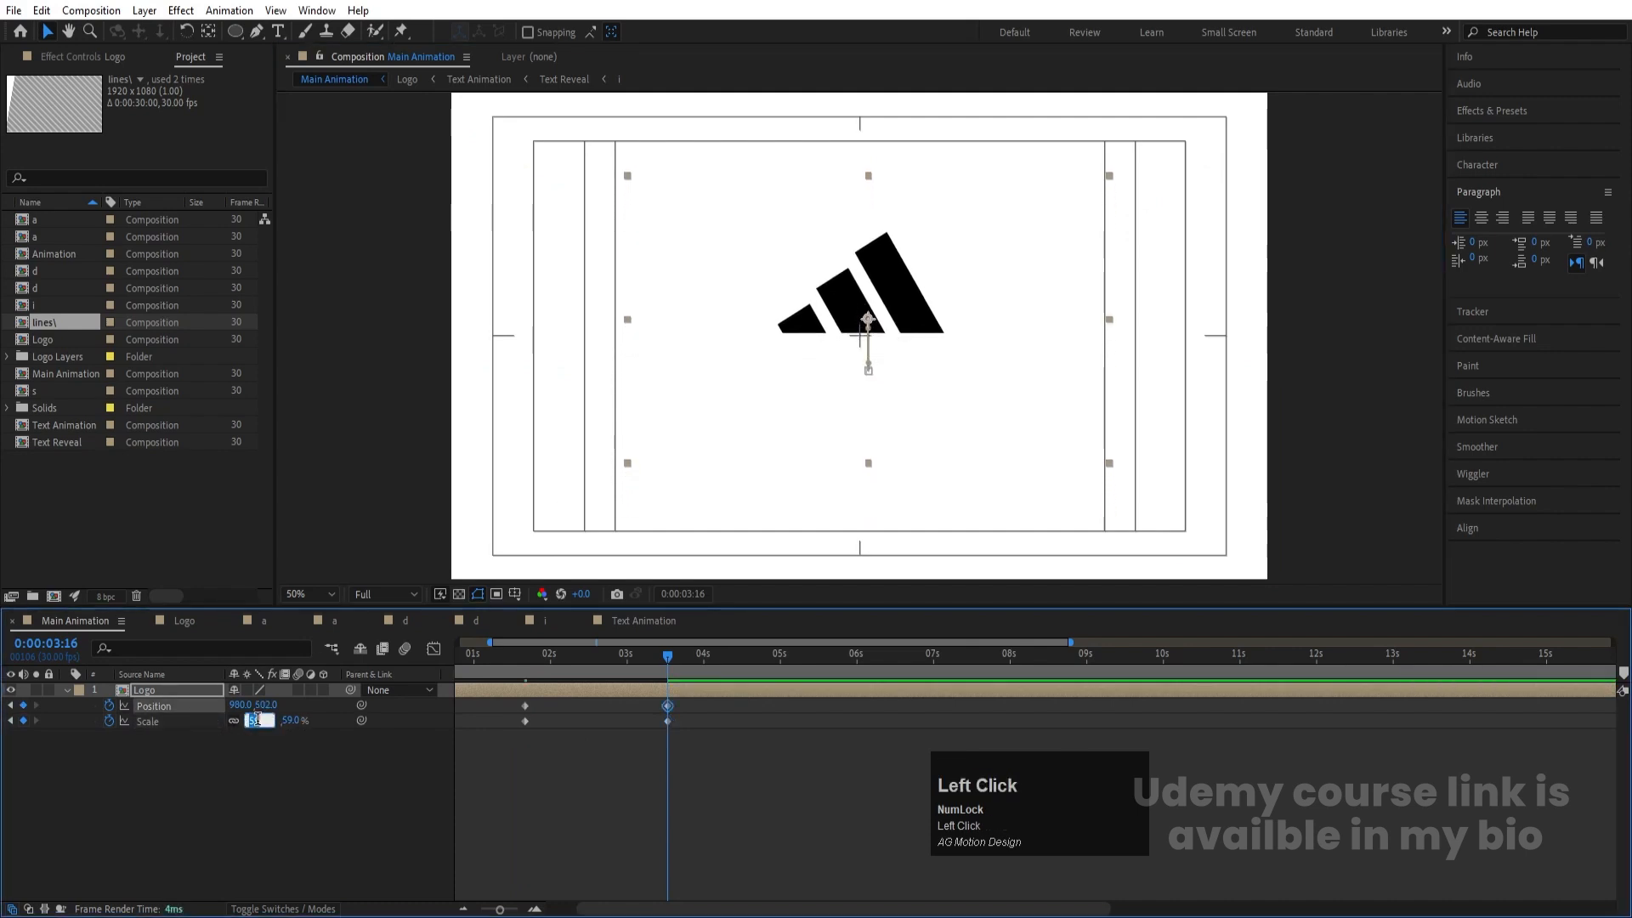
{"action": "type", "text": "65"}
{"action": "key", "text": "Return"}
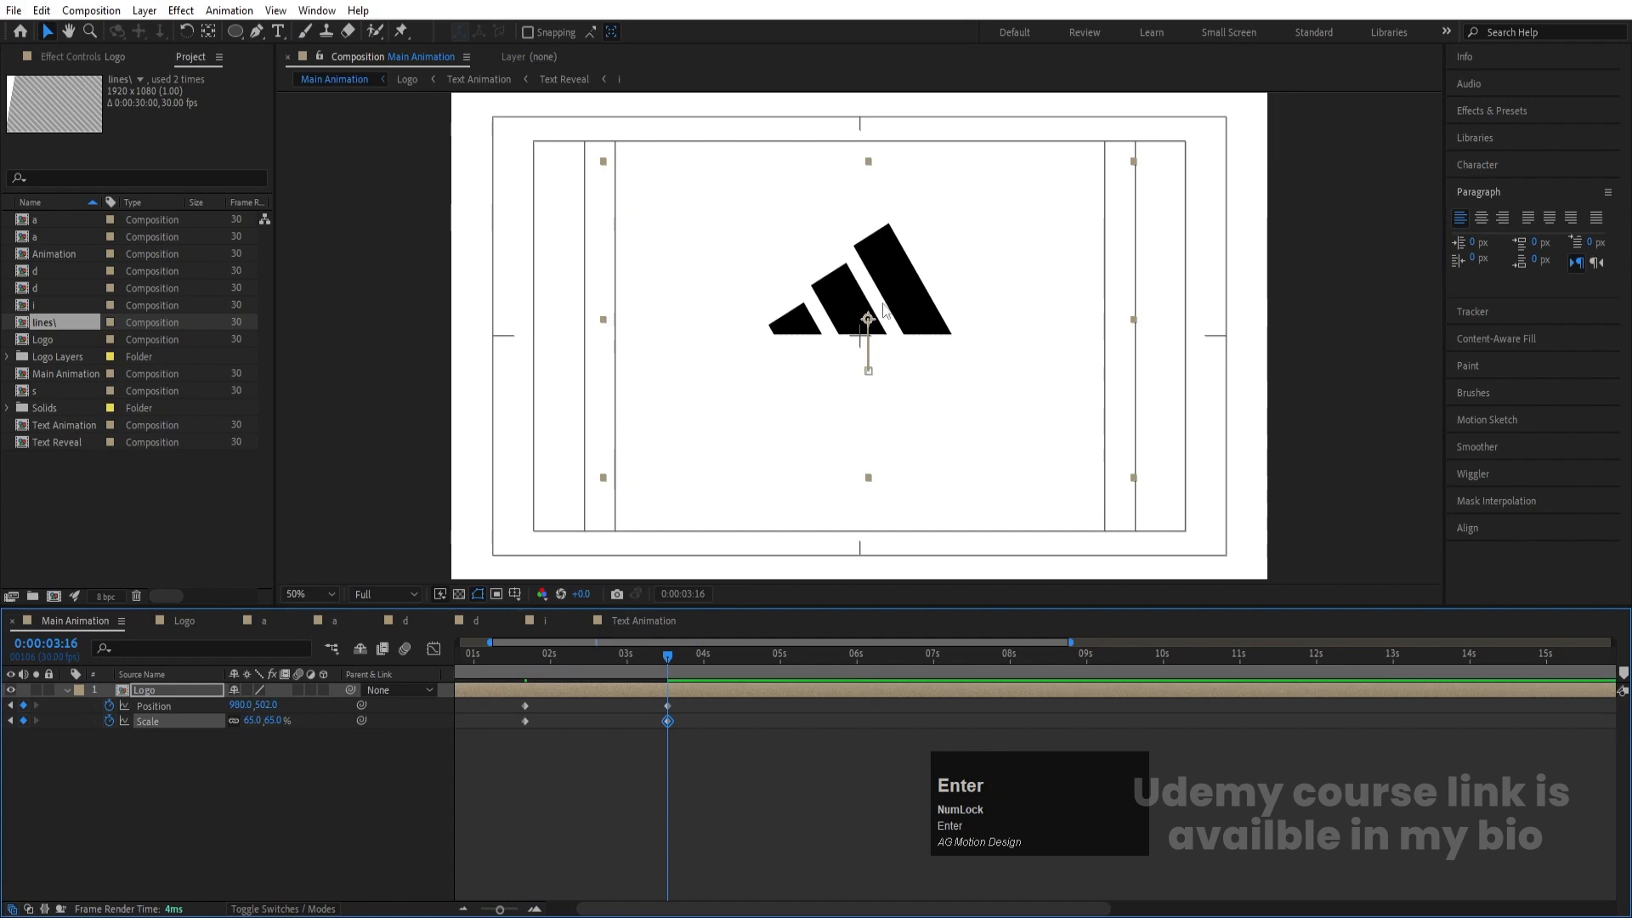
{"action": "left_click_drag", "start_coordinate": [888, 306], "coordinate": [888, 316]}
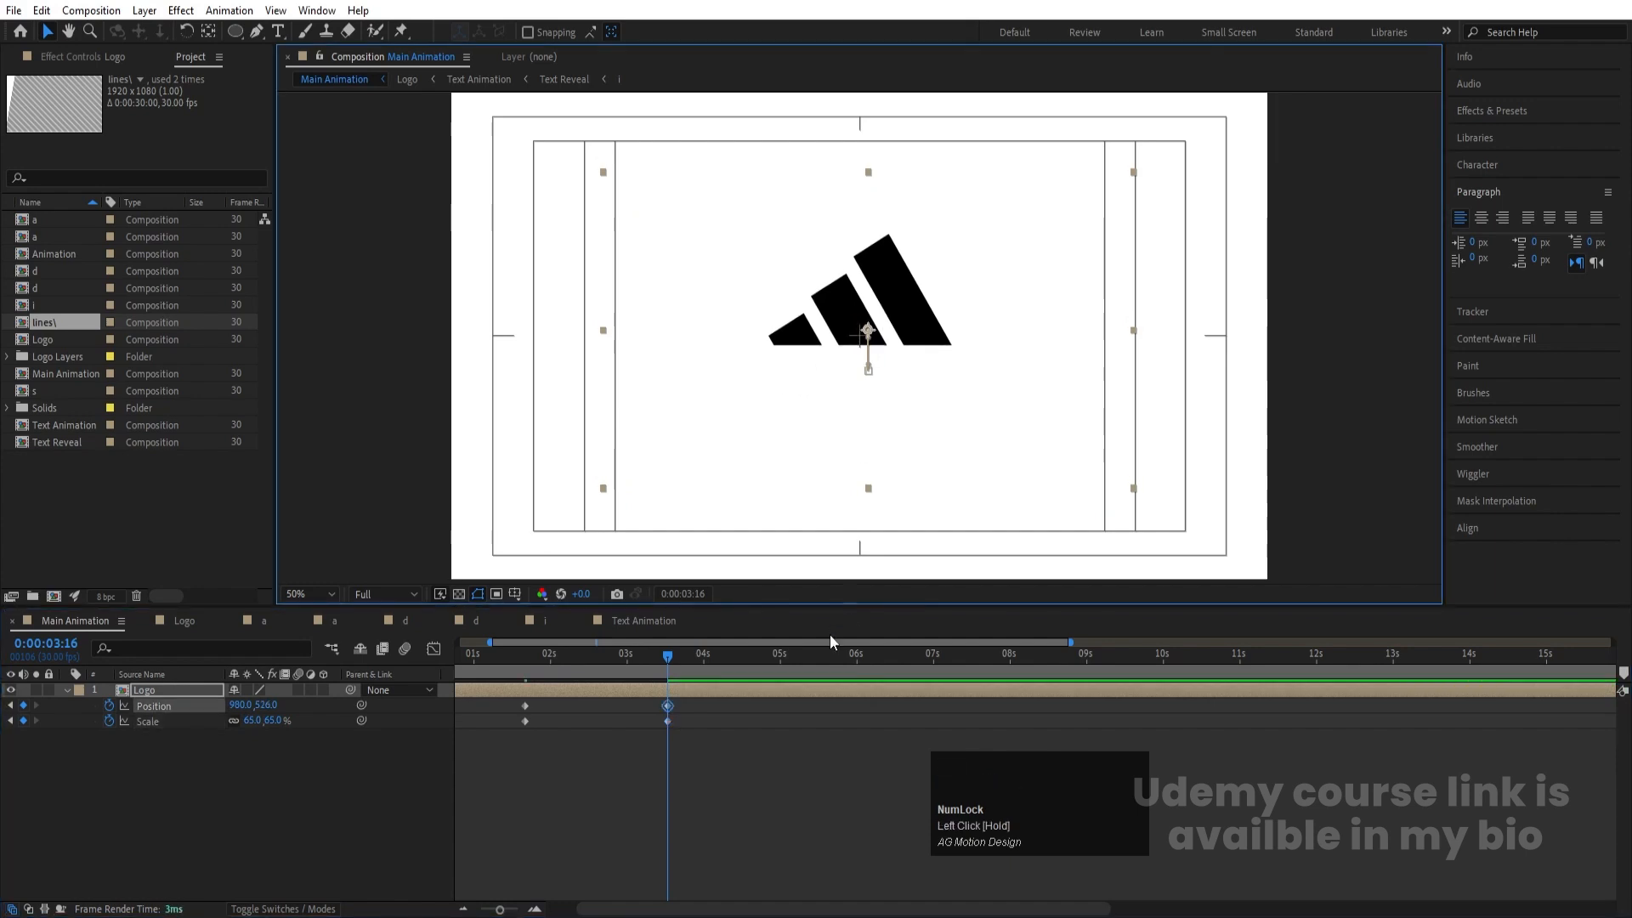
Step: Apply Easy Ease to all of the Logo layer's Position and Scale keyframes and preview the motion
{"action": "key", "text": "j"}
{"action": "left_click_drag", "start_coordinate": [783, 770], "coordinate": [422, 624]}
{"action": "key", "text": "F9"}
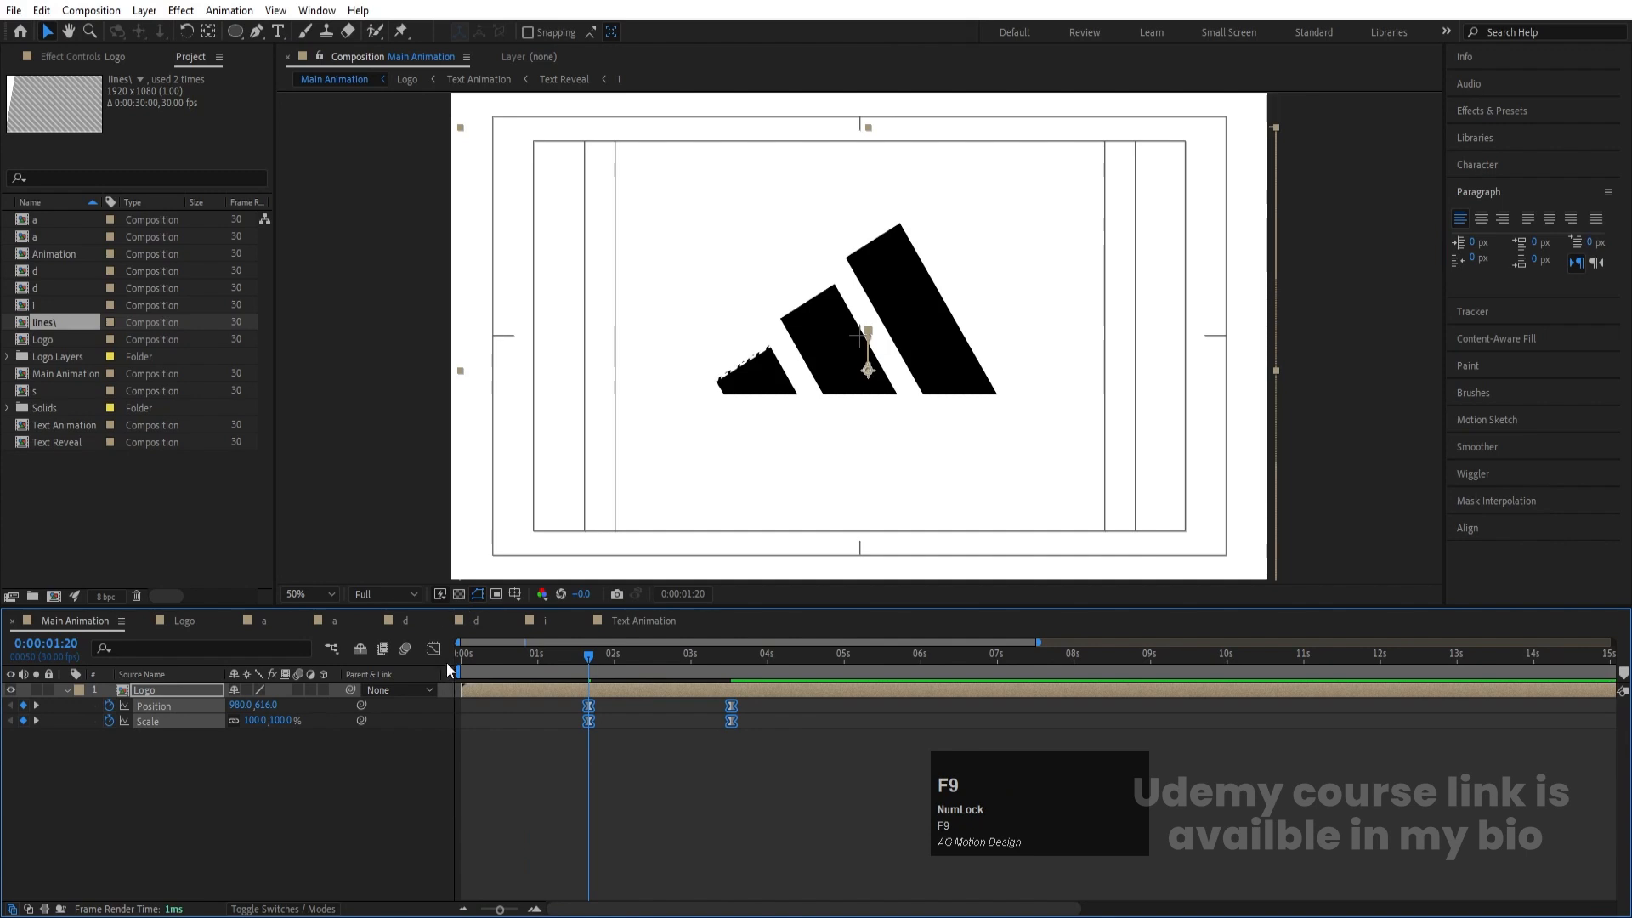
{"action": "key", "text": "space"}
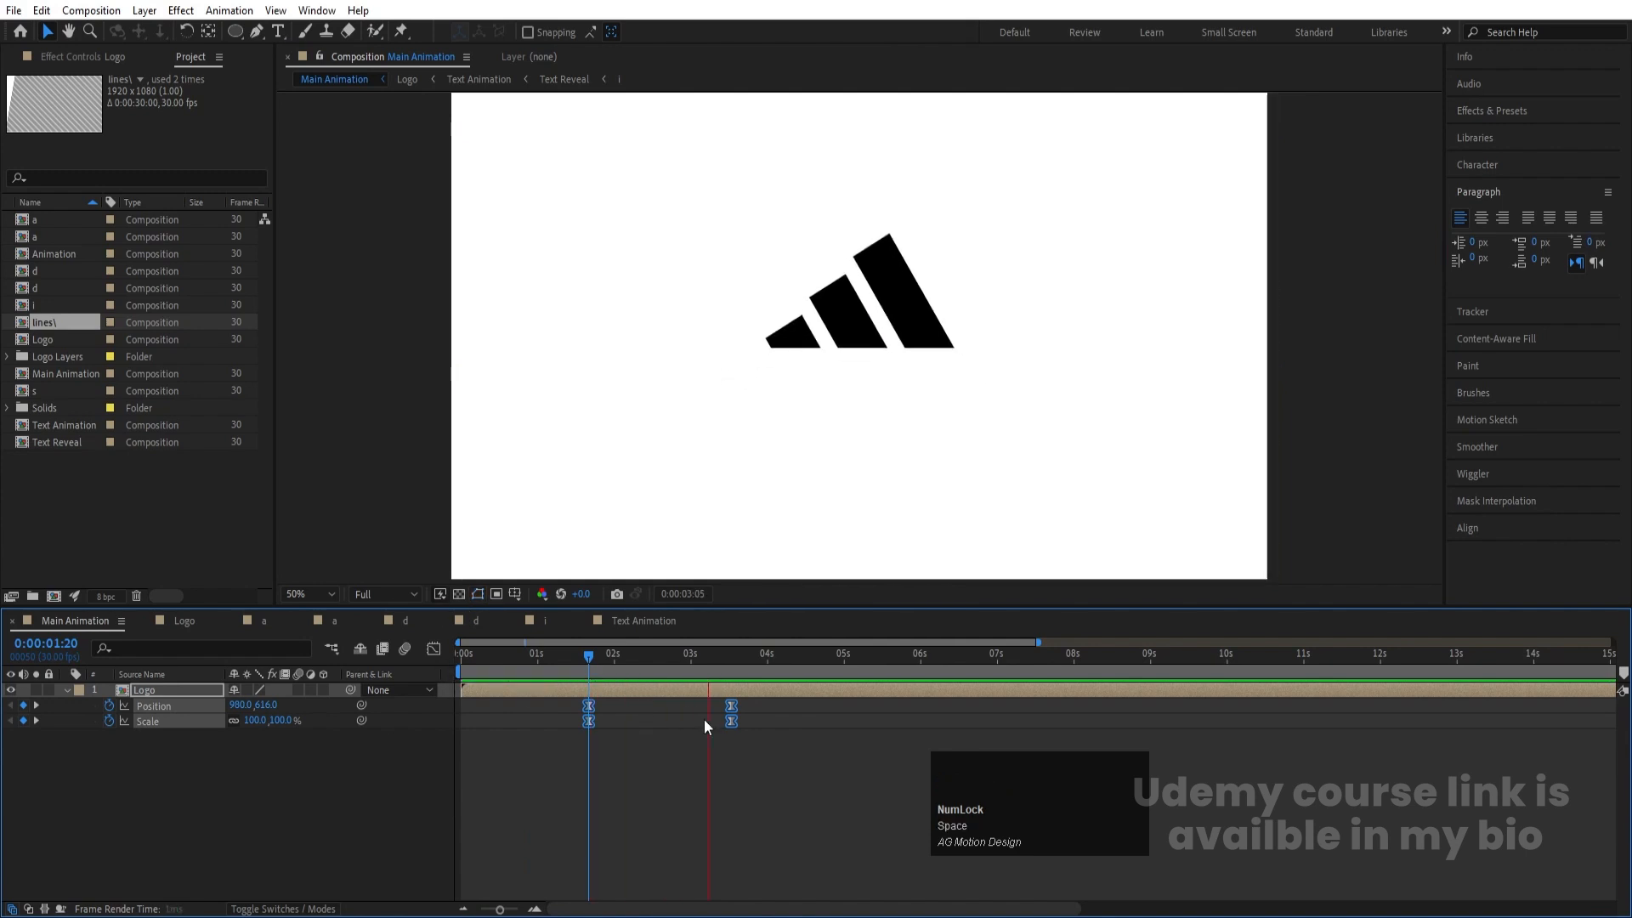
{"action": "key", "text": "space"}
Step: Add a white solid to Main Animation and place it below the Logo layer as the background
{"action": "left_click", "coordinate": [650, 763]}
{"action": "key", "text": "j"}
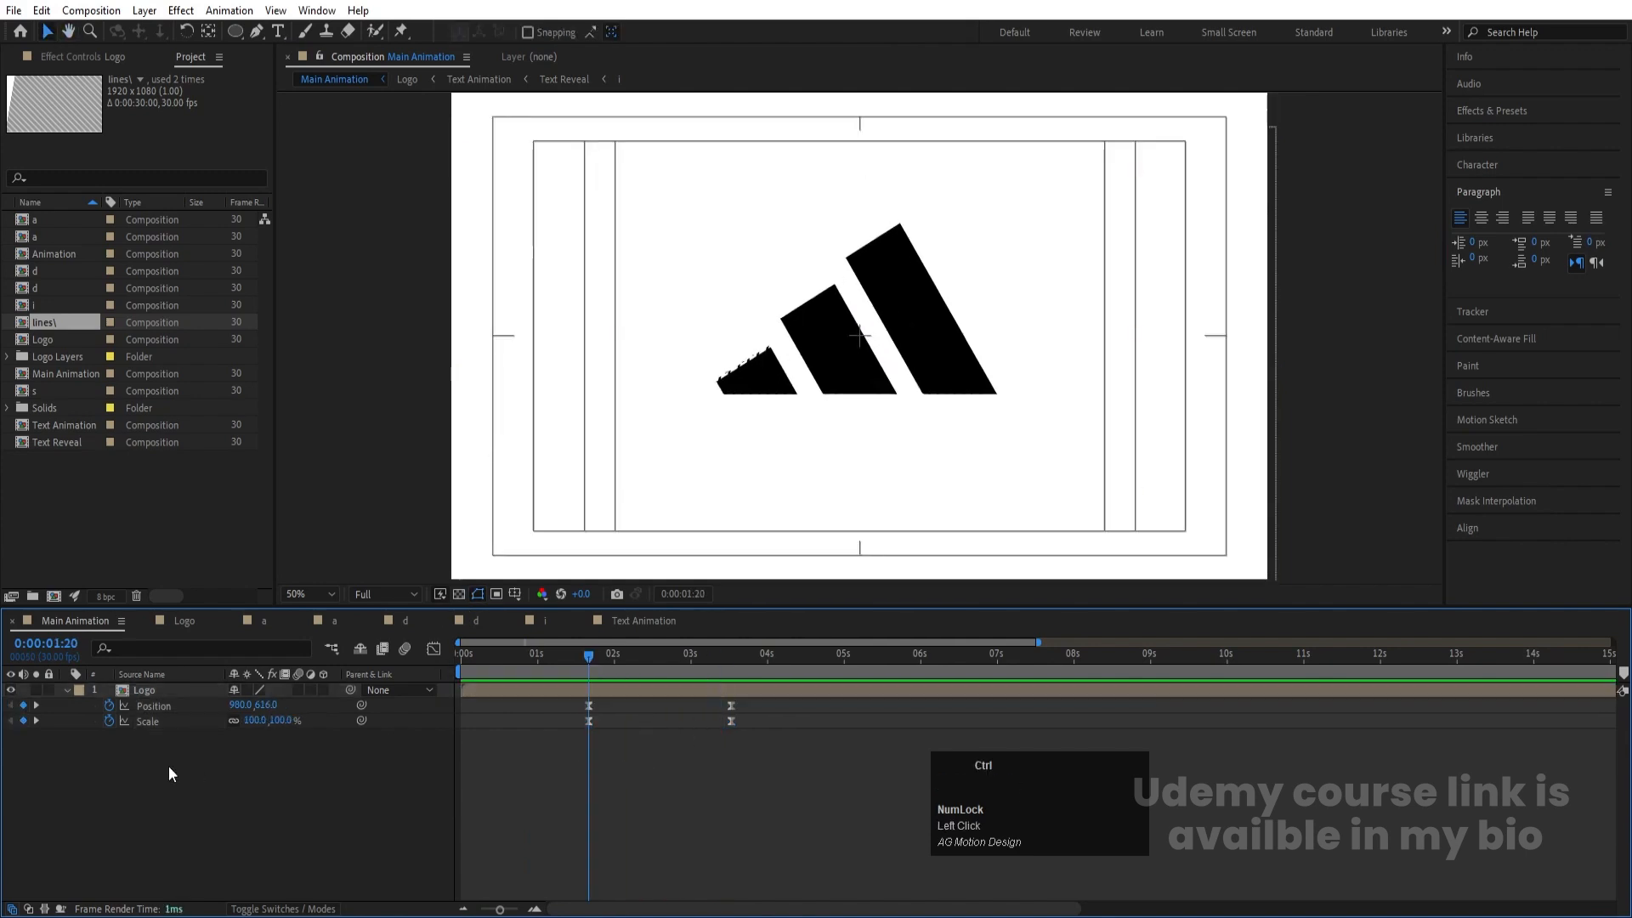
{"action": "key", "text": "ctrl+y"}
{"action": "key", "text": "Return"}
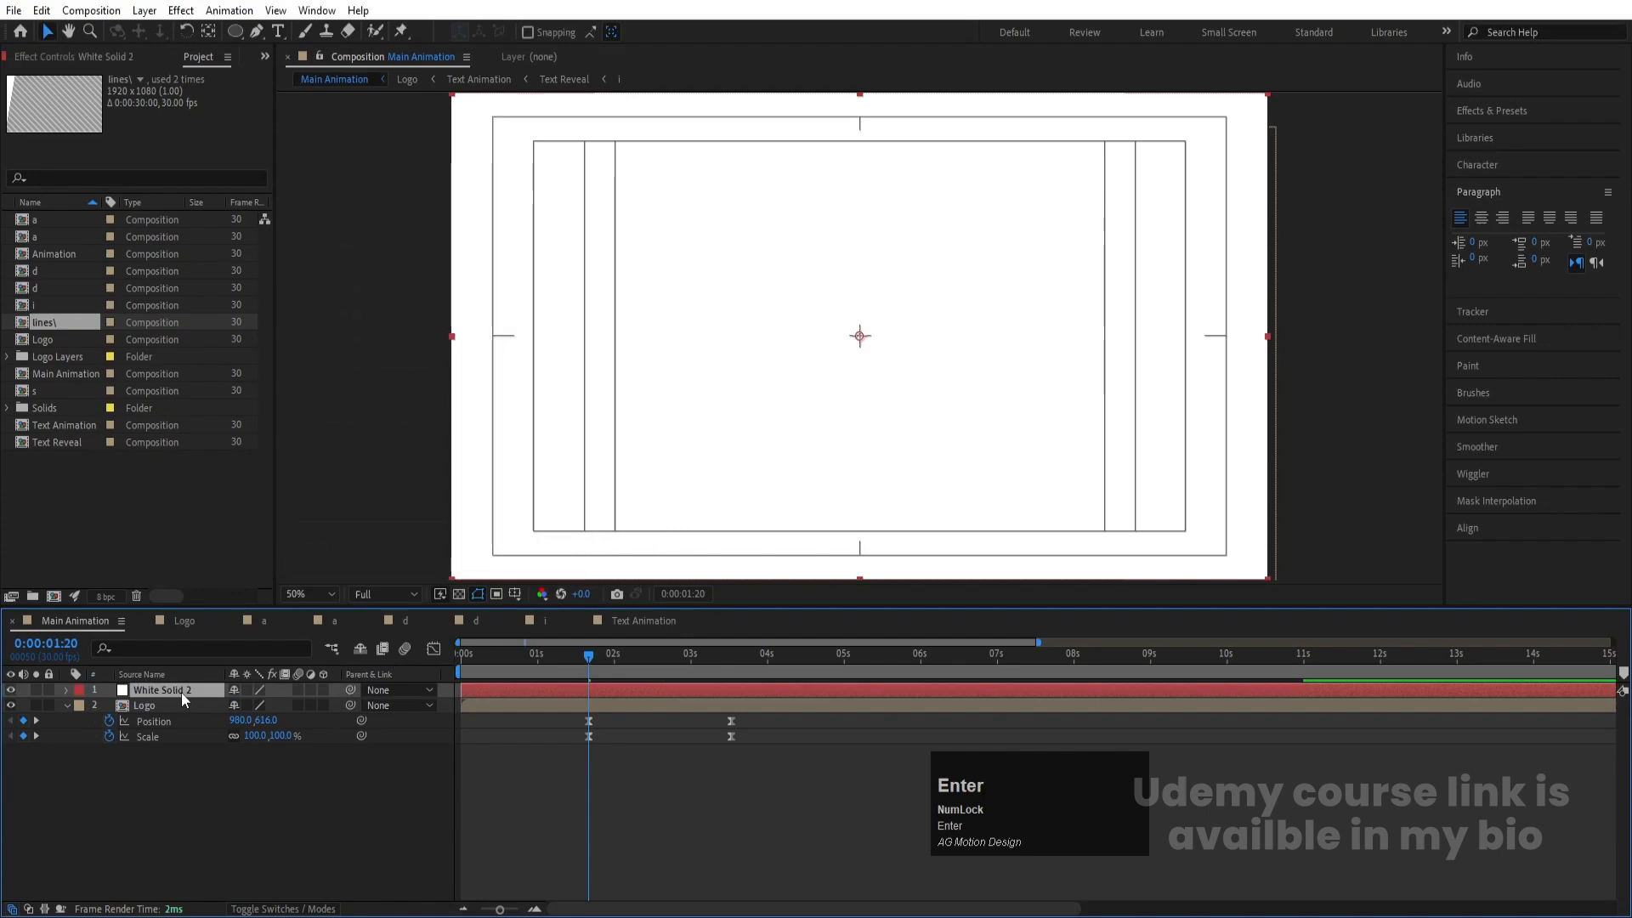
{"action": "left_click_drag", "start_coordinate": [181, 692], "coordinate": [187, 768]}
Step: Preview the stripe reveal and the scale-down motion over the white background from the start
{"action": "left_click_drag", "start_coordinate": [510, 655], "coordinate": [366, 654]}
{"action": "key", "text": "space"}
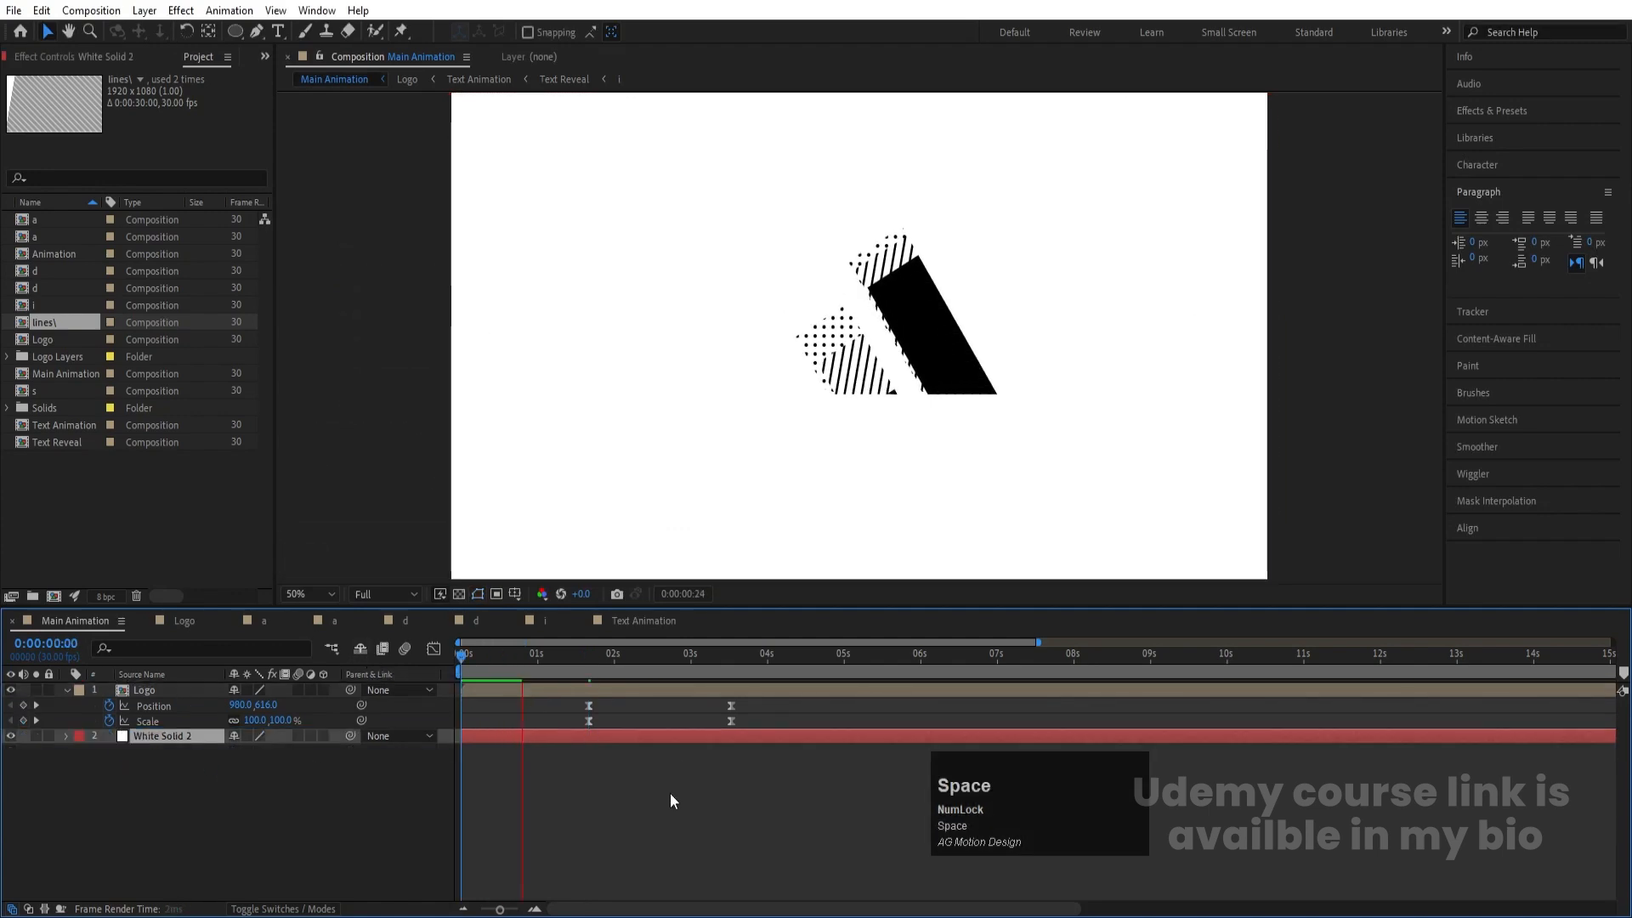
{"action": "key", "text": "space"}
{"action": "left_click", "coordinate": [568, 792]}
{"action": "key", "text": "space"}
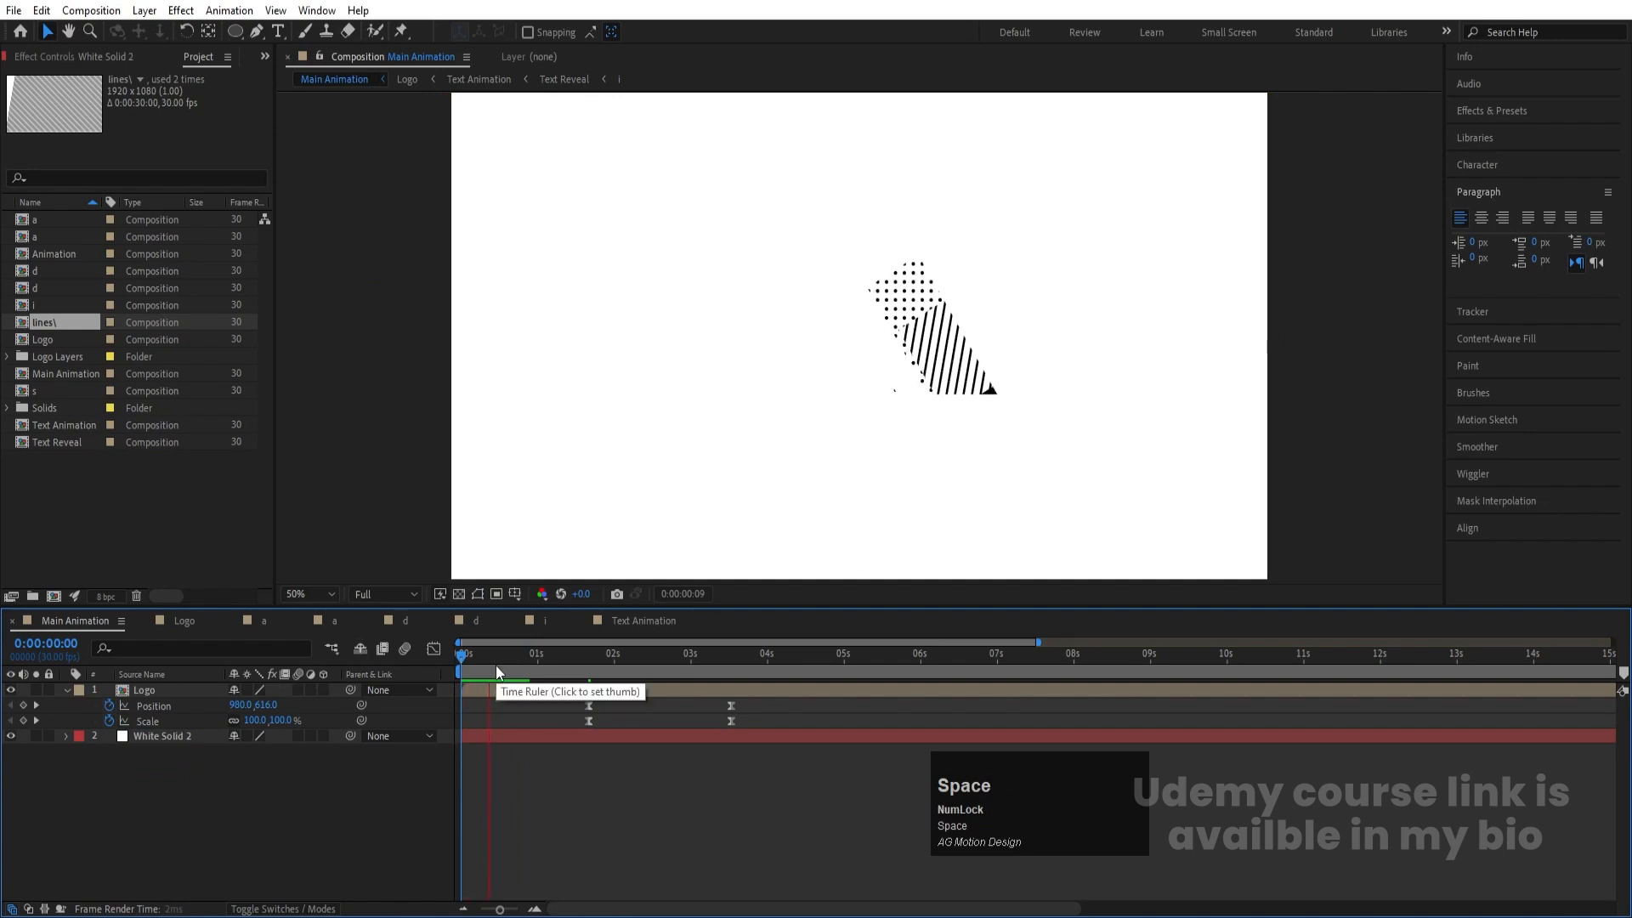
{"action": "key", "text": "space"}
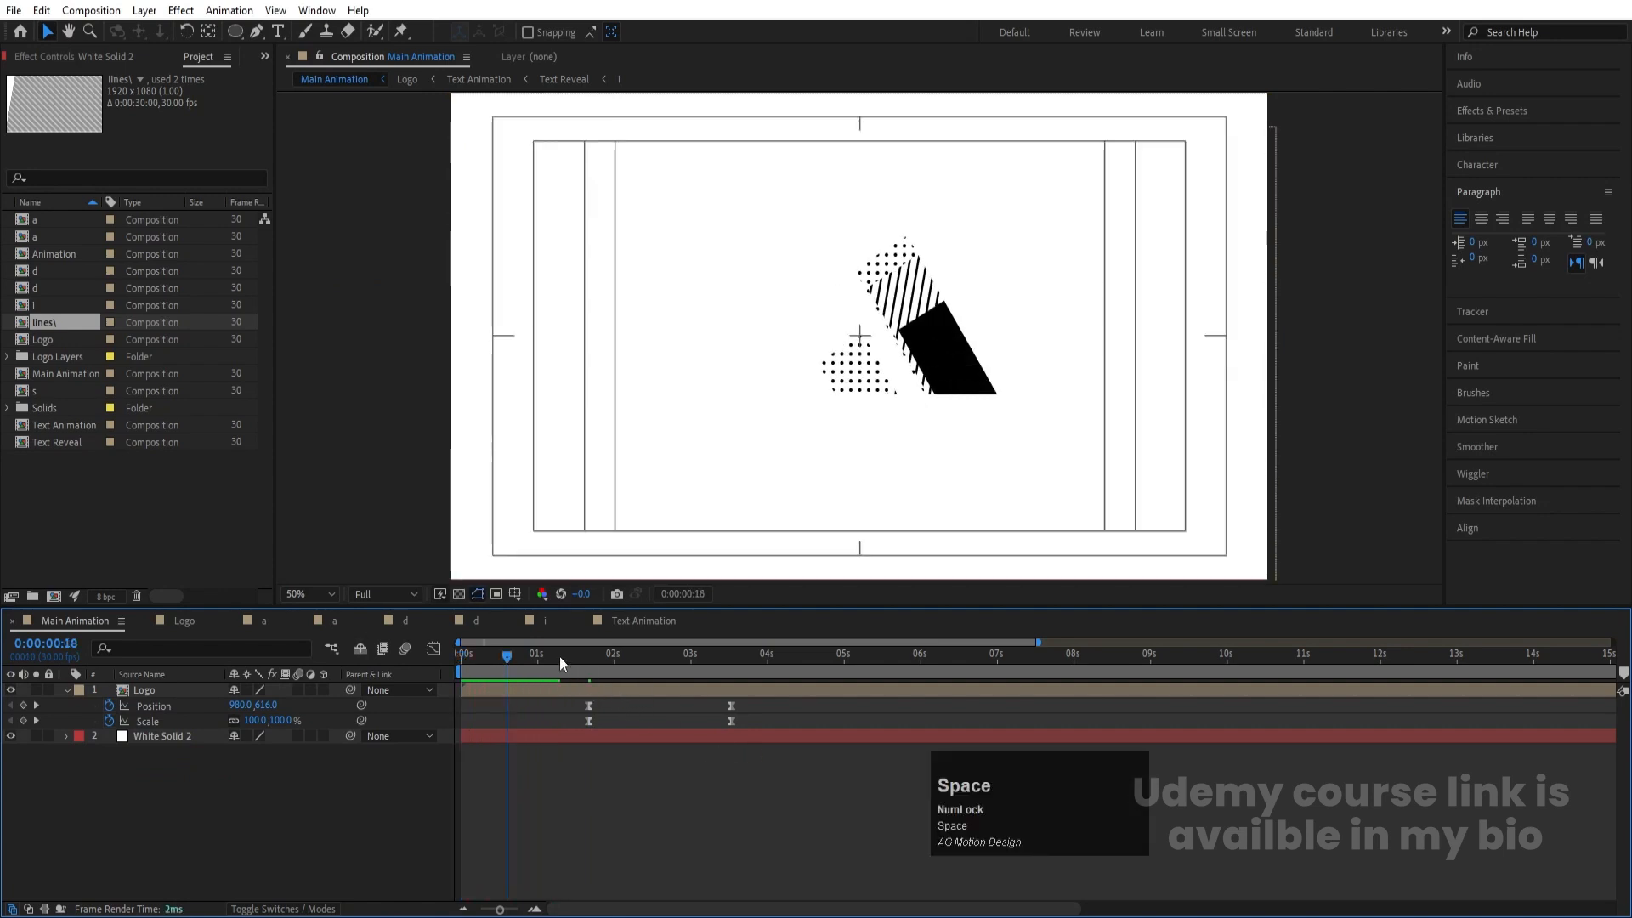
{"action": "left_click", "coordinate": [561, 657]}
{"action": "key", "text": "space"}
{"action": "key", "text": "space"}
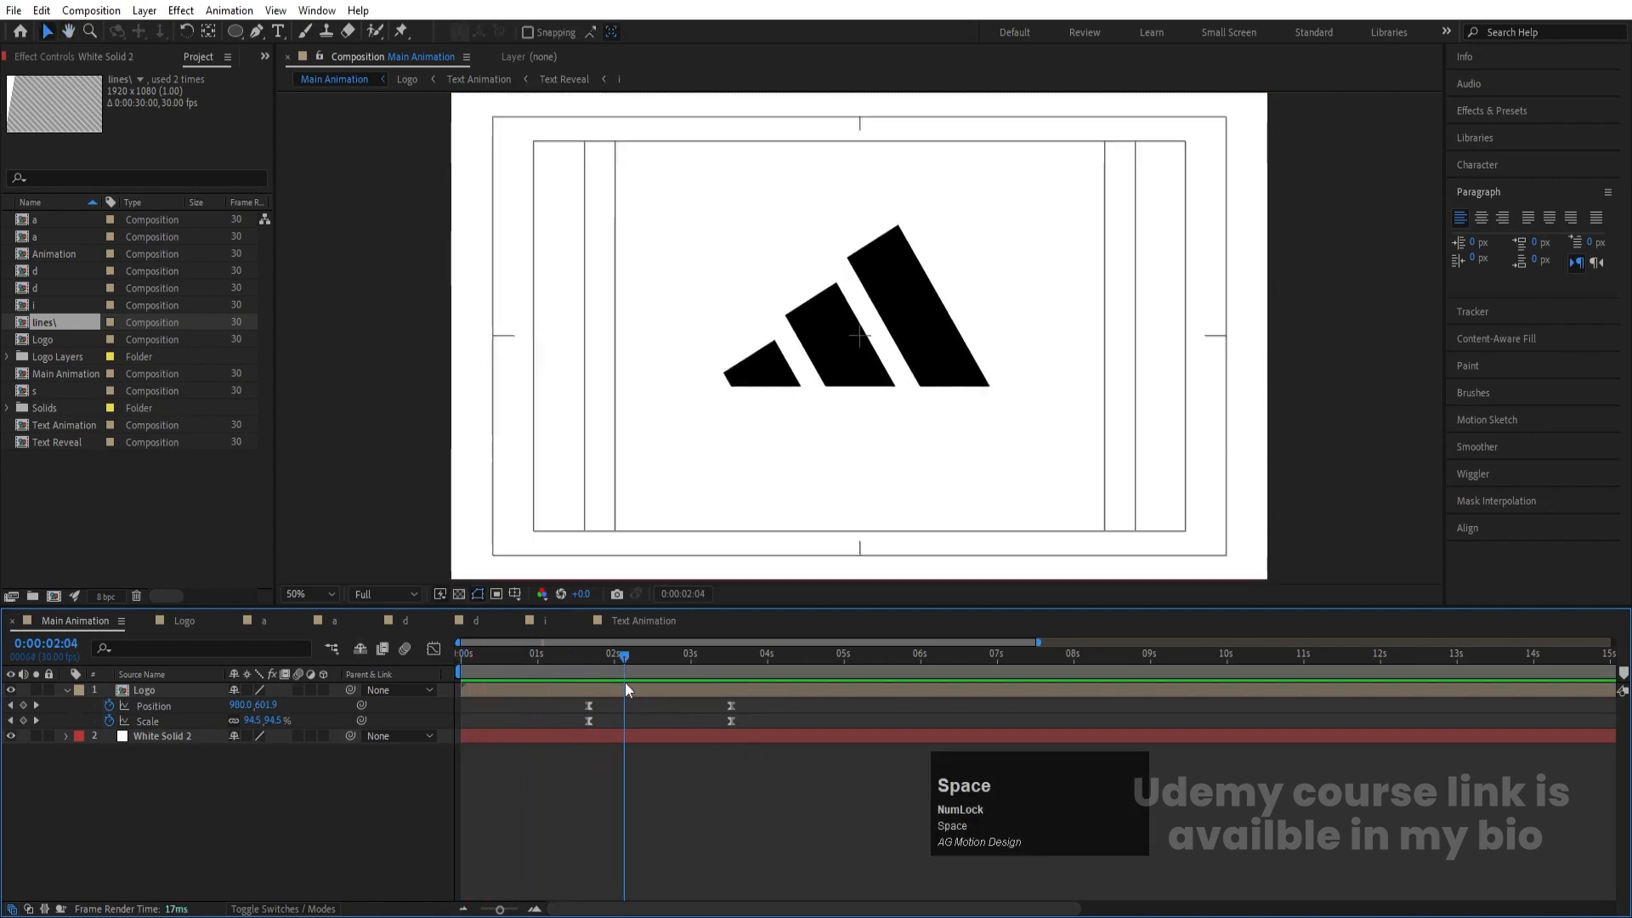
Step: Return to 0:00:01:20 and add an adjustment layer above the Logo layer
{"action": "key", "text": "j"}
{"action": "right_click", "coordinate": [245, 808]}
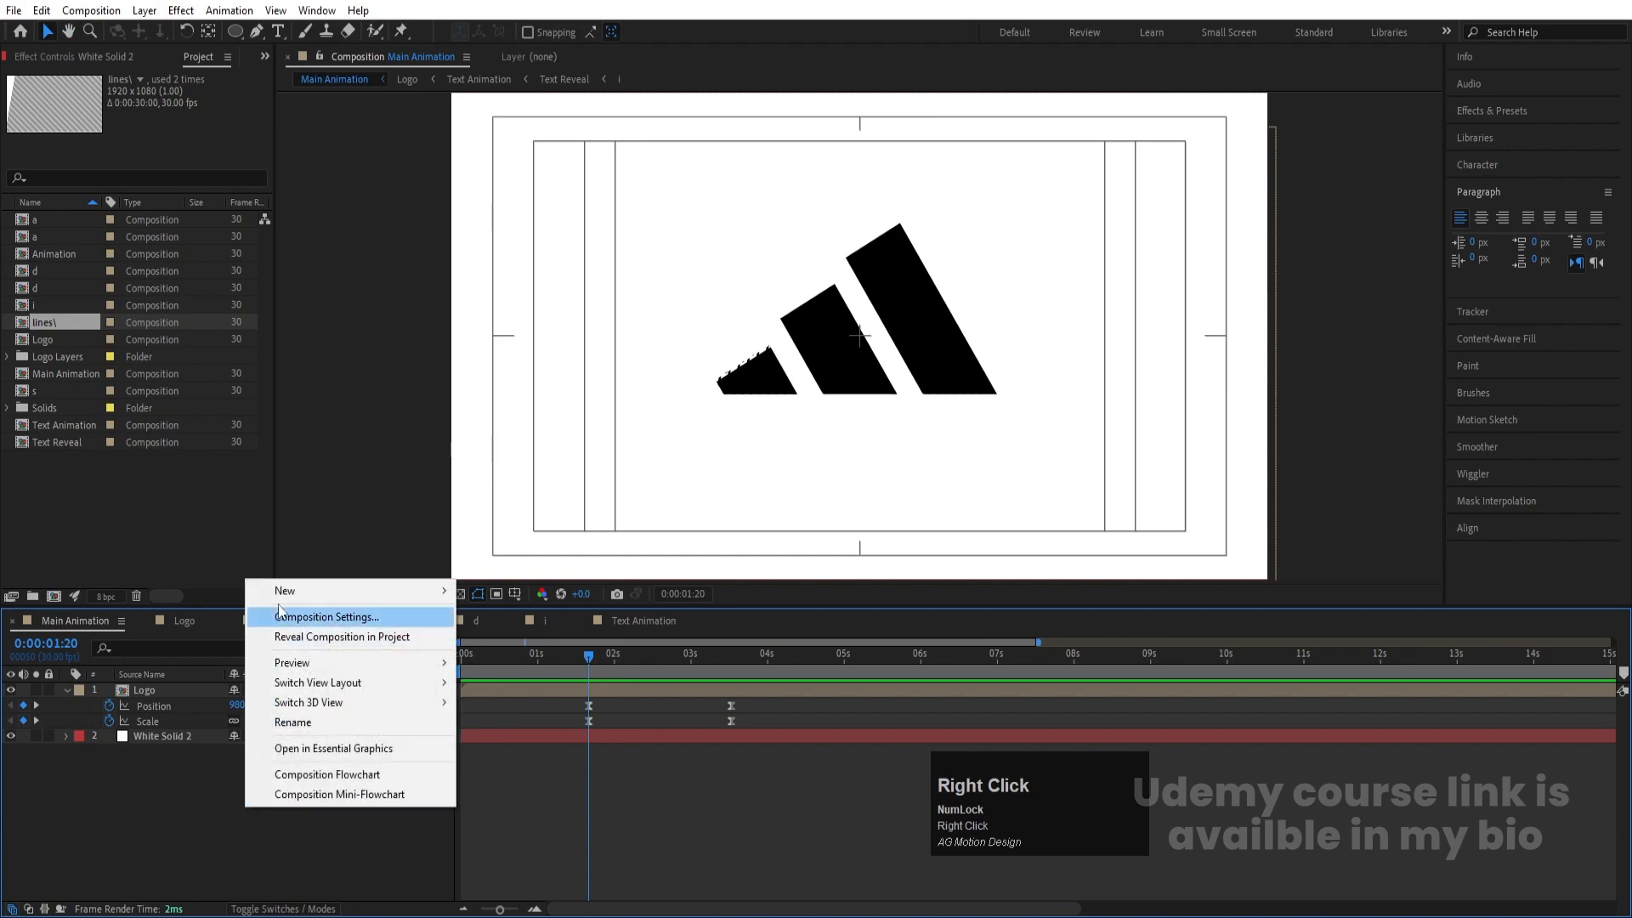
{"action": "left_click", "coordinate": [285, 591]}
{"action": "left_click", "coordinate": [520, 734]}
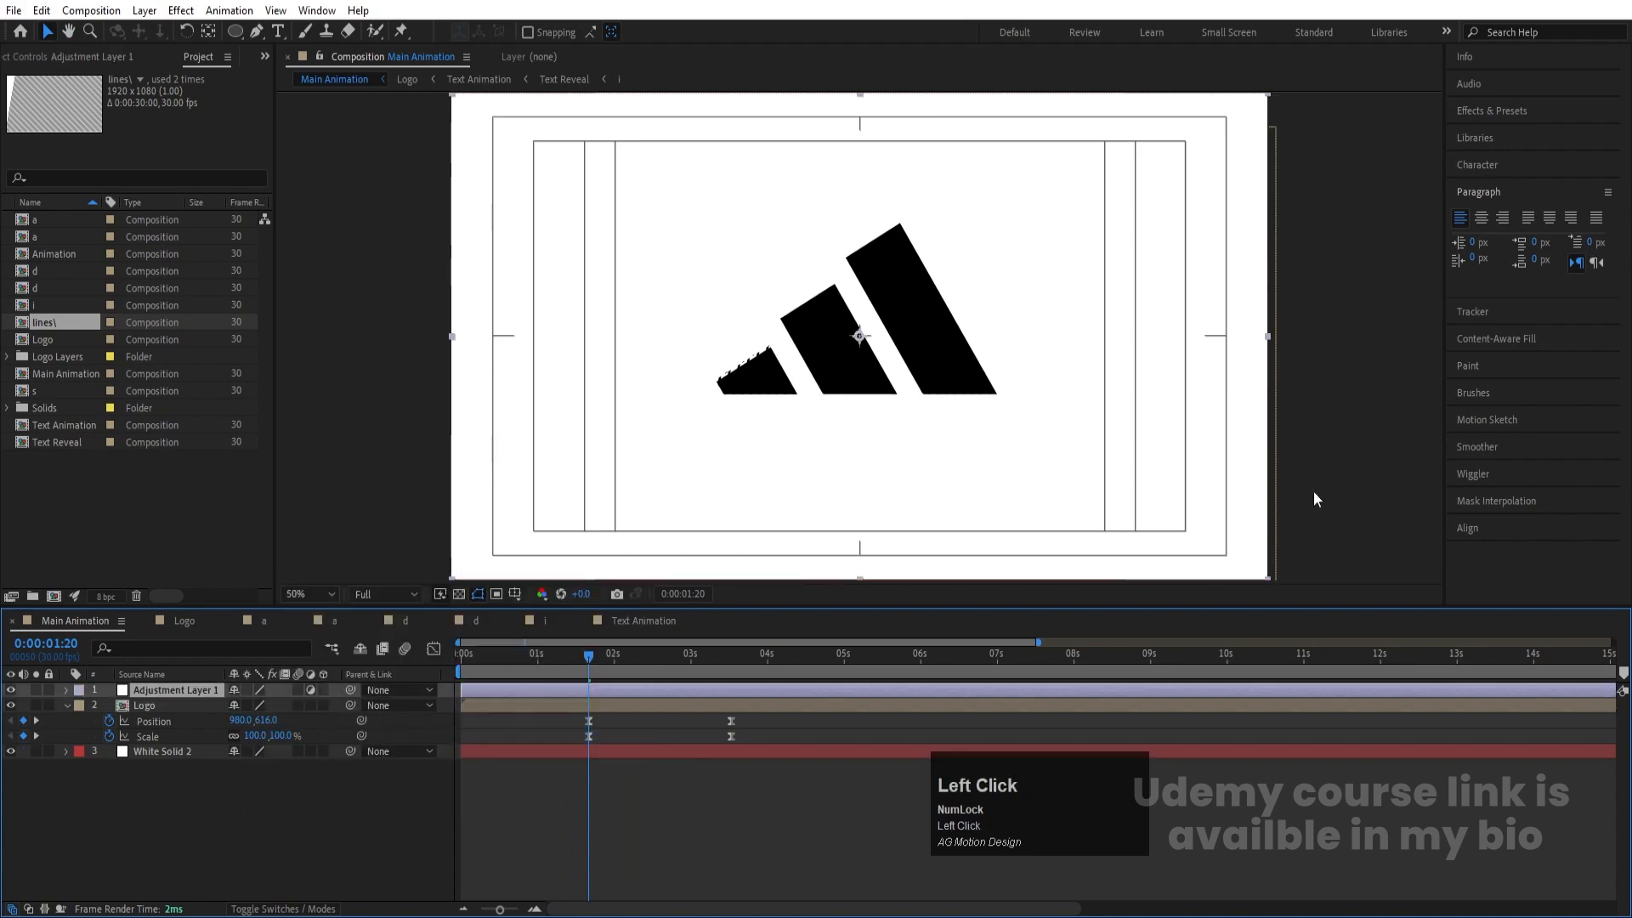
Step: Apply the Tint effect to the adjustment layer and swap its black and white mapping colors
{"action": "left_click", "coordinate": [1496, 111]}
{"action": "left_click", "coordinate": [1501, 135]}
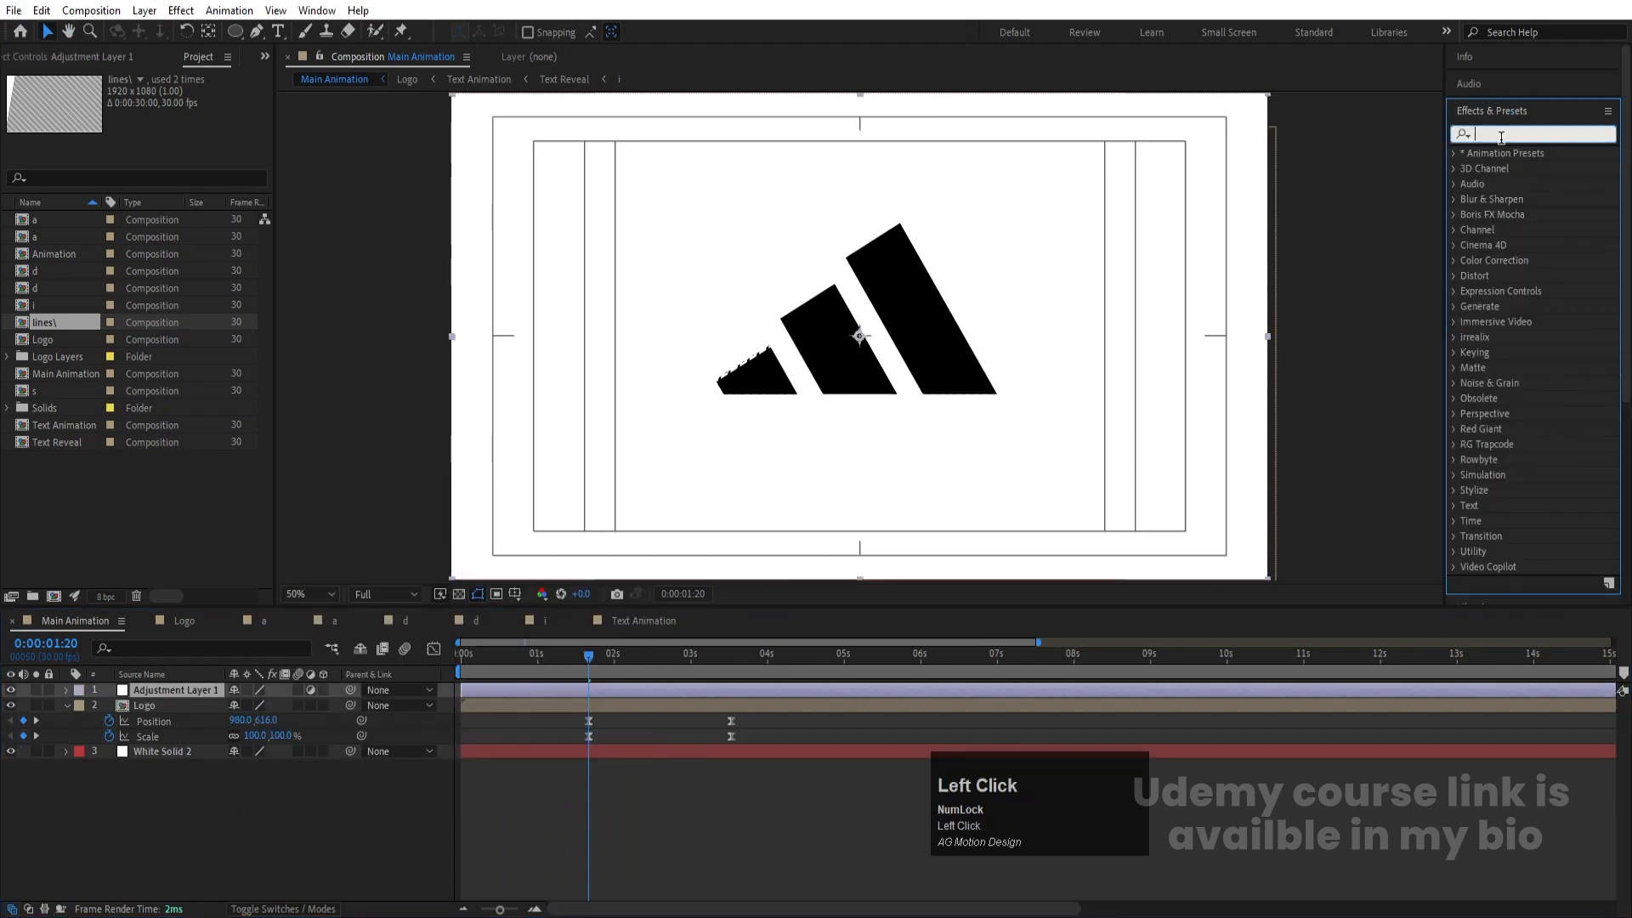
{"action": "type", "text": "tint"}
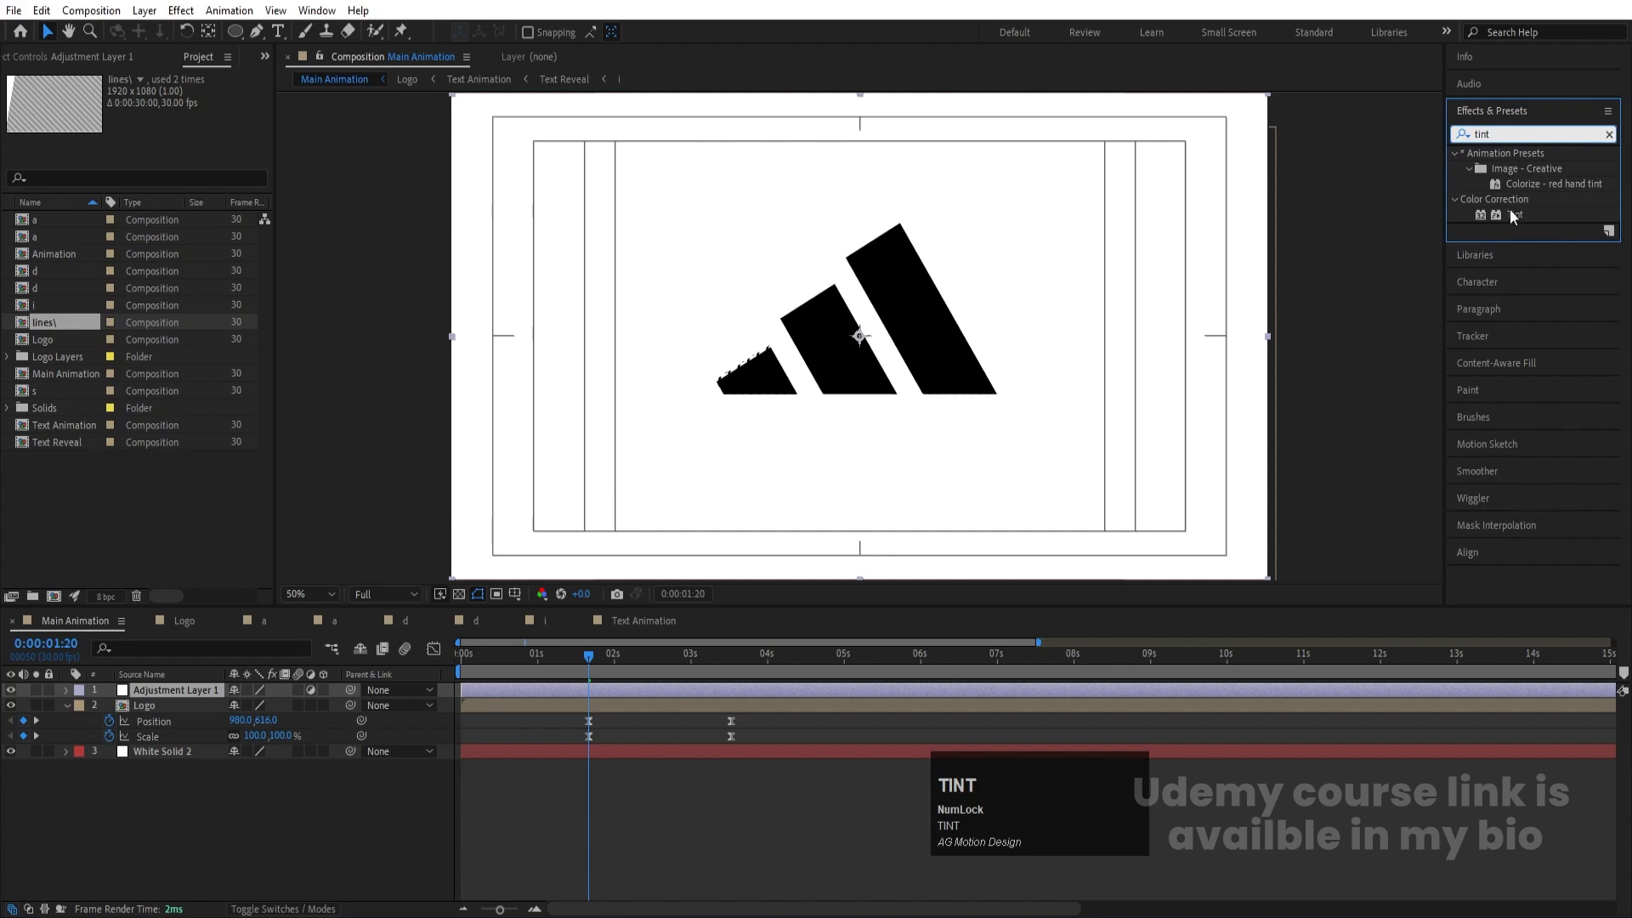
{"action": "double_click", "coordinate": [1512, 216]}
{"action": "left_click", "coordinate": [239, 156]}
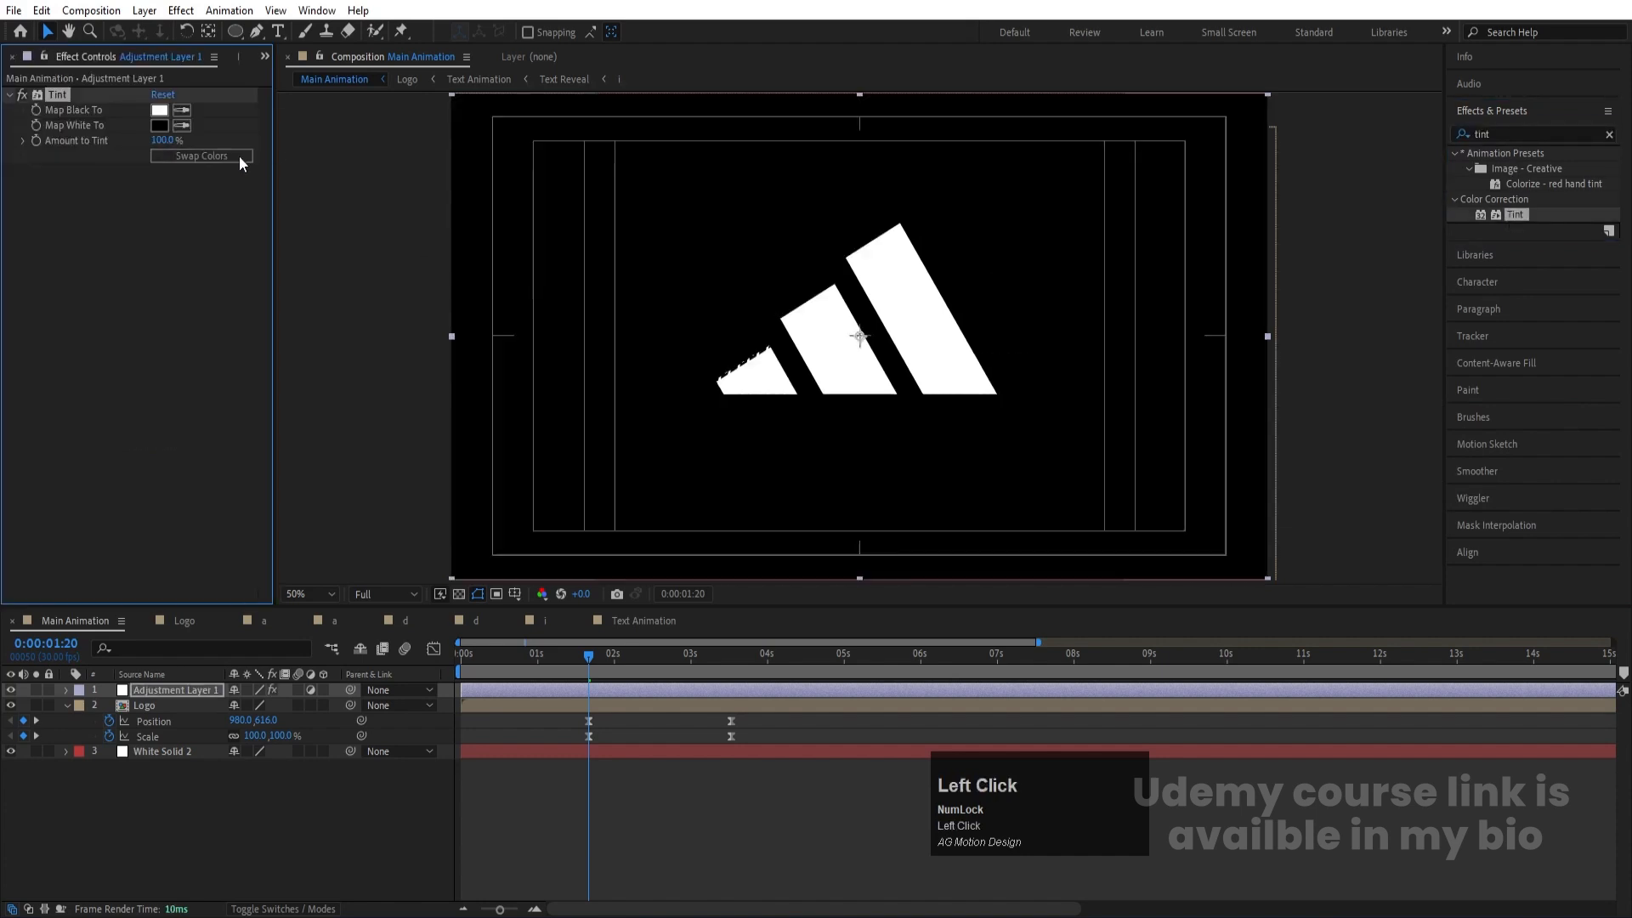
Step: Draw a large circle with black fill and no stroke over the logo as a new shape layer
{"action": "left_click", "coordinate": [360, 845]}
{"action": "right_click", "coordinate": [253, 809]}
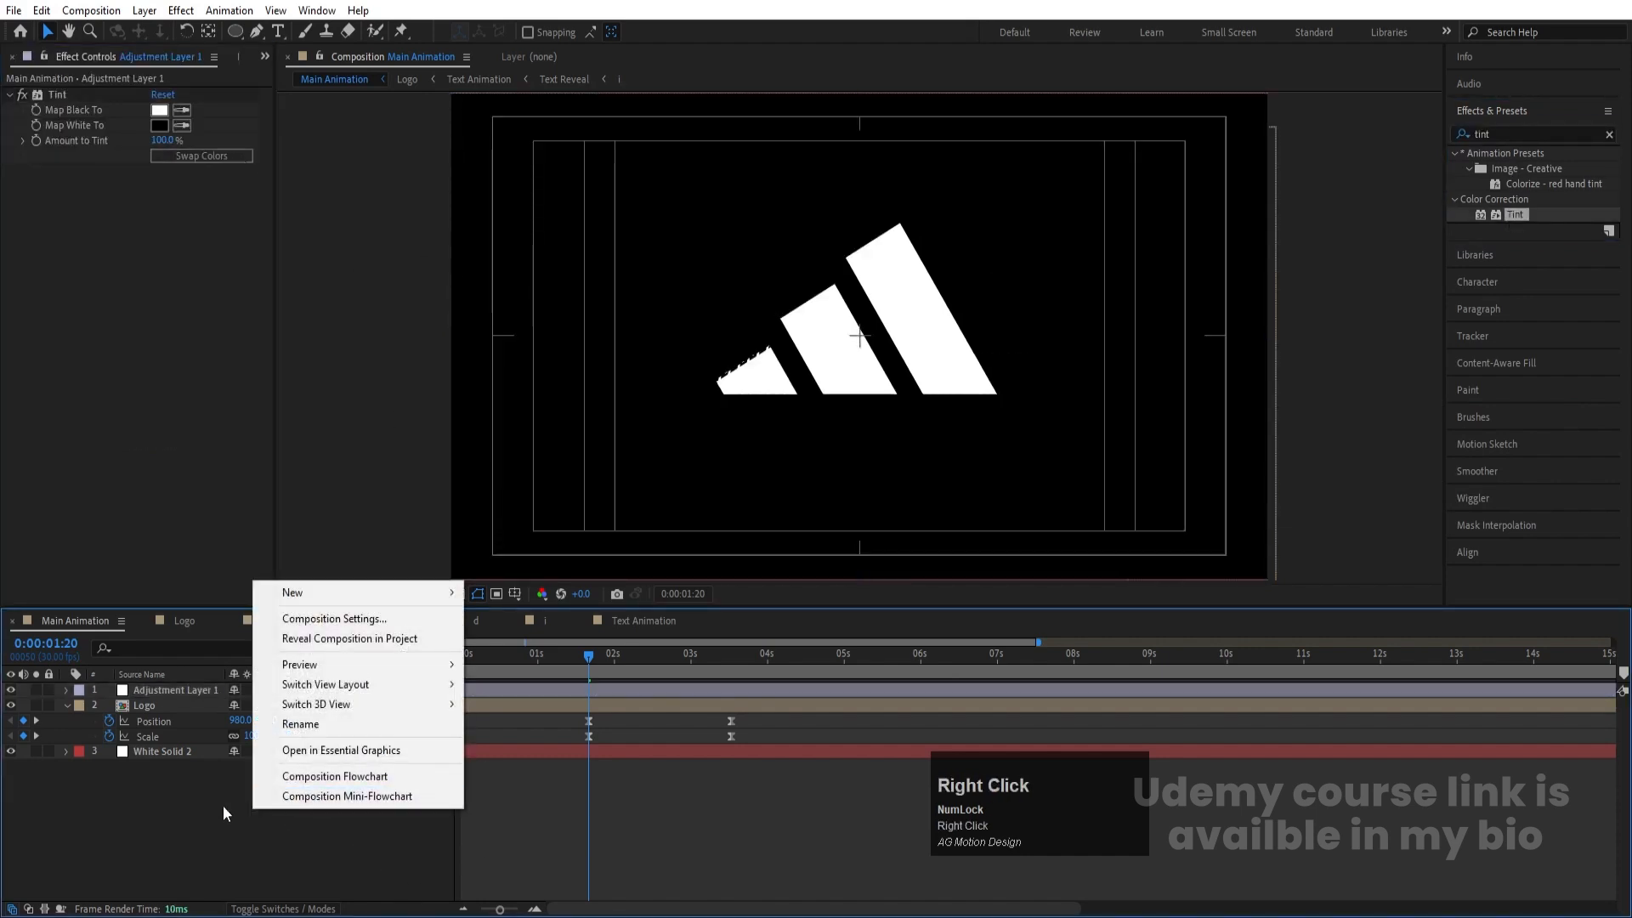
{"action": "left_click", "coordinate": [222, 804]}
{"action": "left_click", "coordinate": [237, 32]}
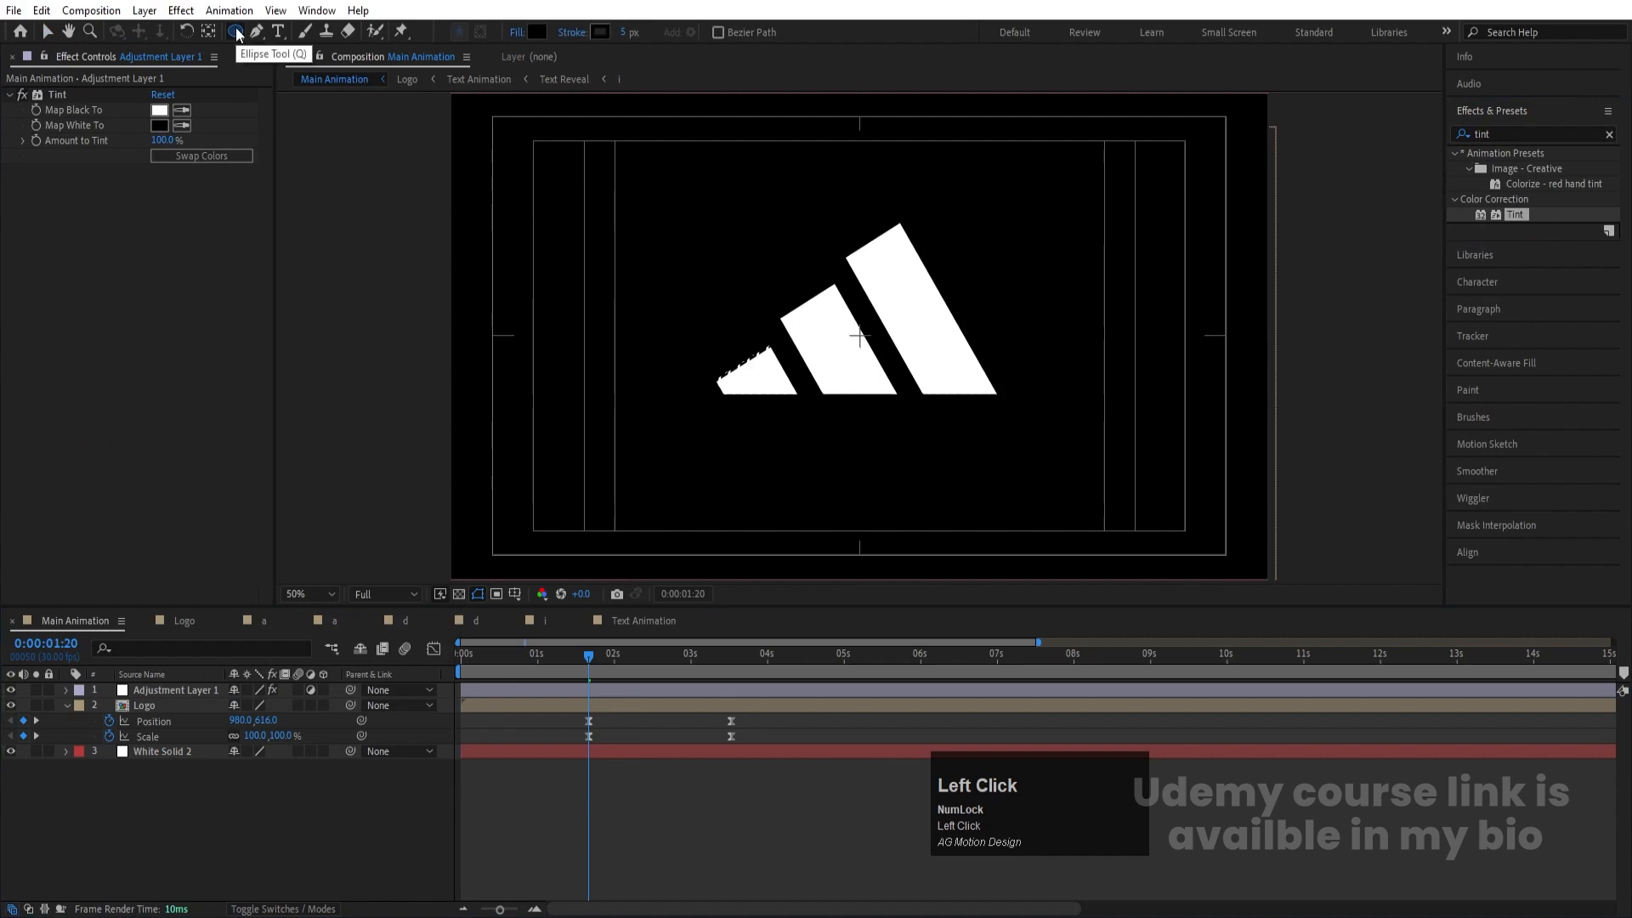
{"action": "left_click", "coordinate": [572, 32]}
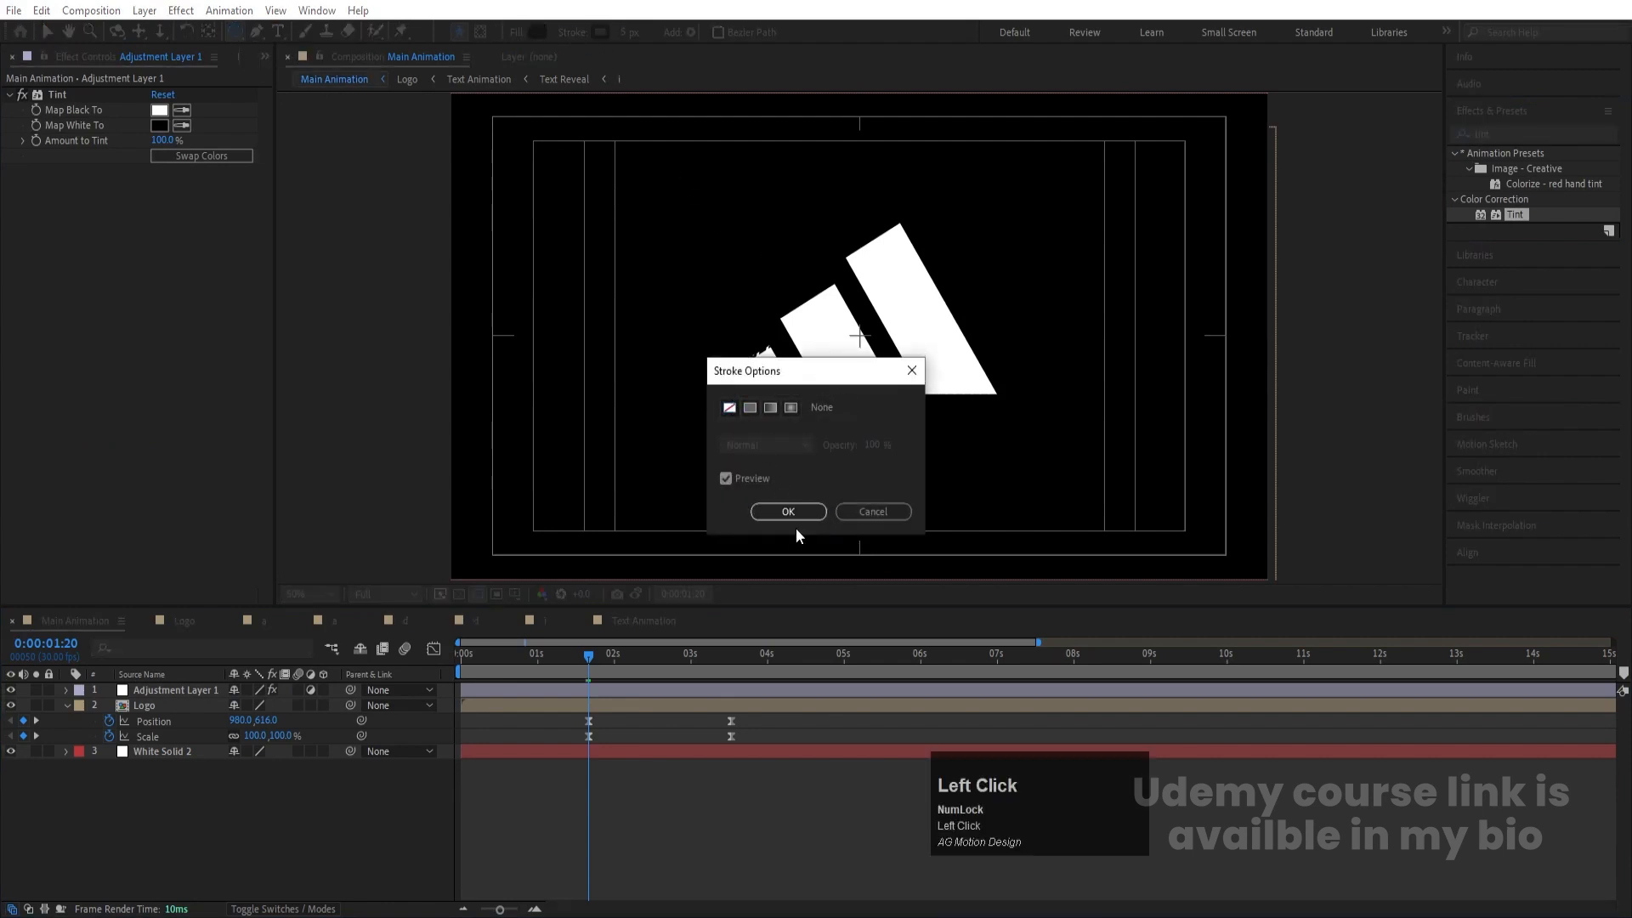
{"action": "left_click", "coordinate": [790, 513]}
{"action": "left_click_drag", "start_coordinate": [688, 201], "coordinate": [995, 430]}
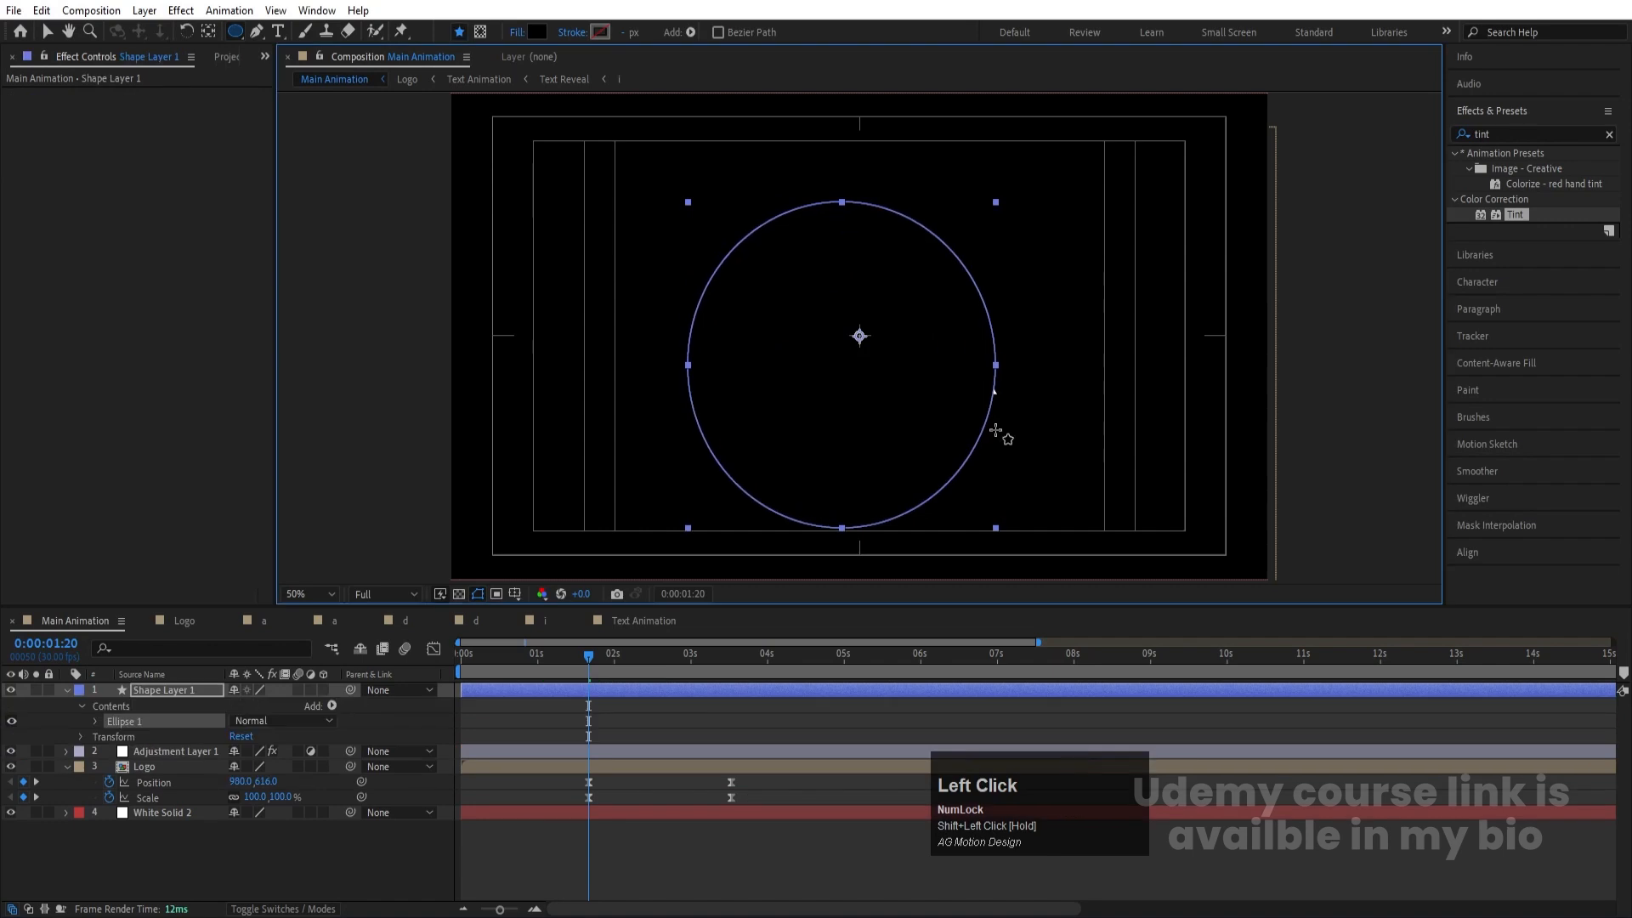
Step: Center the circle horizontally and vertically in the composition
{"action": "left_click", "coordinate": [1476, 560]}
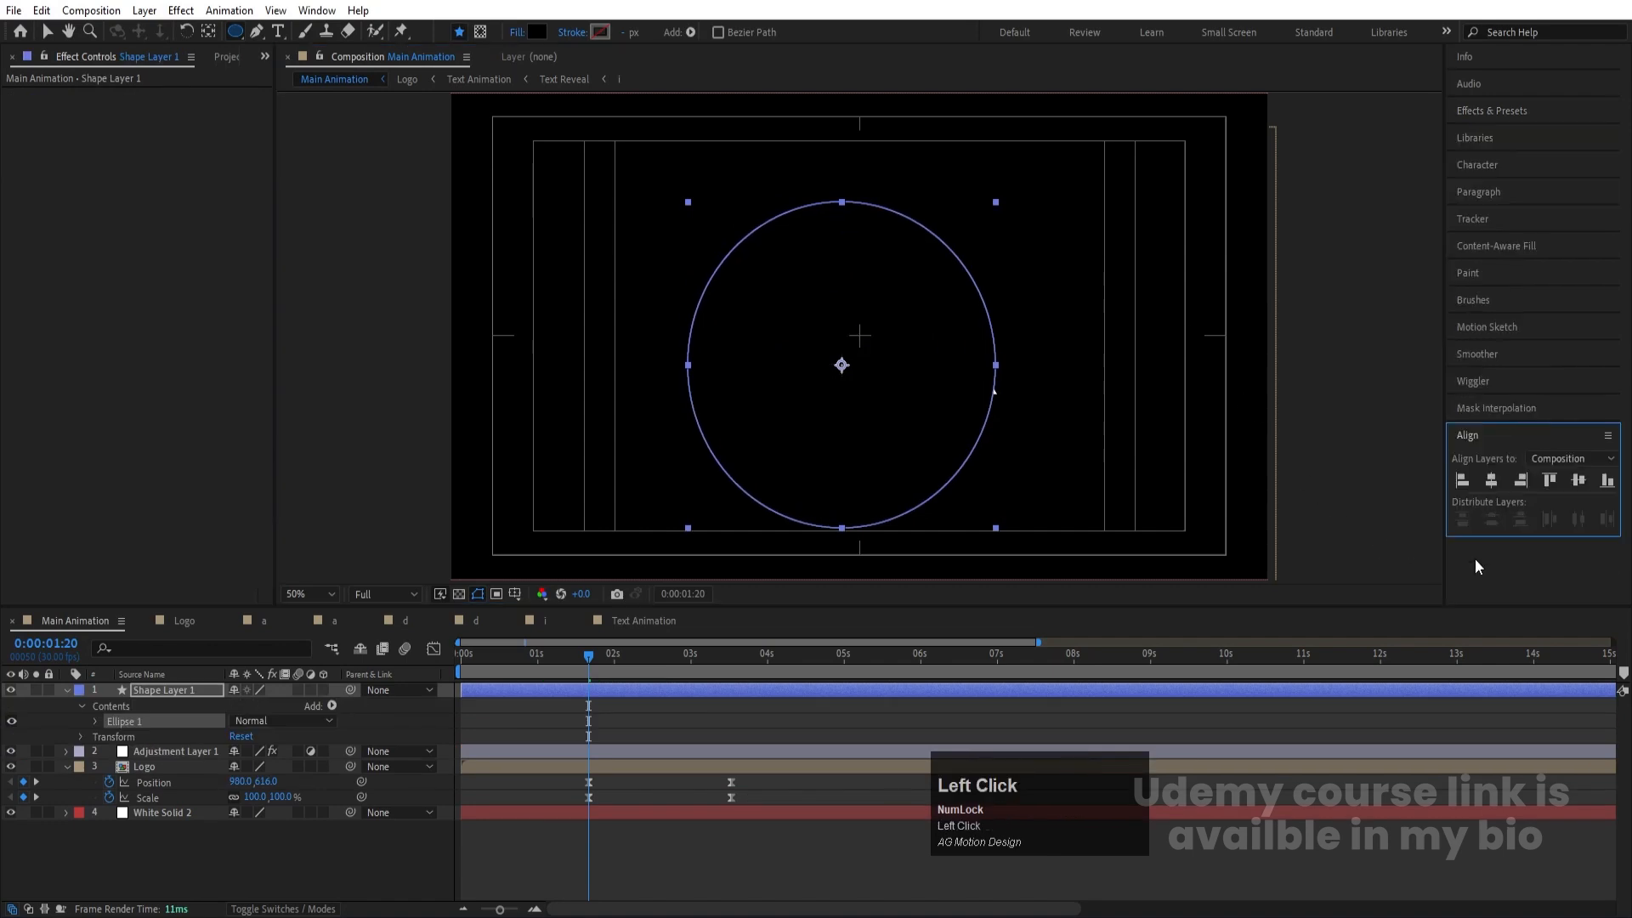
{"action": "left_click", "coordinate": [1491, 481]}
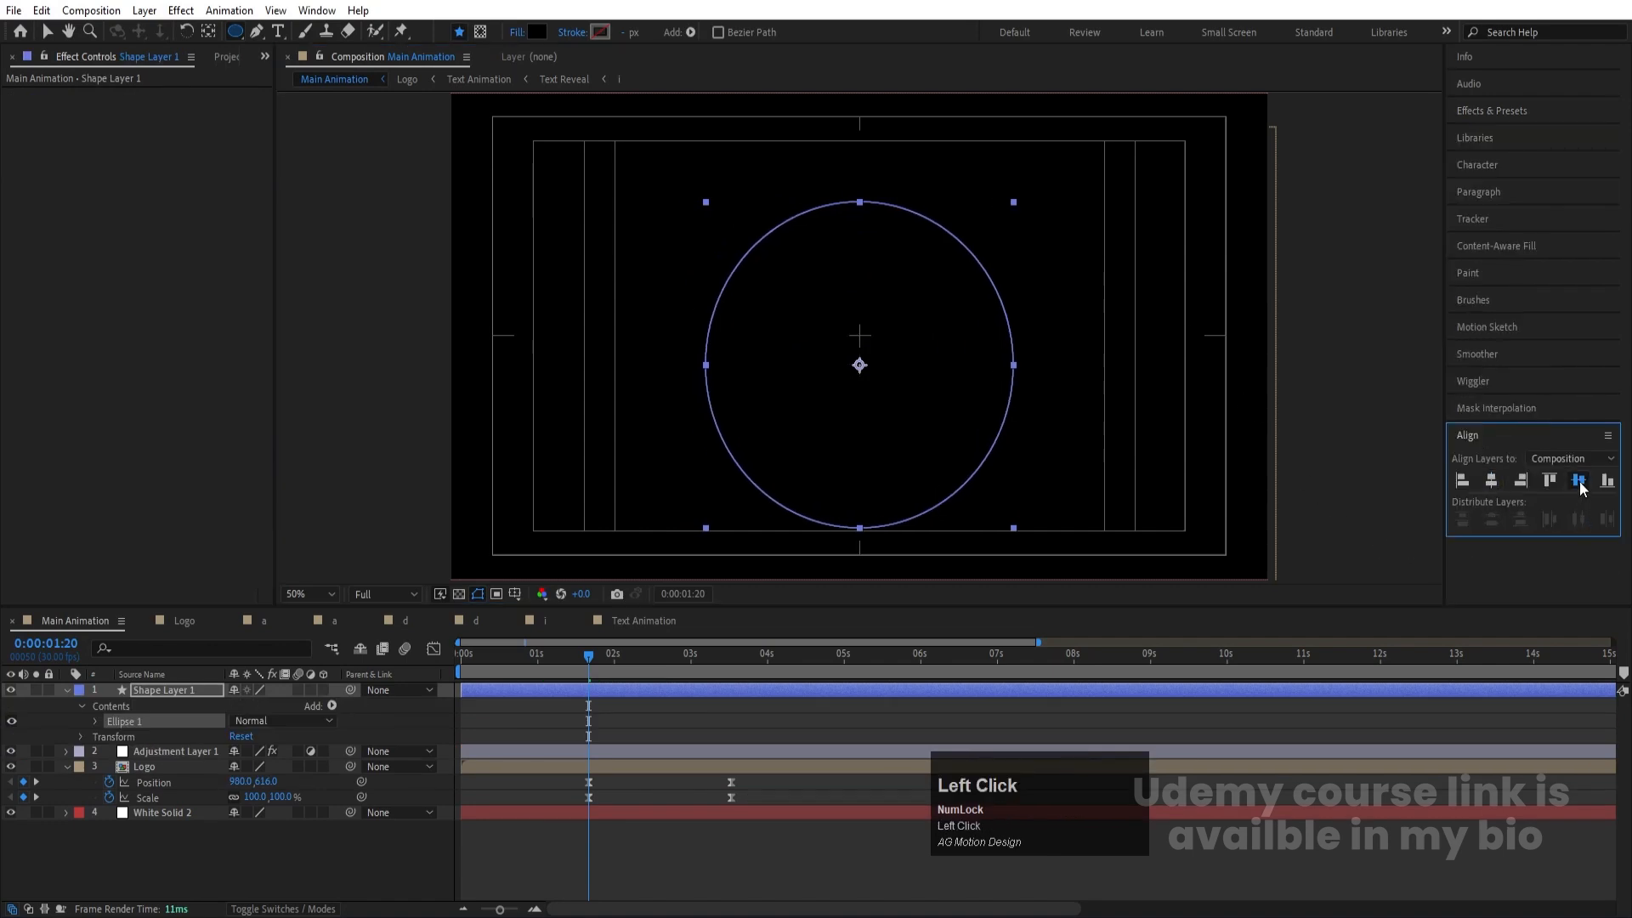
{"action": "left_click", "coordinate": [1579, 481]}
Step: Set the adjustment layer's track matte to Alpha Matte "Shape Layer 1" to limit the inversion to the circle
{"action": "left_click", "coordinate": [178, 751]}
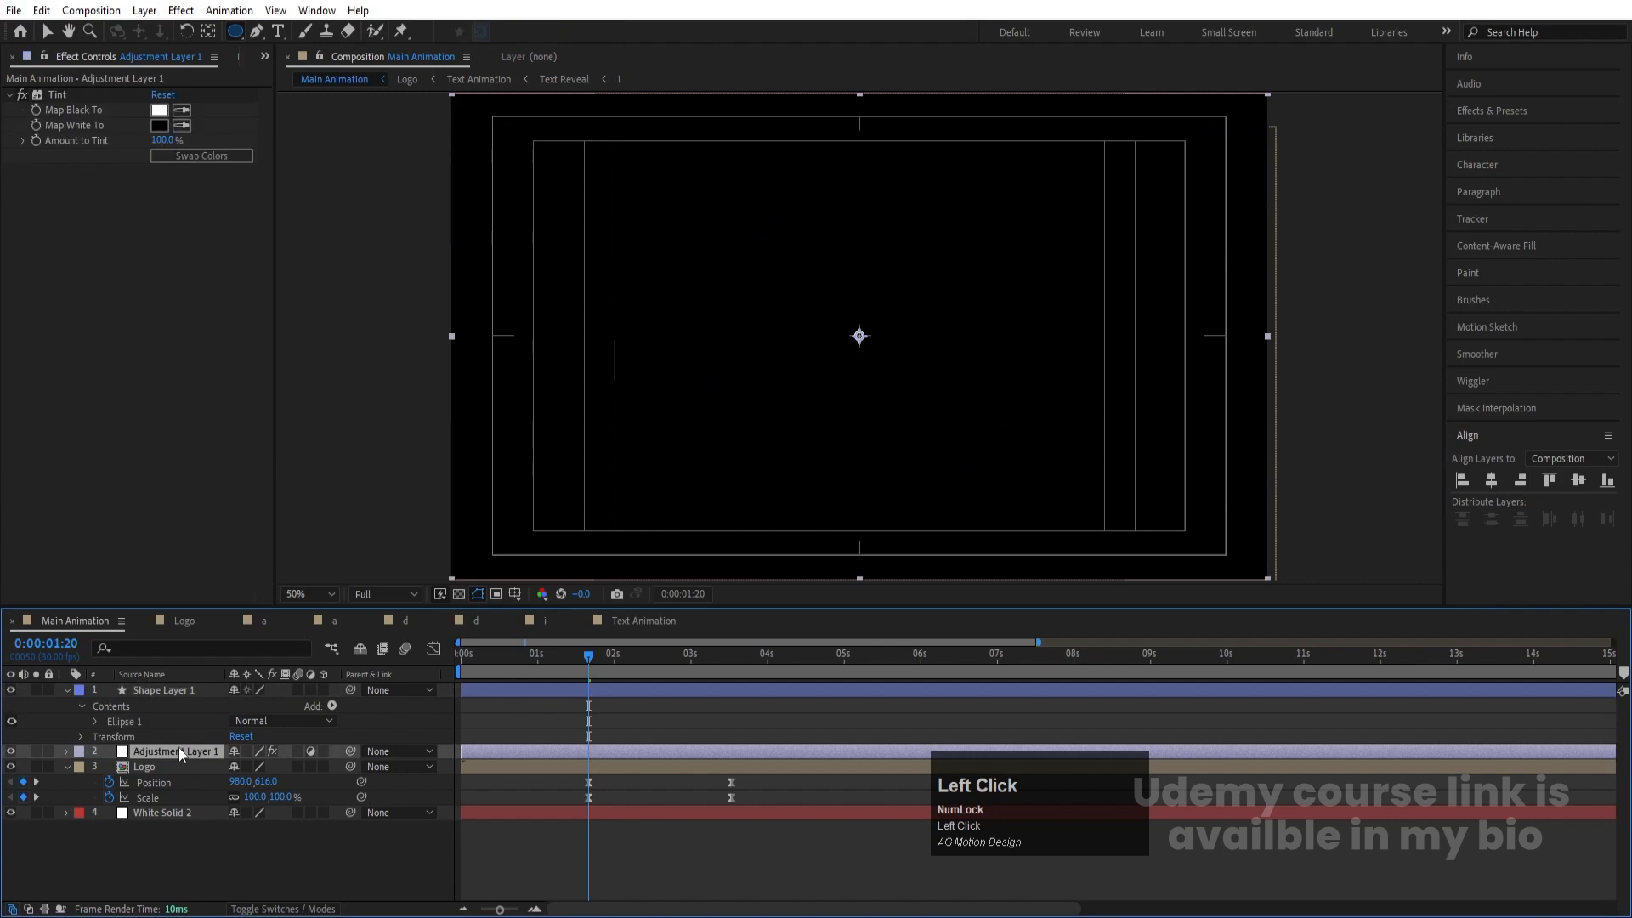
{"action": "key", "text": "F4"}
{"action": "left_click", "coordinate": [330, 751]}
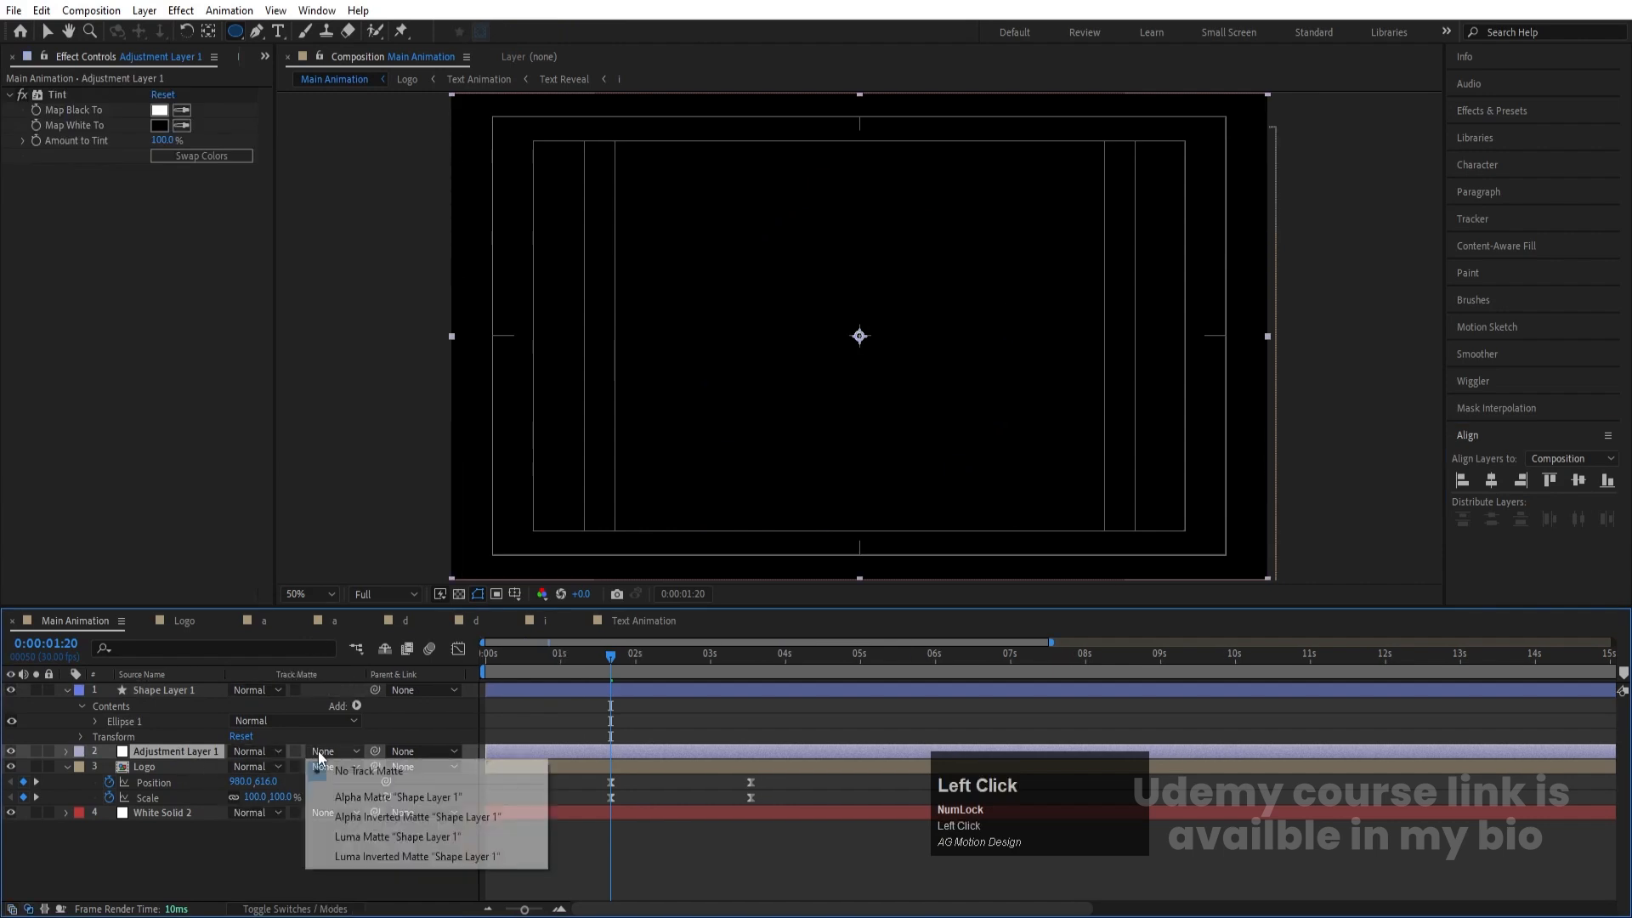
{"action": "left_click", "coordinate": [359, 804]}
Step: Animate the circle's scale from 313% at 0:00:01:20 to 0% at 0:00:03:16 and apply Easy Ease to the keyframes
{"action": "left_click", "coordinate": [177, 689]}
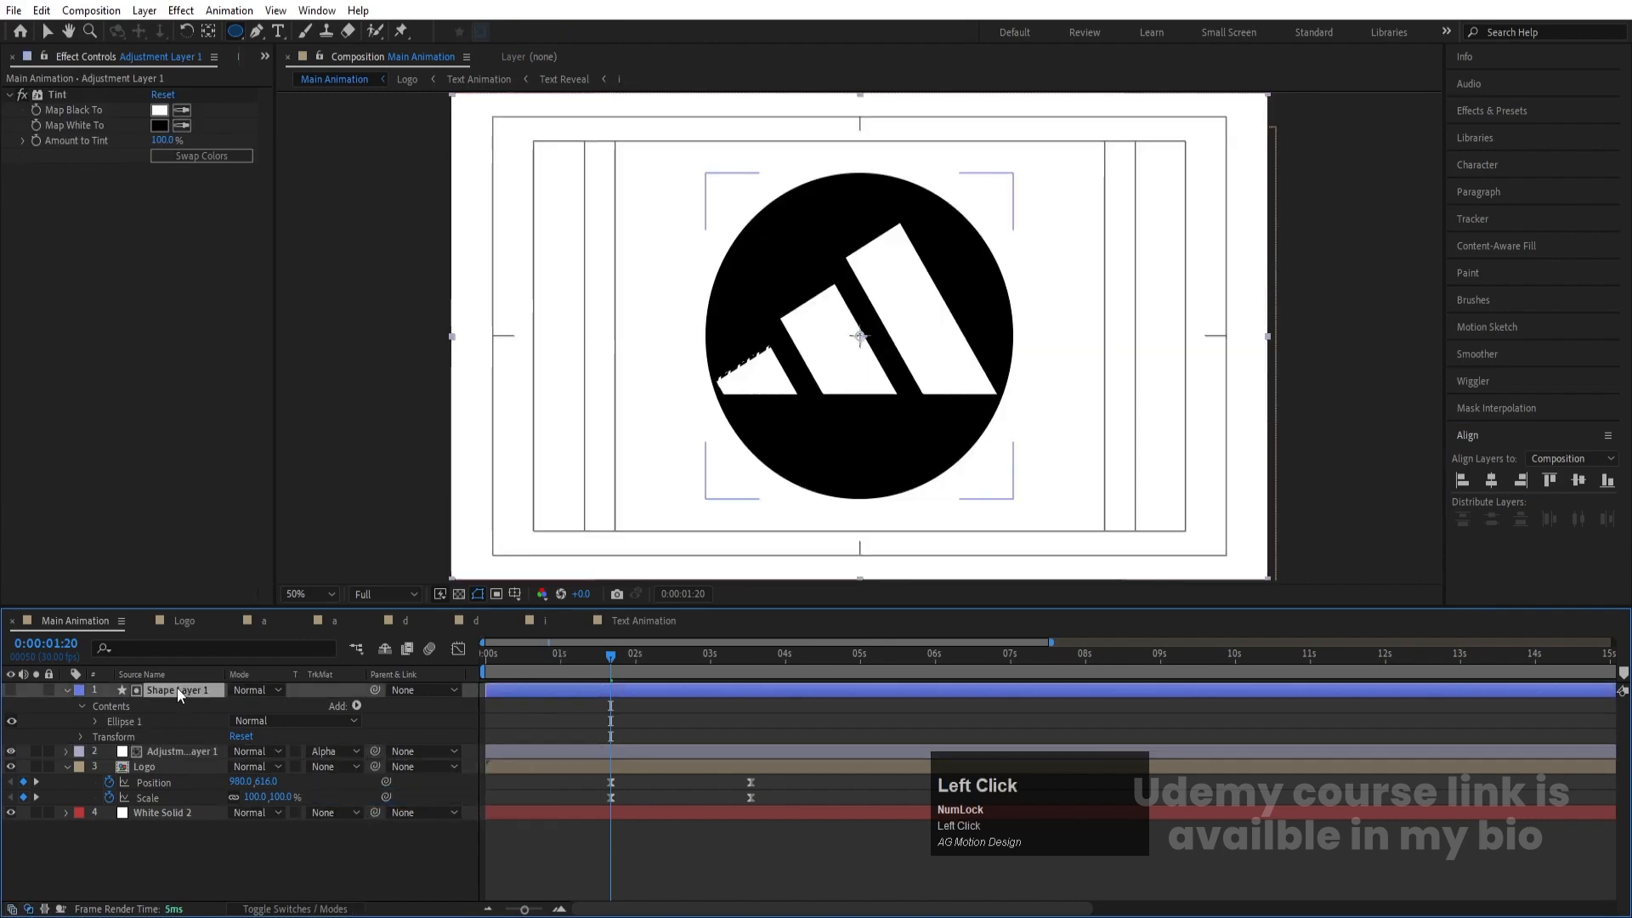
{"action": "key", "text": "s"}
{"action": "left_click_drag", "start_coordinate": [253, 705], "coordinate": [406, 676]}
{"action": "key", "text": "k"}
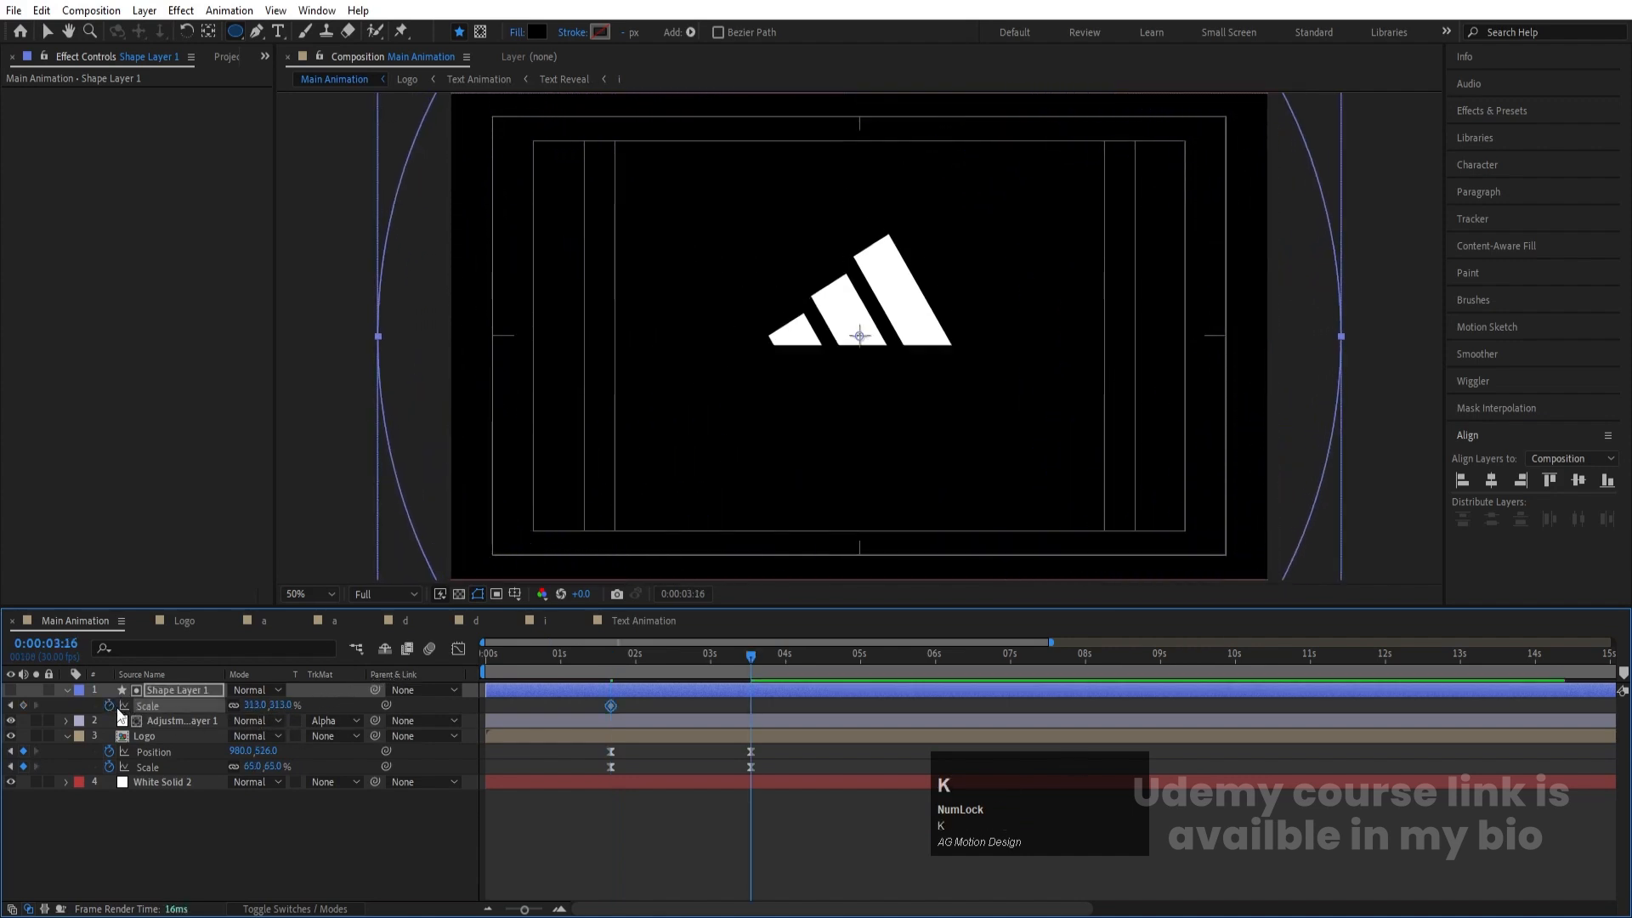
{"action": "type", "text": "0"}
{"action": "key", "text": "Return"}
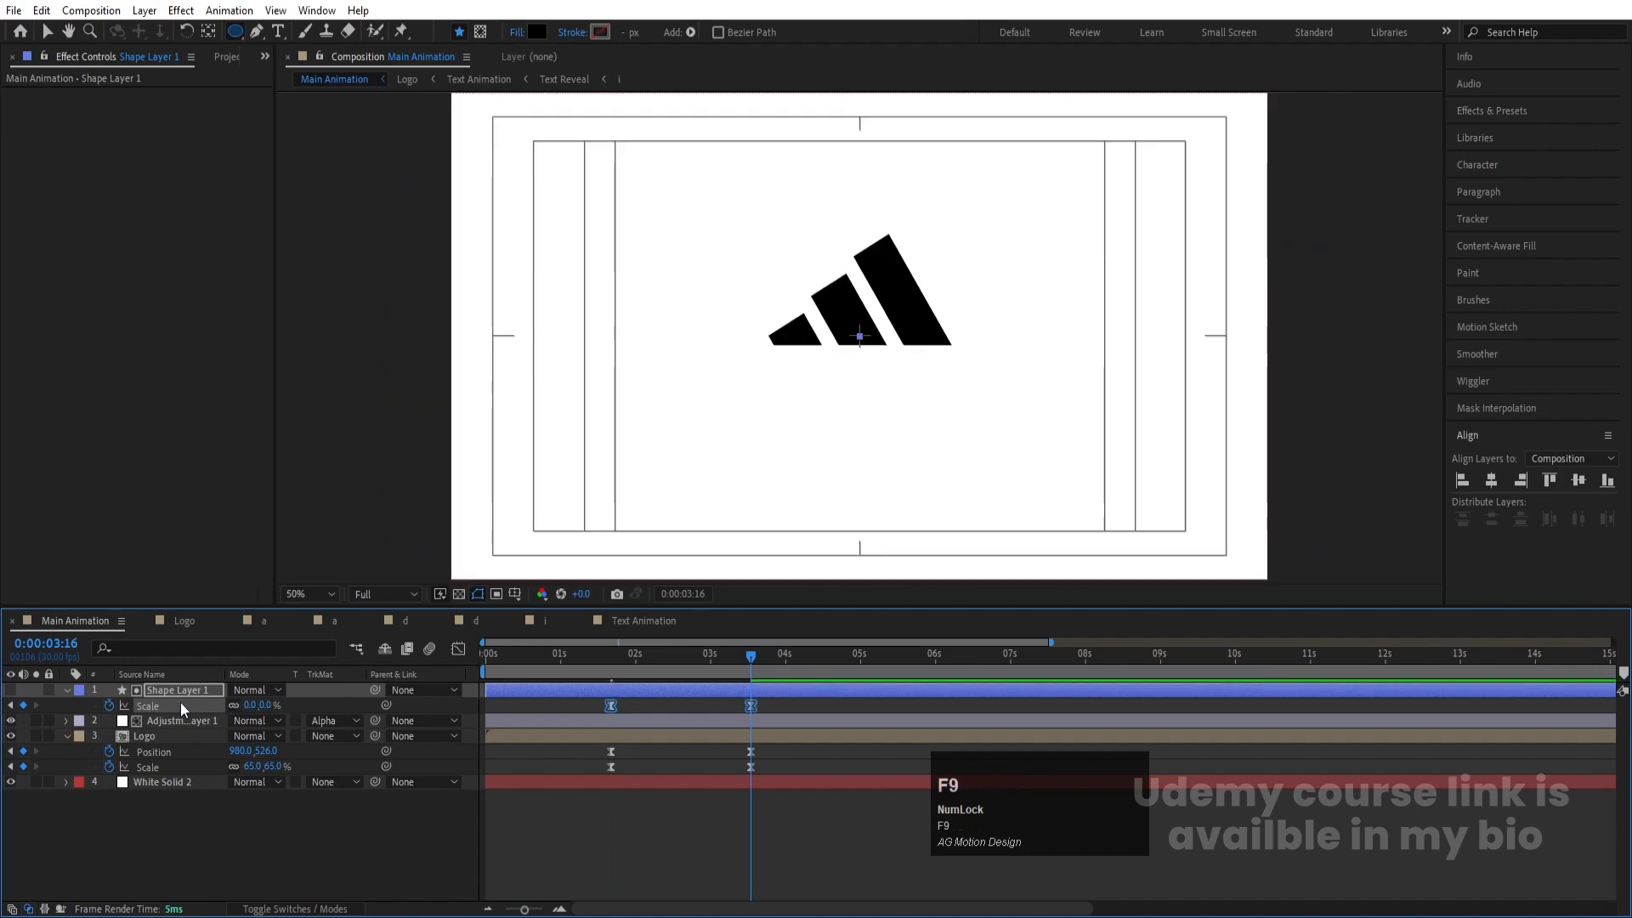
Step: Preview the shrinking circle inversion from 0:00:01:20
{"action": "key", "text": "j"}
{"action": "key", "text": "space"}
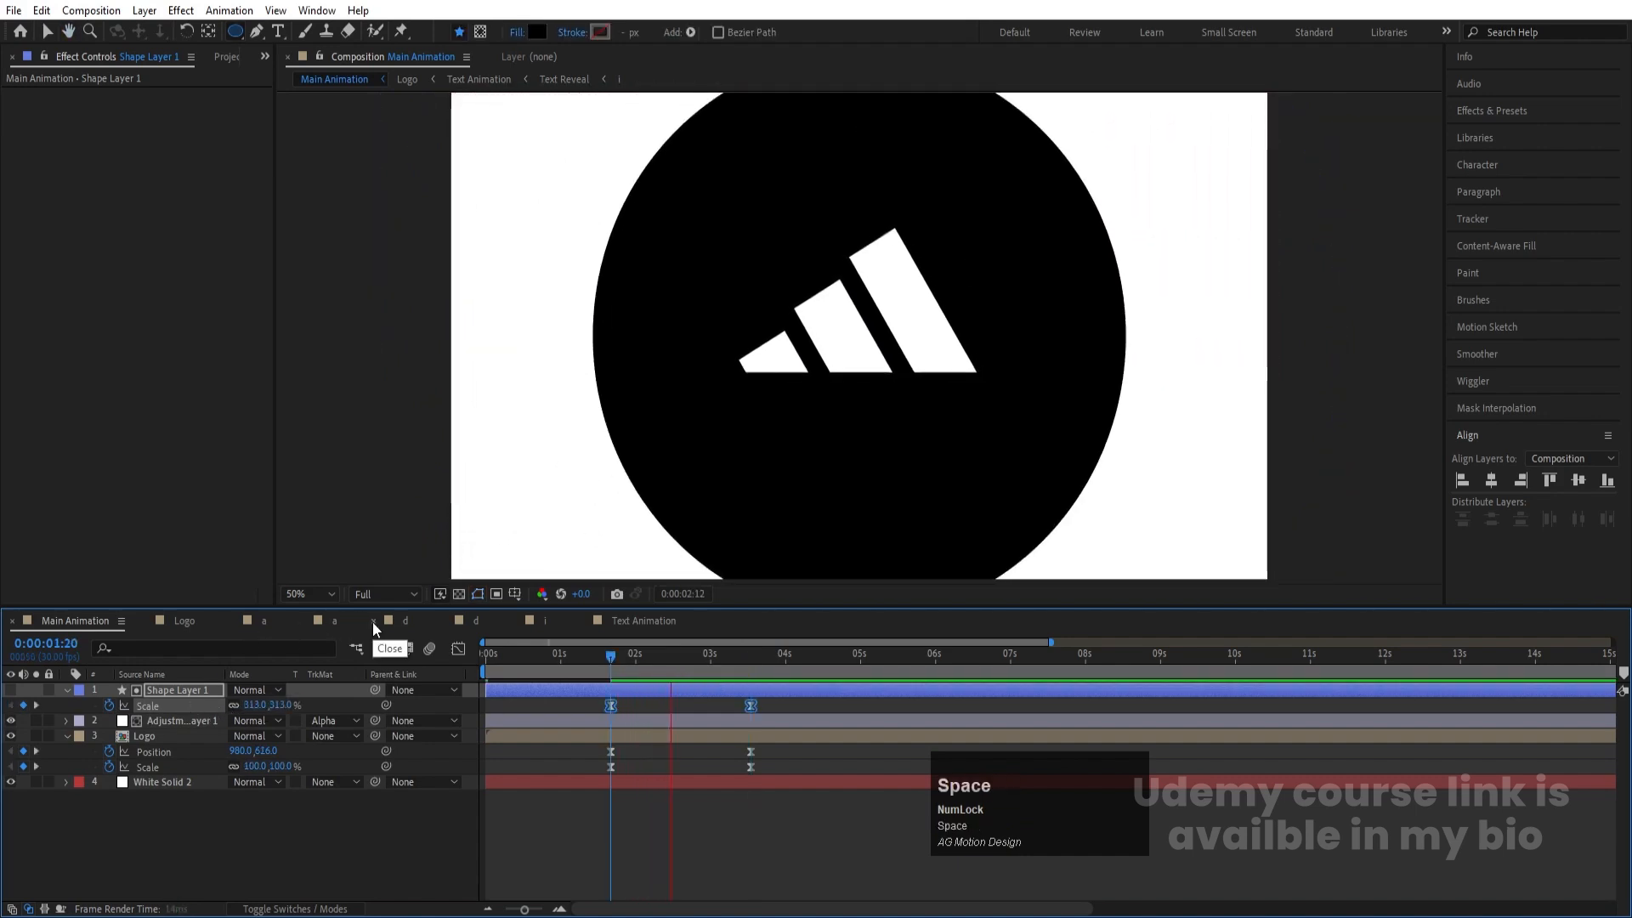
{"action": "key", "text": "space"}
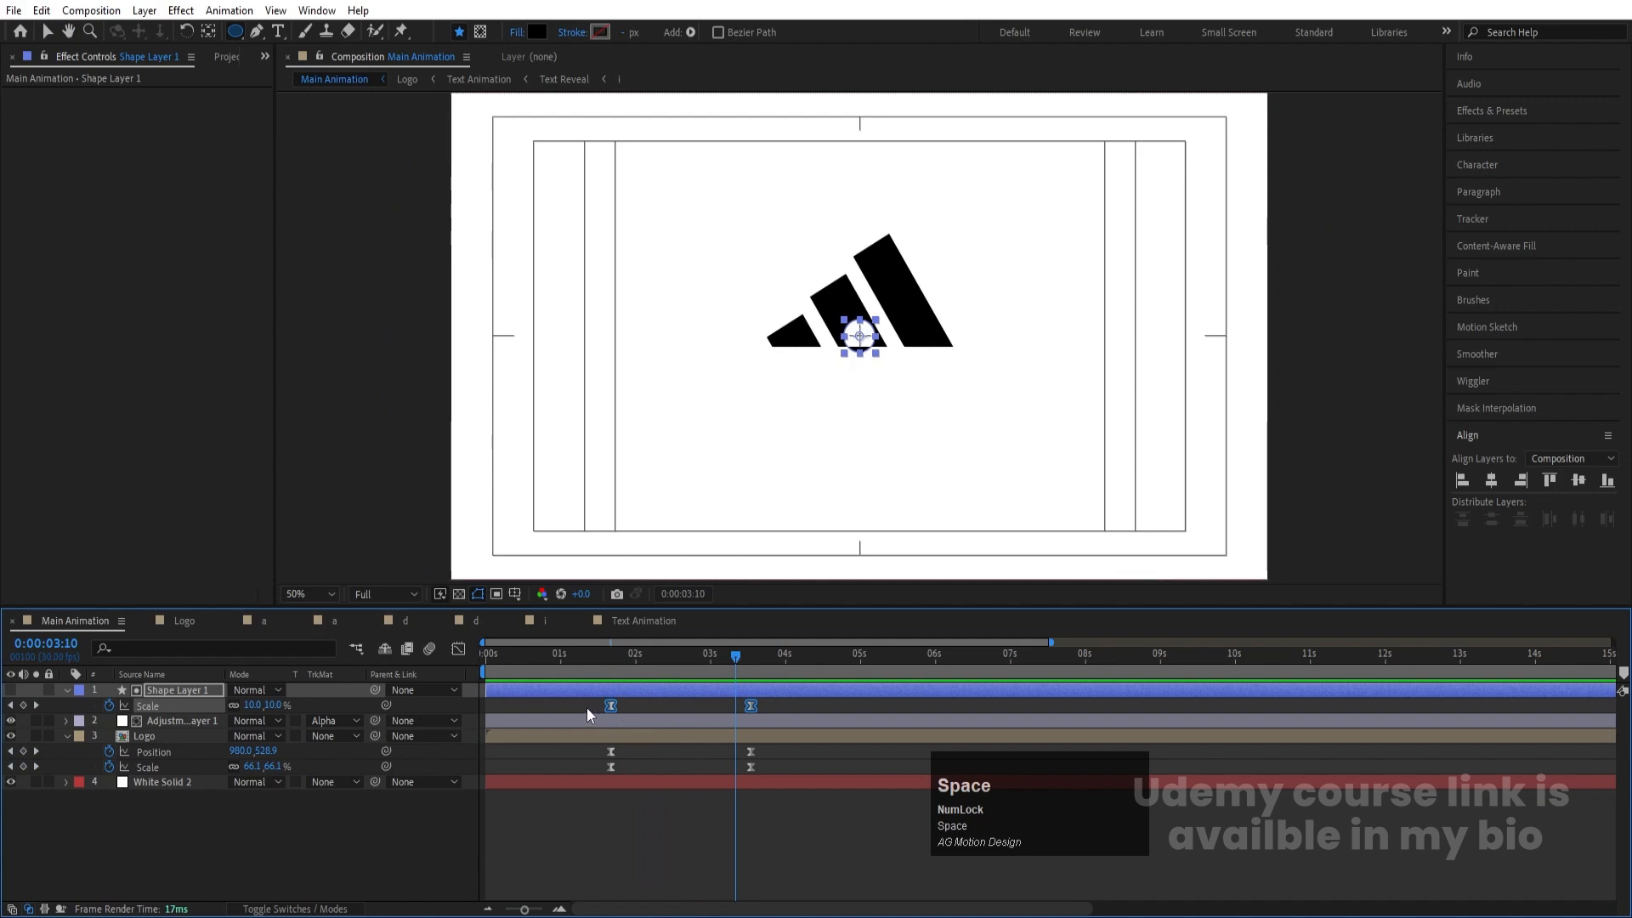
Step: Reshape the speed curves of the circle's scale and the logo's position and scale into a sharp peak midway
{"action": "left_click_drag", "start_coordinate": [586, 707], "coordinate": [782, 780]}
{"action": "left_click", "coordinate": [458, 649]}
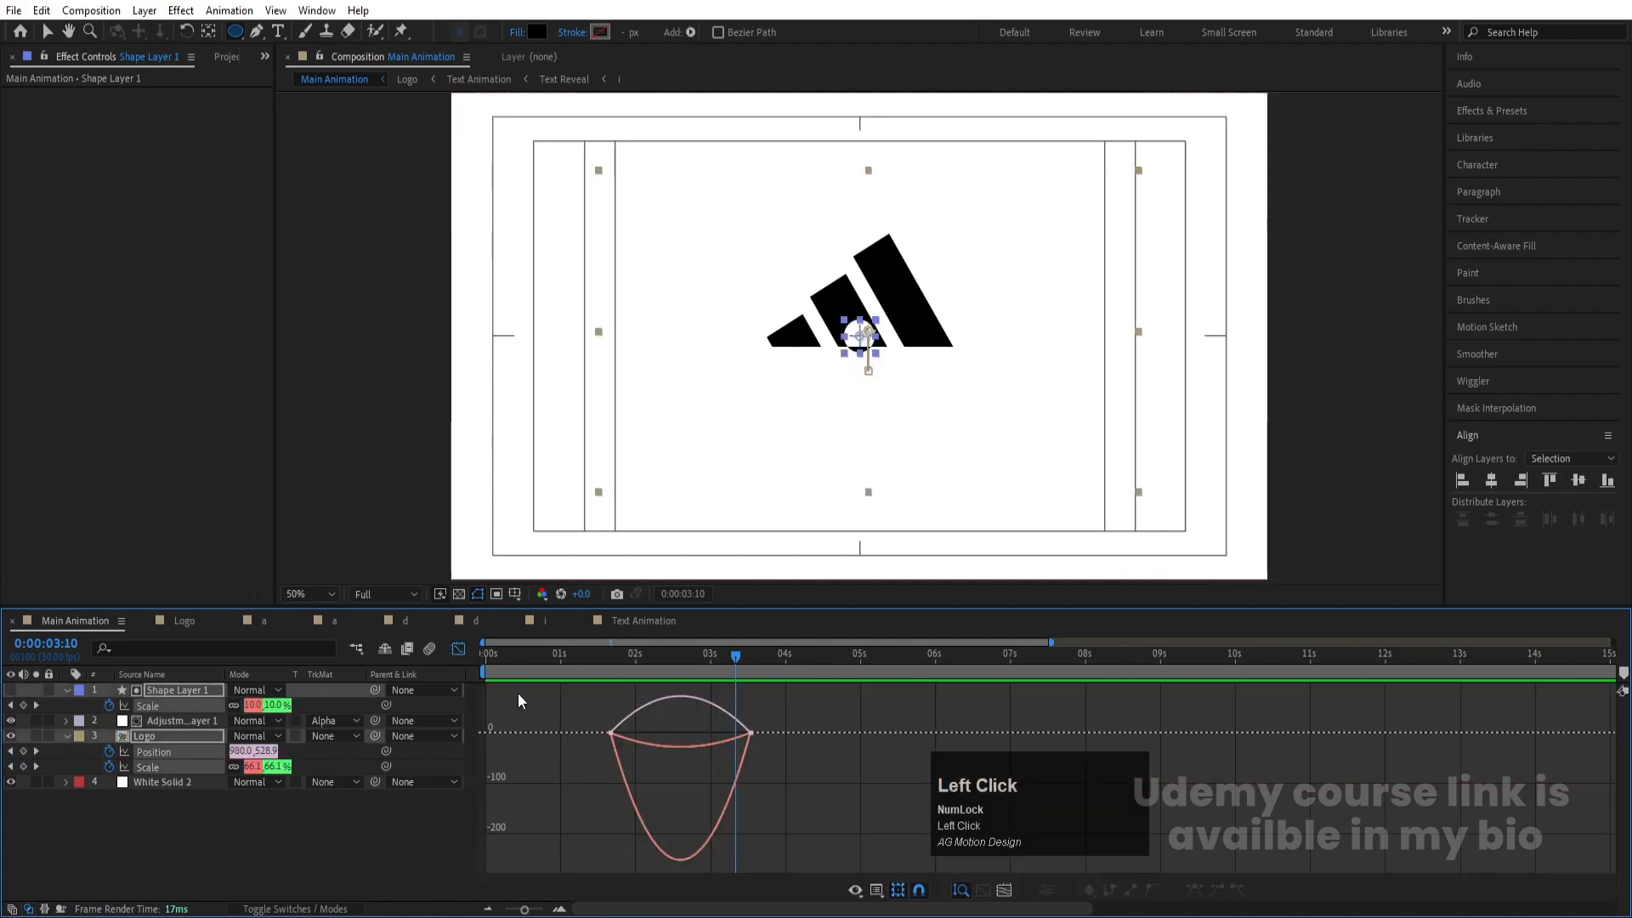
{"action": "left_click", "coordinate": [650, 780]}
{"action": "left_click_drag", "start_coordinate": [729, 741], "coordinate": [663, 735]}
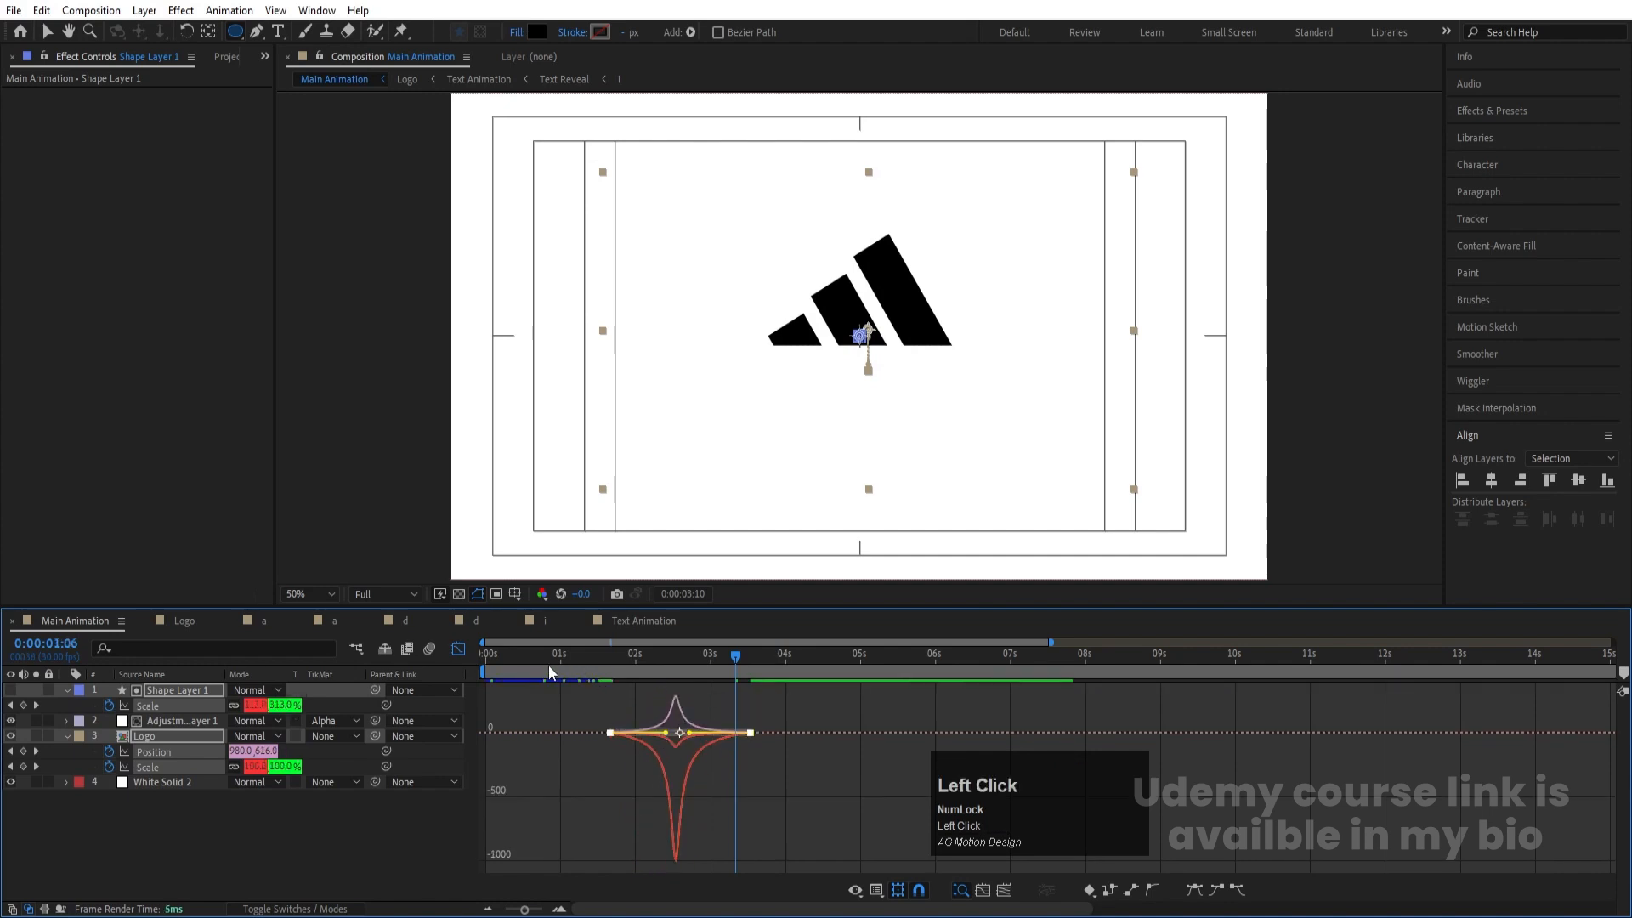
Step: Preview the whole animation from the start, and replay the circle transition from about 0:00:01:18
{"action": "left_click_drag", "start_coordinate": [549, 665], "coordinate": [445, 658]}
{"action": "left_click", "coordinate": [458, 648]}
{"action": "key", "text": "space"}
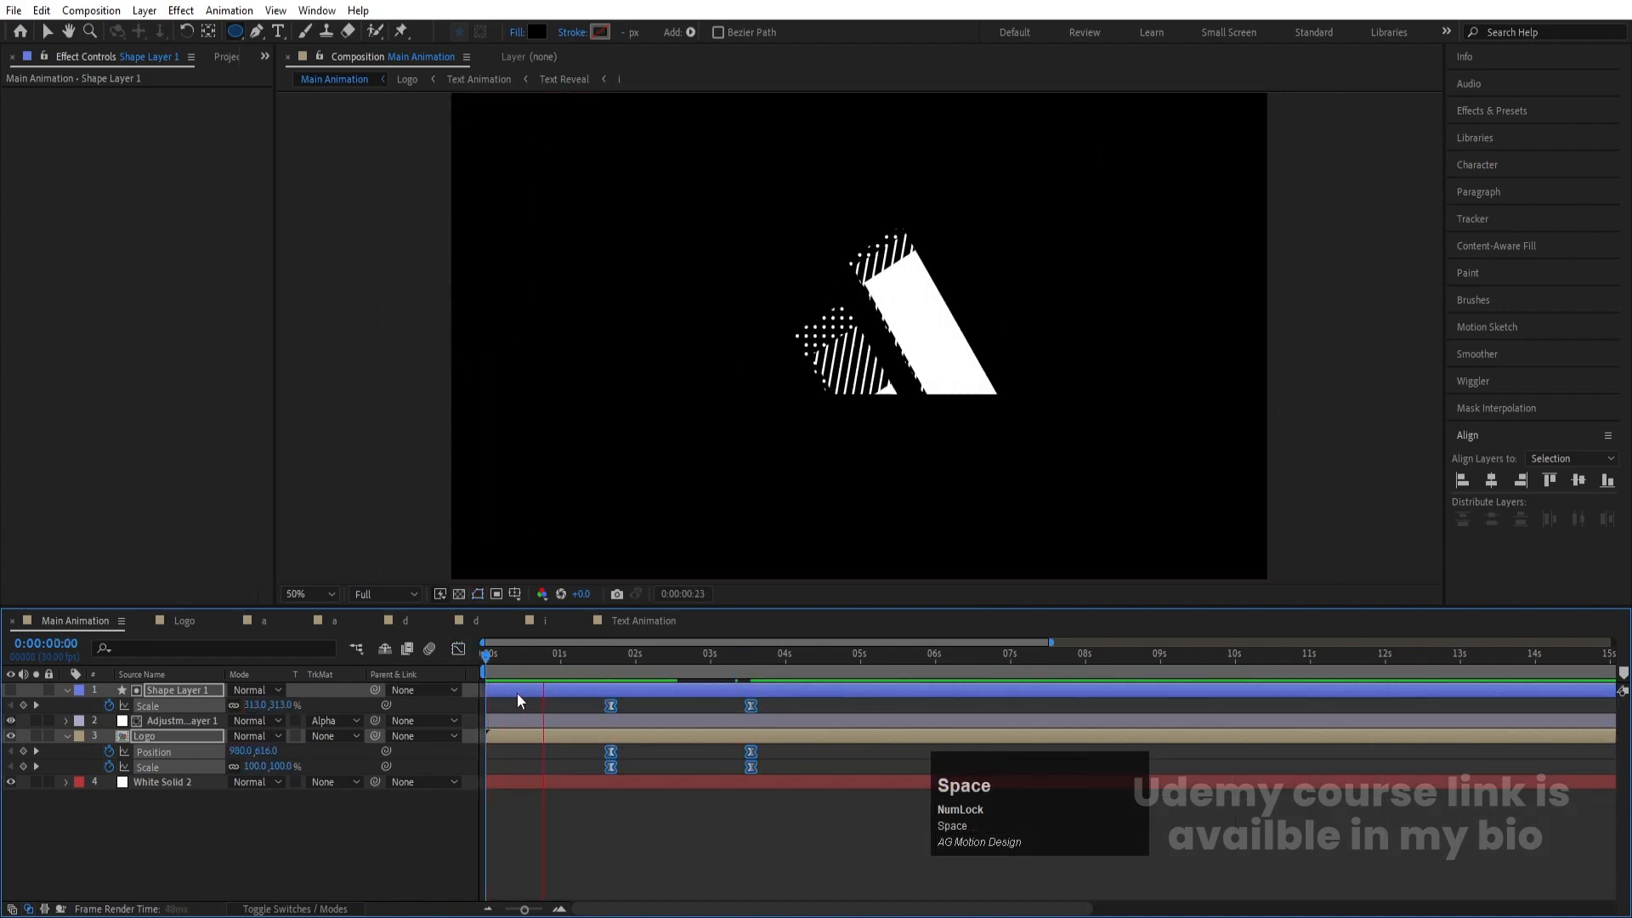
{"action": "key", "text": "space"}
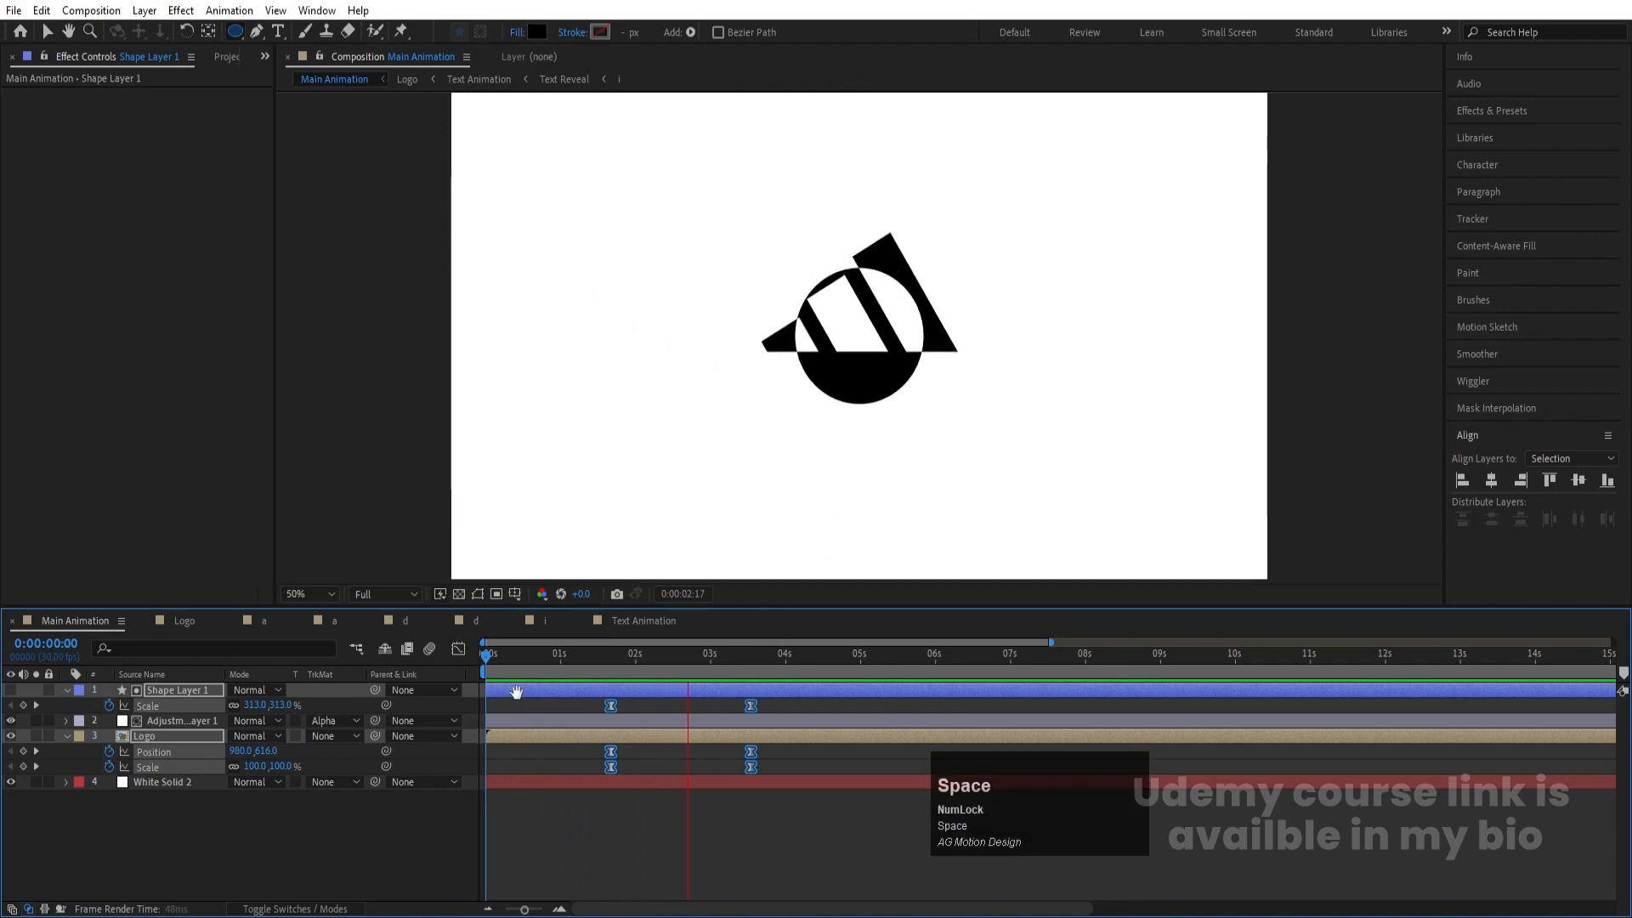
{"action": "key", "text": "space"}
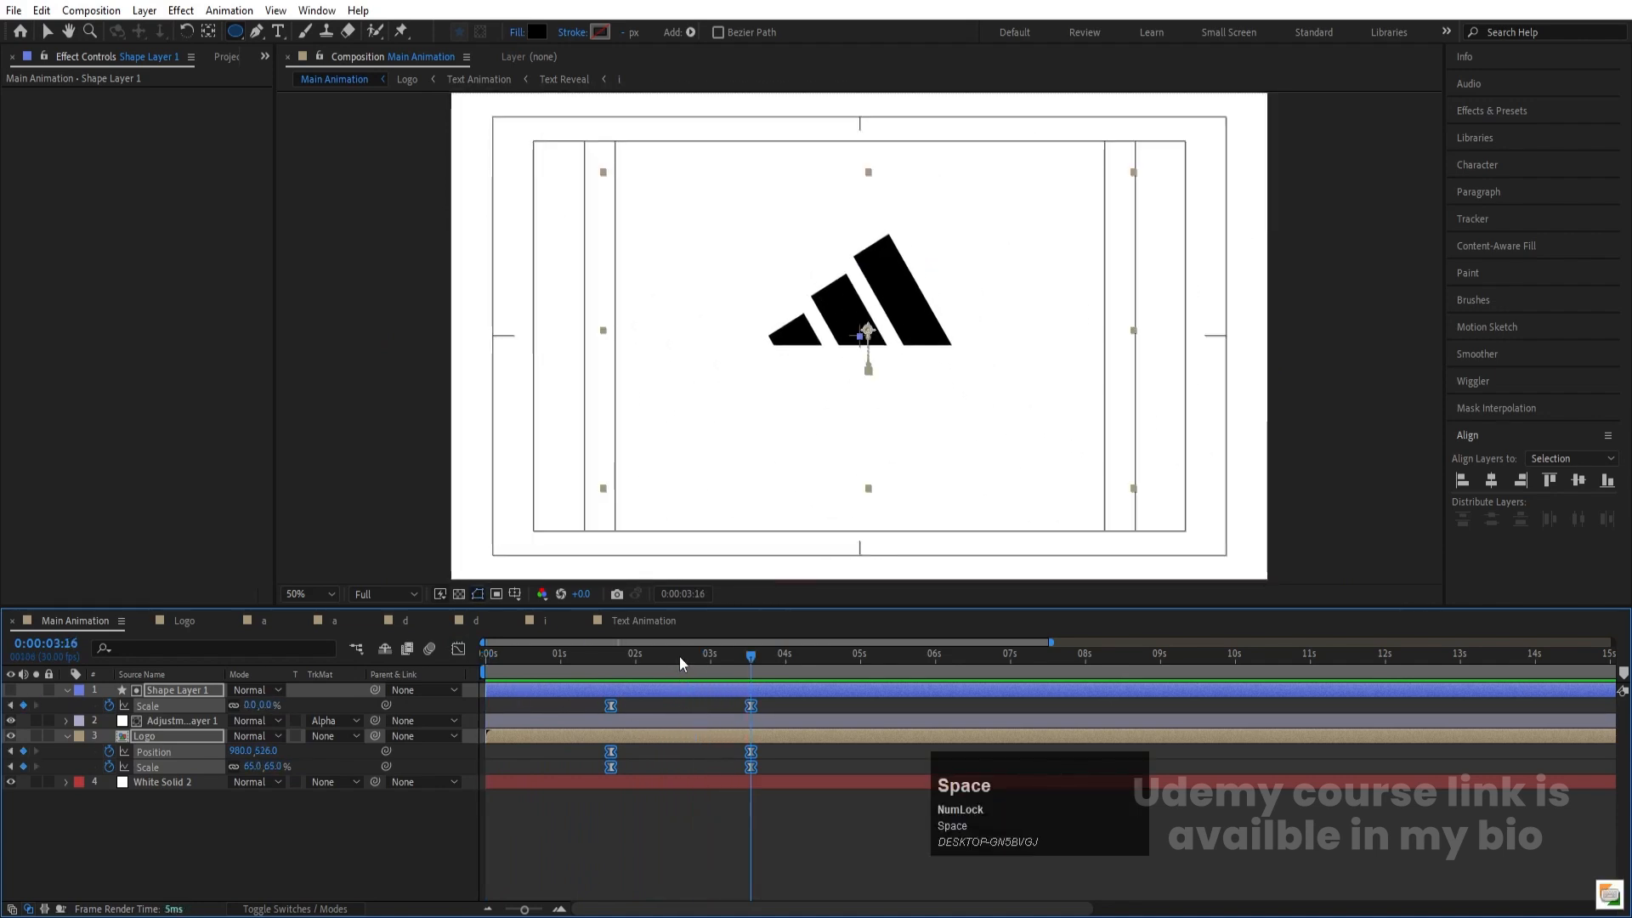
{"action": "left_click_drag", "start_coordinate": [677, 659], "coordinate": [606, 659]}
{"action": "key", "text": "space"}
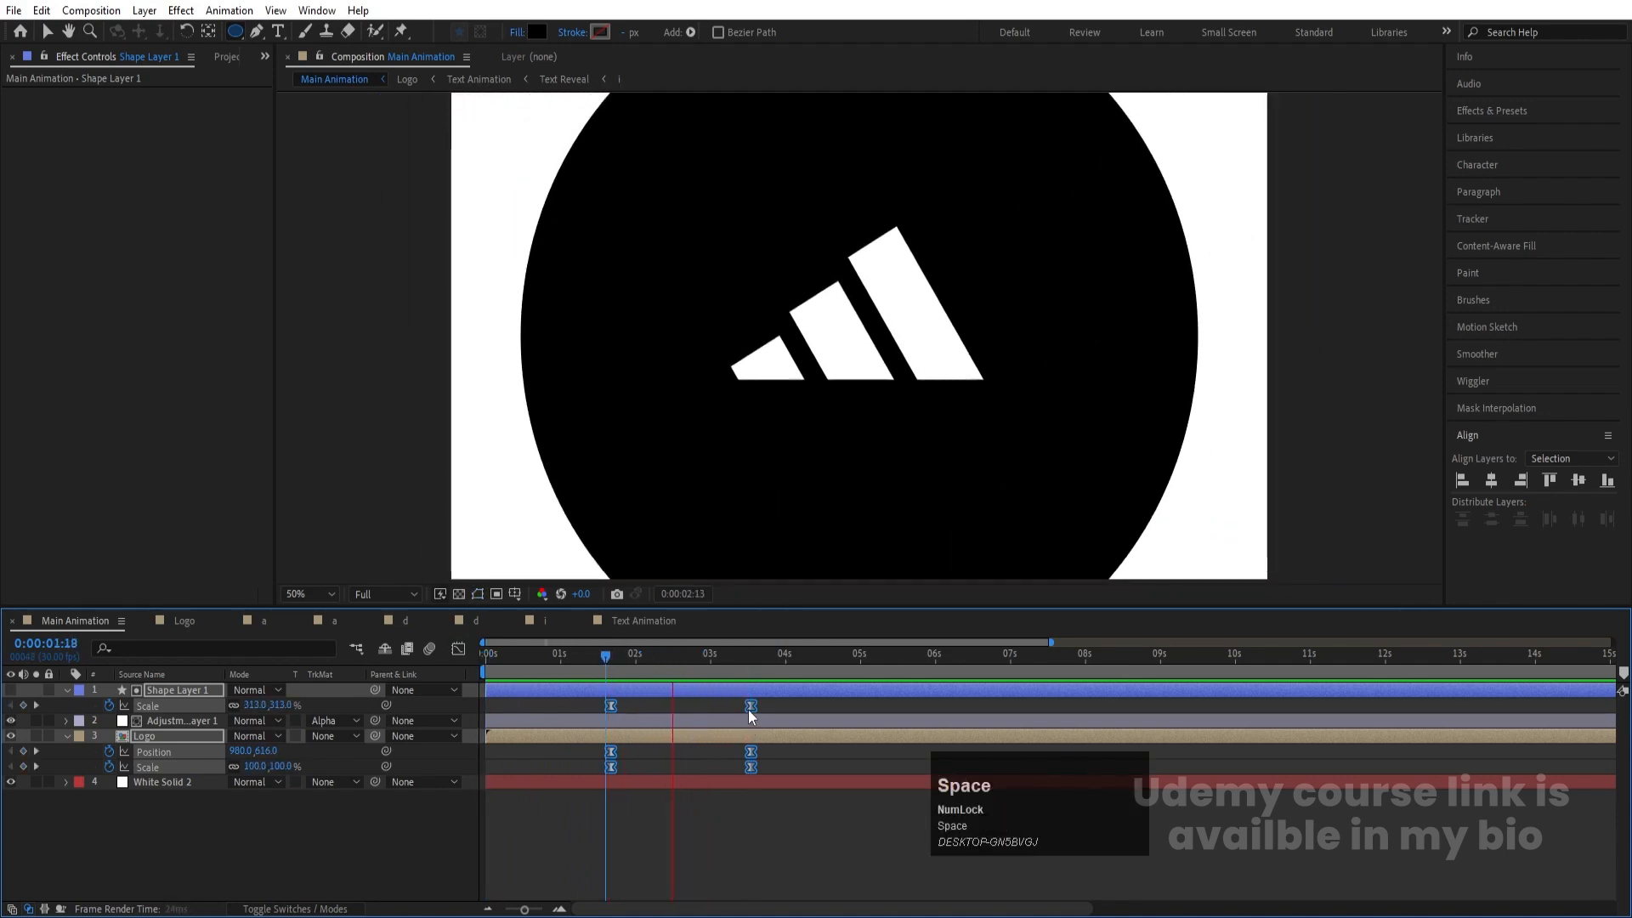
{"action": "key", "text": "space"}
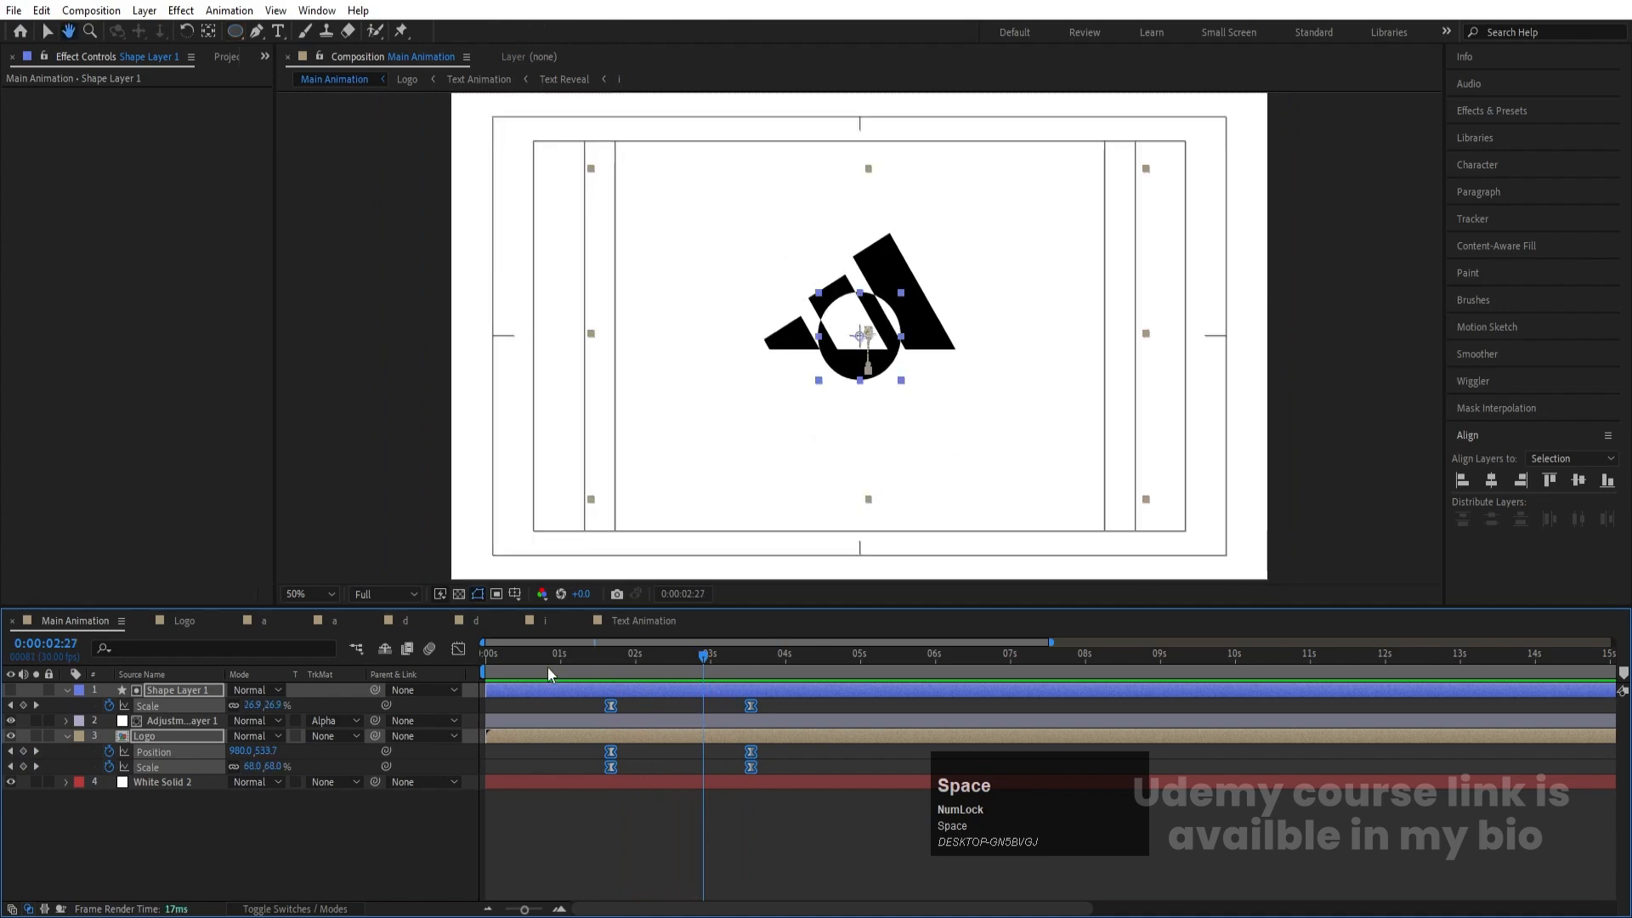
Step: Reset the circle and logo keyframes to Easy Ease and reshape their speed curves to peak just before the last keyframes
{"action": "left_click", "coordinate": [458, 648]}
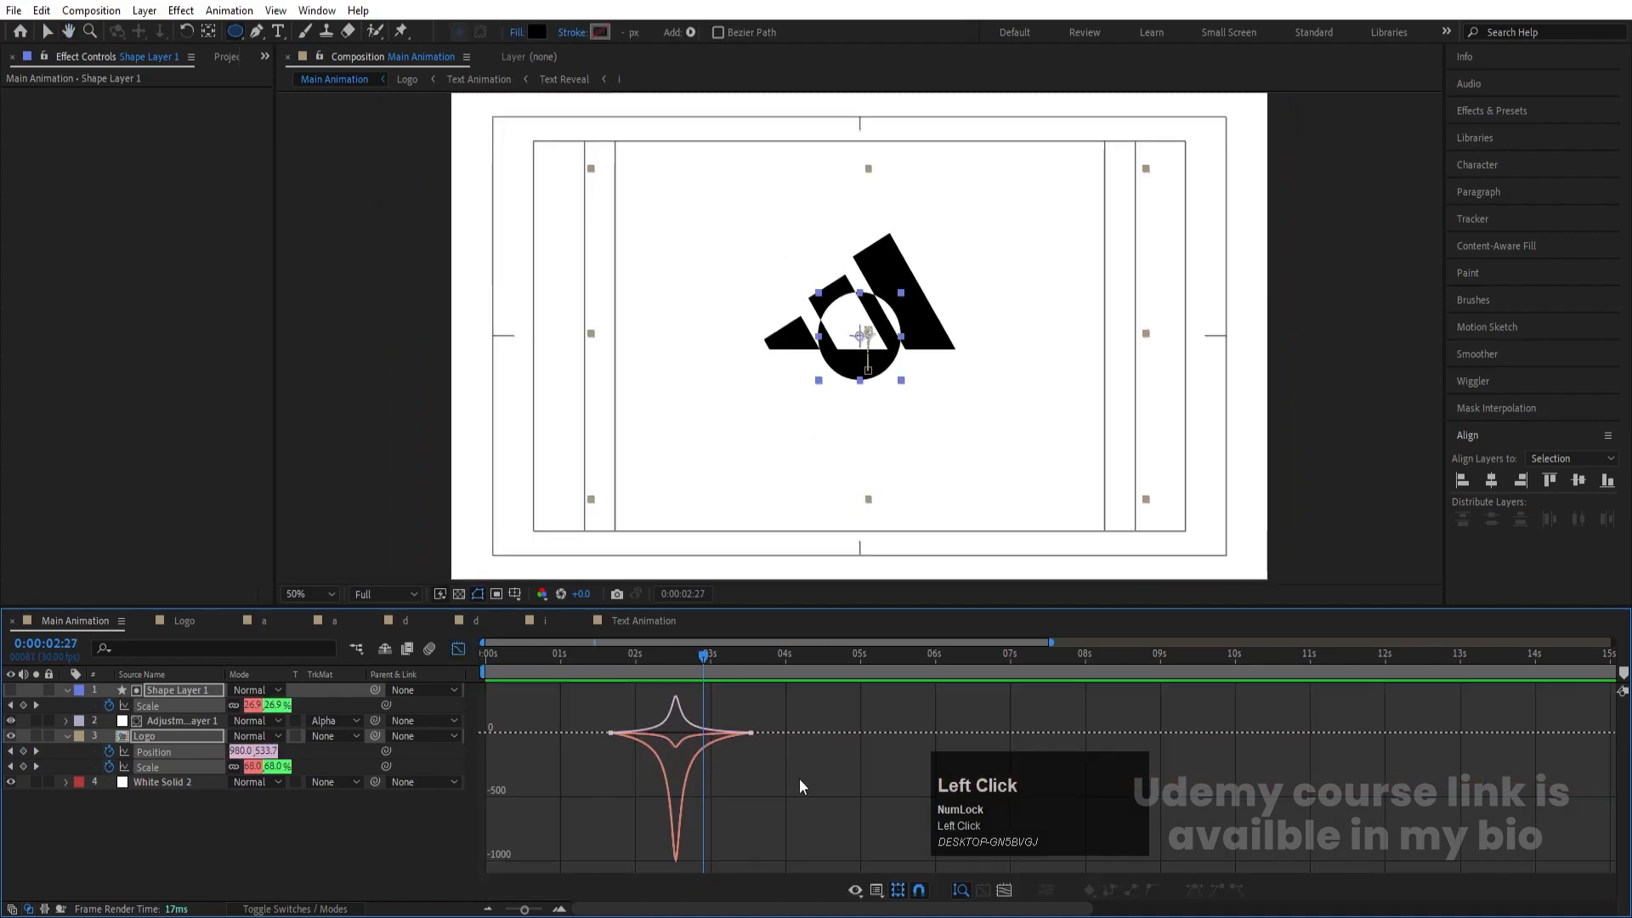
{"action": "left_click_drag", "start_coordinate": [775, 871], "coordinate": [638, 771]}
{"action": "key", "text": "F9"}
{"action": "left_click", "coordinate": [637, 736]}
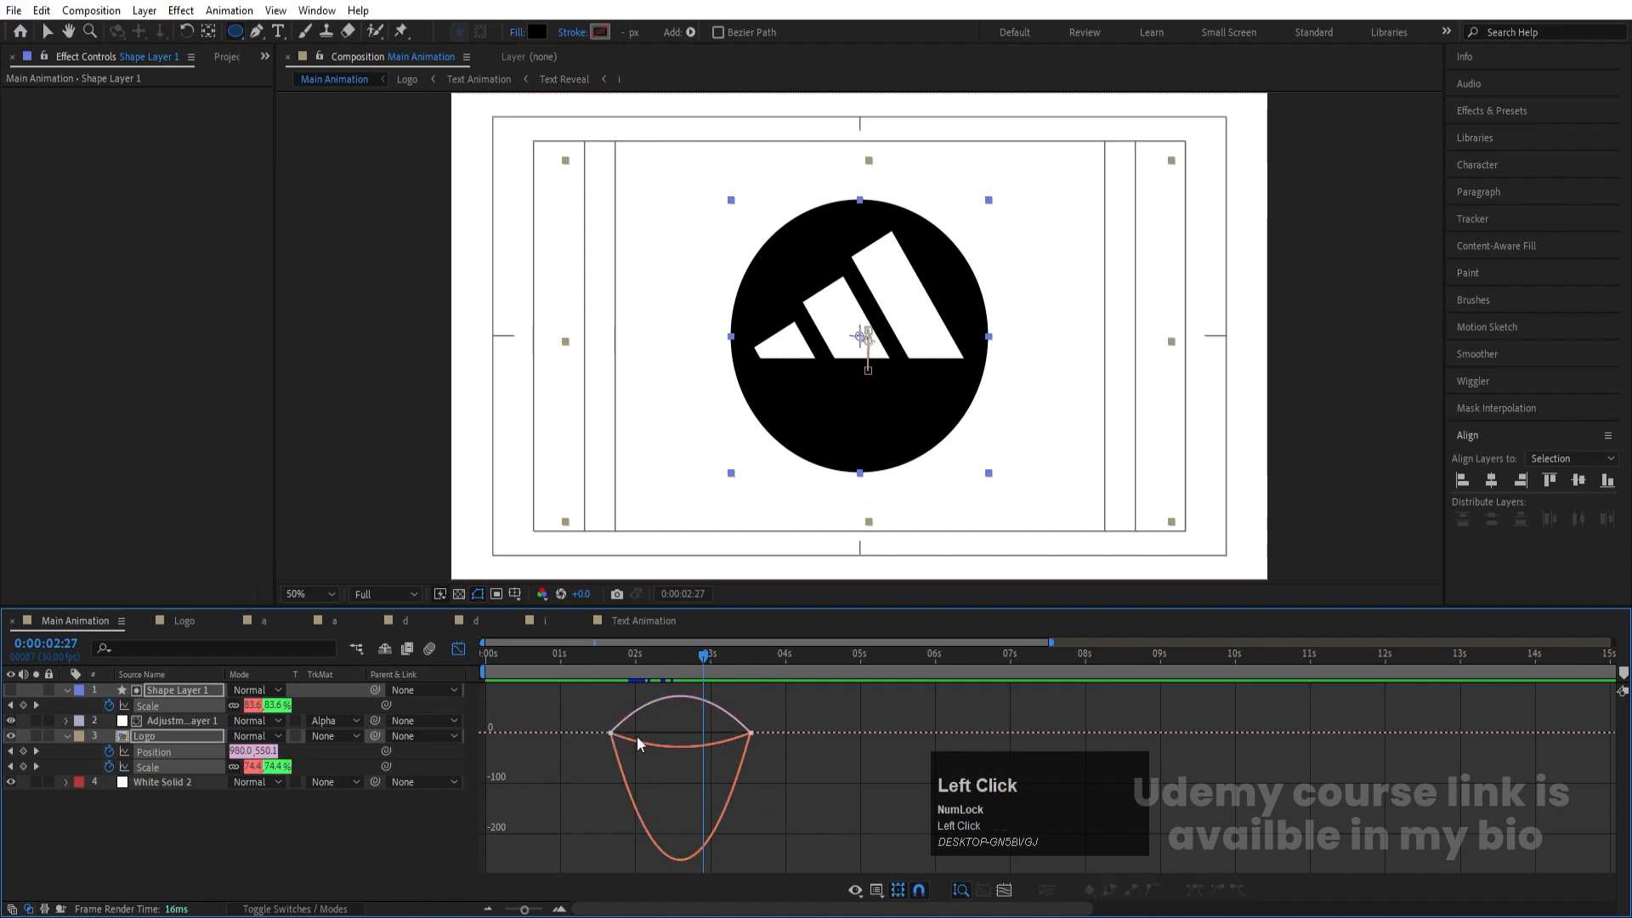
{"action": "left_click_drag", "start_coordinate": [581, 719], "coordinate": [645, 788]}
{"action": "left_click_drag", "start_coordinate": [636, 732], "coordinate": [741, 734]}
Step: Close the speed graph and preview the late-accelerating transition from 0:00:01:09
{"action": "key", "text": "space"}
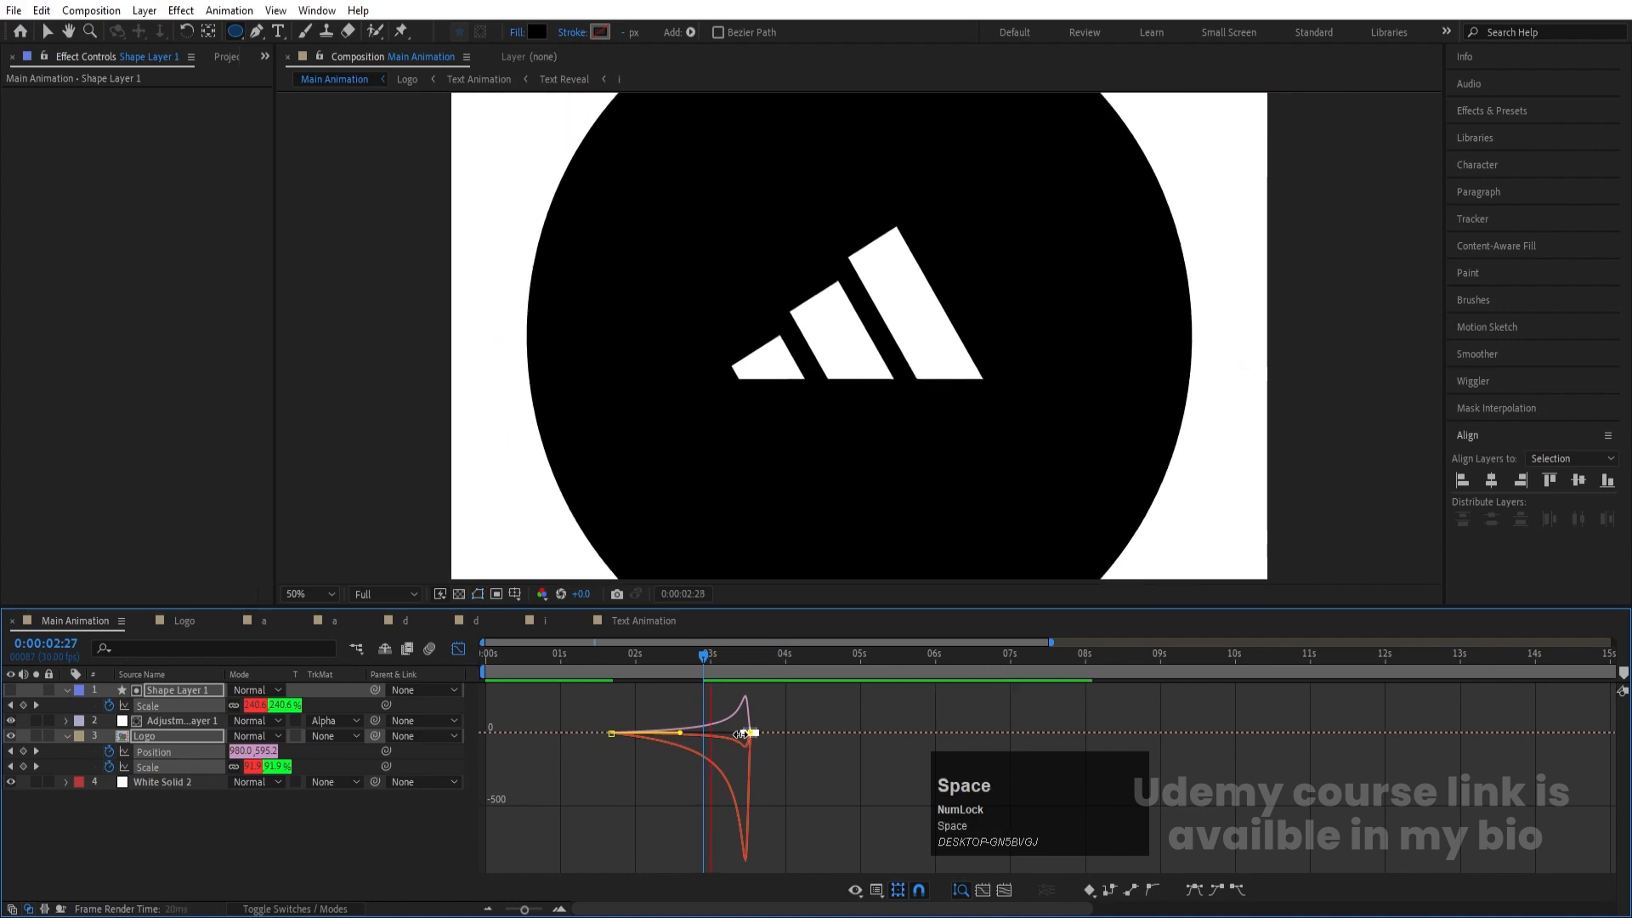
{"action": "left_click", "coordinate": [458, 649]}
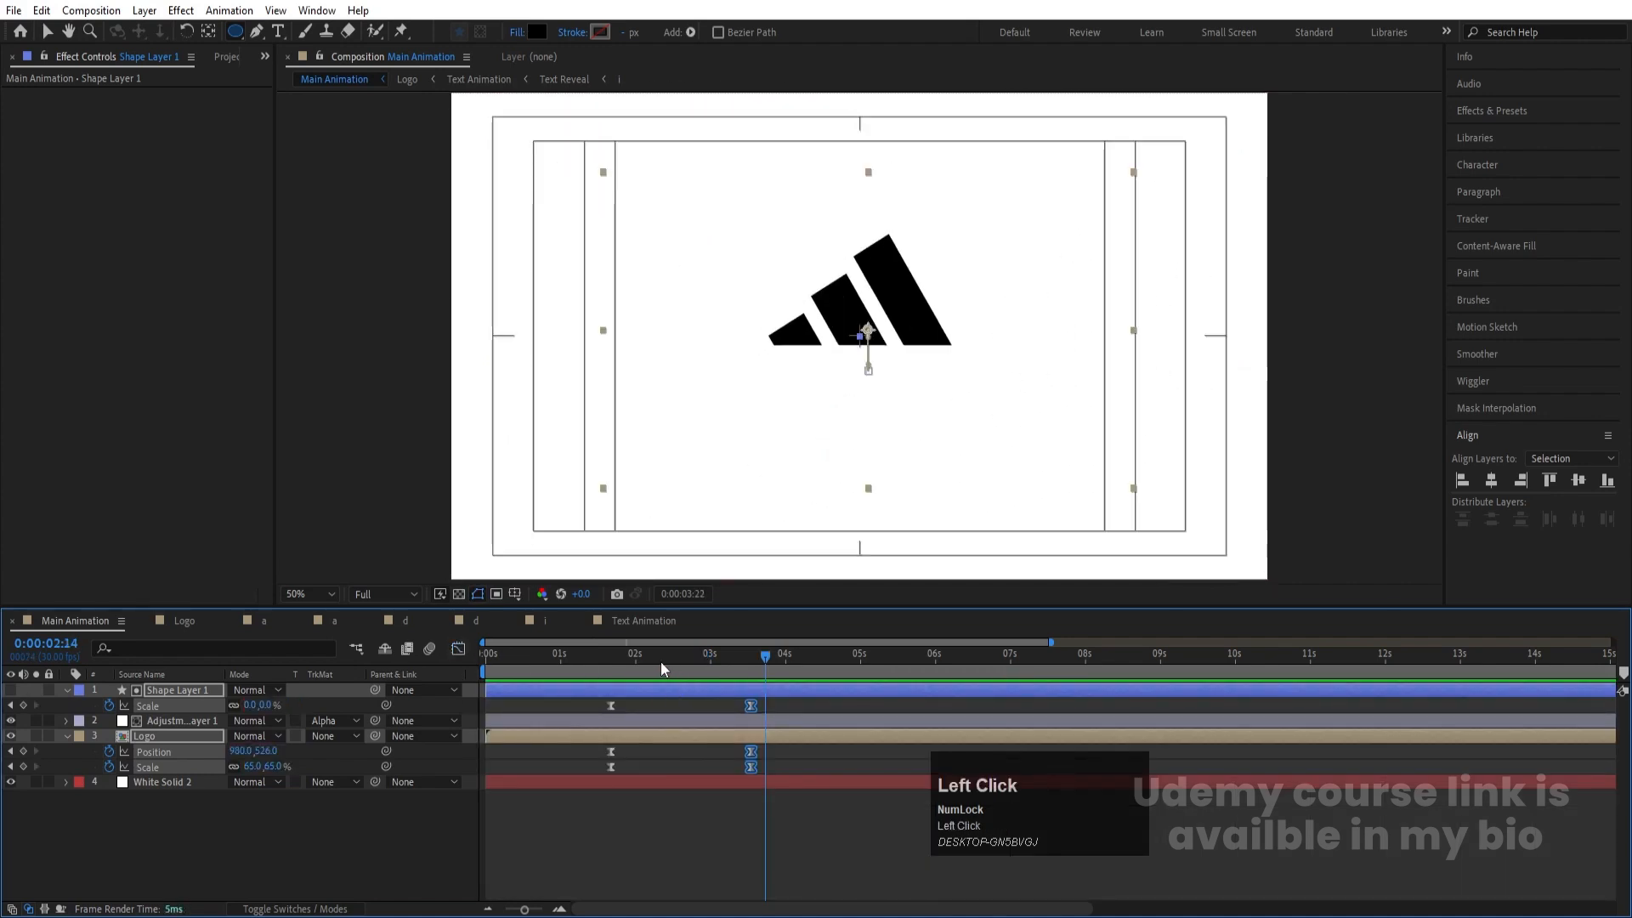
{"action": "left_click", "coordinate": [584, 677]}
{"action": "key", "text": "space"}
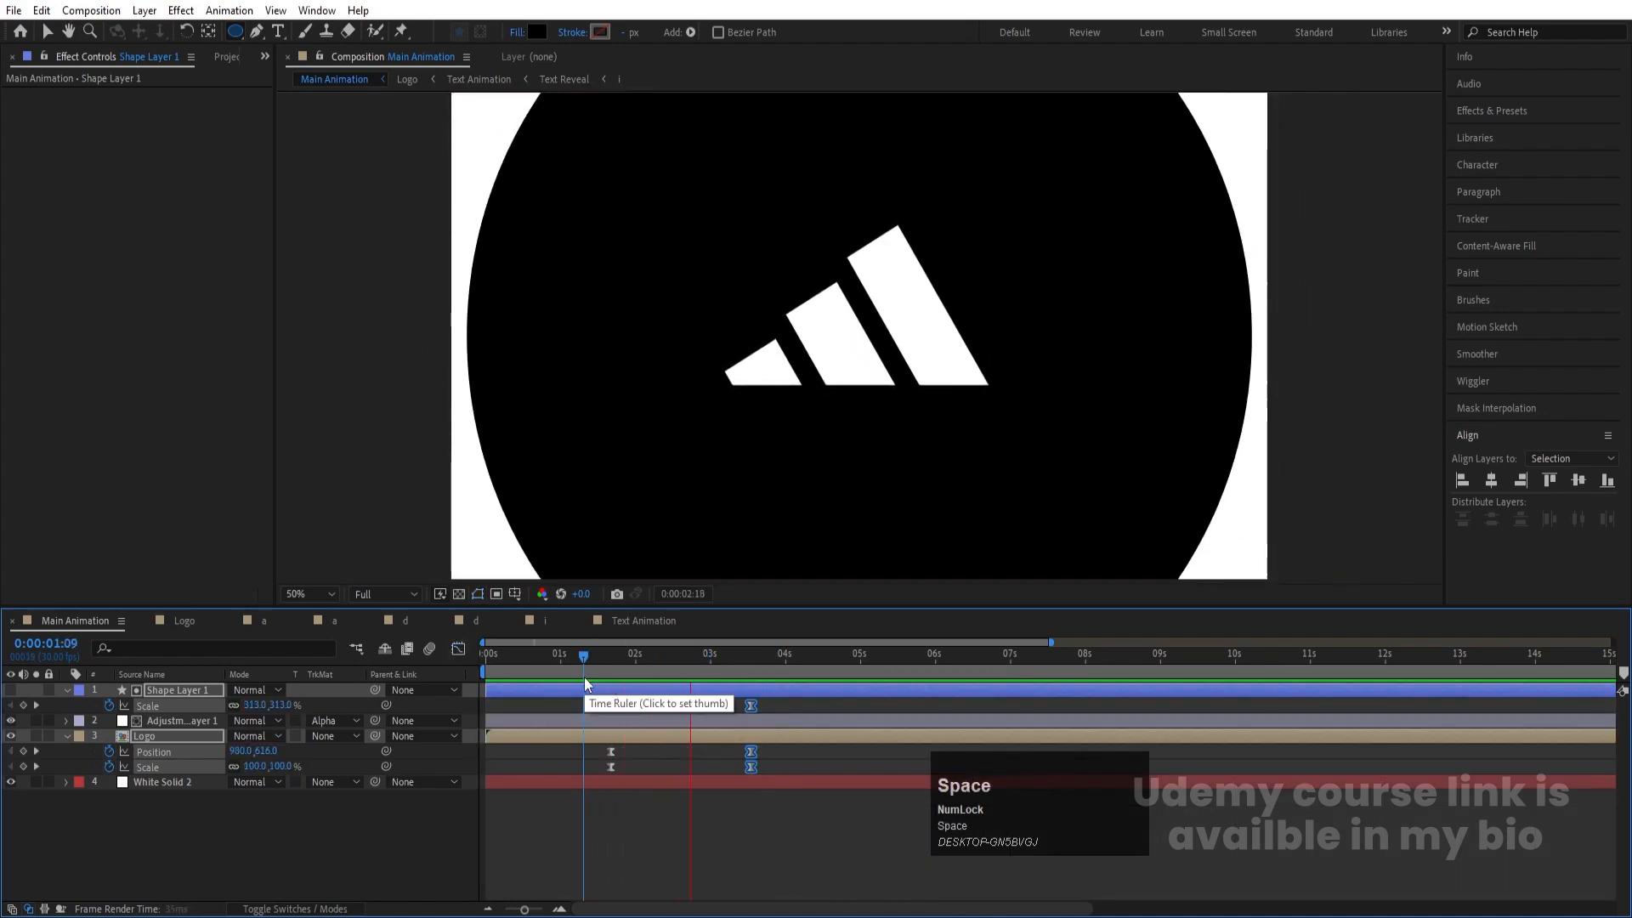
{"action": "key", "text": "space"}
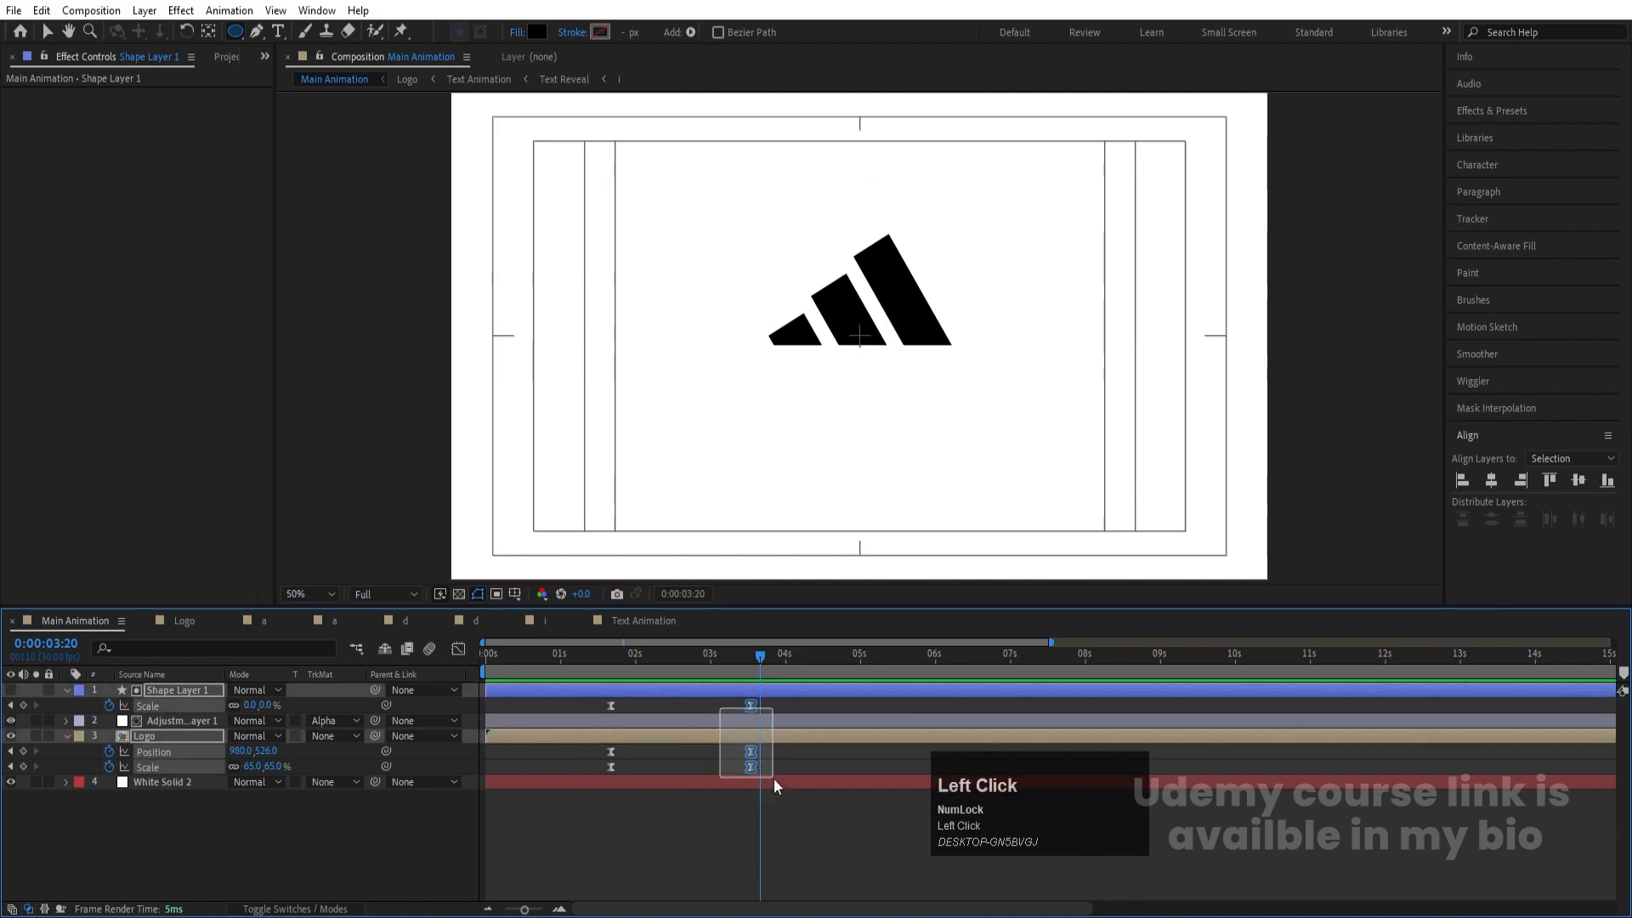
Step: Move the circle's and logo's ending keyframes earlier to 0:00:02:23 and preview the faster transition from the start
{"action": "left_click_drag", "start_coordinate": [745, 706], "coordinate": [693, 707]}
{"action": "key", "text": "space"}
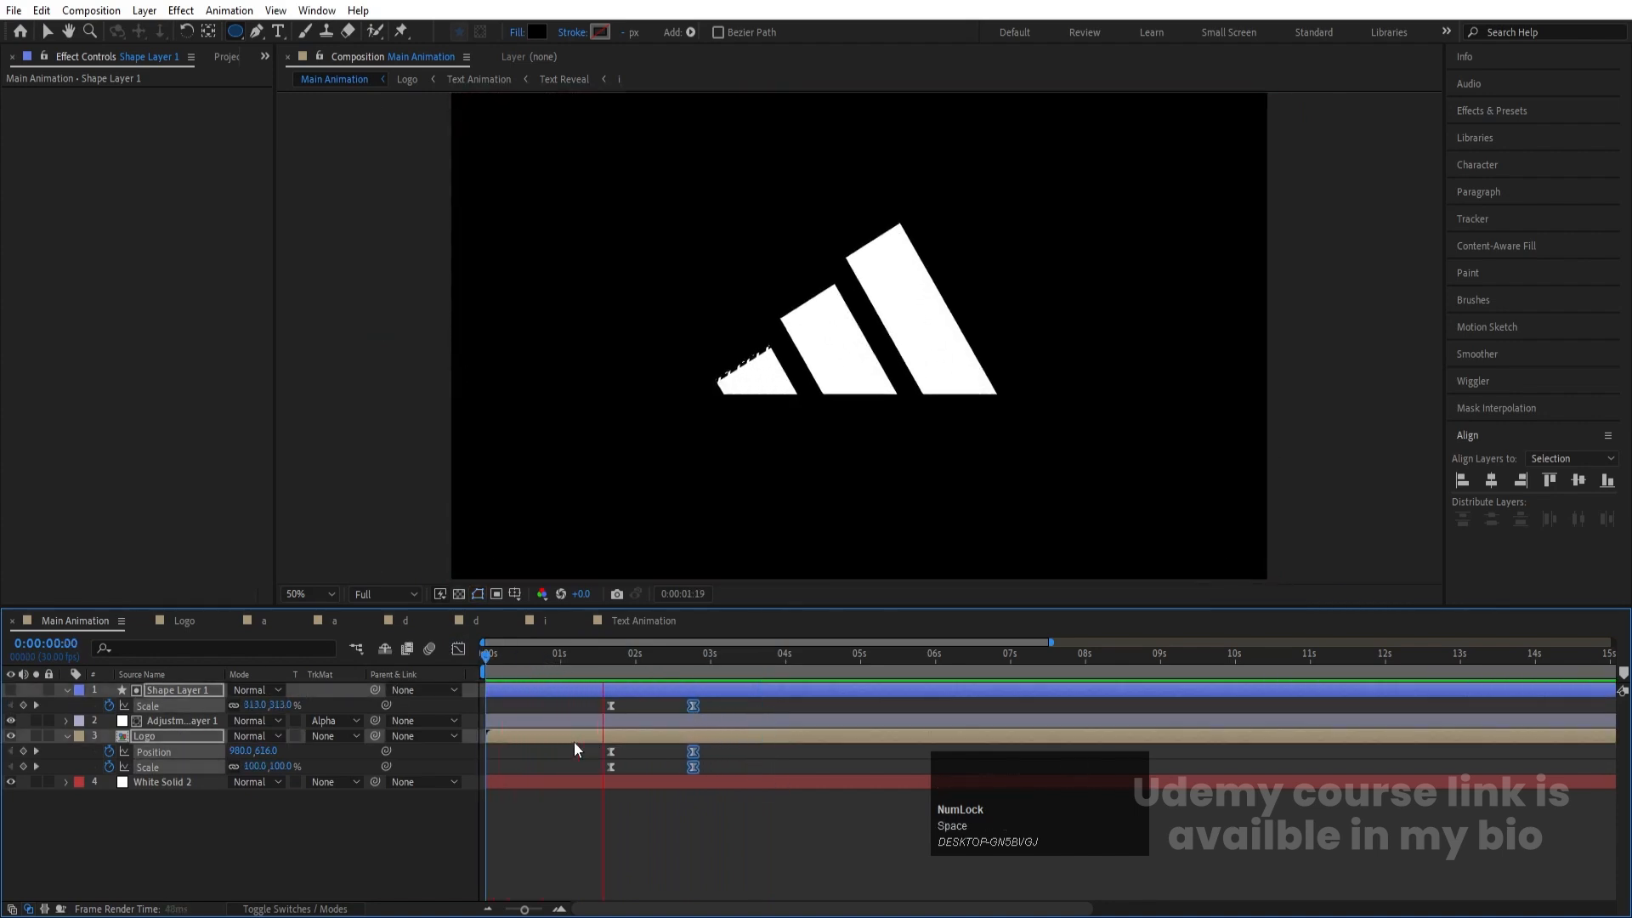
{"action": "key", "text": "space"}
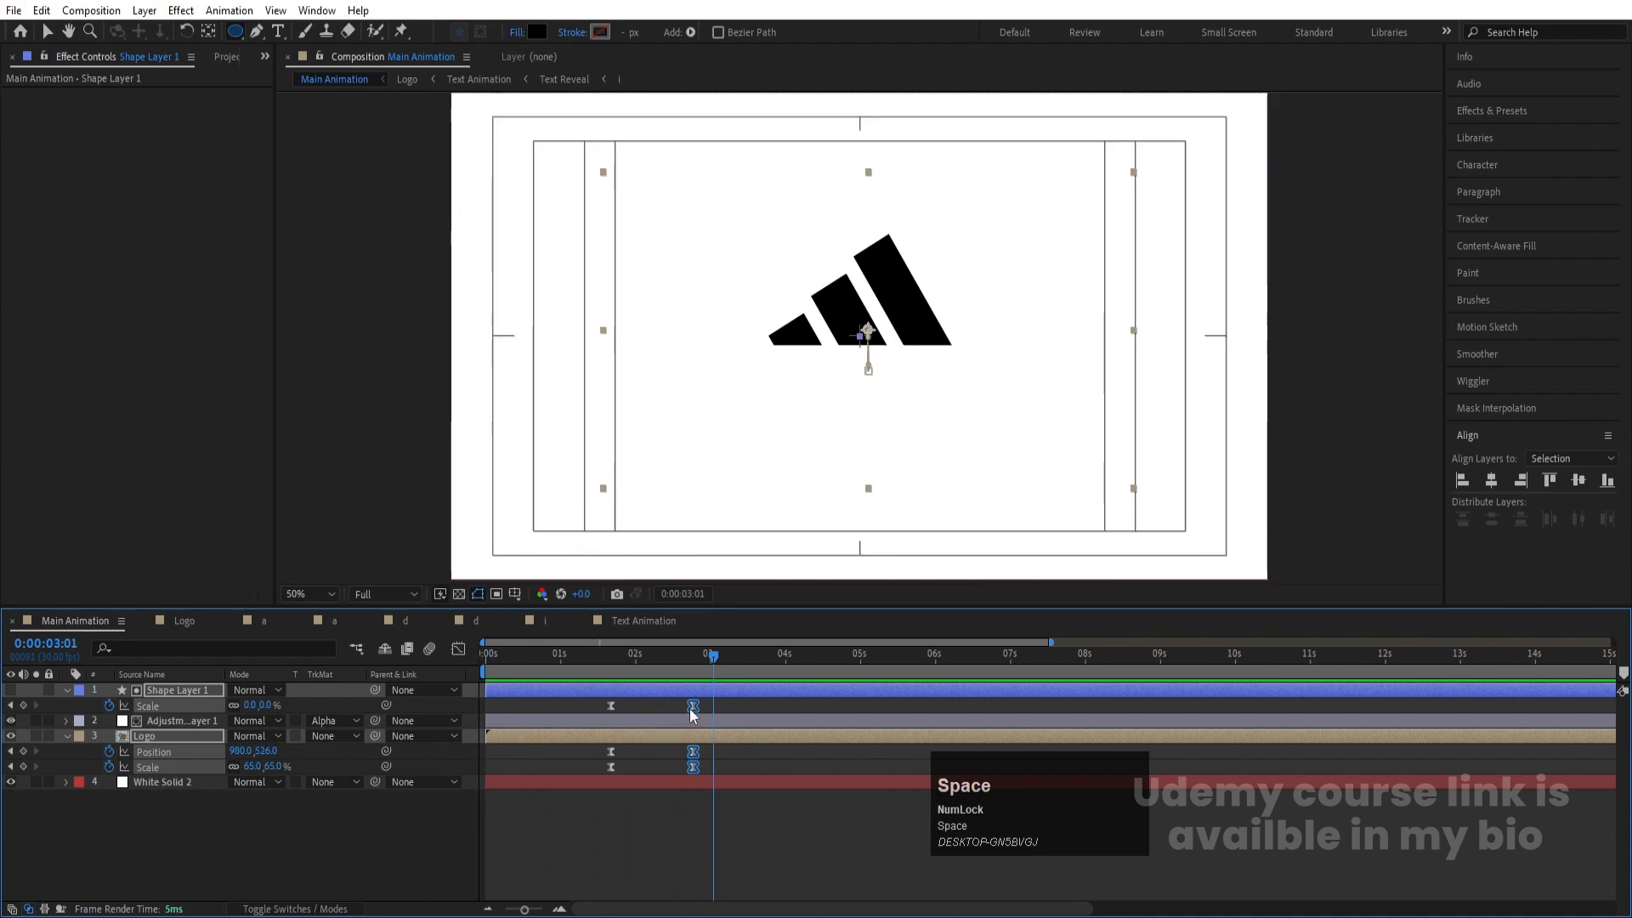
{"action": "key", "text": "j"}
{"action": "left_click", "coordinate": [645, 848]}
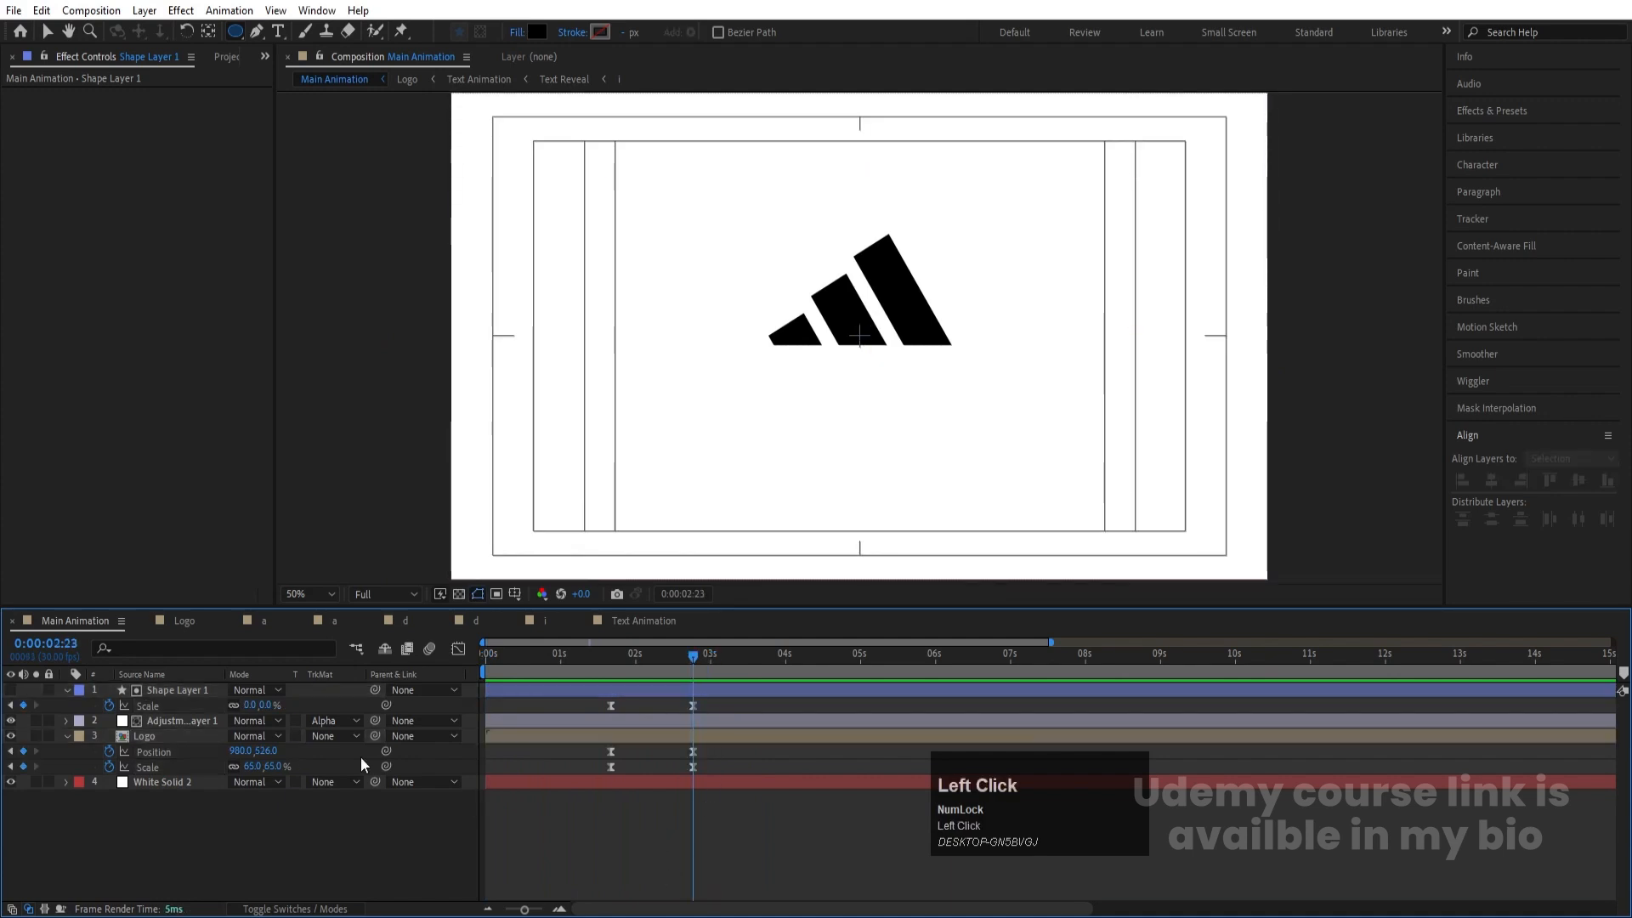
Step: Duplicate the circle layer, remove the copy's Scale keyframes, trim its start to 0:00:02:23 and make it visible
{"action": "left_click", "coordinate": [184, 693]}
{"action": "key", "text": "ctrl+d"}
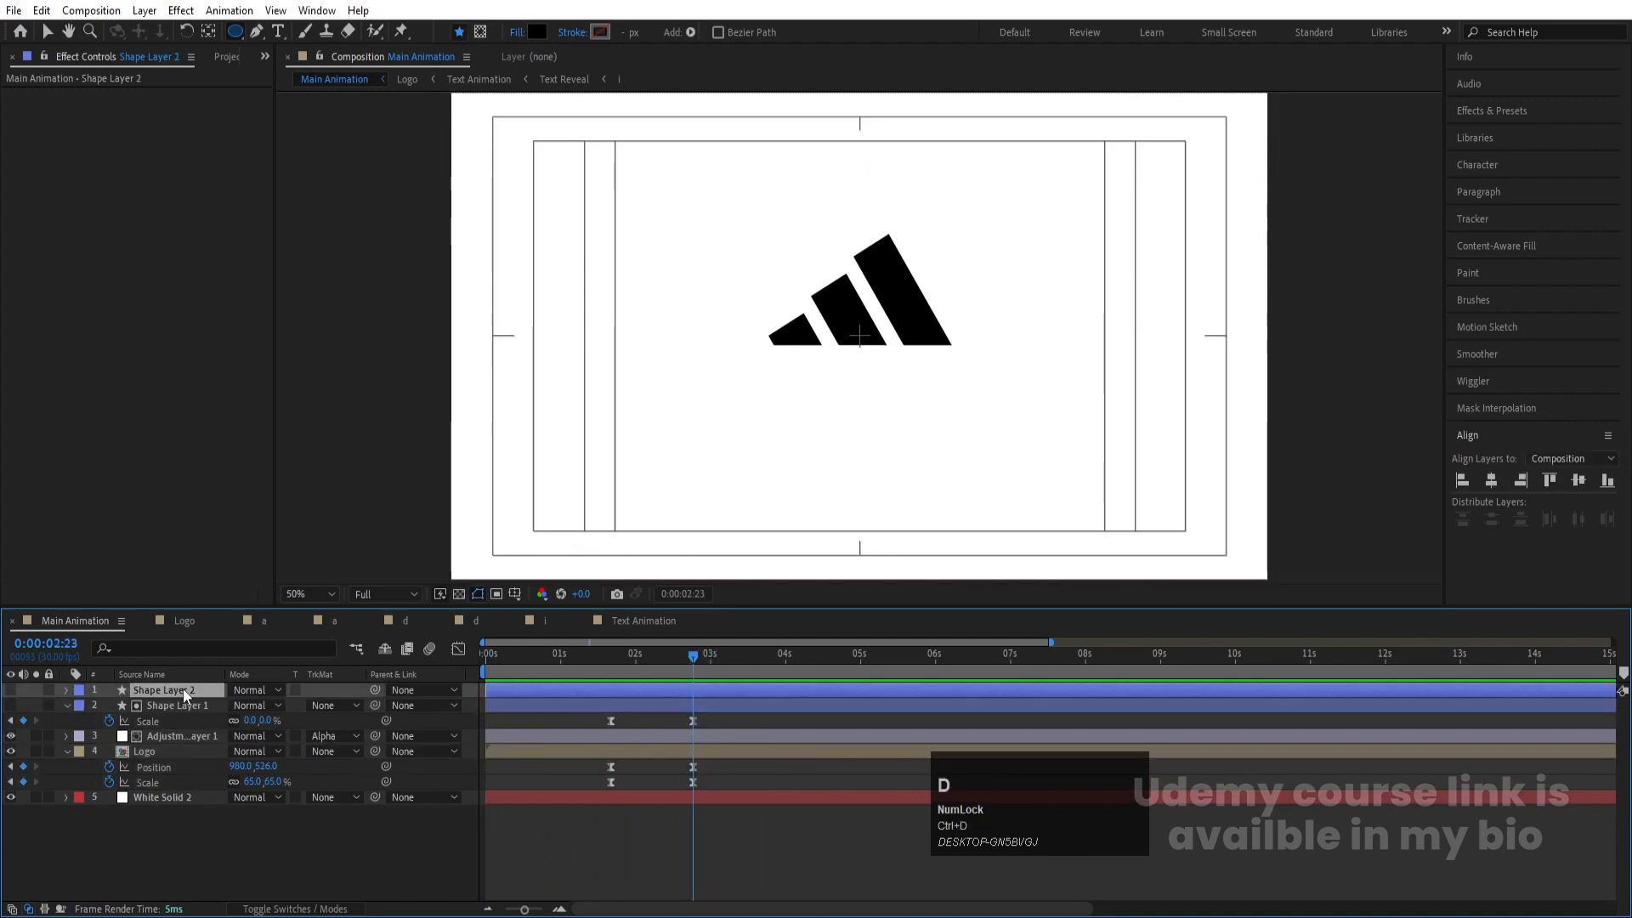
{"action": "key", "text": "s"}
{"action": "left_click", "coordinate": [152, 702]}
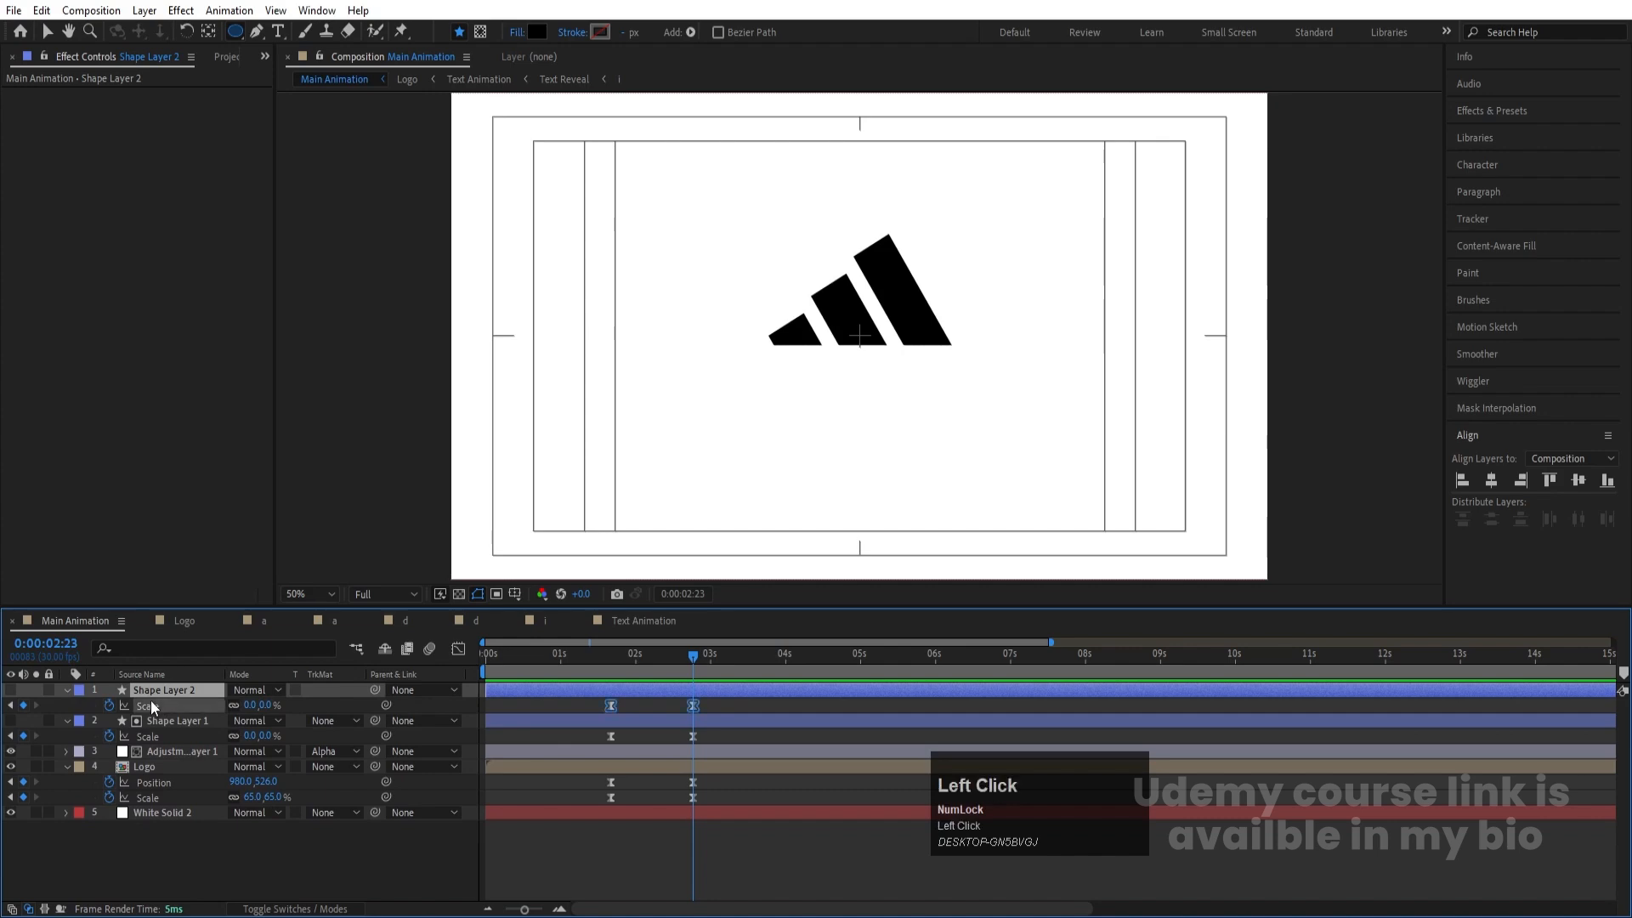
{"action": "key", "text": "alt+bracketleft"}
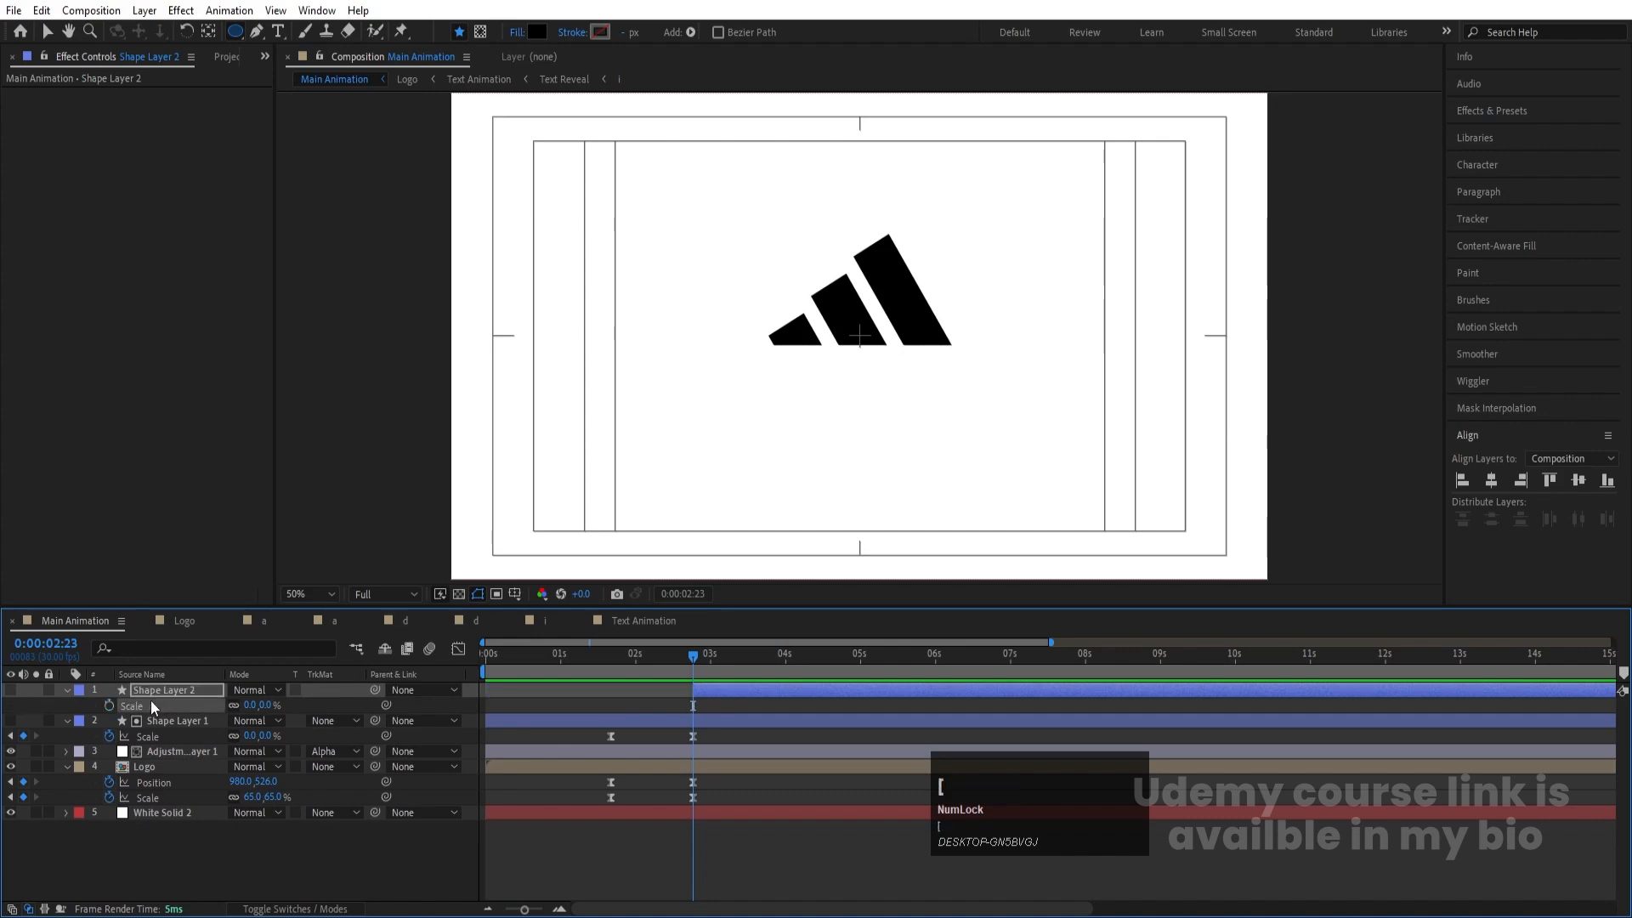
{"action": "left_click", "coordinate": [10, 692]}
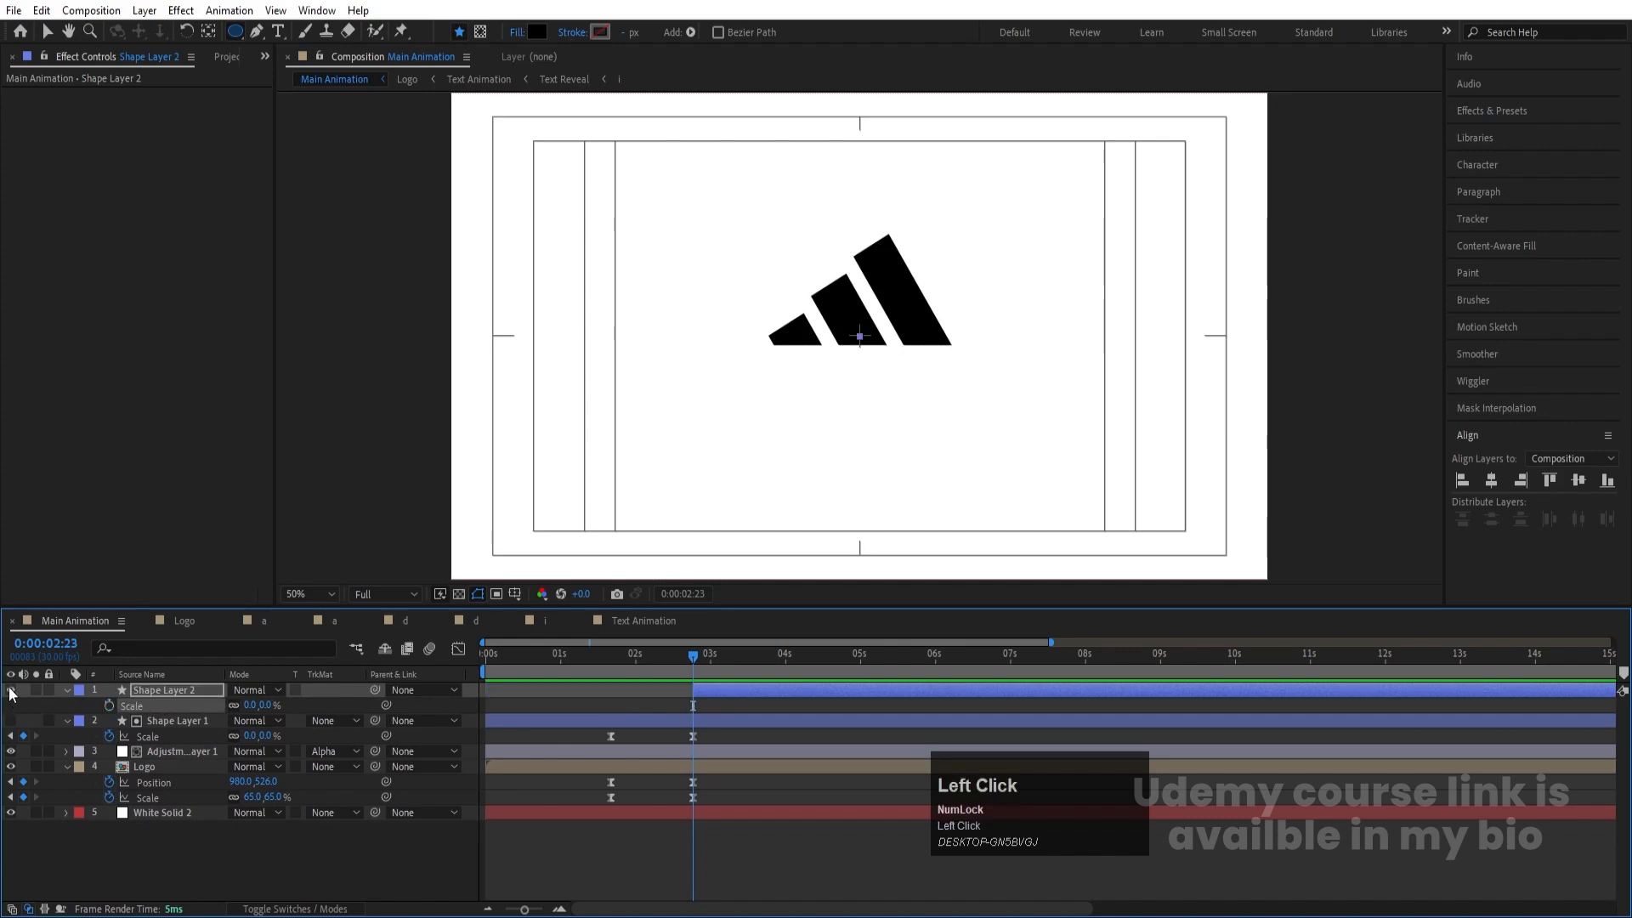
Step: Remove the duplicated circle's fill and give it a 5 px black stroke
{"action": "left_click", "coordinate": [516, 32]}
{"action": "left_click", "coordinate": [730, 408]}
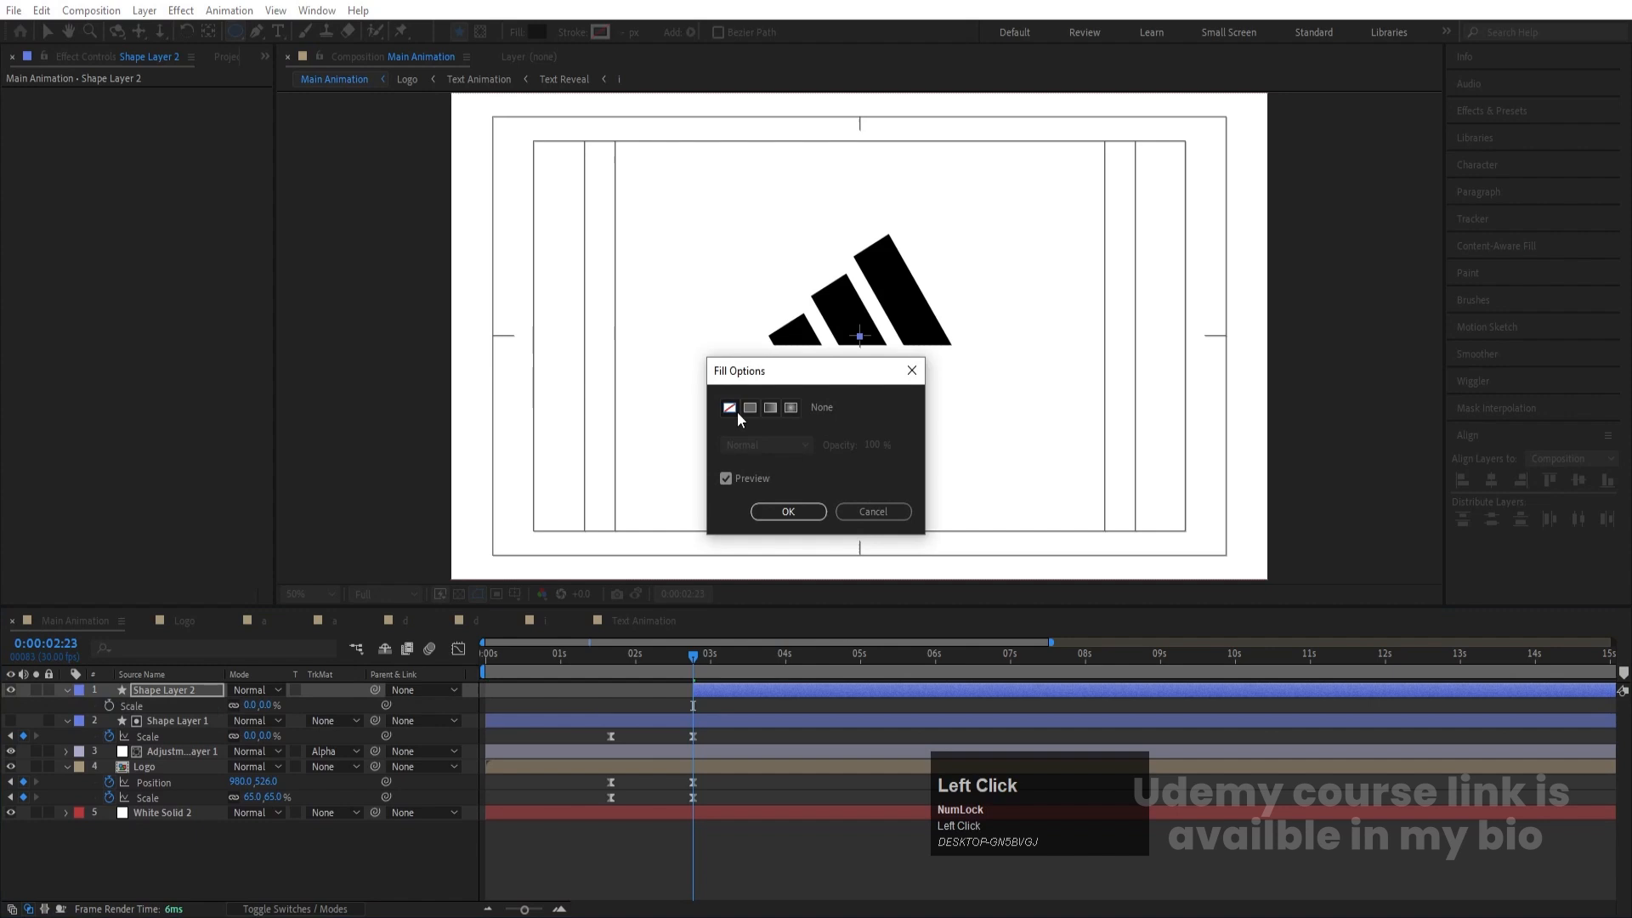
{"action": "left_click", "coordinate": [787, 512]}
{"action": "left_click", "coordinate": [600, 32]}
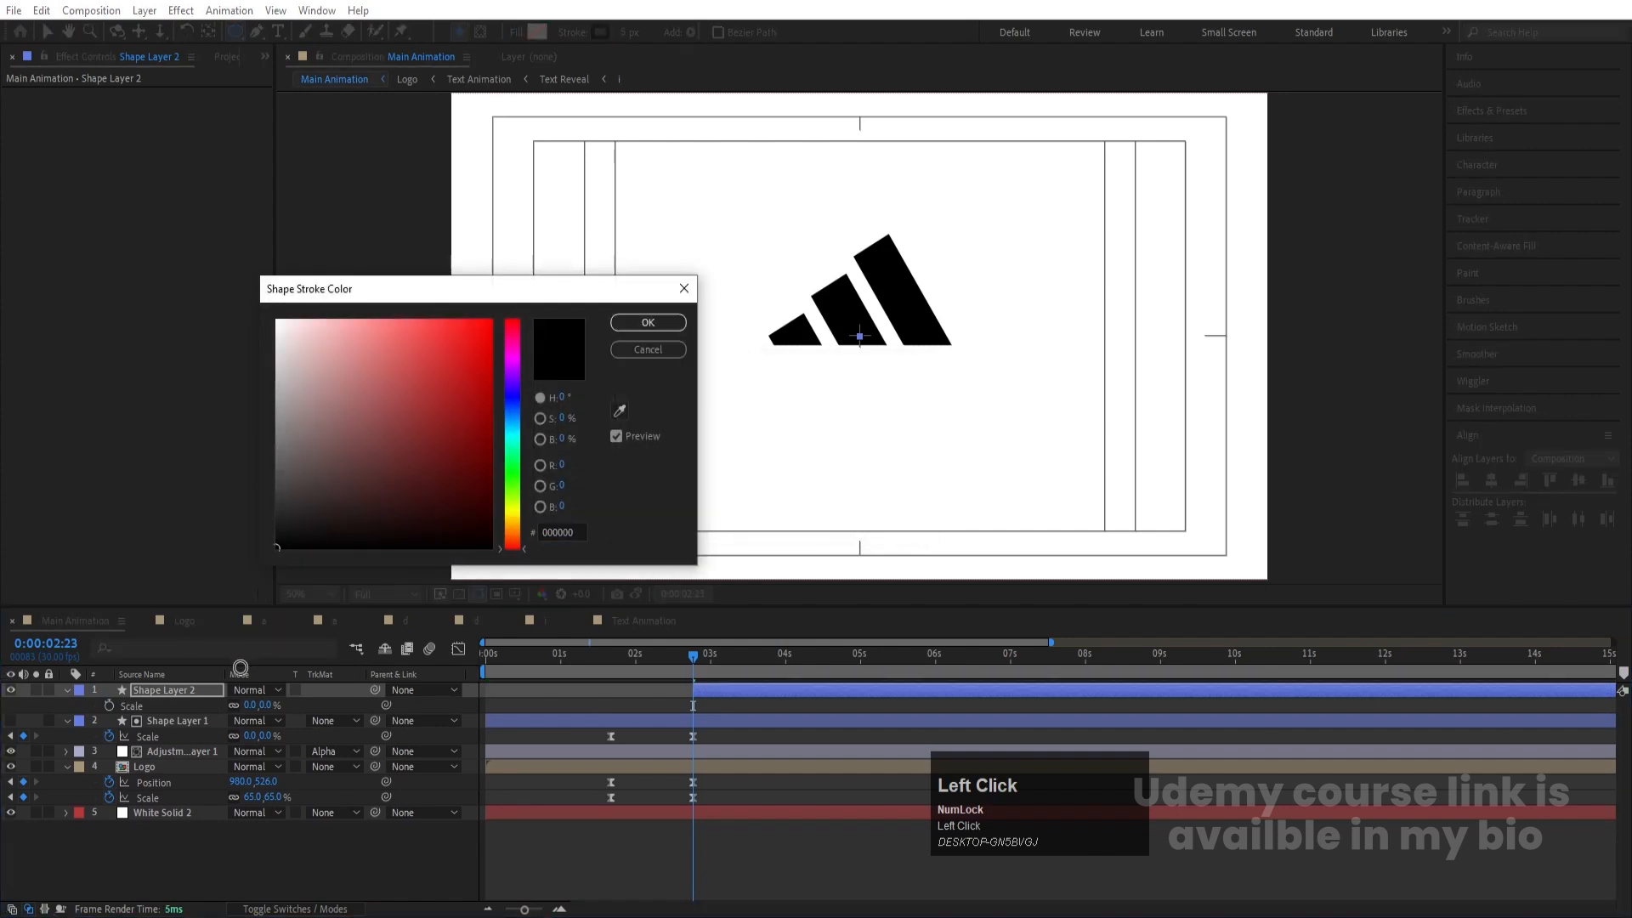
{"action": "key", "text": "Return"}
Step: Add Scale and Stroke Width keyframes to the stroked circle at 0:00:02:23 and show only its keyframed properties
{"action": "left_click", "coordinate": [108, 706]}
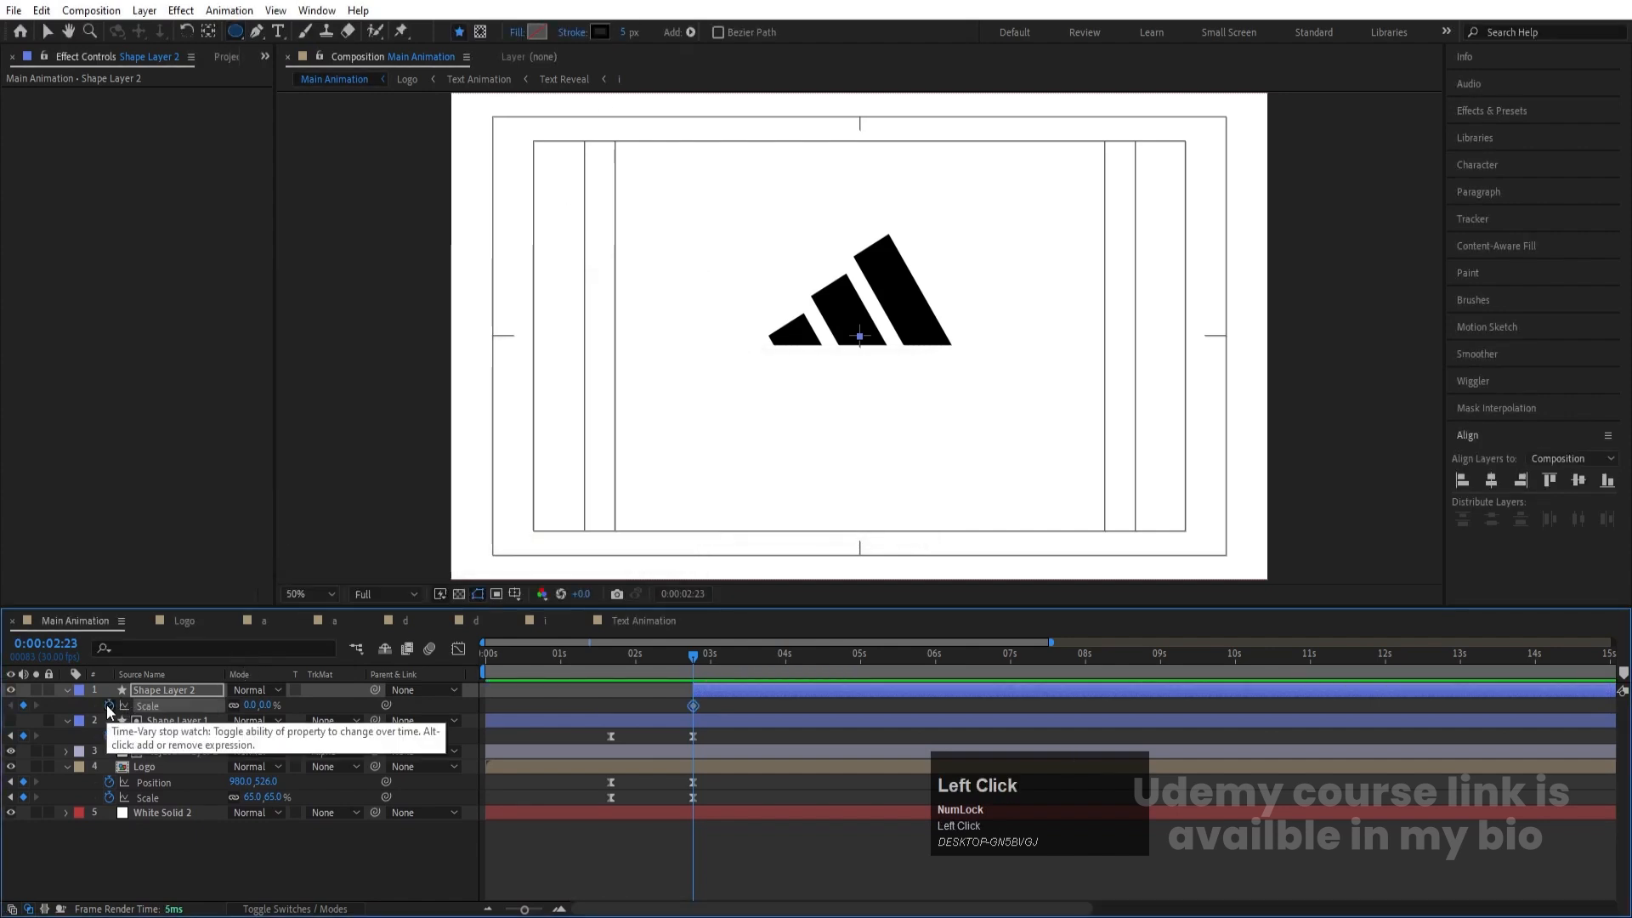
{"action": "left_click", "coordinate": [138, 647]}
{"action": "type", "text": "str"}
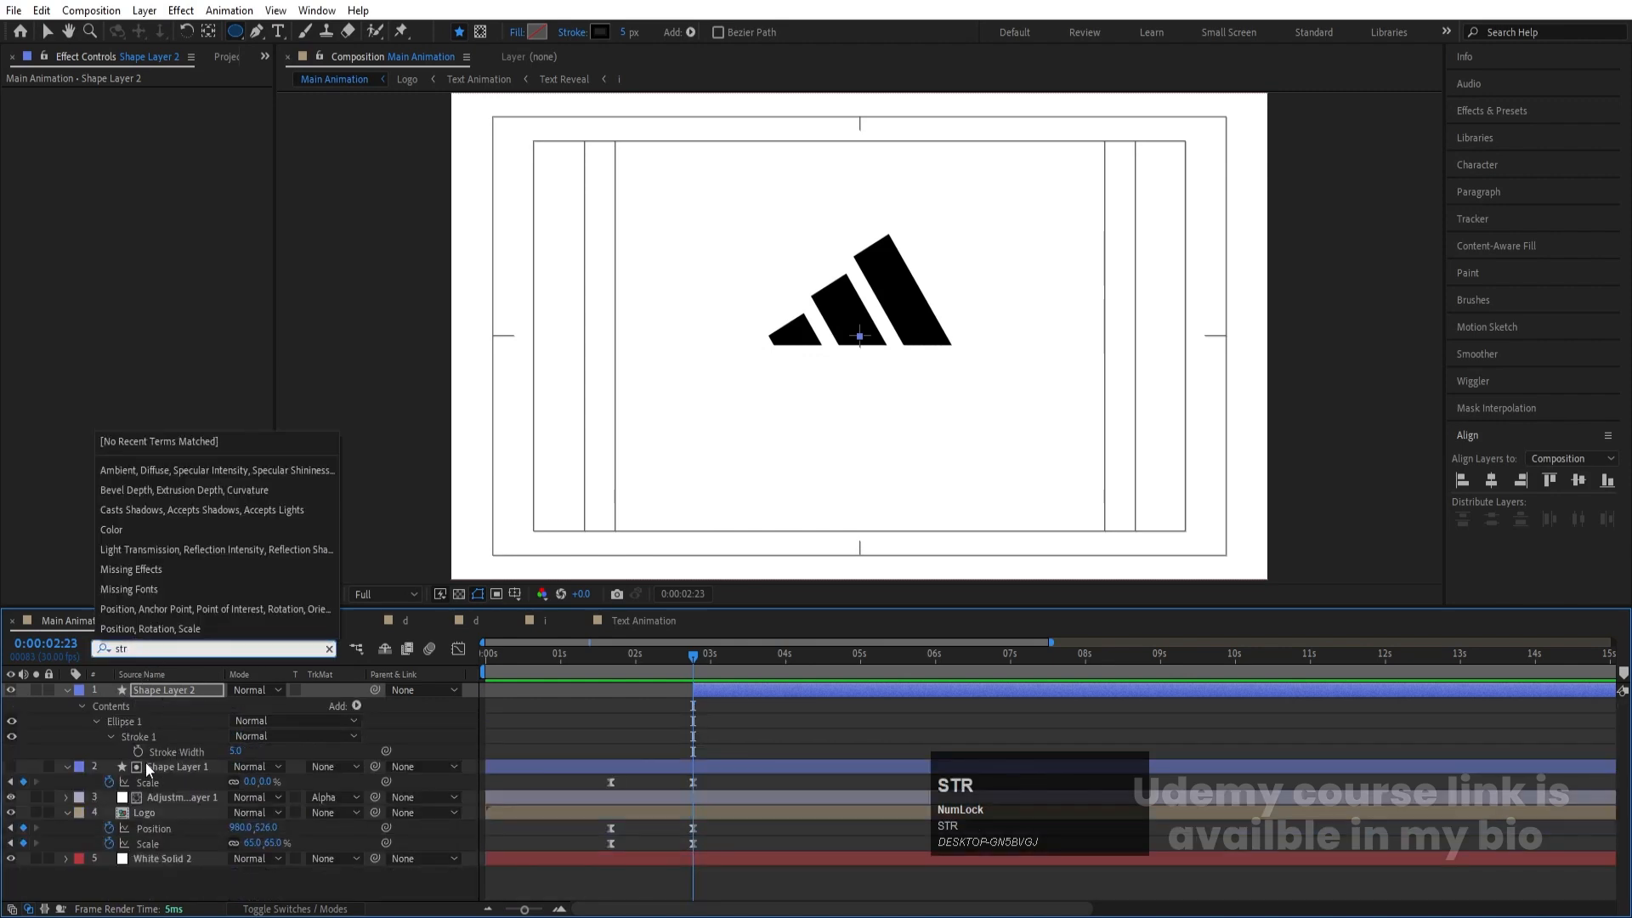
{"action": "left_click", "coordinate": [138, 751]}
{"action": "left_click", "coordinate": [738, 695]}
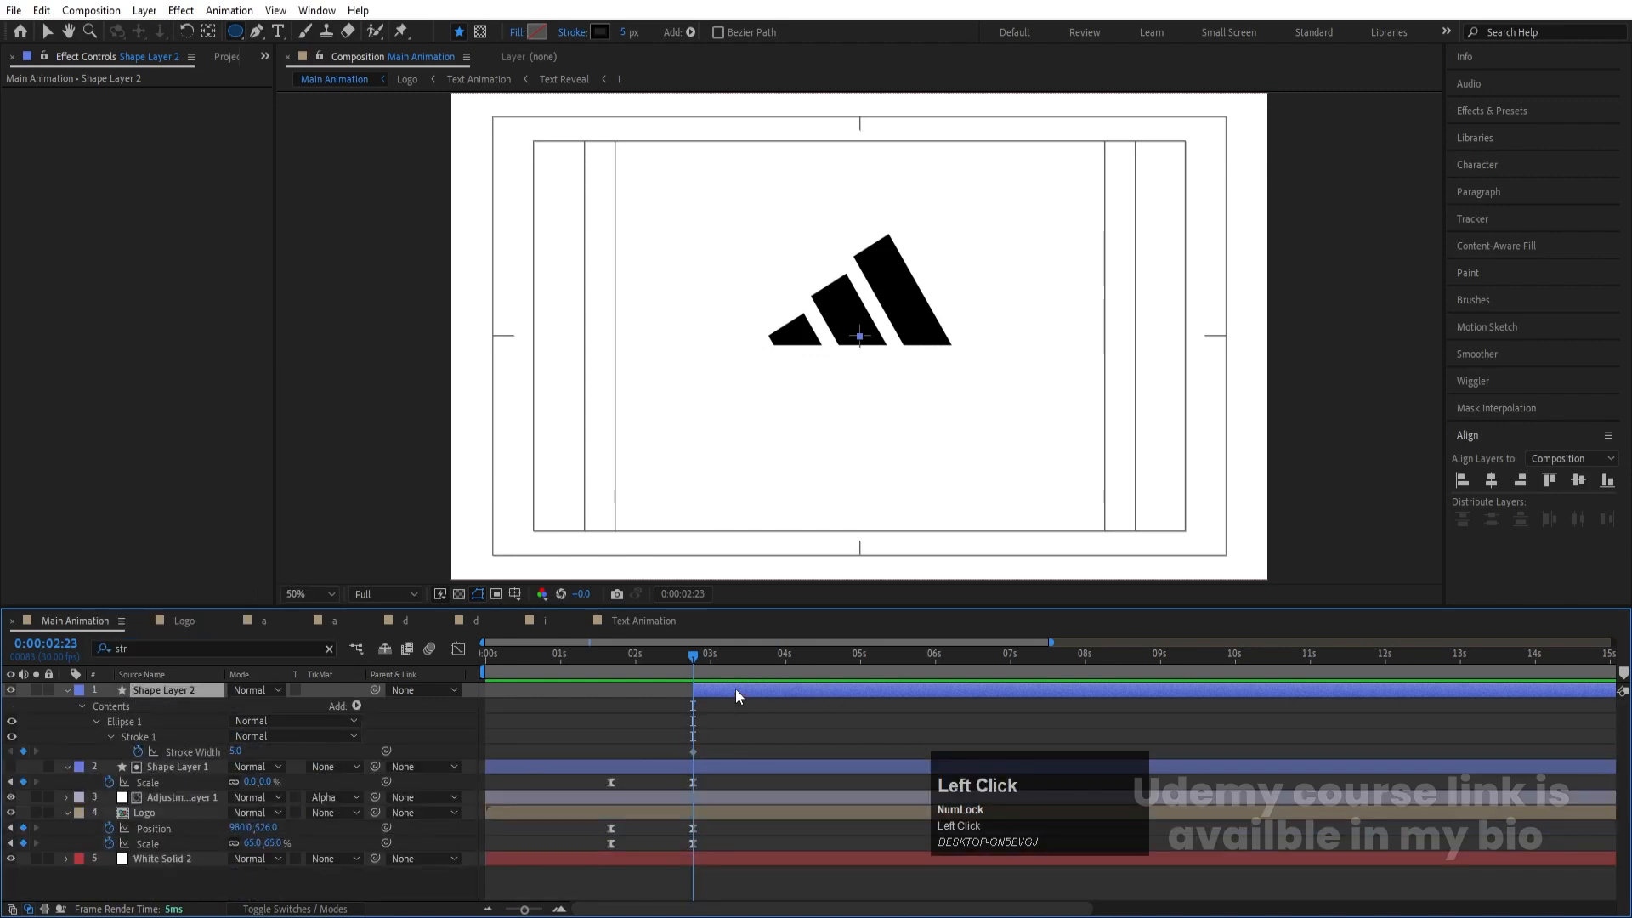
{"action": "key", "text": "u"}
Step: Animate the circle from 25 px stroke width at 0:00:02:23 to 156% scale and zero stroke width at 0:00:04:09, and preview it
{"action": "left_click_drag", "start_coordinate": [792, 652], "coordinate": [808, 657]}
{"action": "left_click_drag", "start_coordinate": [259, 720], "coordinate": [268, 702]}
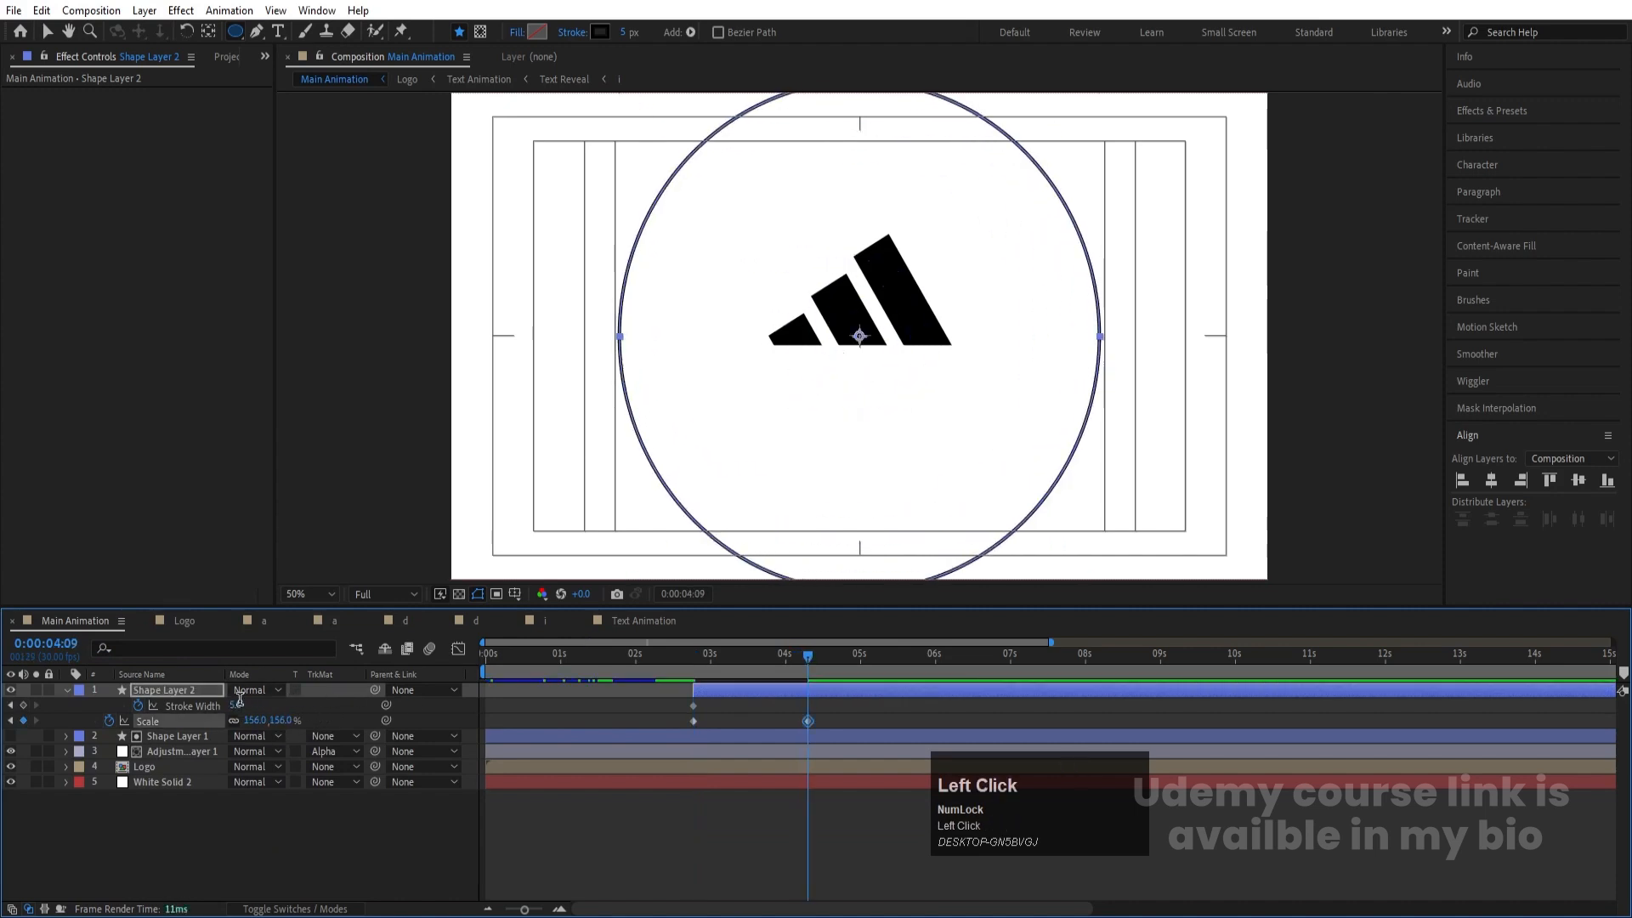
{"action": "key", "text": "Return"}
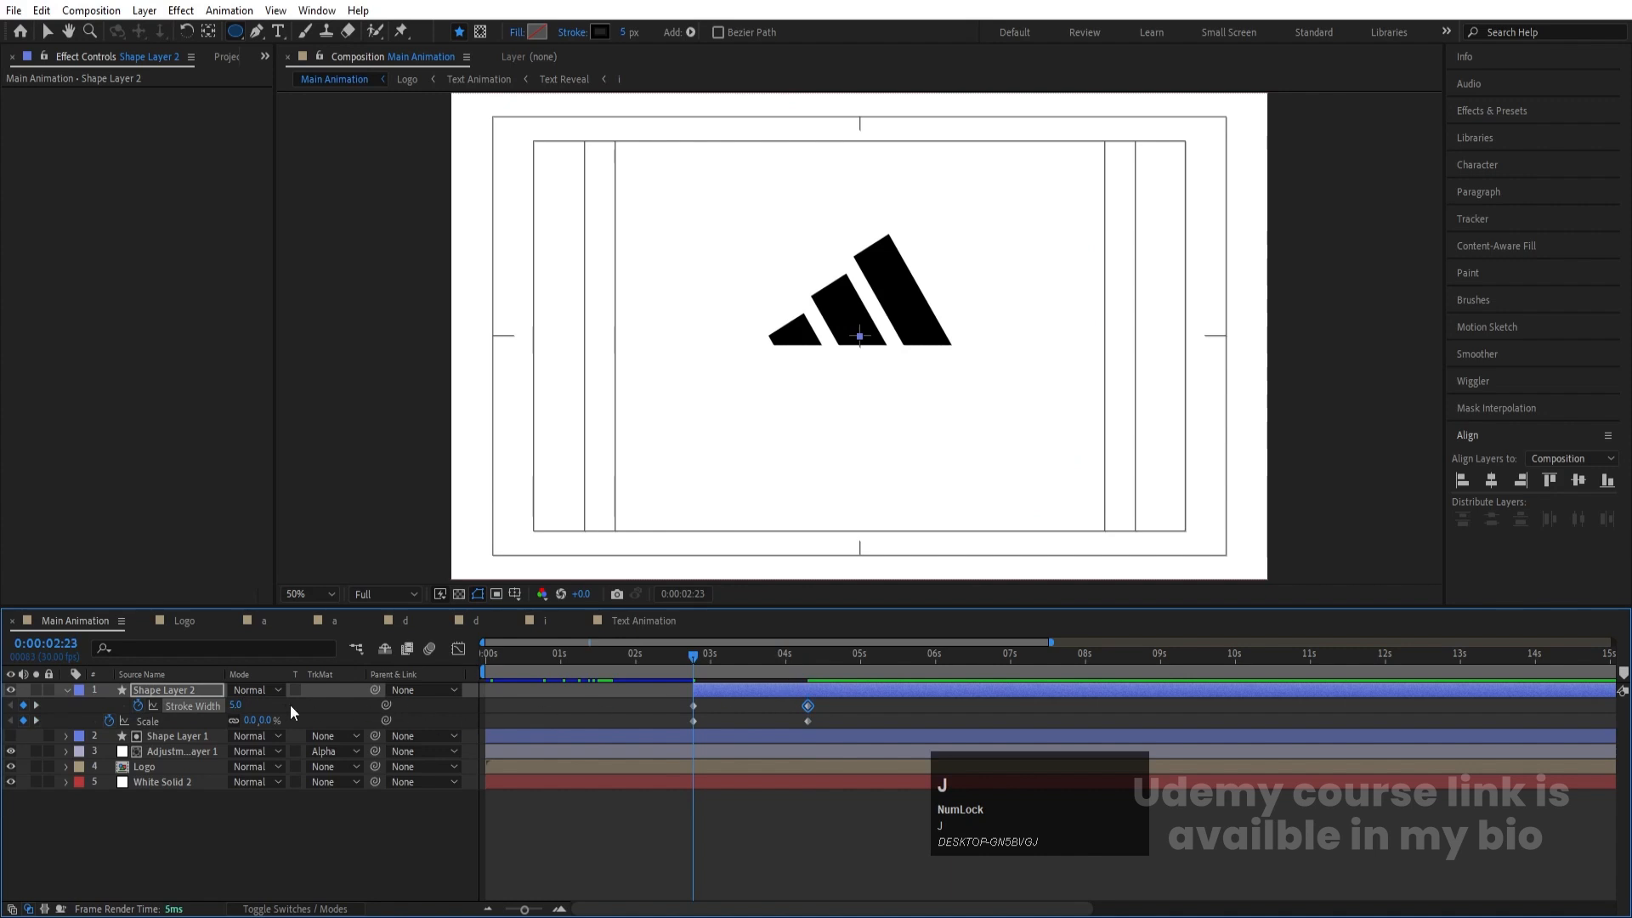
{"action": "key", "text": "Return"}
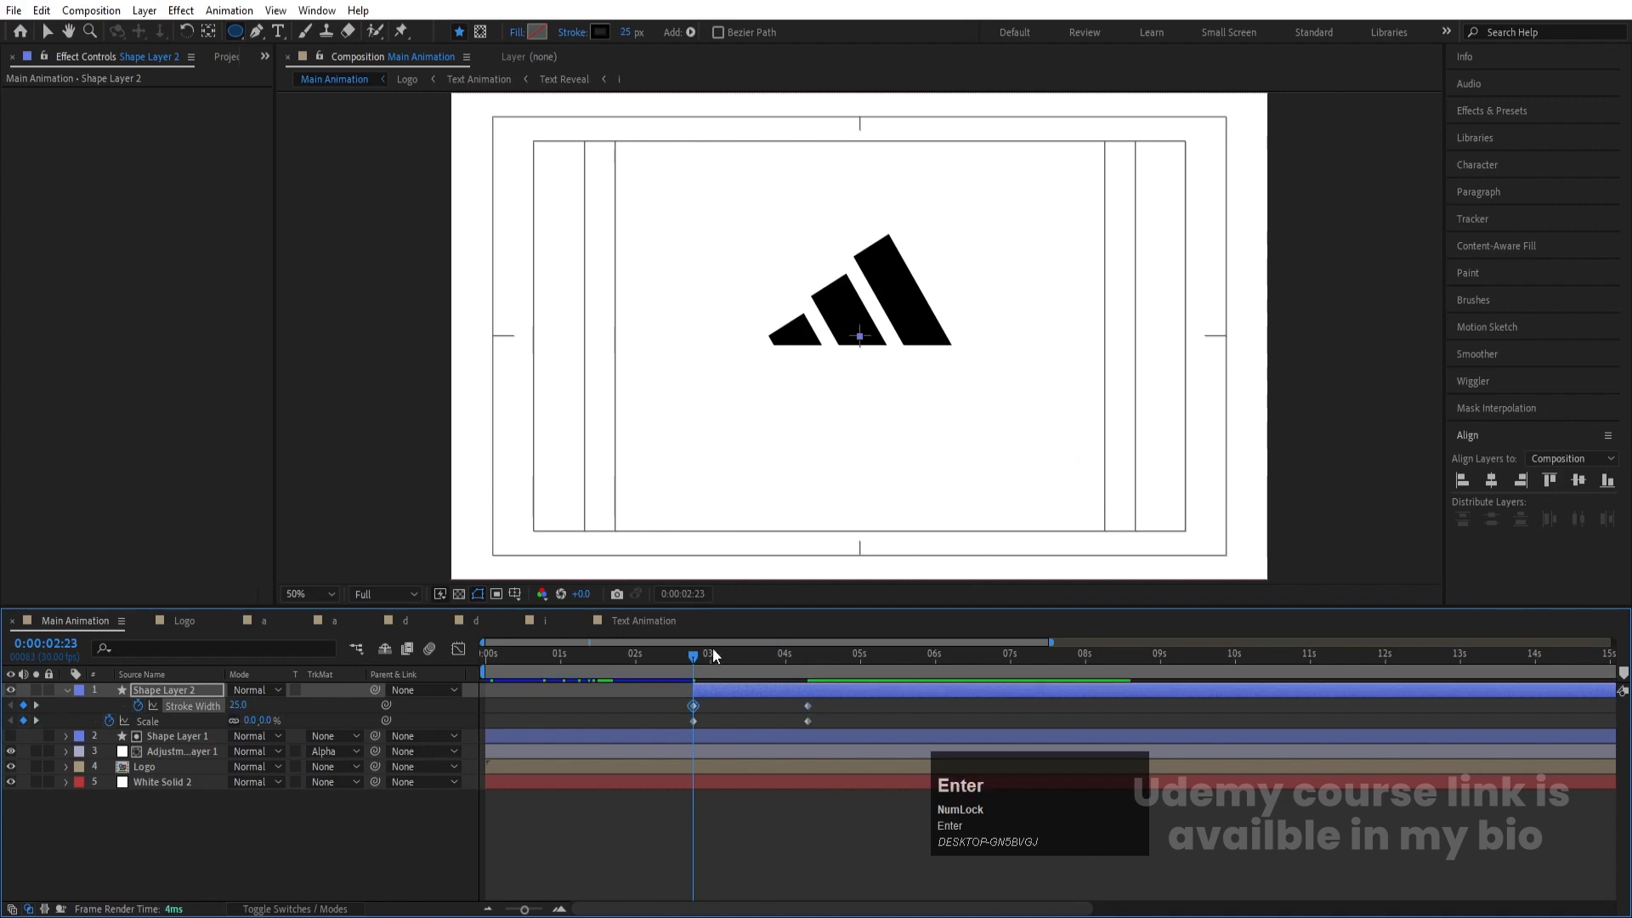
{"action": "key", "text": "space"}
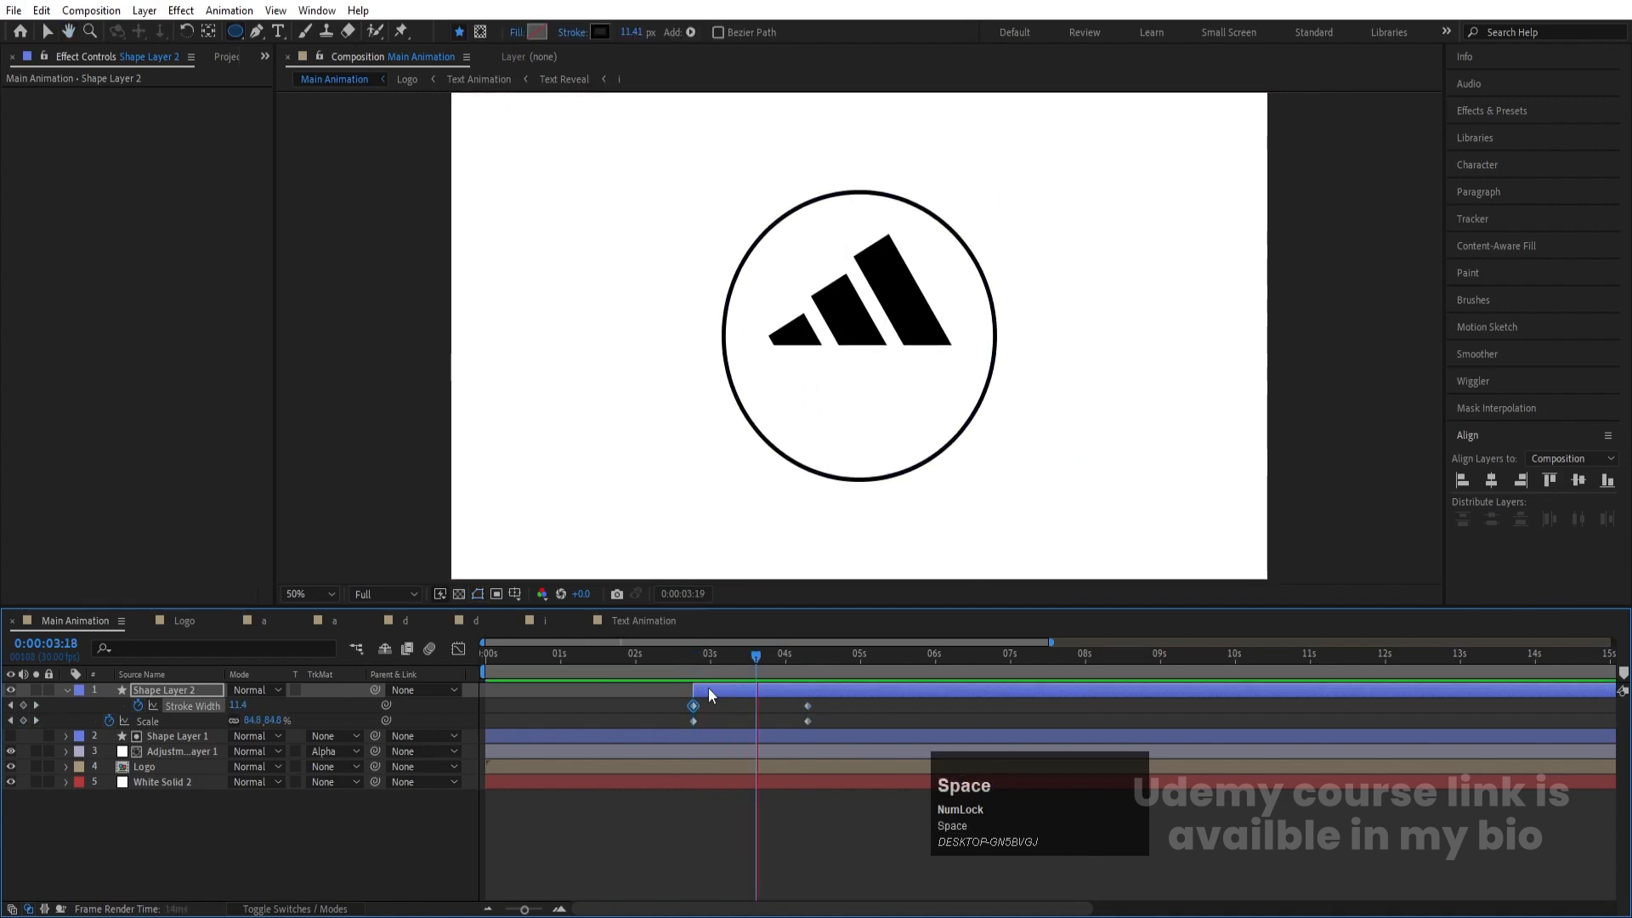
Step: Apply Easy Ease to the circle's scale and stroke width keyframes, reshape their speed curves to peak right after the start, and preview
{"action": "left_click_drag", "start_coordinate": [657, 701], "coordinate": [816, 733]}
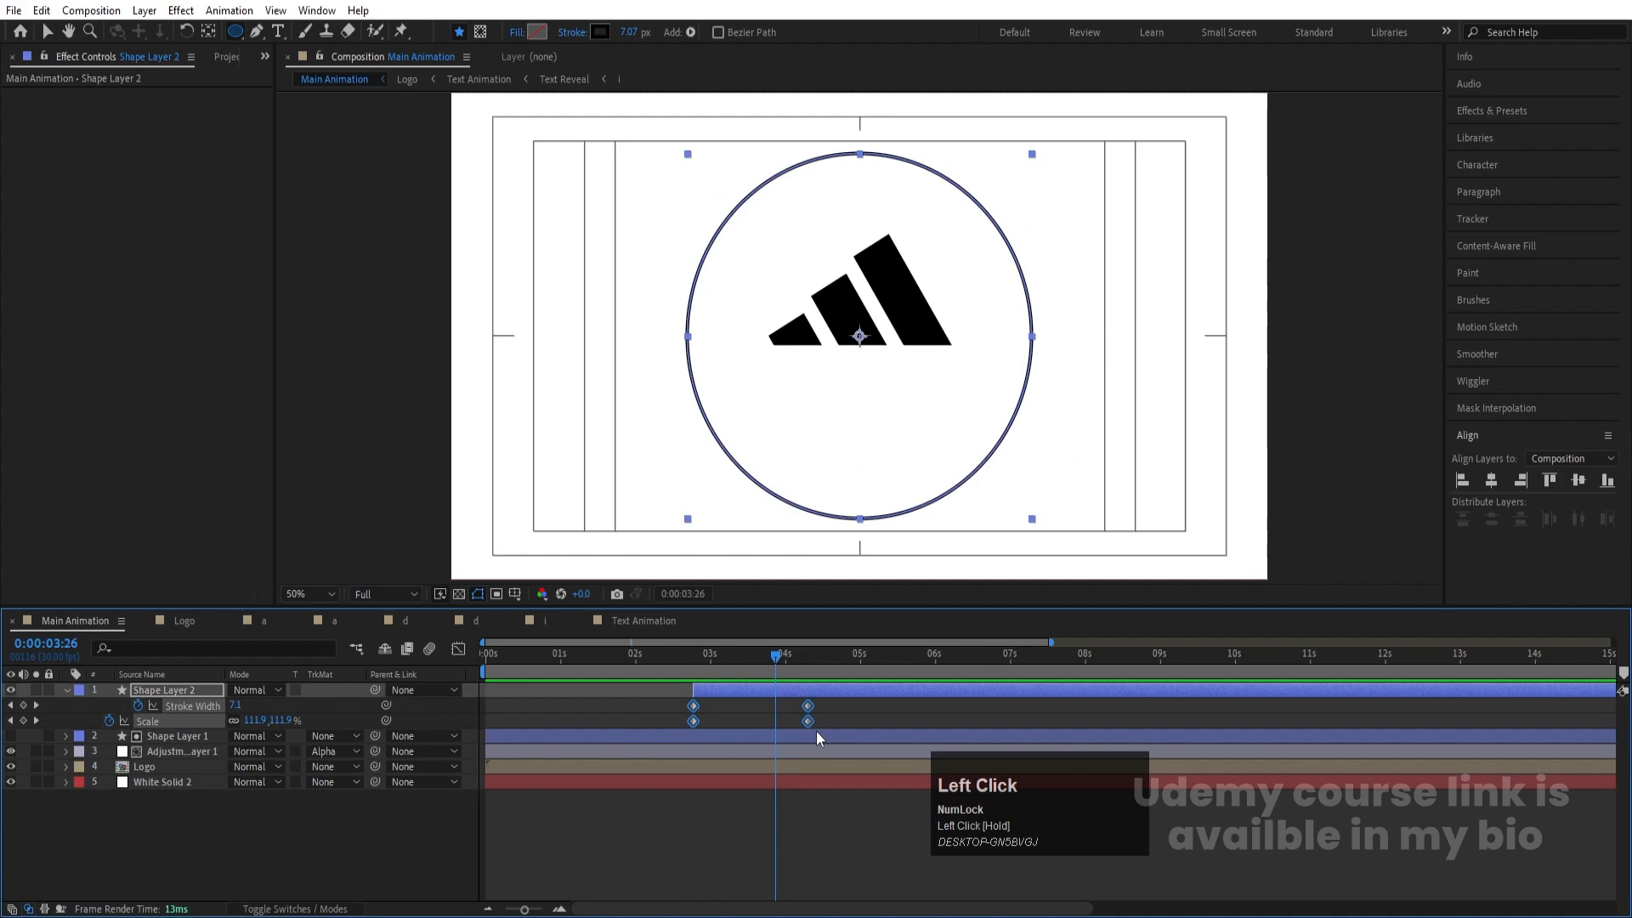
{"action": "key", "text": "F9"}
{"action": "left_click", "coordinate": [459, 649]}
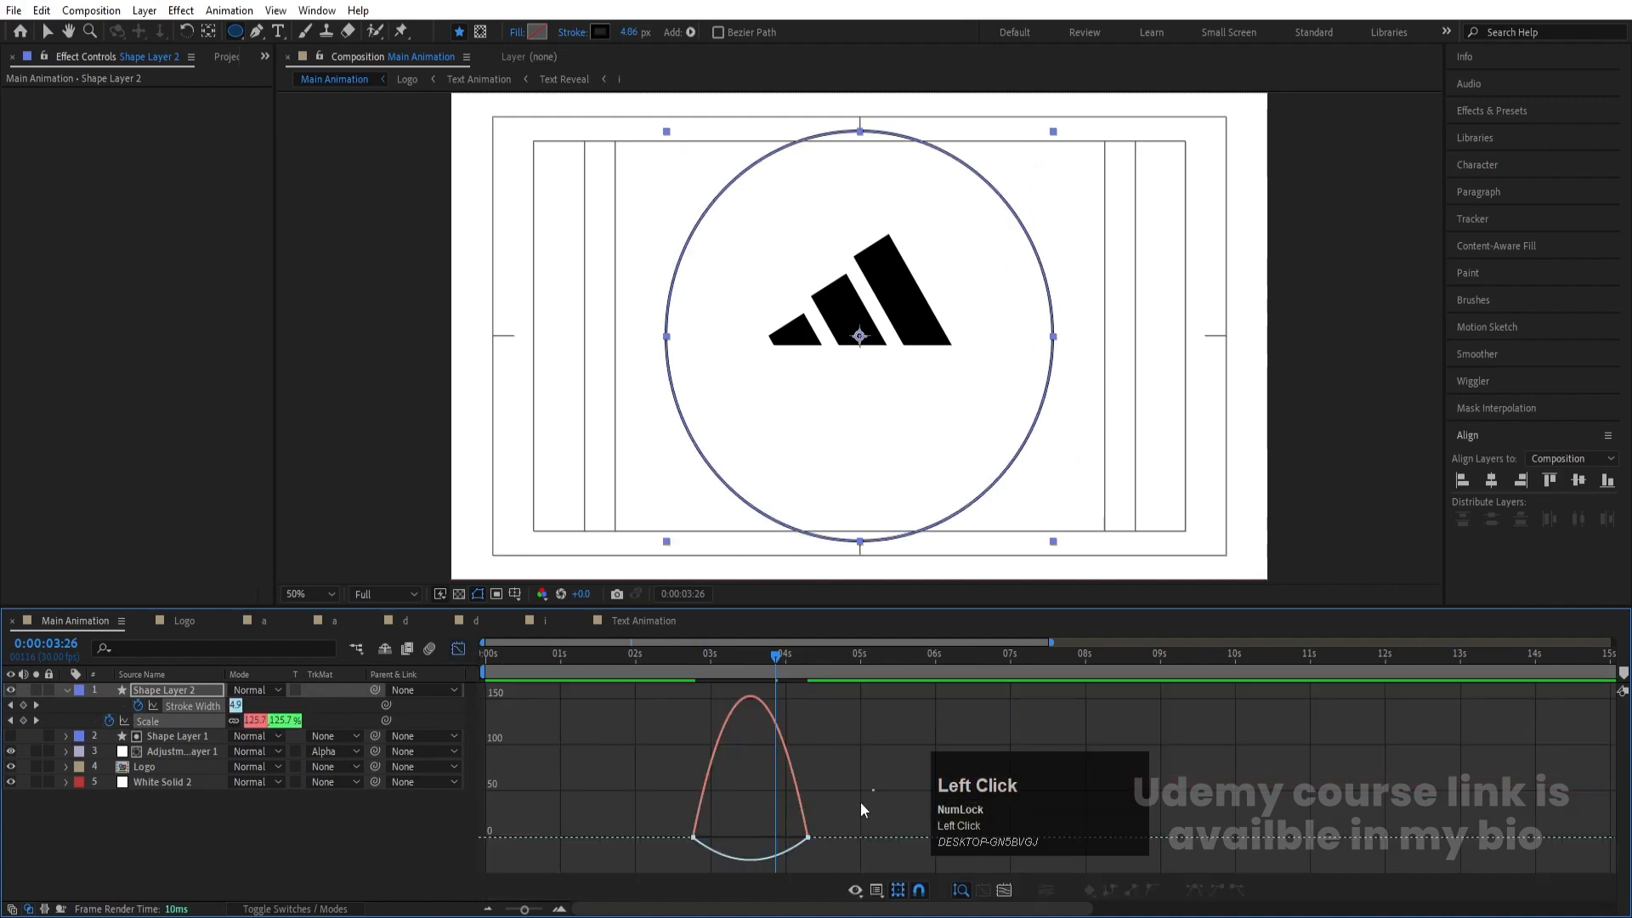
{"action": "left_click", "coordinate": [778, 851]}
{"action": "mouse_move", "coordinate": [791, 842]}
{"action": "left_mouse_down"}
{"action": "mouse_move", "coordinate": [697, 732]}
{"action": "mouse_move", "coordinate": [720, 732]}
{"action": "mouse_move", "coordinate": [671, 841]}
{"action": "mouse_move", "coordinate": [714, 863]}
{"action": "mouse_move", "coordinate": [698, 838]}
{"action": "left_mouse_up"}
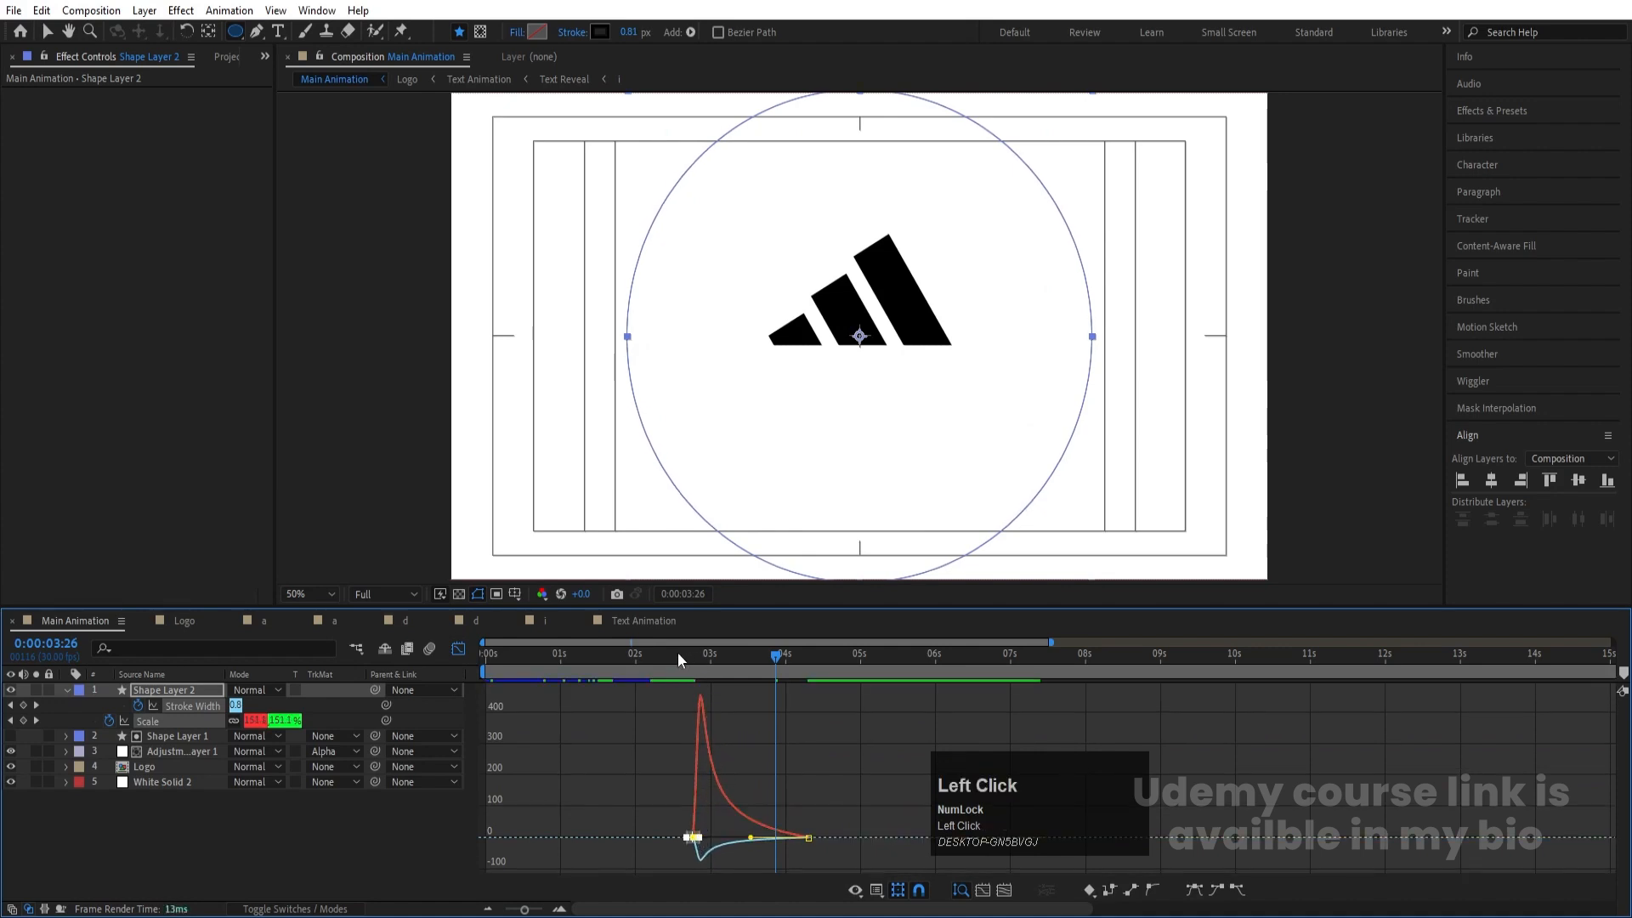
{"action": "key", "text": "space"}
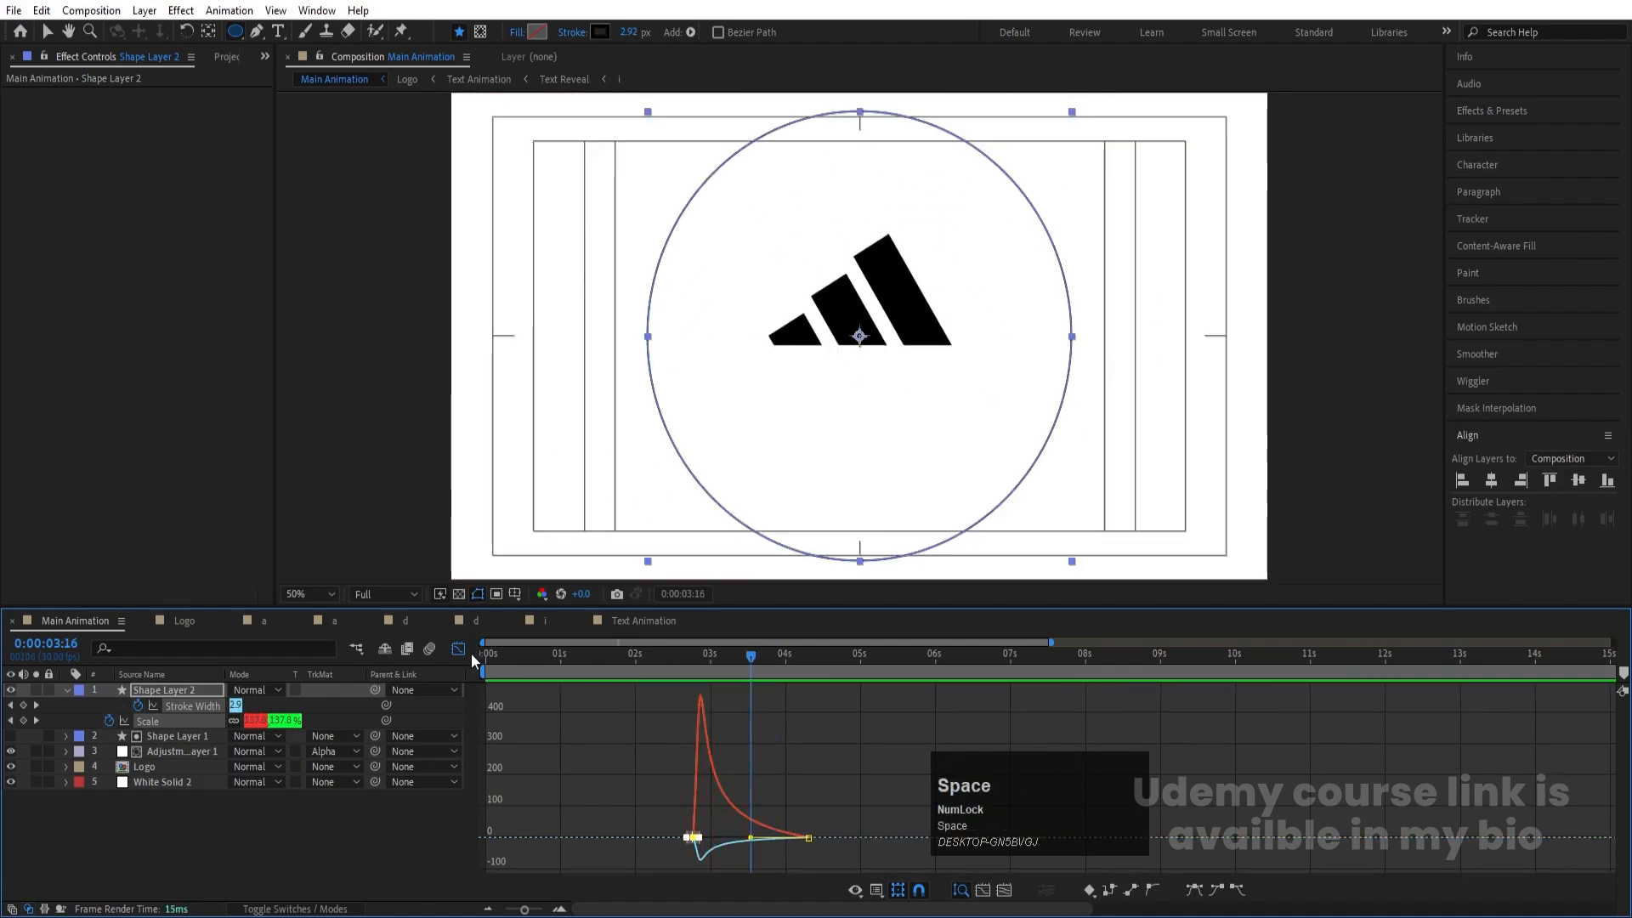
Step: Close the speed graph and preview the whole animation from 0:00:00:00
{"action": "left_click", "coordinate": [459, 649]}
{"action": "left_click_drag", "start_coordinate": [686, 673], "coordinate": [426, 670]}
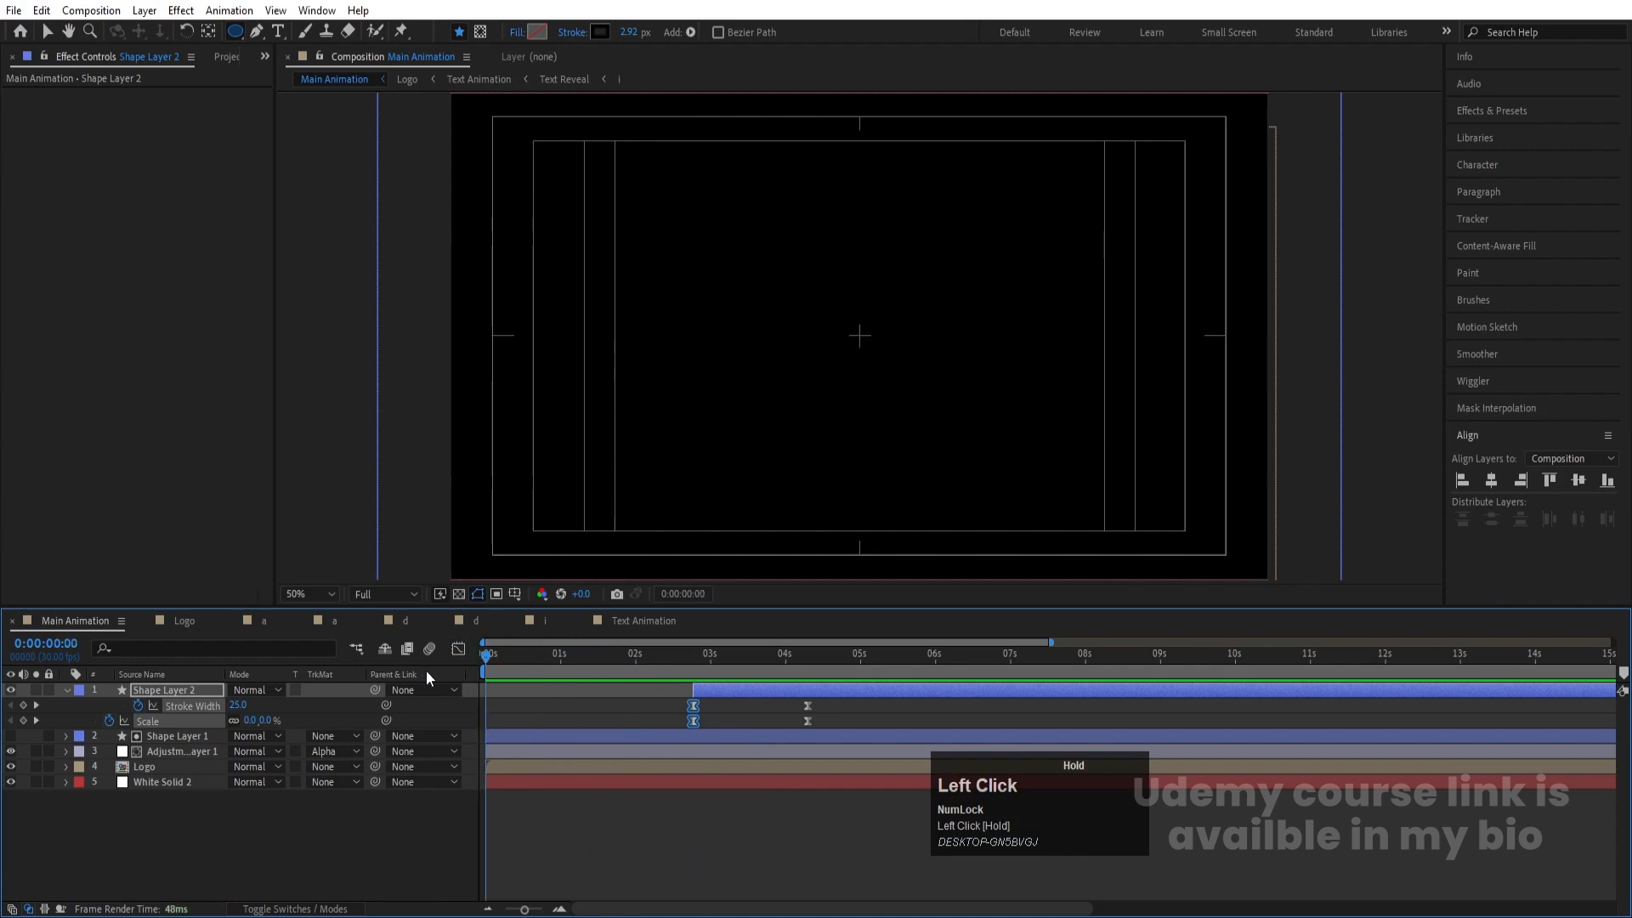
{"action": "key", "text": "space"}
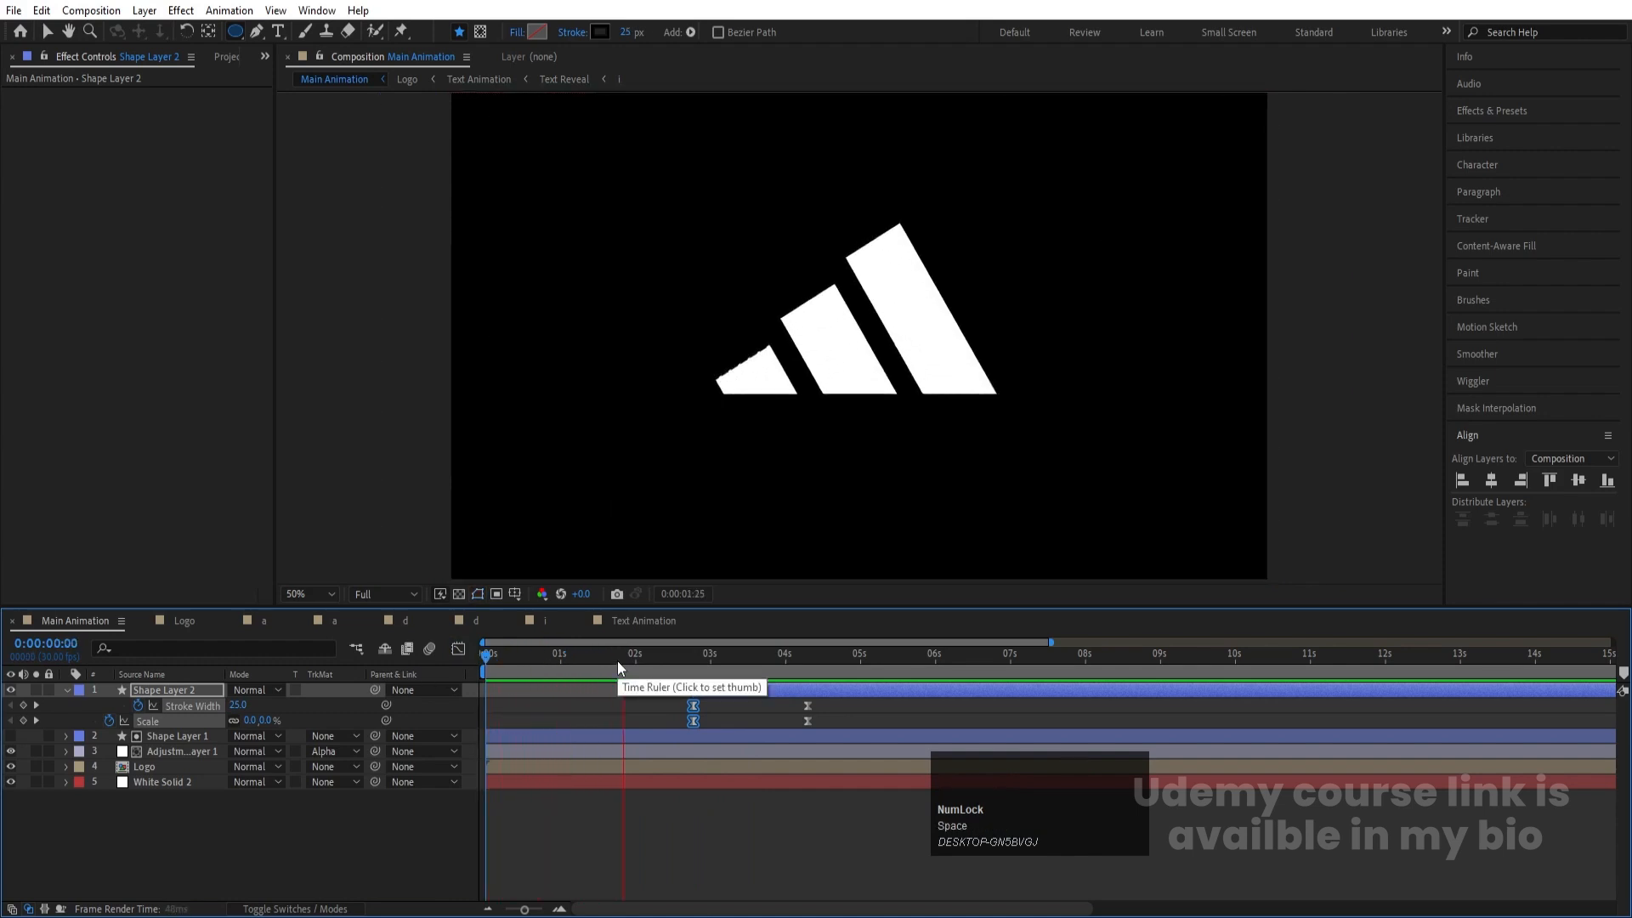
{"action": "key", "text": "space"}
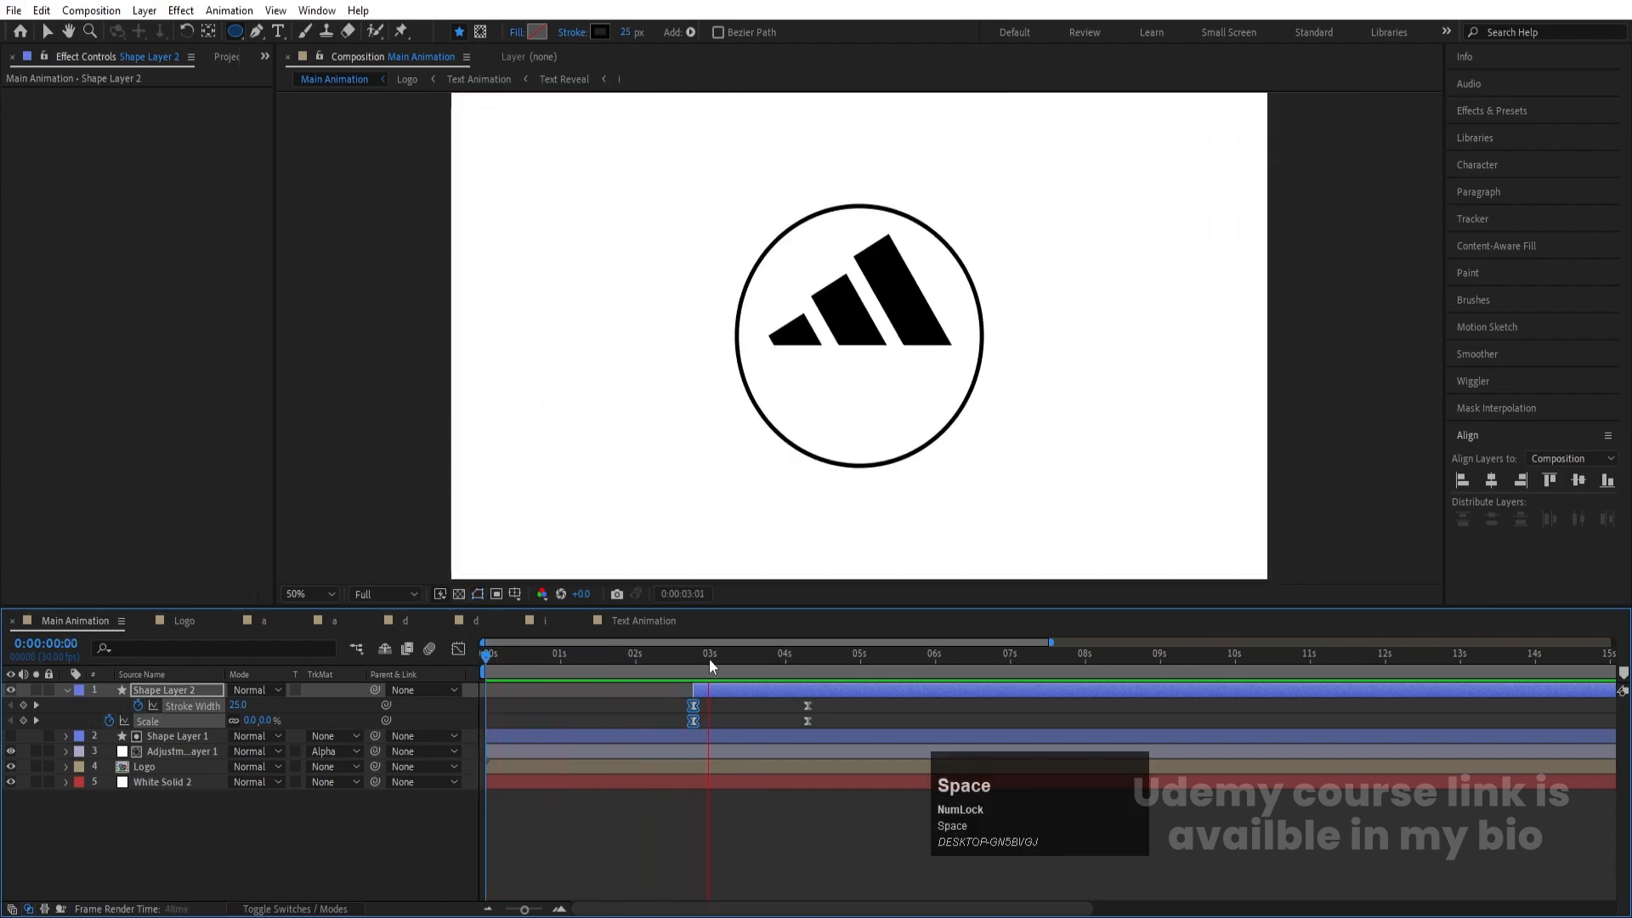
Step: Shift the stroked circle layer with its keyframes earlier to start at about 0:00:02:16 and preview the timing
{"action": "key", "text": "equal"}
{"action": "key", "text": "equal"}
{"action": "left_click_drag", "start_coordinate": [710, 663], "coordinate": [611, 686]}
{"action": "key", "text": "space"}
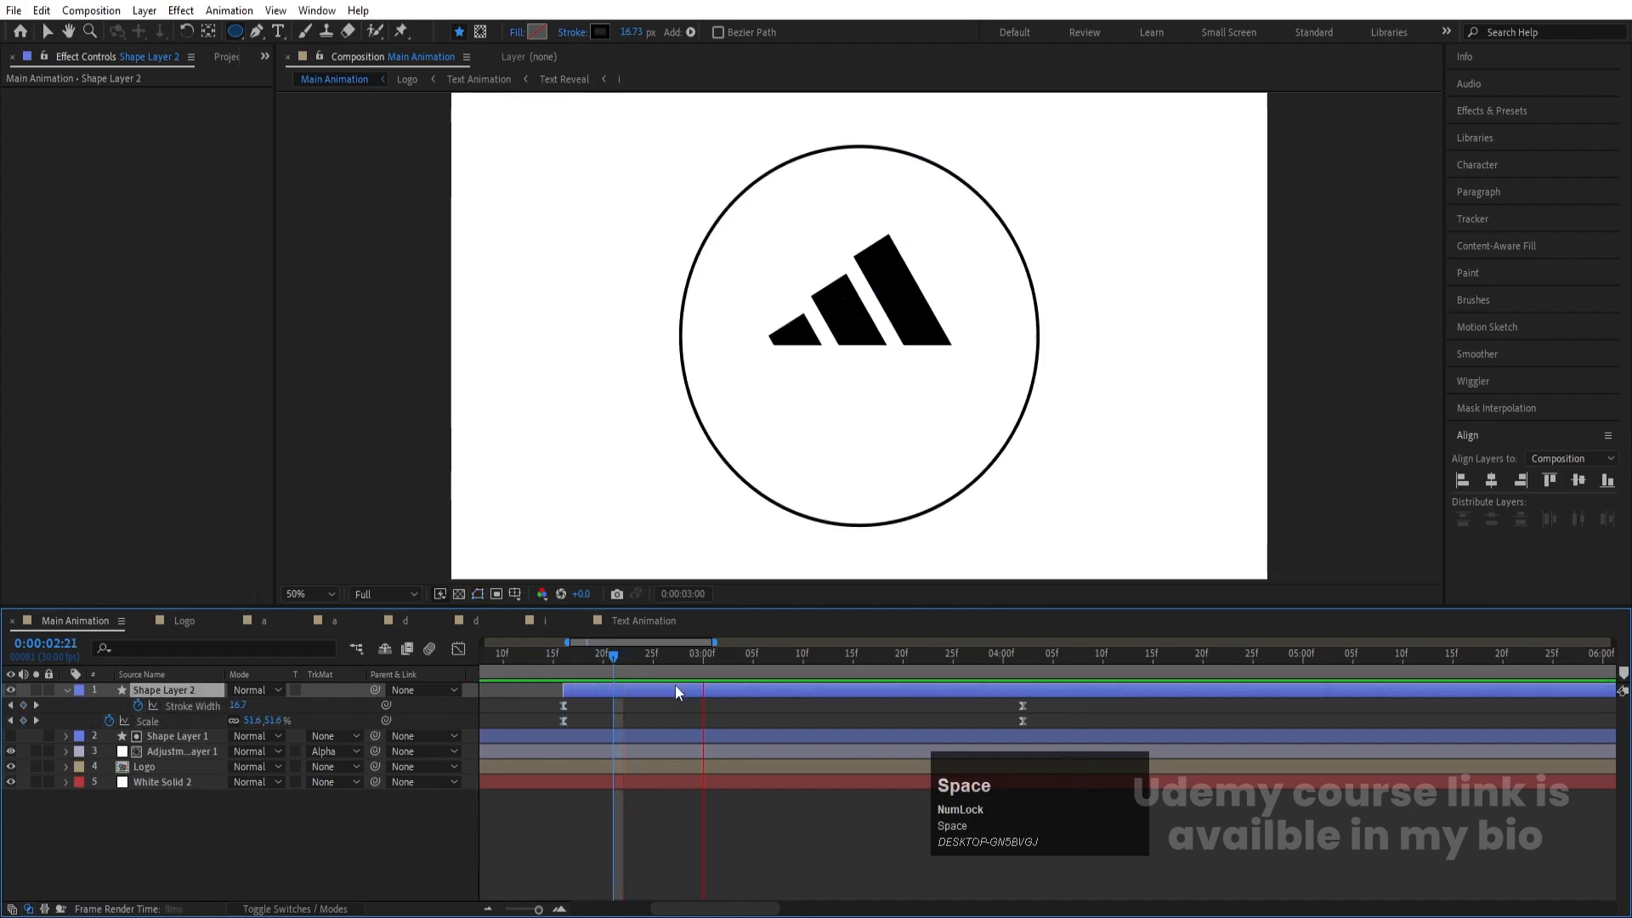
{"action": "left_click", "coordinate": [485, 670]}
{"action": "key", "text": "space"}
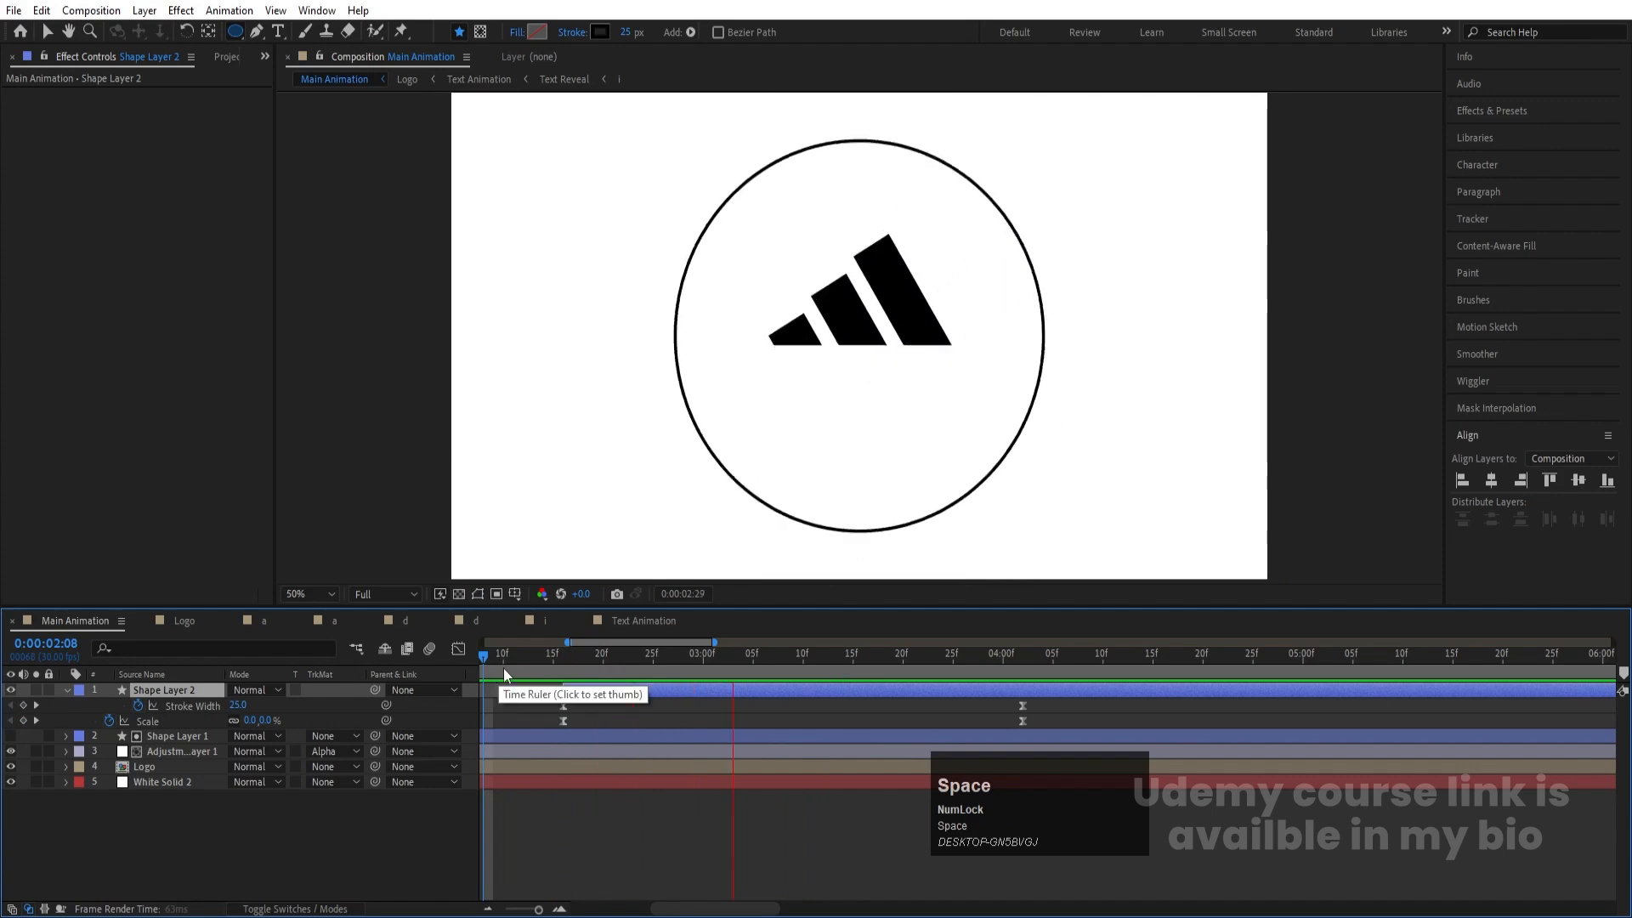
{"action": "key", "text": "minus"}
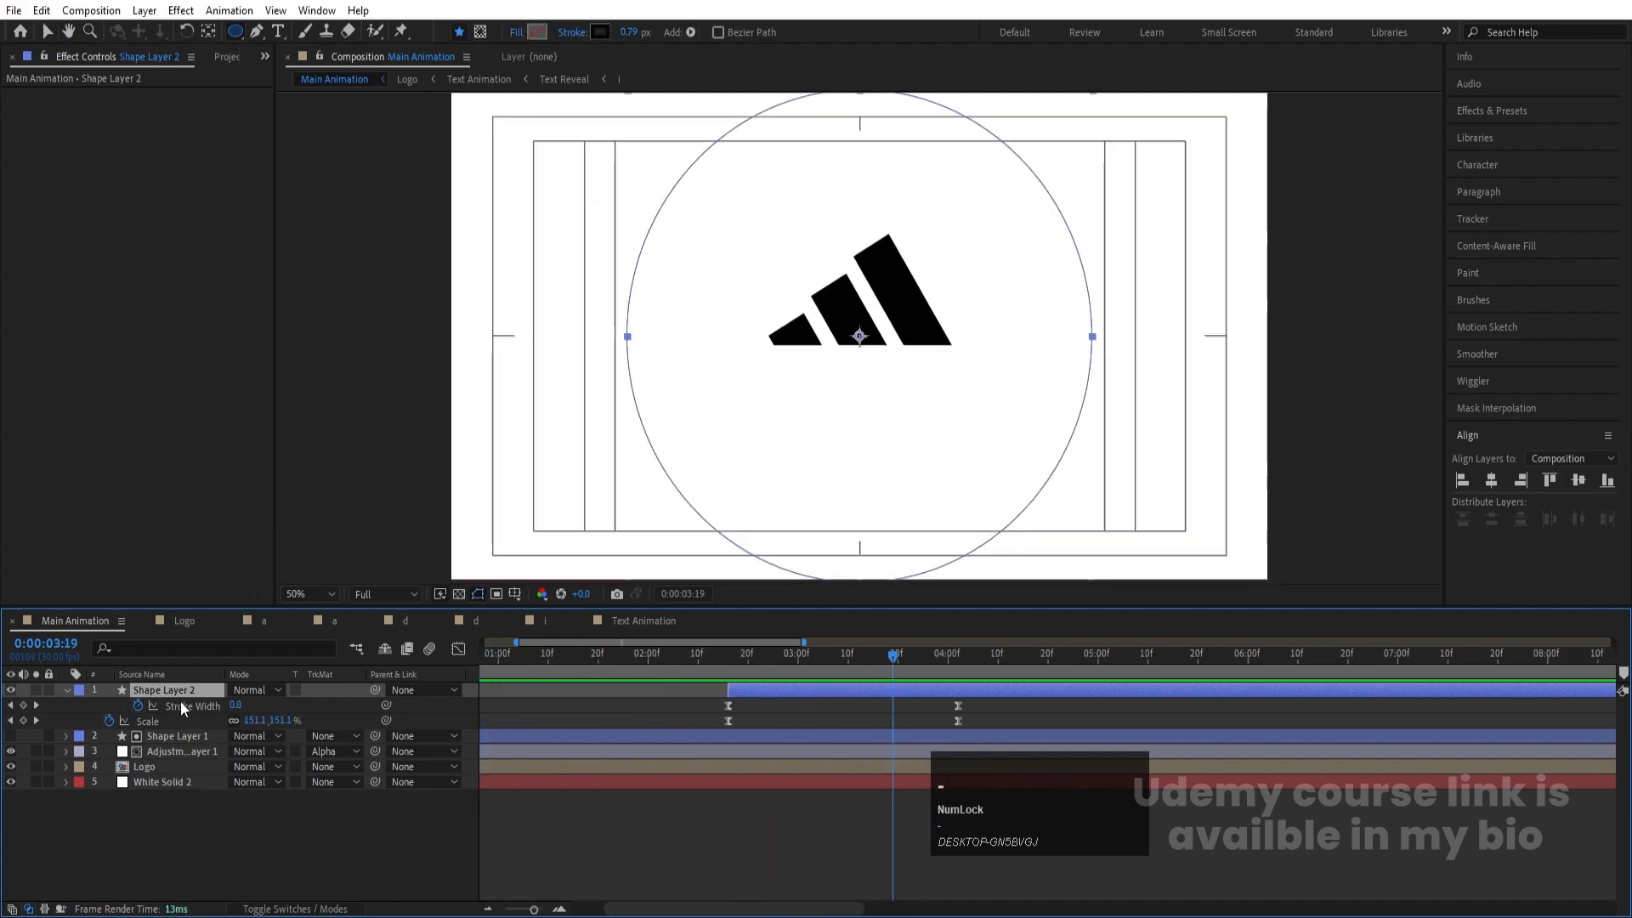
Step: Move the stroked circle layer below the adjustment layer and preview the transition from 0:00:02:11
{"action": "left_click_drag", "start_coordinate": [175, 690], "coordinate": [182, 759]}
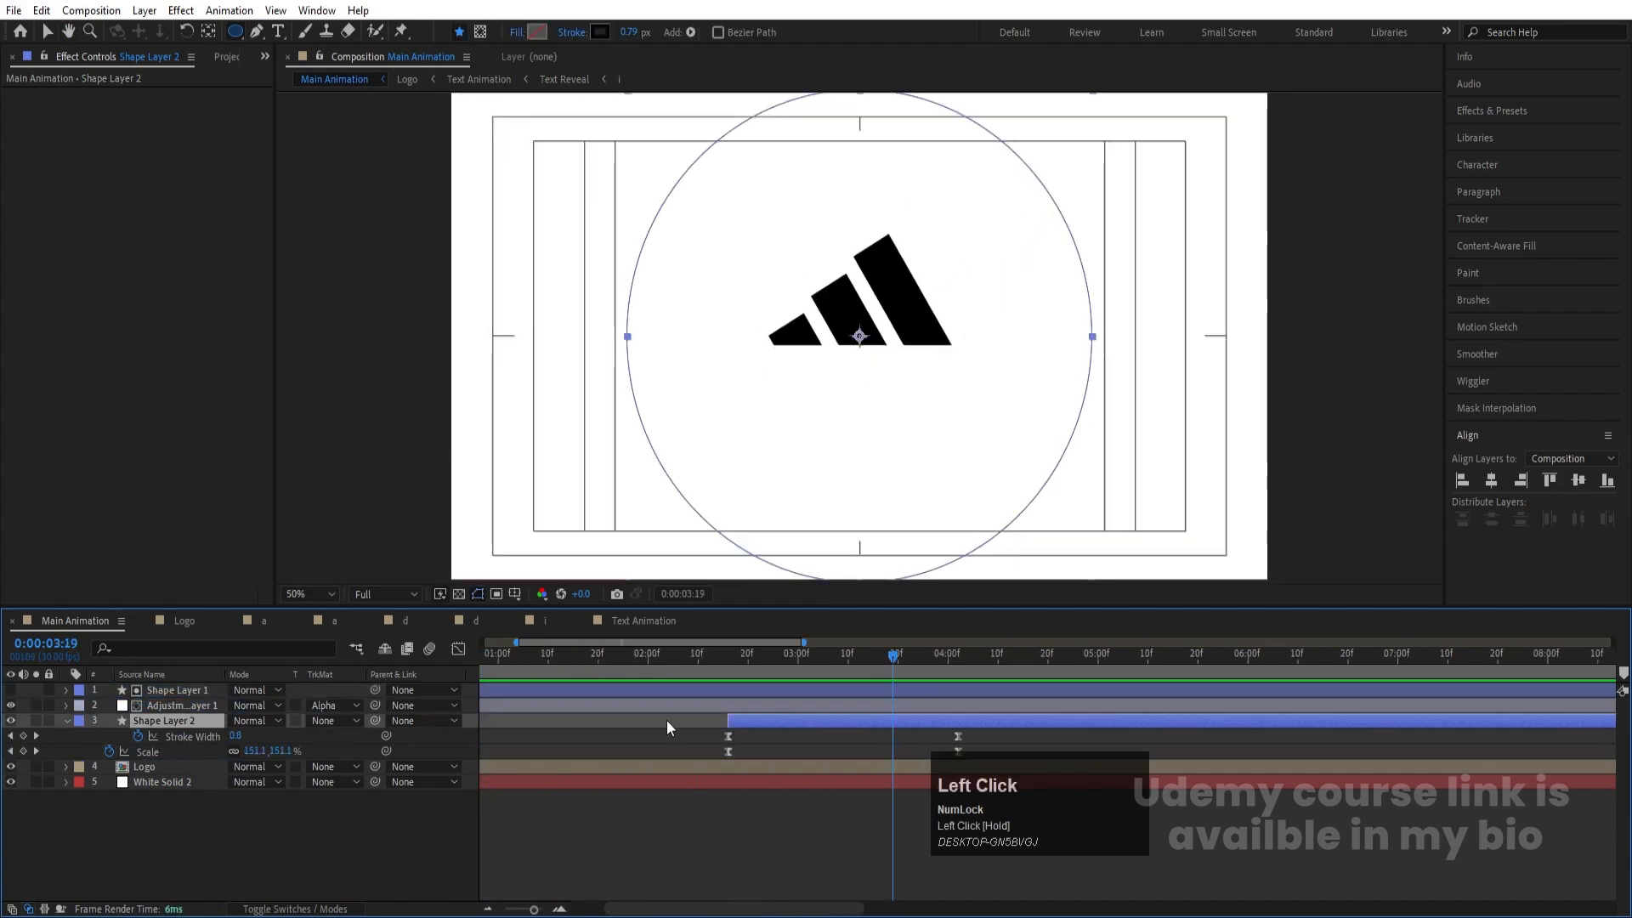
{"action": "left_click", "coordinate": [705, 649]}
{"action": "key", "text": "space"}
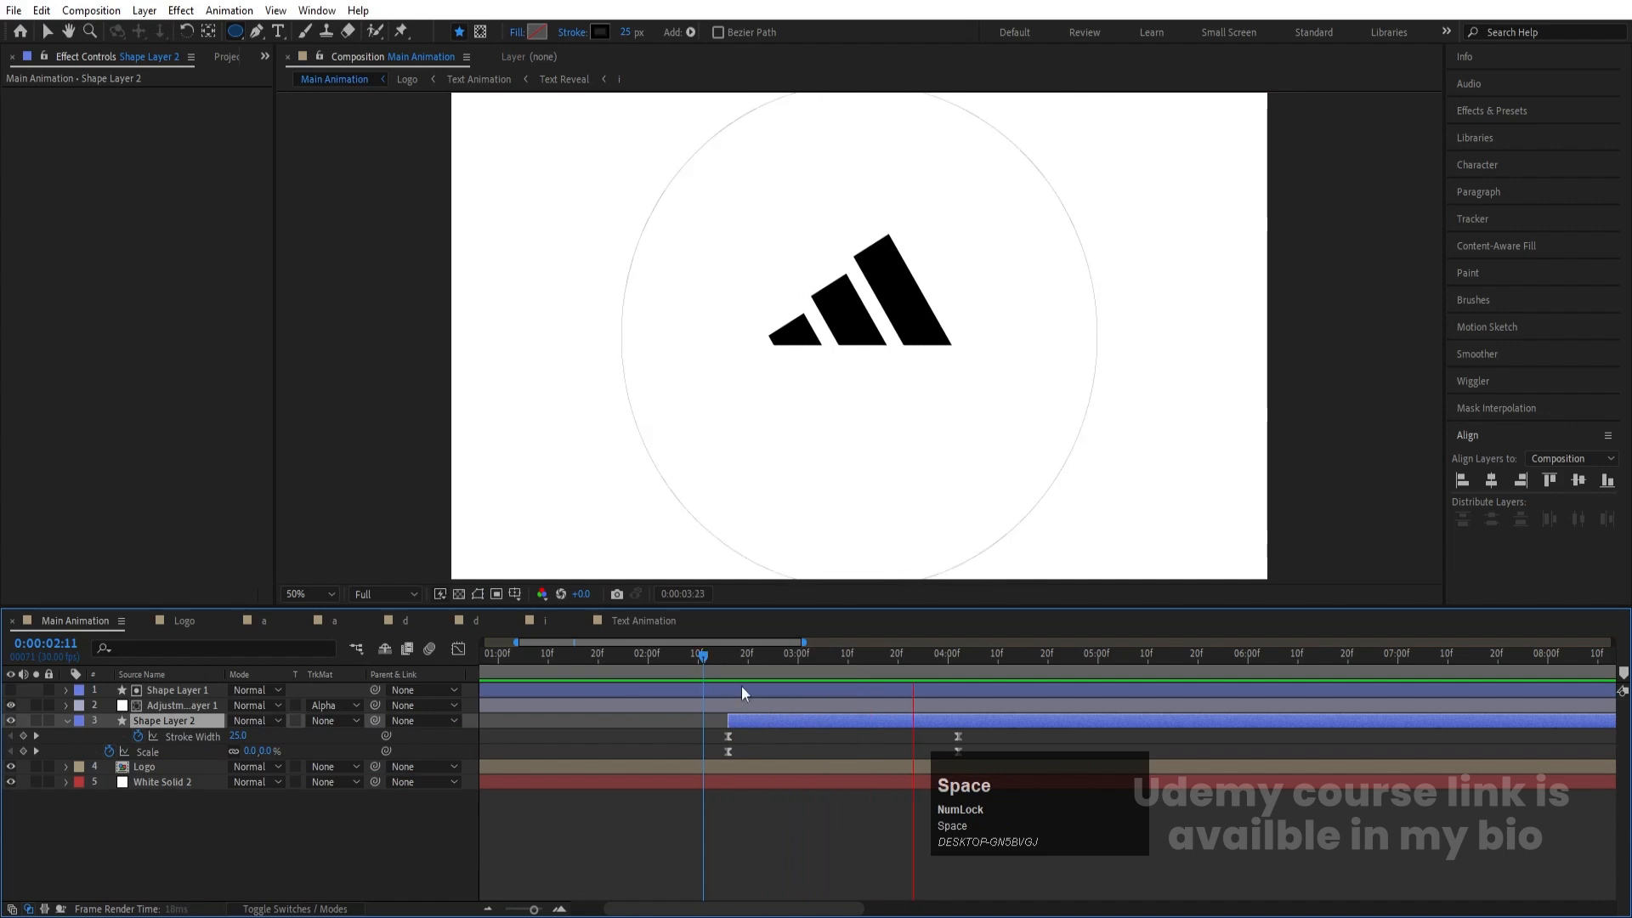
Step: In the Logo composition, make the Text Animation layer visible and start it at 0:00:02:18, and preview the result in Main Animation
{"action": "left_click_drag", "start_coordinate": [723, 663], "coordinate": [738, 663]}
{"action": "double_click", "coordinate": [160, 767]}
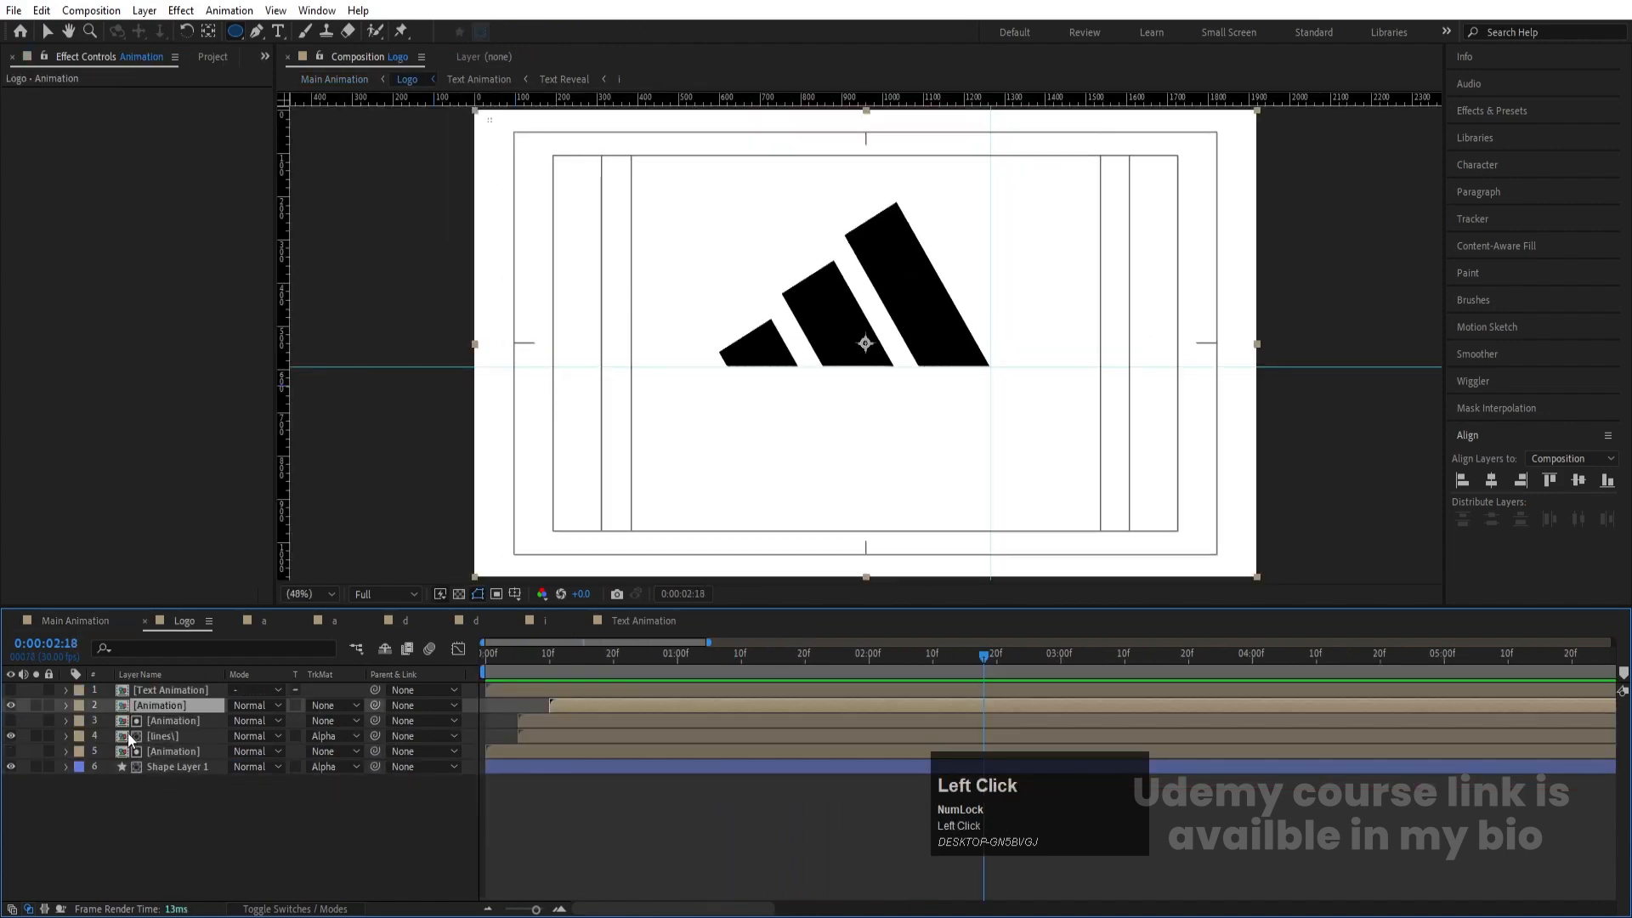
{"action": "left_click", "coordinate": [173, 690]}
{"action": "left_click", "coordinate": [10, 691]}
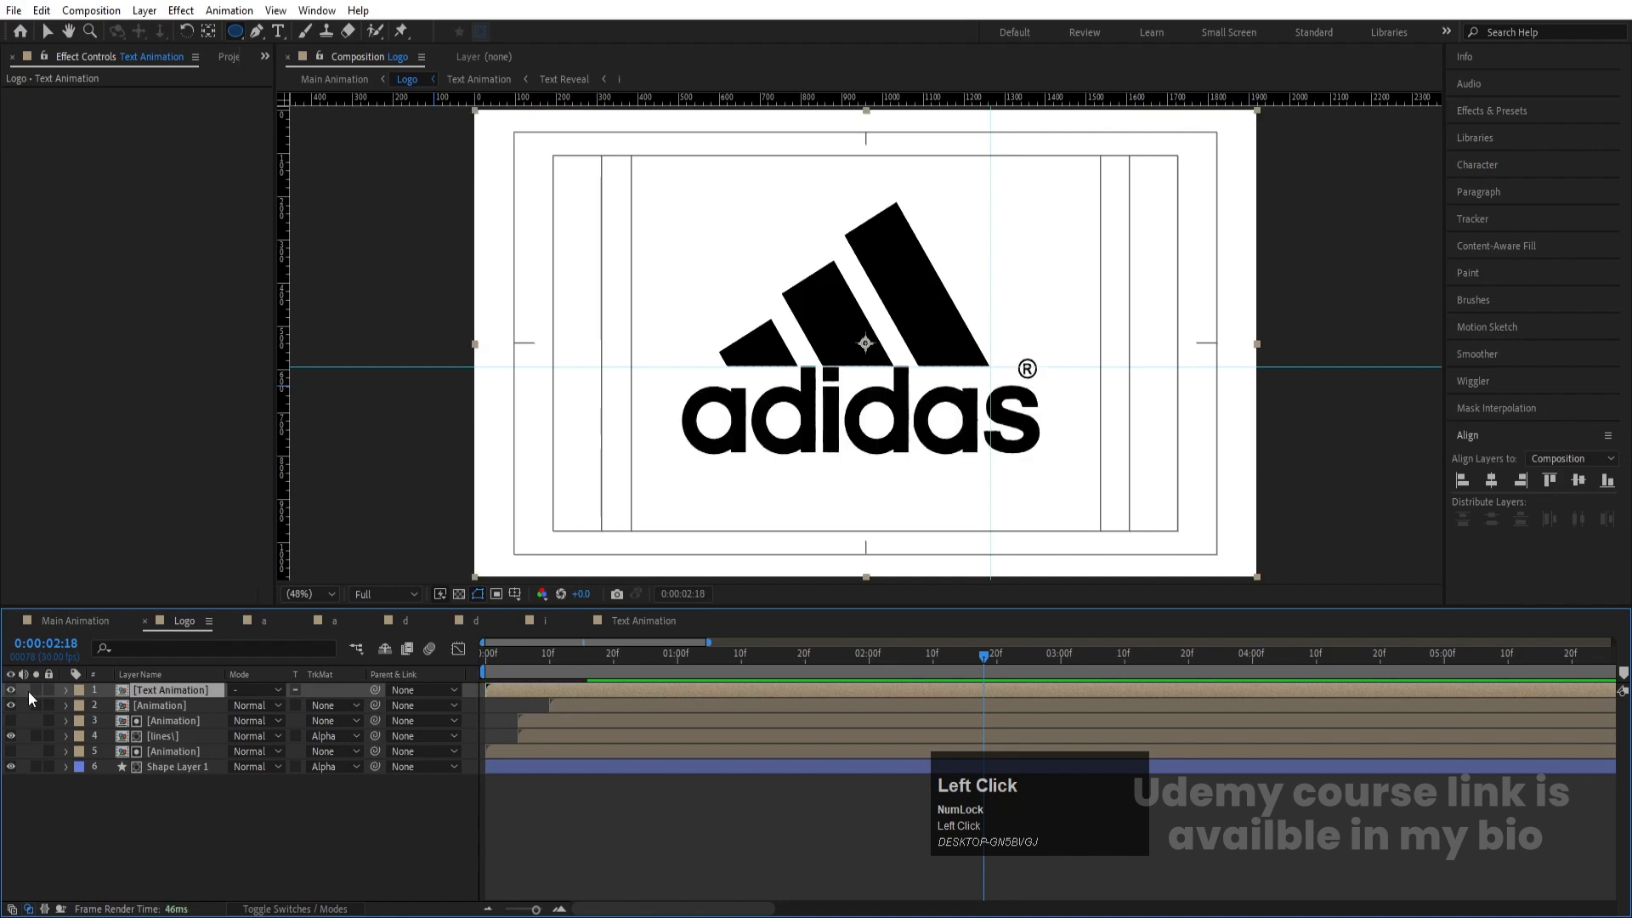
{"action": "key", "text": "bracketleft"}
{"action": "left_click", "coordinate": [68, 620]}
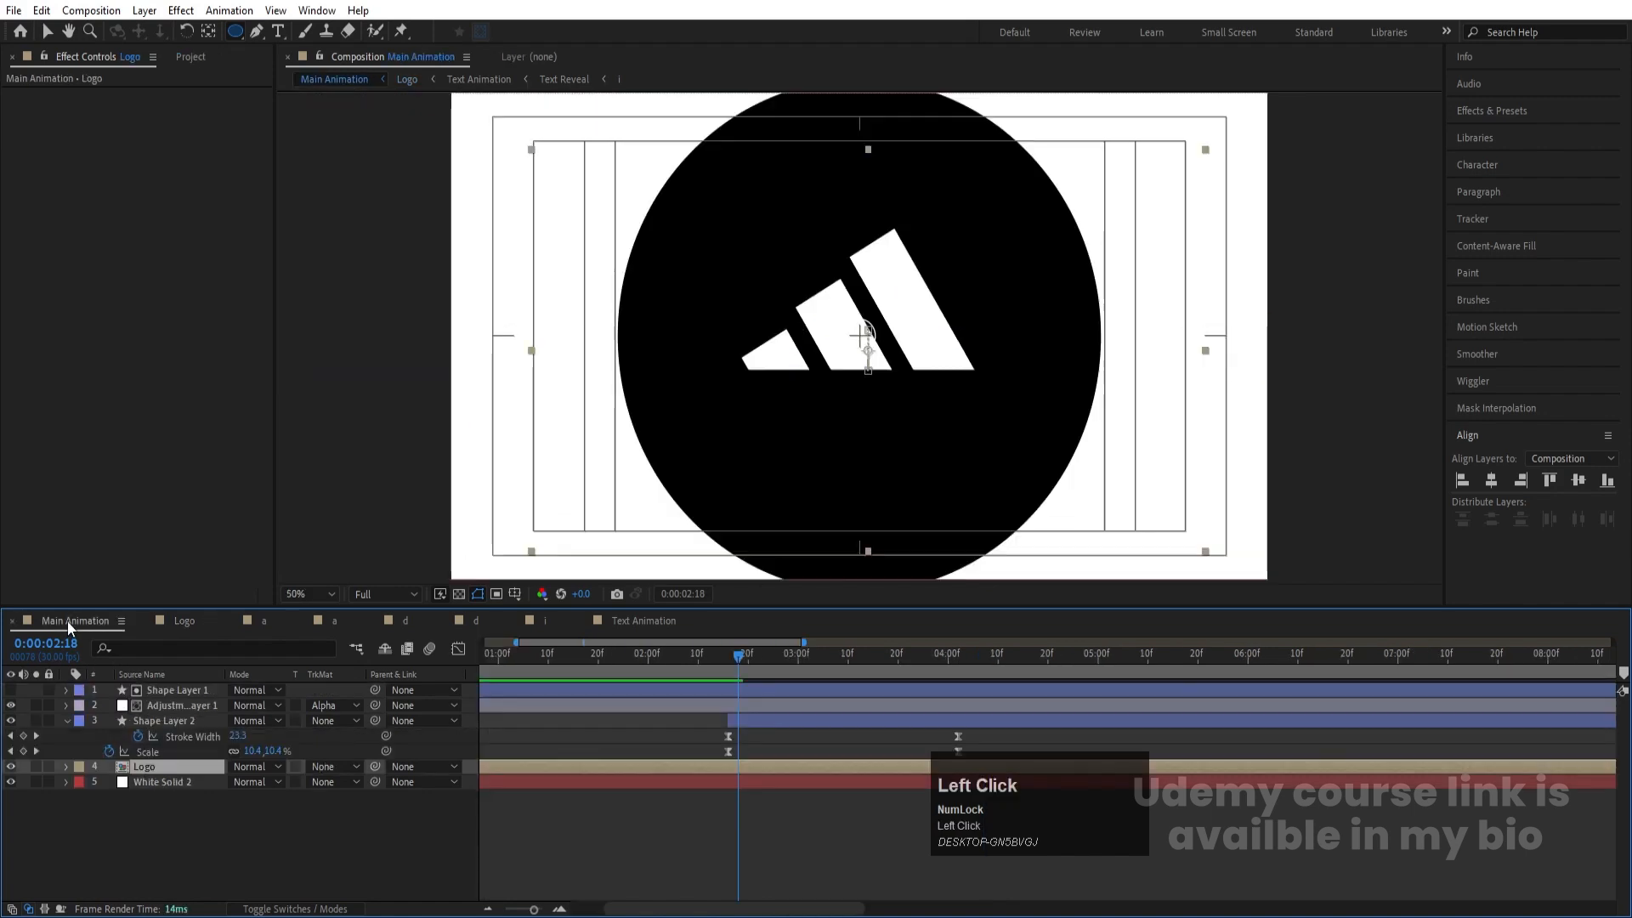
{"action": "key", "text": "space"}
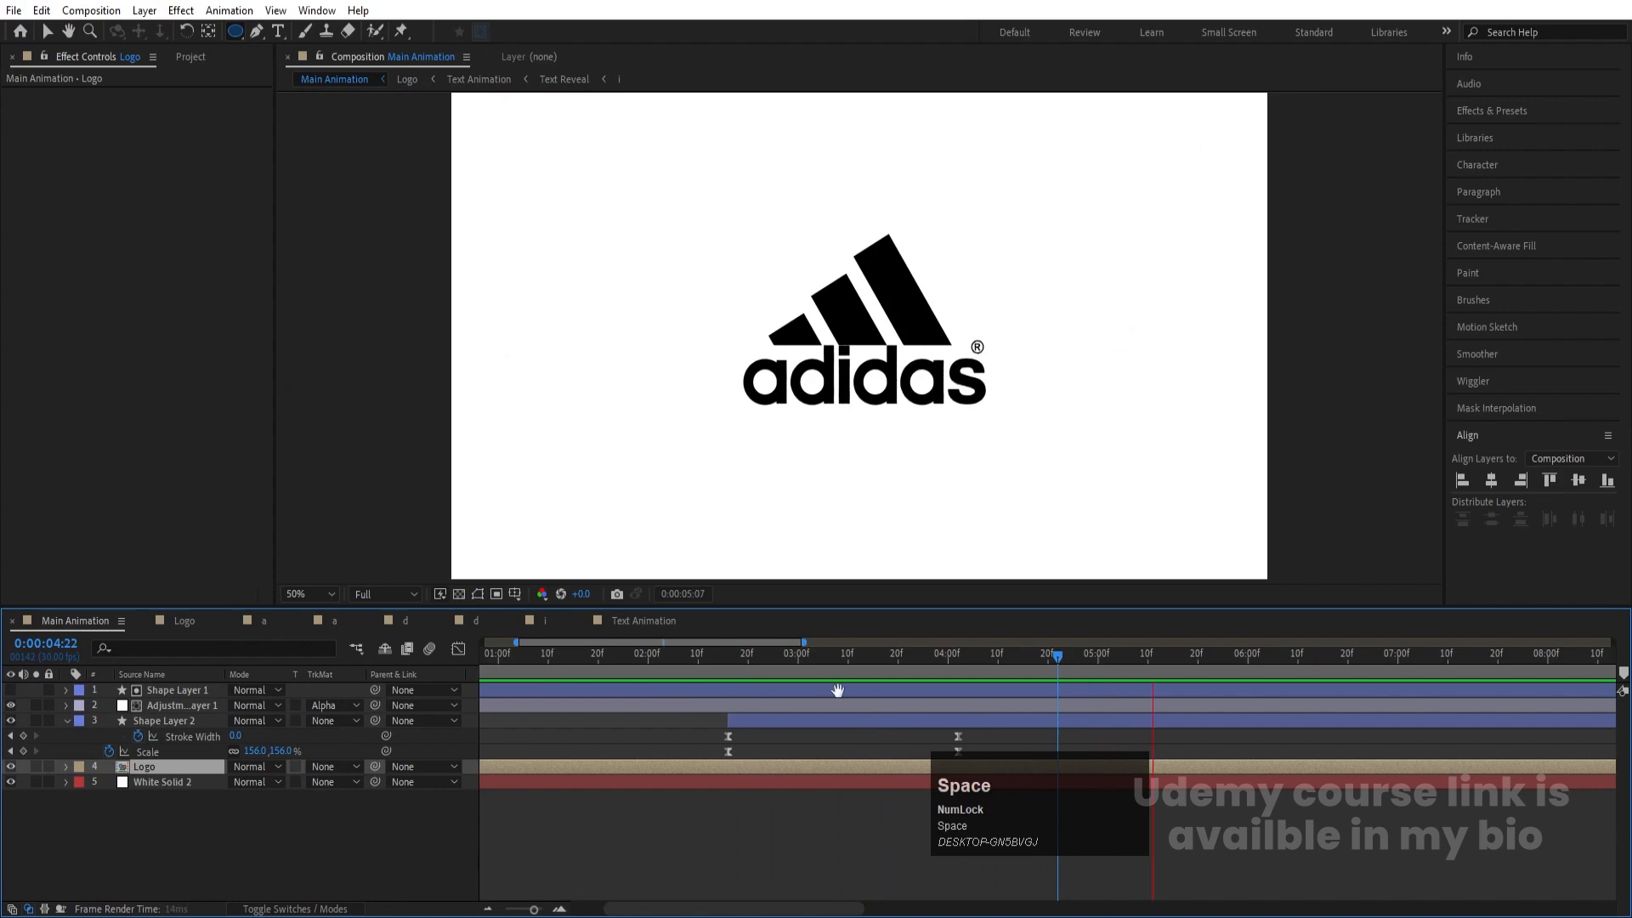
{"action": "key", "text": "space"}
Step: Reveal the Logo layer's keyframes, set its X position to 968 at 0:00:02:23, and preview the text reveal
{"action": "key", "text": "j"}
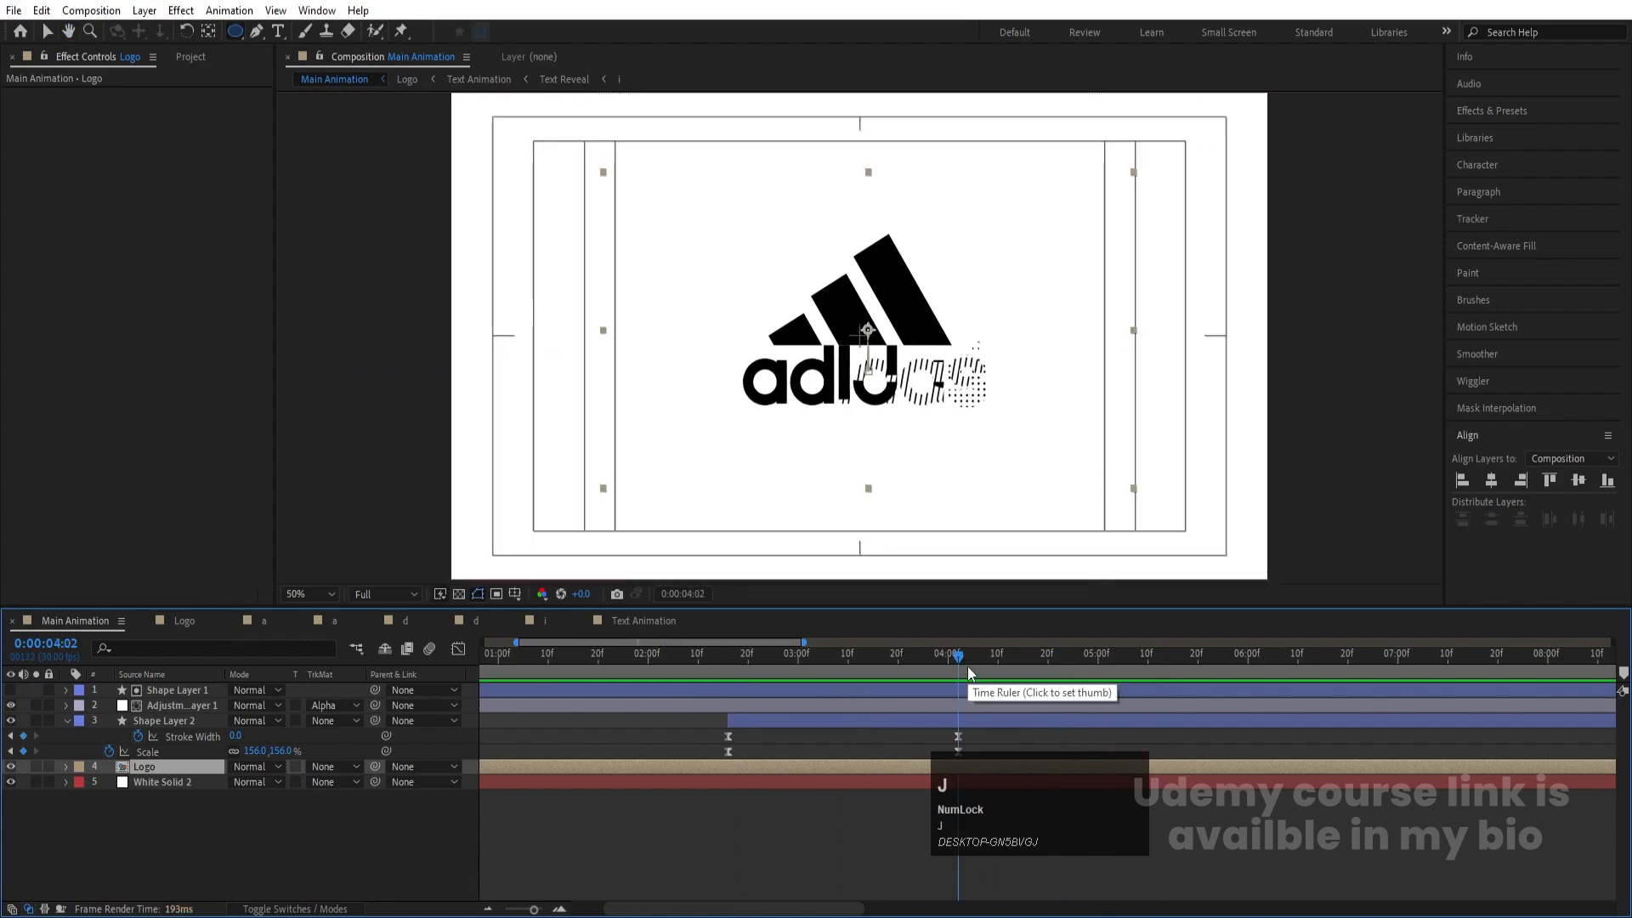
{"action": "key", "text": "u"}
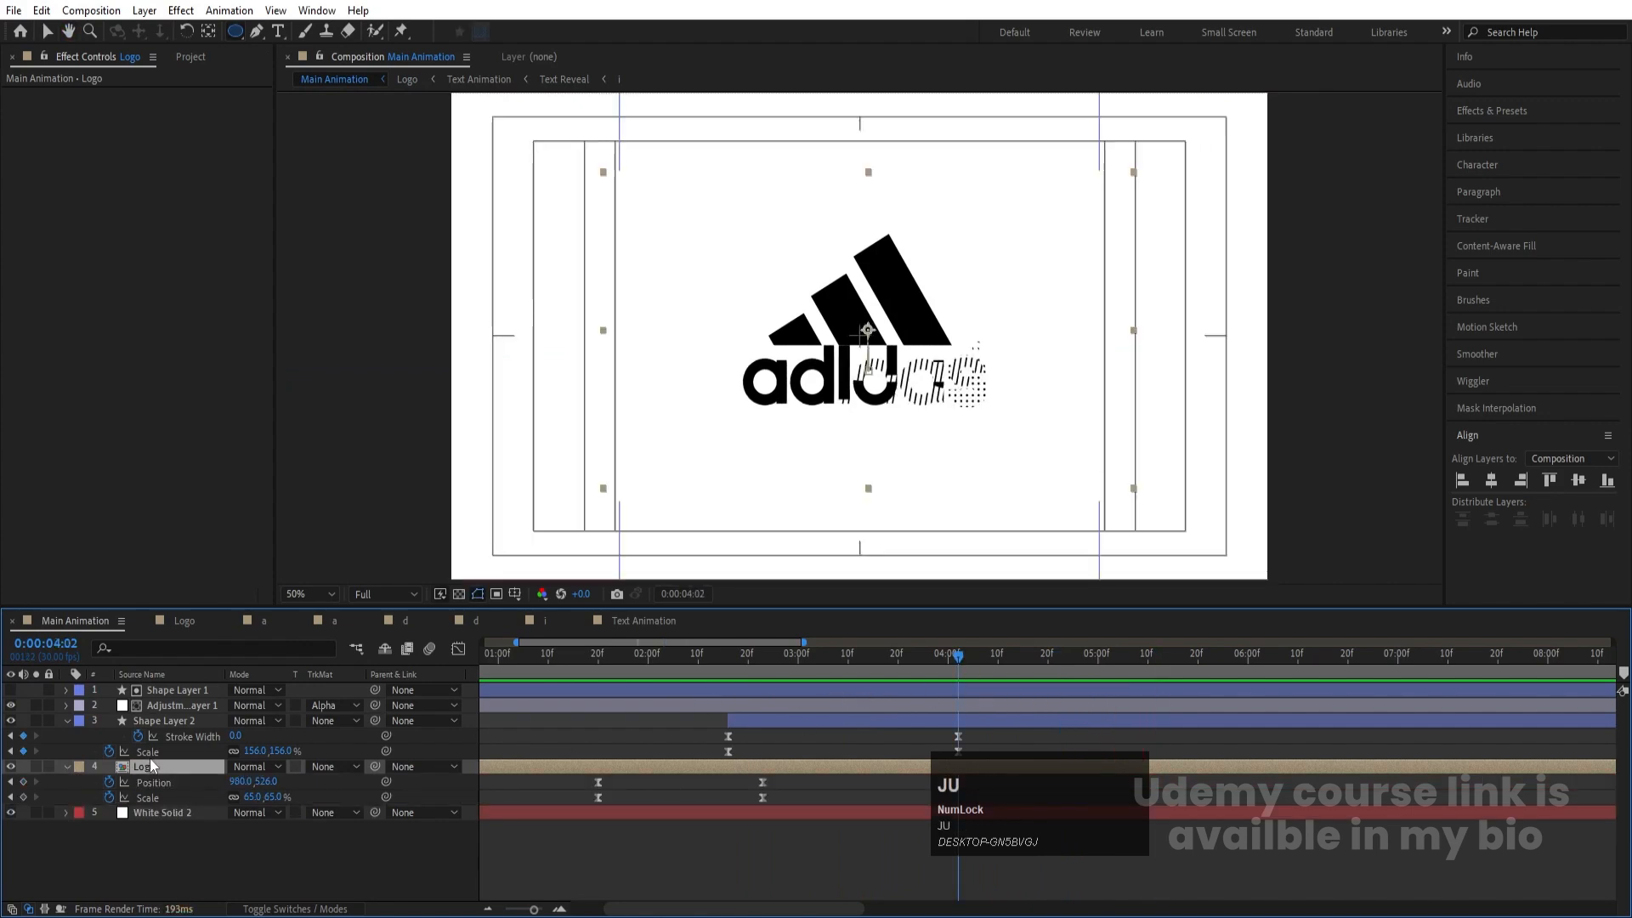
{"action": "key", "text": "j"}
{"action": "left_click", "coordinate": [149, 784]}
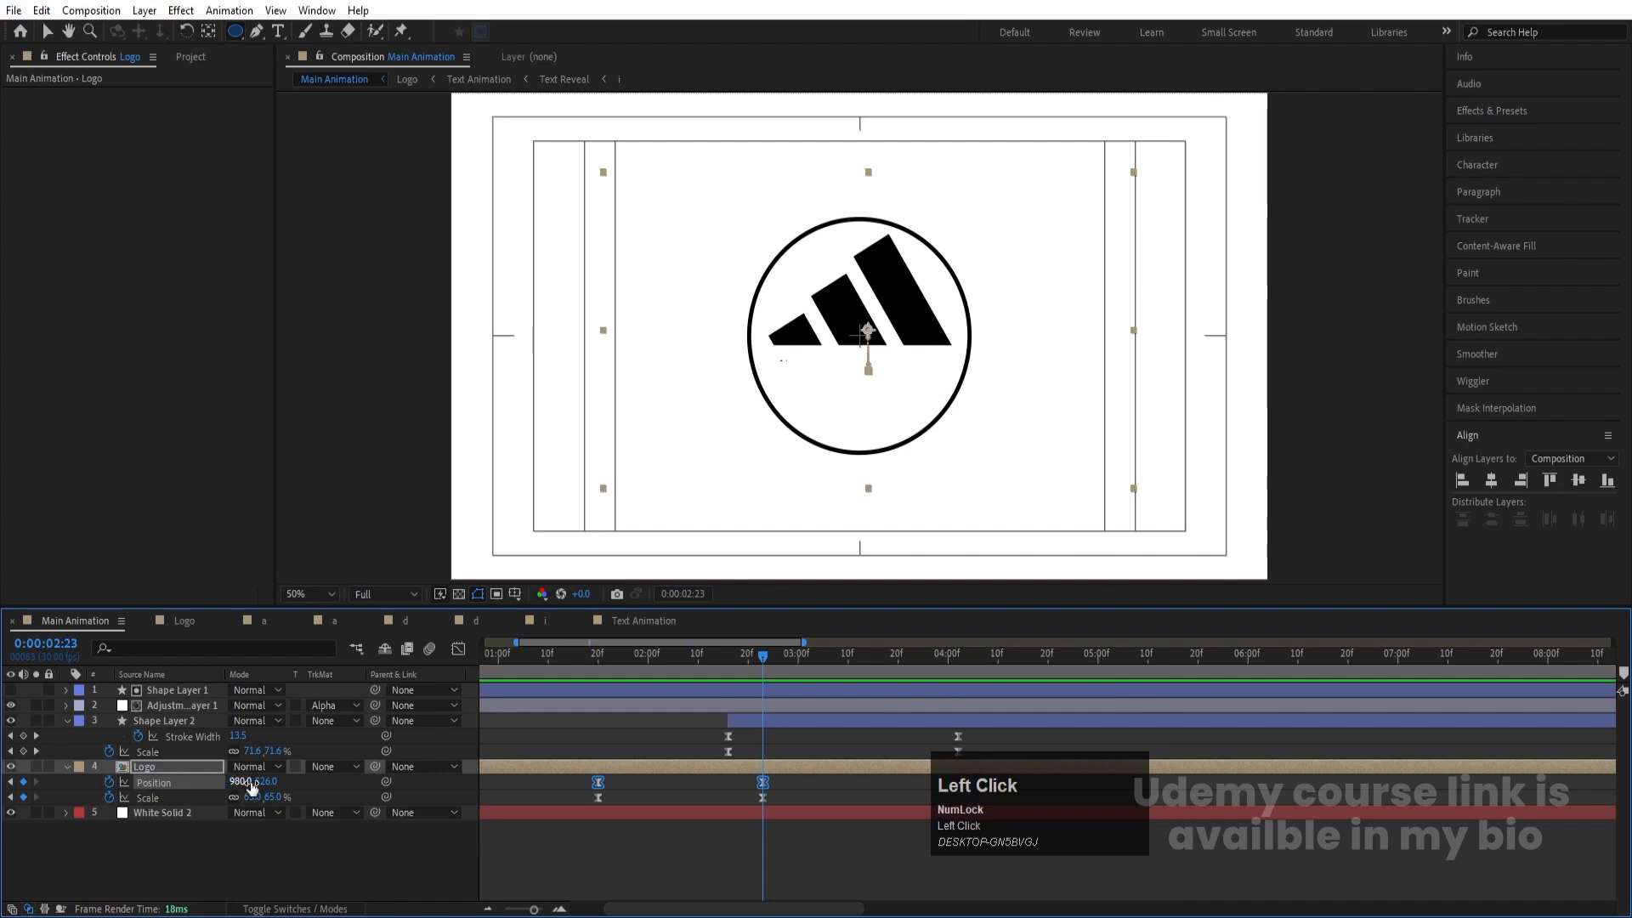
{"action": "left_click", "coordinate": [241, 827]}
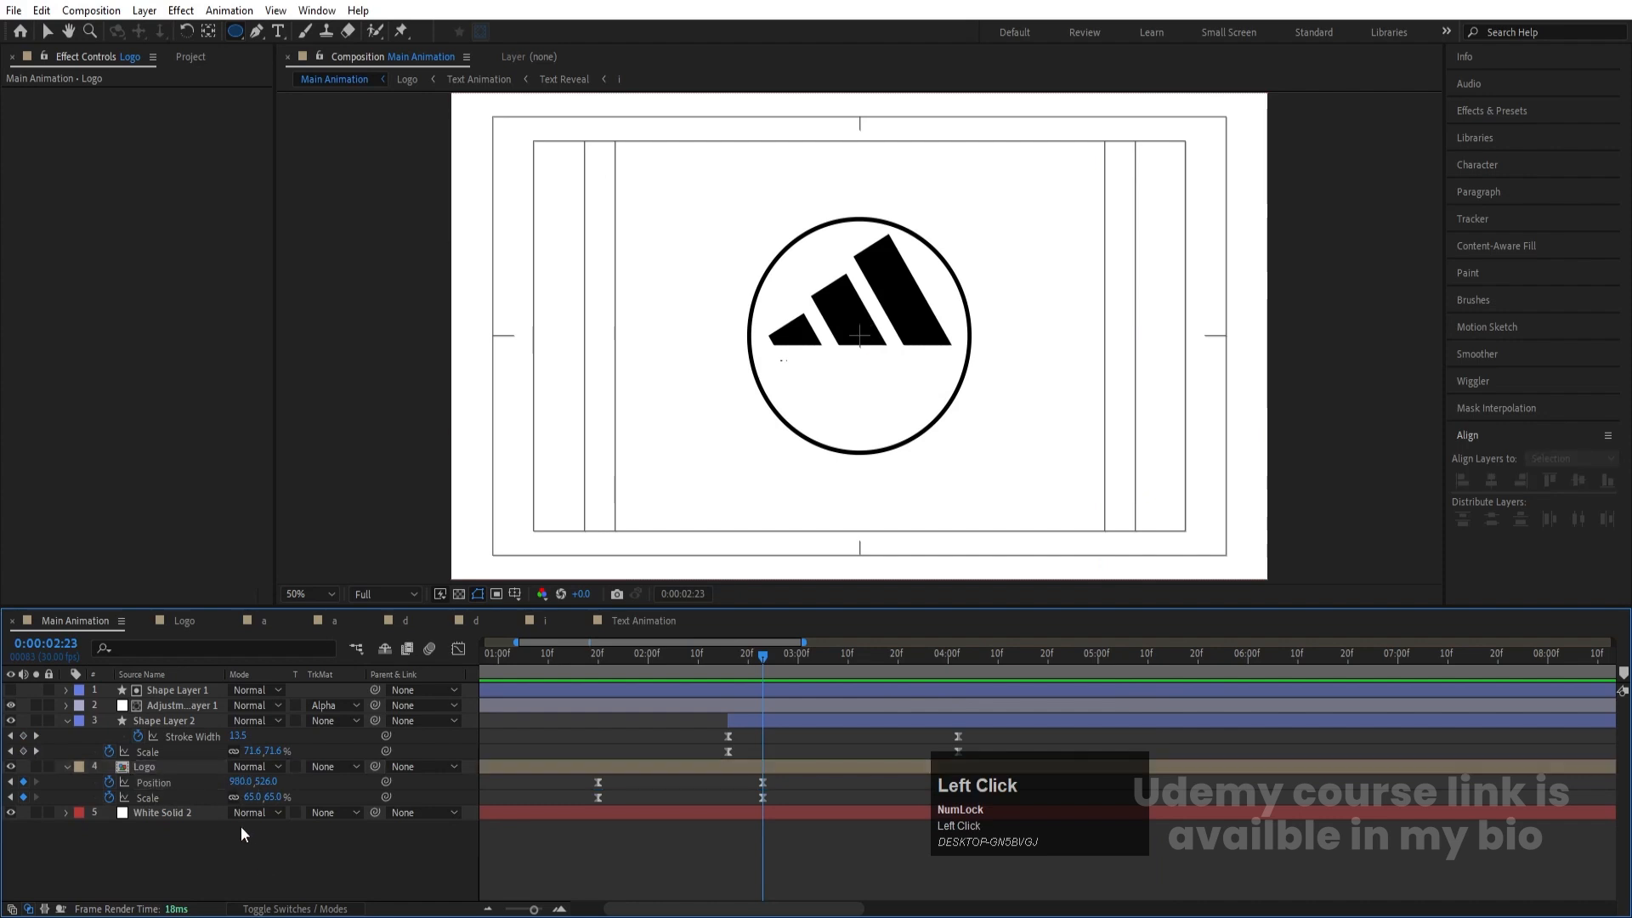
{"action": "left_click", "coordinate": [223, 782]}
{"action": "key", "text": "space"}
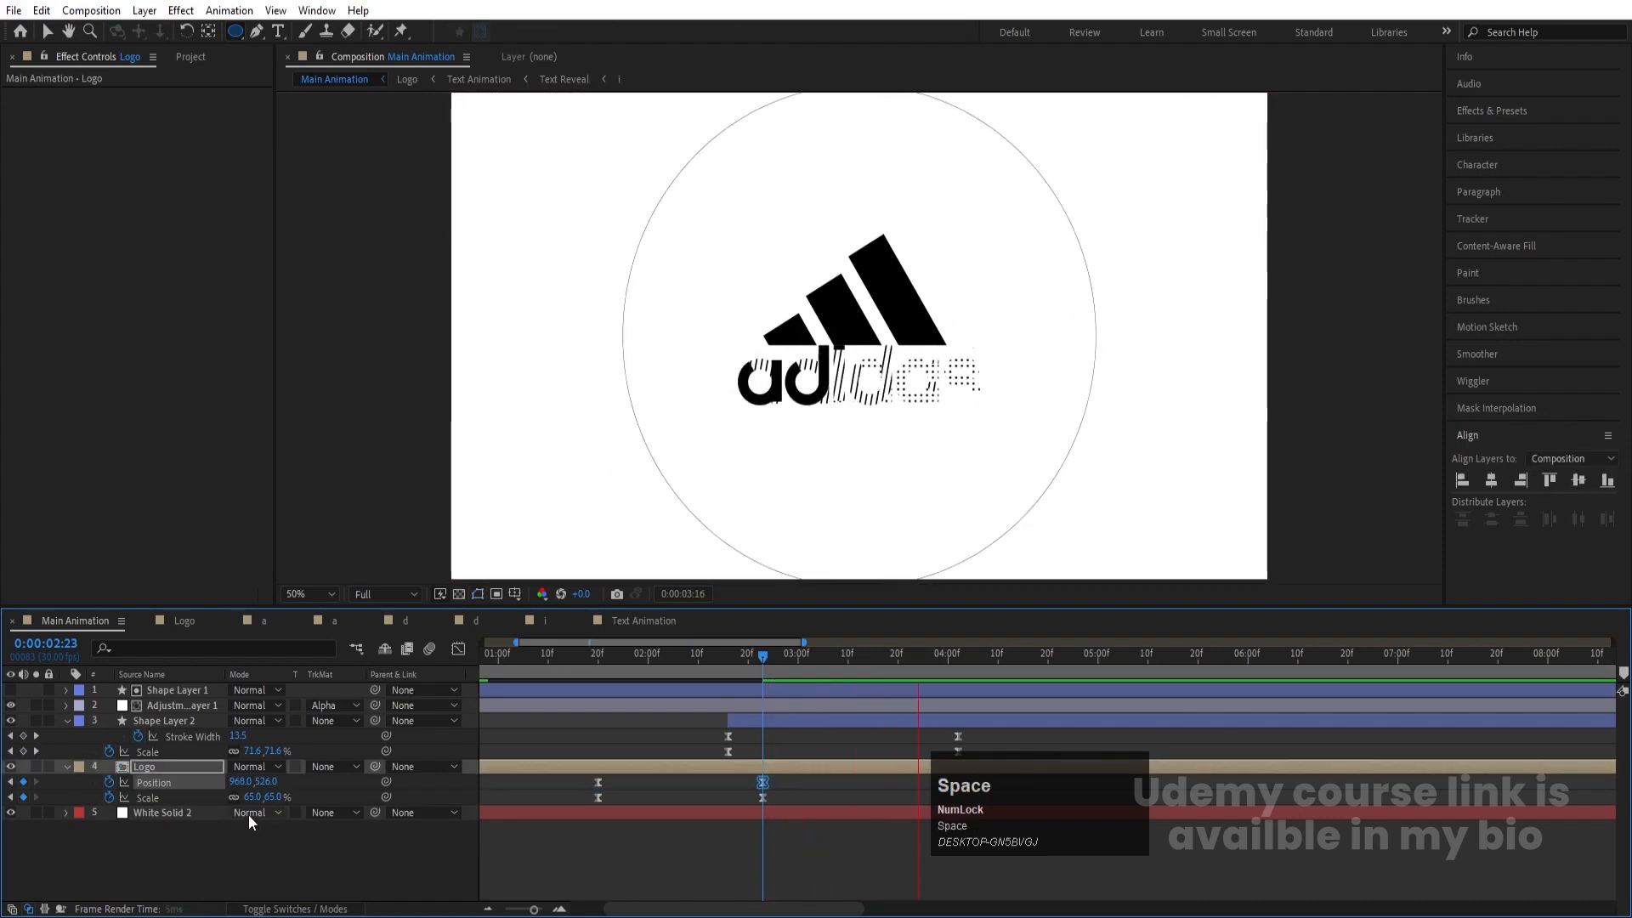
{"action": "key", "text": "space"}
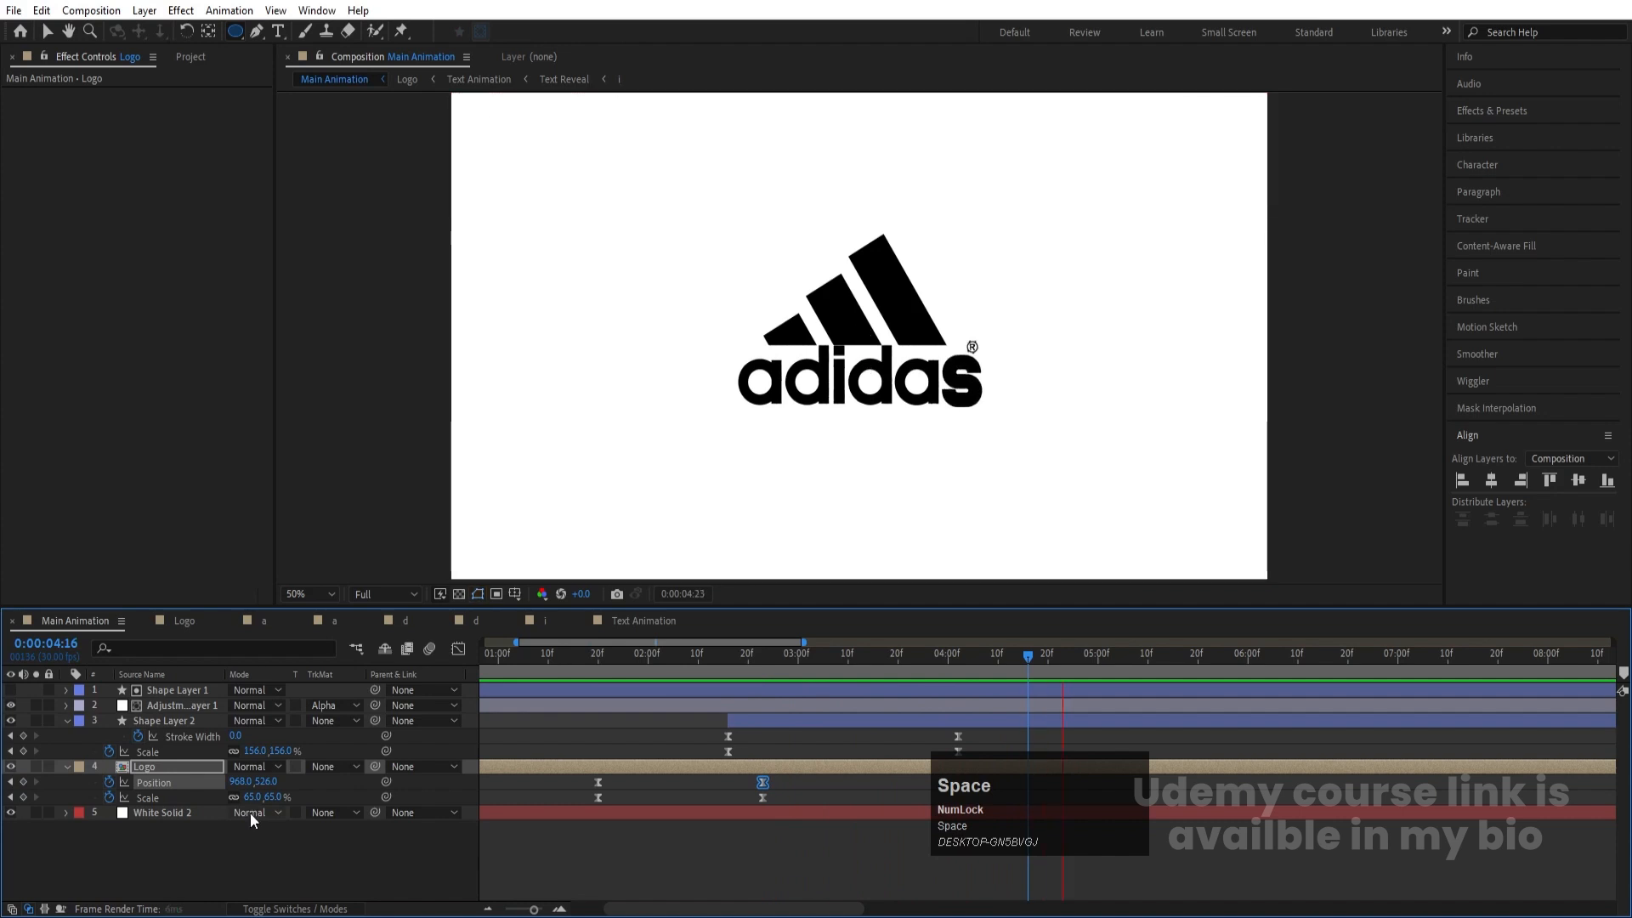
Step: Set the logo's X position at 0:00:02:23 to 960 and preview the horizontal centering
{"action": "key", "text": "j"}
{"action": "key", "text": "j"}
{"action": "left_click_drag", "start_coordinate": [249, 782], "coordinate": [242, 782]}
{"action": "key", "text": "space"}
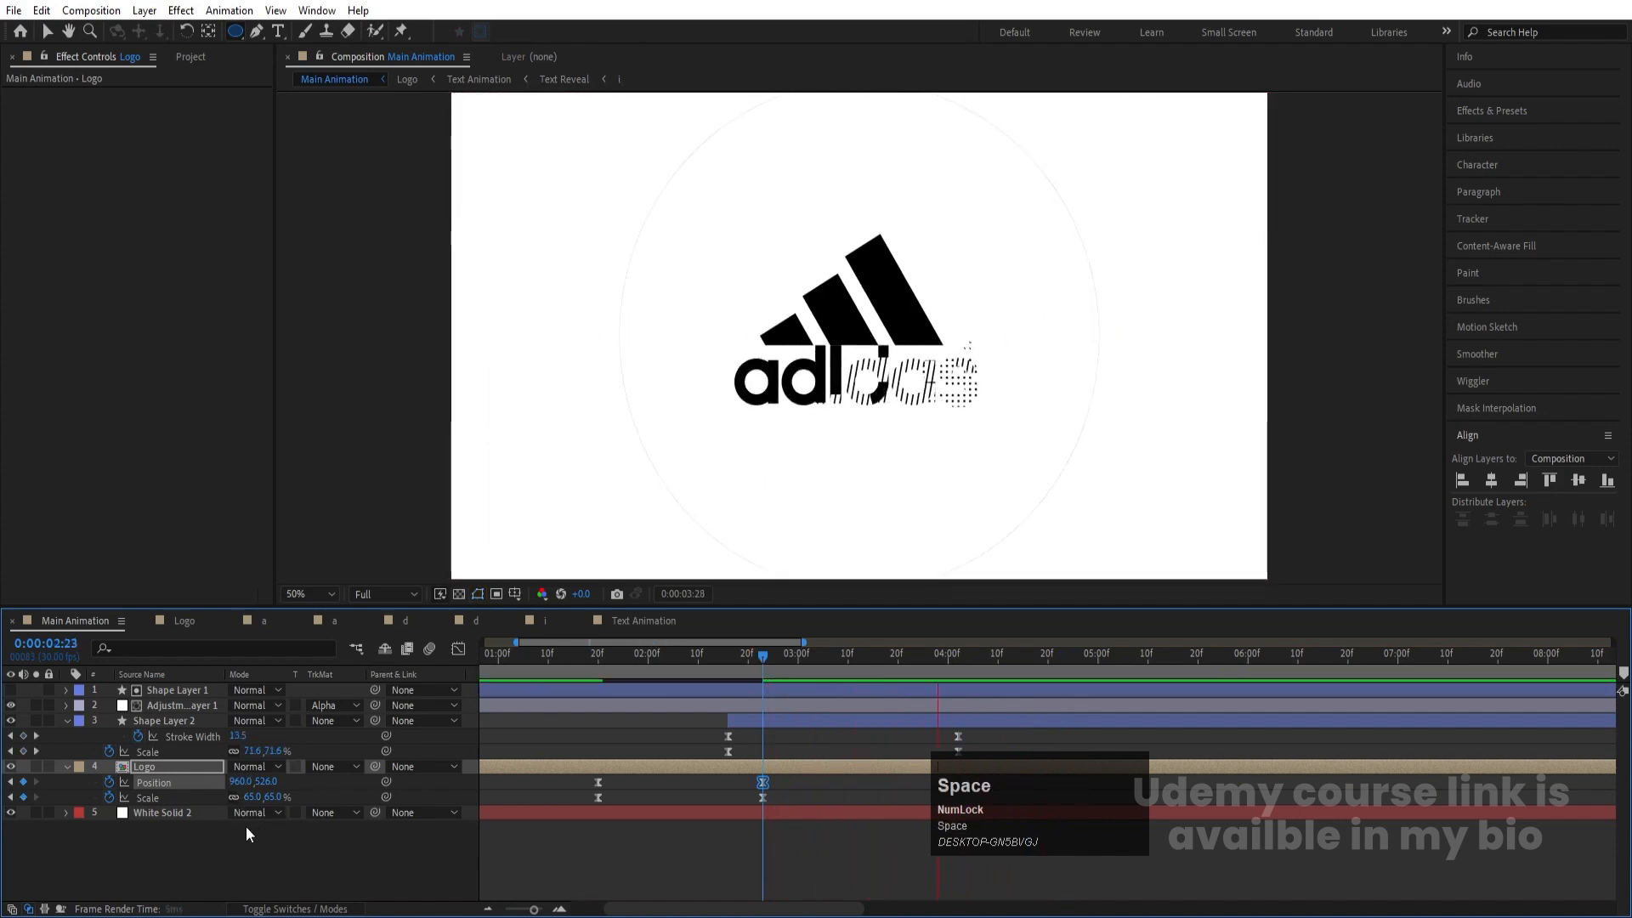
Step: Start the Text Animation layer in the Logo composition at 0:00:01:20 and preview the earlier text reveal in Main Animation
{"action": "left_click", "coordinate": [599, 661]}
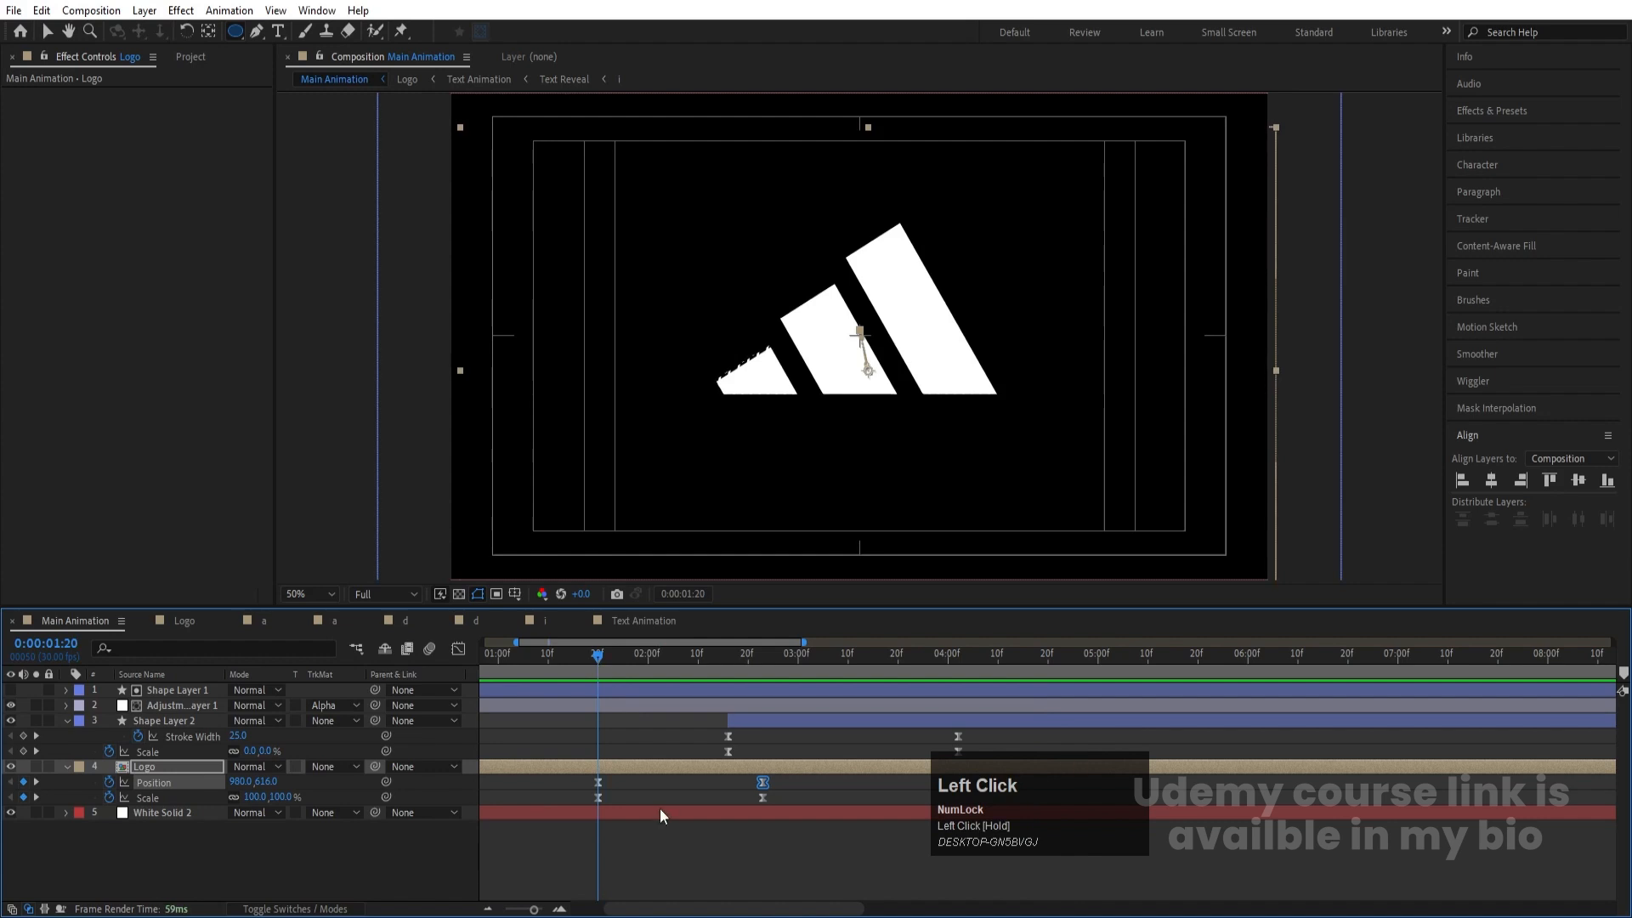
{"action": "double_click", "coordinate": [629, 770]}
{"action": "left_click", "coordinate": [1052, 690]}
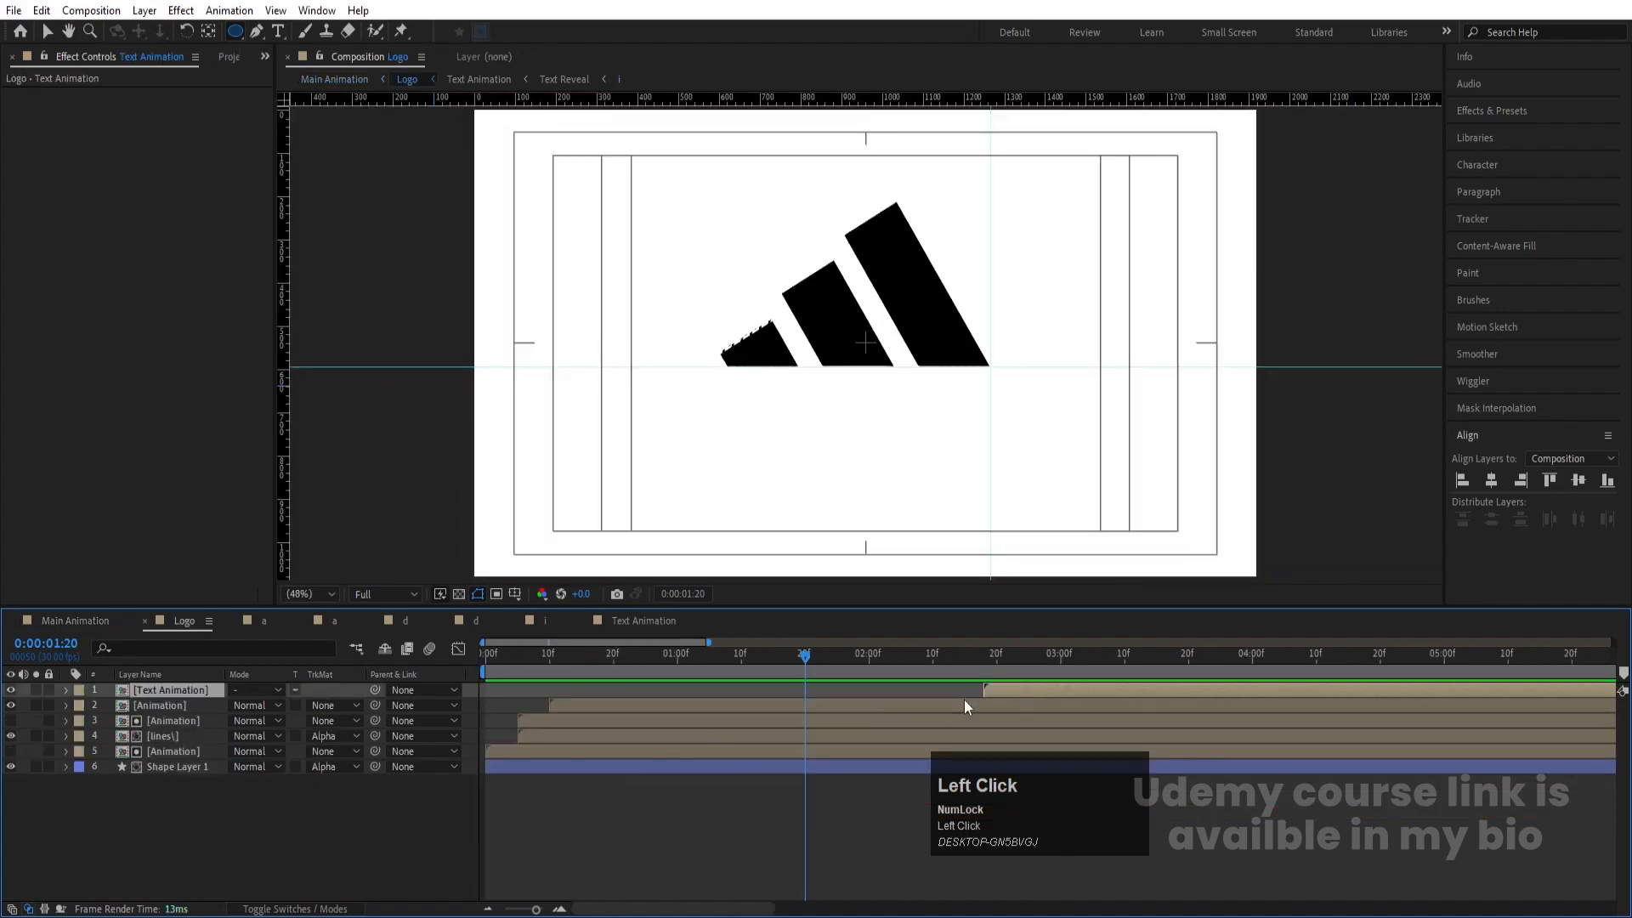
{"action": "key", "text": "bracketleft"}
{"action": "left_click", "coordinate": [84, 617]}
{"action": "key", "text": "space"}
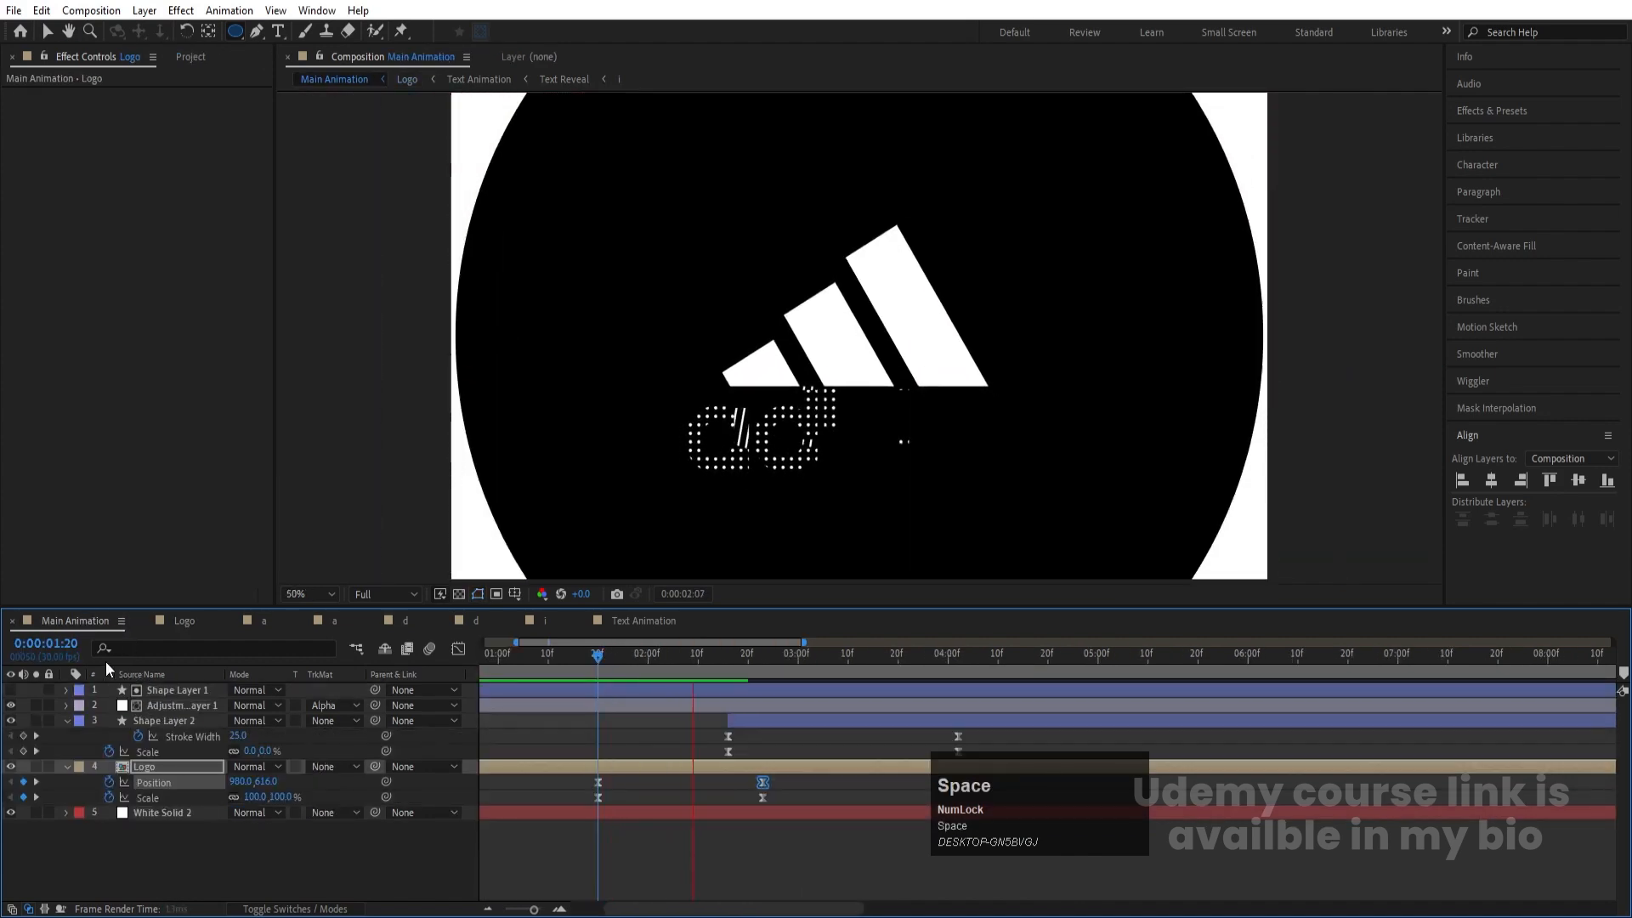
Step: Zoom the timeline out to the full duration and preview Main Animation from the first frame
{"action": "key", "text": "space"}
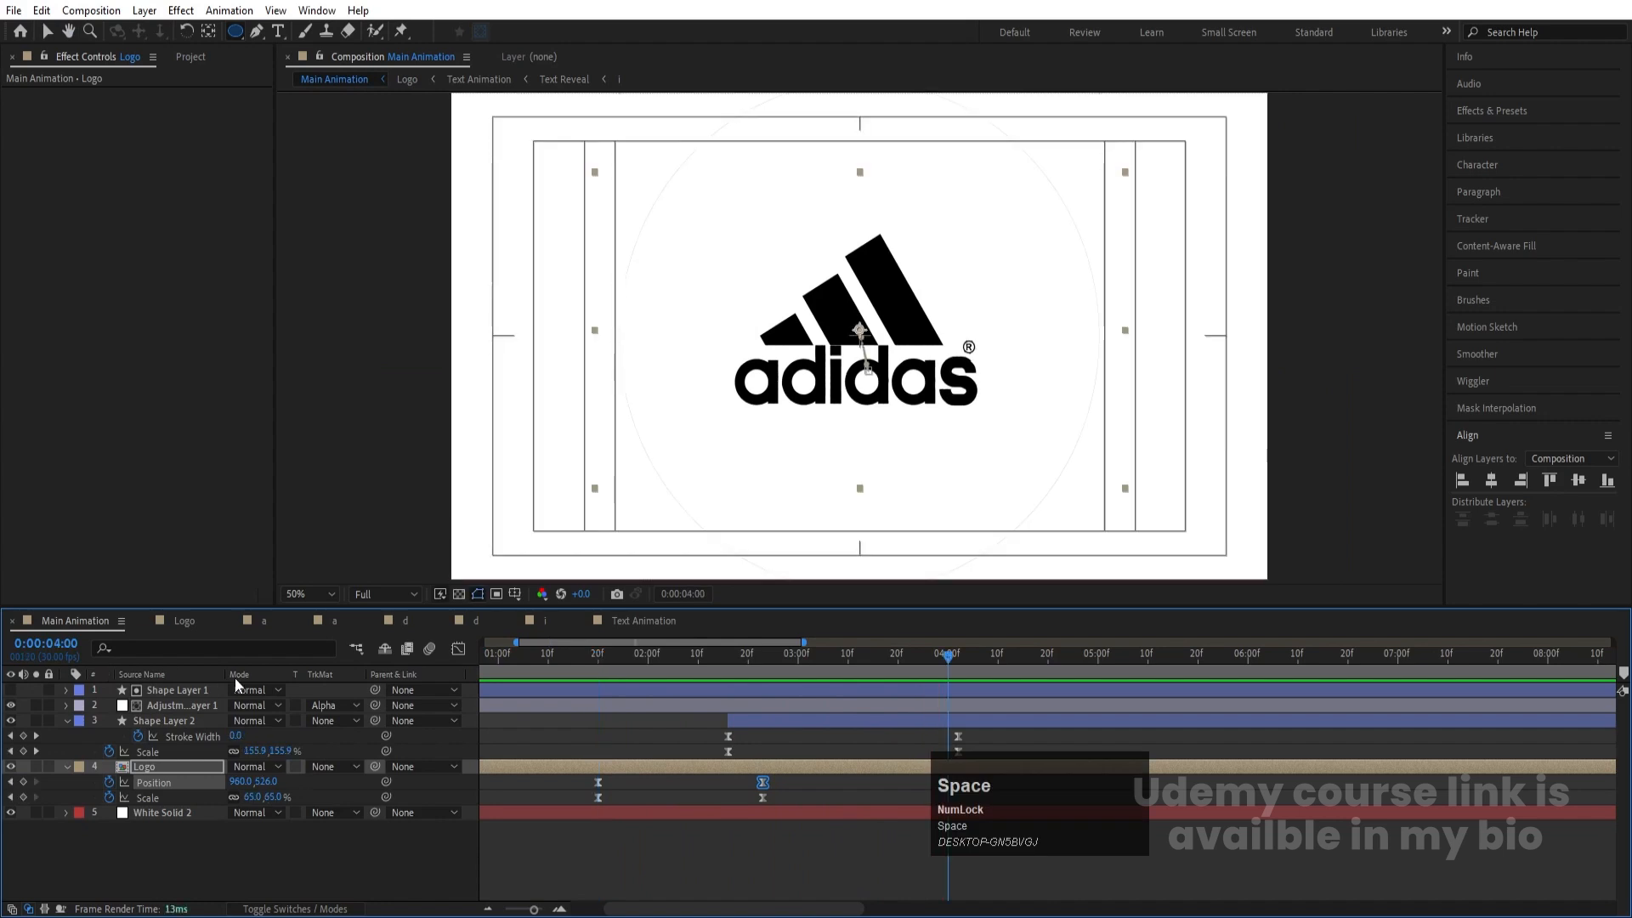
{"action": "key", "text": "minus"}
{"action": "key", "text": "minus"}
{"action": "left_click_drag", "start_coordinate": [512, 656], "coordinate": [472, 659]}
{"action": "key", "text": "space"}
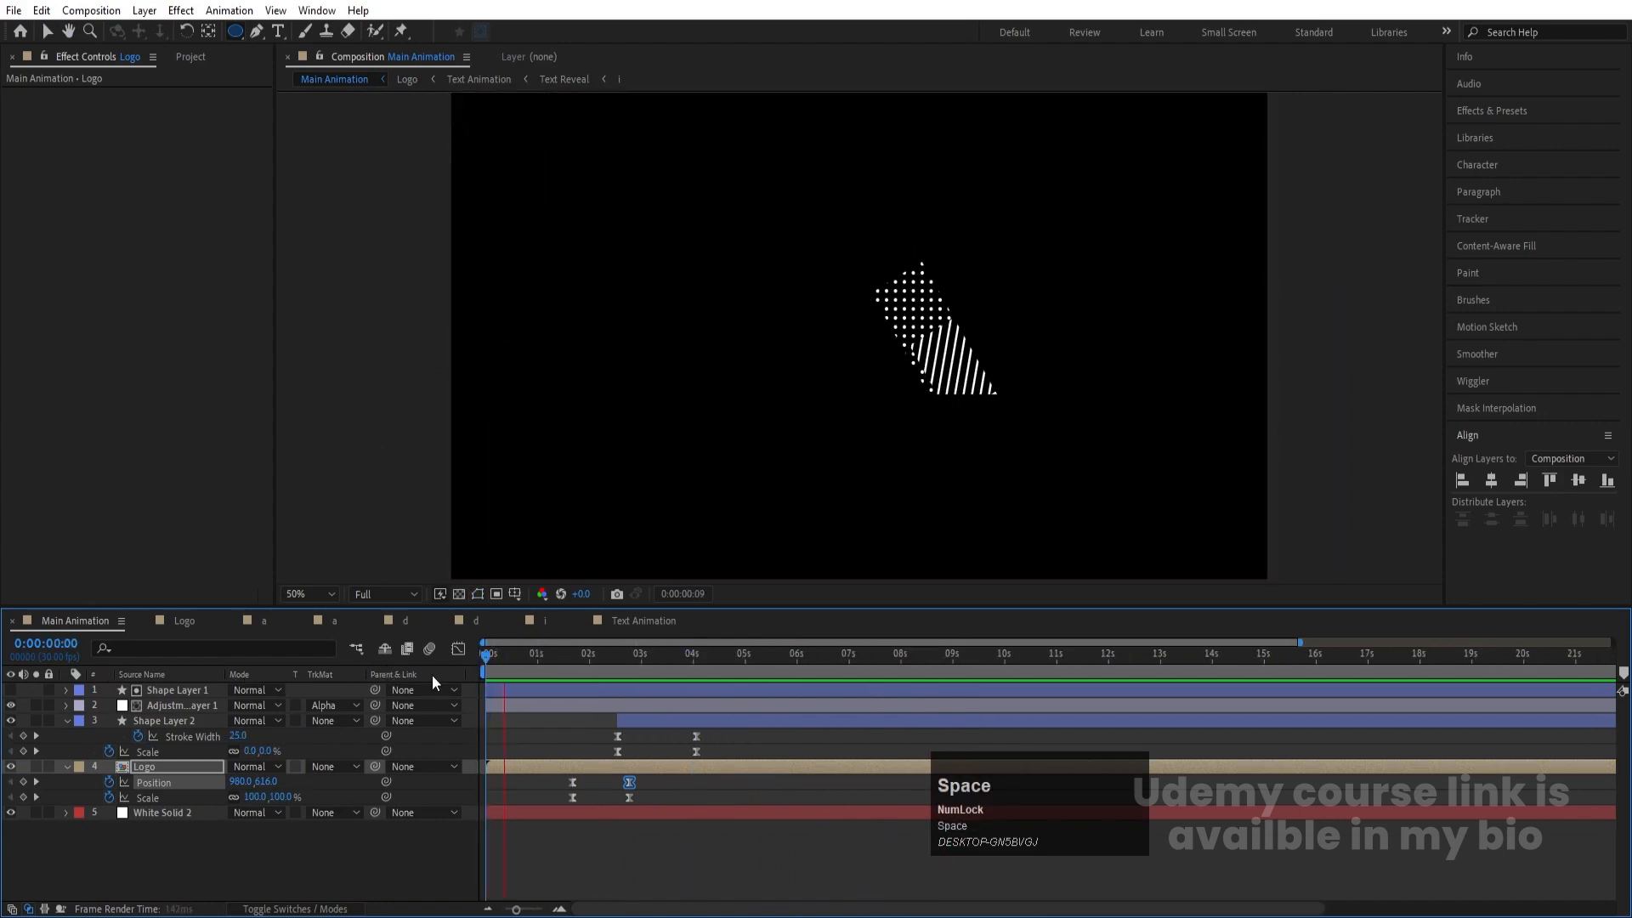
{"action": "key", "text": "space"}
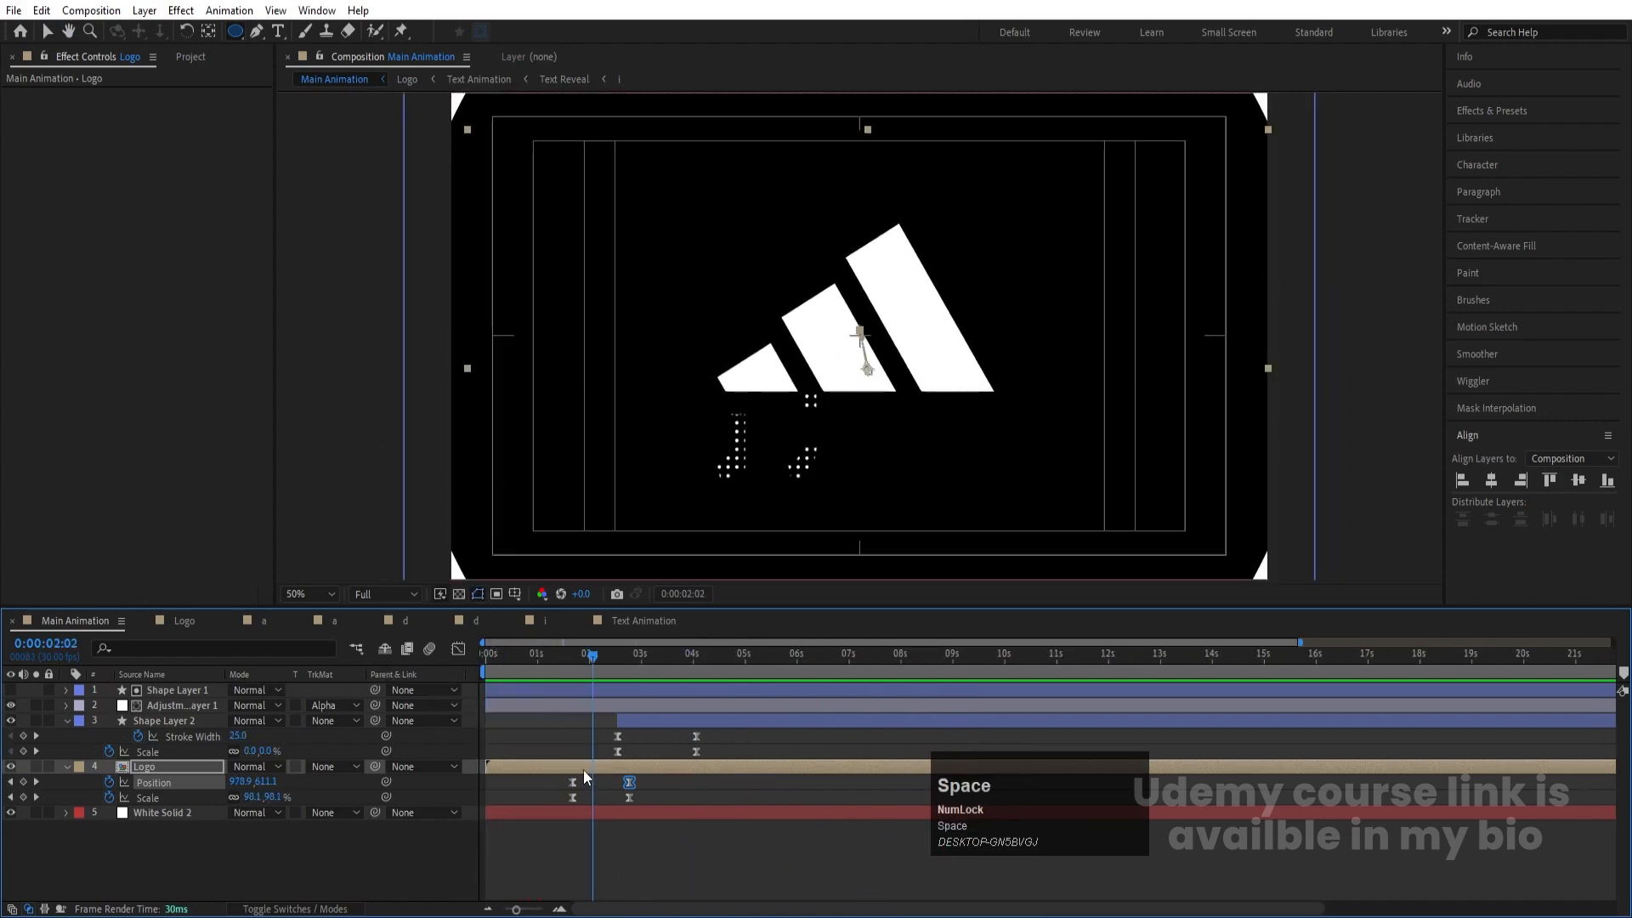
Step: Start the Text Animation layer in the Logo composition at 0:00:01:10 and preview Main Animation from the beginning
{"action": "left_click", "coordinate": [583, 776]}
{"action": "double_click", "coordinate": [583, 768]}
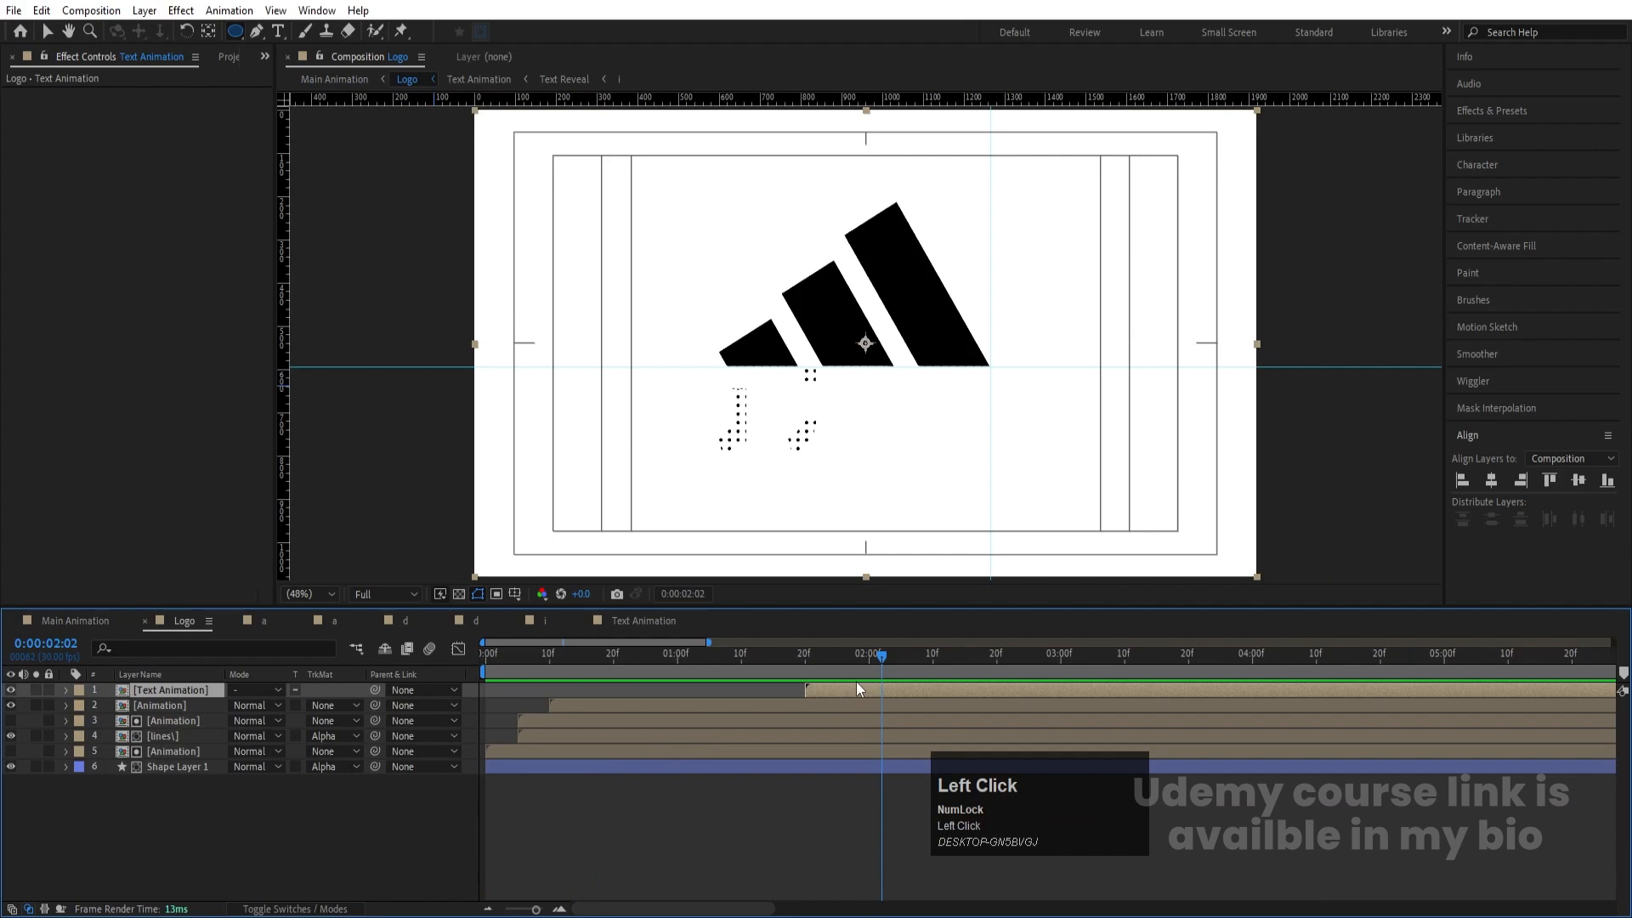
{"action": "left_click_drag", "start_coordinate": [855, 682], "coordinate": [784, 691]}
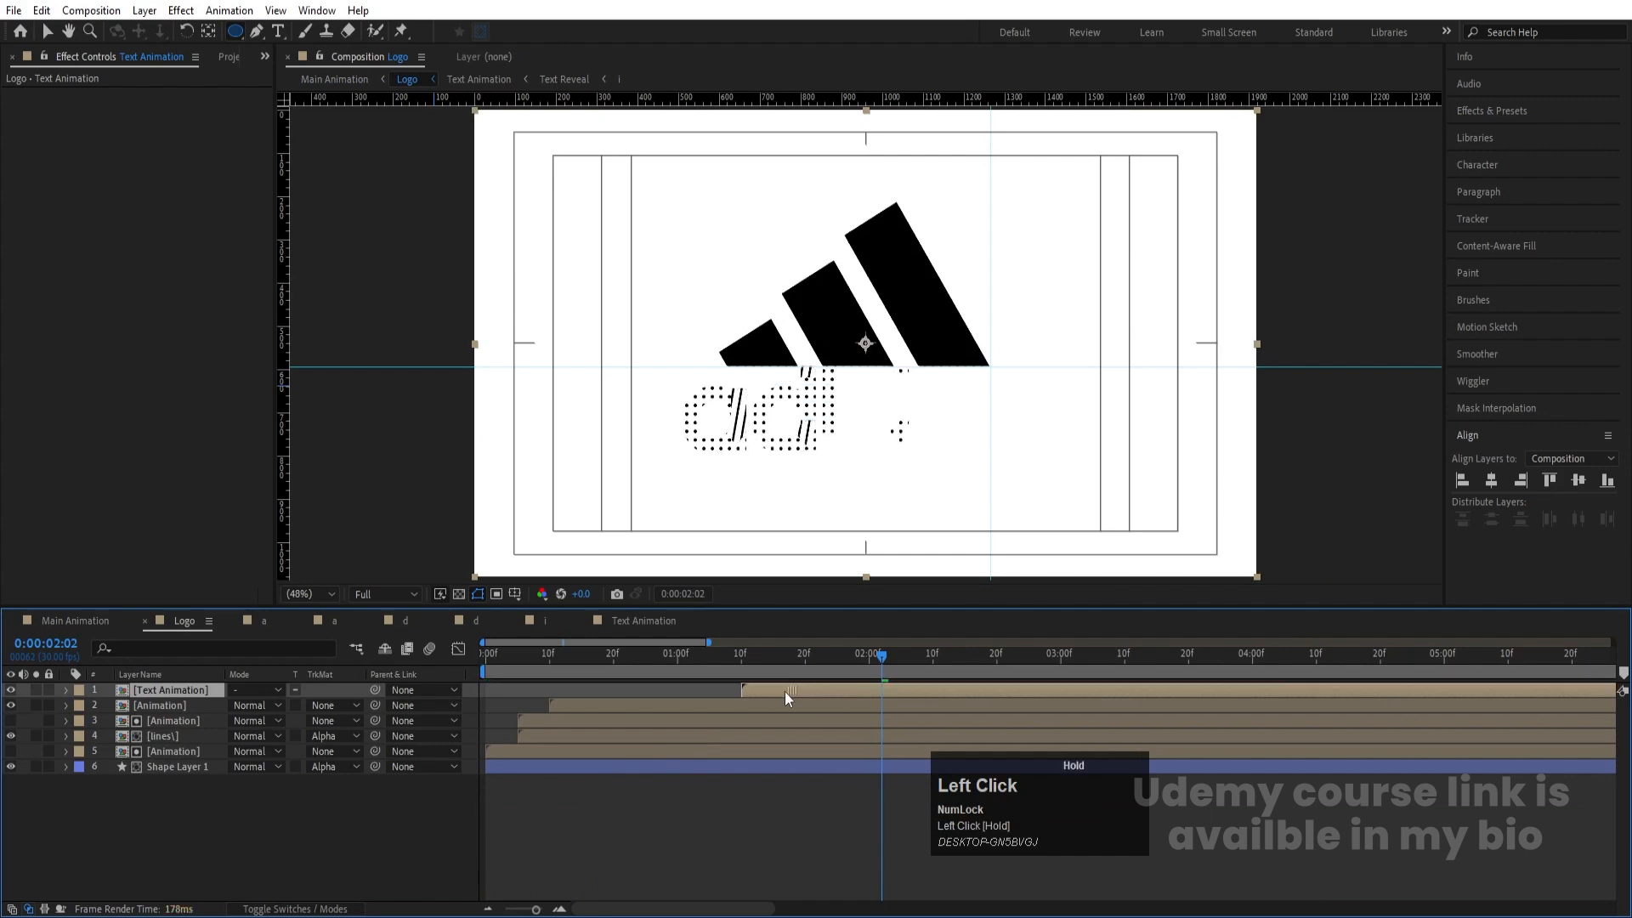
{"action": "left_click", "coordinate": [82, 622]}
{"action": "key", "text": "space"}
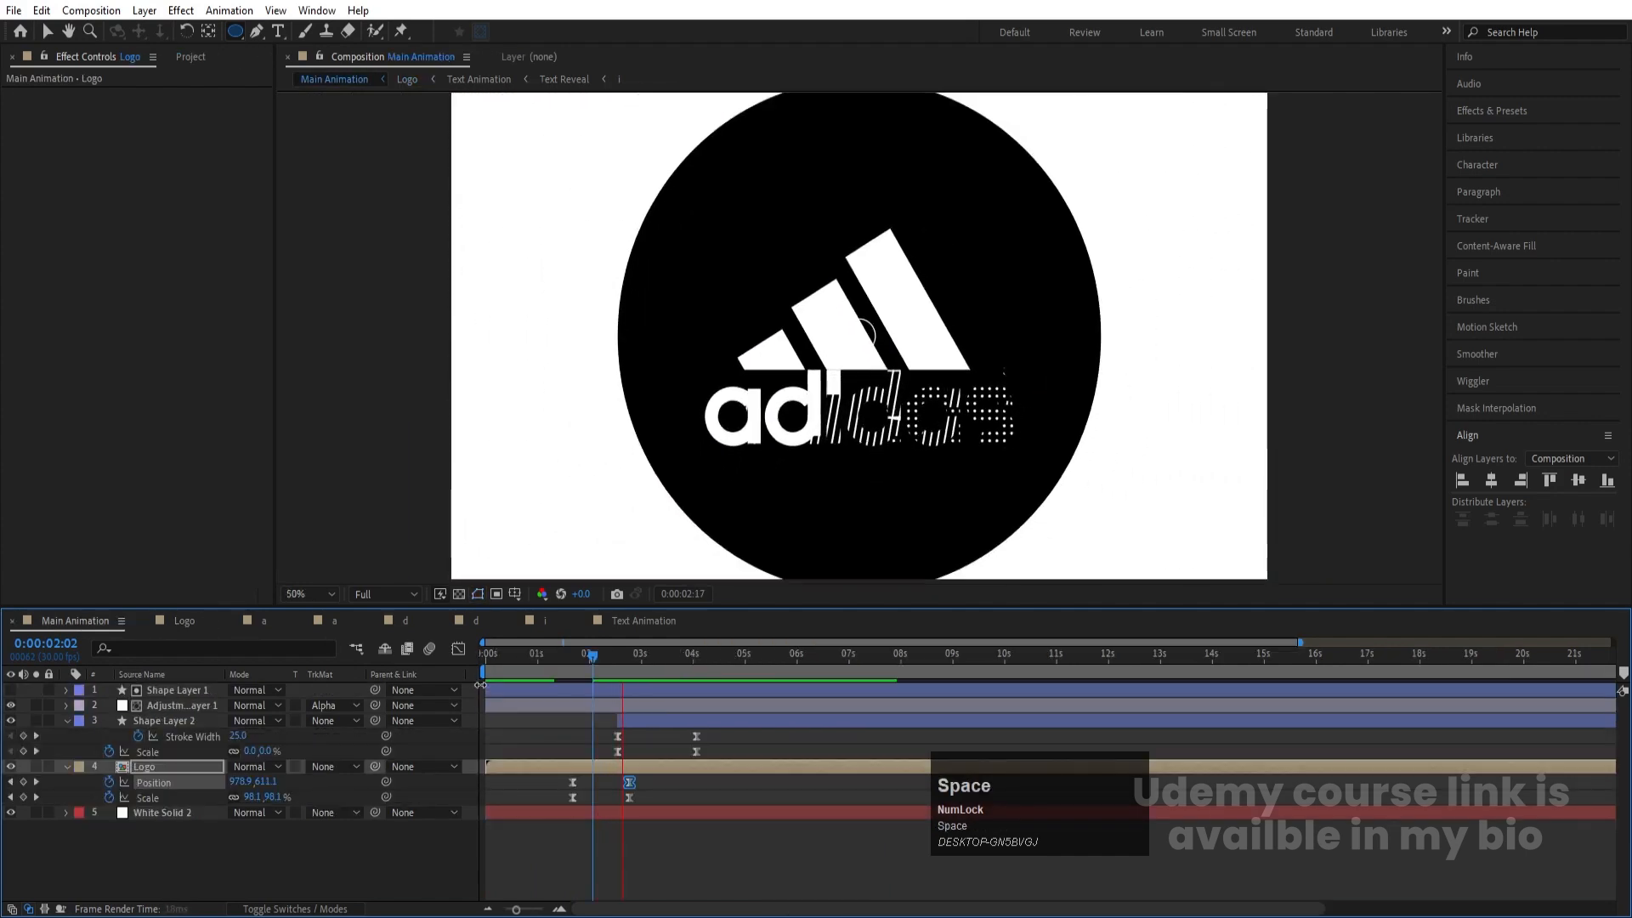
{"action": "left_click", "coordinate": [483, 656]}
{"action": "key", "text": "space"}
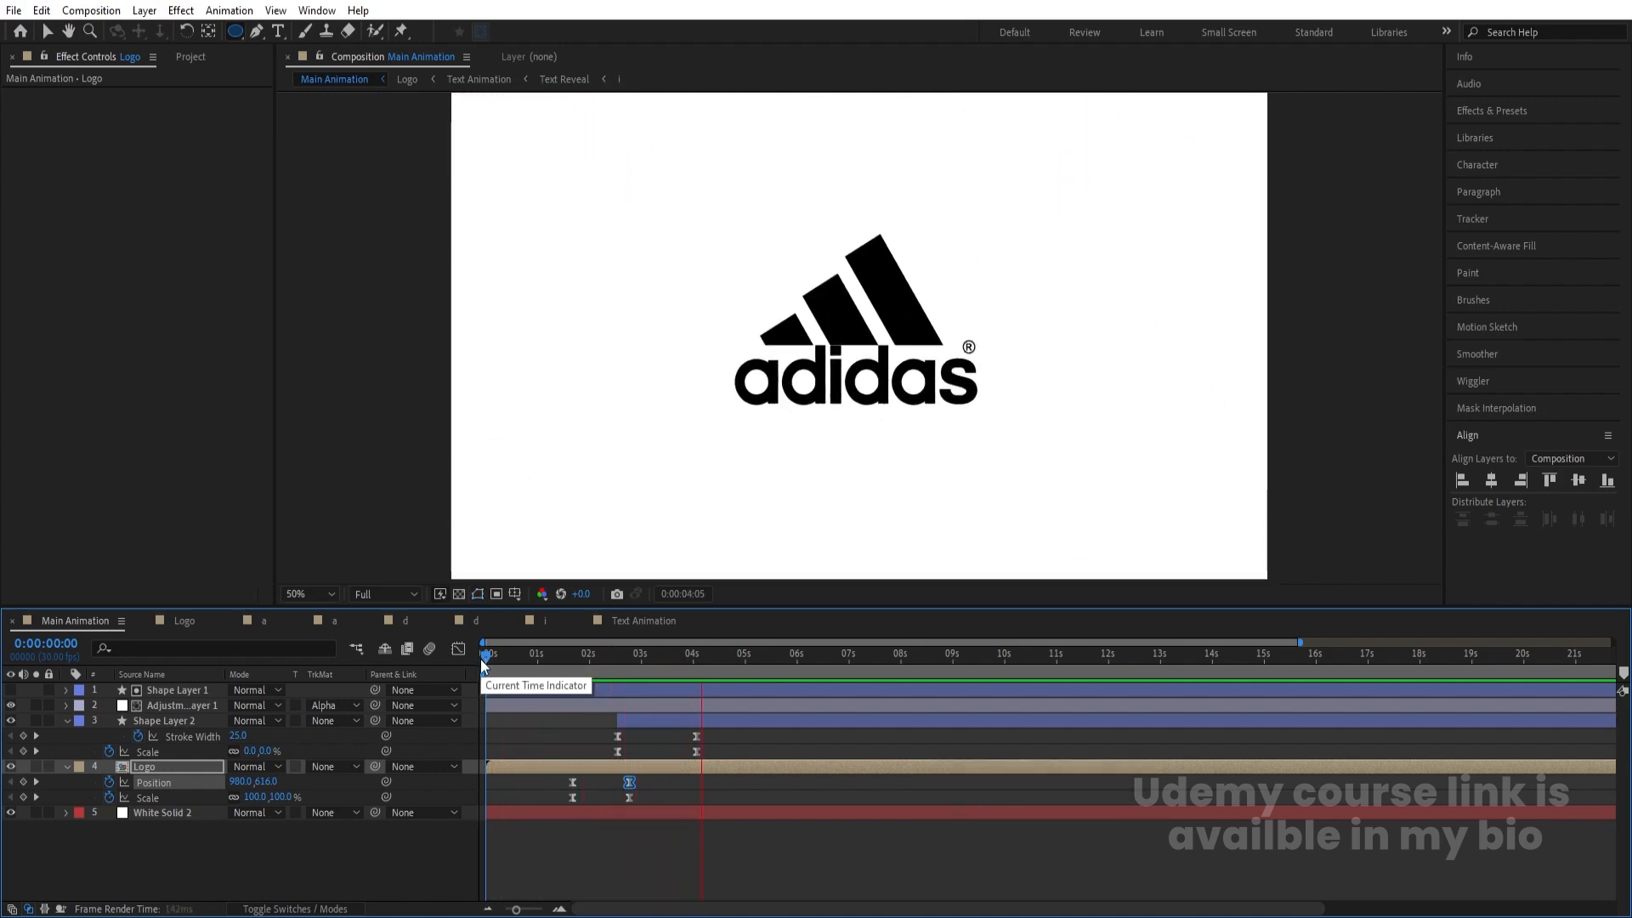
{"action": "key", "text": "space"}
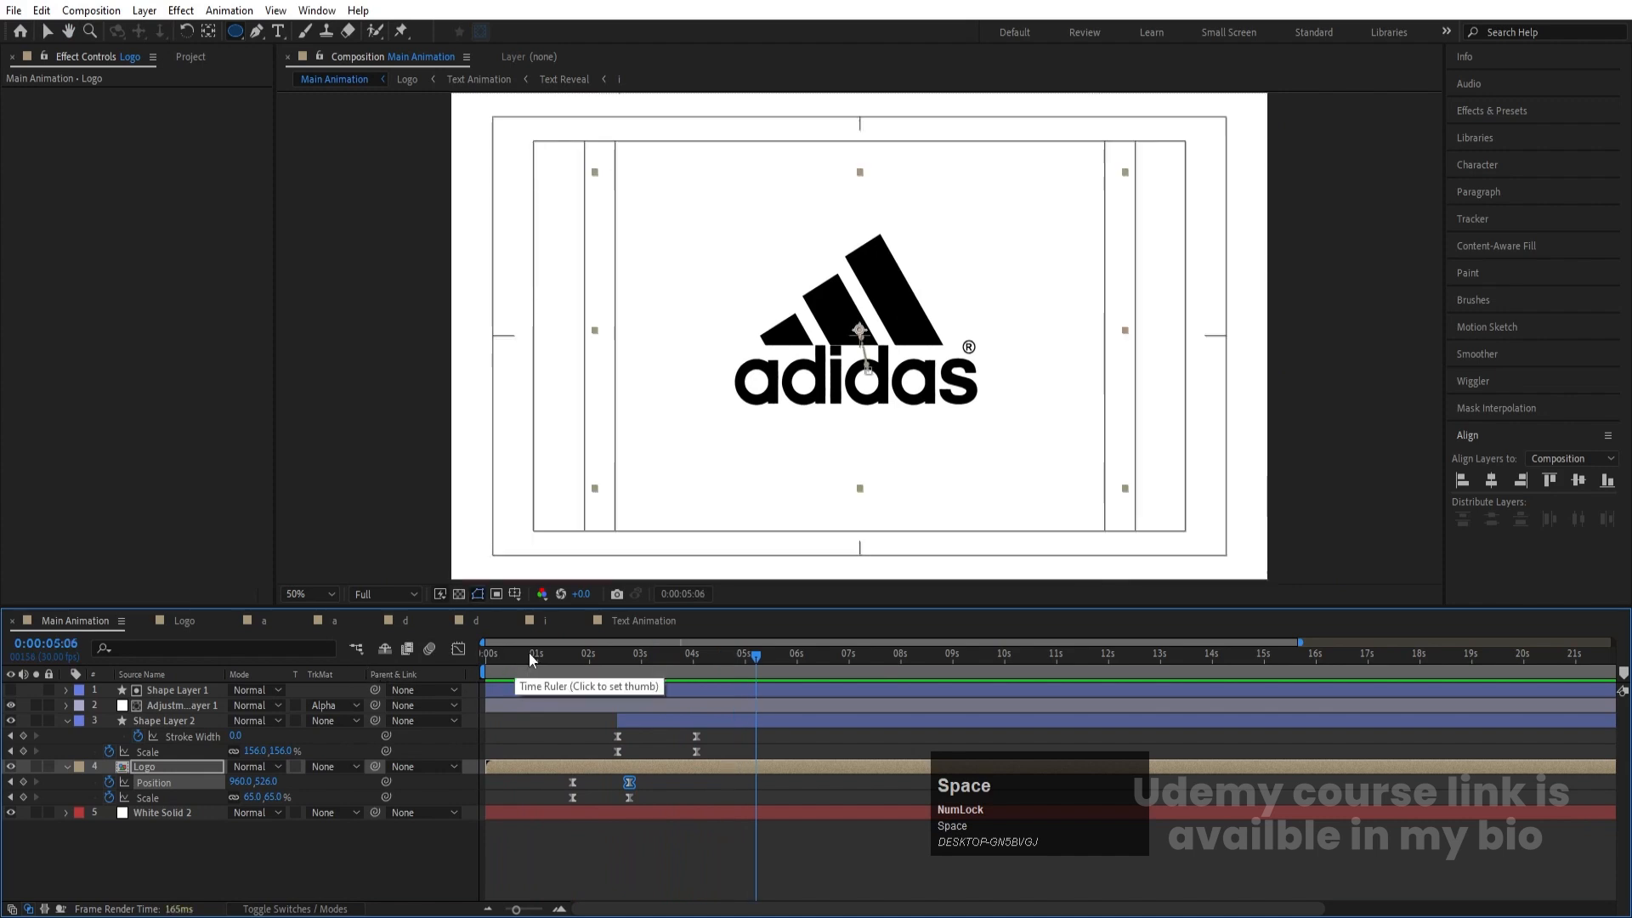
Step: Return to the first frame, collapse the layers' keyframed properties and add a null object to Main Animation
{"action": "left_click", "coordinate": [486, 654]}
{"action": "left_click", "coordinate": [280, 857]}
{"action": "key", "text": "u"}
{"action": "key", "text": "u"}
{"action": "key", "text": "u"}
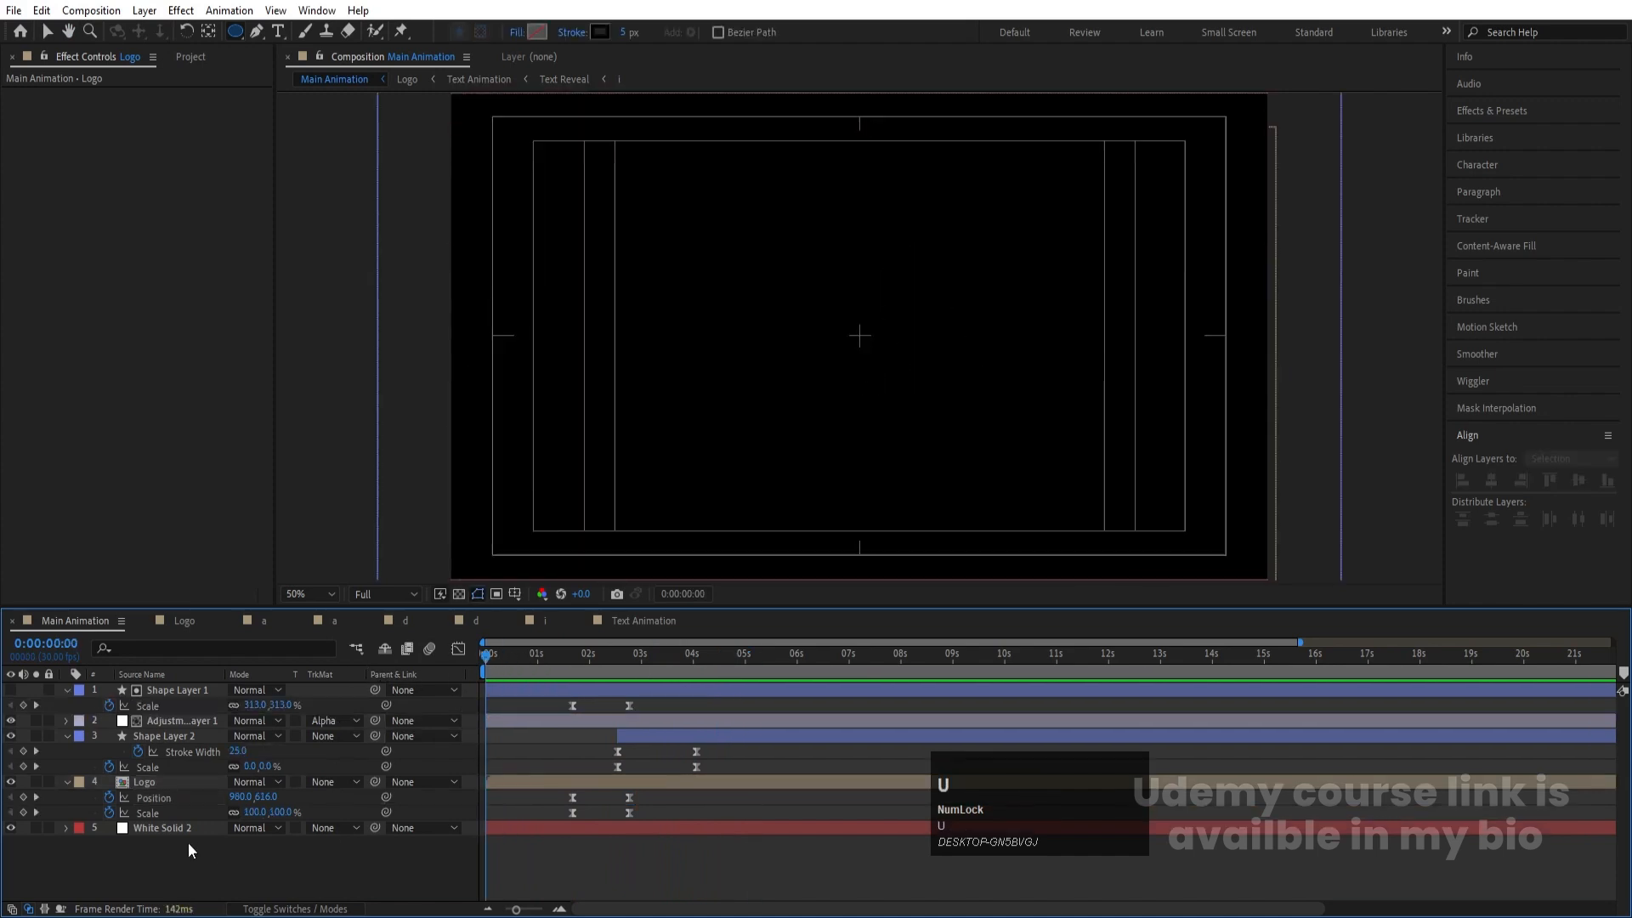
{"action": "right_click", "coordinate": [166, 844]}
{"action": "left_click", "coordinate": [206, 628]}
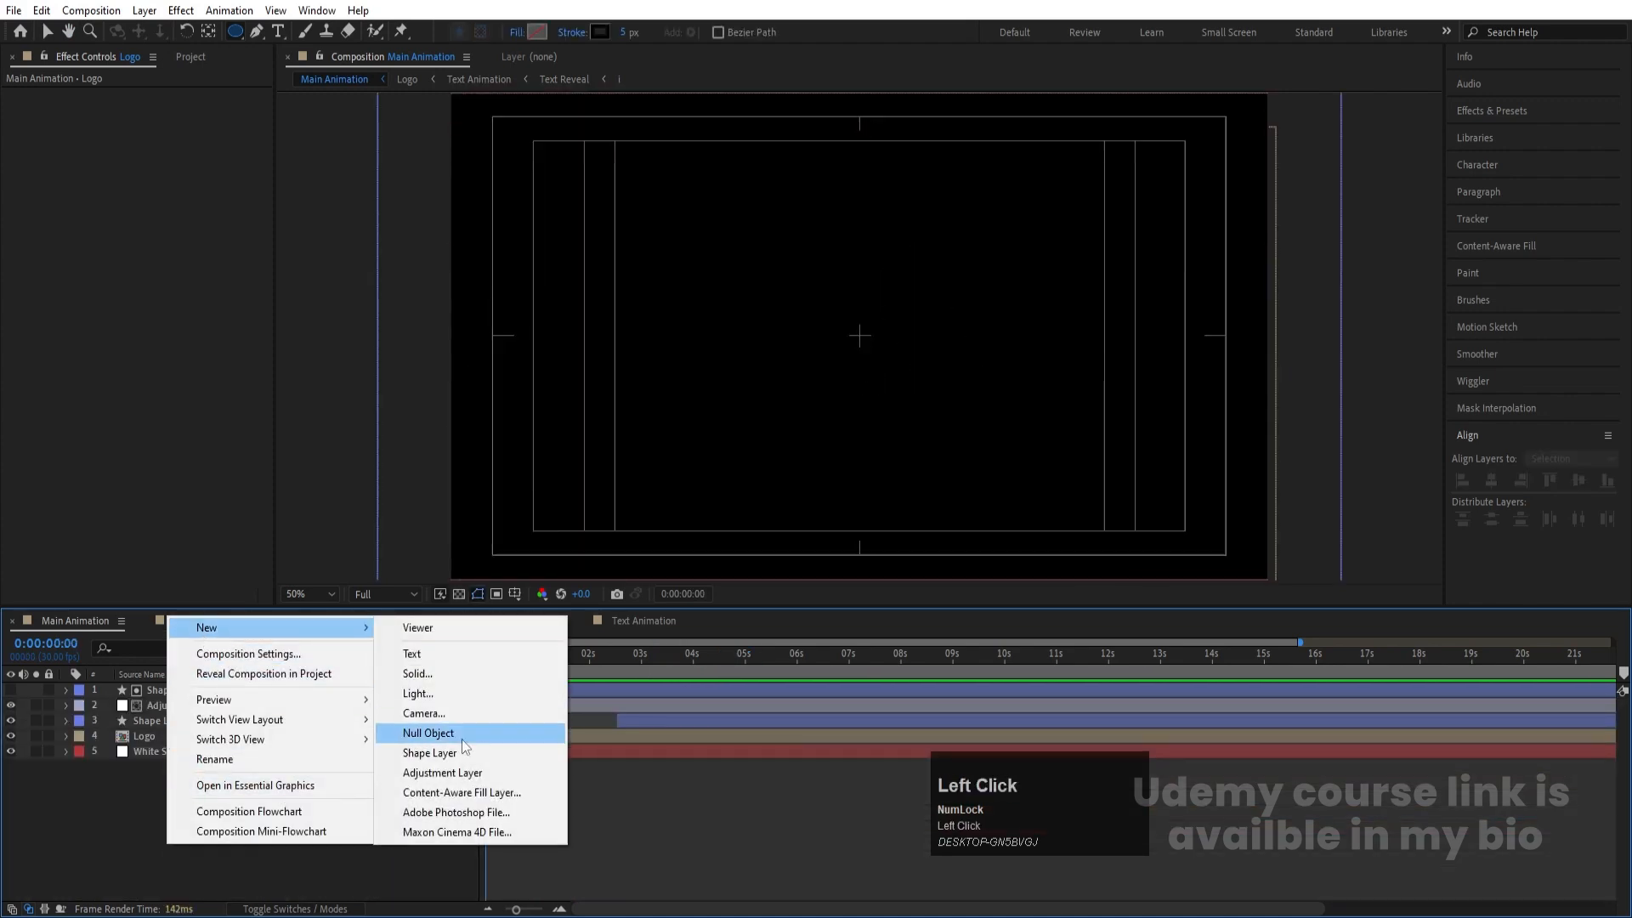
{"action": "left_click", "coordinate": [442, 734]}
Step: Parent the Logo layer to Null 1
{"action": "left_click", "coordinate": [182, 707]}
{"action": "left_click", "coordinate": [174, 750], "text": "shift"}
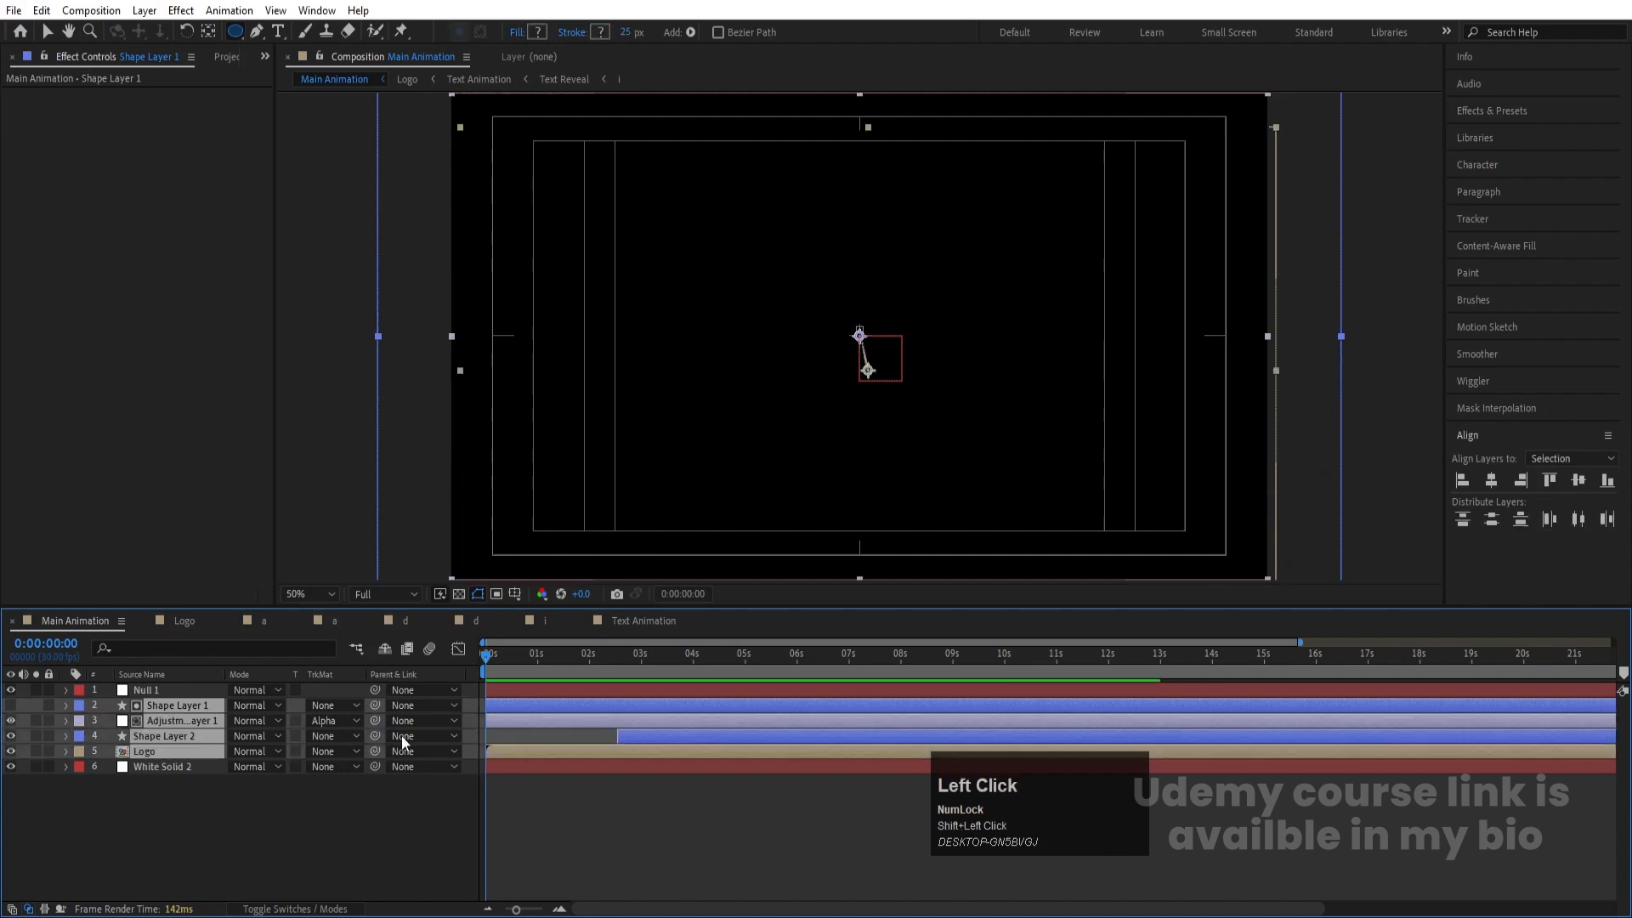
{"action": "left_click", "coordinate": [281, 778]}
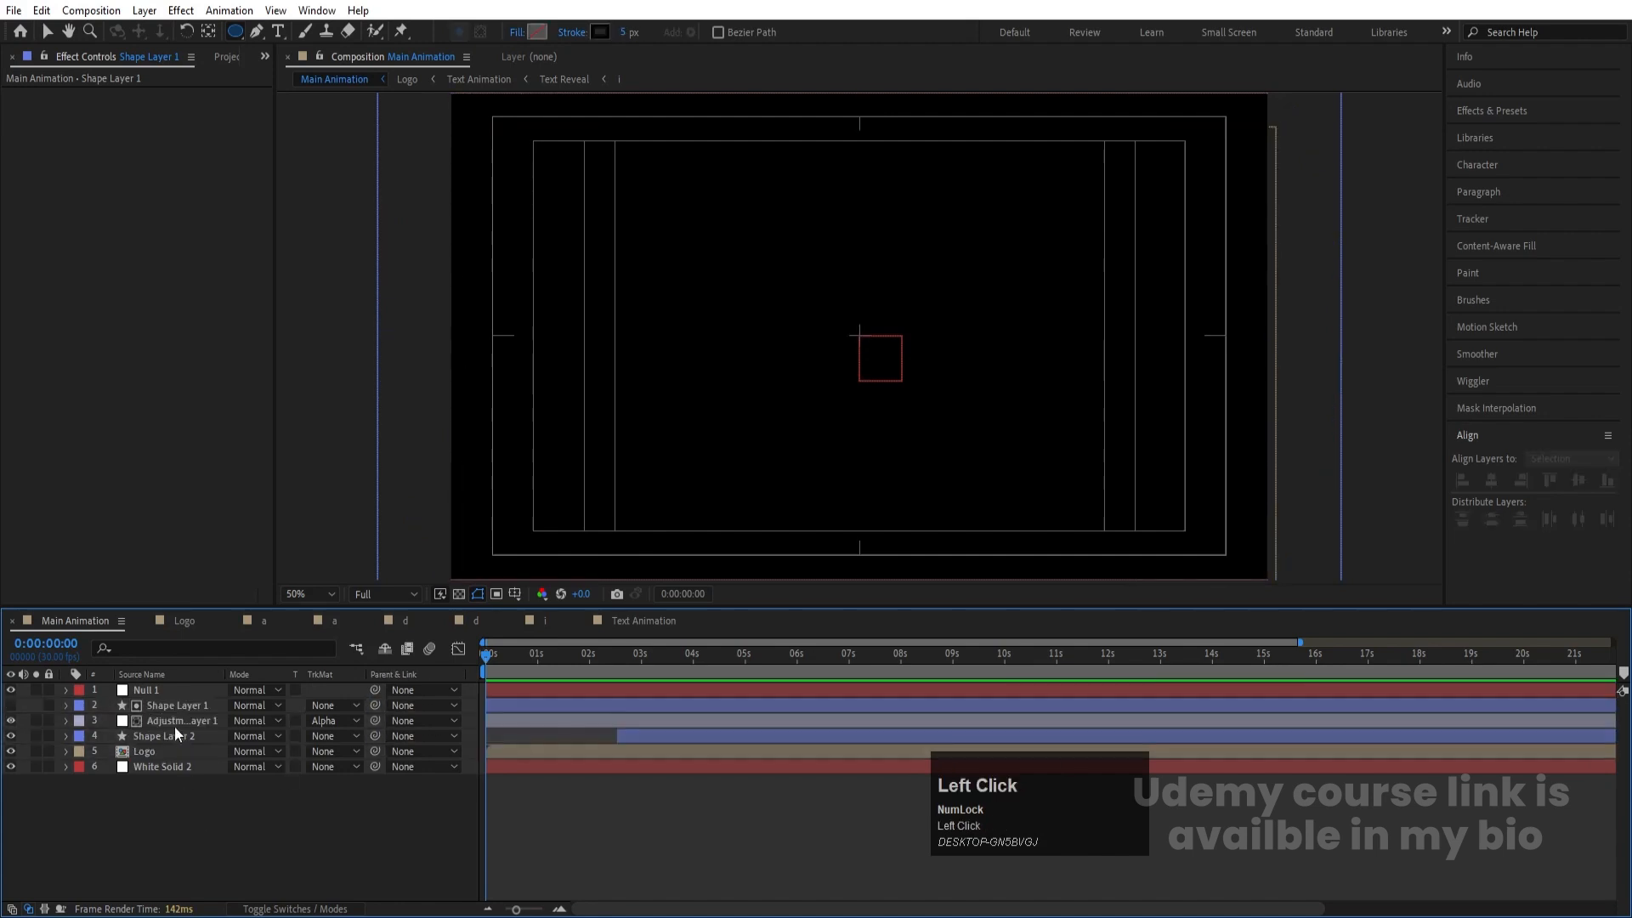
{"action": "left_click", "coordinate": [145, 747]}
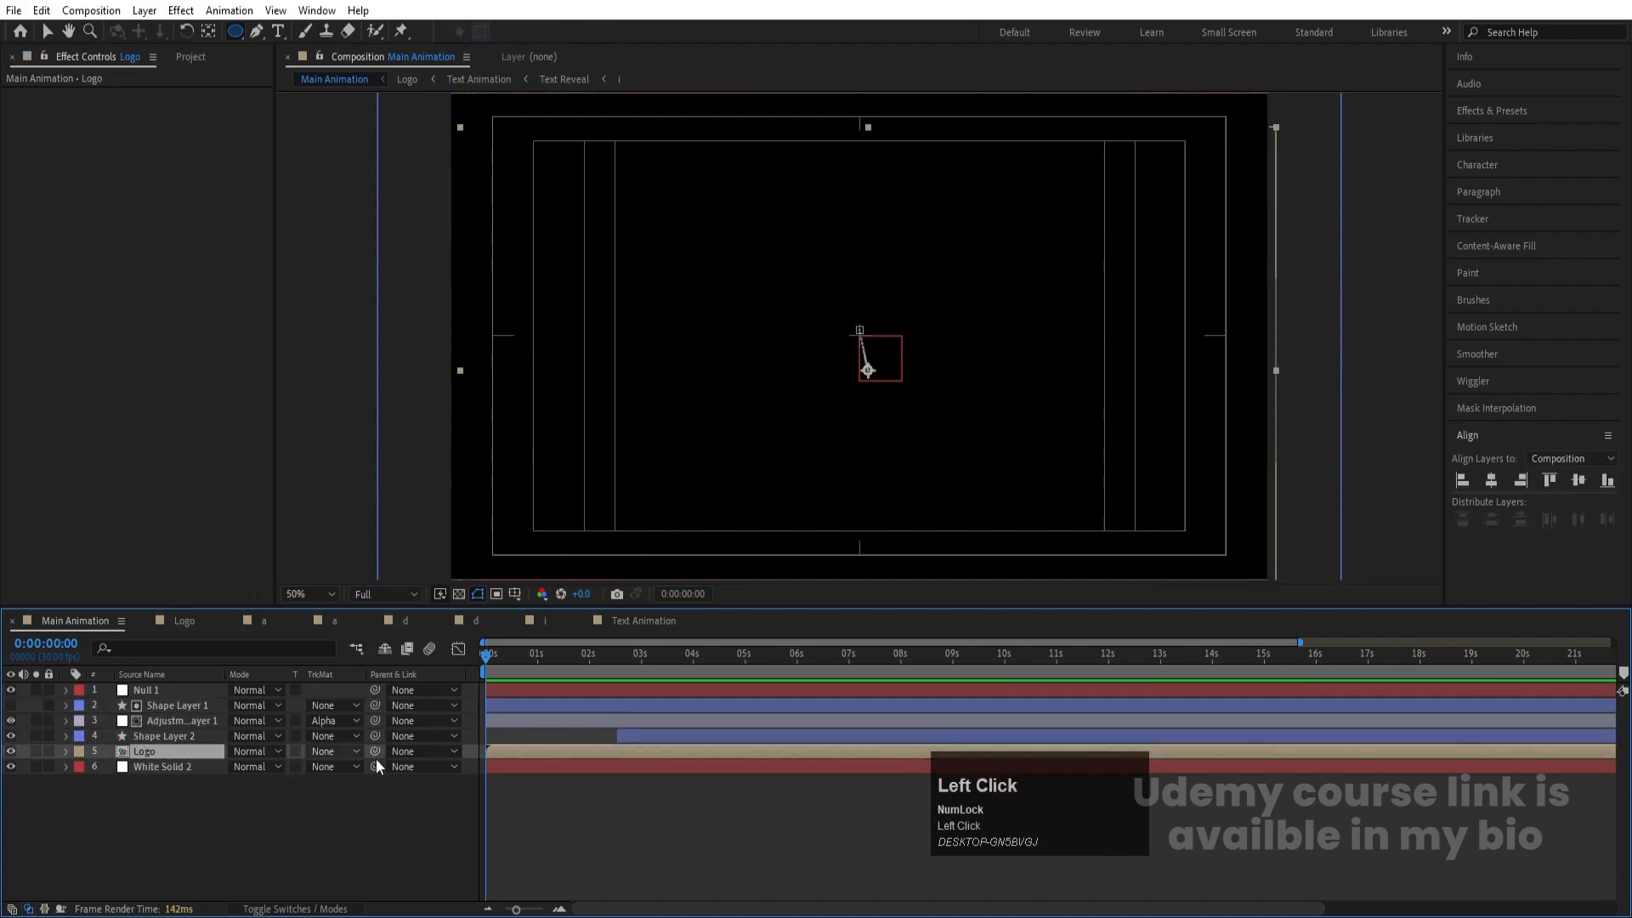
{"action": "left_click_drag", "start_coordinate": [374, 751], "coordinate": [165, 690]}
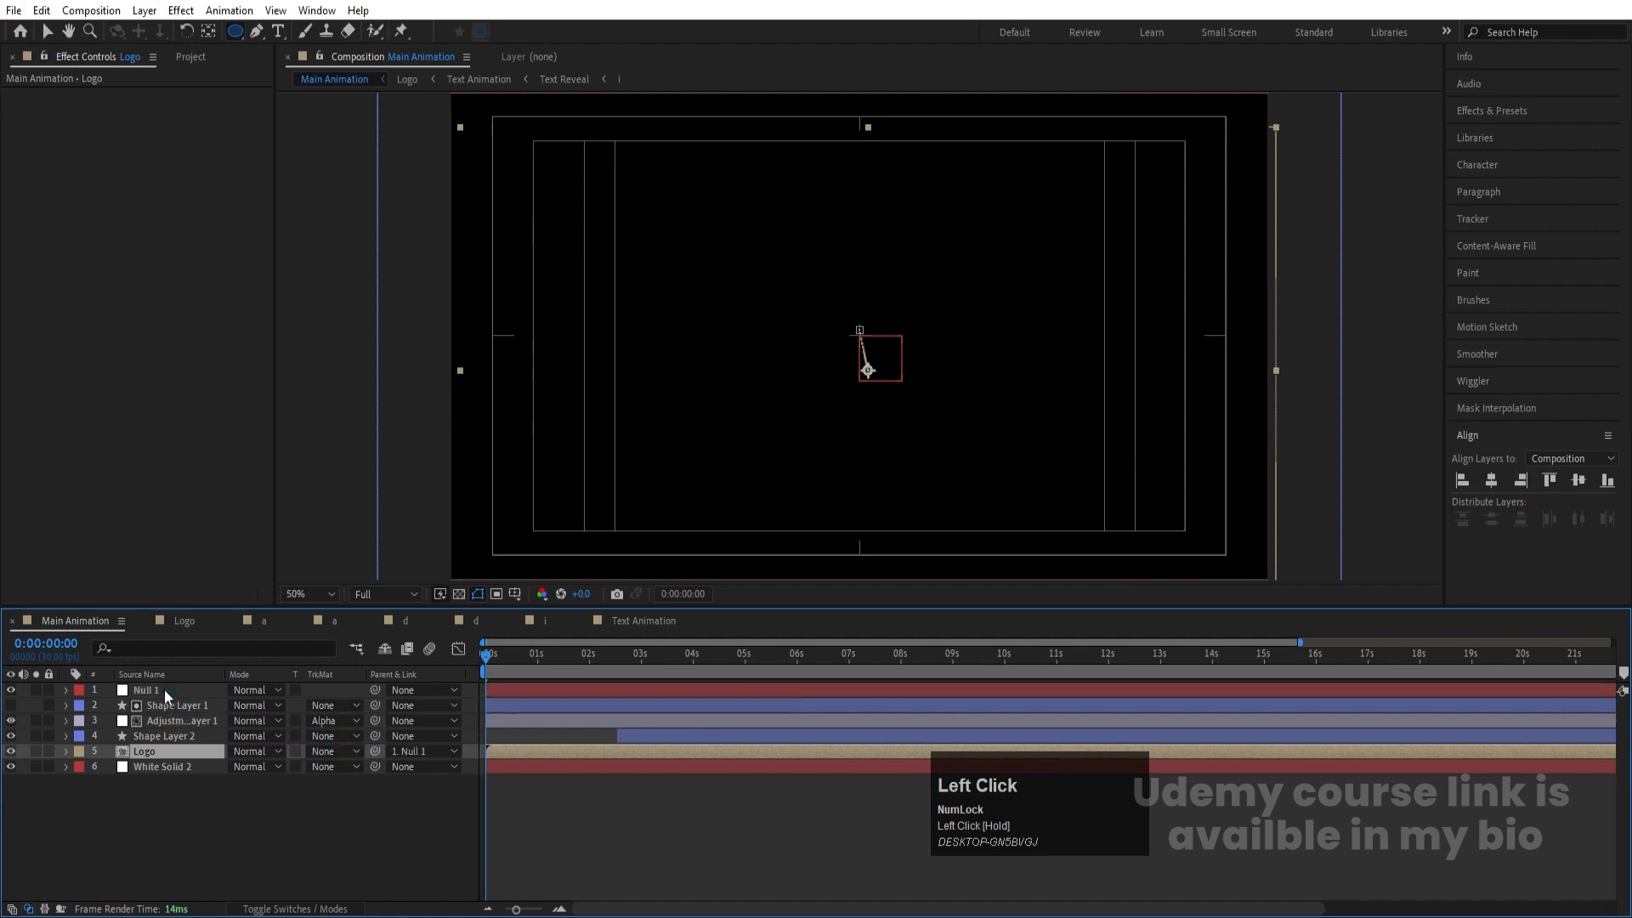
Step: Keyframe Null 1's scale at 100% at 0:00:00:00 and 90% at 0:00:05:29
{"action": "left_click", "coordinate": [165, 690]}
{"action": "key", "text": "s"}
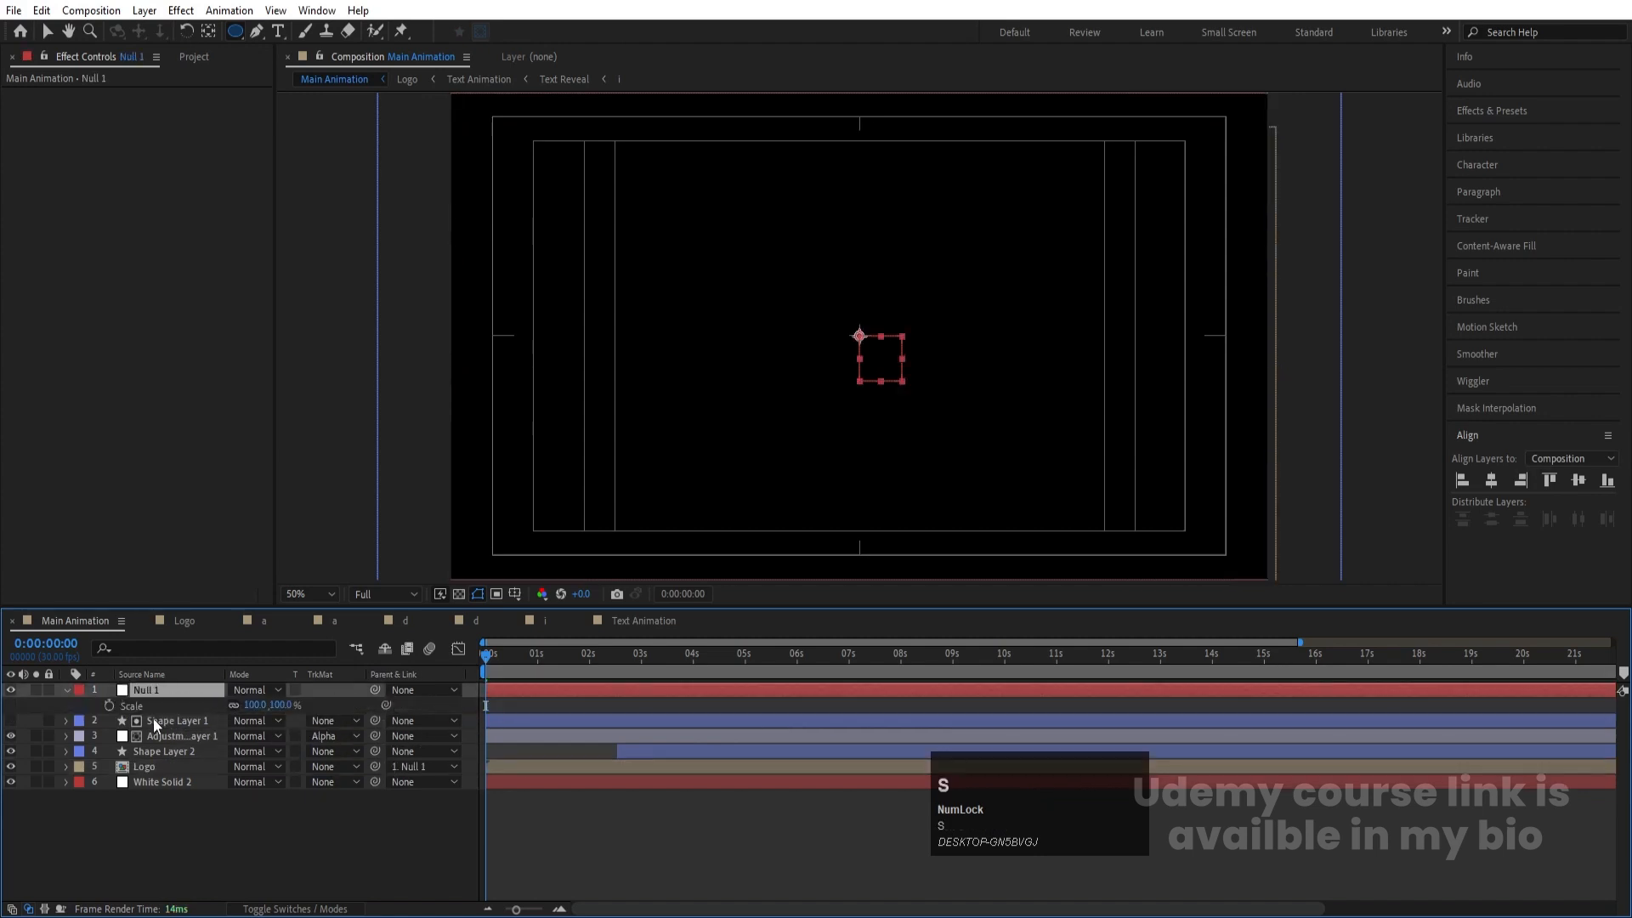
{"action": "left_click", "coordinate": [110, 705]}
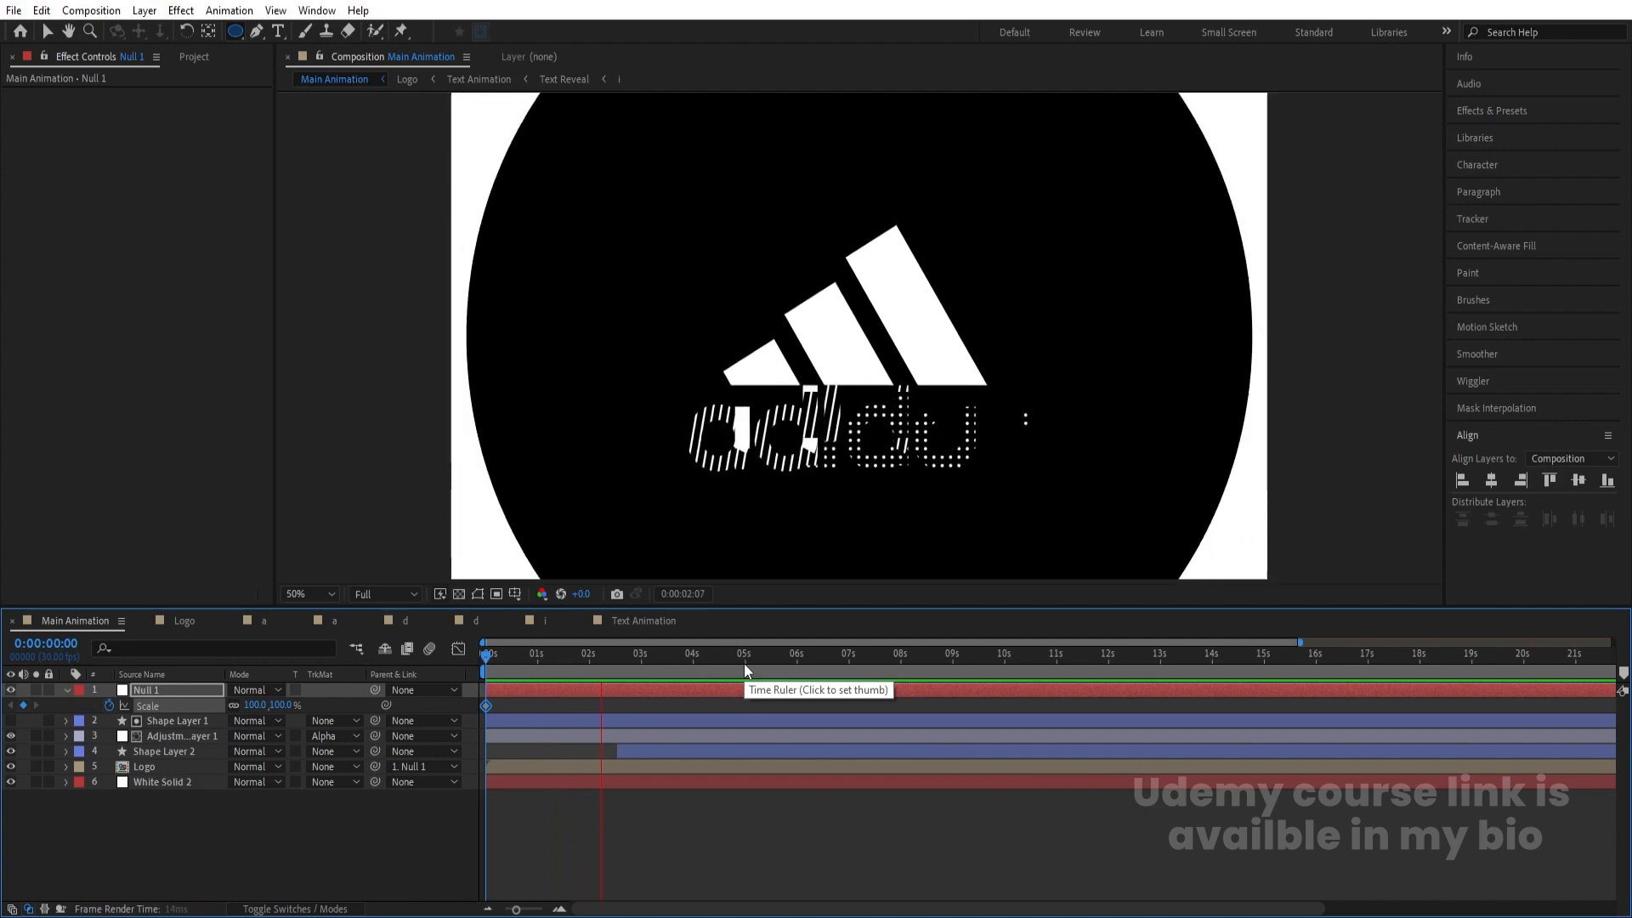
{"action": "key", "text": "space"}
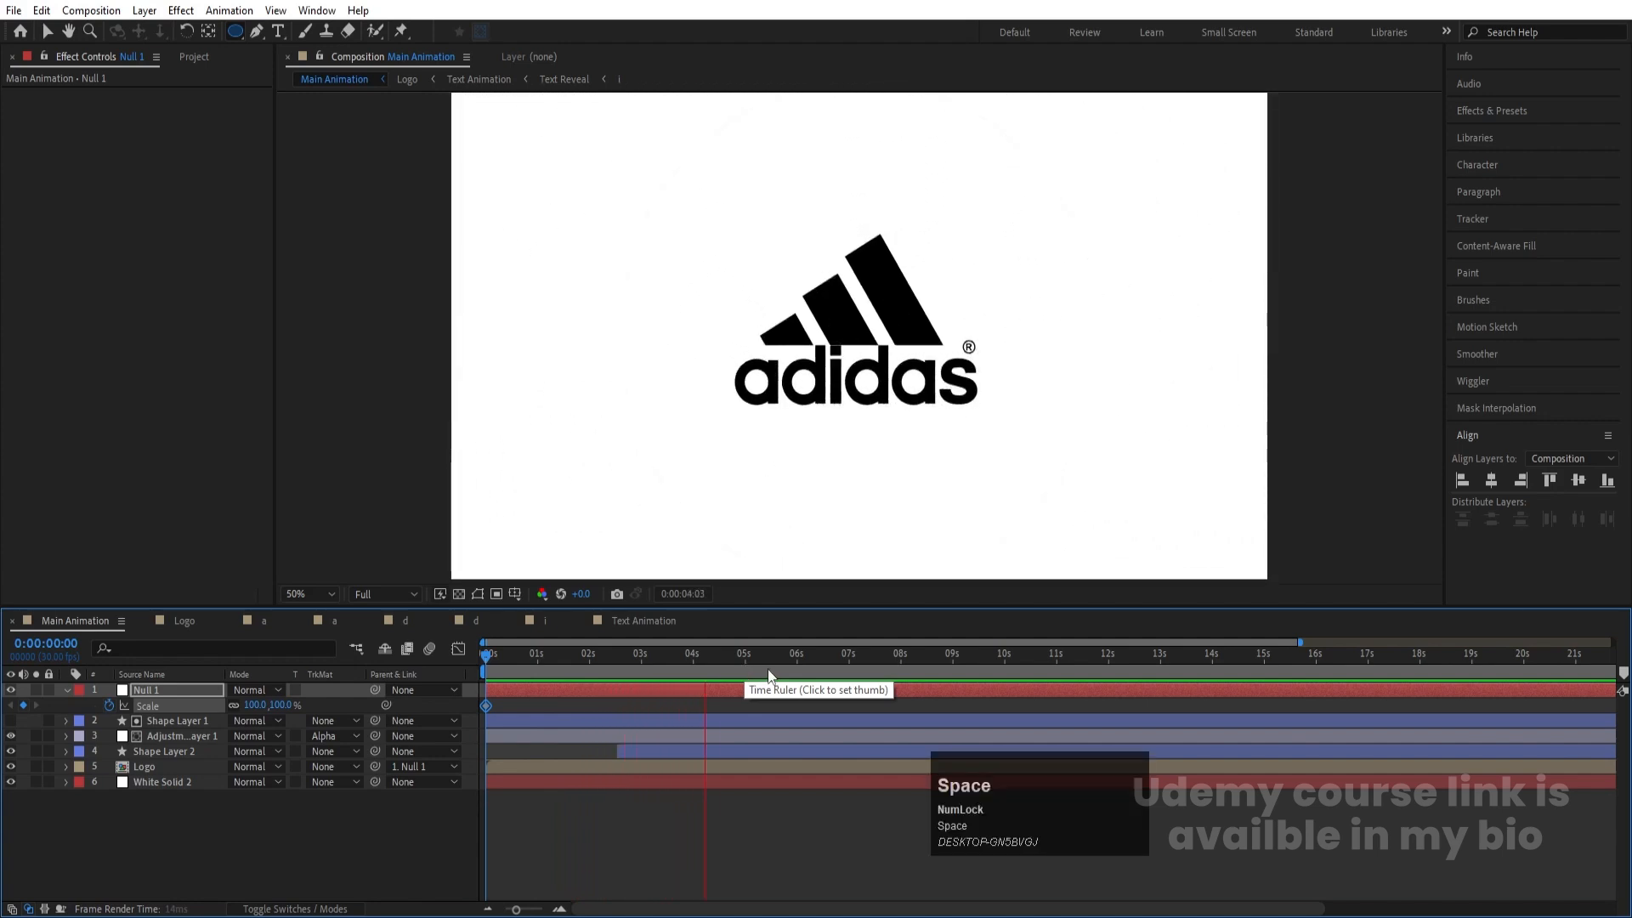
{"action": "left_click_drag", "start_coordinate": [770, 667], "coordinate": [795, 666]}
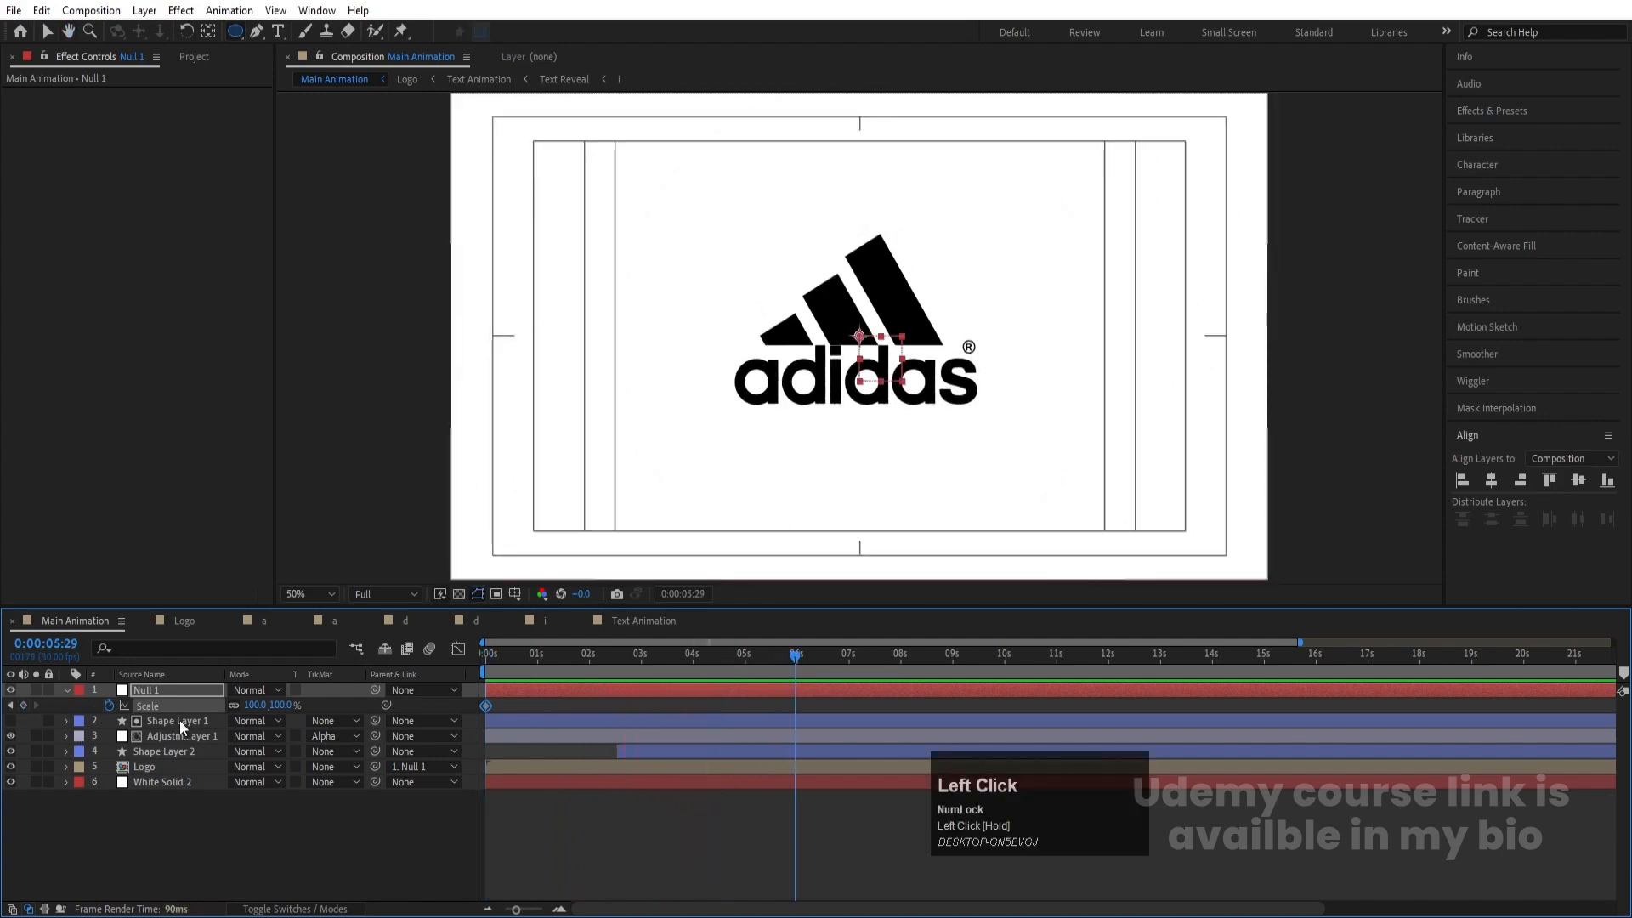
{"action": "key", "text": "Return"}
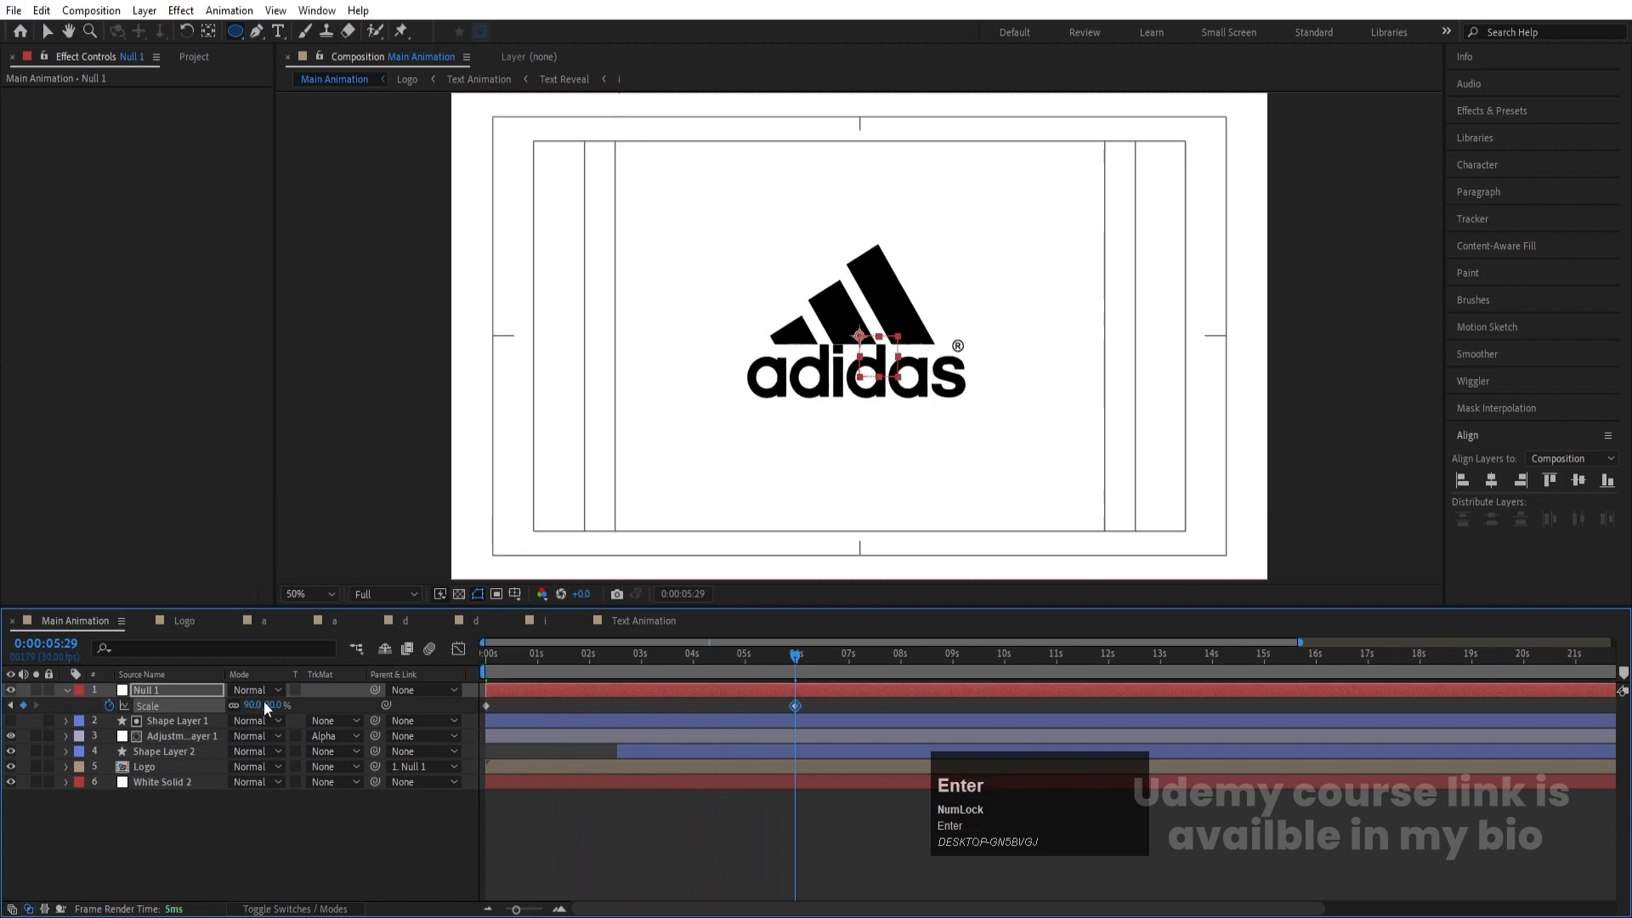
Step: End the work area at 0:00:05:29 and preview the logo's slow scale-down from the beginning
{"action": "key", "text": "n"}
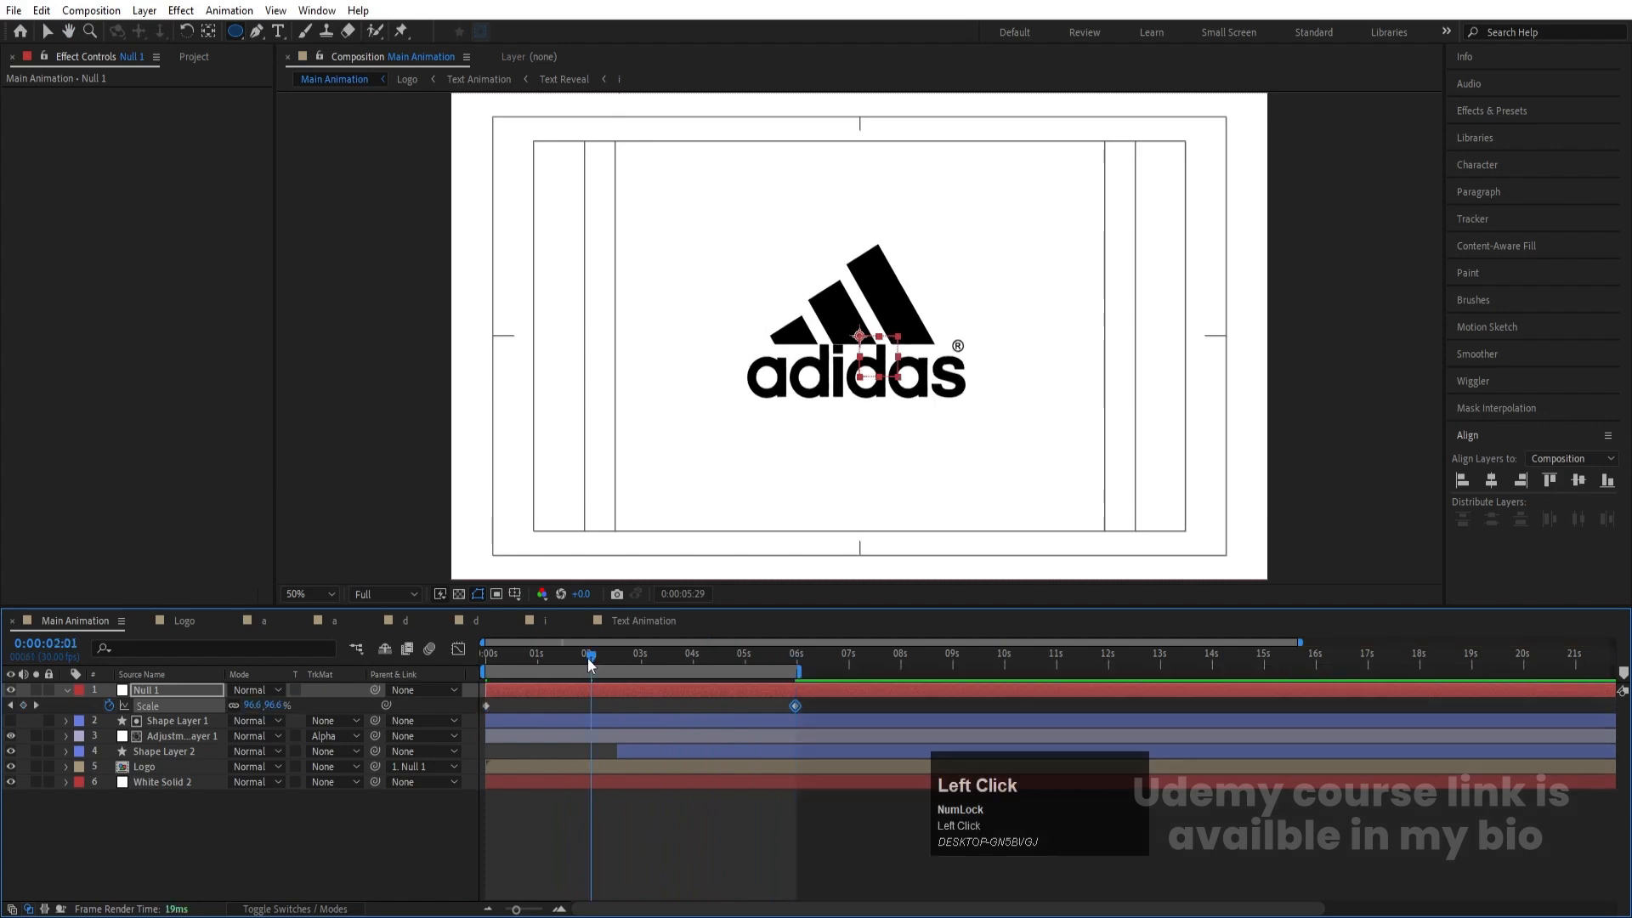
{"action": "left_click_drag", "start_coordinate": [591, 665], "coordinate": [429, 677]}
{"action": "key", "text": "space"}
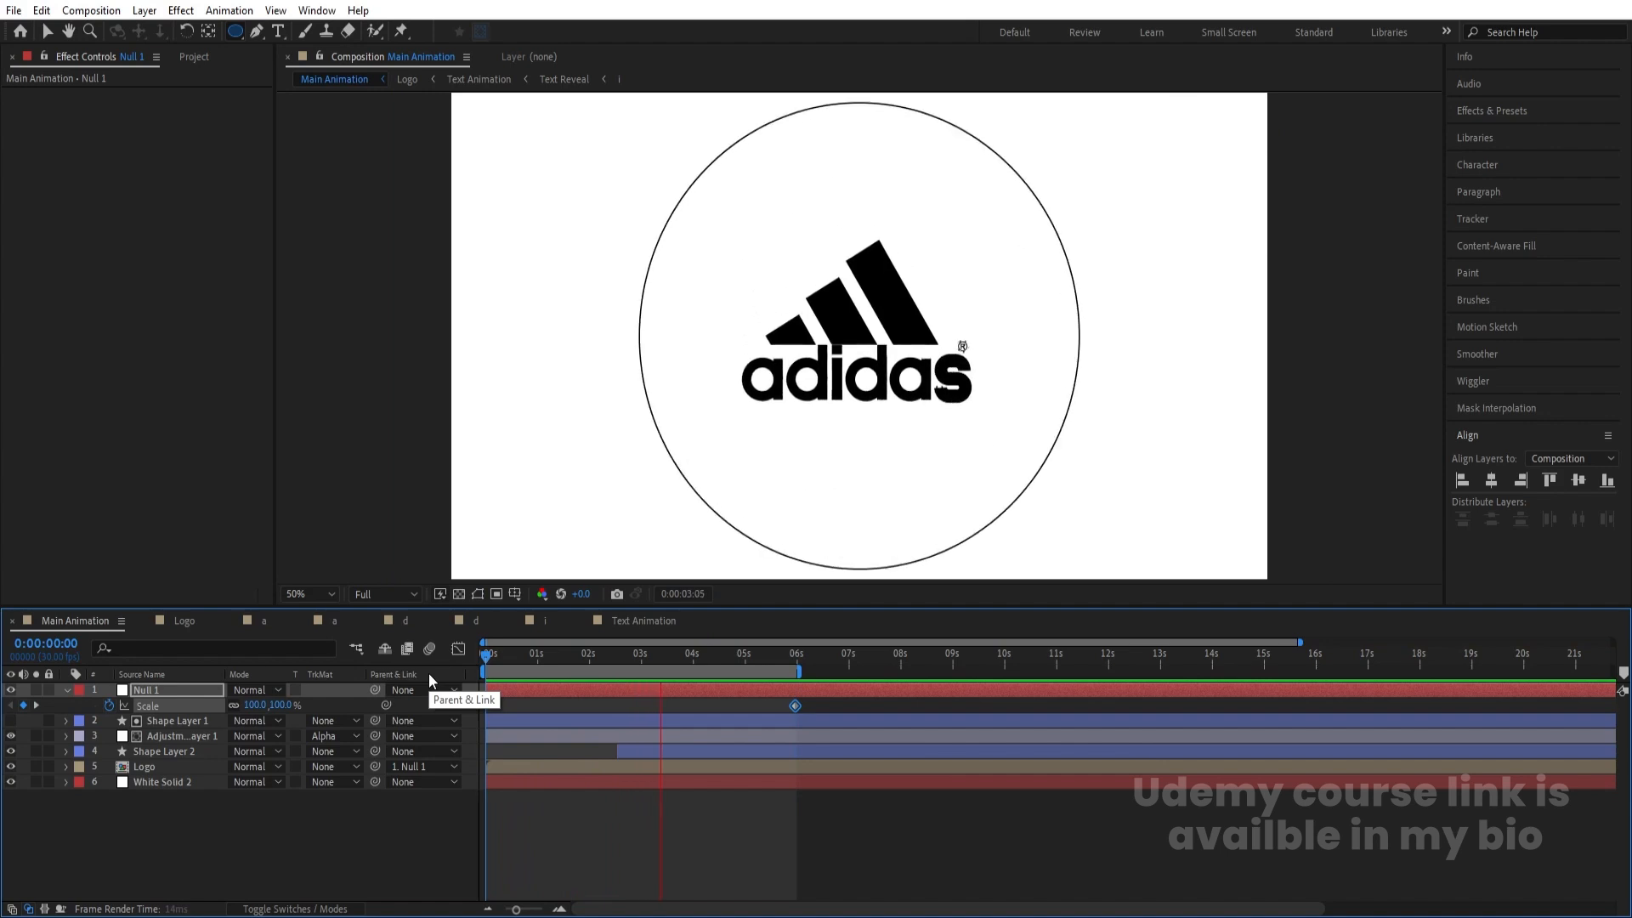
{"action": "key", "text": "space"}
{"action": "left_click", "coordinate": [285, 844]}
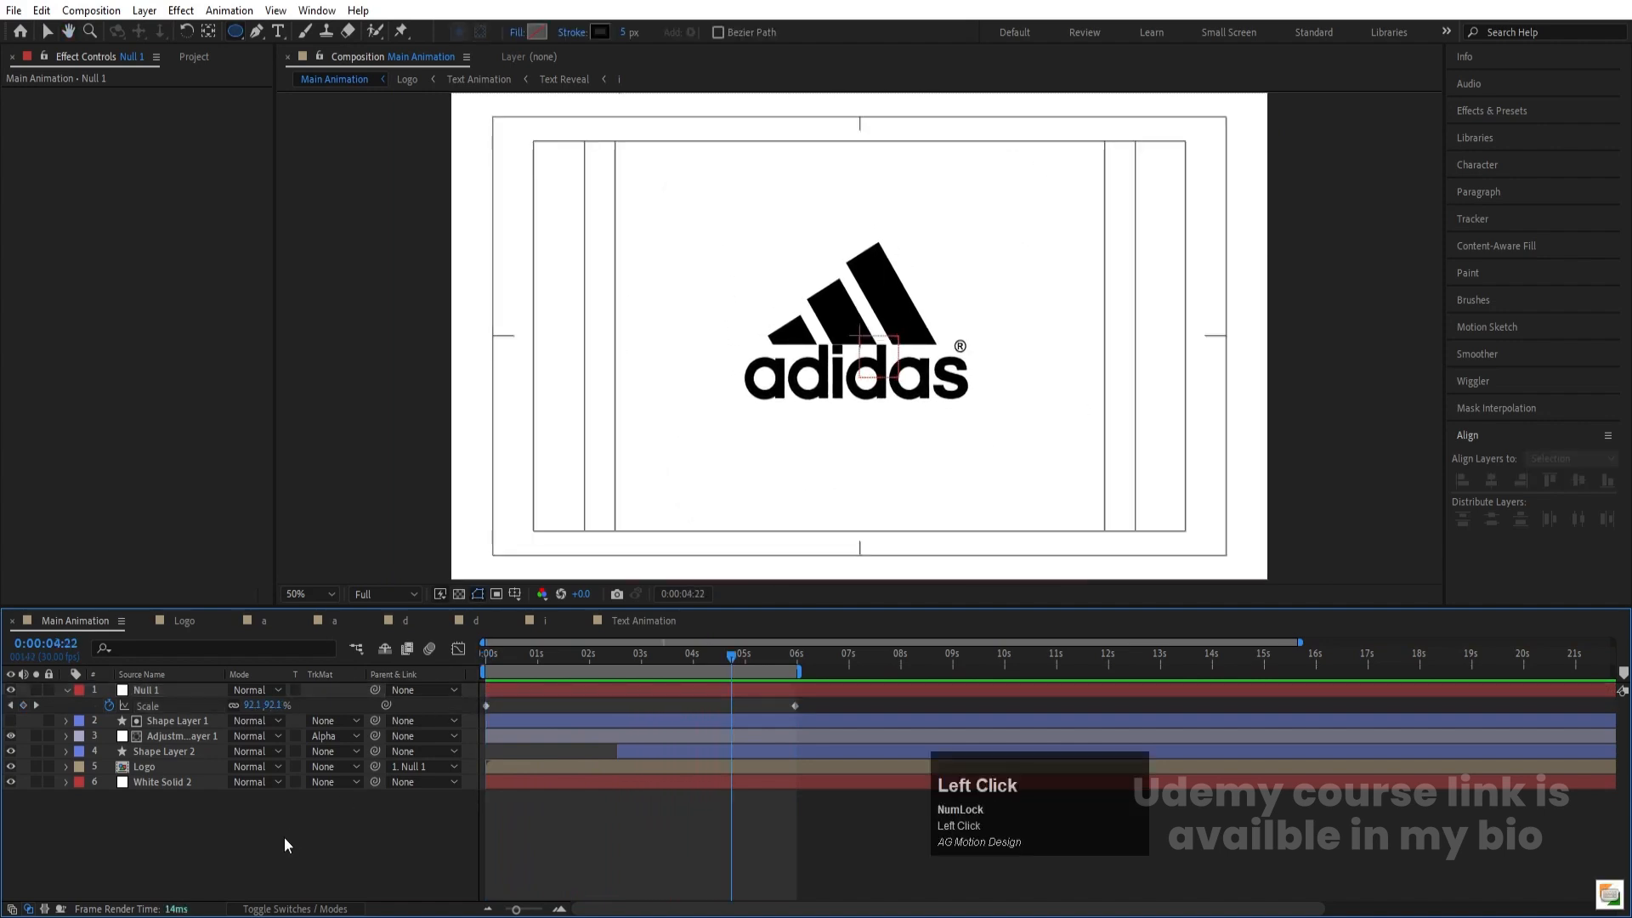
{"action": "left_click", "coordinate": [496, 665]}
{"action": "key", "text": "space"}
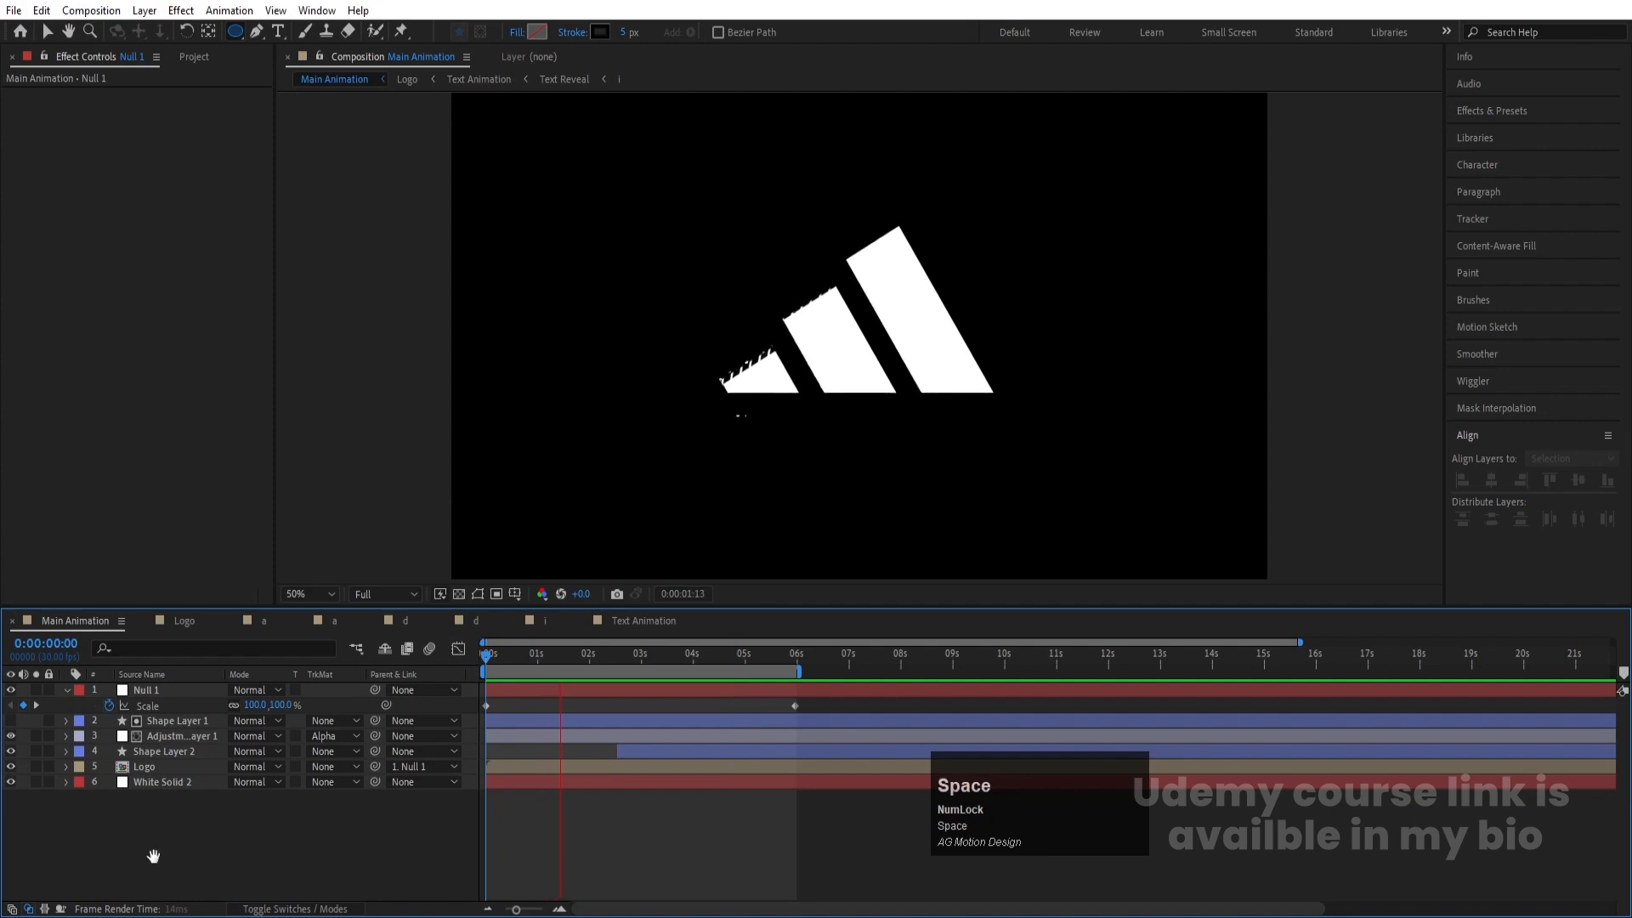
{"action": "key", "text": "space"}
Step: Add a new adjustment layer above all layers and apply the Pixel Motion Blur effect to it
{"action": "right_click", "coordinate": [181, 850]}
{"action": "left_click", "coordinate": [236, 644]}
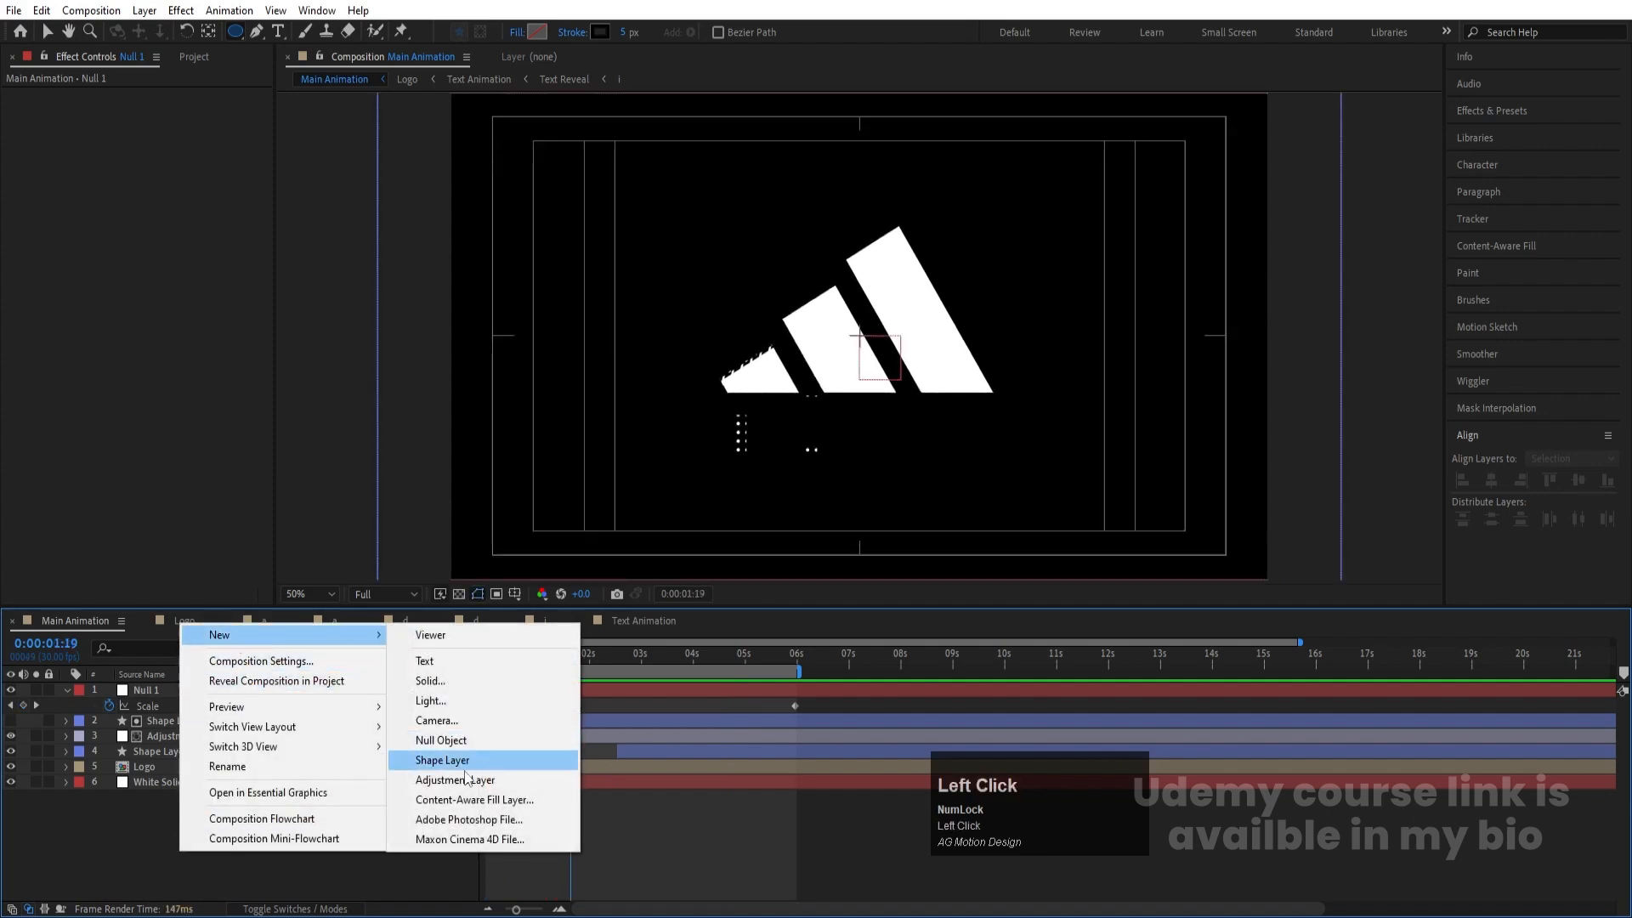
{"action": "left_click", "coordinate": [456, 779]}
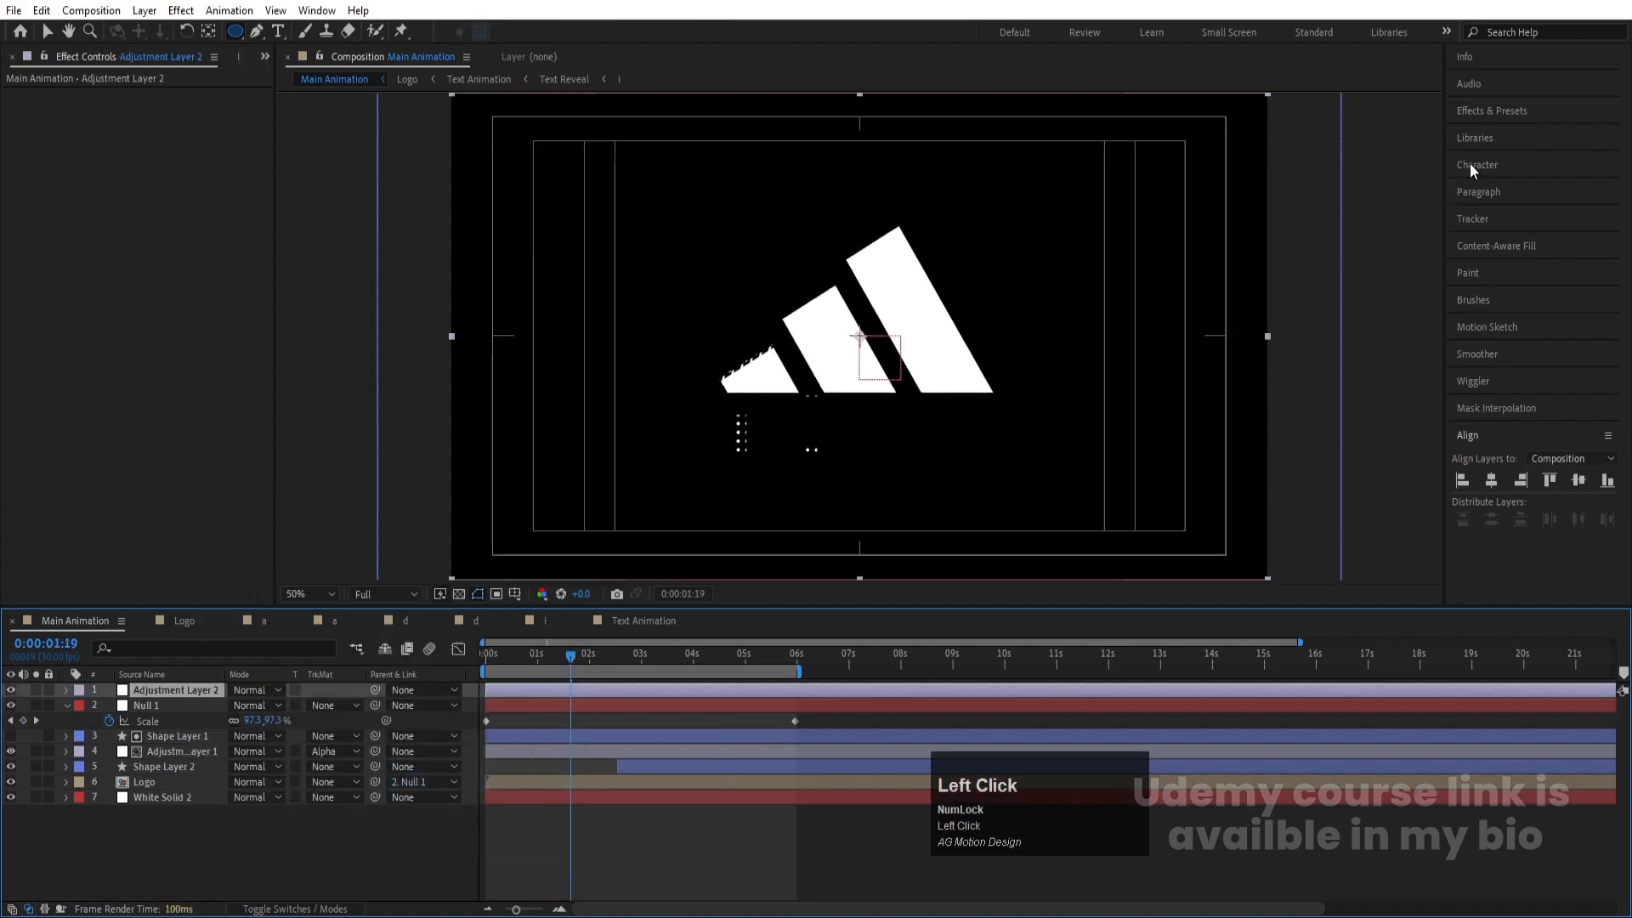
{"action": "left_click", "coordinate": [1493, 112]}
{"action": "key", "text": "Num_Lock"}
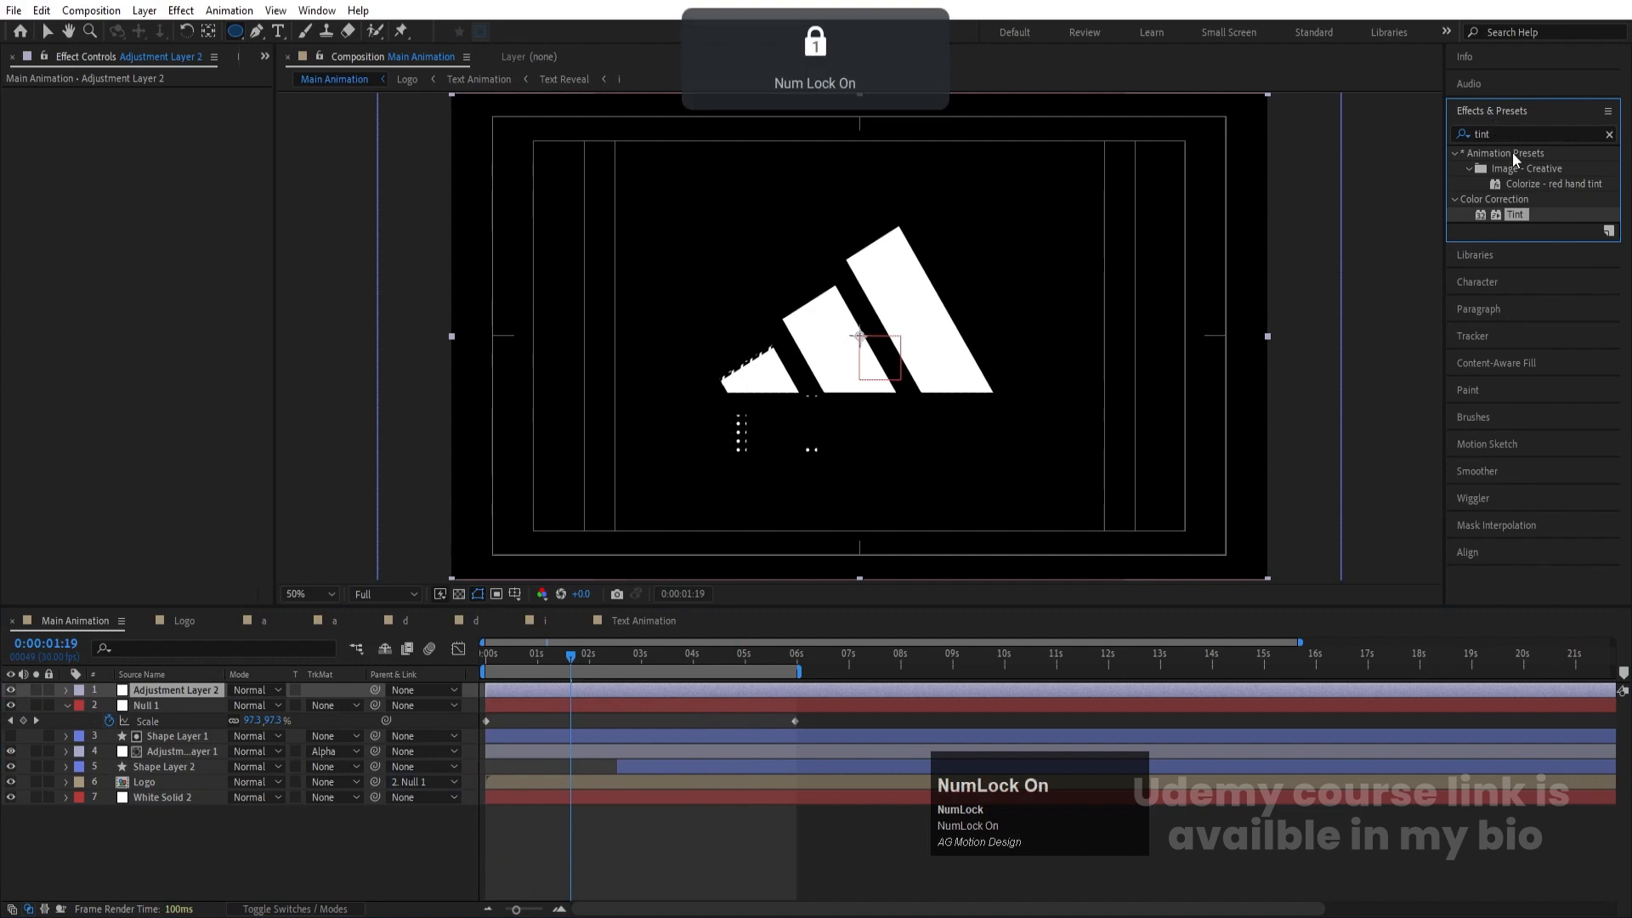
{"action": "key", "text": "ctrl+a"}
{"action": "type", "text": "motio"}
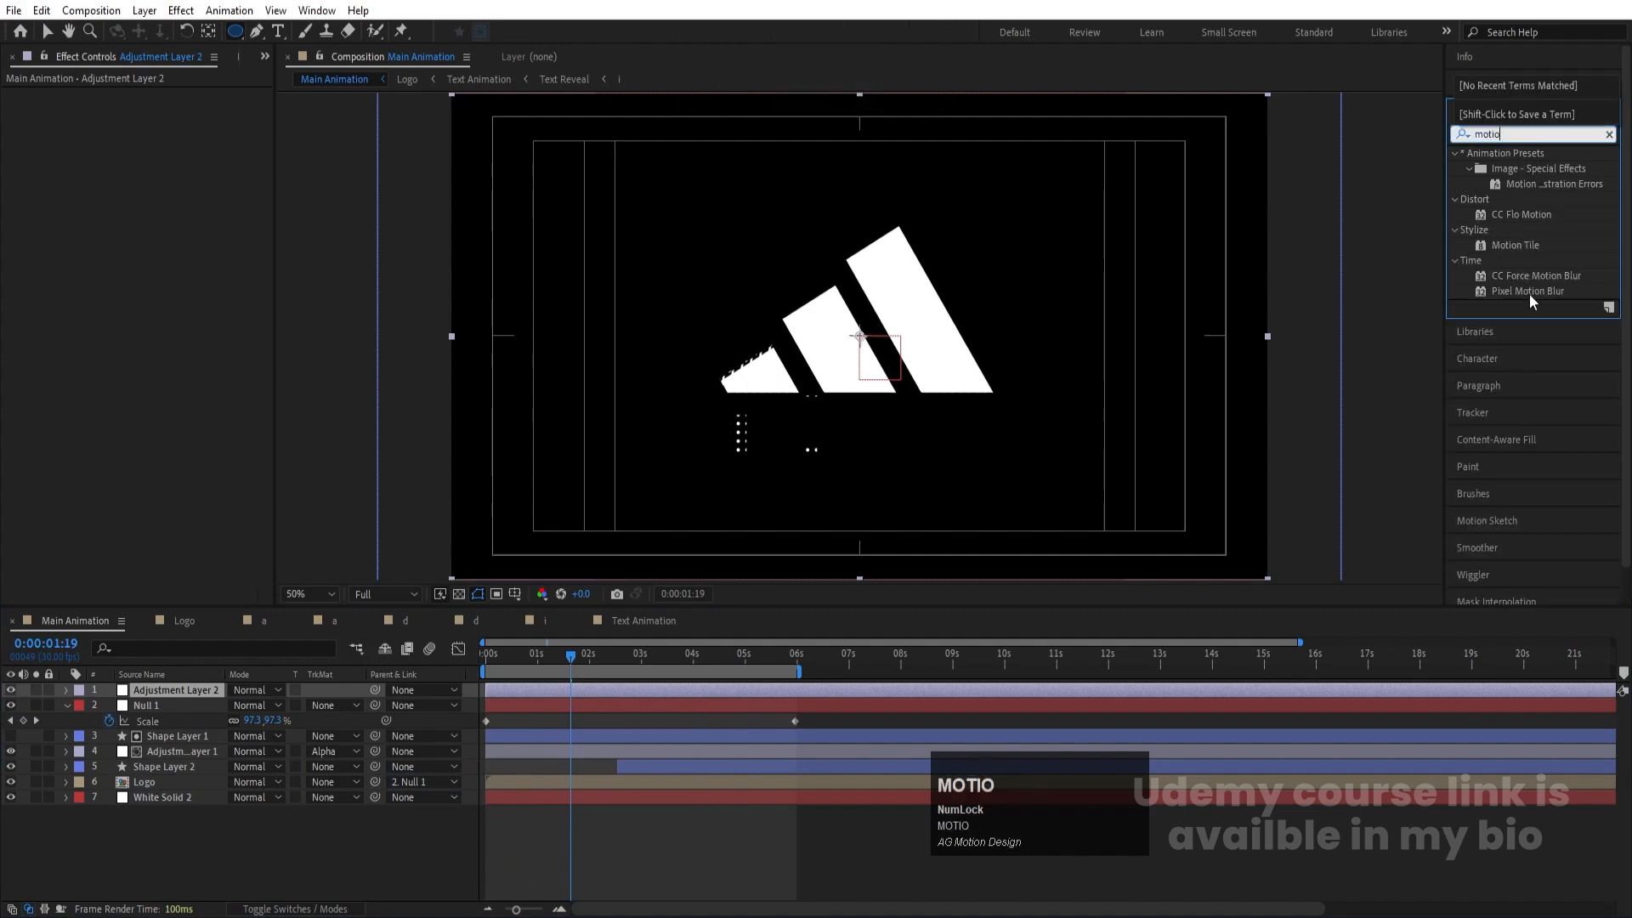
{"action": "double_click", "coordinate": [1523, 289]}
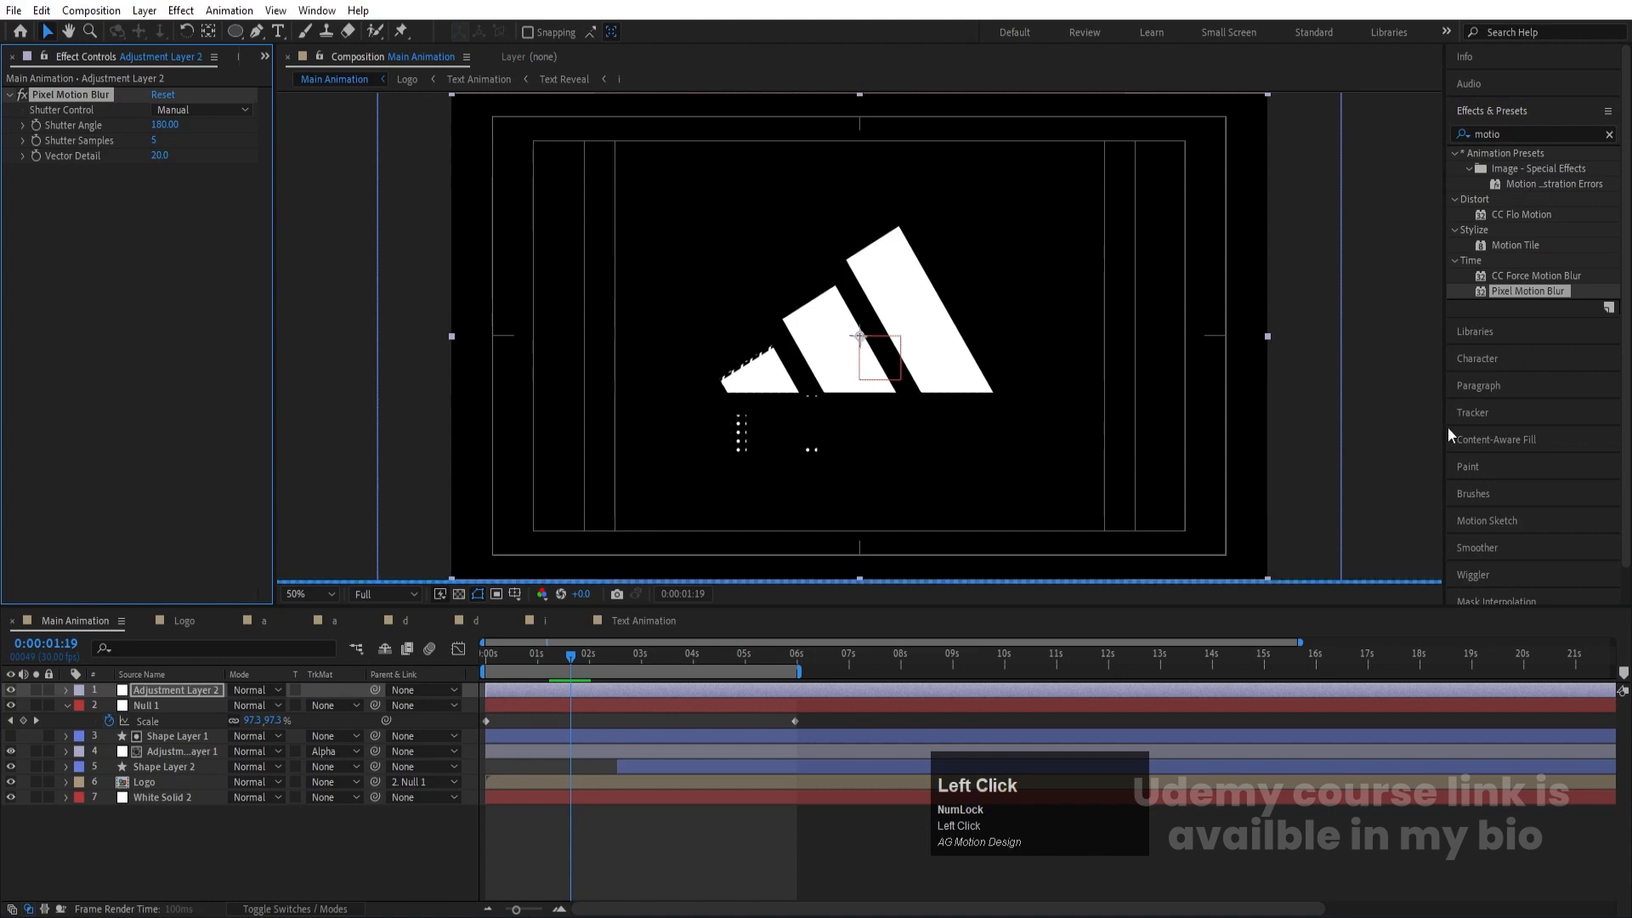
Step: Examine the motion blur on the expanding circle and logo at several times and return to the first frame
{"action": "key", "text": "space"}
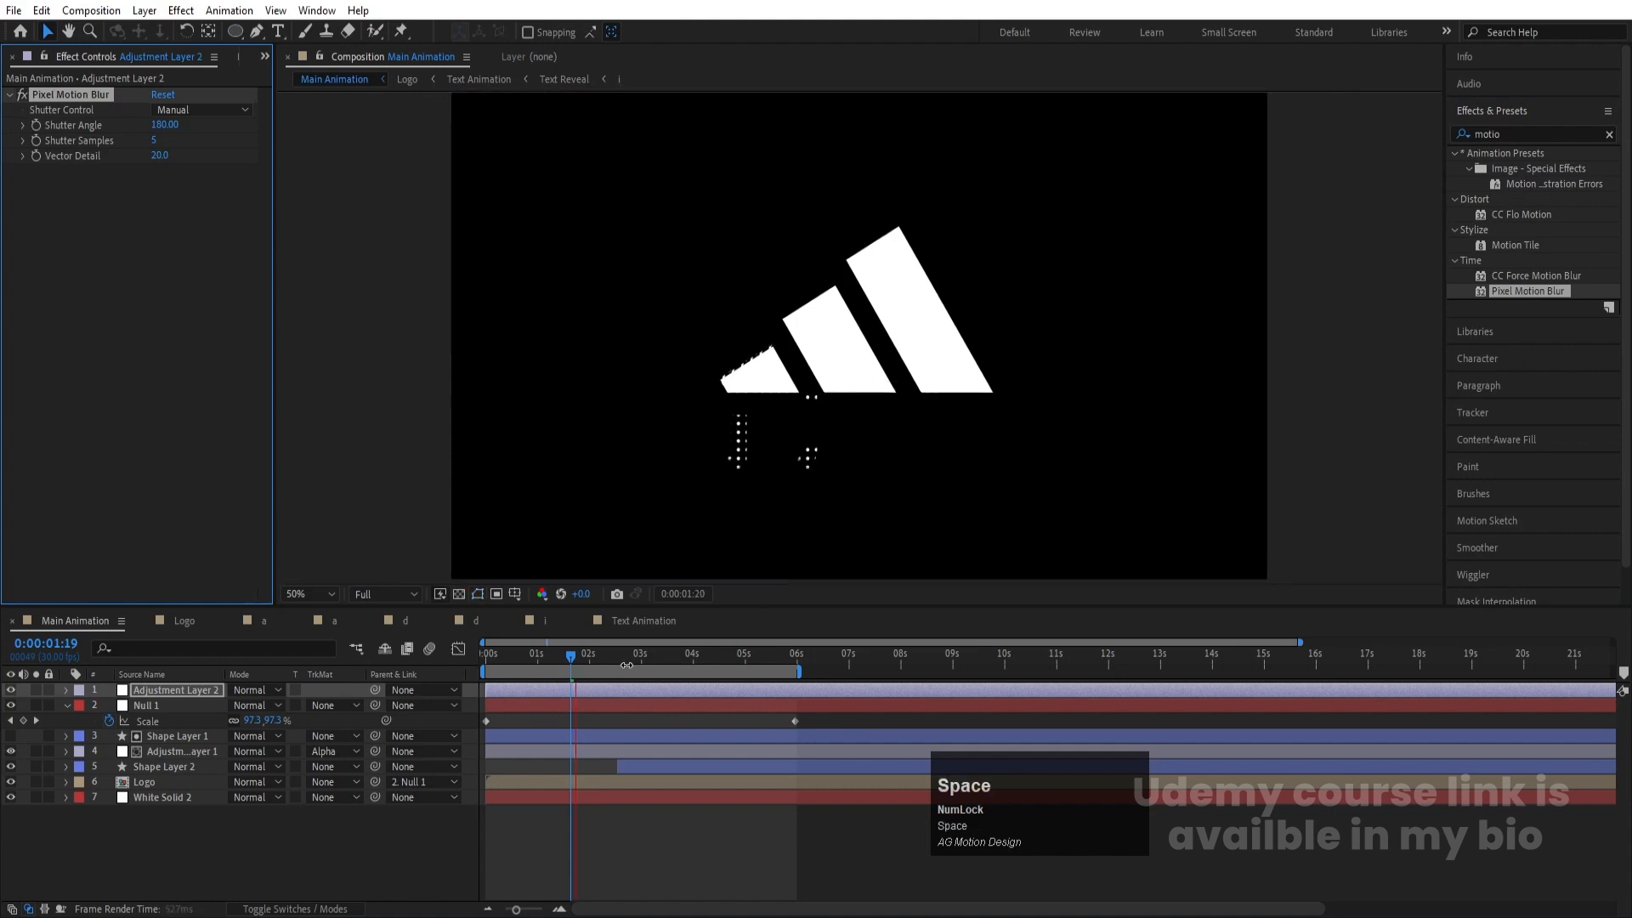
{"action": "left_click", "coordinate": [633, 656]}
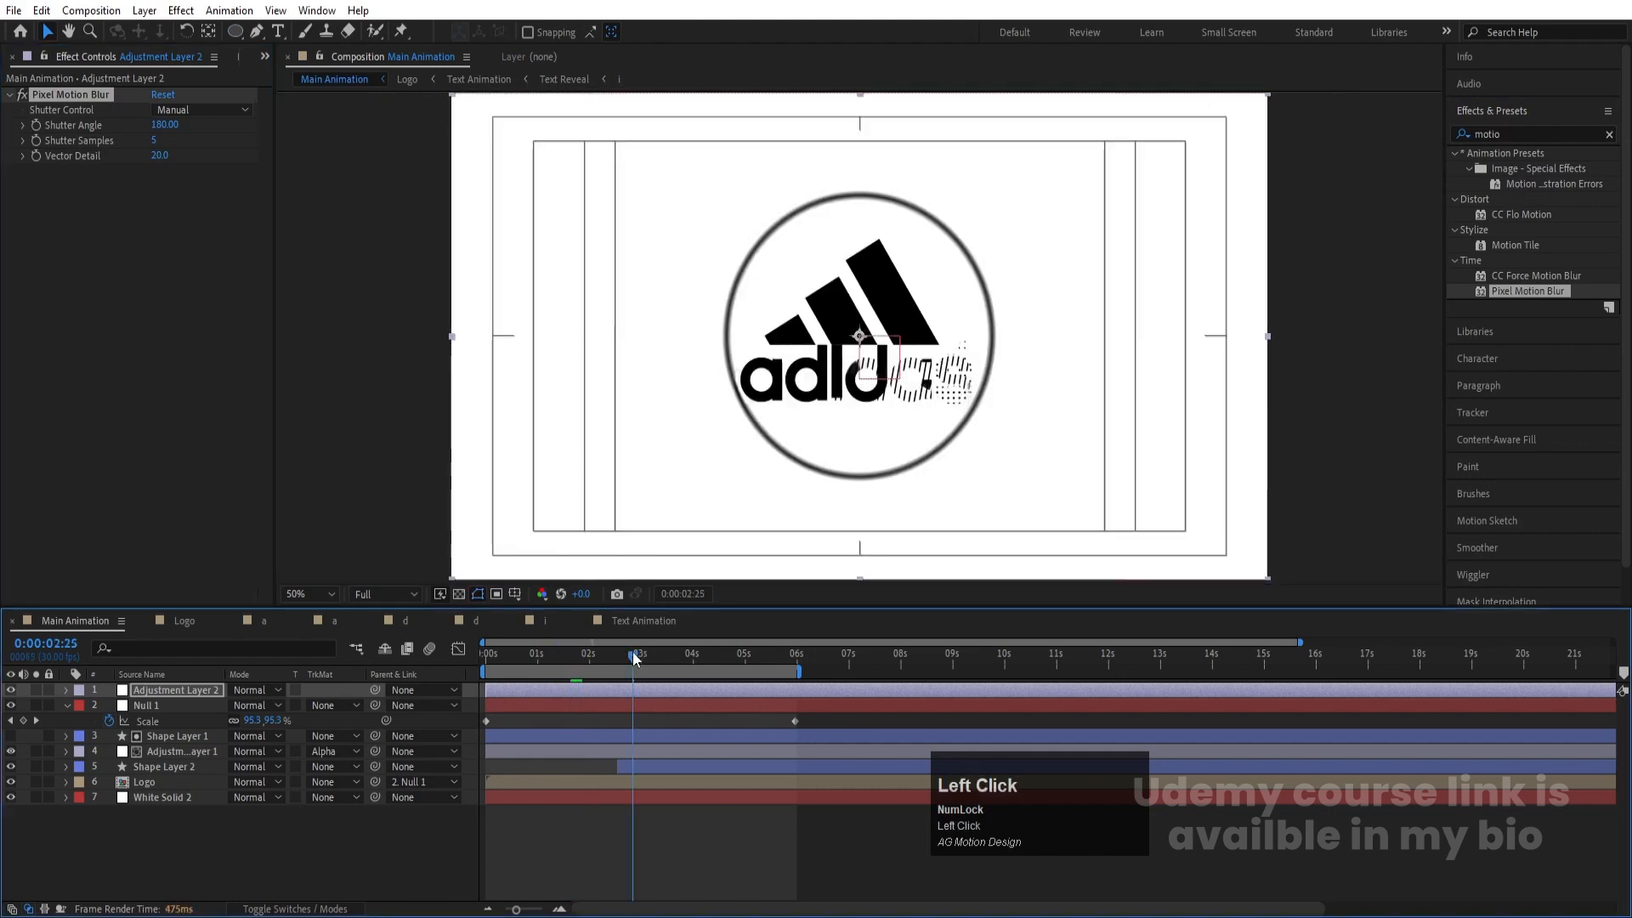
{"action": "left_click_drag", "start_coordinate": [659, 652], "coordinate": [736, 659]}
{"action": "left_click_drag", "start_coordinate": [593, 663], "coordinate": [420, 670]}
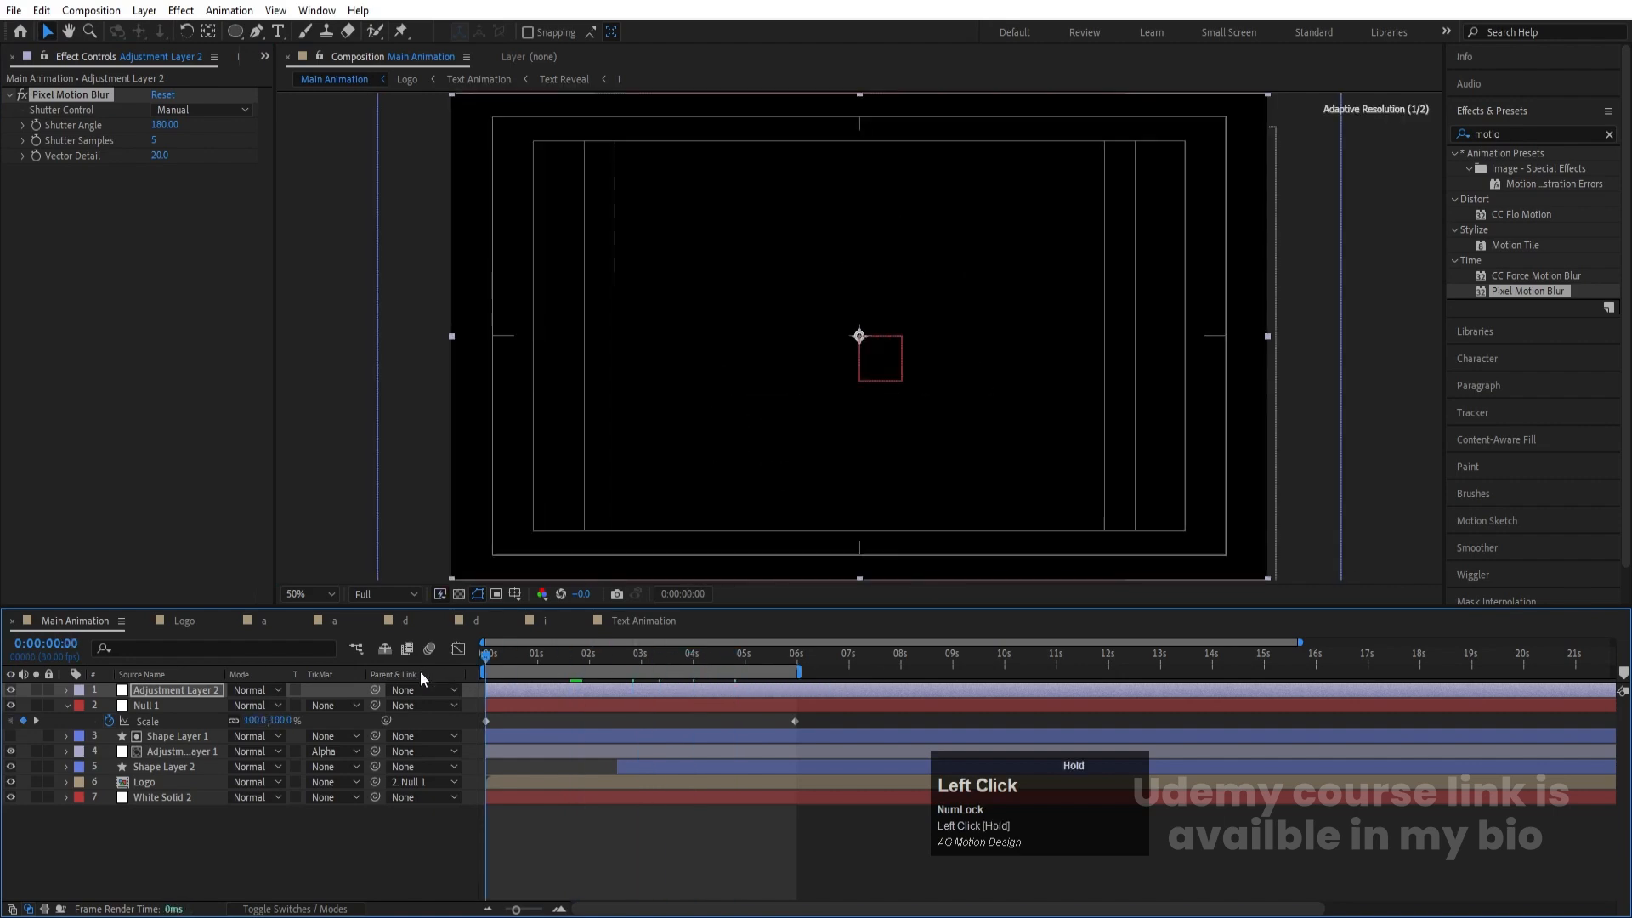